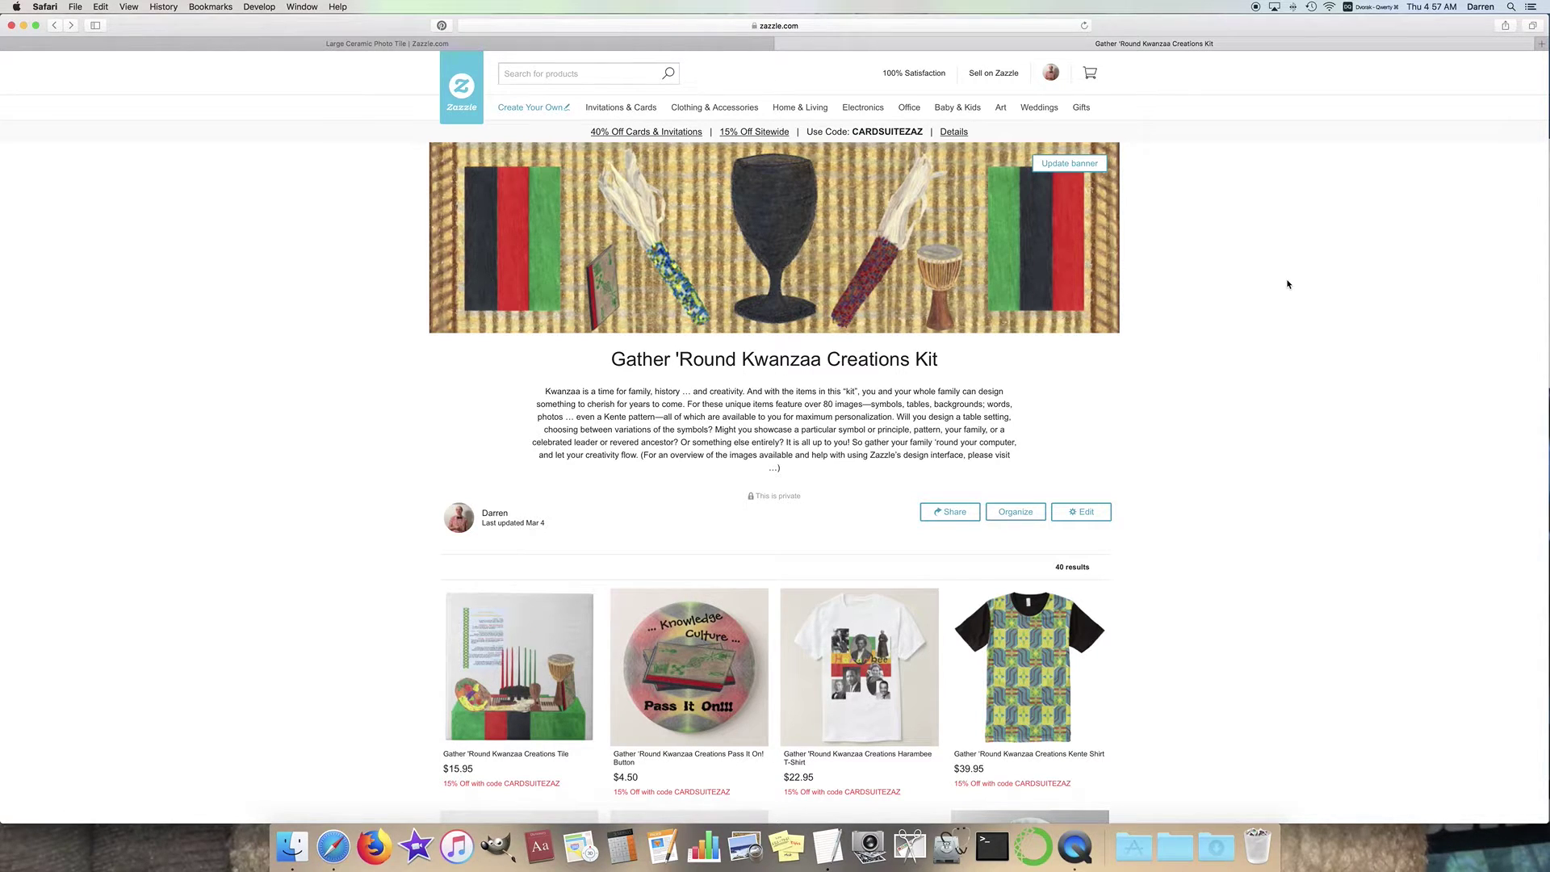
Step: Look through the products in the Gather 'Round Kwanzaa Creations Kit collection
scroll(1268, 307, up, 3)
scroll(1267, 306, down, 5)
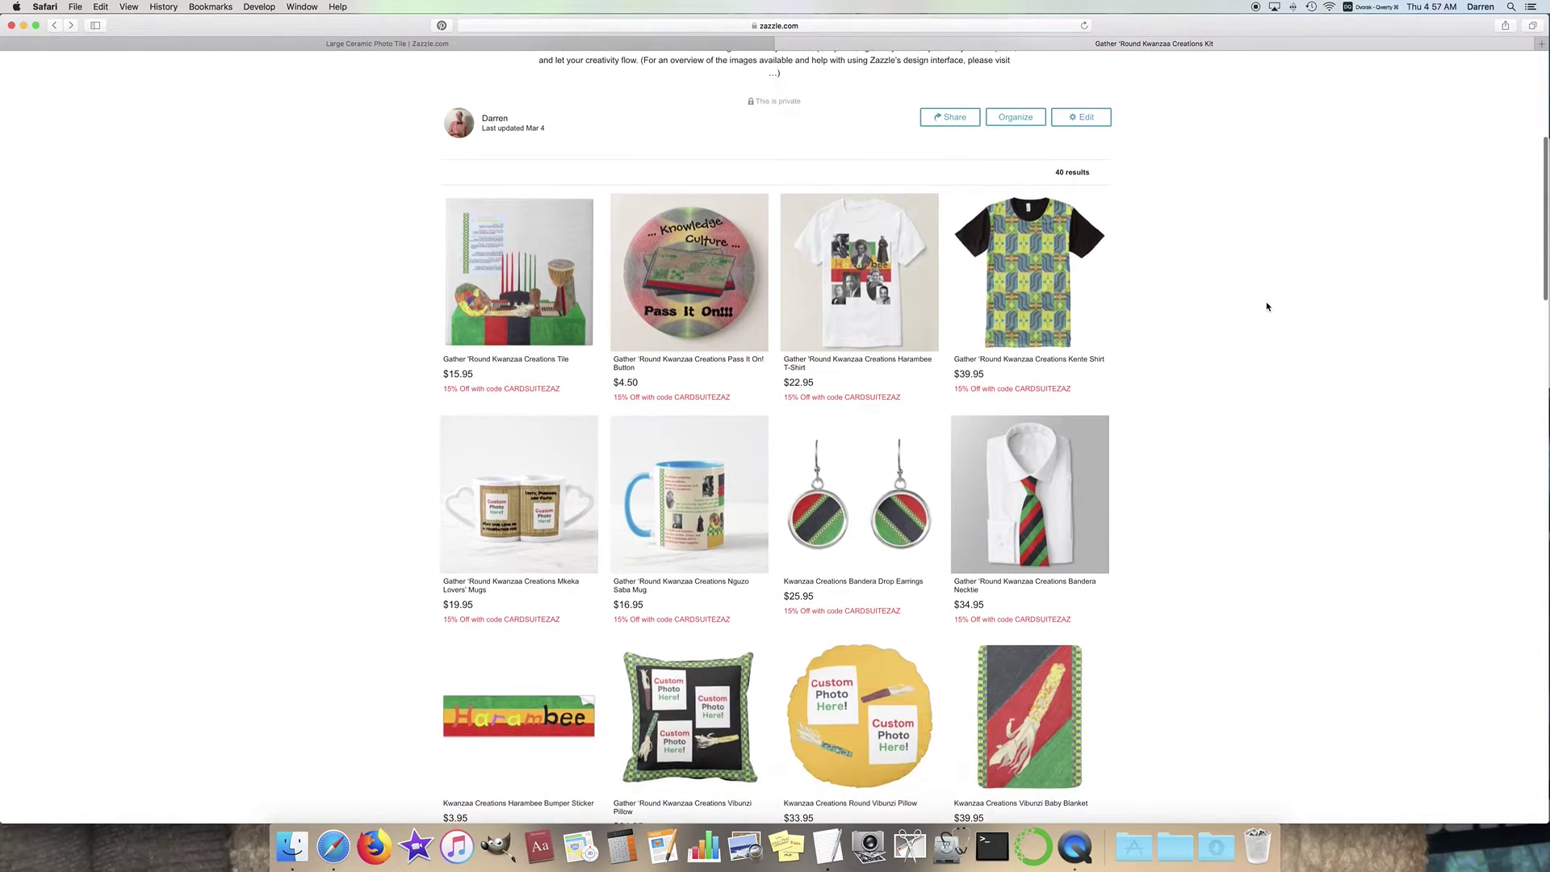
scroll(1268, 307, down, 2)
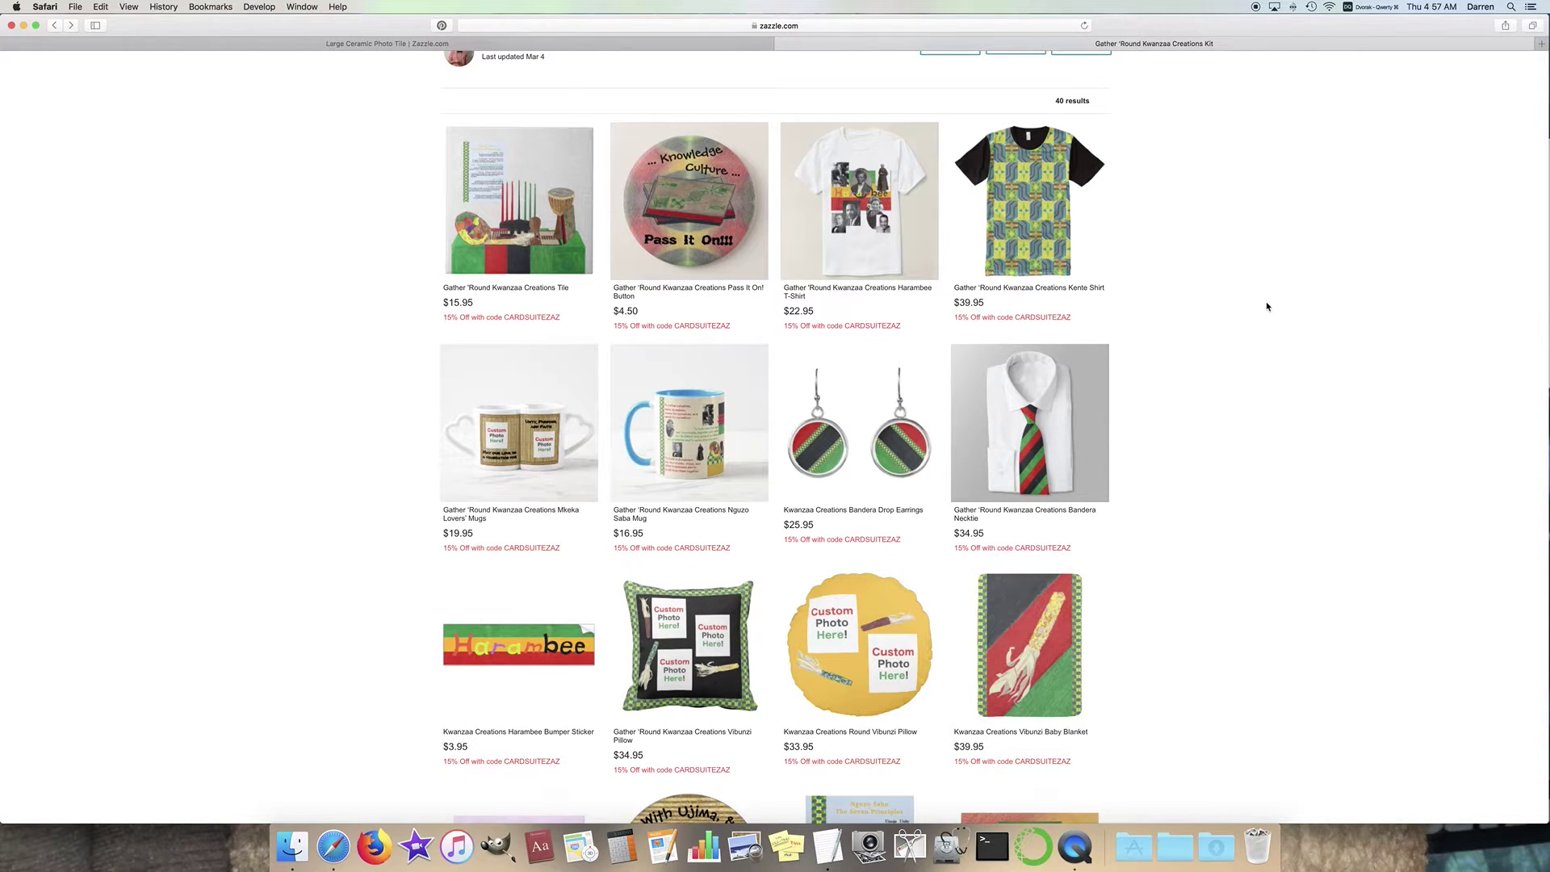
scroll(1268, 307, down, 4)
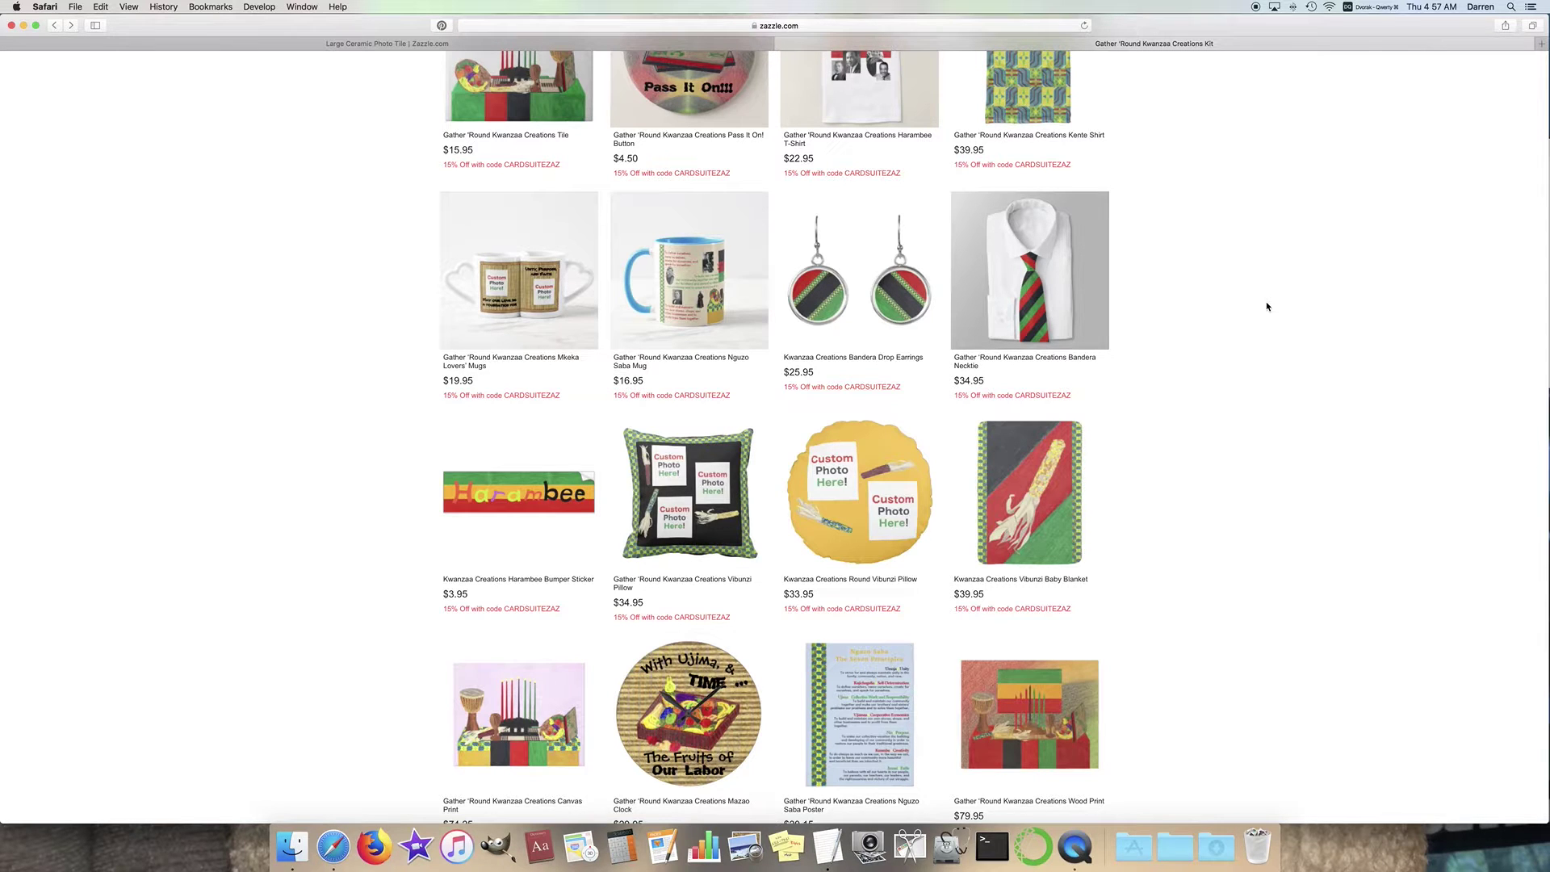
scroll(1267, 307, down, 6)
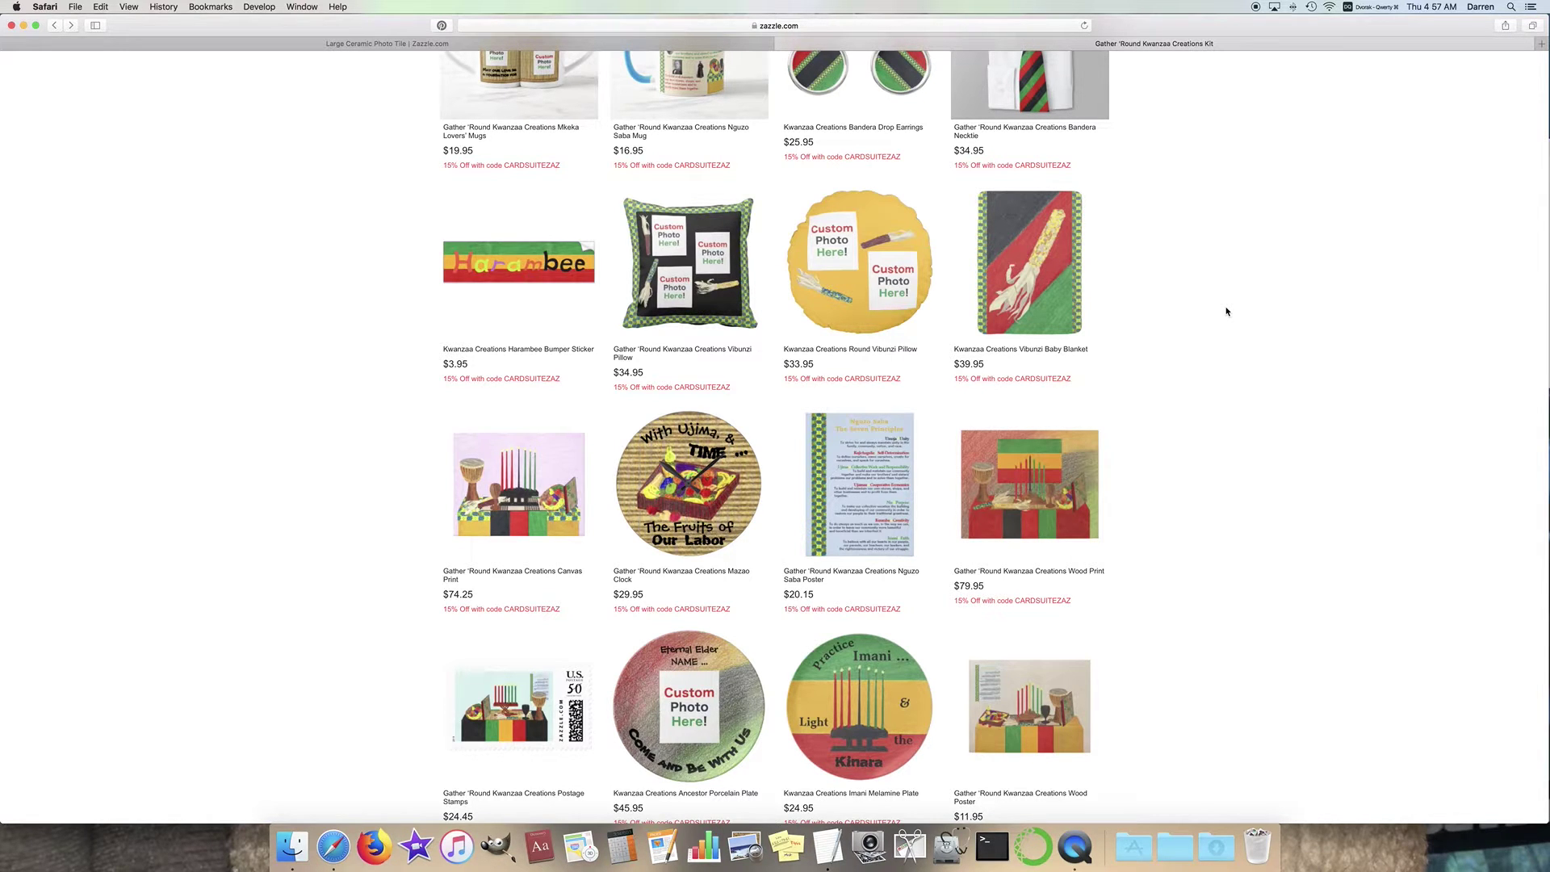
scroll(1227, 311, down, 7)
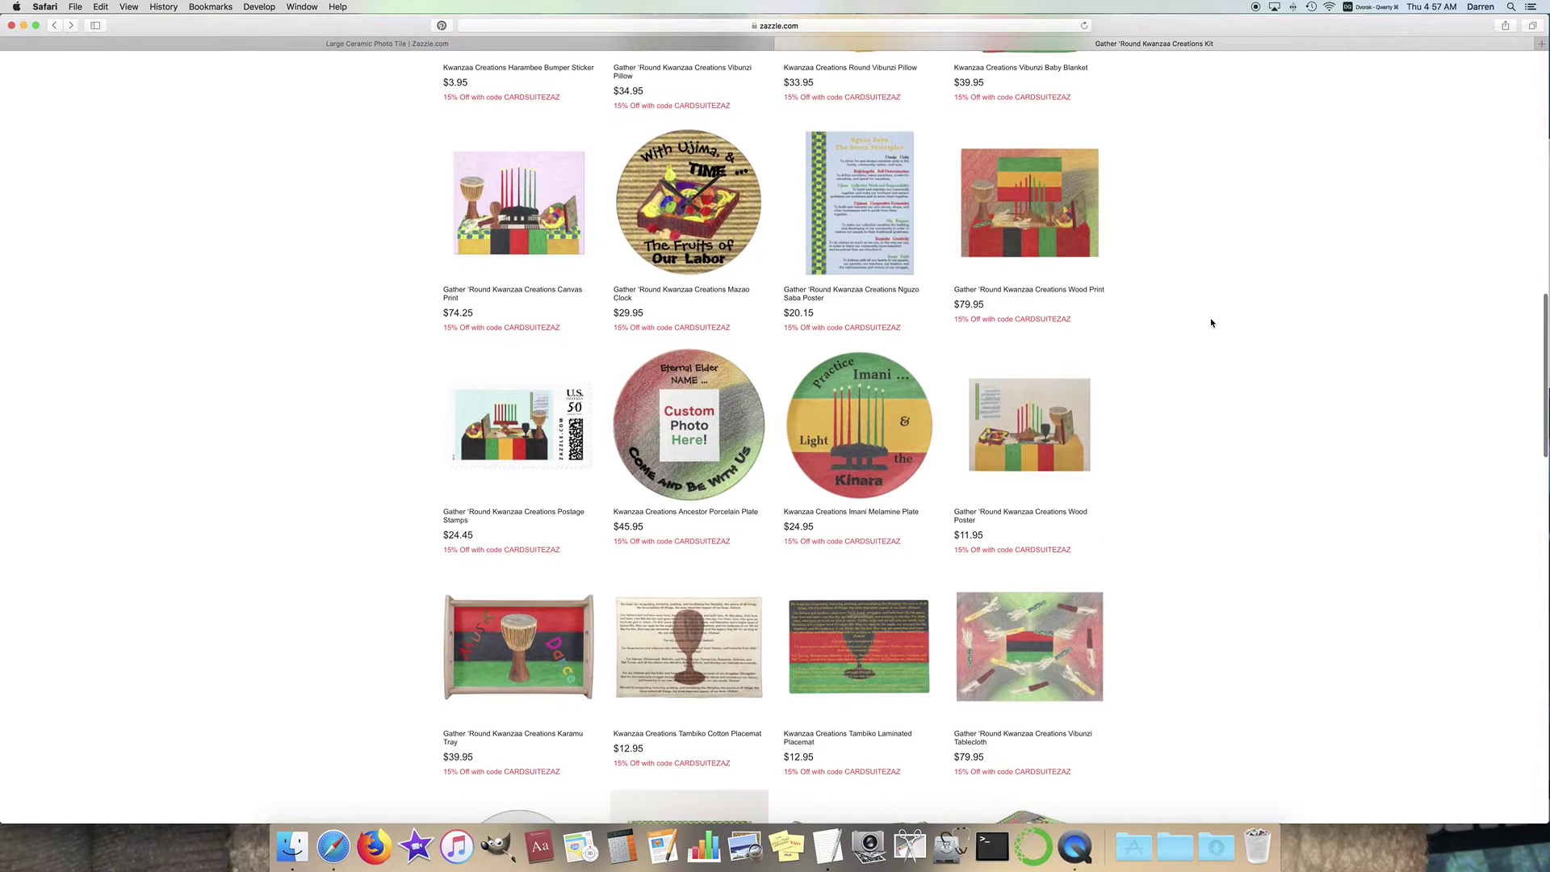
scroll(1211, 323, down, 3)
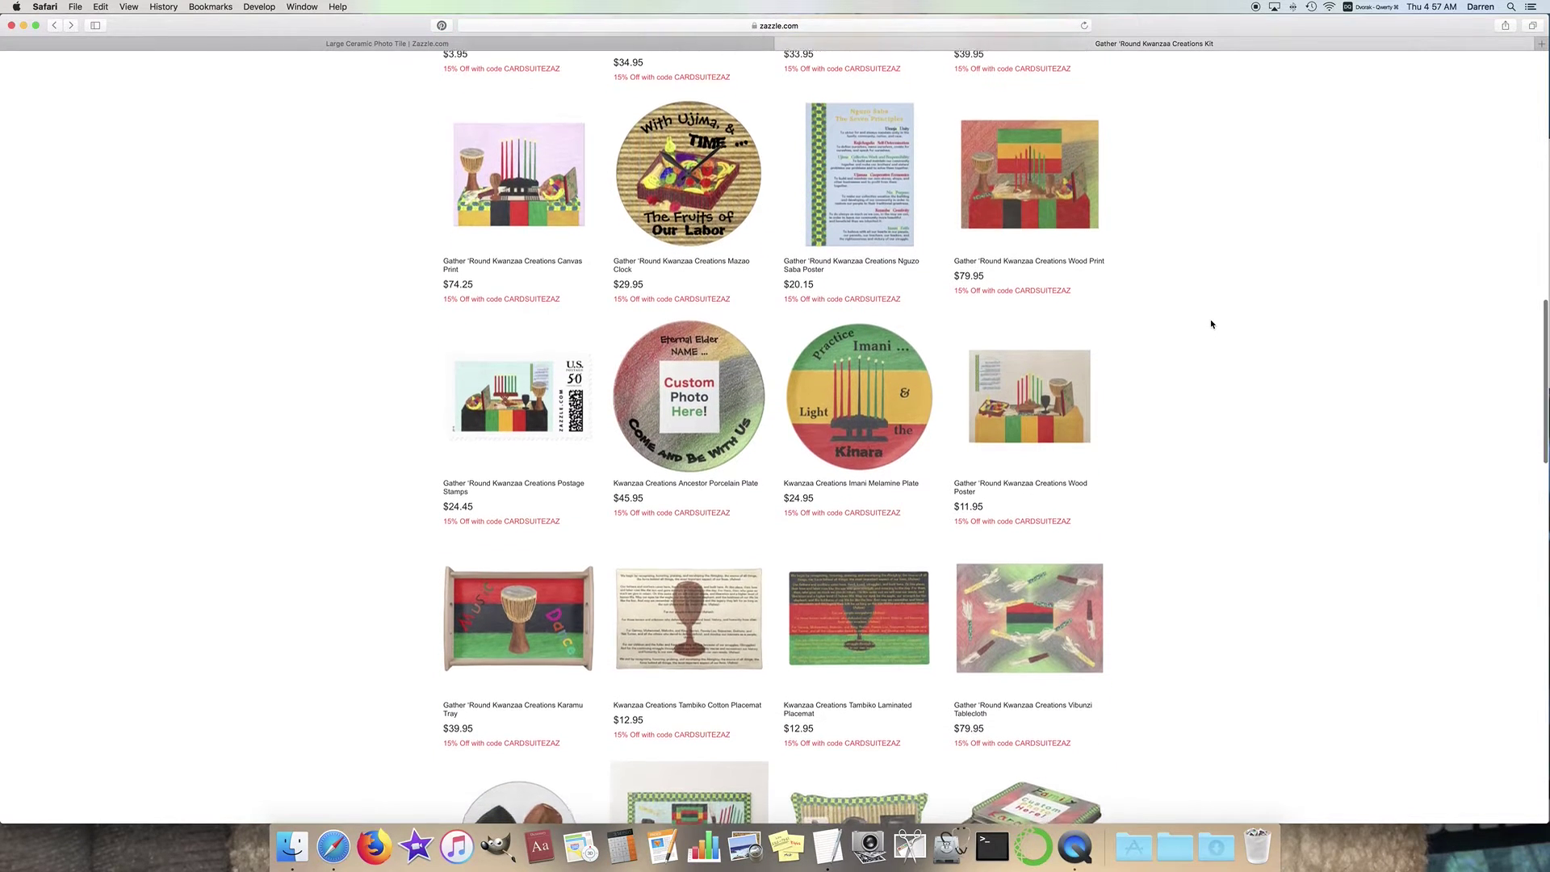
scroll(1211, 323, up, 3)
scroll(1203, 332, up, 15)
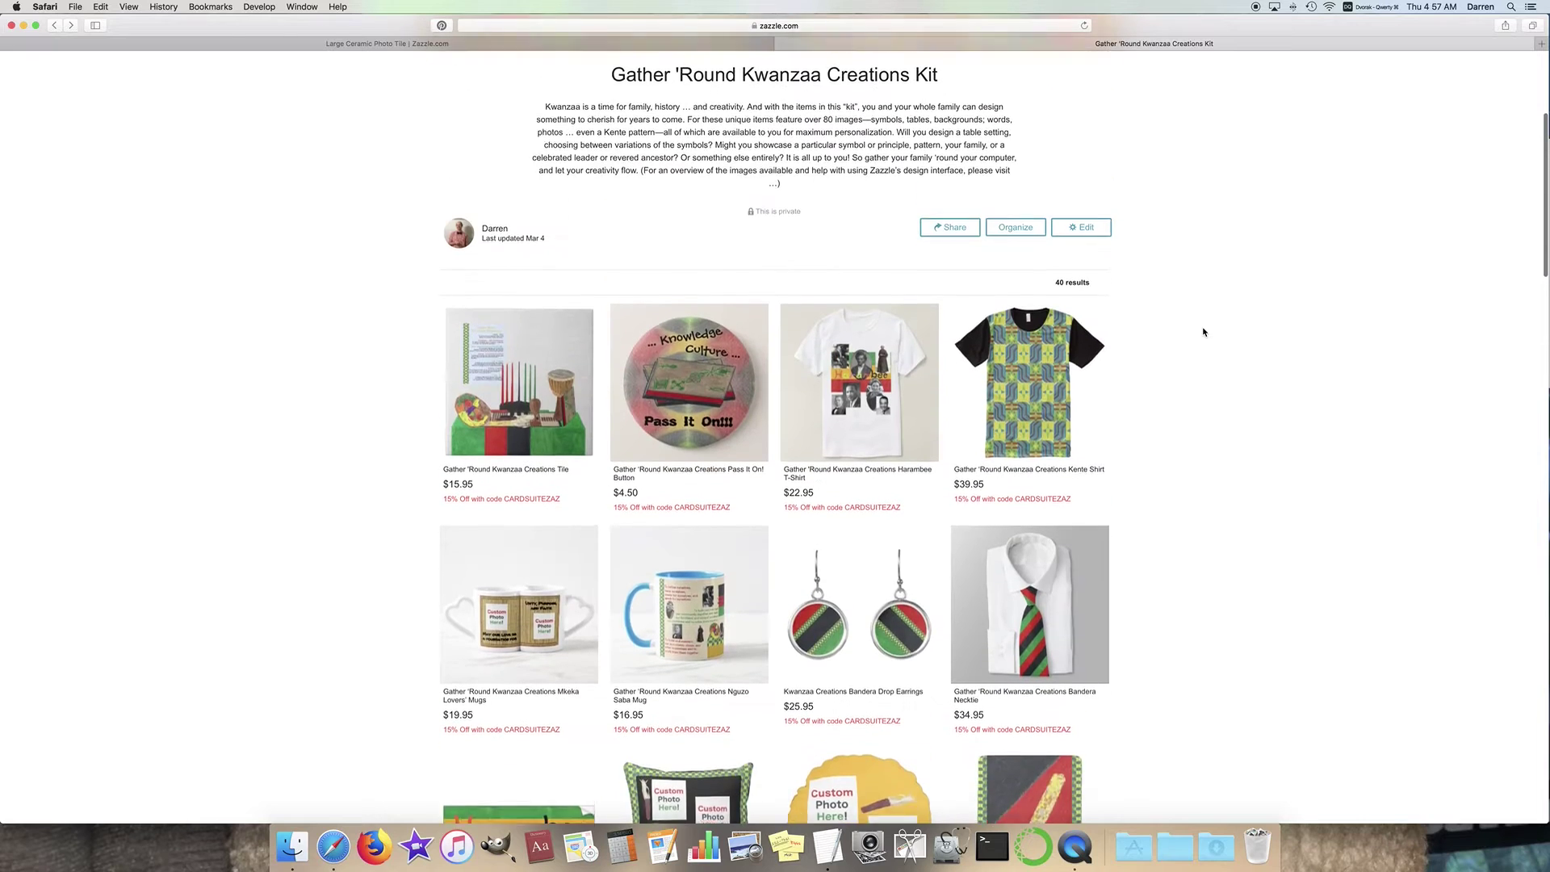
scroll(765, 485, down, 3)
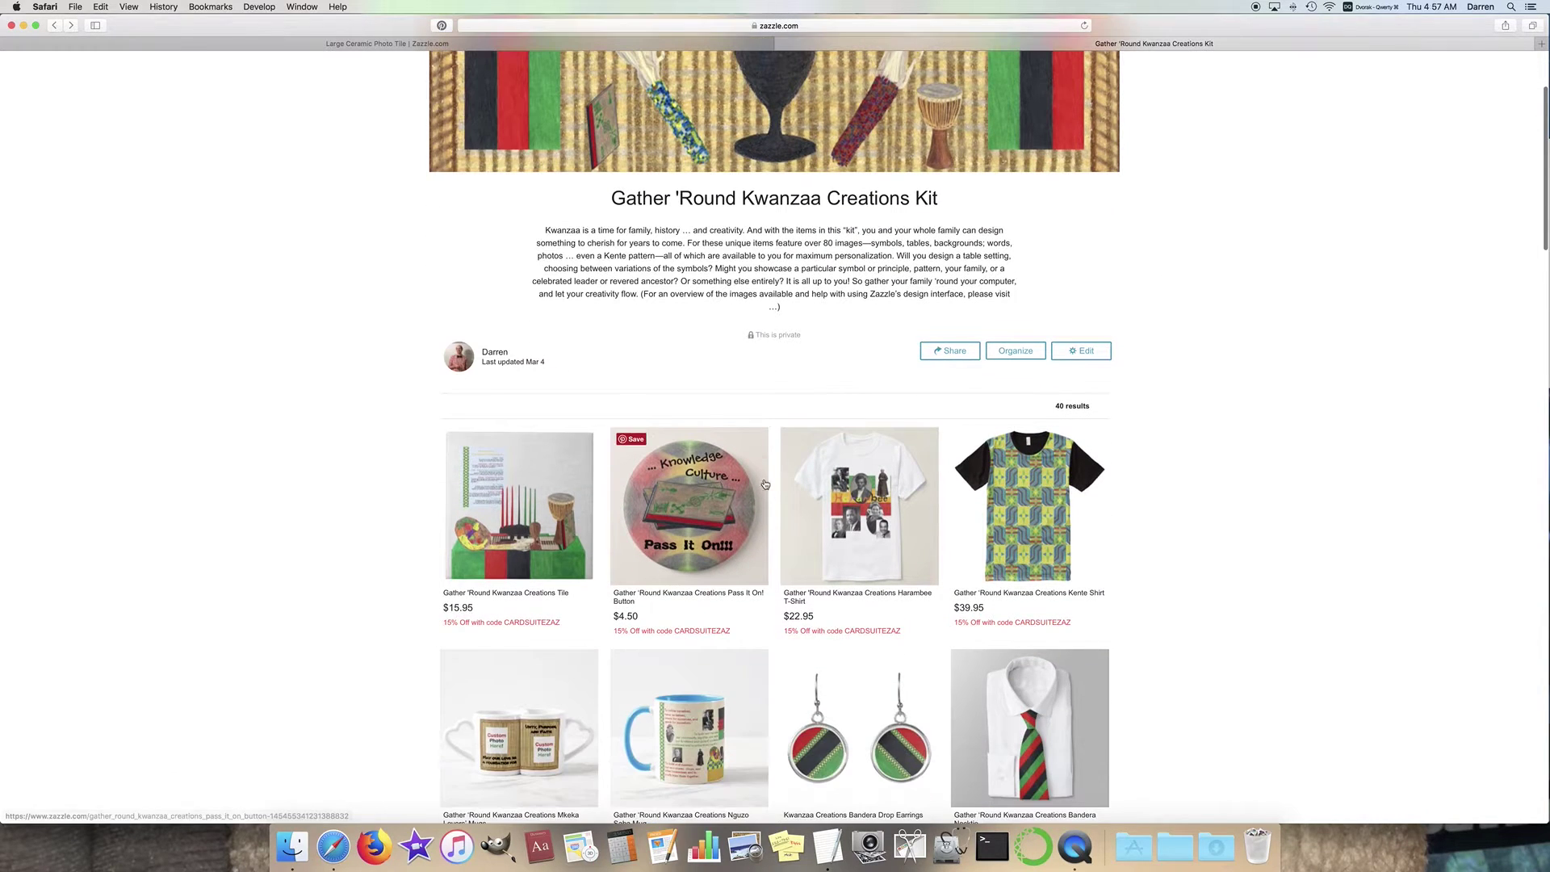
Step: Open the Gather 'Round Kwanzaa Creations Tile, check its enlarged preview, and open the design for customizing
click(553, 529)
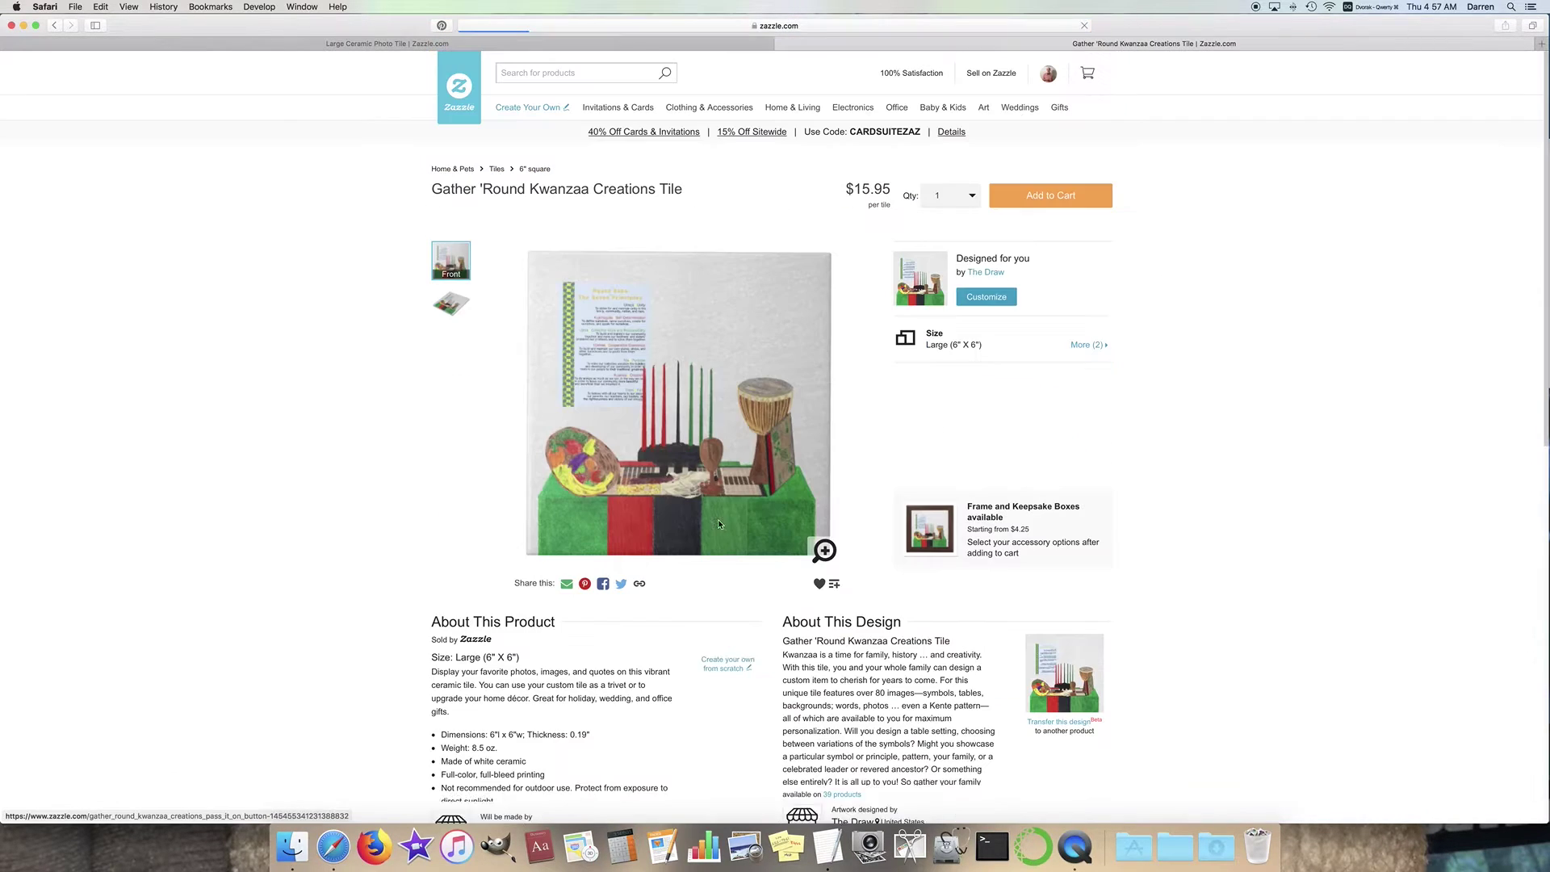
click(825, 553)
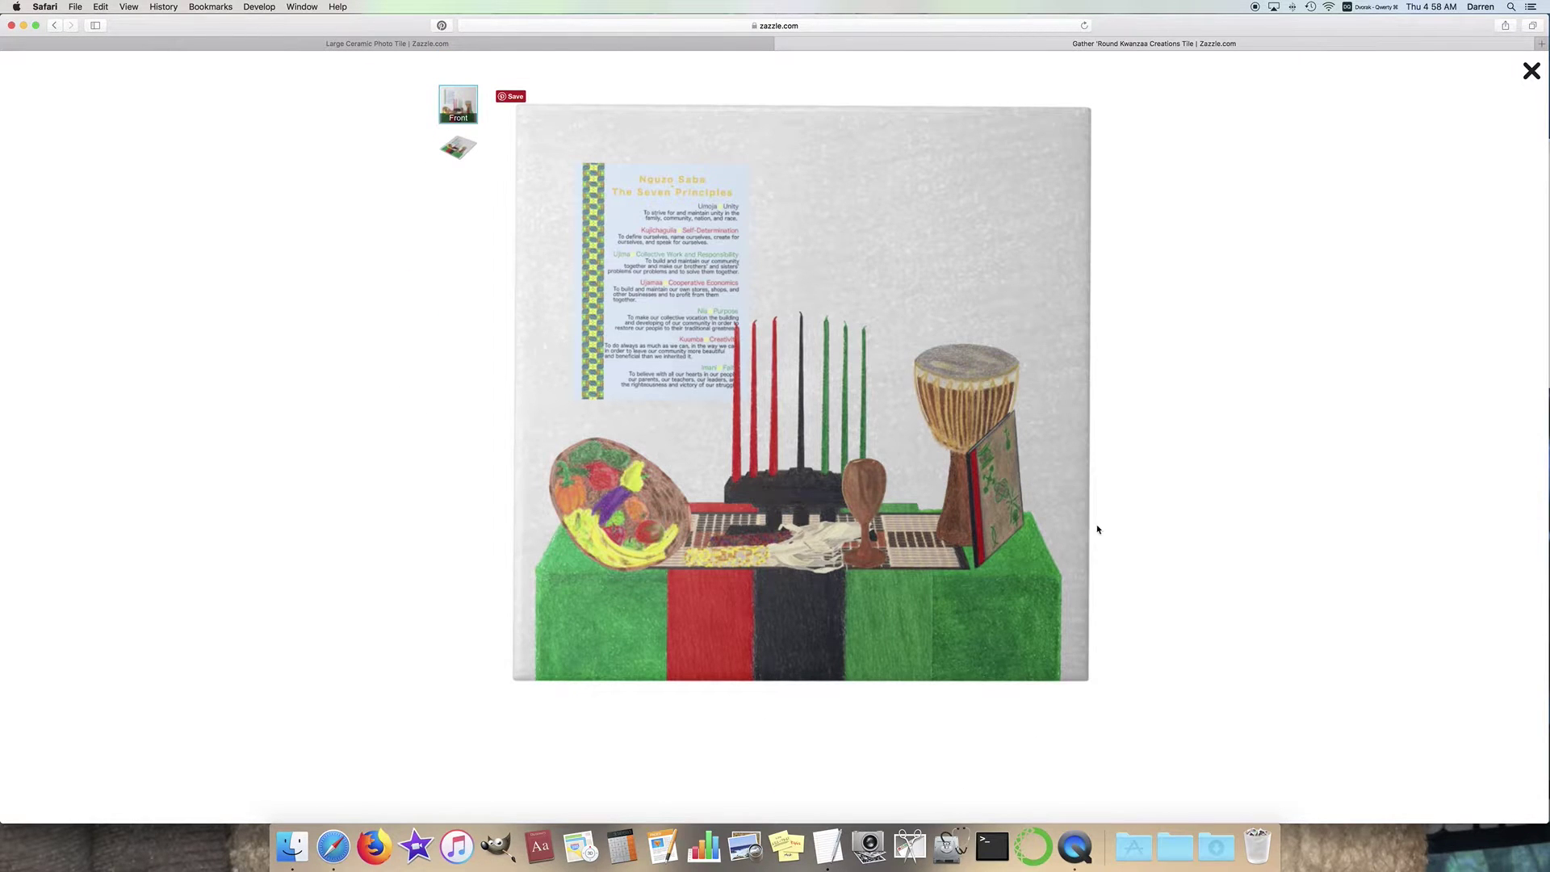
click(1532, 73)
click(1001, 304)
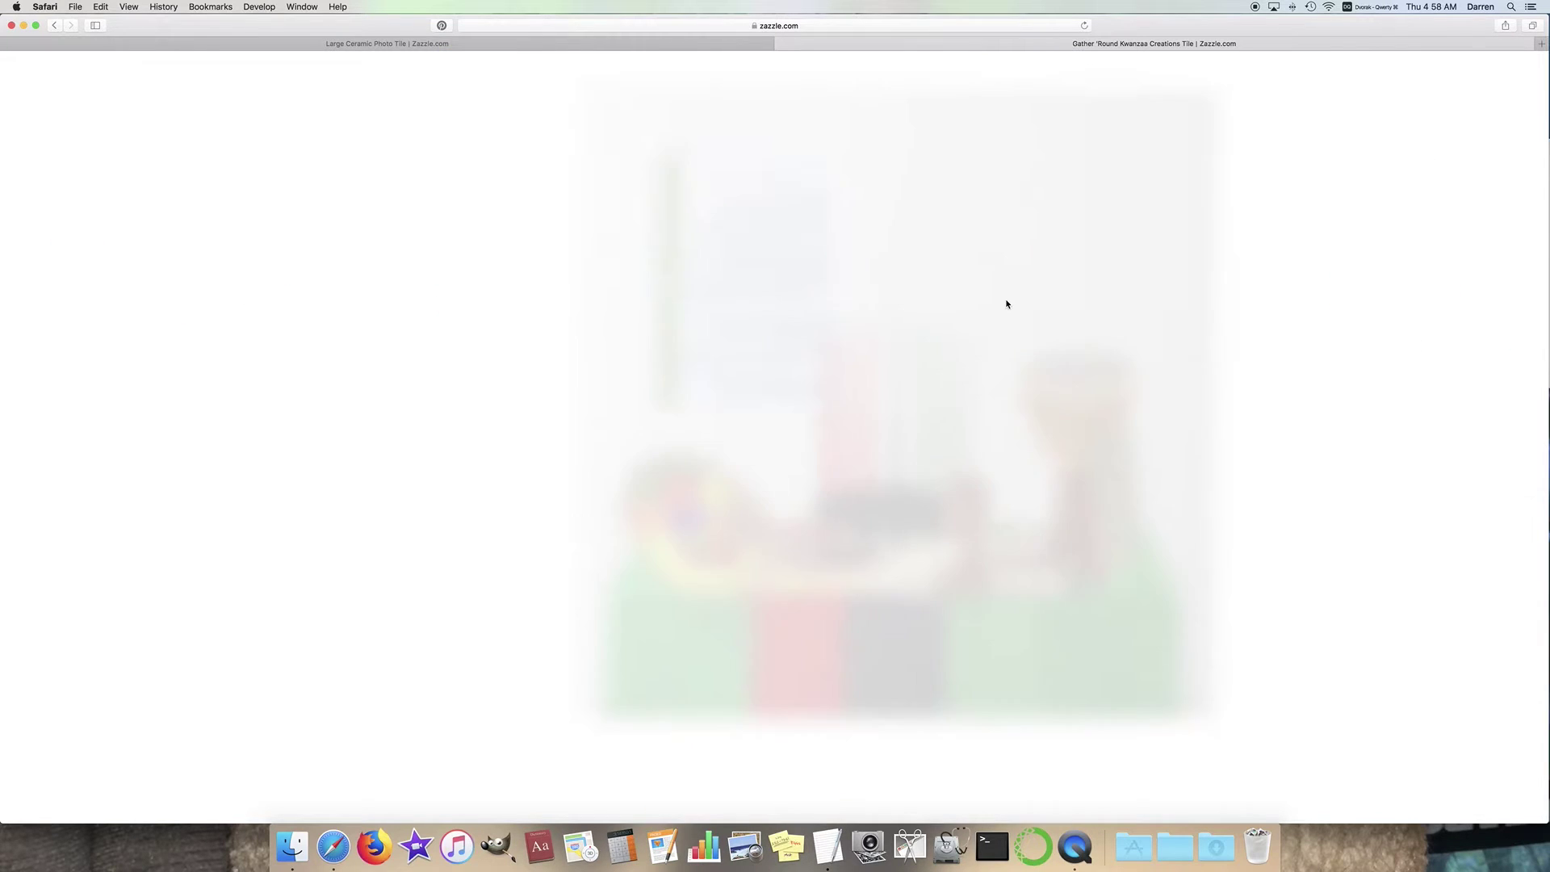
Step: Swap the Kinara 2 layer for Kinara 1 in the tile design, and switch back to Kinara 2
scroll(1009, 307, down, 10)
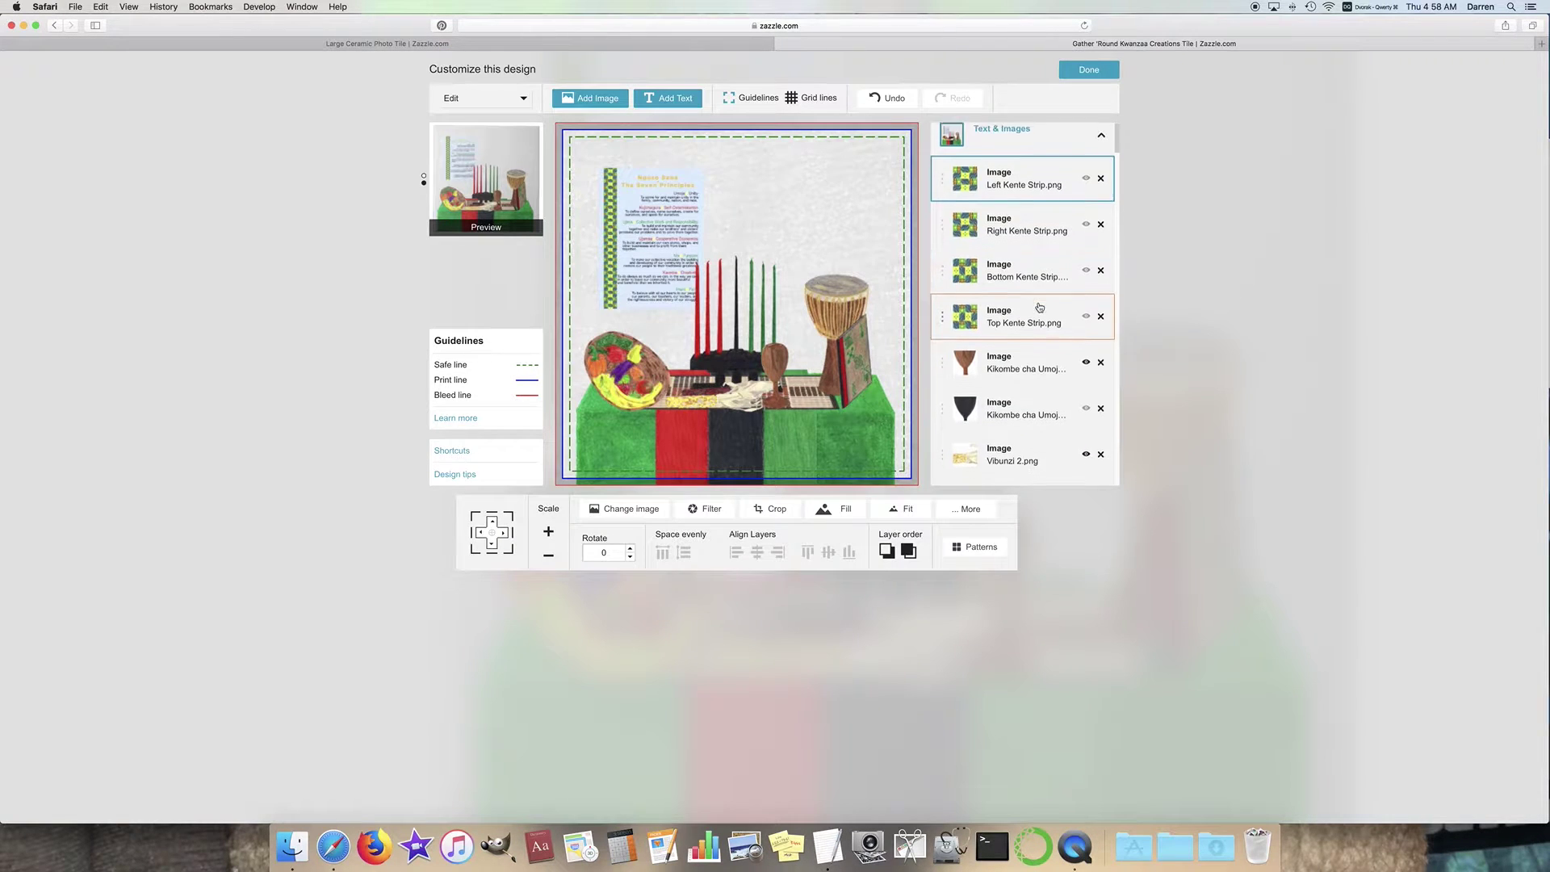
scroll(1052, 306, down, 8)
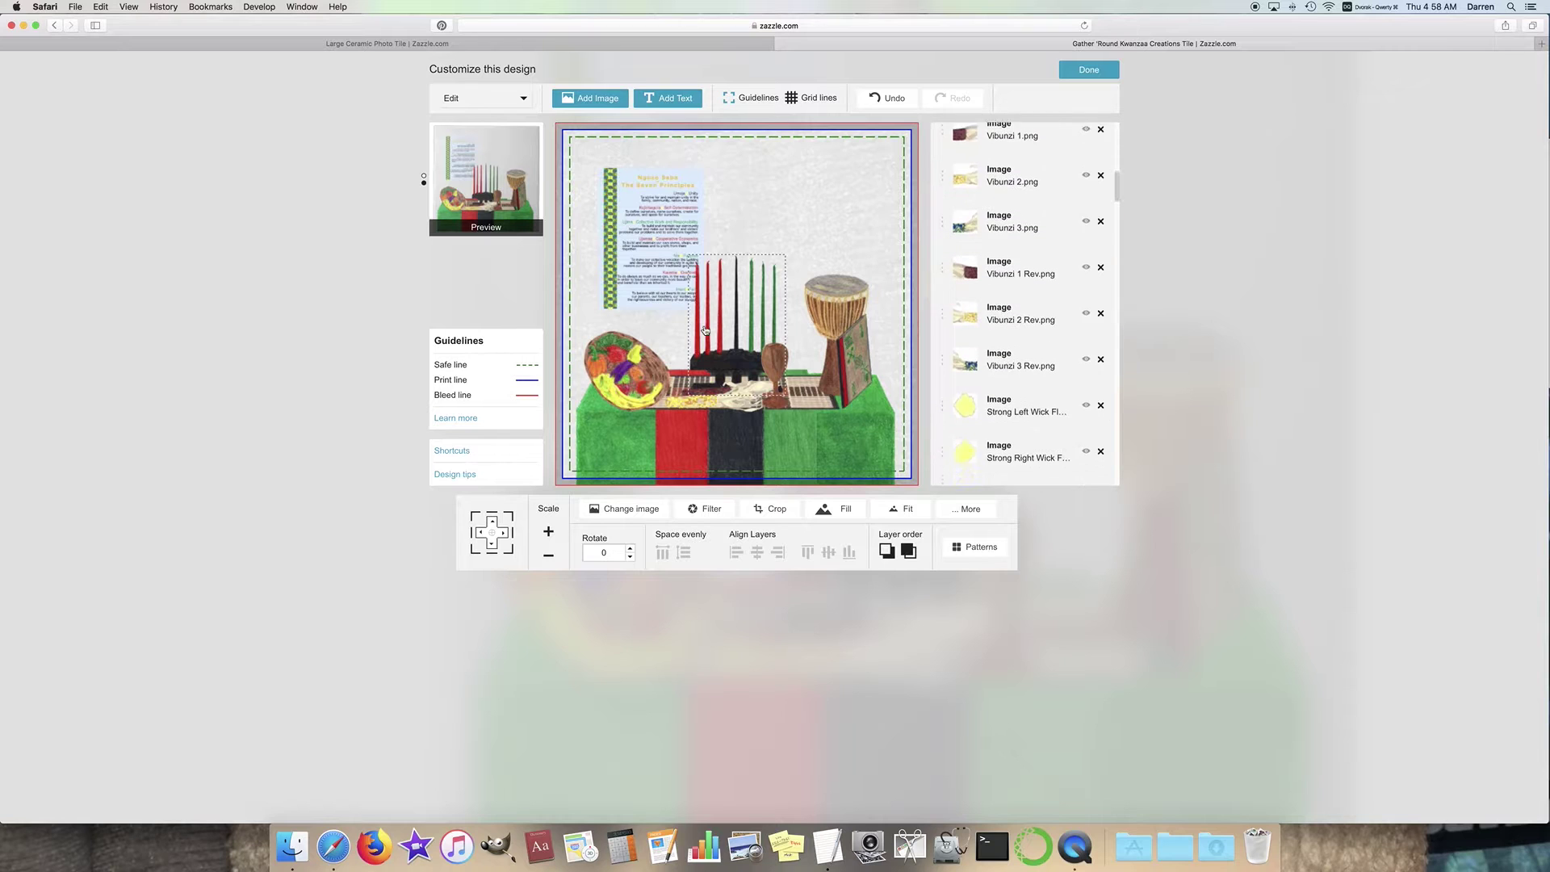
scroll(1065, 288, down, 1)
click(1086, 304)
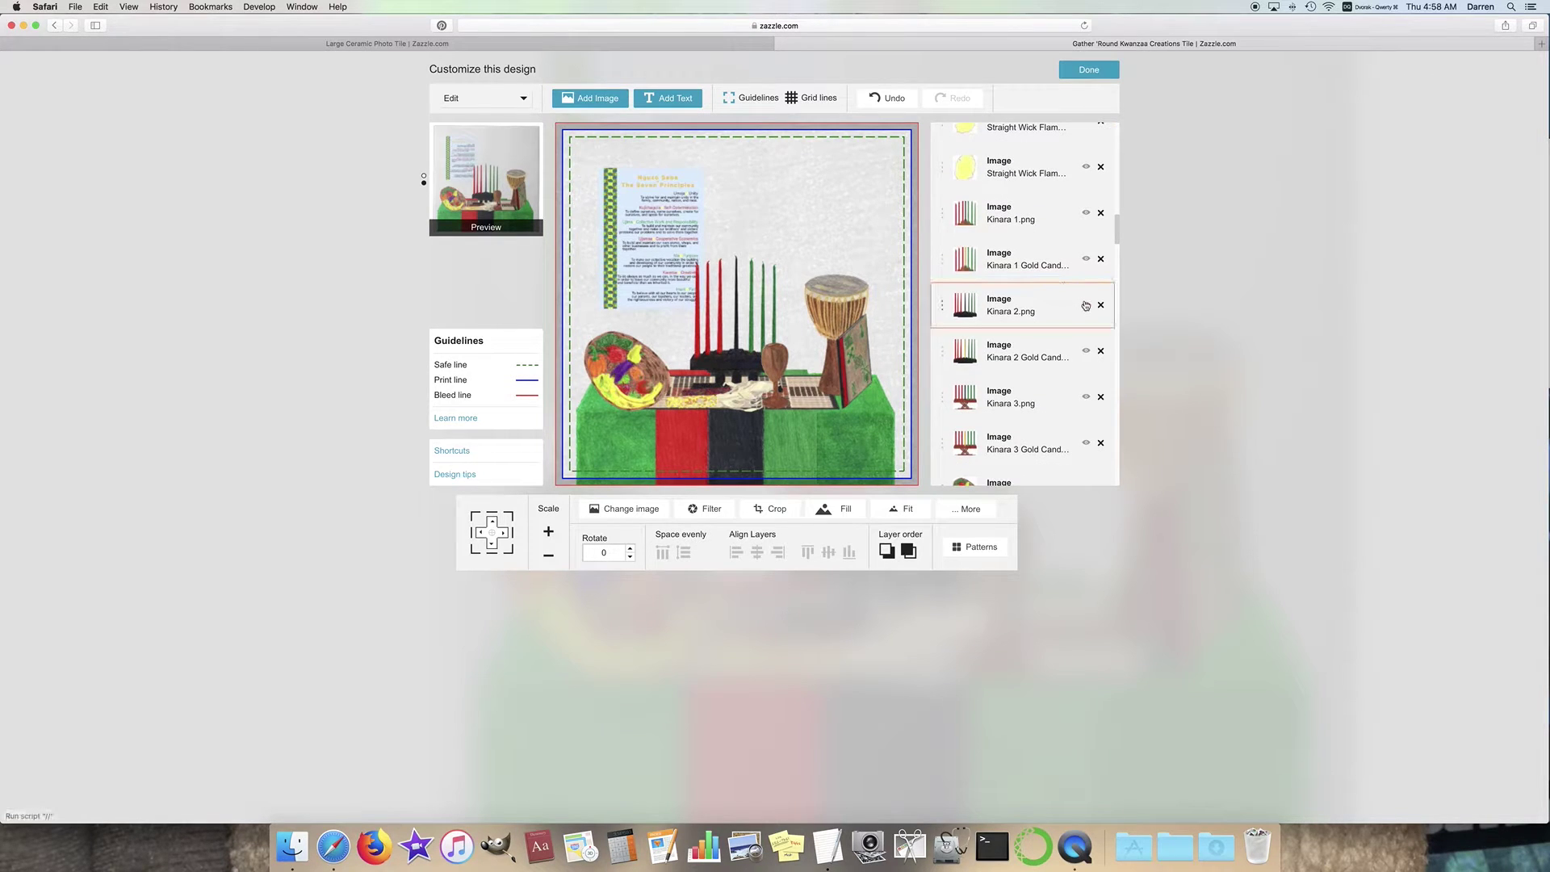
click(1084, 214)
click(1085, 215)
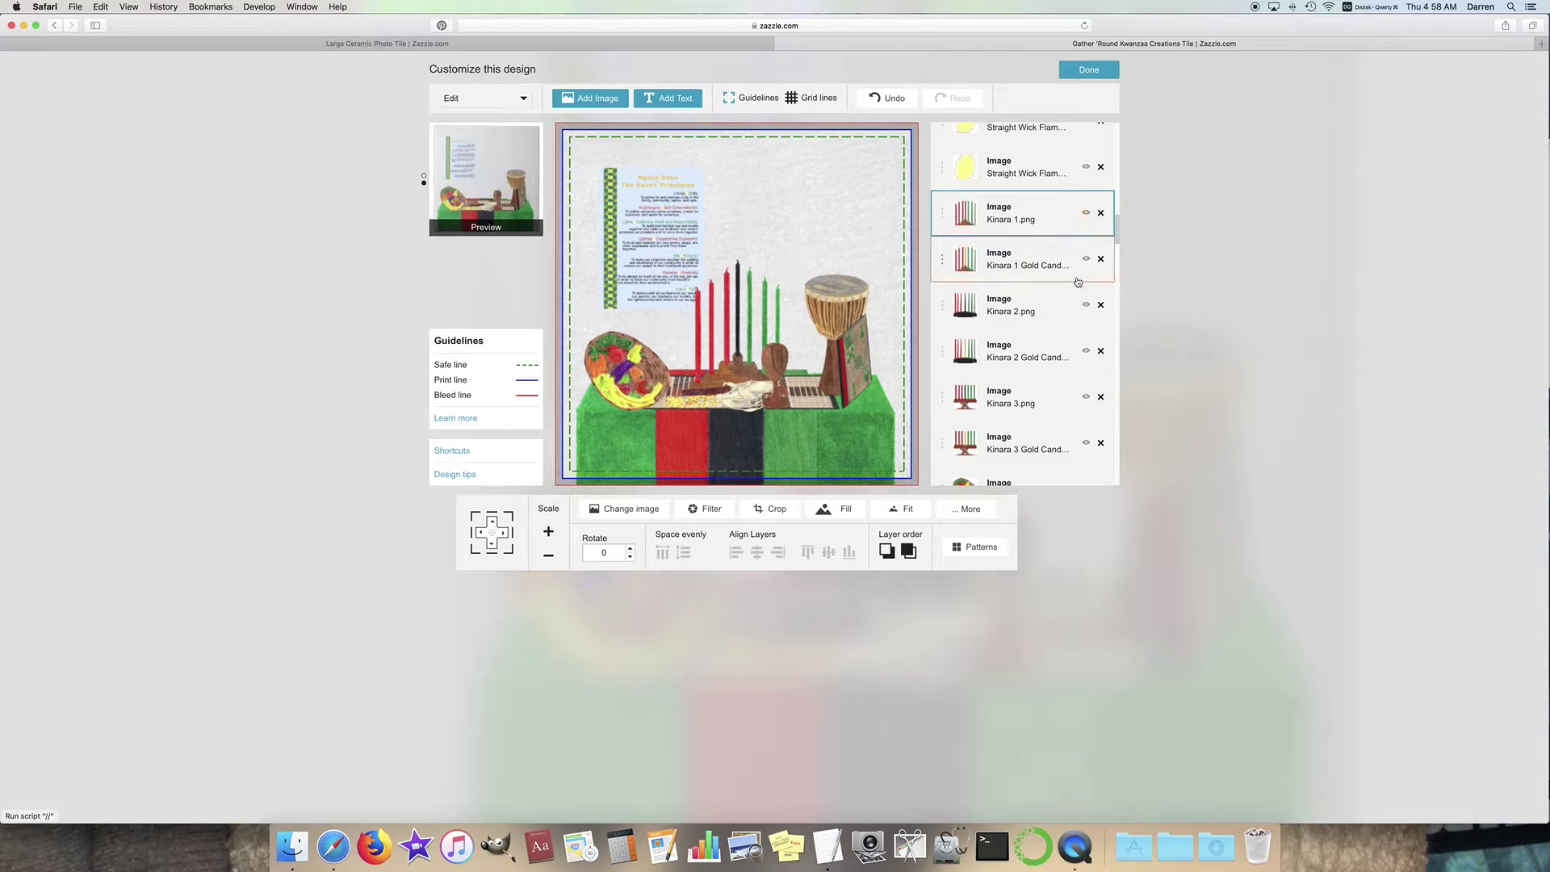
scroll(1086, 305, down, 1)
click(1086, 305)
Step: Replace the Grey Wall background with Seafoam Wall in the tile design, and restore Grey Wall
scroll(1086, 303, down, 3)
scroll(1086, 300, down, 10)
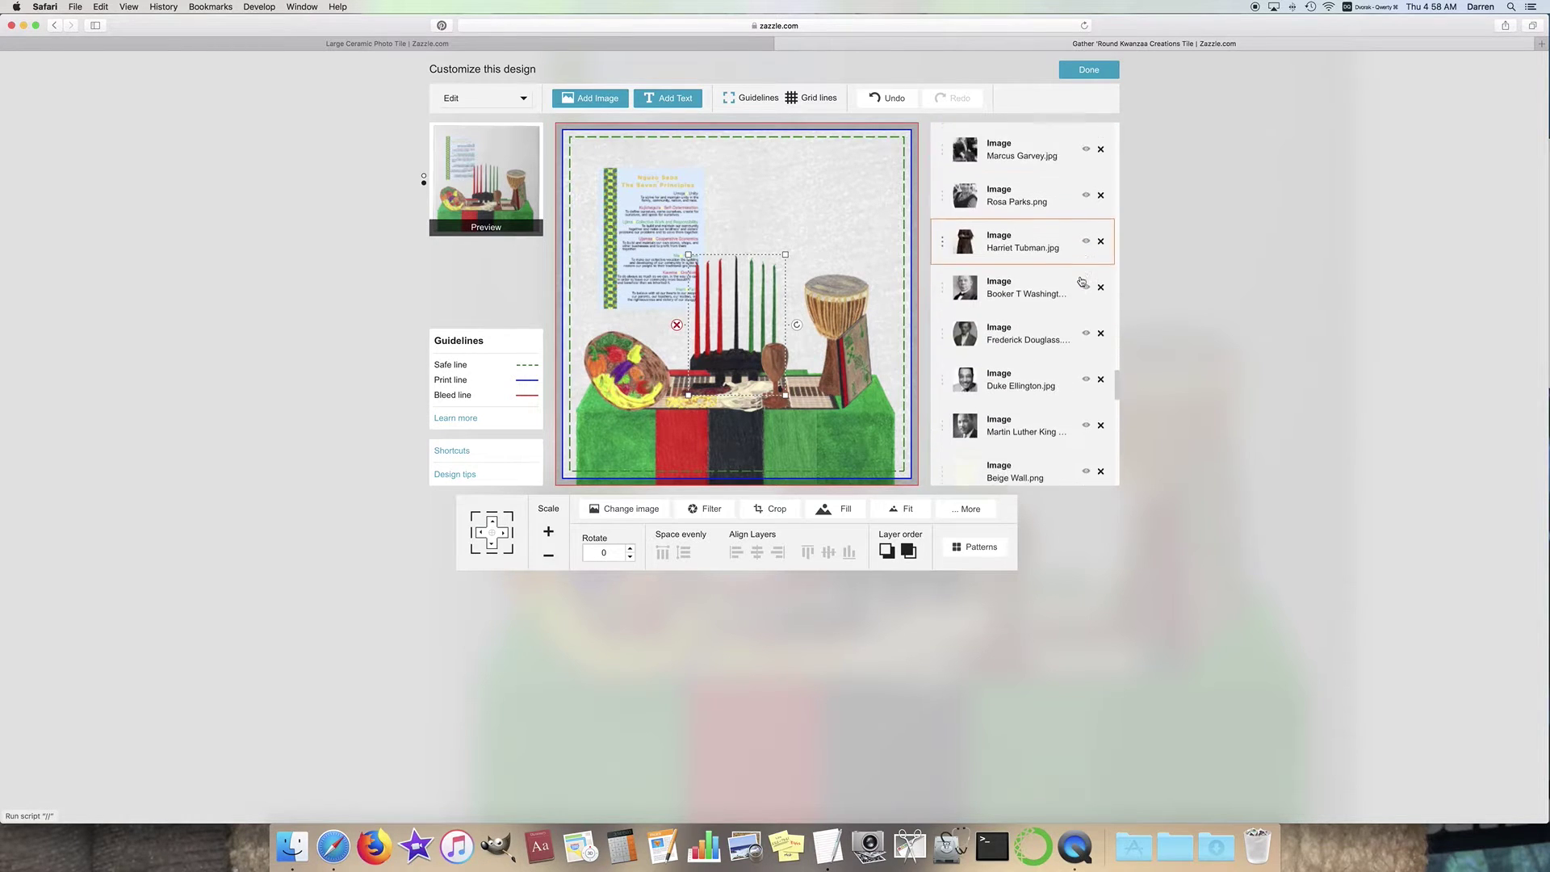
click(1087, 228)
click(1087, 228)
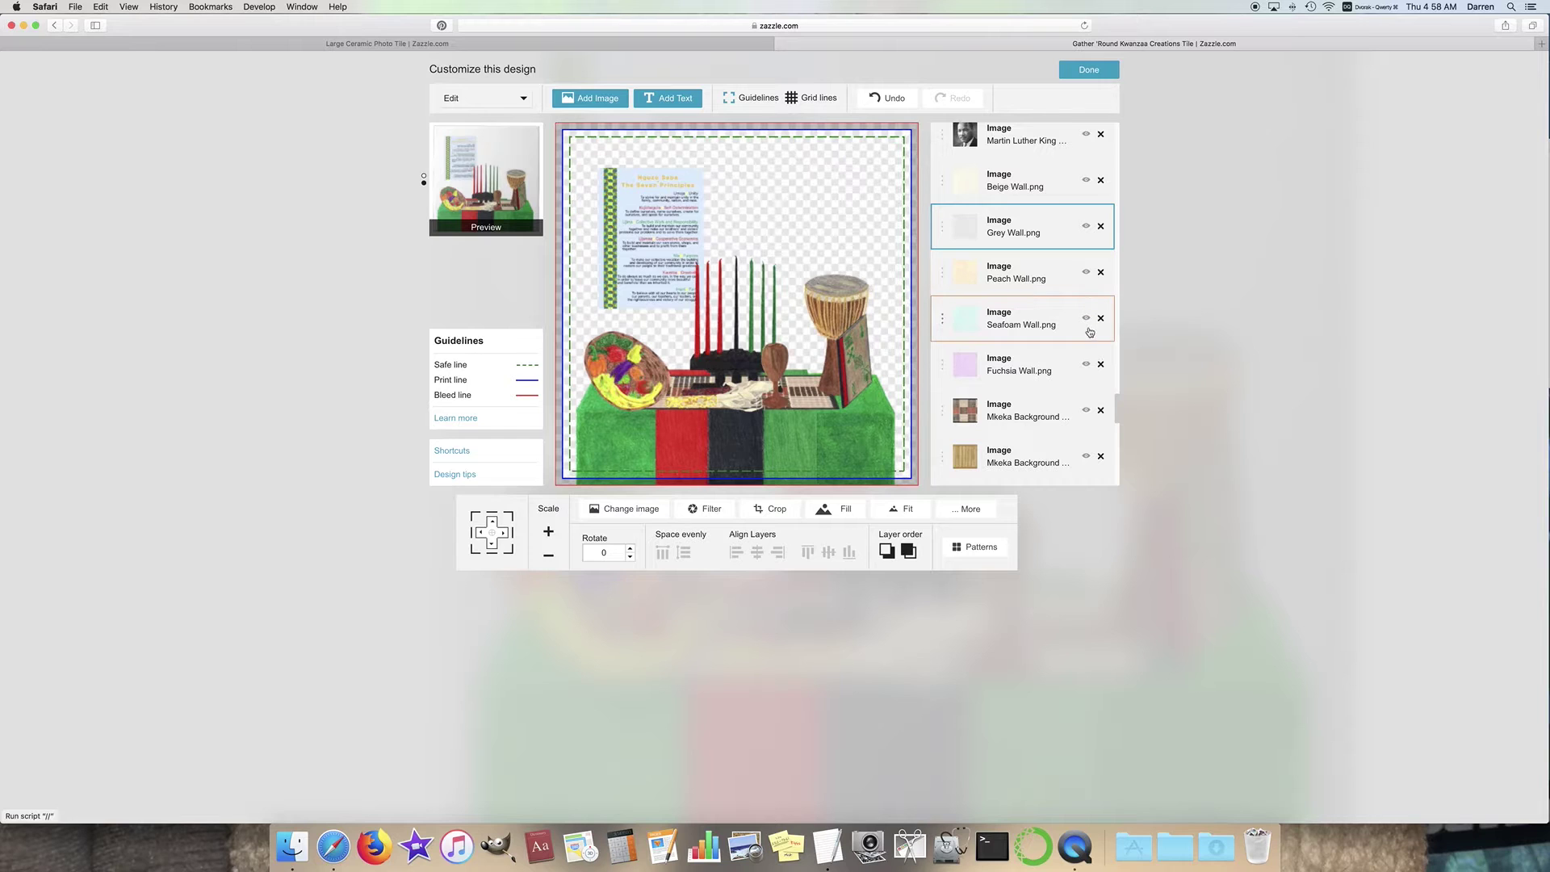
click(1087, 318)
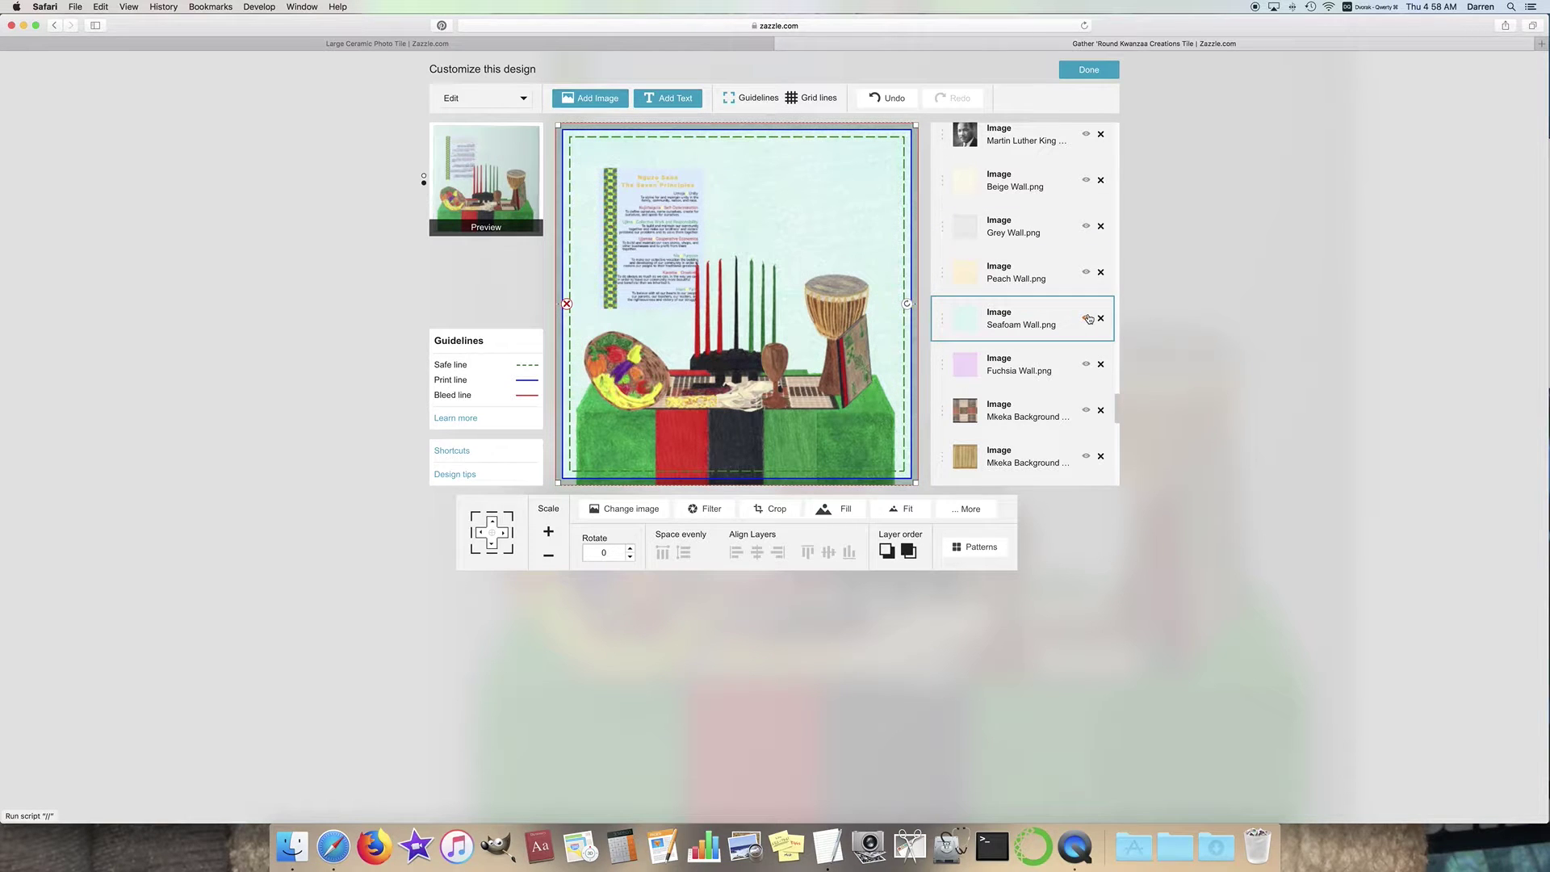
click(1087, 318)
click(1086, 227)
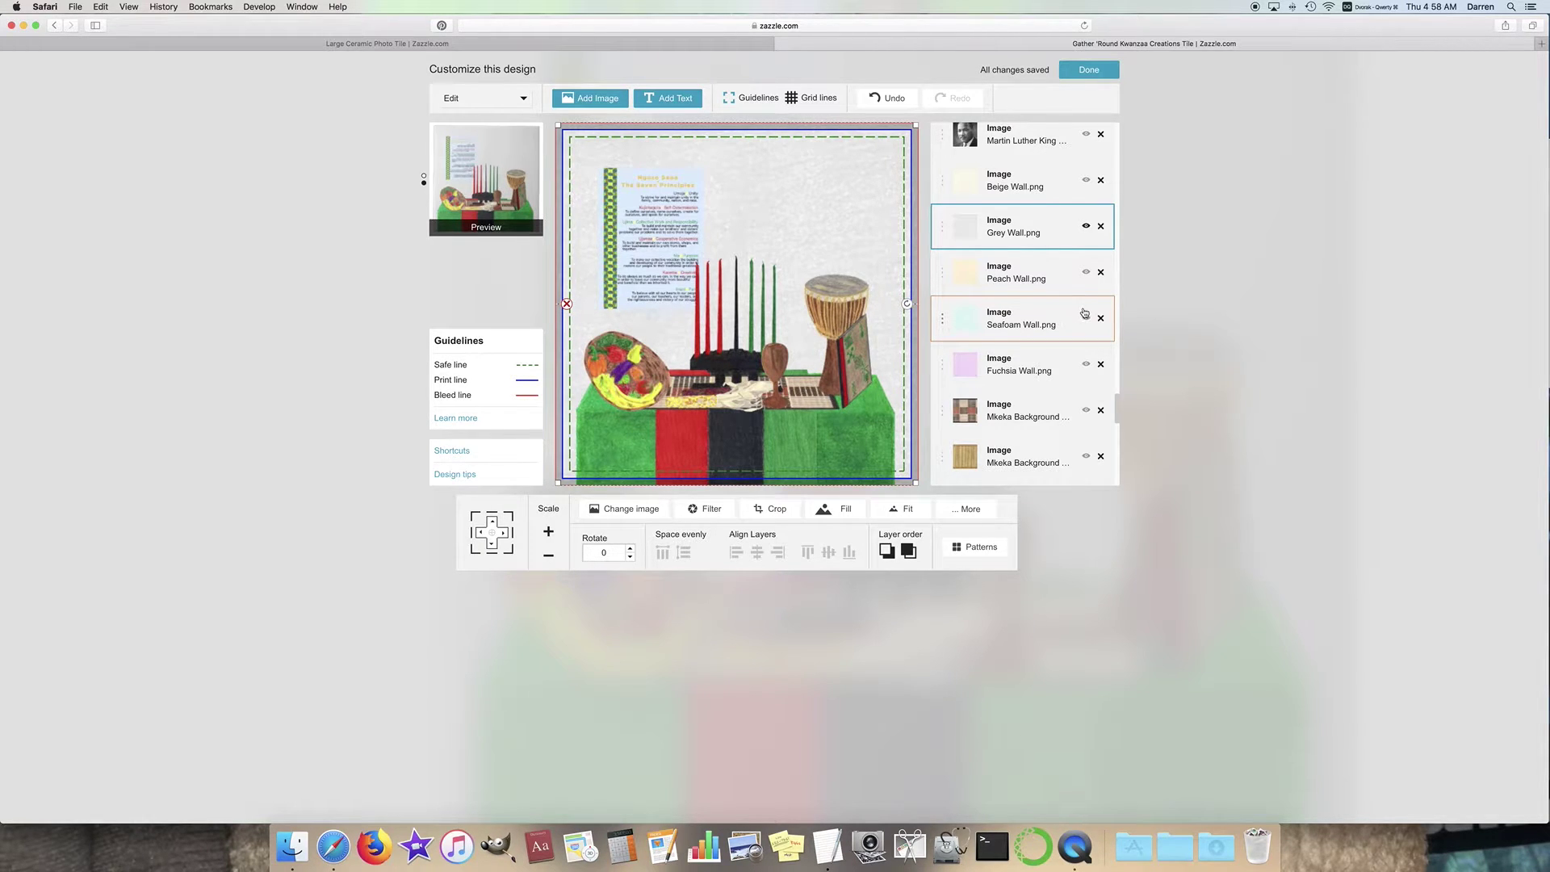
Step: Close the composed tile design and return to the blank tile's customization view, dismissing its enlarged preview
scroll(1074, 314, up, 5)
scroll(1086, 318, up, 10)
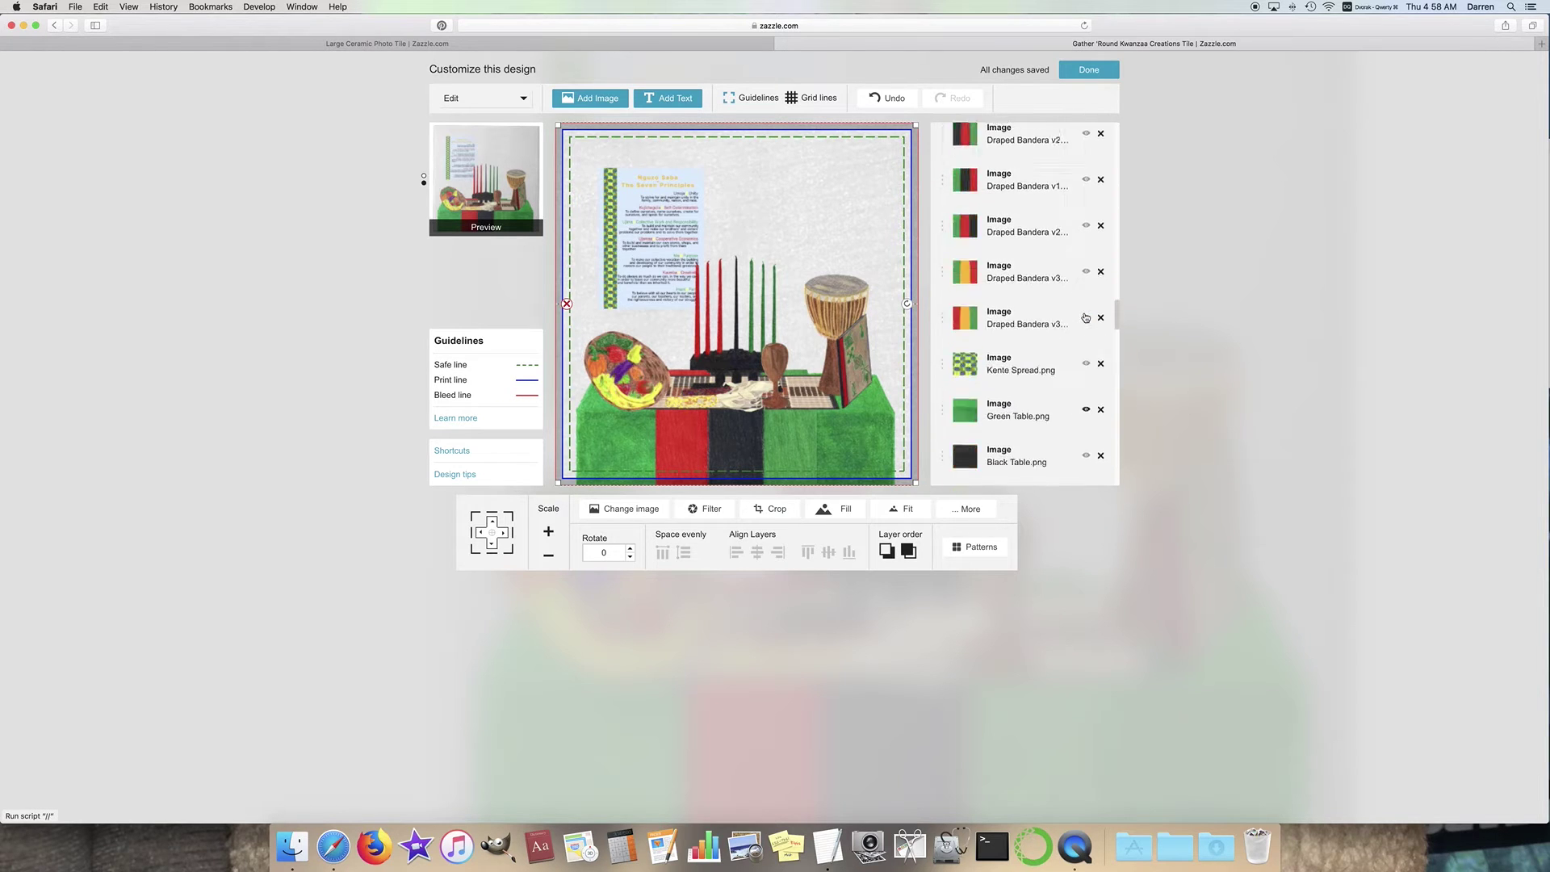
scroll(1086, 318, up, 6)
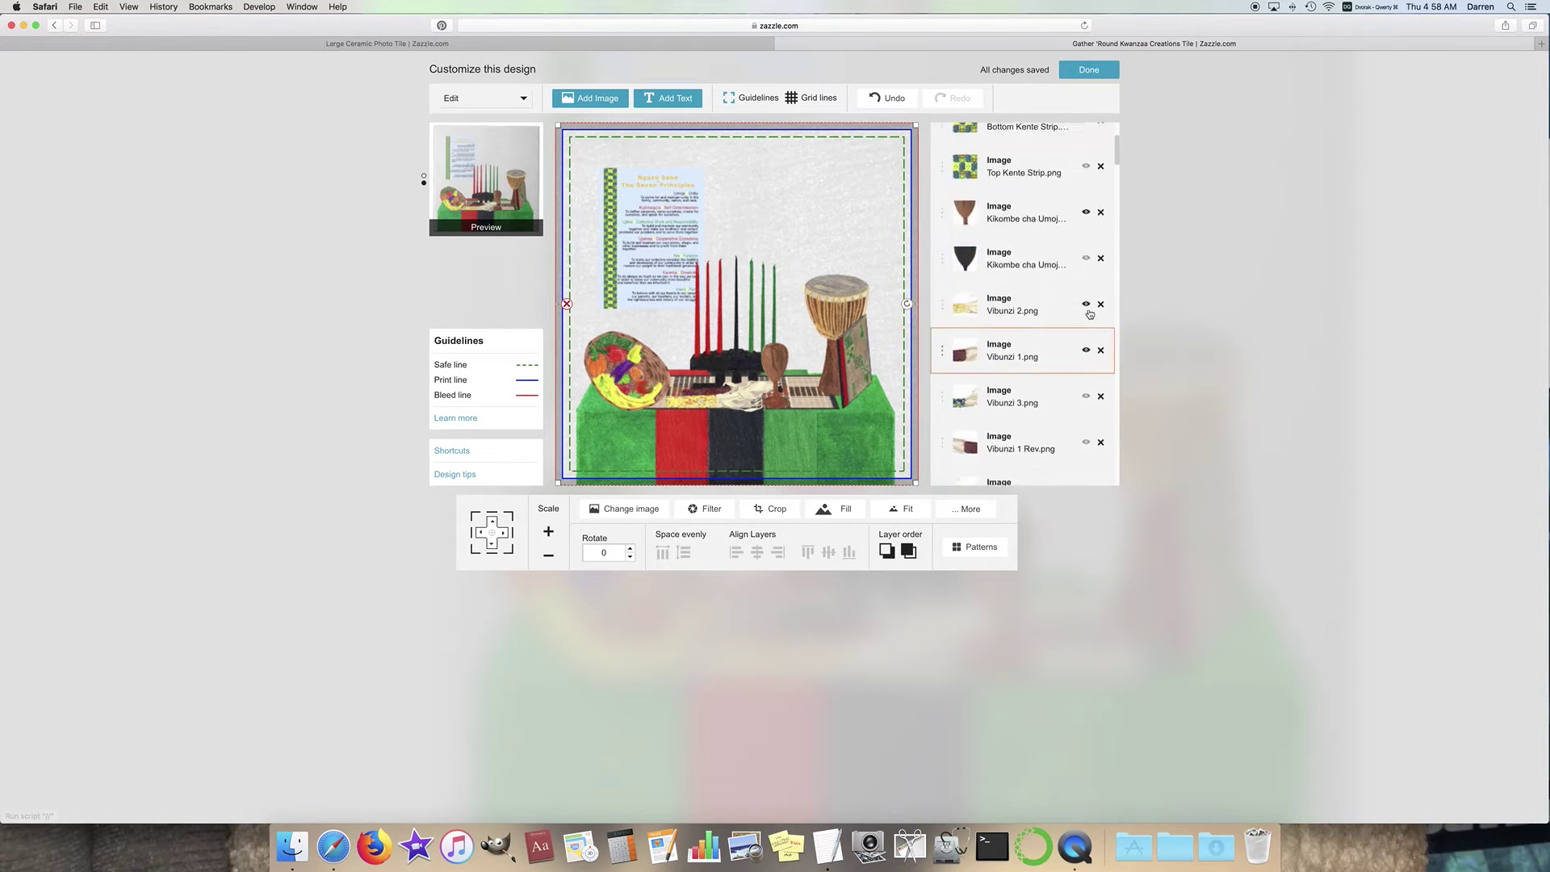
click(1089, 70)
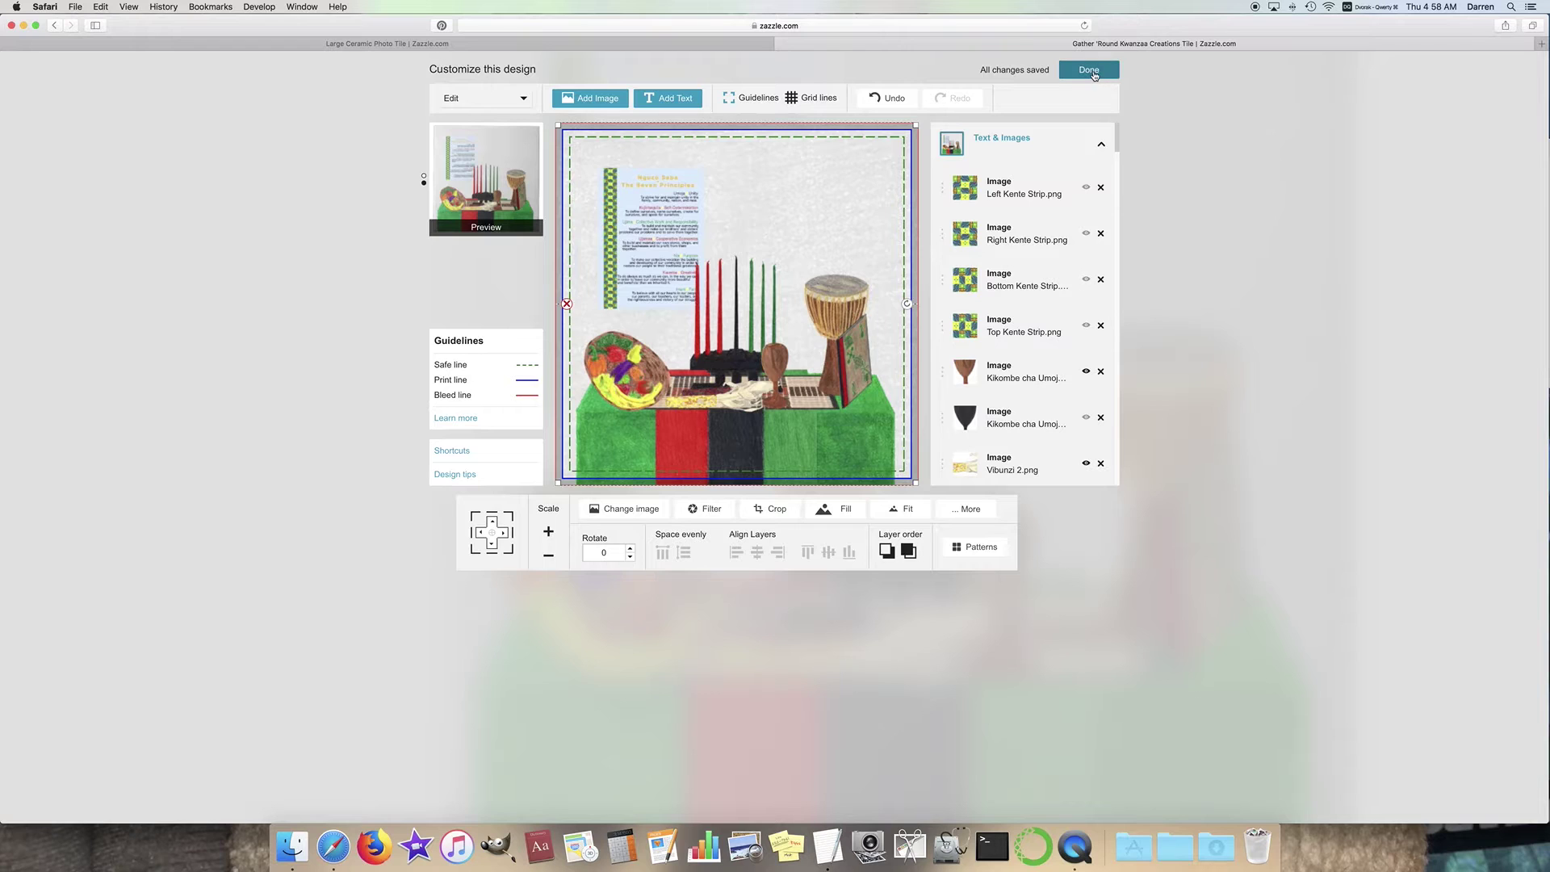
click(782, 45)
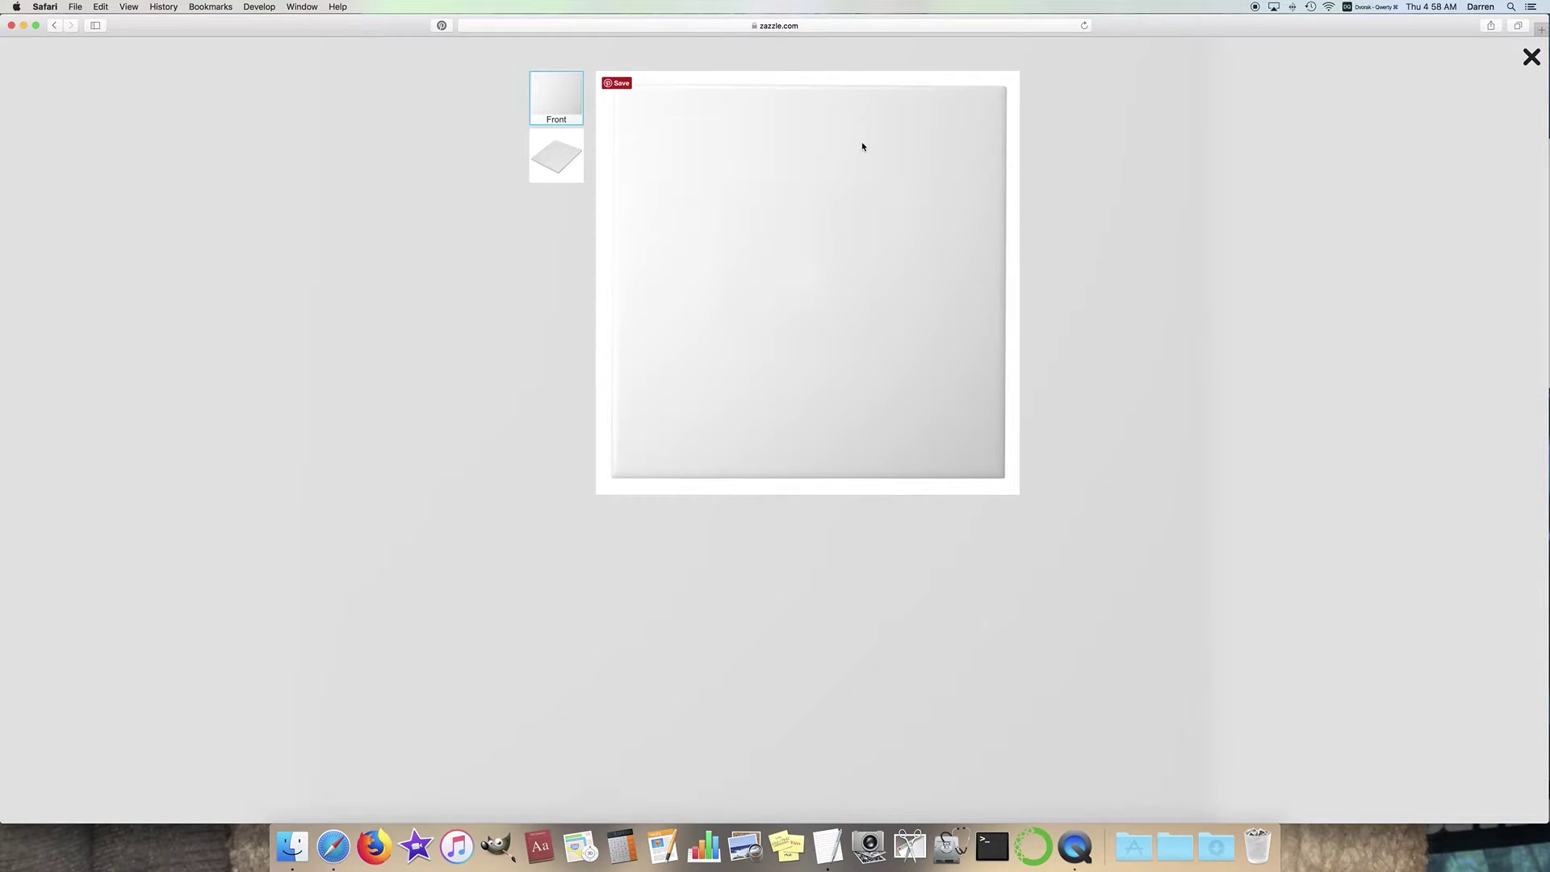
click(1529, 62)
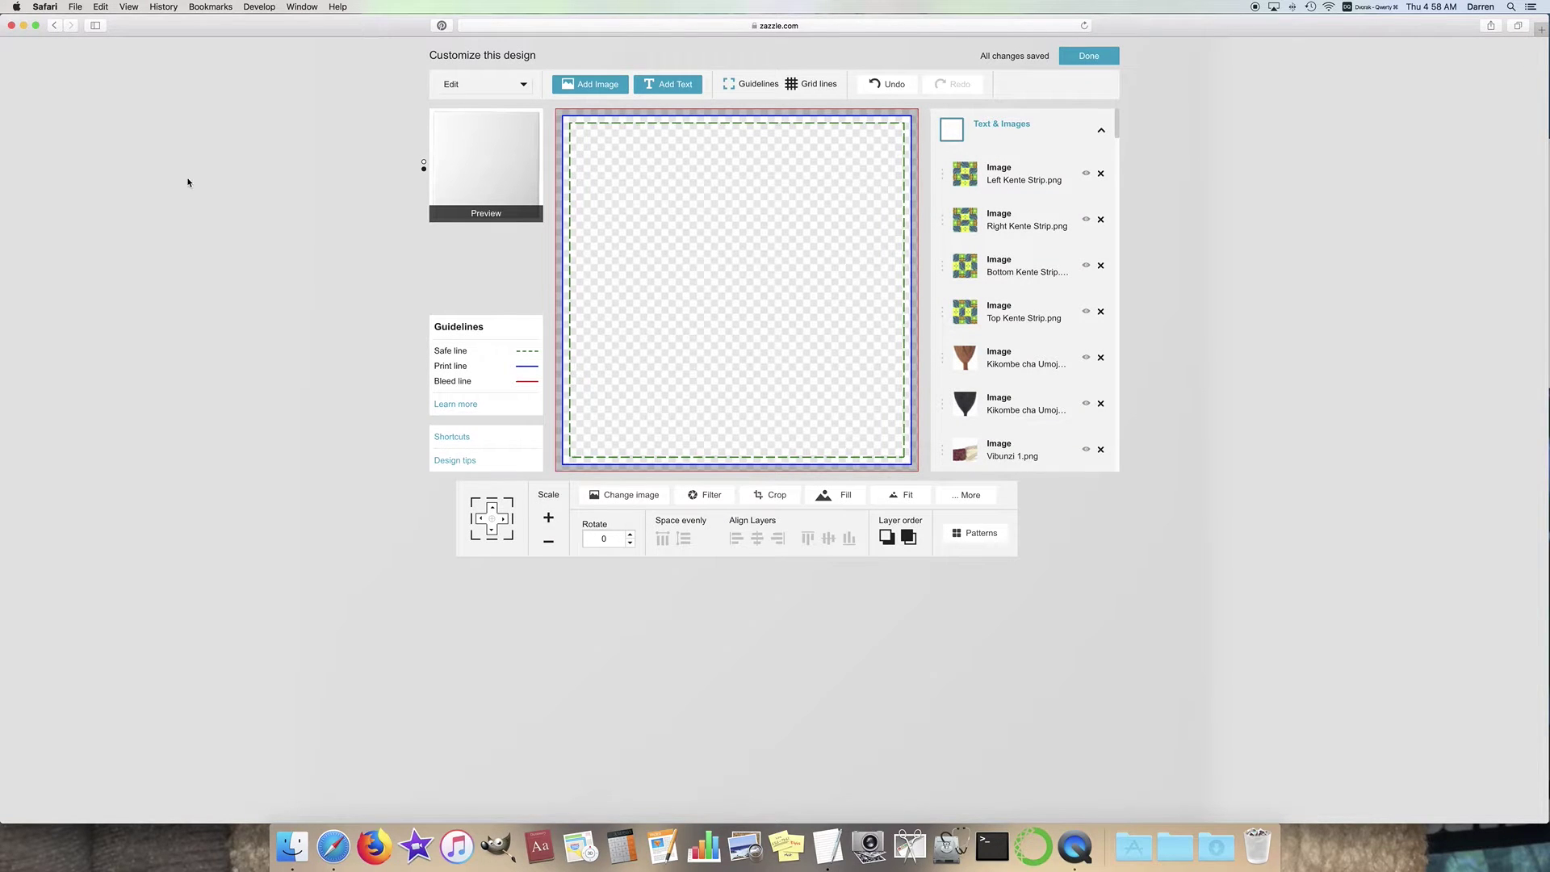
Step: Show the two Kuumba Background layers one after the other on the blank tile, and hide them again
scroll(1086, 323, down, 5)
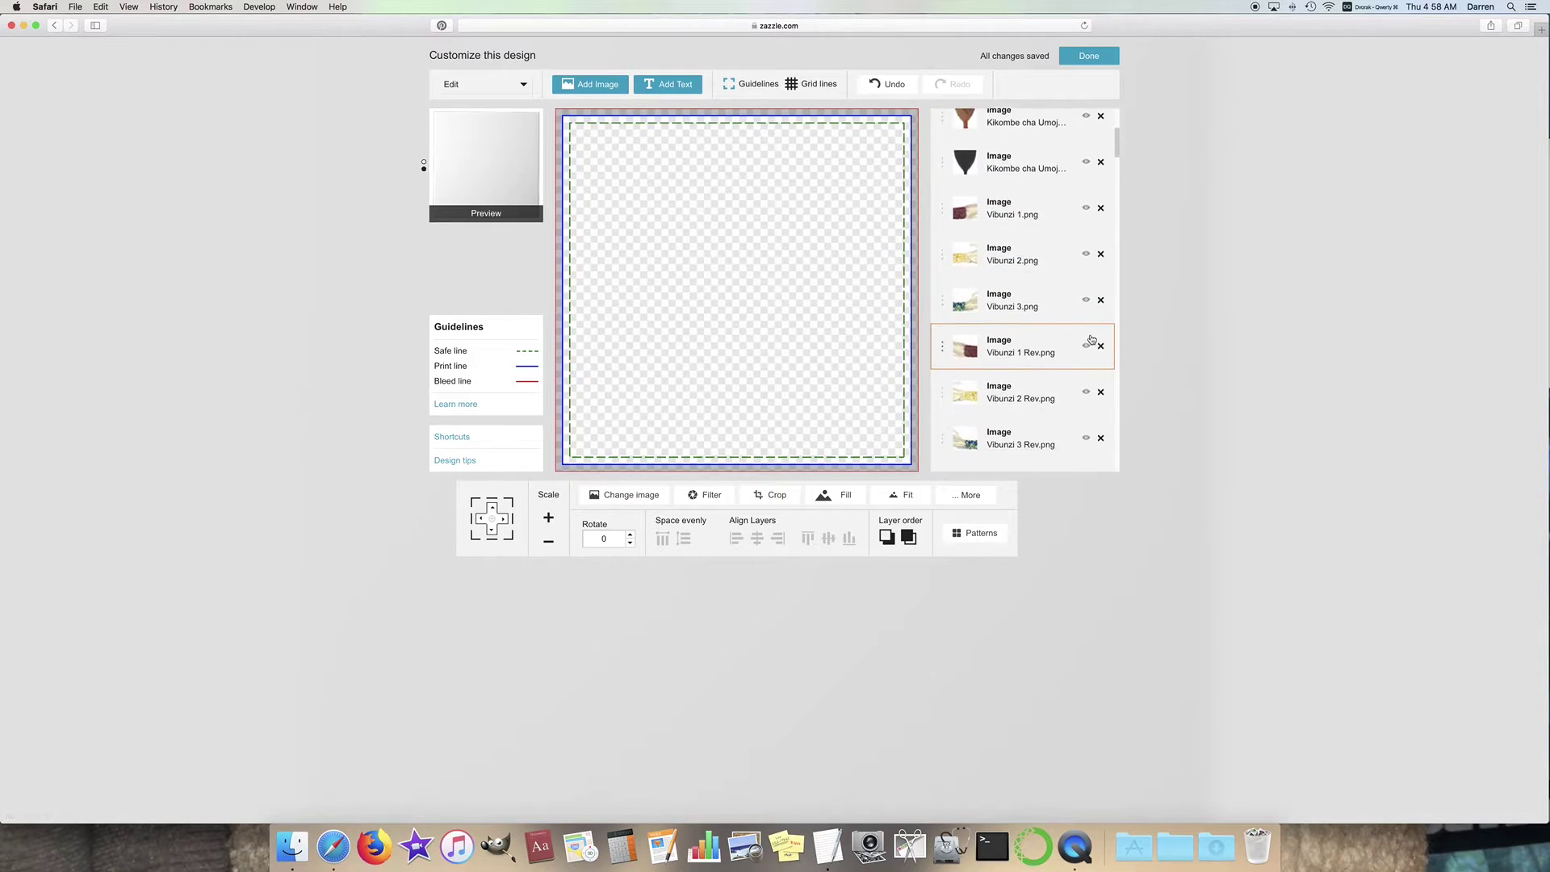
scroll(1089, 335, down, 10)
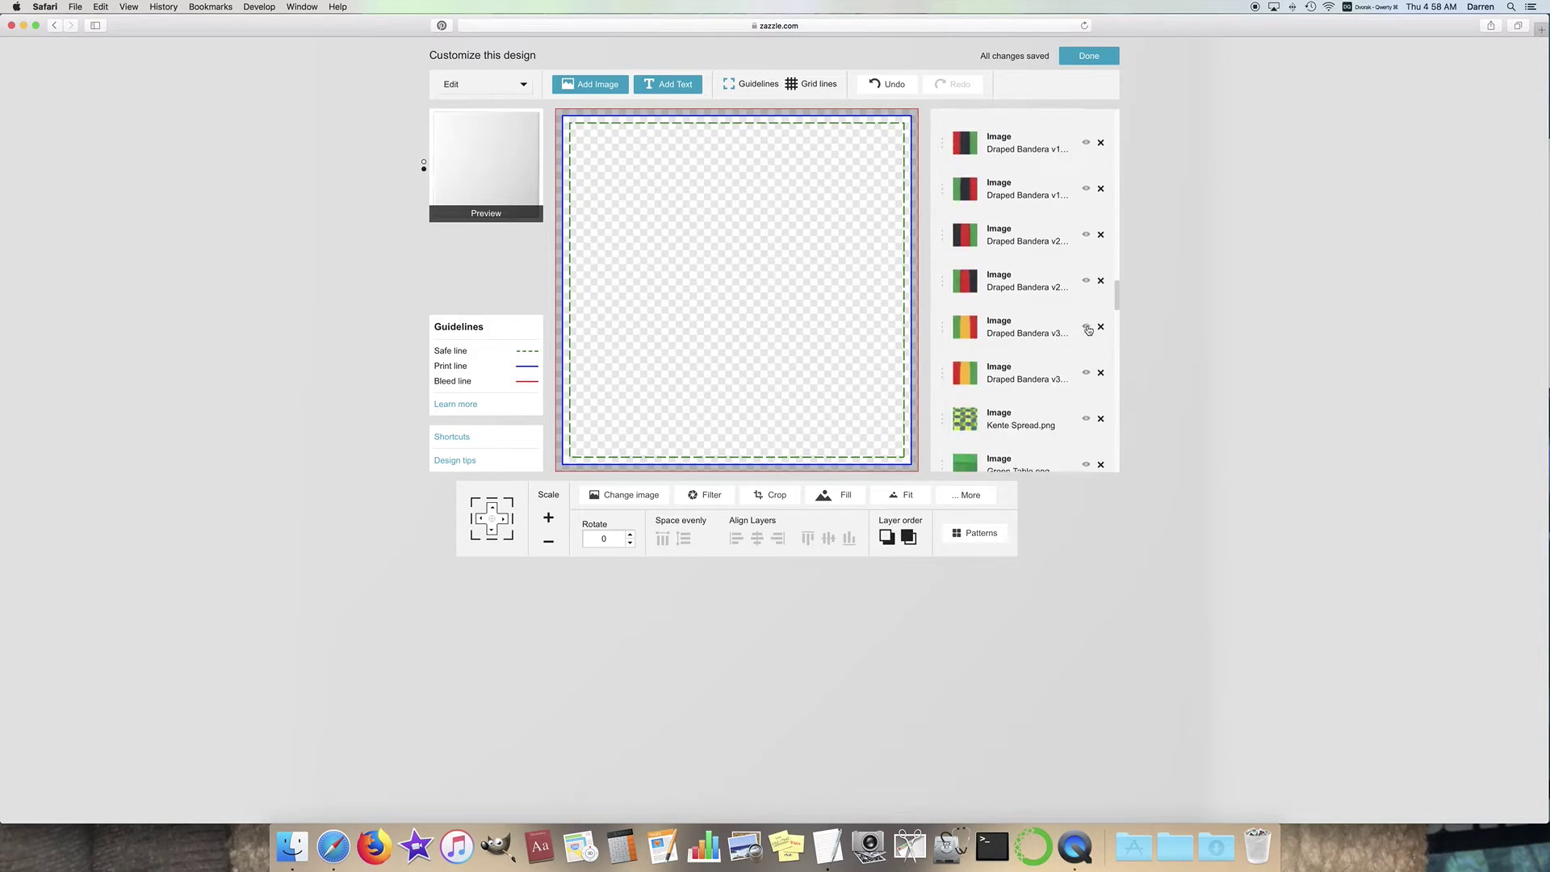
scroll(1090, 333, down, 10)
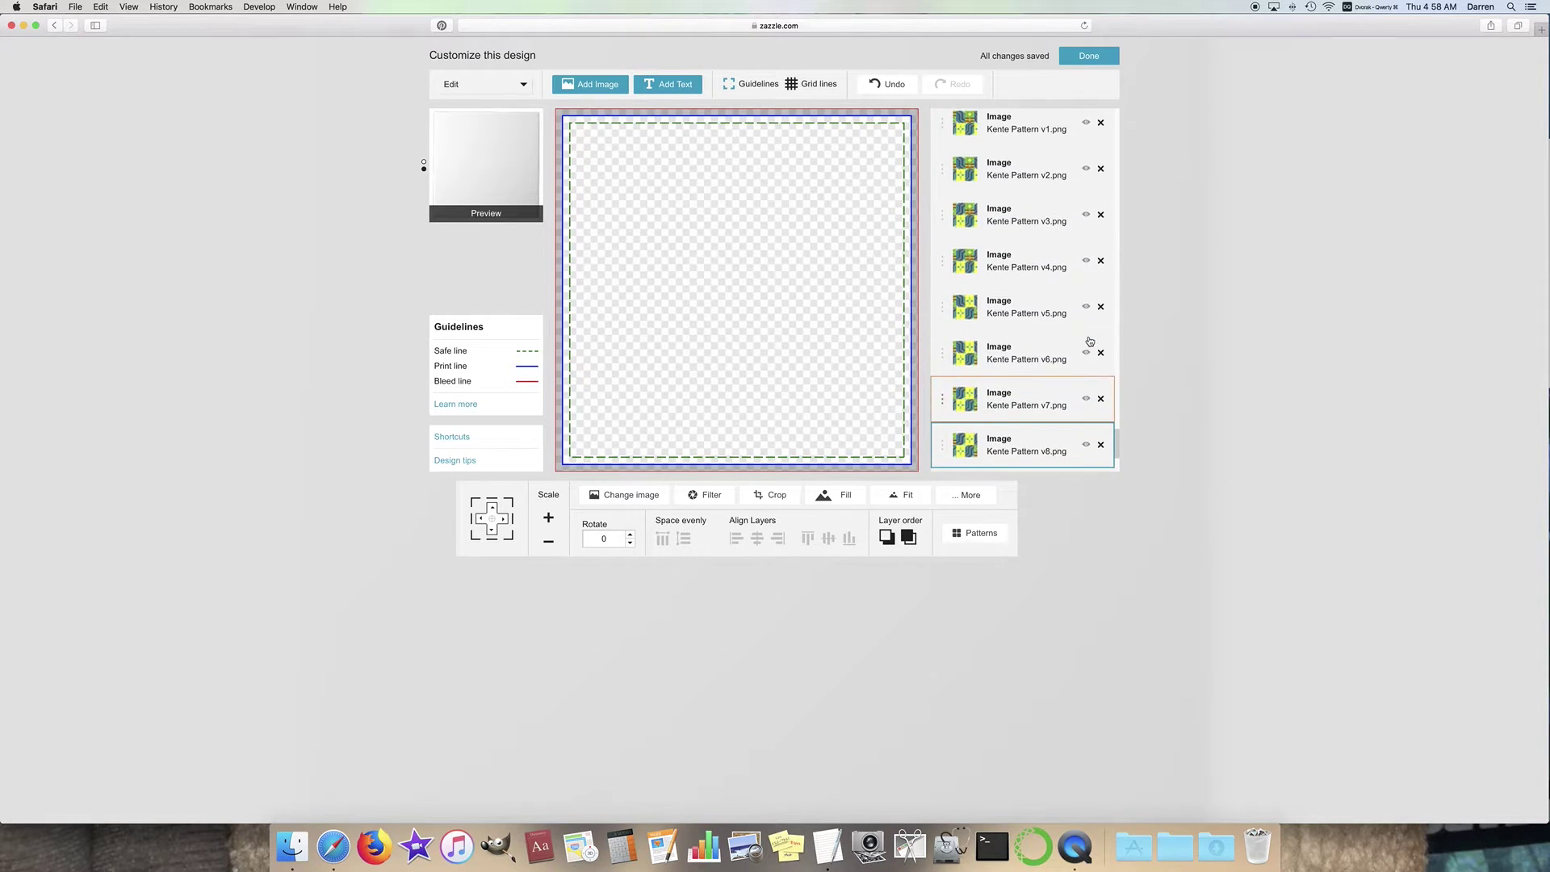
scroll(1089, 340, up, 1)
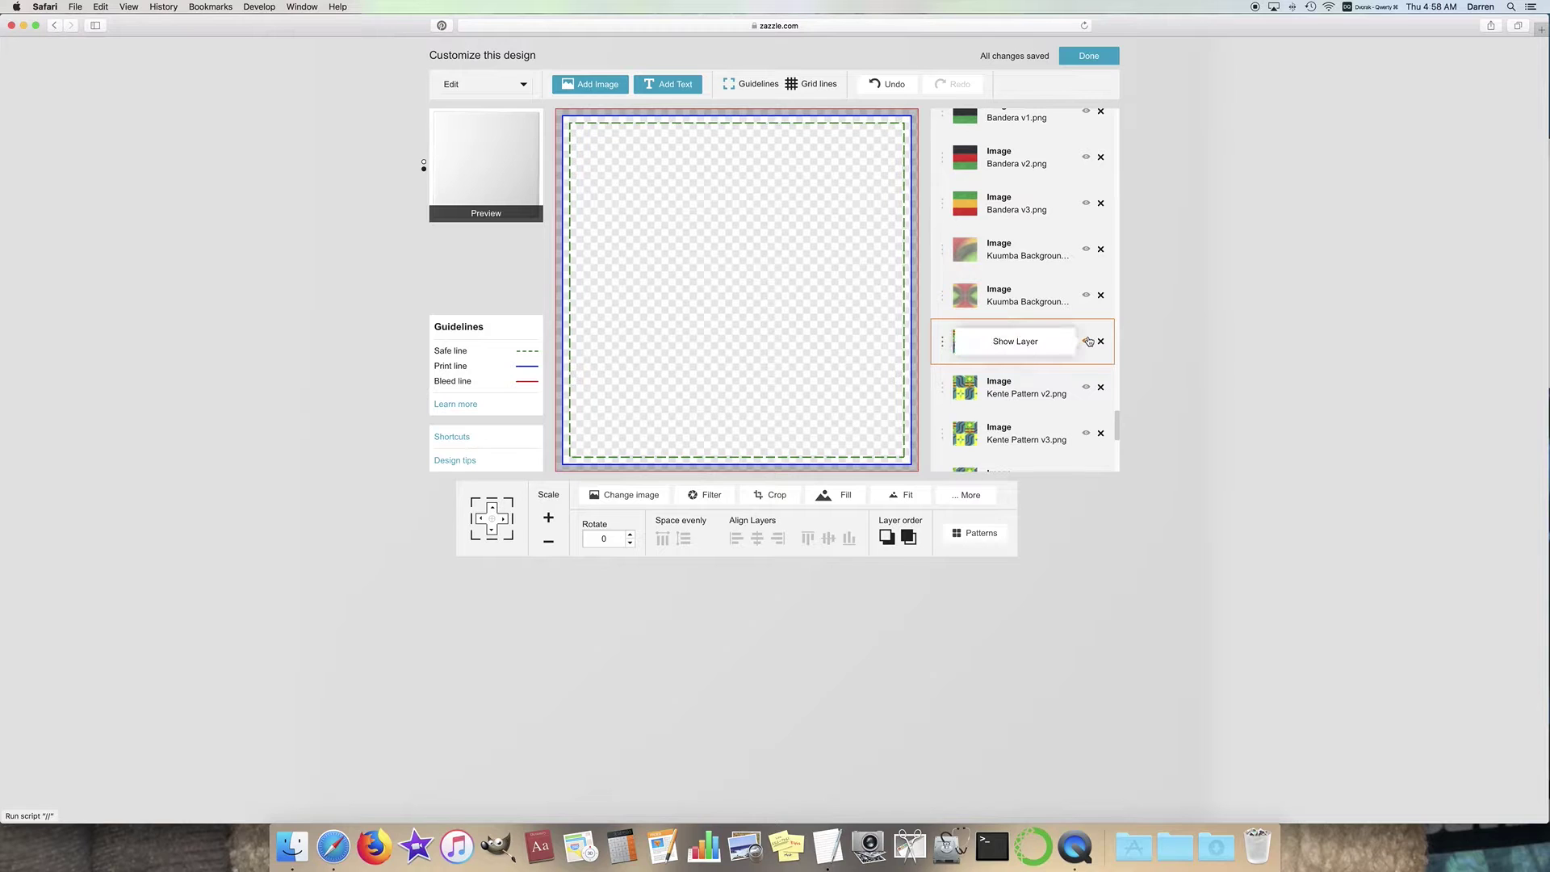
scroll(1089, 341, up, 2)
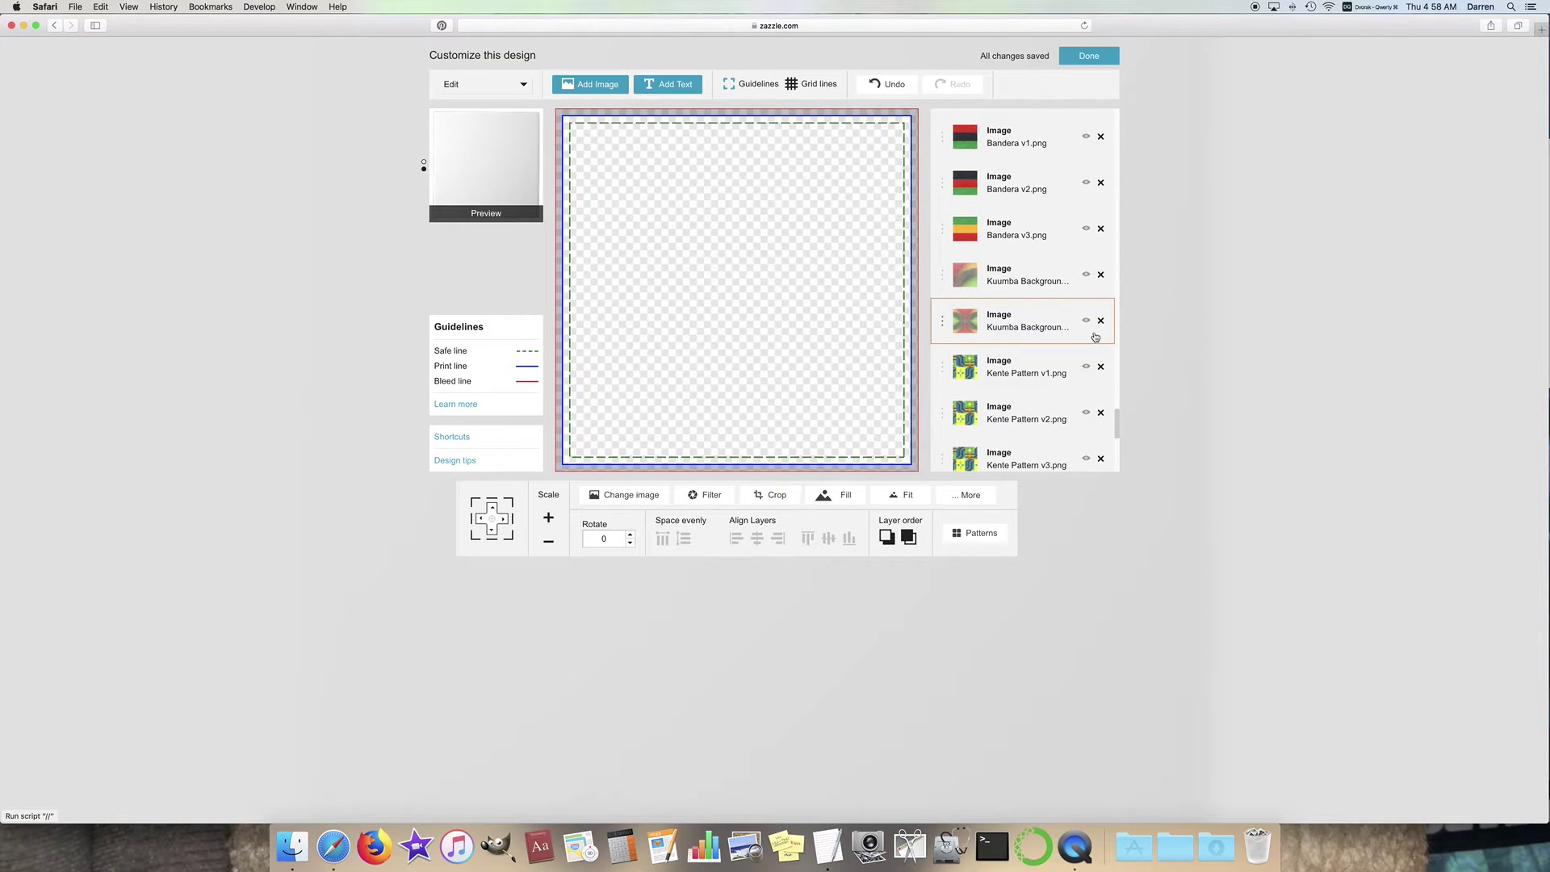
click(1086, 321)
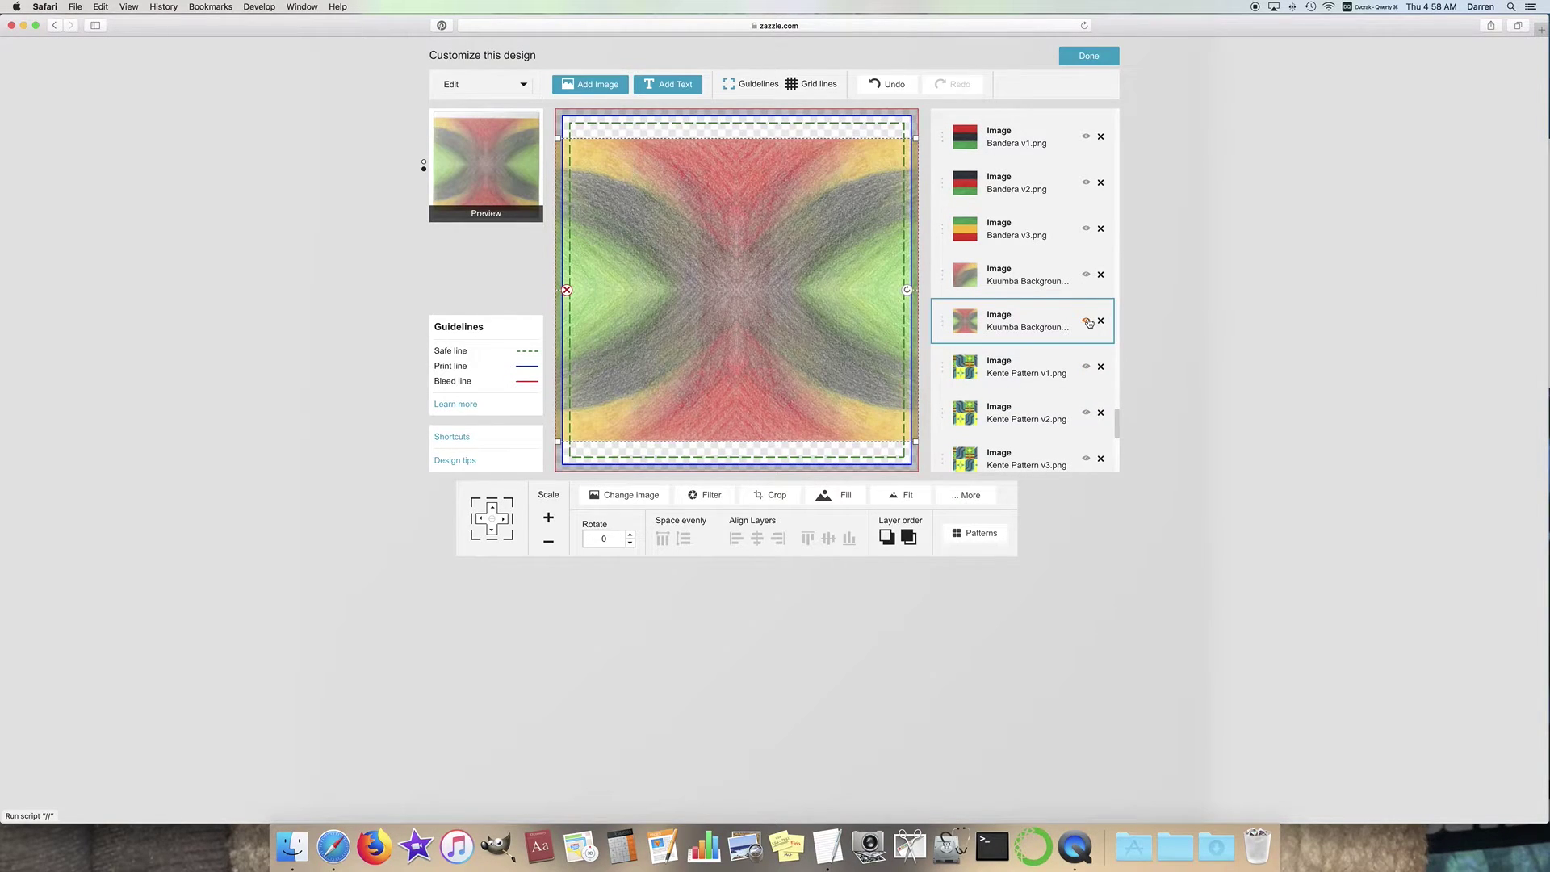
click(1087, 275)
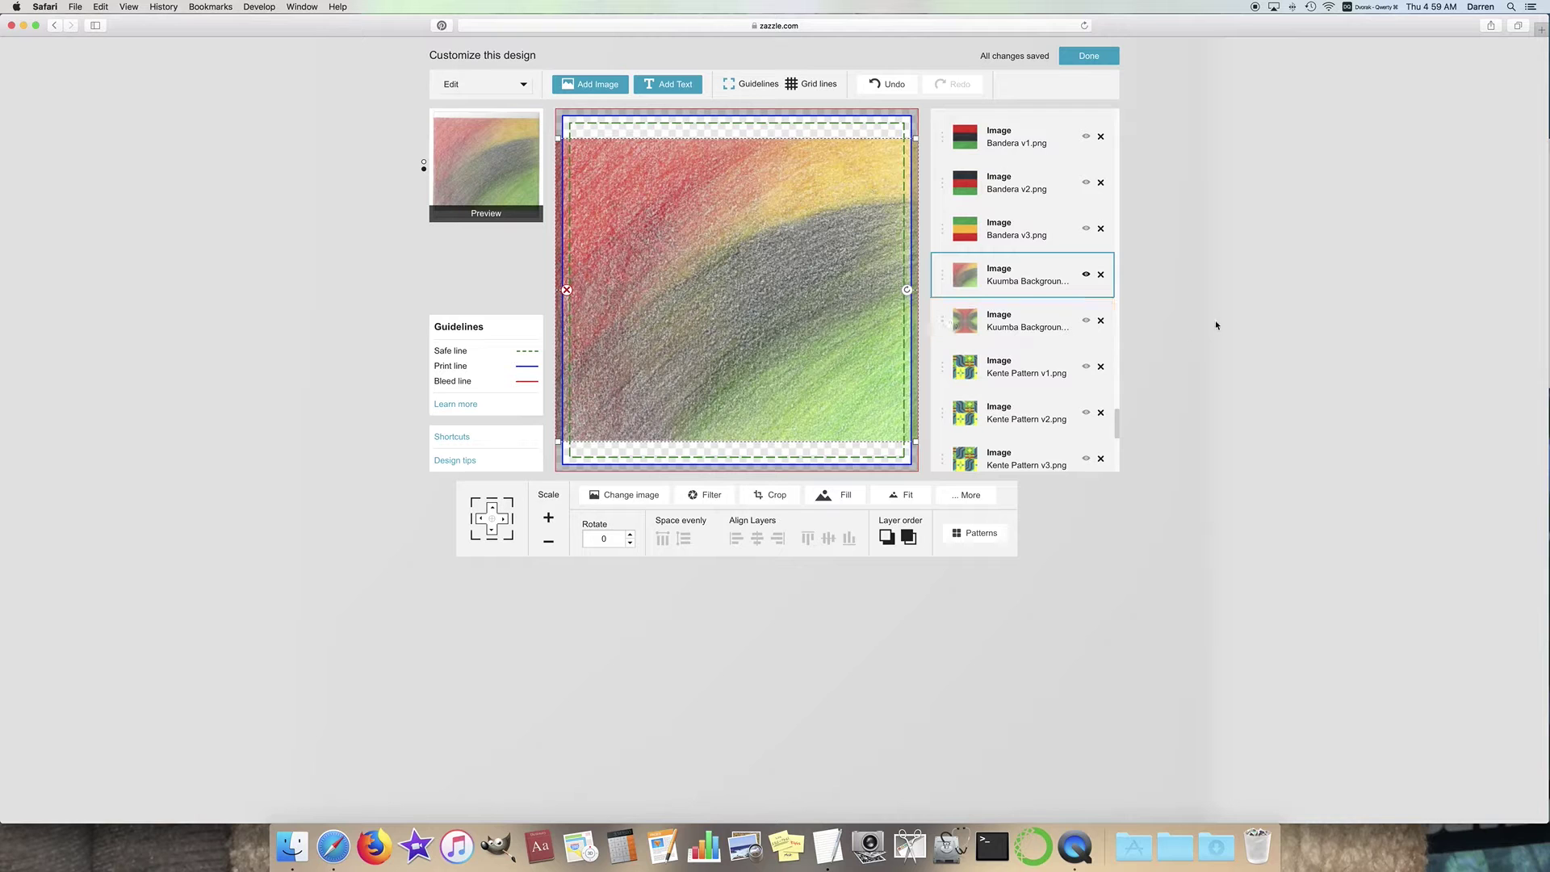
click(1086, 275)
Step: Show the black, red and green Draped Bandera v2 layer on the blank tile, and hide it again
scroll(1090, 294, up, 3)
scroll(1090, 293, up, 10)
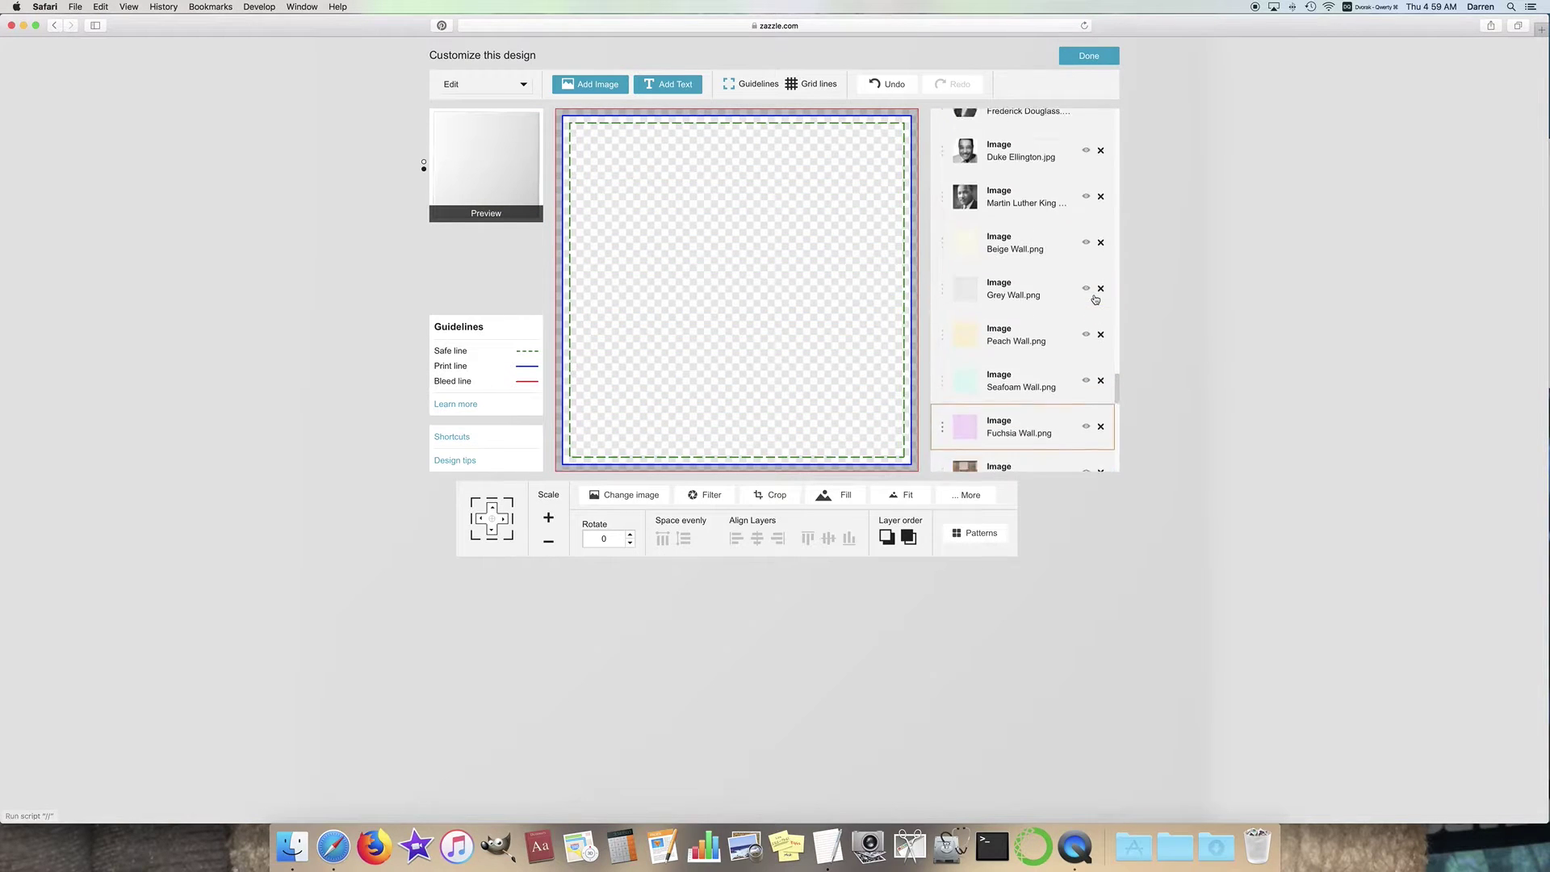
scroll(1094, 302, up, 5)
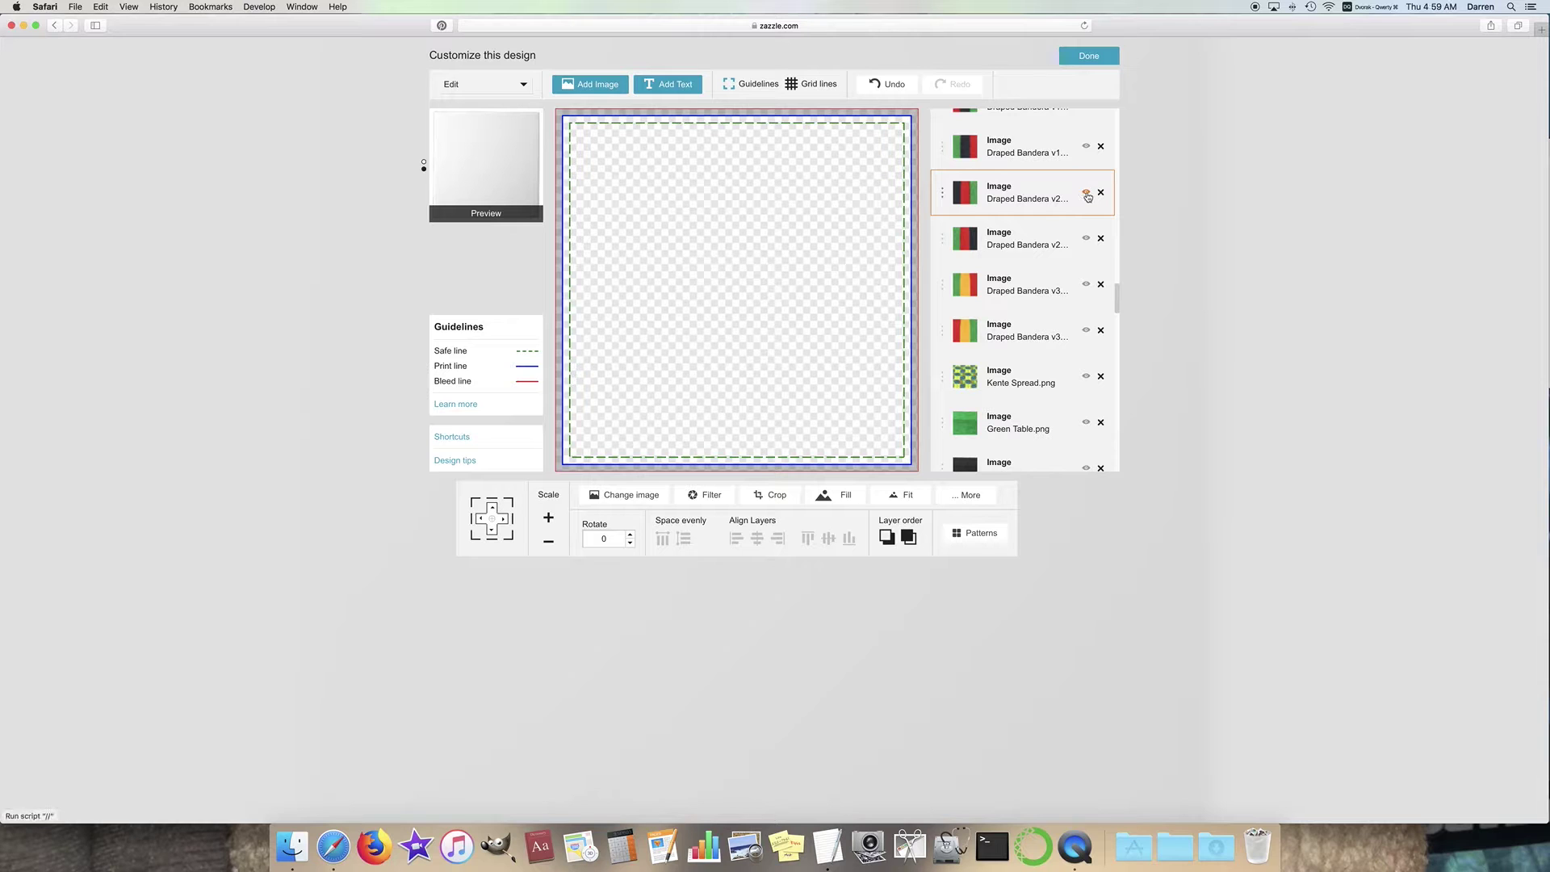
click(1086, 194)
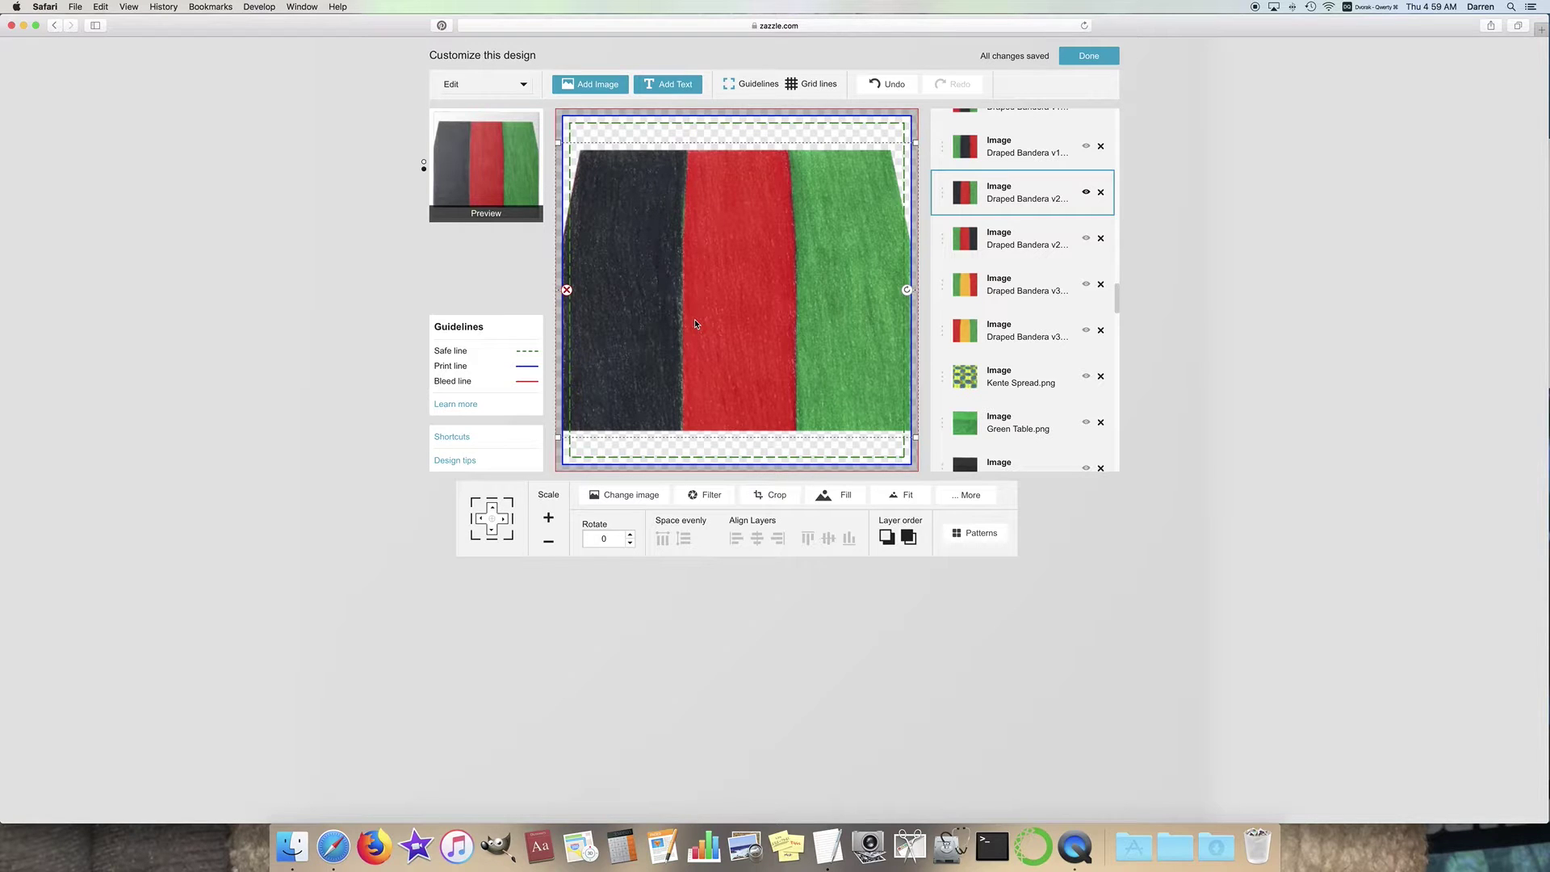
click(1086, 193)
scroll(1092, 261, down, 10)
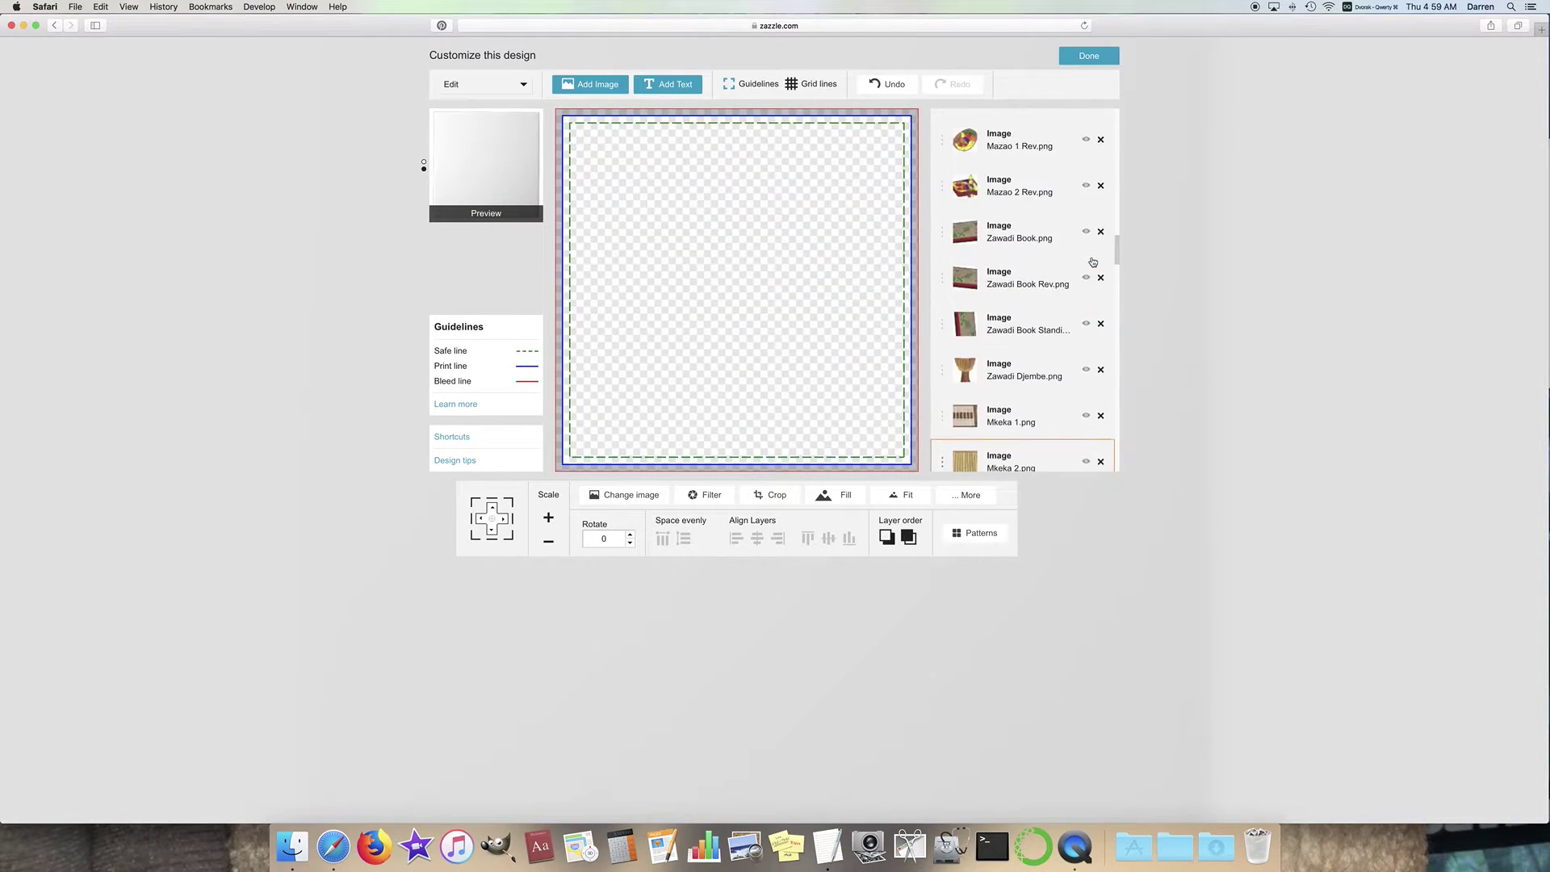
Step: Show the Kente Pattern v8 layer on the blank tile and scale it down to about half the tile's width
scroll(1092, 261, down, 10)
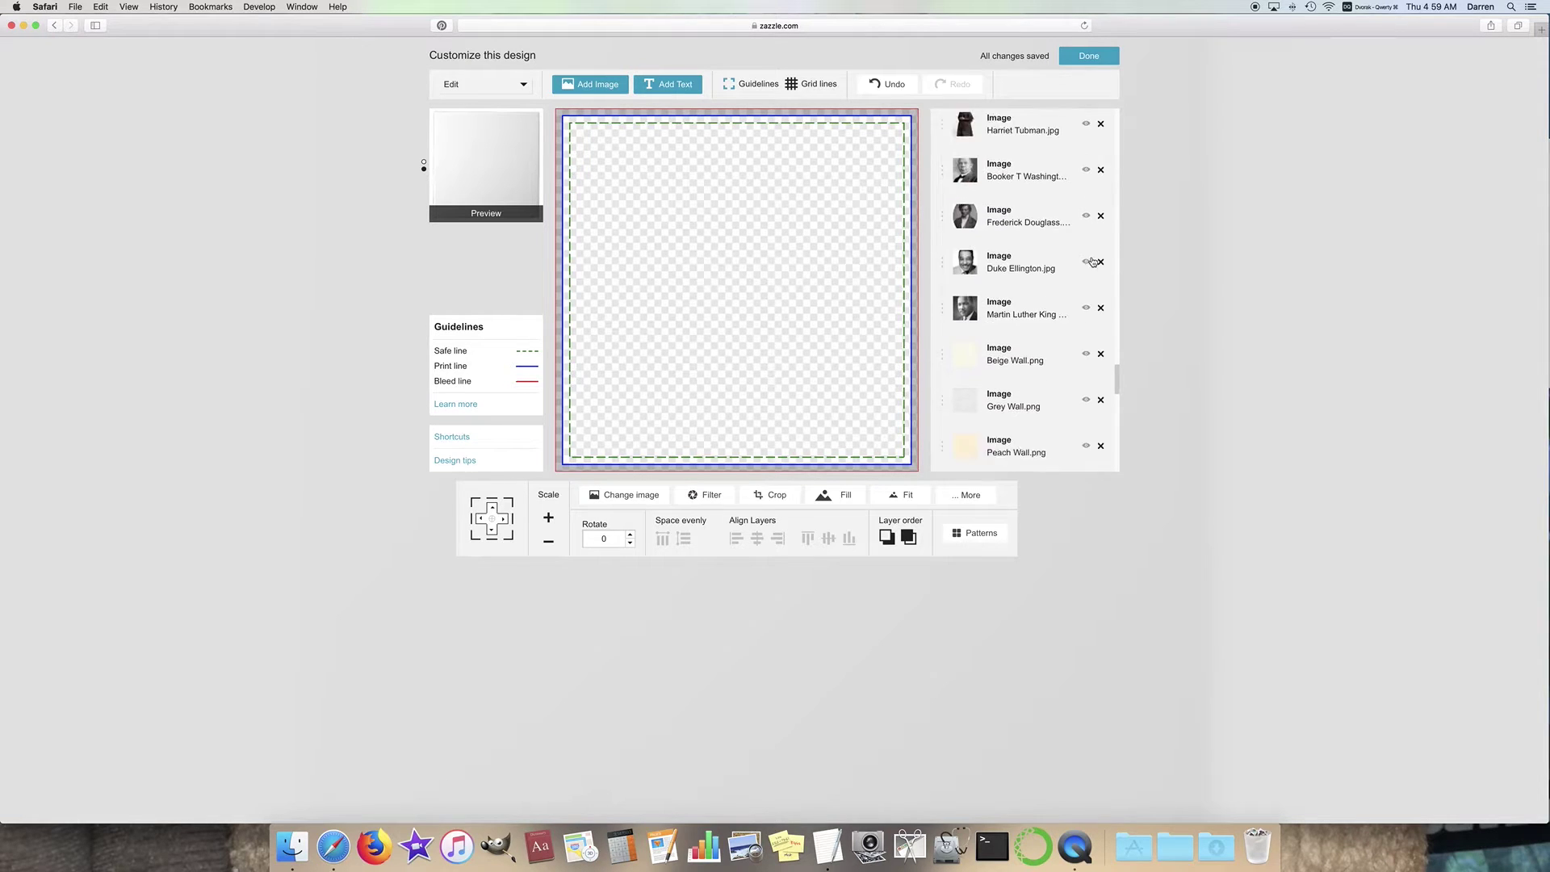
scroll(1092, 261, down, 5)
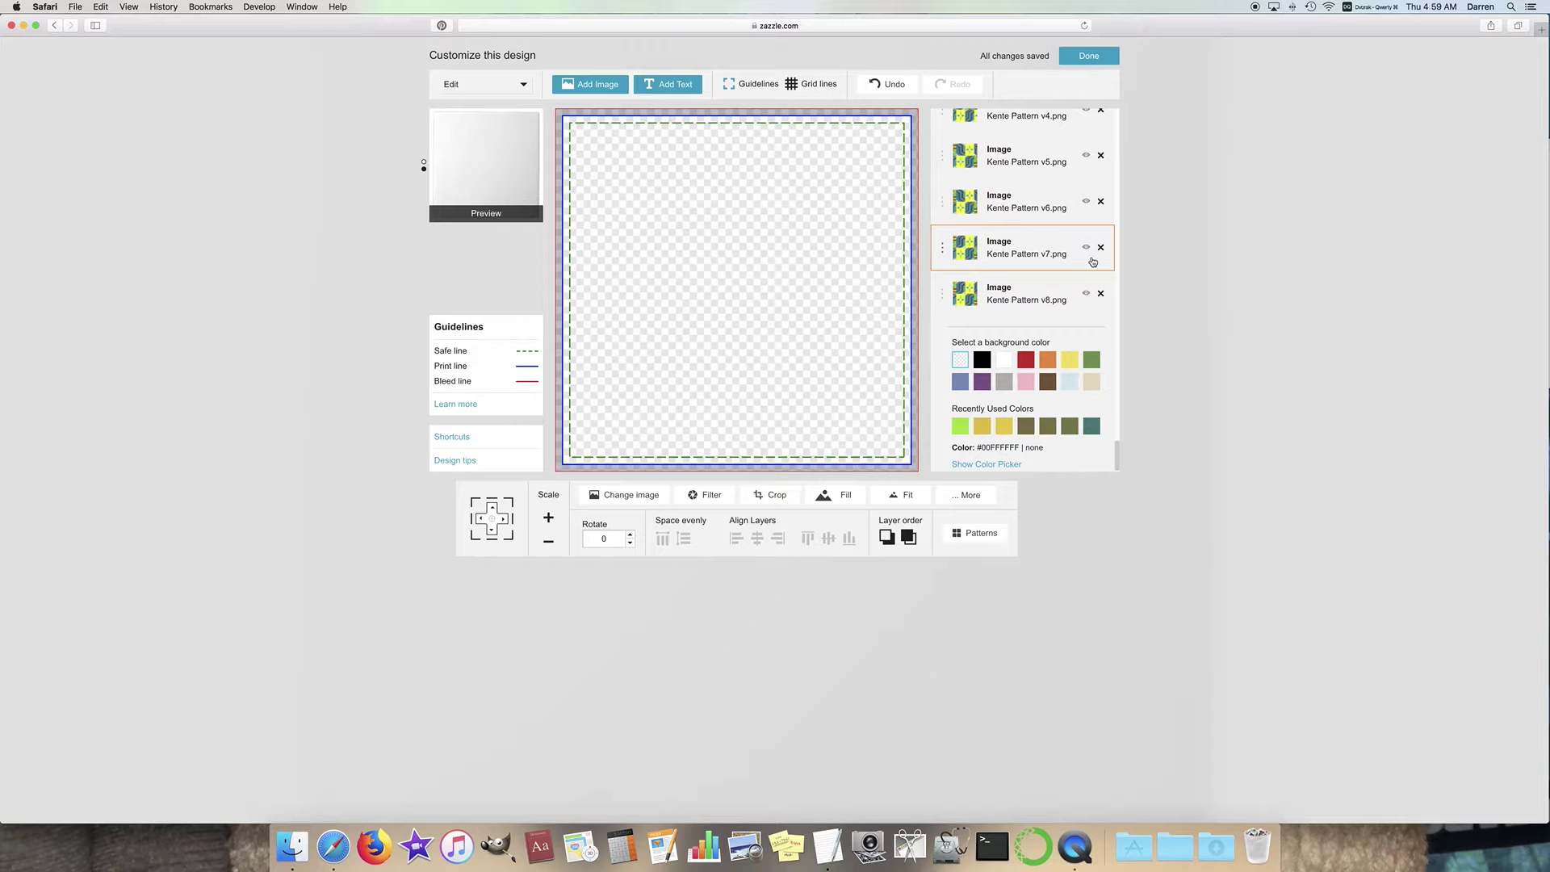
scroll(1093, 262, up, 3)
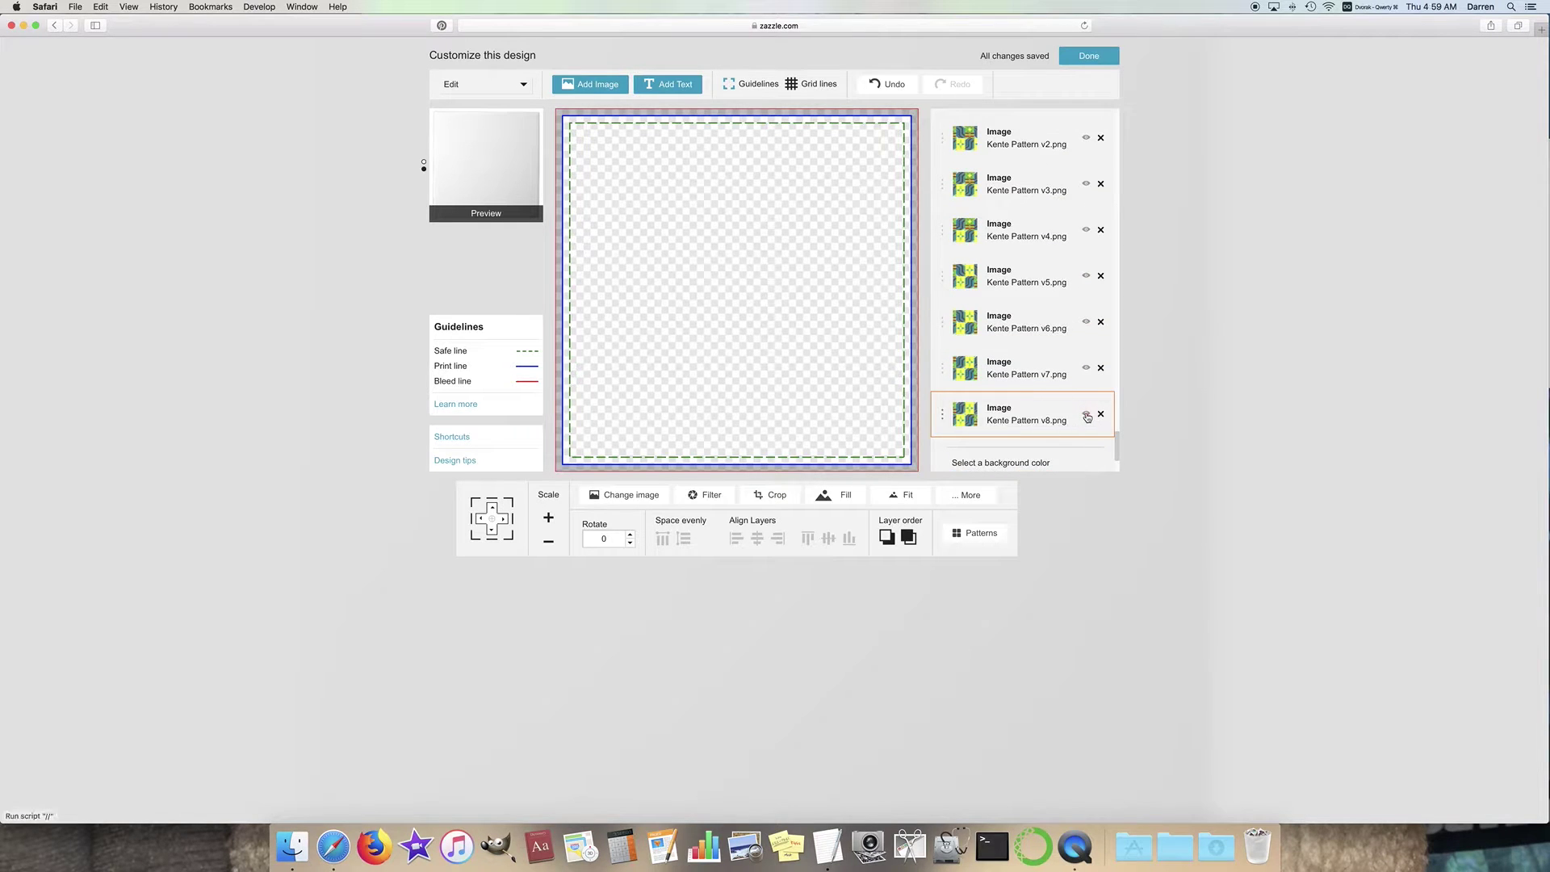
click(1087, 416)
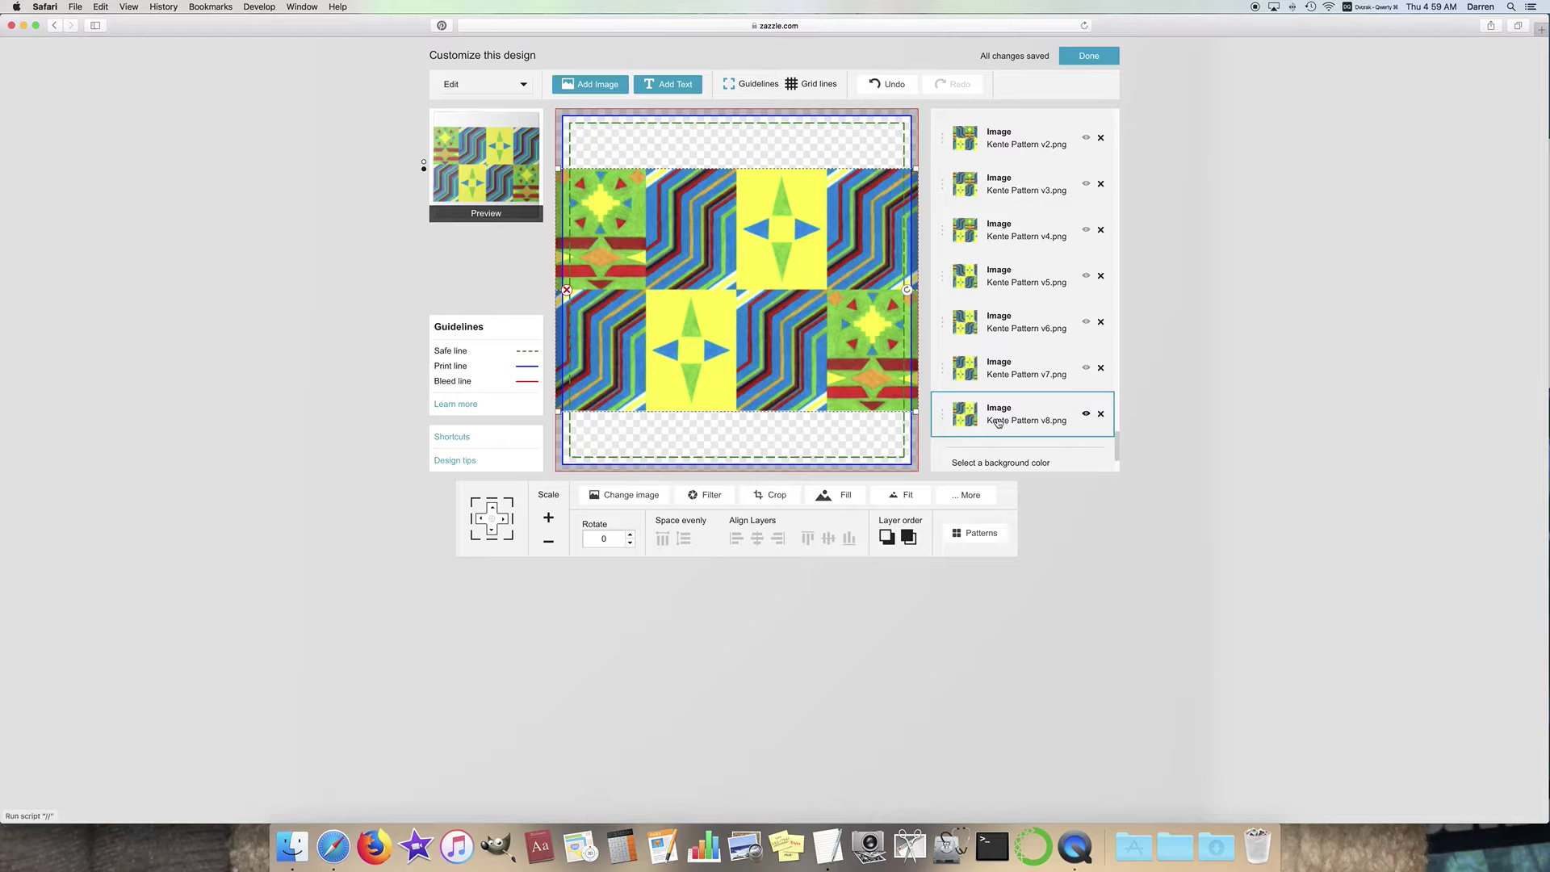
scroll(1020, 422, up, 1)
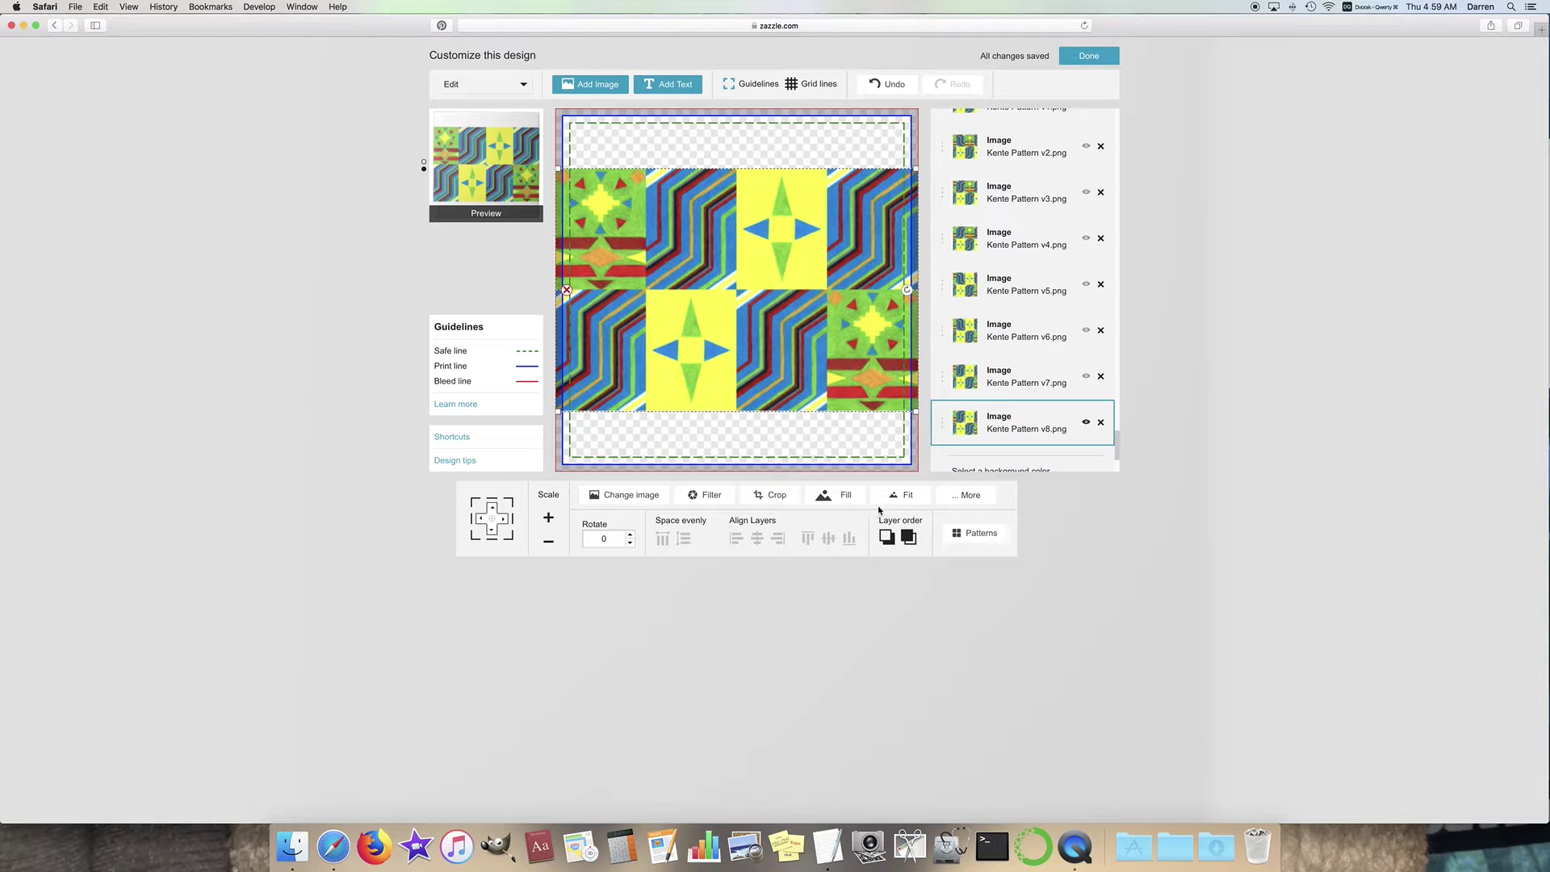
click(549, 545)
click(549, 544)
click(549, 545)
click(549, 545)
click(549, 545)
click(549, 545)
click(549, 545)
click(549, 545)
click(549, 545)
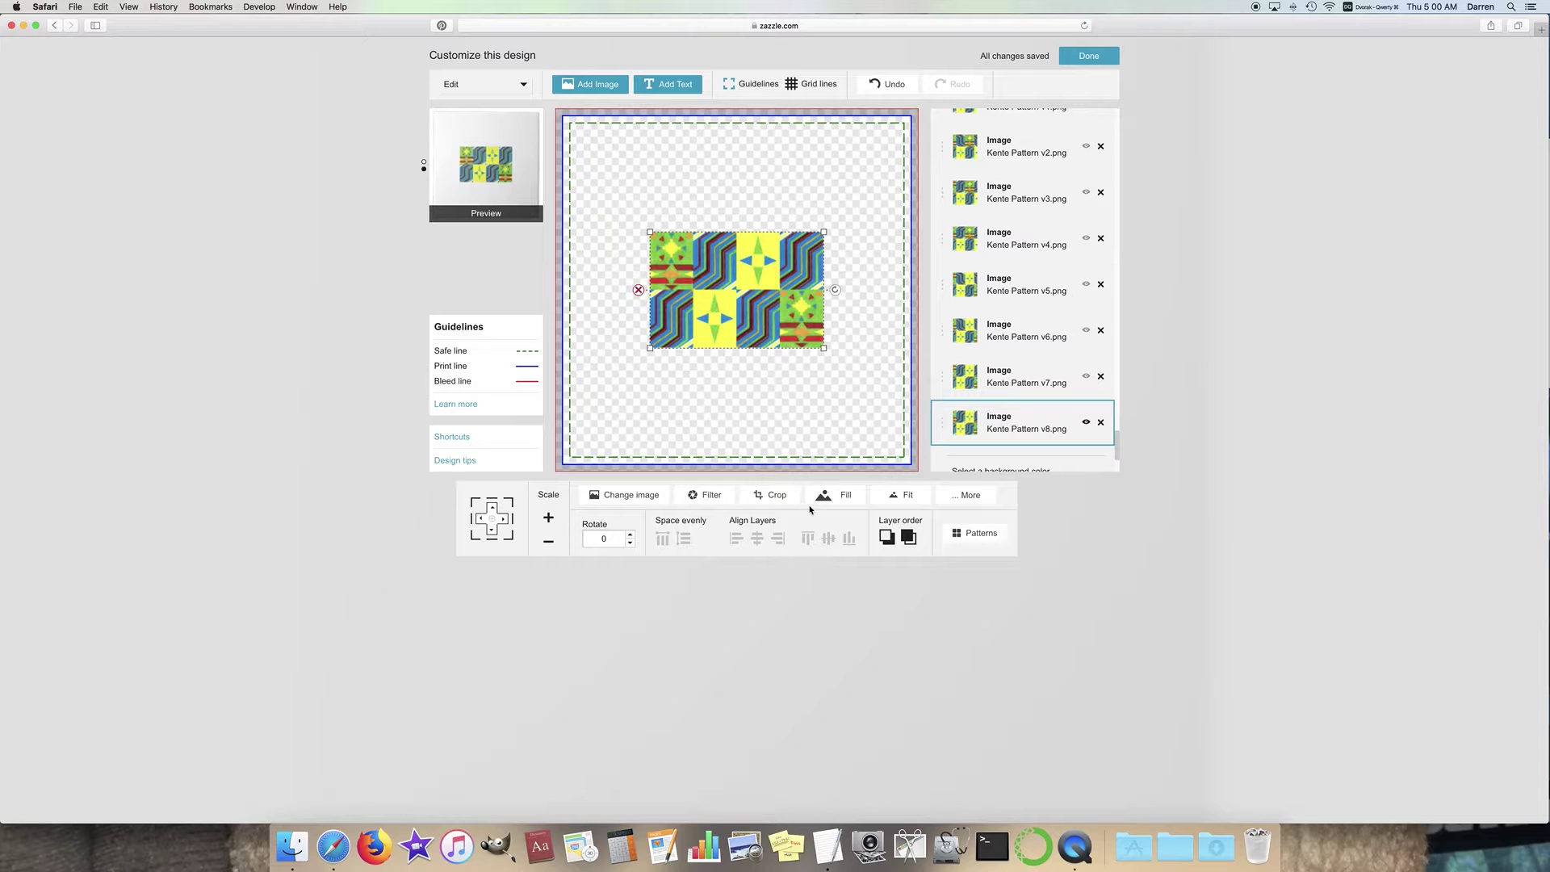
Step: Tile the Kente Pattern v8 image across the whole design, and inspect the result in the enlarged preview
click(975, 497)
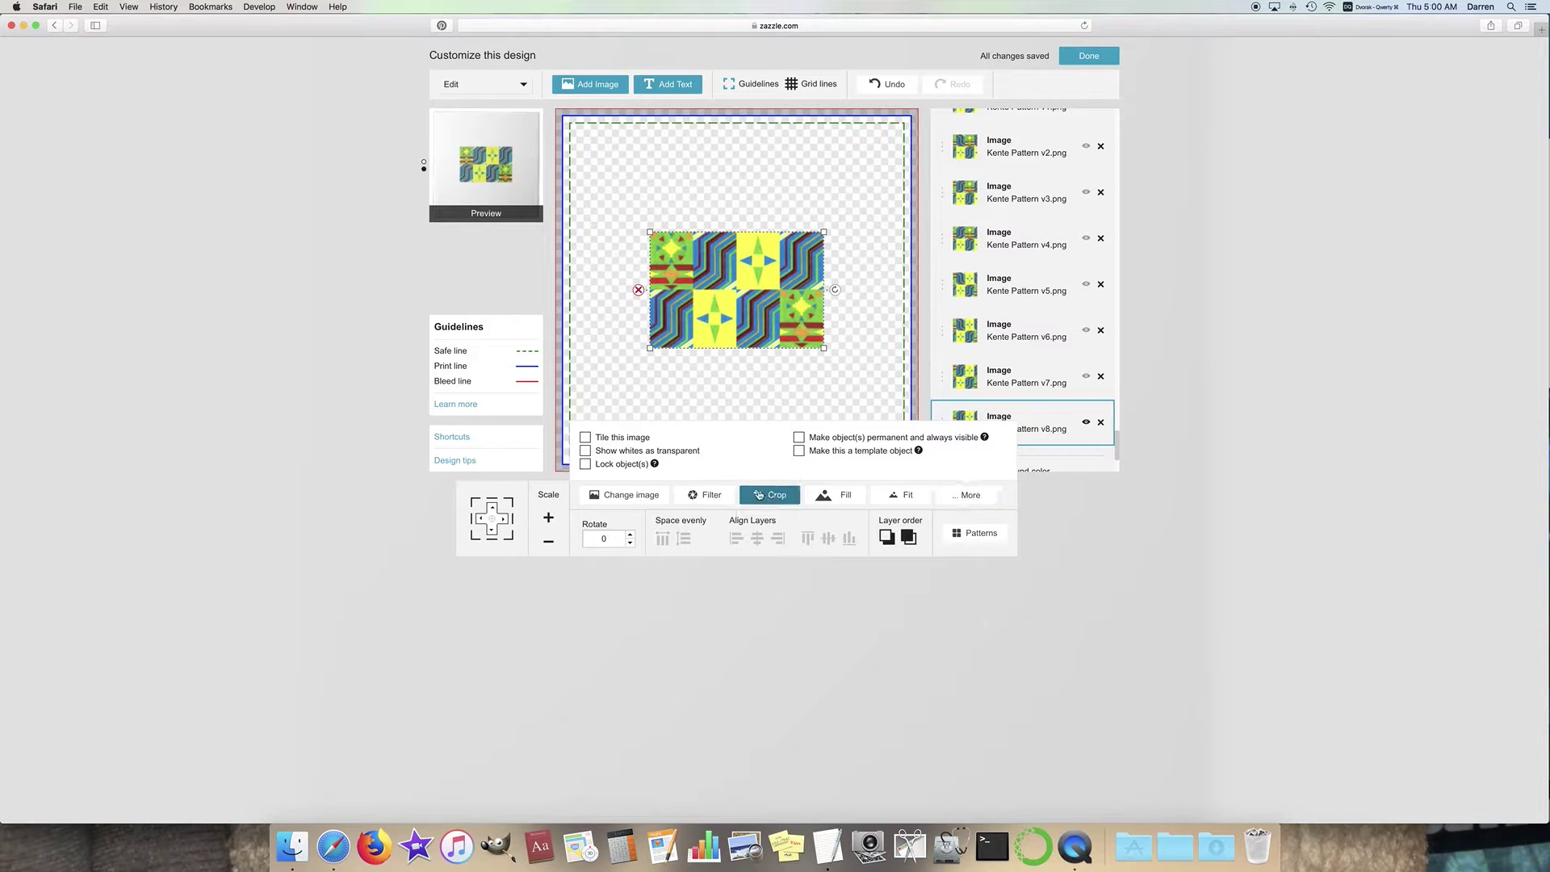
click(630, 439)
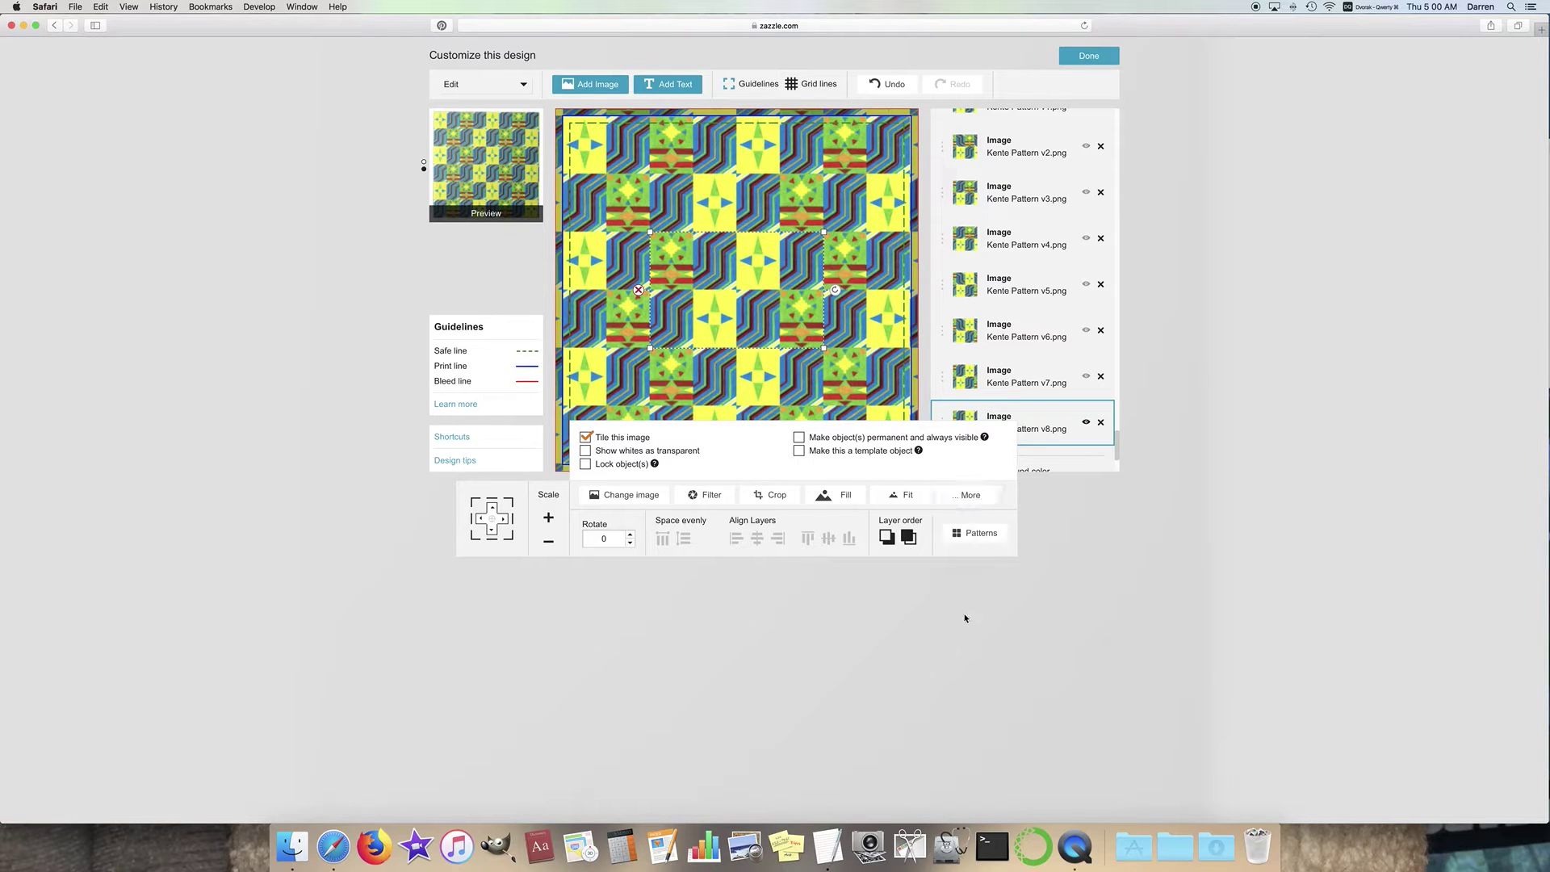
click(486, 170)
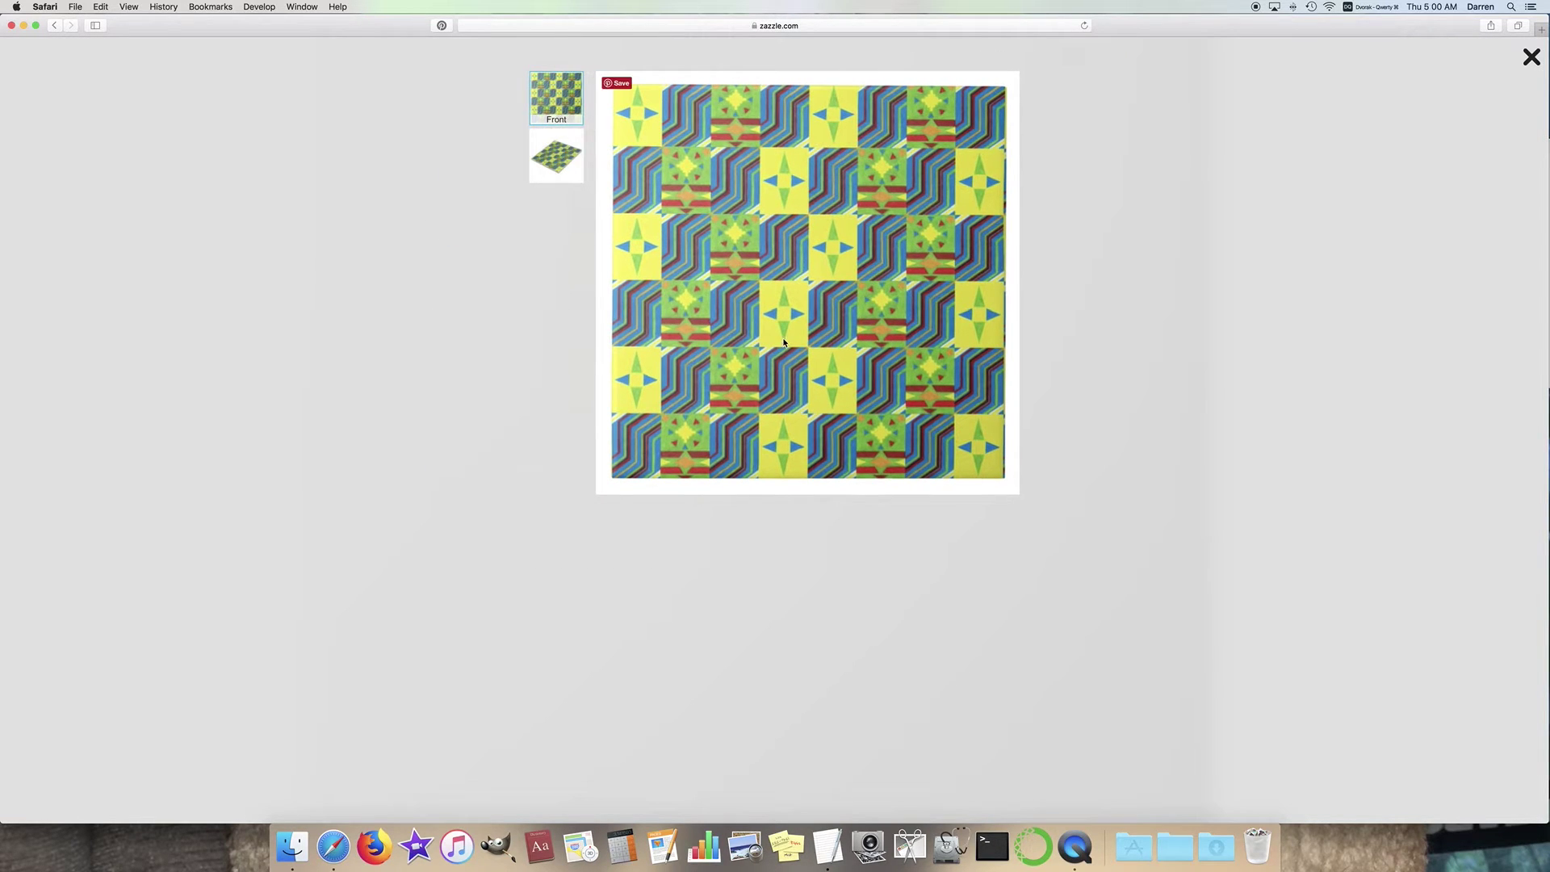
click(1531, 57)
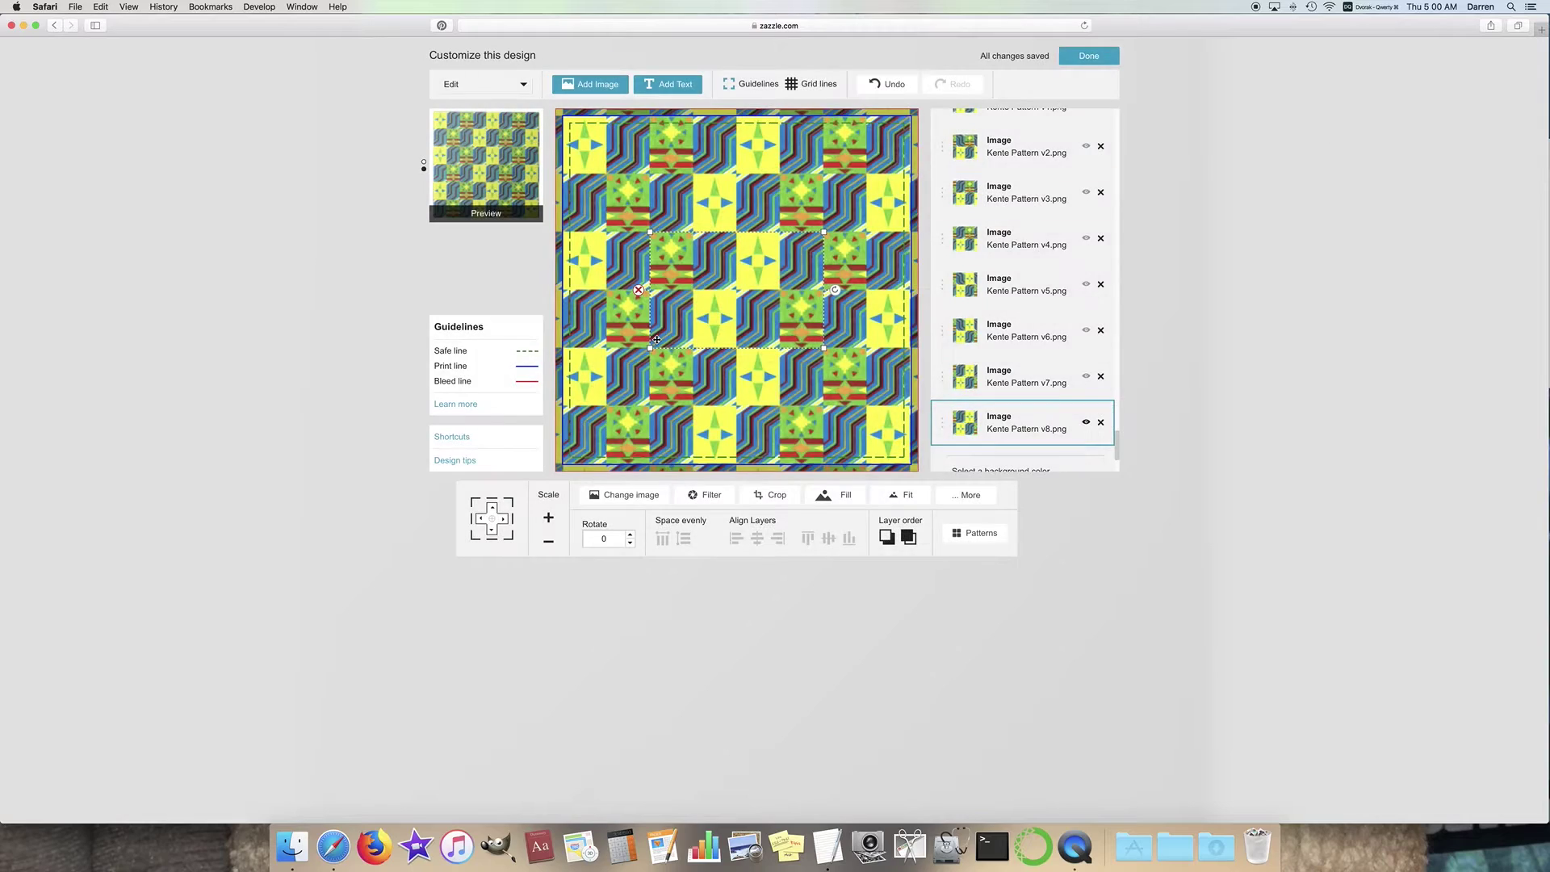
Step: Scale the tiled Kente Pattern v8 image down by two more increments, and turn off its tiling
click(549, 543)
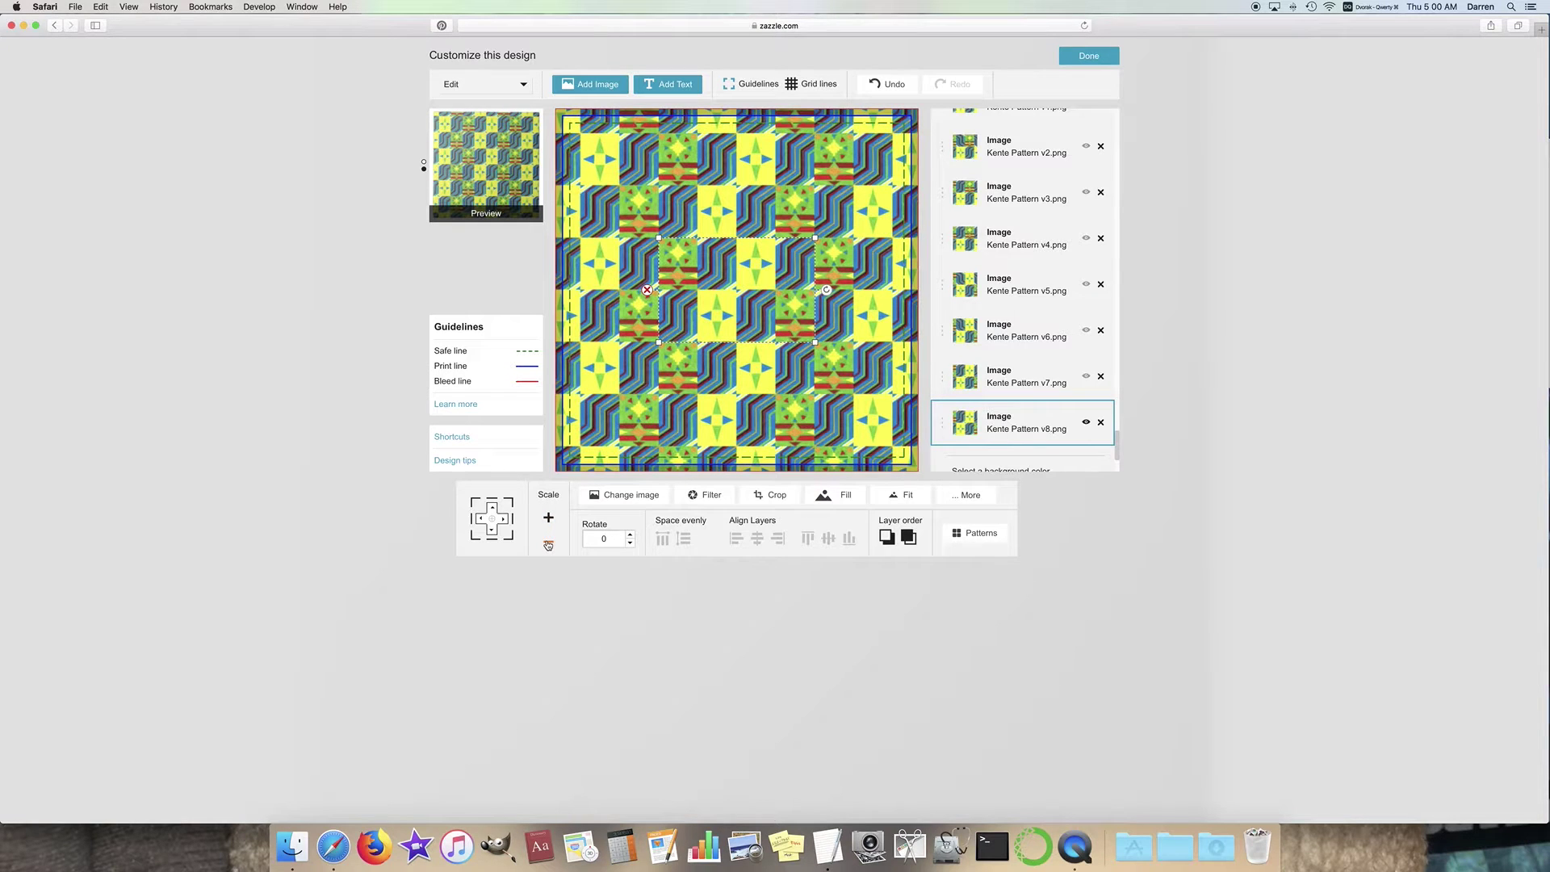
click(548, 543)
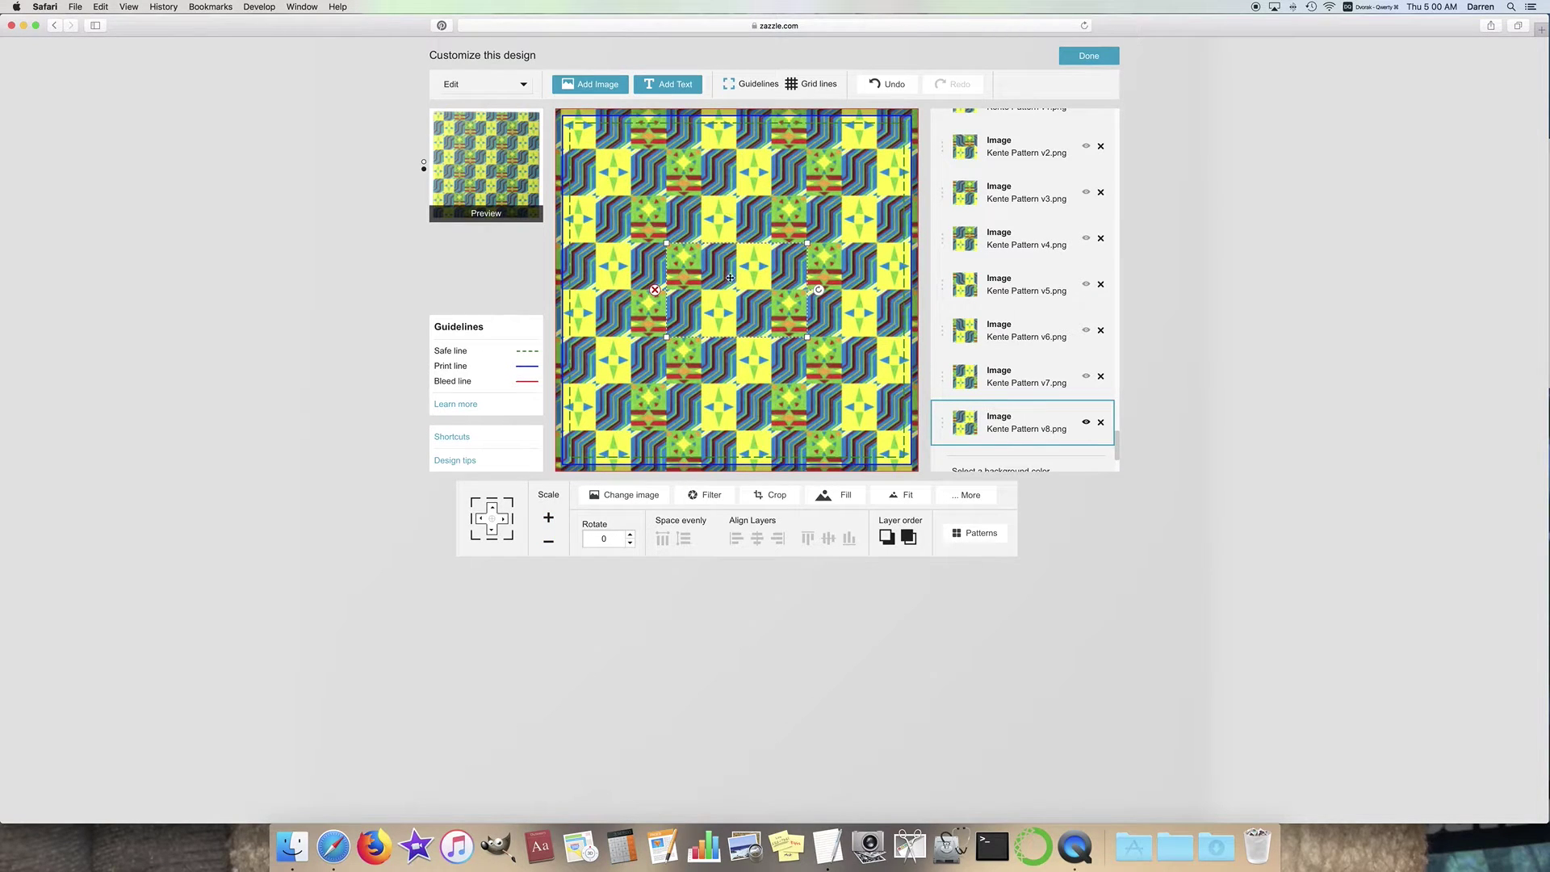
click(967, 495)
click(633, 437)
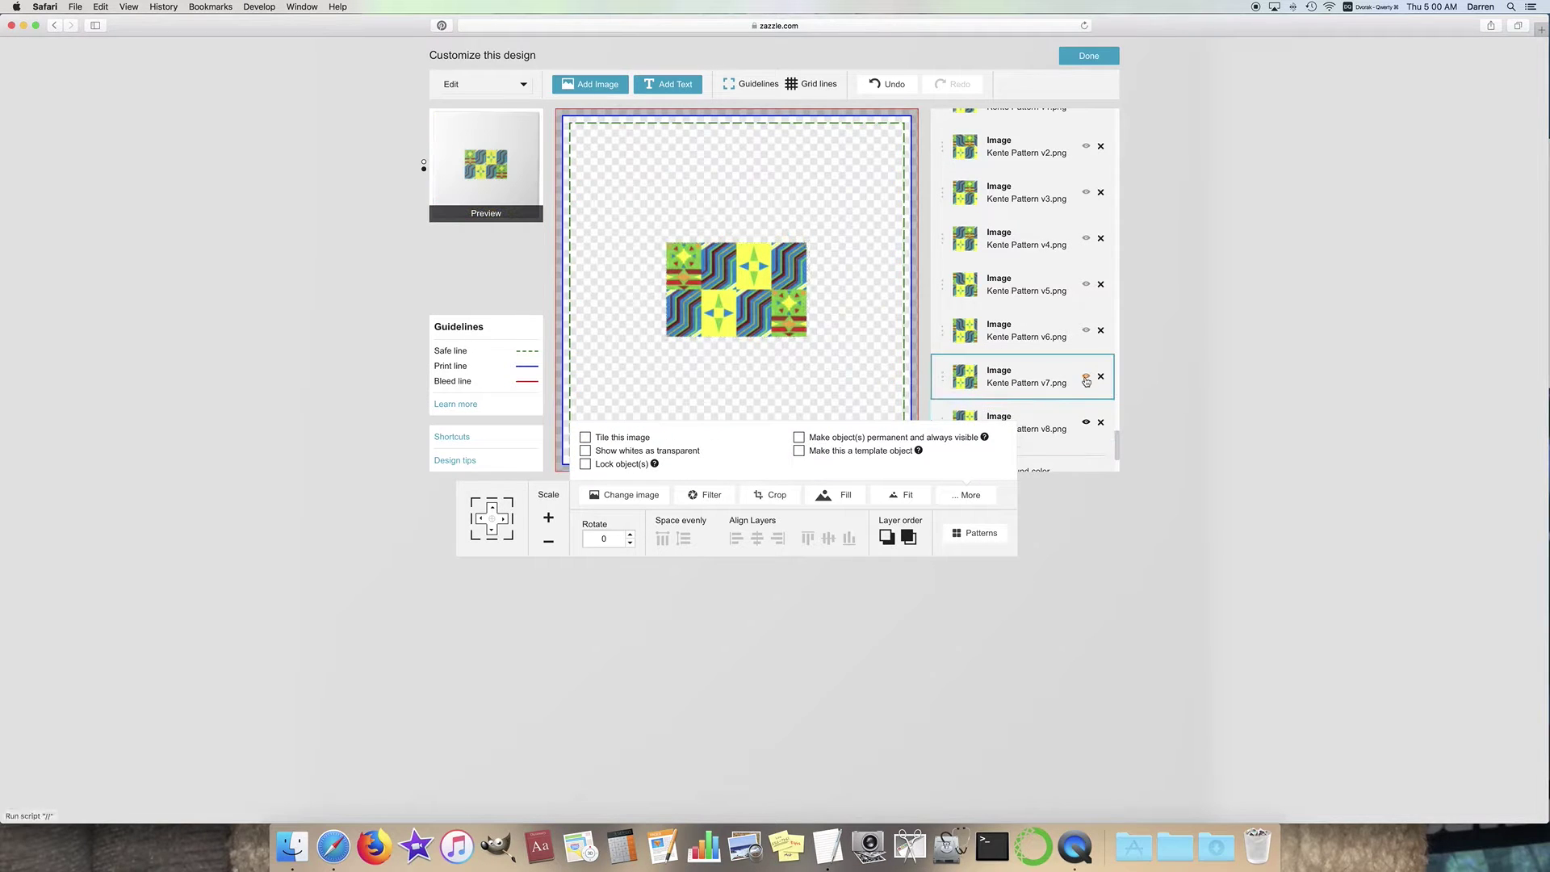
Step: Show the Kente Pattern v7 layer and scale it down to the same size as Kente Pattern v8
click(552, 545)
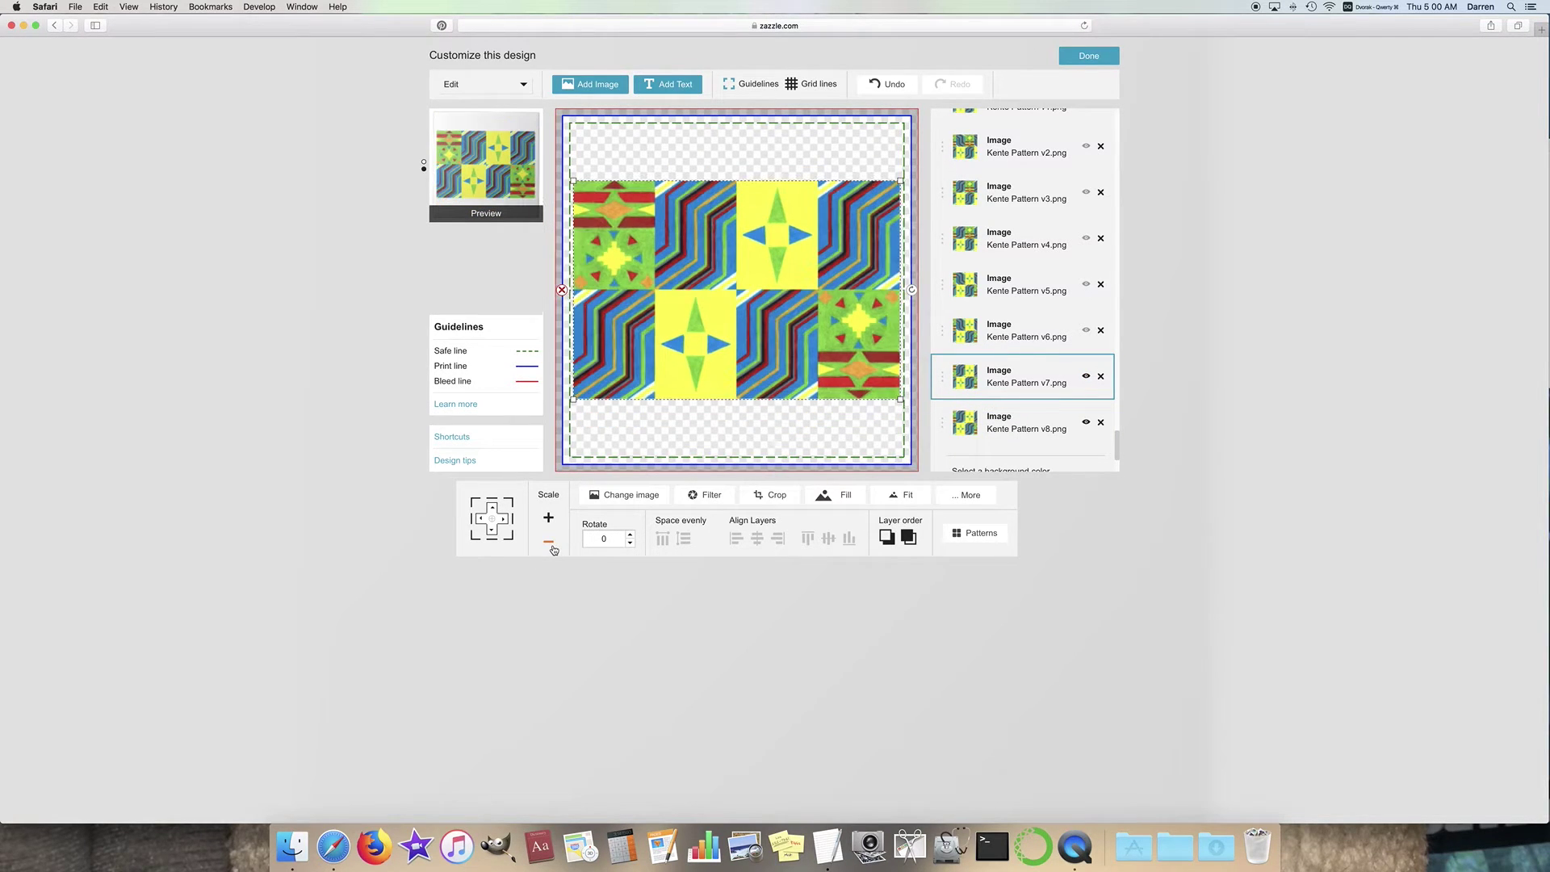
click(553, 547)
click(553, 548)
click(553, 547)
click(553, 548)
click(554, 547)
click(553, 547)
click(553, 547)
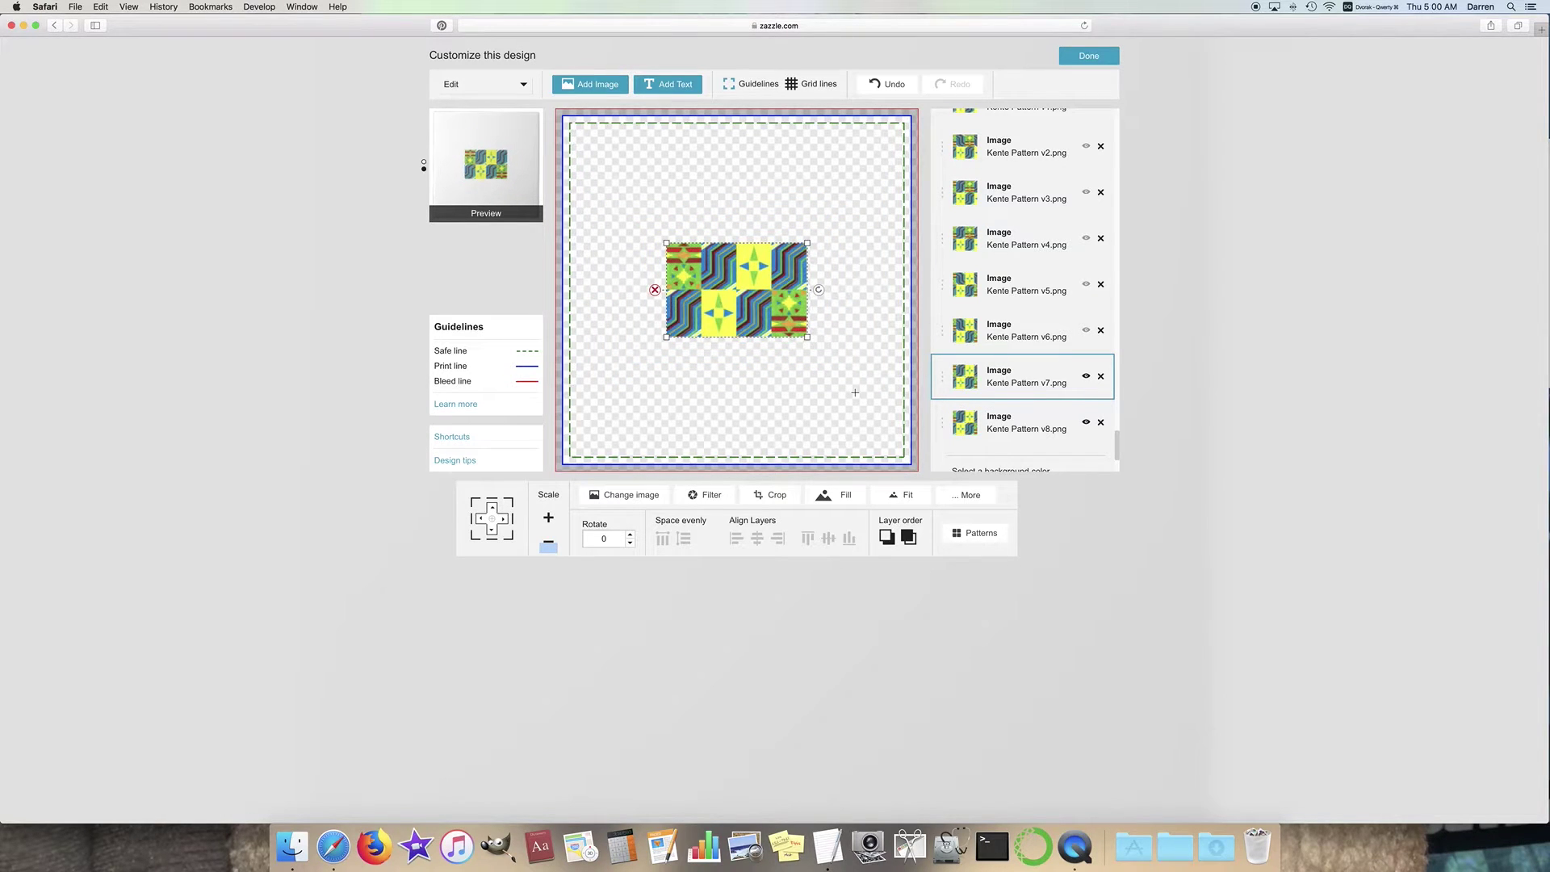
Step: Show the Kente Pattern v6 layer and scale it down to about two thirds of the tile's width
scroll(1049, 379, up, 3)
click(1066, 412)
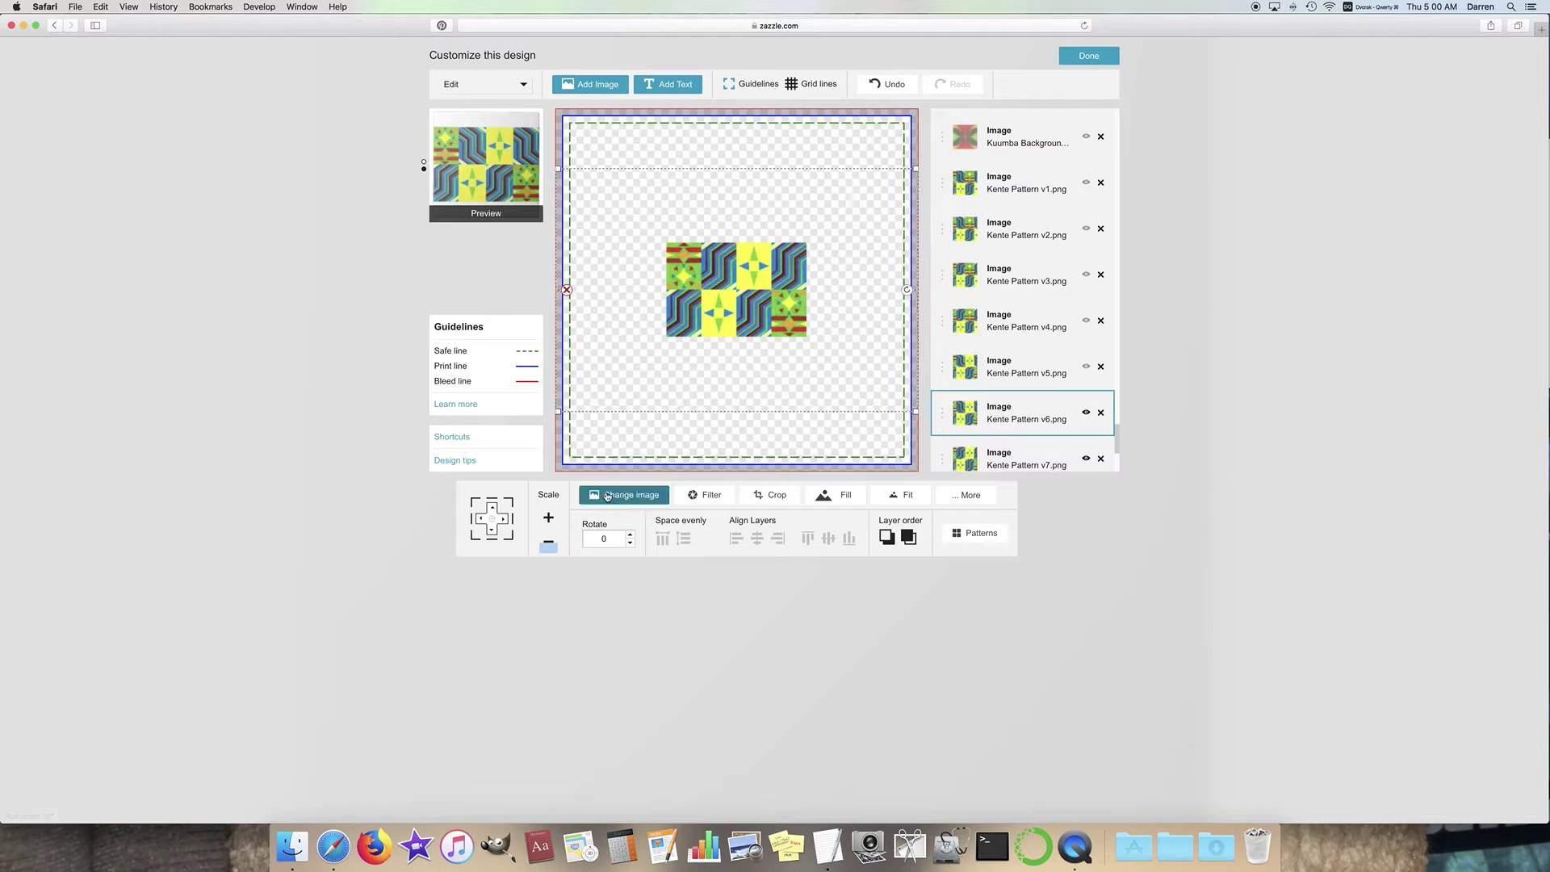
click(548, 546)
click(548, 546)
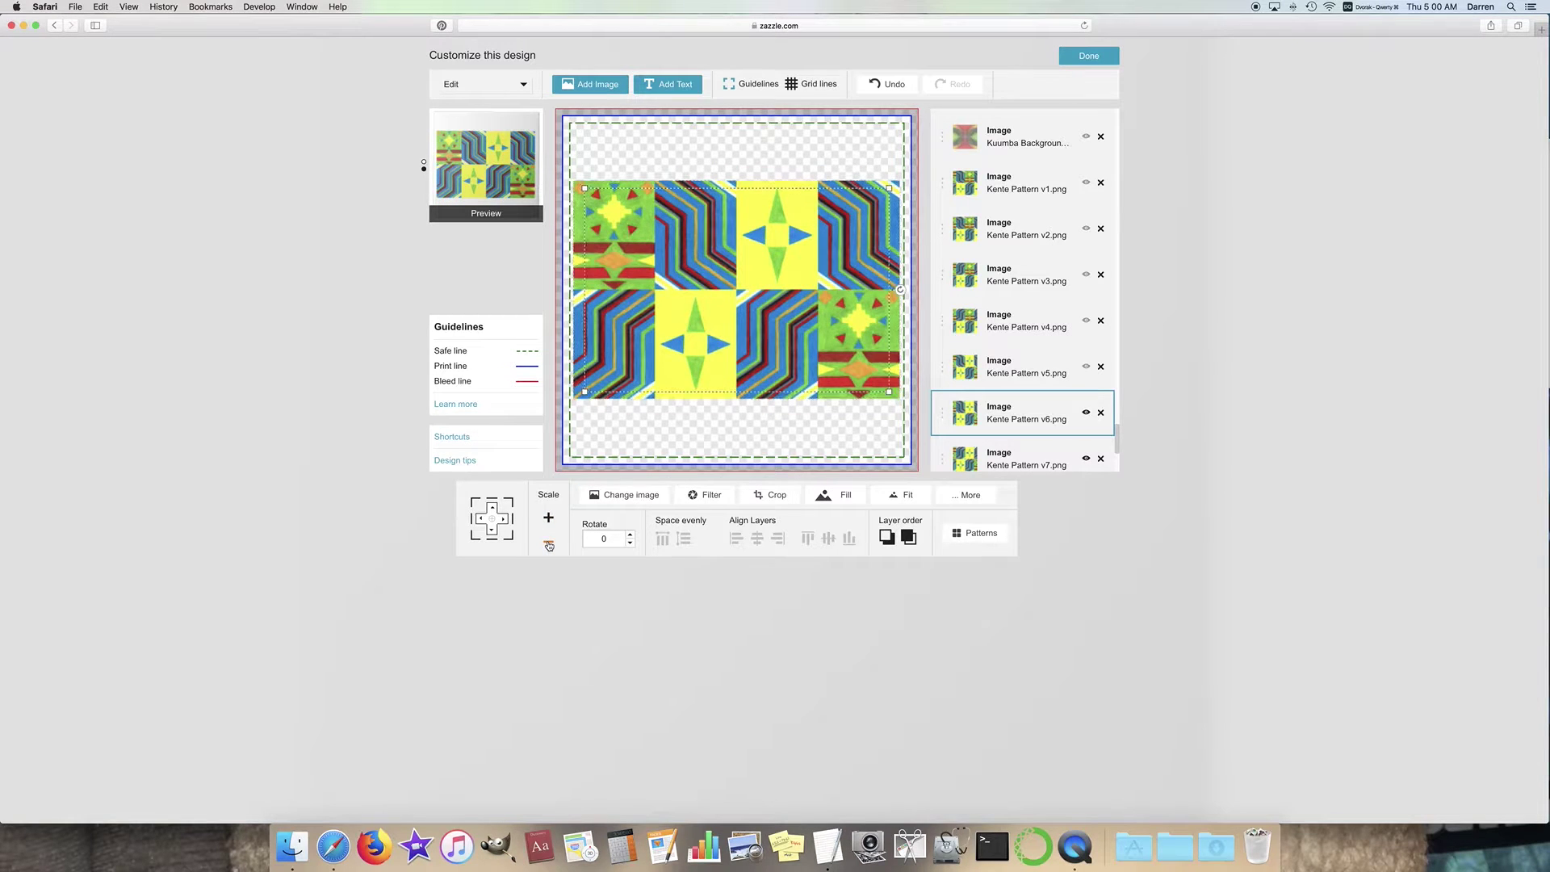
click(548, 546)
click(549, 546)
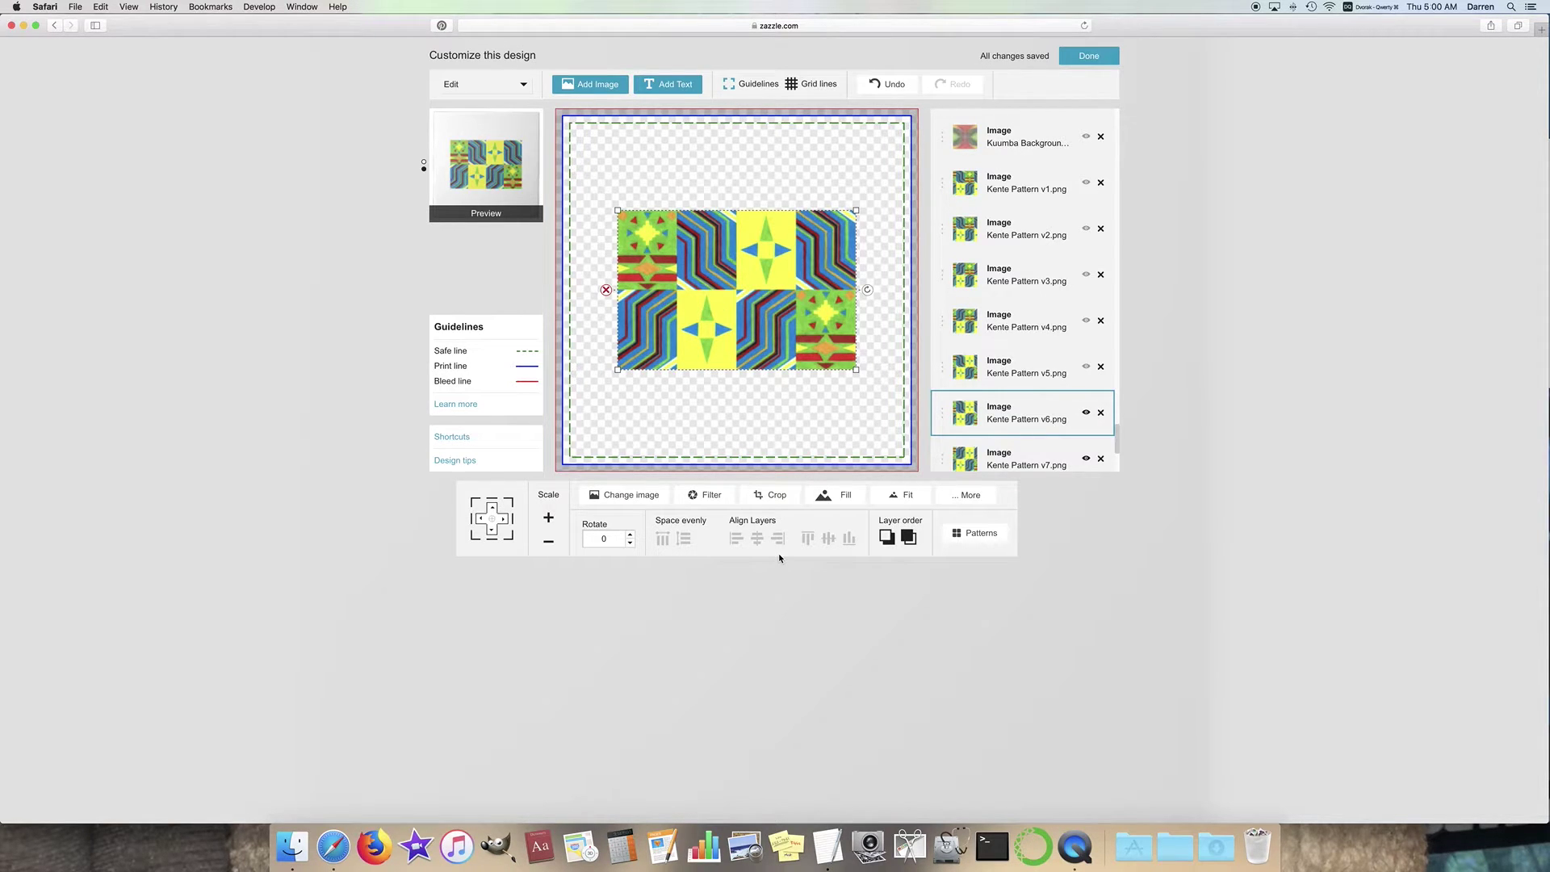
Step: Fit the Kente Pattern v6 image to the tile, and scale it down to match the other Kente patterns
click(899, 499)
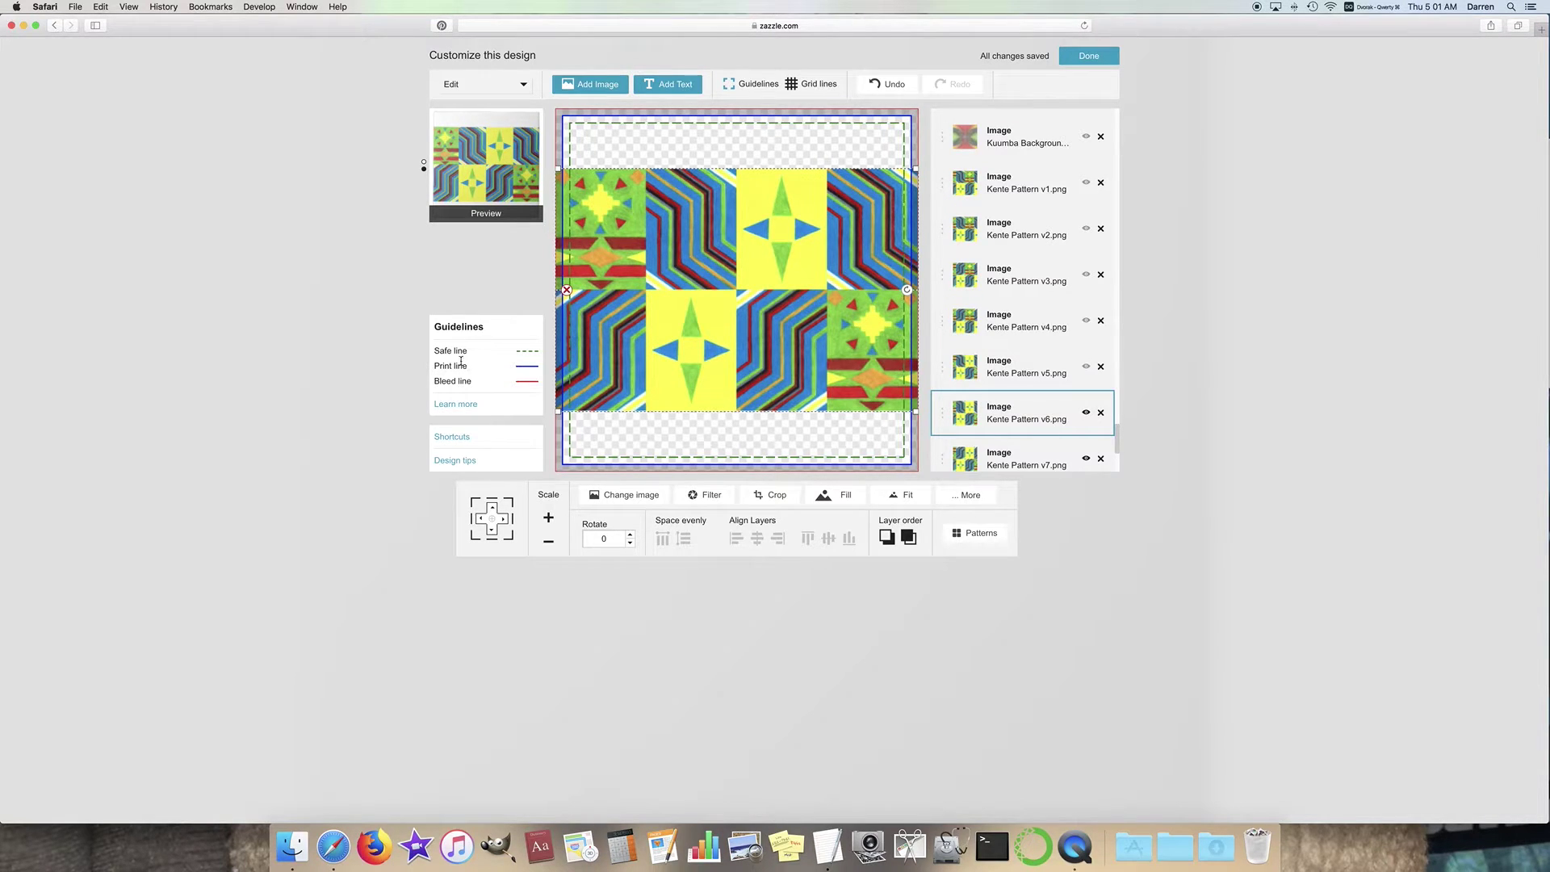
click(549, 545)
click(549, 545)
click(549, 545)
click(549, 545)
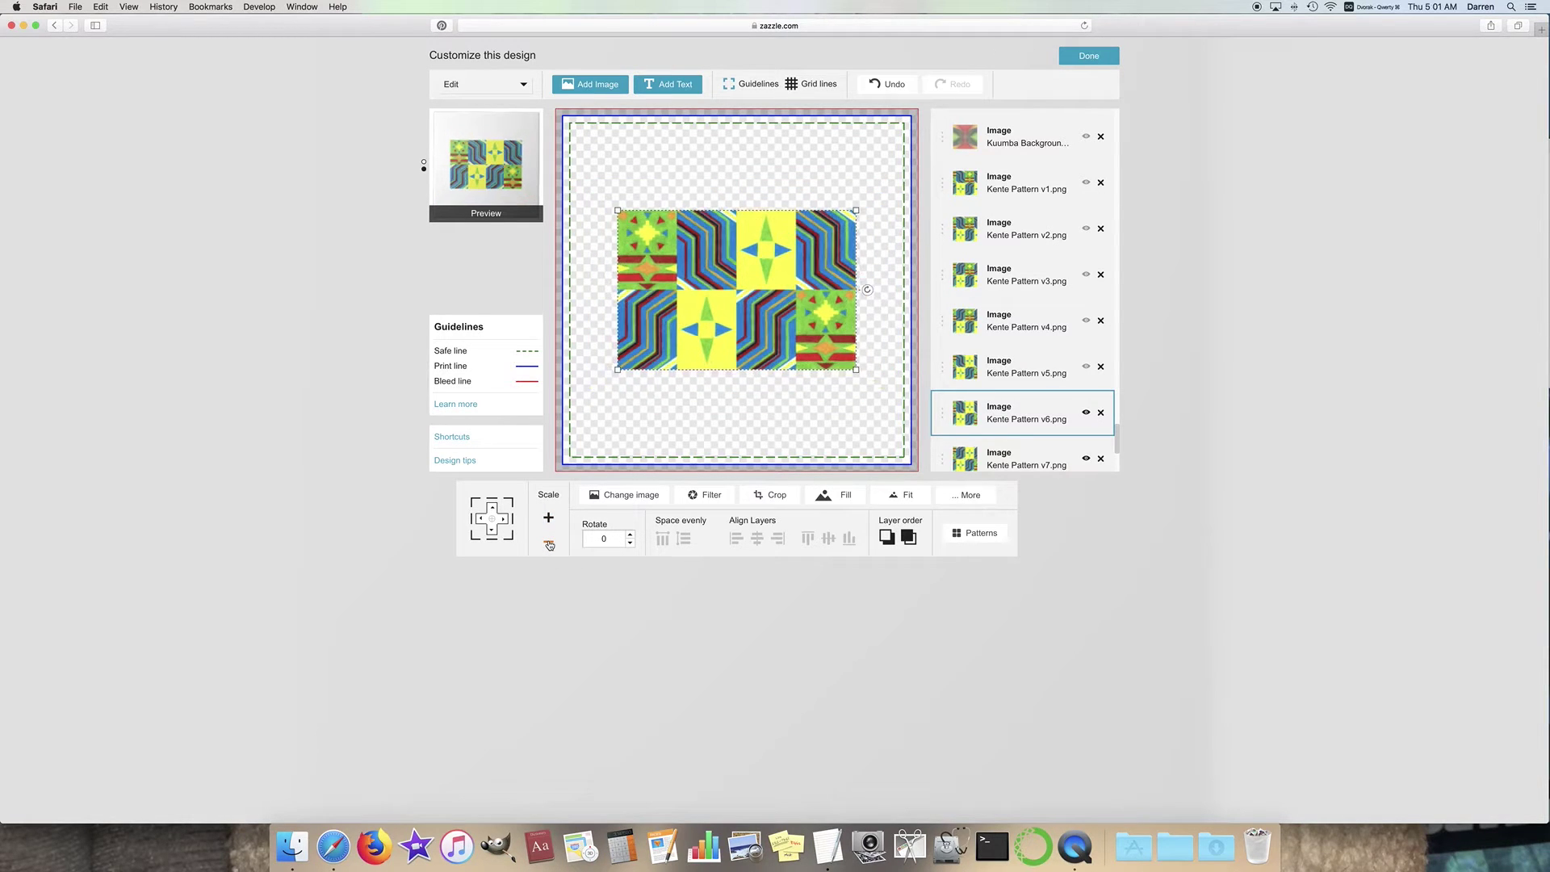
click(549, 545)
click(549, 545)
click(549, 545)
click(549, 545)
click(549, 545)
Step: Show the Kente Pattern v5 layer and scale it down to match v6, undoing the last scaling action
click(1089, 370)
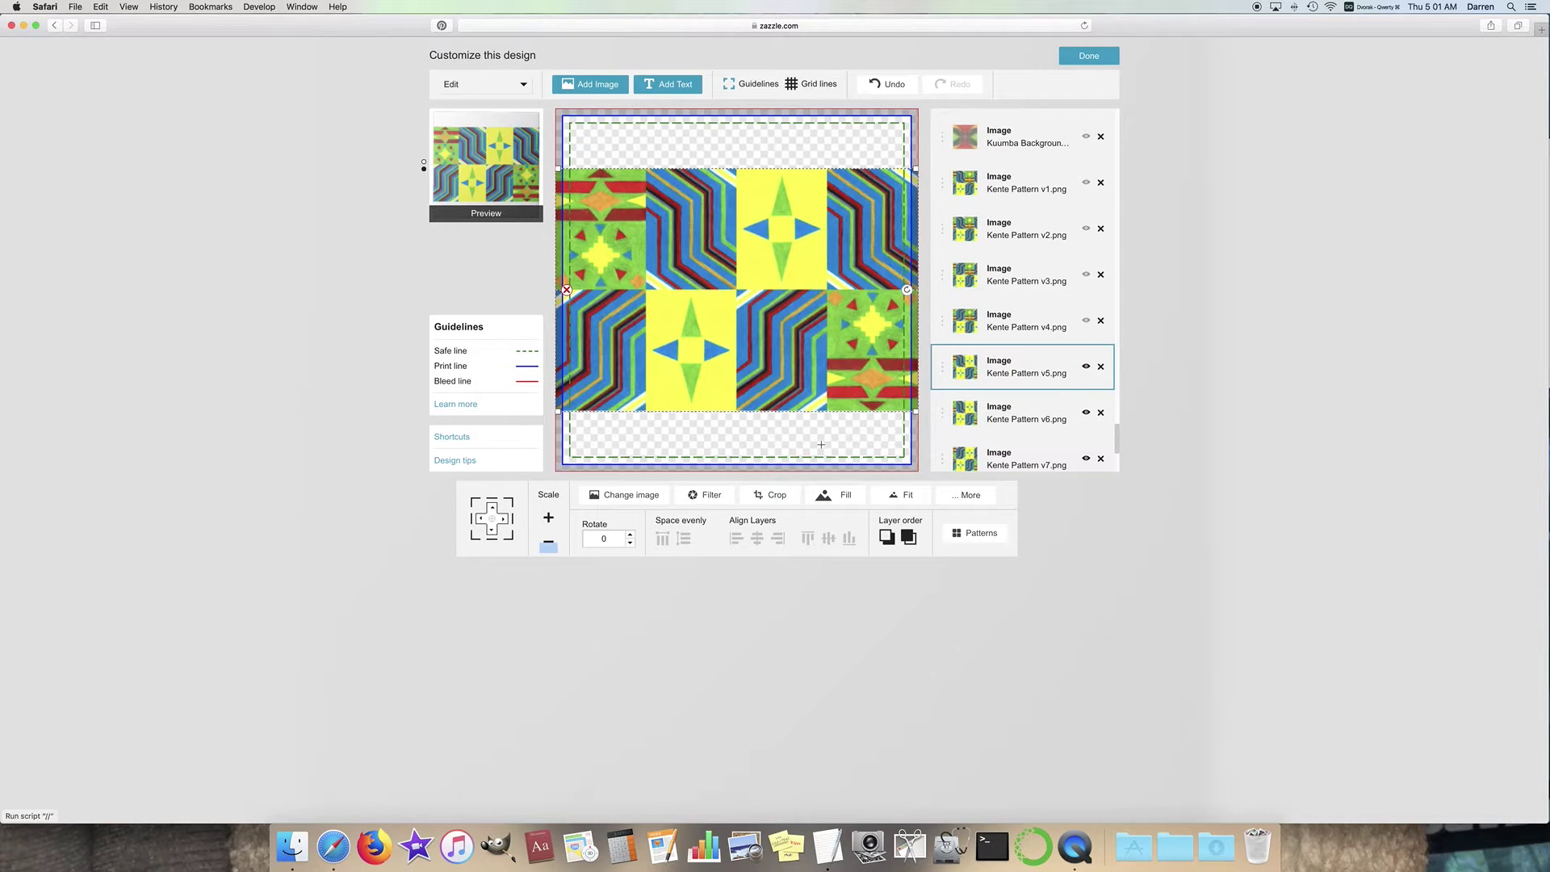
click(550, 546)
click(550, 546)
click(549, 546)
click(550, 545)
click(550, 546)
click(550, 546)
click(550, 546)
click(550, 546)
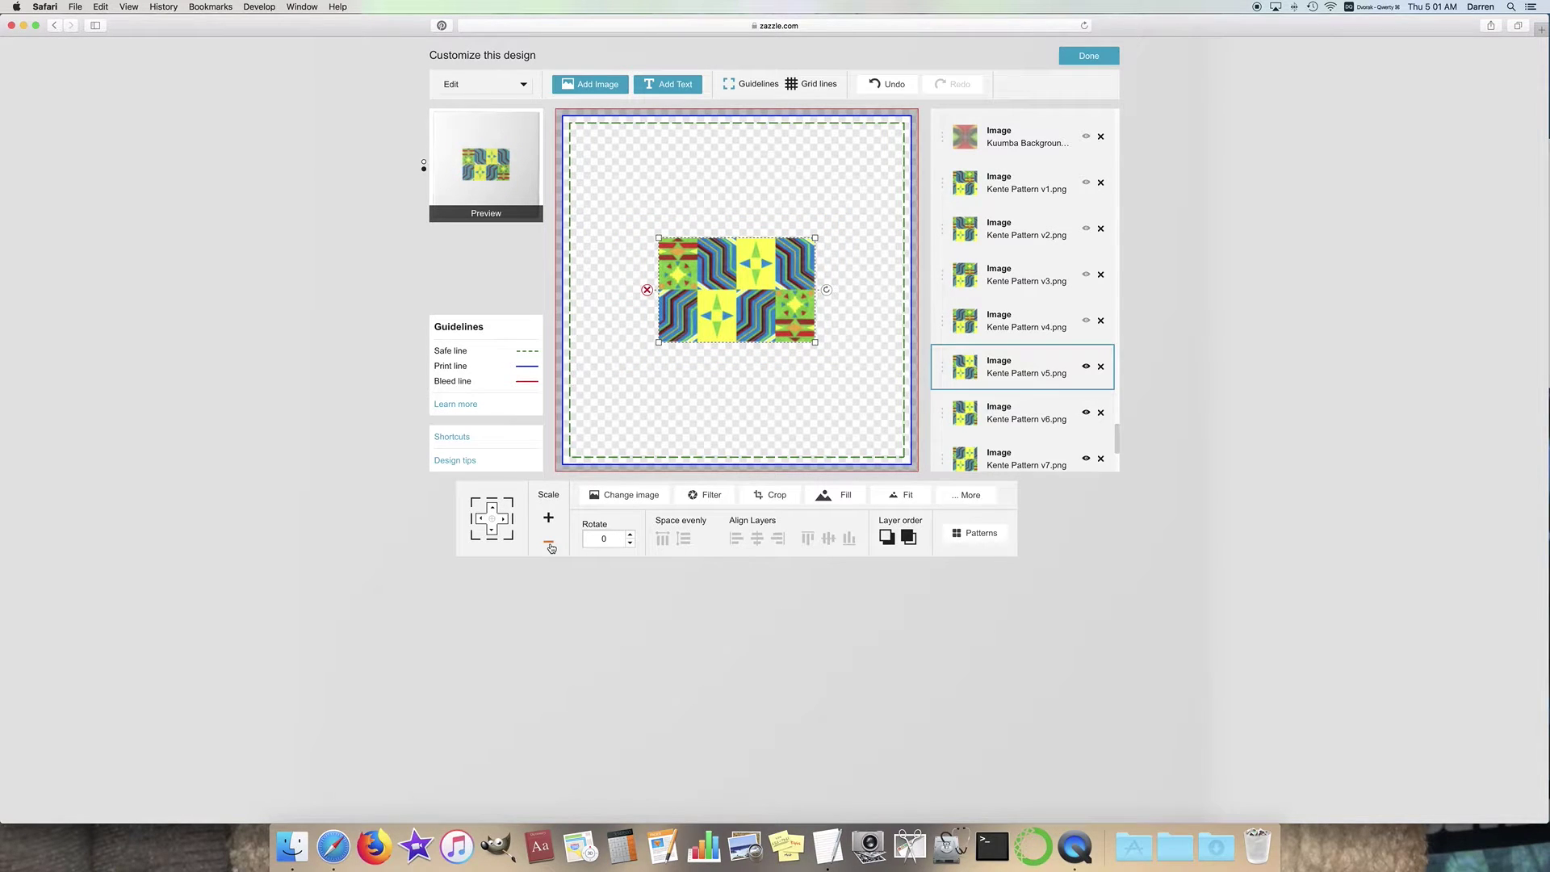
click(550, 546)
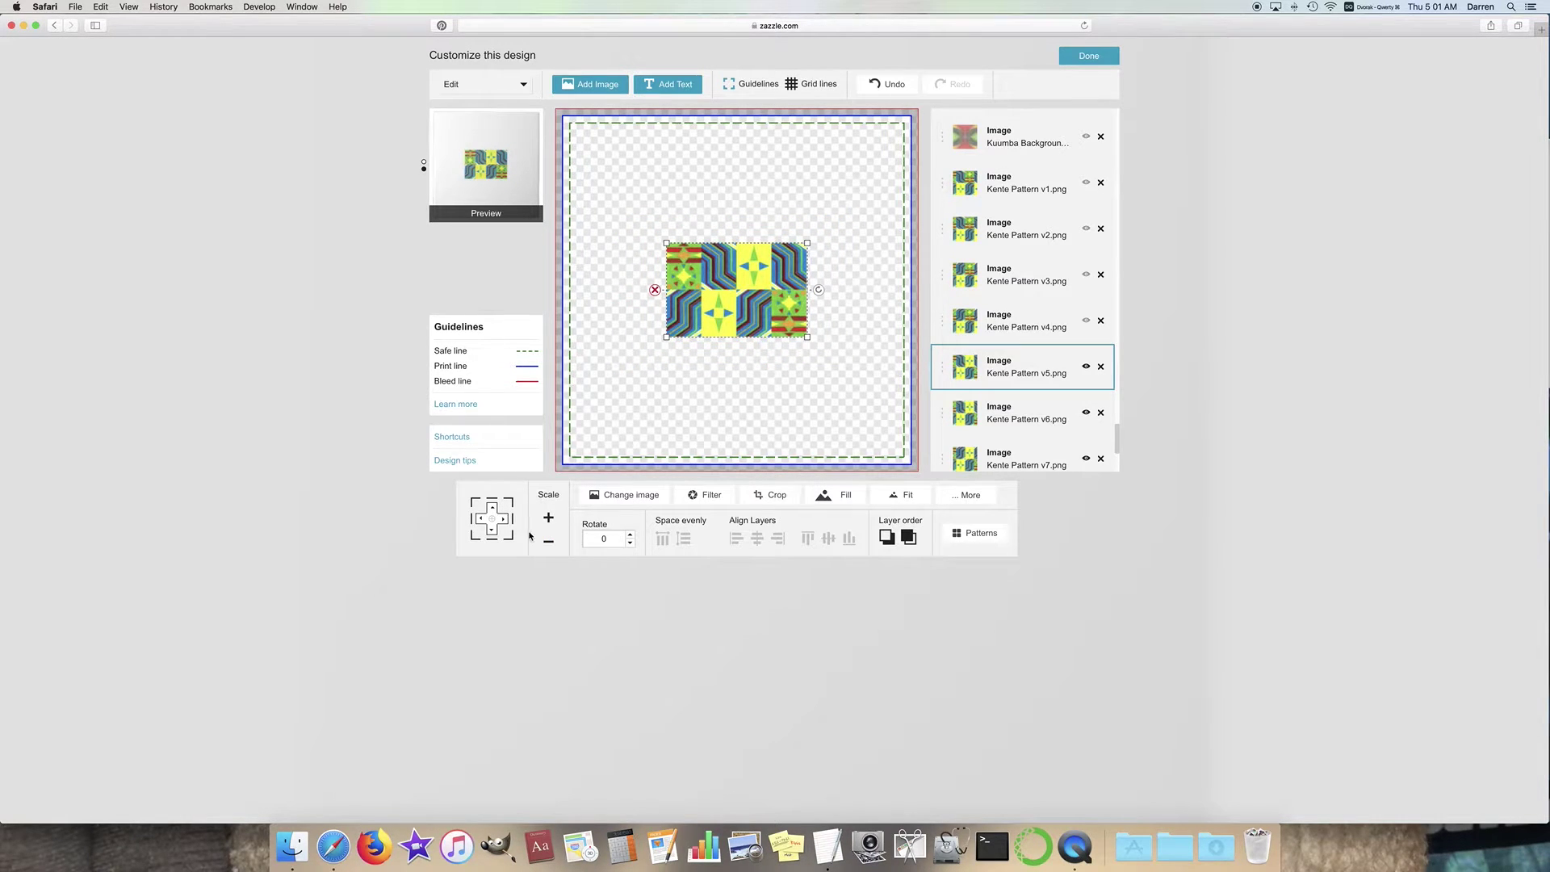
click(886, 84)
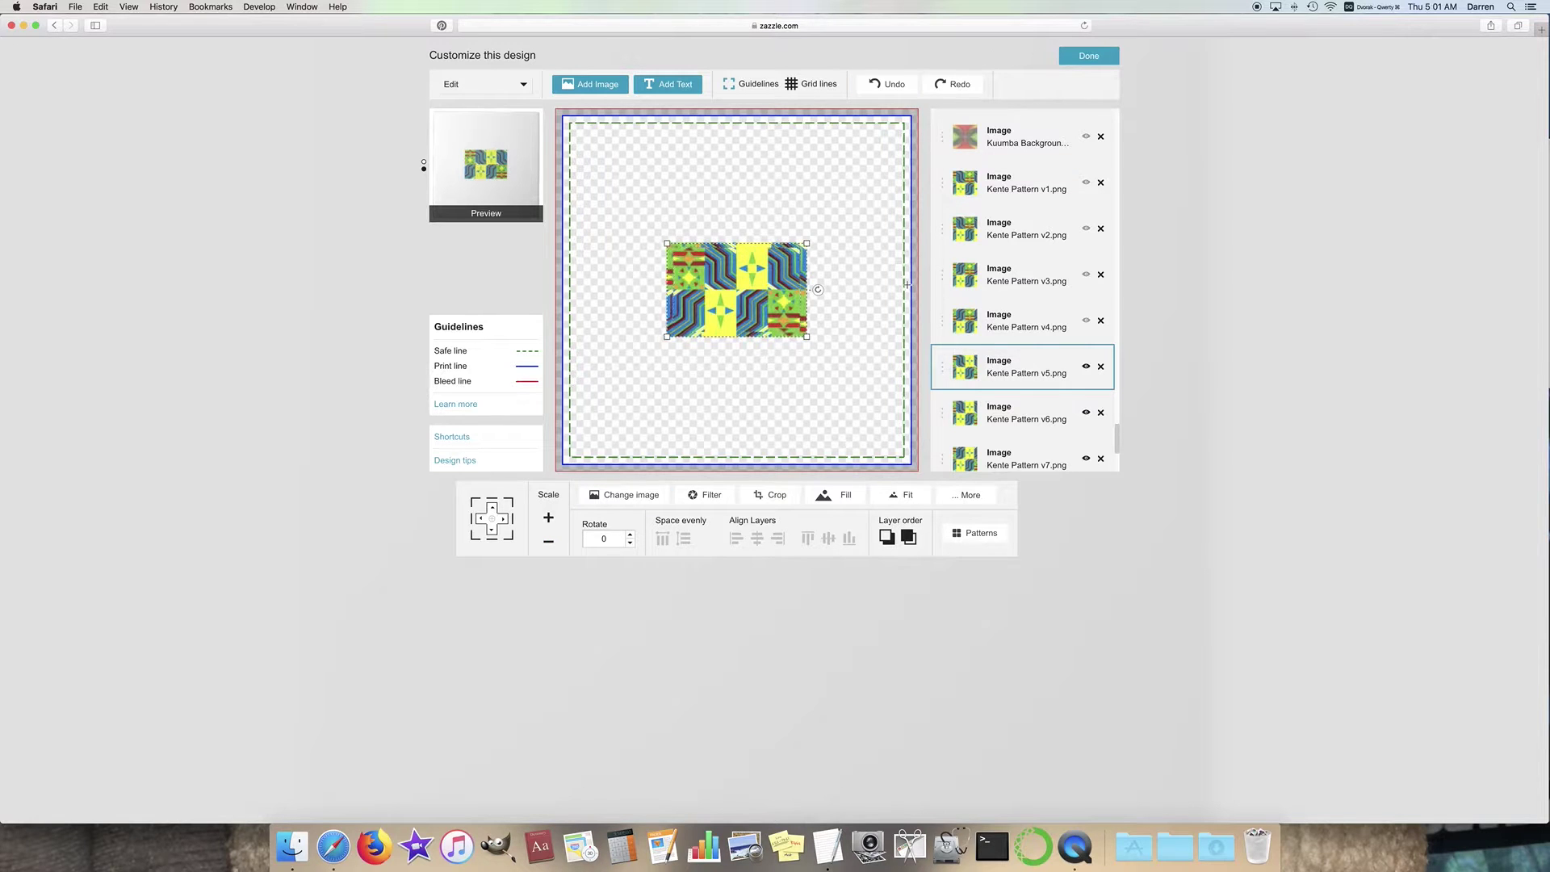
Step: Show the Kente Pattern v4 layer and scale it down to the same size as Kente Pattern v5
click(1086, 320)
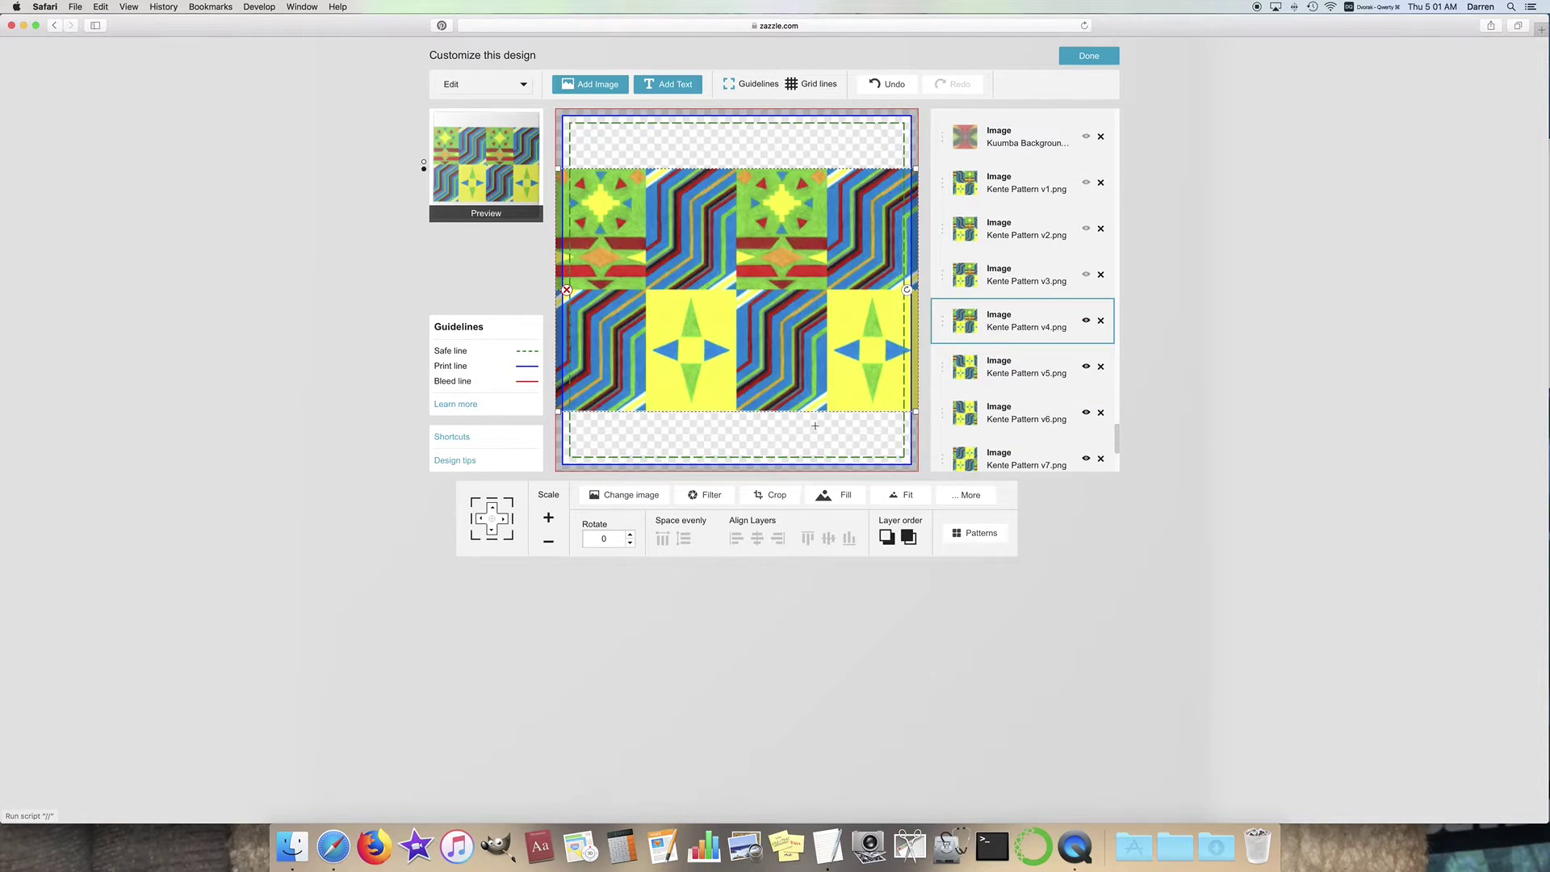
click(552, 548)
click(553, 547)
click(553, 547)
click(552, 547)
click(552, 547)
click(552, 548)
click(553, 547)
click(553, 547)
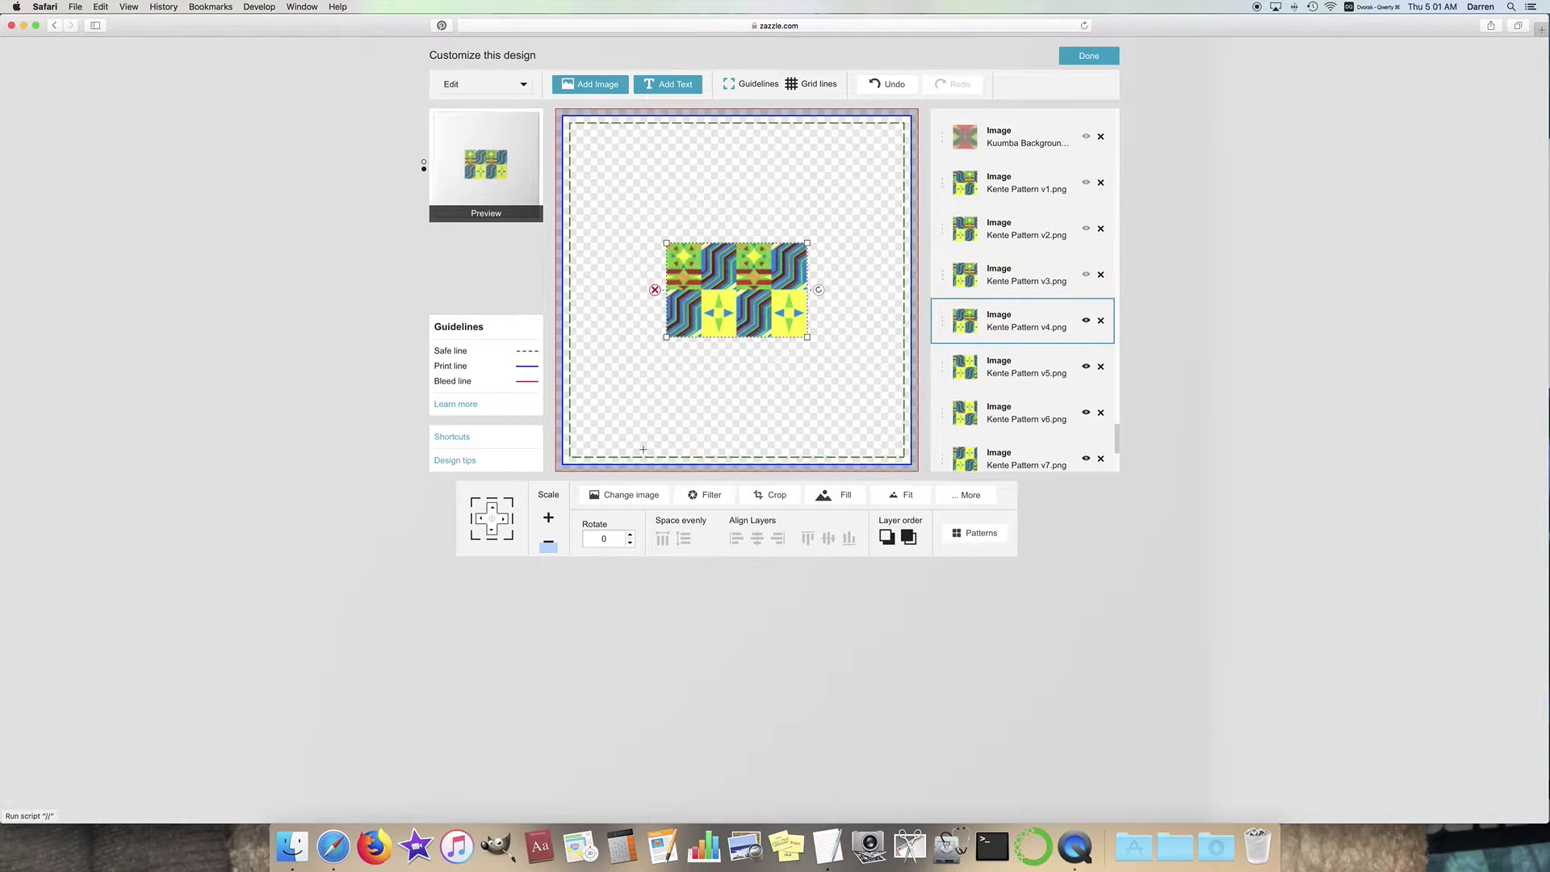
Step: Show the Kente Pattern v3 layer and scale it down to the same size as Kente Pattern v4
click(1086, 275)
click(552, 548)
click(552, 548)
click(552, 548)
click(552, 547)
click(549, 544)
click(549, 545)
click(549, 544)
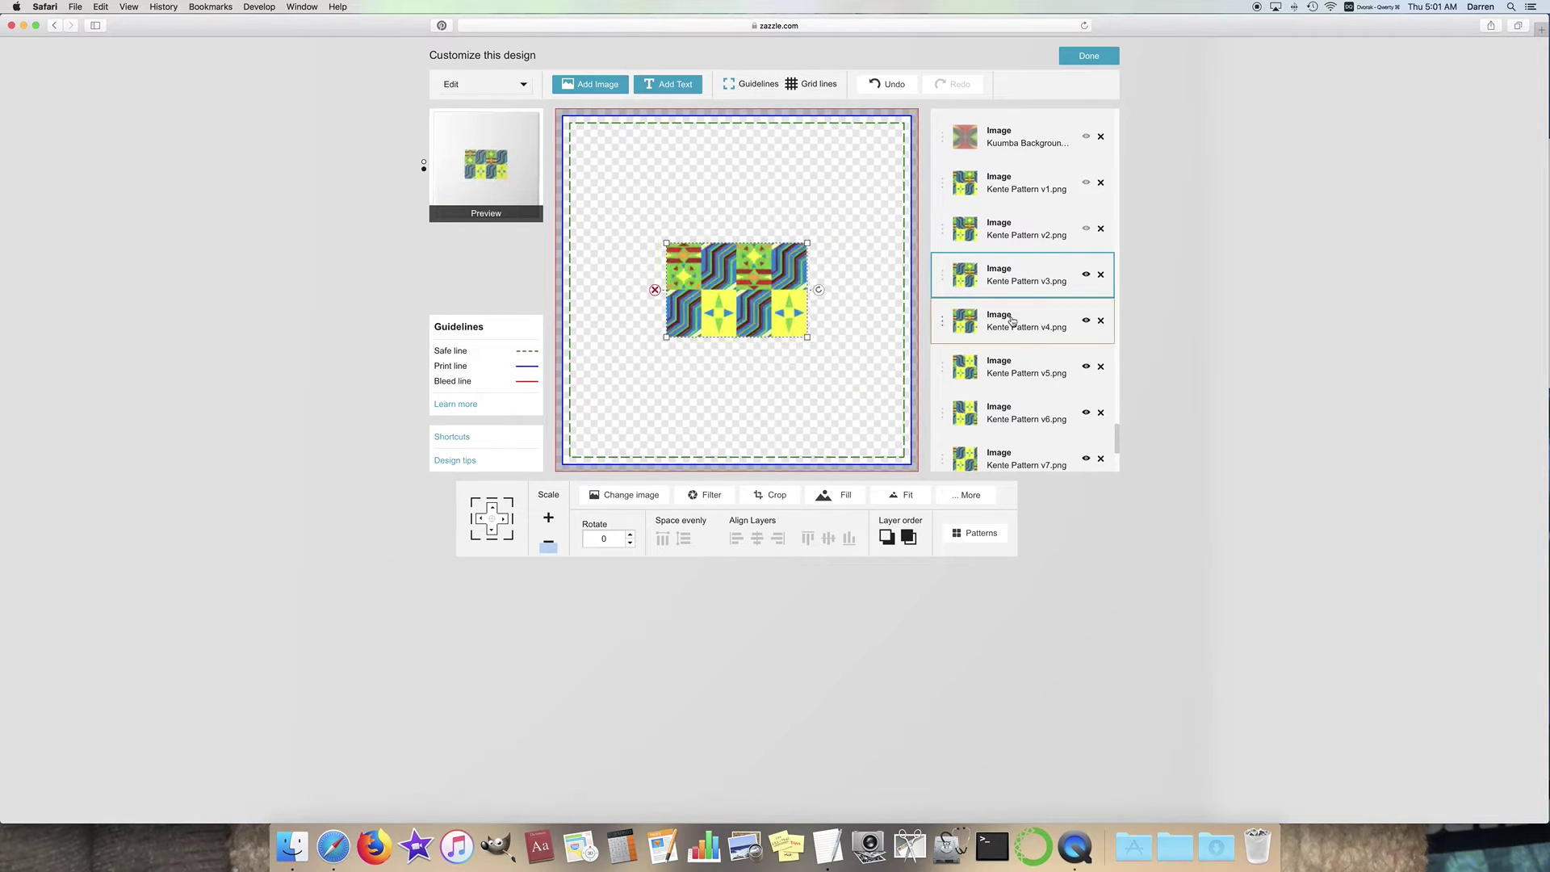
Step: Show the Kente Pattern v2 layer and scale it down to the same size as Kente Pattern v3
click(1086, 228)
click(549, 546)
click(550, 547)
click(550, 547)
click(550, 547)
click(549, 547)
click(550, 547)
click(550, 547)
click(550, 547)
Step: Show the Kente Pattern v1 layer and scale it down to match v2, undoing the last scaling action
click(1086, 182)
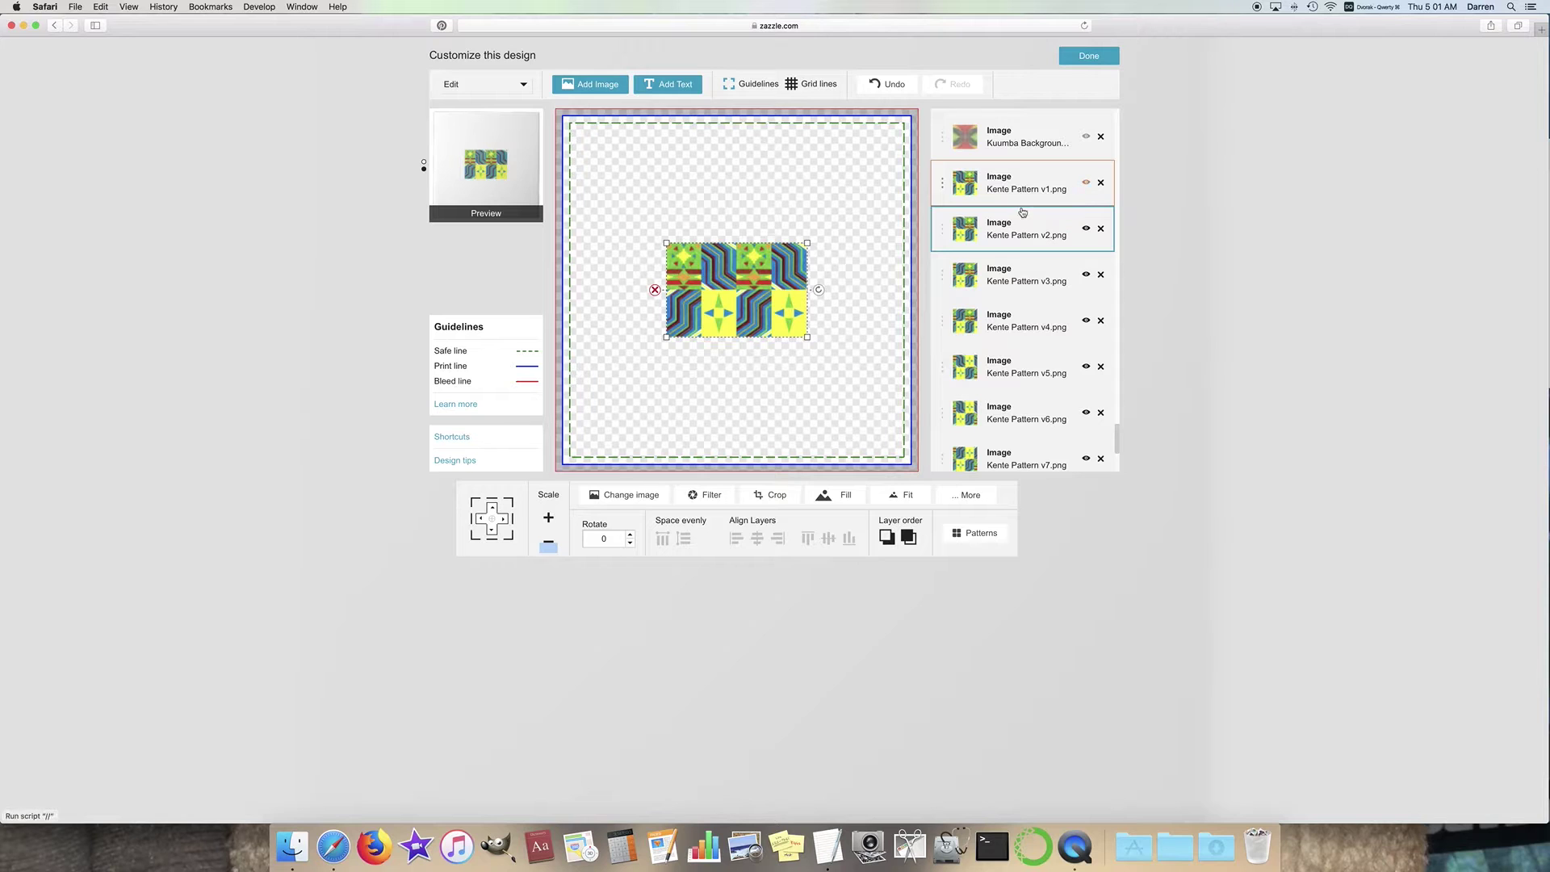
click(550, 550)
click(550, 550)
click(550, 550)
click(550, 550)
click(550, 550)
click(550, 550)
click(550, 550)
click(550, 550)
click(550, 550)
click(888, 84)
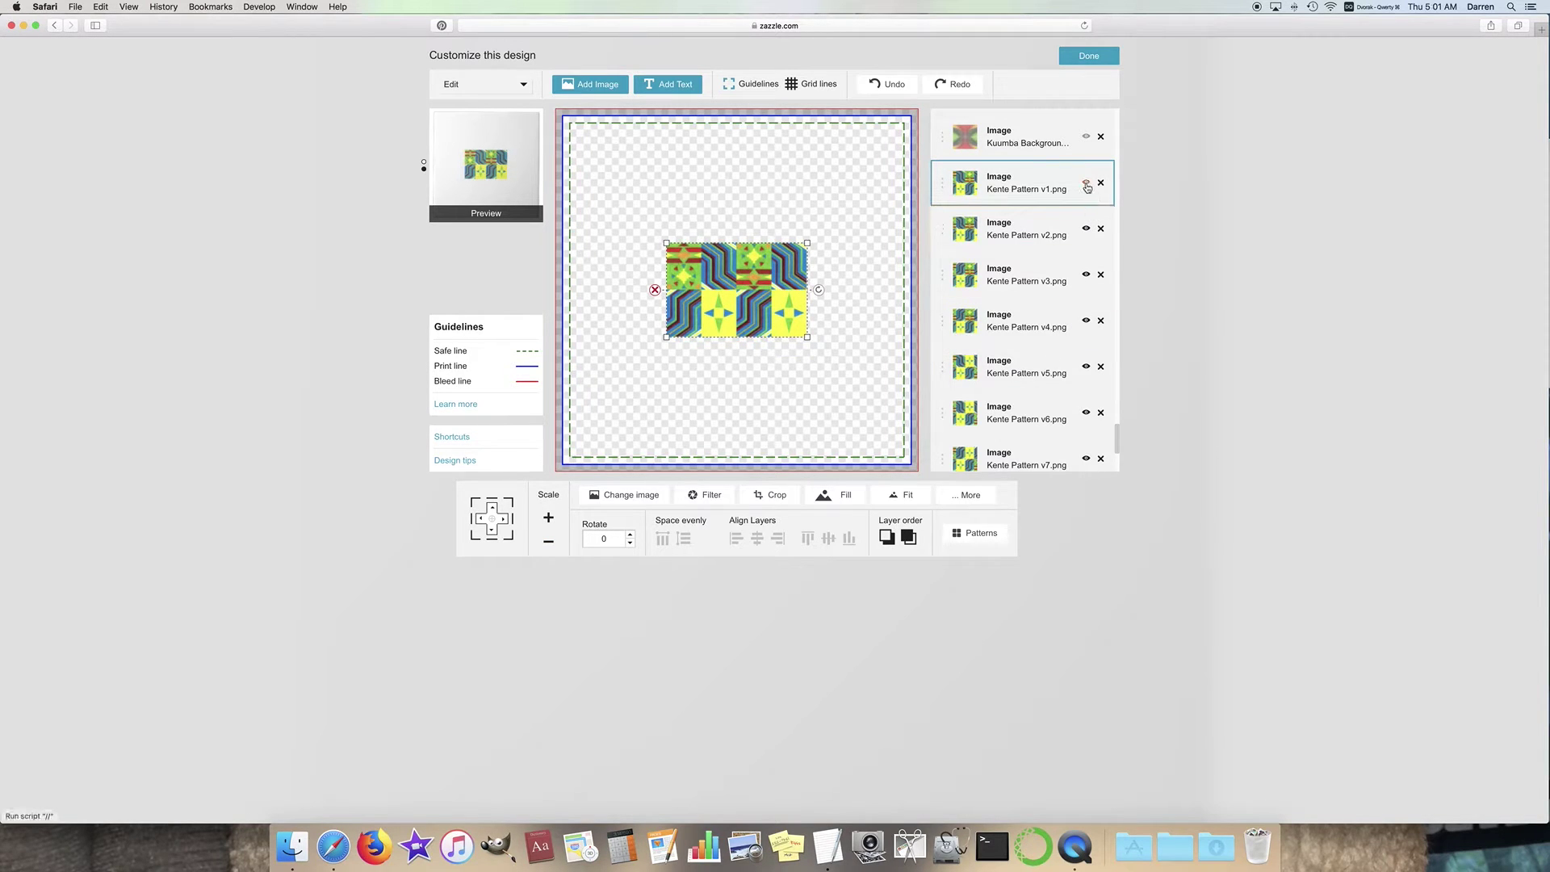
Step: Hide the Kente Pattern layers v1 through v8 on the tile
drag(1088, 192, 1089, 435)
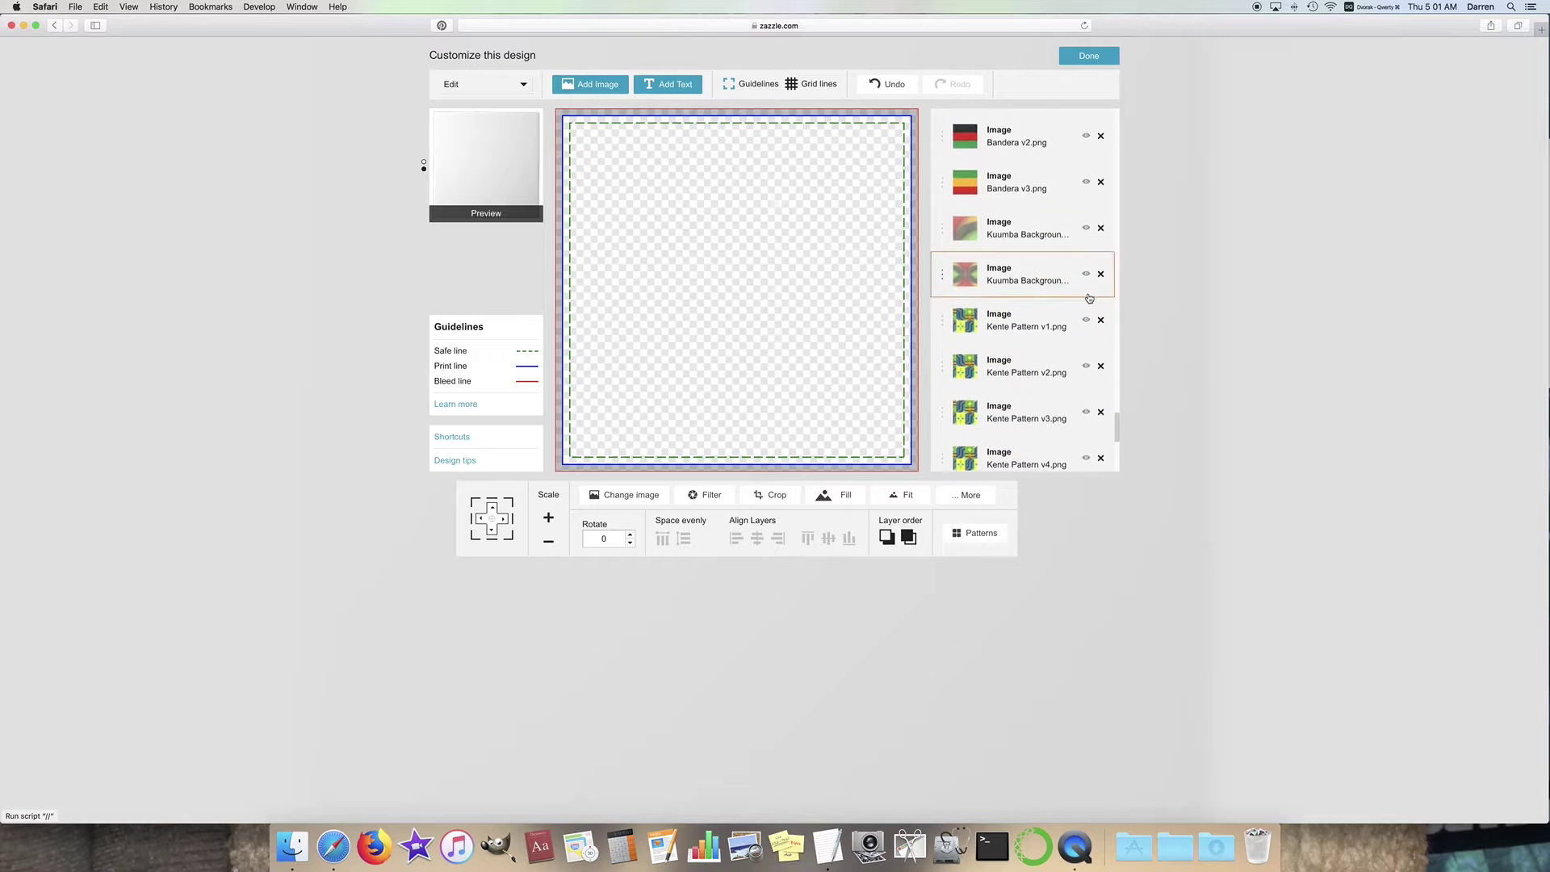
Step: Show the symmetrical Kuumba Background layer and the diagonal one above it, making each fill the tile
click(1086, 323)
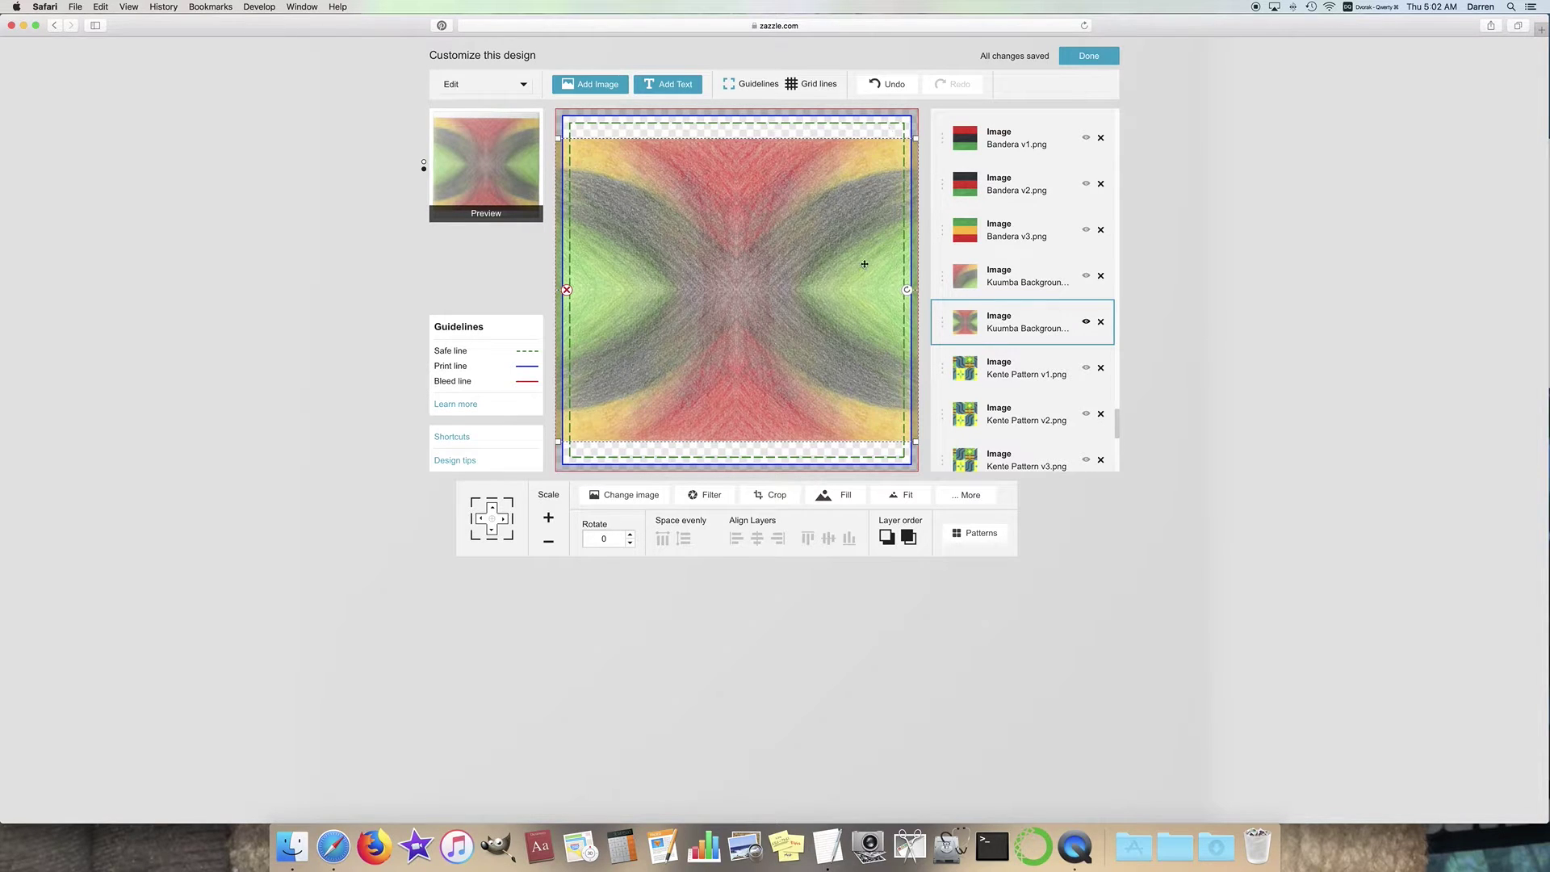
click(838, 496)
click(1087, 276)
click(838, 496)
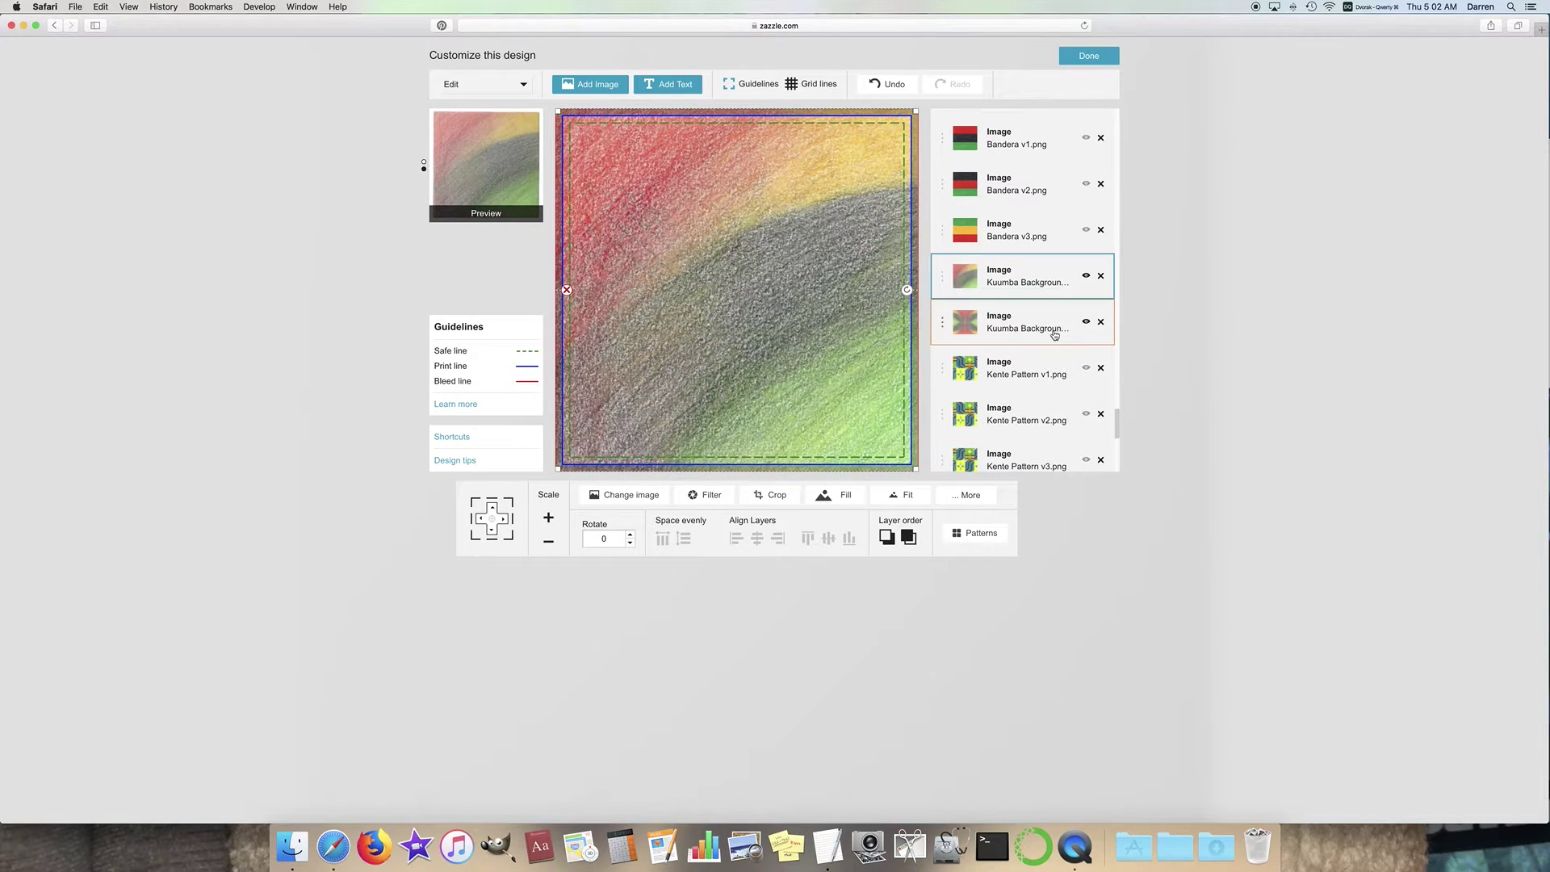
Step: Show the Bandera v3, Bandera v2 and Bandera v1 layers in turn, making each fill the tile
scroll(1055, 335, up, 3)
click(1086, 360)
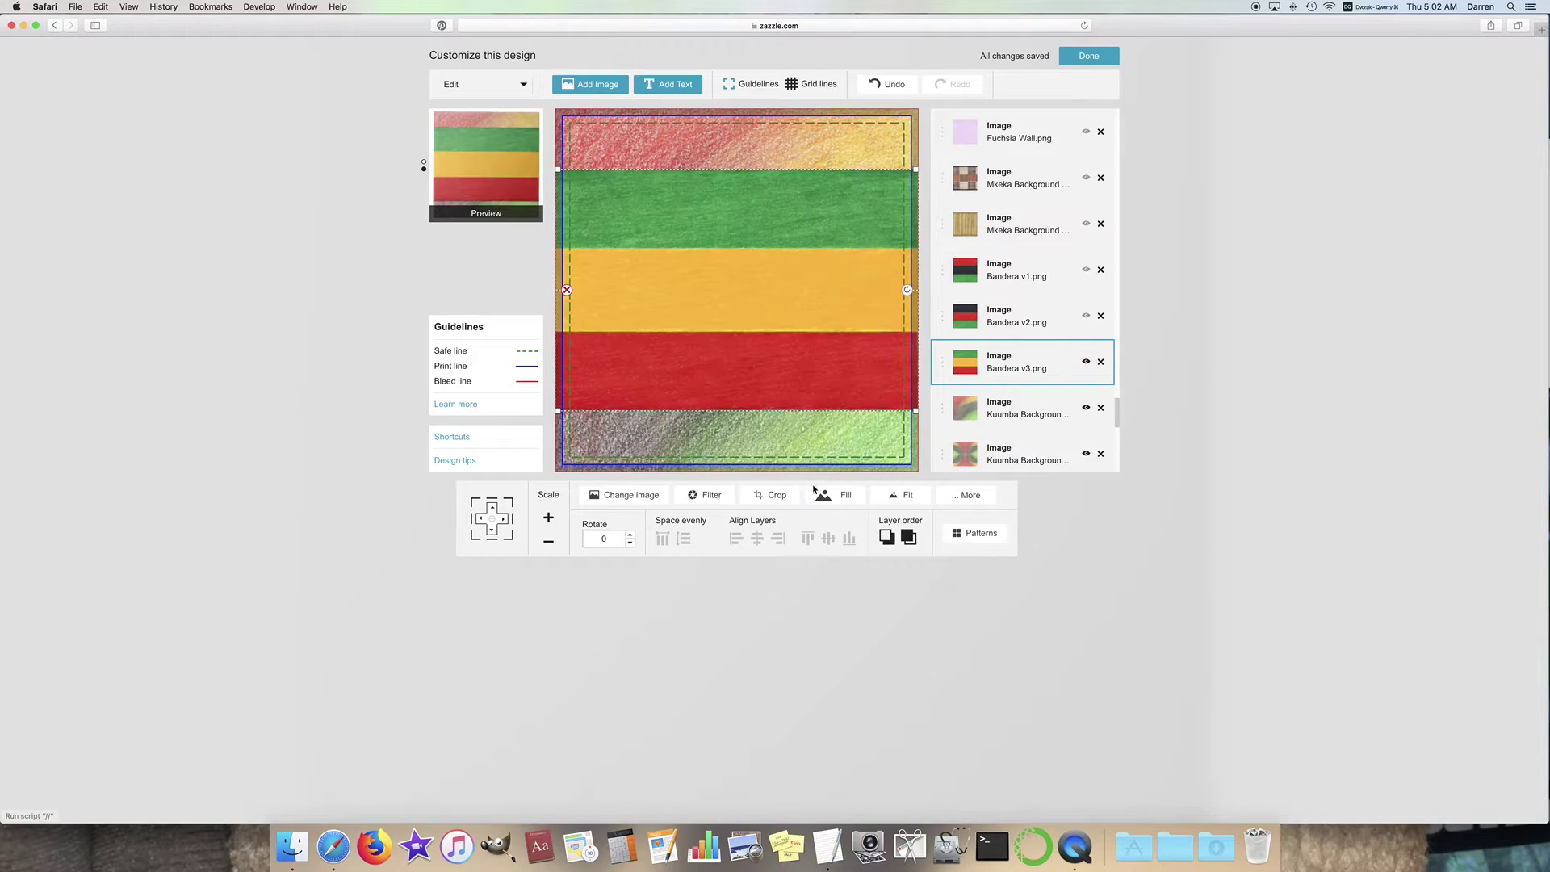
click(838, 495)
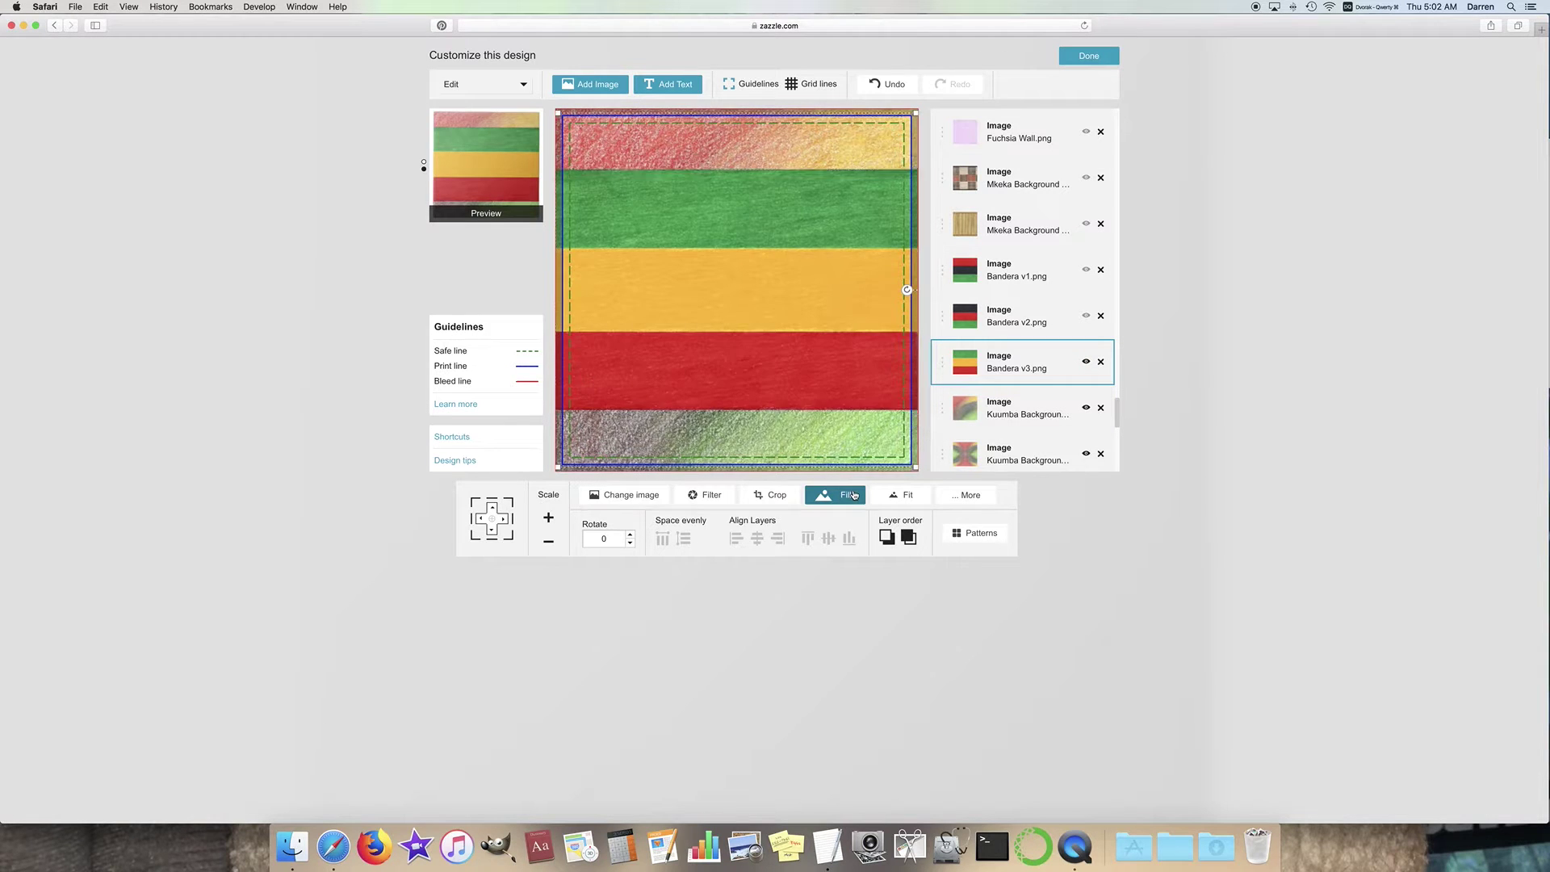
click(1087, 316)
click(839, 495)
click(1086, 270)
click(839, 495)
Step: Show the straw Mkeka Background layer and make it fill the tile, comparing the Fill and Fit sizing options
scroll(1059, 315, up, 2)
click(1086, 300)
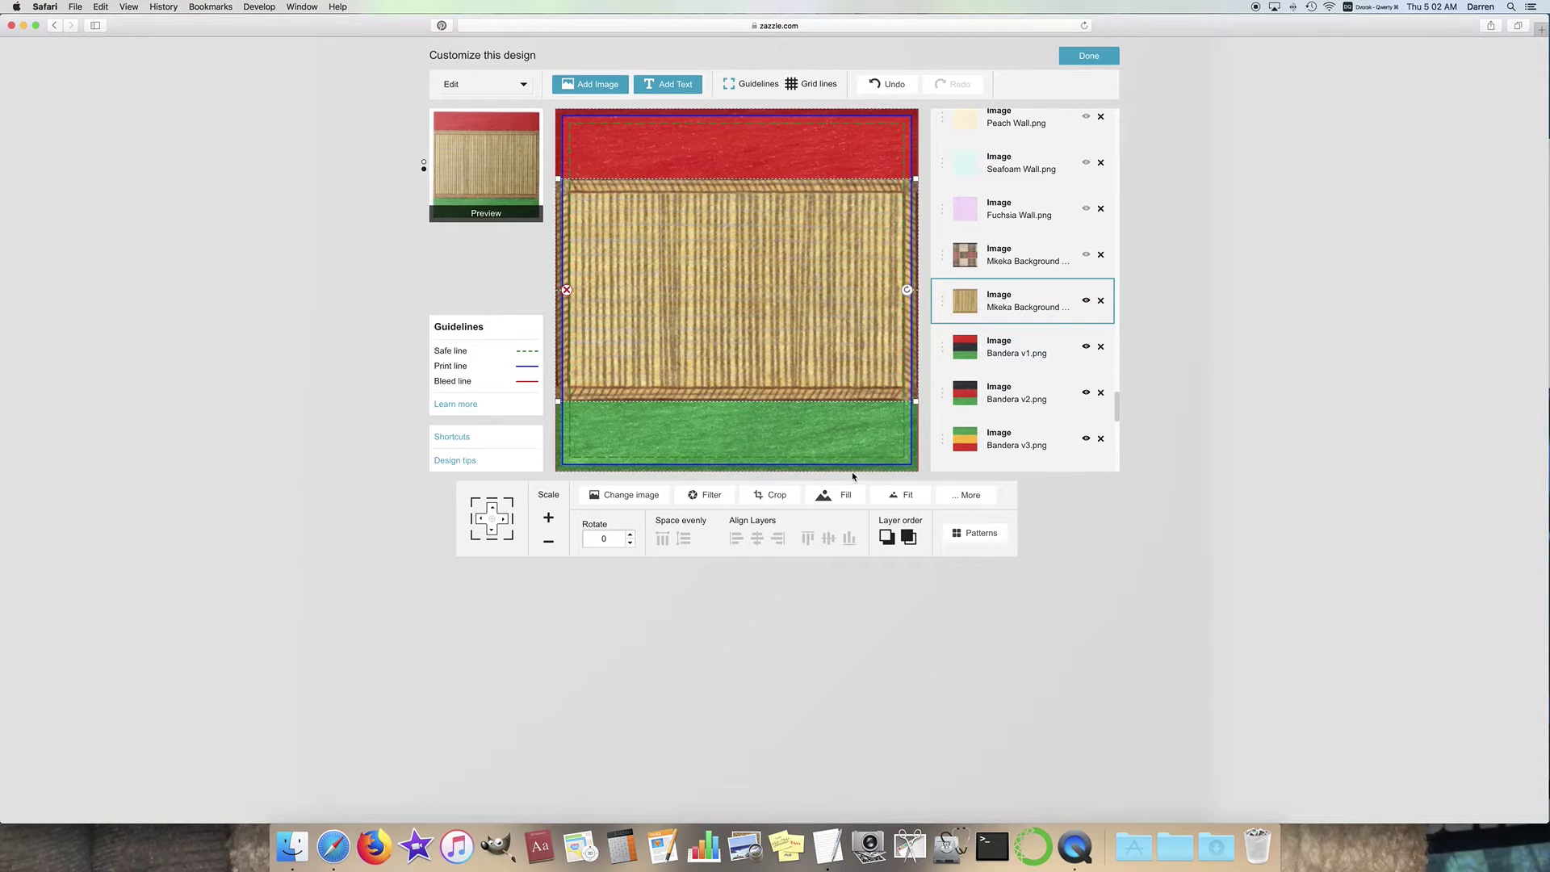
click(842, 495)
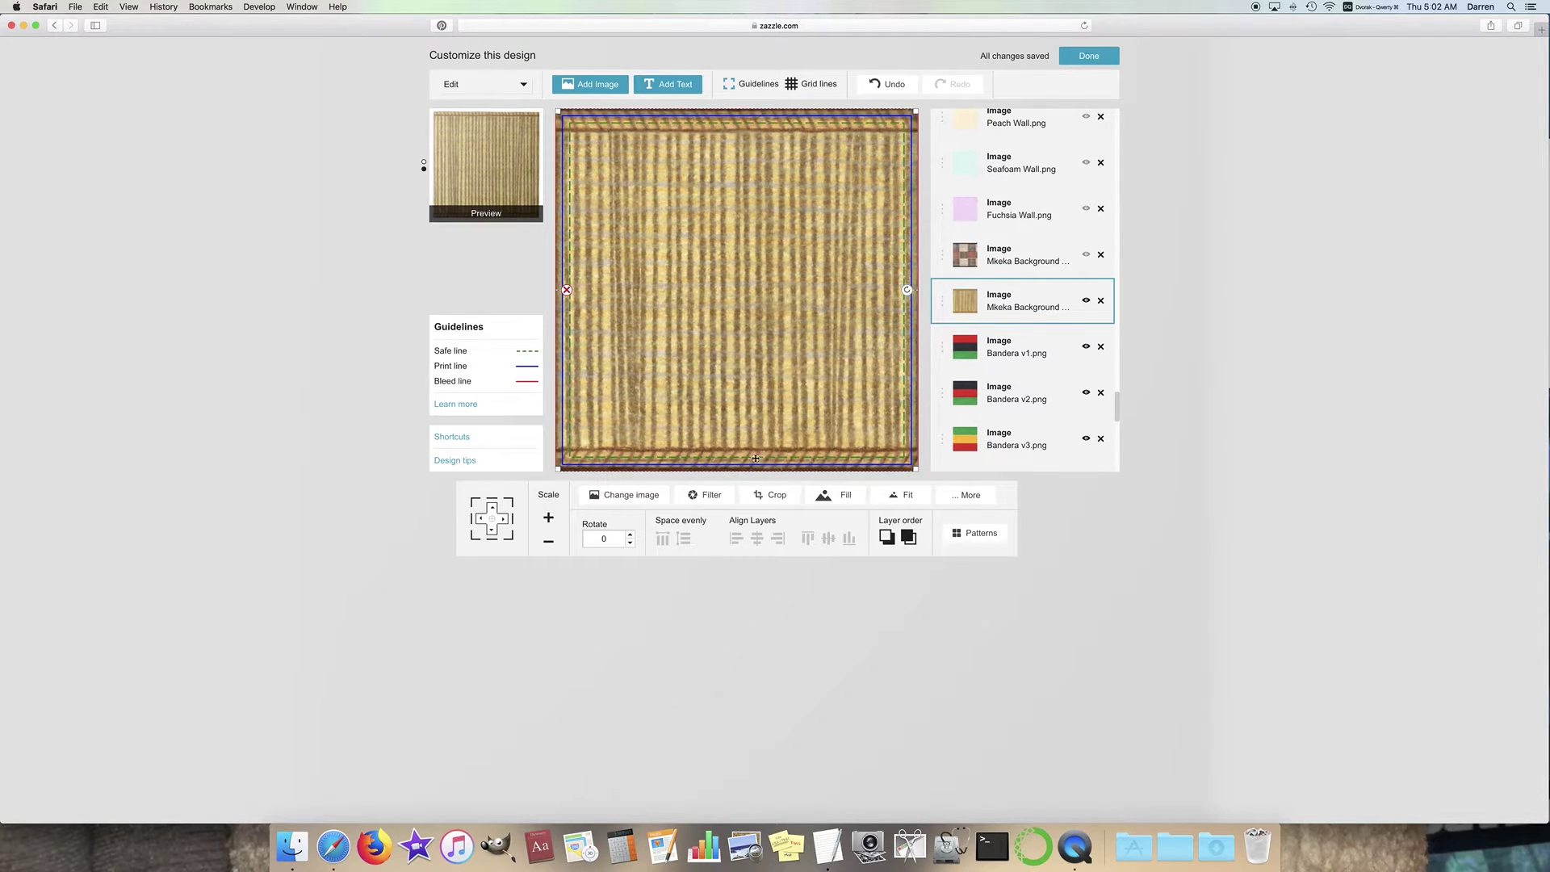
click(893, 492)
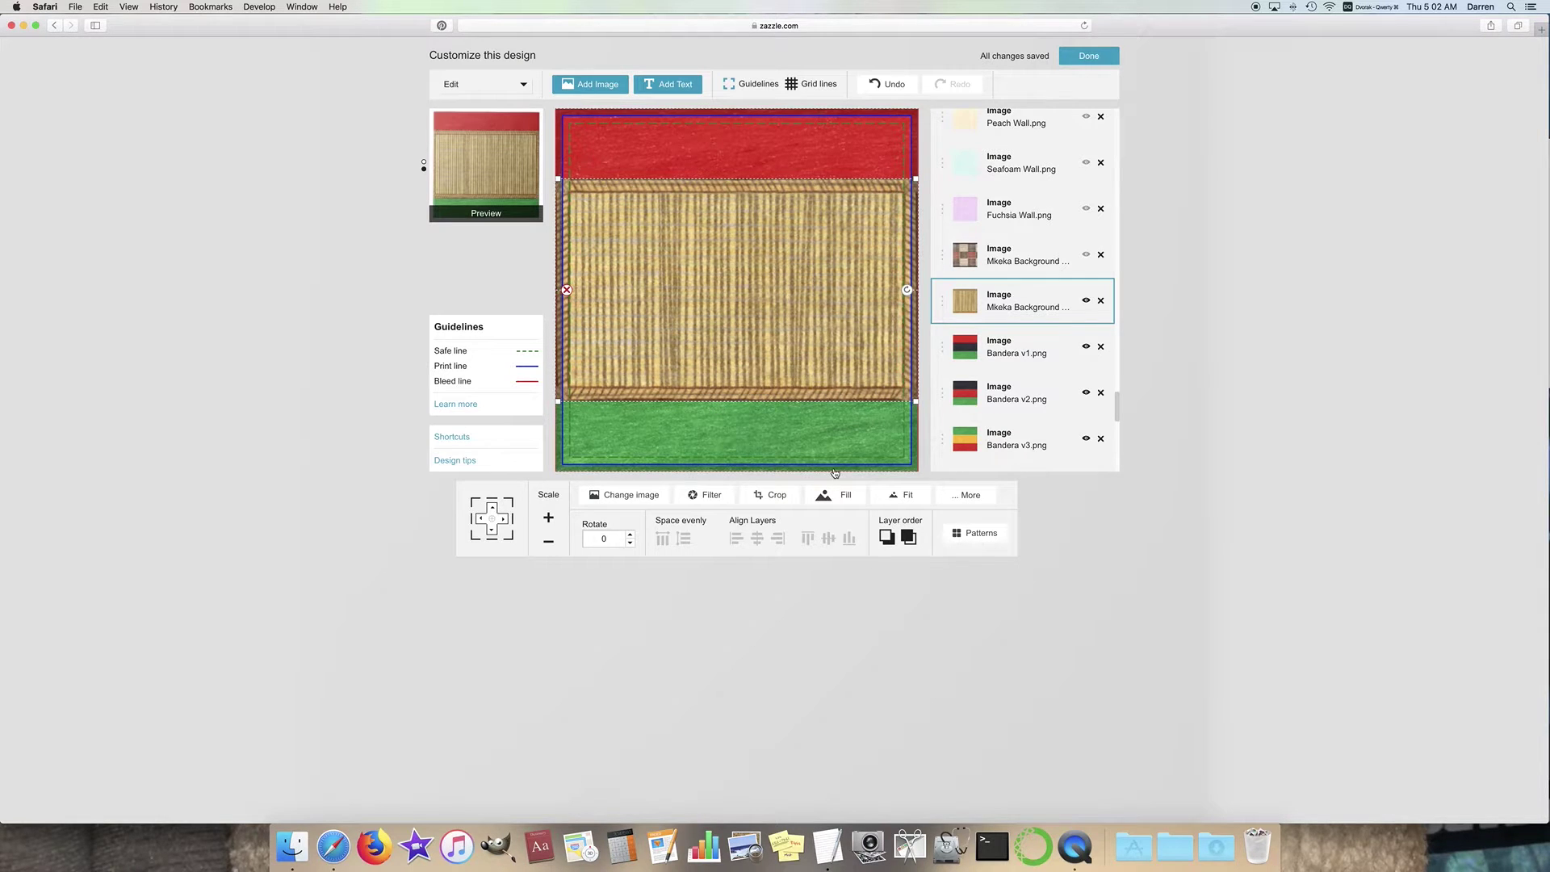
click(837, 496)
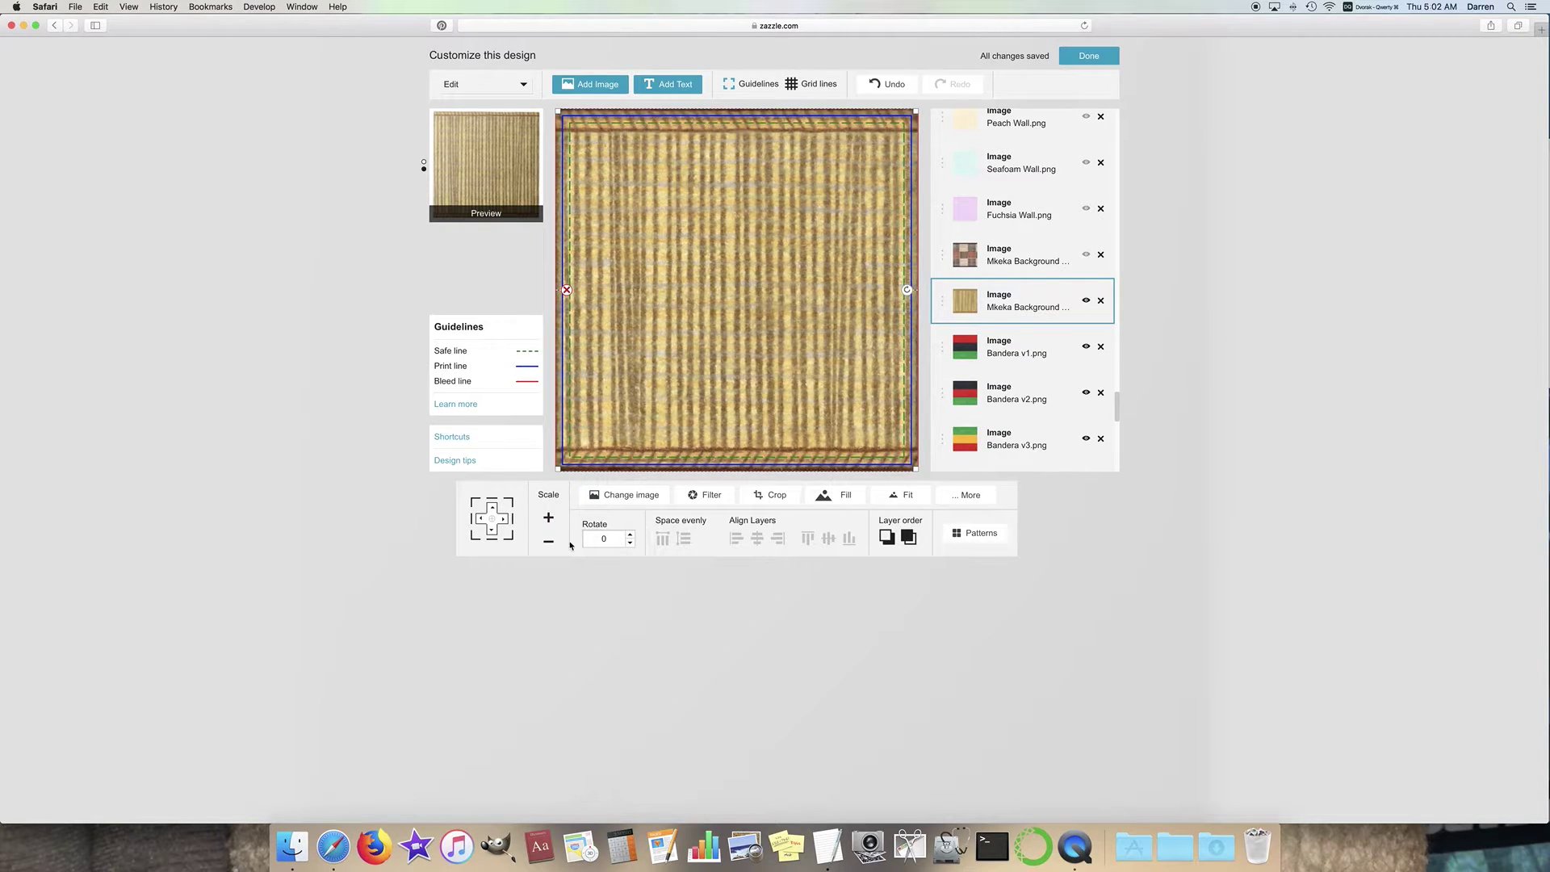
click(891, 497)
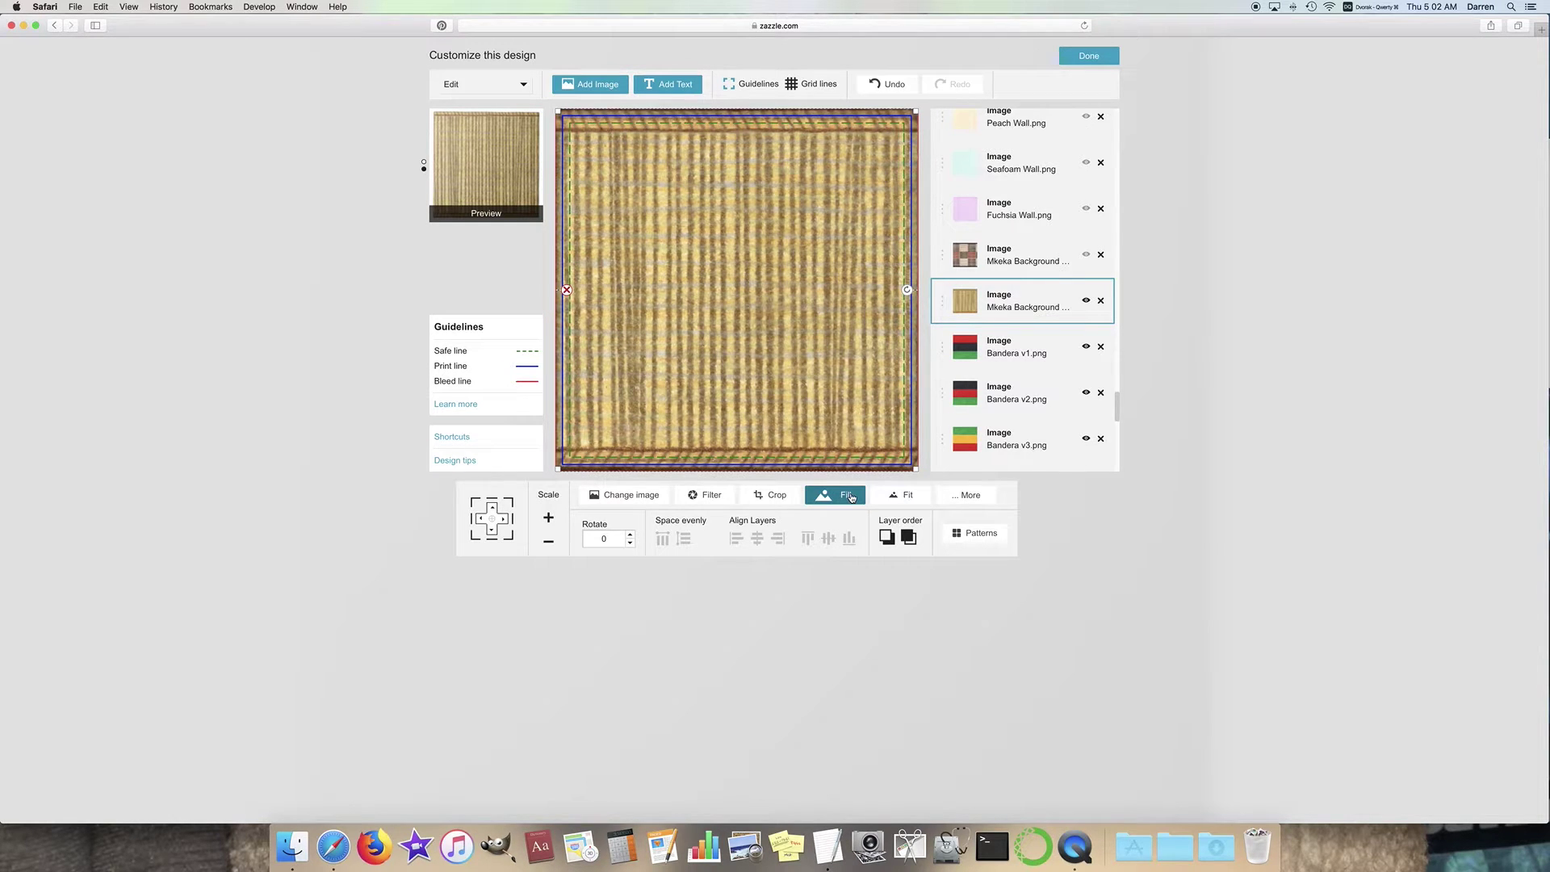
Step: Scale the straw Mkeka Background up past the tile edges, consulting the shortcuts list and checking the edges with guidelines temporarily hidden
click(548, 520)
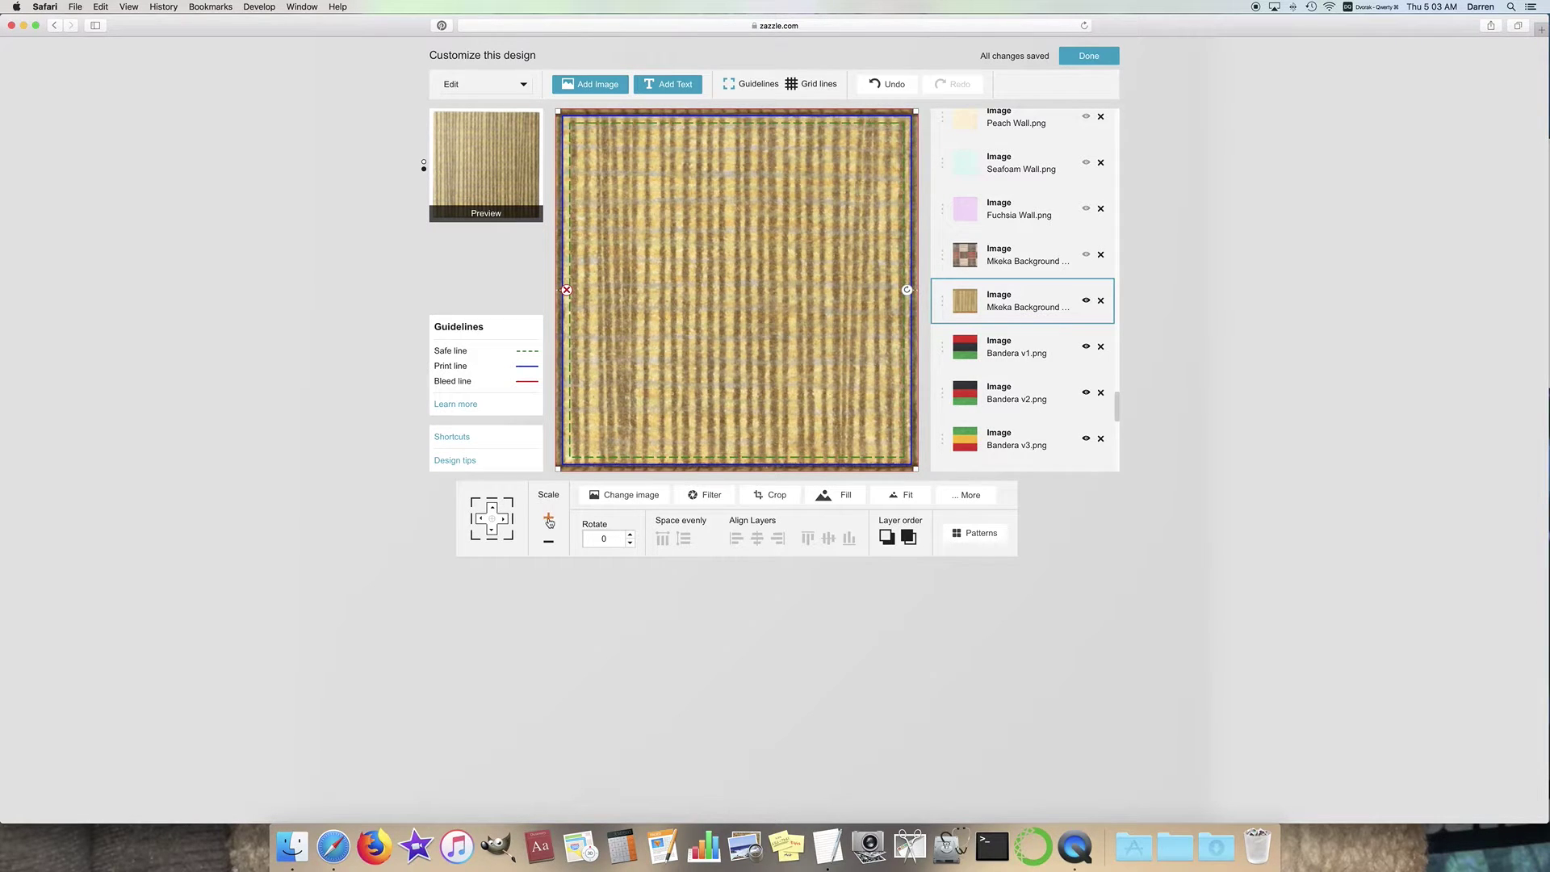
click(452, 438)
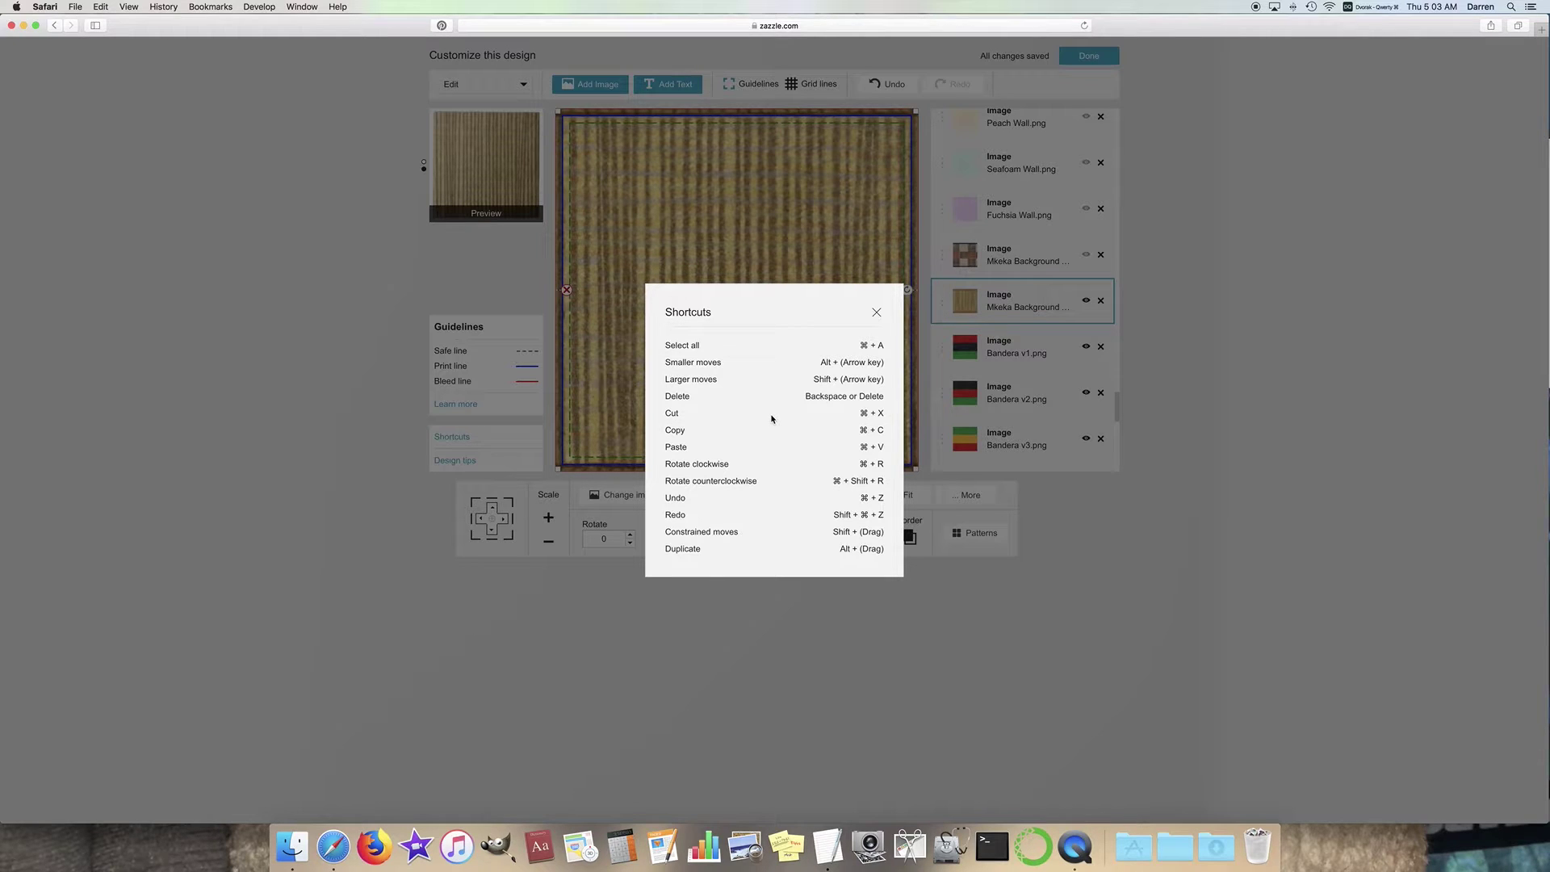
click(876, 312)
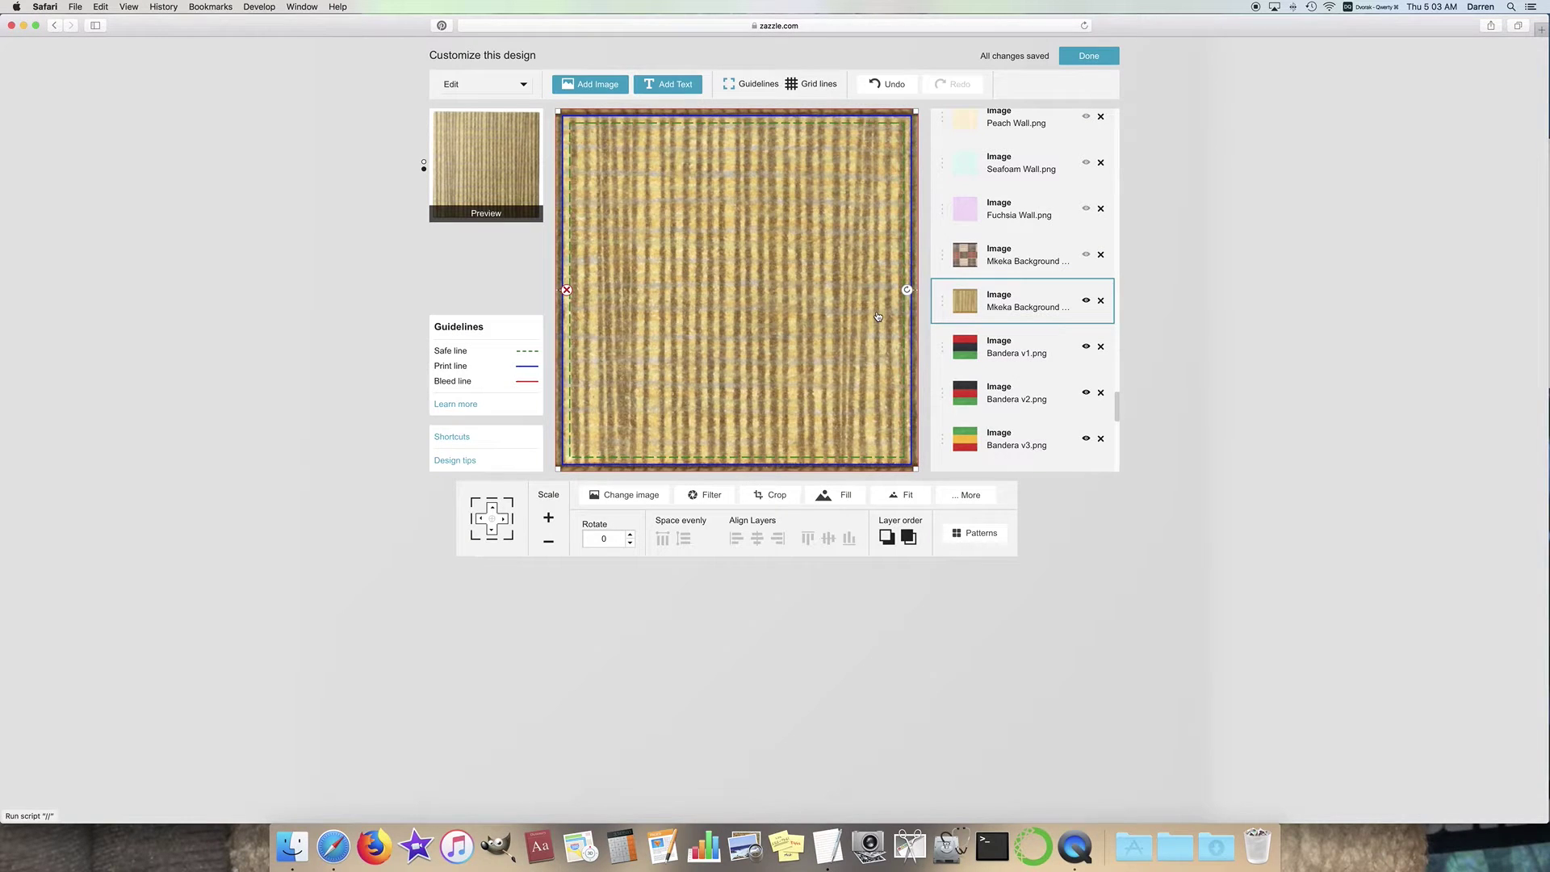
click(549, 519)
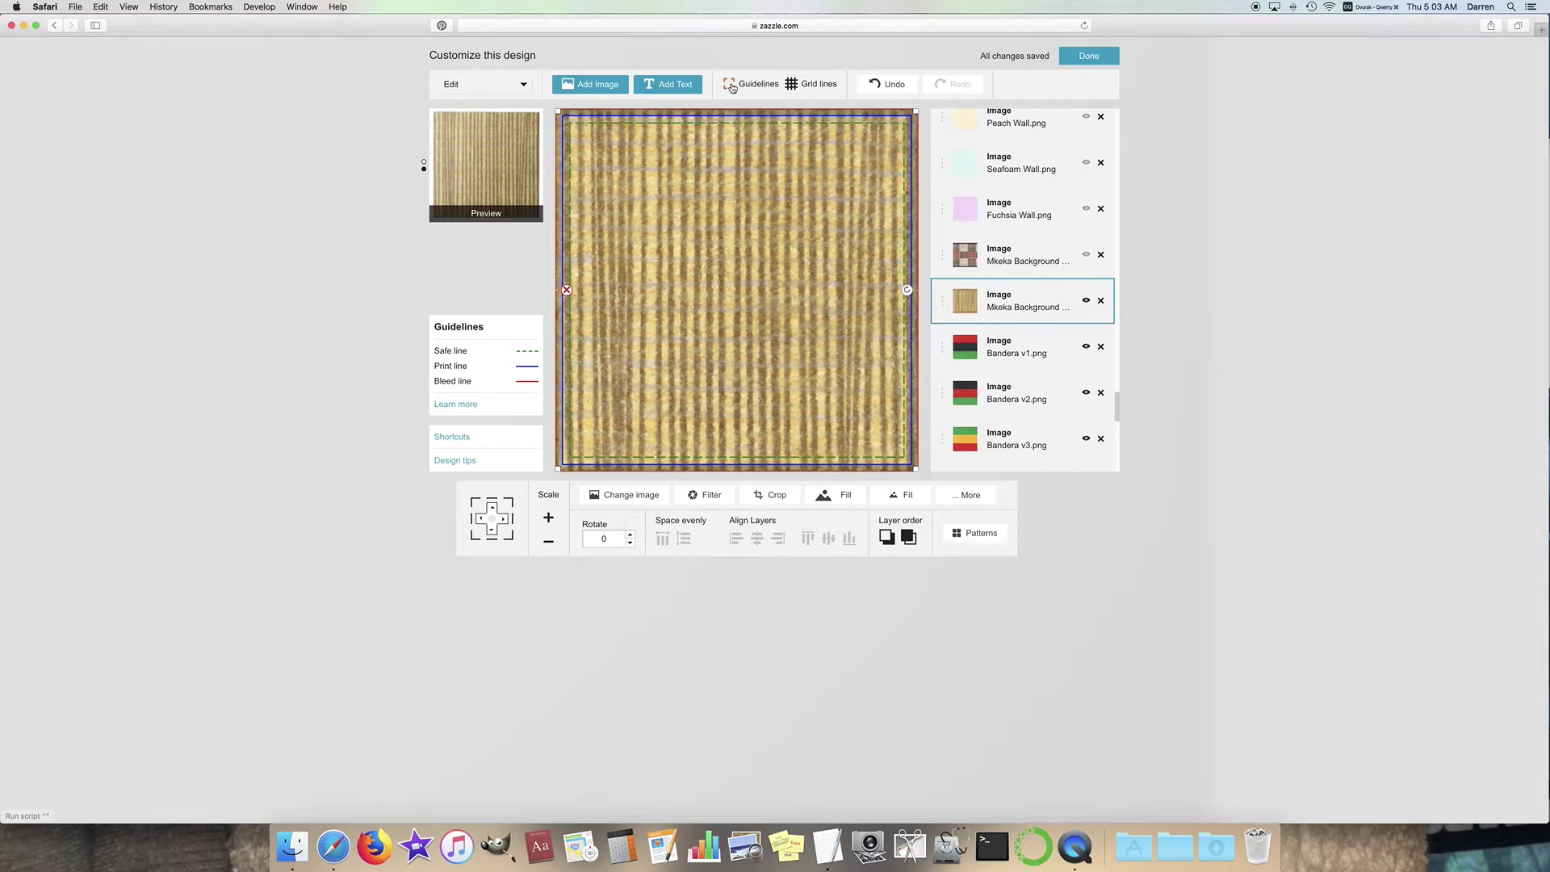
click(736, 85)
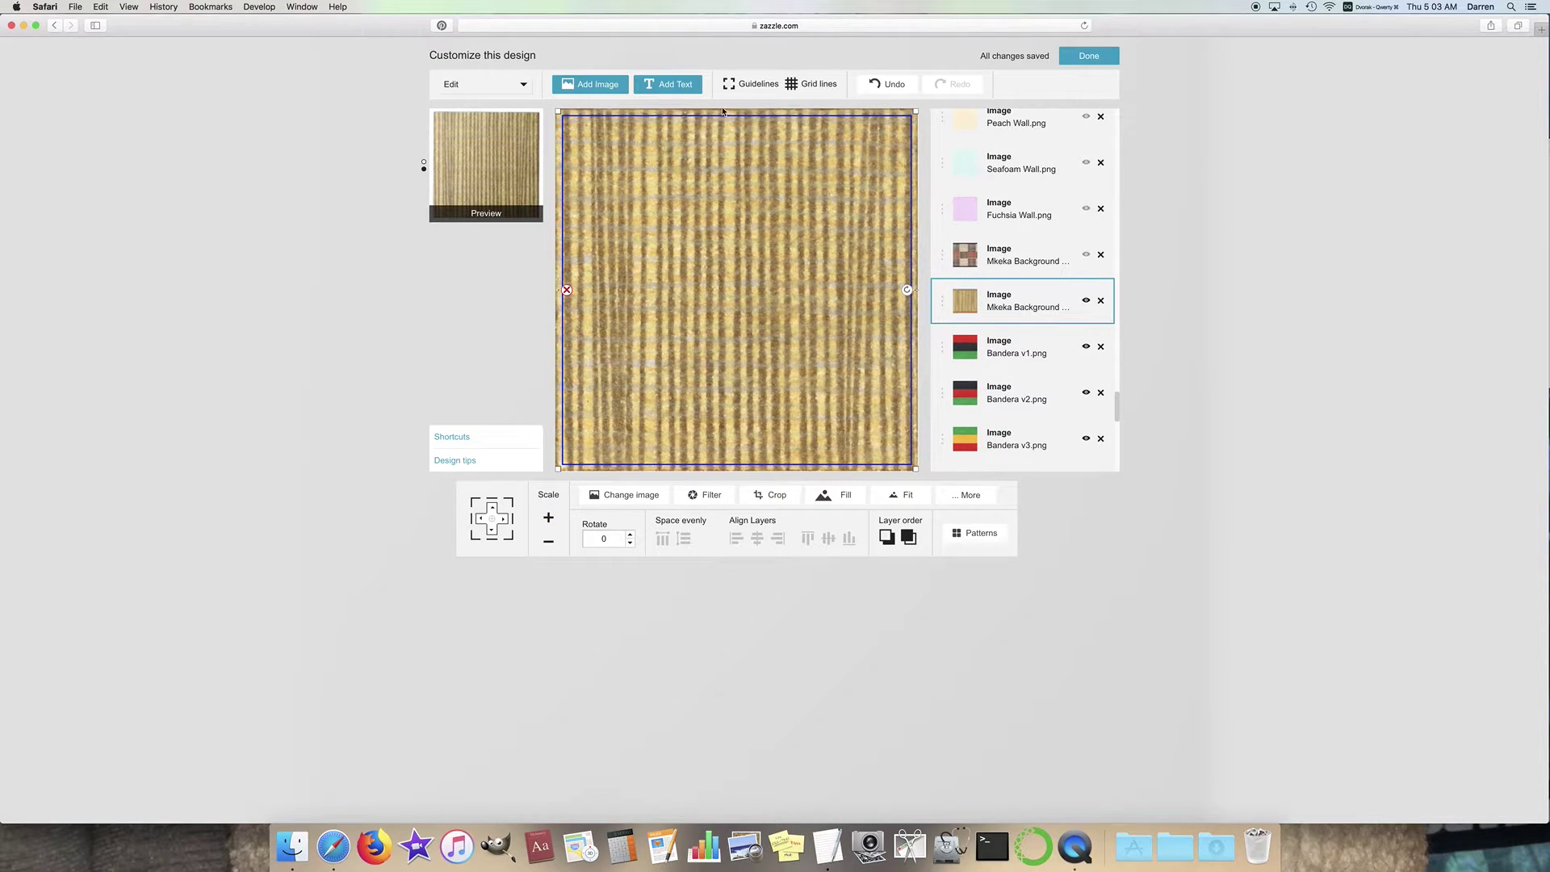
click(549, 517)
click(752, 85)
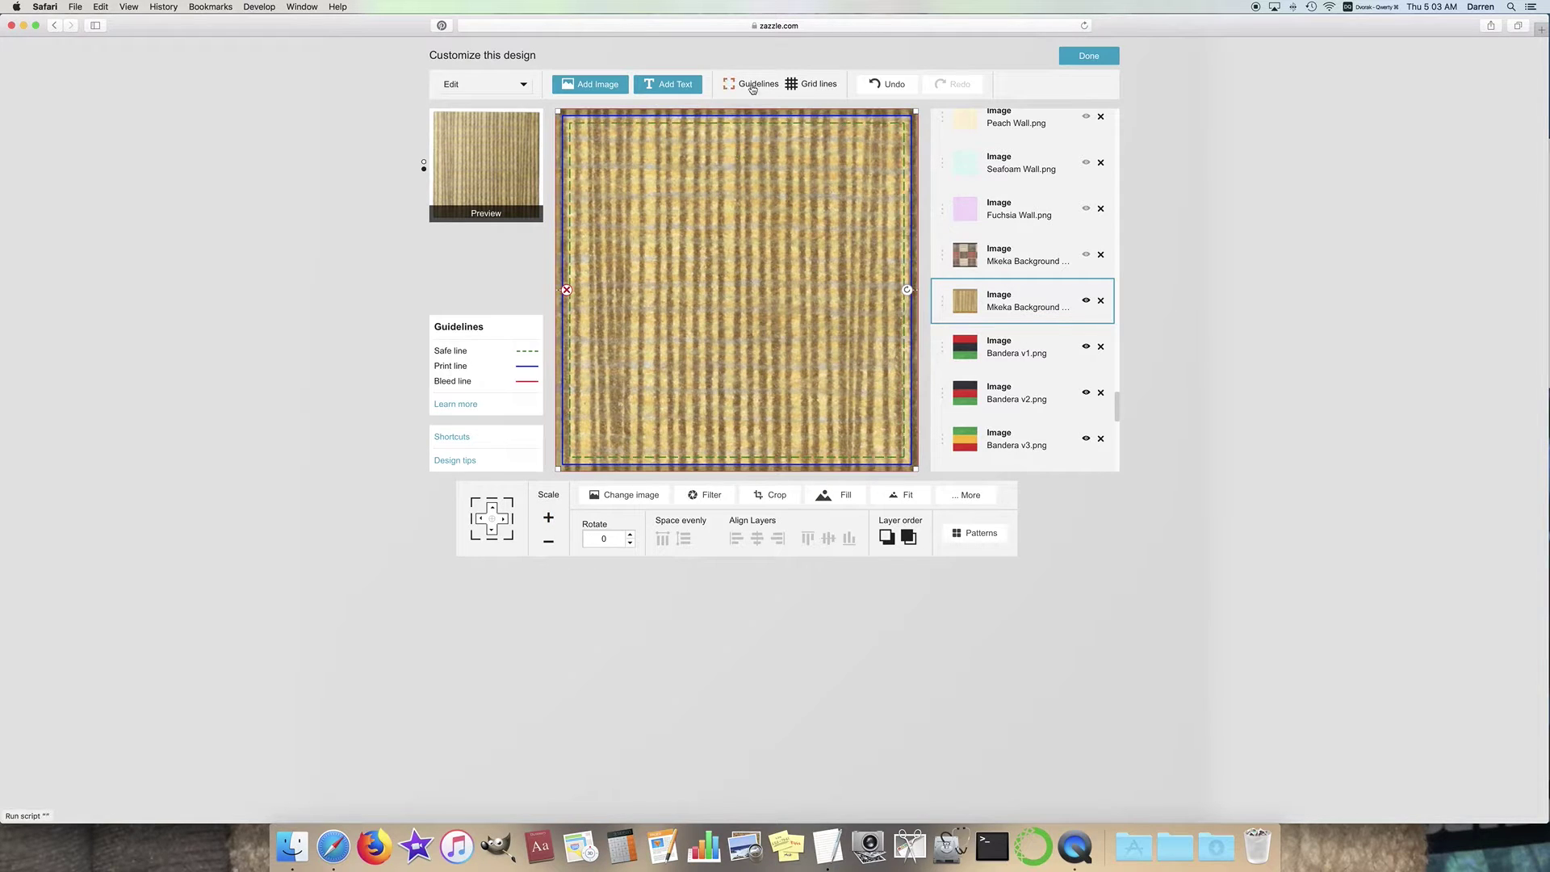
Step: Show the checkered Mkeka Background layer, fill the tile with it and scale it up, checking its edges with guidelines temporarily hidden
click(1086, 255)
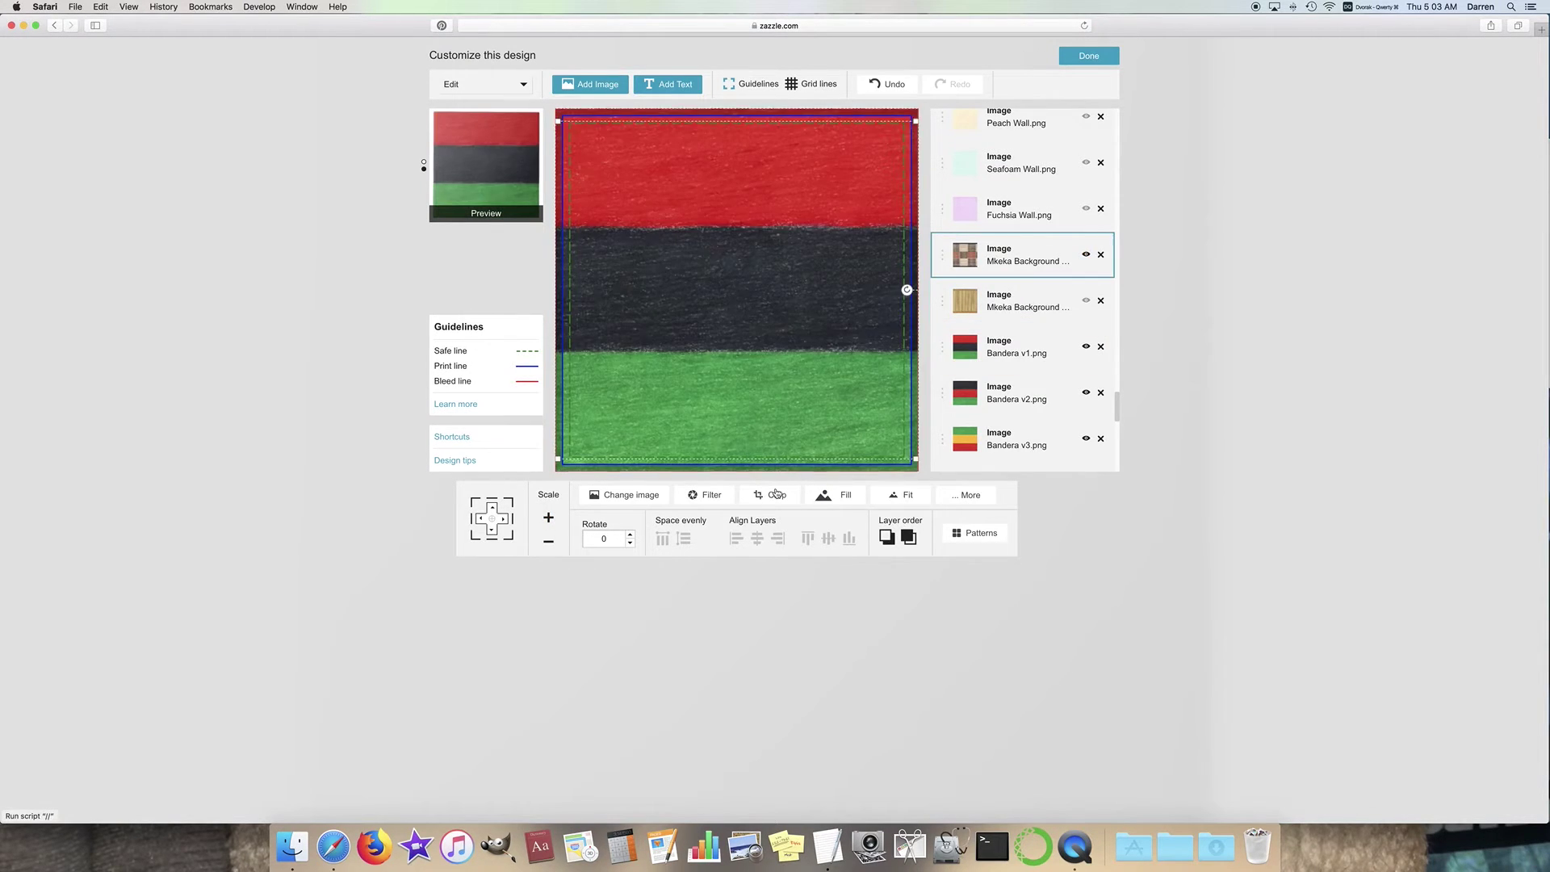
click(836, 497)
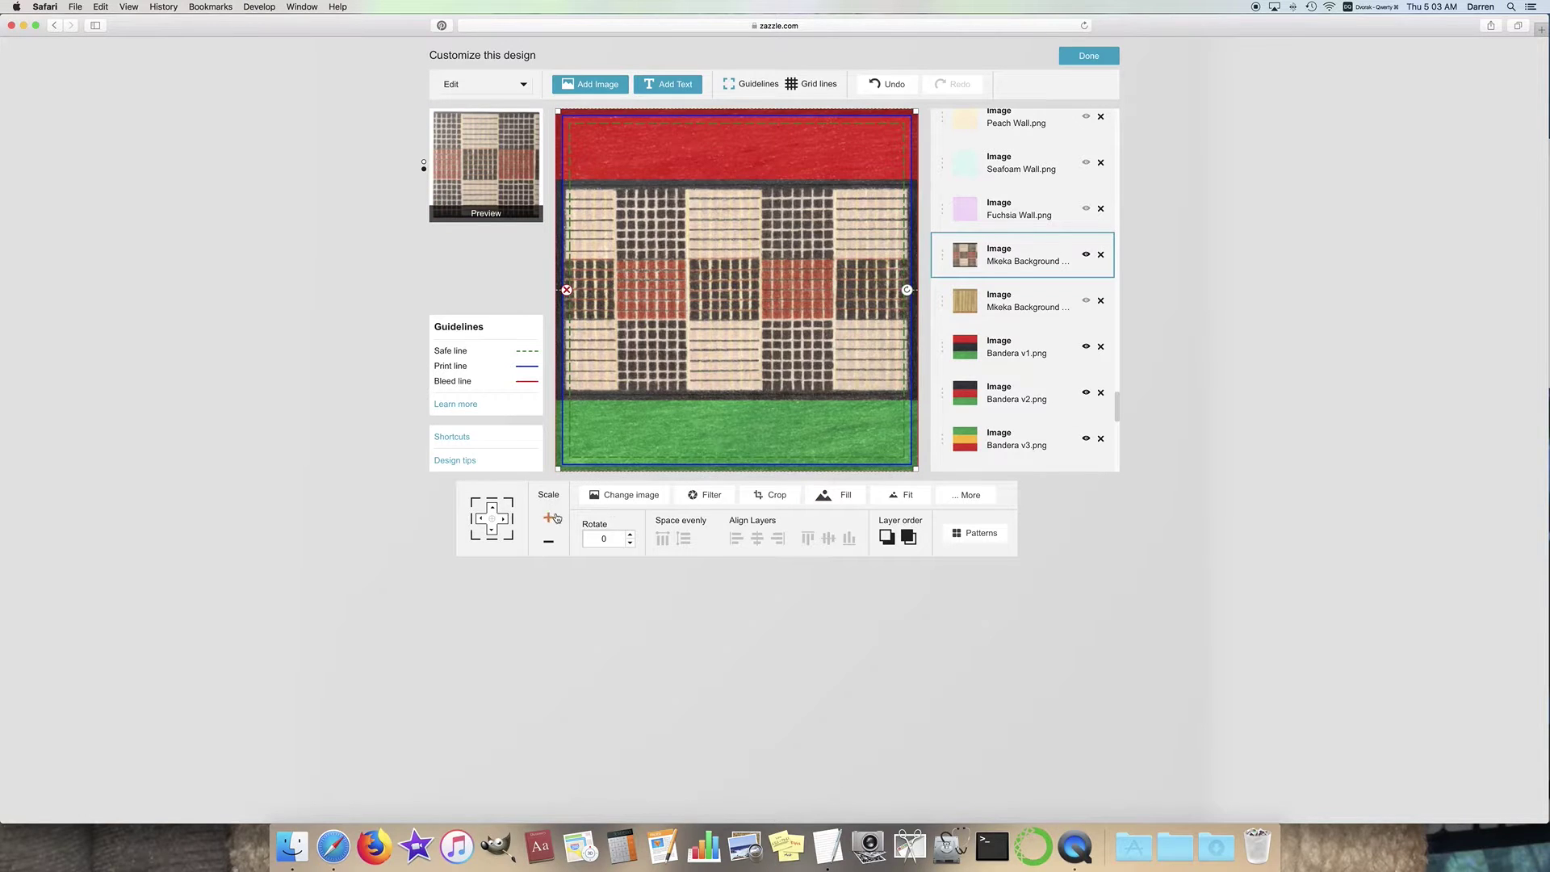
click(548, 518)
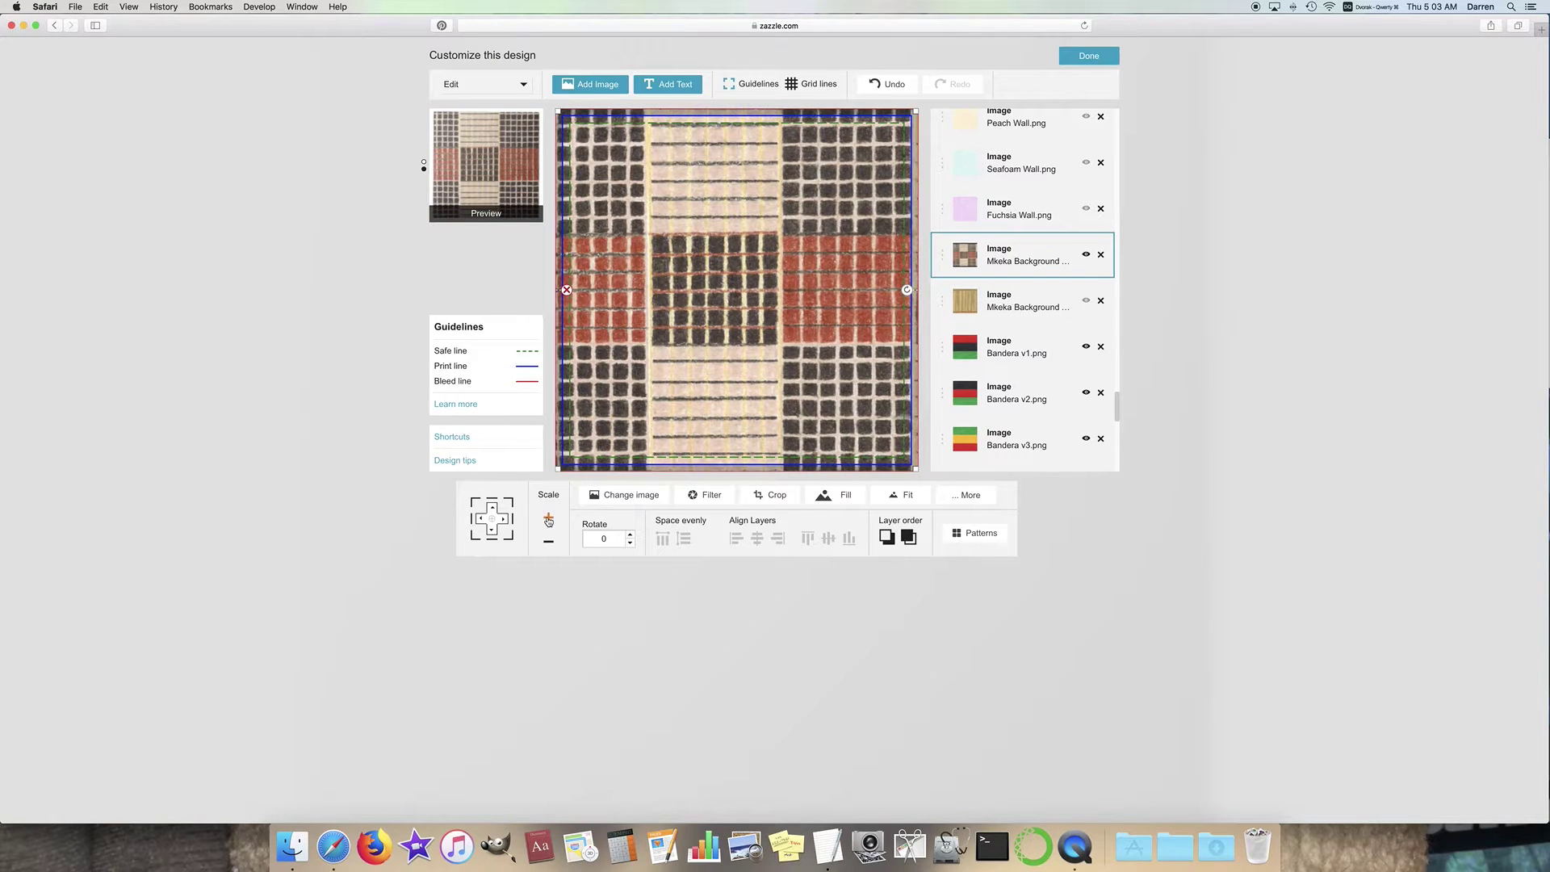
click(742, 84)
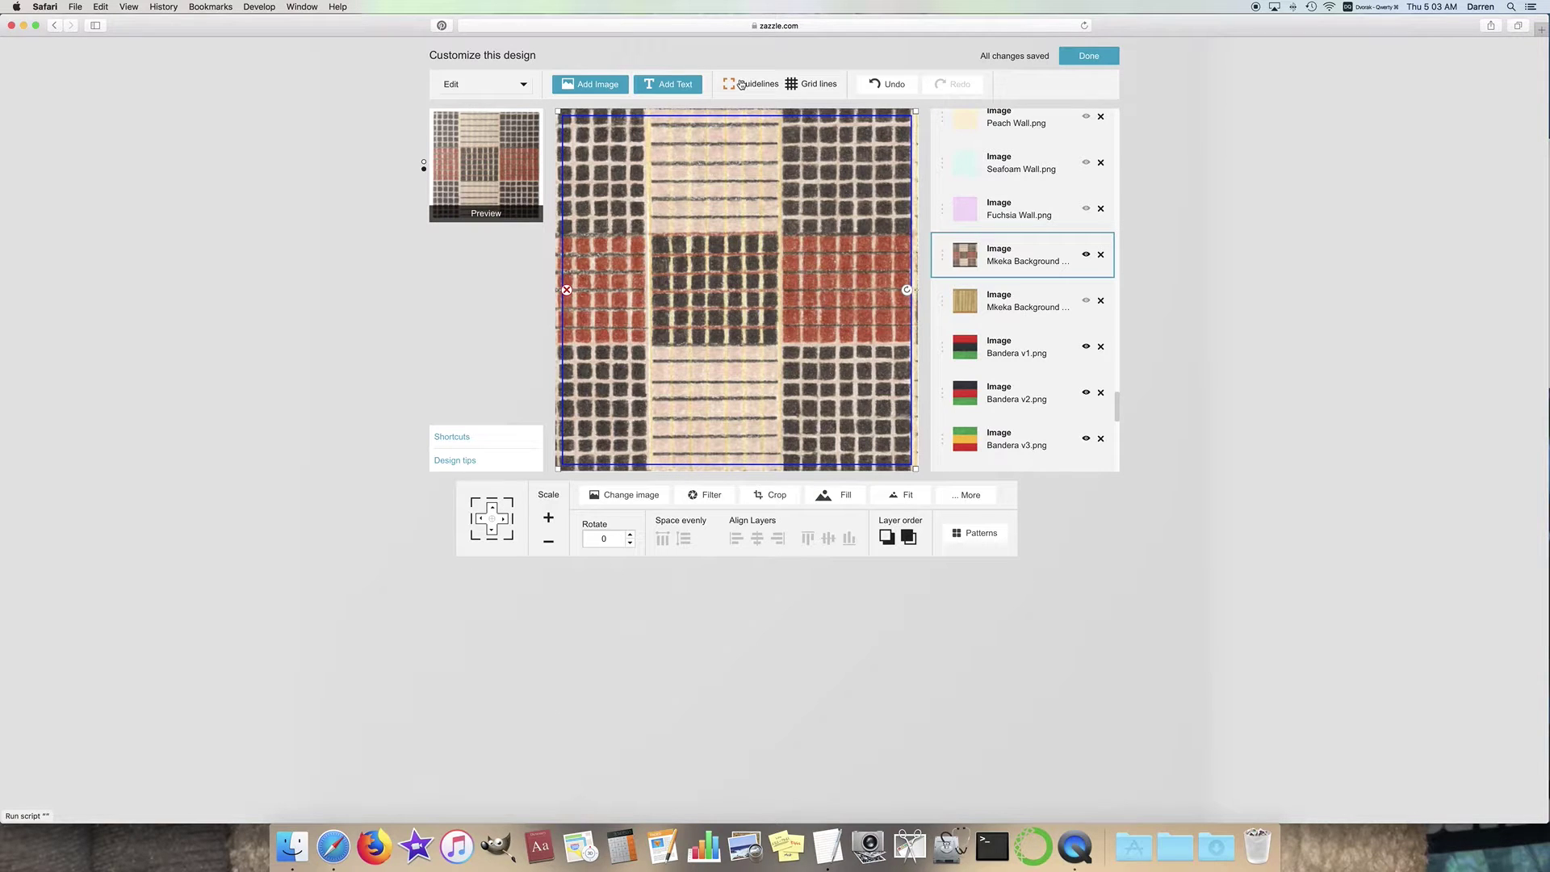
click(741, 84)
Step: Hide the two Mkeka Background layers, Bandera v1 through v3 and both Kuumba Background layers on the tile
click(1086, 255)
click(1086, 301)
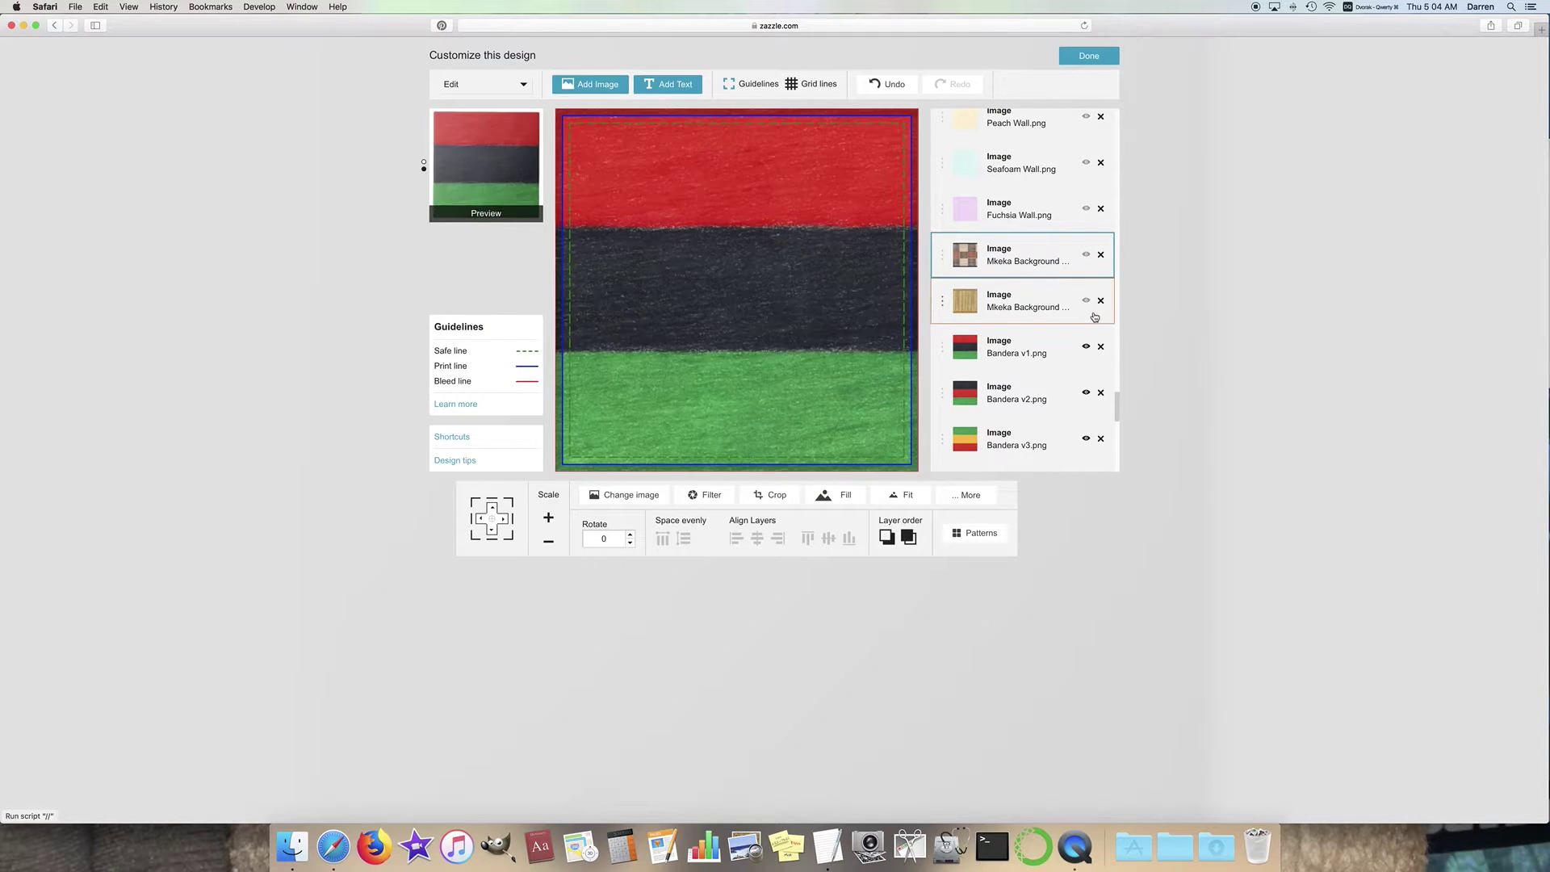
scroll(1090, 307, down, 3)
click(1086, 230)
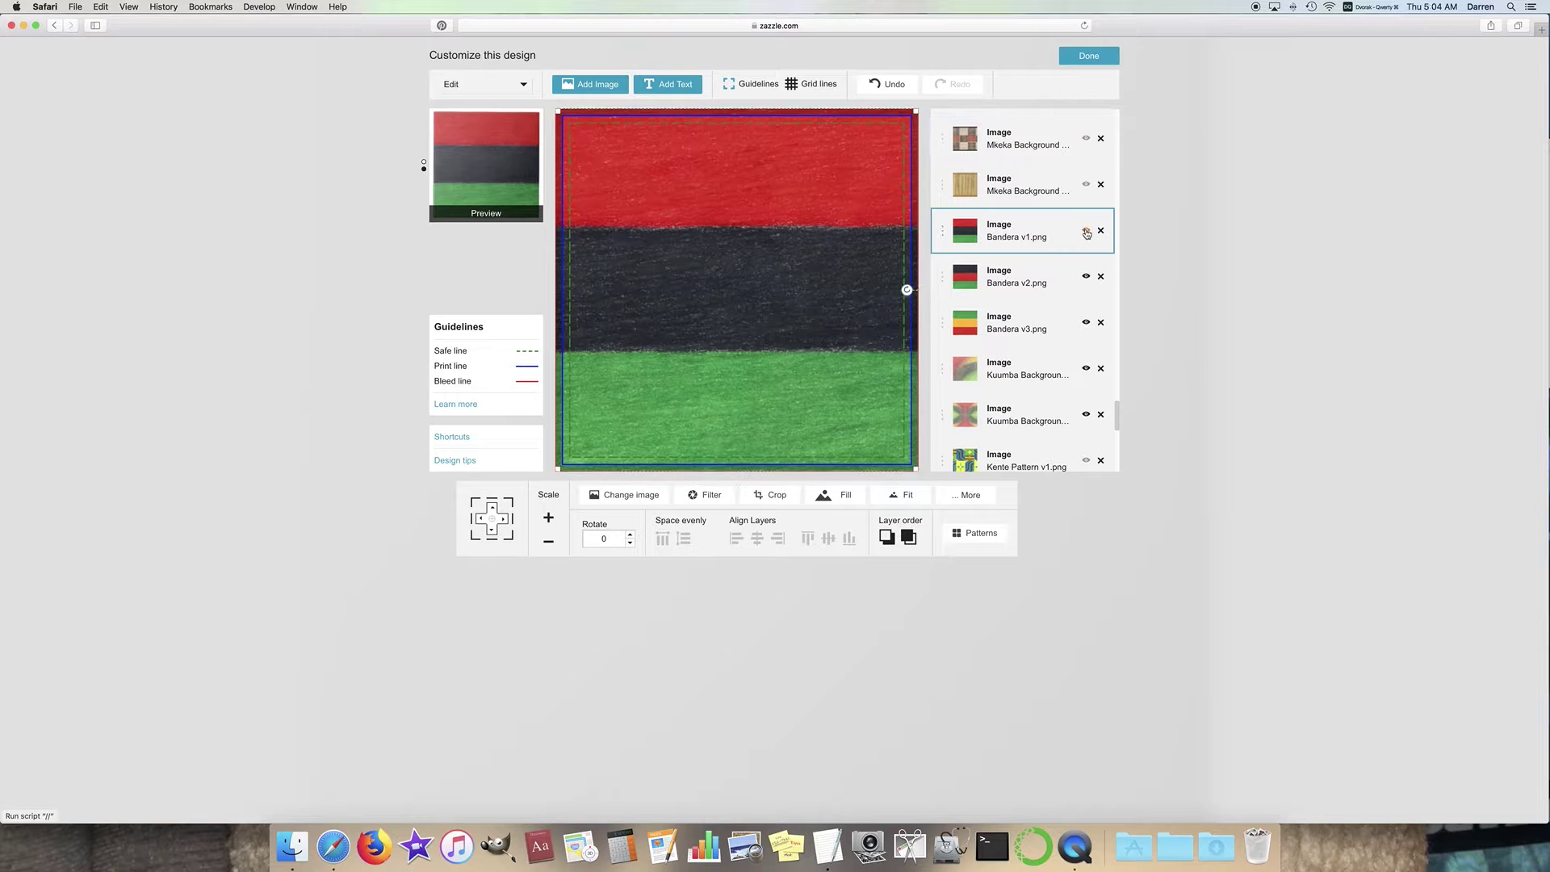
click(1086, 276)
click(1086, 322)
click(1086, 368)
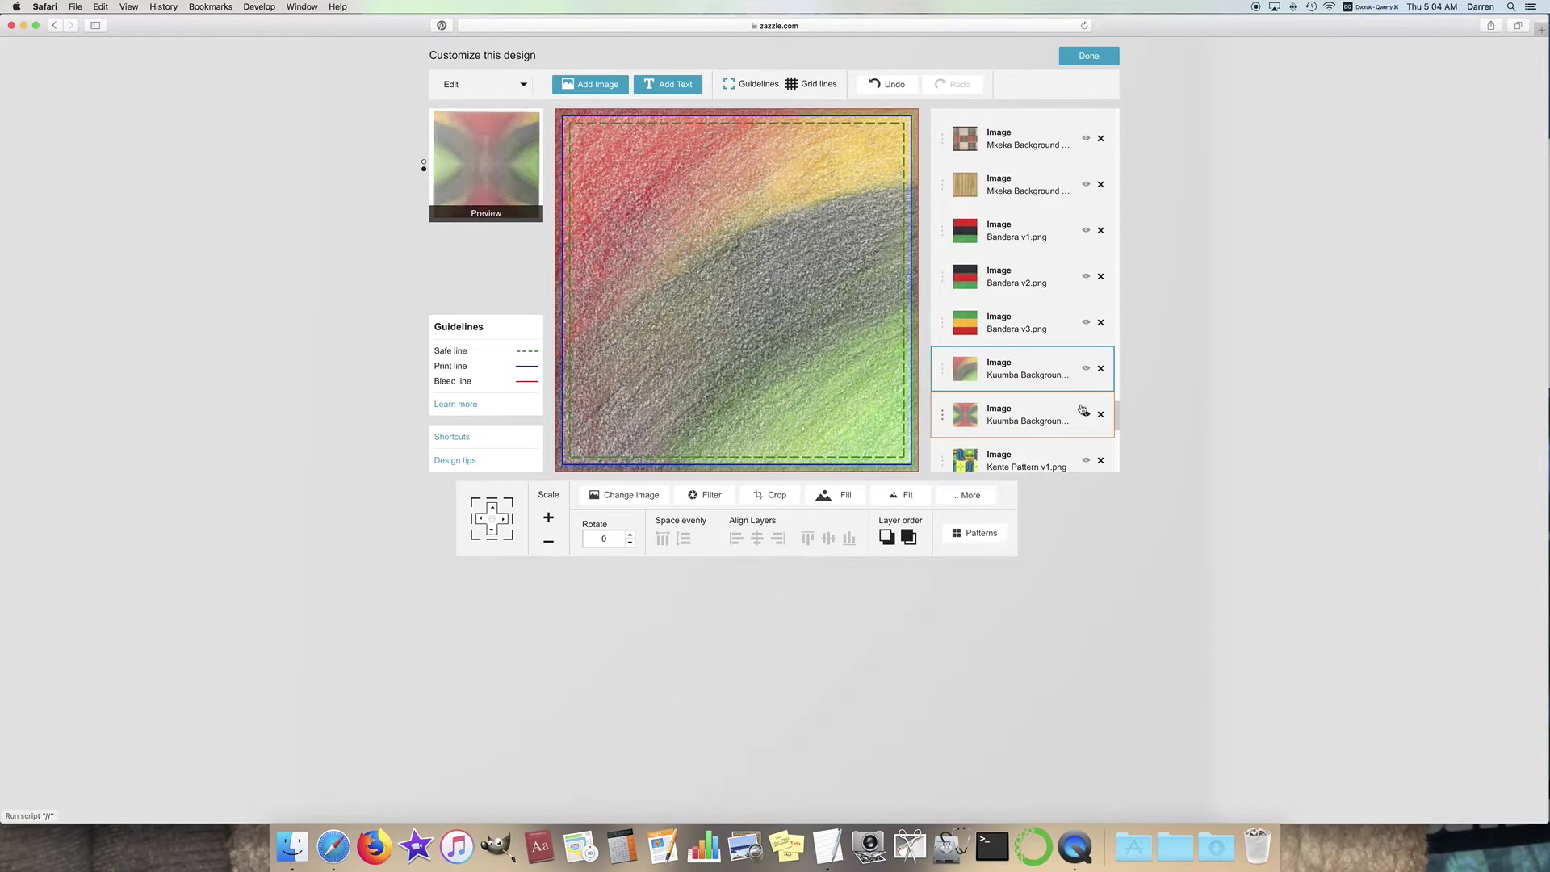
click(1086, 414)
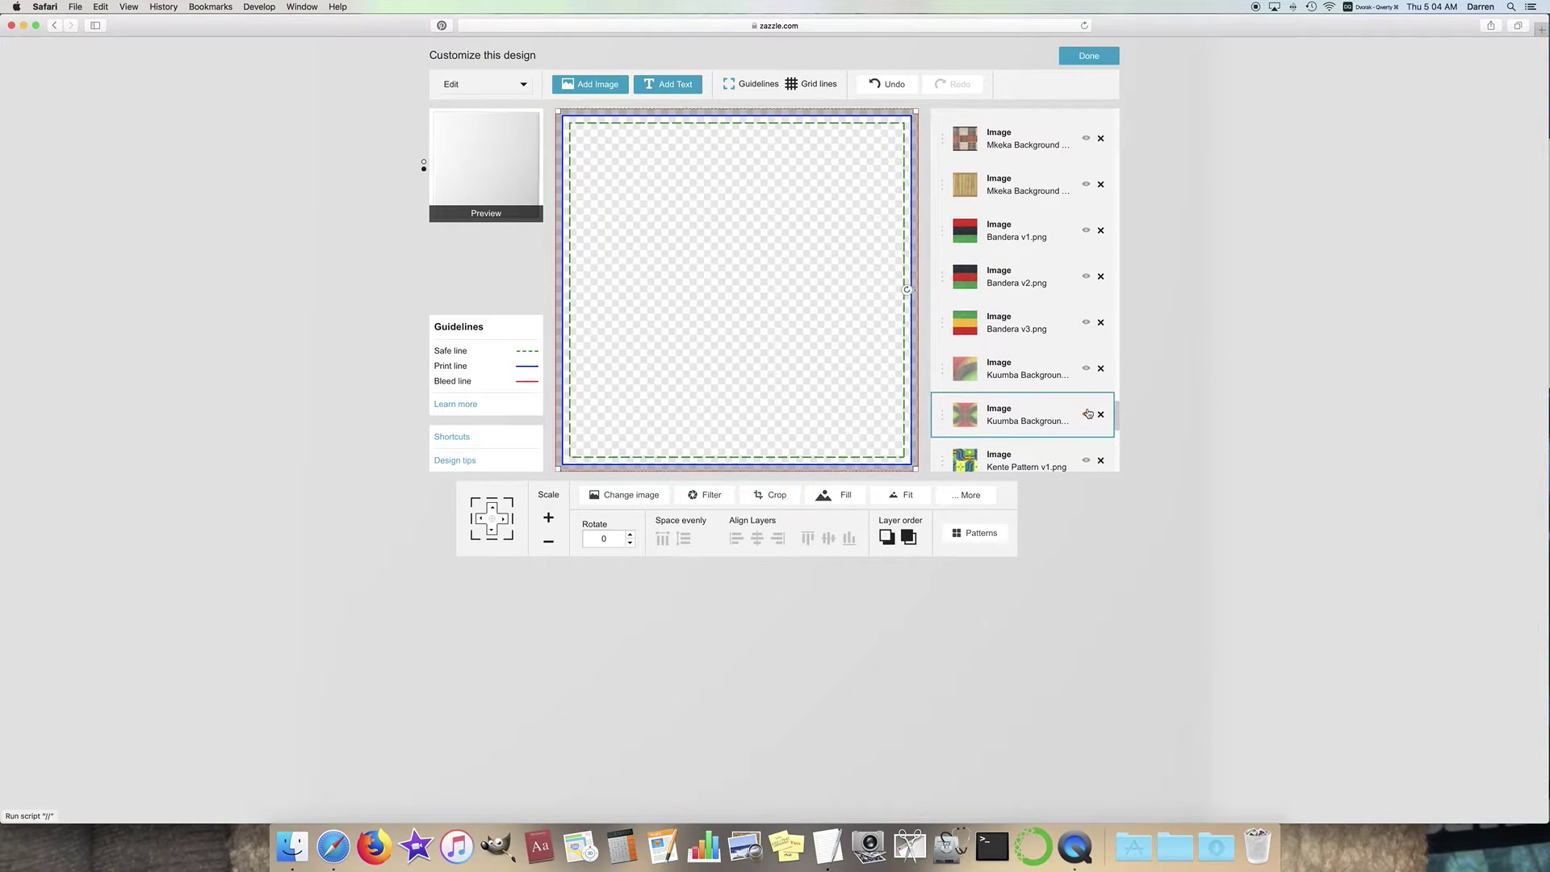
Step: Show the symmetrical Kuumba Background layer again and scale it down to about a quarter of the tile's width
click(1087, 413)
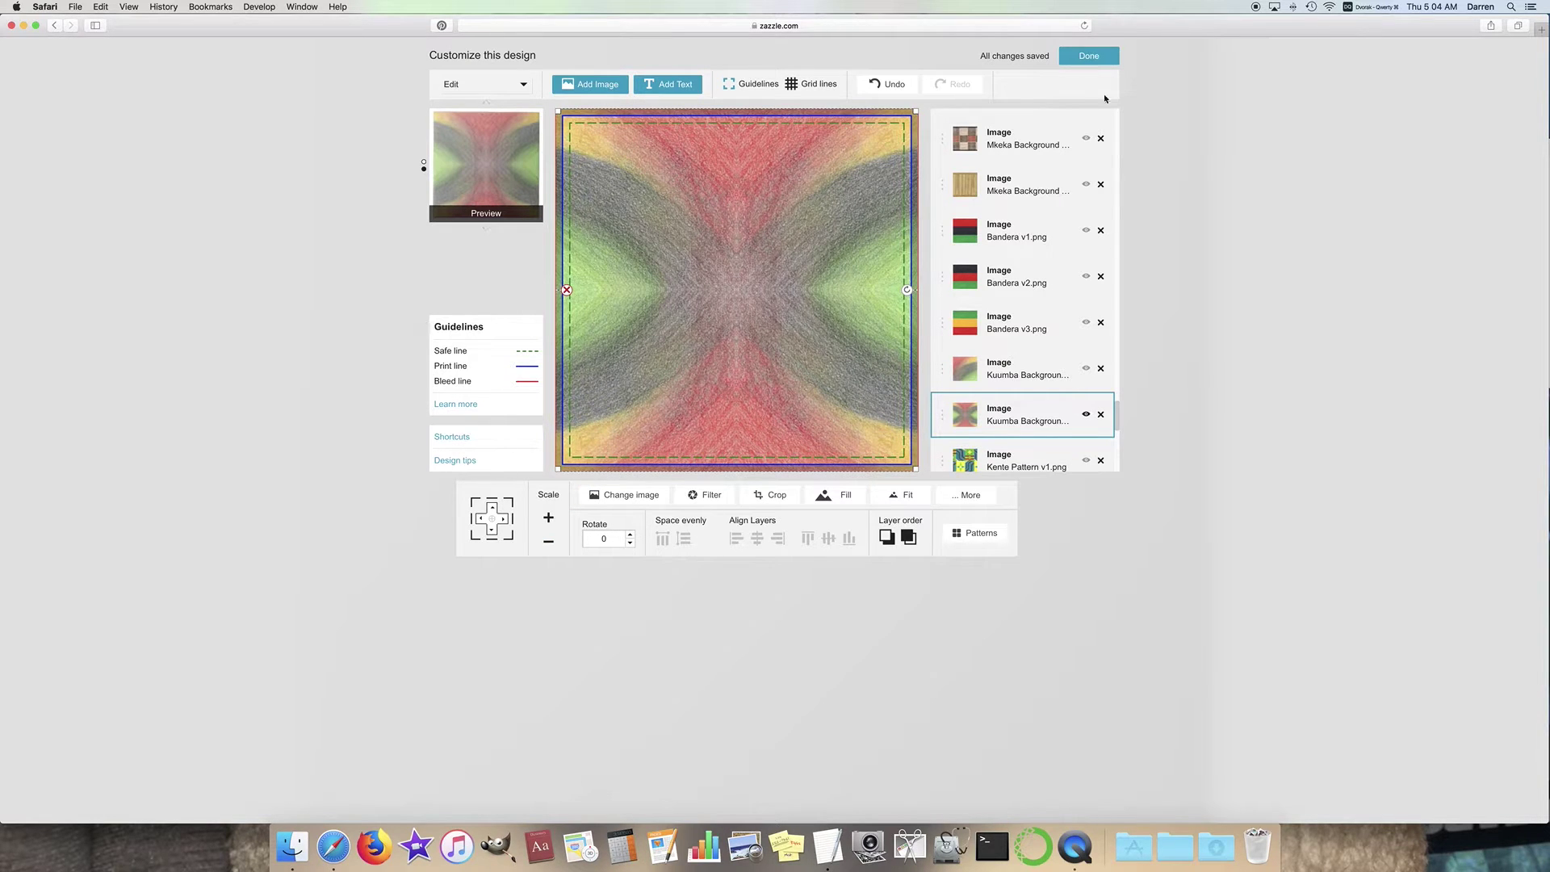
click(548, 541)
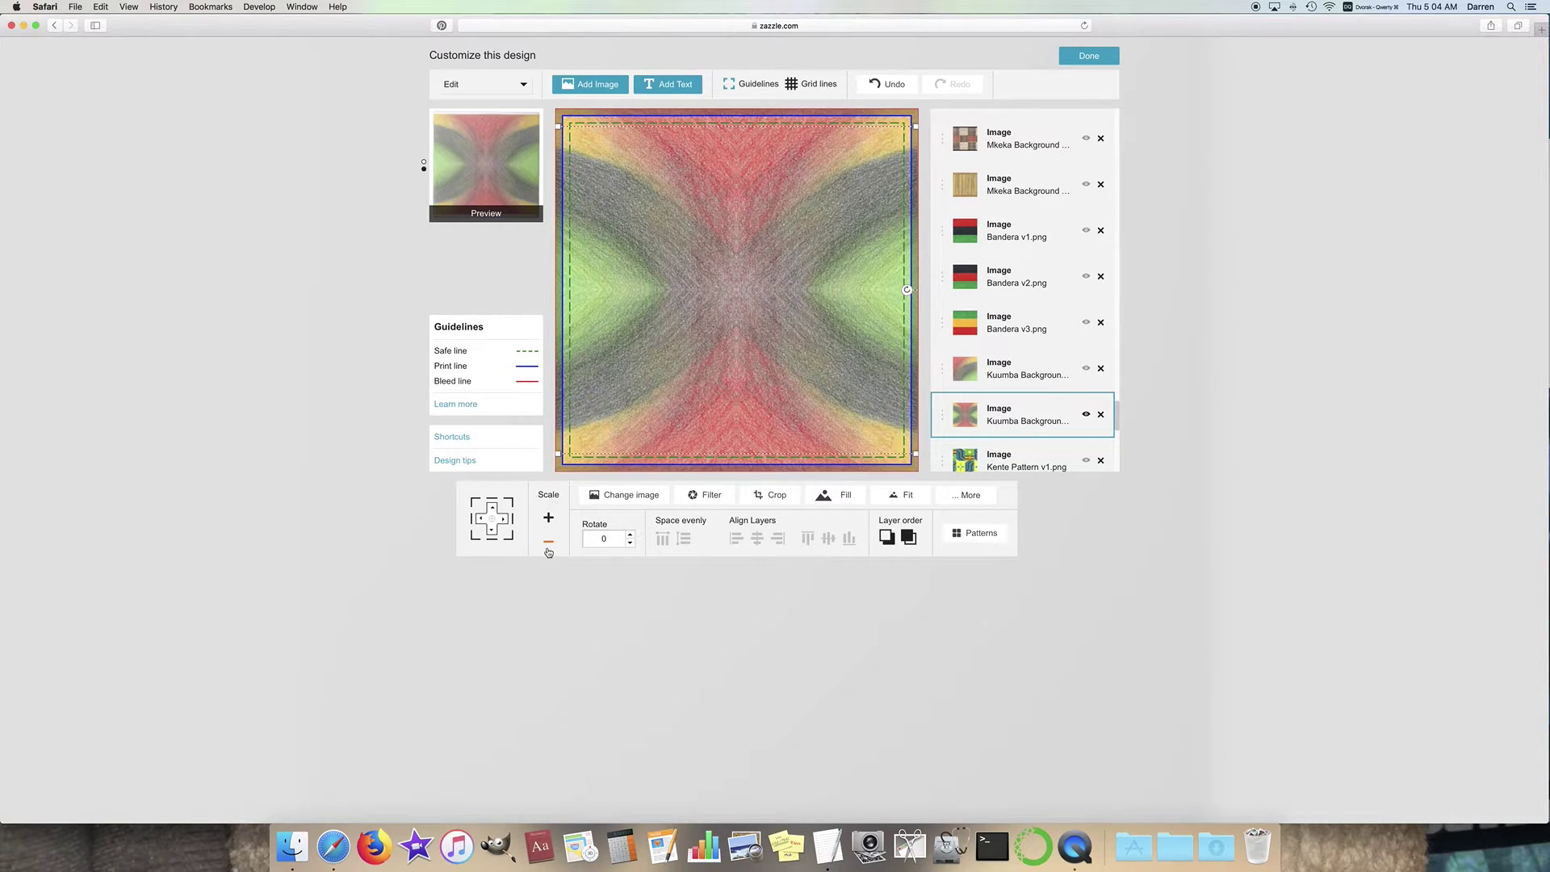
click(548, 541)
click(548, 546)
click(549, 546)
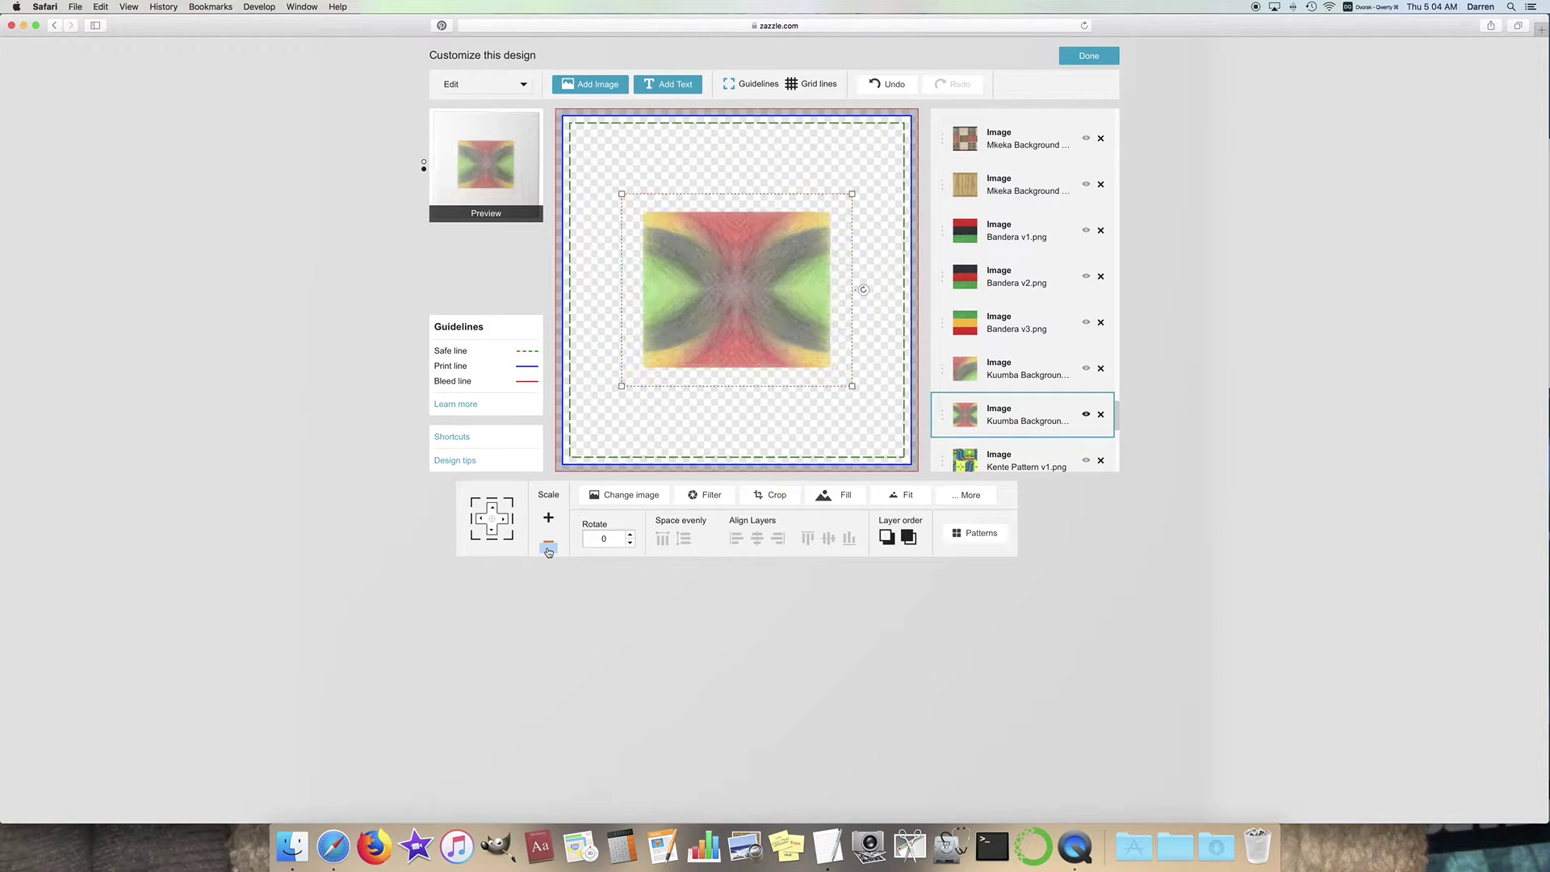
click(549, 546)
click(548, 551)
Step: Tile the small symmetrical Kuumba Background image across the design and scale the repeat down slightly
click(967, 495)
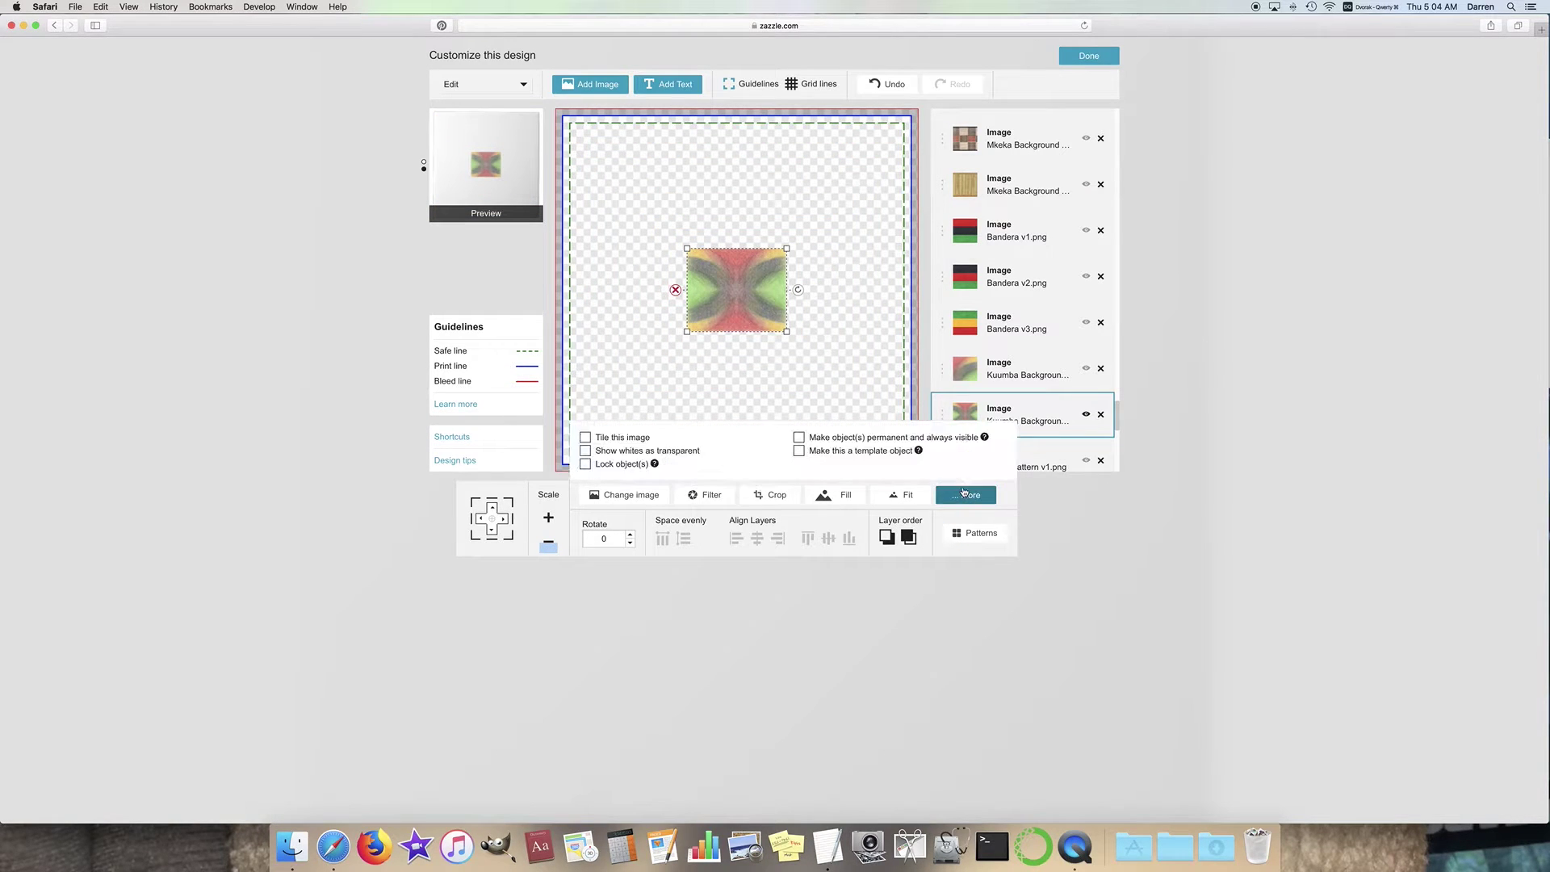
click(637, 440)
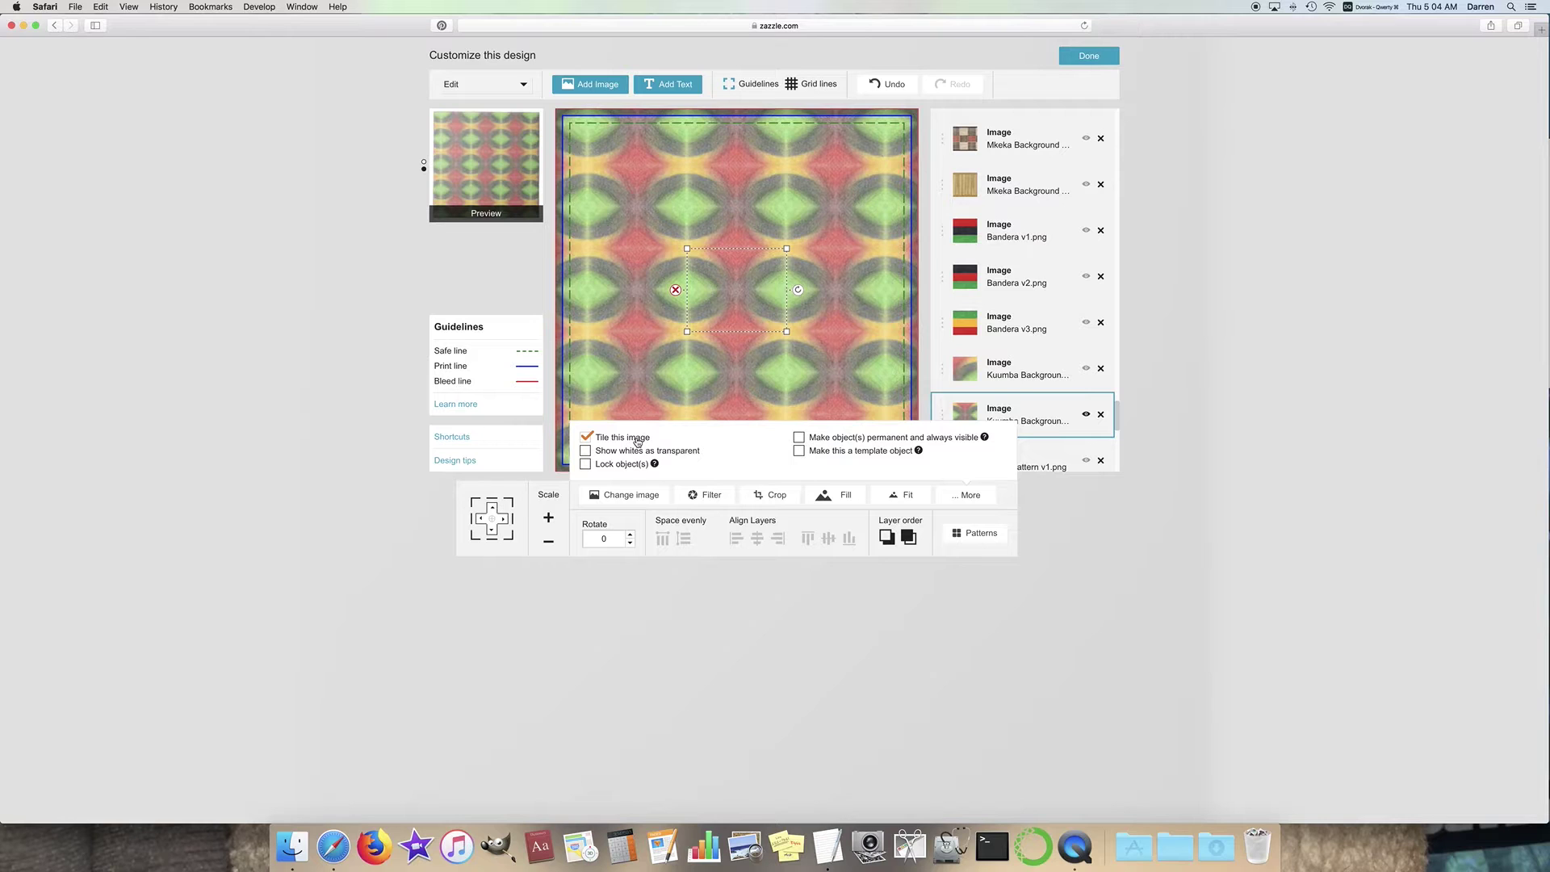
click(549, 544)
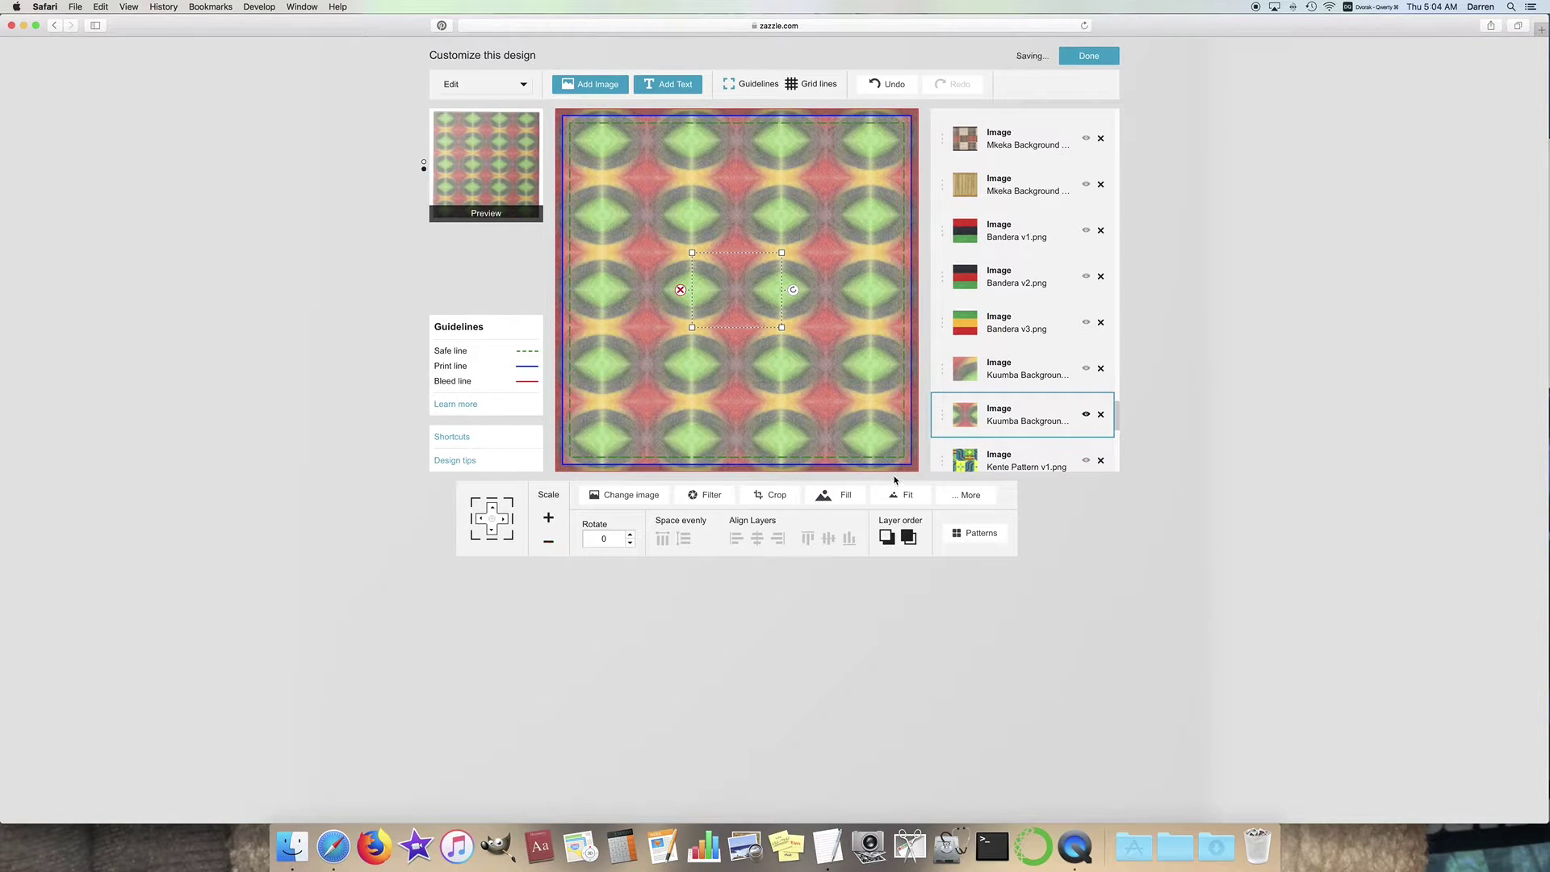
Step: Turn off tiling for the symmetrical Kuumba Background and make it fill the tile, trying the Fit option as well
click(967, 495)
click(640, 442)
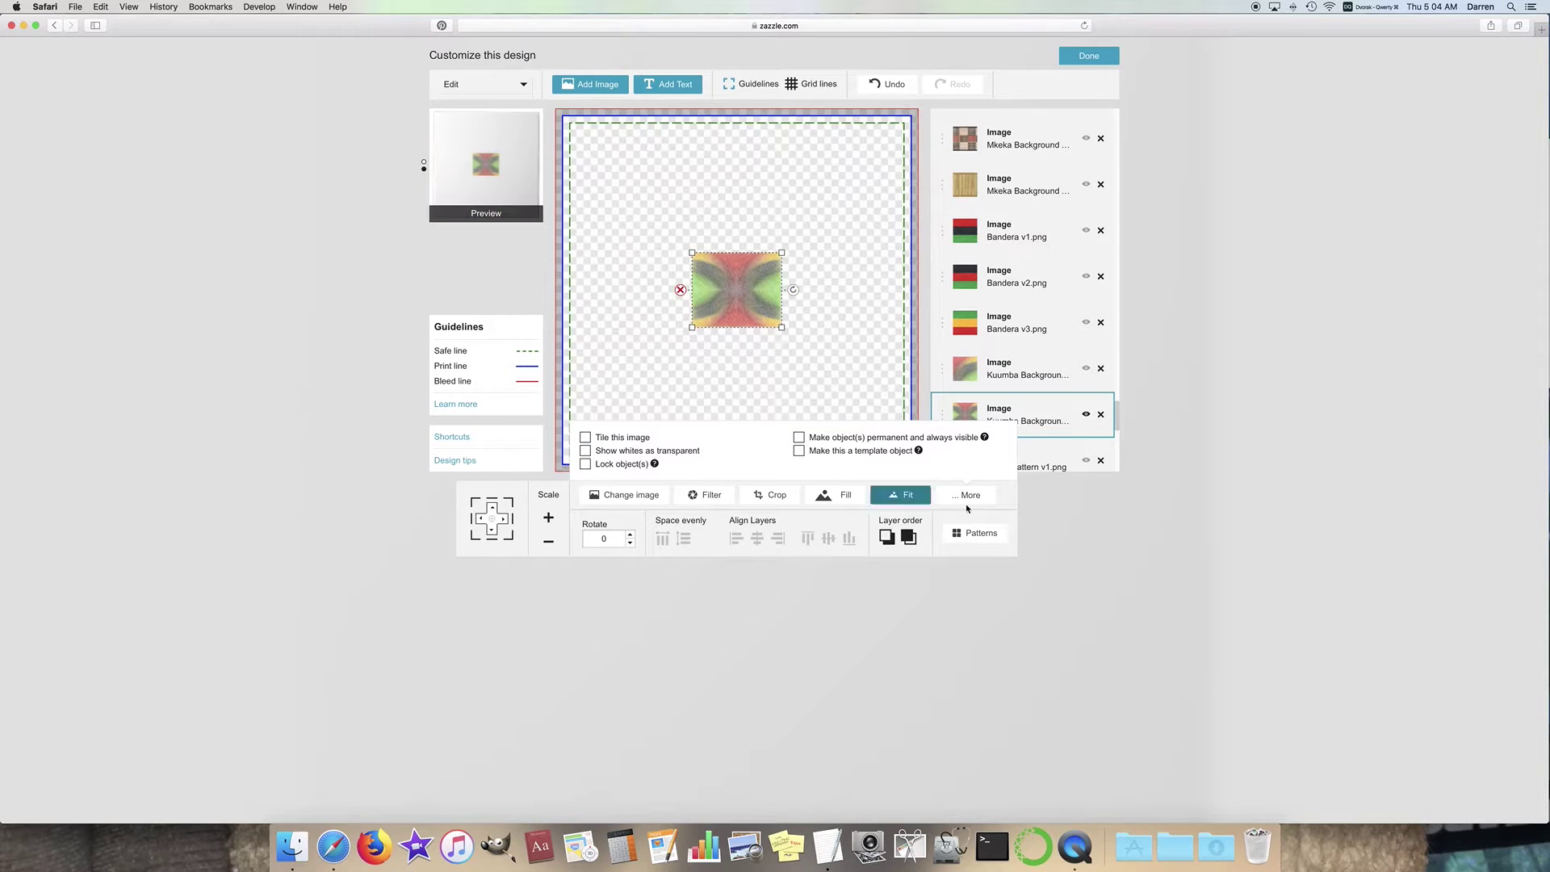
click(846, 501)
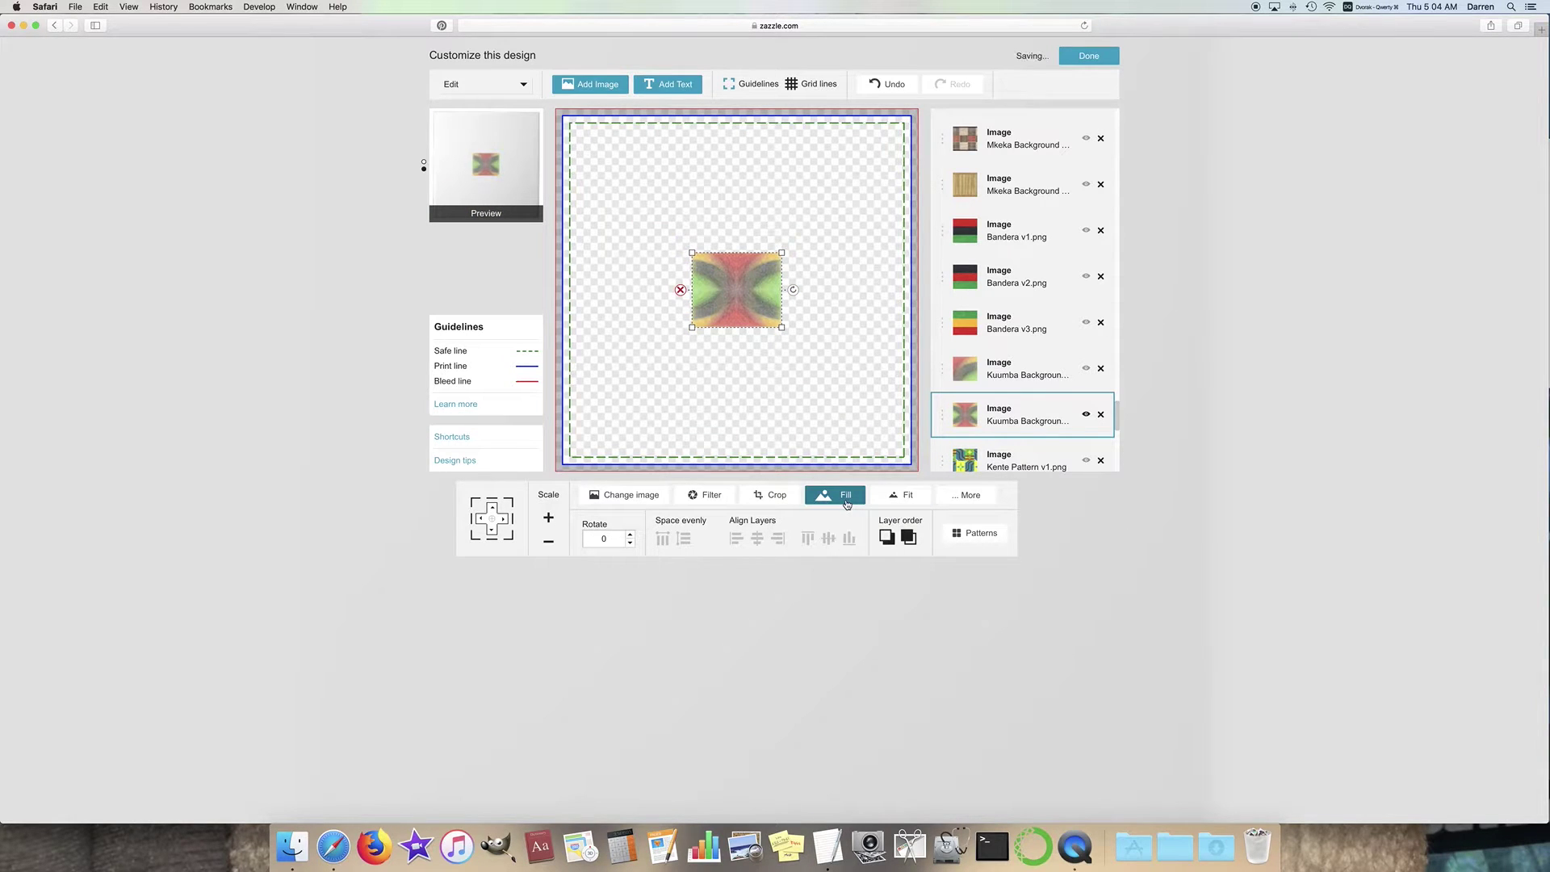
click(888, 499)
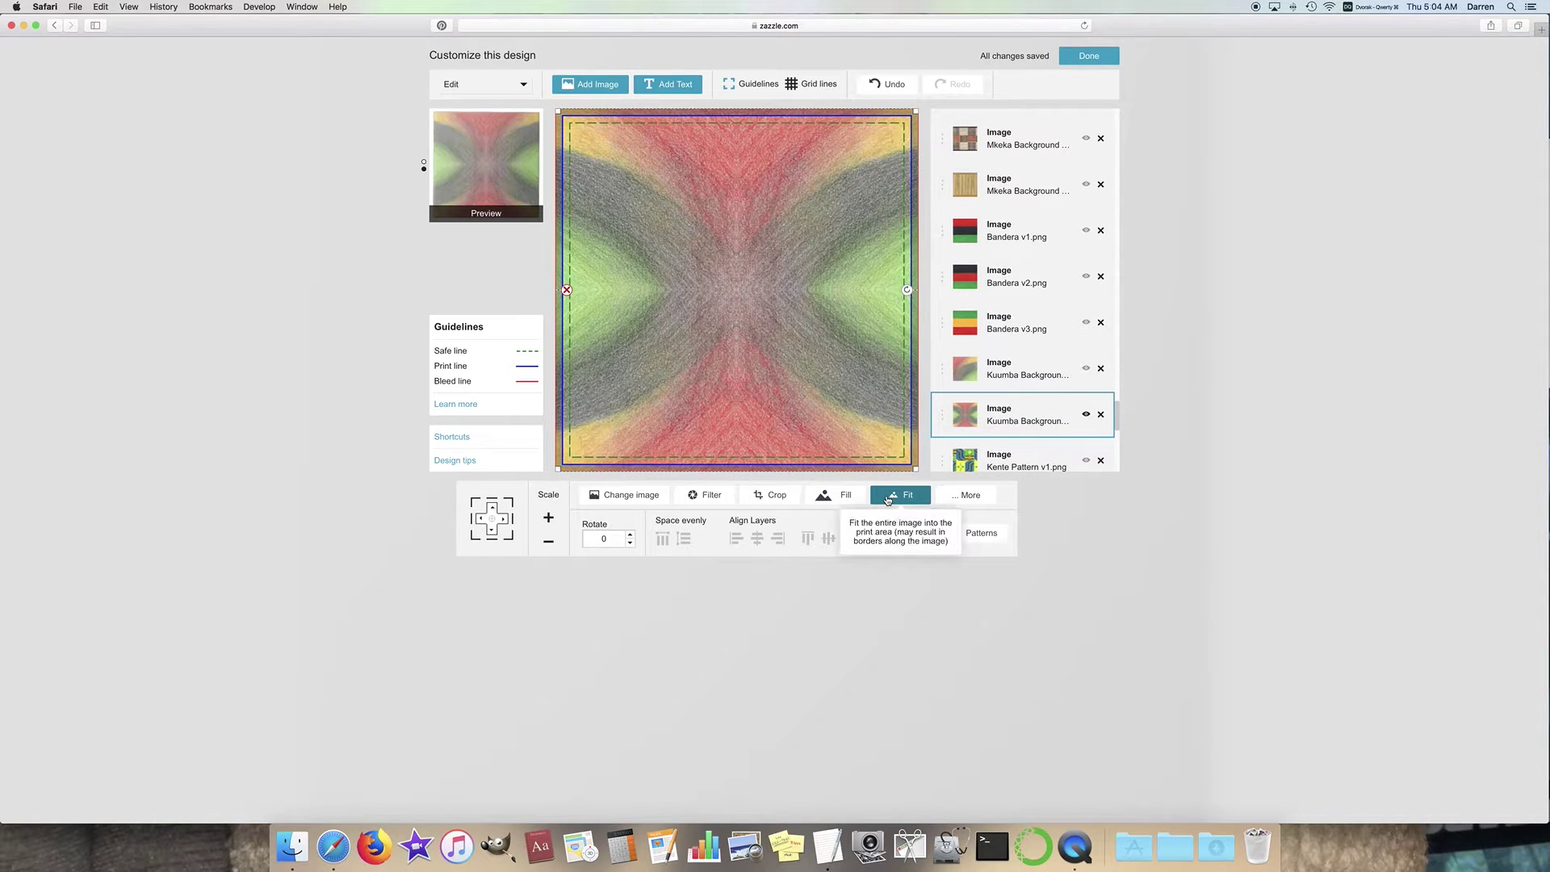
Step: Turn on the grid lines and move the symmetrical Kuumba Background right until its left edge sits at the tile's centre
click(796, 86)
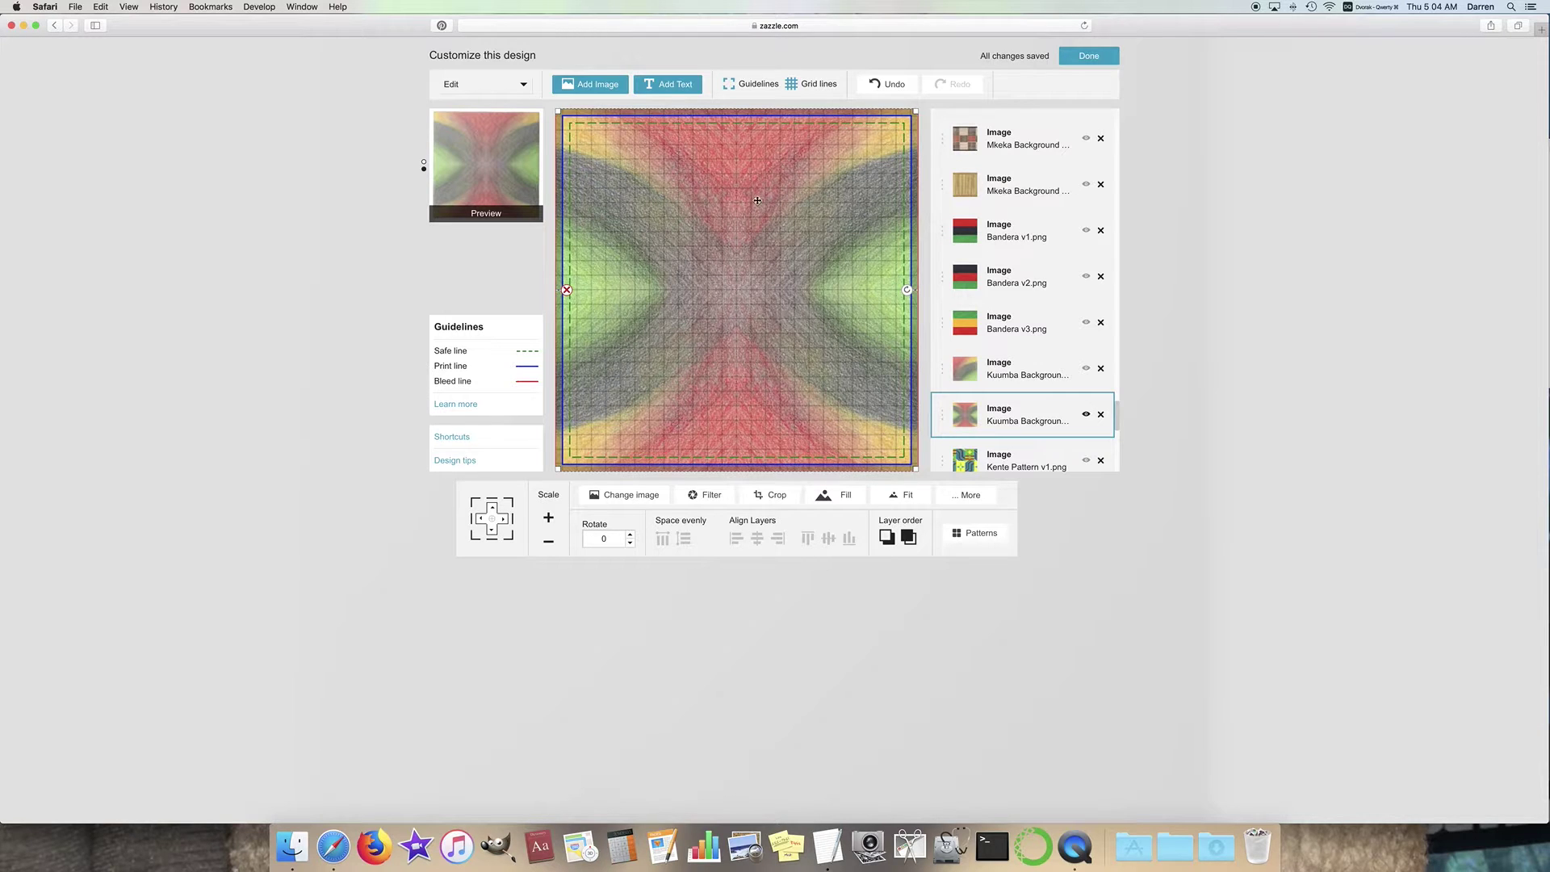
triple_click(504, 523)
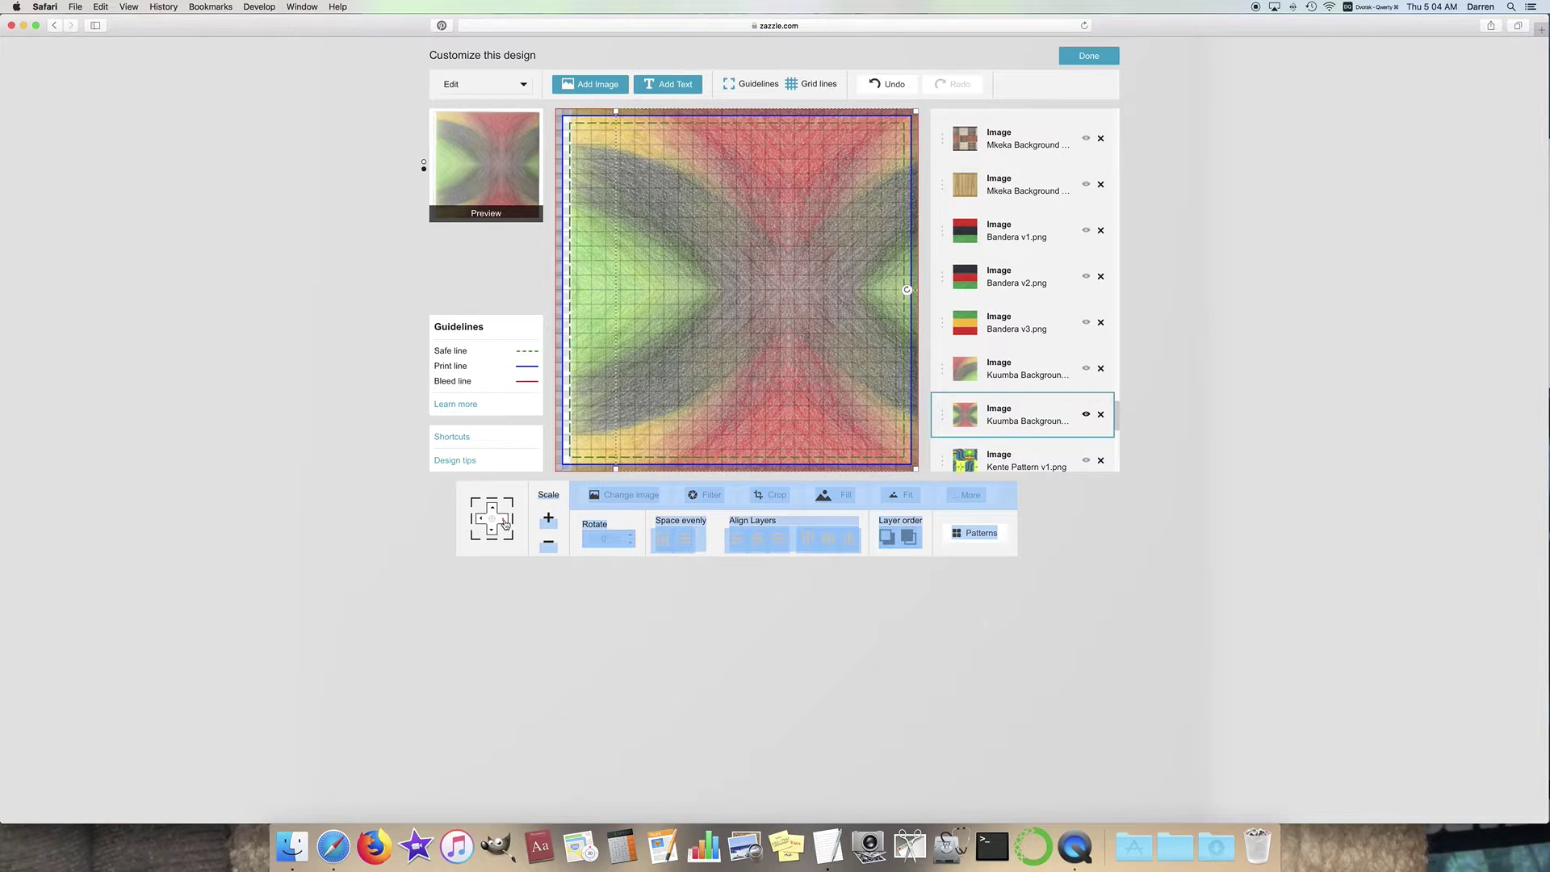
double_click(504, 523)
click(505, 523)
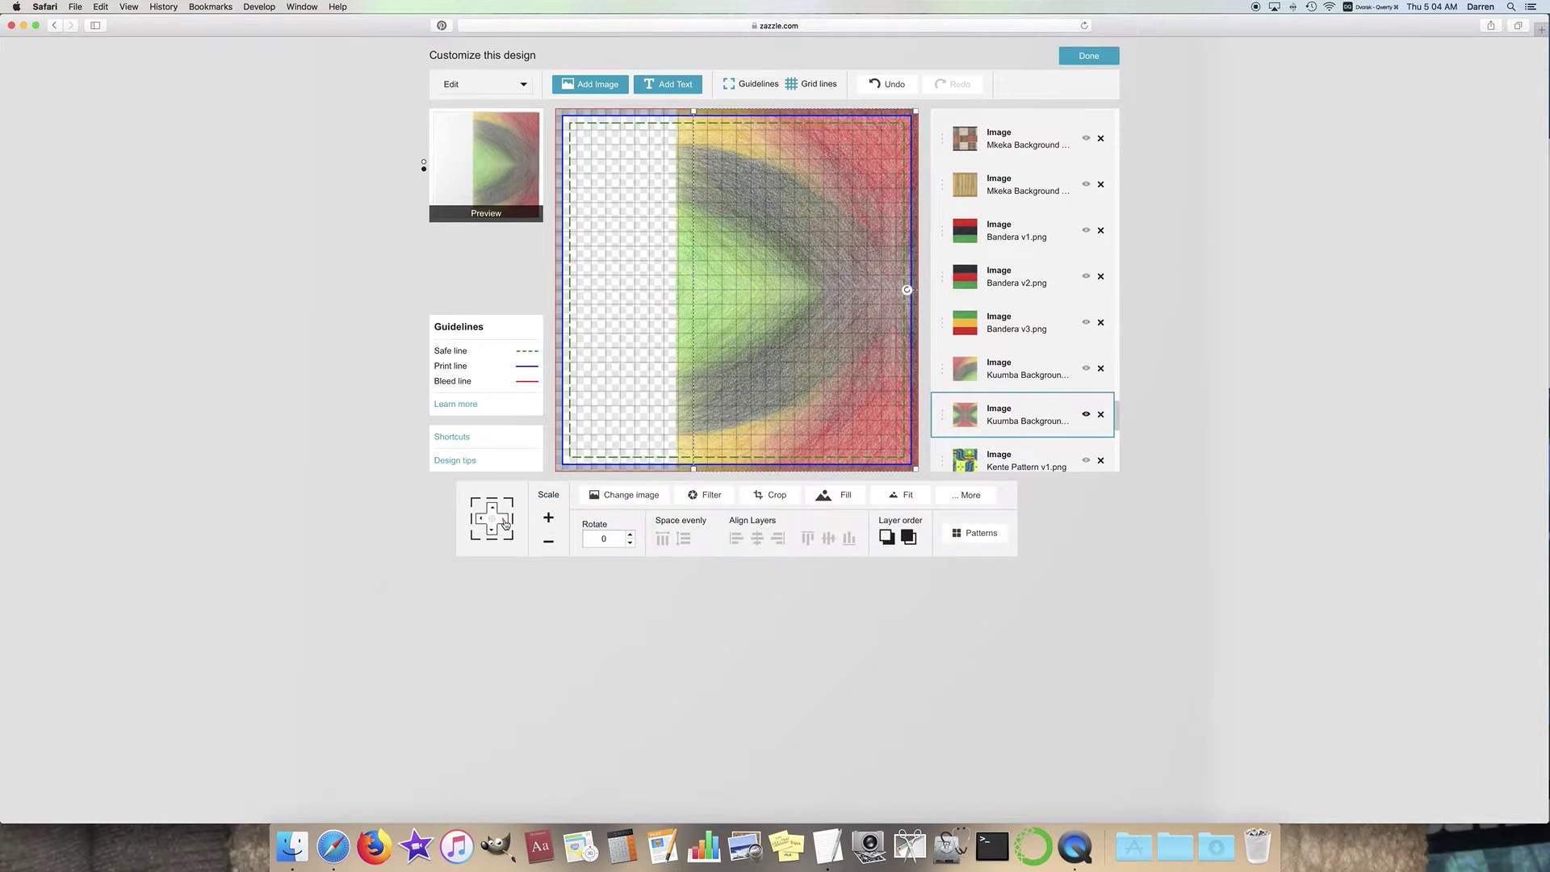
click(504, 523)
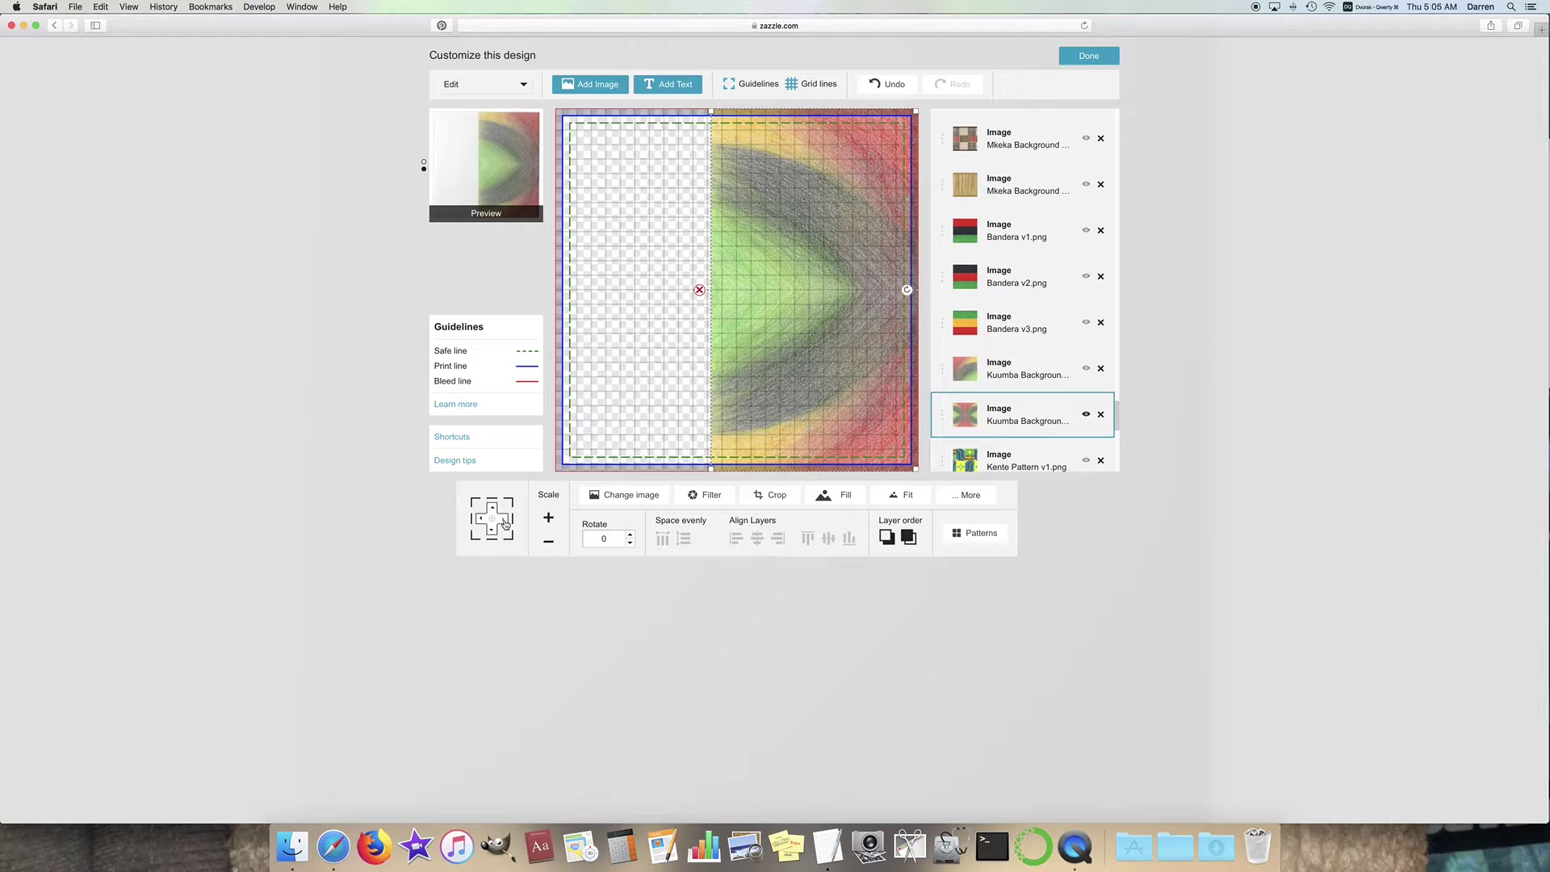
click(505, 523)
click(504, 523)
click(504, 523)
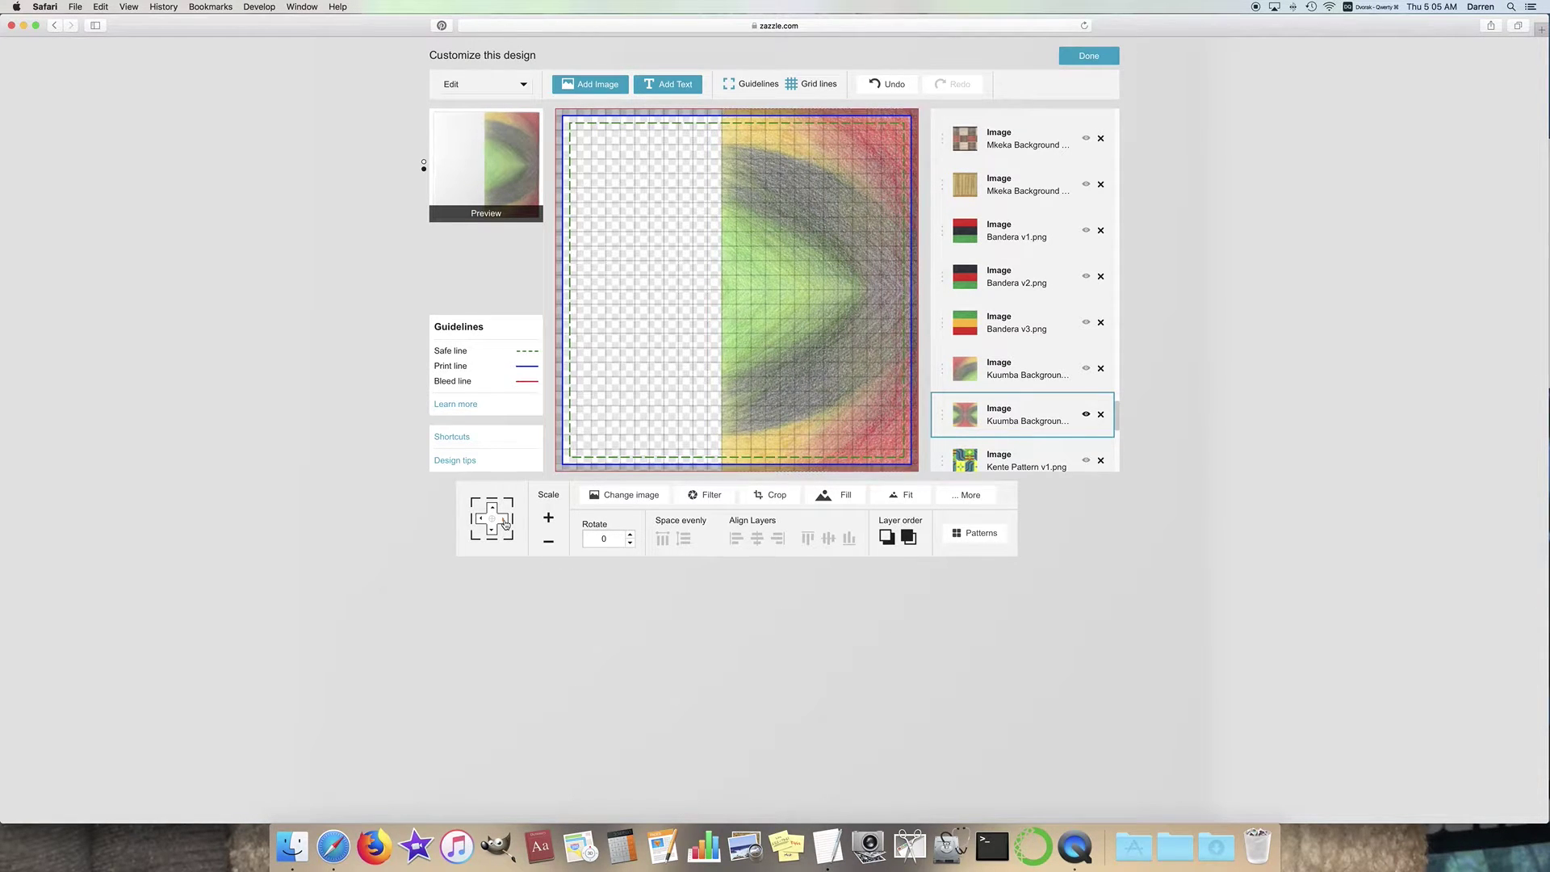
click(505, 523)
click(504, 524)
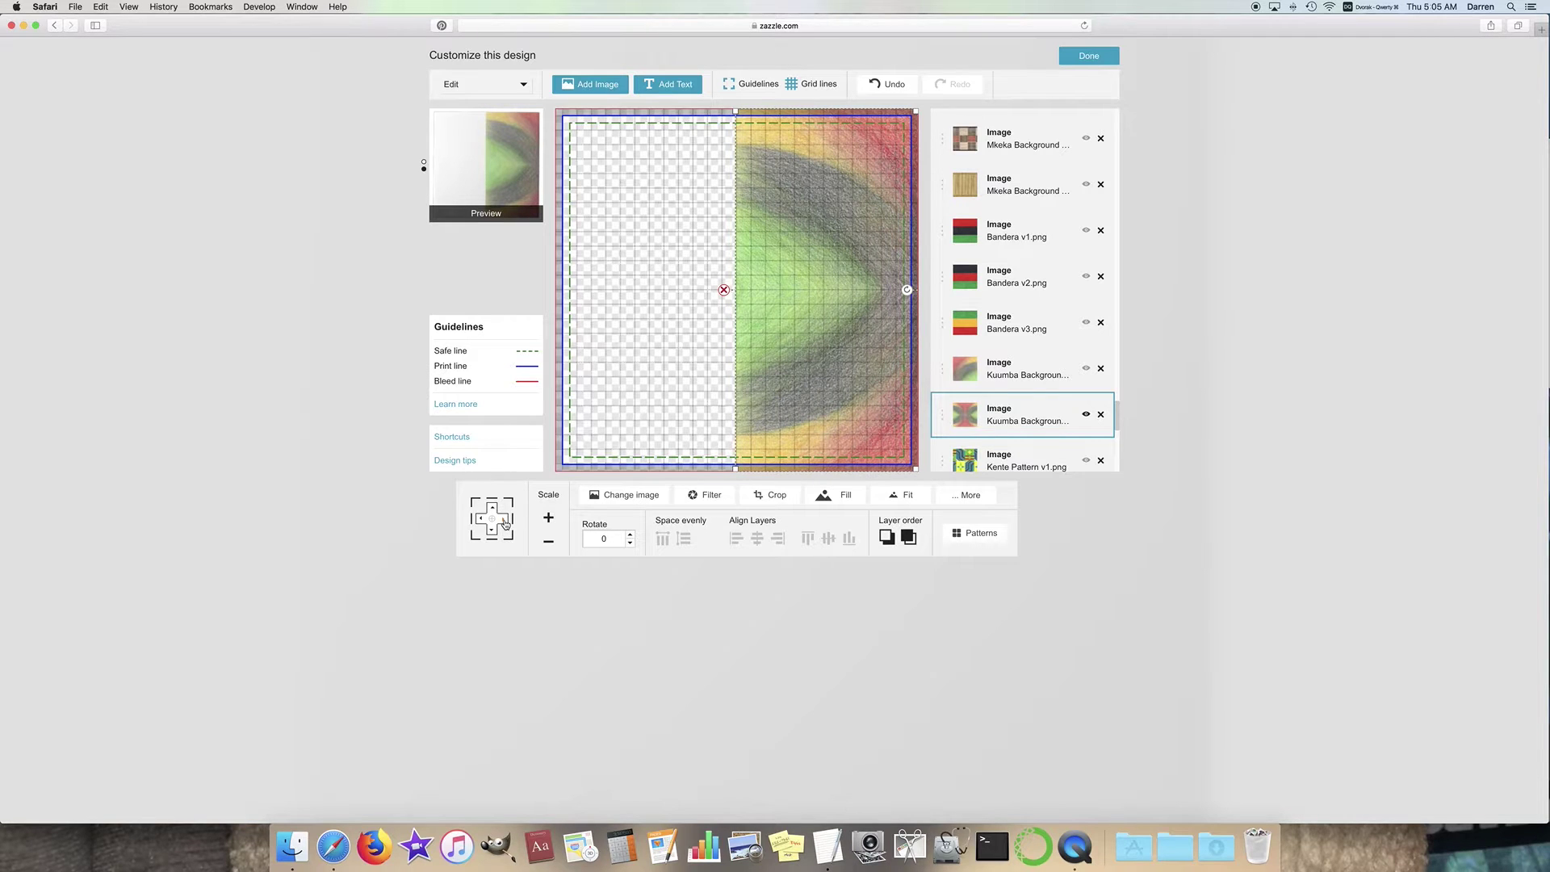
Step: Tile the offset symmetrical Kuumba Background across the design and view the result in the enlarged preview
click(970, 495)
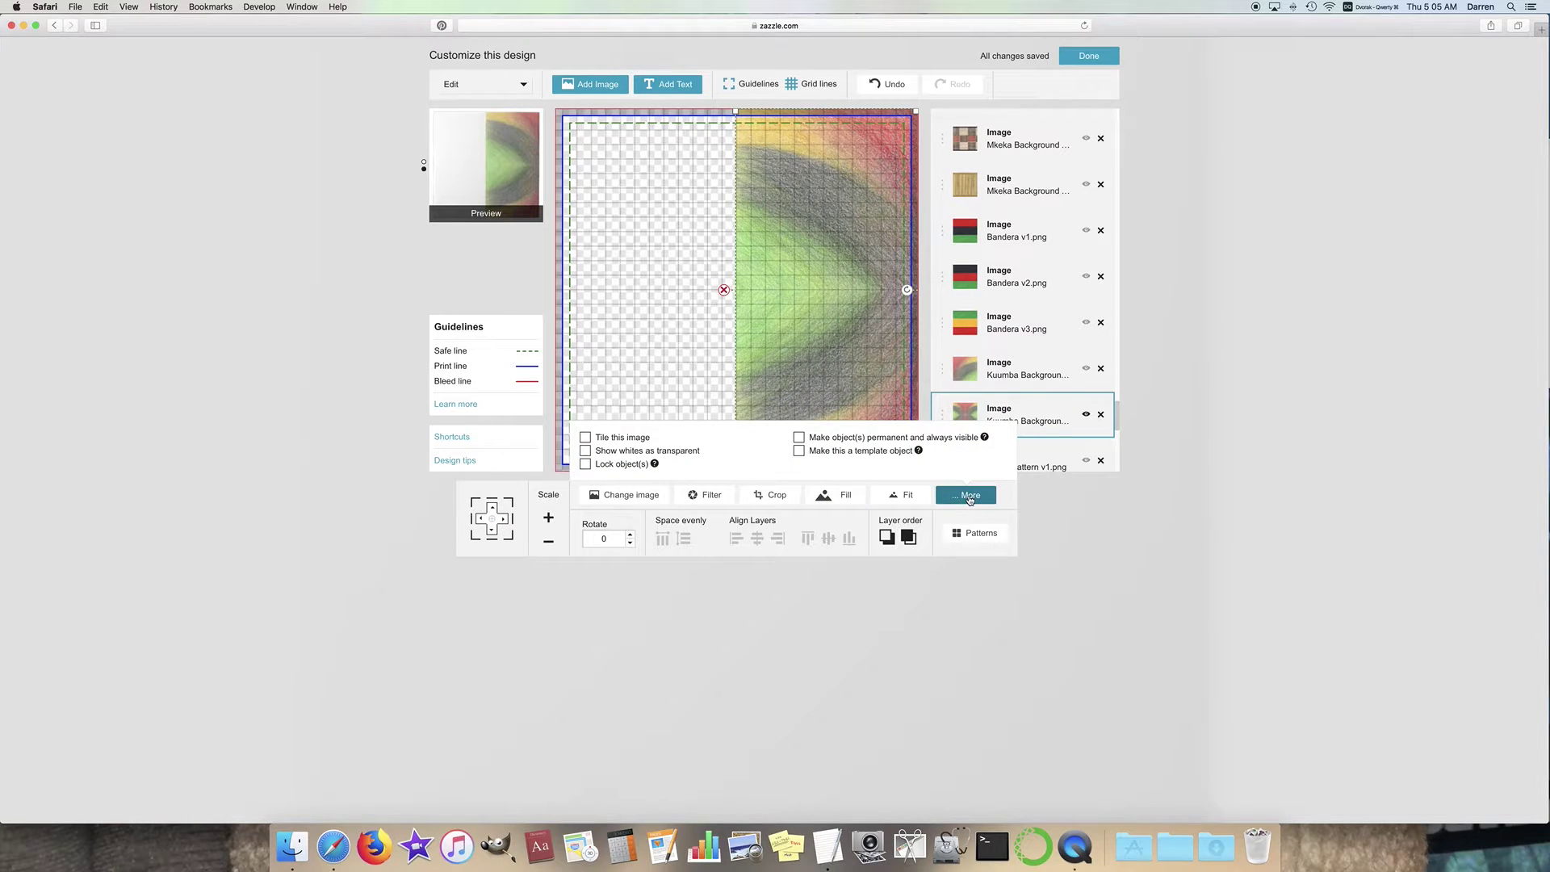
click(585, 437)
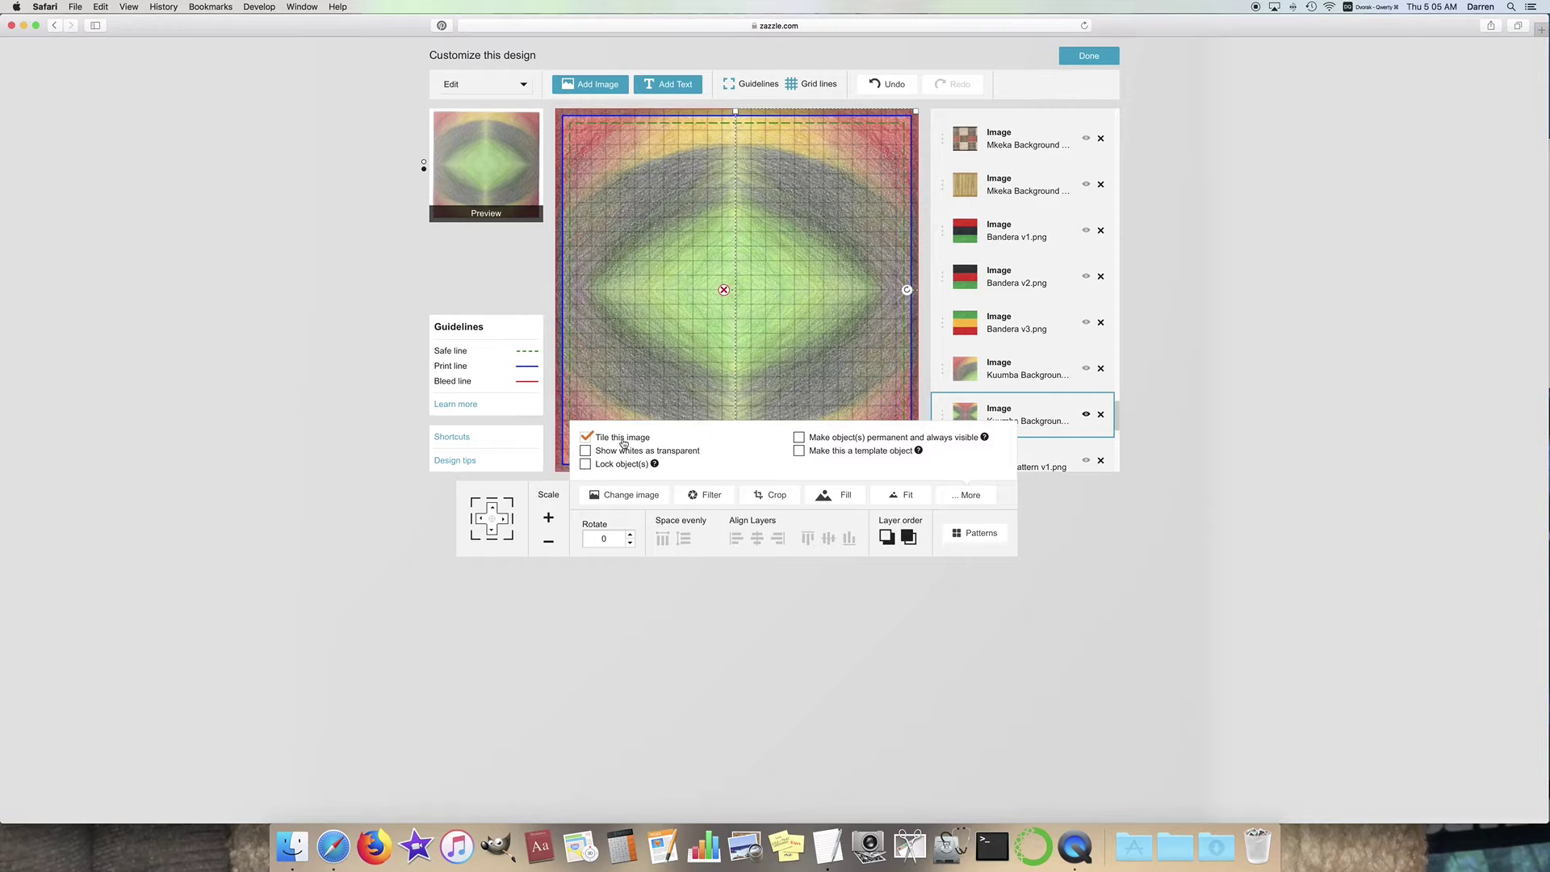
click(745, 588)
click(486, 169)
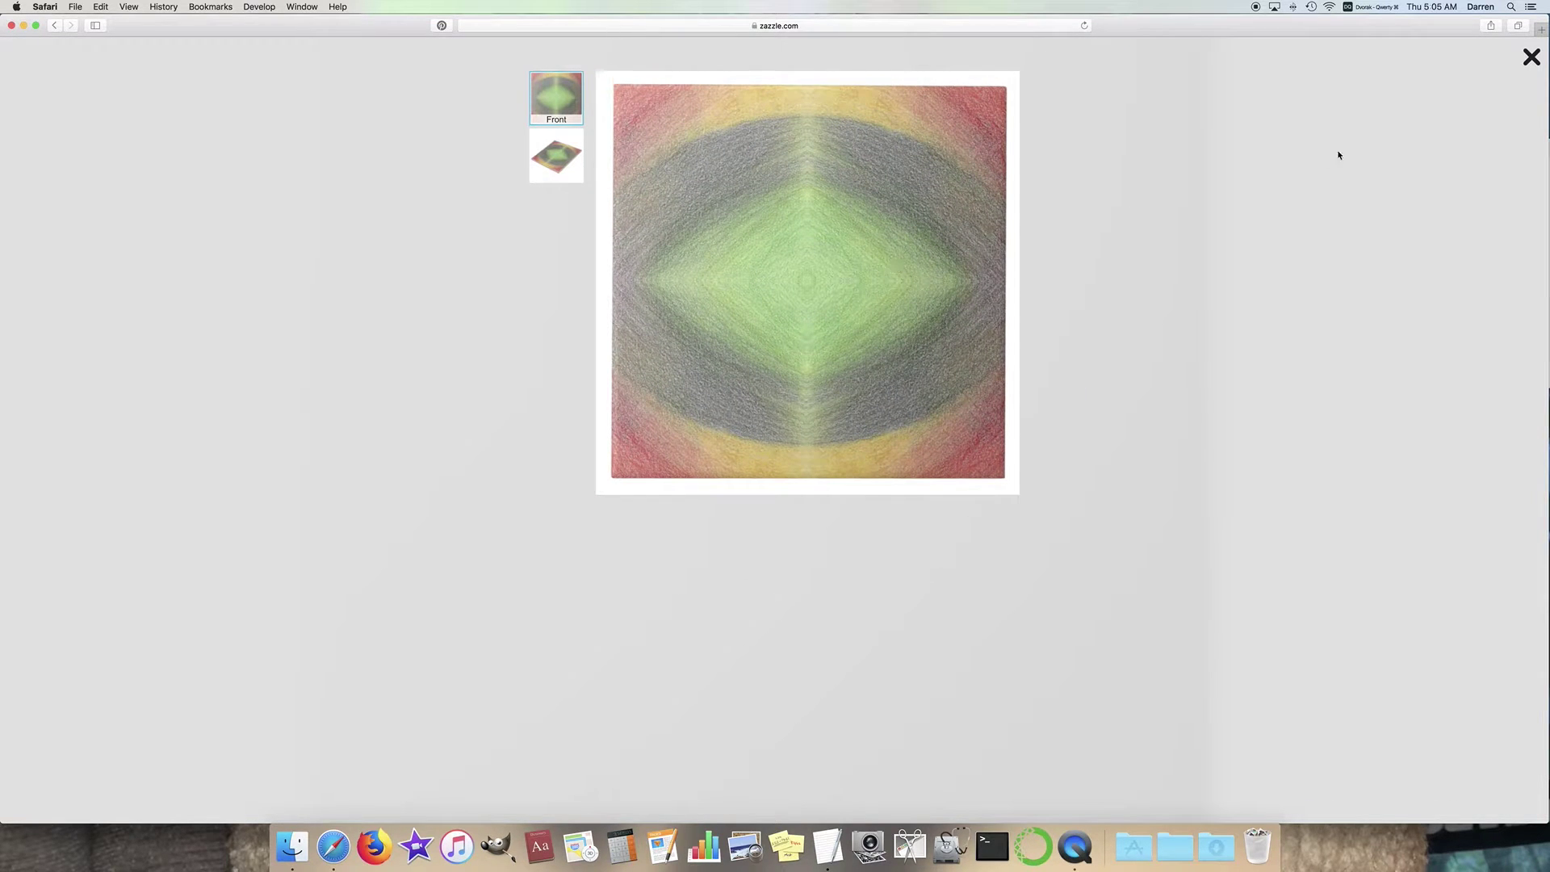
click(1533, 59)
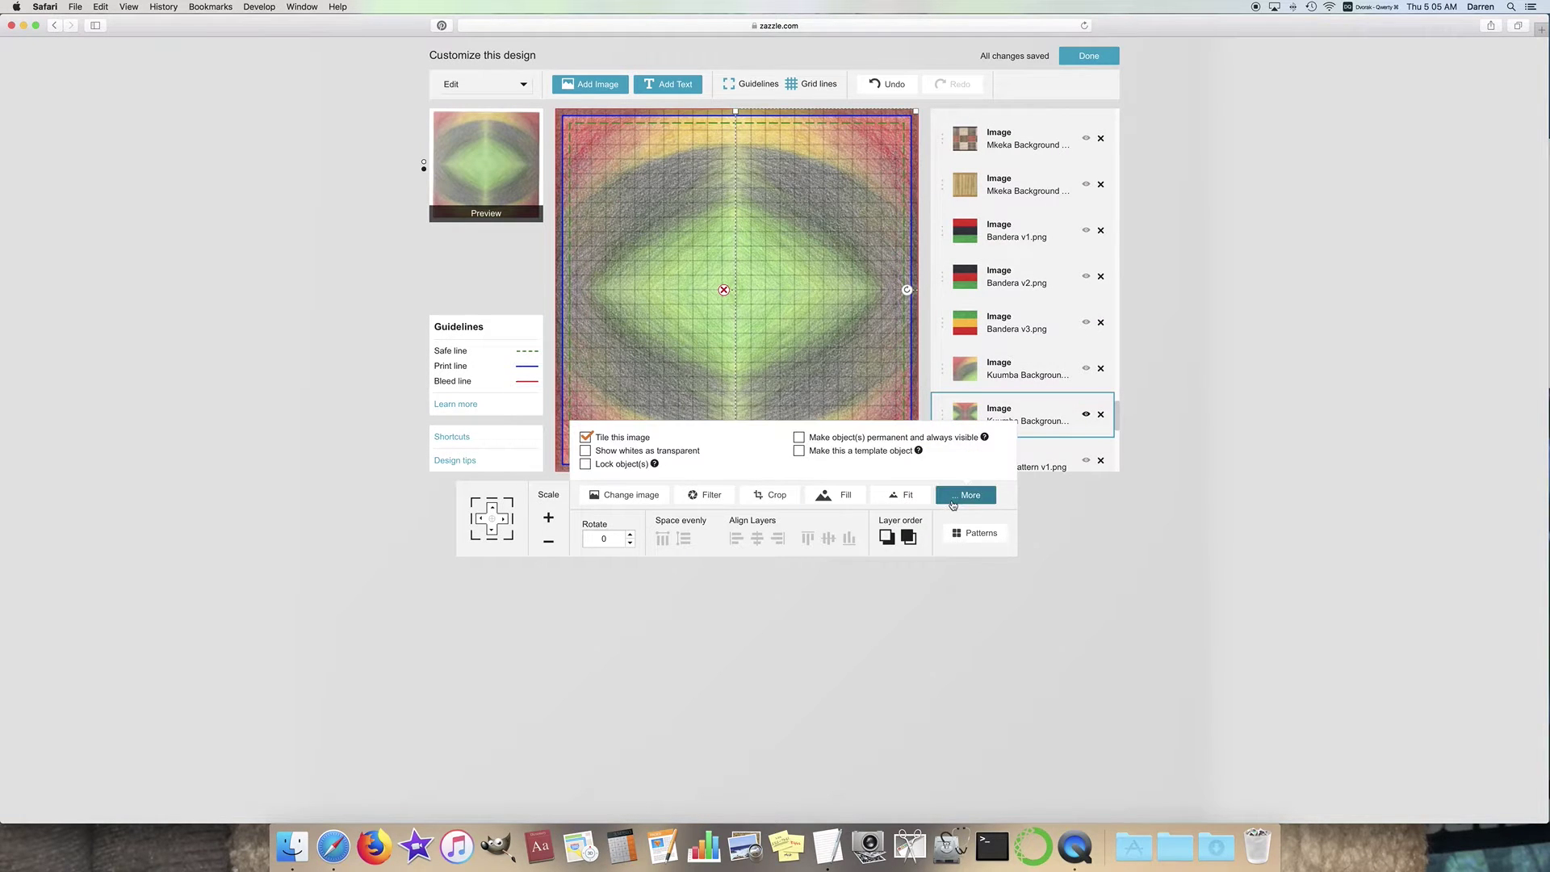
Step: Scale the tiled Kuumba Background down slightly, move it left until its left edge sits at the tile's centre, and preview it enlarged
click(548, 542)
click(548, 545)
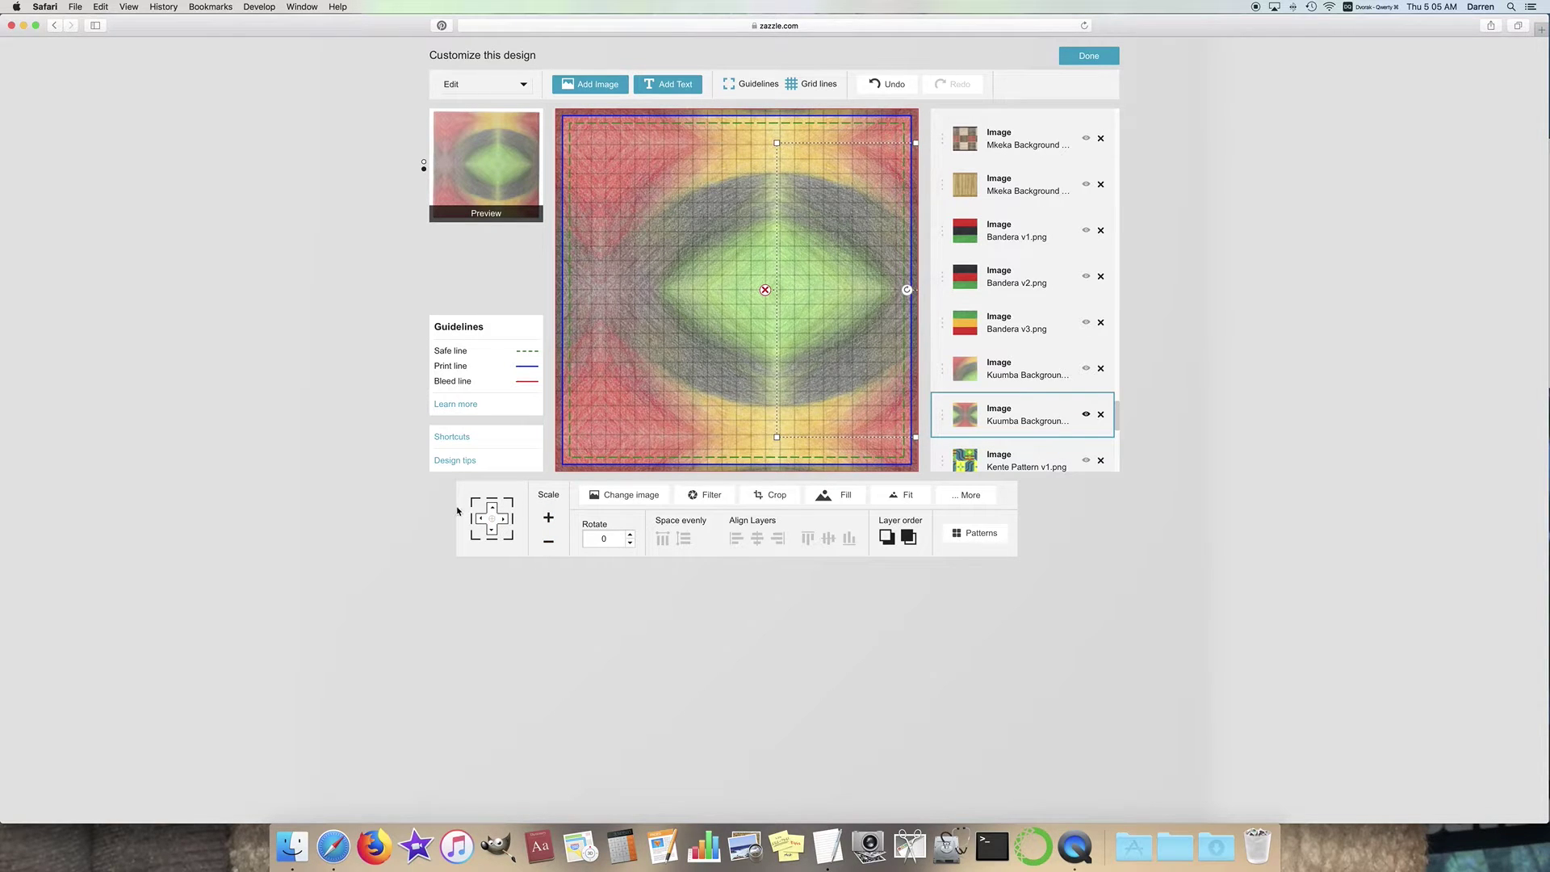
click(482, 520)
click(482, 521)
click(482, 520)
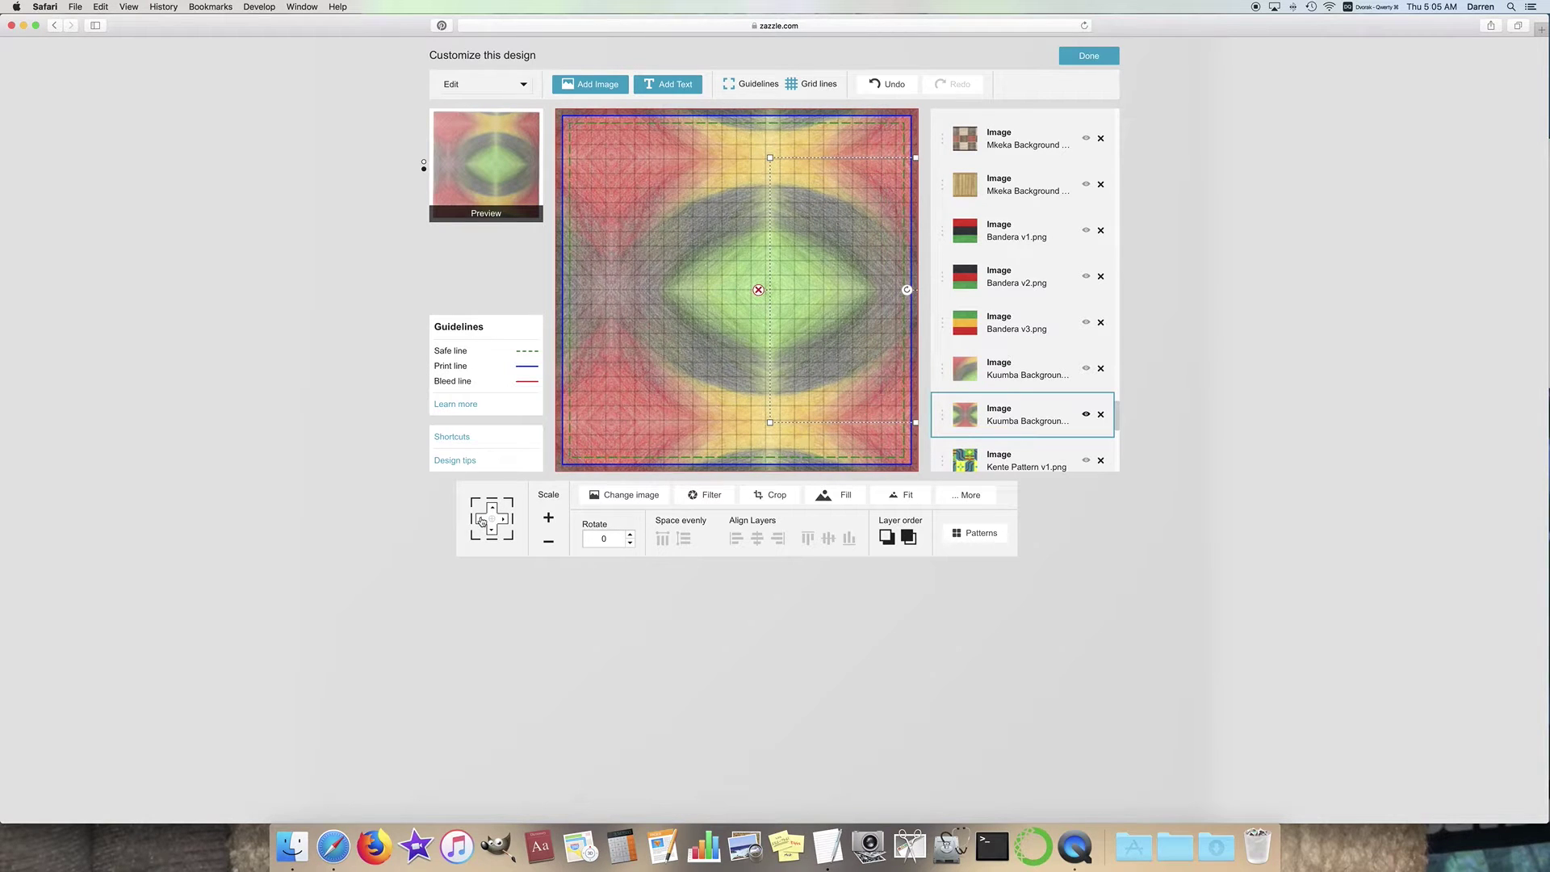
click(482, 521)
click(482, 521)
click(482, 521)
click(505, 521)
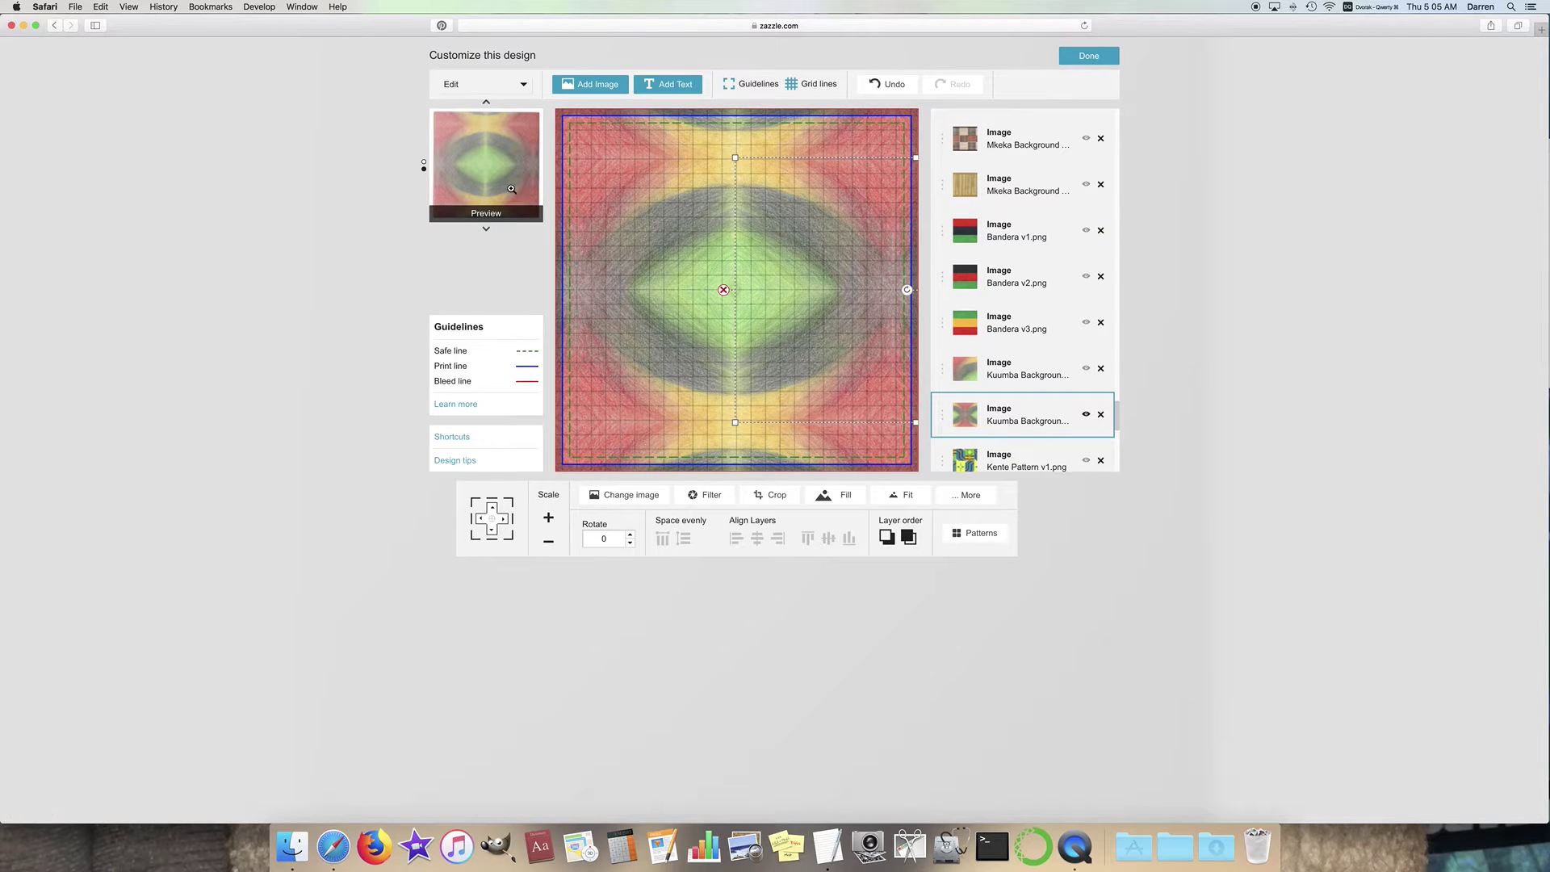
click(511, 189)
click(1532, 56)
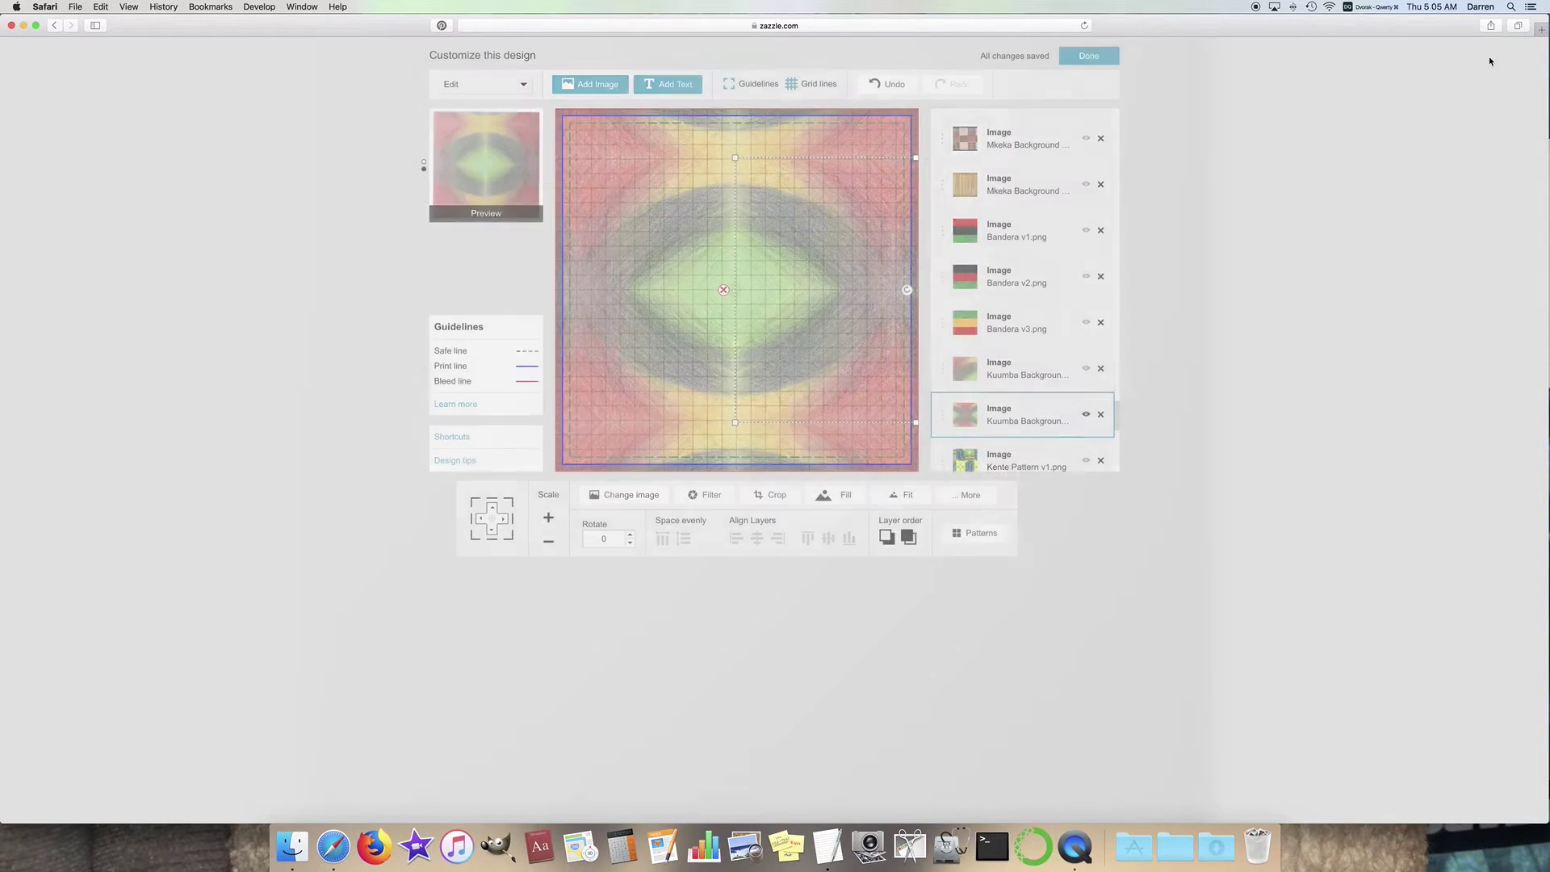
Step: Turn off tiling, make the symmetrical Kuumba Background fill the tile, and move it up until its lower edge sits at the tile's centre
click(970, 495)
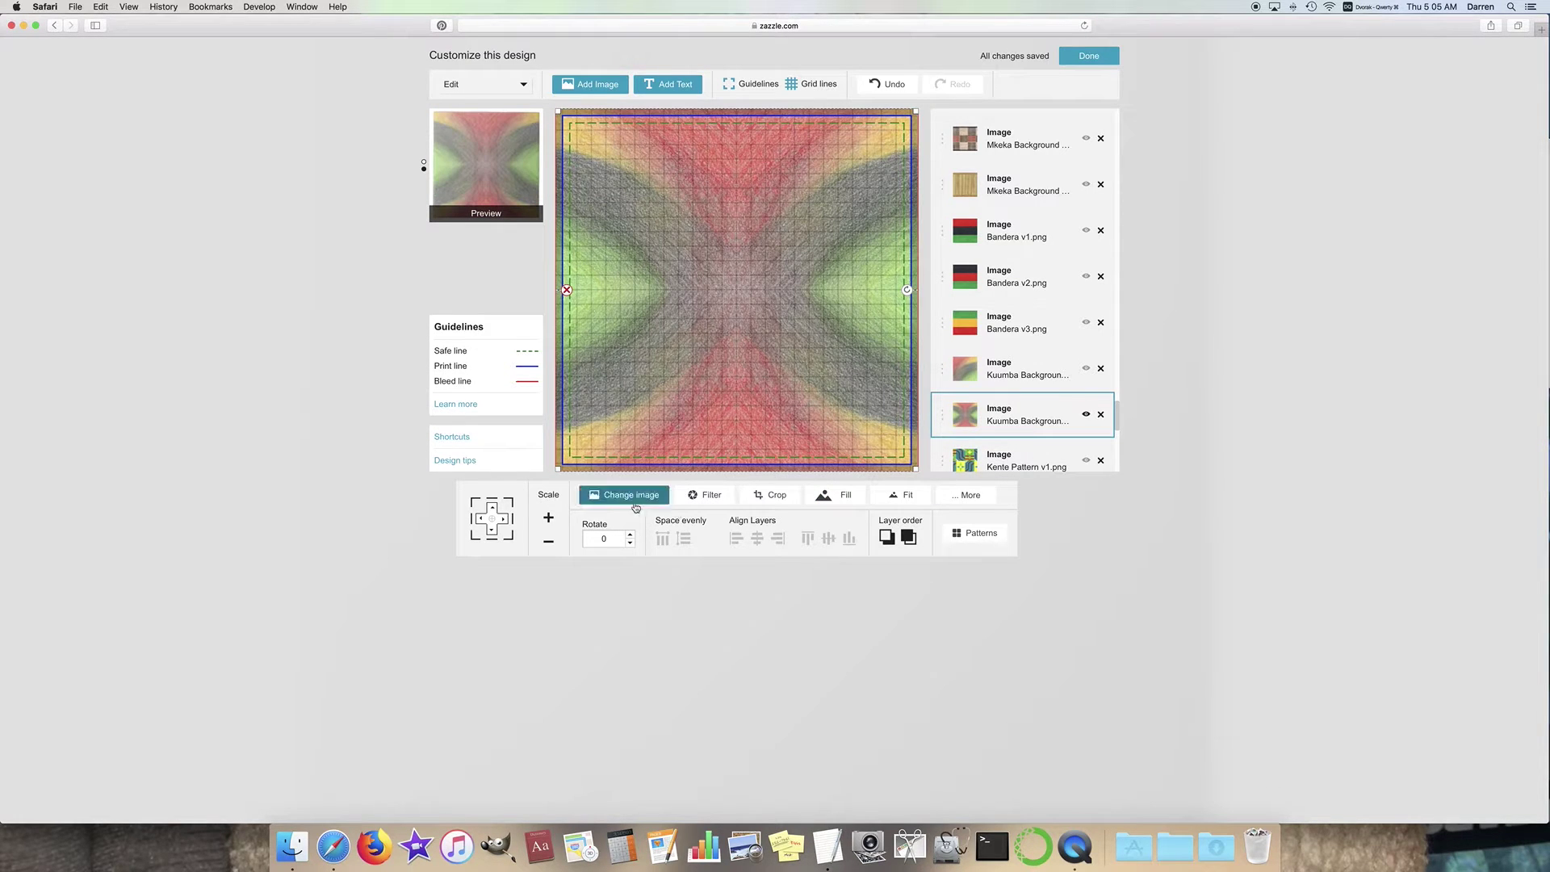
triple_click(493, 507)
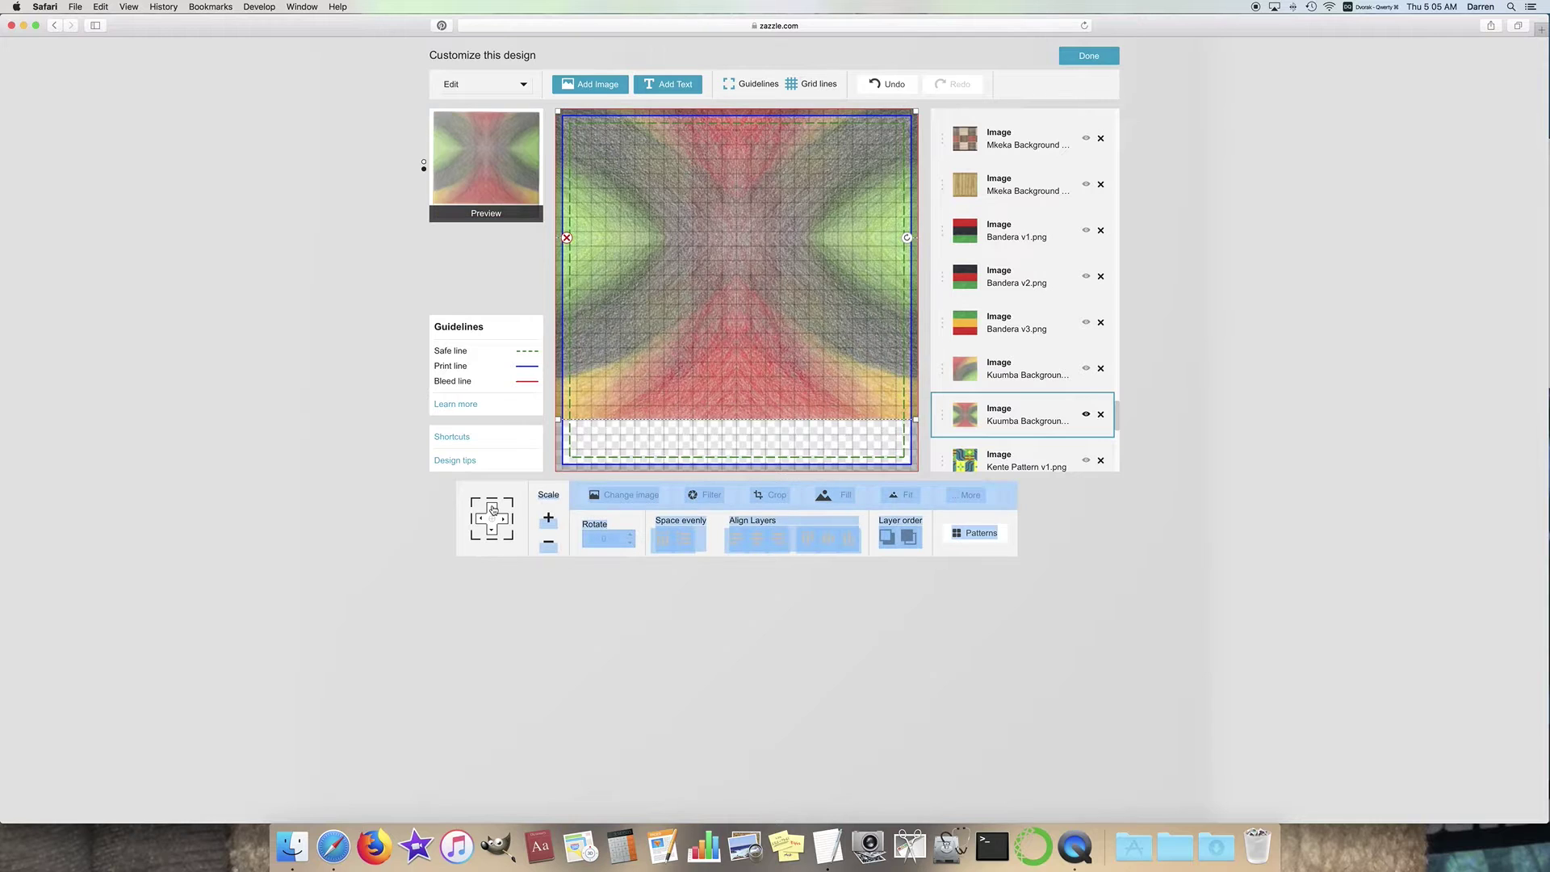
click(493, 507)
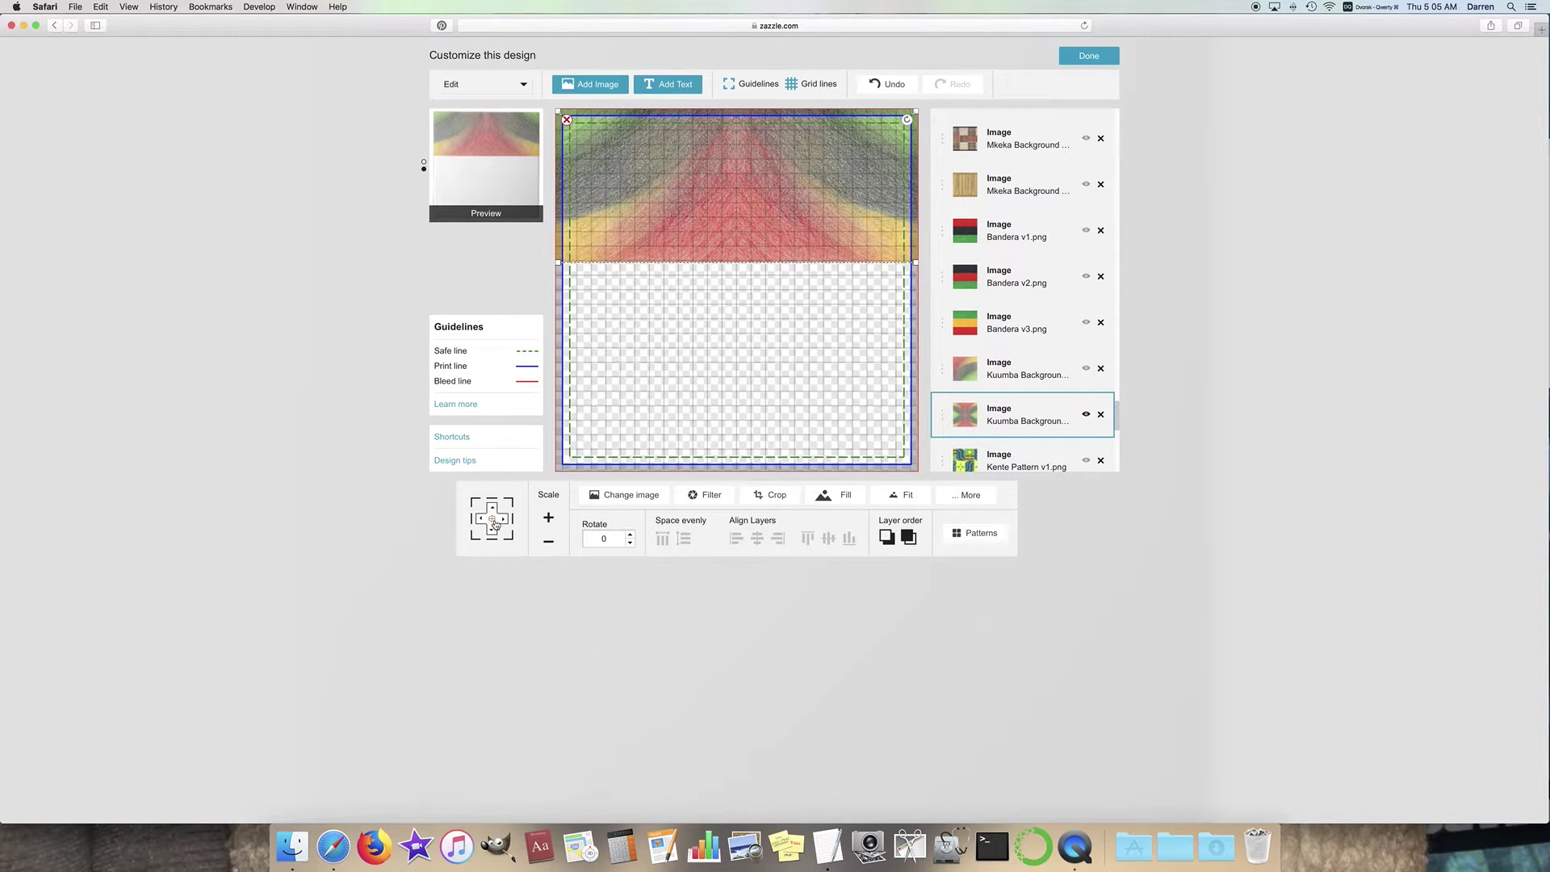
click(491, 532)
click(491, 533)
click(491, 533)
click(491, 533)
Step: Tile the upward-shifted Kuumba Background across the design and inspect it in the enlarged preview
click(958, 531)
click(586, 437)
click(526, 193)
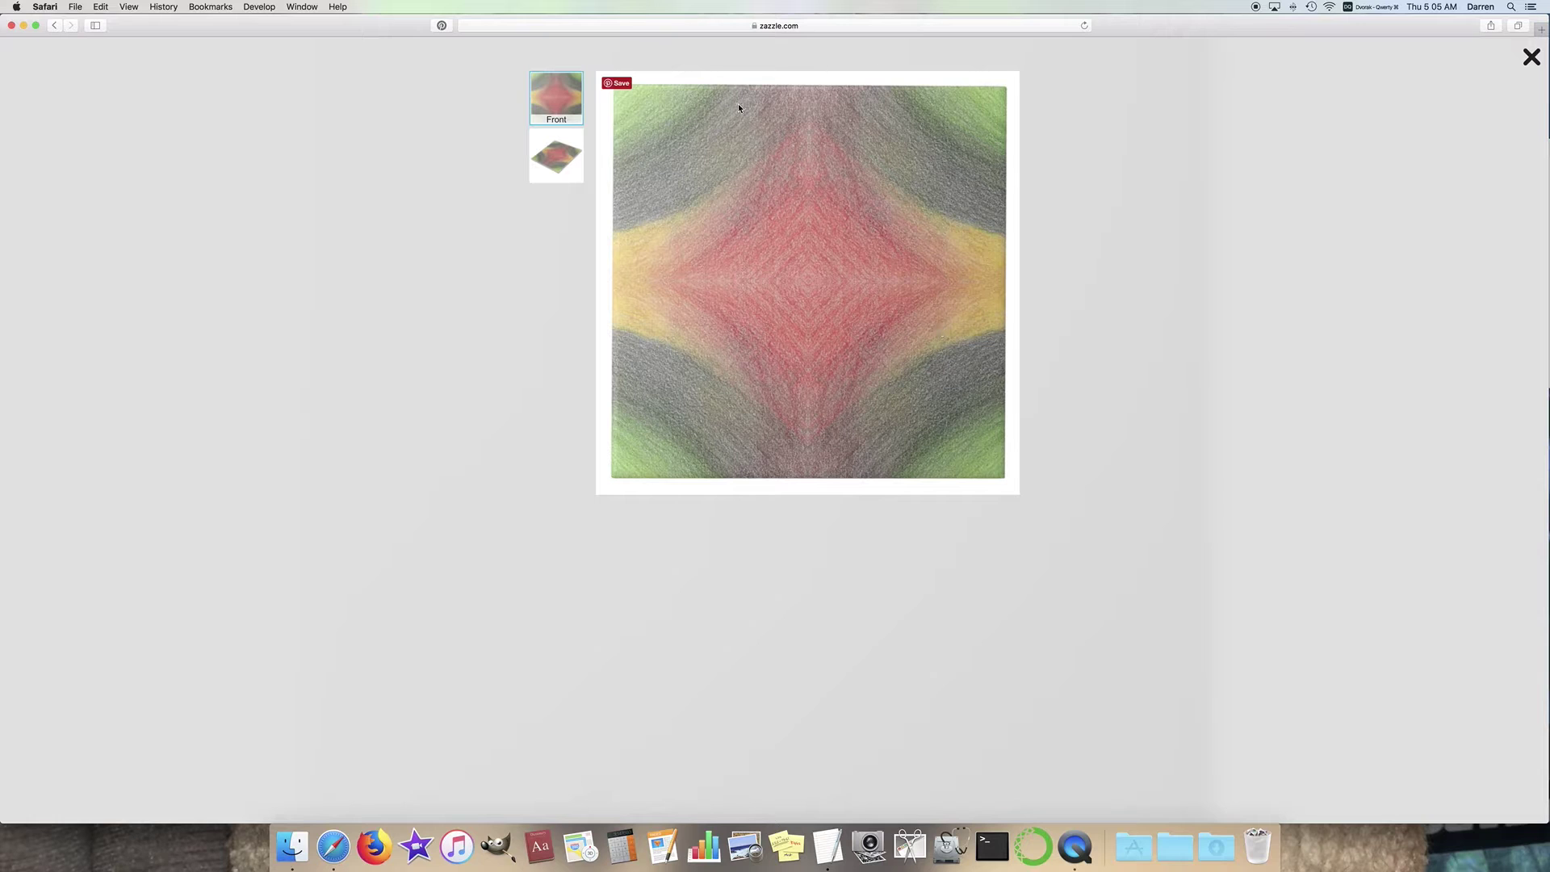
click(1532, 57)
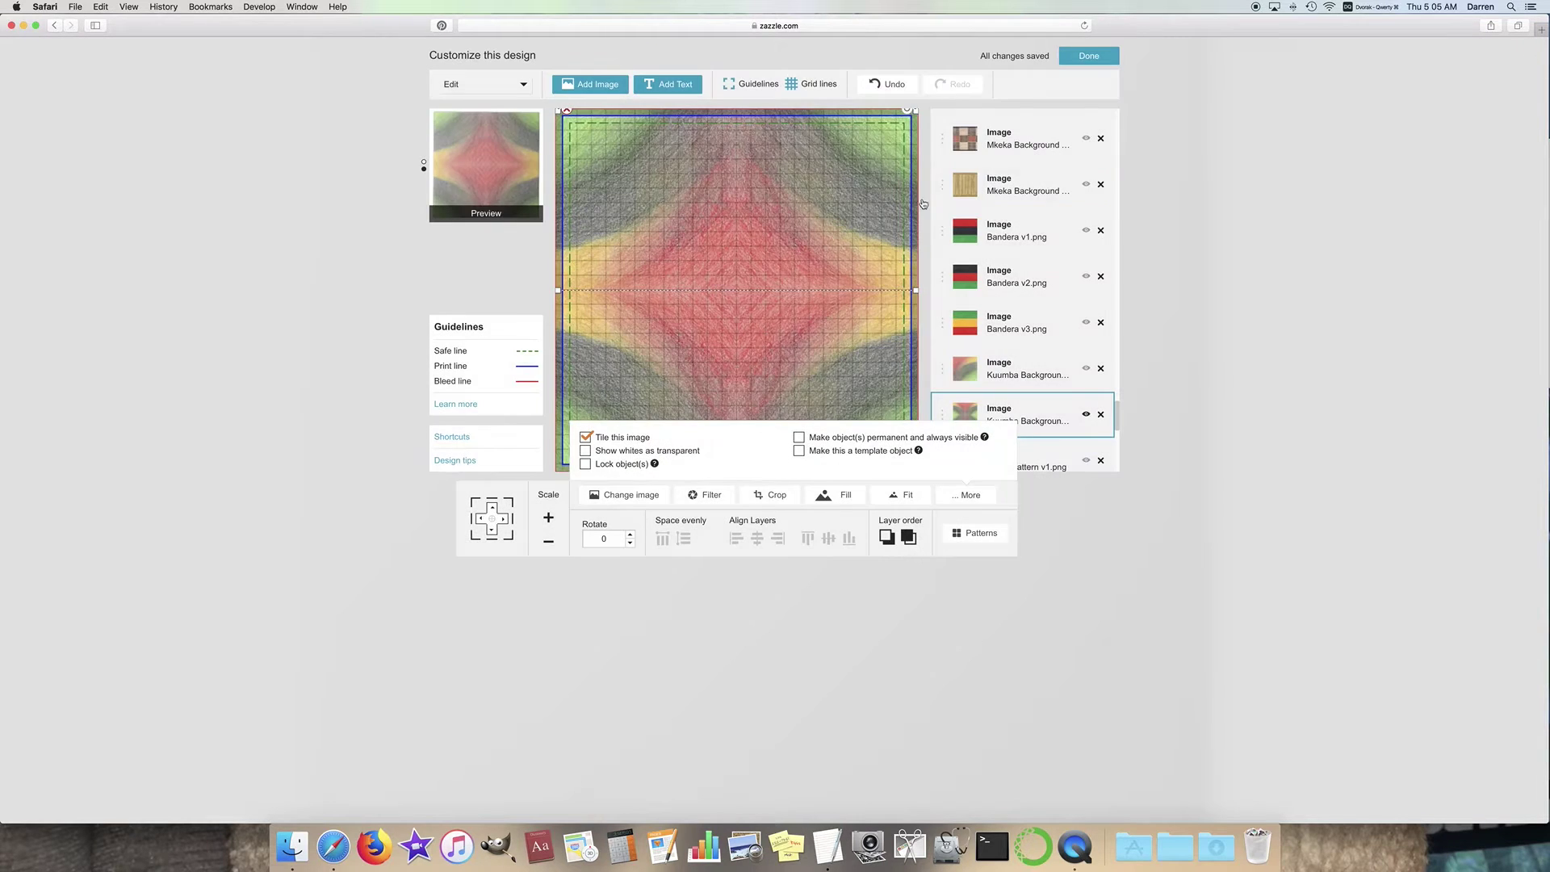
Step: Move the tiled Kuumba Background right until its left edge sits at the vertical centre line, and view the enlarged preview
double_click(504, 522)
click(503, 520)
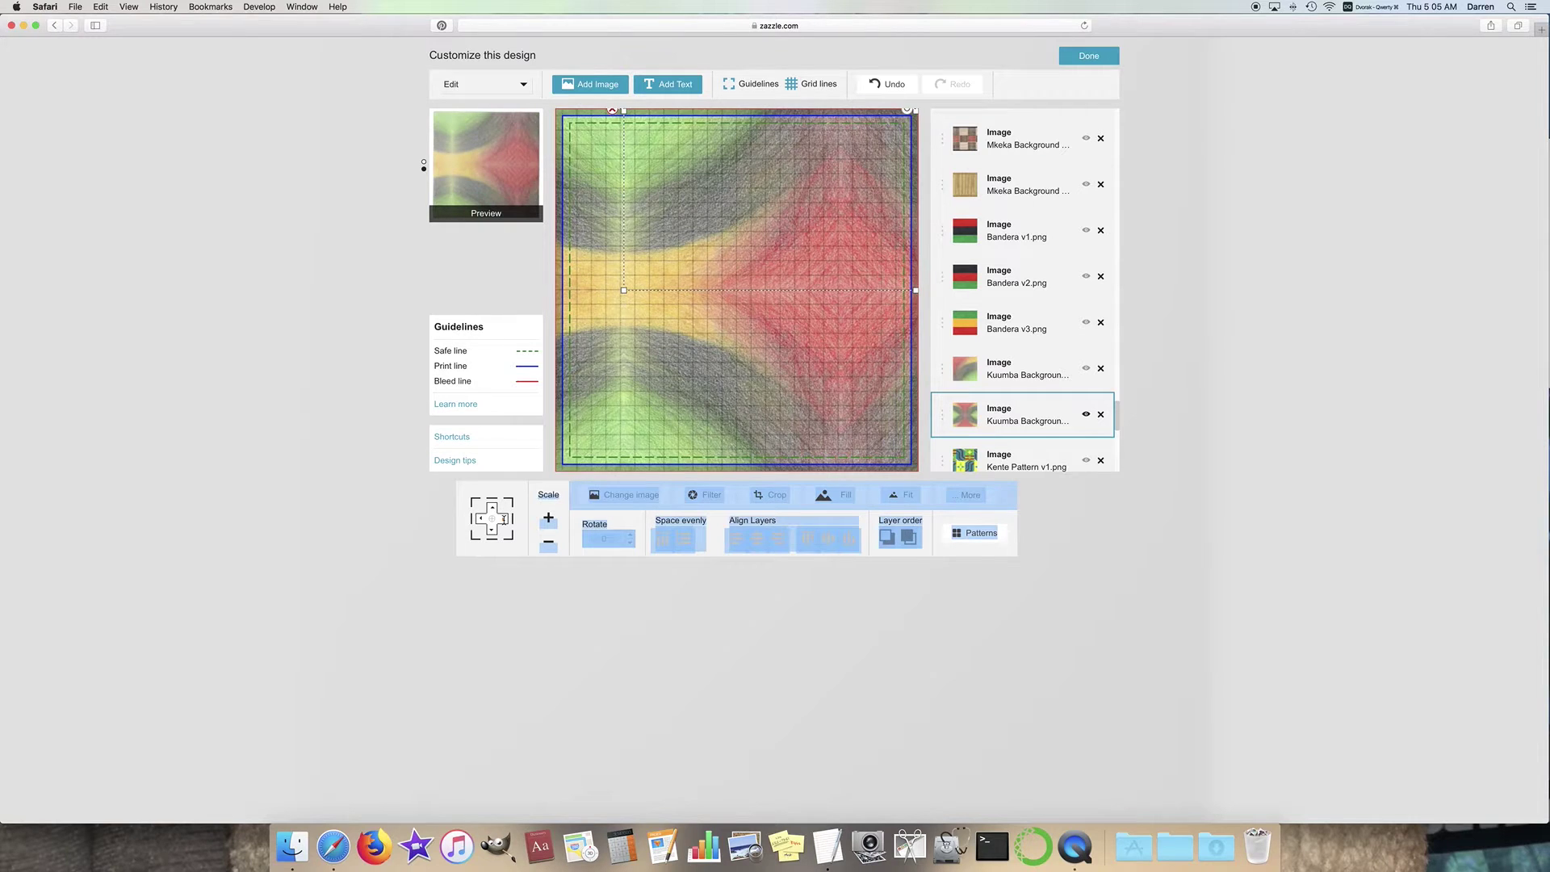
click(504, 520)
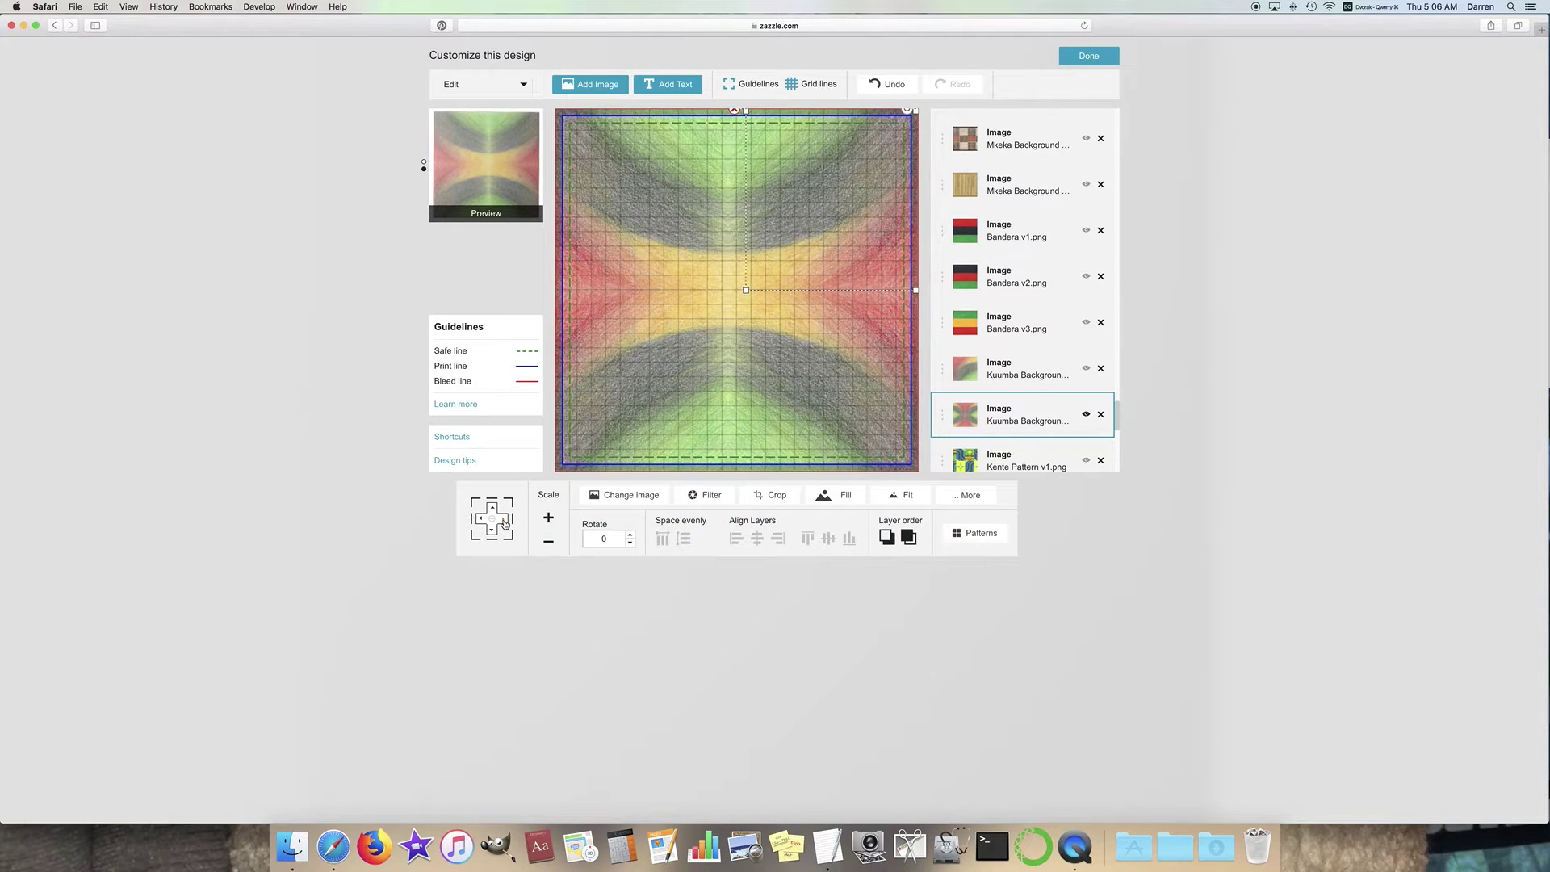
click(503, 523)
click(481, 523)
click(481, 523)
click(481, 523)
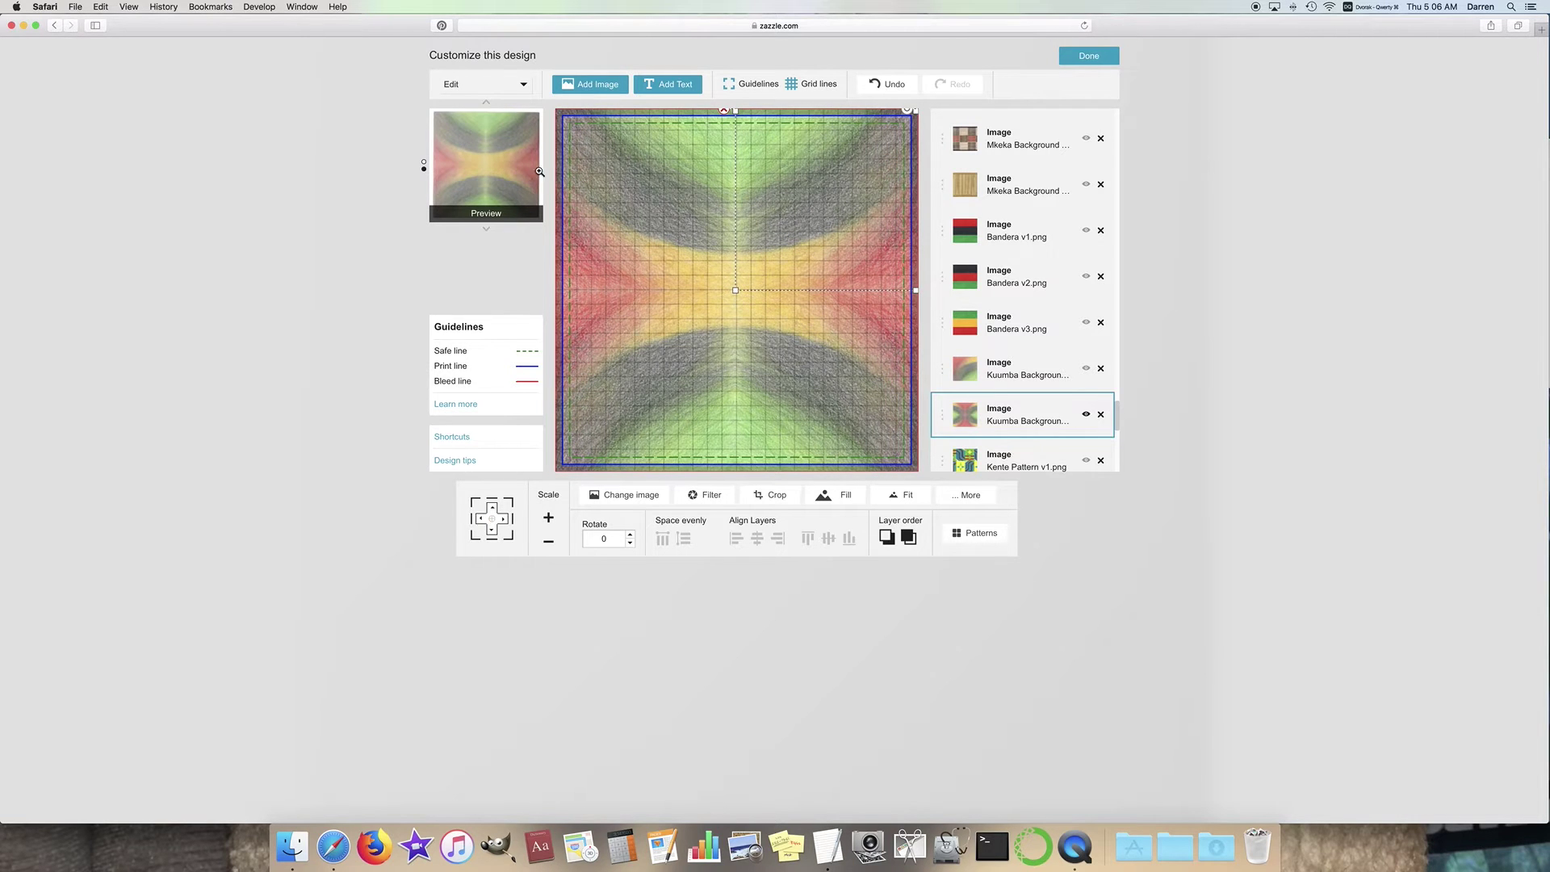
click(487, 160)
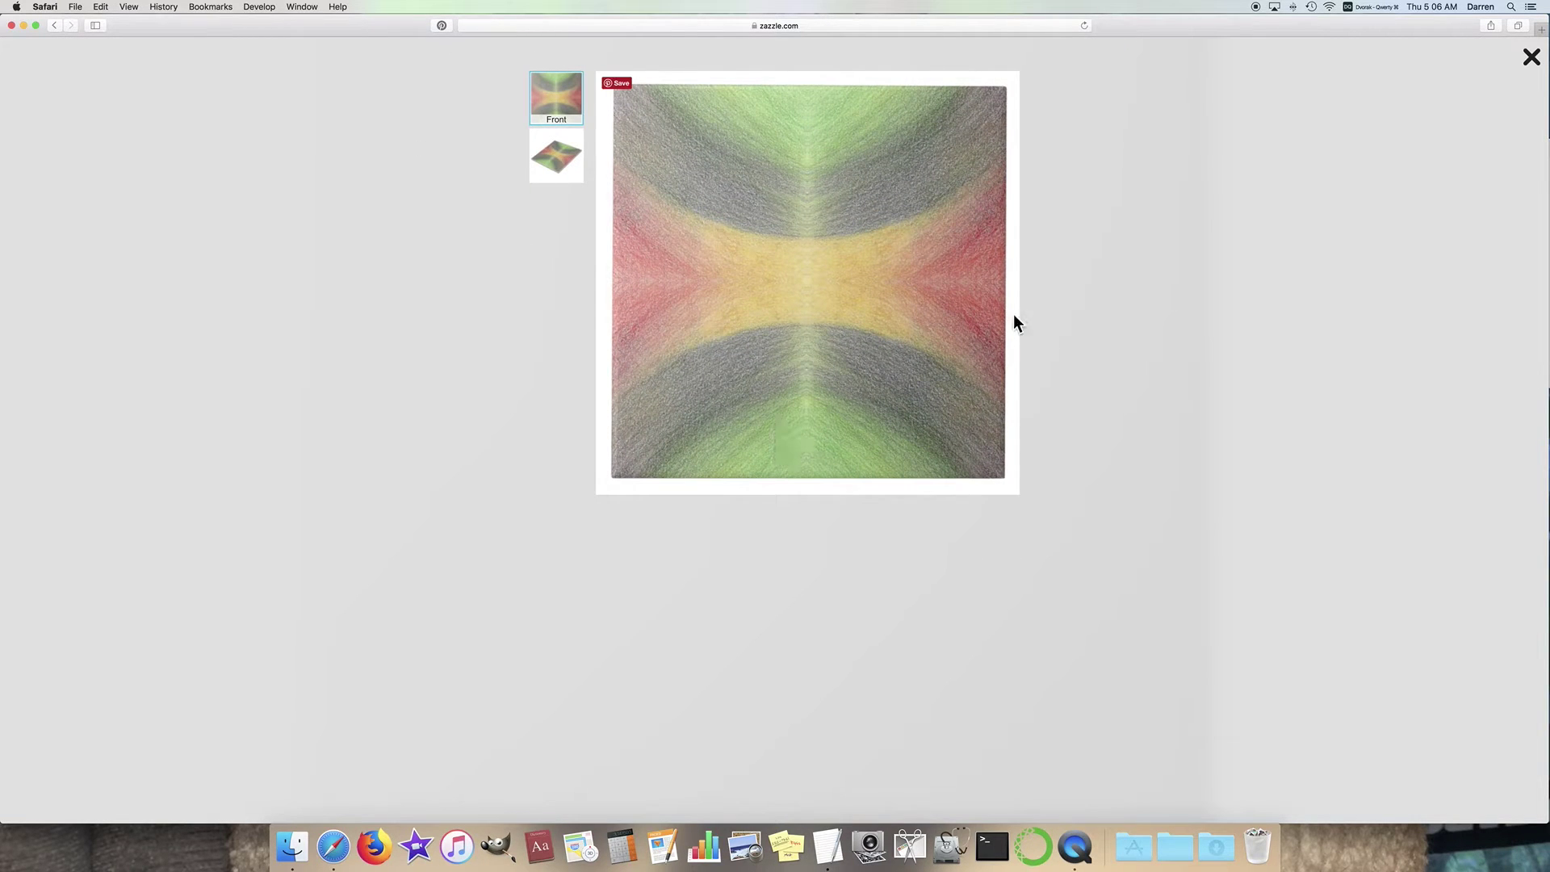
click(1531, 57)
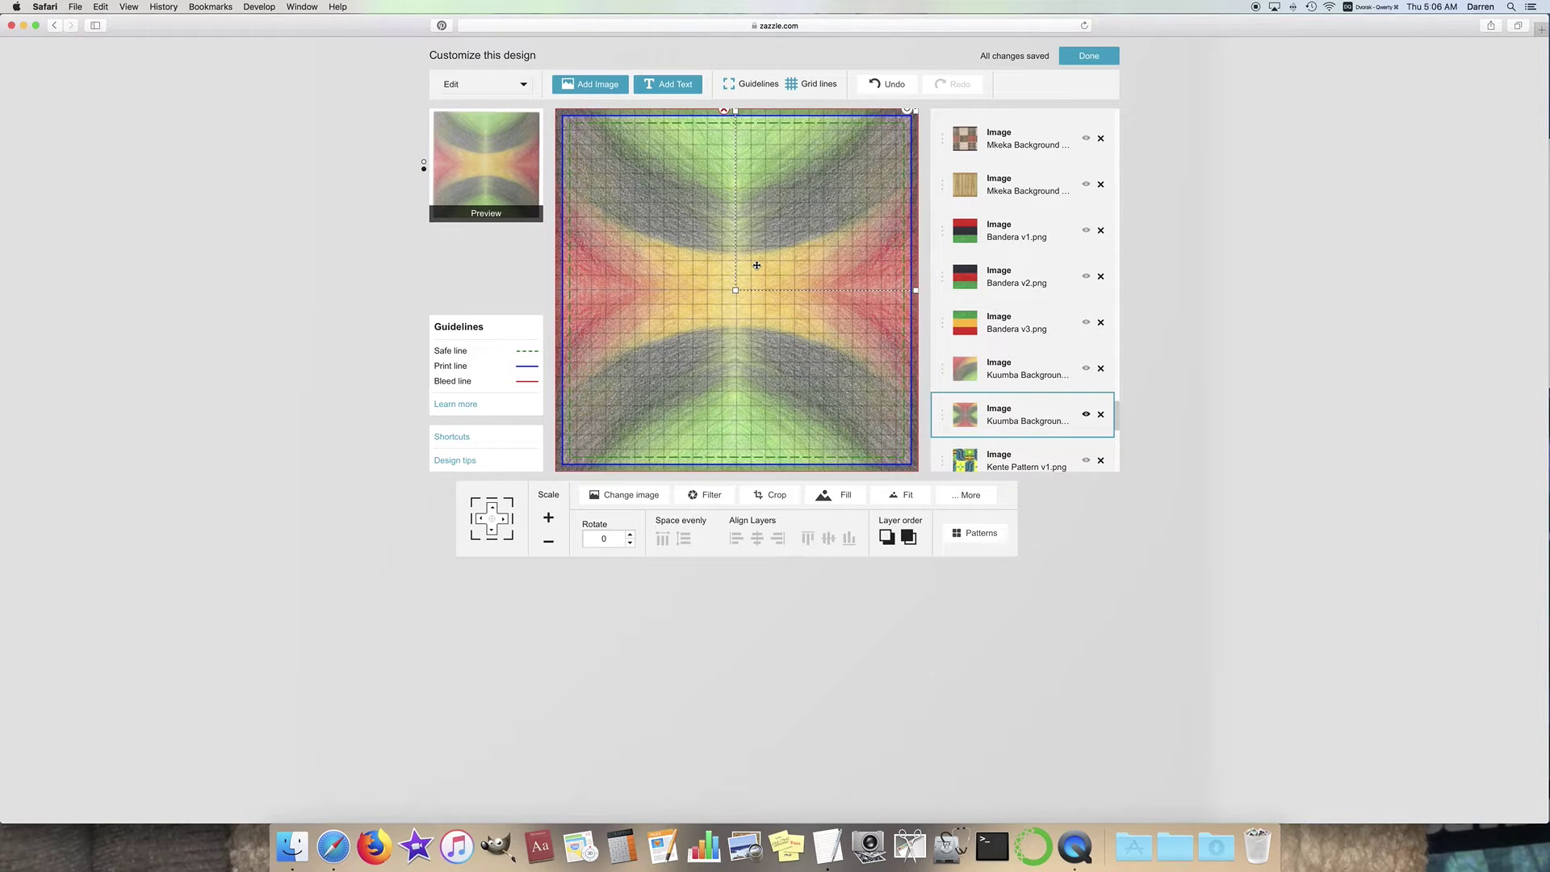
Step: Turn off tiling for the symmetrical Kuumba Background and centre the image on the tile again
click(961, 493)
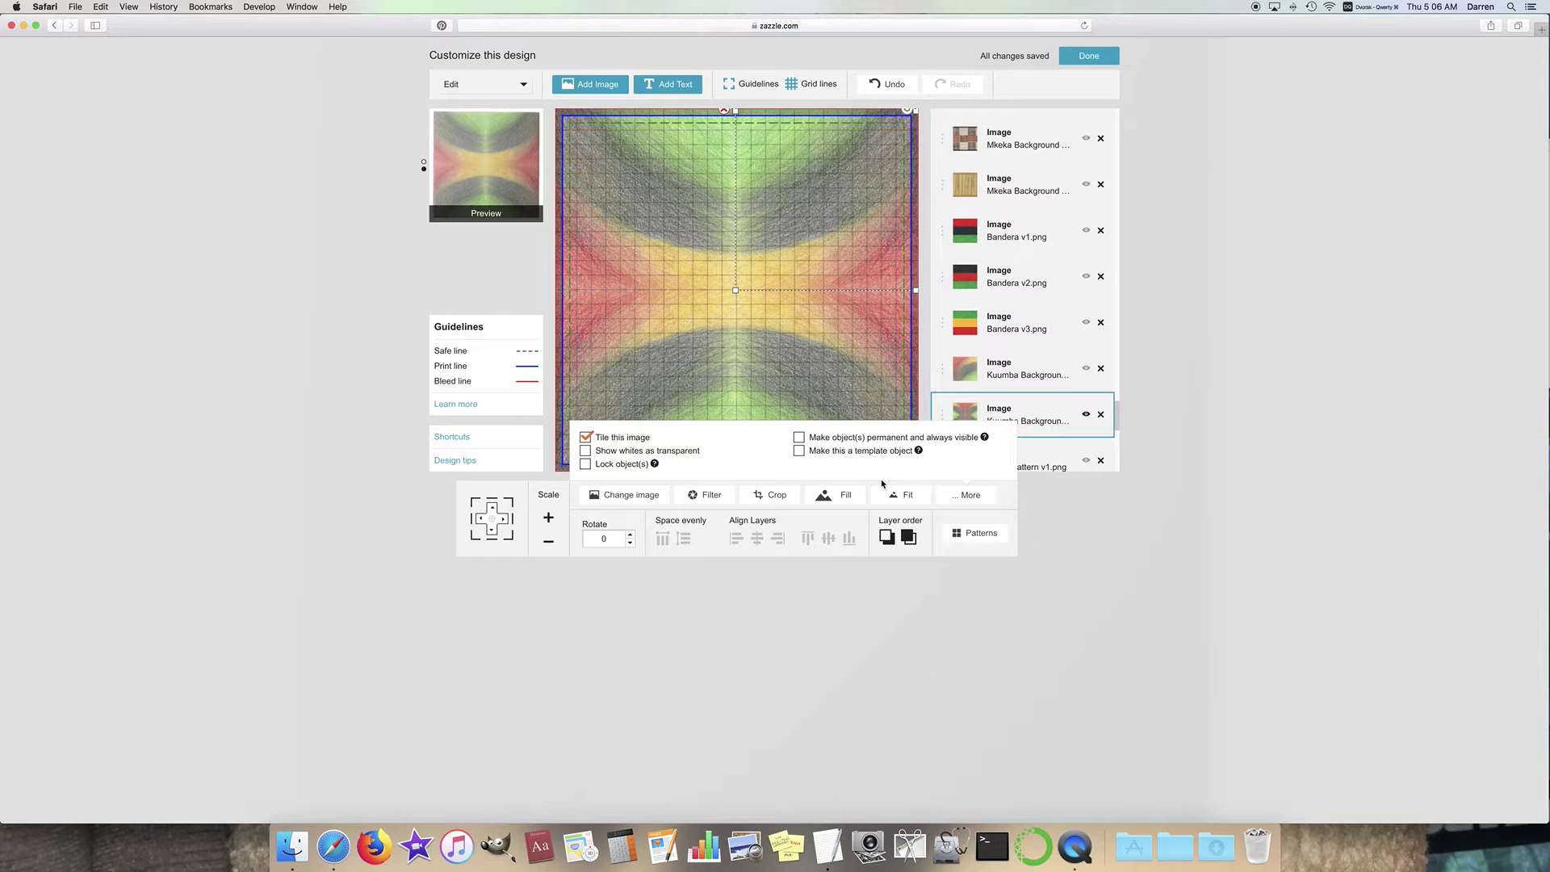
click(611, 440)
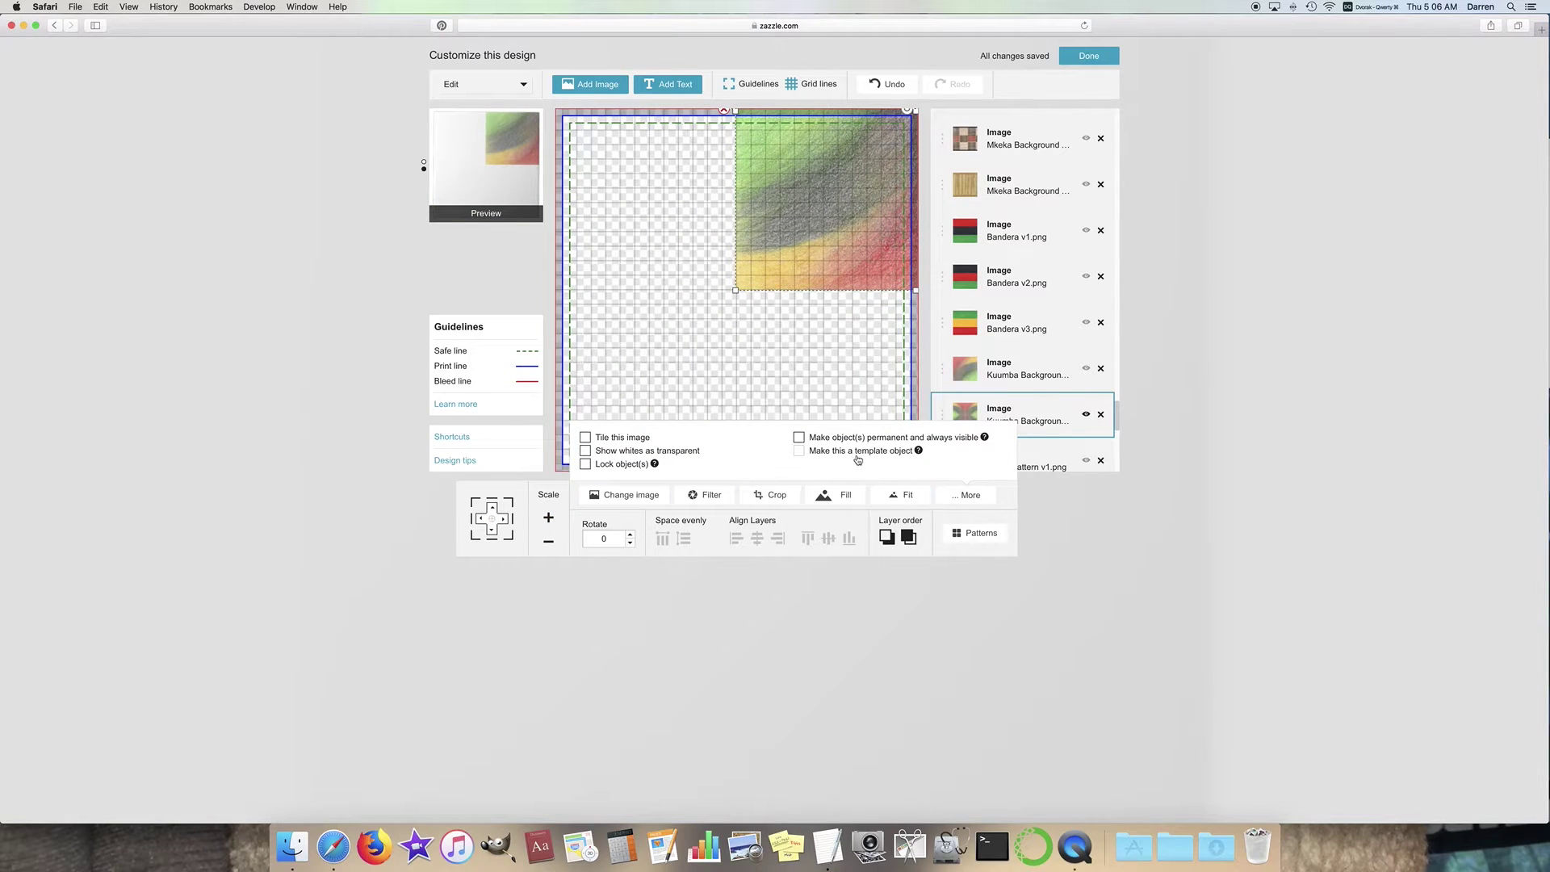
click(792, 597)
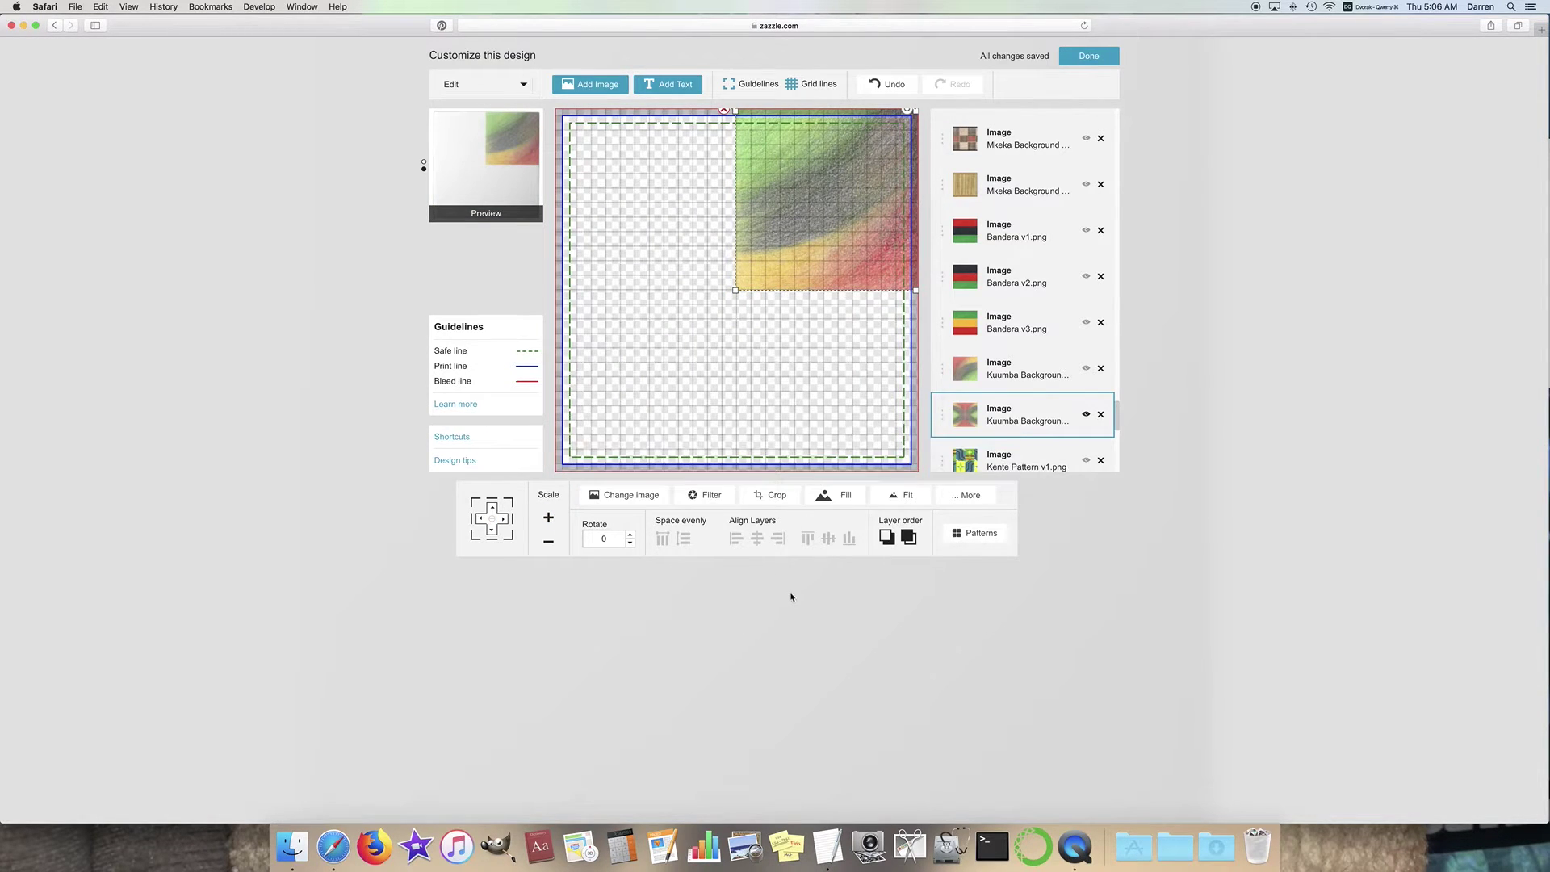
click(494, 522)
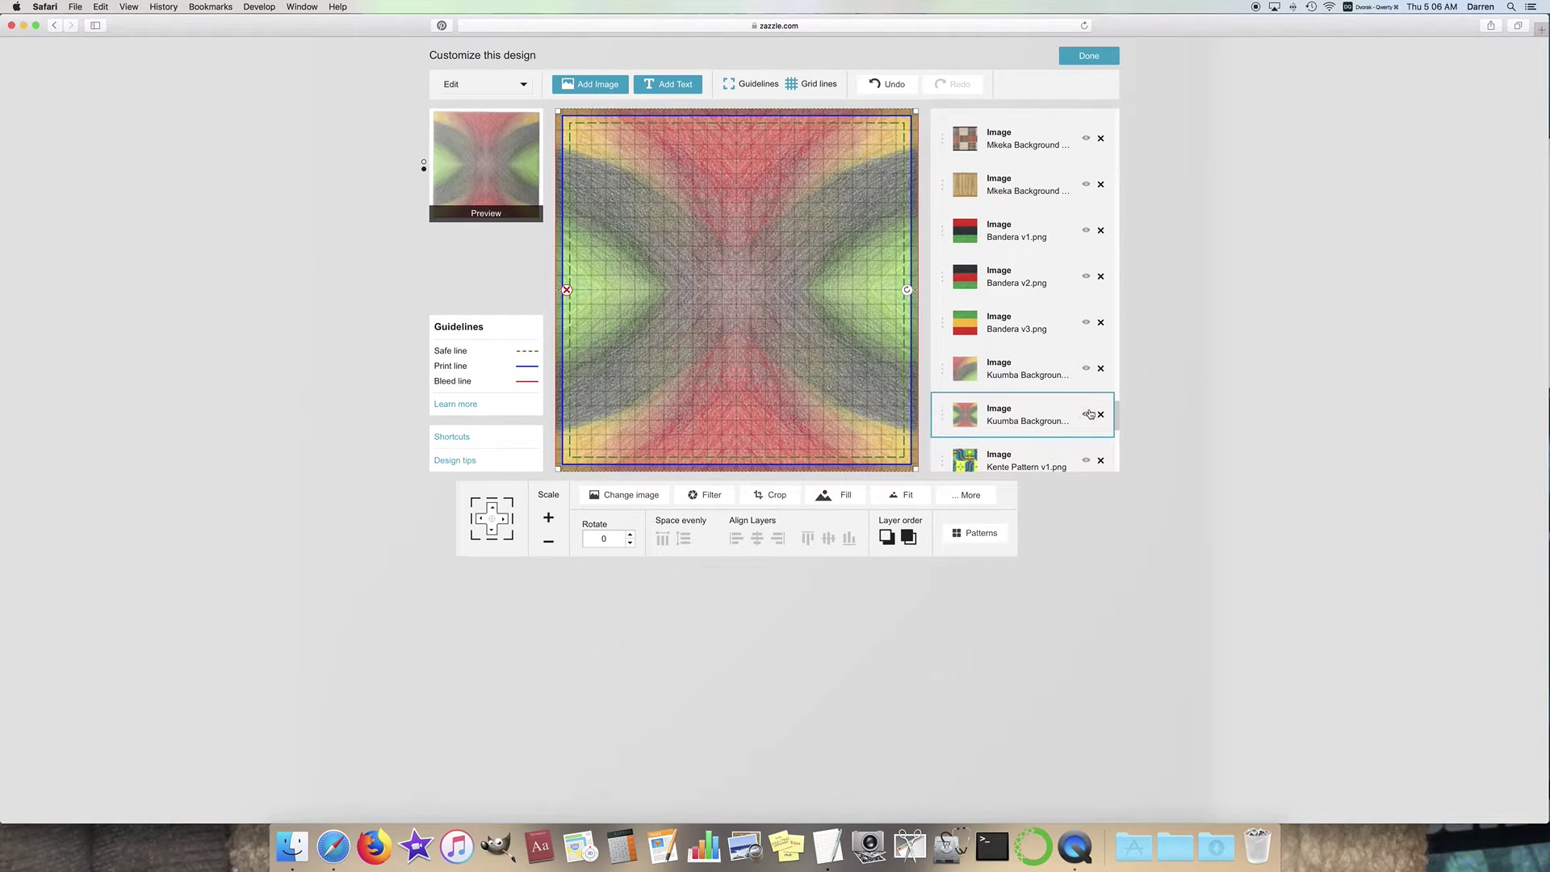
Step: Replace the visible Kuumba Background with the Fuchsia Wall layer, make it fill the tile, and turn off the grid lines
click(1086, 417)
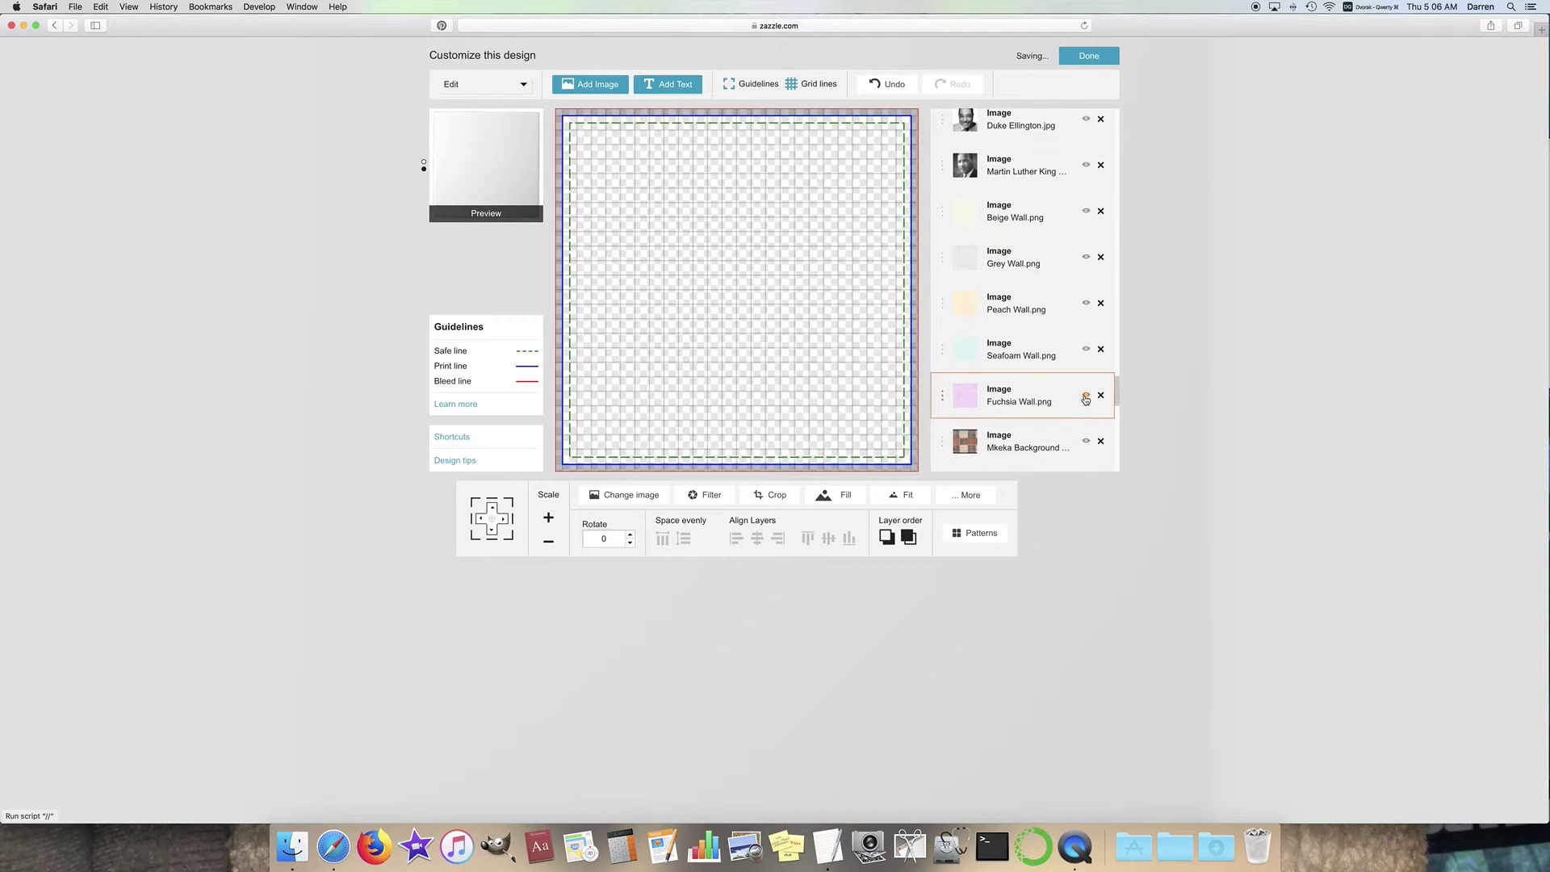
click(1086, 394)
click(848, 497)
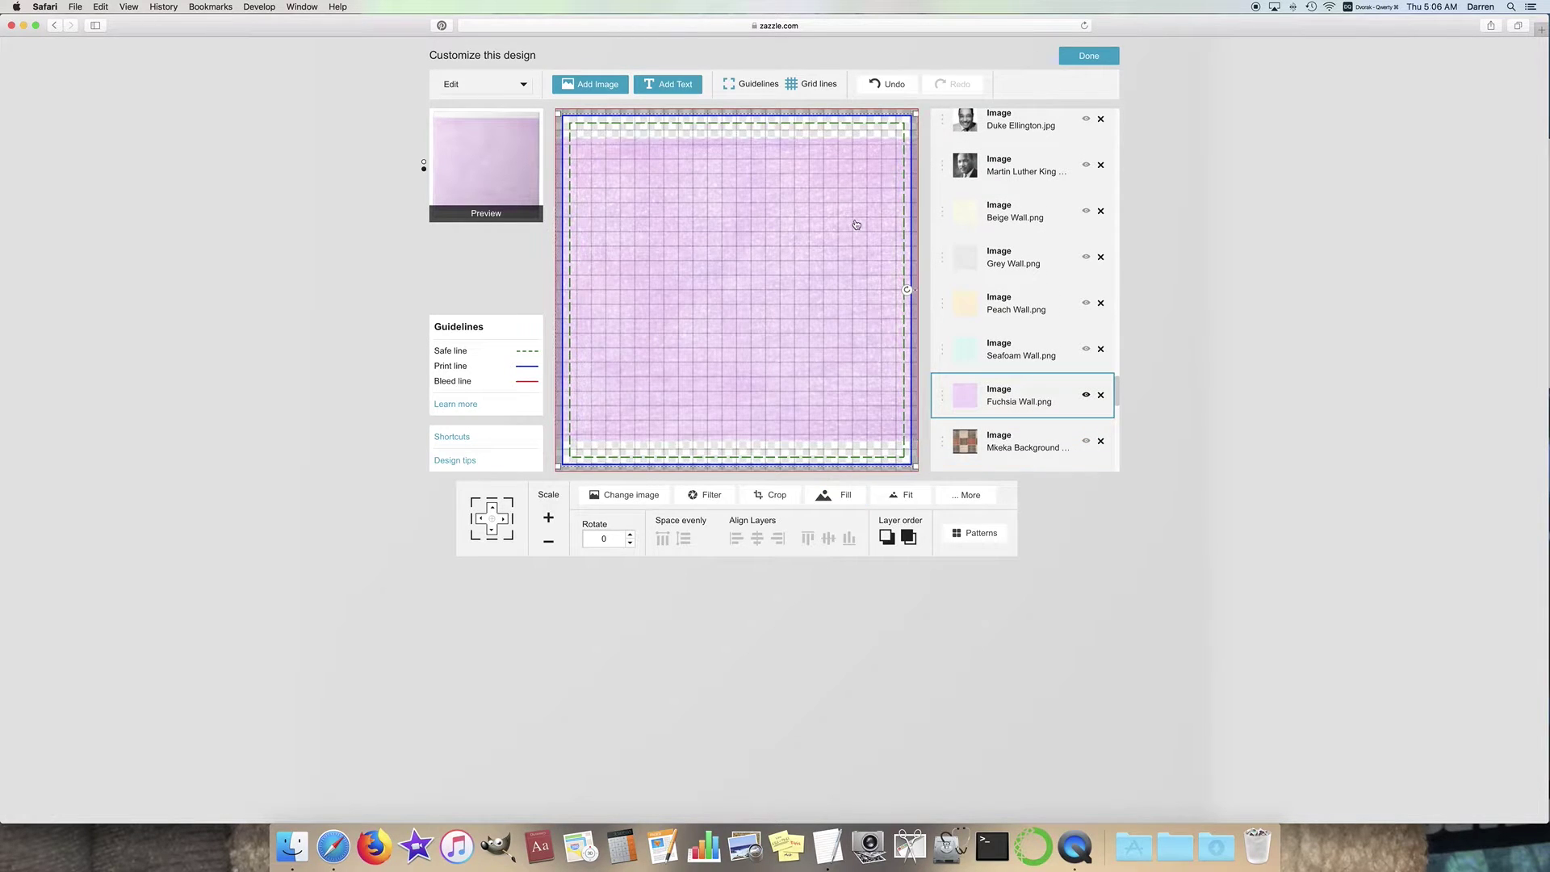
click(822, 90)
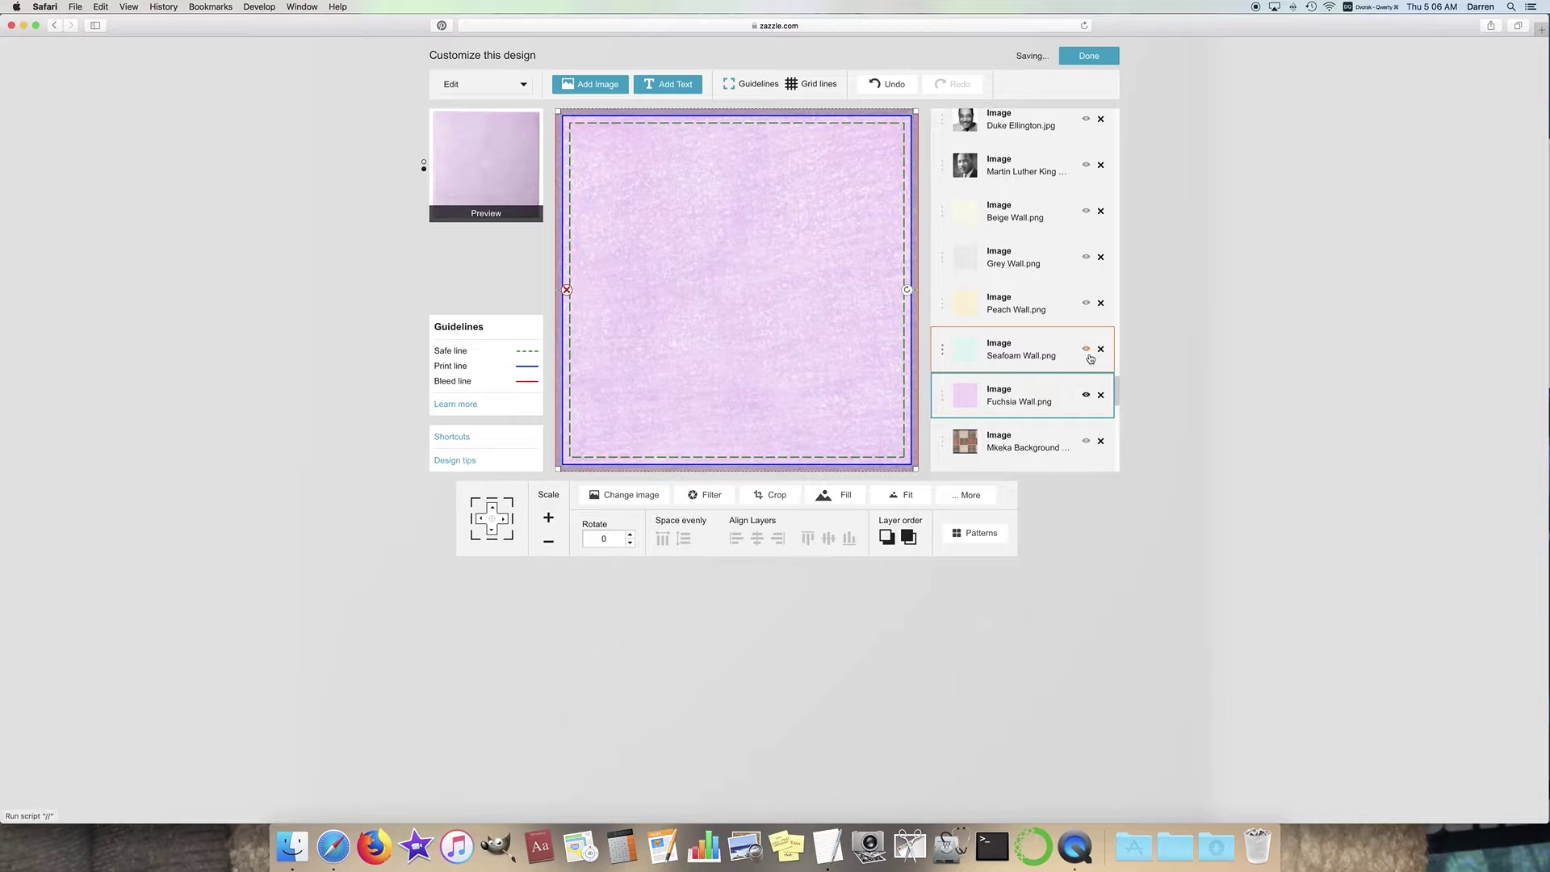
Step: Show the Seafoam, Peach, Grey and Beige Wall layers one after another and make them fill the tile
click(1086, 349)
click(1086, 303)
click(836, 495)
click(866, 431)
click(835, 494)
click(1086, 211)
click(836, 495)
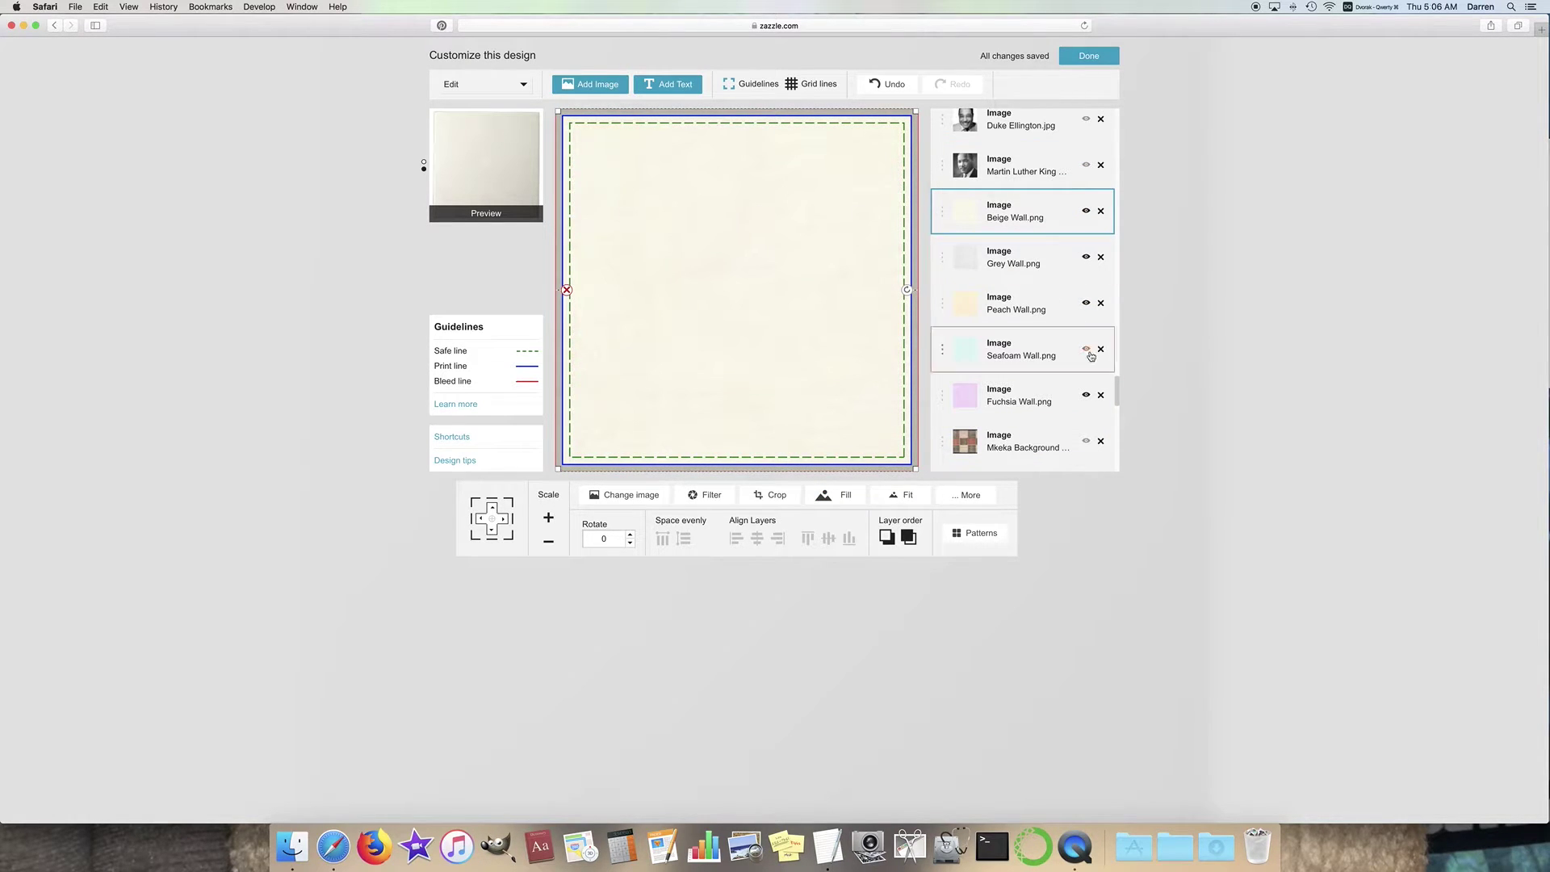
Step: Hide the Fuchsia, Seafoam, Peach, Grey and Beige Wall layers
click(1087, 394)
click(1087, 348)
click(1087, 303)
click(1087, 257)
click(1087, 213)
Step: Try black and a custom orange (#DB6528) as the tile's background color, and reset the color to none
scroll(1081, 263, down, 10)
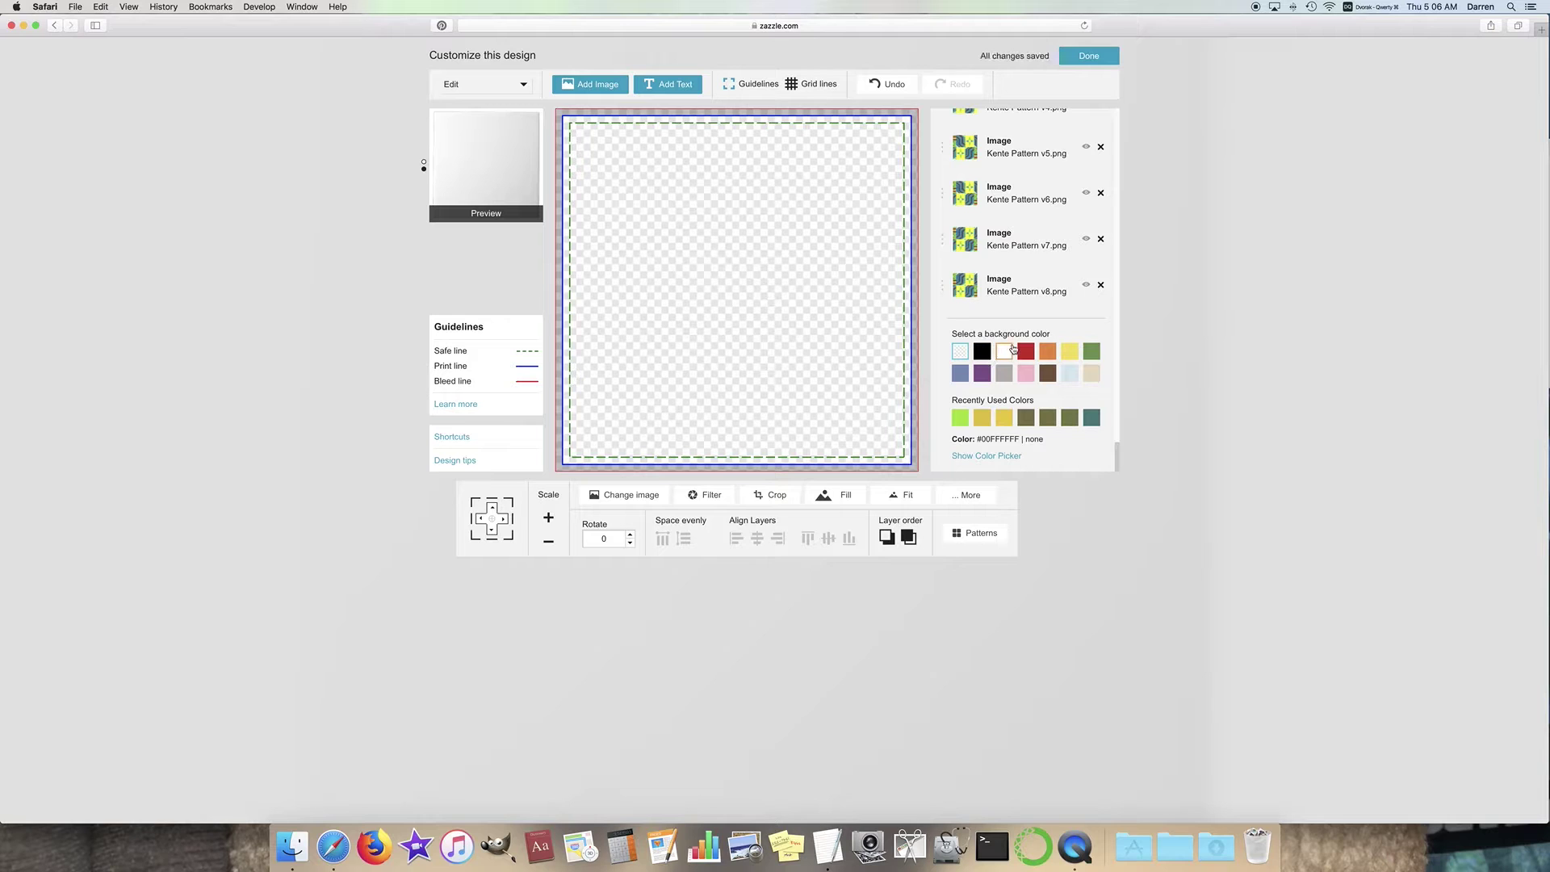
click(979, 352)
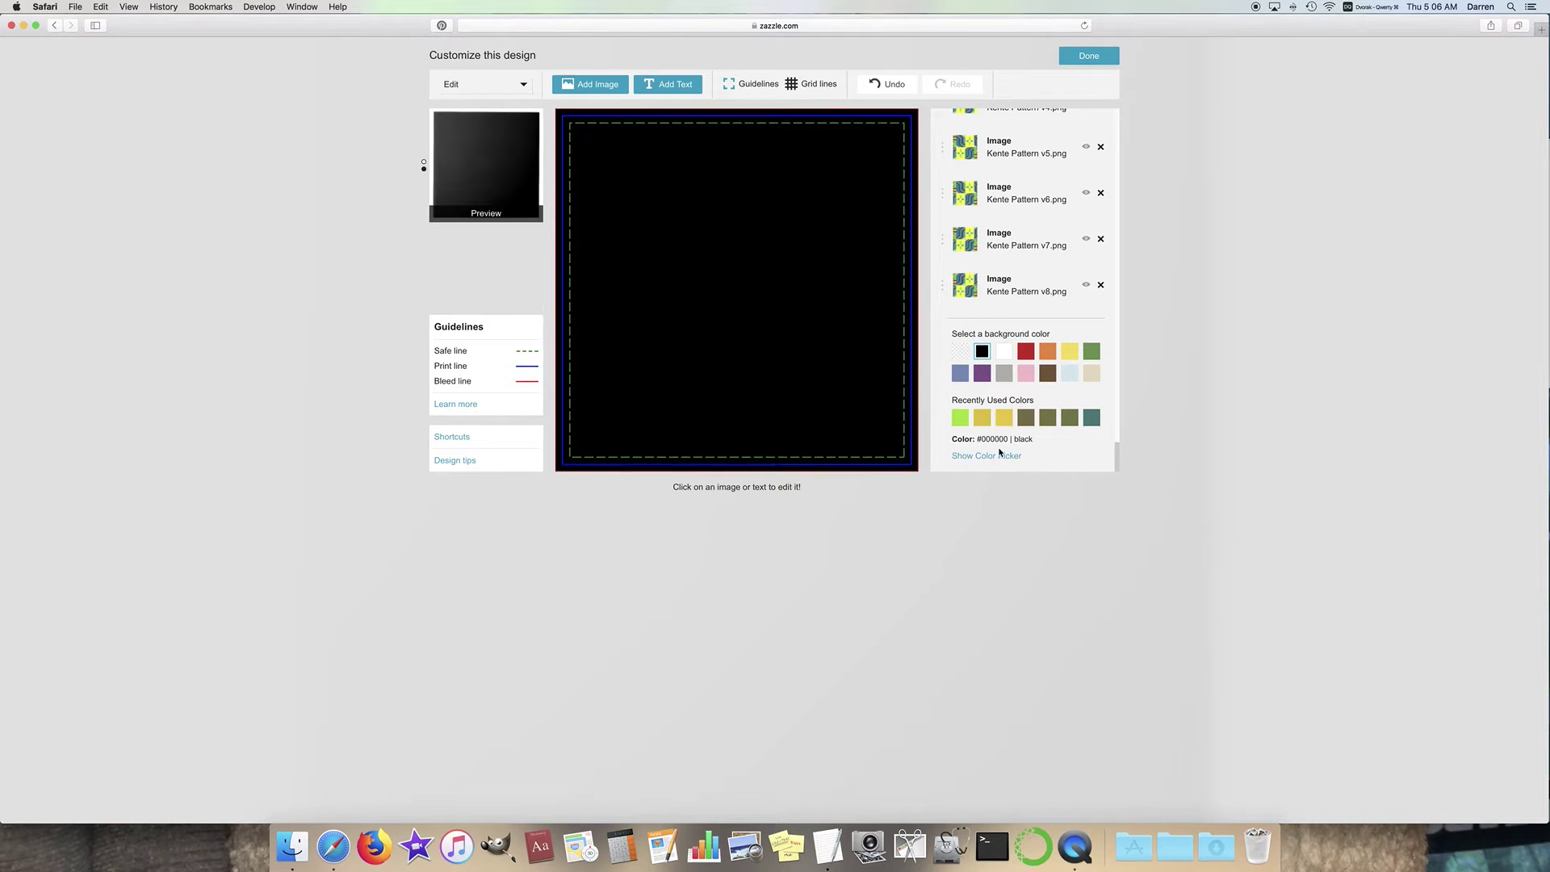
click(981, 457)
scroll(1085, 441, down, 3)
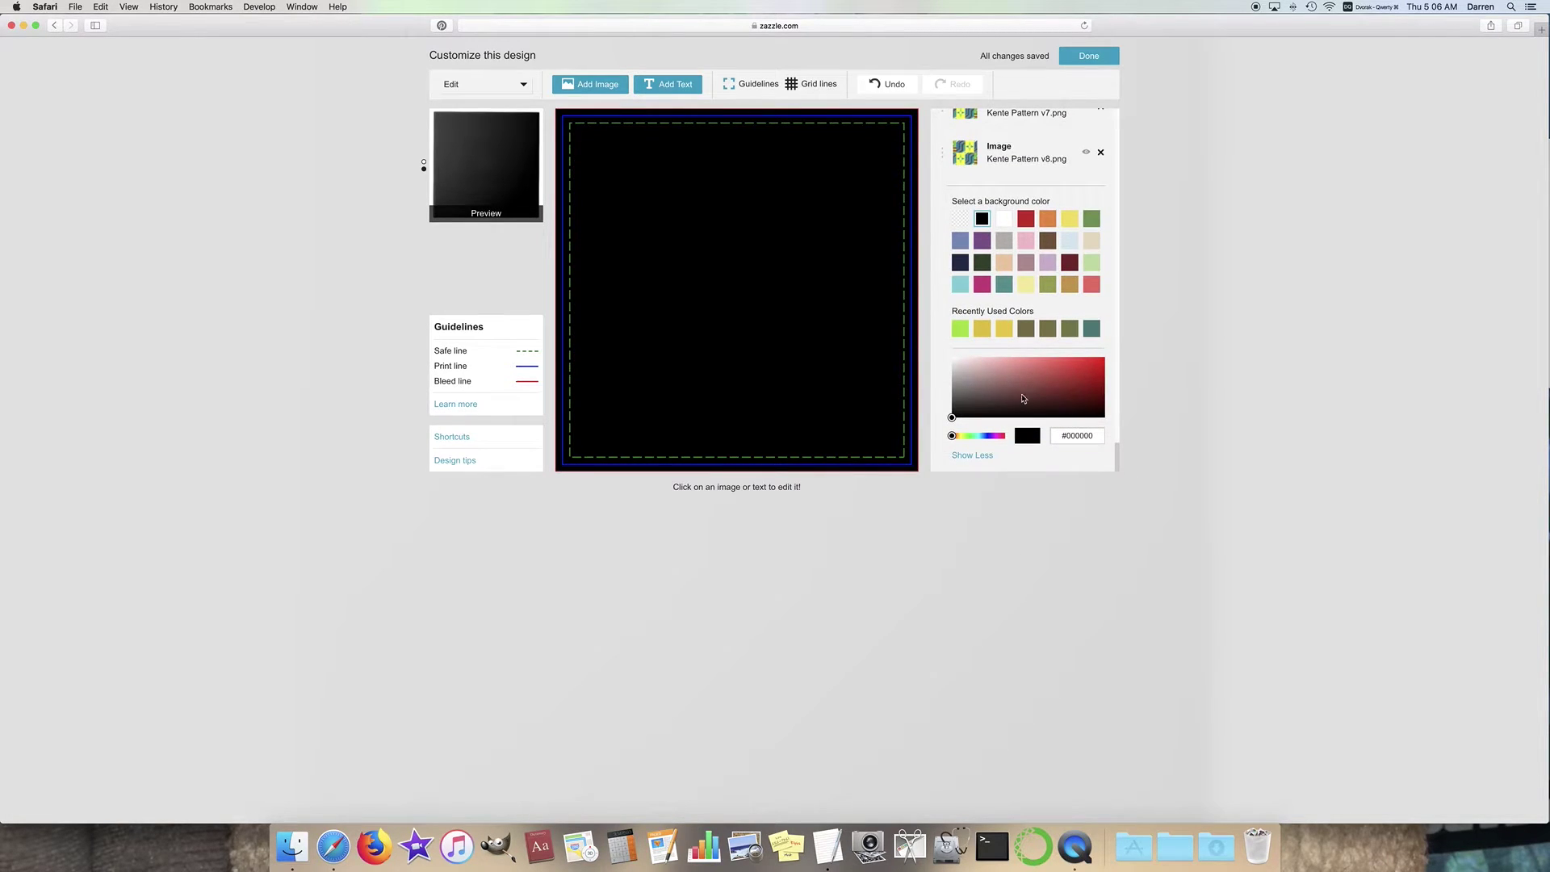
drag(1024, 398, 1078, 368)
mouse_move(953, 436)
mouse_down()
mouse_move(969, 438)
mouse_move(956, 440)
mouse_up()
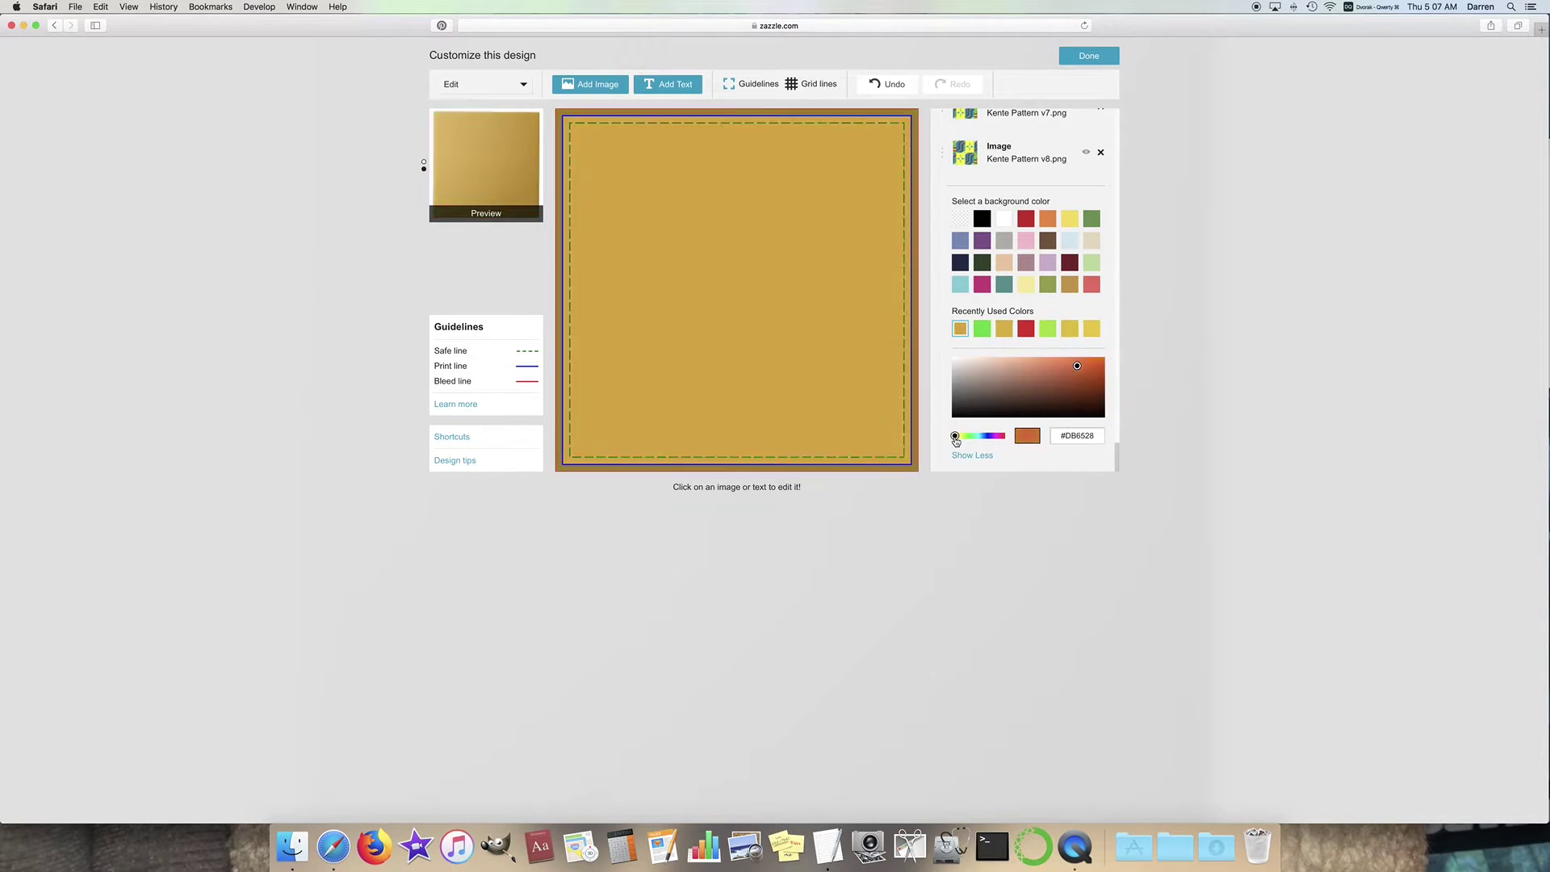
click(961, 225)
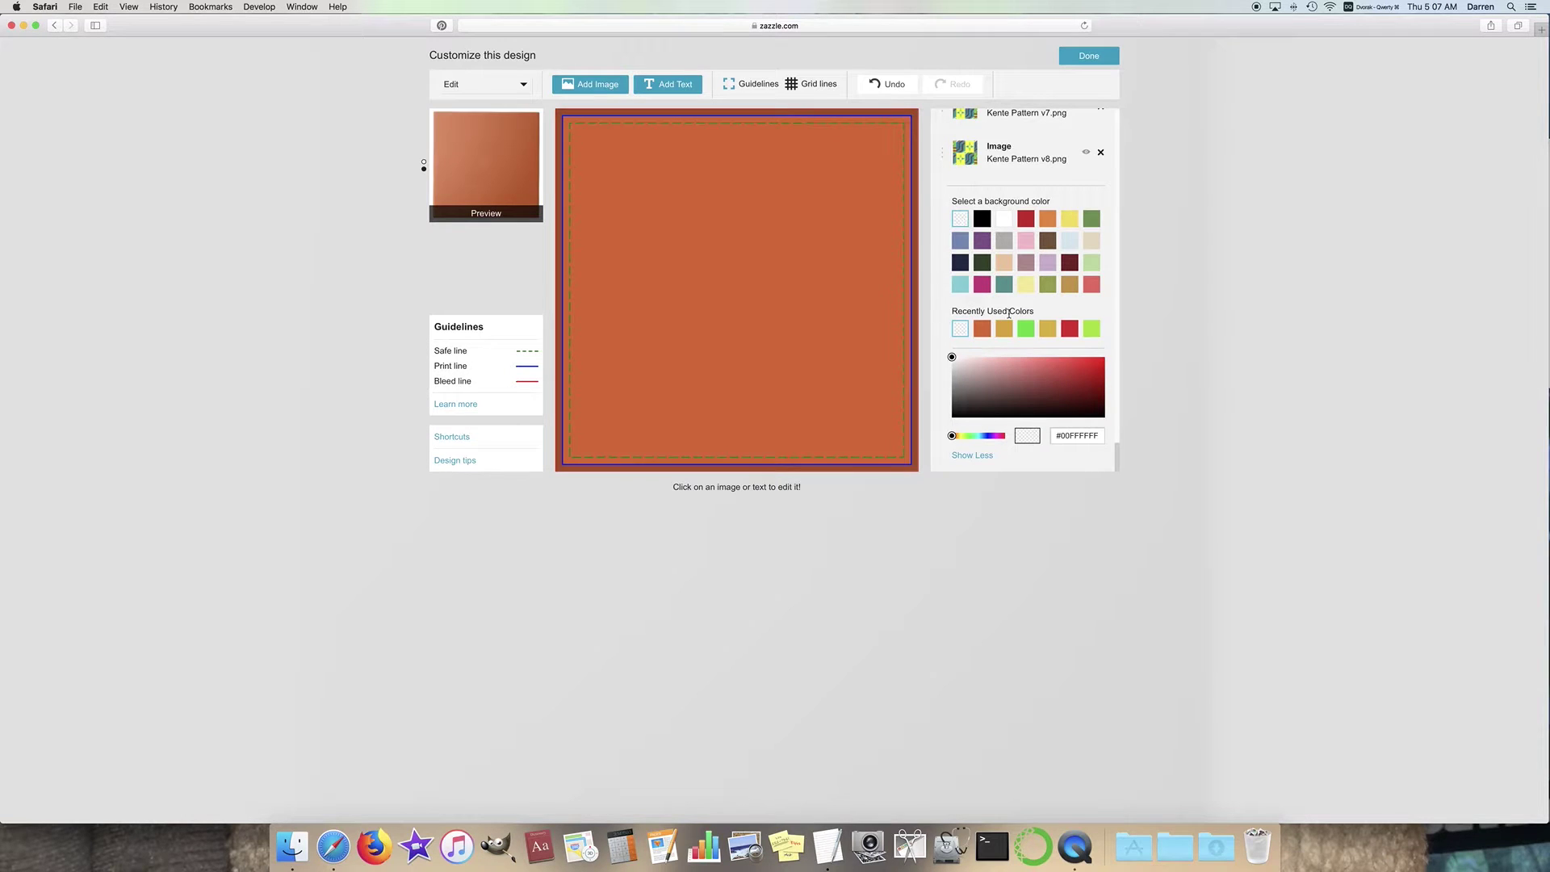
Step: Show the Martin Luther King portrait layer and scale it down until it fits inside the safe line
scroll(1084, 357, up, 5)
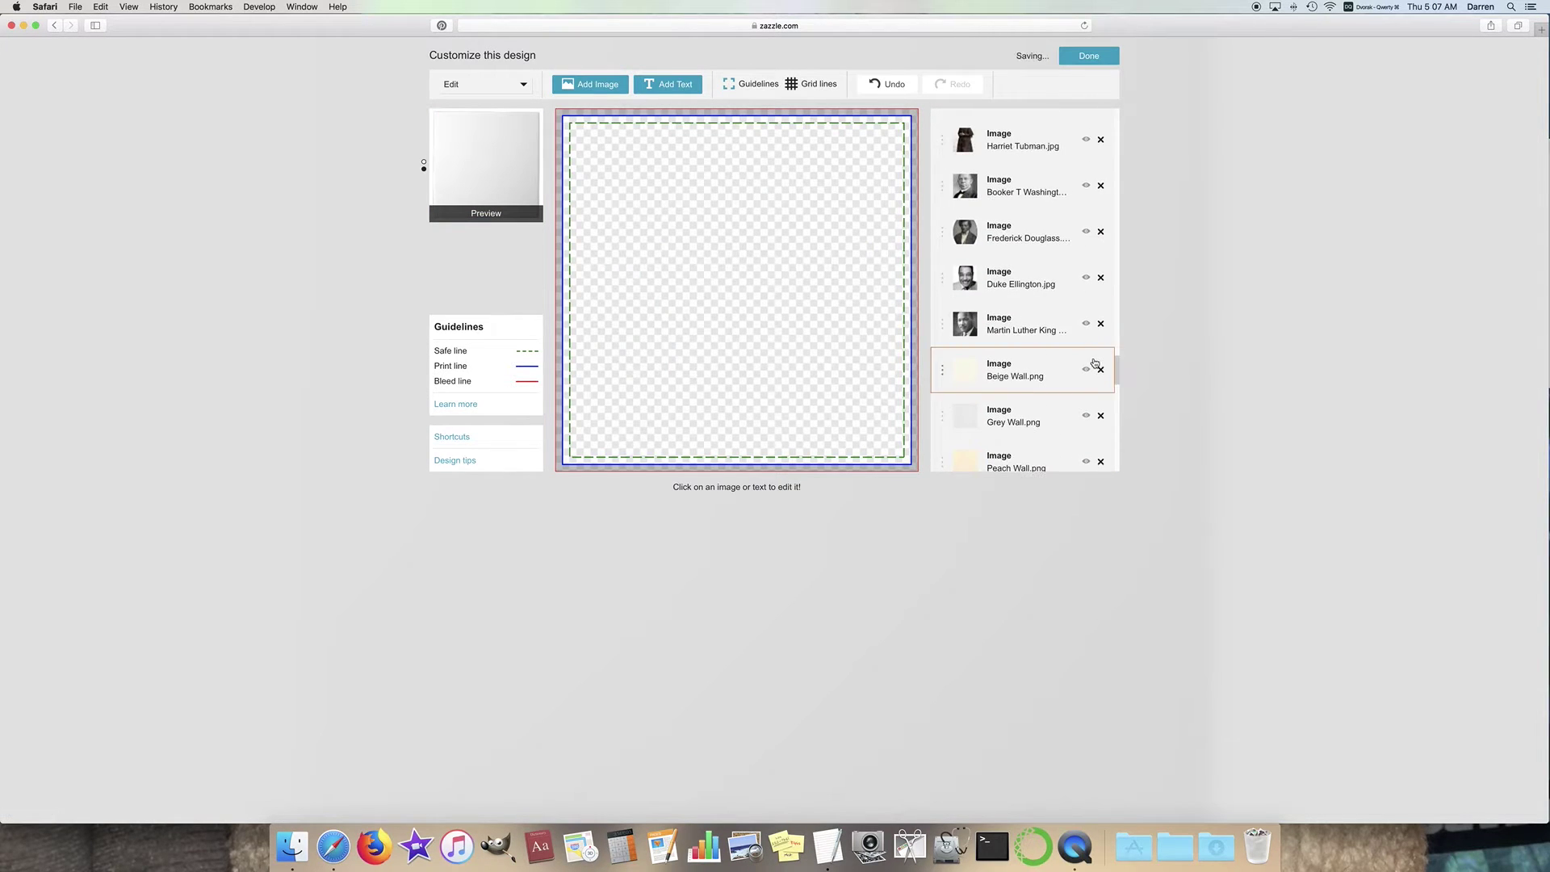
scroll(1093, 363, up, 4)
click(1087, 392)
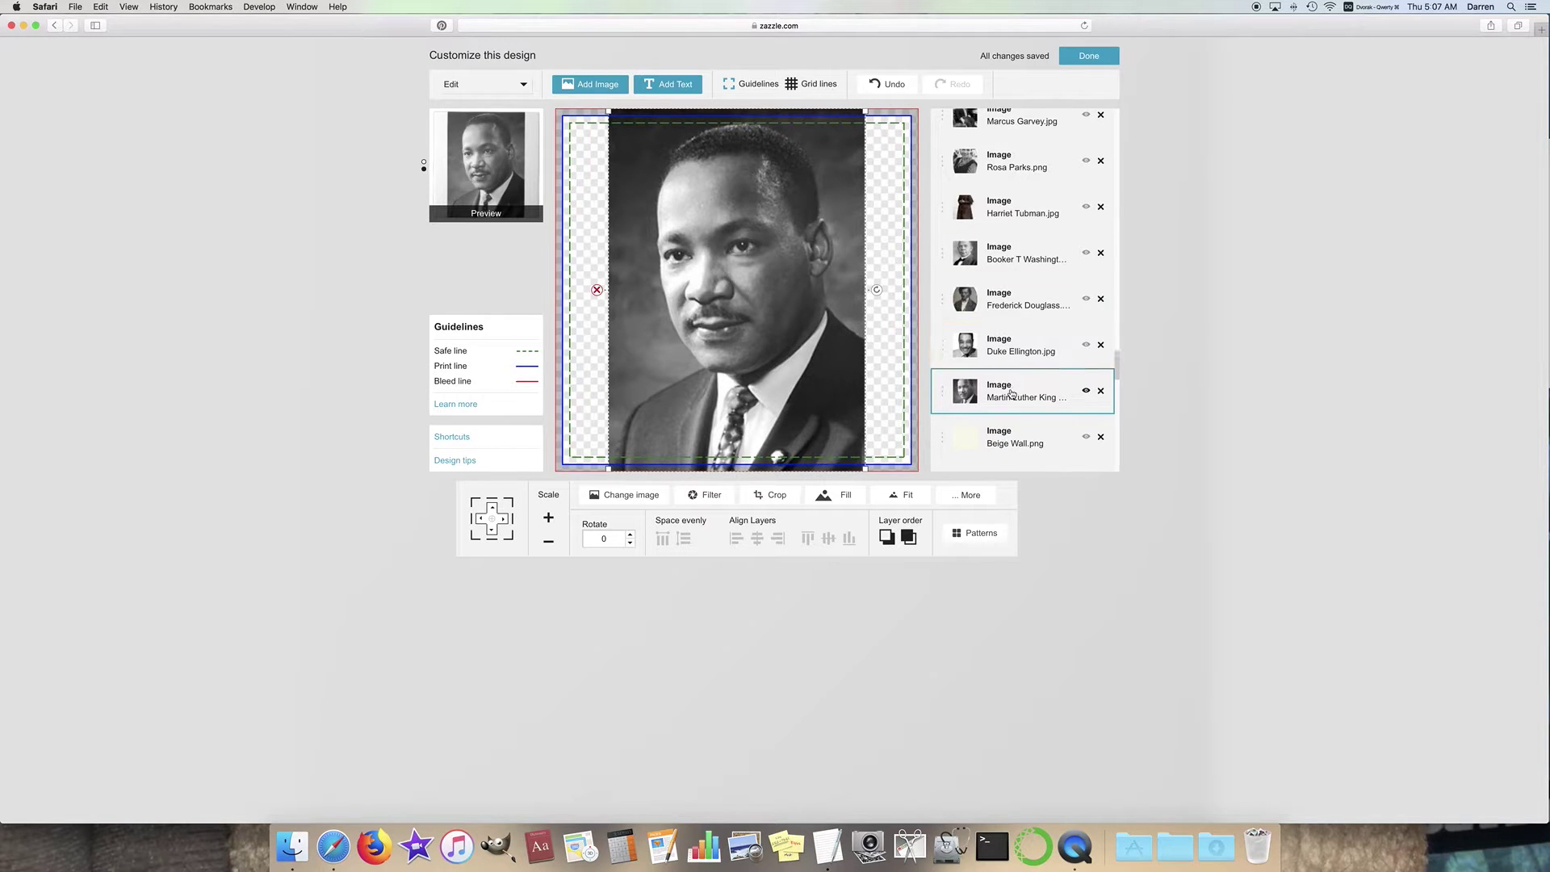
click(550, 551)
click(550, 551)
click(550, 551)
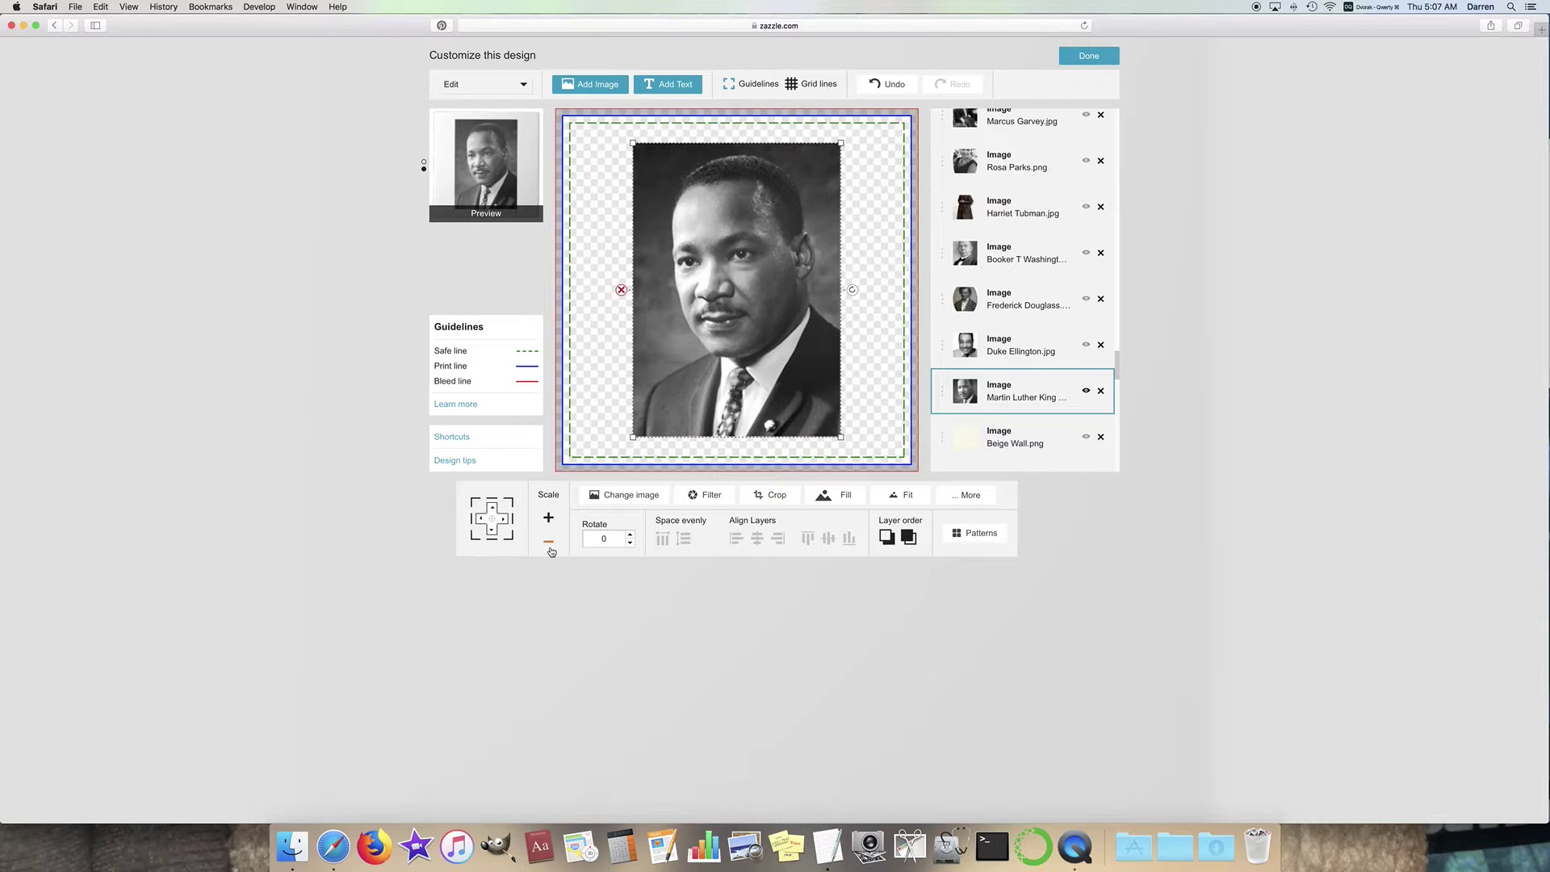
Step: Show the Duke Ellington portrait layer and scale it down until it fits inside the safe line
click(1074, 351)
click(549, 542)
click(549, 542)
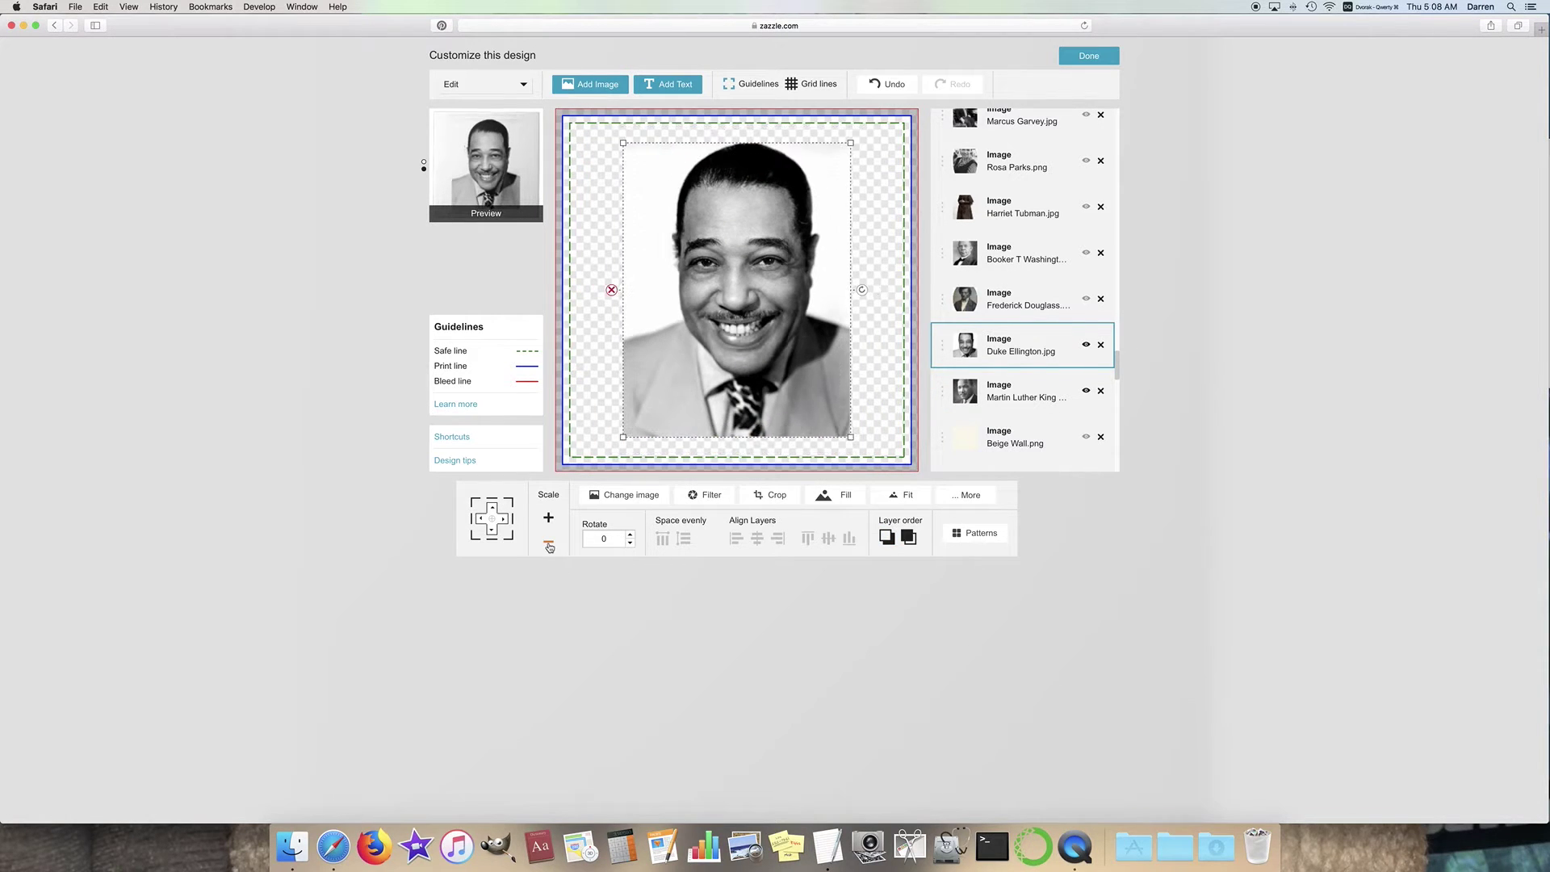
Step: Scale the Duke Ellington portrait down once more, and show the Frederick Douglass portrait scaled down to a similar size inside the safe line
click(549, 542)
click(1042, 304)
click(550, 548)
click(549, 548)
click(549, 548)
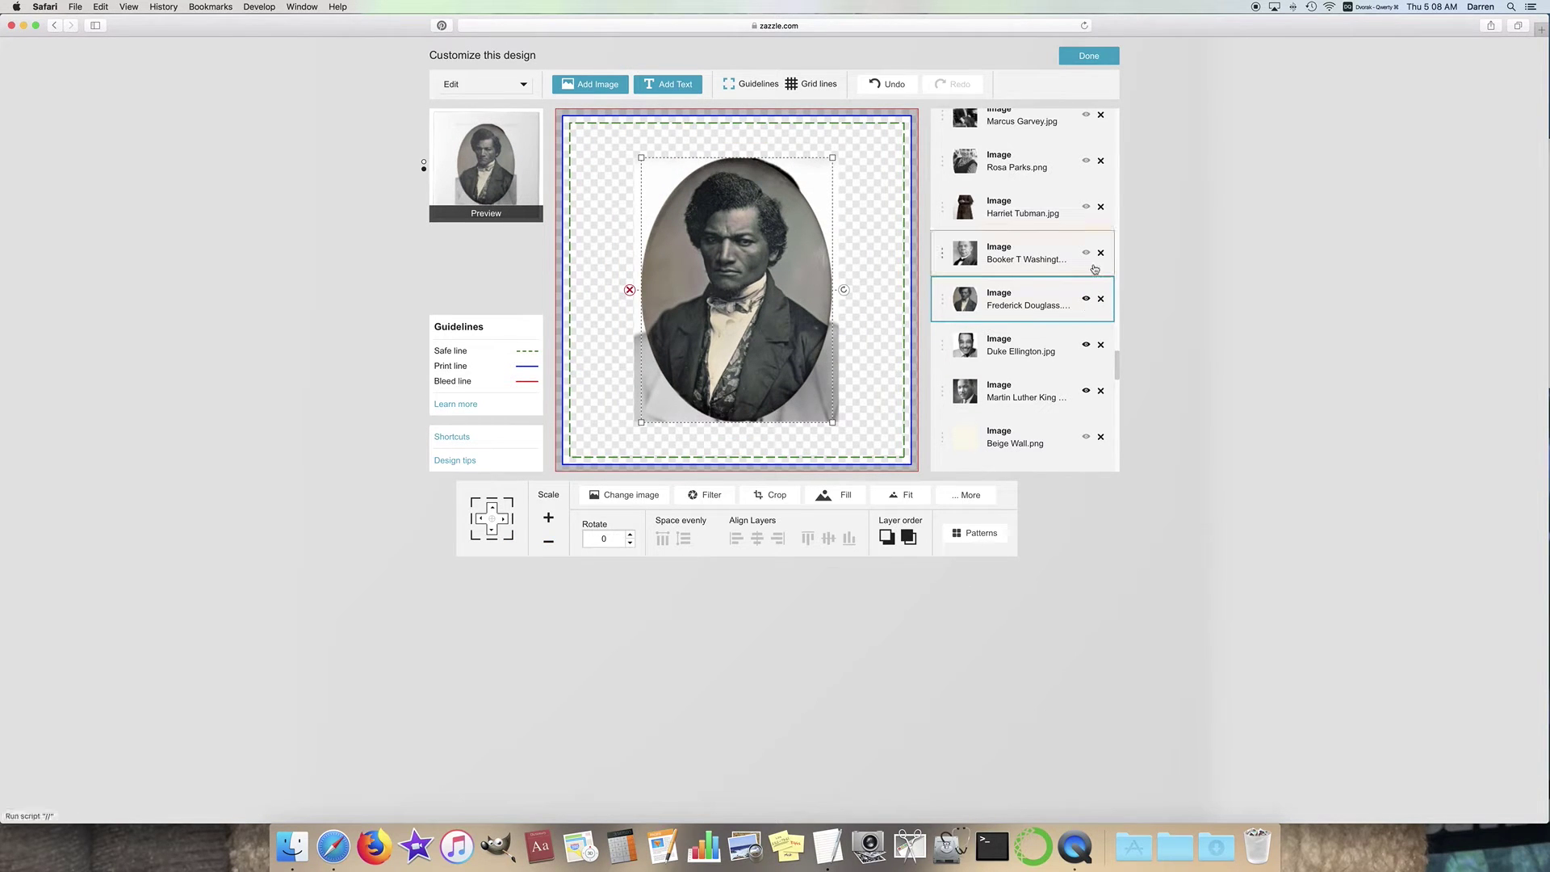
Step: Show the Booker T Washington portrait layer and scale it down until it fits inside the safe line
click(1025, 255)
click(549, 549)
click(549, 549)
Step: Show the Harriet Tubman portrait layer and scale it down three increments to fit inside the safe line
click(1074, 211)
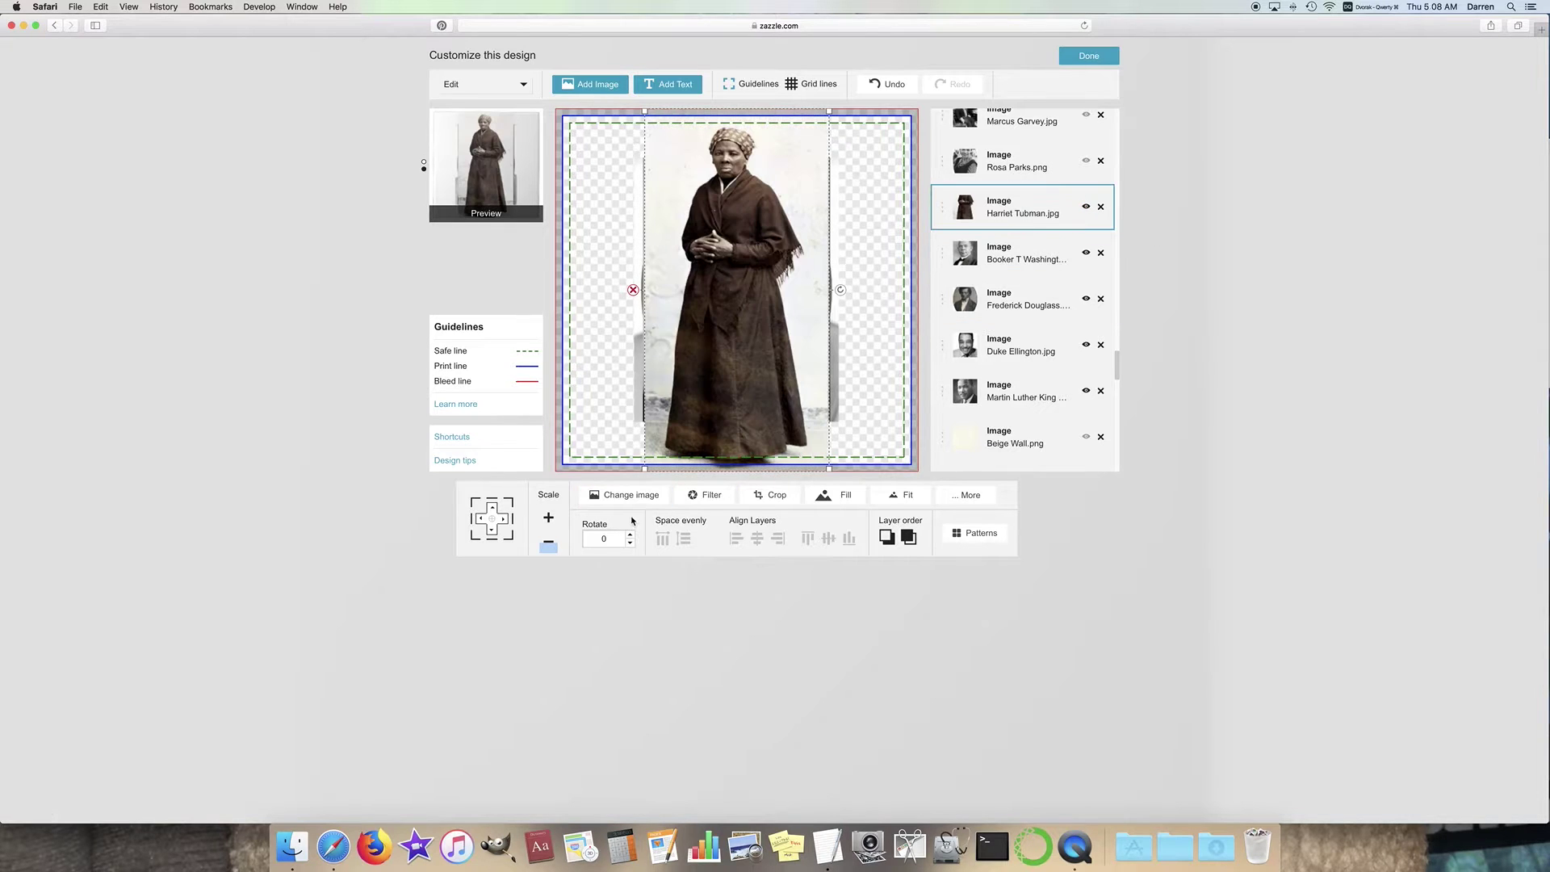
click(552, 544)
click(552, 544)
click(553, 544)
Step: Show the Rosa Parks portrait layer and scale it down three increments to fit inside the safe line
scroll(1051, 255, up, 1)
scroll(1050, 255, up, 3)
click(1080, 298)
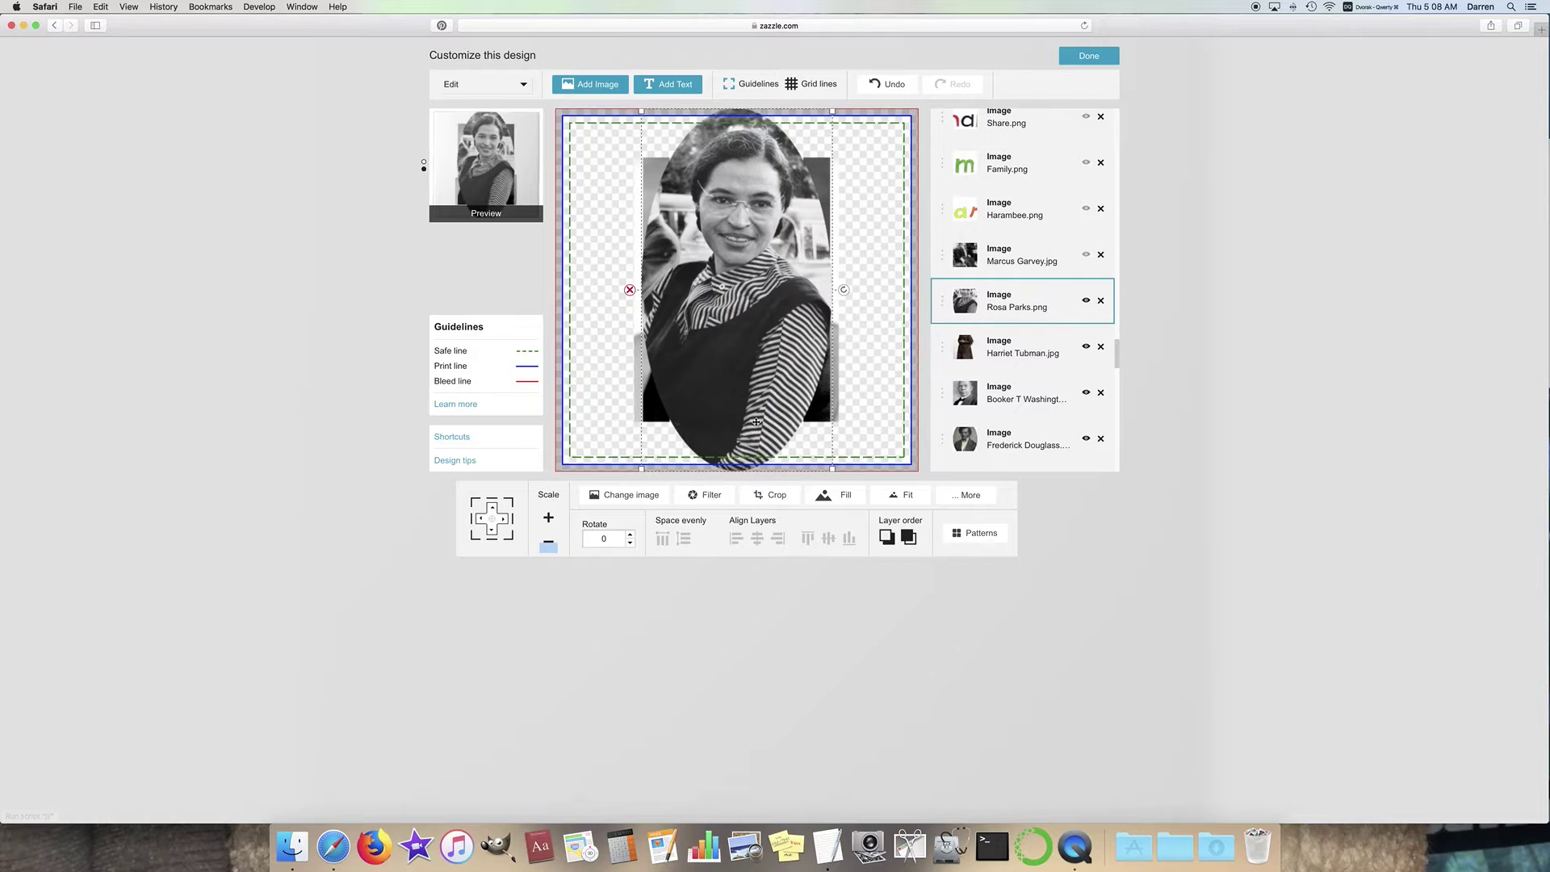
click(549, 544)
click(549, 543)
click(549, 543)
Step: Show the Marcus Garvey portrait layer and scale it down three increments to match the other portraits
click(1082, 262)
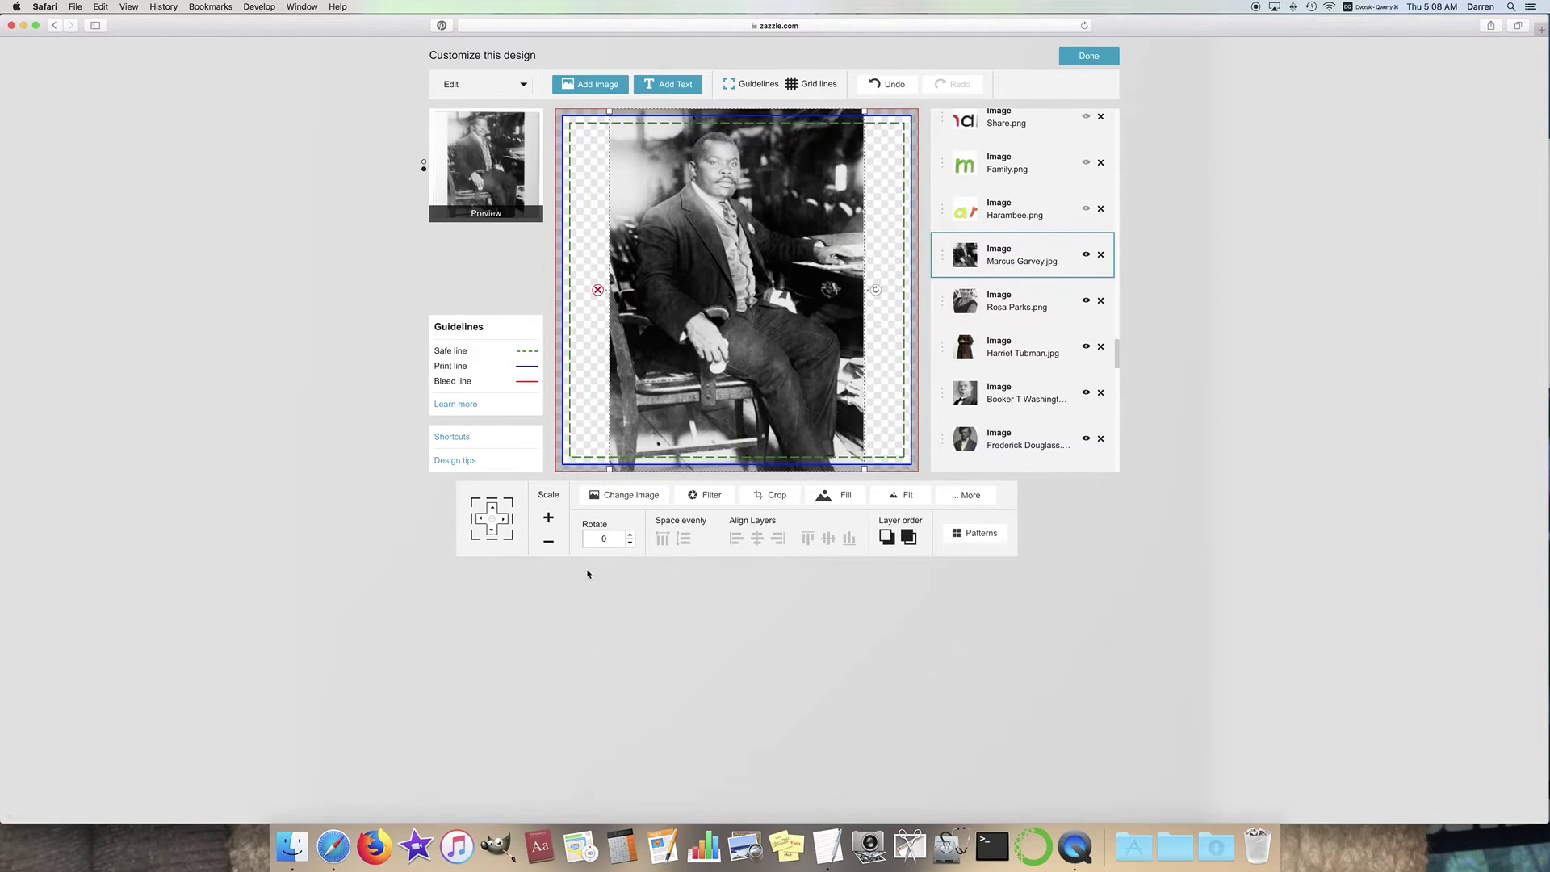
click(552, 546)
click(552, 545)
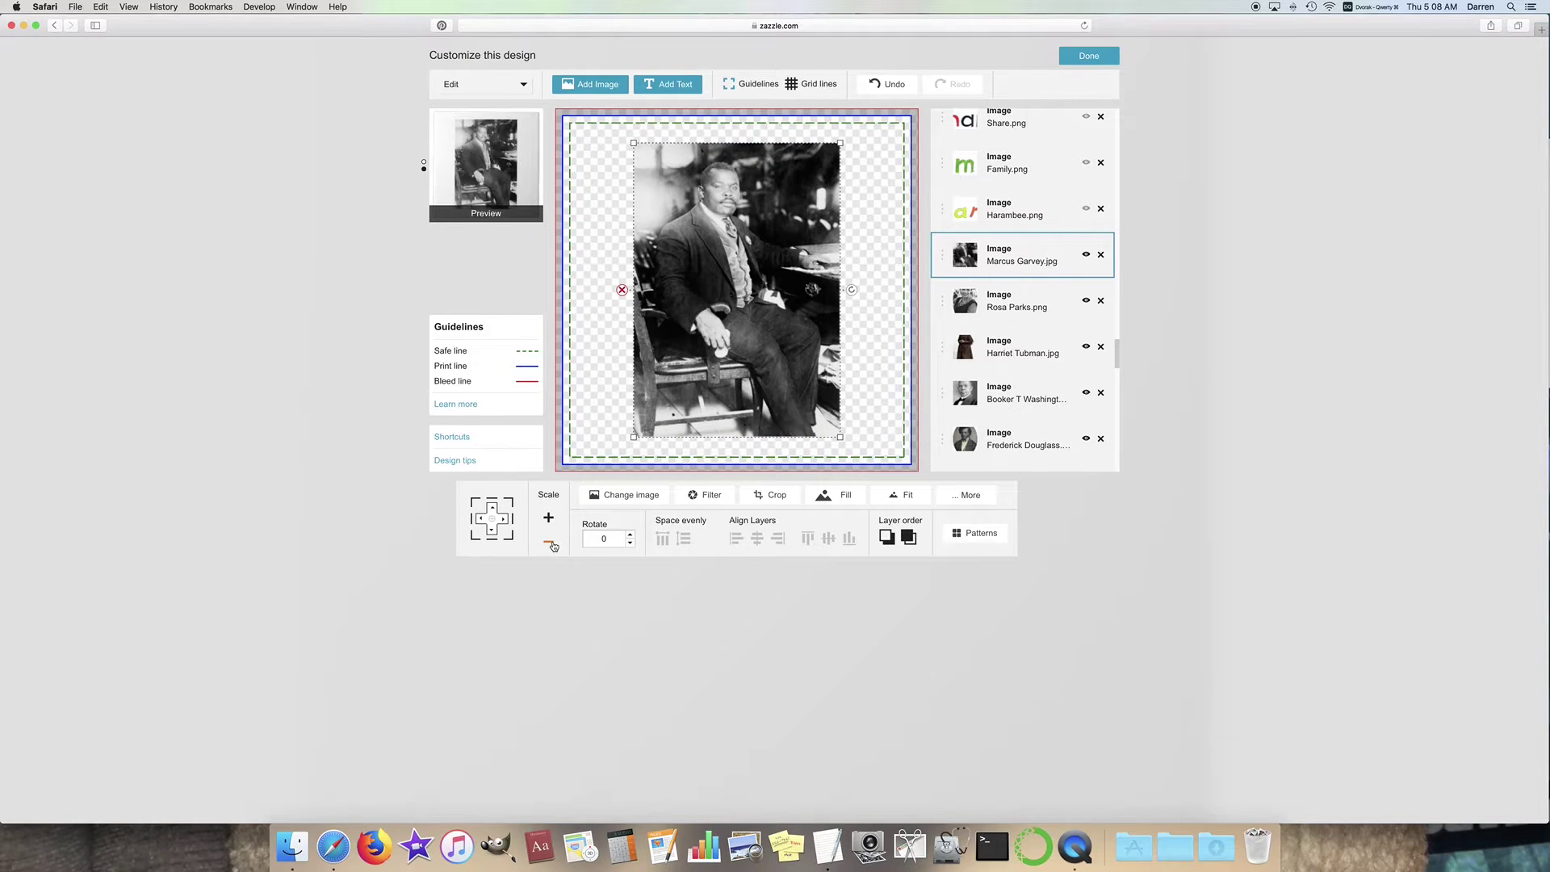
click(553, 546)
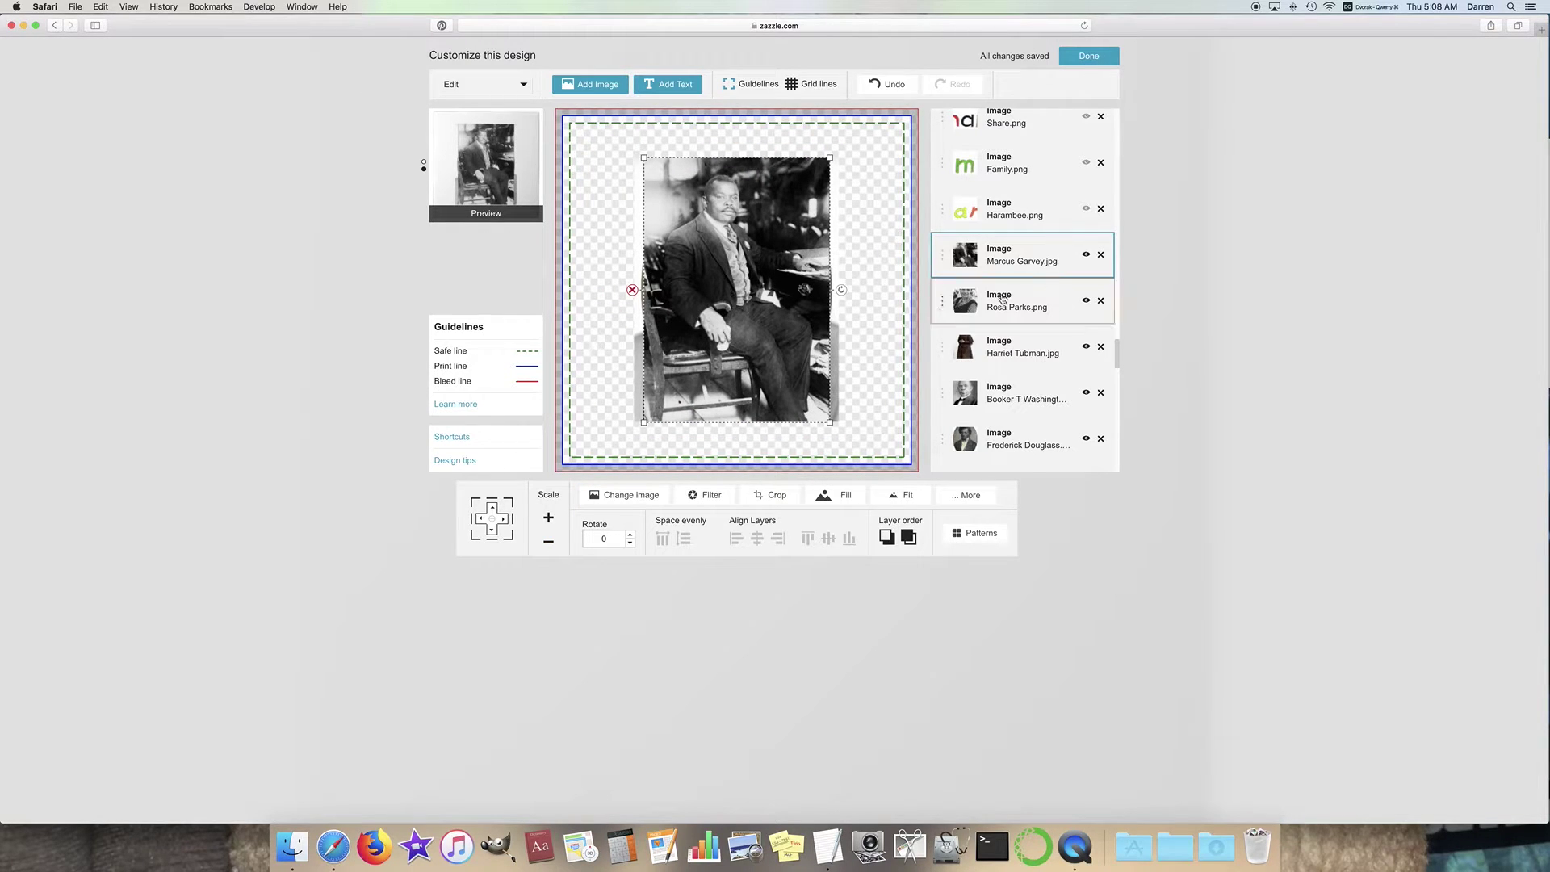
Step: Hide the Marcus Garvey, Rosa Parks, Harriet Tubman, Booker T Washington, Frederick Douglass, Duke Ellington and Martin Luther King portrait layers
scroll(1084, 258, down, 1)
click(1086, 207)
click(1086, 252)
click(1086, 298)
click(1086, 344)
click(1086, 391)
click(1086, 437)
scroll(1089, 420, down, 2)
click(1086, 391)
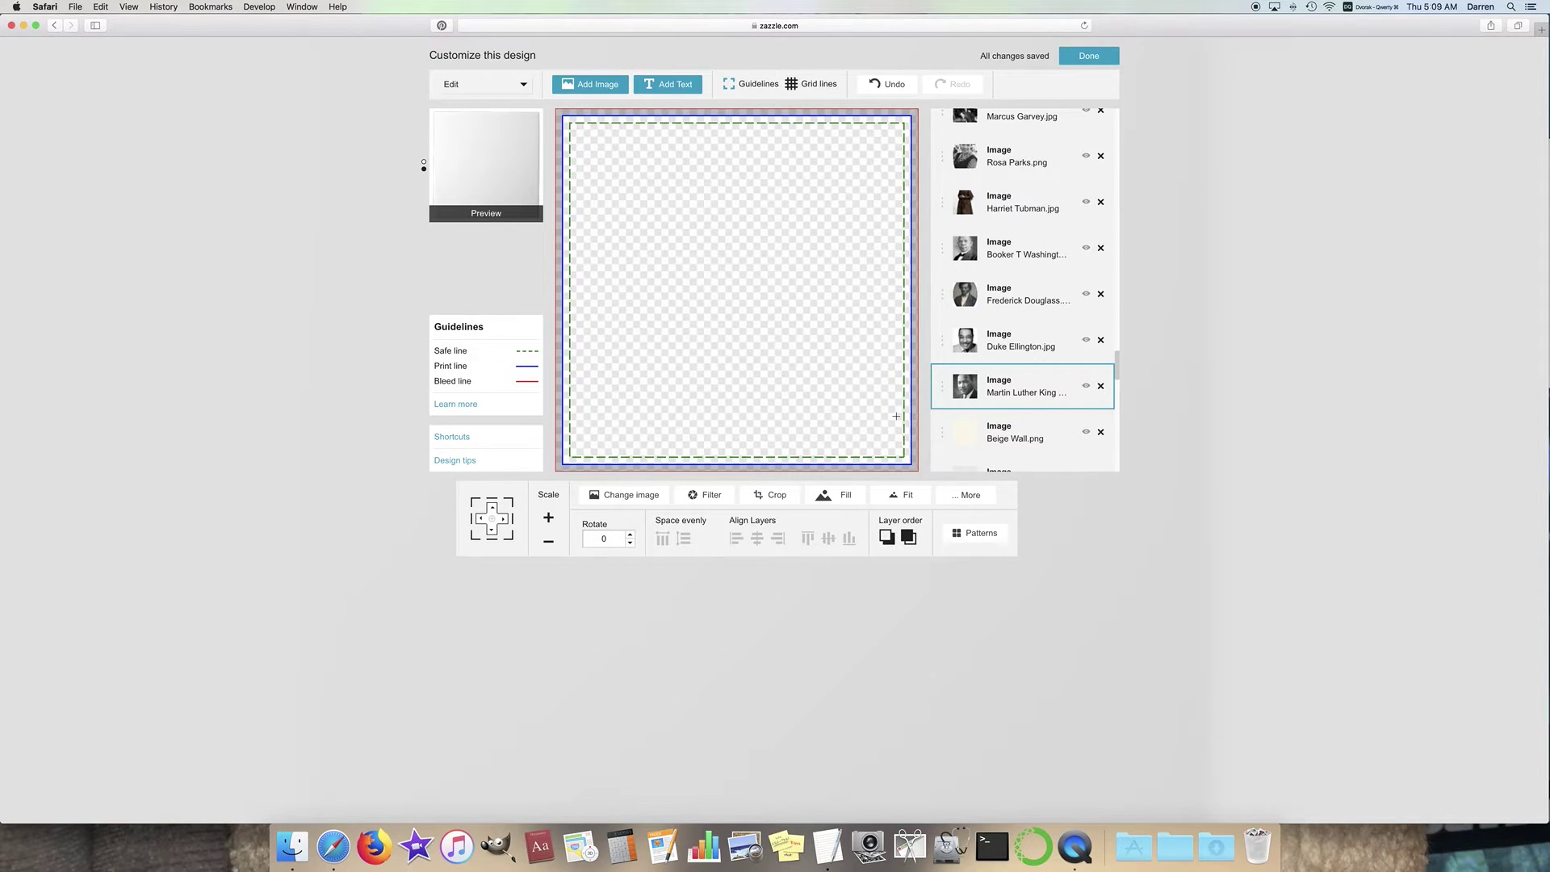
Step: Show the Harambee word layer and scale it down until it fits inside the safe line
scroll(1060, 347, up, 5)
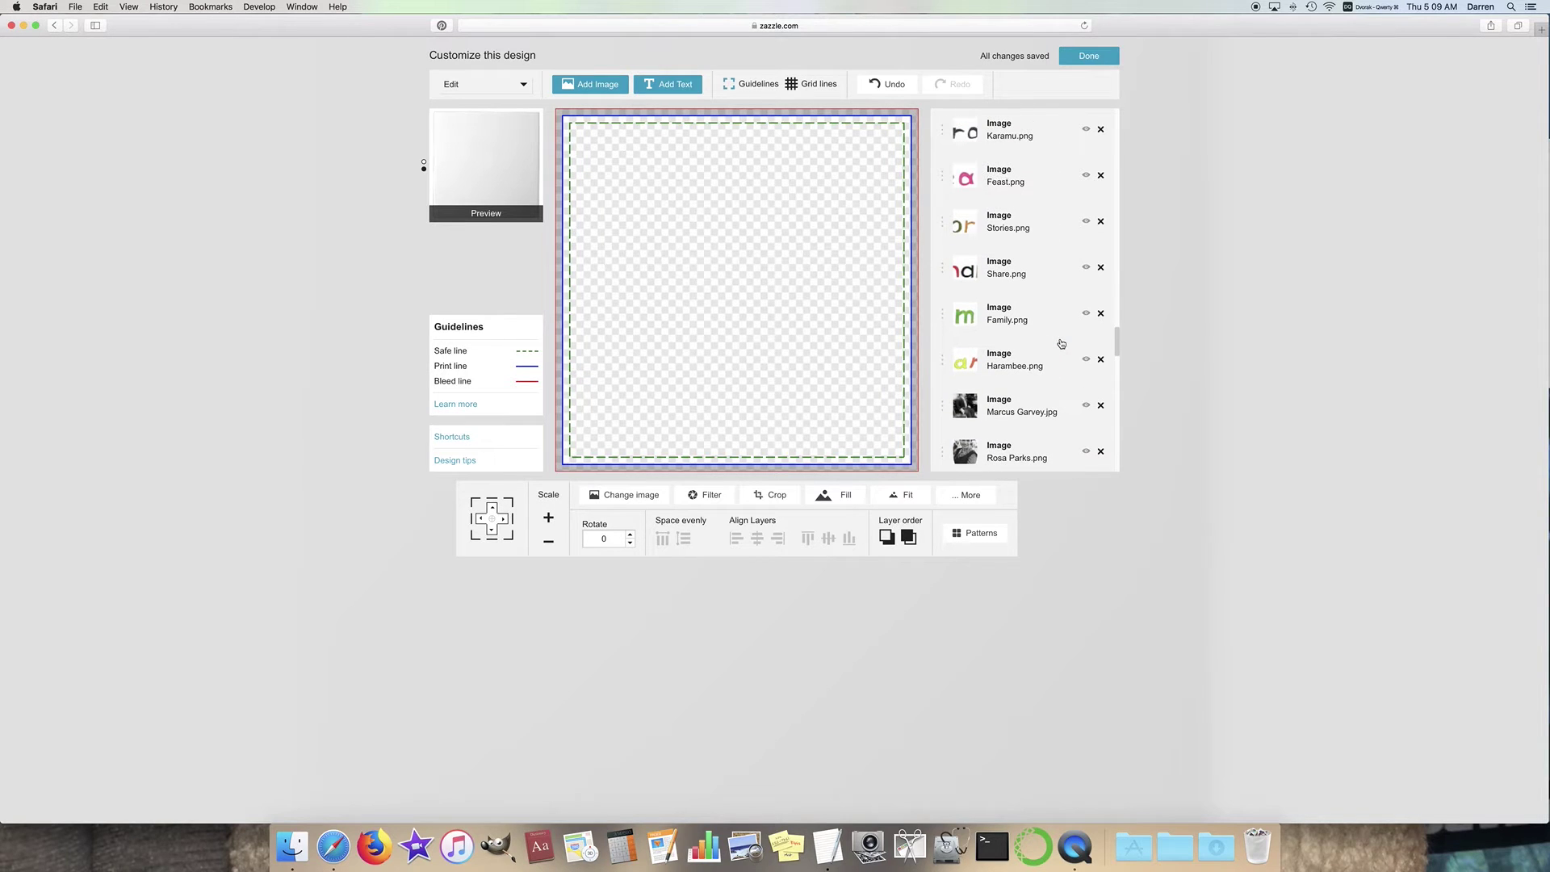
click(1059, 377)
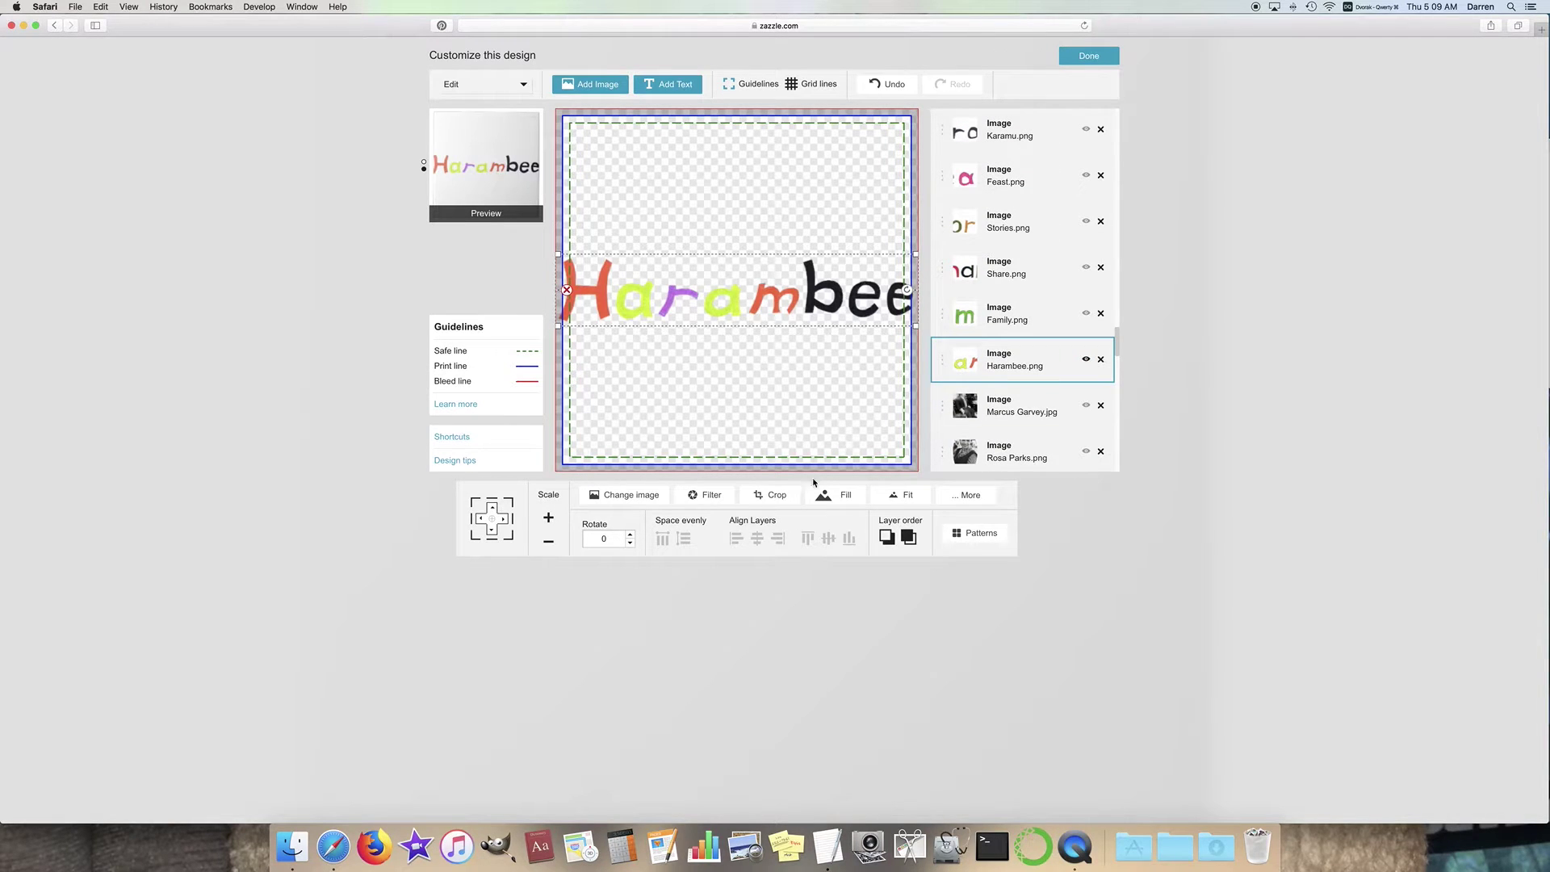
click(548, 541)
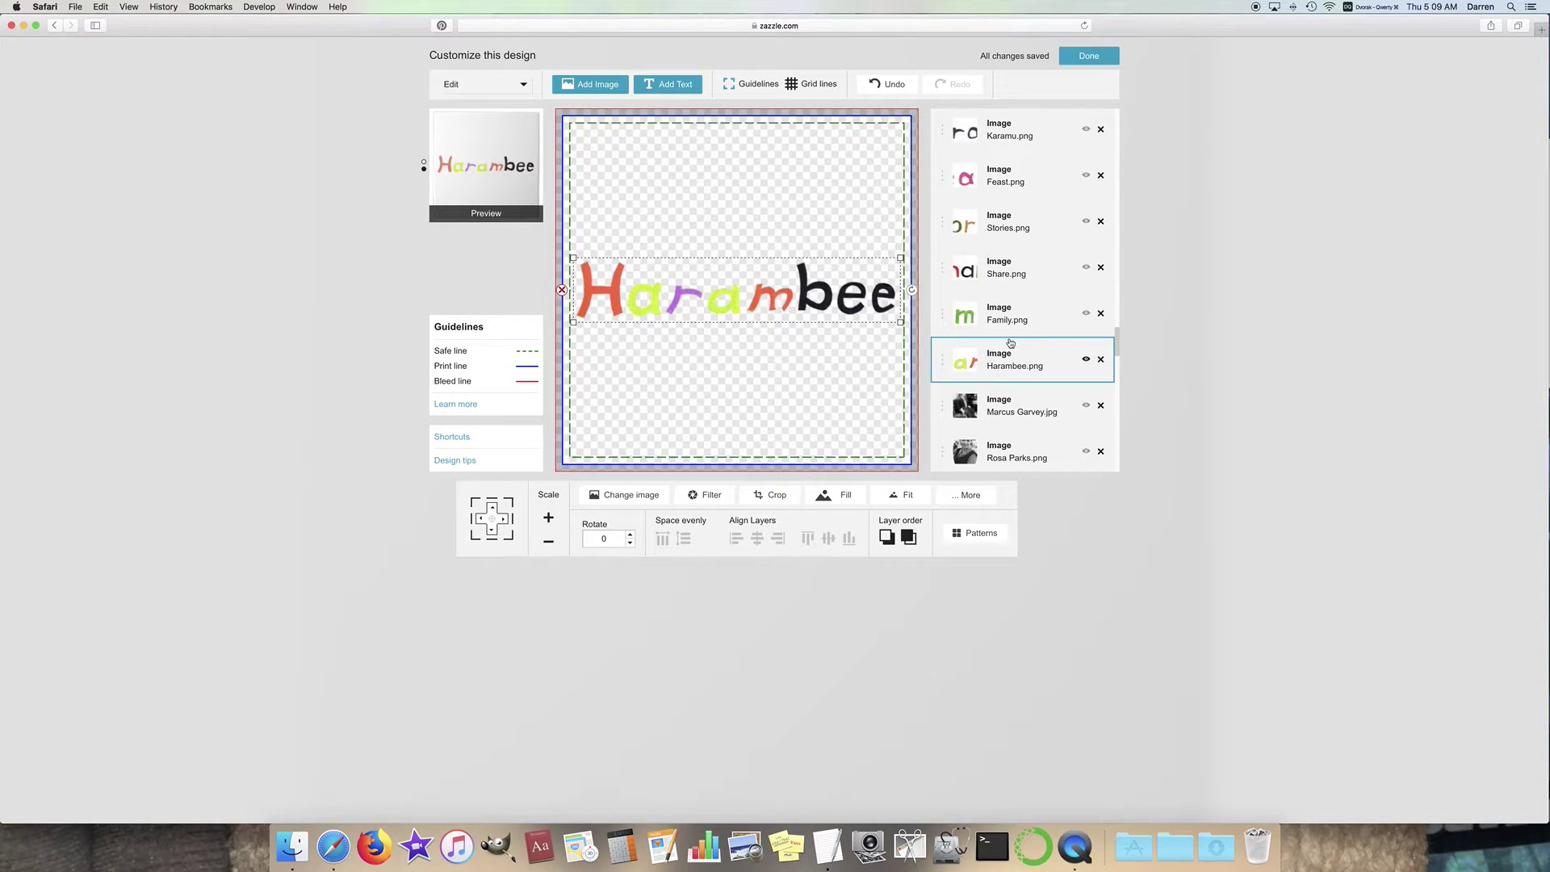
Step: Show the Family word layer, scale it down to roughly the letter height of Harambee, and undo the last reduction
click(1085, 314)
click(549, 541)
click(549, 542)
click(549, 544)
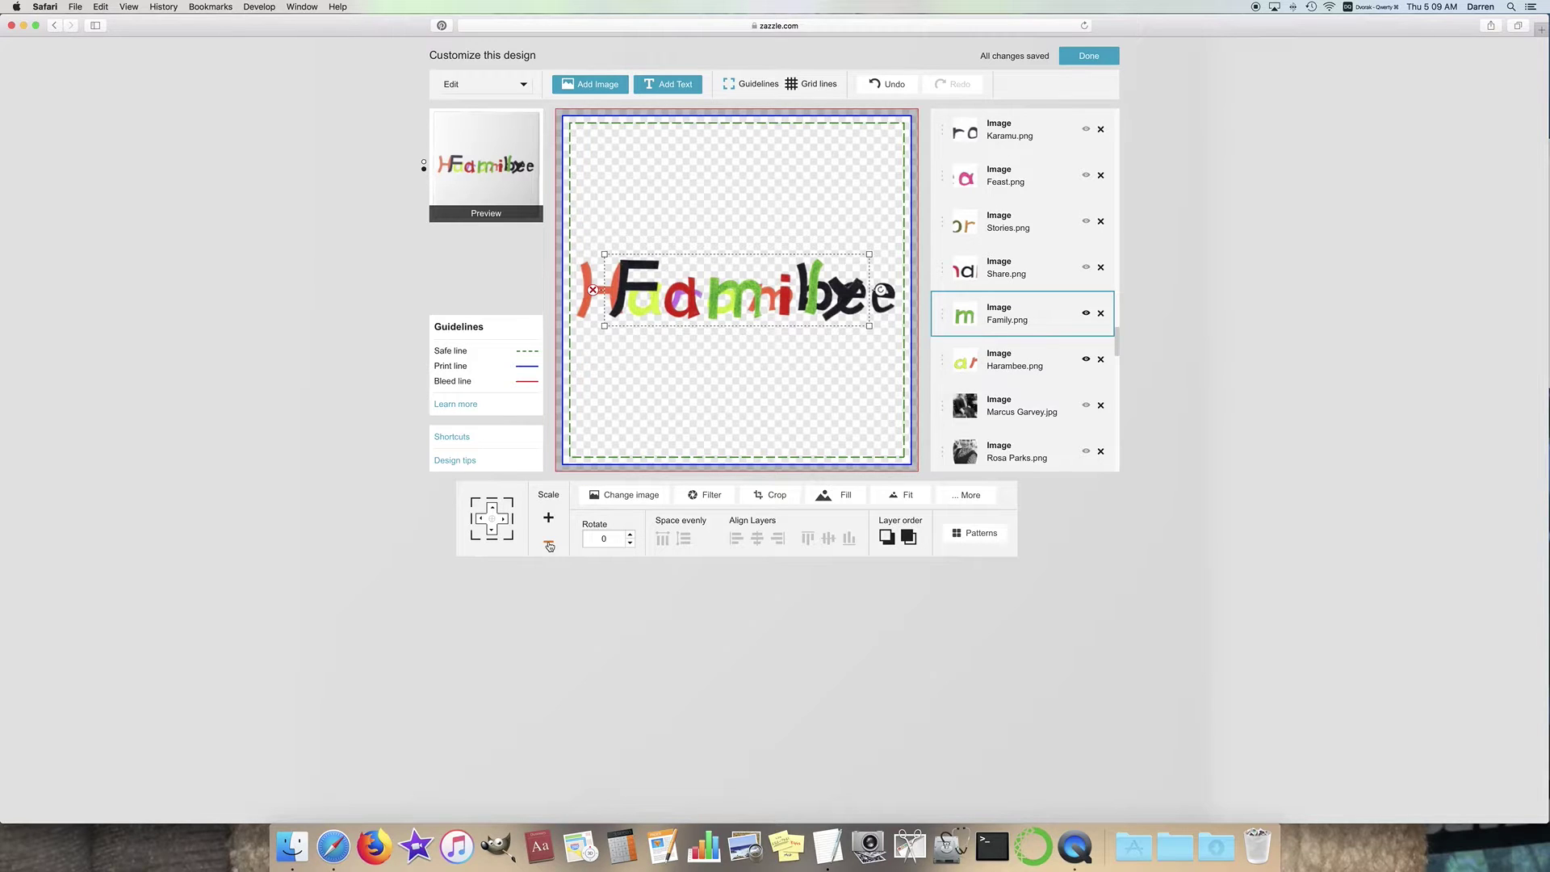
click(549, 544)
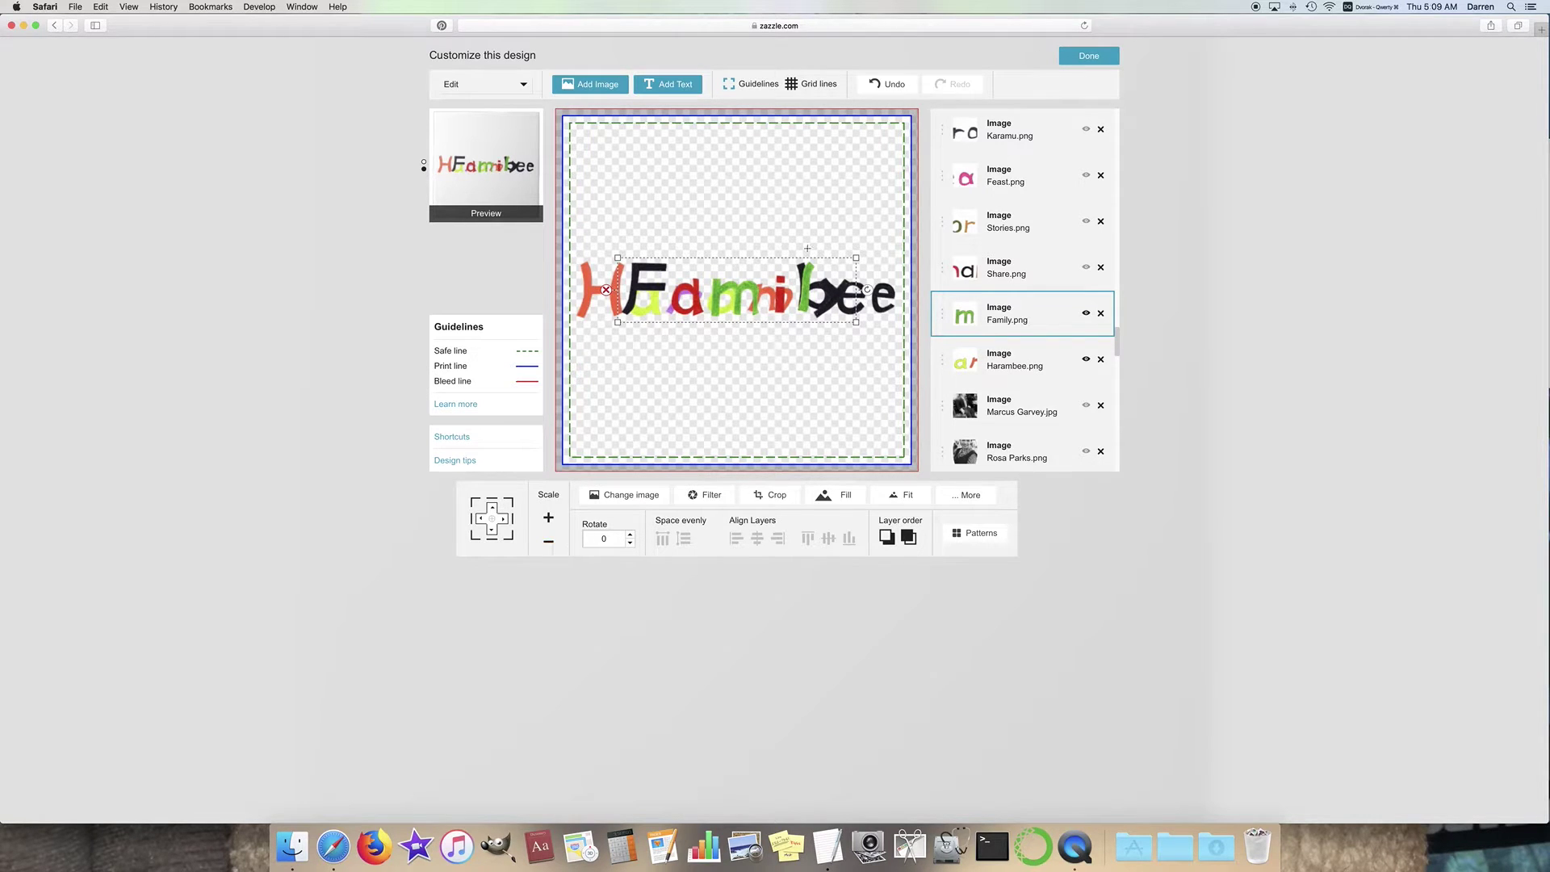
click(888, 84)
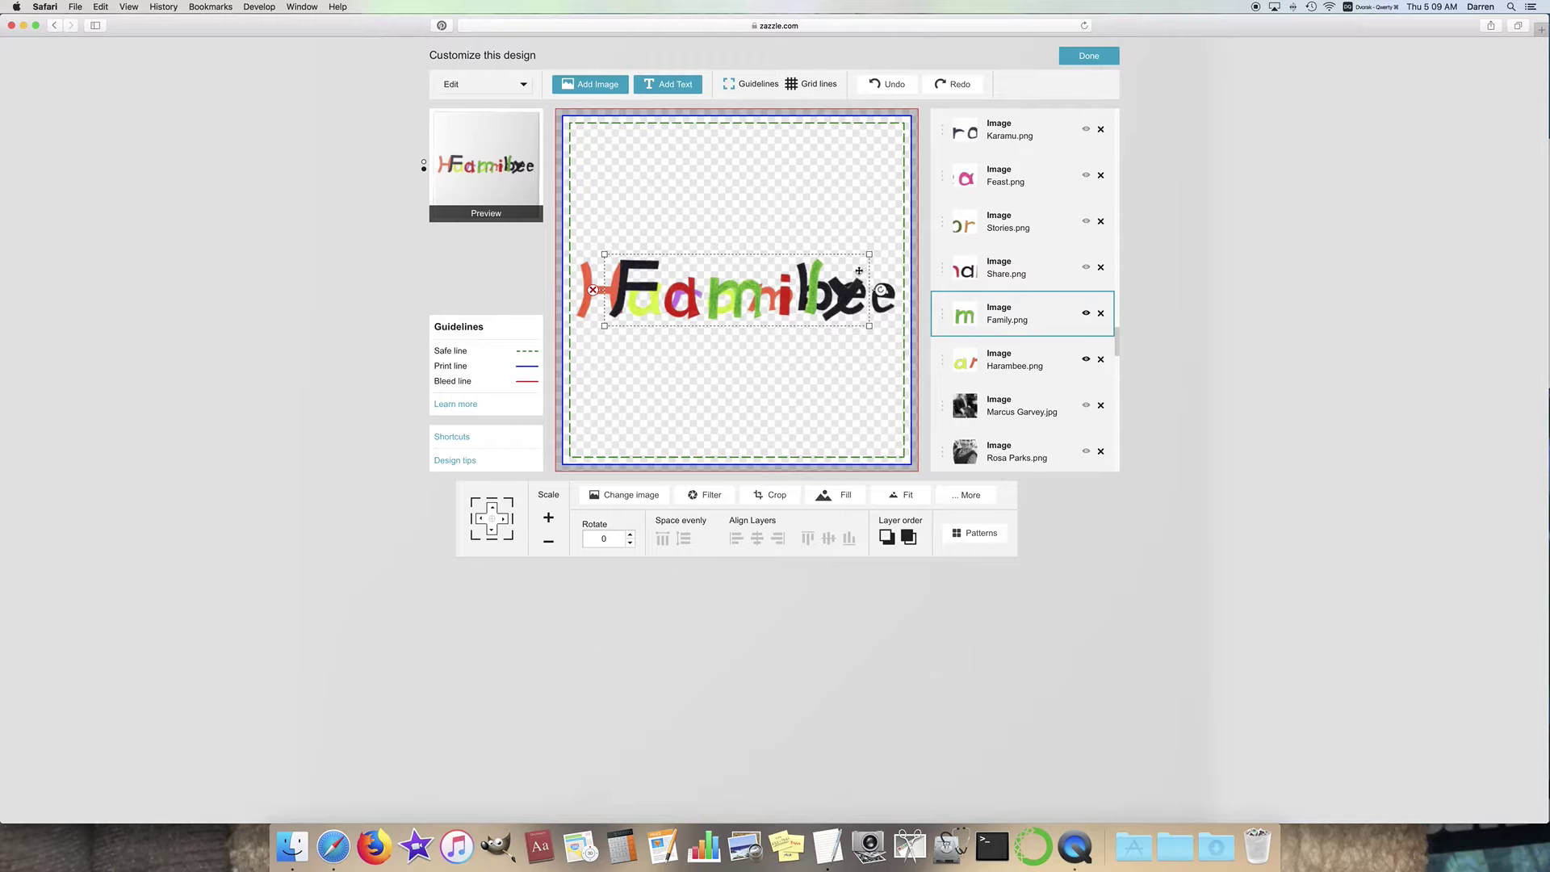
Step: Show the Share word layer and scale it down four increments so it is narrower than Harambee
click(1087, 270)
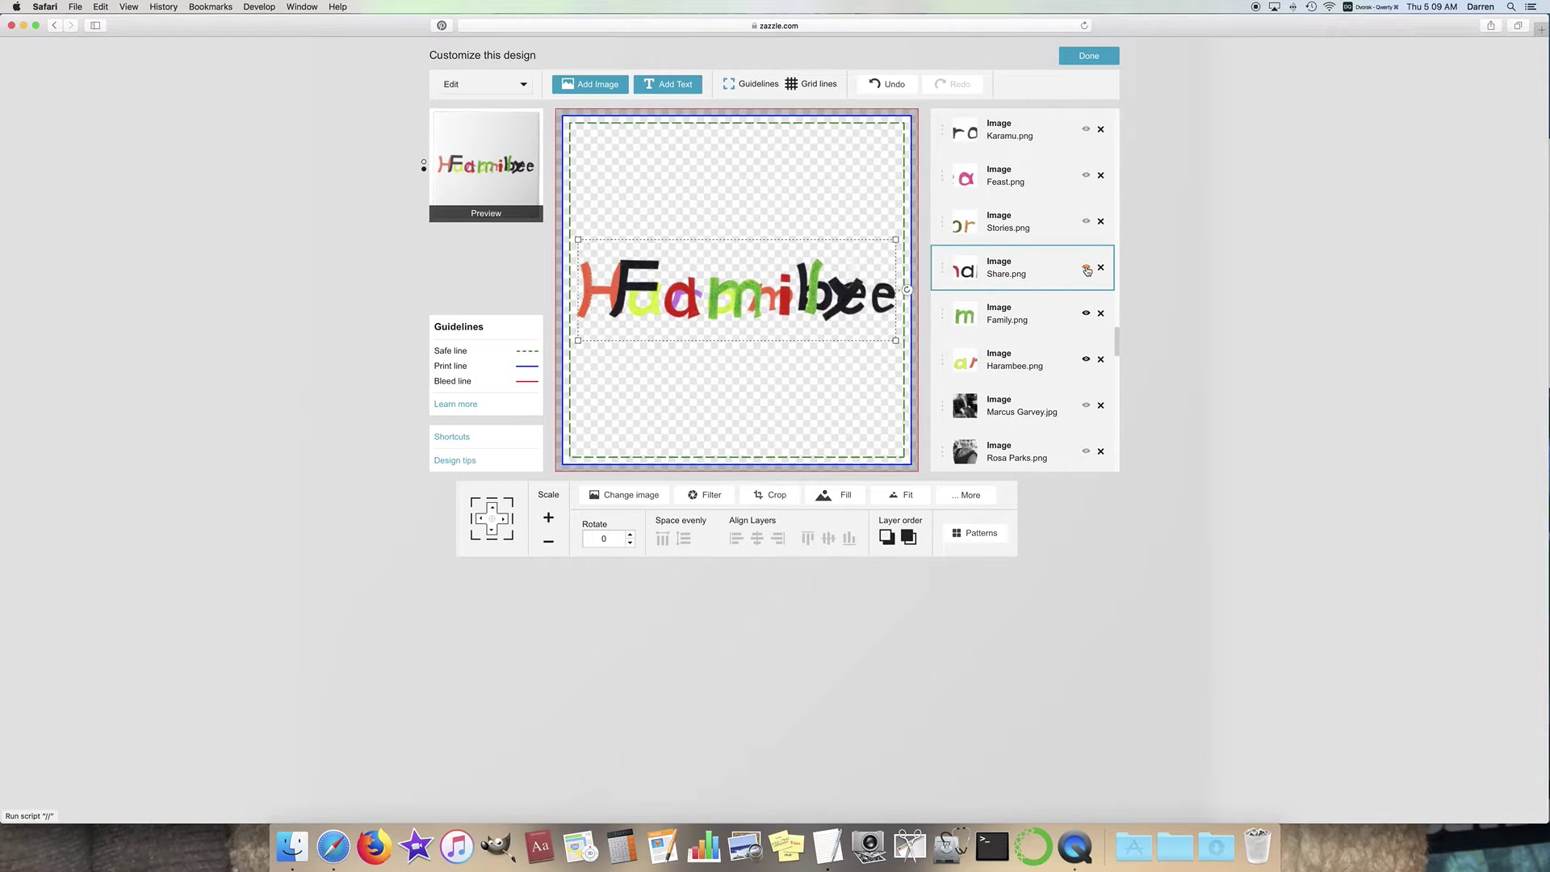
click(1087, 270)
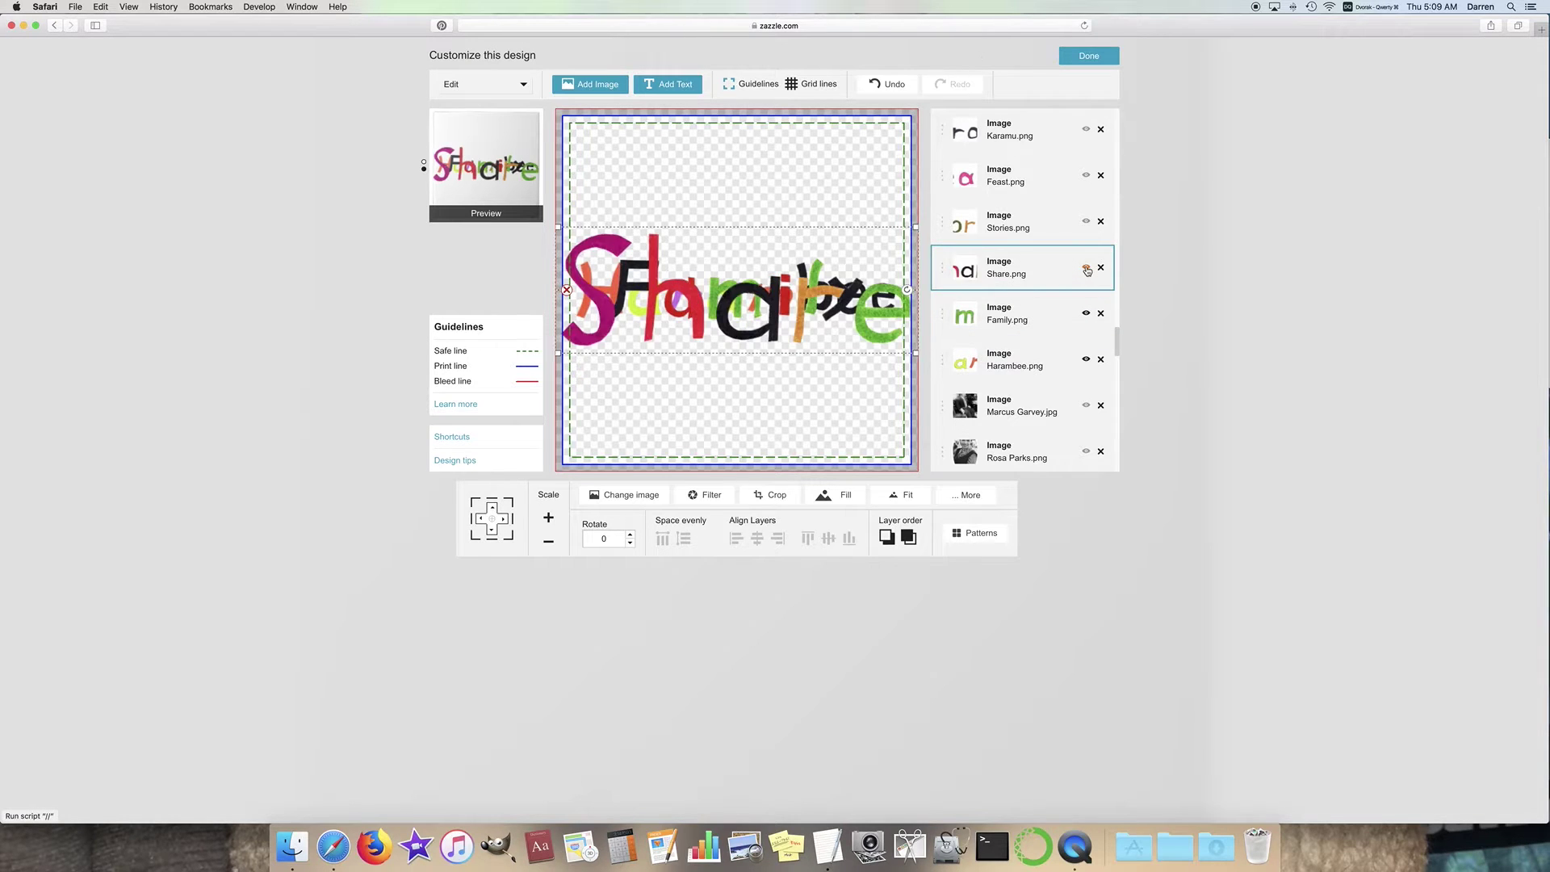
click(553, 546)
click(552, 545)
click(552, 546)
click(550, 546)
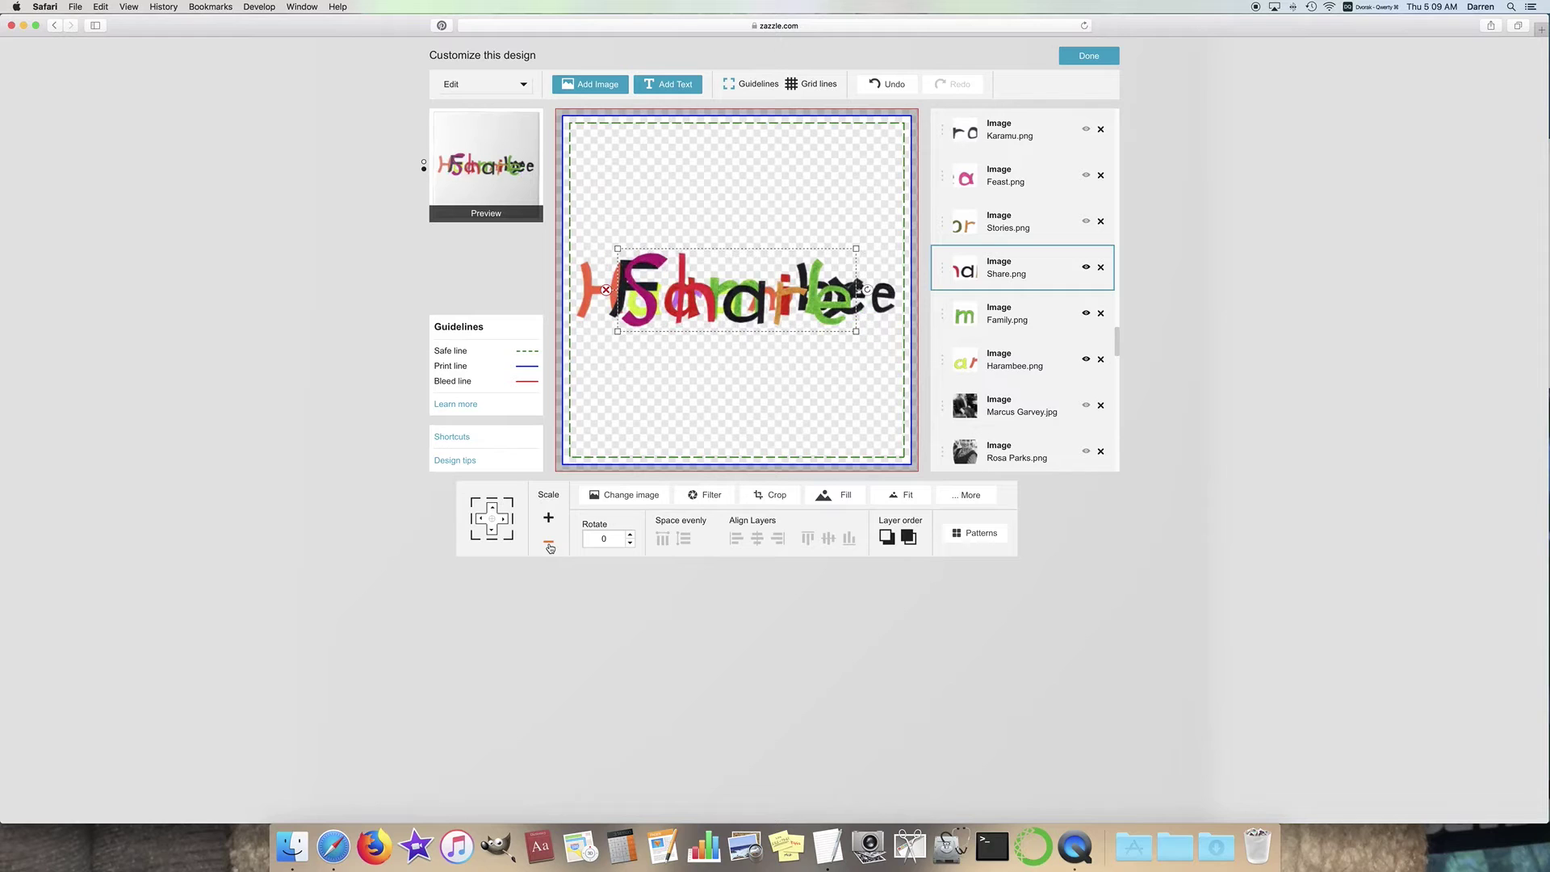
Step: Hide the Family word layer and scale the Share word down further to about the letter height of Harambee
click(1086, 313)
click(836, 313)
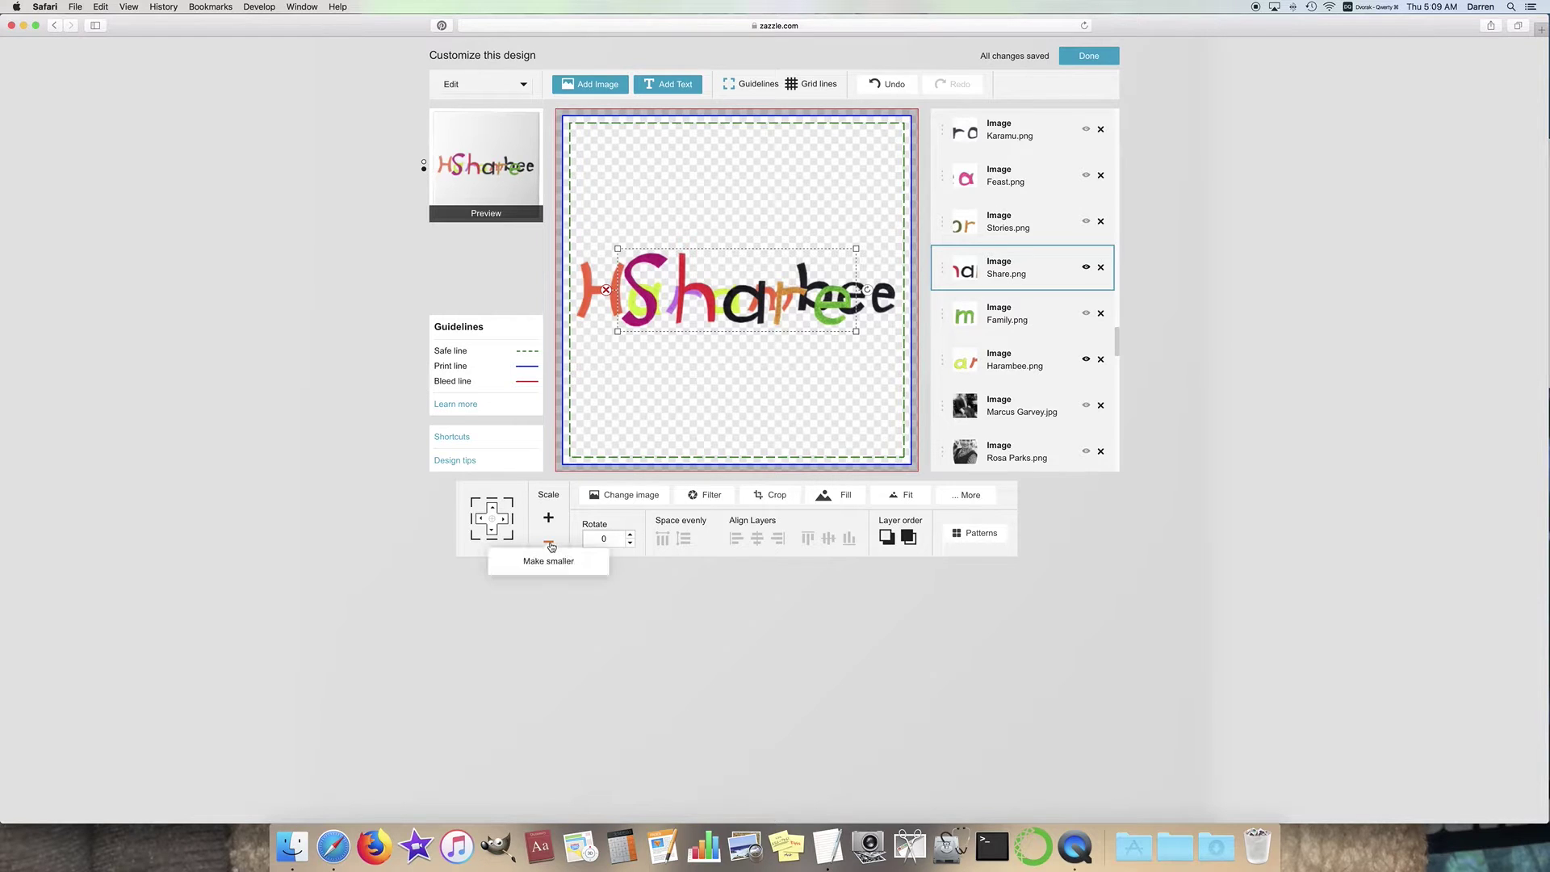
click(549, 547)
click(549, 547)
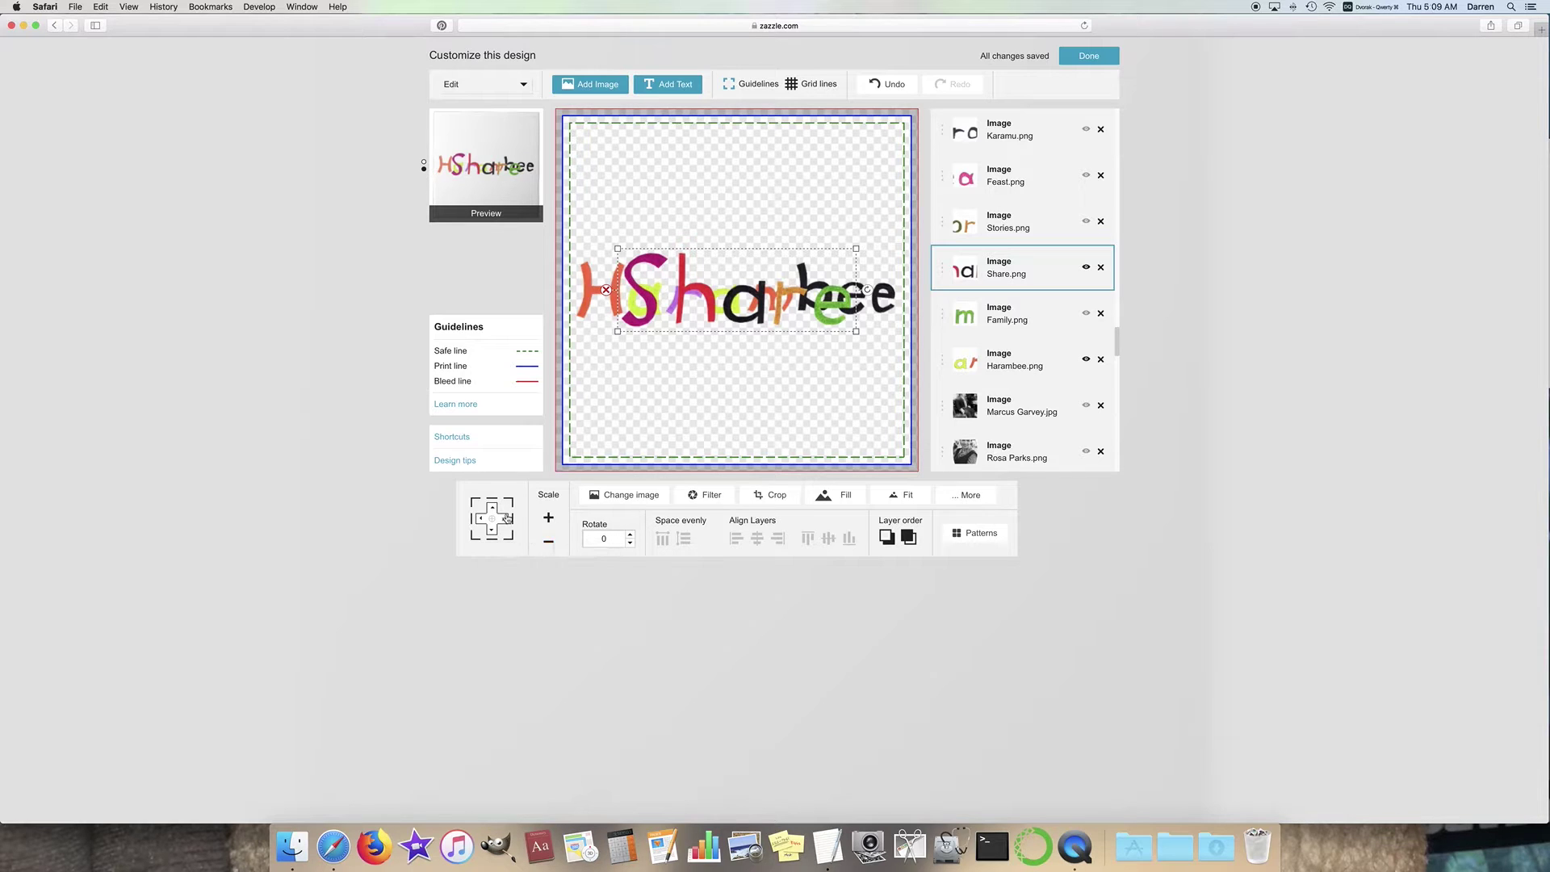
click(548, 543)
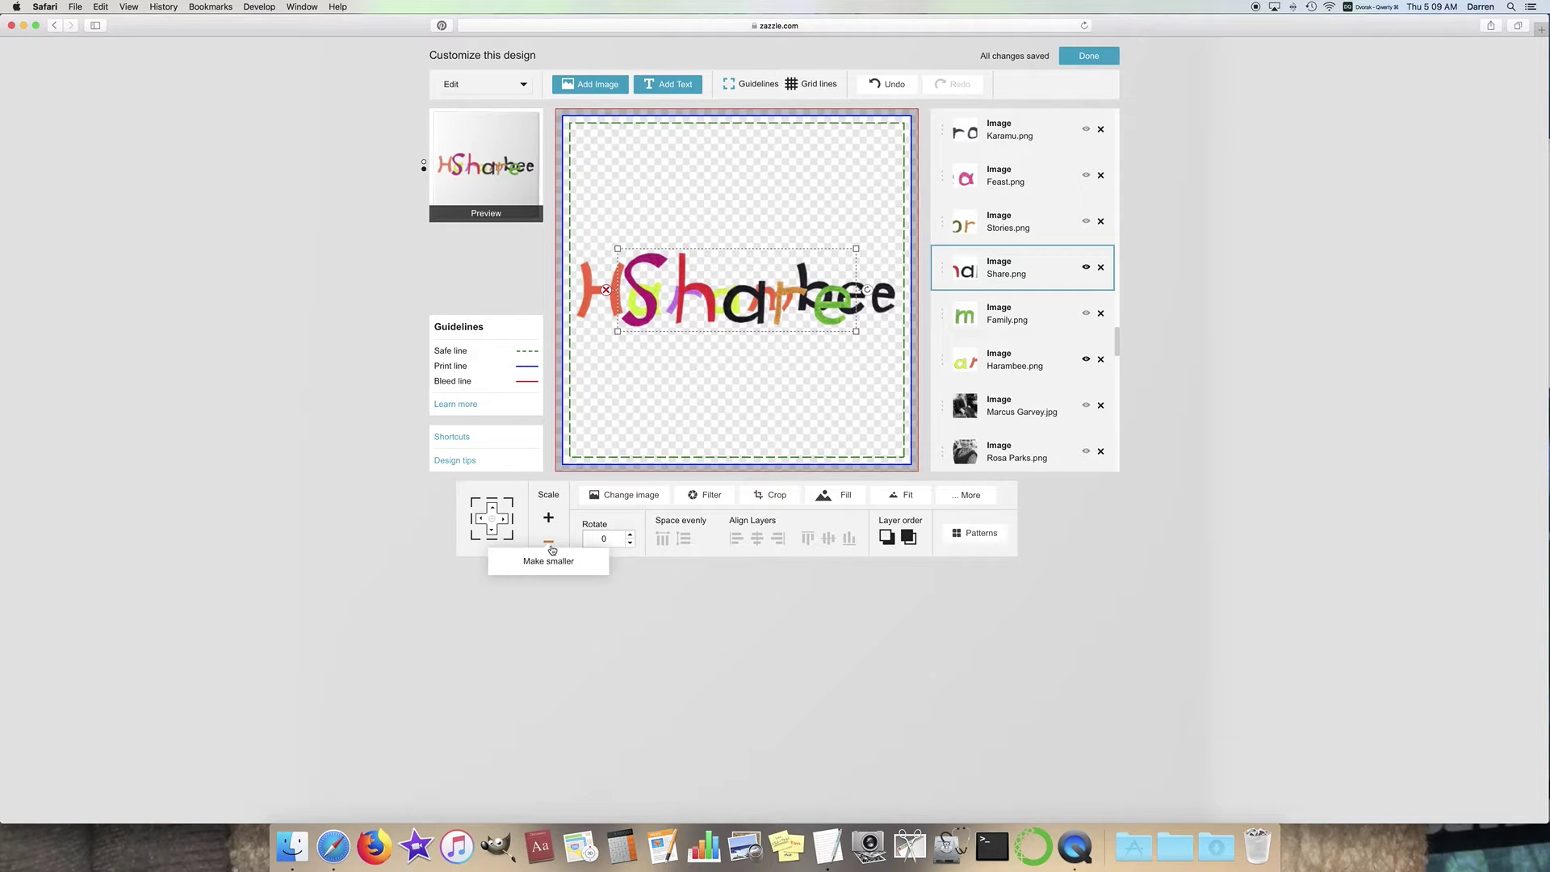
click(902, 495)
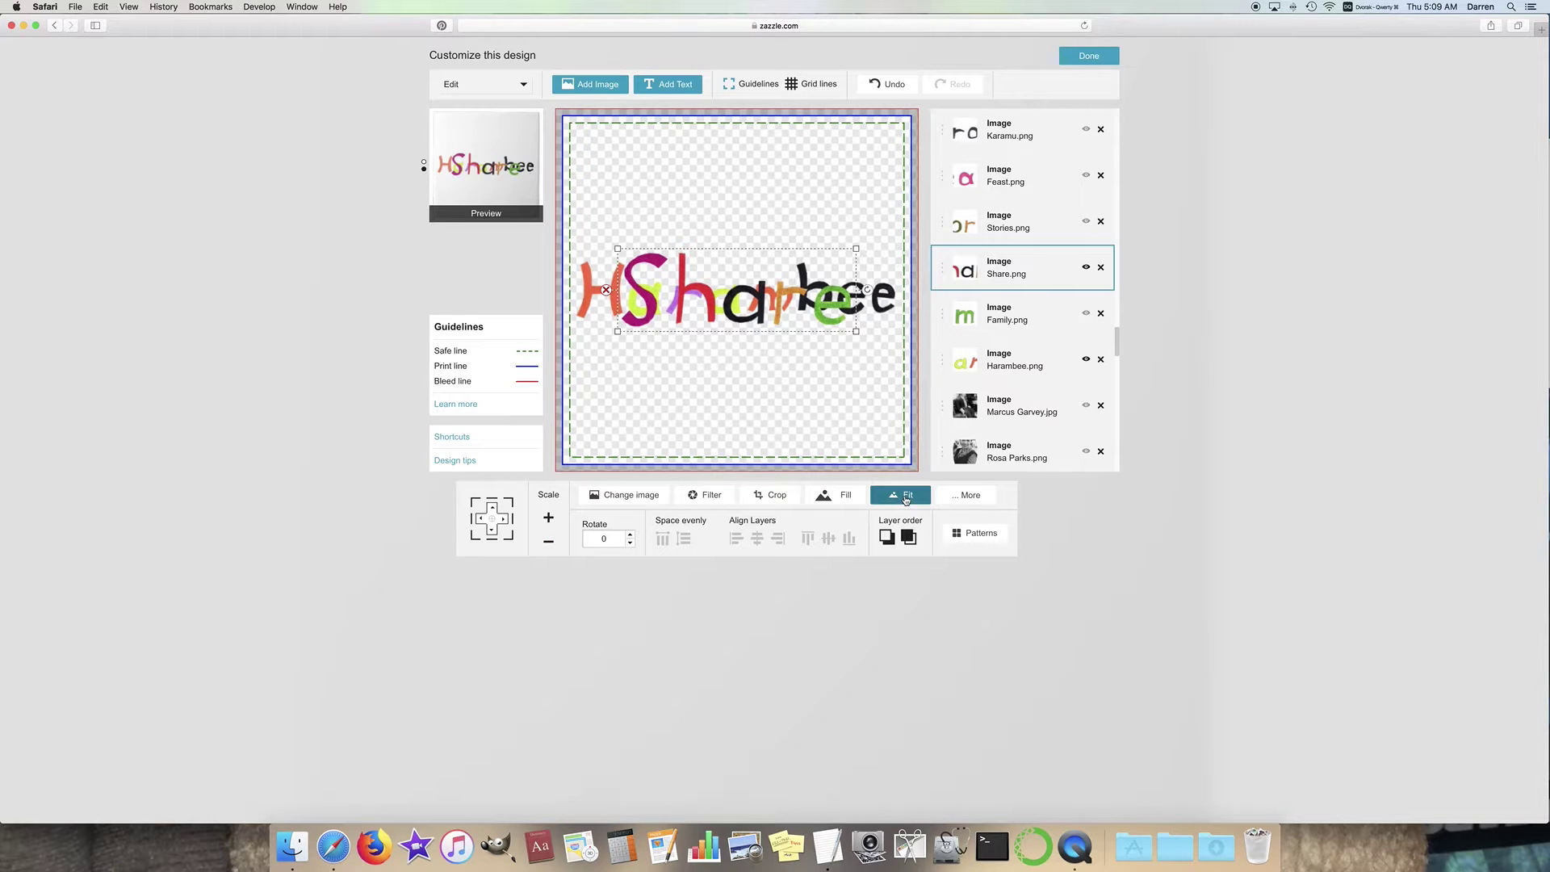
click(548, 544)
click(548, 544)
click(548, 544)
click(549, 545)
click(549, 546)
click(550, 548)
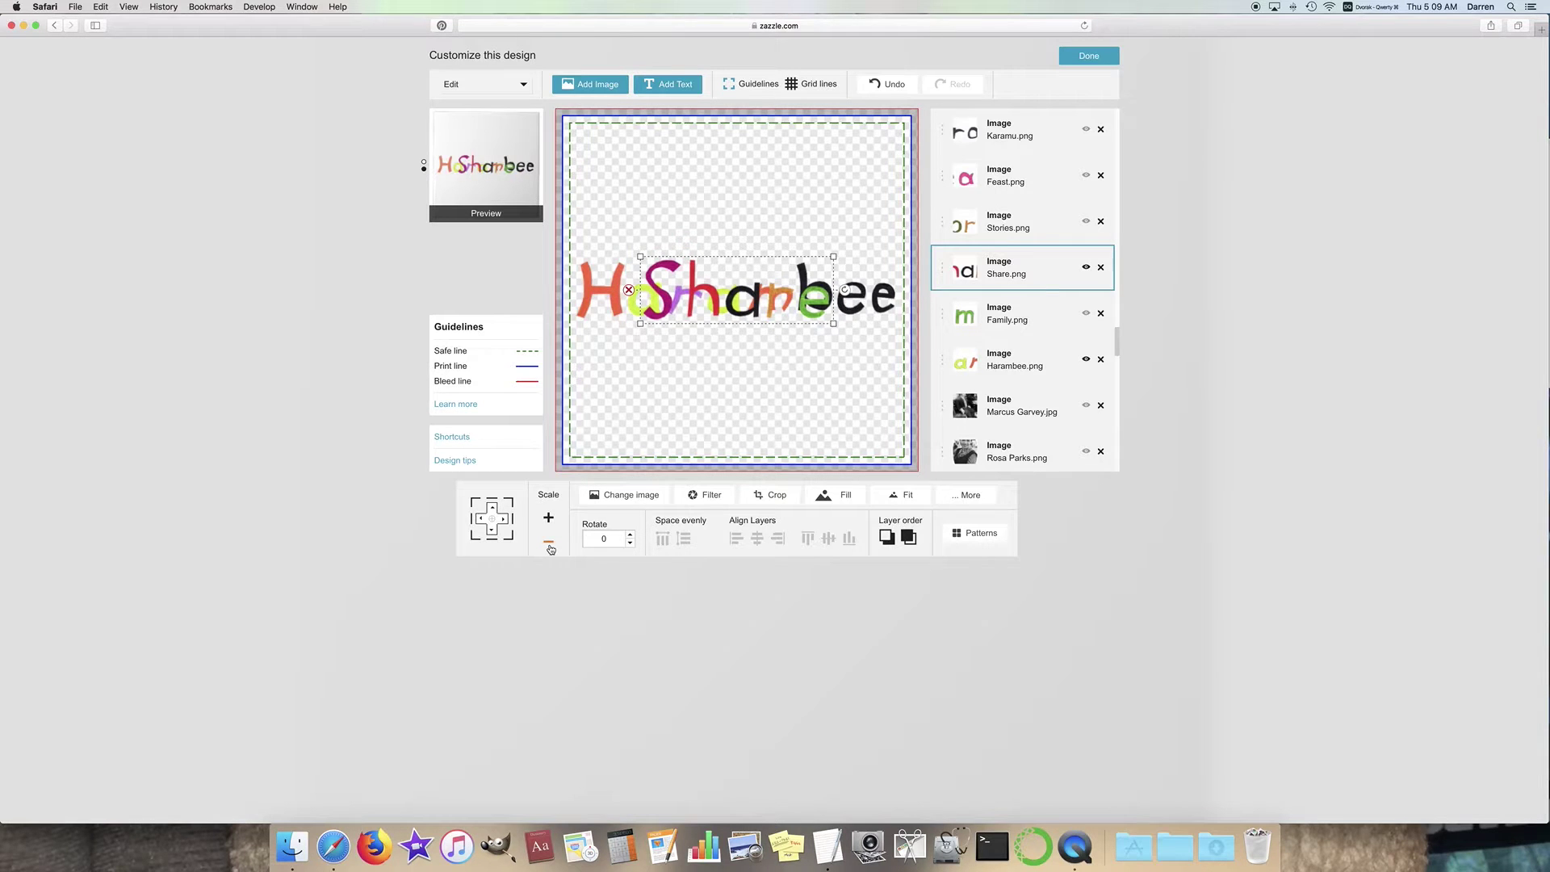
Step: Replace the visible Share word with the Stories word, scaling Stories down to about the letter height of Harambee
click(1086, 266)
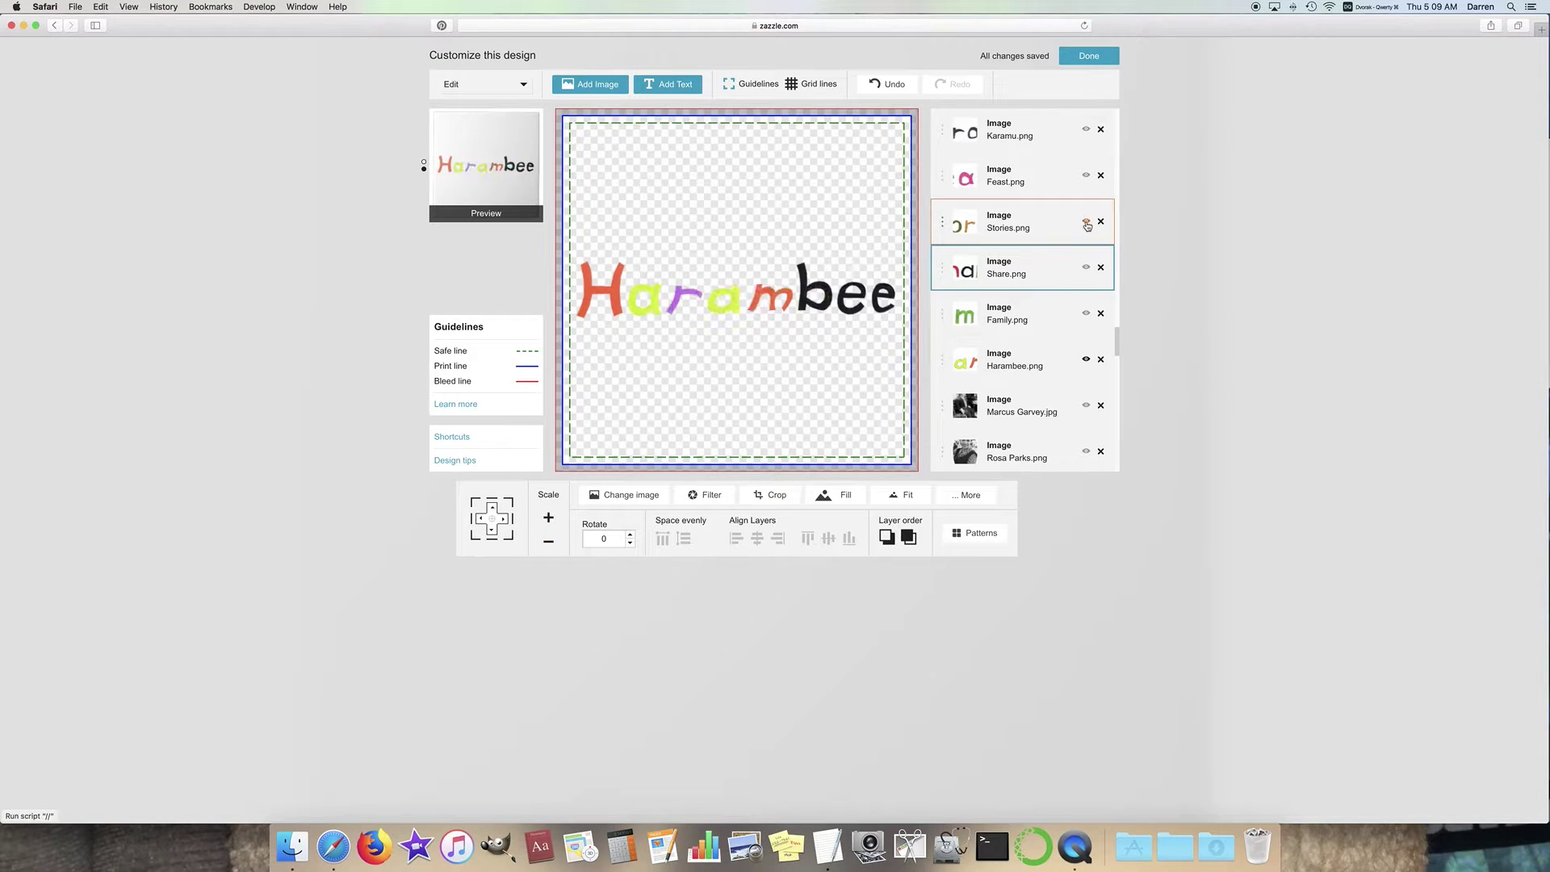
click(1086, 220)
click(548, 549)
click(548, 549)
click(548, 549)
click(548, 549)
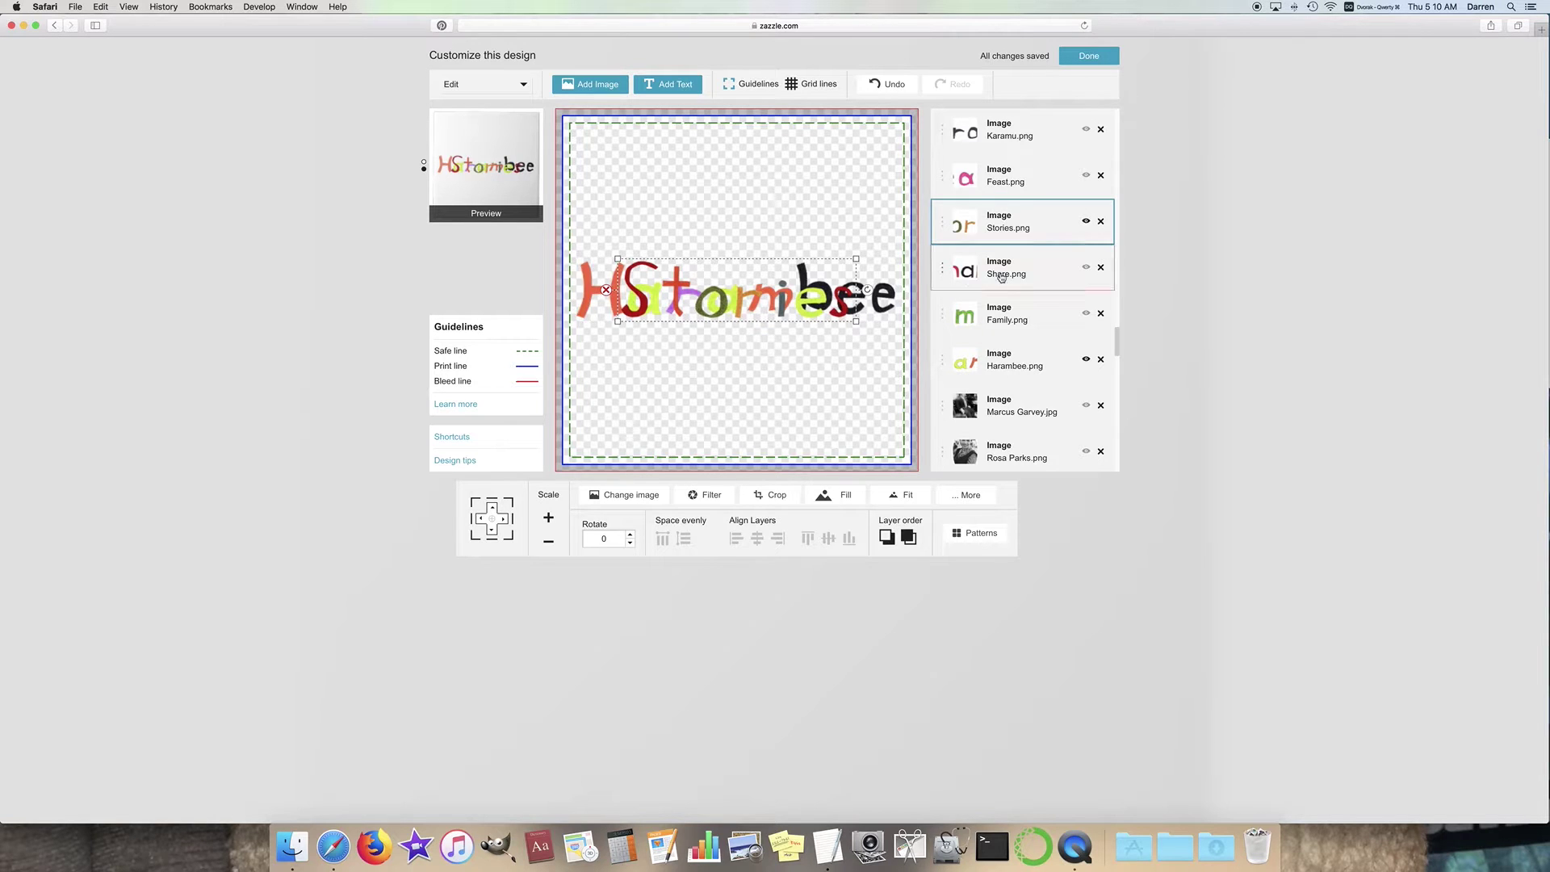
click(896, 91)
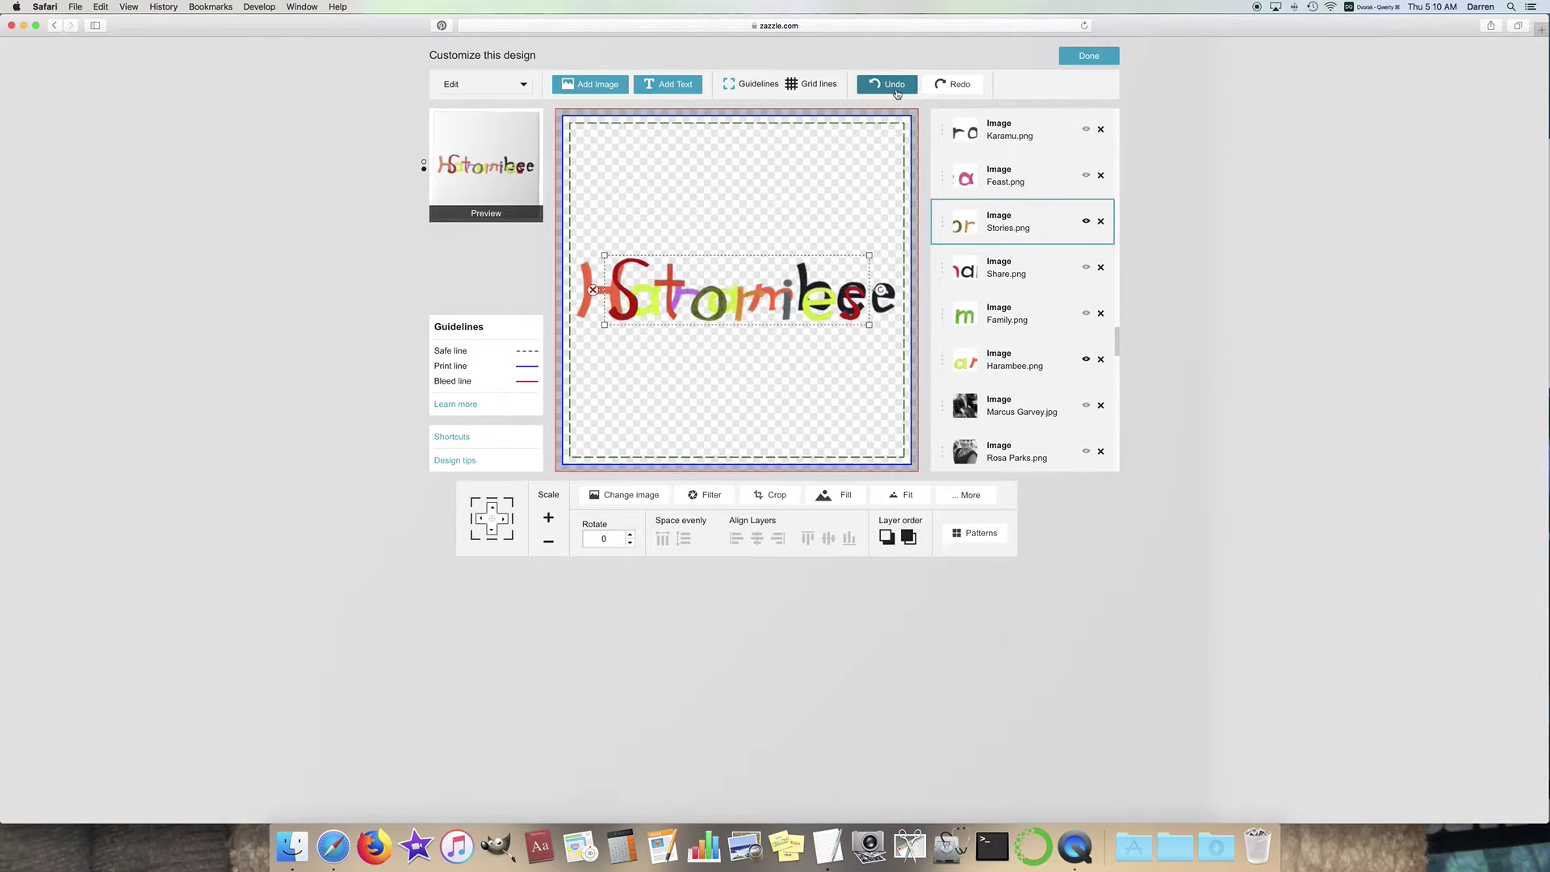
click(548, 541)
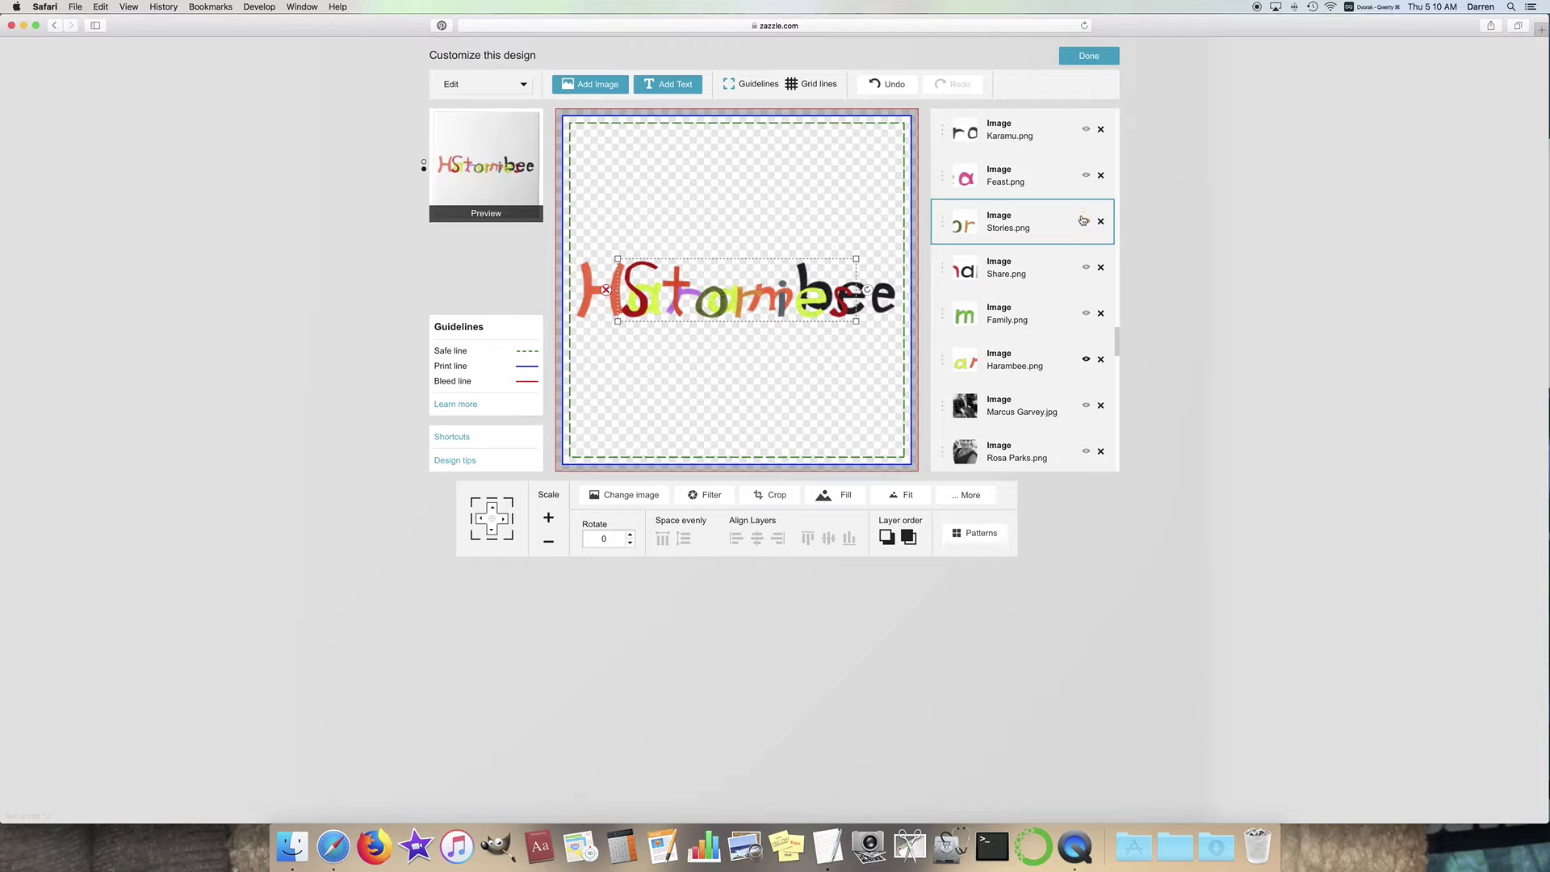
Step: Replace the visible Stories word with the Feast word, scale Feast down to Harambee's letter height, and undo the last reduction
click(1086, 221)
click(1086, 175)
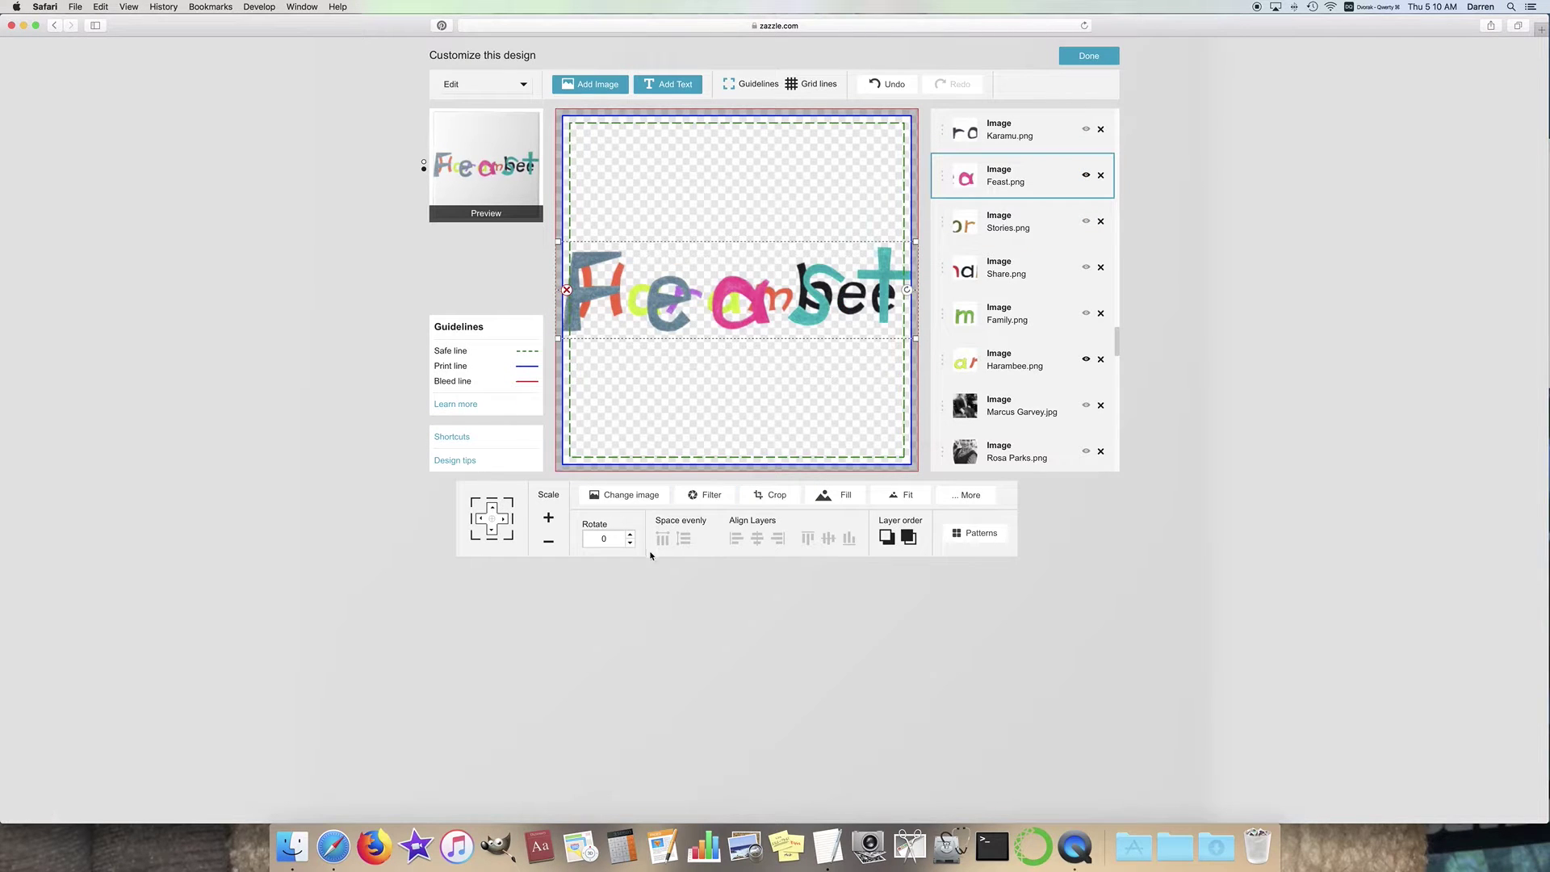
click(548, 542)
click(548, 542)
click(549, 542)
click(550, 544)
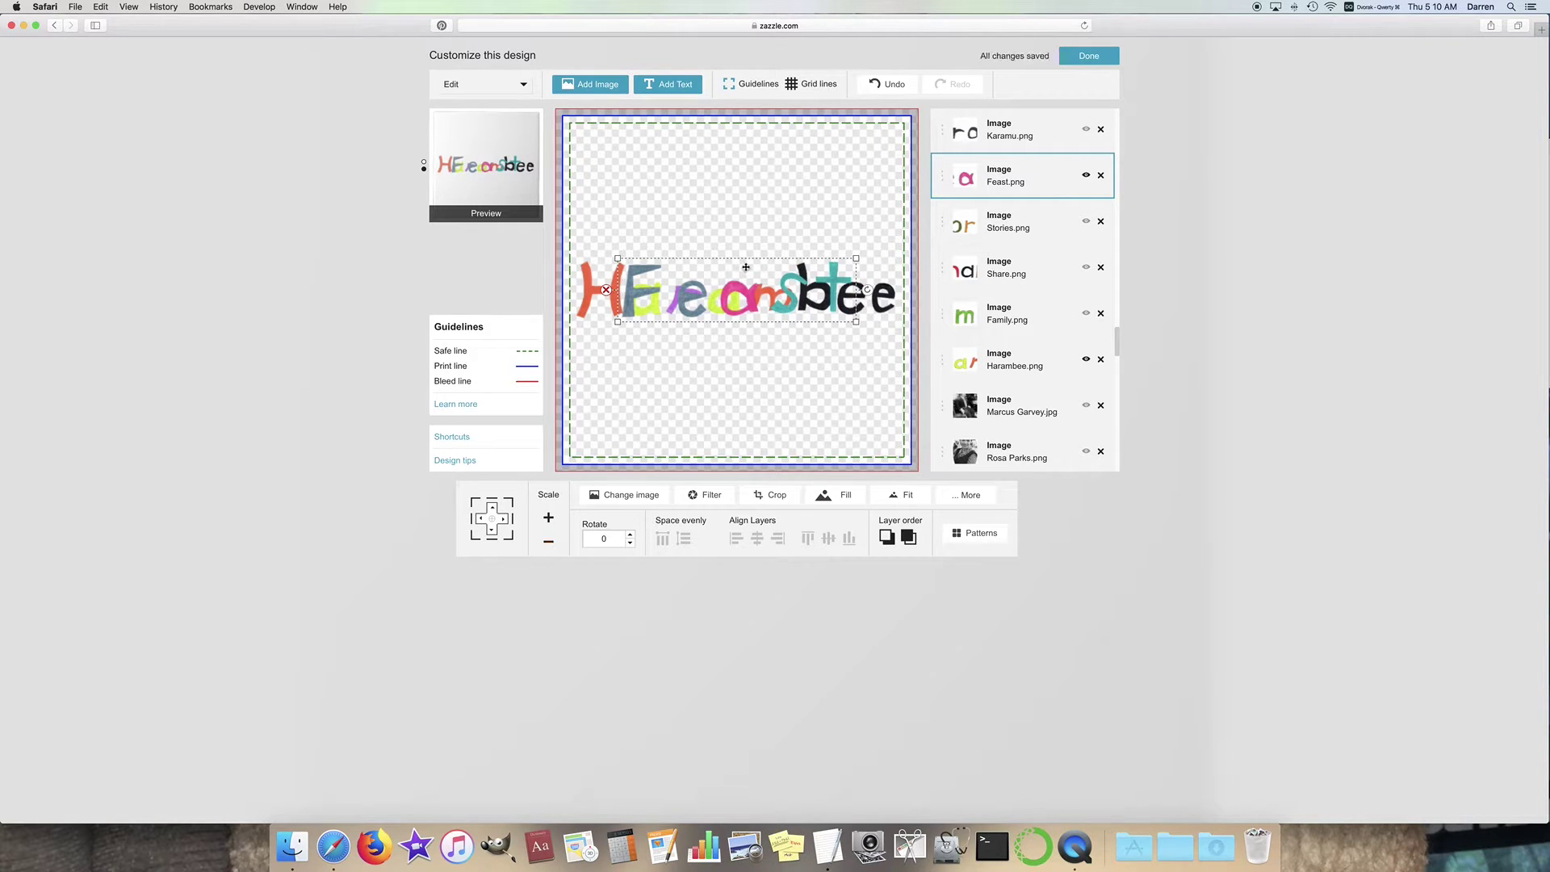
click(886, 84)
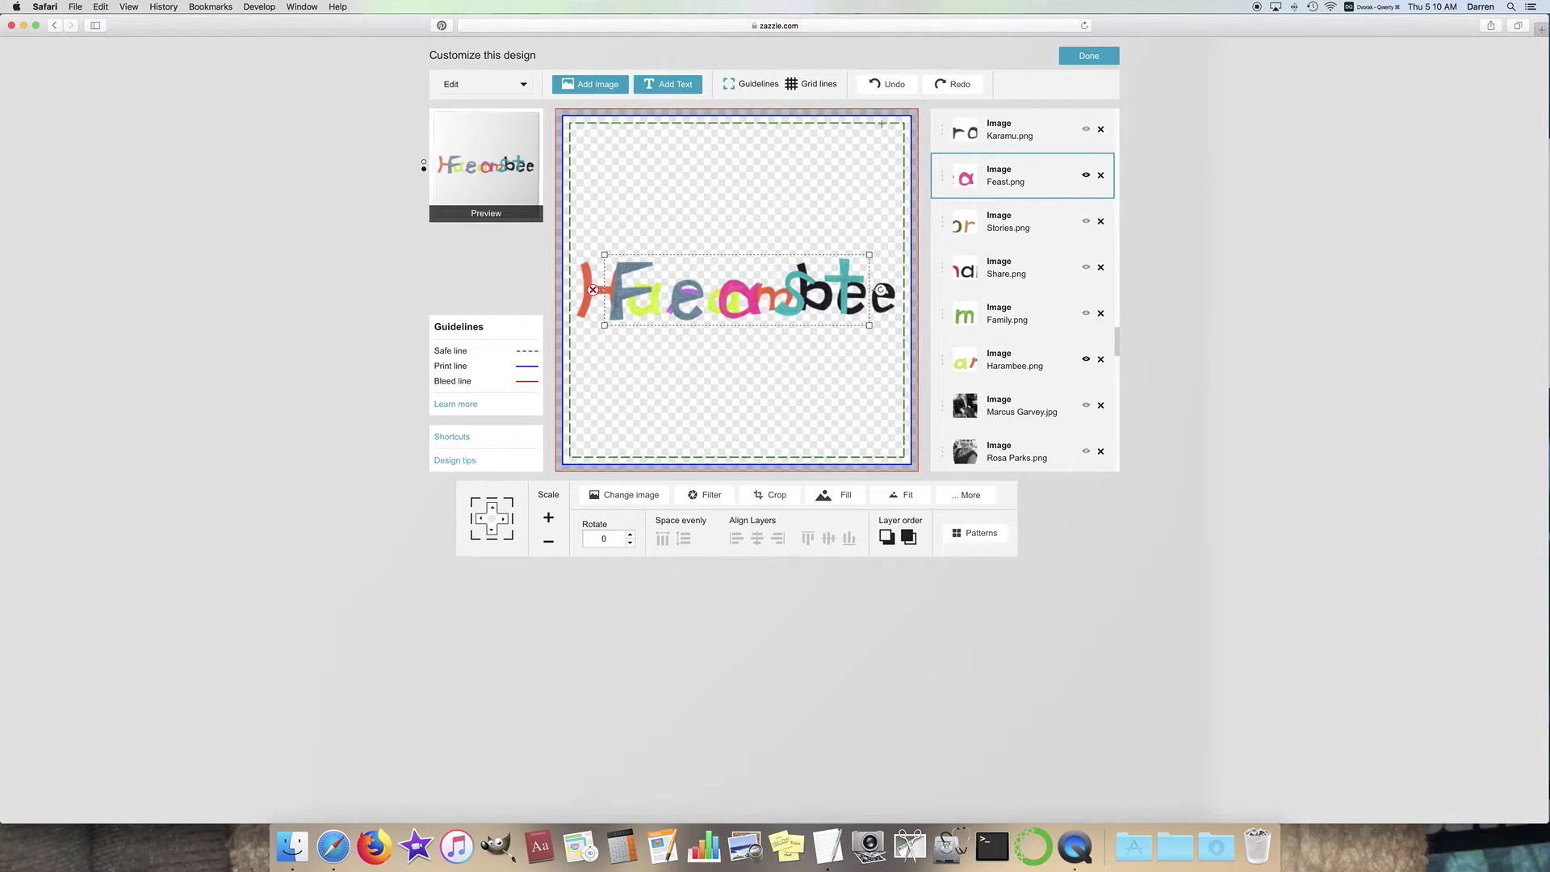
Step: Replace the visible Feast word with the Karamu word, scaling Karamu down to about the letter height of Harambee
click(1086, 175)
scroll(1090, 210, up, 2)
click(1087, 242)
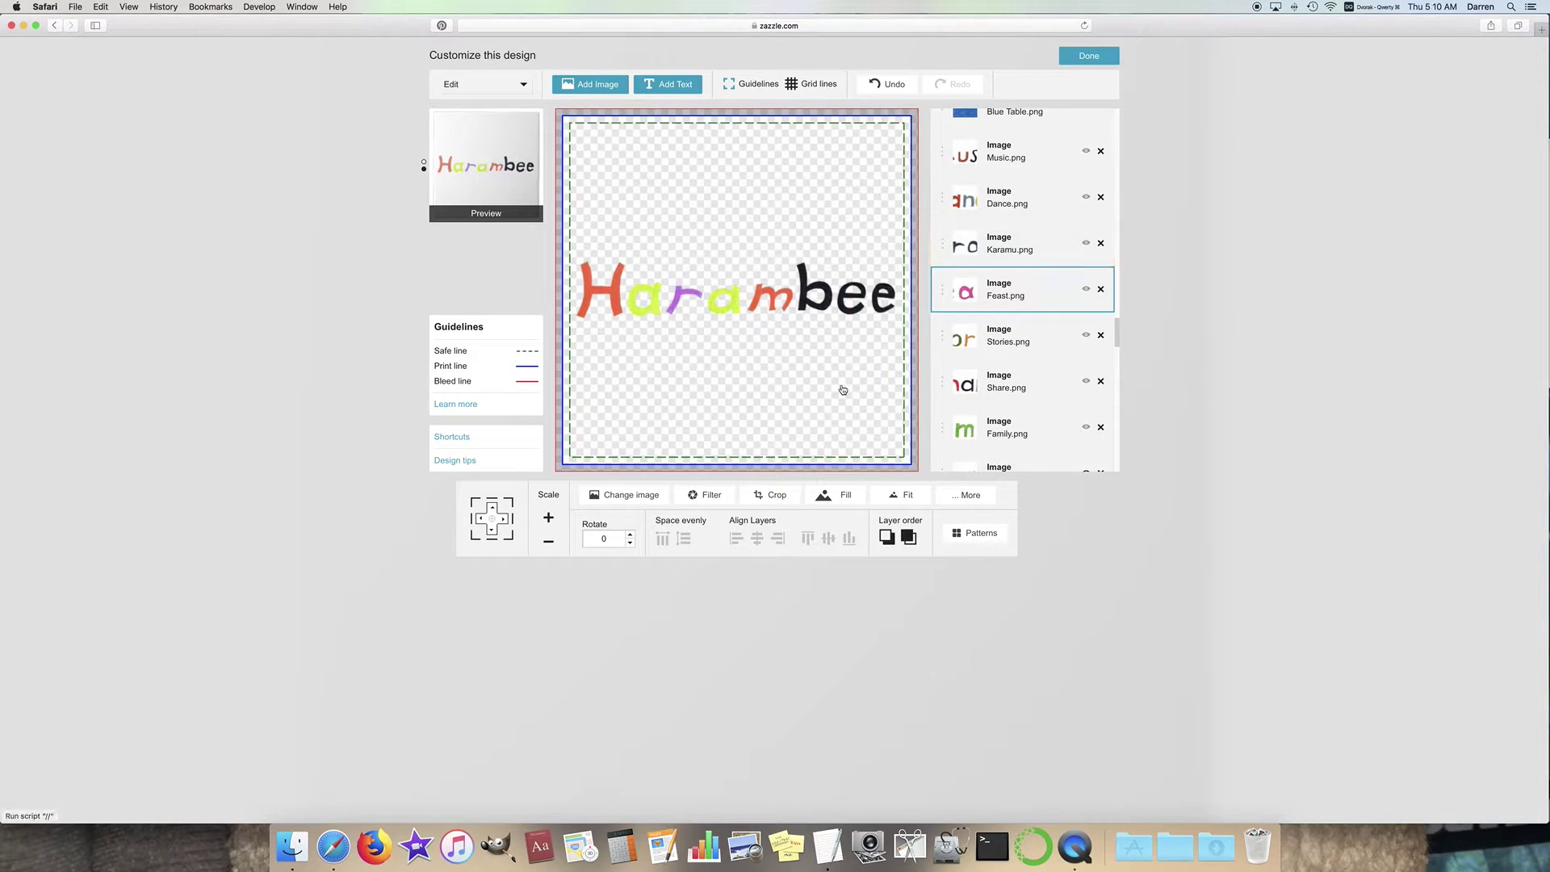
click(546, 548)
click(547, 548)
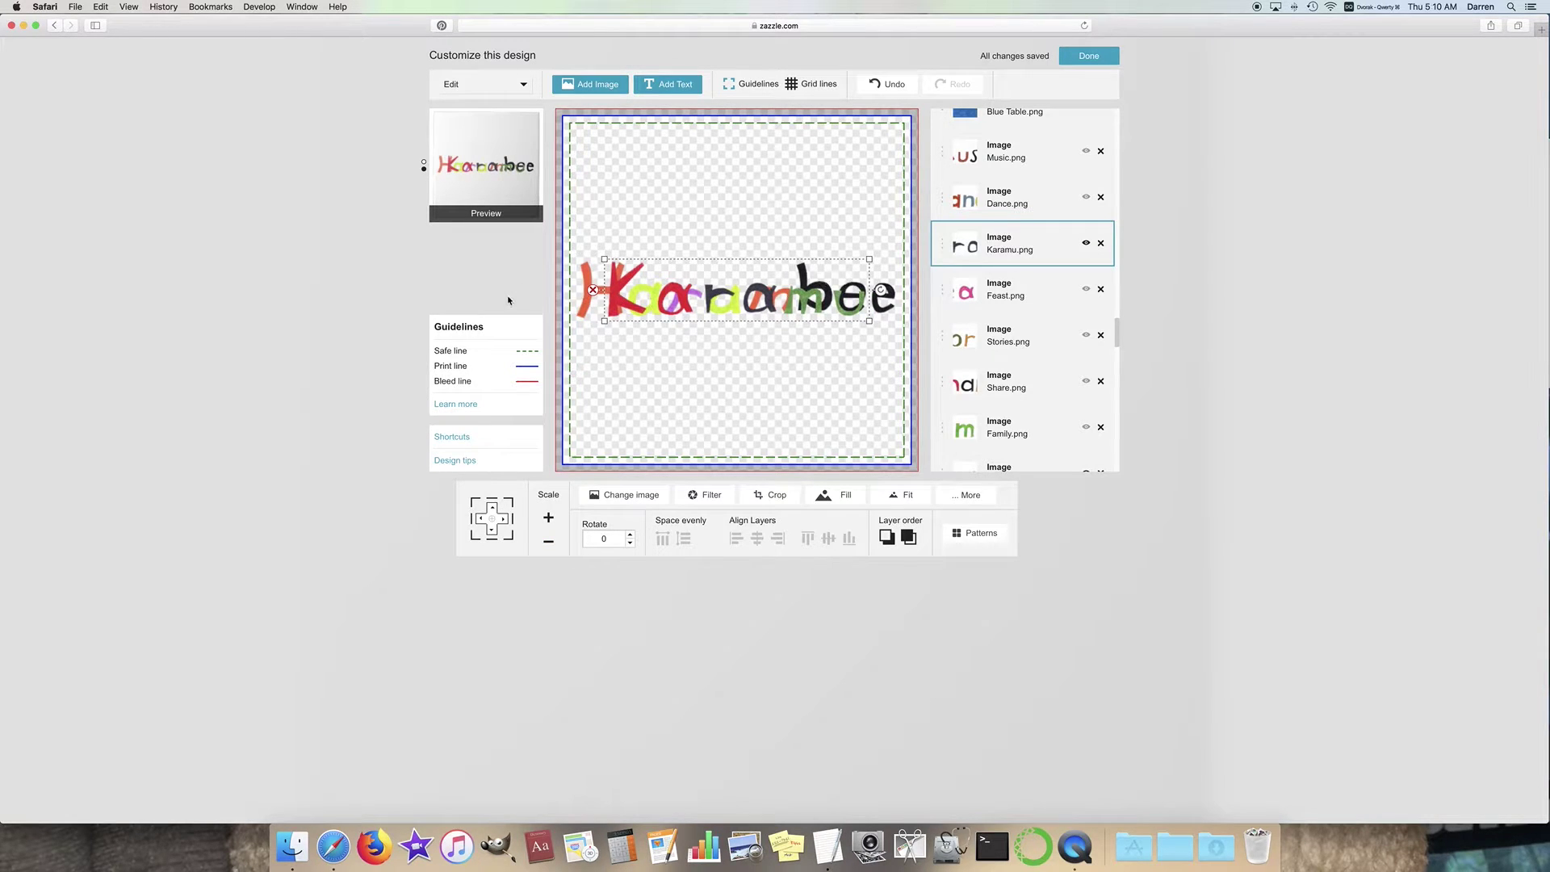
Step: Replace the visible Karamu word with the Dance word, scale Dance down to Harambee's letter height, and undo the last reduction
click(1084, 243)
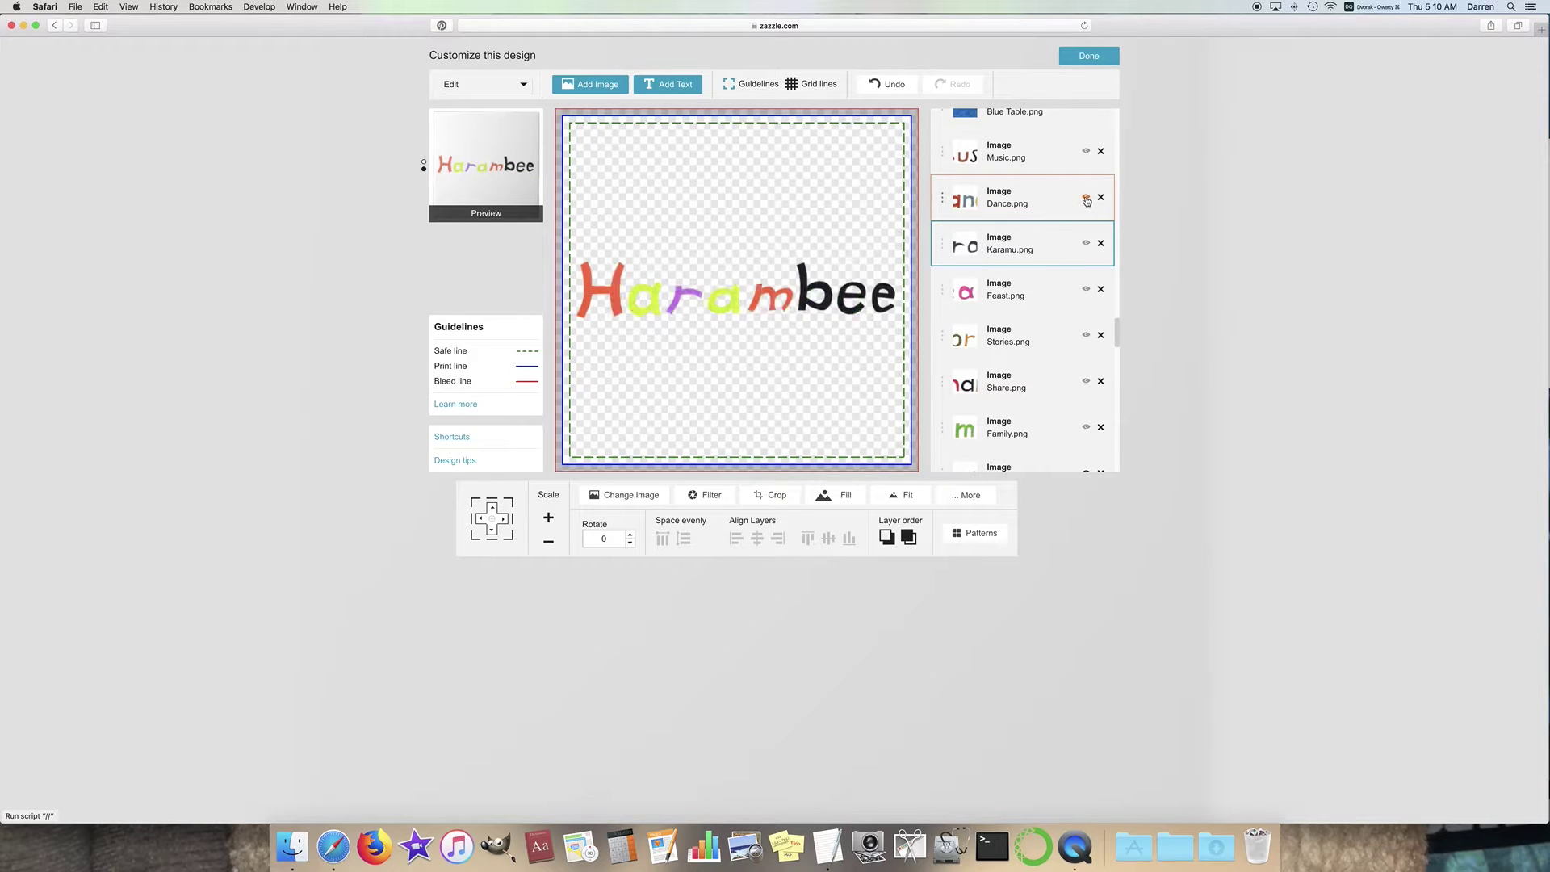
click(1086, 197)
click(549, 542)
click(548, 542)
click(548, 541)
click(549, 547)
click(549, 546)
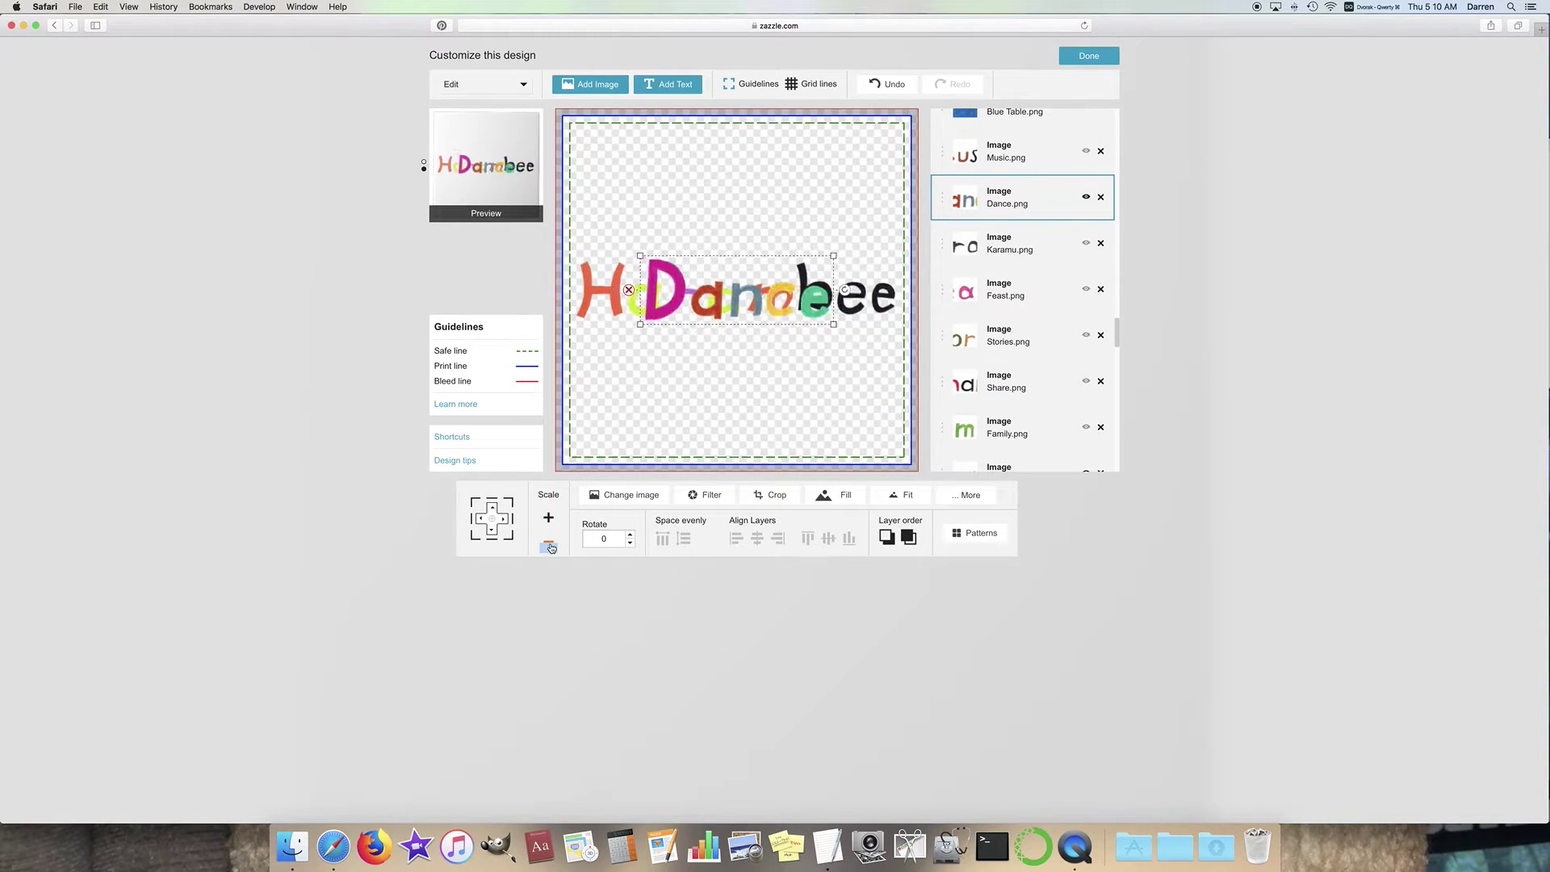
click(888, 84)
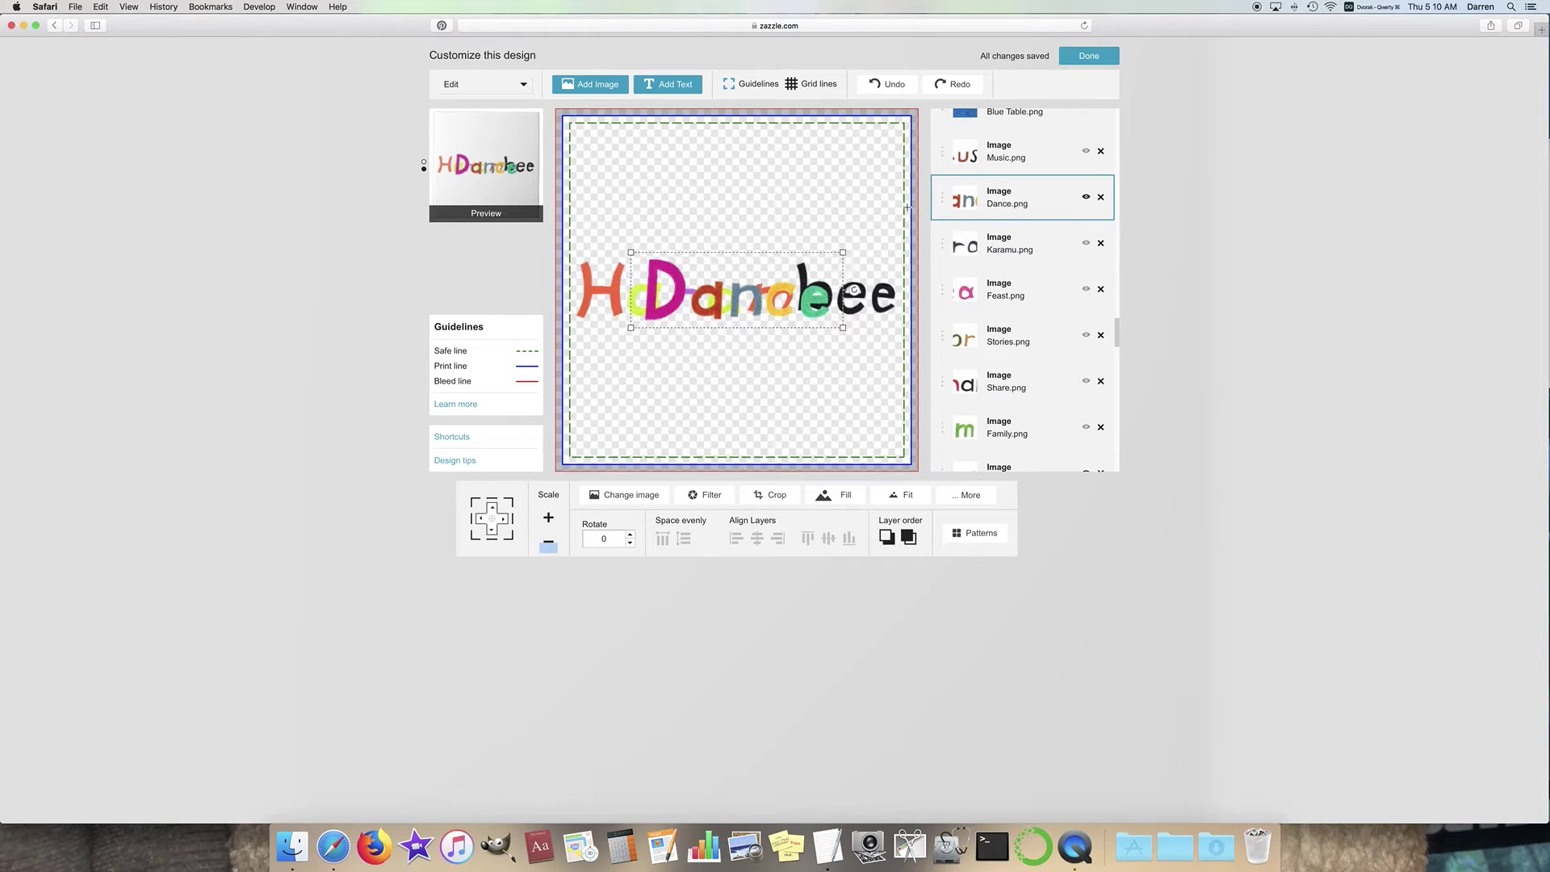
Step: Replace the visible Dance word with the Music word, scaling Music down until it is narrower than Harambee
click(1088, 198)
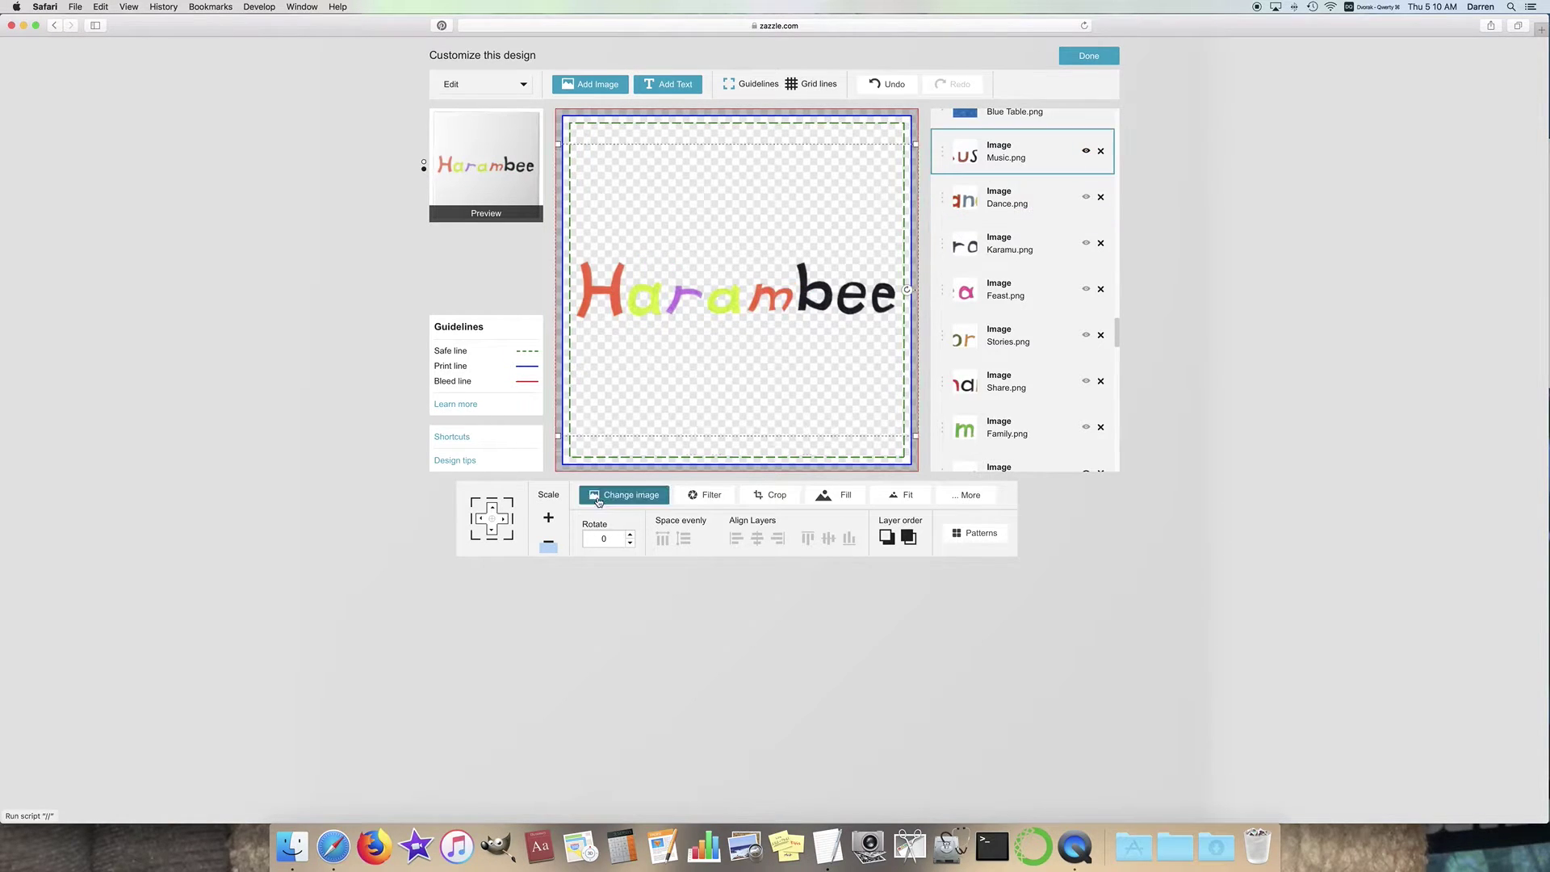
click(549, 547)
click(549, 547)
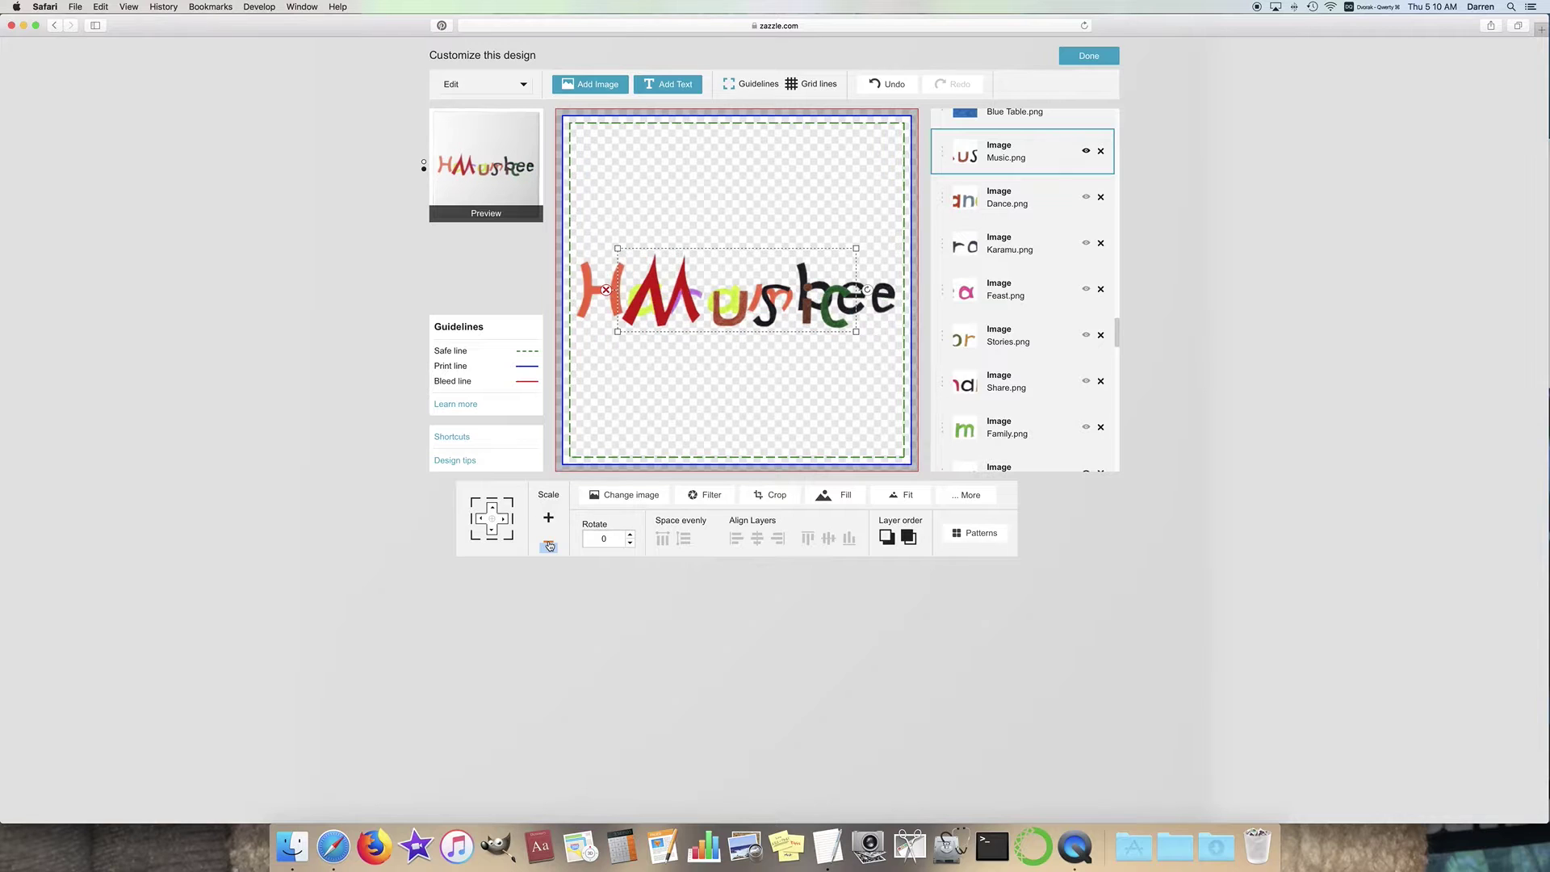
Step: Scale the Music word down one more step, then hide both the Music and Harambee word layers
click(549, 546)
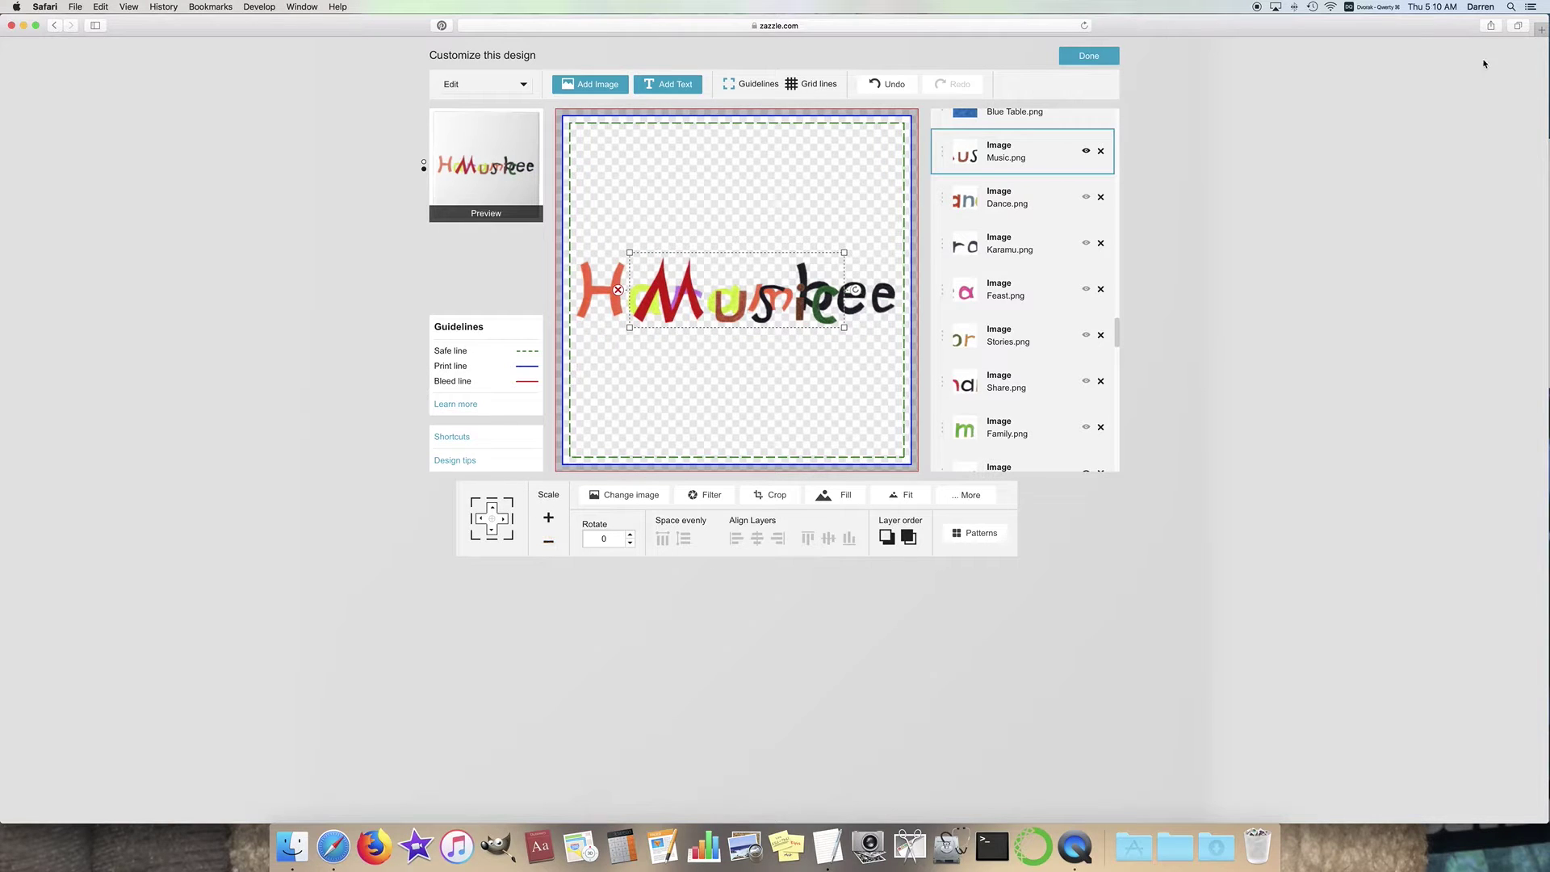
click(1085, 151)
scroll(1050, 283, down, 2)
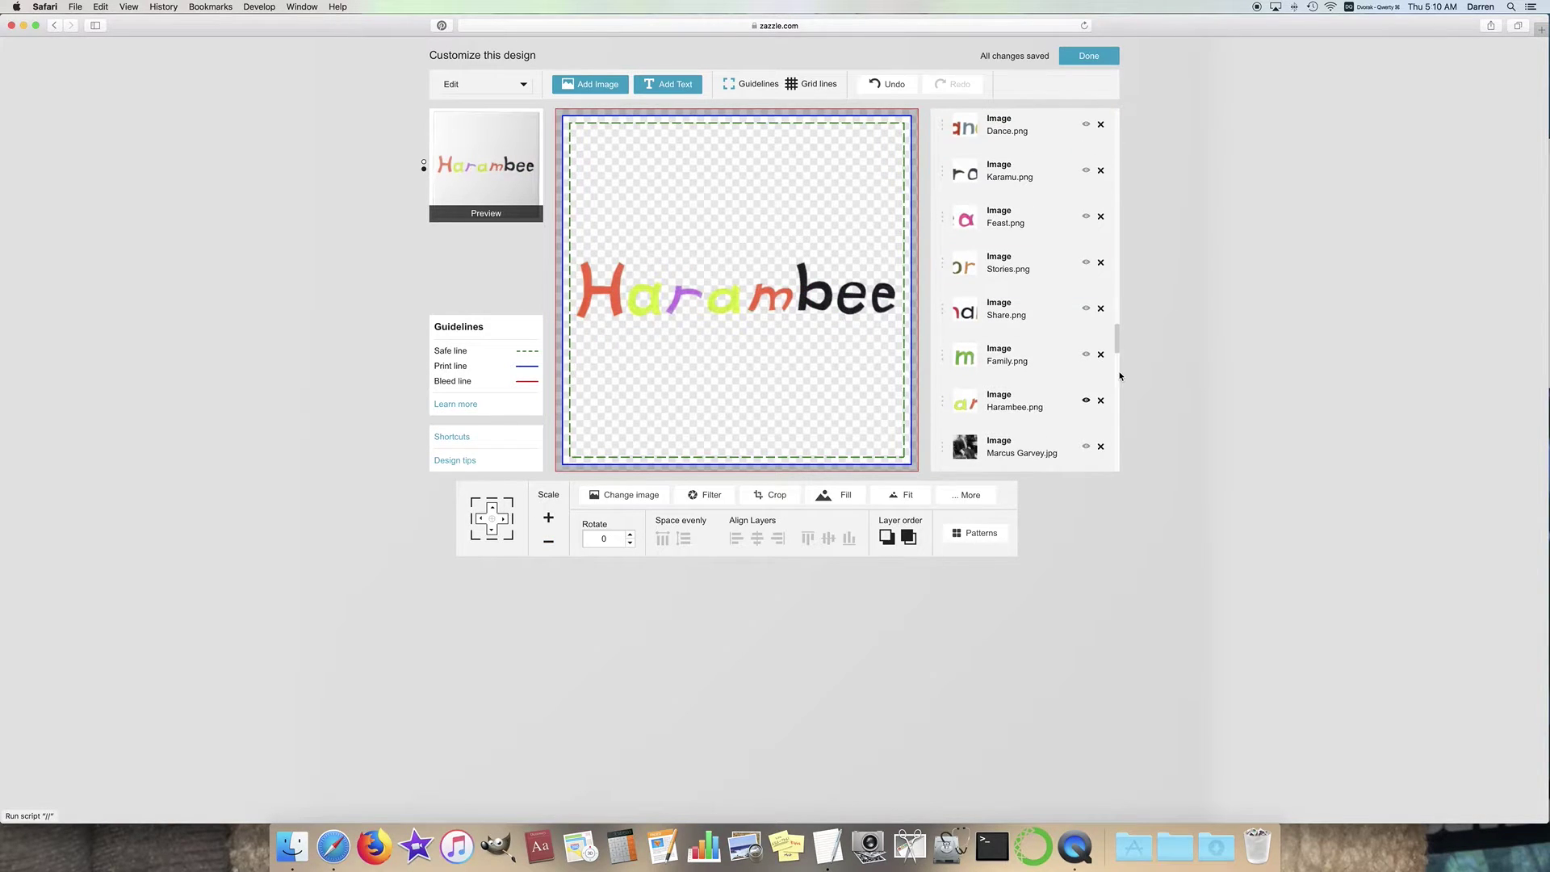
click(1086, 401)
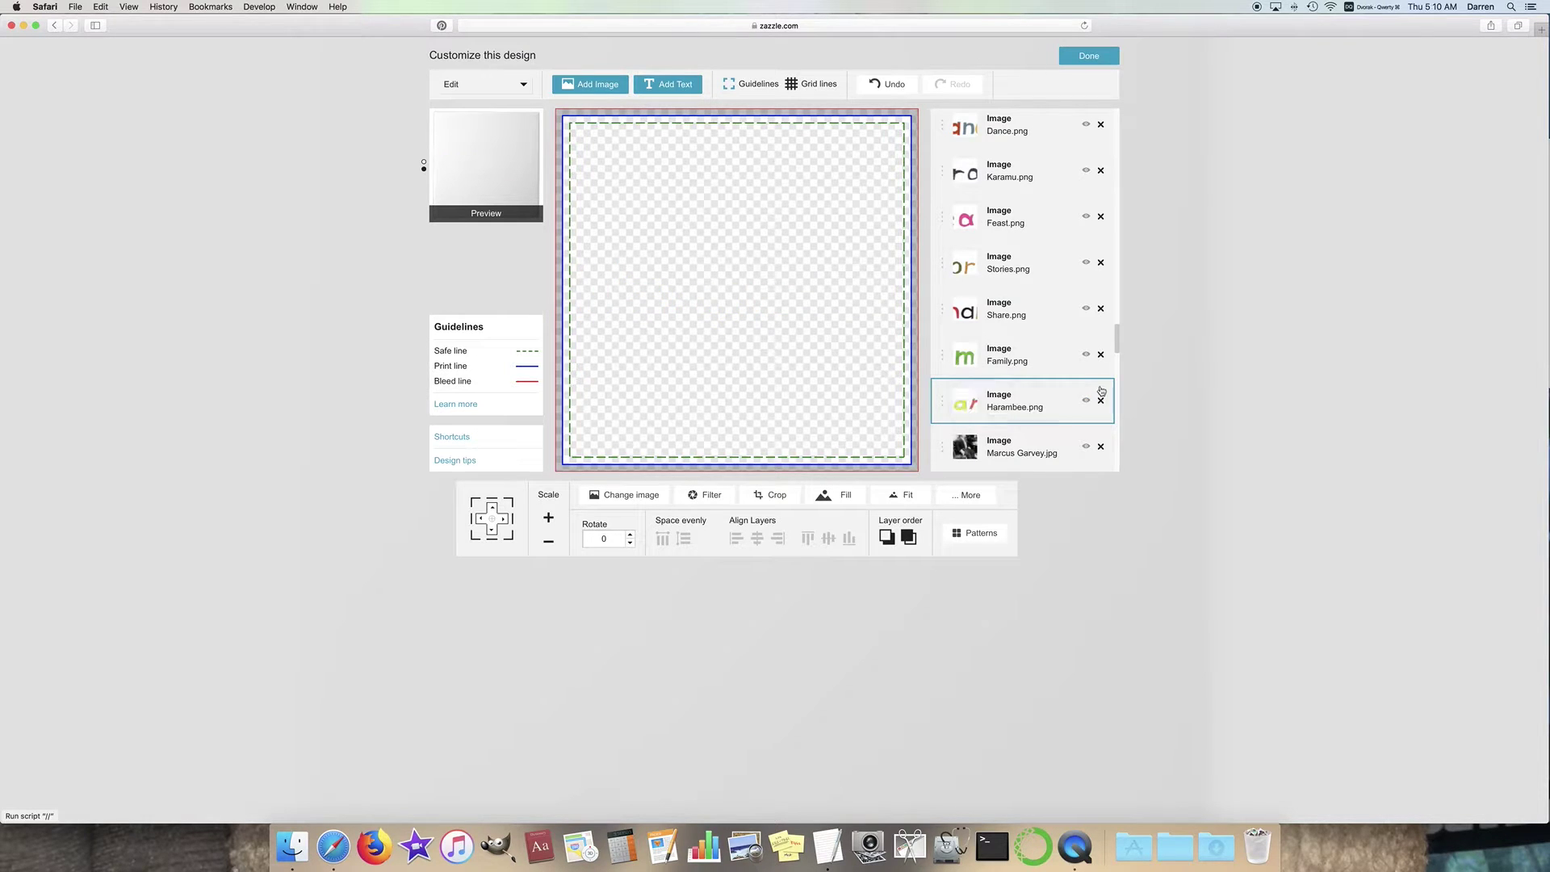
Step: Show the Blue Table layer on the empty tile design
scroll(1102, 391, up, 5)
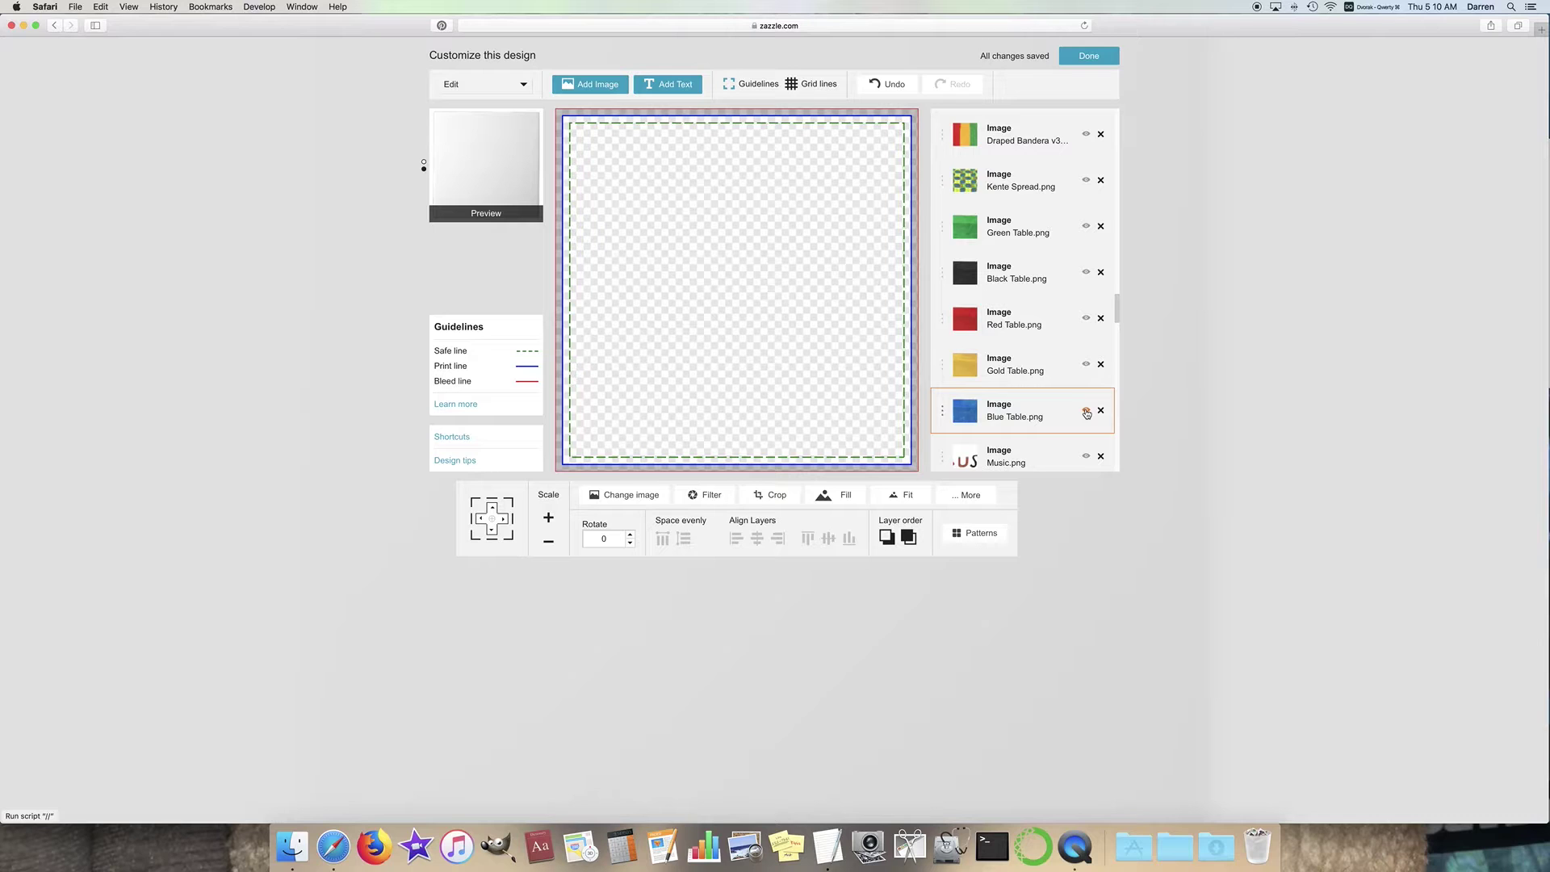
click(1087, 413)
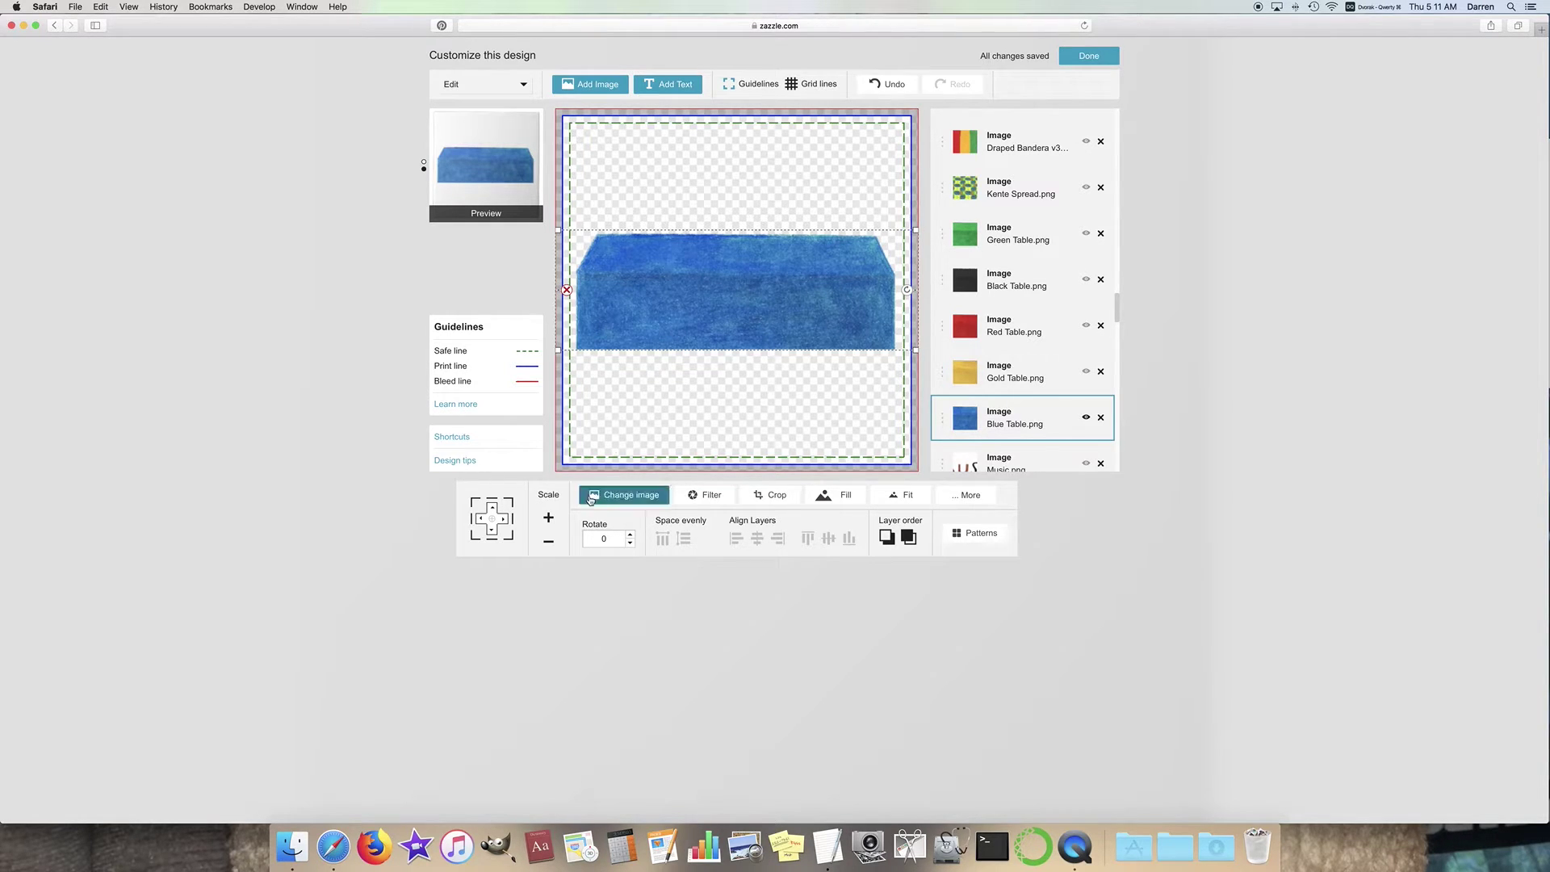
Step: Try out the position controls on the blue table by aligning it to the bottom, nudging it up and left, and re-centering it
click(492, 541)
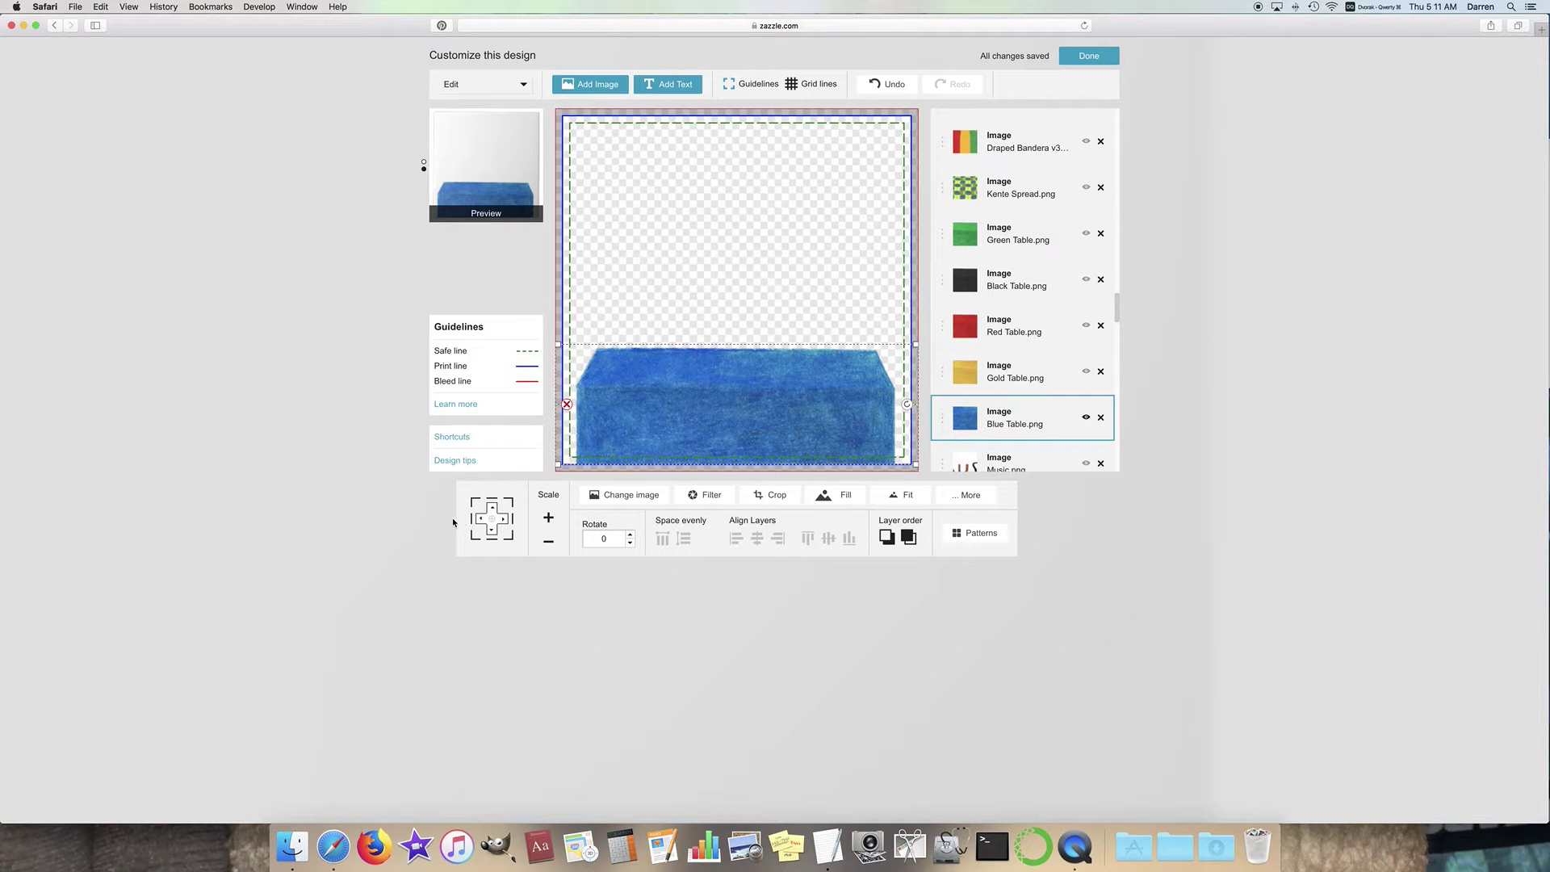
click(495, 511)
click(495, 510)
click(482, 520)
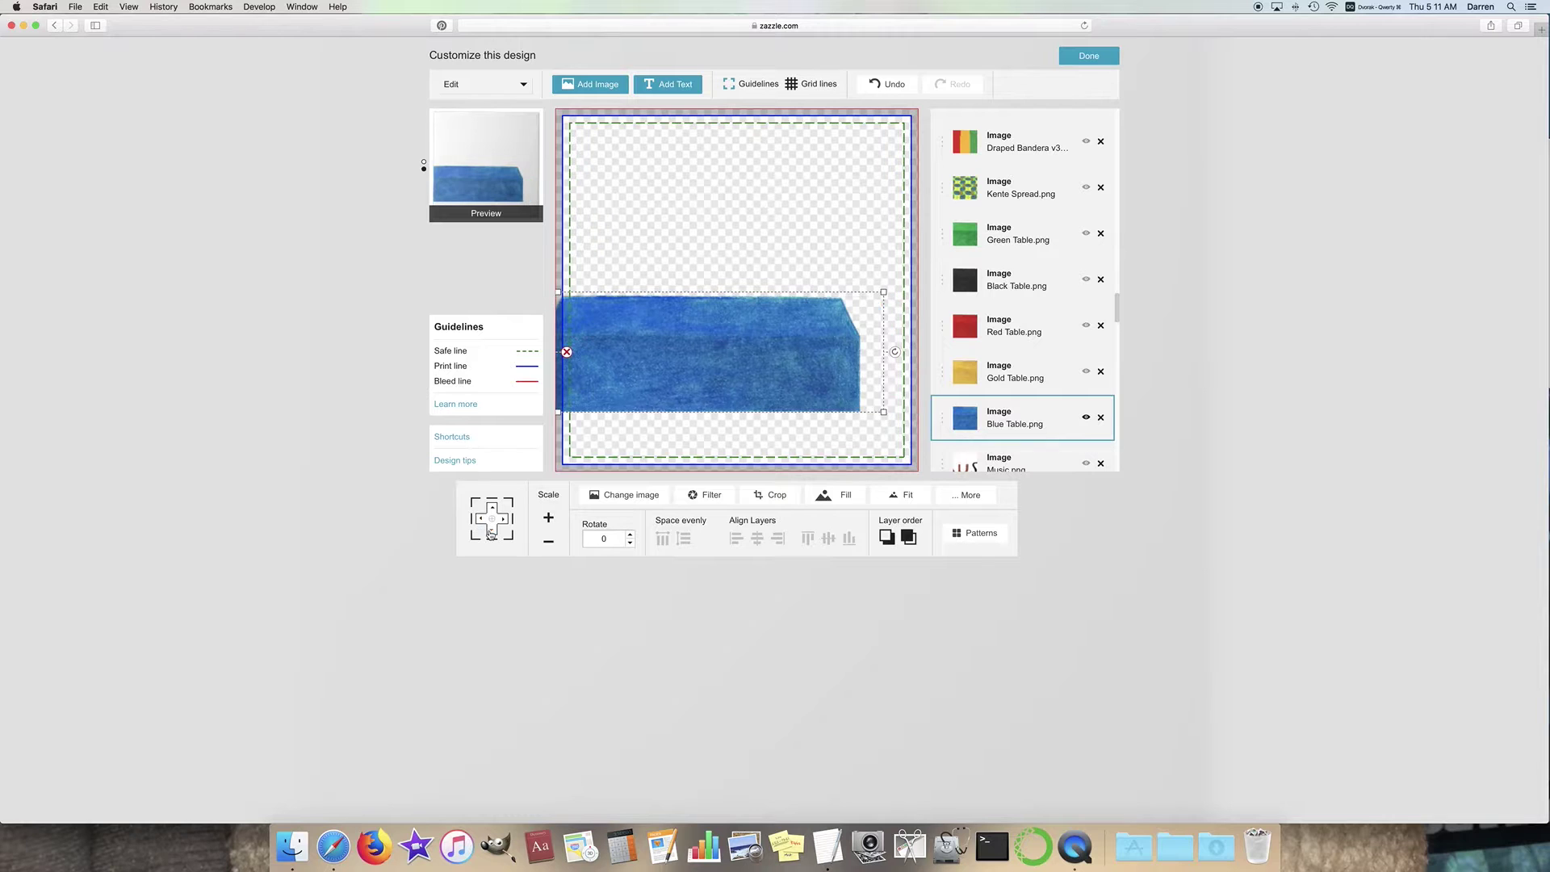
click(493, 535)
click(493, 523)
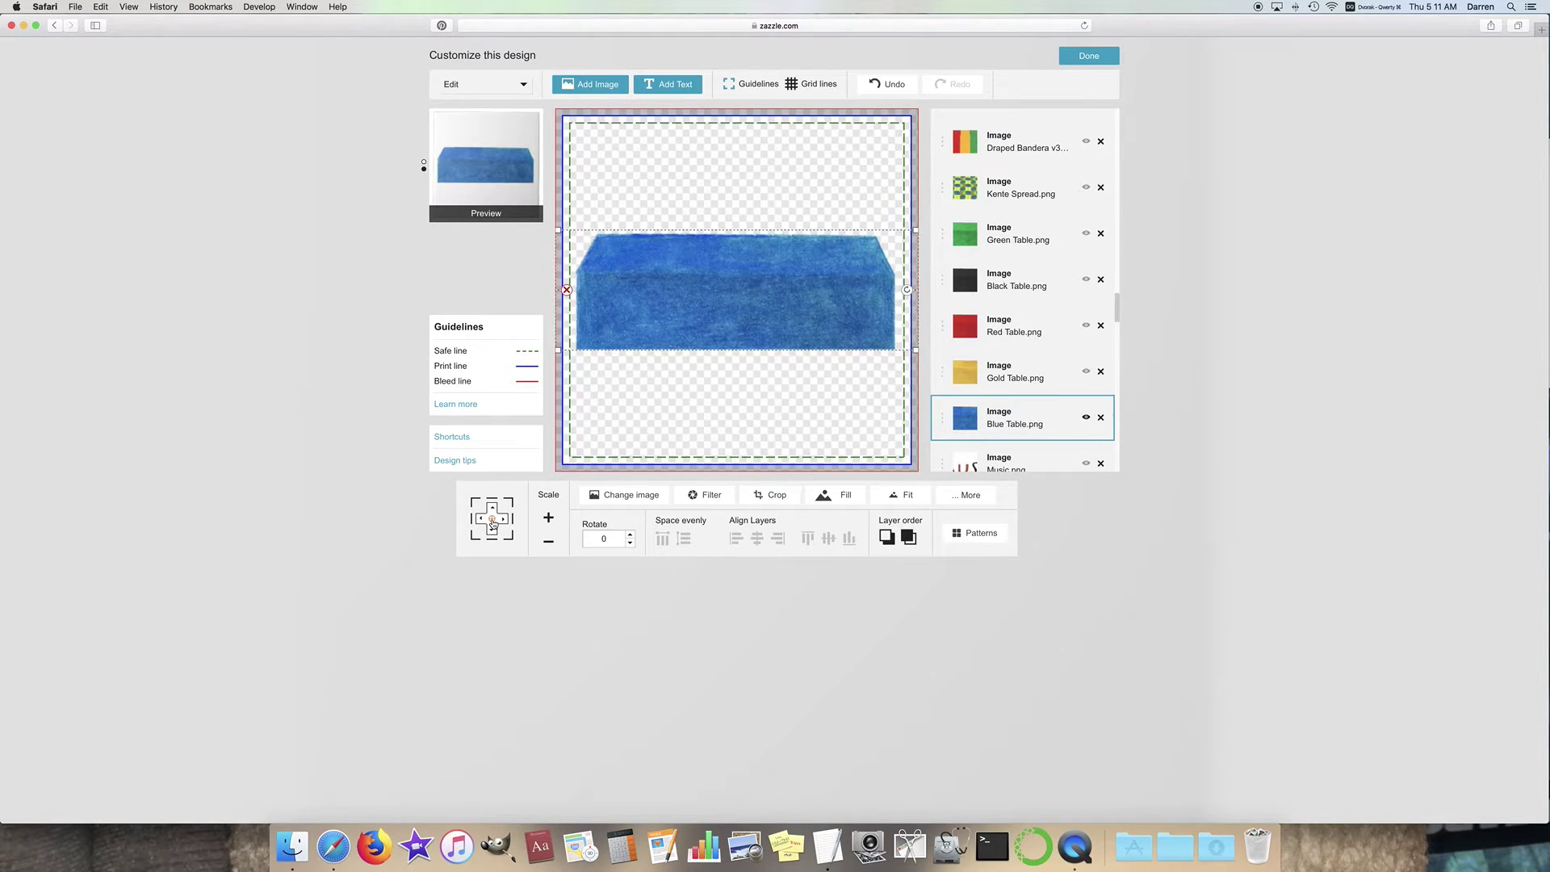
Step: Align the blue table to the design's bottom, check the enlarged preview, and nudge the table down to the bleed line
click(494, 543)
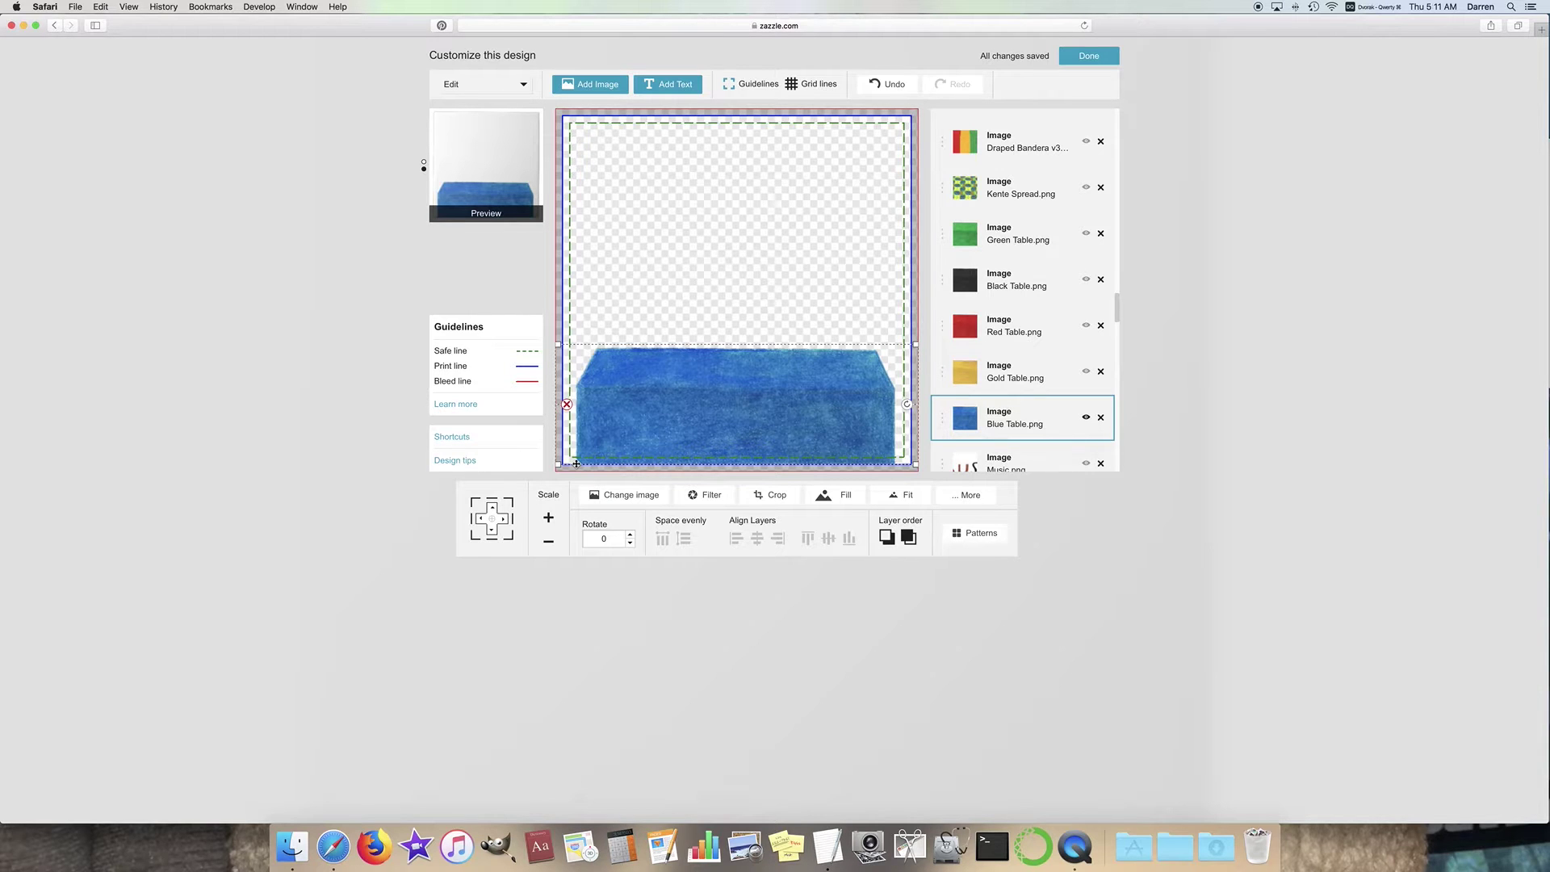
click(495, 190)
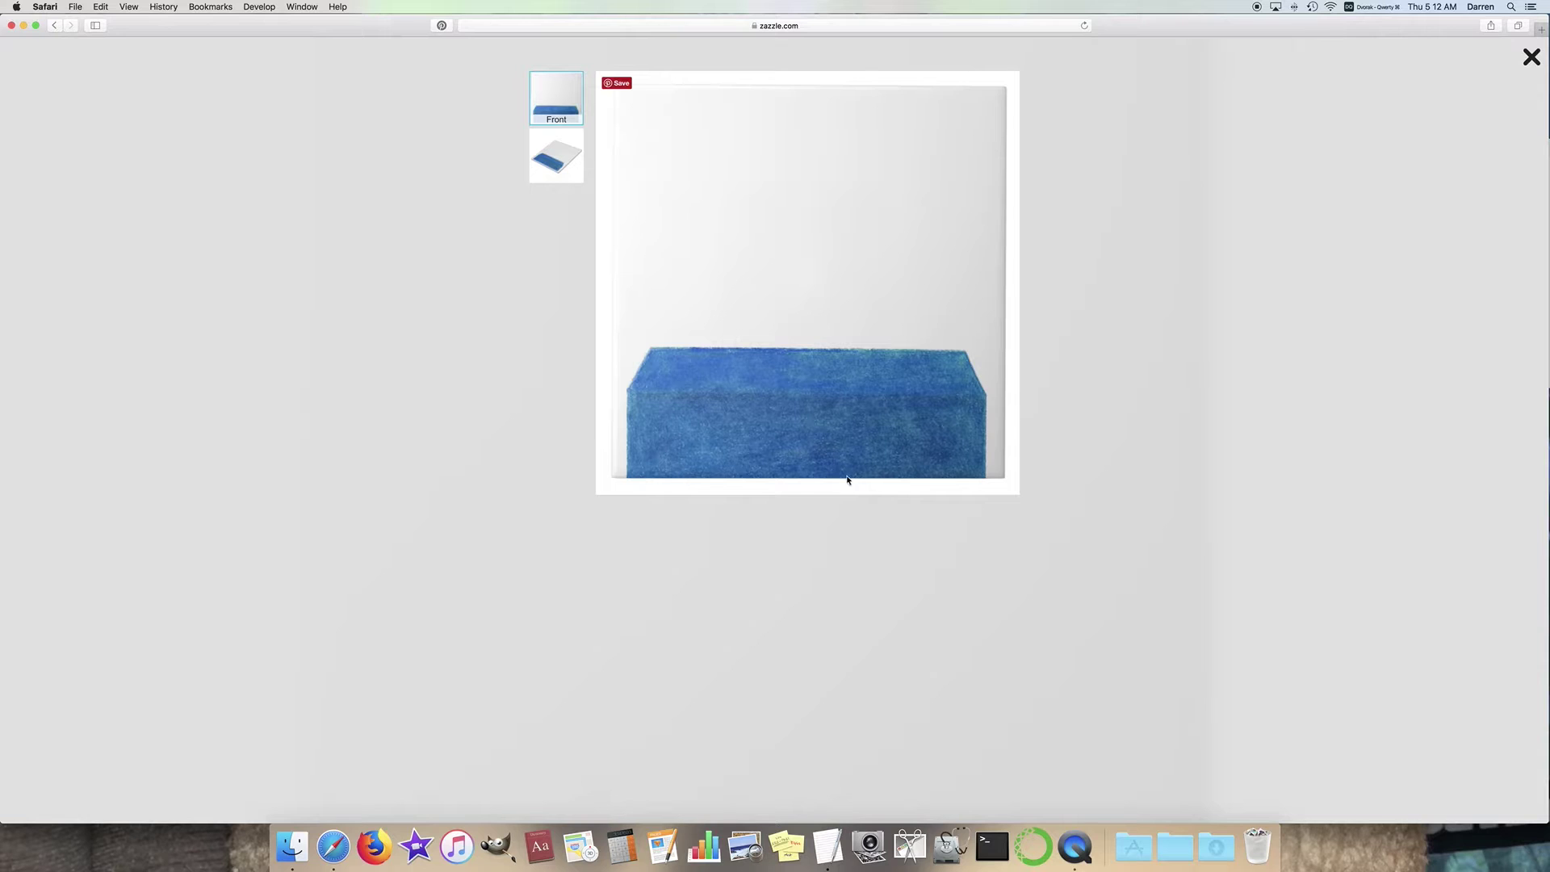
click(1532, 56)
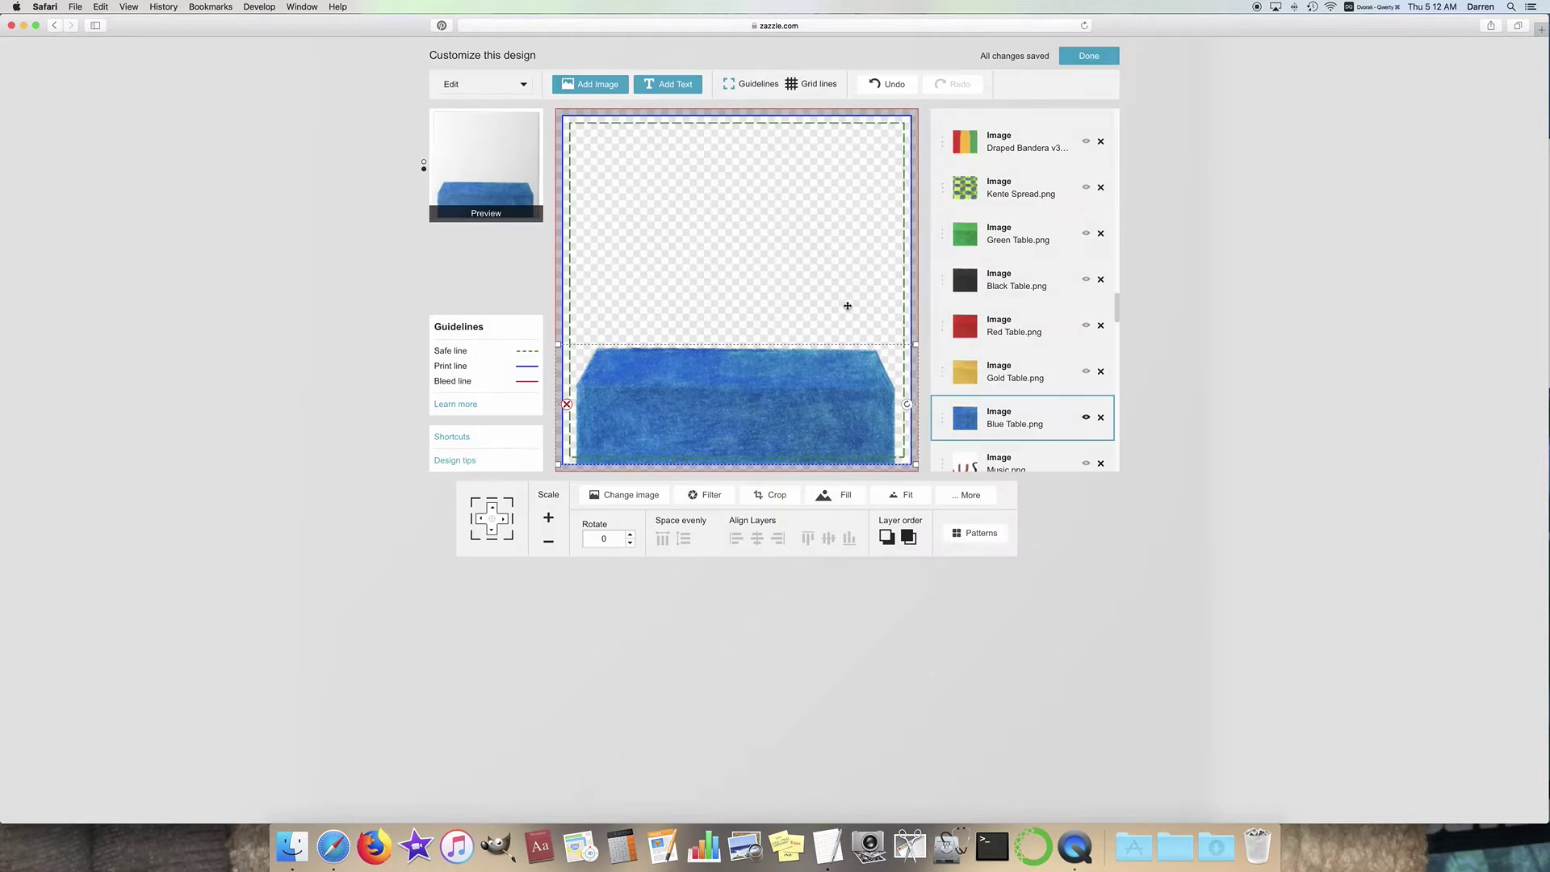
click(495, 536)
click(495, 535)
click(798, 477)
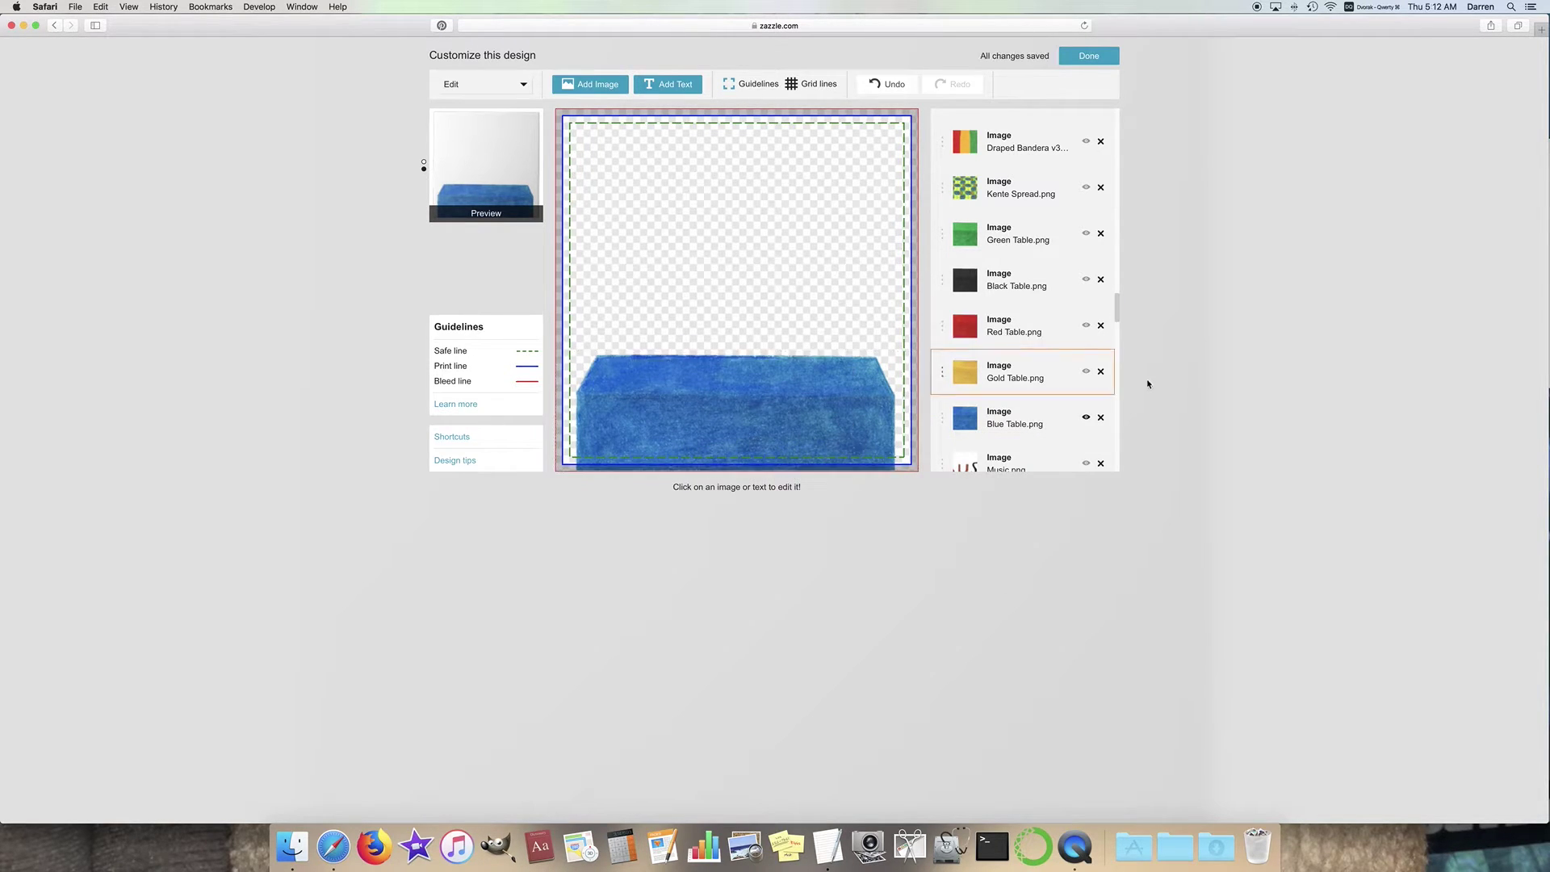
Step: Show the Gold Table layer and move it to the bottom bleed line, covering the blue table
click(985, 381)
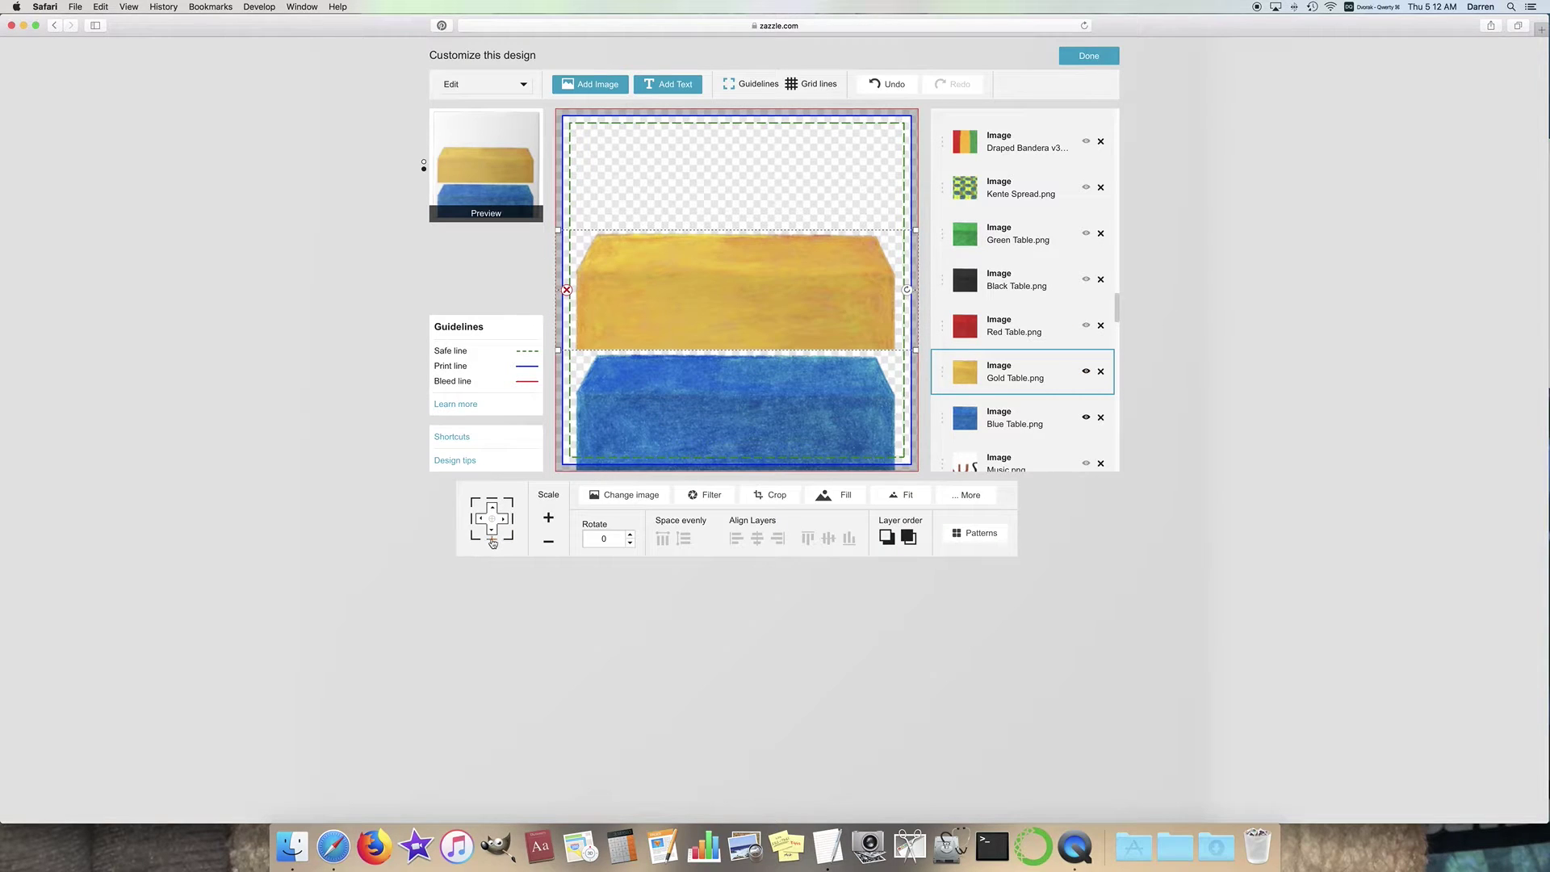
click(492, 534)
click(491, 533)
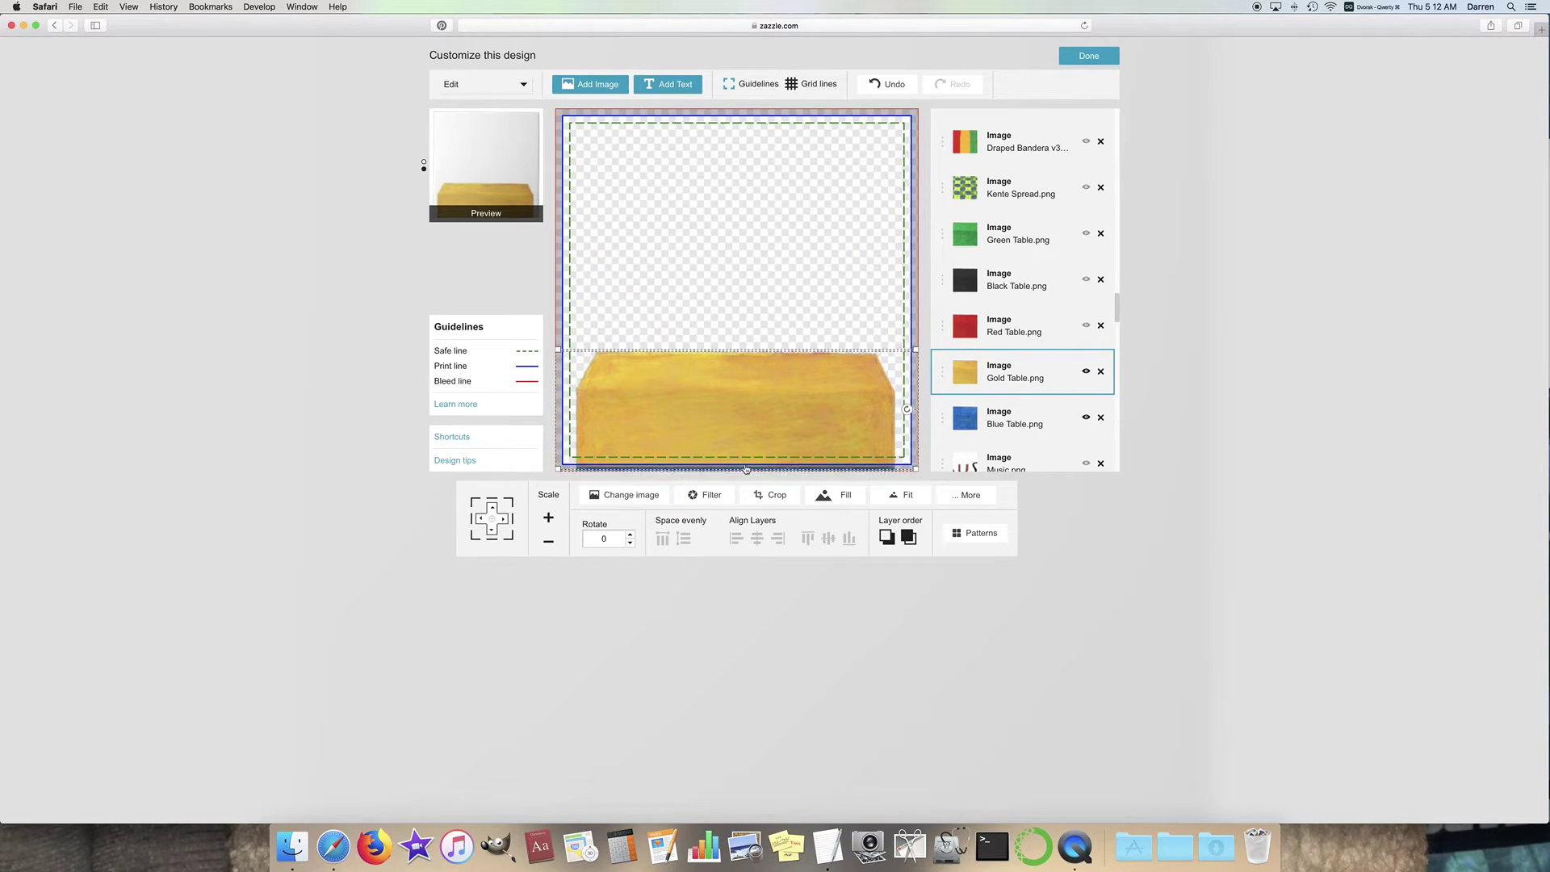
Step: Show the Red Table layer and move it to the bottom bleed line, covering the gold table
click(1077, 335)
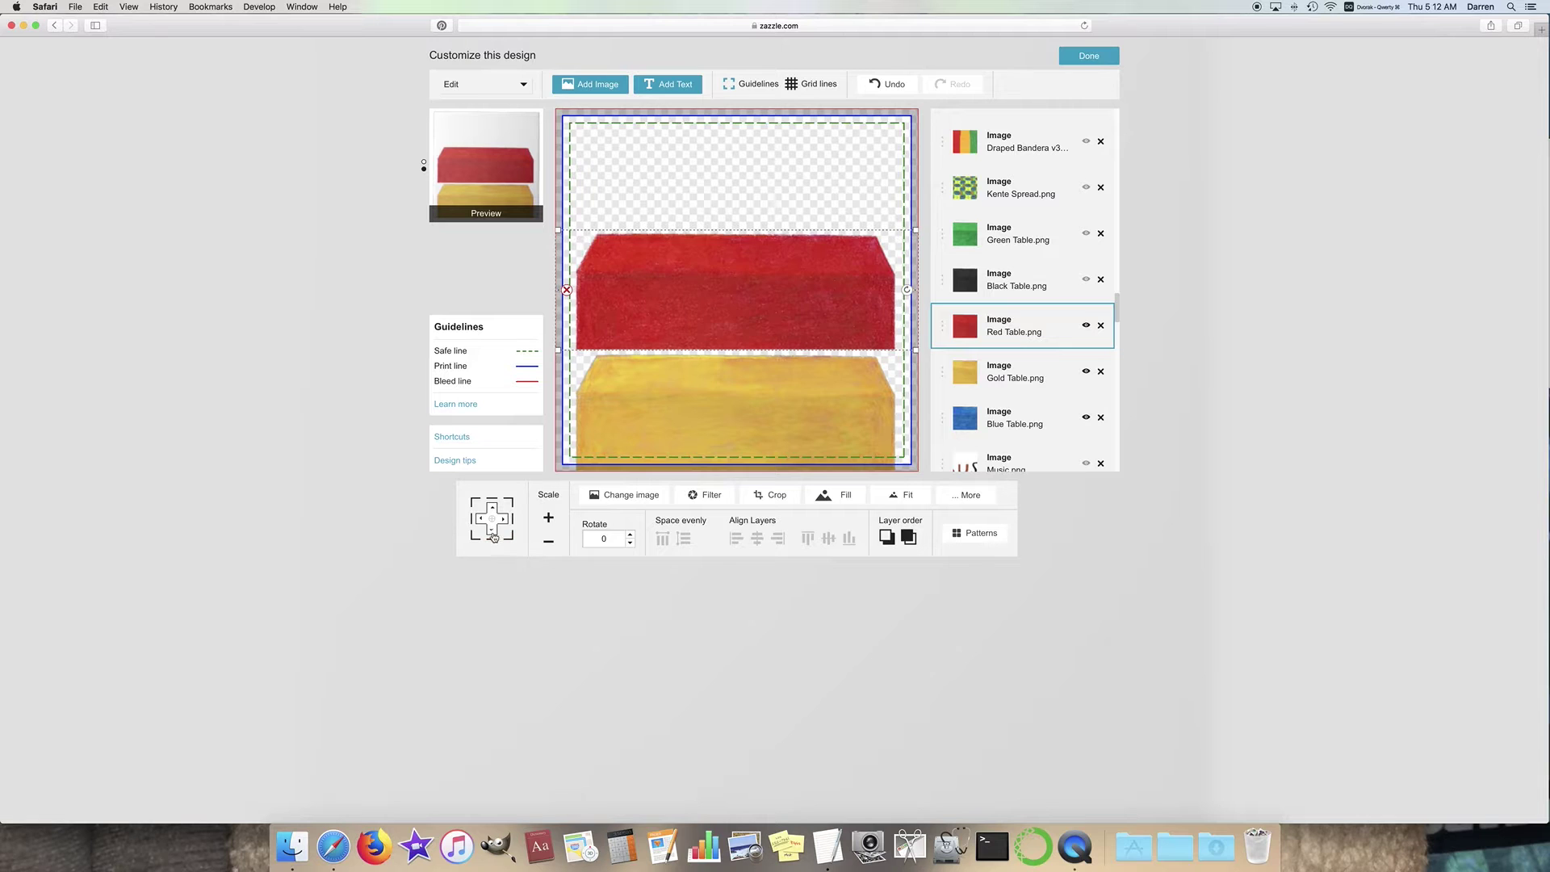
click(491, 533)
click(492, 534)
click(492, 533)
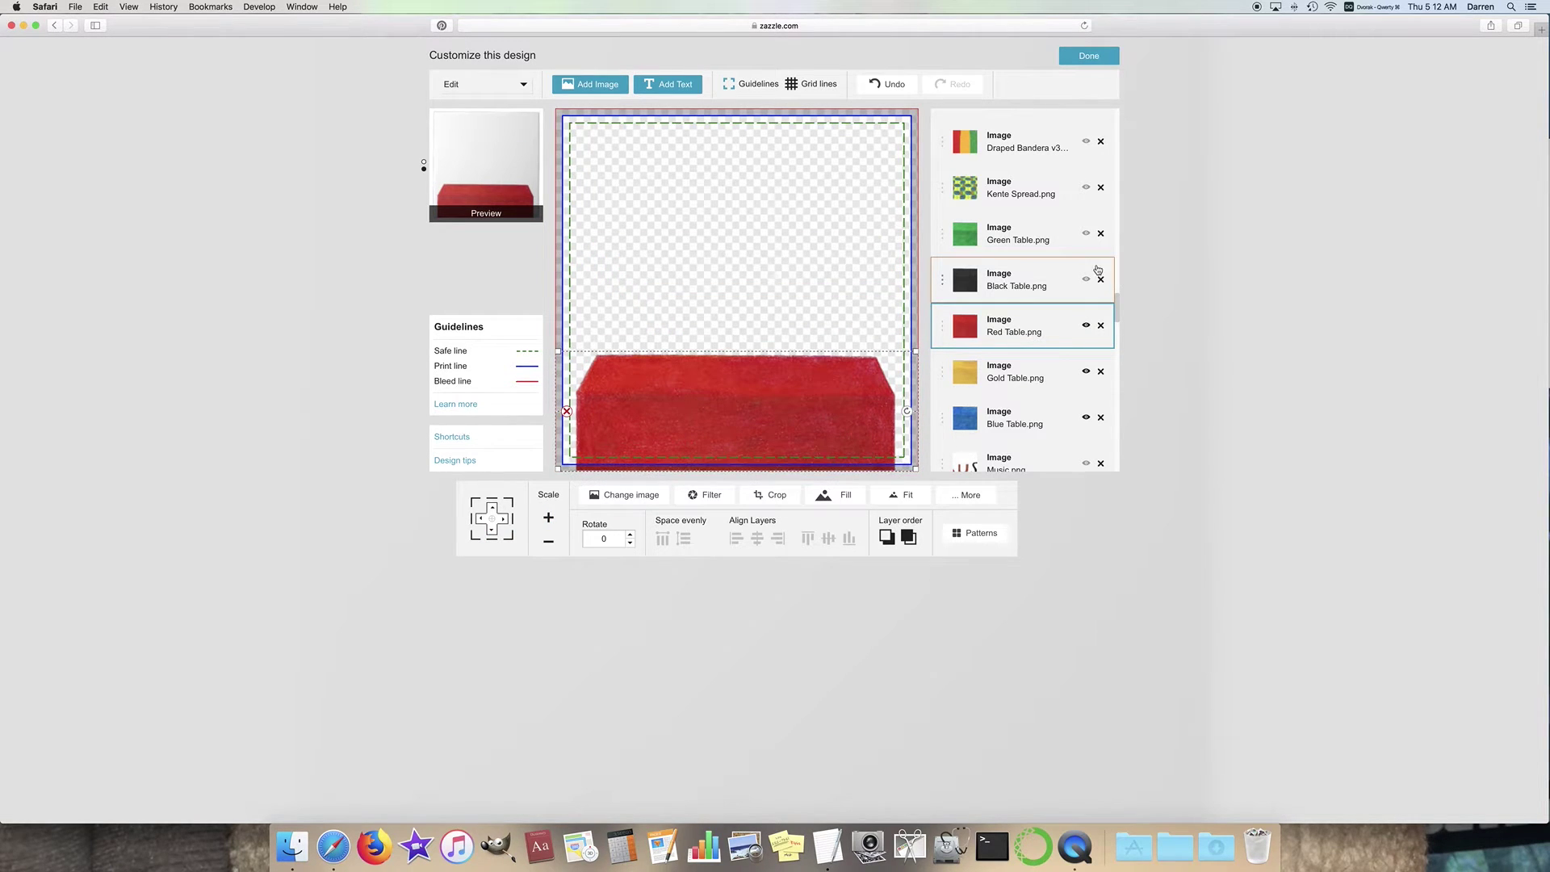
Step: Show the Black Table layer and move it to the bottom bleed line, covering the red table
click(1086, 278)
click(491, 534)
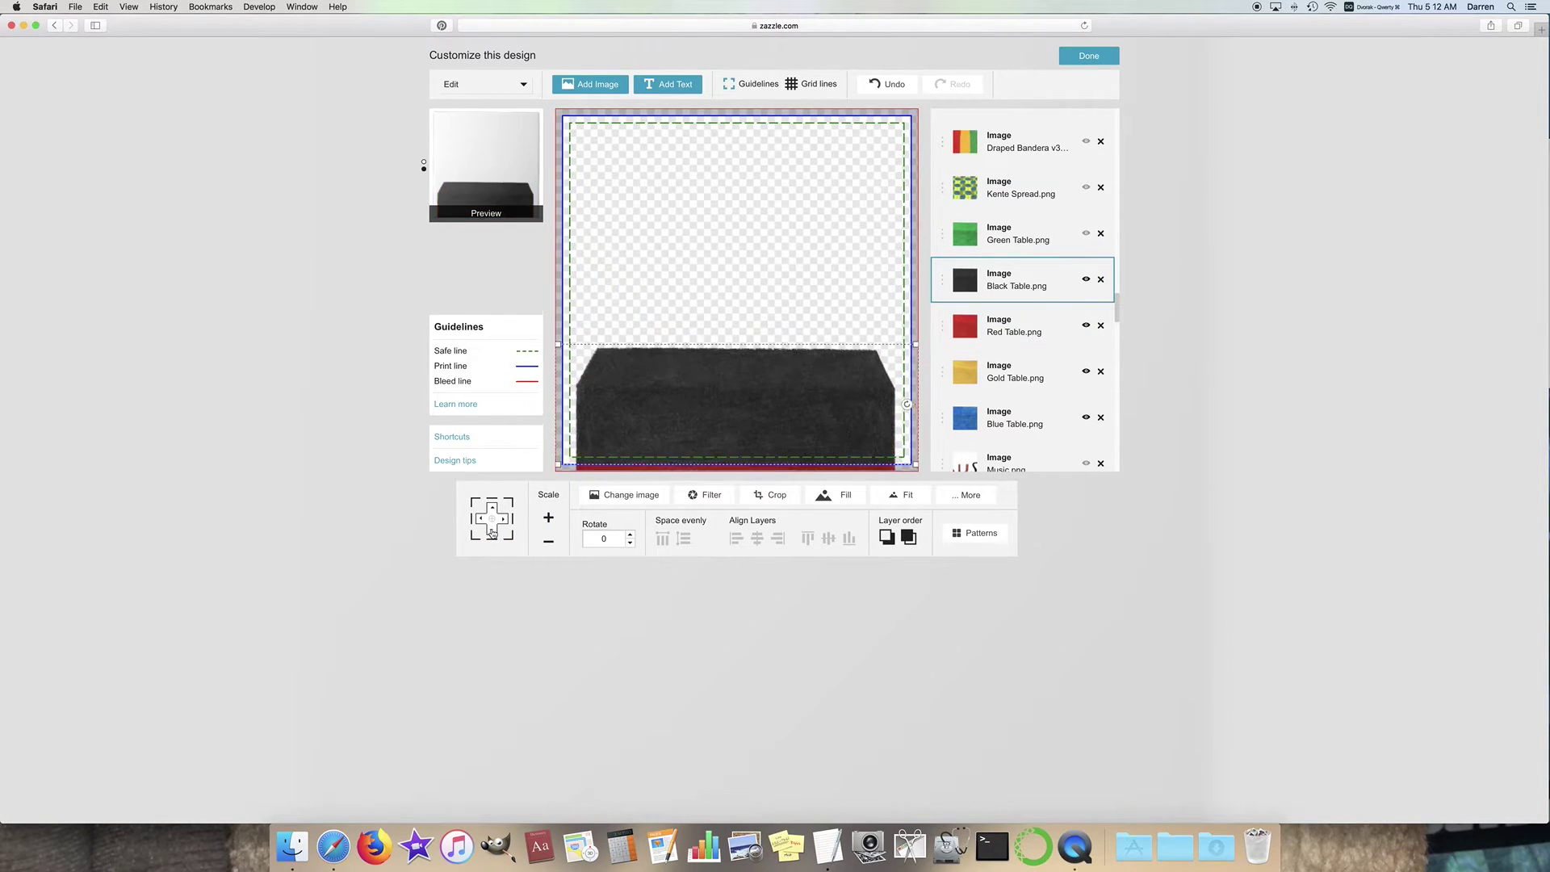
click(492, 533)
click(492, 533)
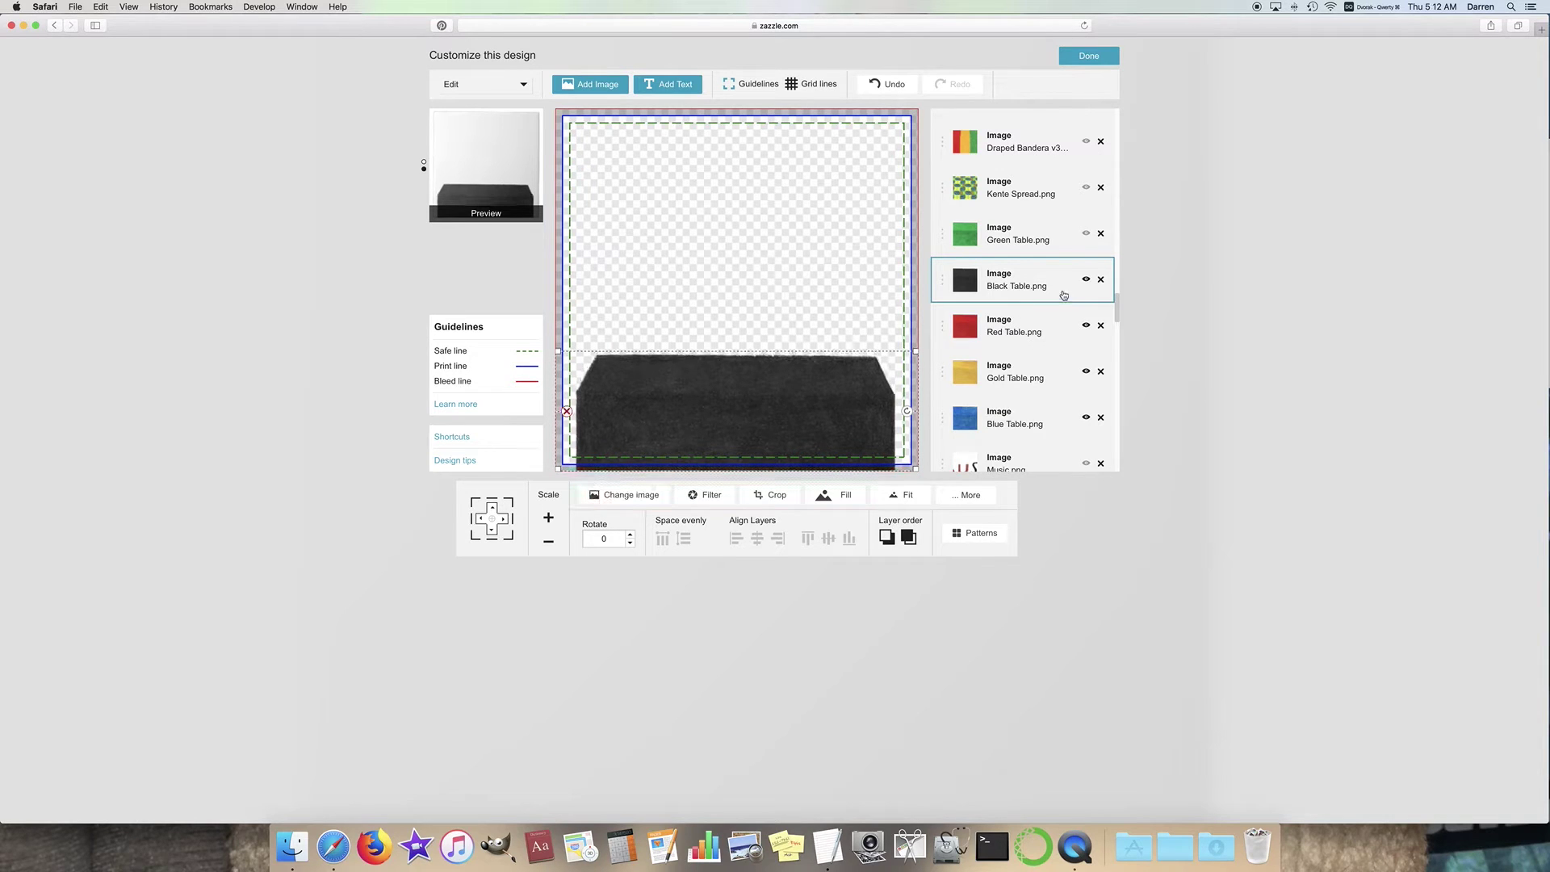
Step: Show the Green Table layer and move it to the bottom bleed line, covering the black table
click(1086, 233)
click(491, 533)
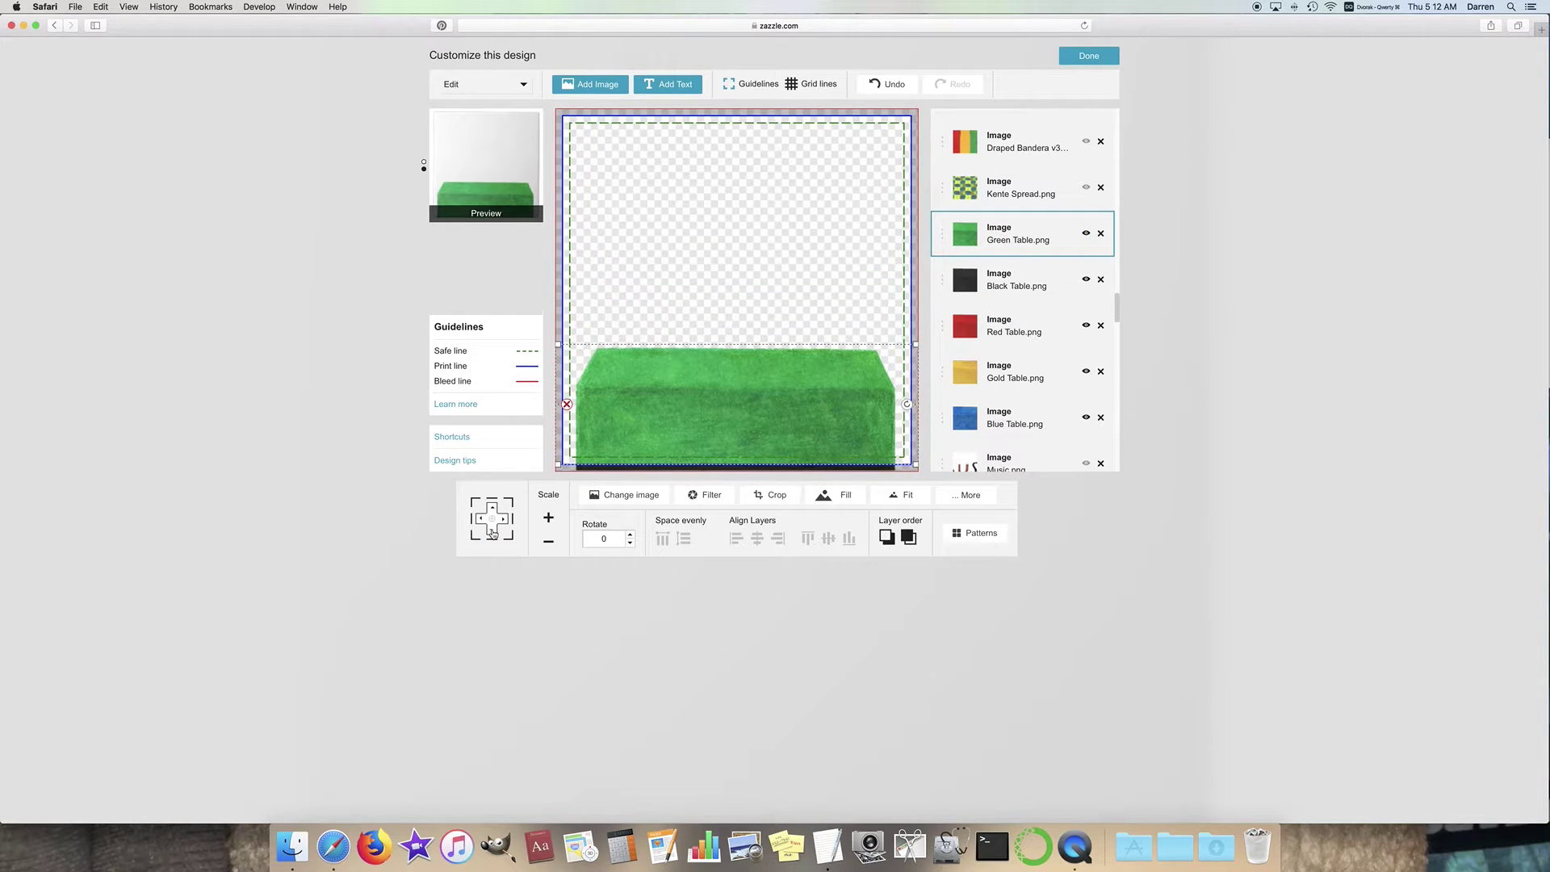
click(492, 534)
click(496, 533)
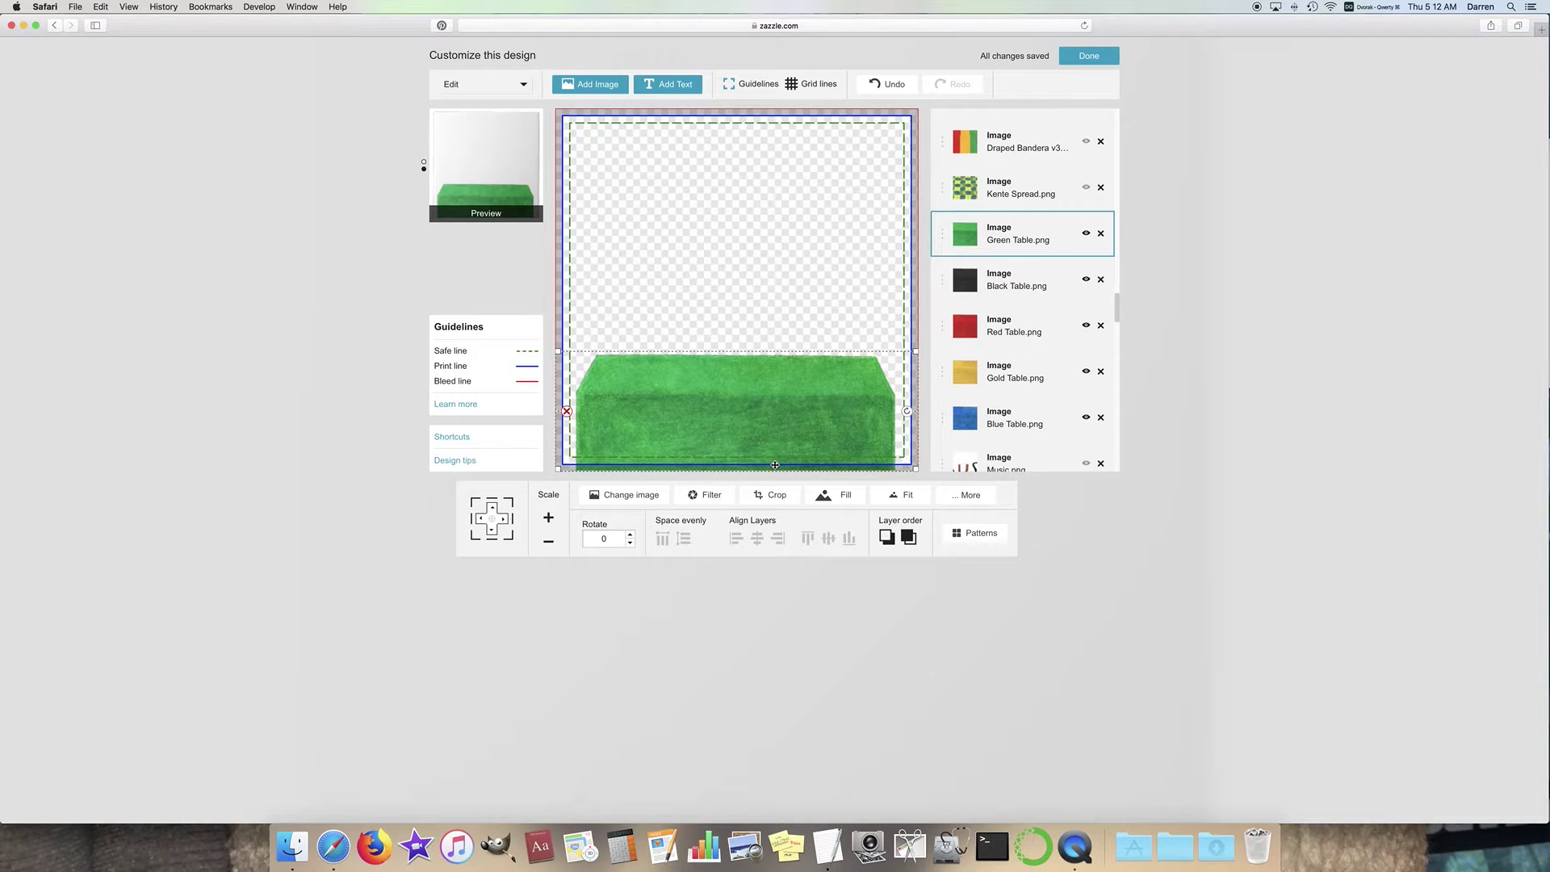
Step: Show the Kente Spread layer above the green table
scroll(1049, 387, up, 5)
click(1086, 360)
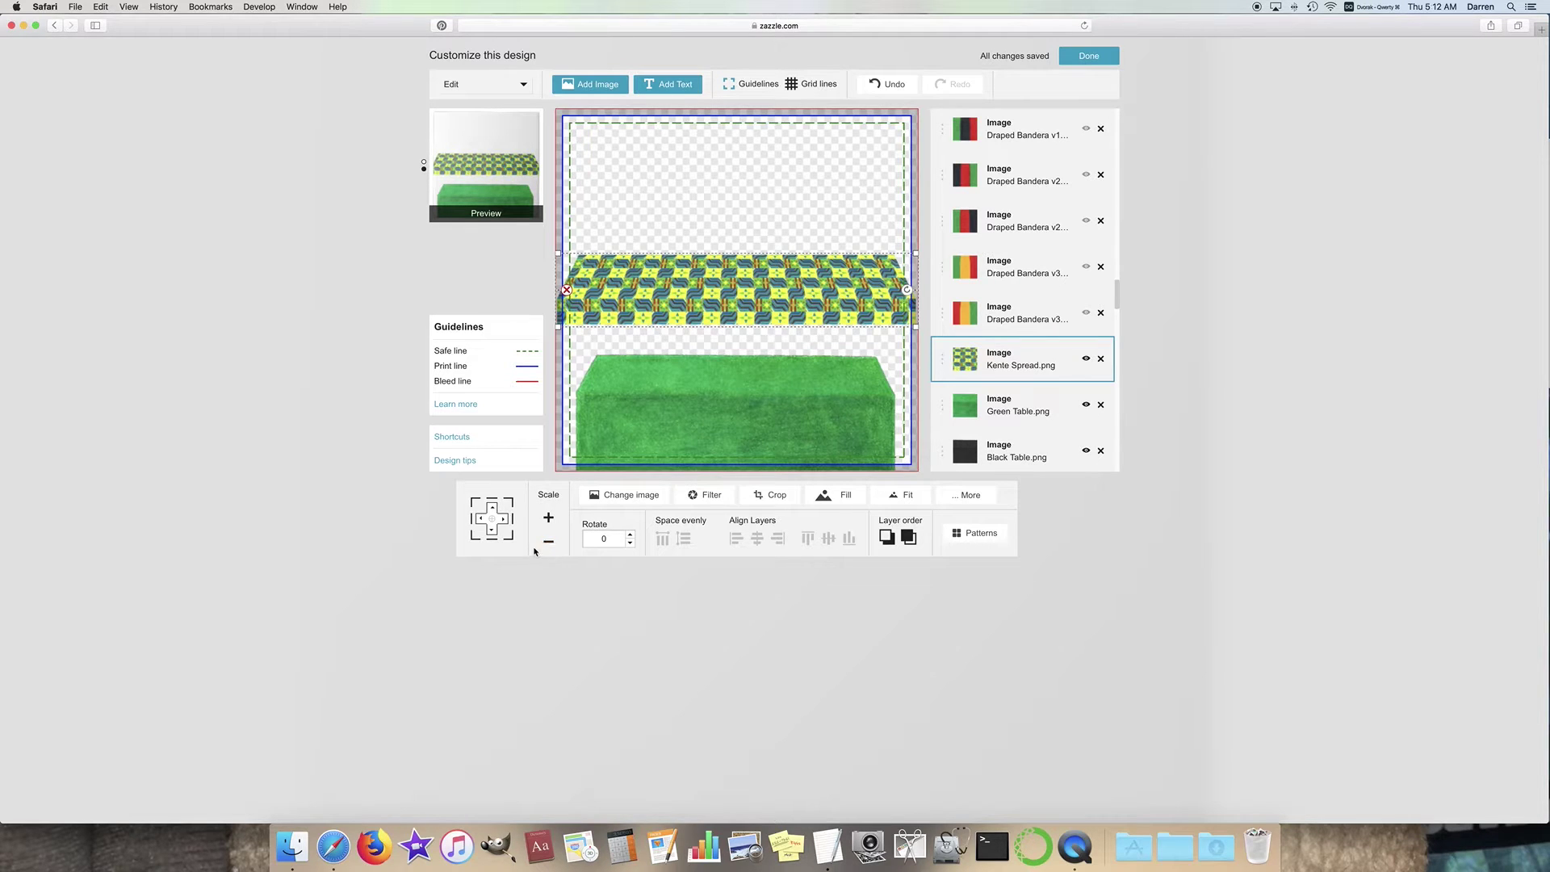
Step: Try fitting the Kente spread to the design, scaling it down one step, and nudging it right and down toward the green table
click(902, 495)
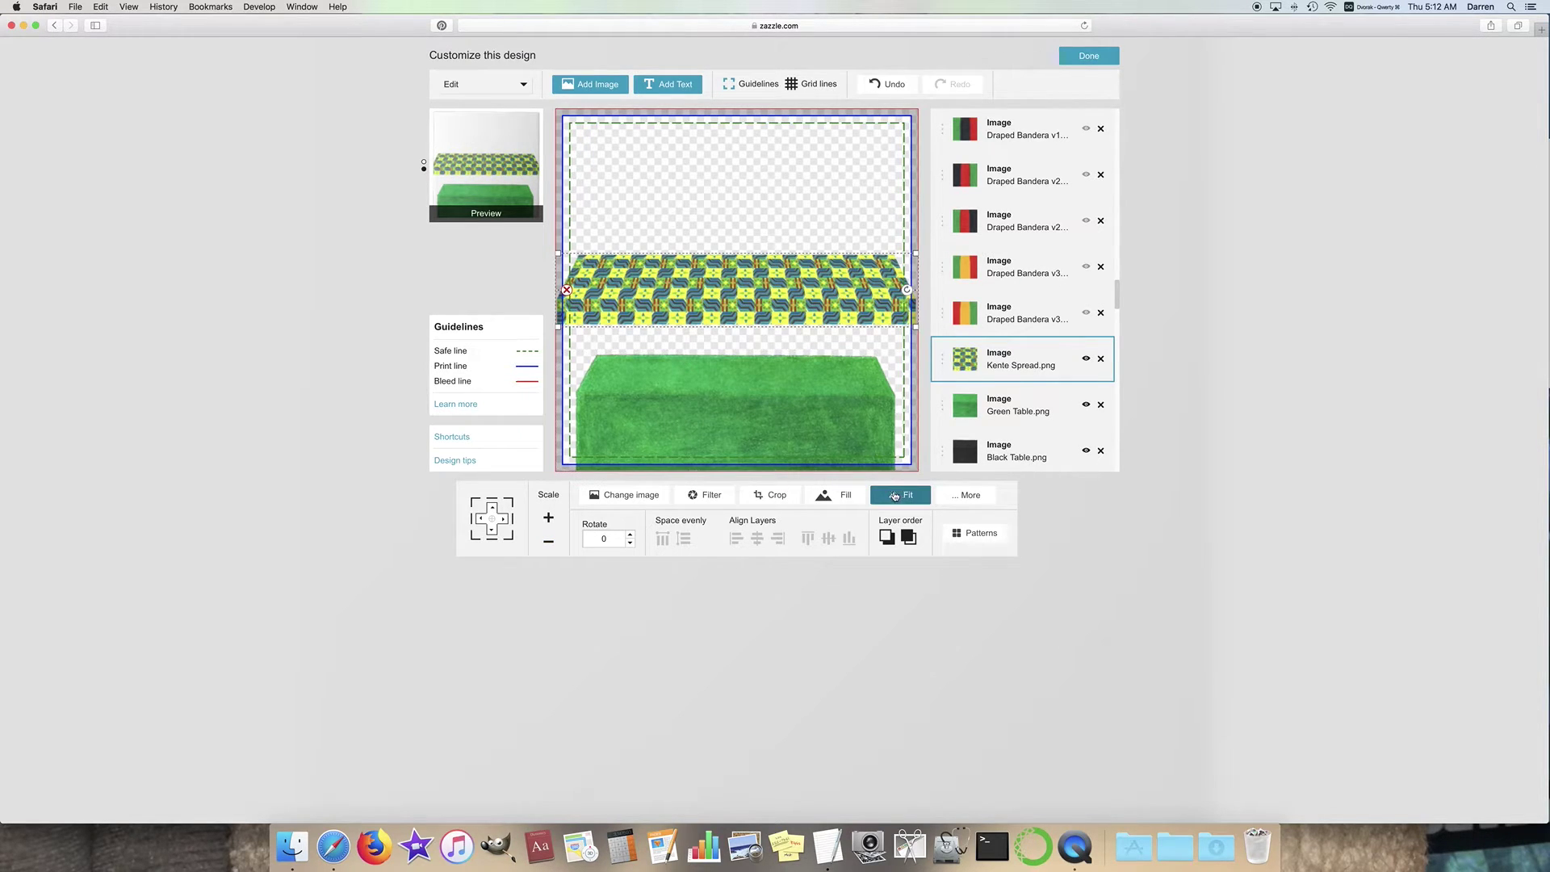
click(548, 543)
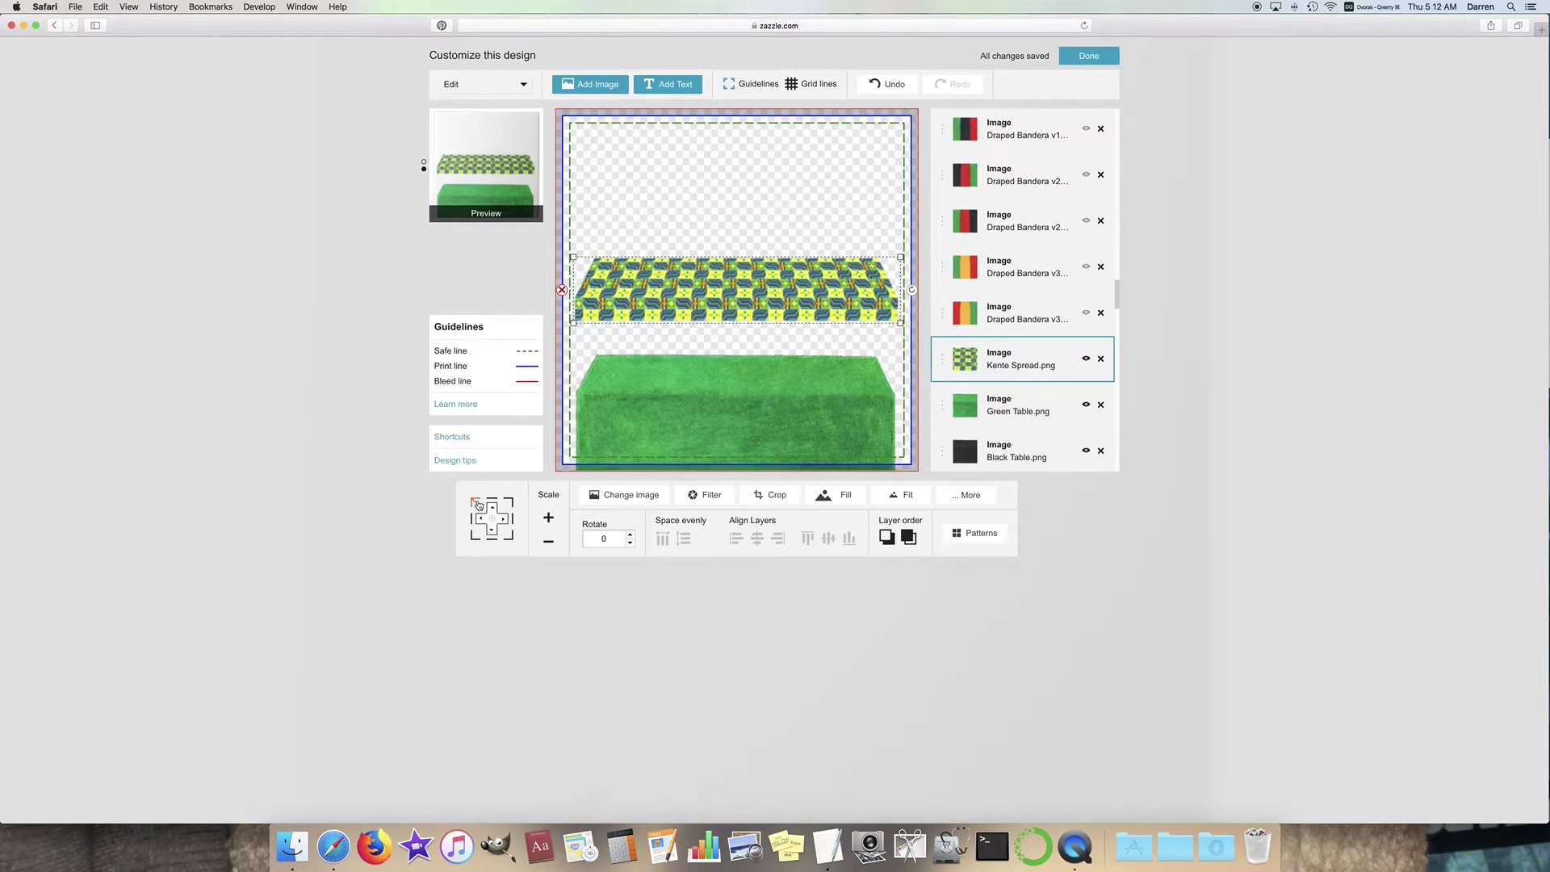
click(506, 523)
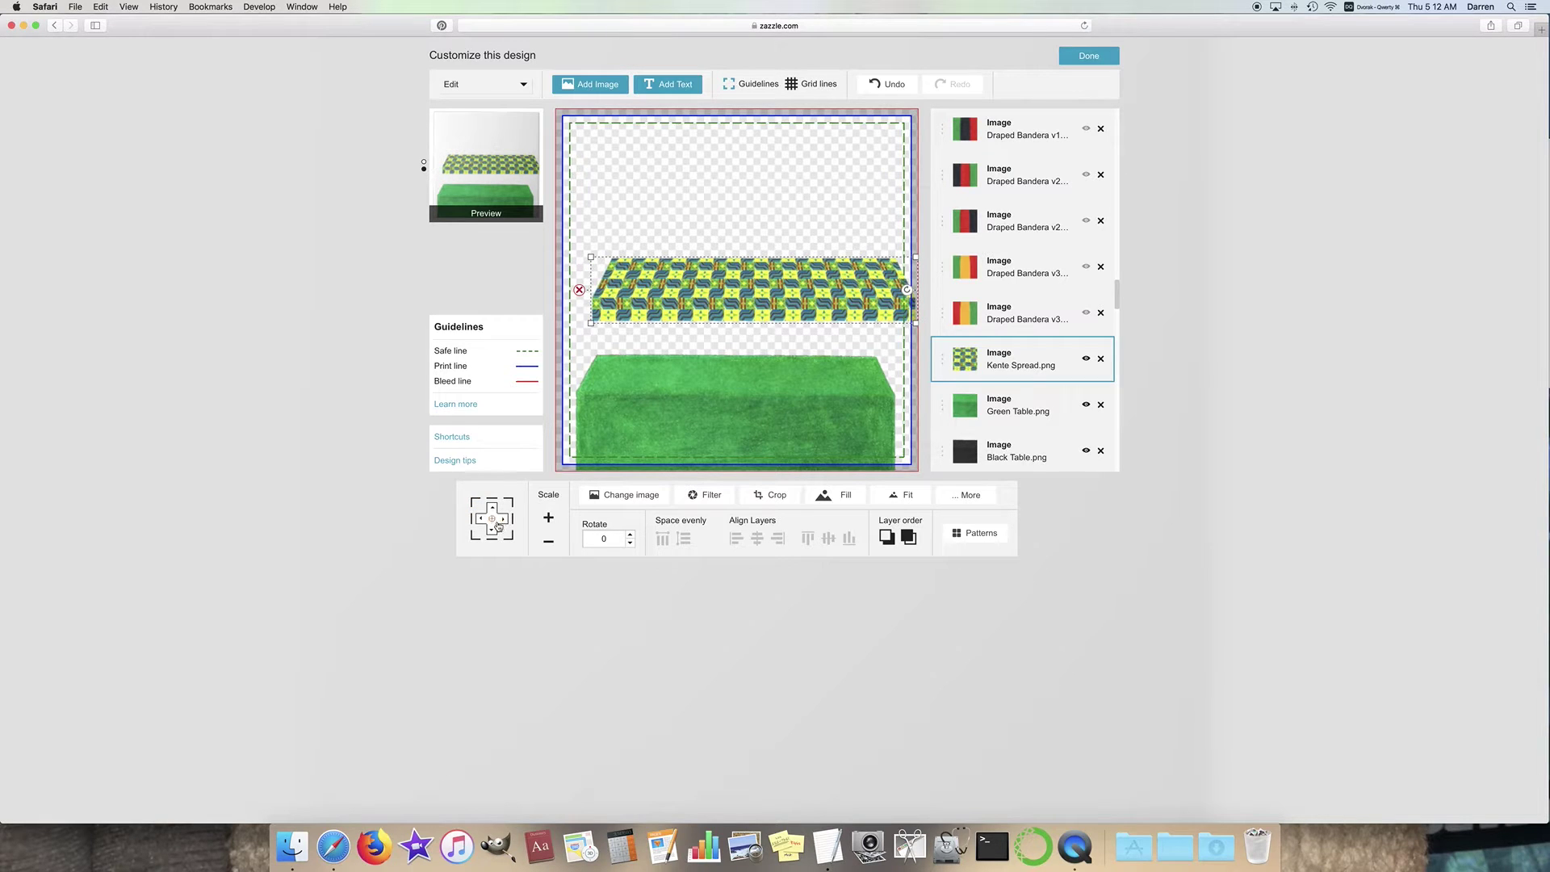
click(492, 535)
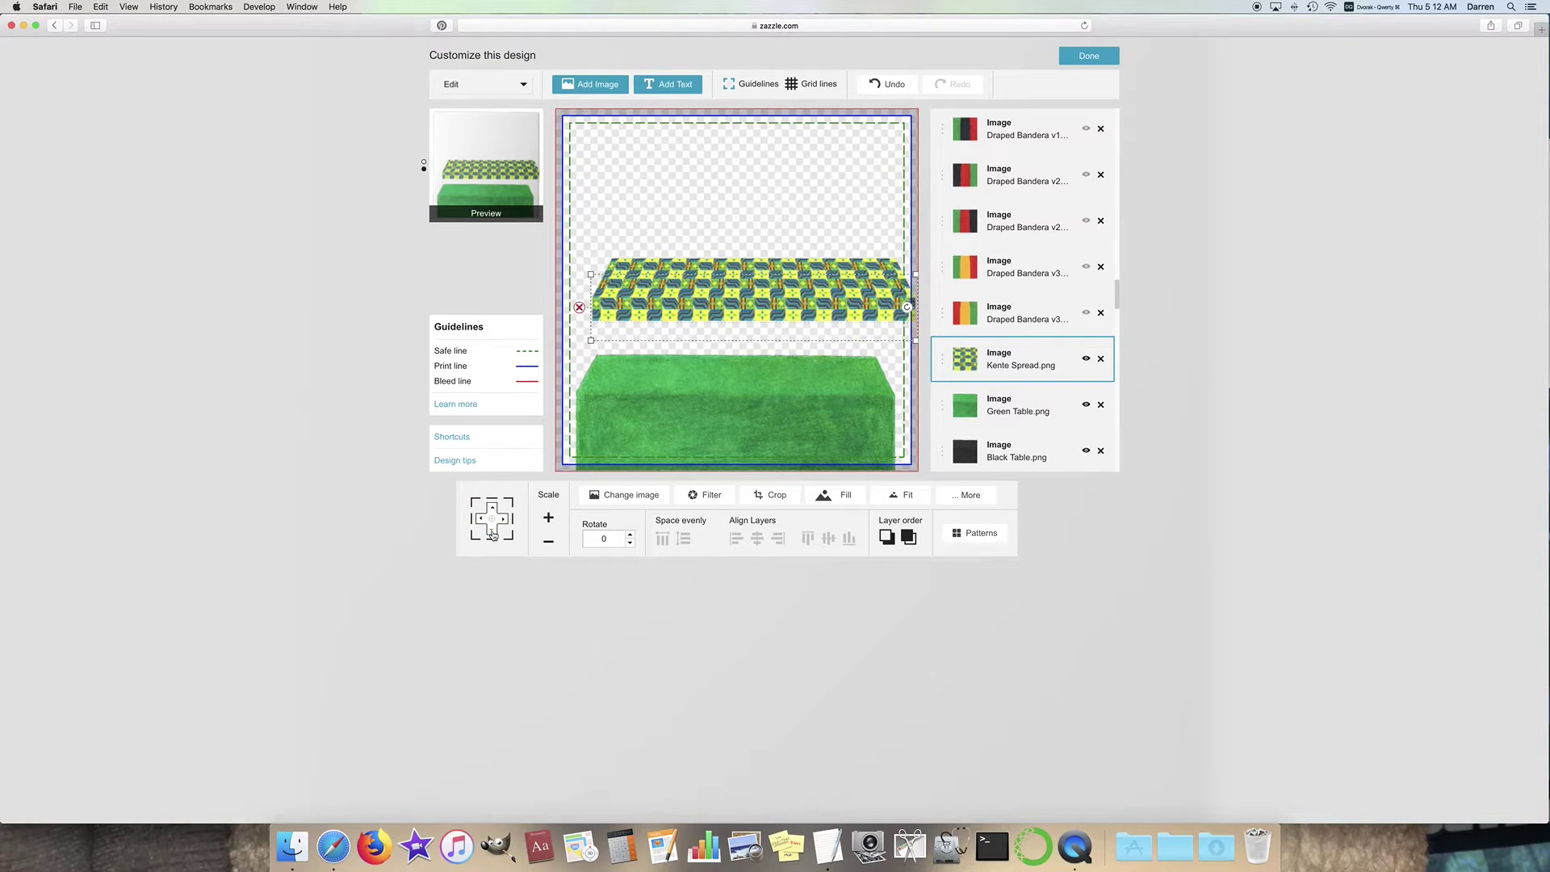
click(492, 535)
click(493, 534)
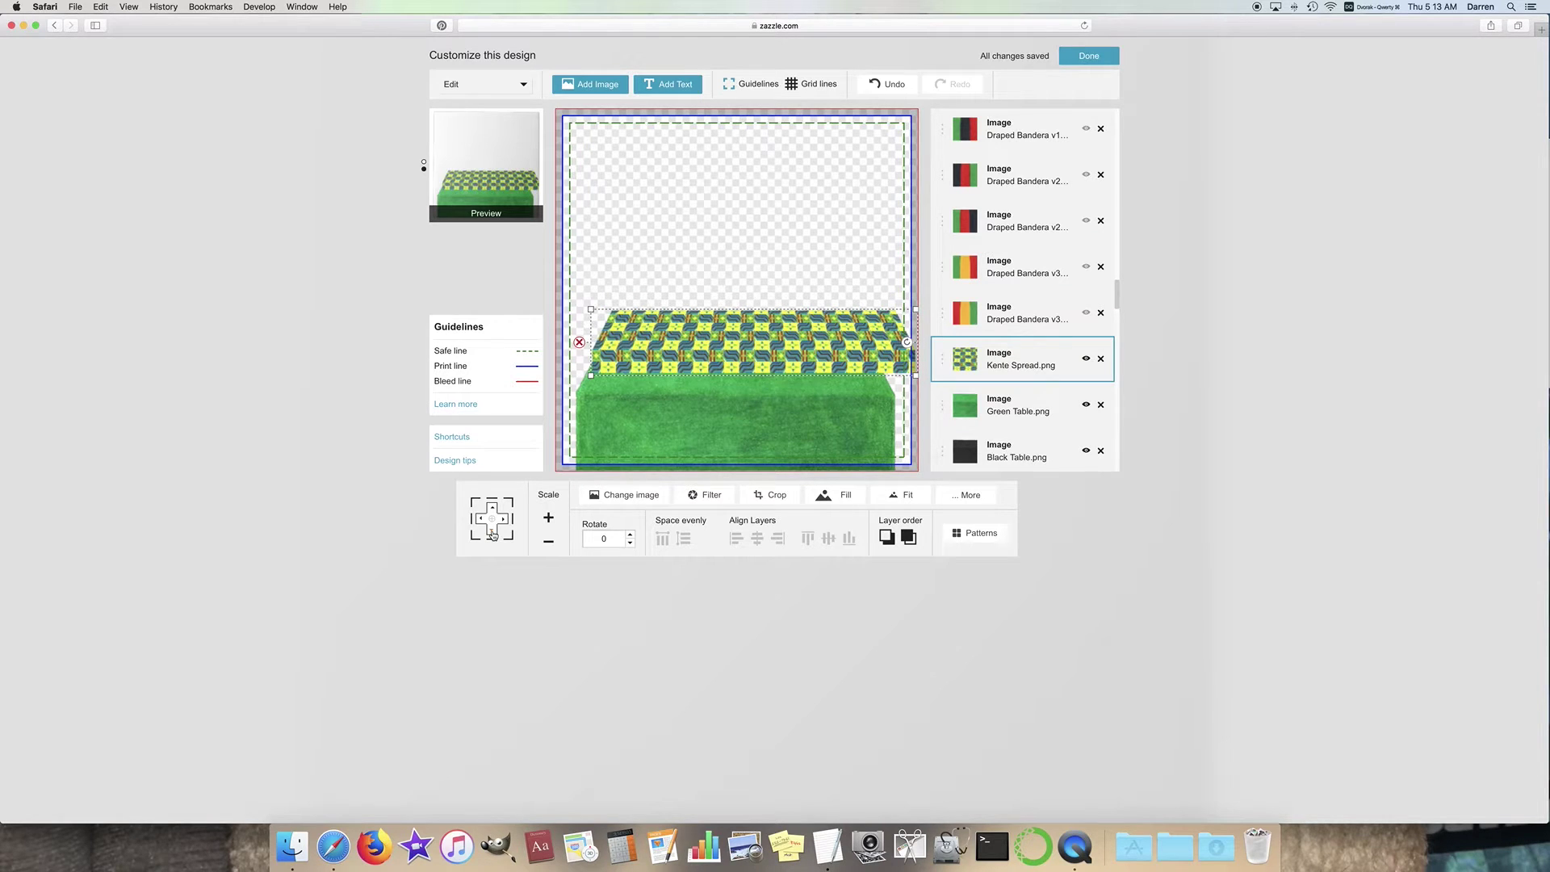
click(492, 519)
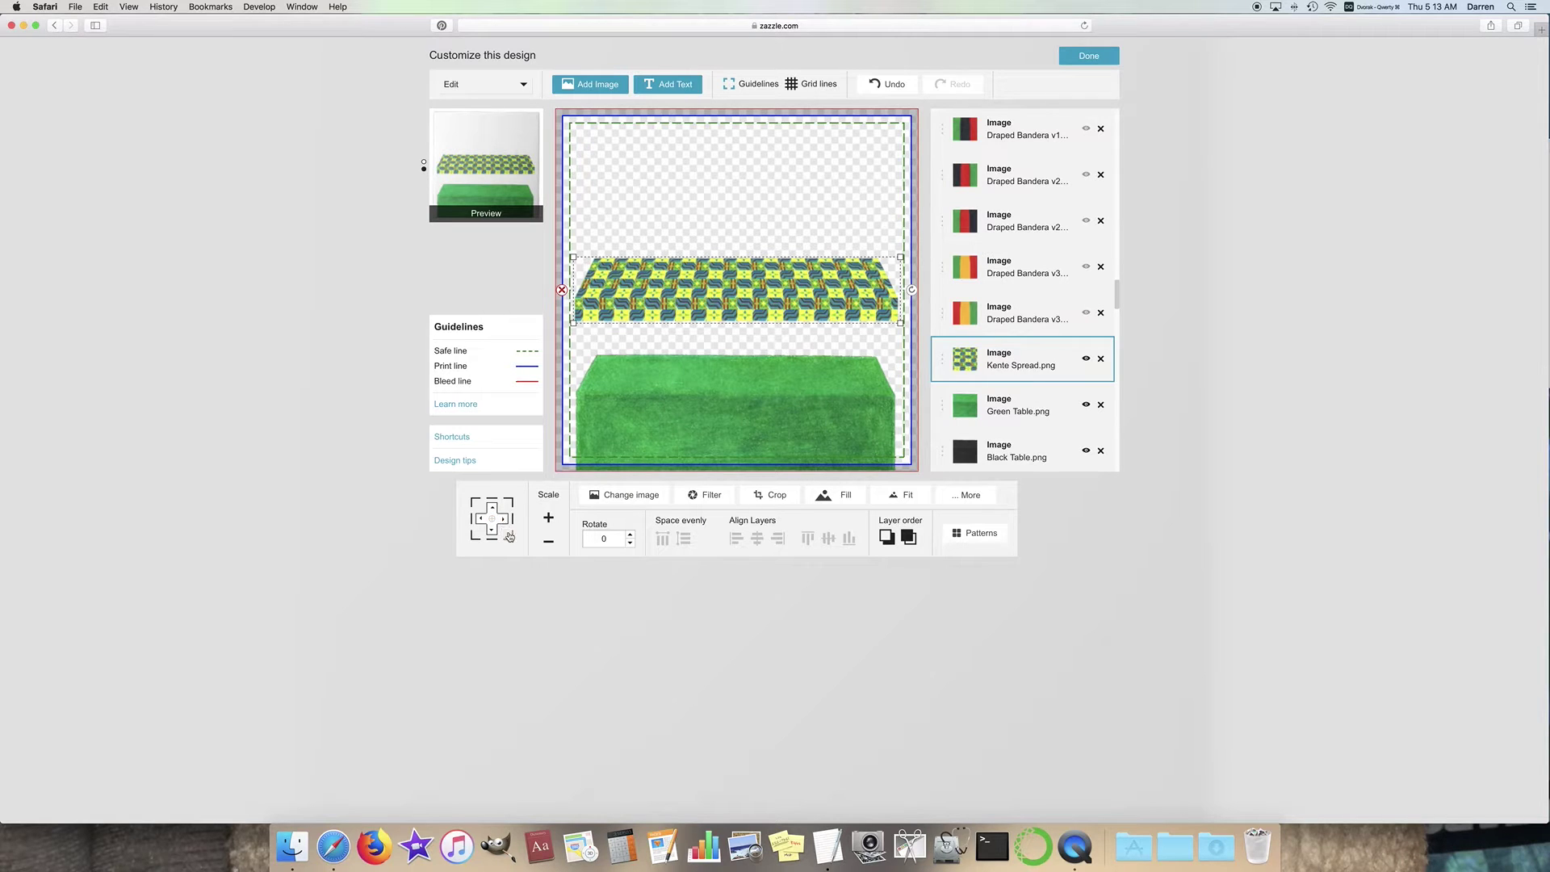
Step: Fit the Kente spread to the design, scale it down one step, and nudge it slightly to the right
click(924, 498)
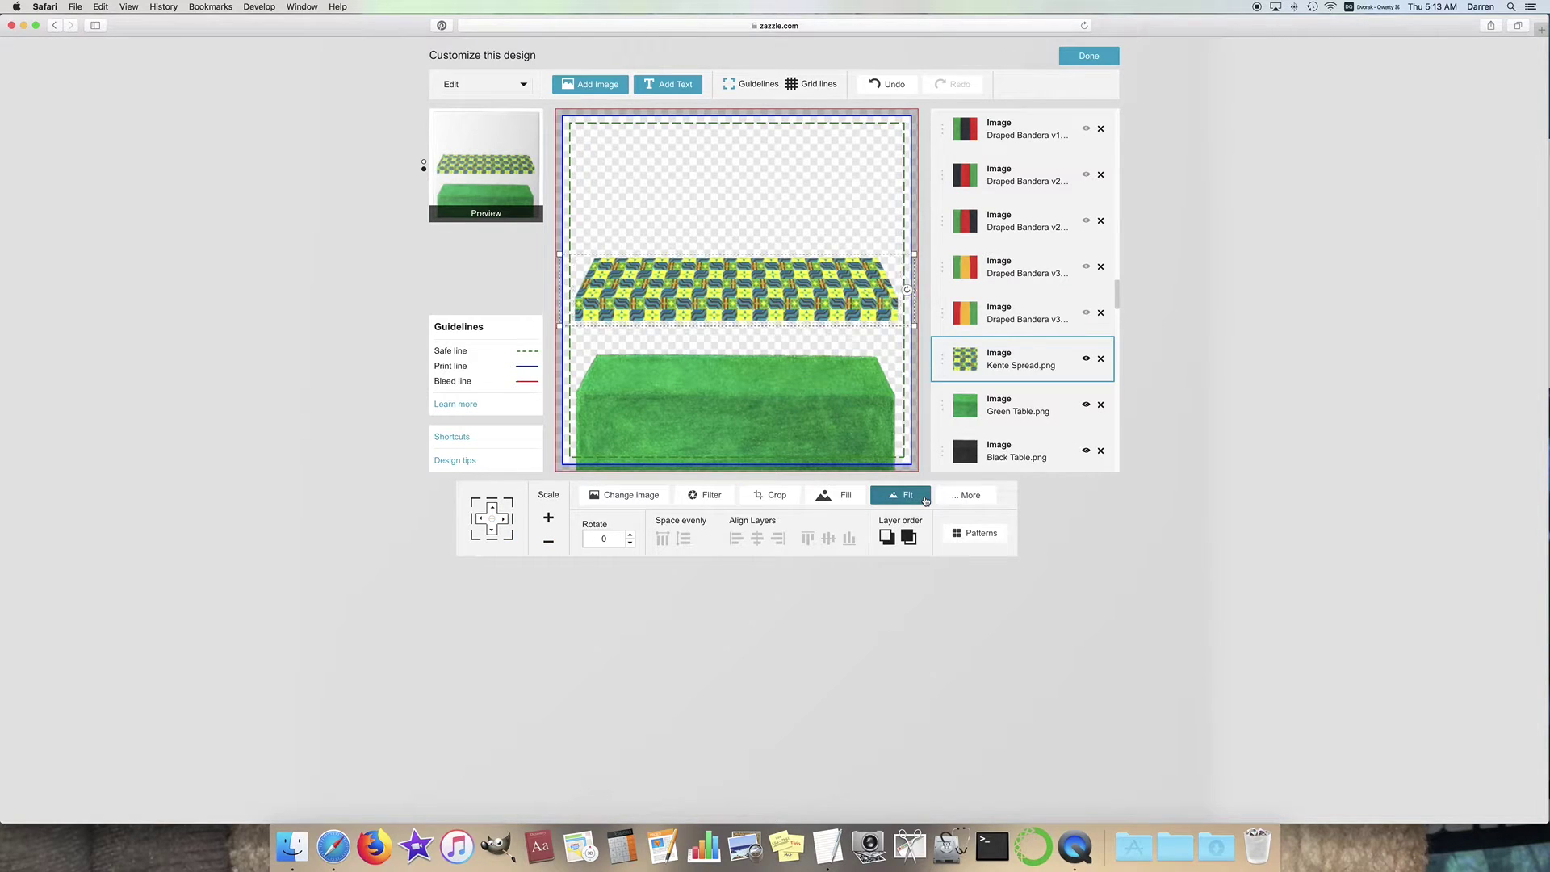
click(548, 541)
click(505, 521)
click(505, 521)
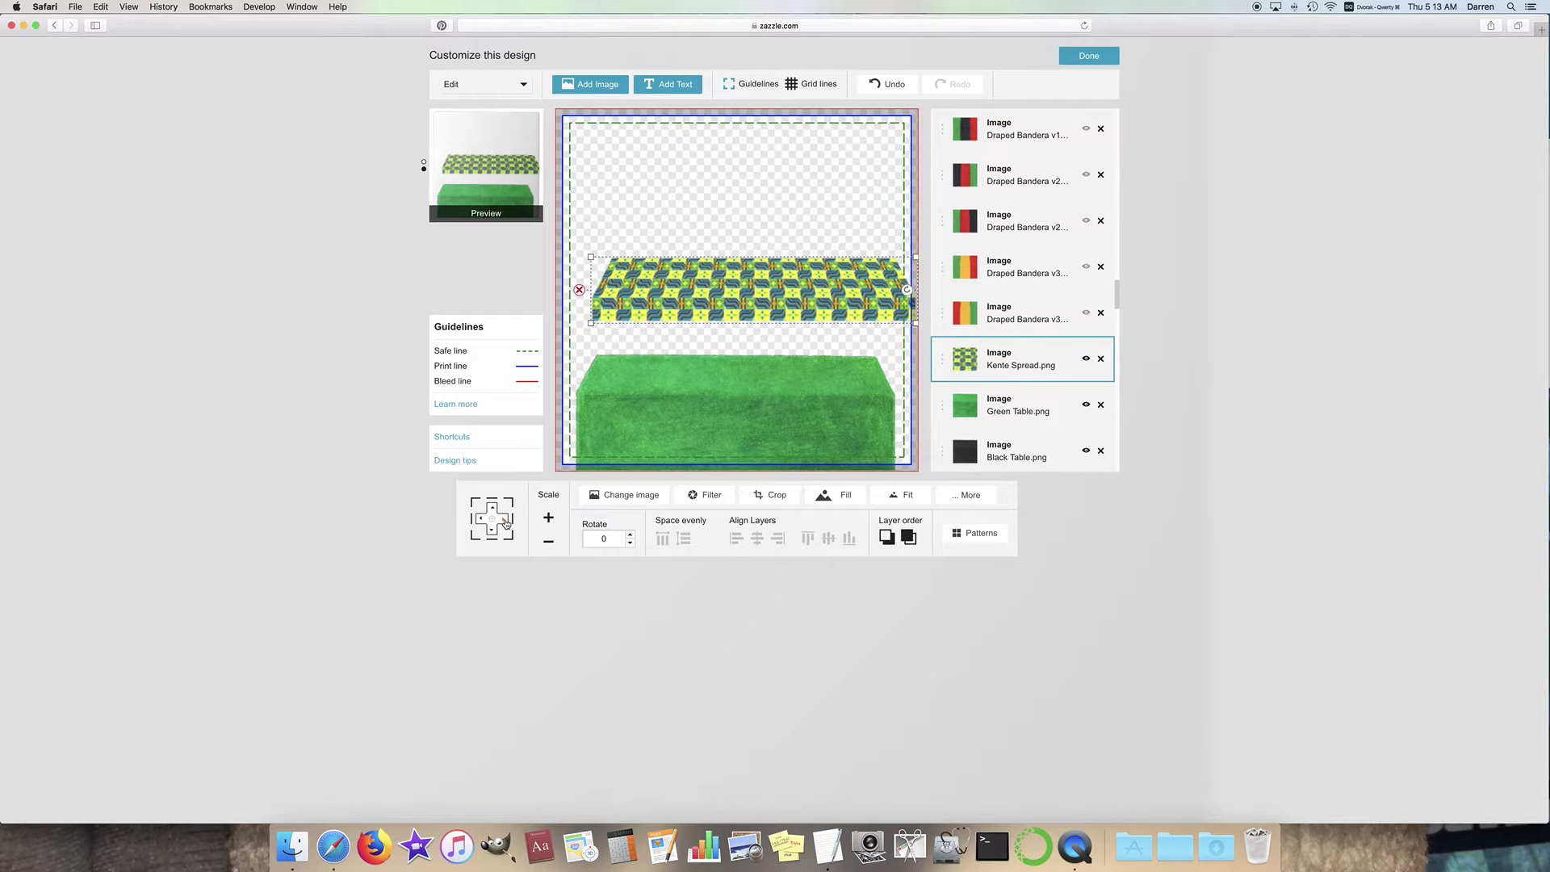
Step: Move the Kente spread down onto the green table, nudging it back up until its upper edge meets the table's back edge
click(492, 533)
click(491, 533)
click(492, 533)
click(491, 532)
click(491, 533)
click(491, 533)
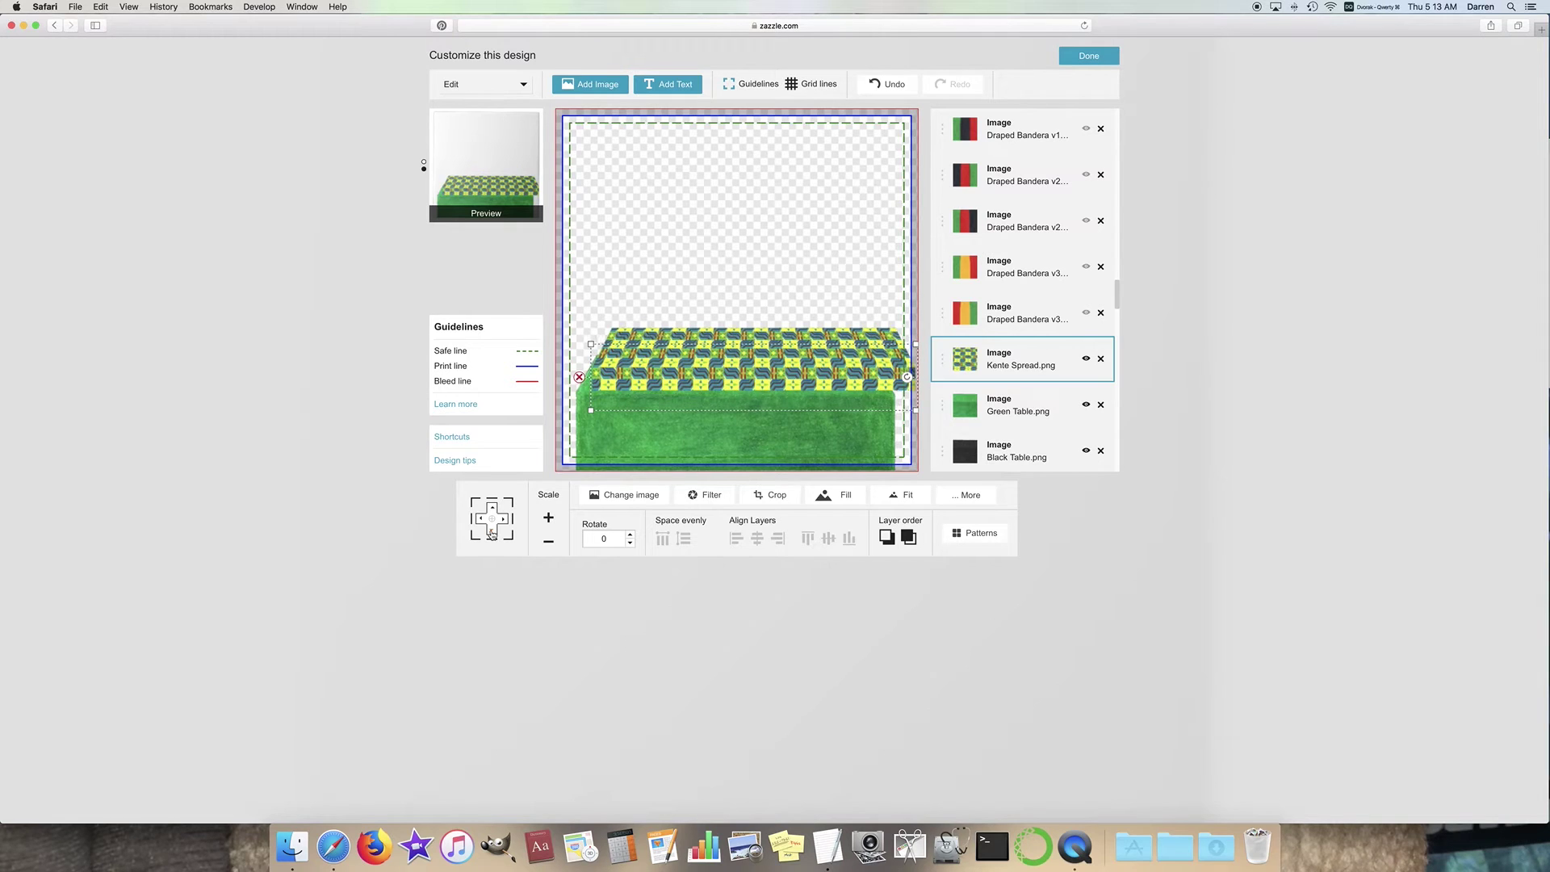
click(492, 533)
click(493, 509)
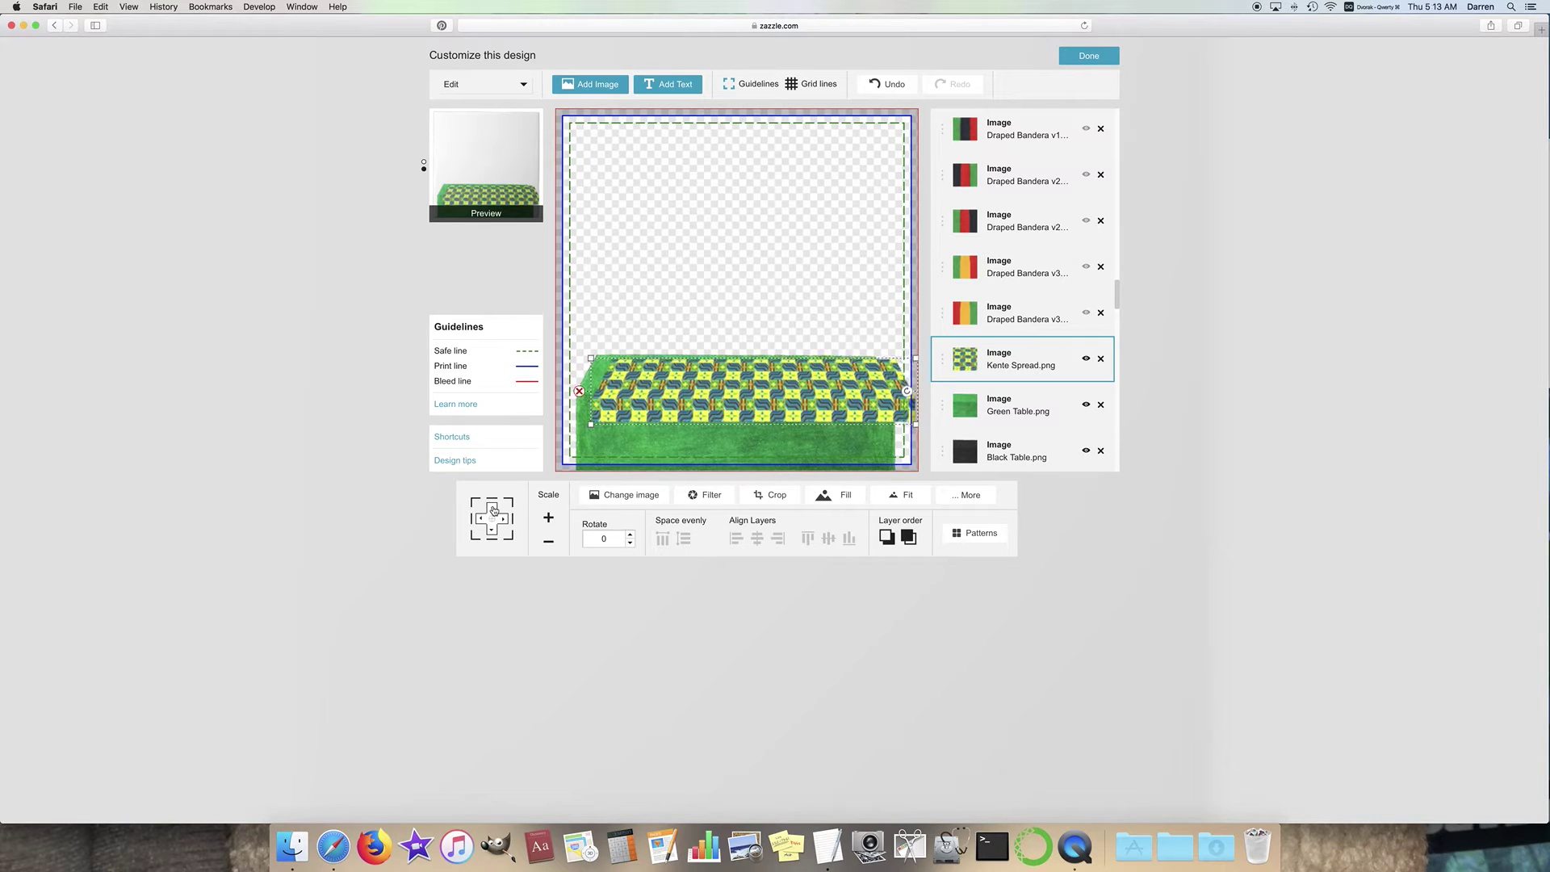
click(493, 510)
click(493, 510)
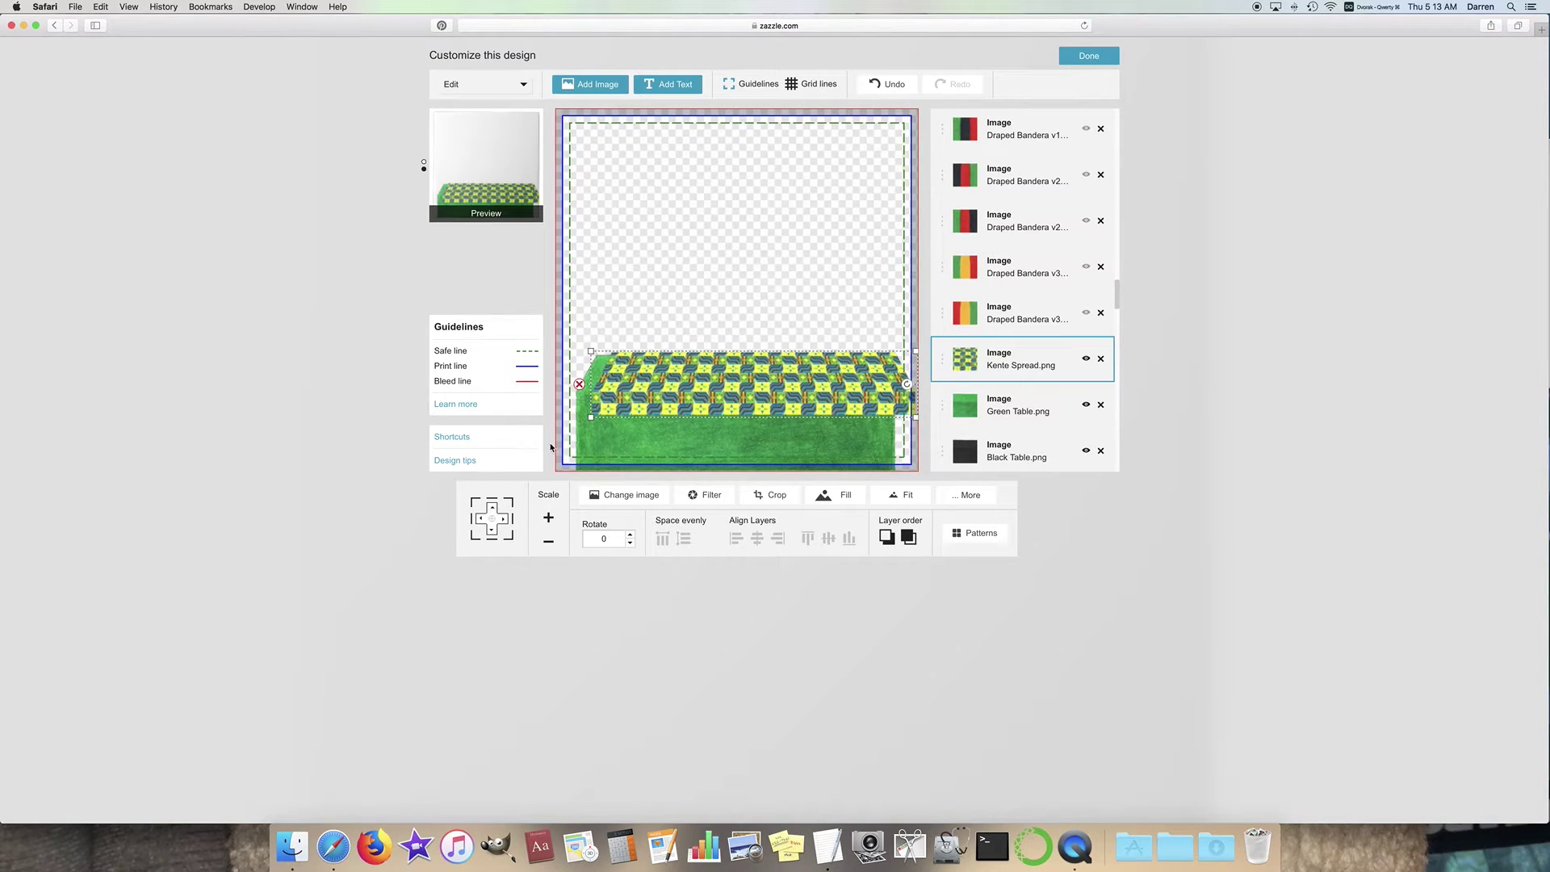
Step: Nudge the Kente spread left so it is centered over the green table, and deselect it
click(673, 249)
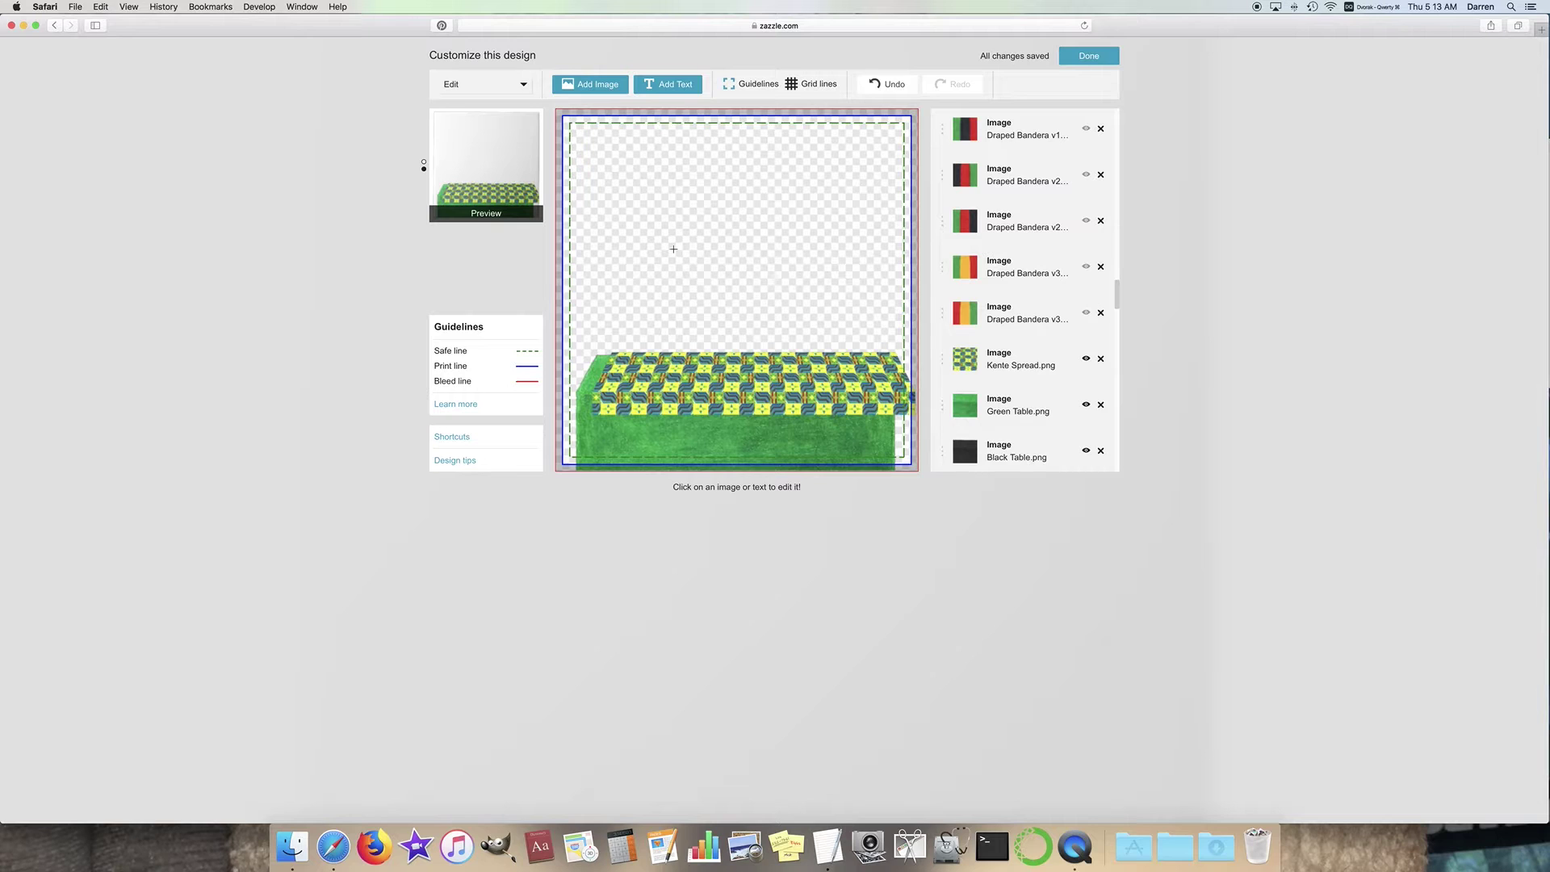
click(659, 380)
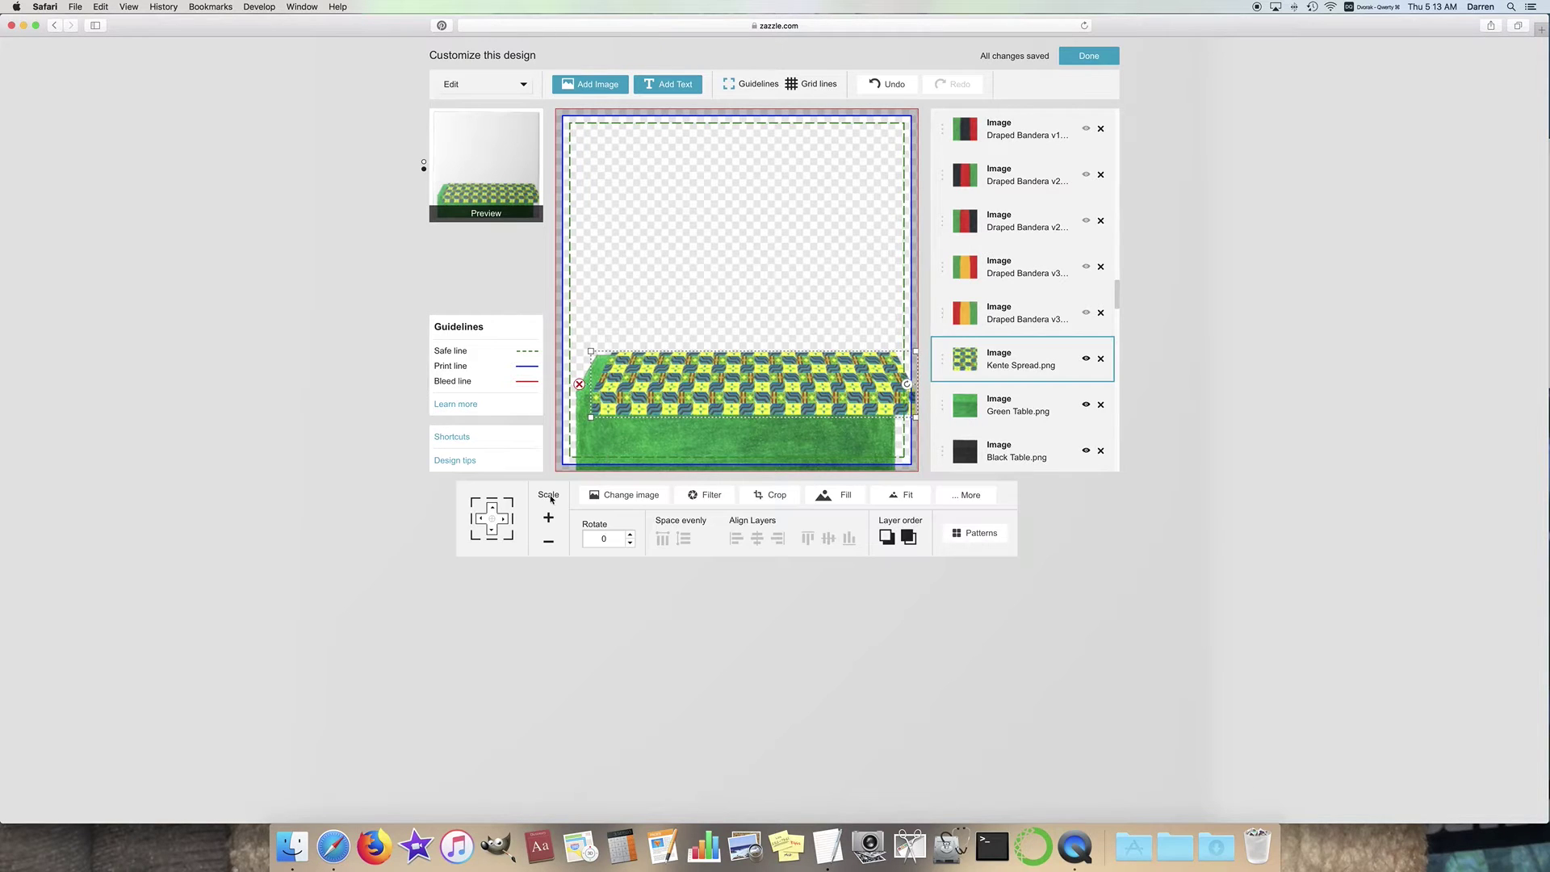
click(479, 520)
click(736, 215)
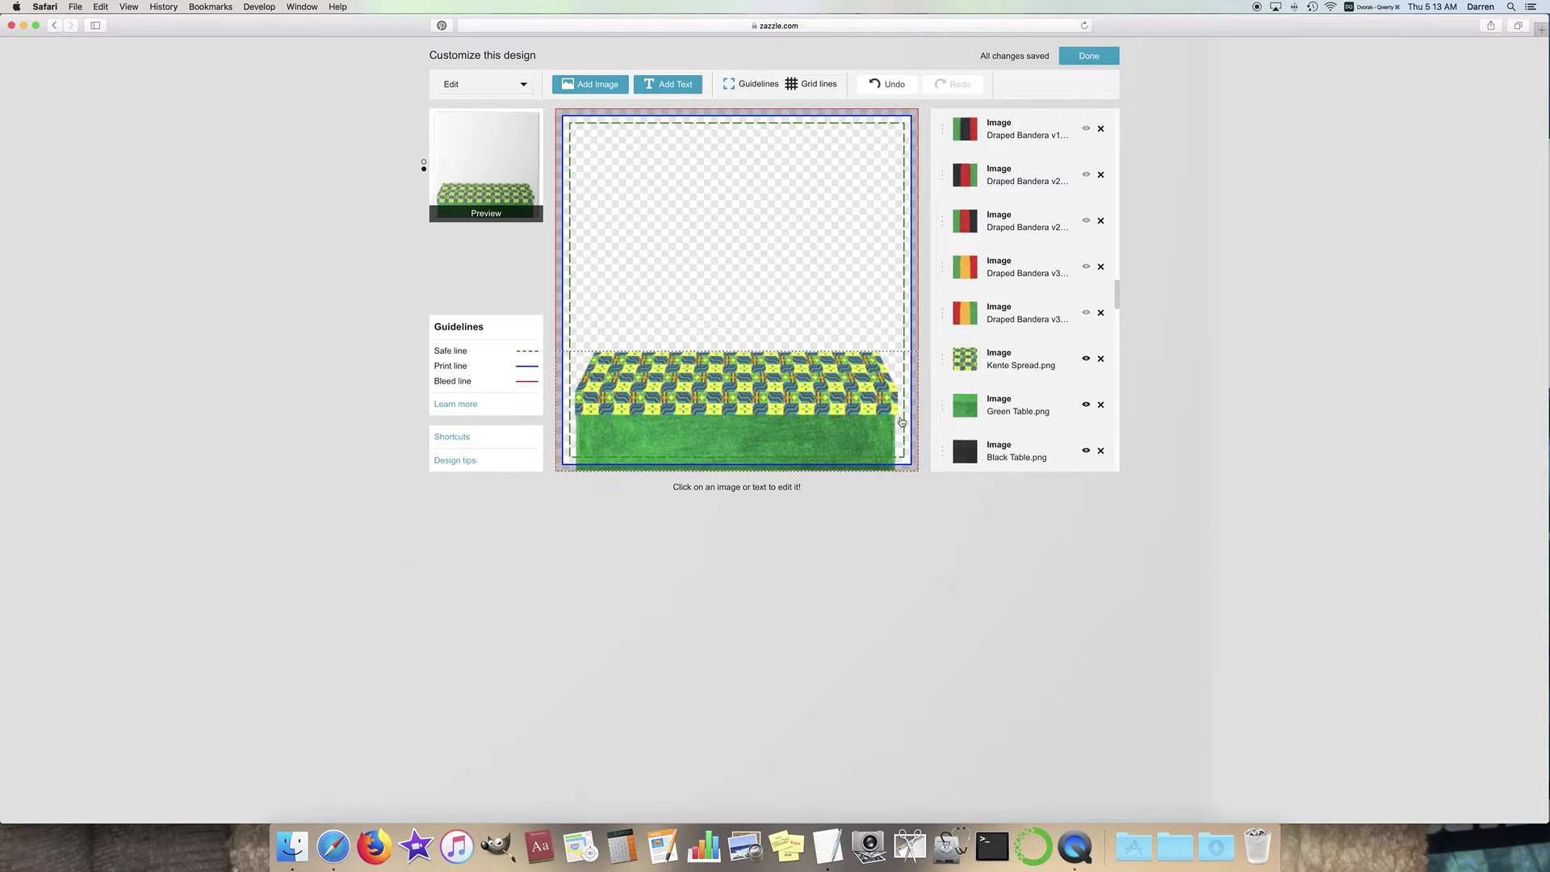
Step: Select the Kente spread and try nudging it right, returning it left so it stays centered over the green table
click(638, 400)
click(502, 522)
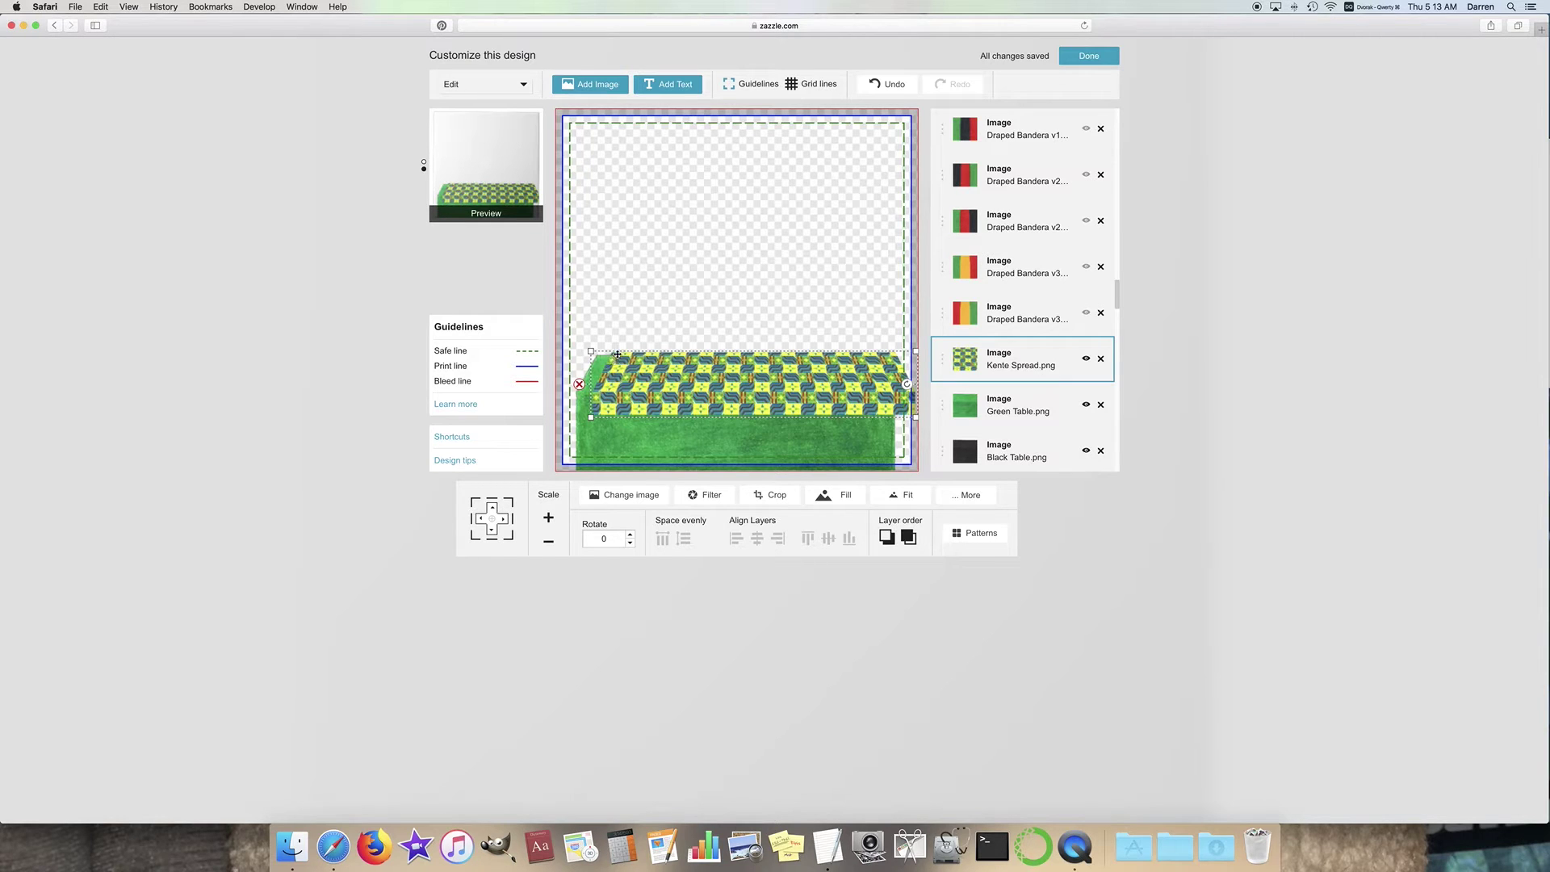
click(483, 519)
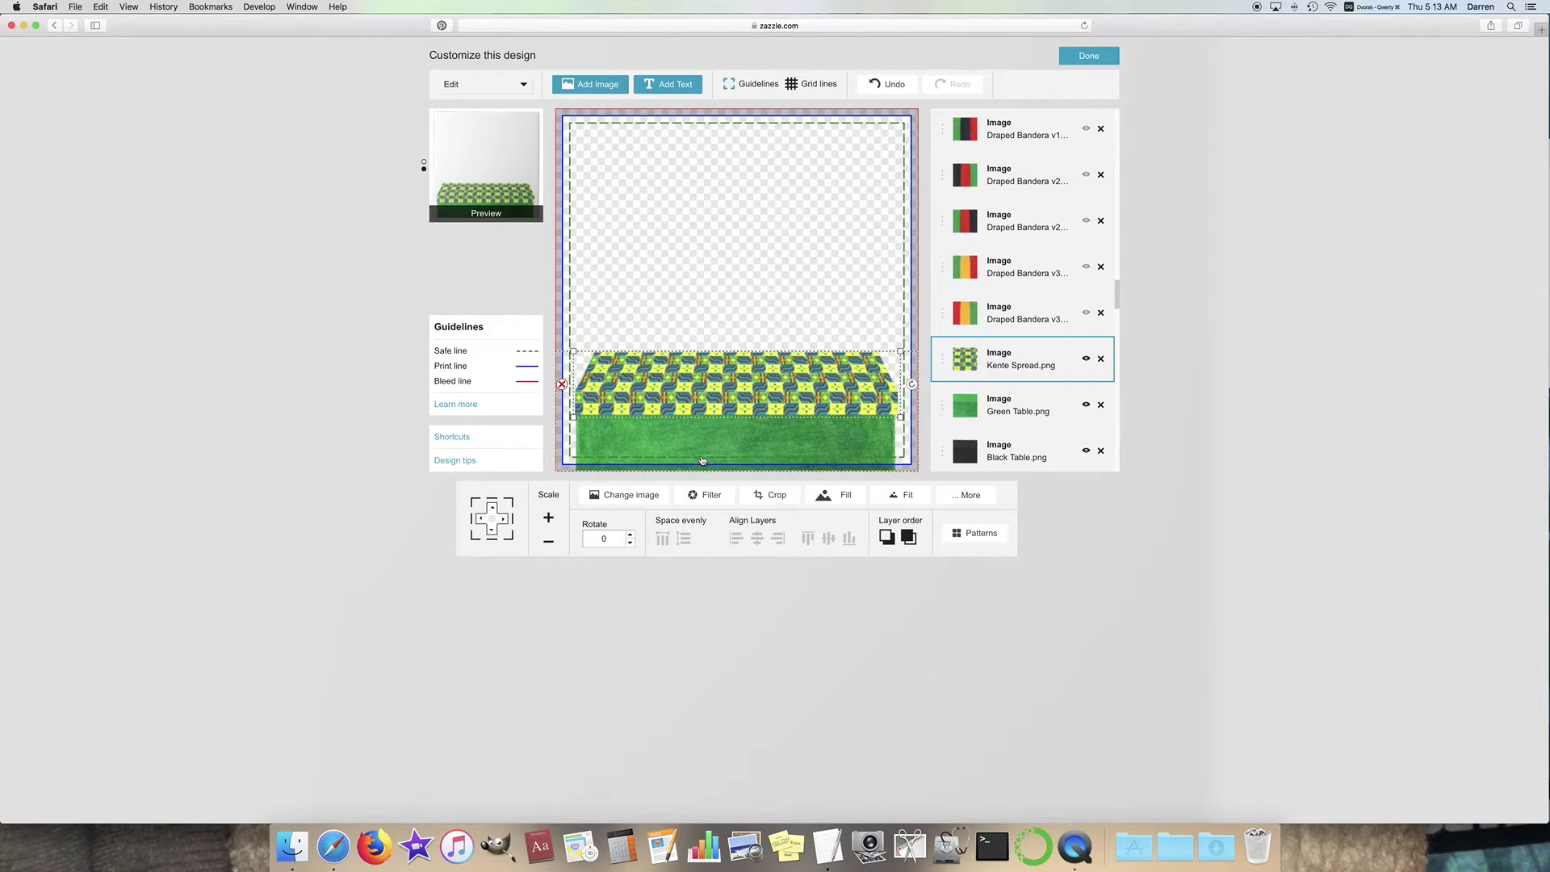
Step: Hide the Kente spread, show the red-yellow-green Draped Bandera v3, and scale it down to roughly half the table's width
click(1086, 358)
click(1086, 313)
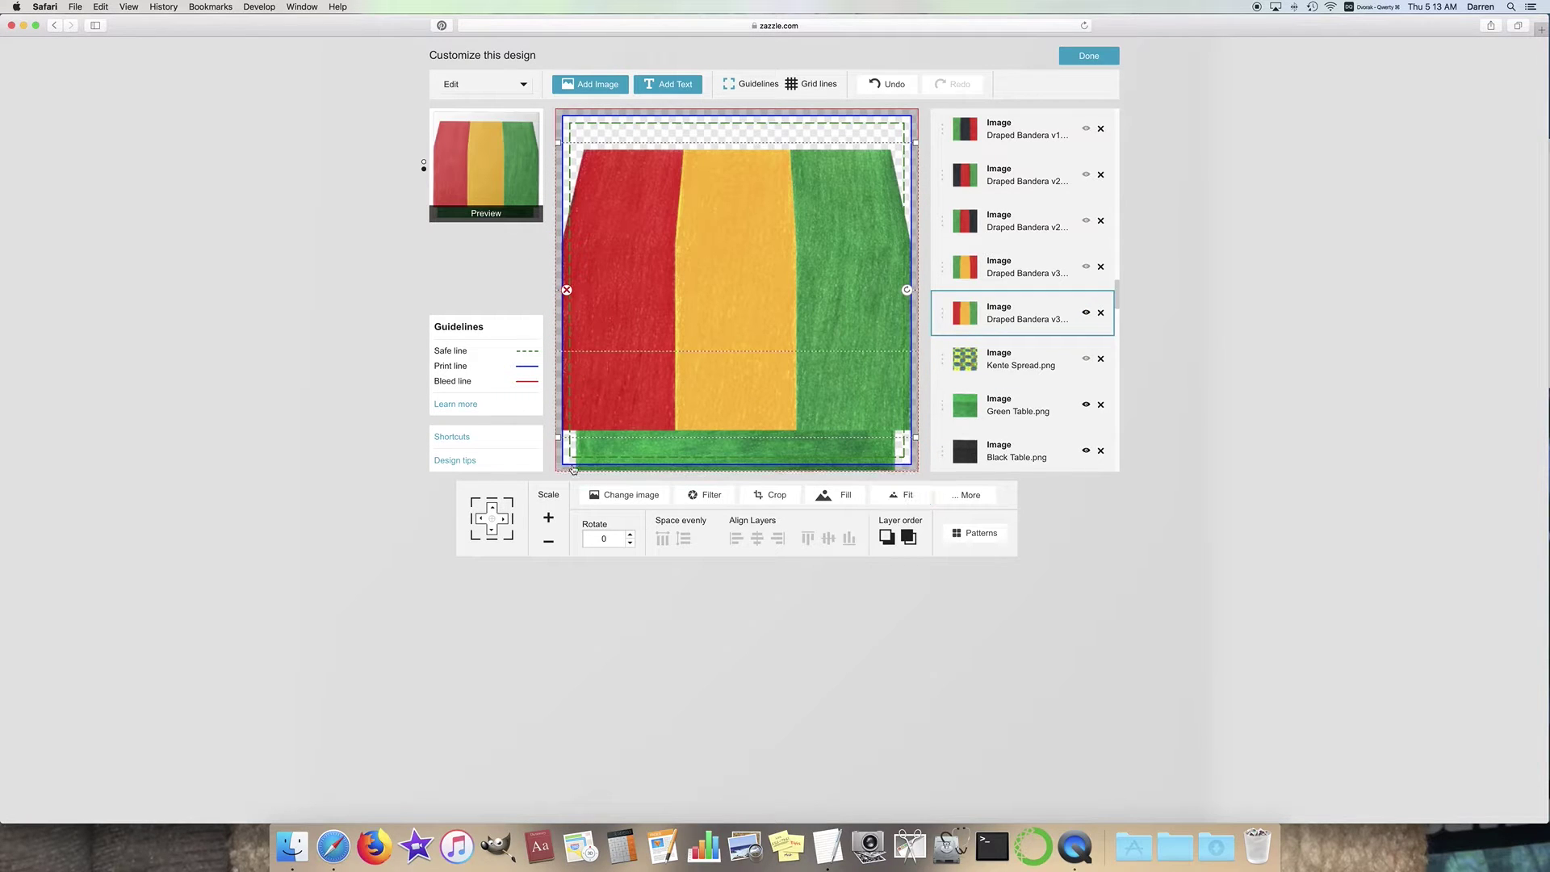
click(549, 545)
click(549, 546)
click(549, 546)
click(549, 546)
click(549, 546)
click(549, 546)
click(549, 547)
click(549, 546)
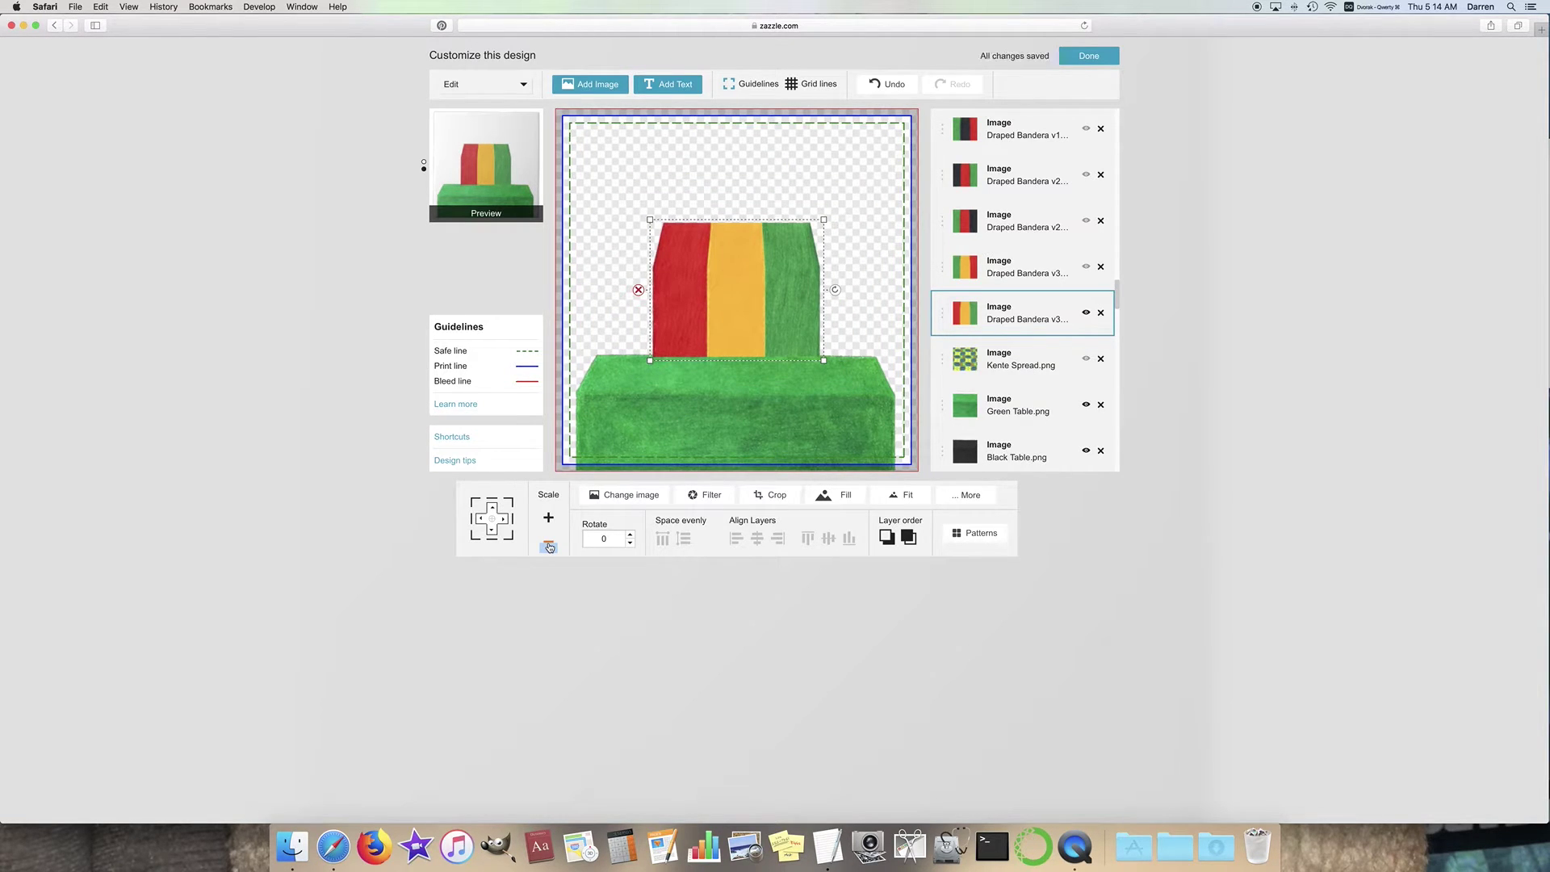
Step: Try moving the red-yellow-green bandera down over the green table until its upper edge nears the table's back edge
click(492, 531)
click(492, 530)
click(492, 530)
click(492, 531)
click(491, 530)
click(492, 530)
click(492, 530)
click(492, 530)
click(492, 530)
click(492, 530)
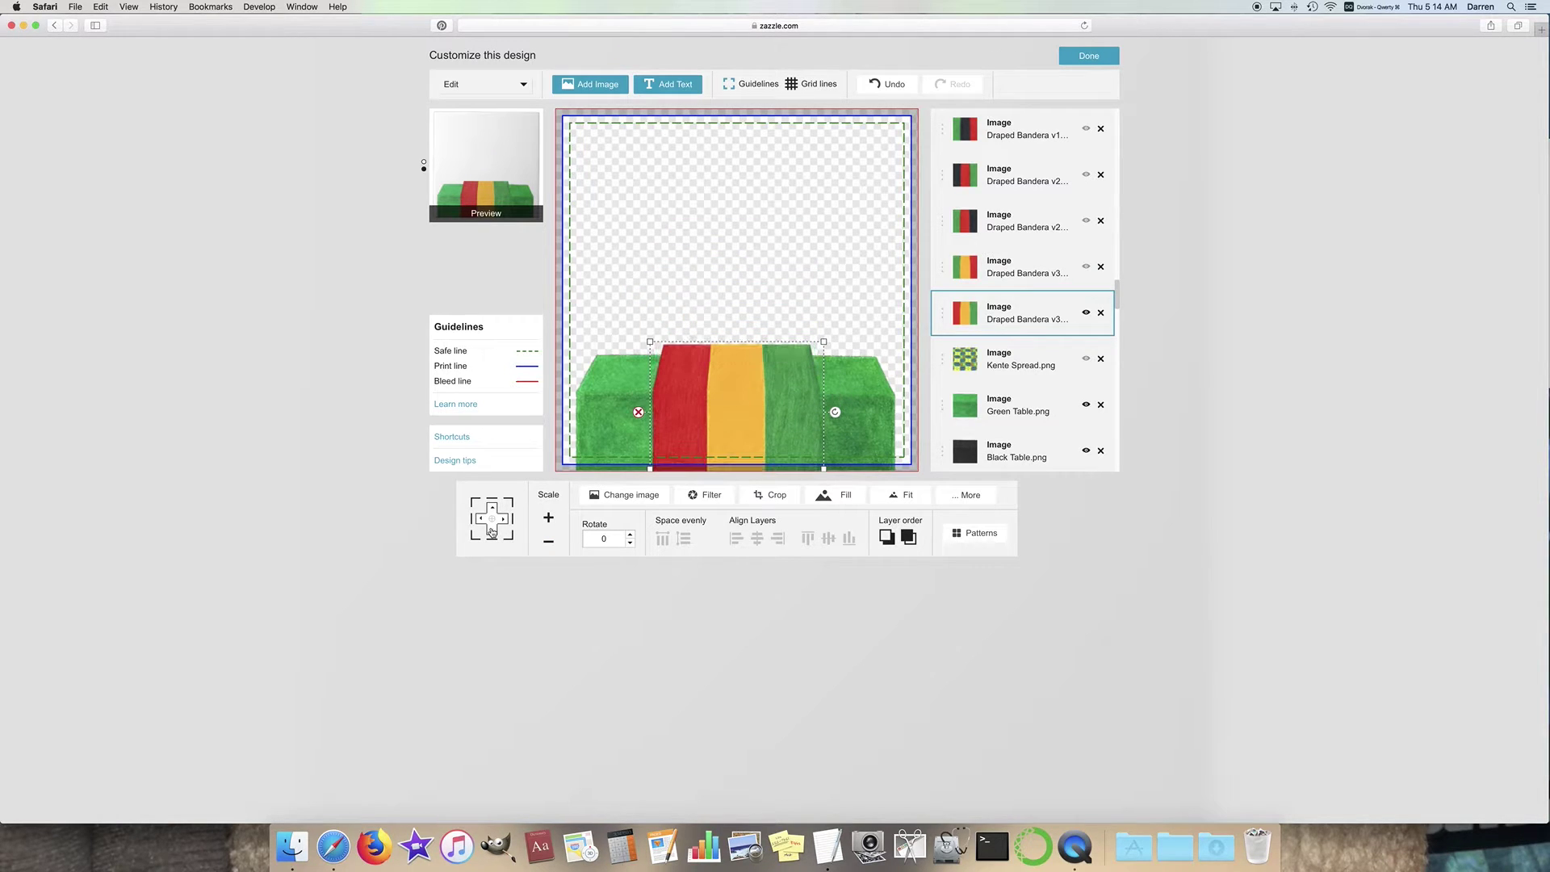
click(491, 530)
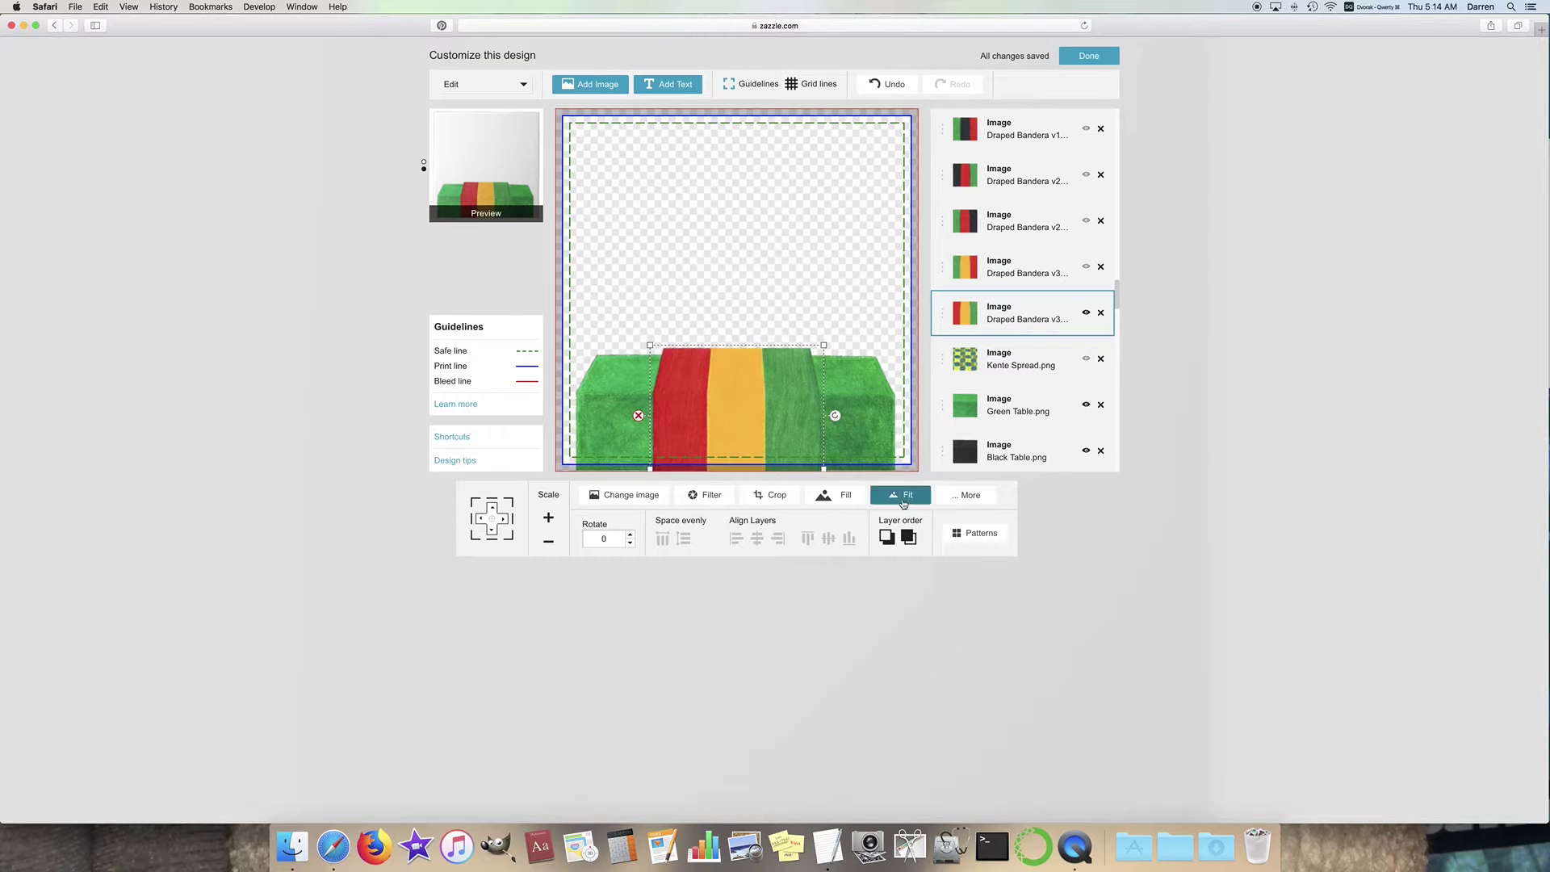
Step: Fit the red-yellow-green bandera to the design and scale it down to just under half the table's width
click(902, 500)
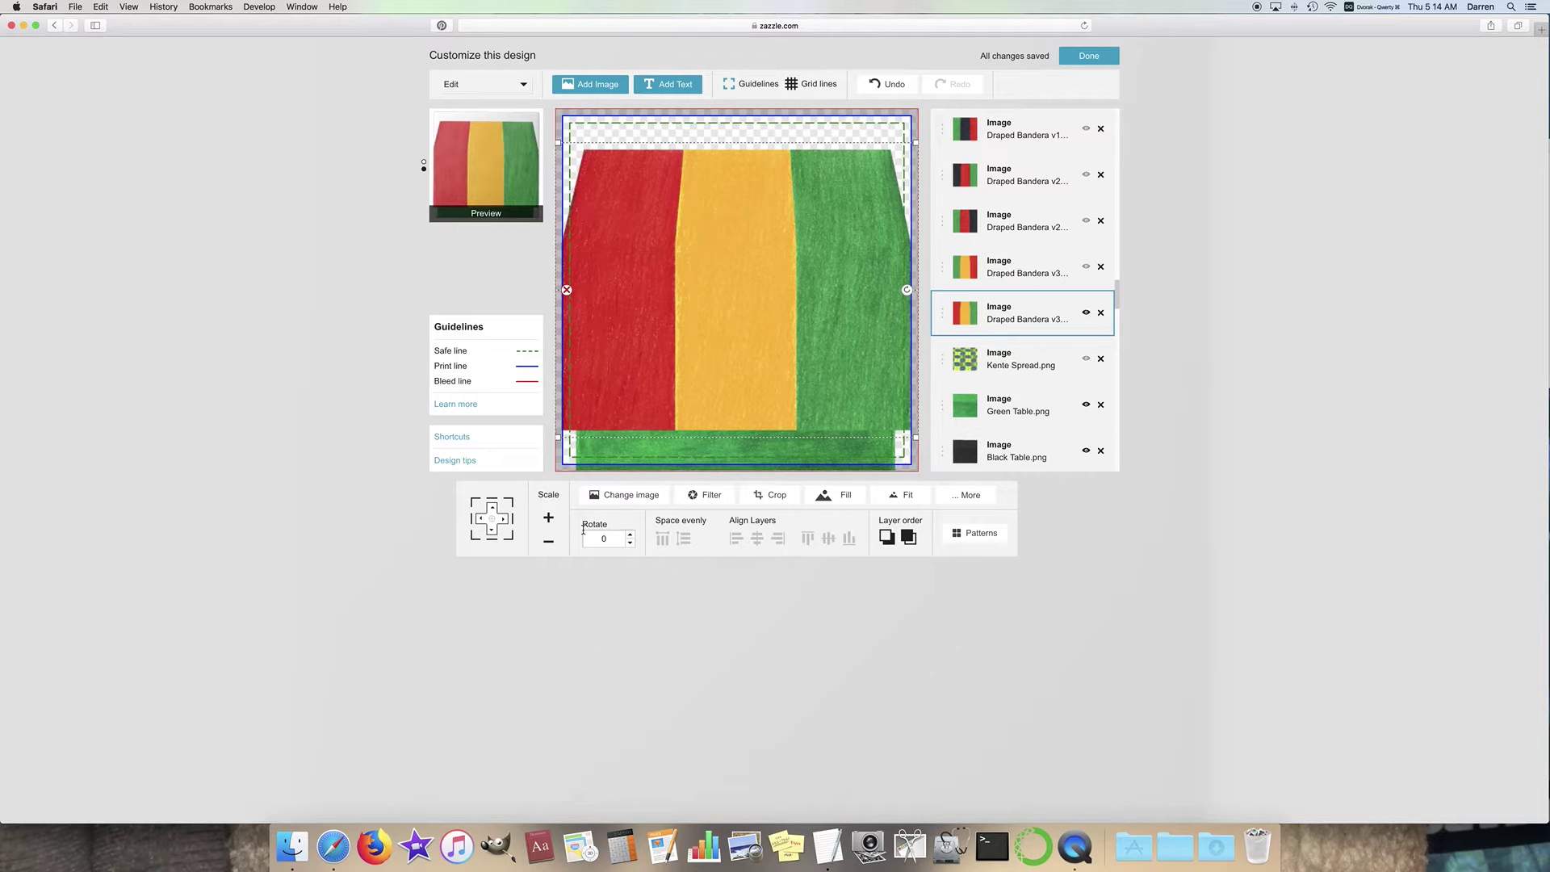
click(548, 546)
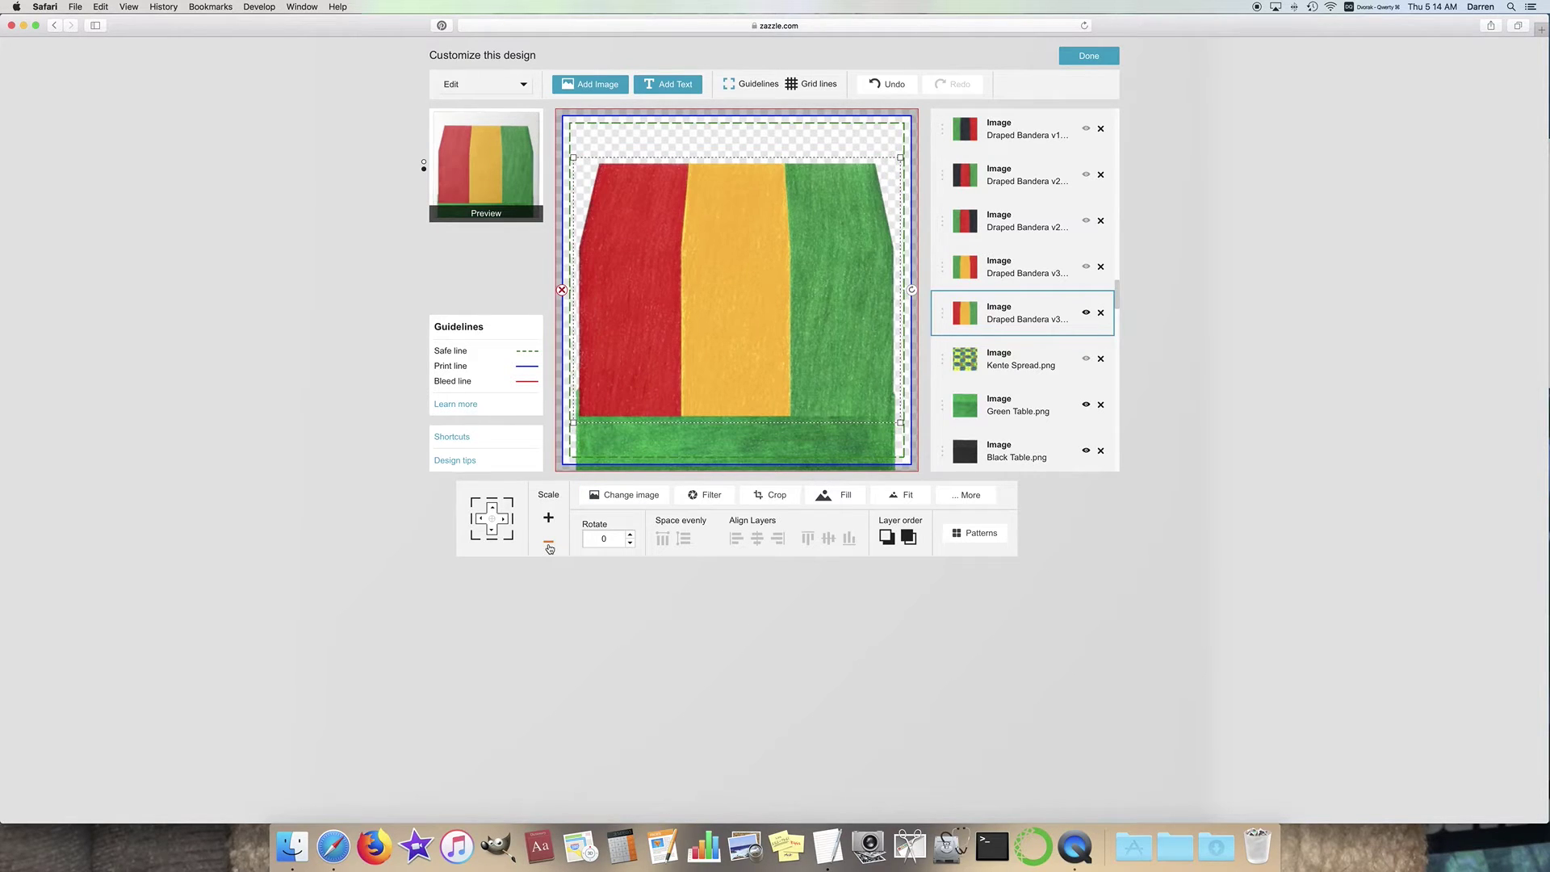
click(548, 548)
click(548, 547)
click(548, 547)
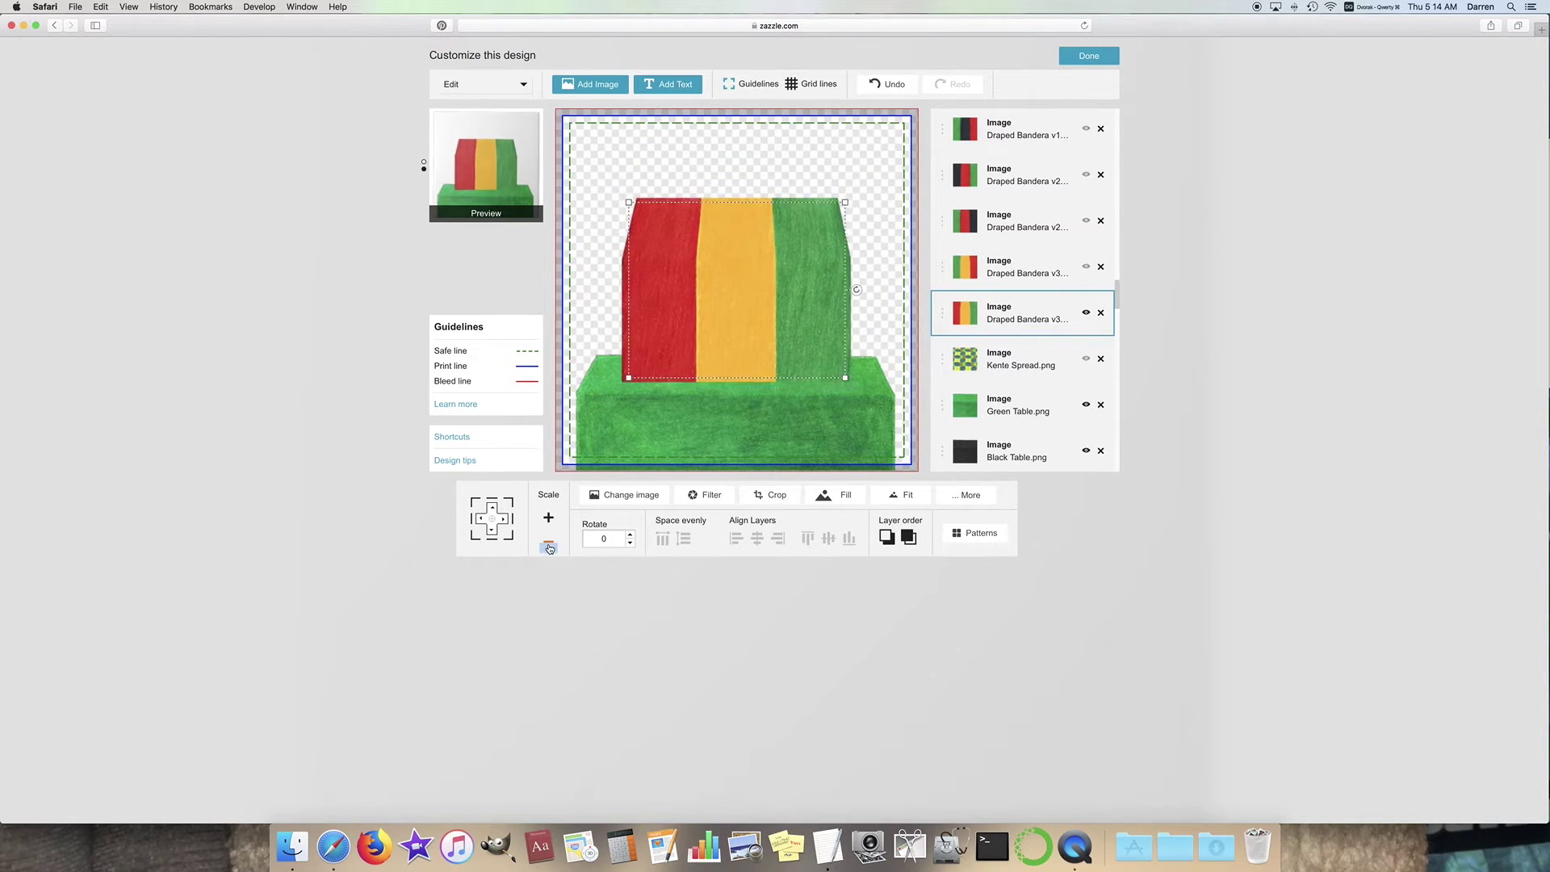
click(548, 547)
click(548, 547)
click(548, 547)
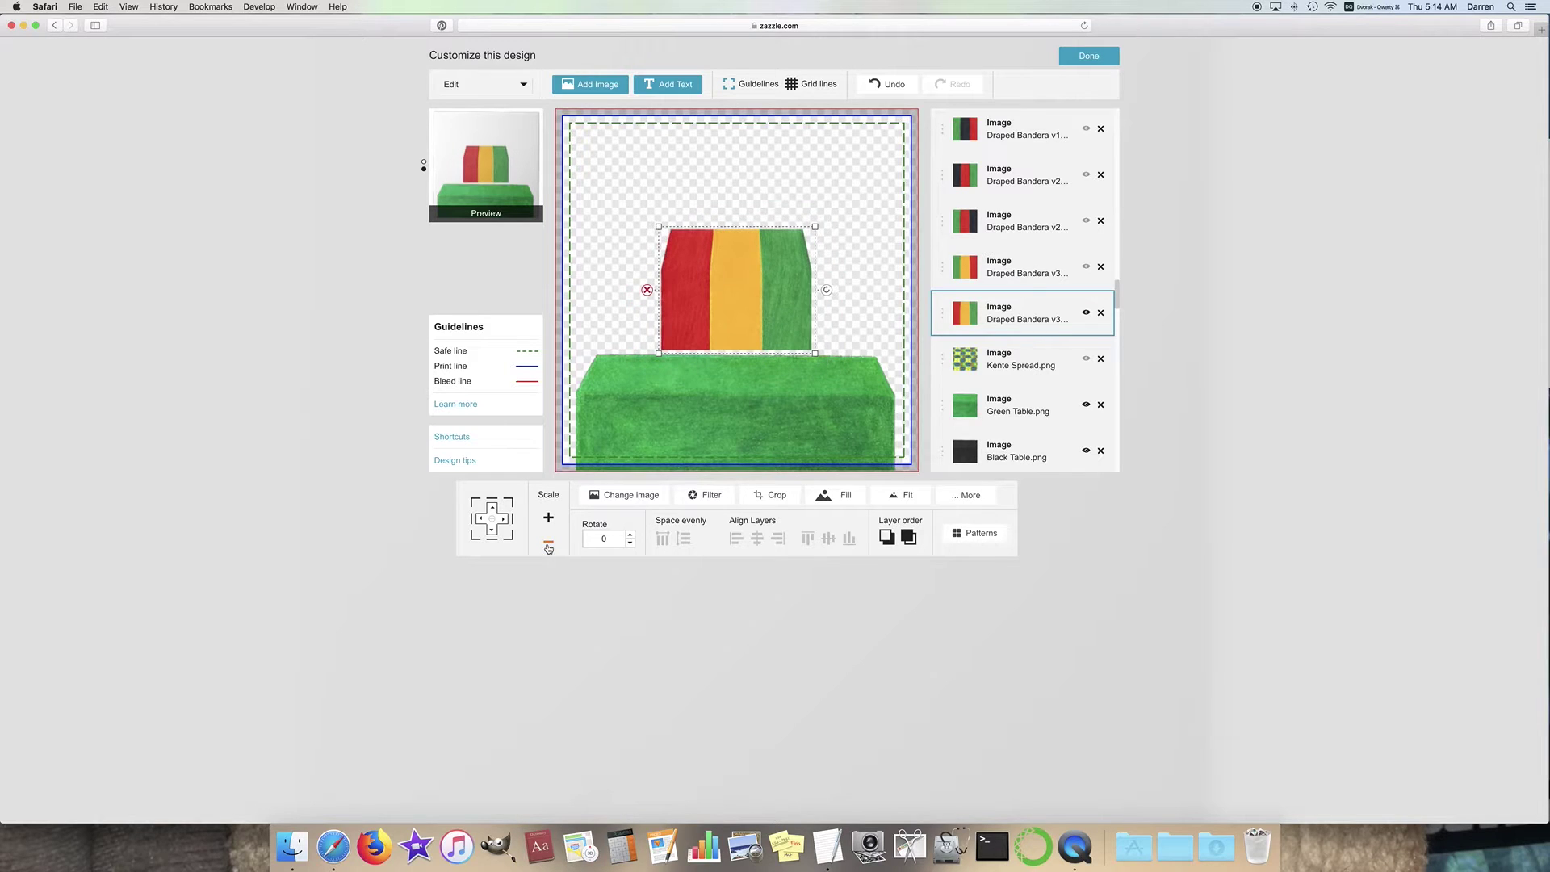
Step: Move the red-yellow-green bandera down onto the green table, undo the last small nudge, and deselect it
click(494, 534)
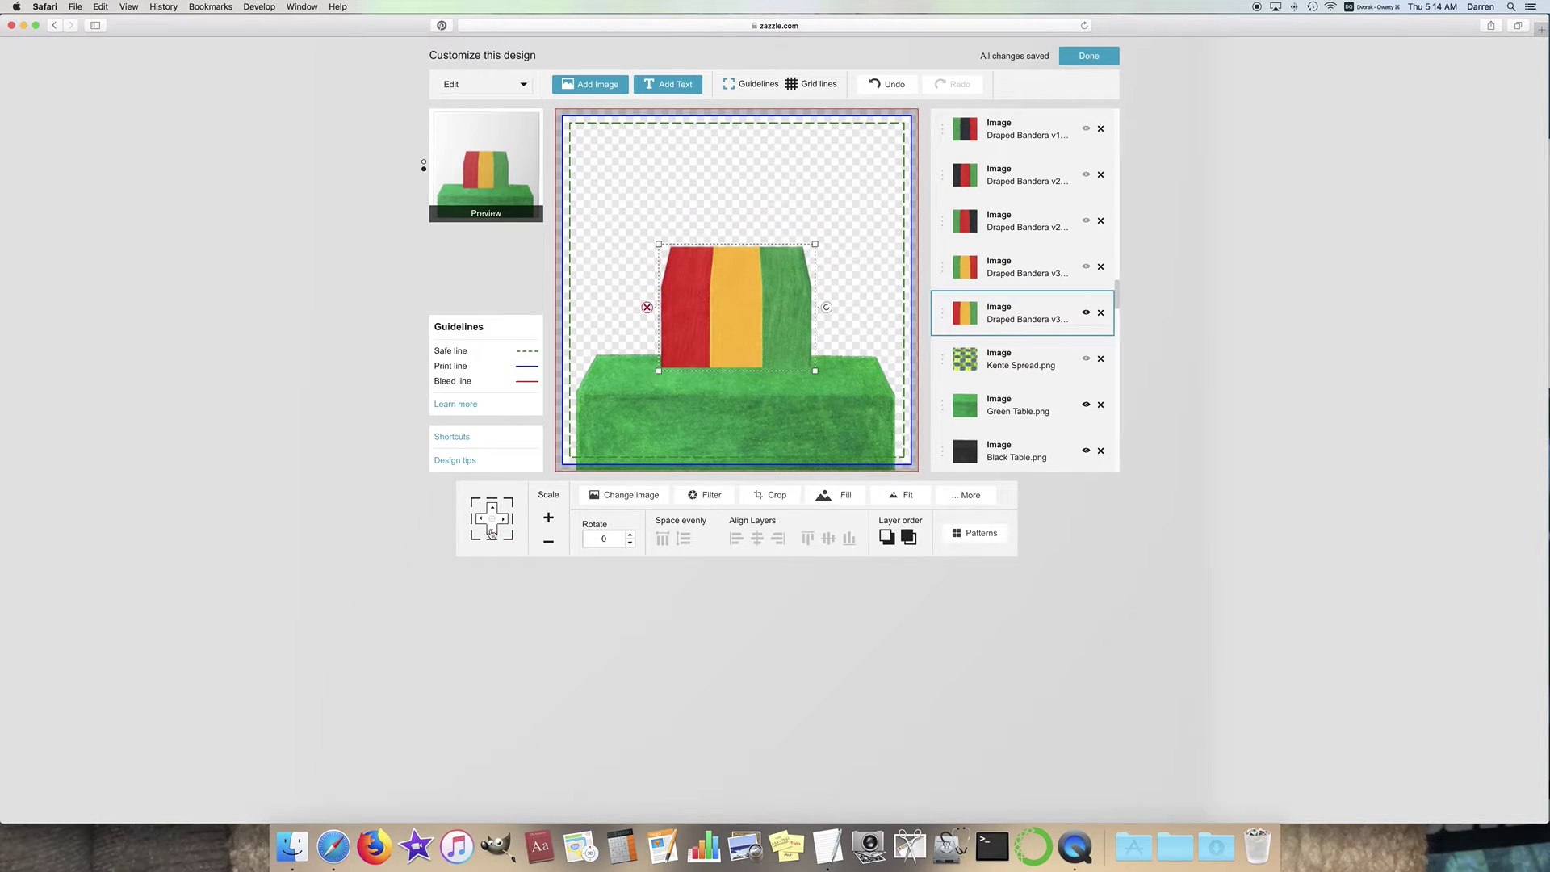
click(493, 534)
click(493, 533)
click(493, 534)
click(494, 534)
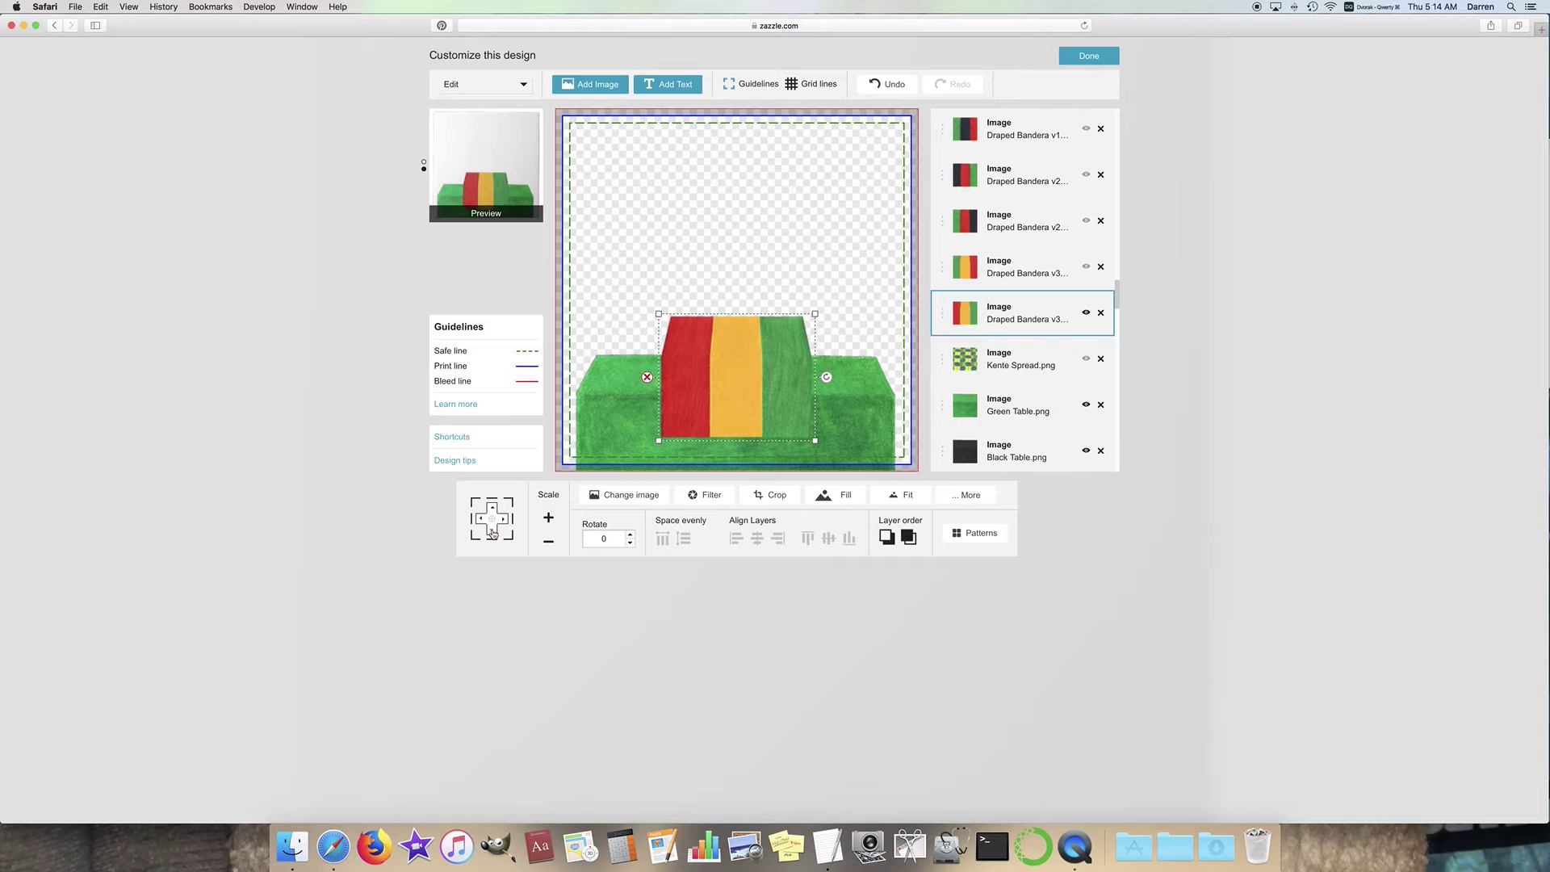
click(493, 534)
click(493, 534)
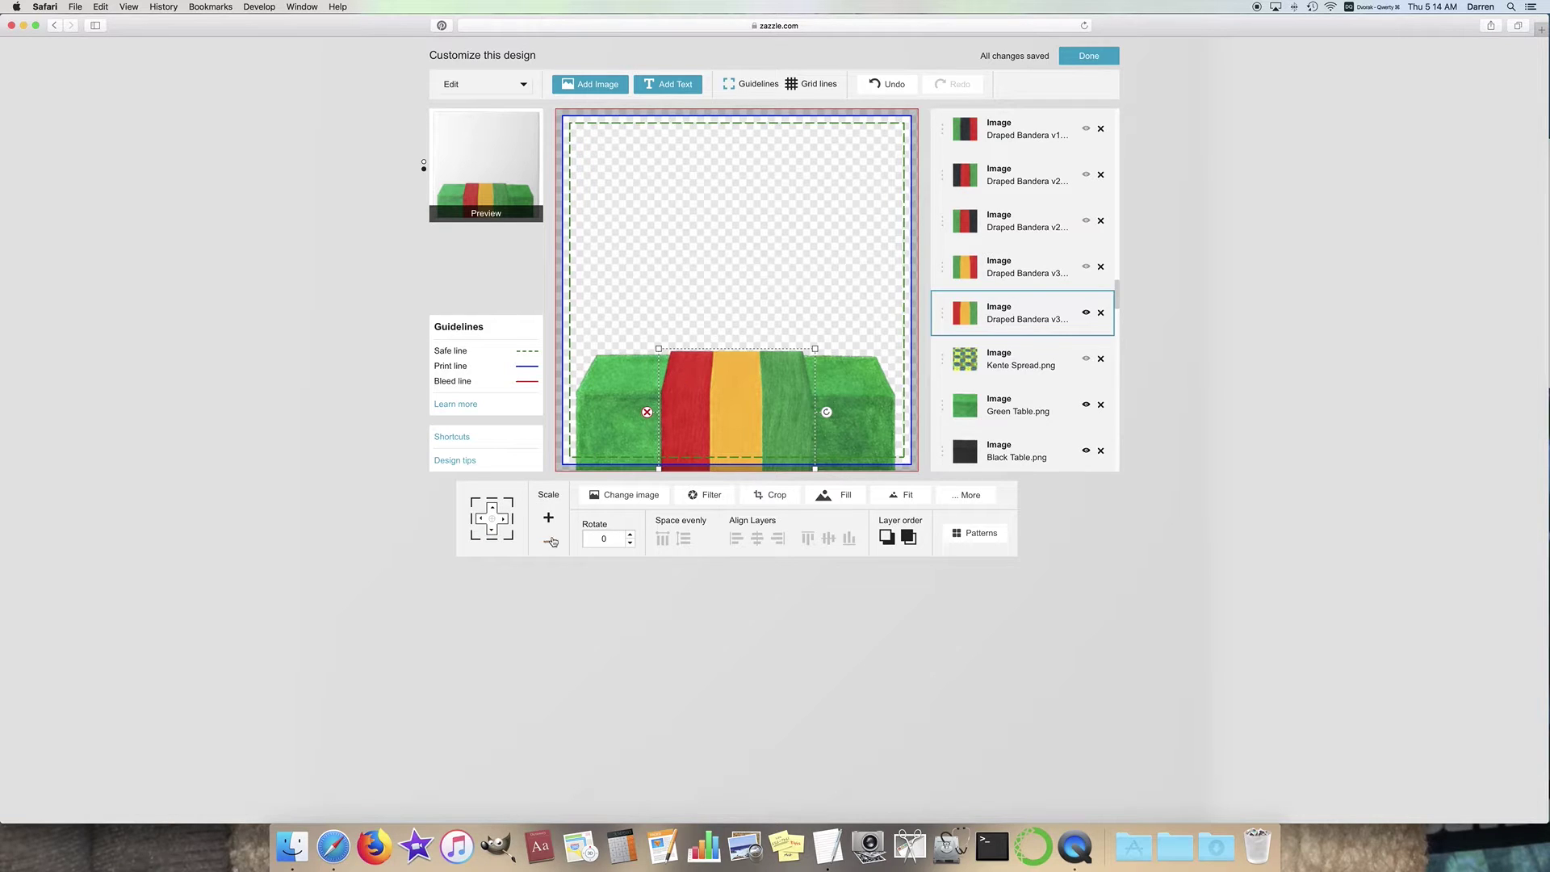
click(494, 534)
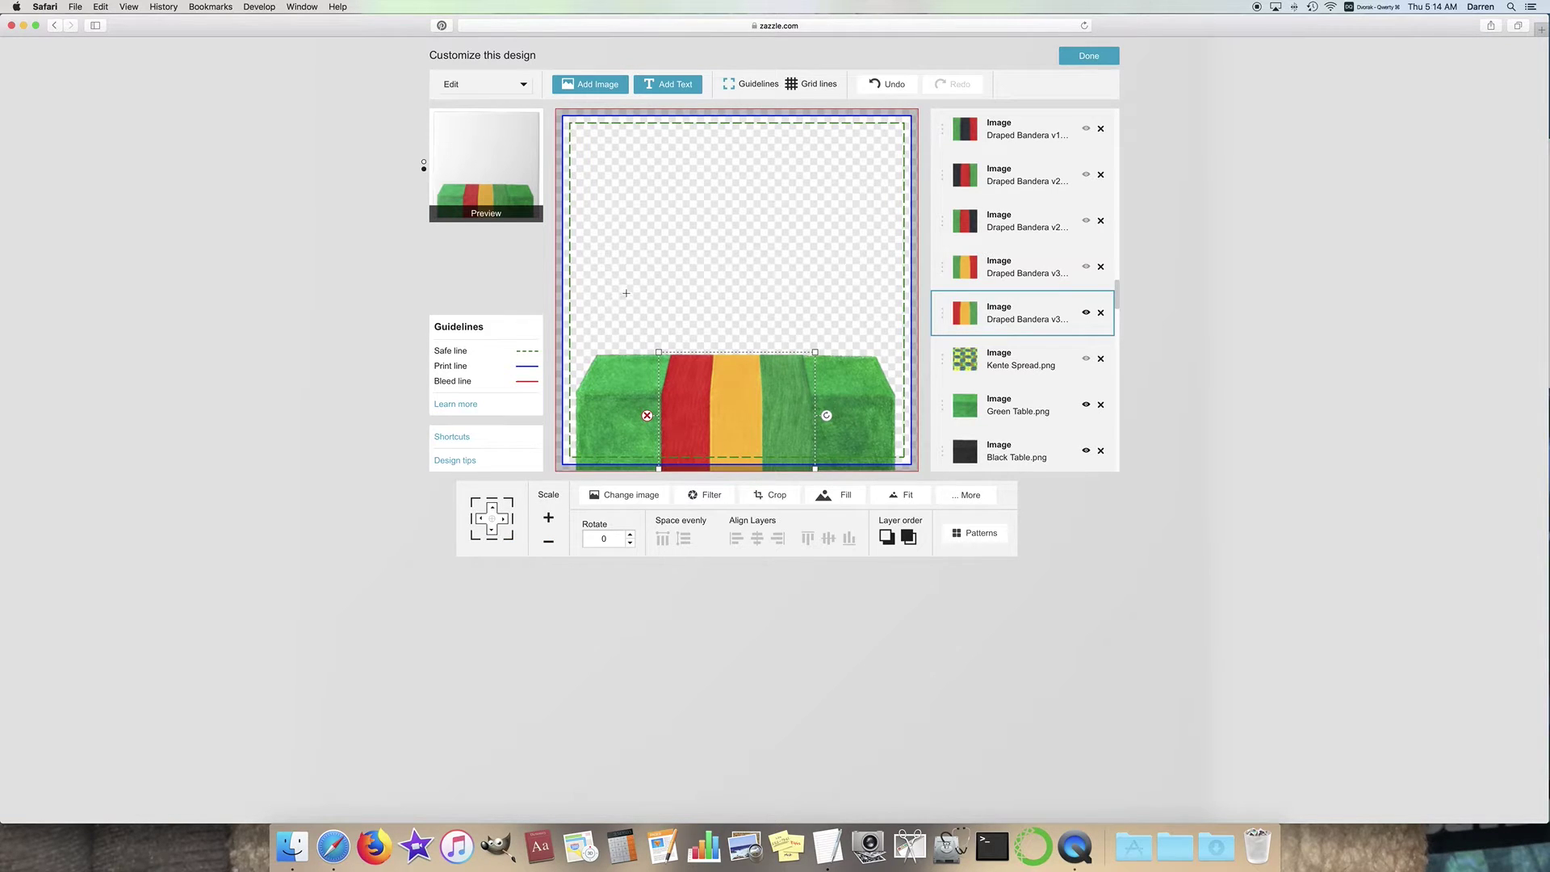
click(895, 89)
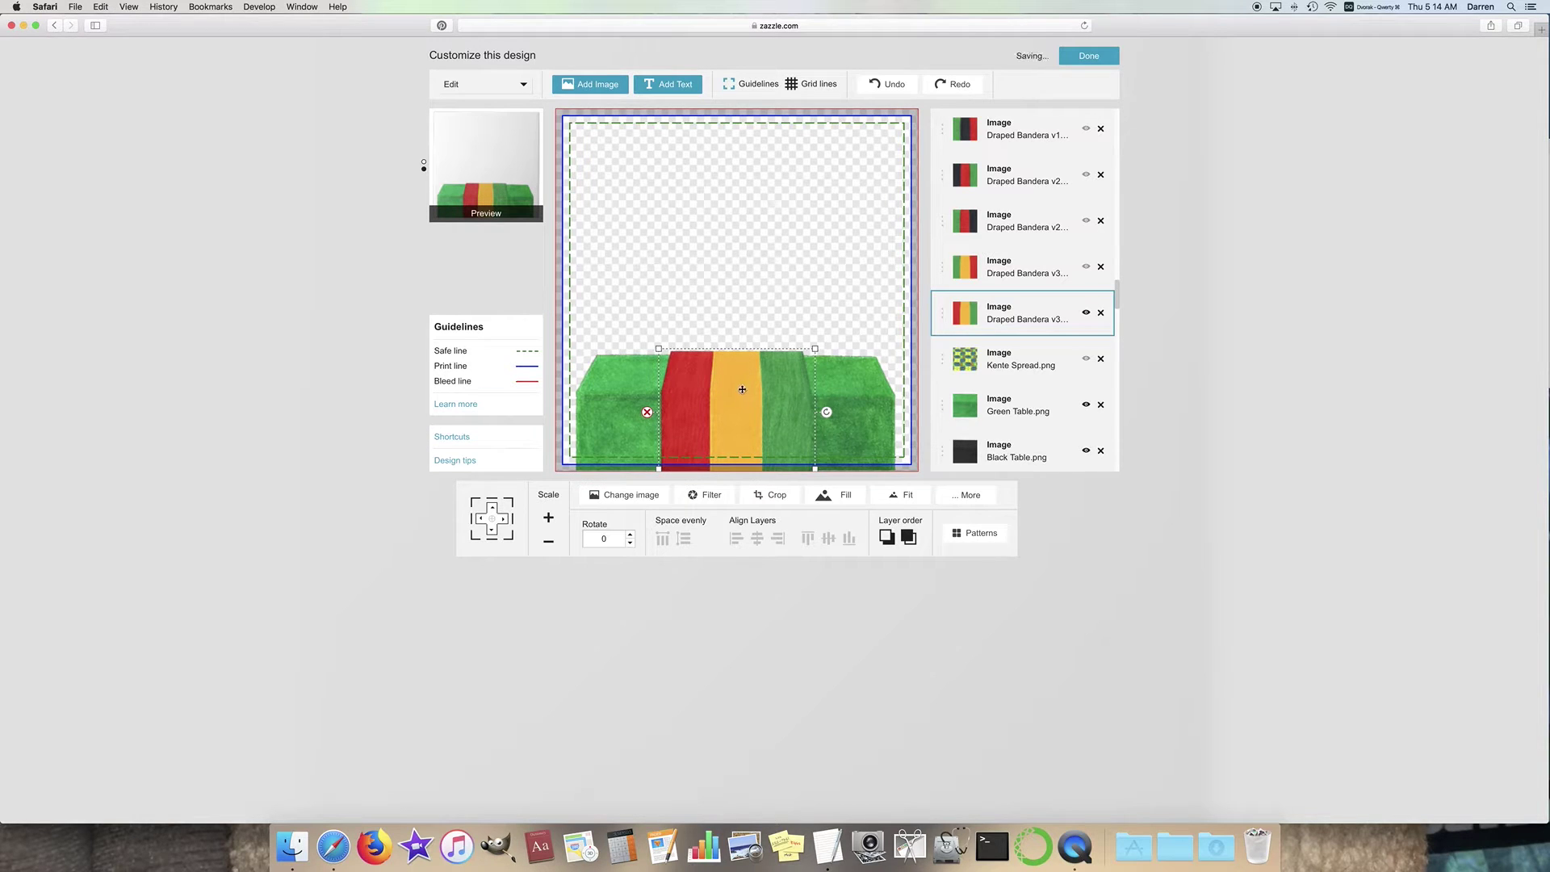
click(747, 313)
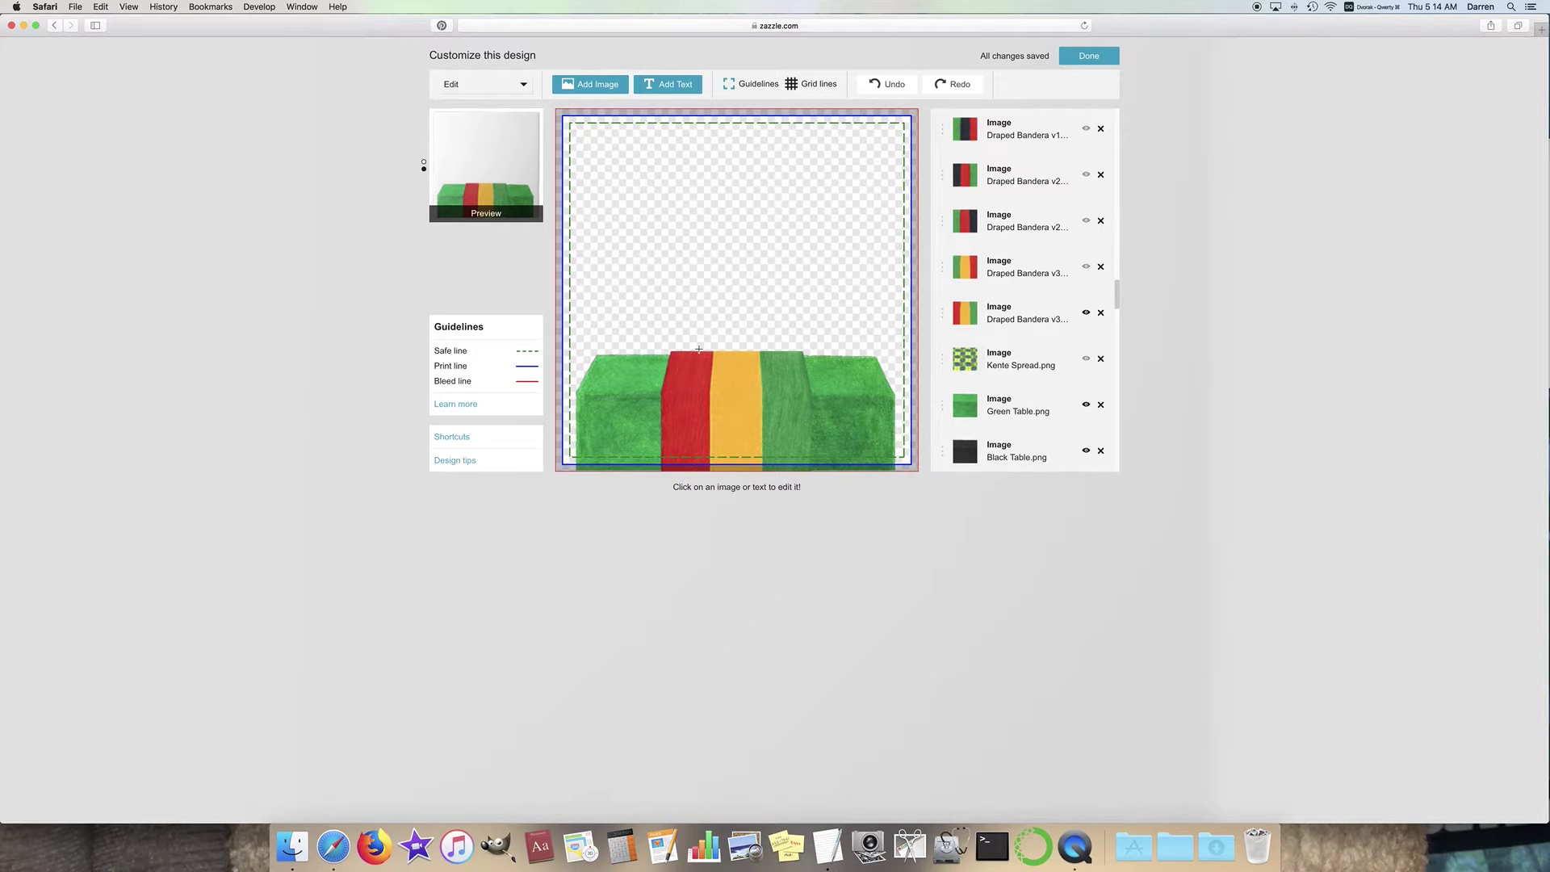
Step: Show the Kente spread, and replace the visible red-yellow-green bandera with the green-yellow-red Draped Bandera v3
click(1087, 362)
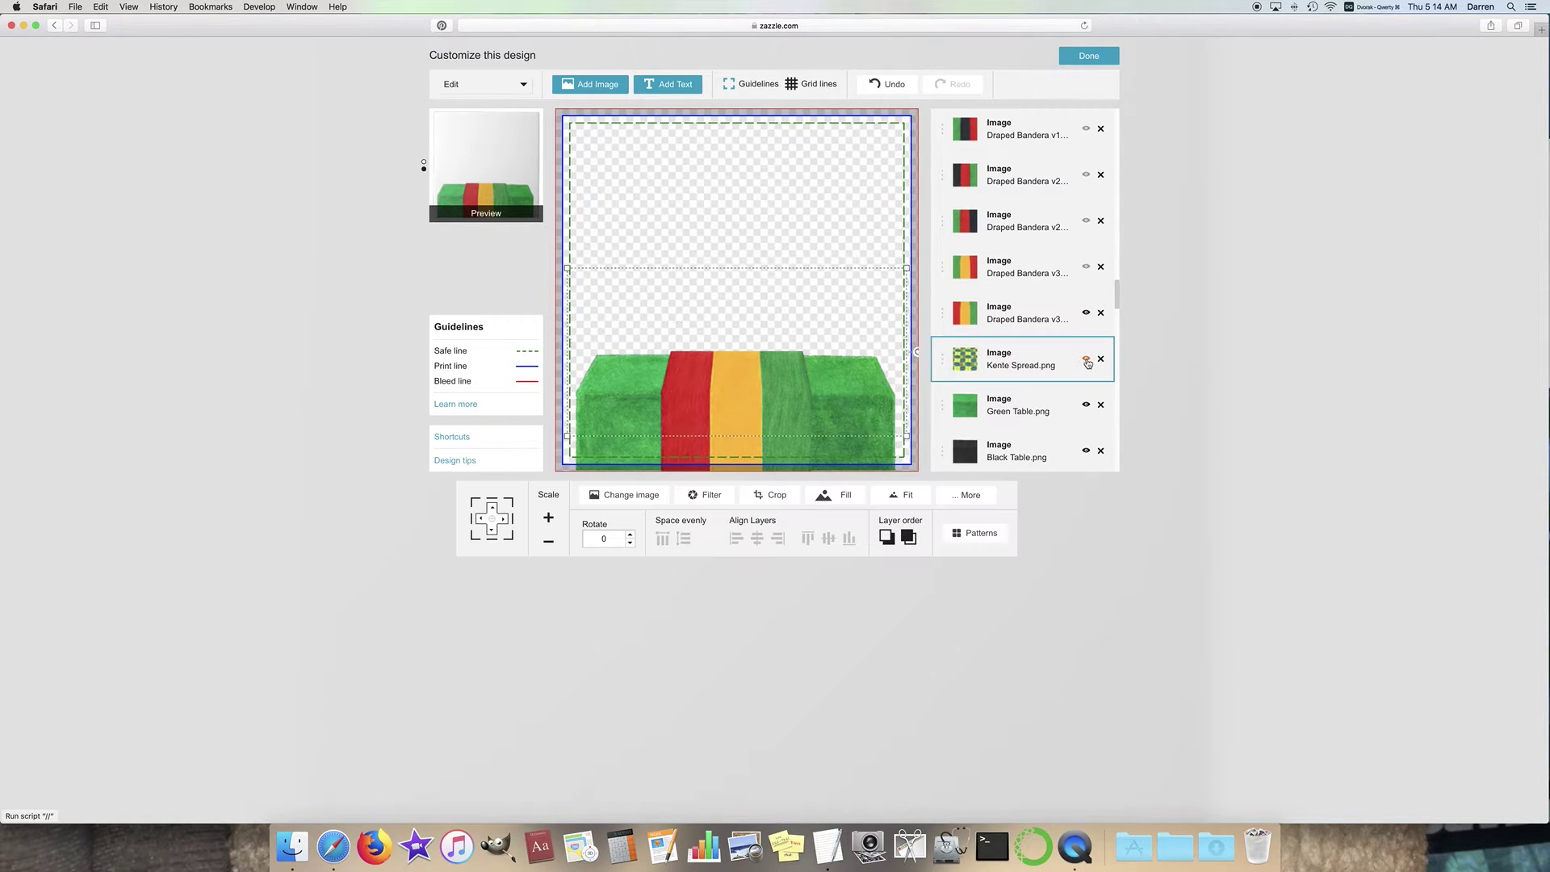
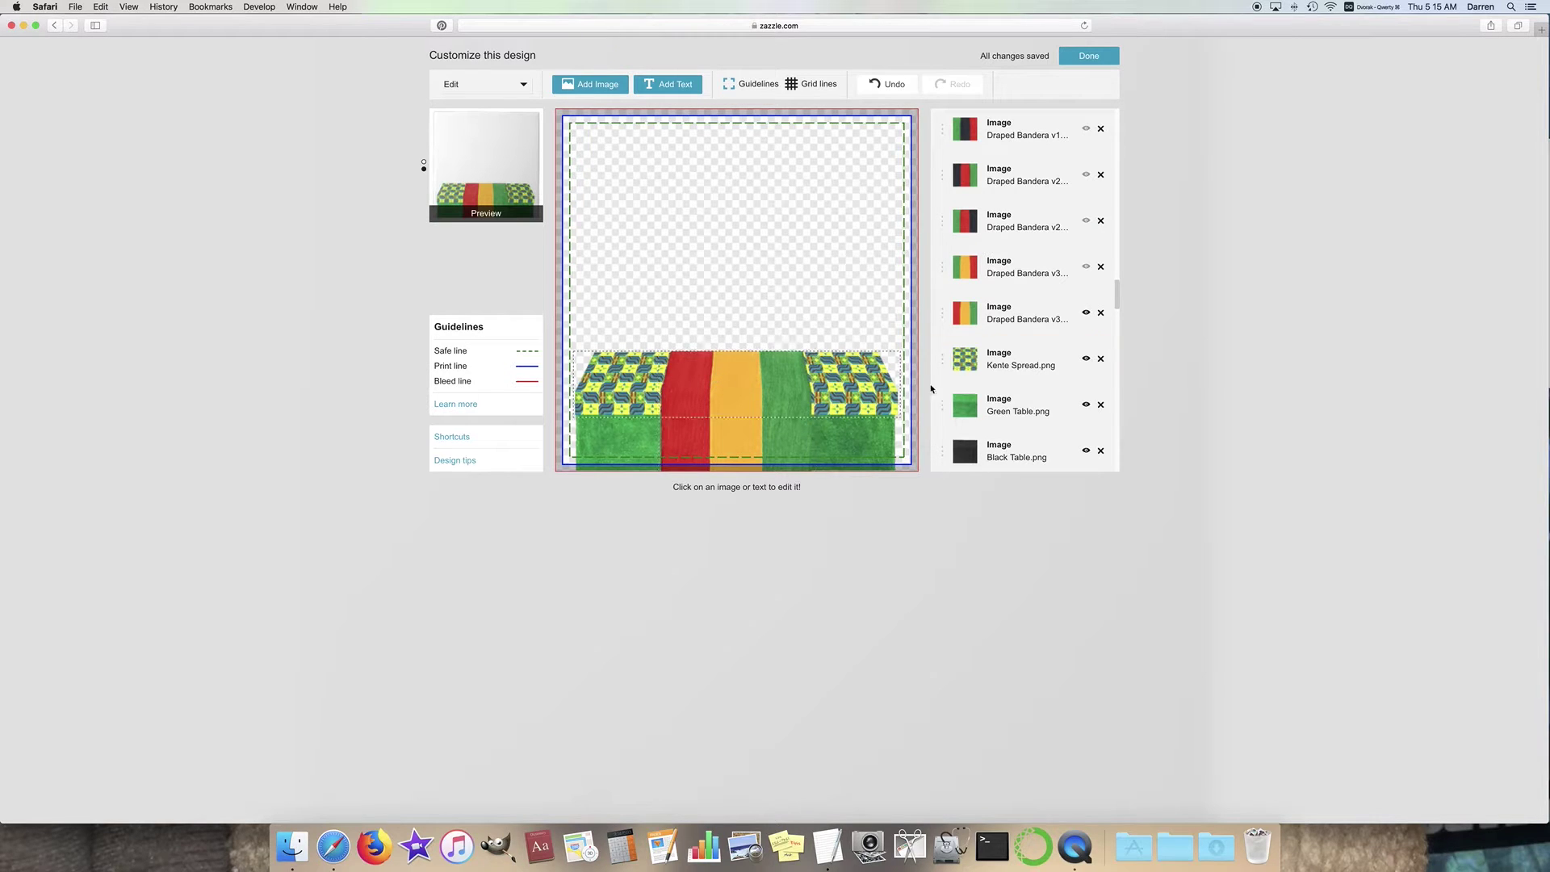
click(1086, 313)
click(1086, 266)
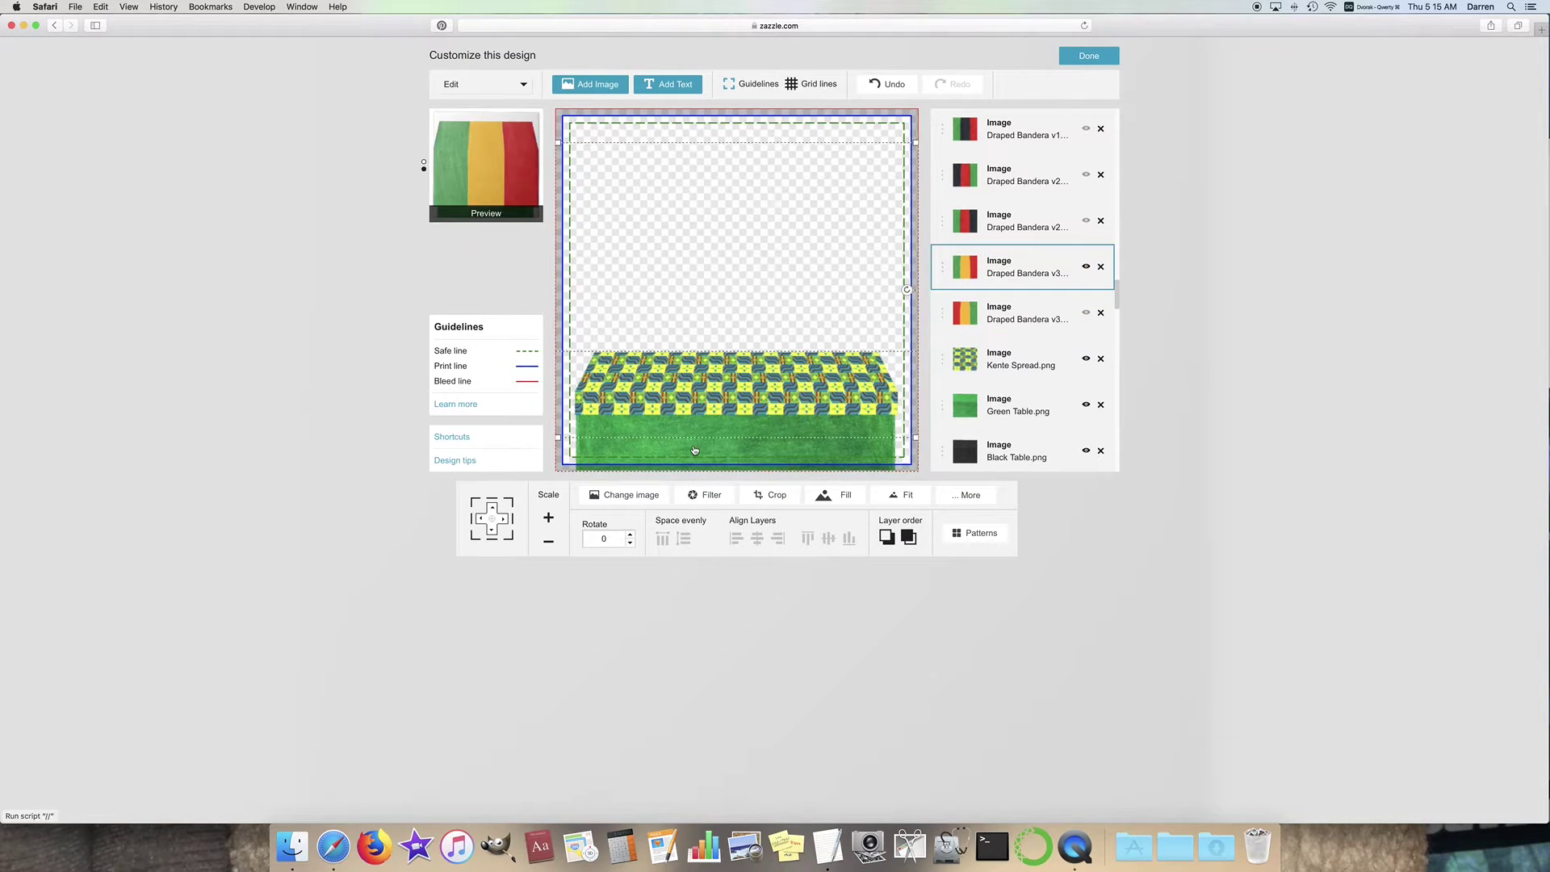
Step: Scale the green-yellow-red bandera down to just under half the table's width
click(548, 542)
click(547, 542)
click(549, 545)
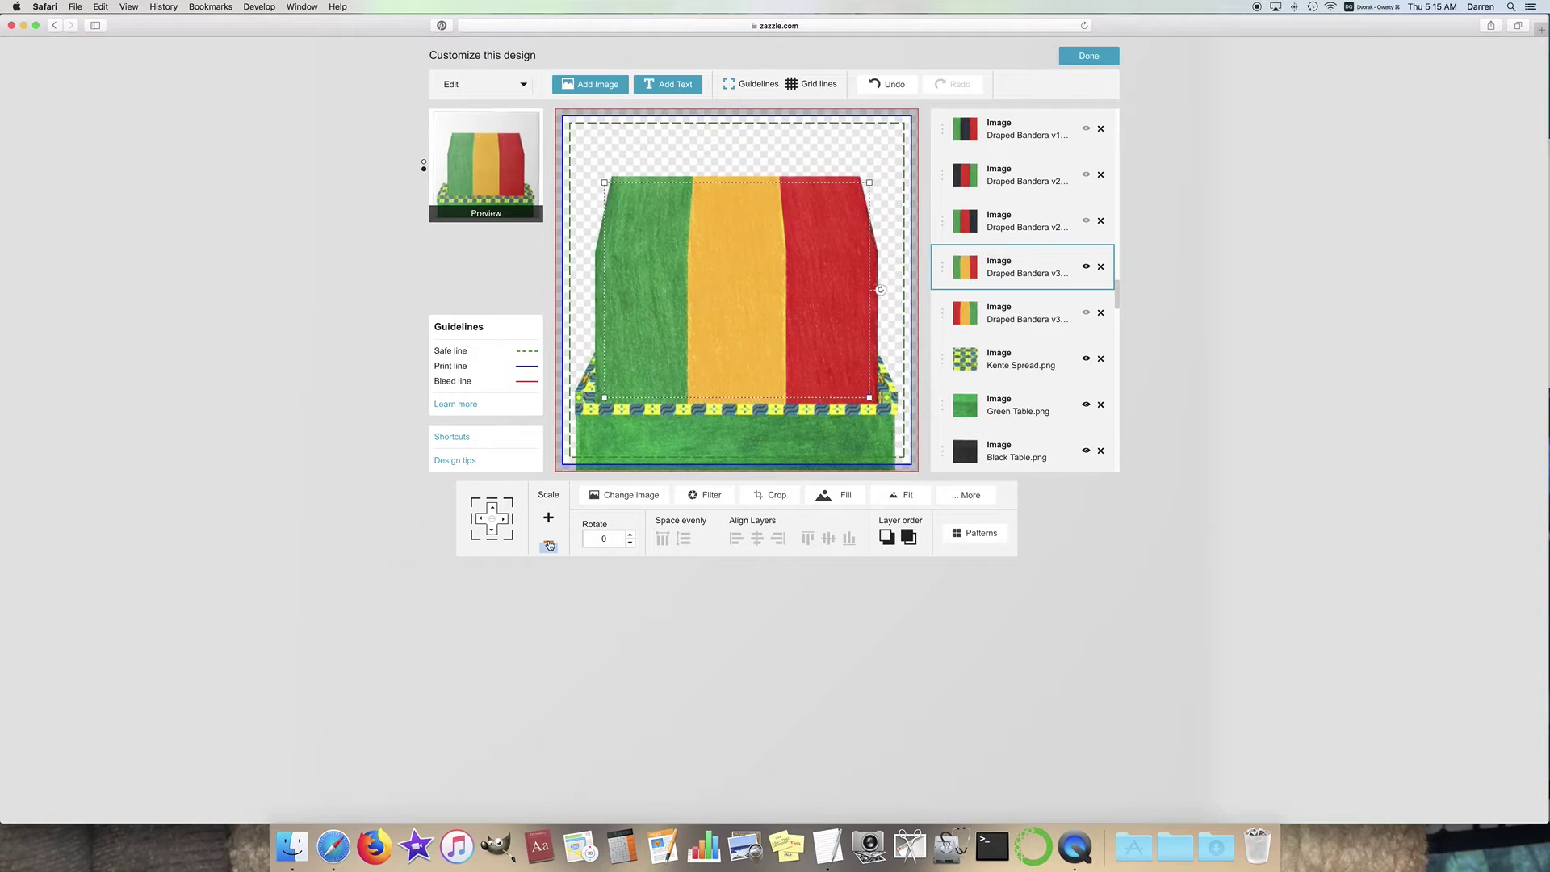
click(549, 546)
click(549, 545)
click(549, 546)
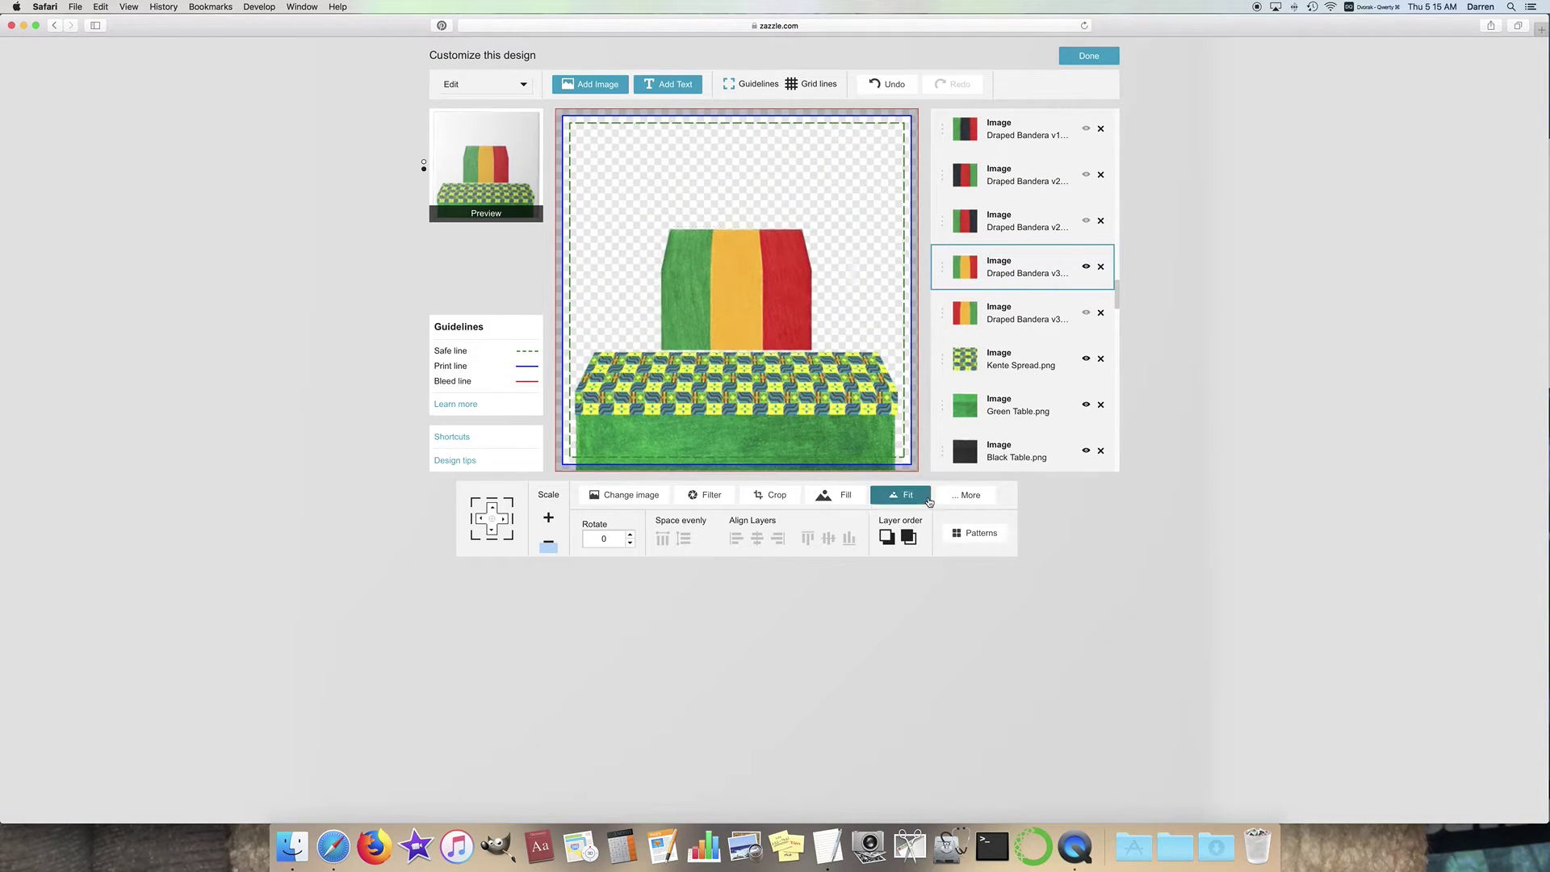
Step: Toggle the Kente spread's visibility and undo its accidental downward move over the green table
click(1085, 361)
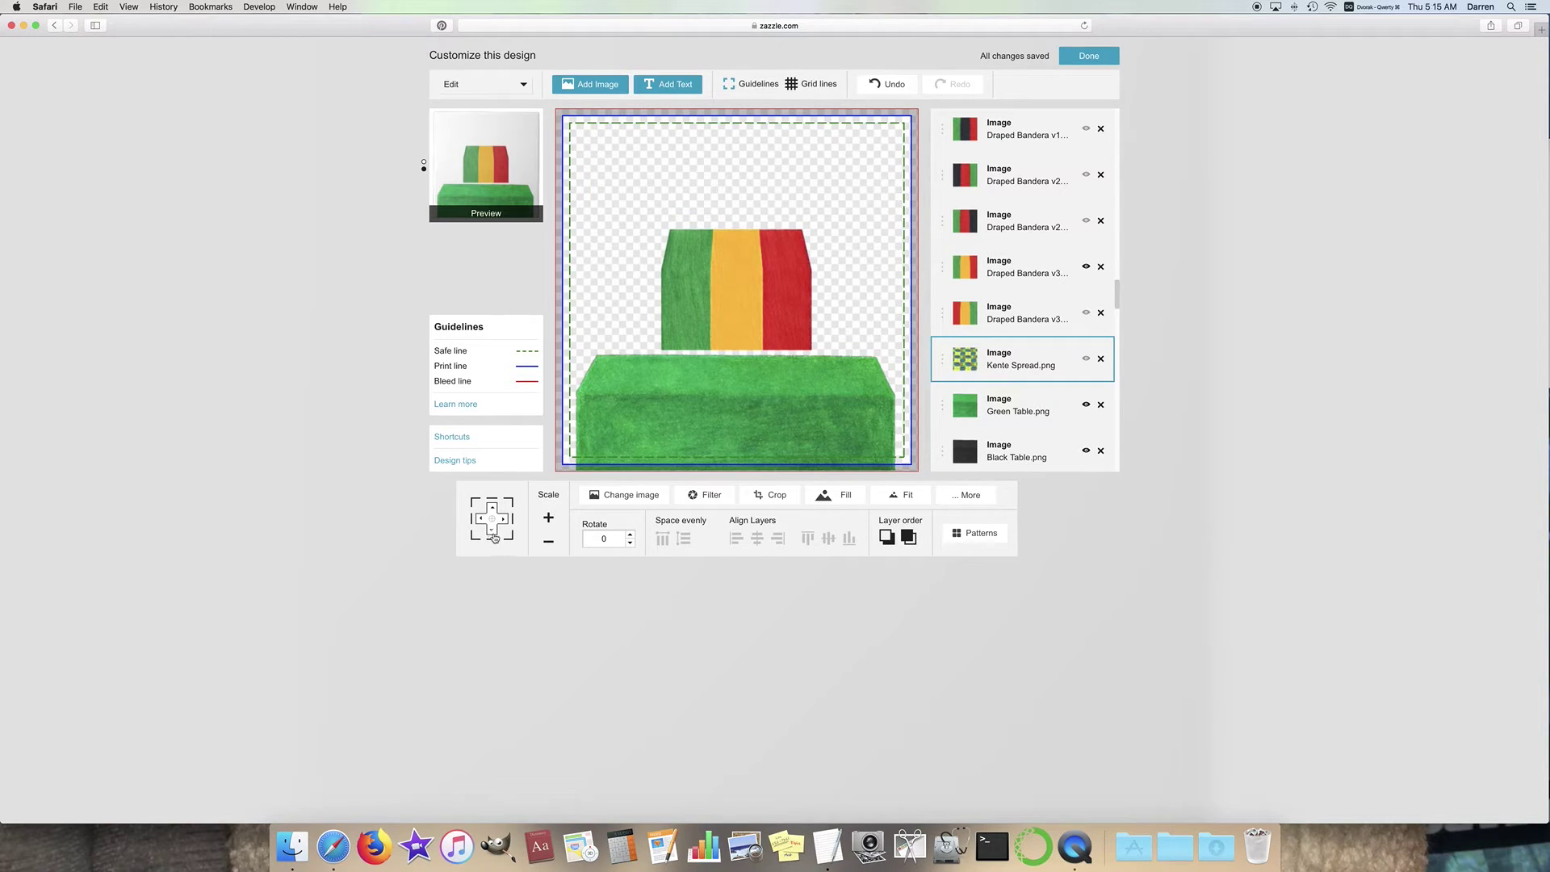
click(1086, 360)
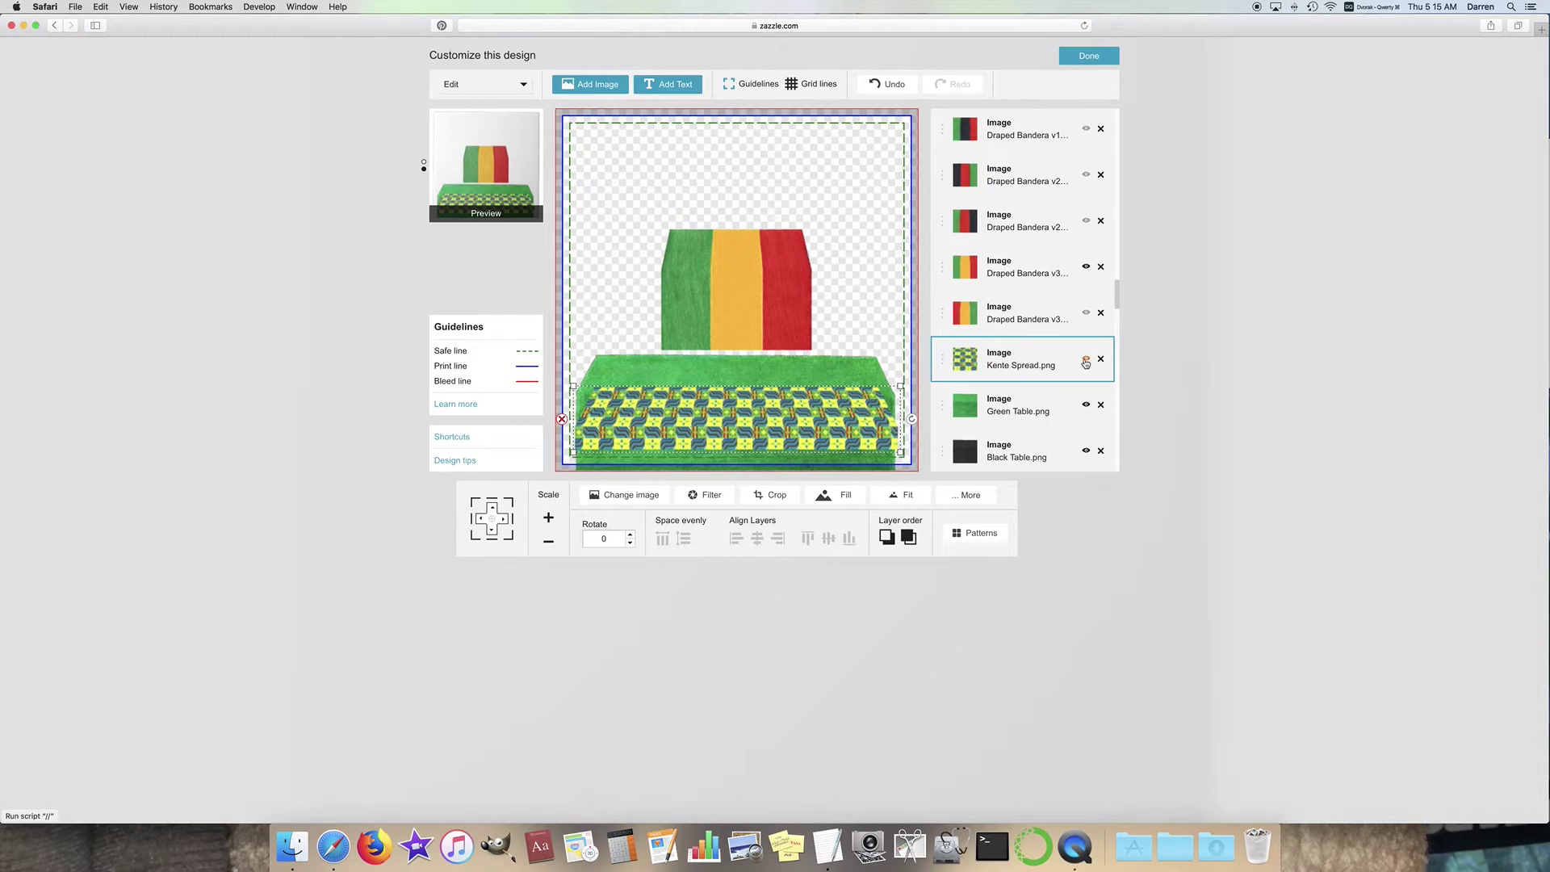
click(886, 86)
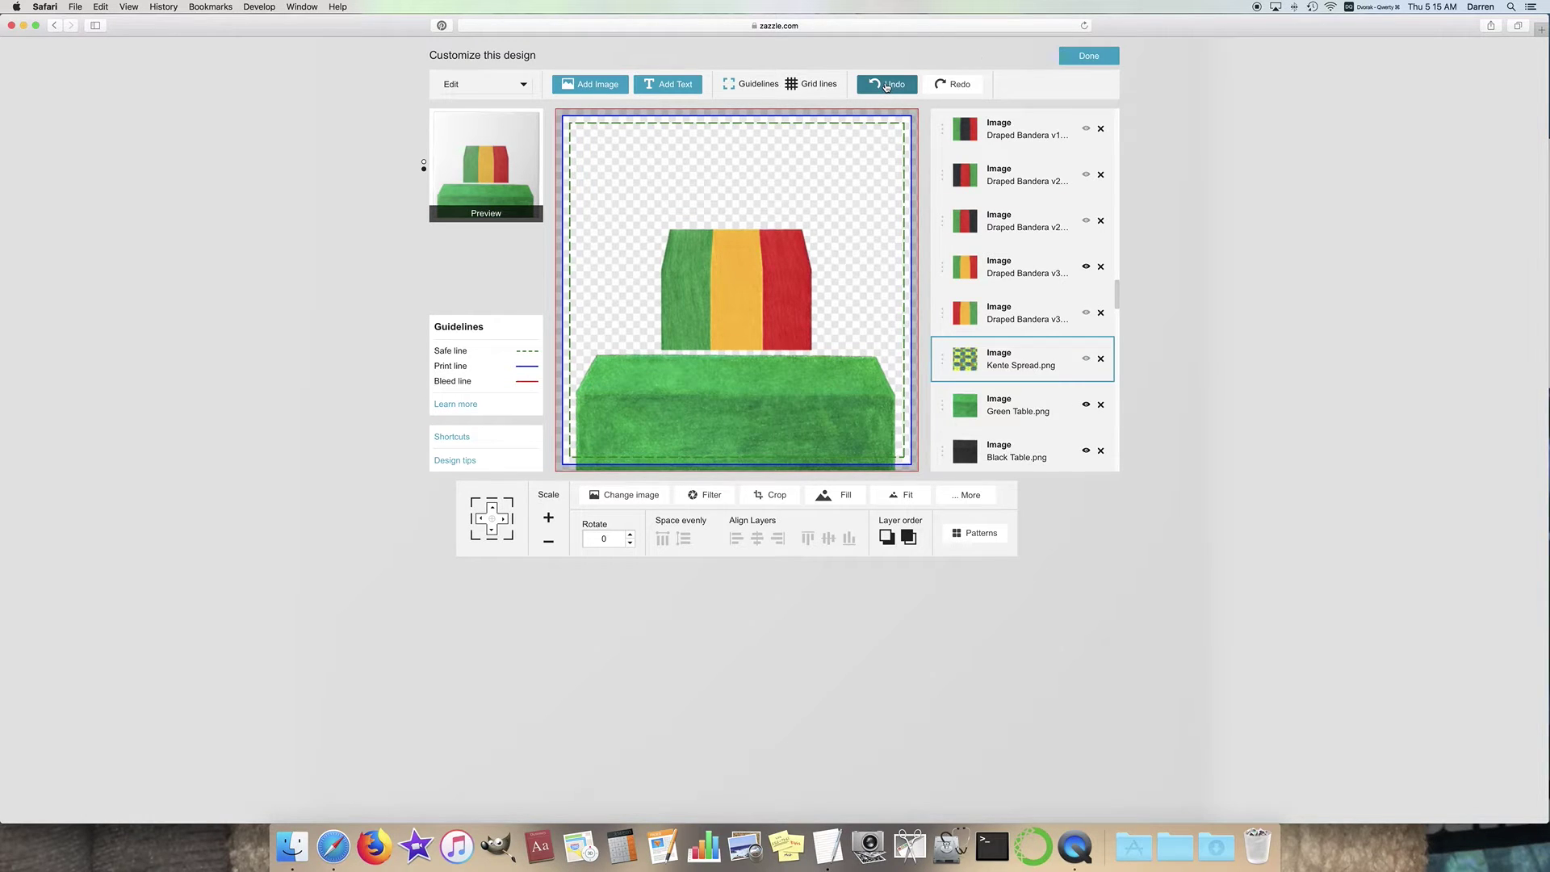
click(886, 86)
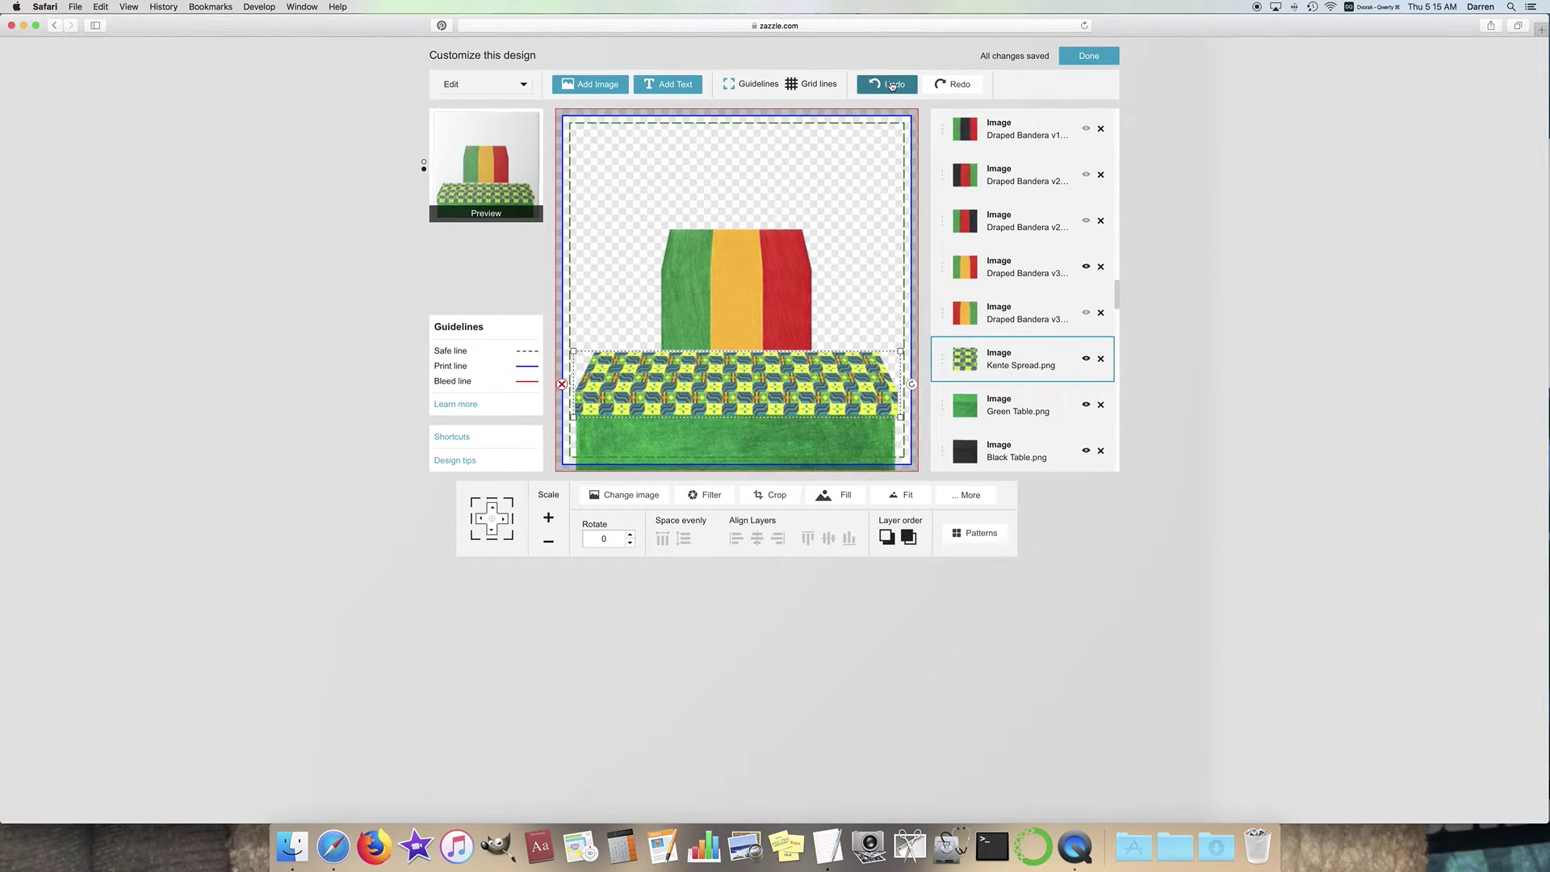
Step: Hide the Kente spread and move the green-yellow-red bandera down until its upper edge meets the green table's back edge
click(1087, 359)
click(737, 294)
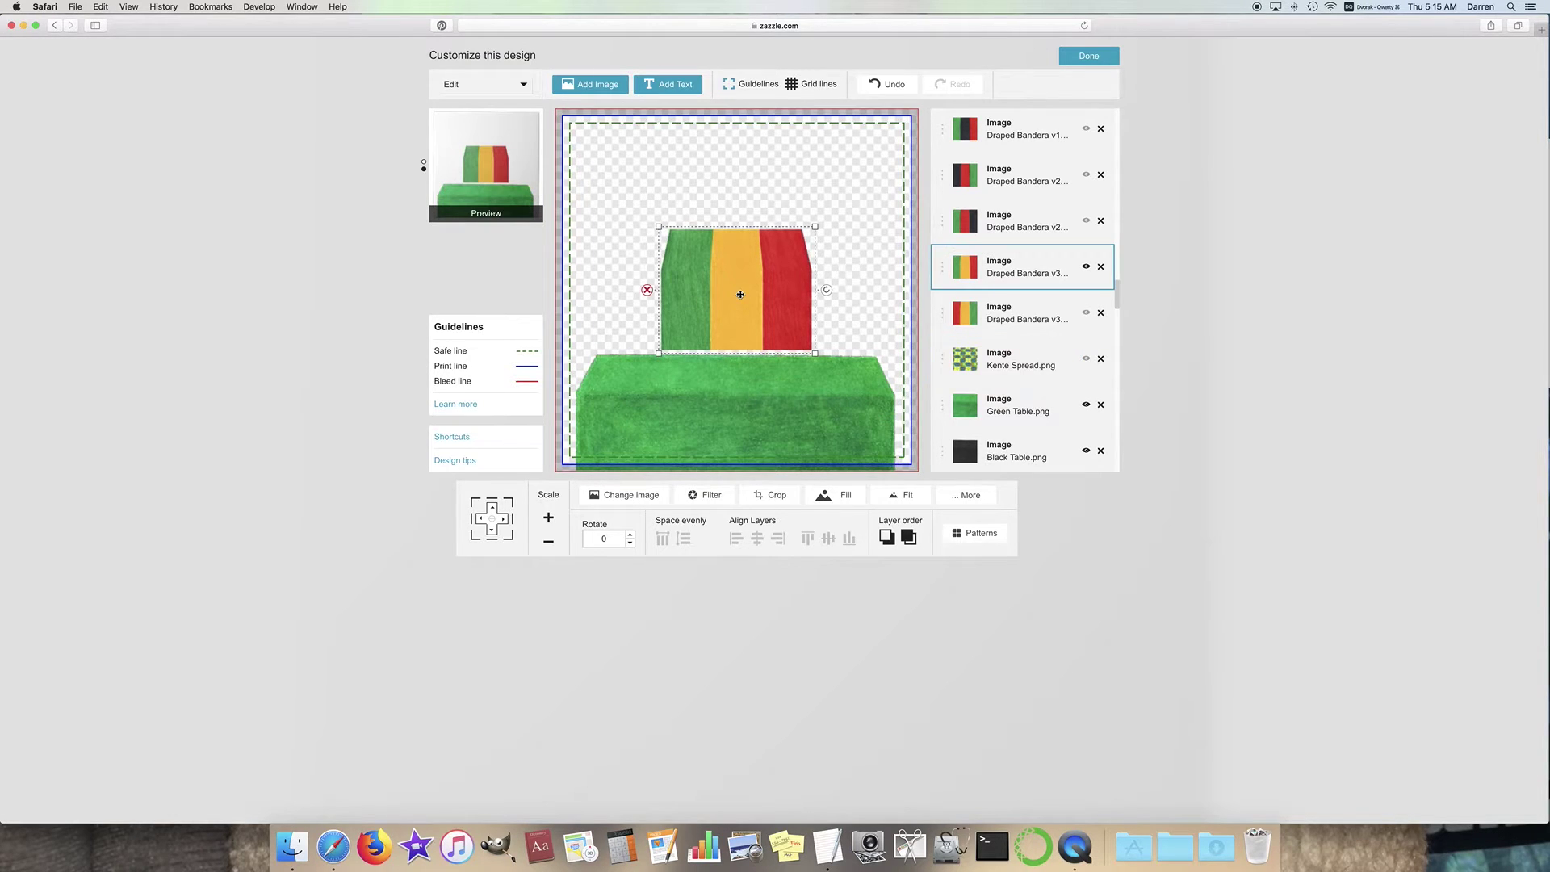
click(492, 534)
click(492, 534)
click(492, 533)
click(491, 534)
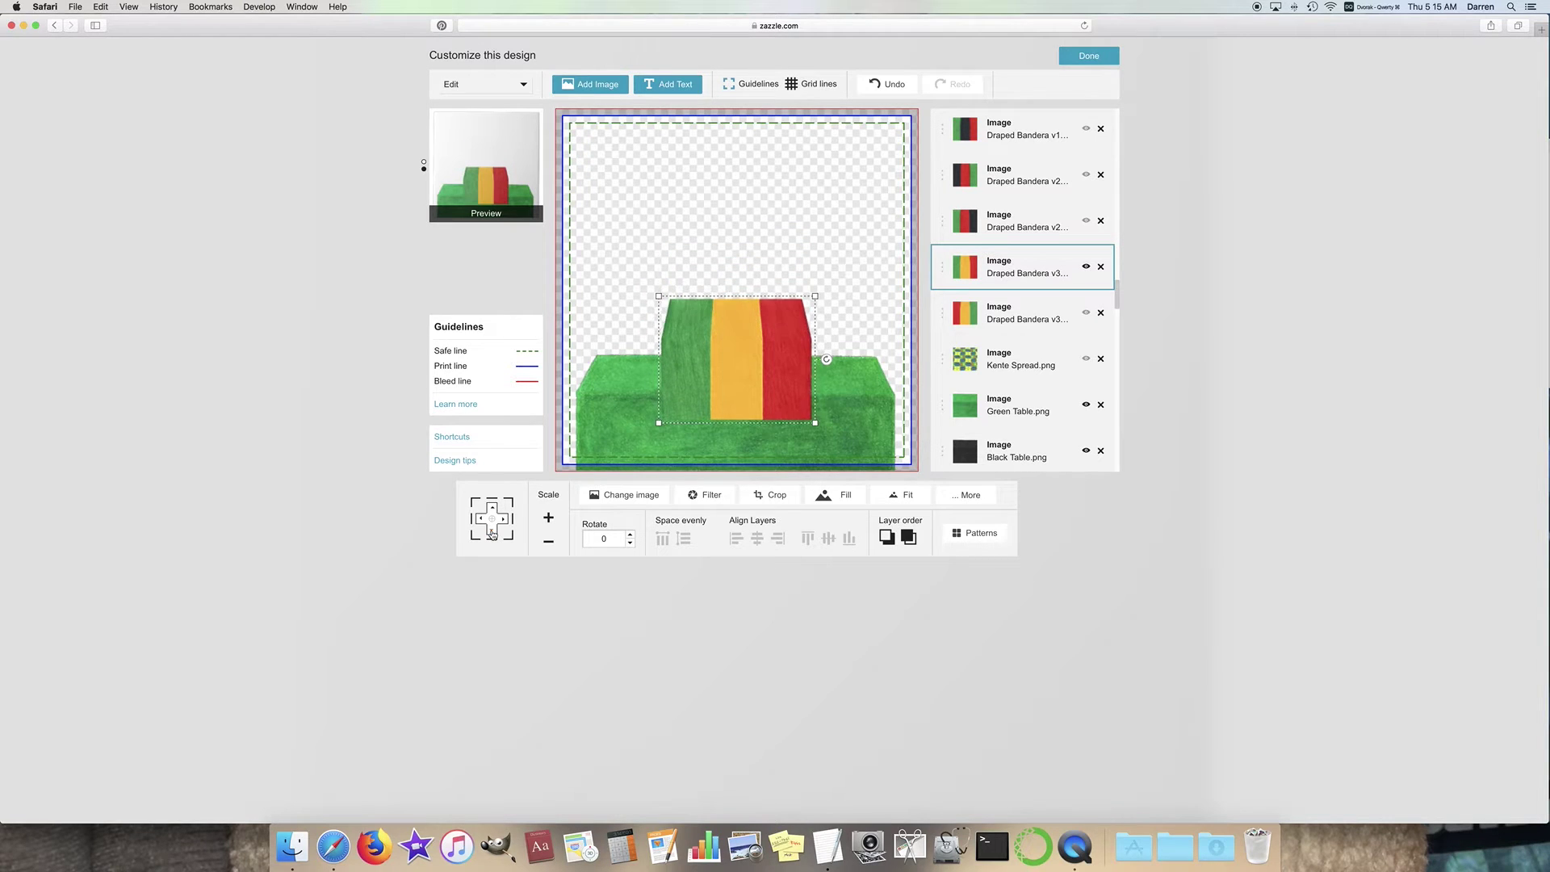
click(492, 534)
click(491, 534)
click(492, 533)
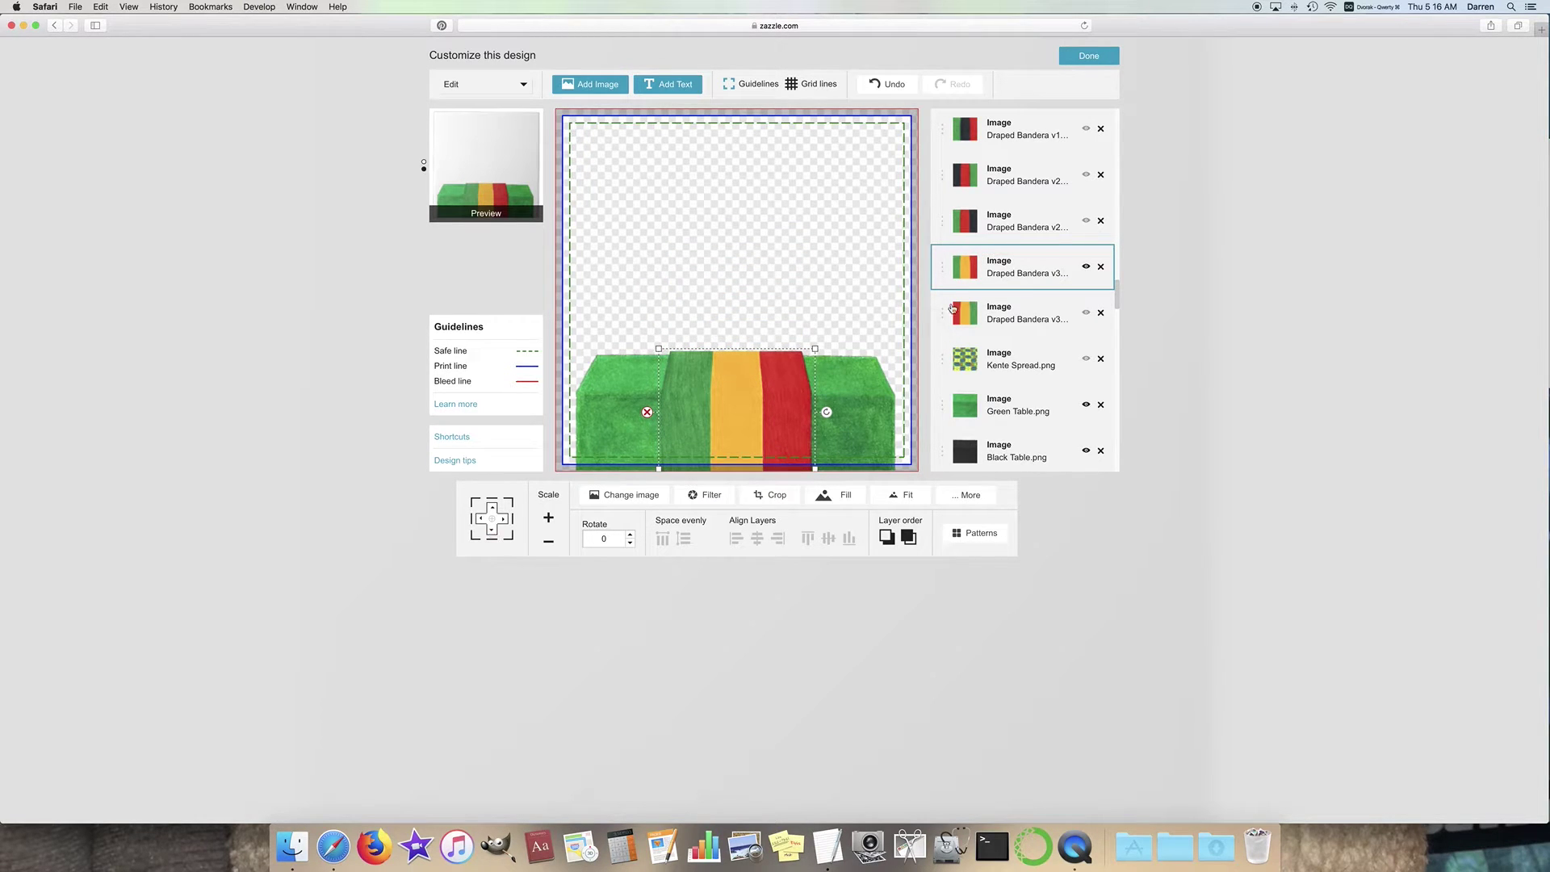
Step: Show the green-red-black Draped Bandera v2 and scale it down eight steps
click(1086, 220)
click(548, 543)
click(549, 542)
click(548, 543)
click(548, 543)
click(548, 545)
click(548, 545)
click(548, 545)
click(548, 545)
Step: Move the green-red-black bandera down onto the green table so it covers the green-yellow-red bandera
click(491, 530)
click(492, 530)
click(492, 530)
click(491, 529)
click(492, 530)
click(492, 529)
click(491, 530)
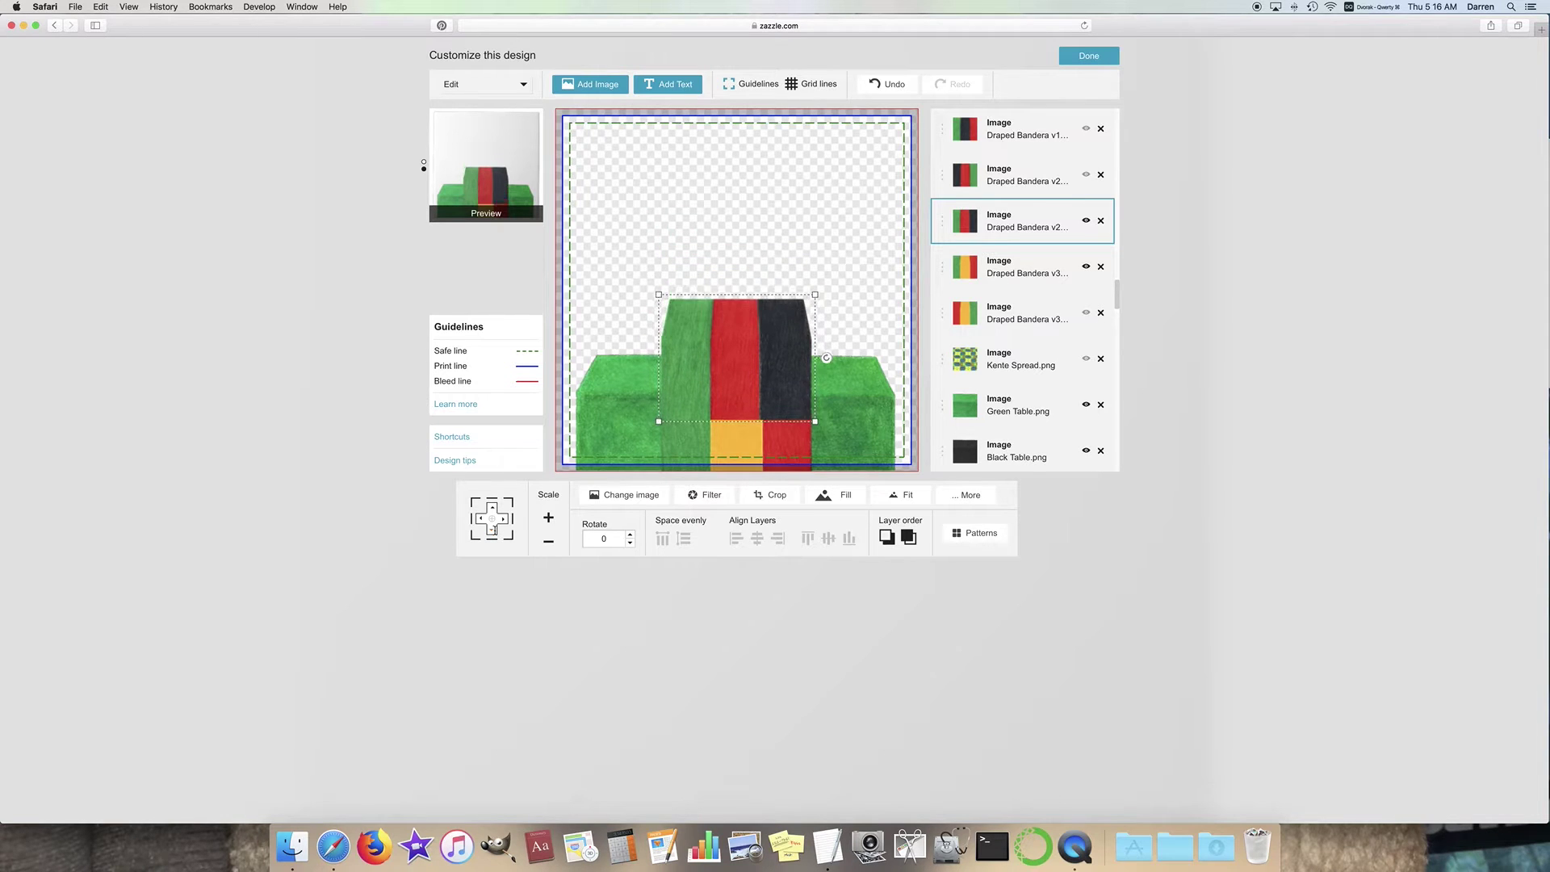
click(491, 529)
click(492, 530)
click(492, 530)
click(492, 530)
Step: Show the black-red-green Draped Bandera v2 and scale it down to match the width of the bandera on the table
click(1086, 175)
click(550, 545)
click(550, 545)
click(549, 545)
click(550, 545)
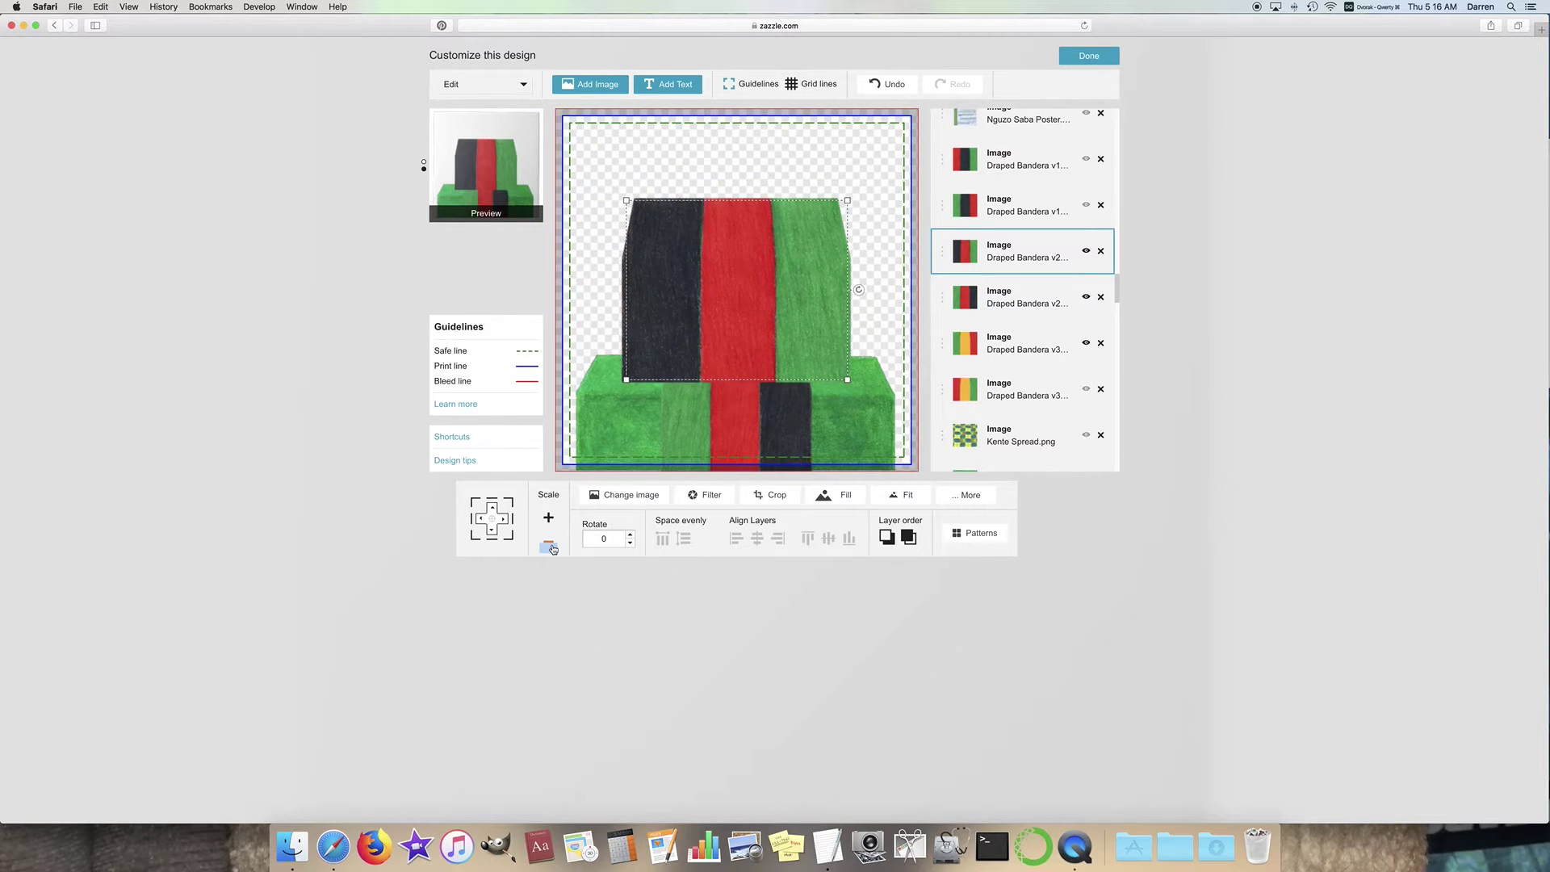
click(551, 547)
click(552, 547)
click(552, 548)
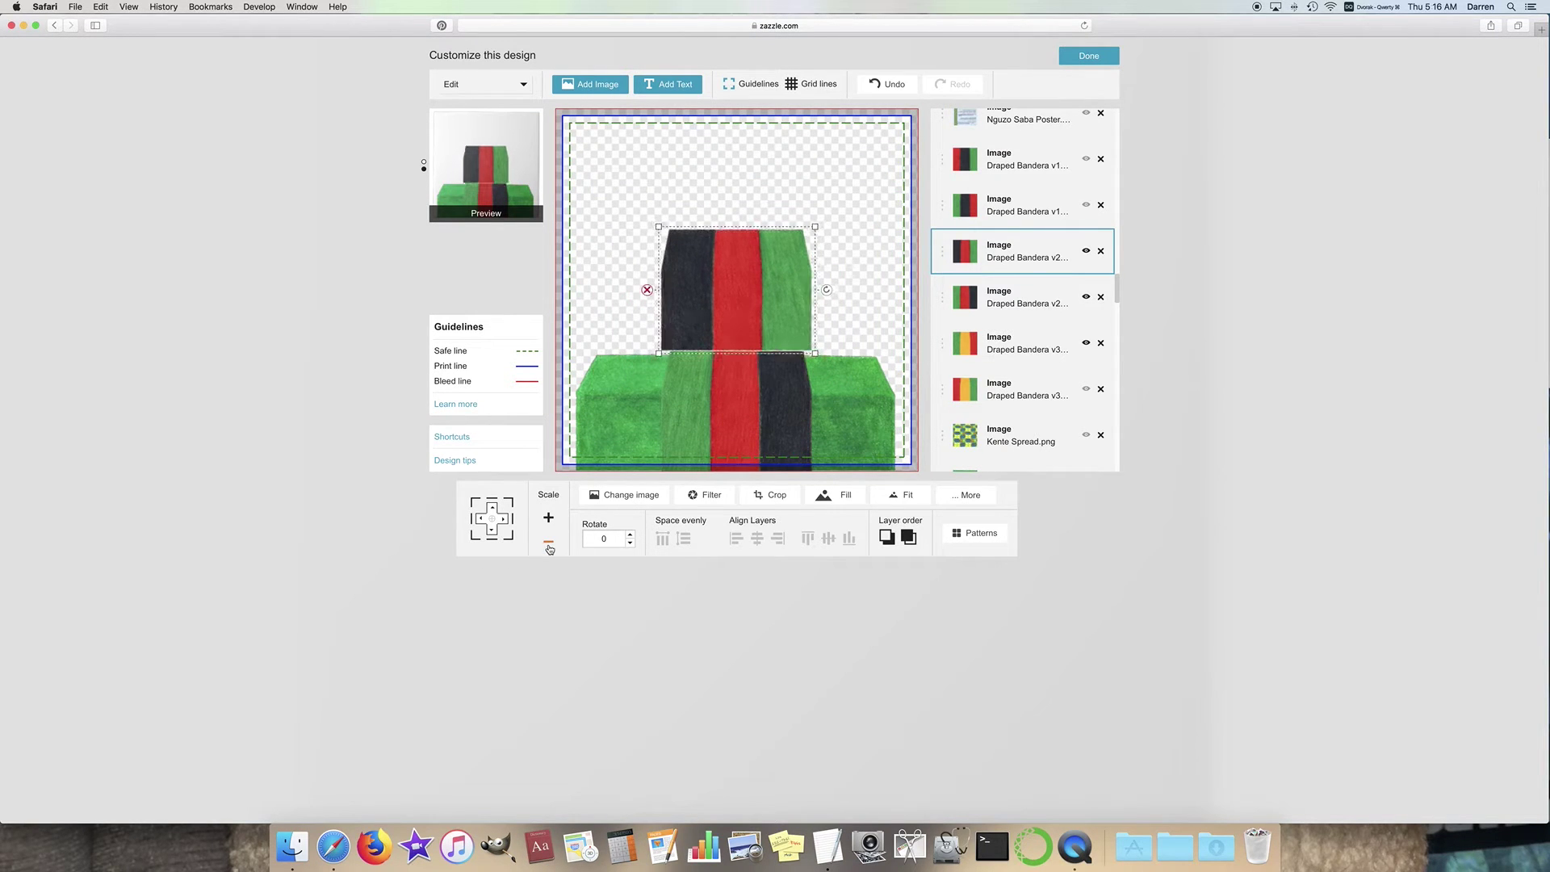
Step: Move the black-red-green bandera down onto the green table so it covers the green-red-black bandera
click(492, 532)
click(492, 533)
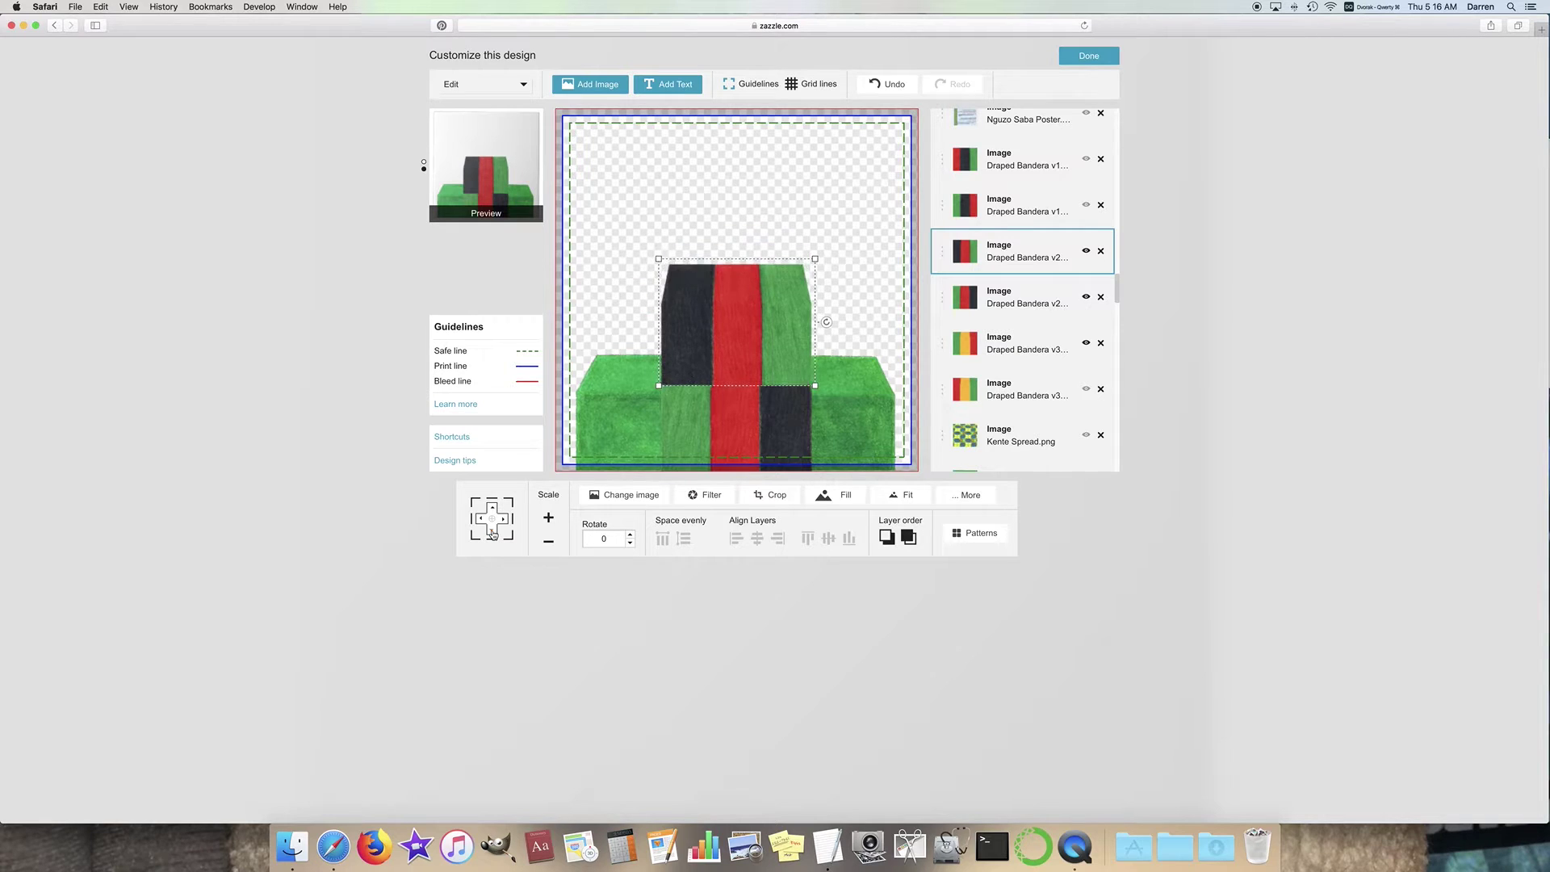
click(492, 532)
click(492, 532)
click(493, 532)
click(492, 532)
click(492, 532)
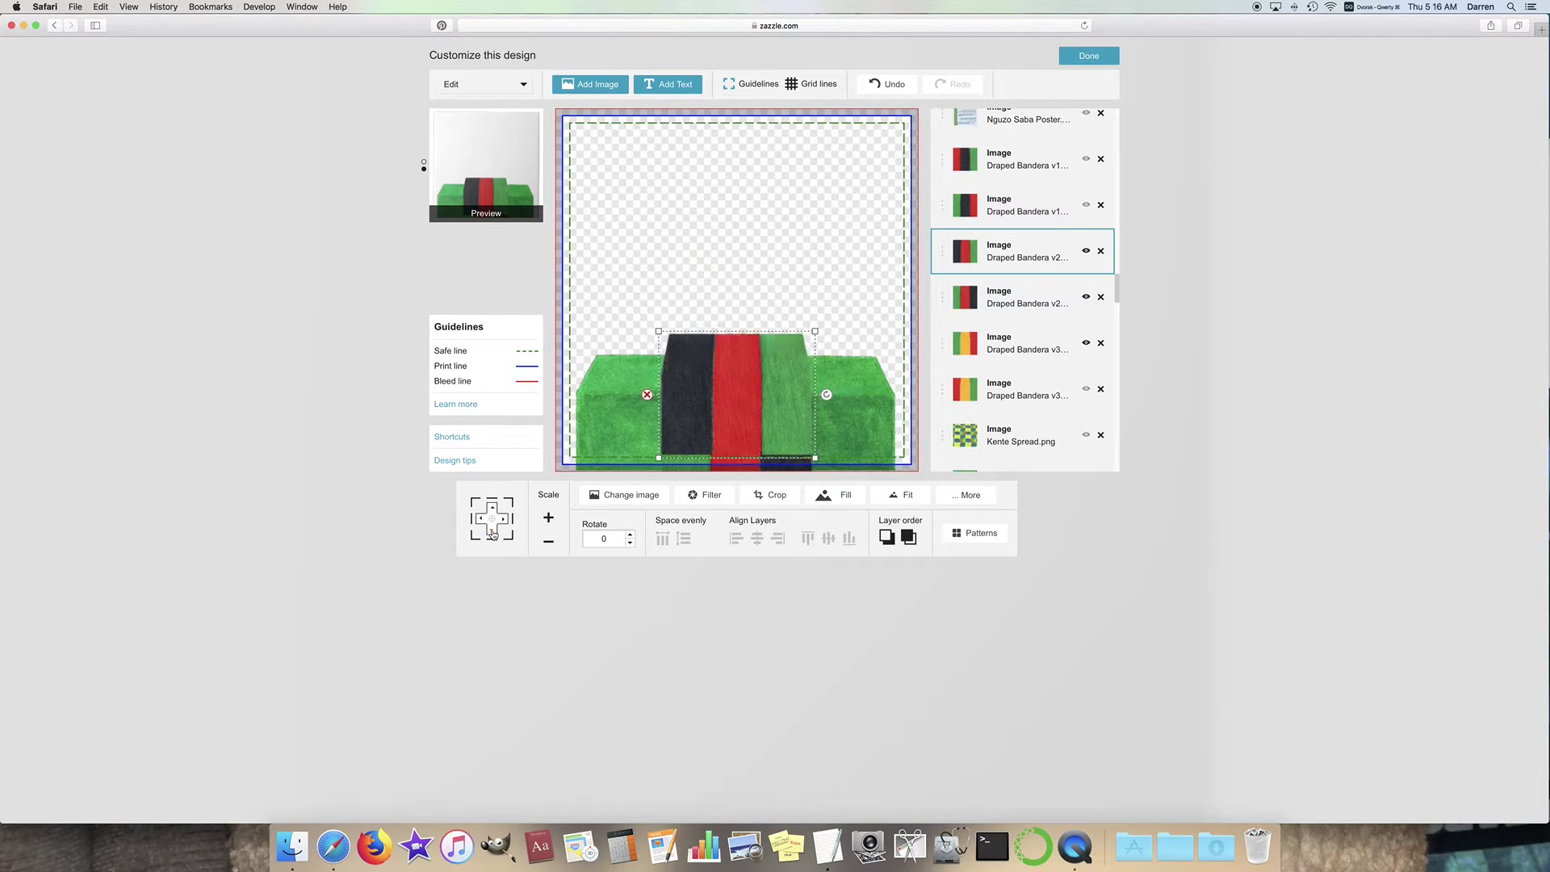
click(493, 532)
Step: Show the green-black-red Draped Bandera v1 and scale it down to about the width of the banderas on the table
click(1088, 206)
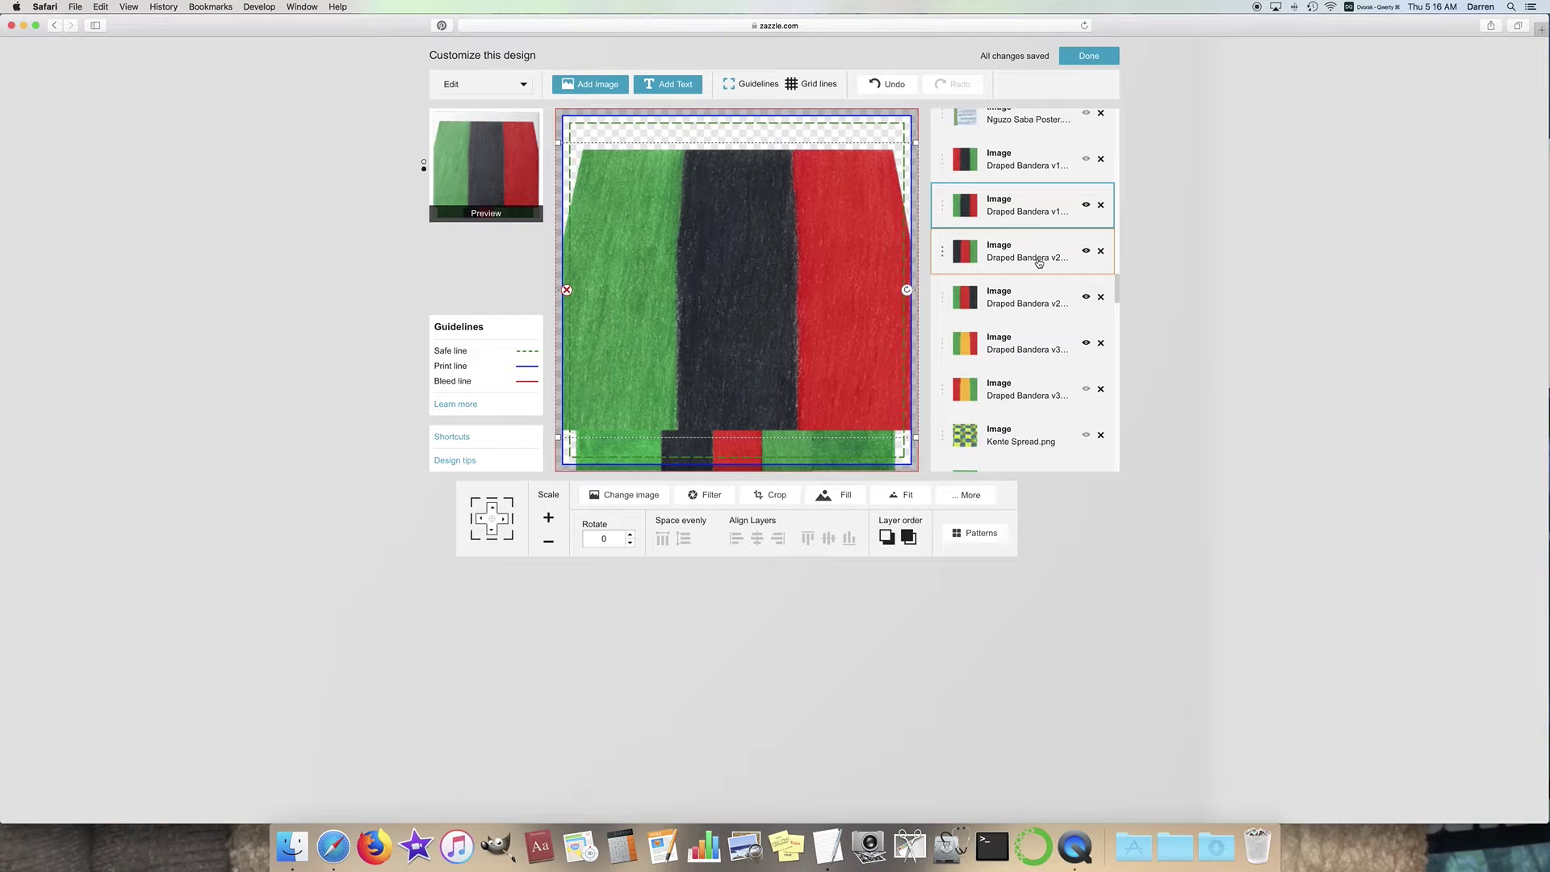
click(548, 543)
click(548, 546)
click(548, 546)
click(548, 546)
click(548, 546)
click(548, 545)
click(548, 546)
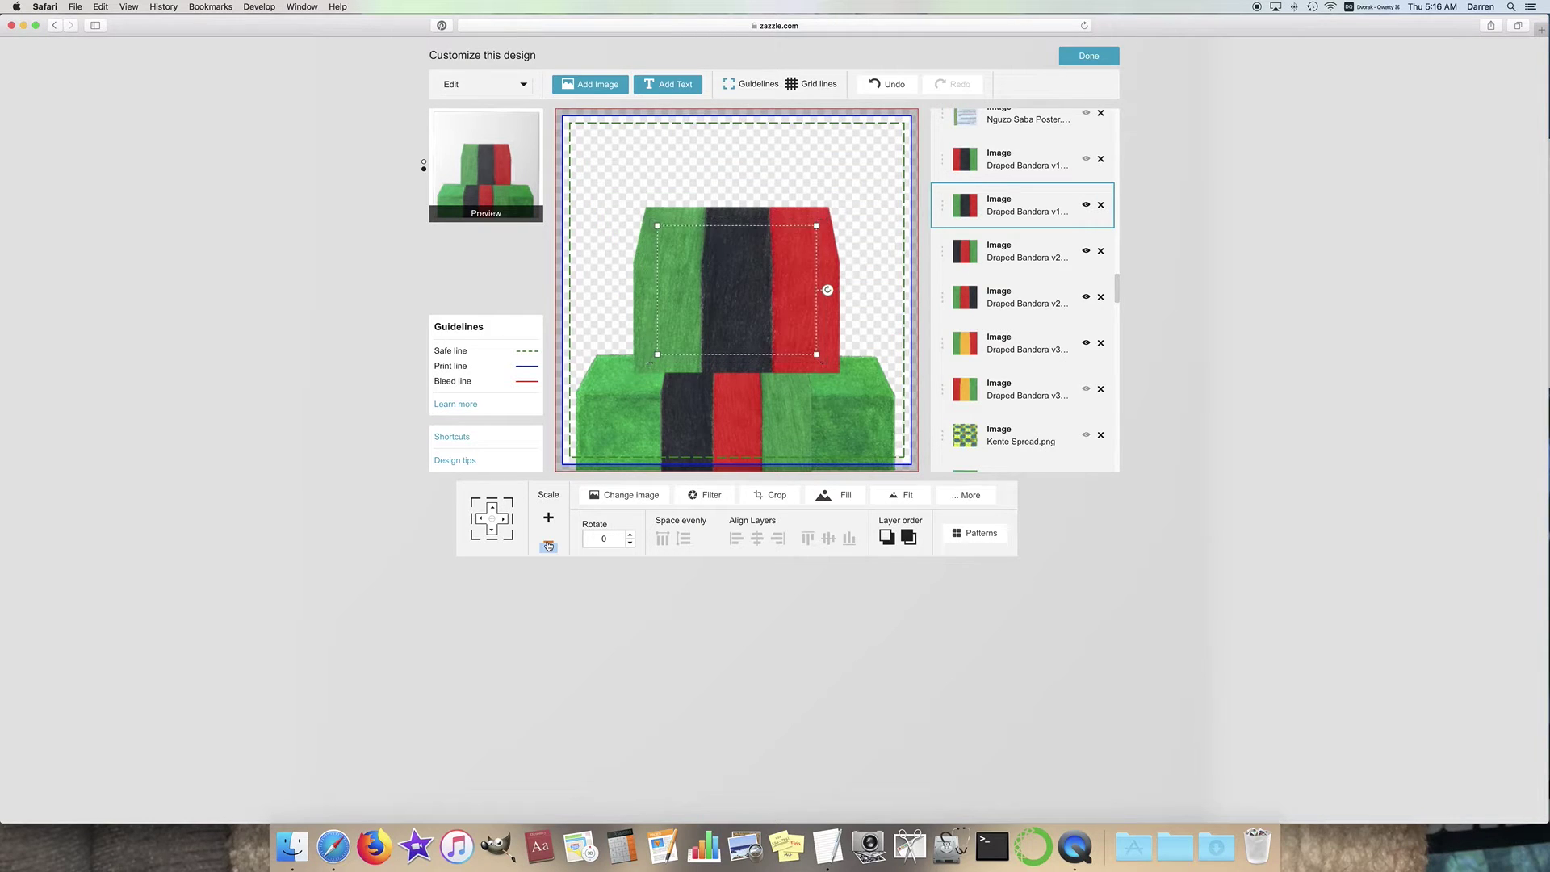
Step: Move the green-black-red bandera down onto the green table so it covers the black-red-green bandera
click(492, 532)
click(492, 531)
click(491, 532)
click(492, 532)
click(492, 532)
click(492, 532)
click(492, 532)
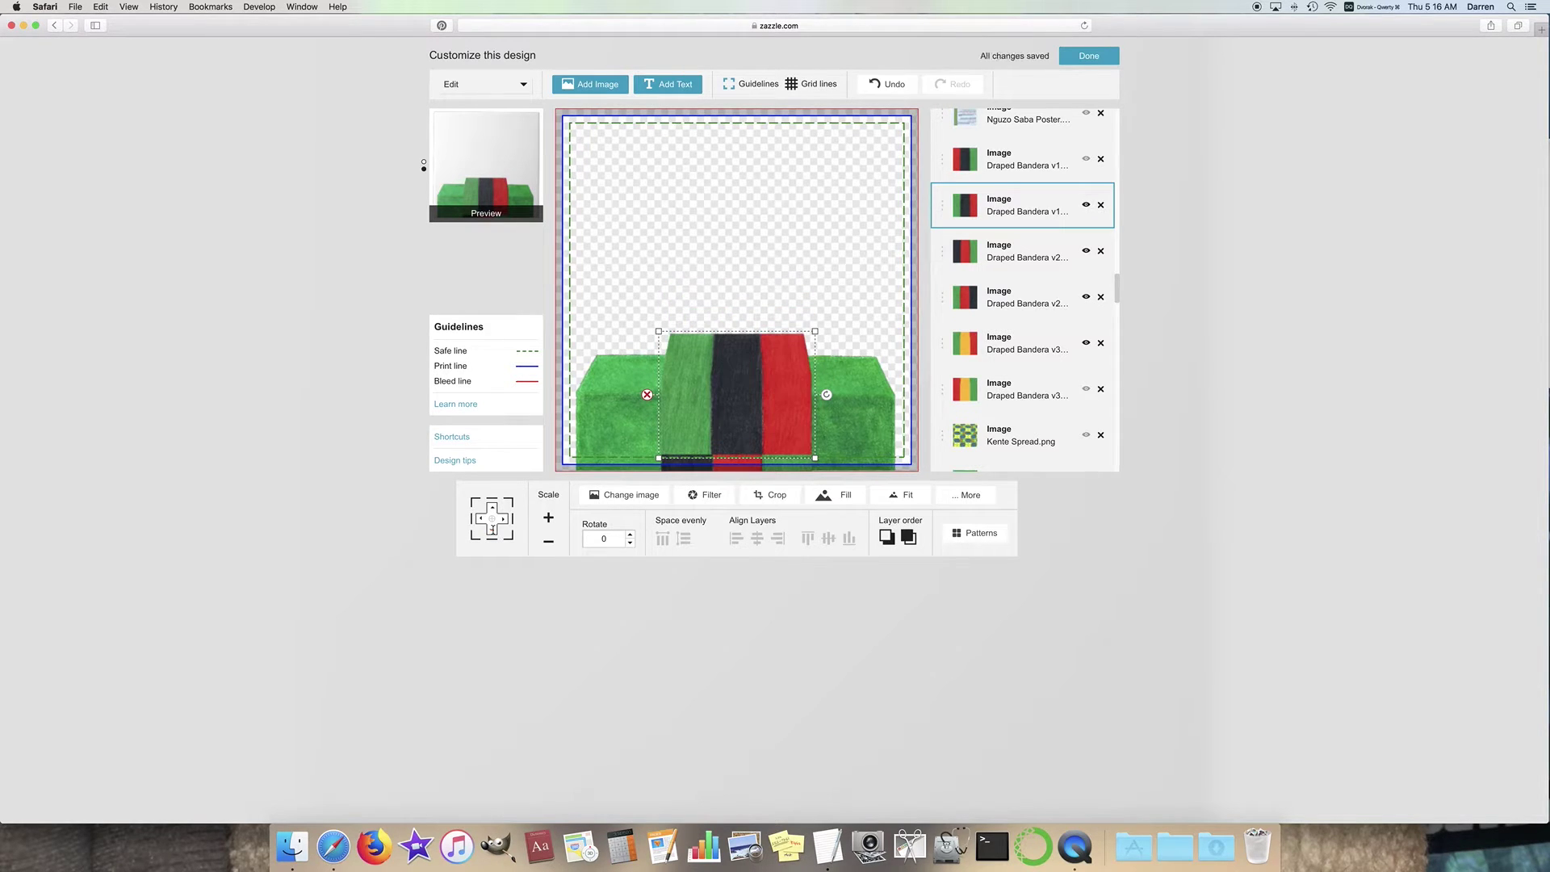
click(494, 533)
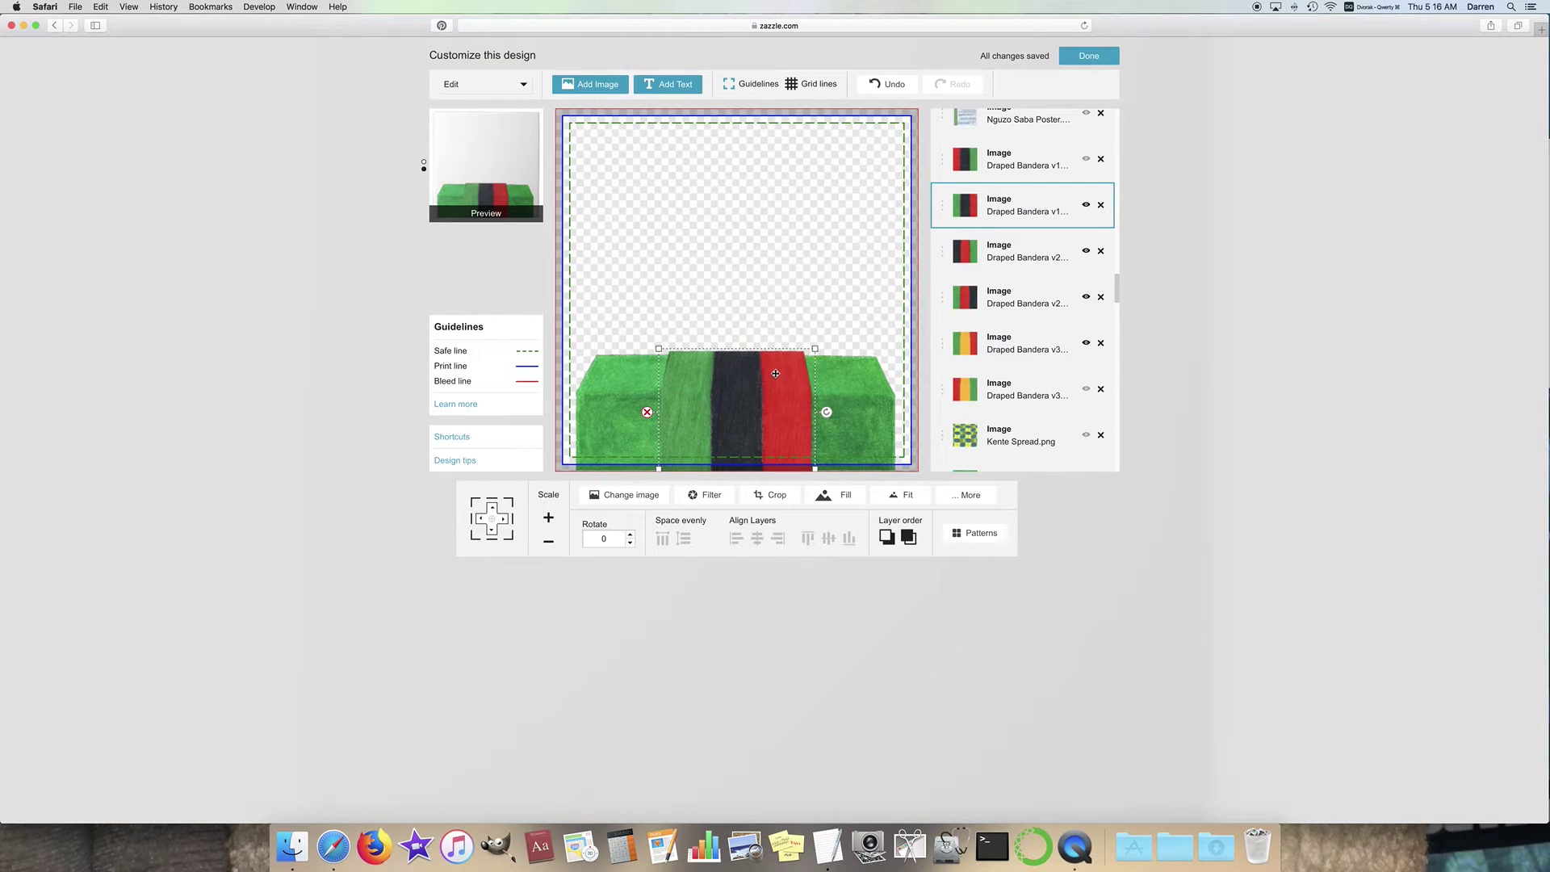
Step: Show the red-black-green Draped Bandera v1 and scale it down to match the width of the bandera on the table
click(1019, 161)
click(1086, 159)
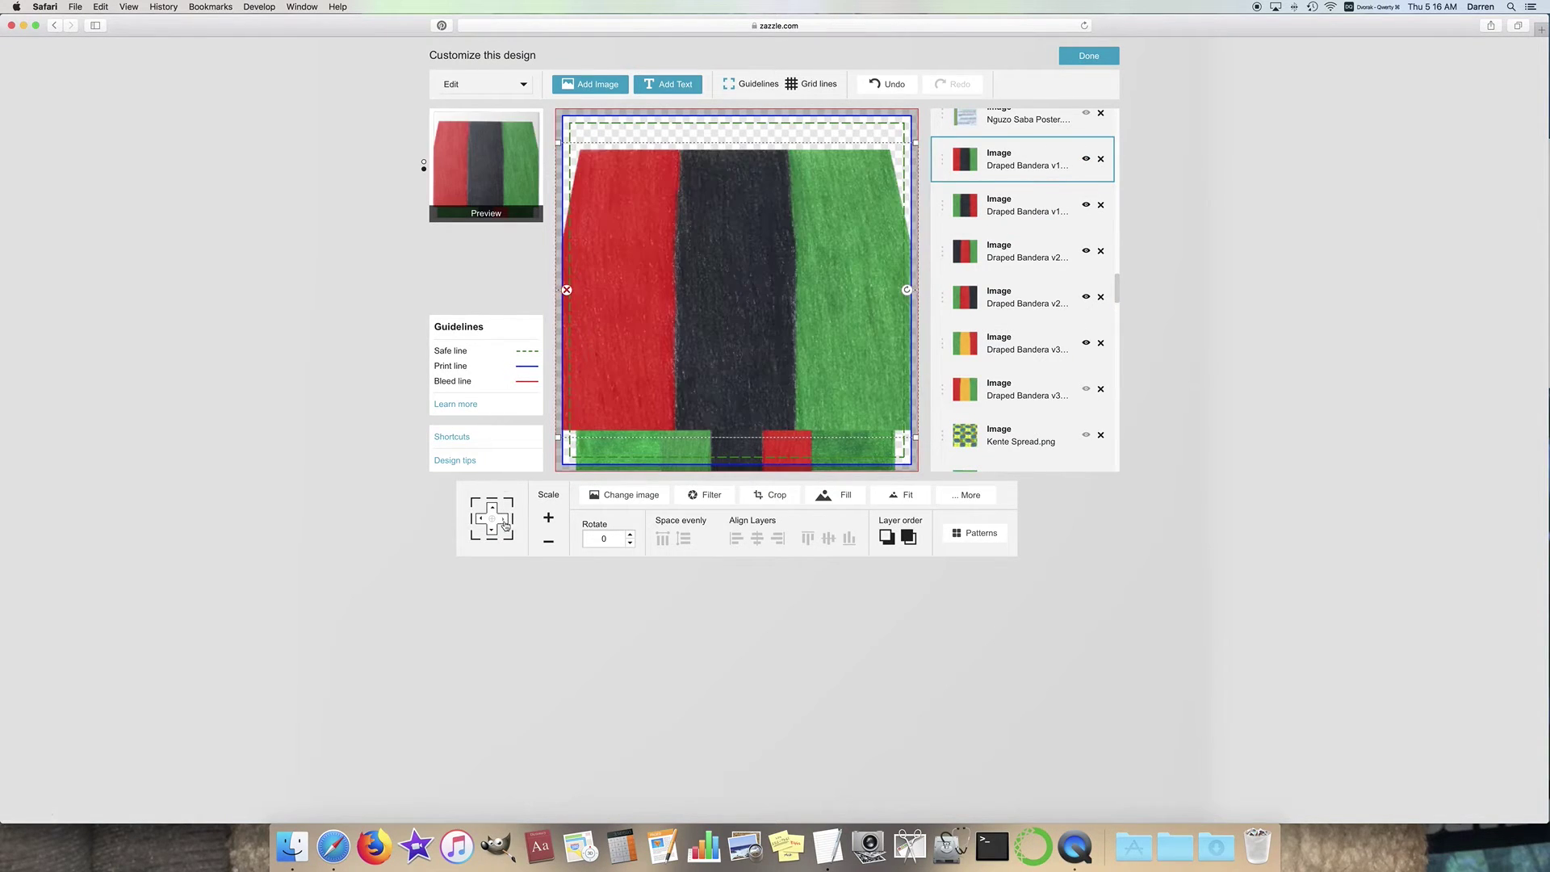
click(548, 543)
click(548, 543)
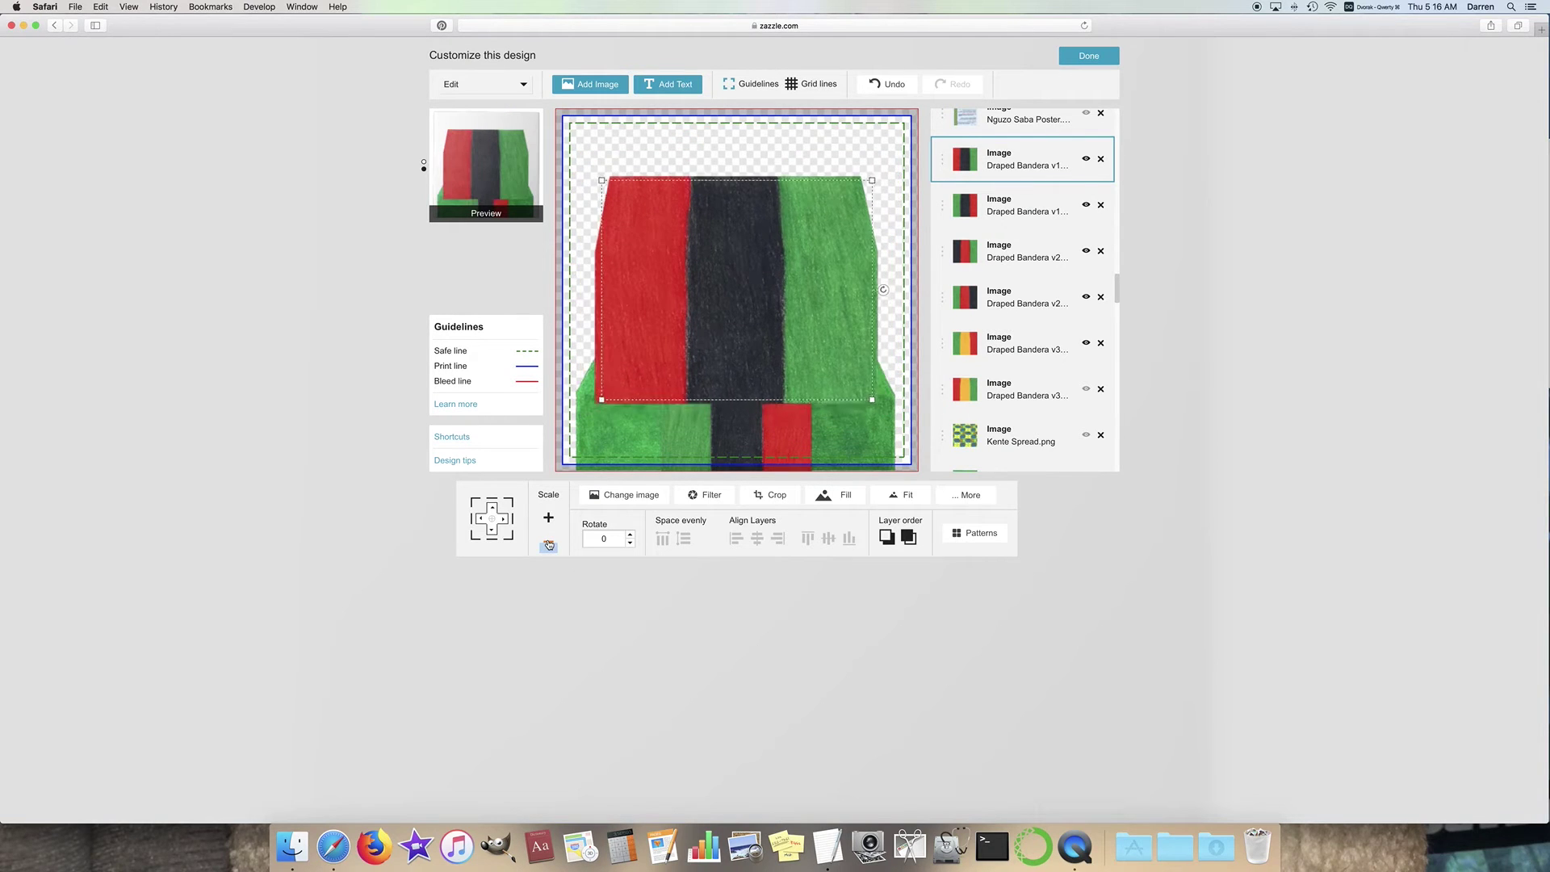
click(549, 542)
click(548, 543)
click(548, 543)
click(549, 543)
click(548, 544)
Step: Move the red-black-green bandera down onto the green table and show the Kente Spread beneath it
click(491, 533)
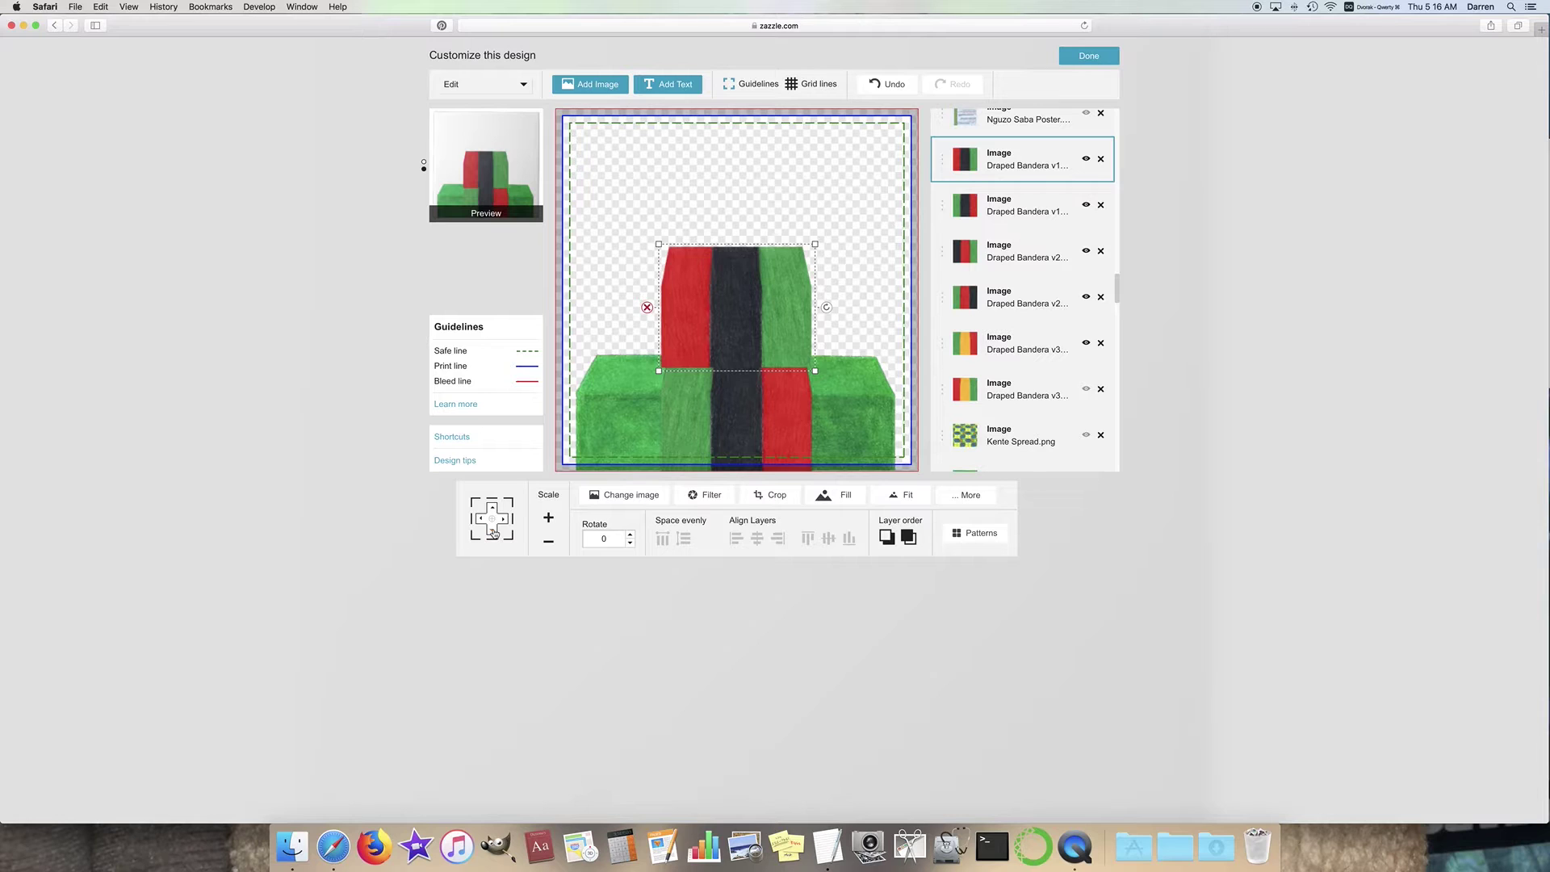
click(491, 533)
click(491, 532)
click(493, 534)
click(493, 534)
click(494, 533)
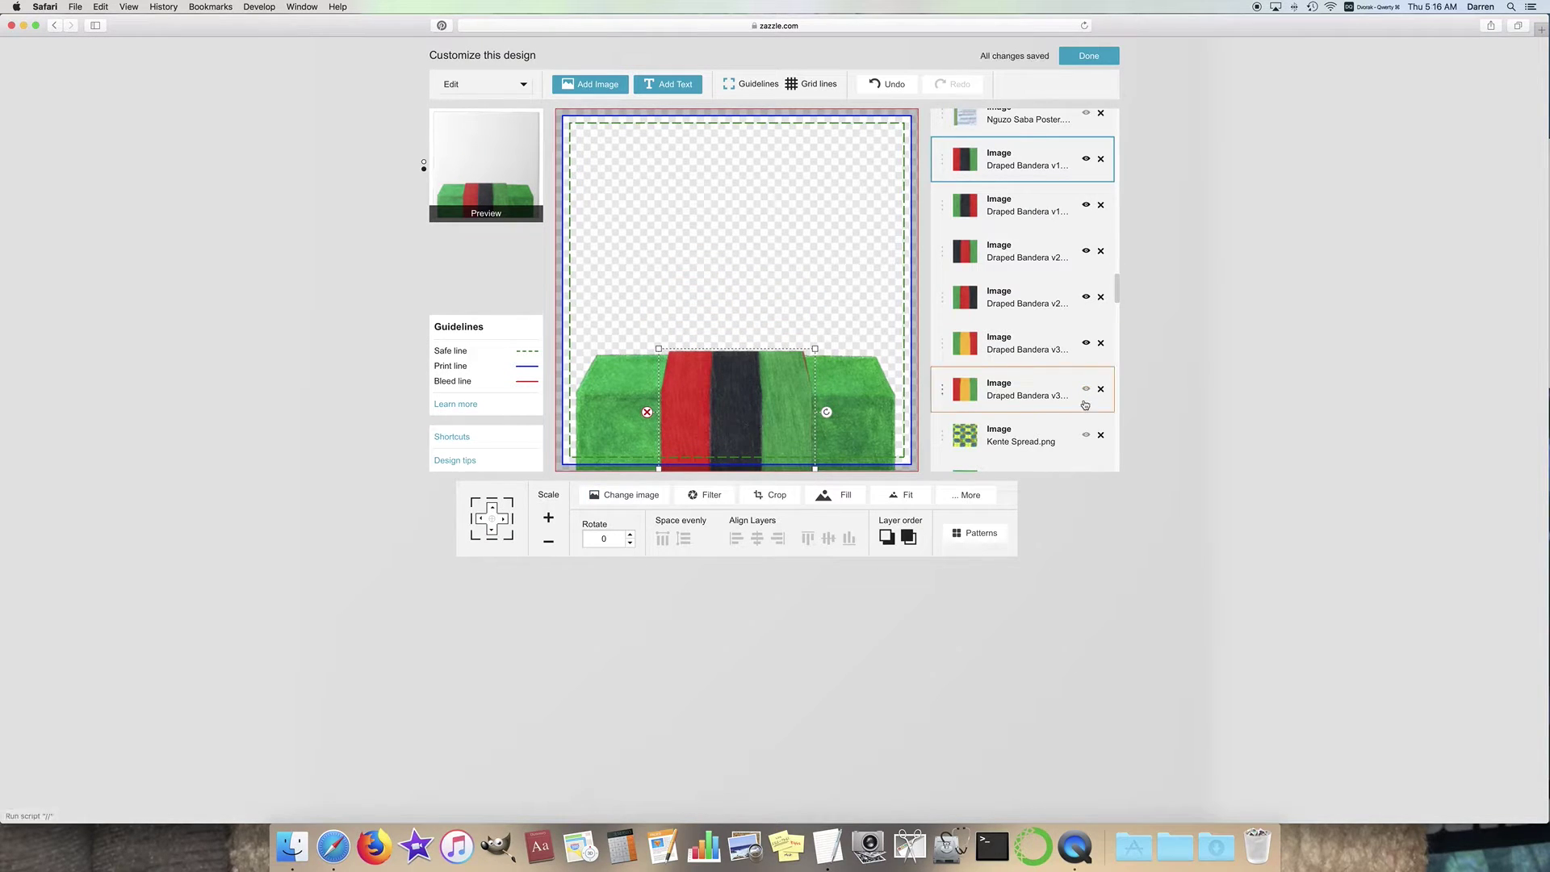
click(1087, 435)
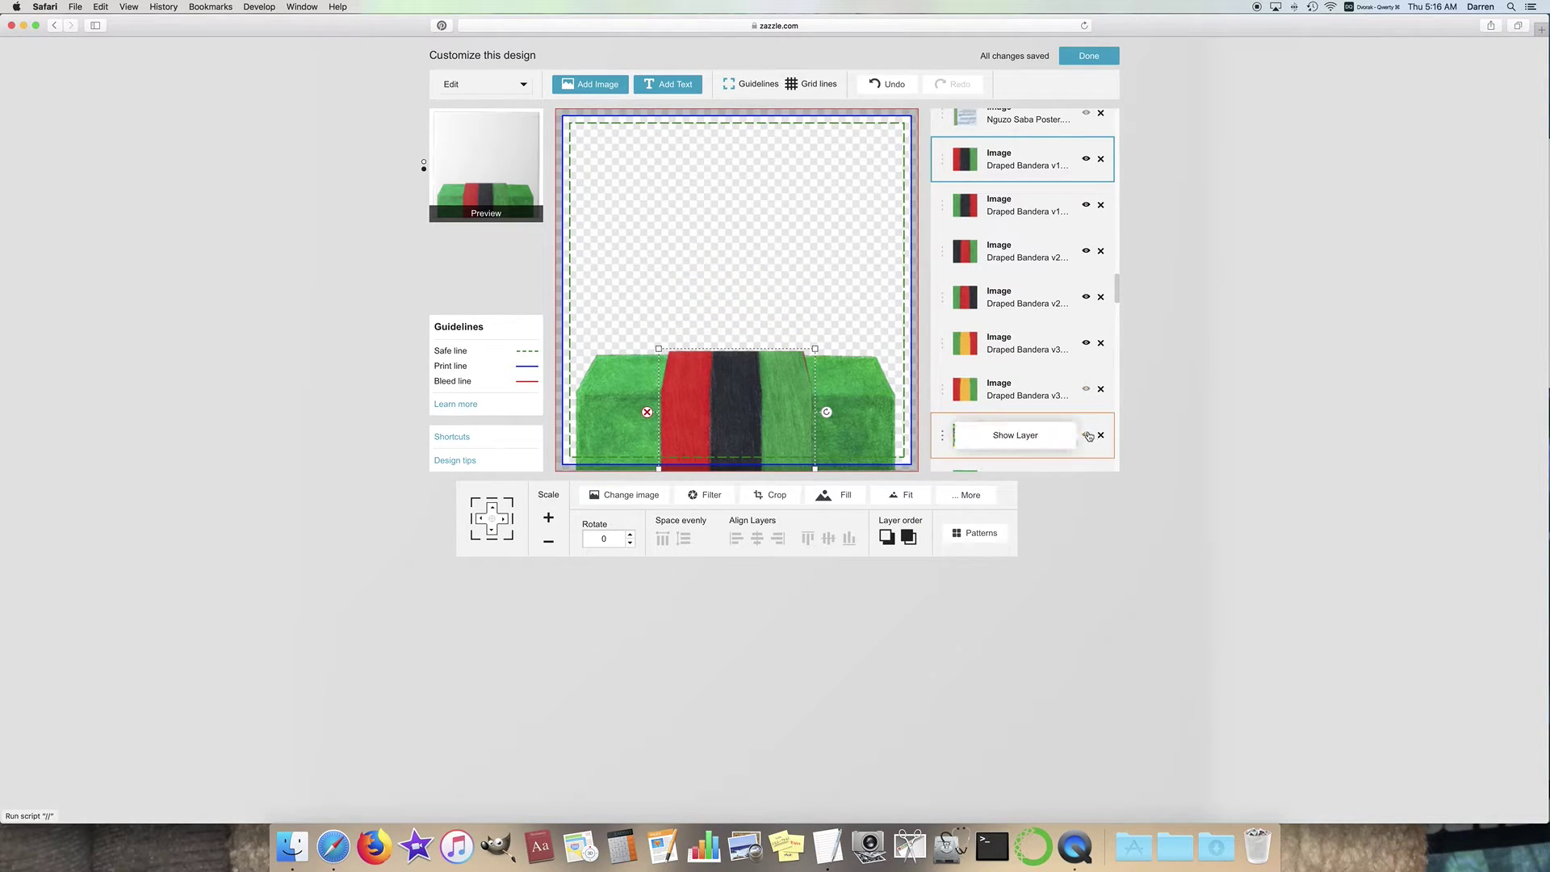
click(787, 252)
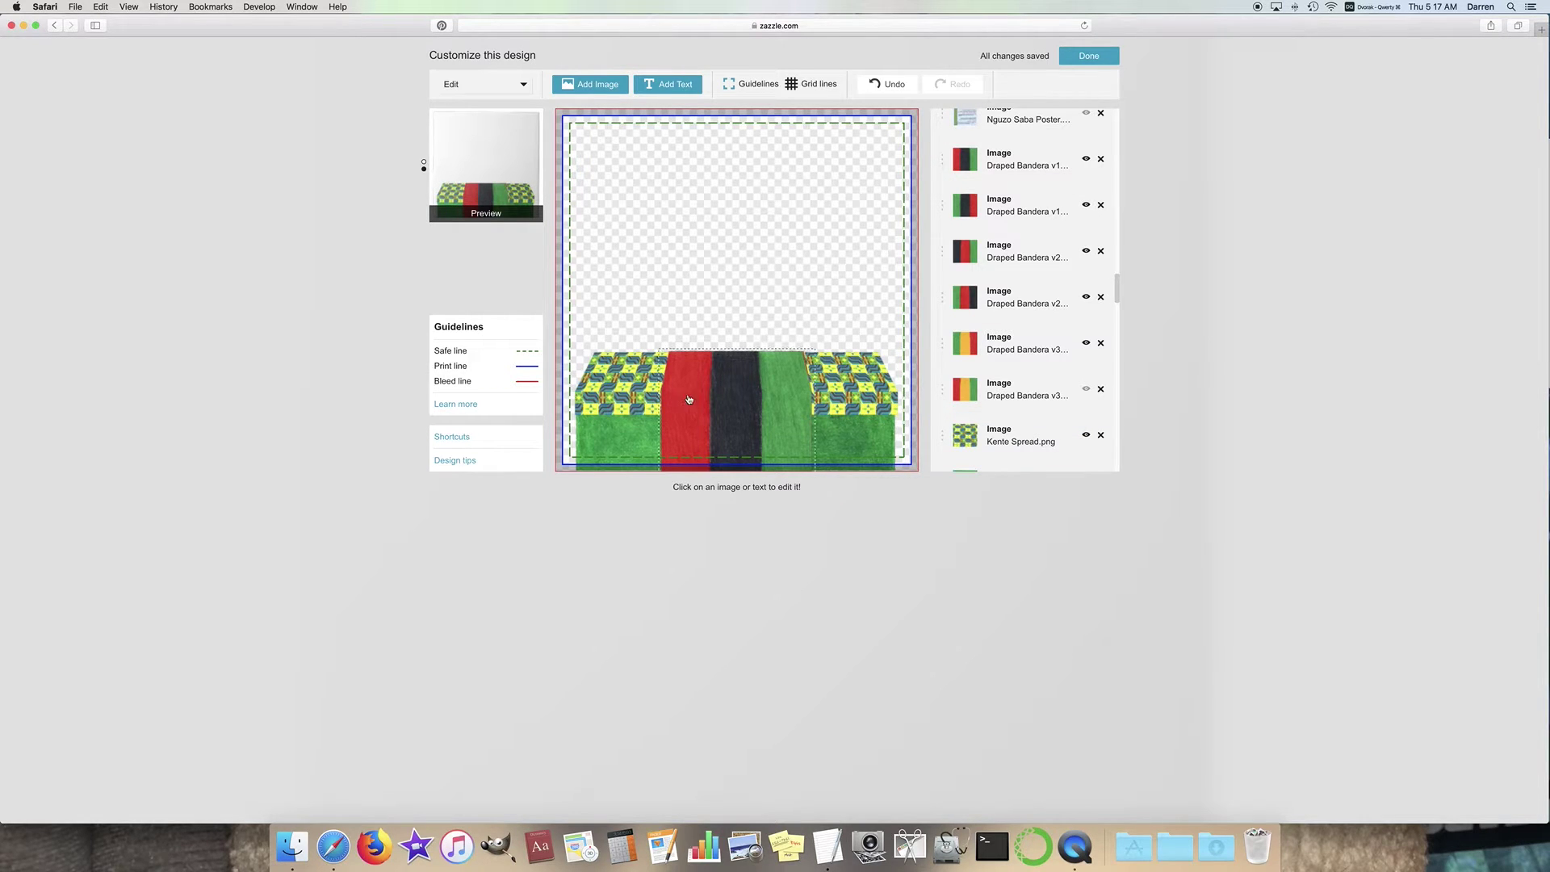
Step: Hide all the Draped Bandera layers and the Kente Spread, leaving only the table
click(1085, 388)
click(1086, 343)
click(1086, 297)
click(1086, 251)
click(1086, 205)
click(1086, 160)
click(1086, 435)
Step: Show the Nguzo Saba Poster and scale it down to just under a third of the tile's width
scroll(1083, 440, up, 5)
click(1086, 344)
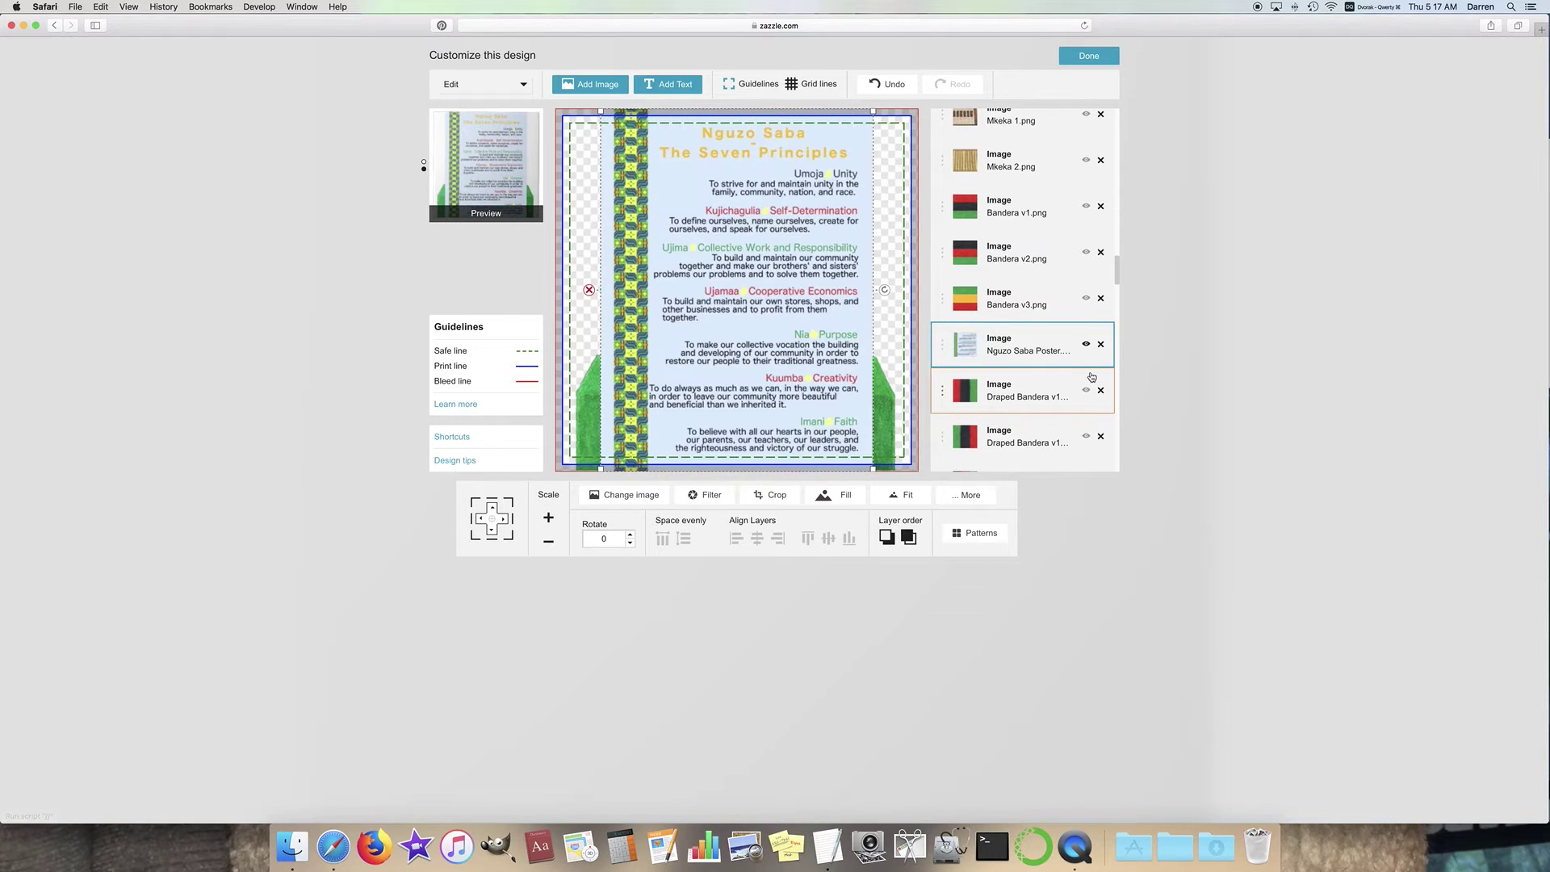
click(550, 547)
click(550, 547)
click(550, 546)
click(550, 546)
click(550, 546)
click(549, 547)
click(550, 547)
click(550, 547)
click(550, 547)
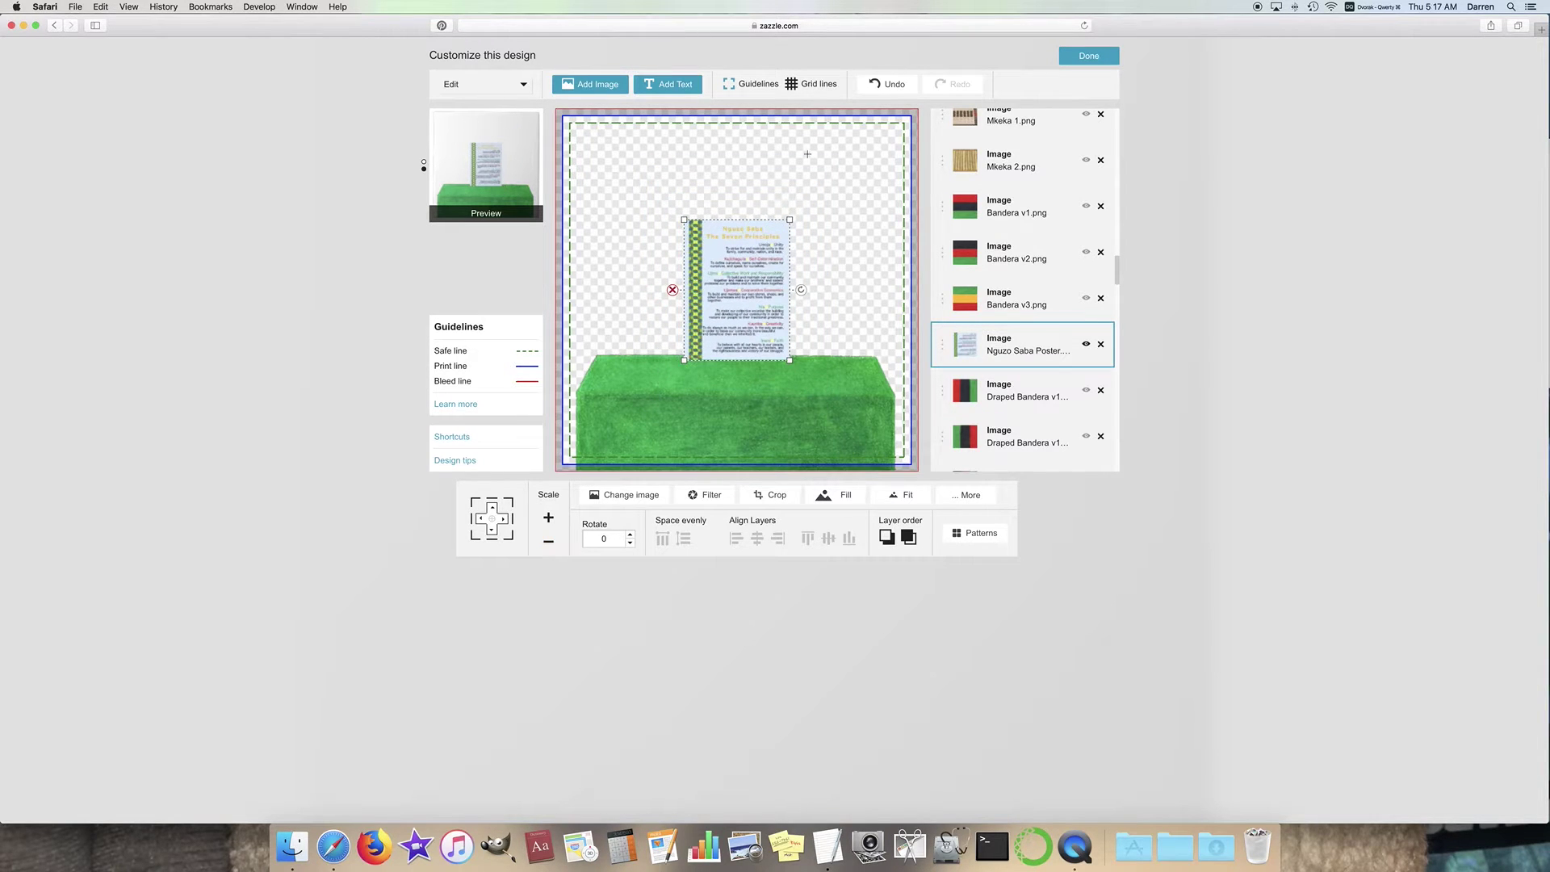
Step: Position the Nguzo Saba poster in the upper-right area of the tile with grid lines temporarily on
click(810, 78)
drag(737, 290, 828, 216)
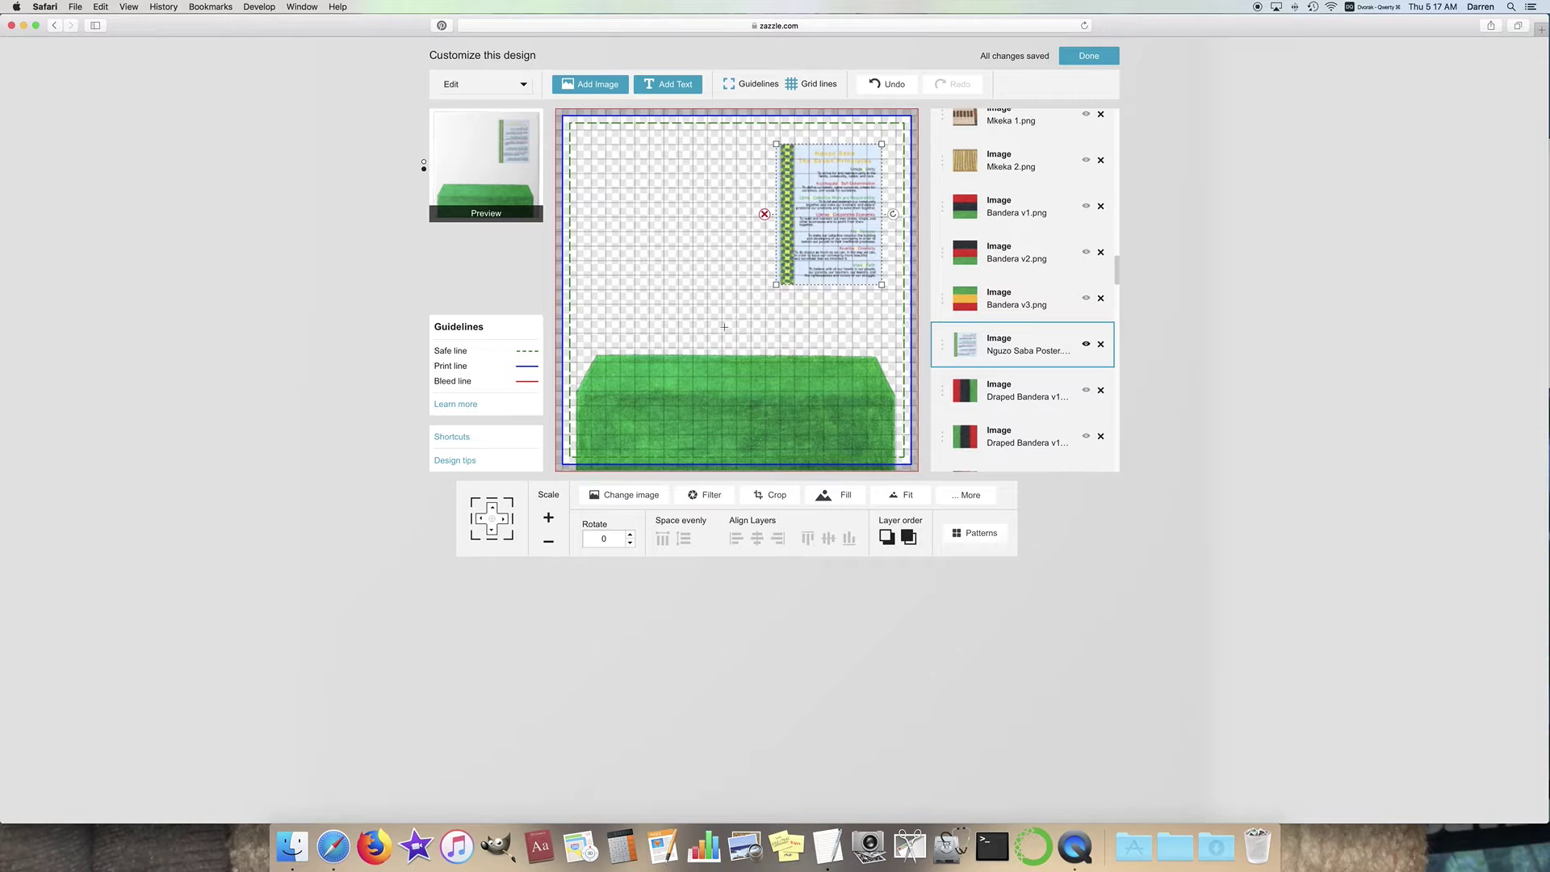
click(805, 84)
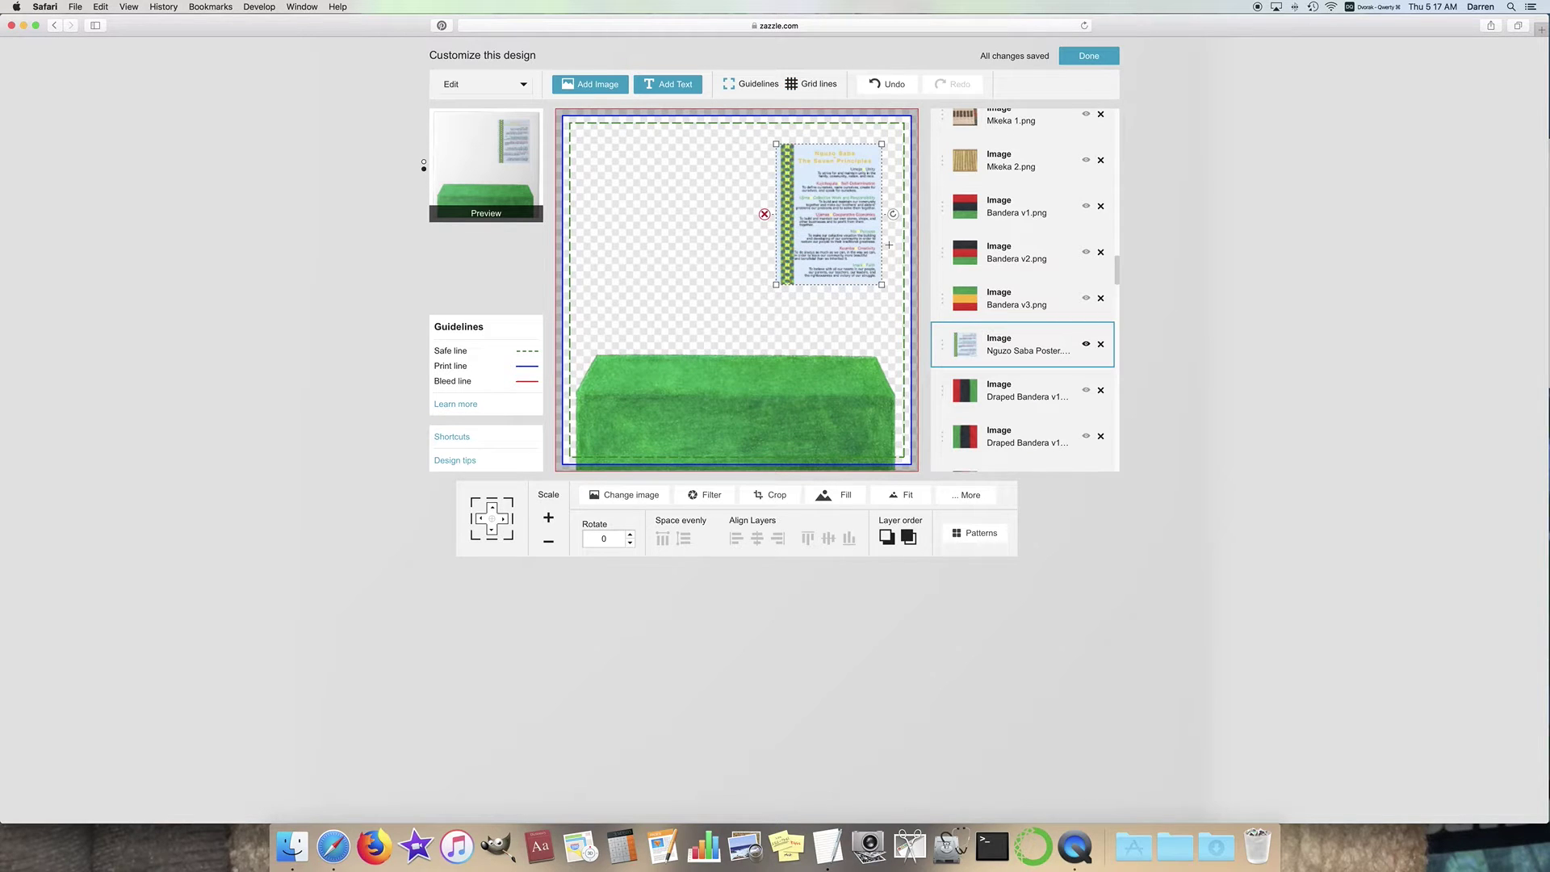
Step: Hide the Nguzo Saba Poster and show the green-yellow-red Bandera v3 layer
click(1086, 344)
click(1088, 299)
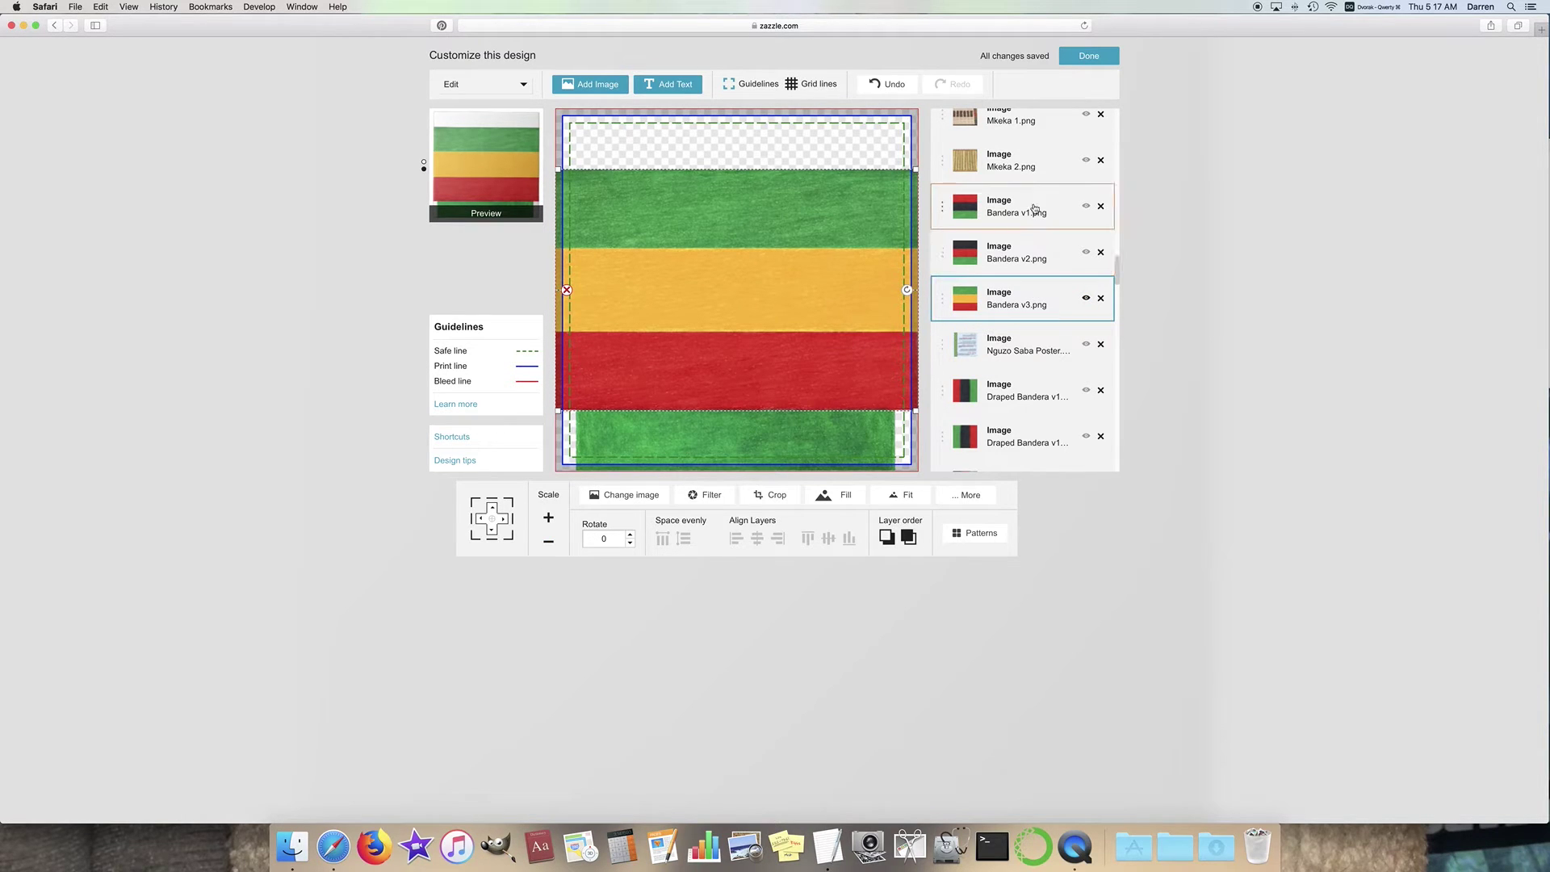
scroll(1041, 303, down, 1)
scroll(1042, 302, down, 10)
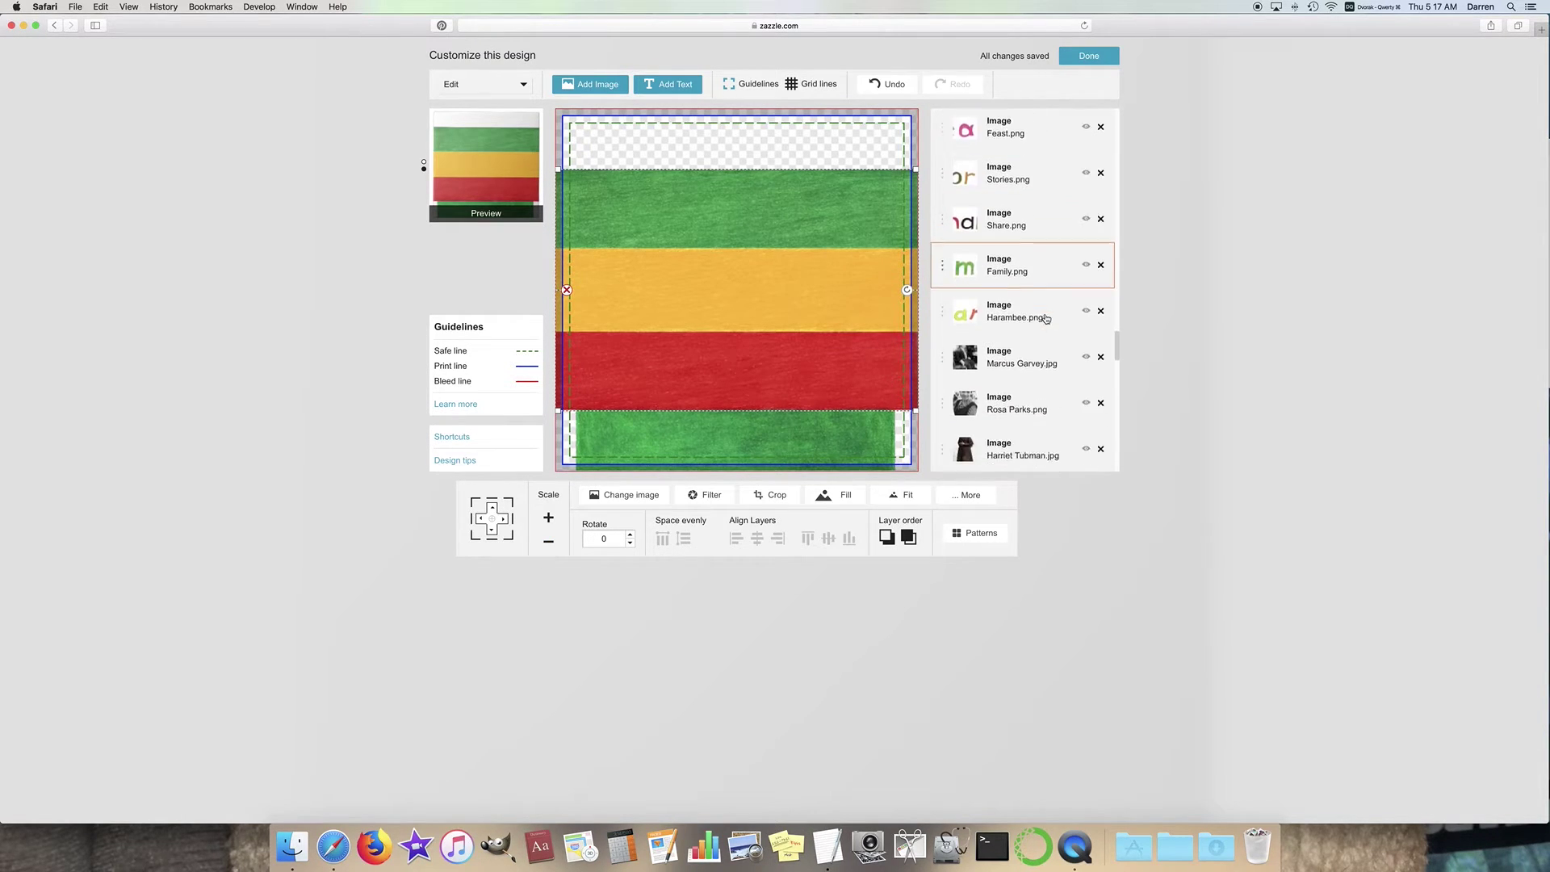
scroll(1041, 347, up, 5)
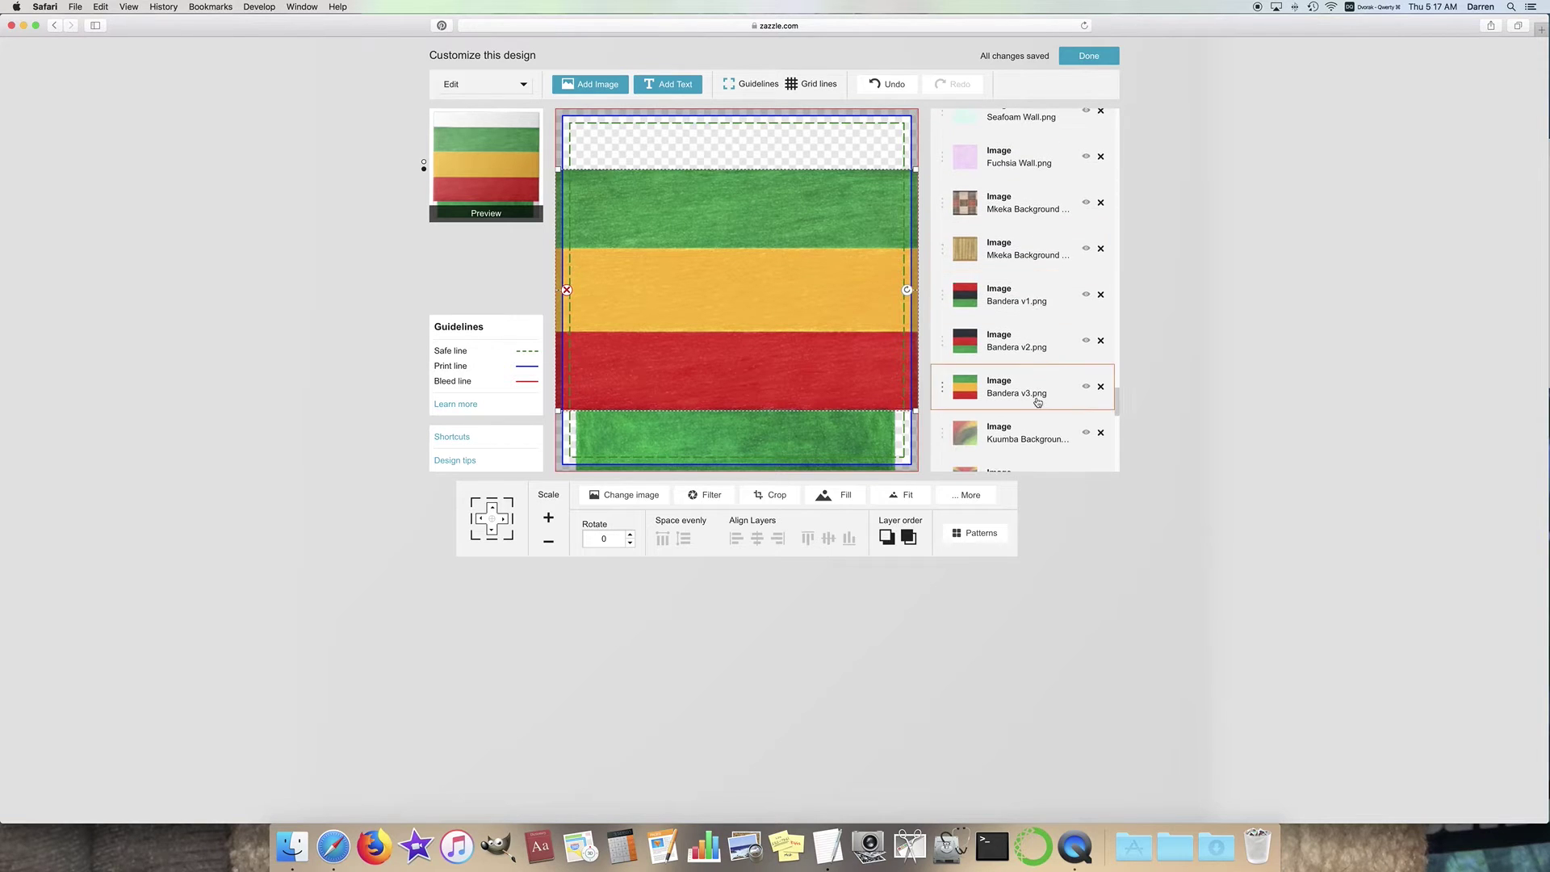
scroll(1030, 383, up, 5)
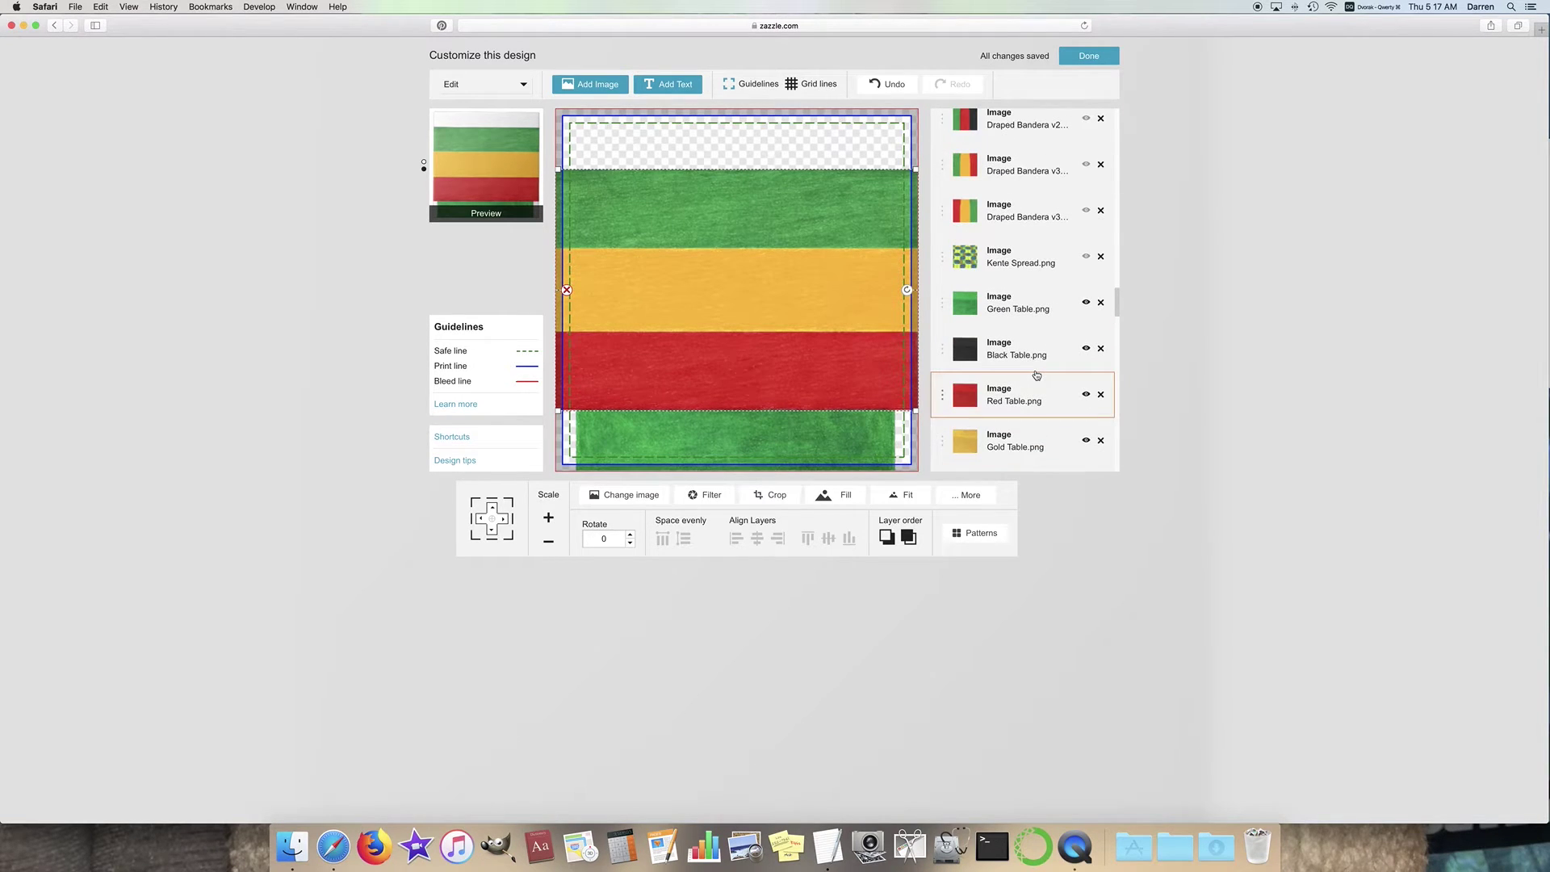
scroll(1041, 395, up, 1)
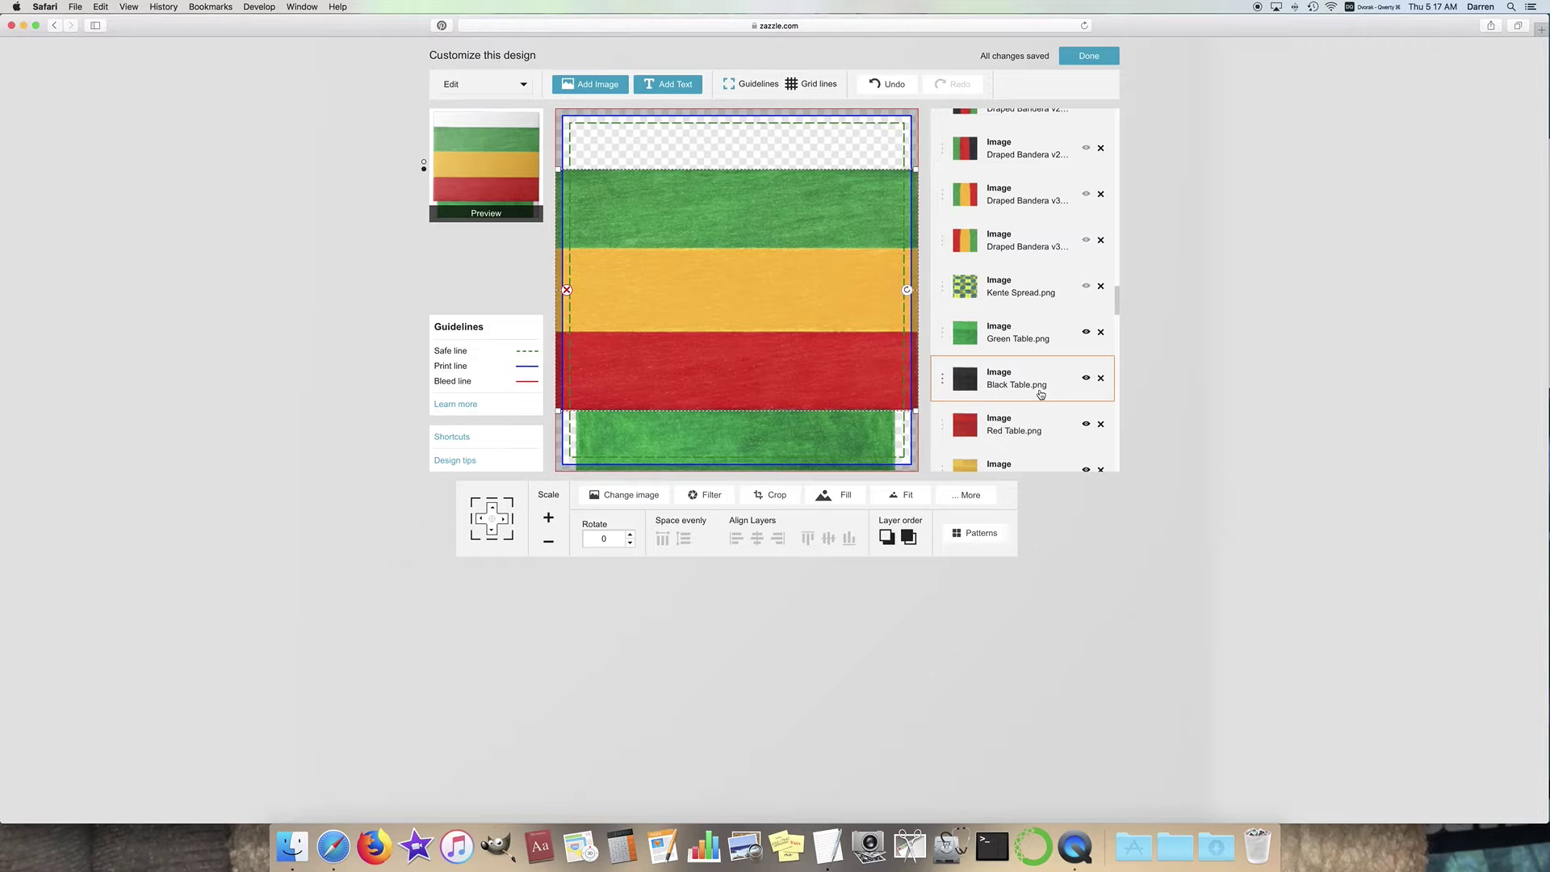
scroll(1043, 387, up, 12)
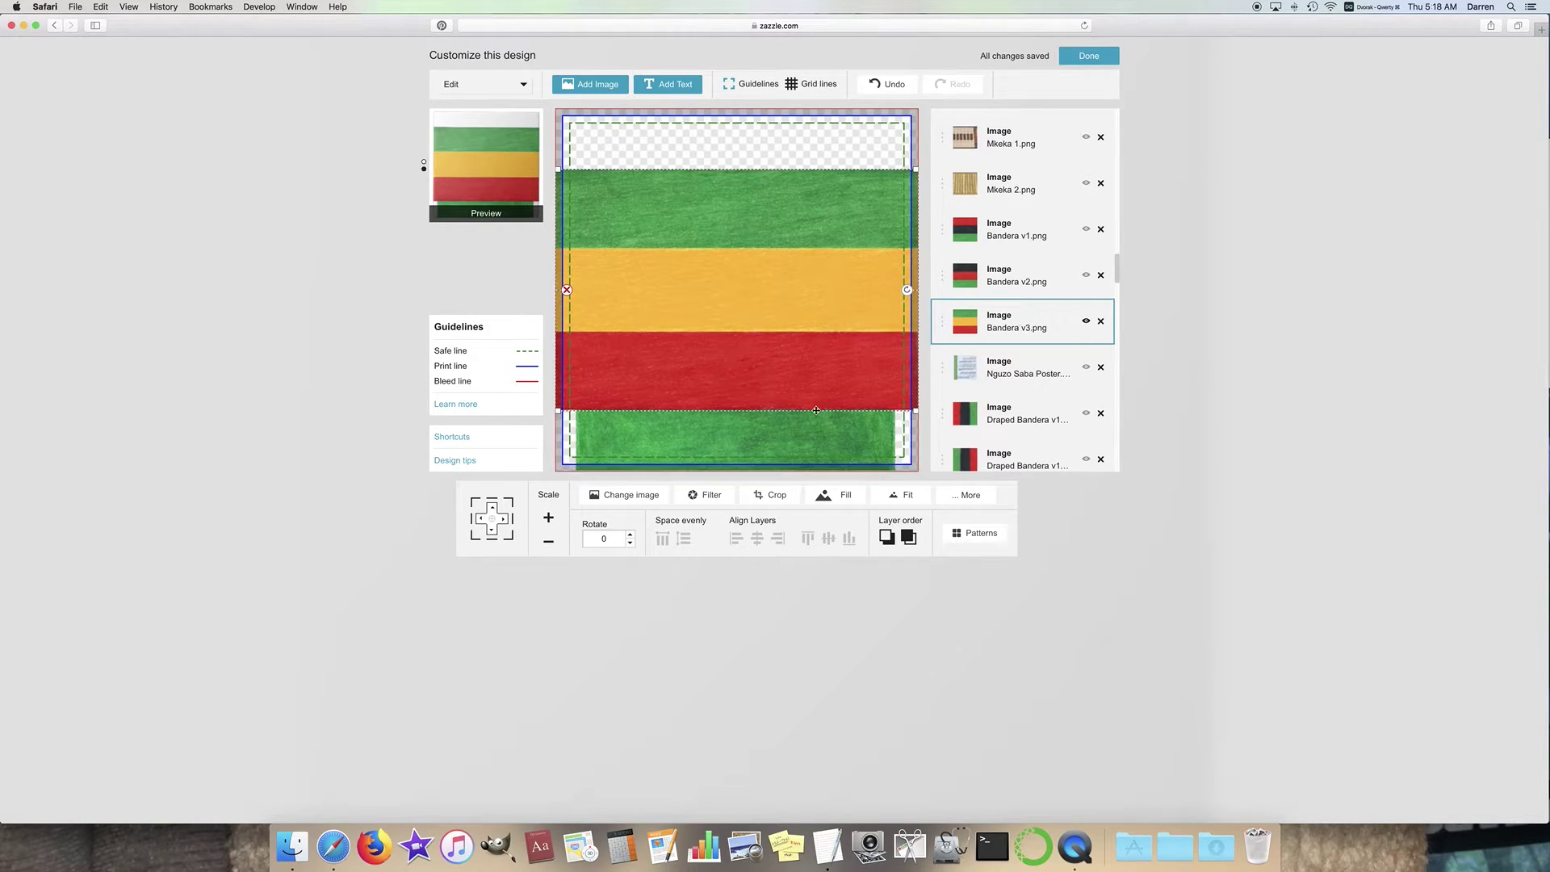
Step: Scale Bandera v3 down to a little under half of the tile's width
click(548, 539)
click(548, 539)
click(548, 541)
click(547, 542)
click(547, 542)
click(547, 542)
click(547, 542)
click(547, 542)
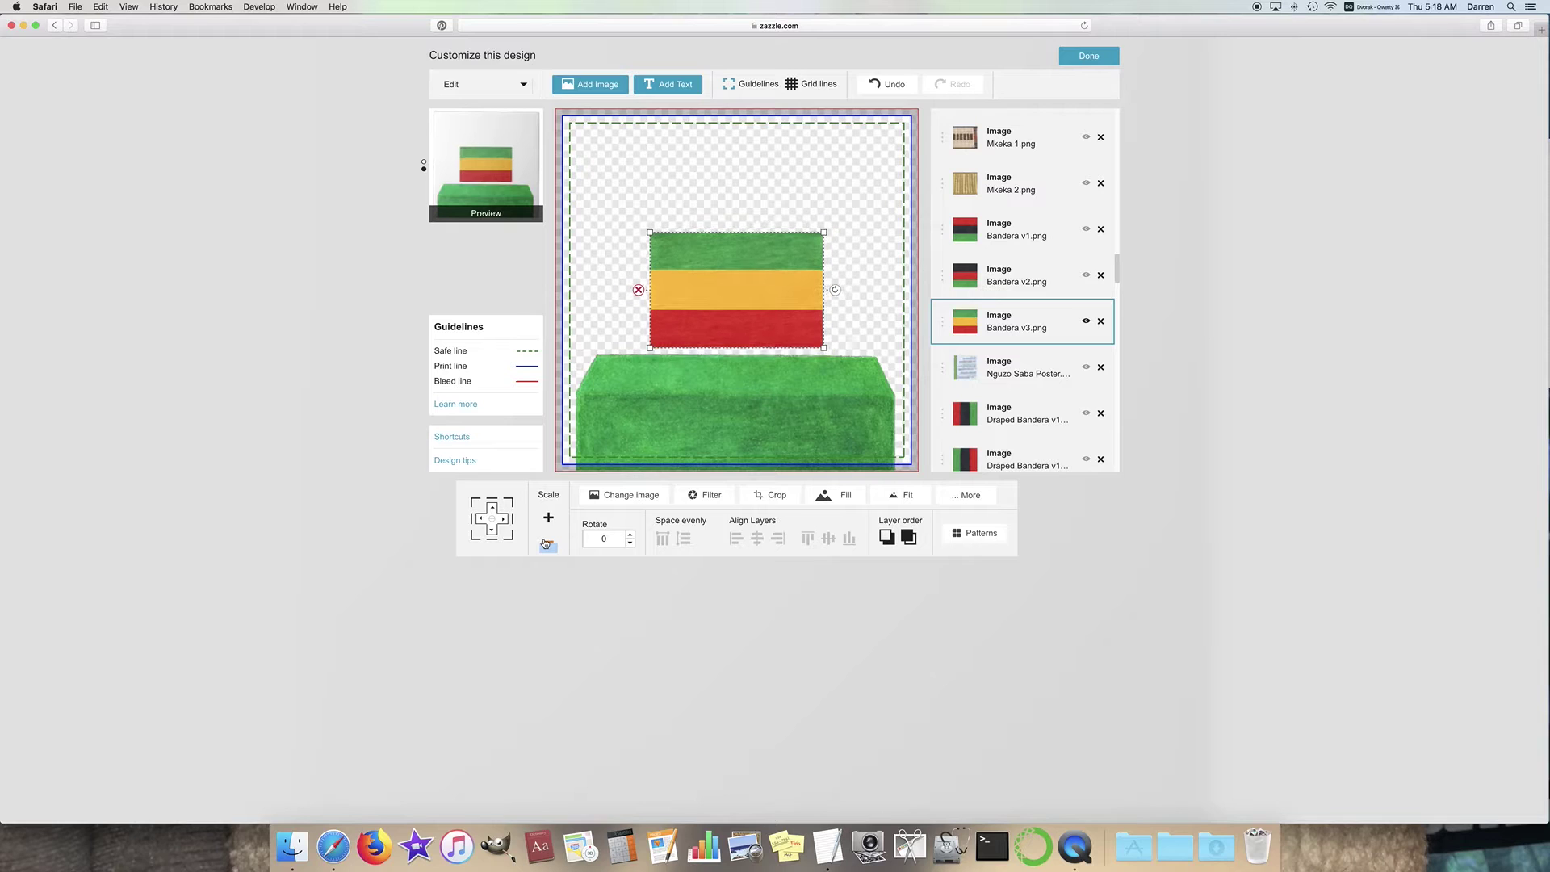
click(547, 542)
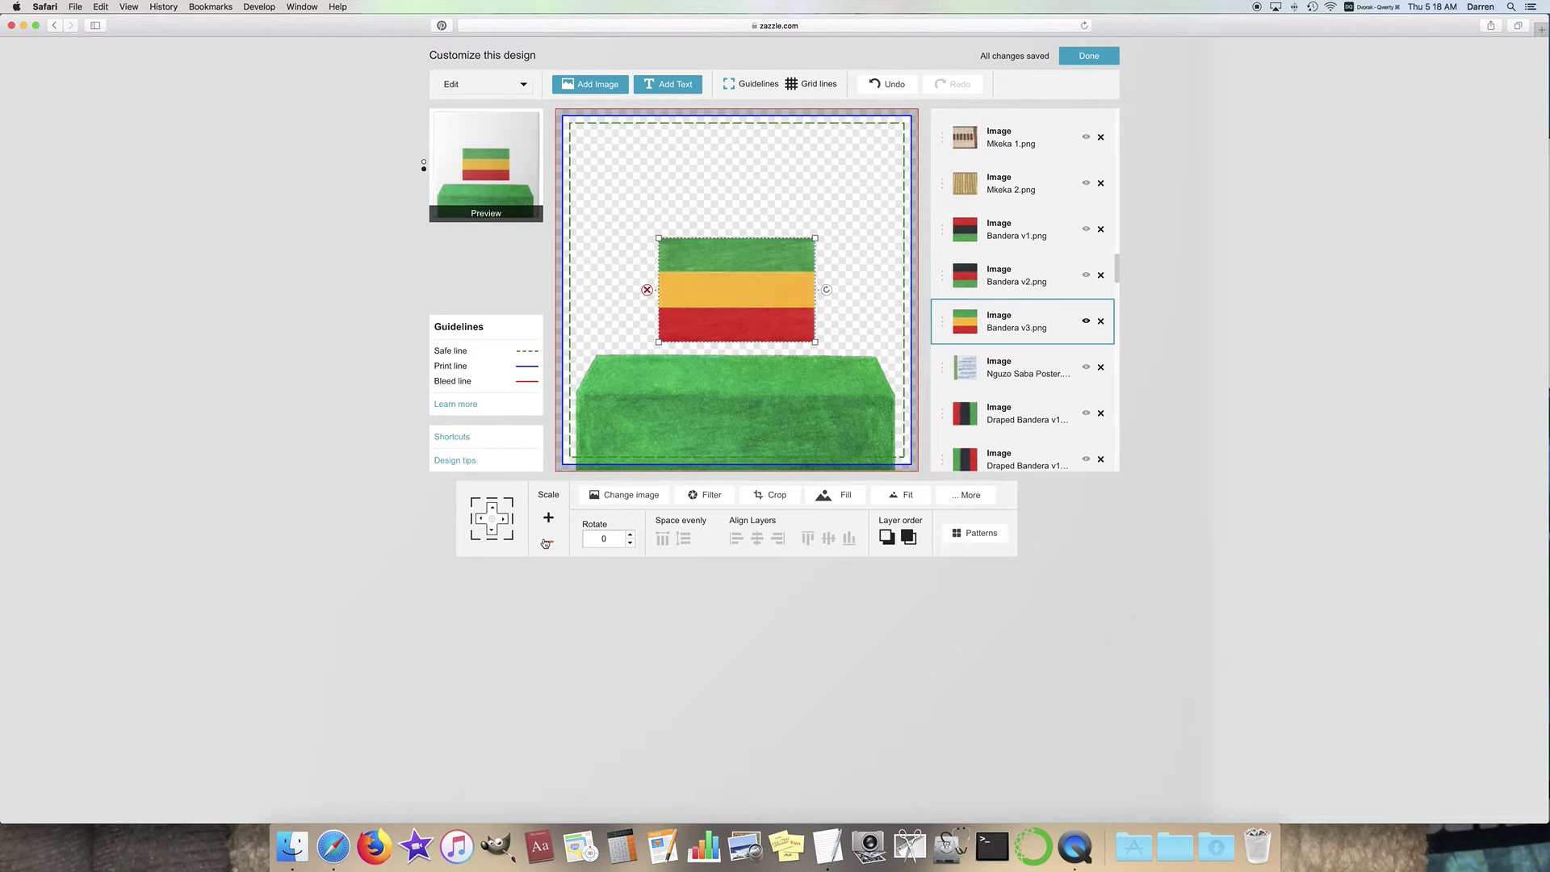
Step: Move Bandera v3 up so it hangs well above the green table
click(494, 511)
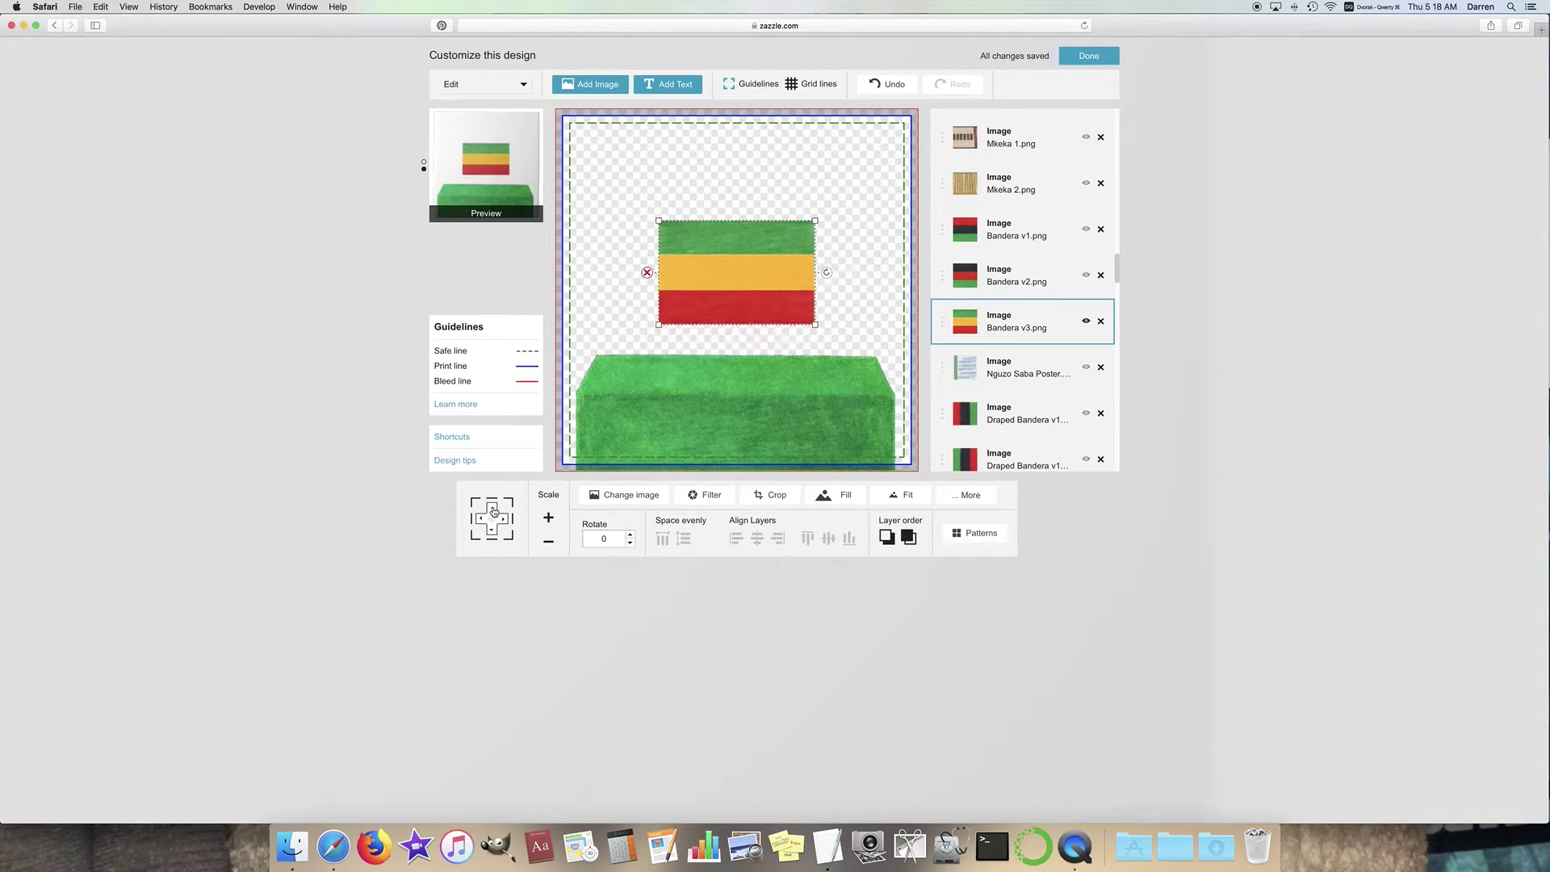
click(494, 511)
click(494, 511)
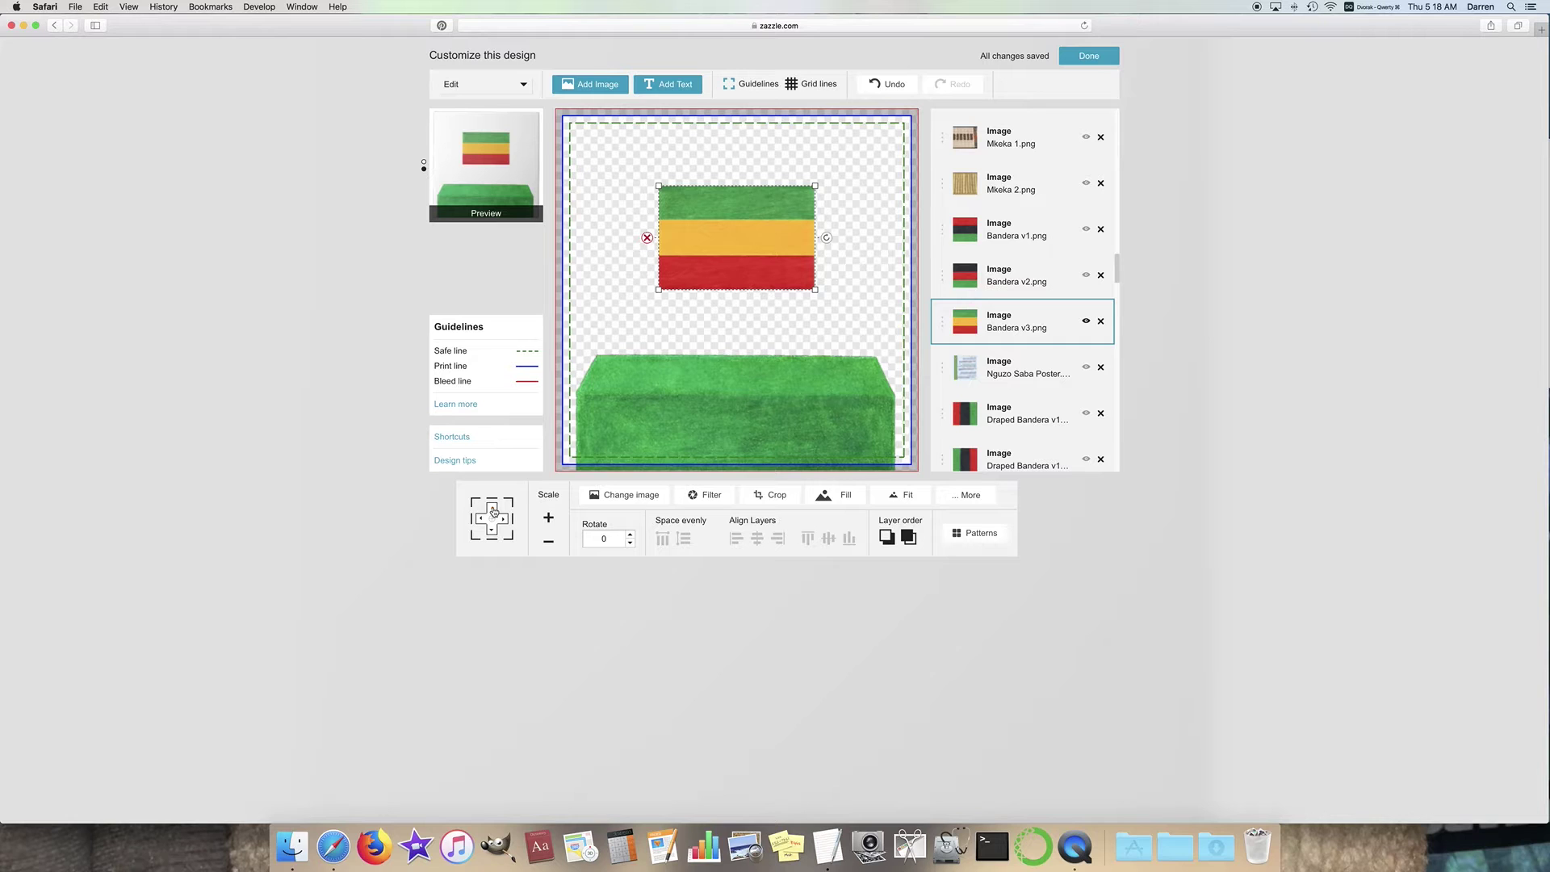
Step: Show the black-red-green Bandera v2 and scale it down to the same size as Bandera v3
click(1086, 275)
click(549, 542)
click(548, 541)
click(548, 542)
click(548, 541)
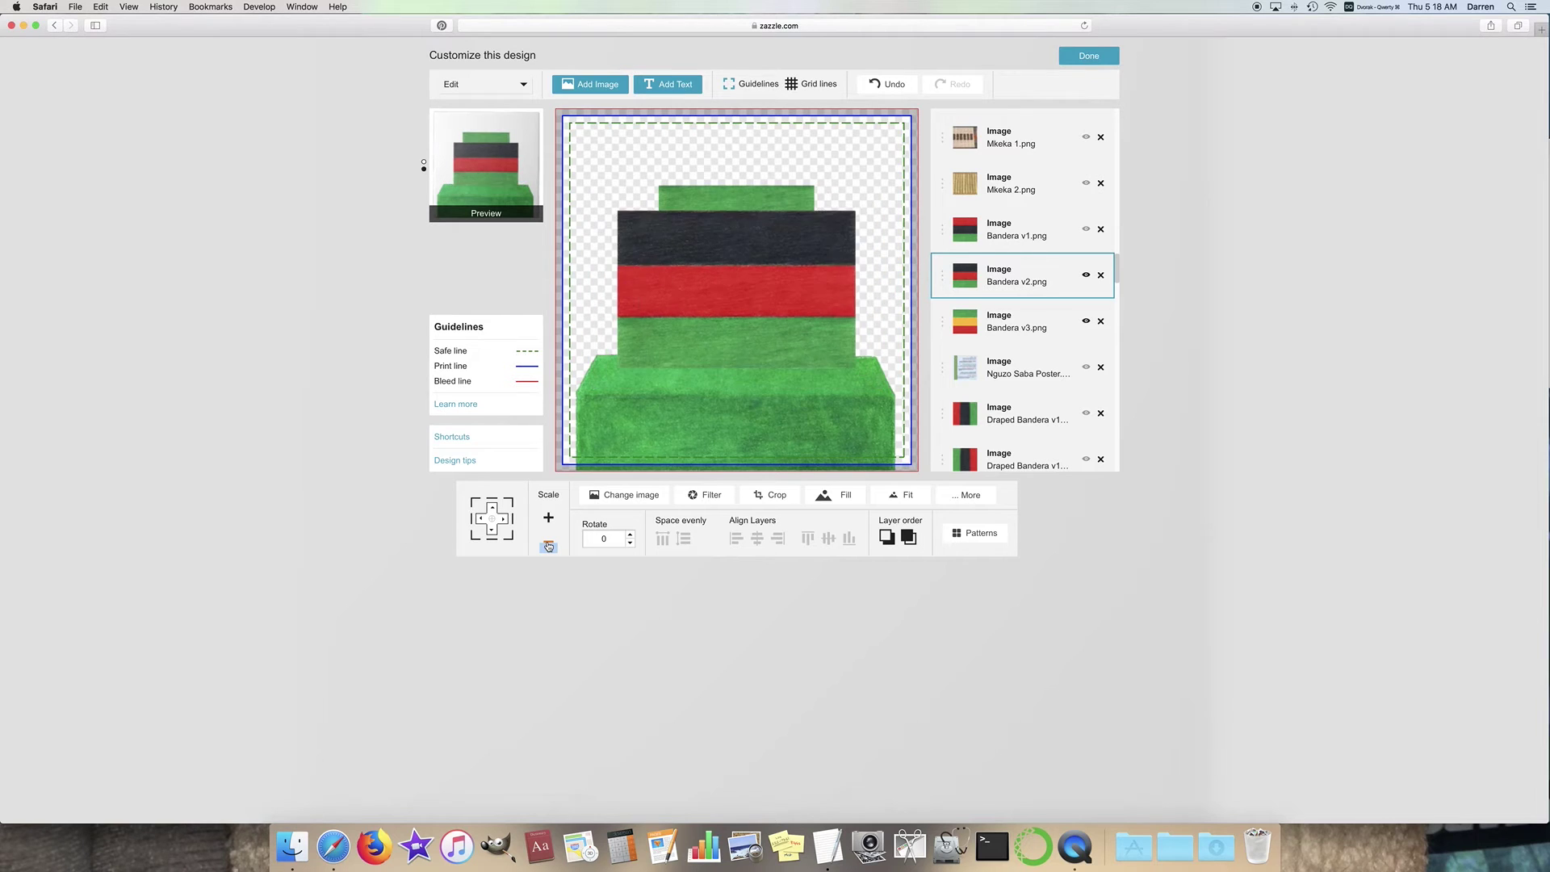
click(548, 542)
click(548, 541)
click(548, 542)
Step: Move Bandera v2 up so it exactly covers Bandera v3 above the table
click(491, 508)
click(492, 508)
click(492, 508)
click(492, 508)
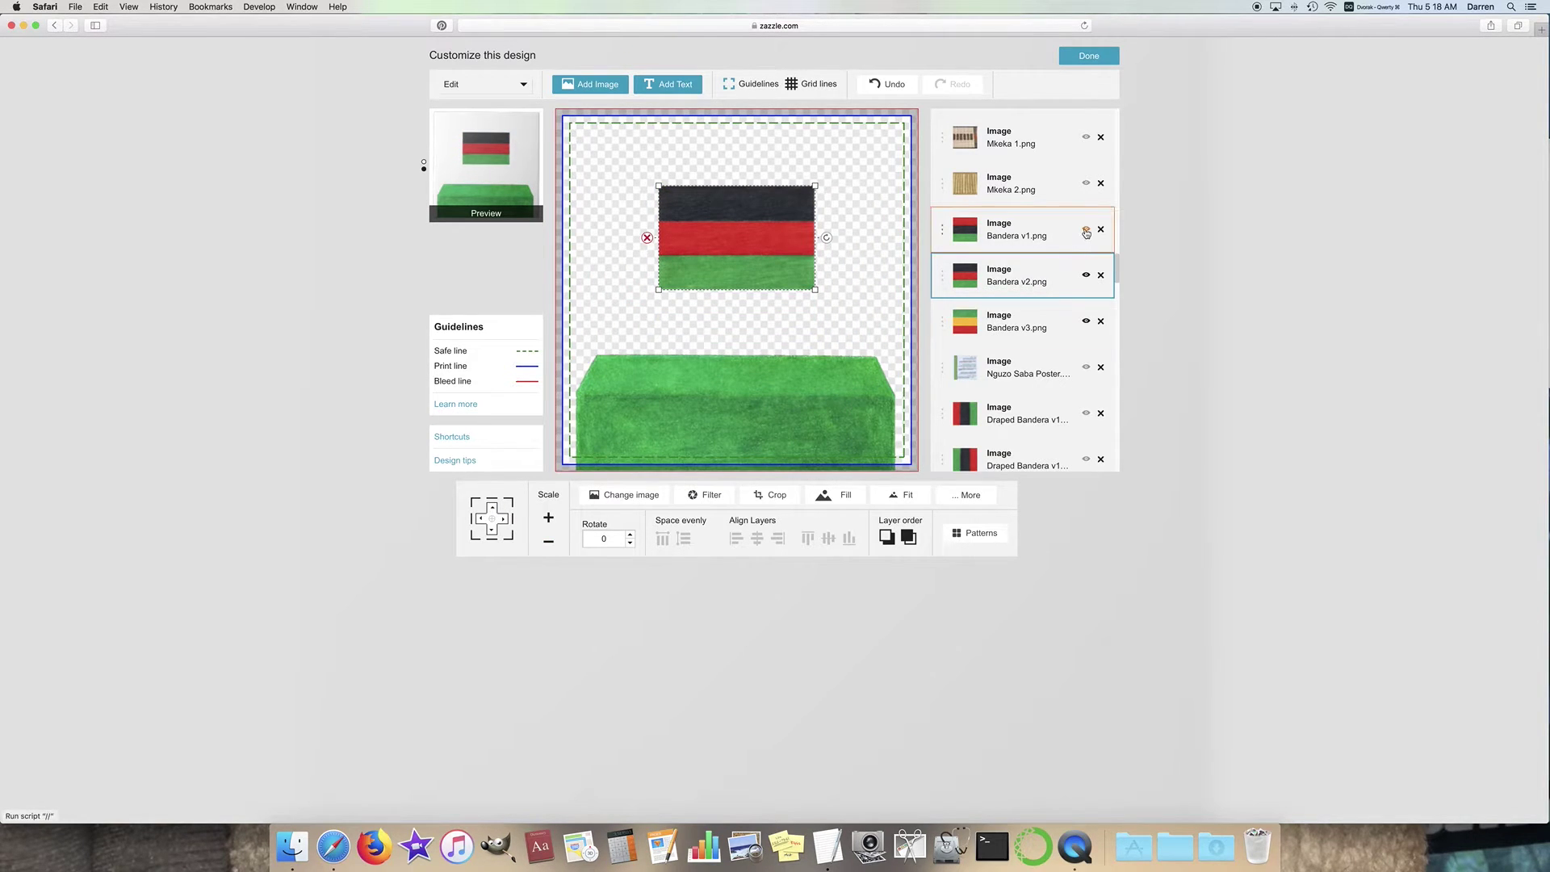
Step: Show the red-black-green Bandera v1 and scale it down to the same size as Bandera v2
click(1058, 236)
click(548, 542)
click(549, 541)
click(548, 542)
click(548, 542)
click(548, 541)
Step: Move Bandera v1 up so it exactly covers Bandera v2 above the table
click(491, 508)
click(492, 508)
click(492, 508)
click(491, 508)
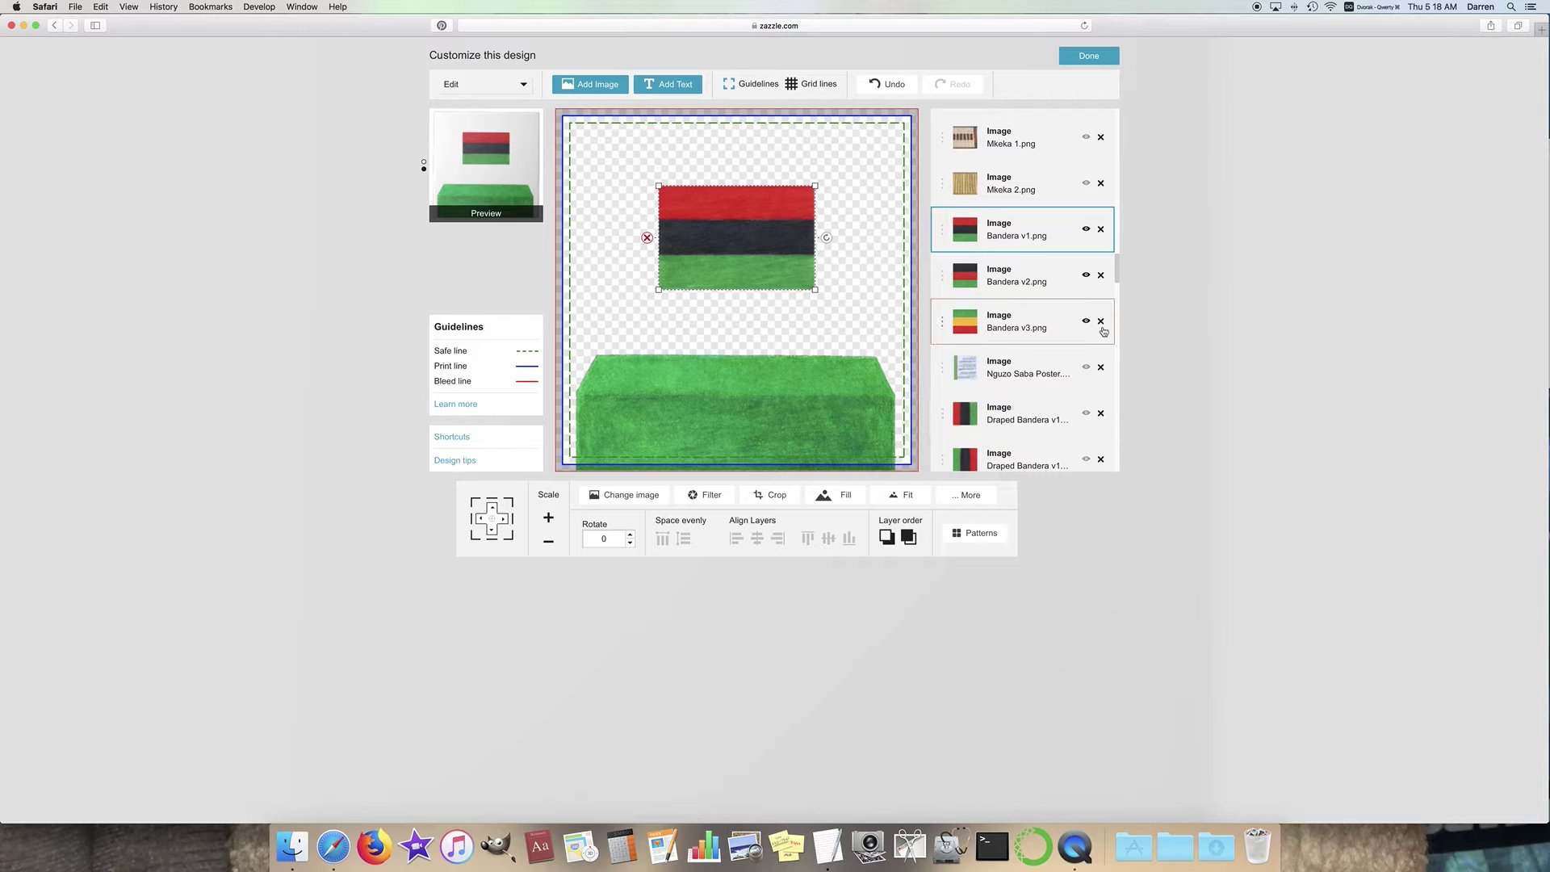
Step: Hide the Bandera v1, v2 and v3 layers and show the Mkeka 2 mat
click(1084, 266)
click(1086, 232)
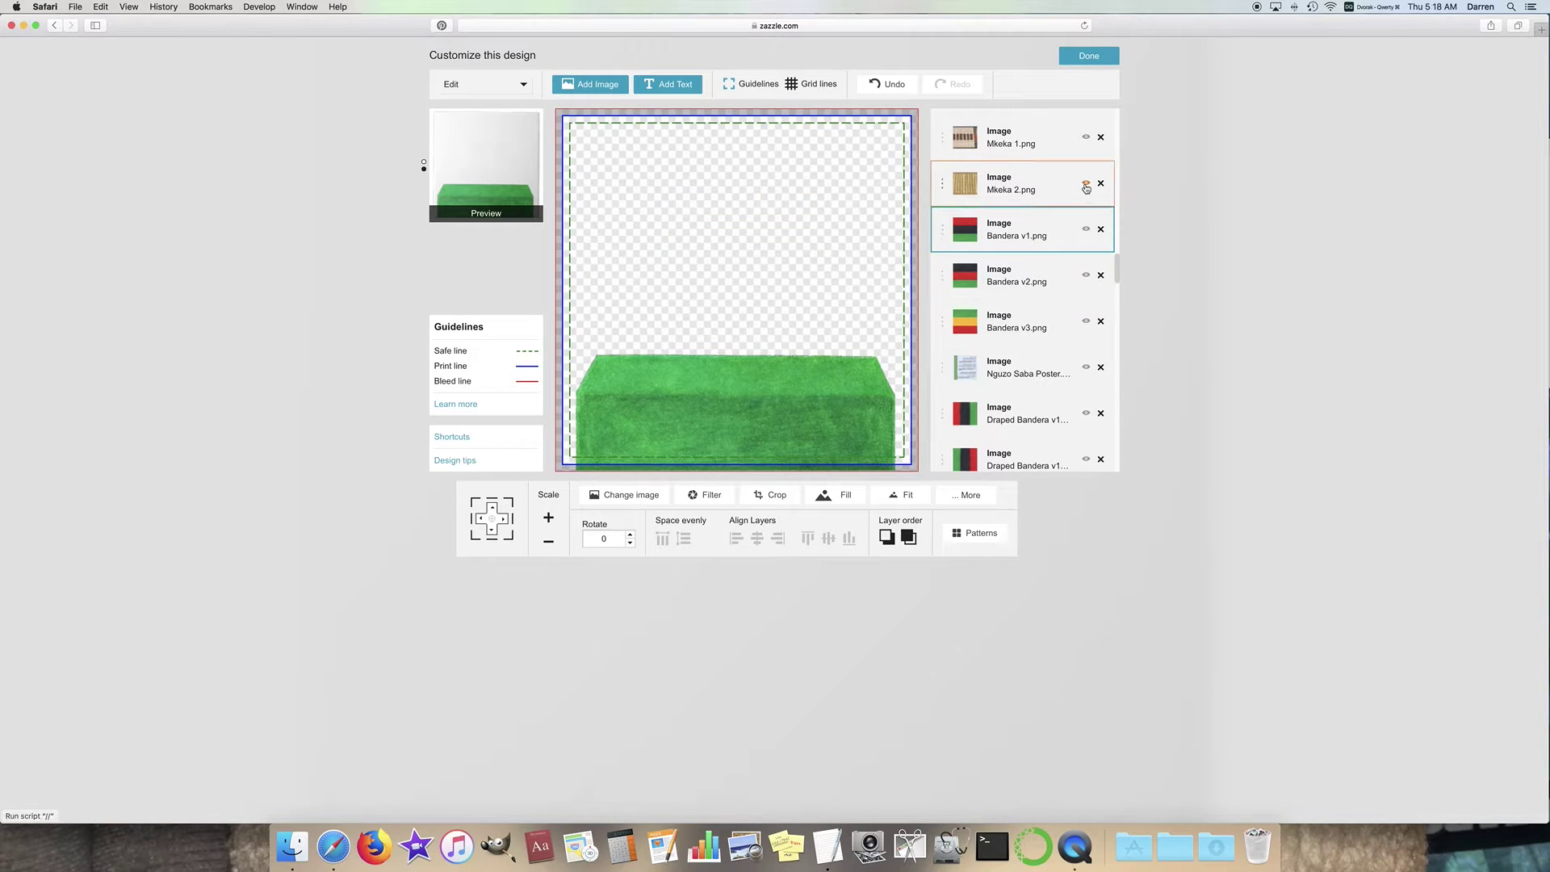
click(1086, 183)
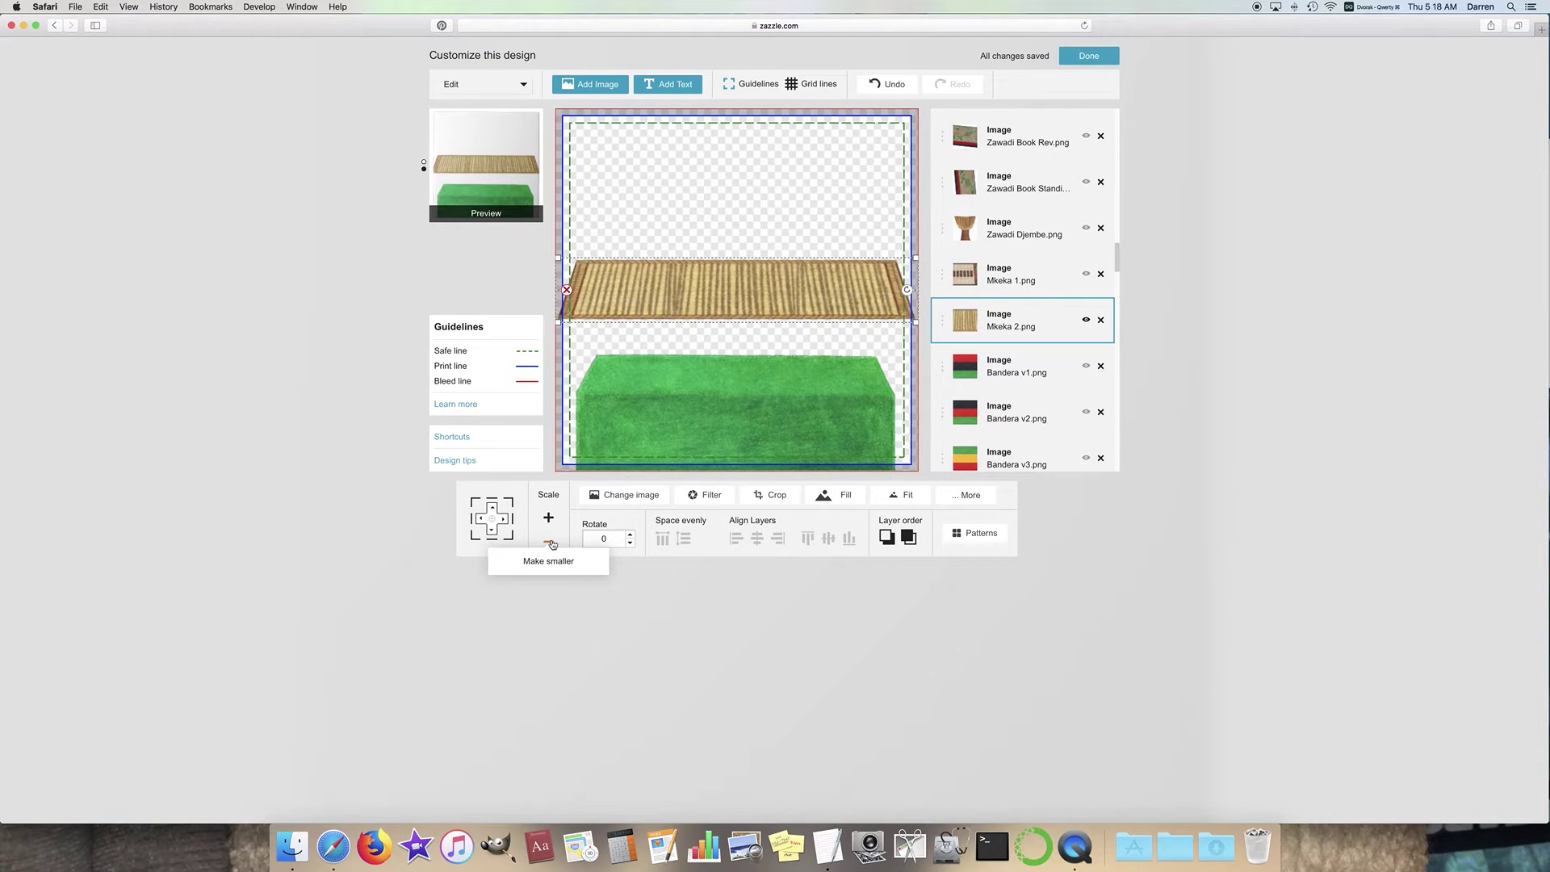
Step: Scale the Mkeka 2 mat down to a little over half of the tile's width
click(552, 545)
click(552, 544)
click(552, 544)
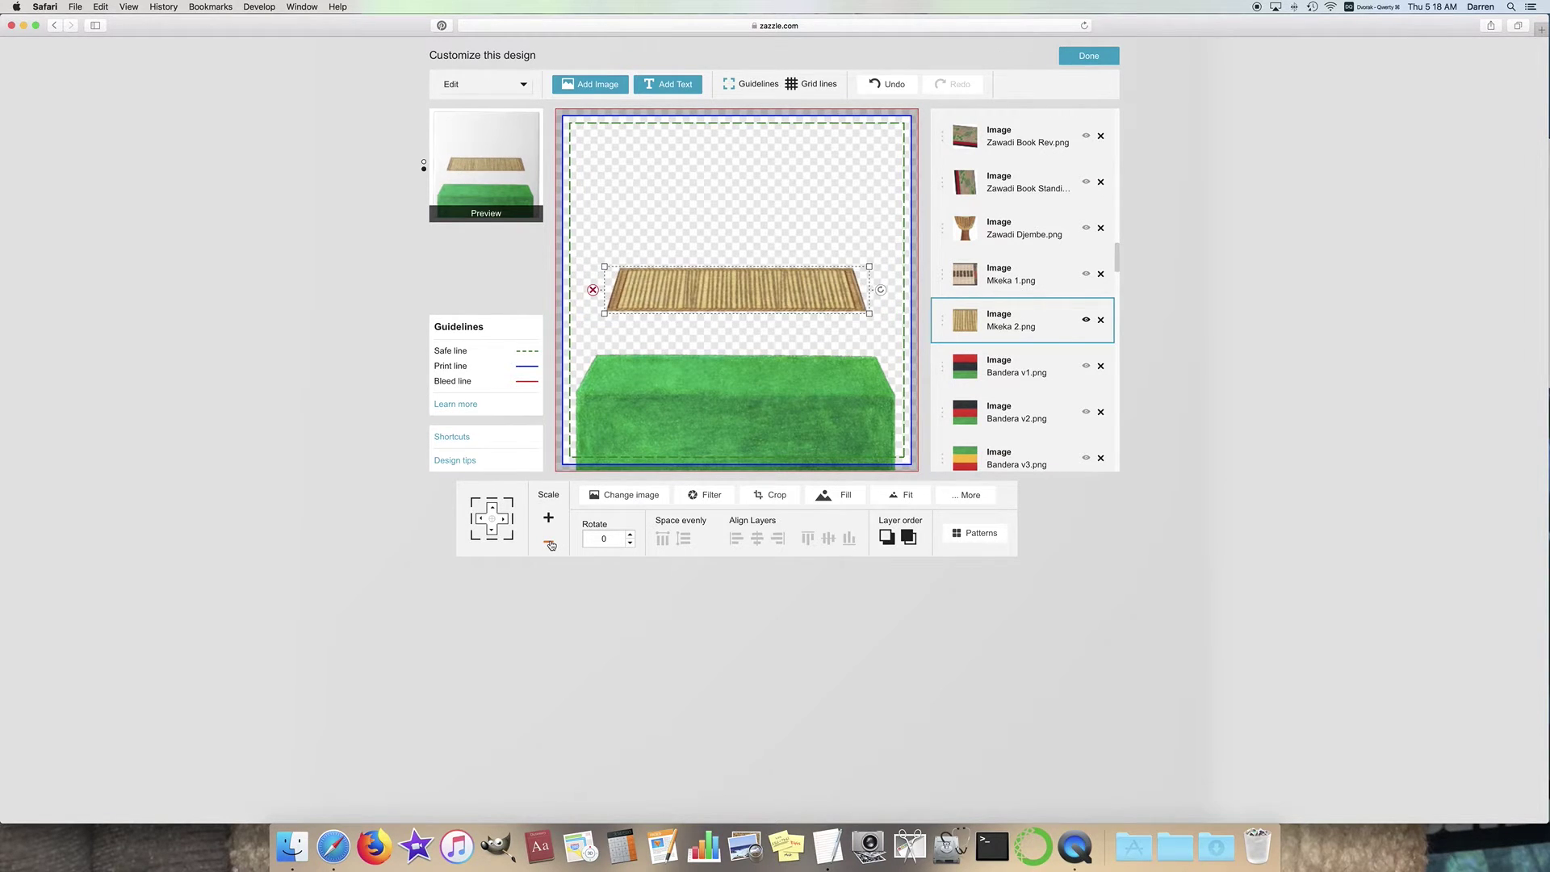
click(552, 544)
click(553, 544)
click(552, 545)
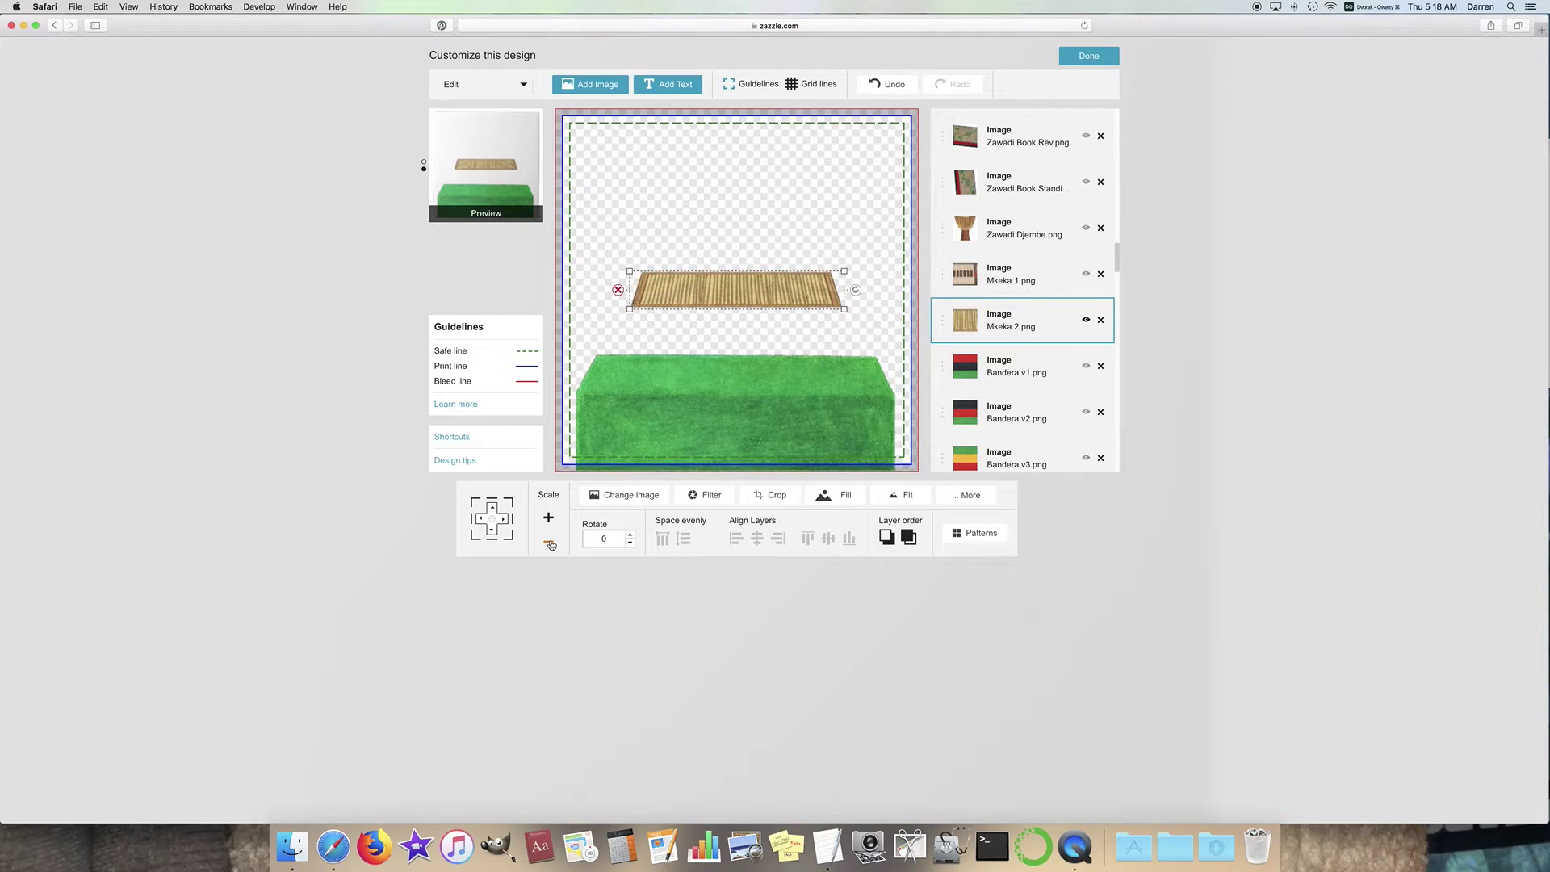
click(552, 544)
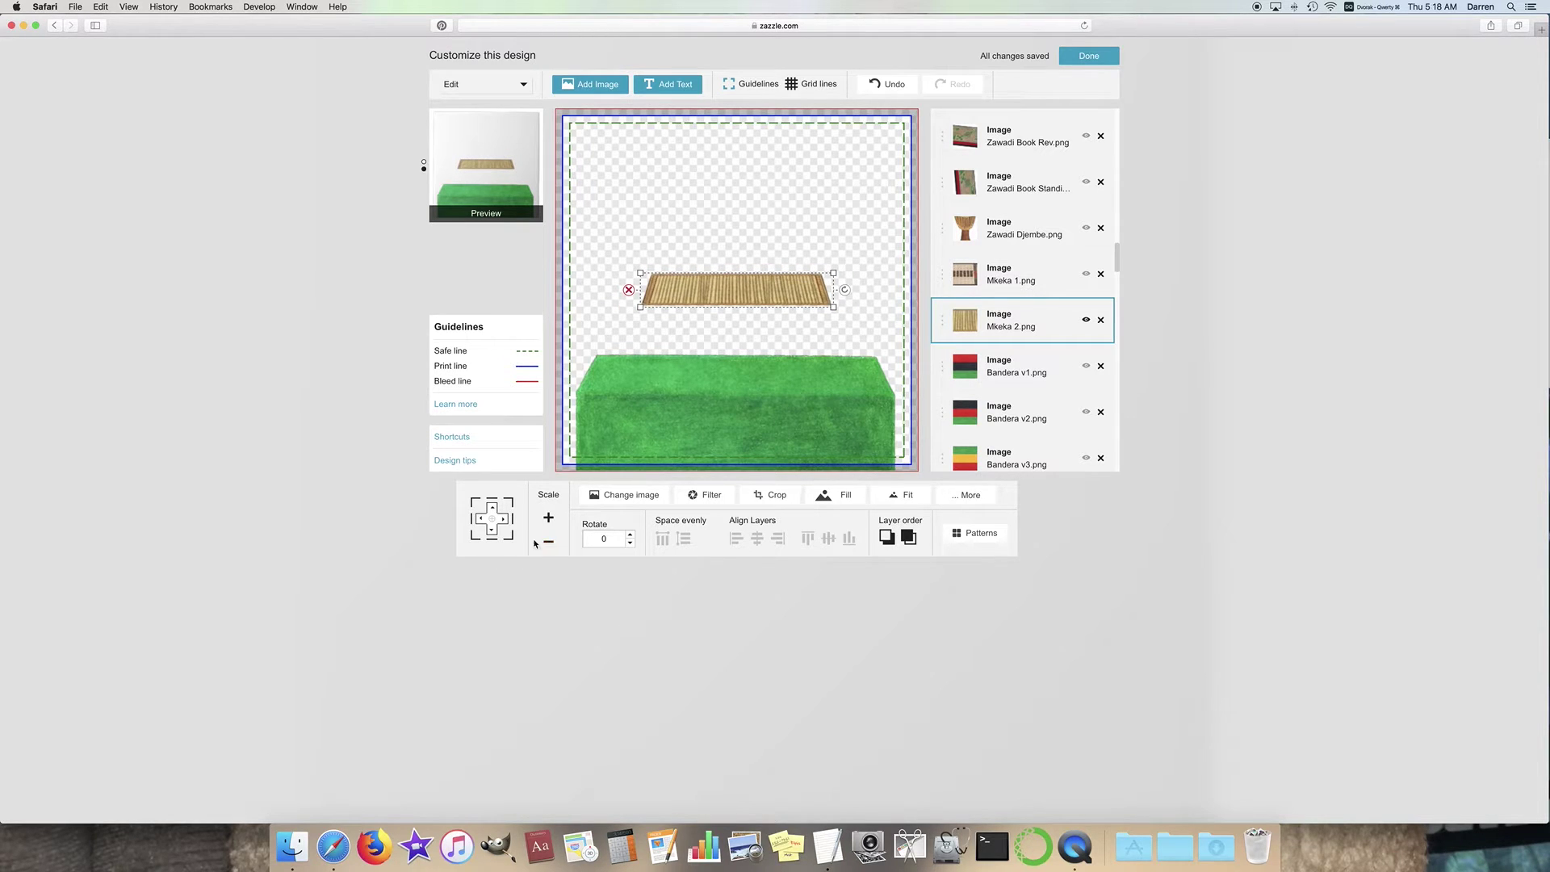
Step: Move the Mkeka 2 mat down so it lies within the green table's top surface, and deselect it
click(492, 532)
click(492, 532)
click(492, 532)
click(491, 532)
click(492, 532)
click(492, 533)
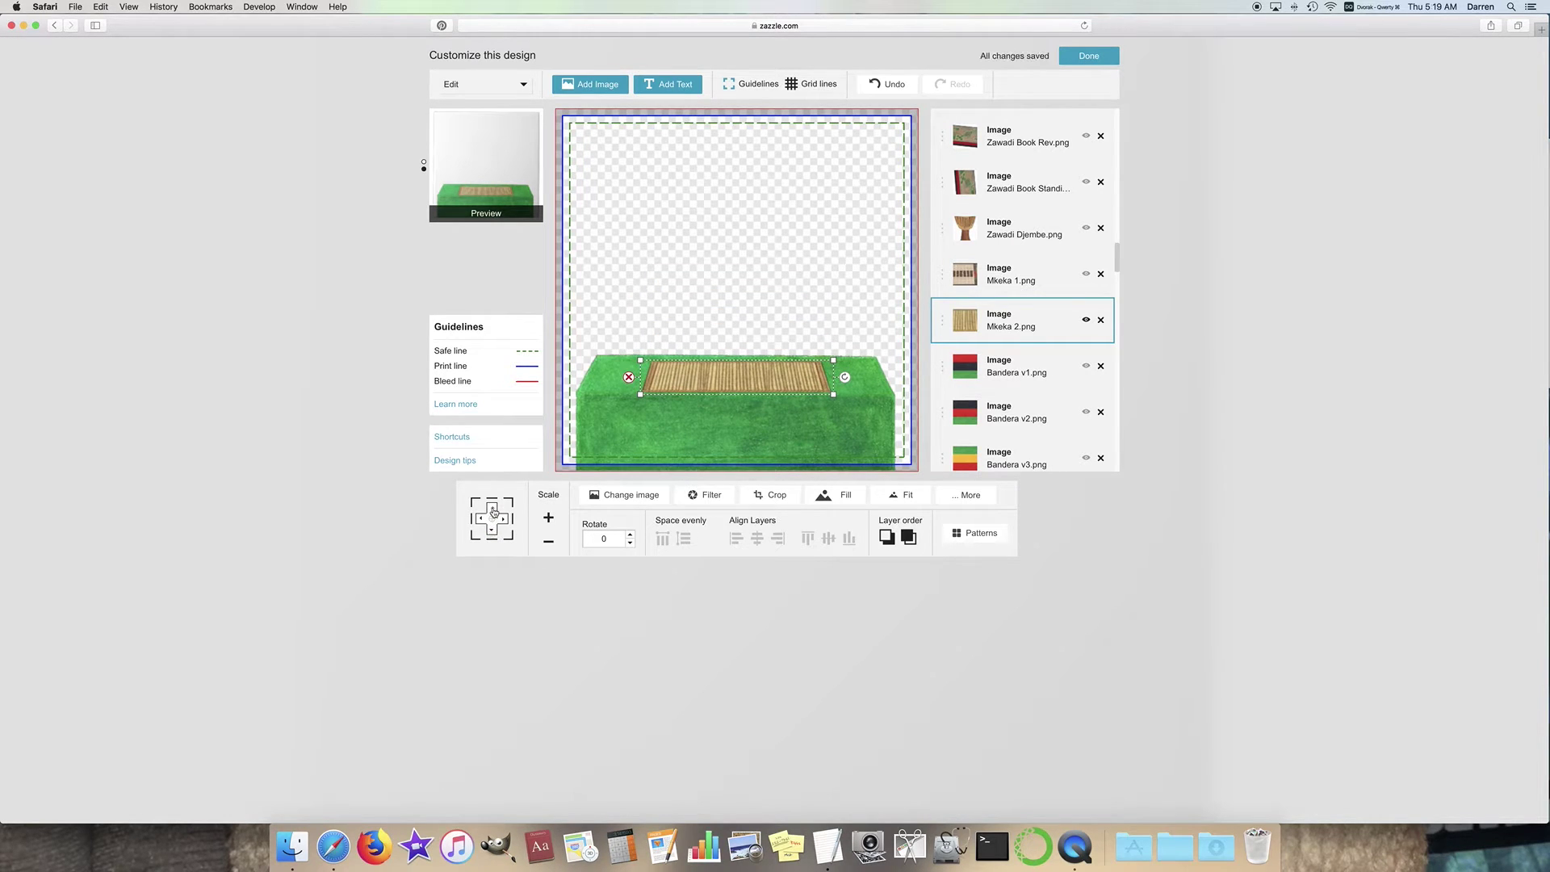
click(494, 512)
click(719, 286)
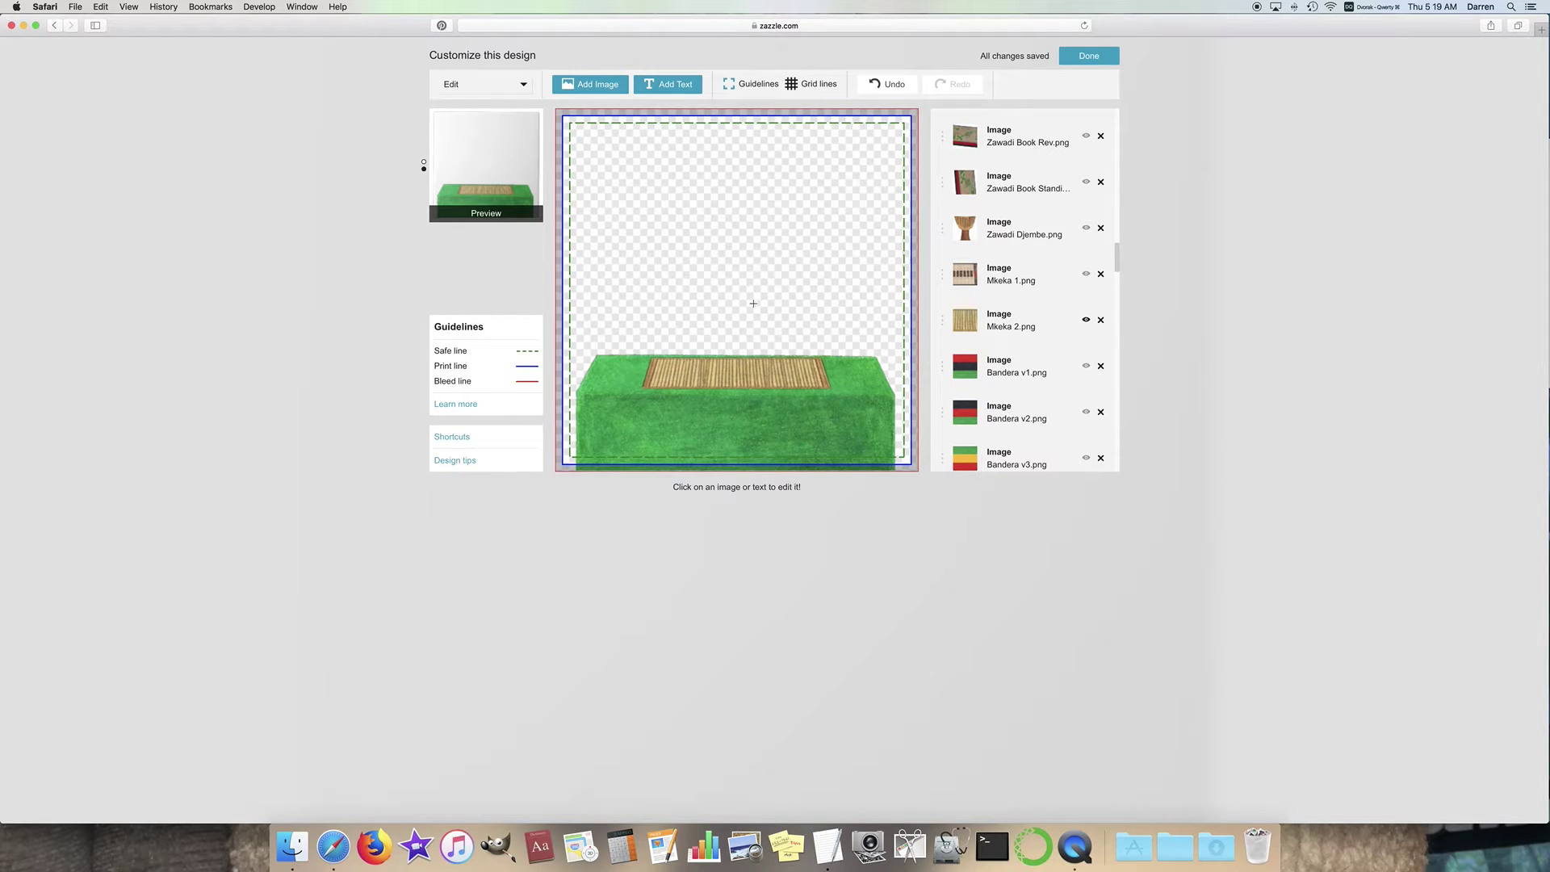
click(711, 386)
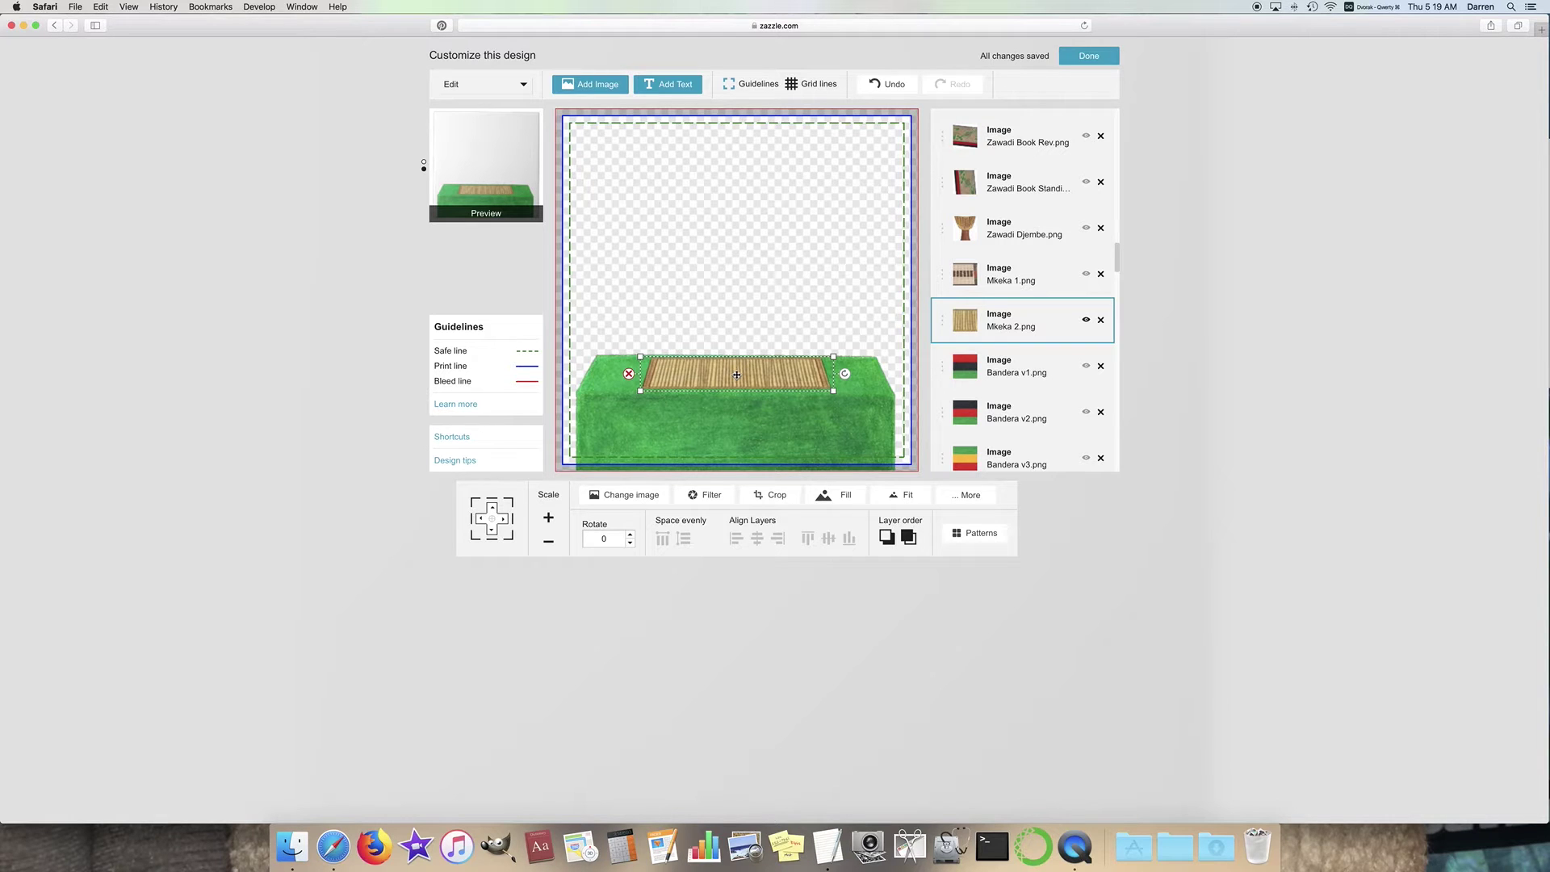
click(754, 278)
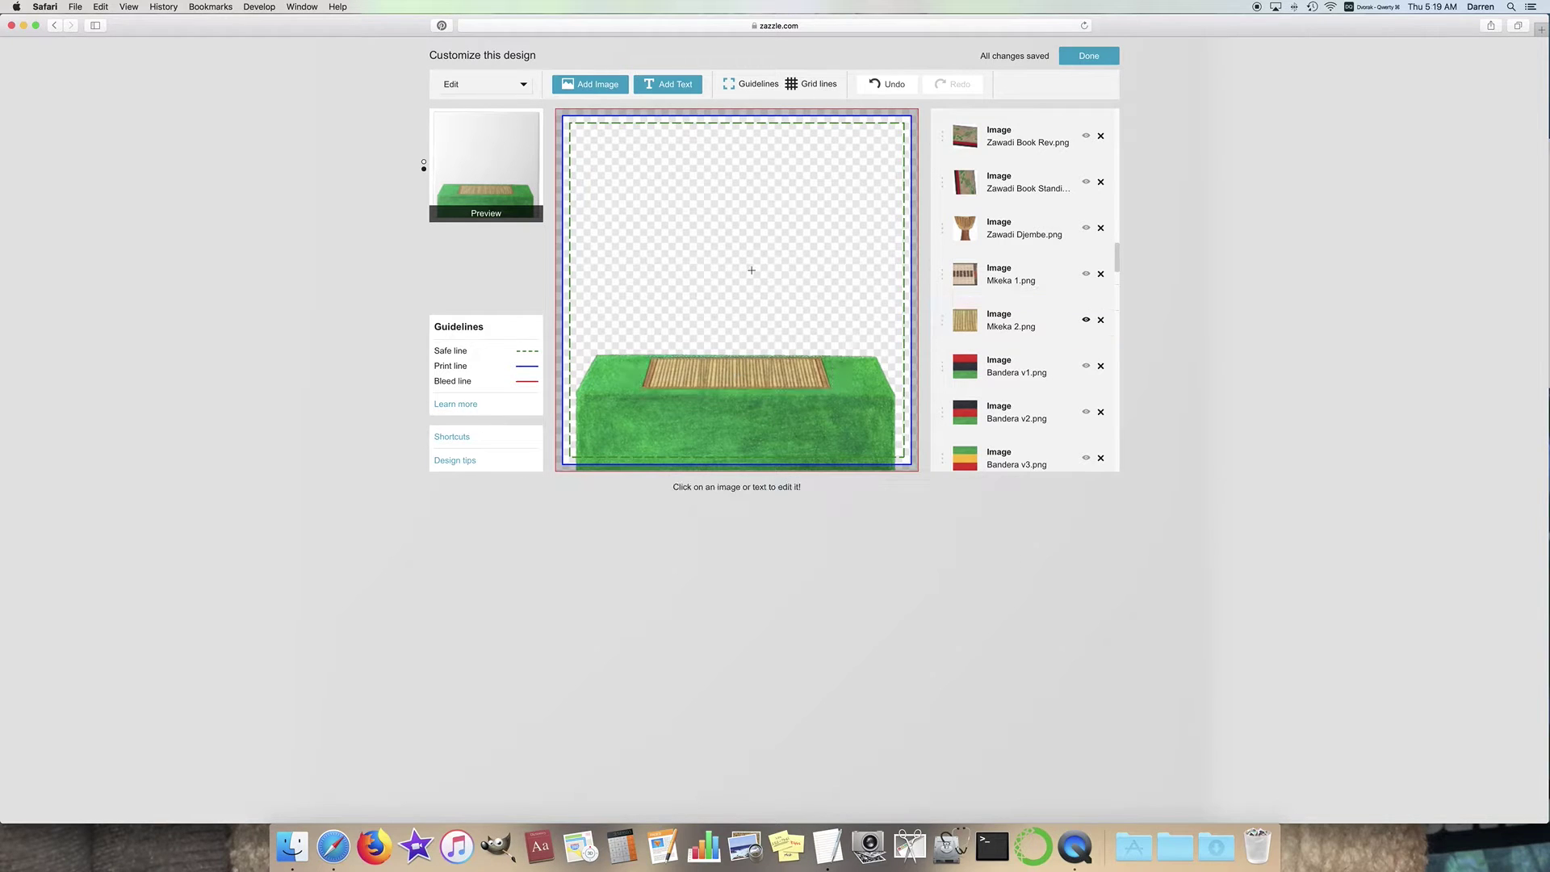
click(738, 375)
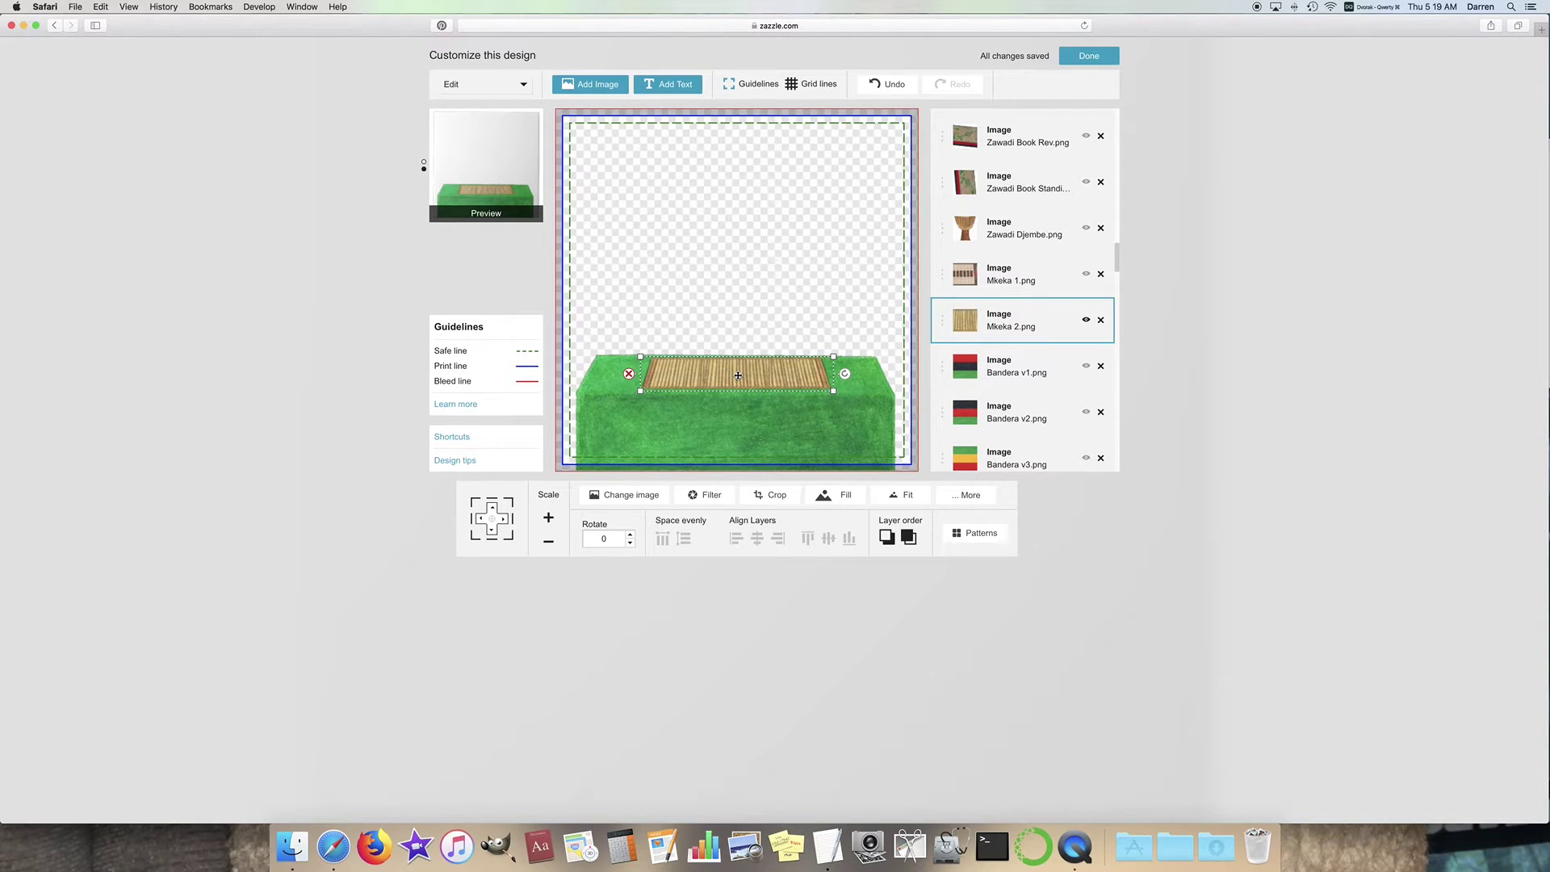
Step: Nudge the Mkeka 2 mat slightly down within the green table's top surface, and check it deselected and selected
key(Down)
key(Down)
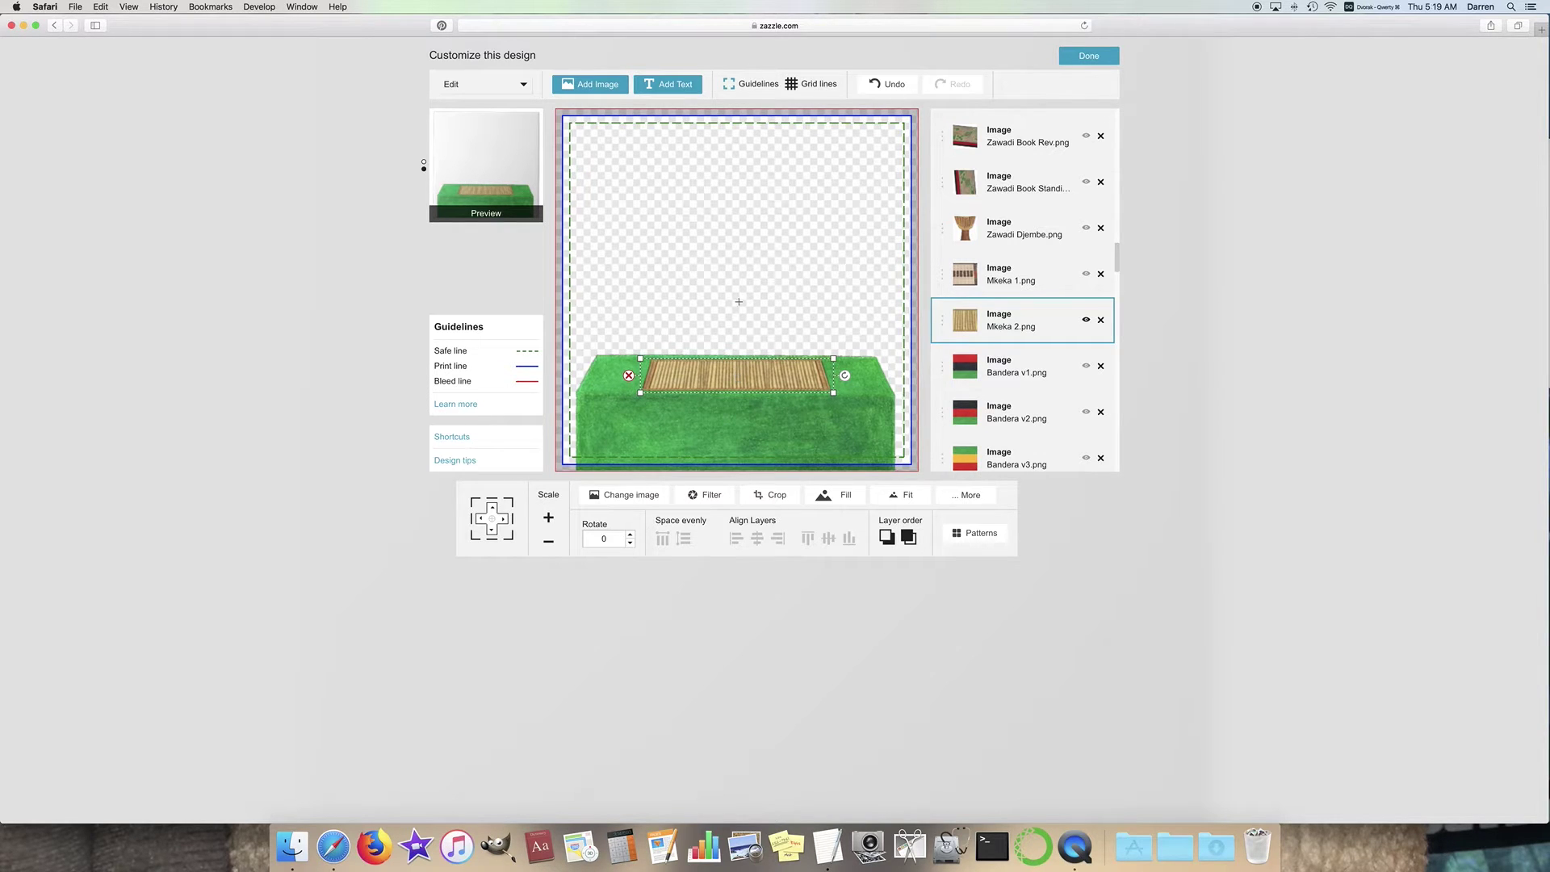
click(739, 300)
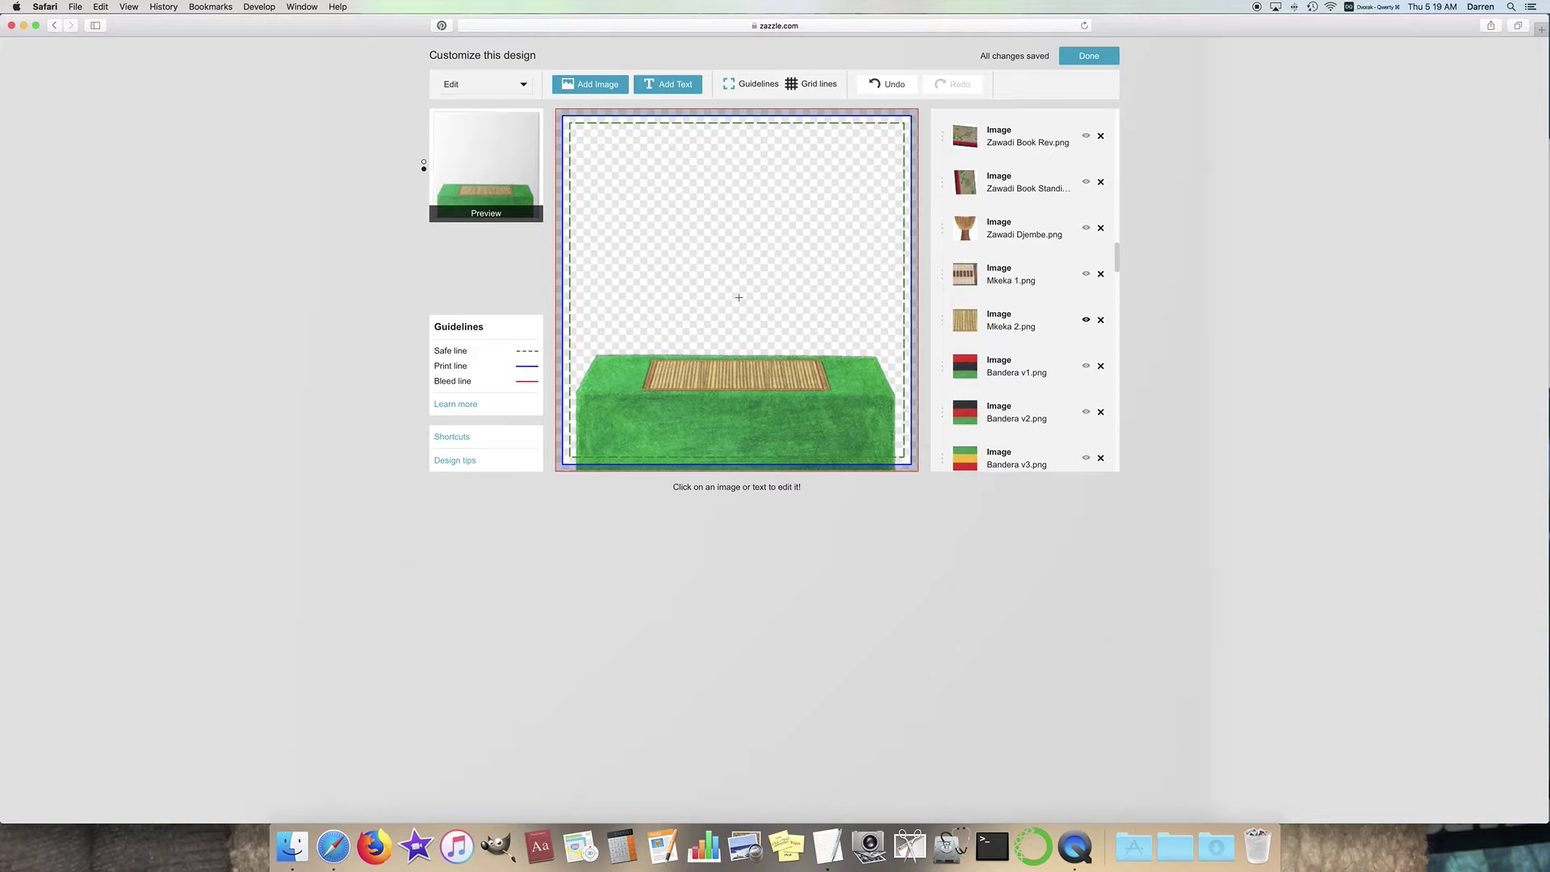
click(741, 375)
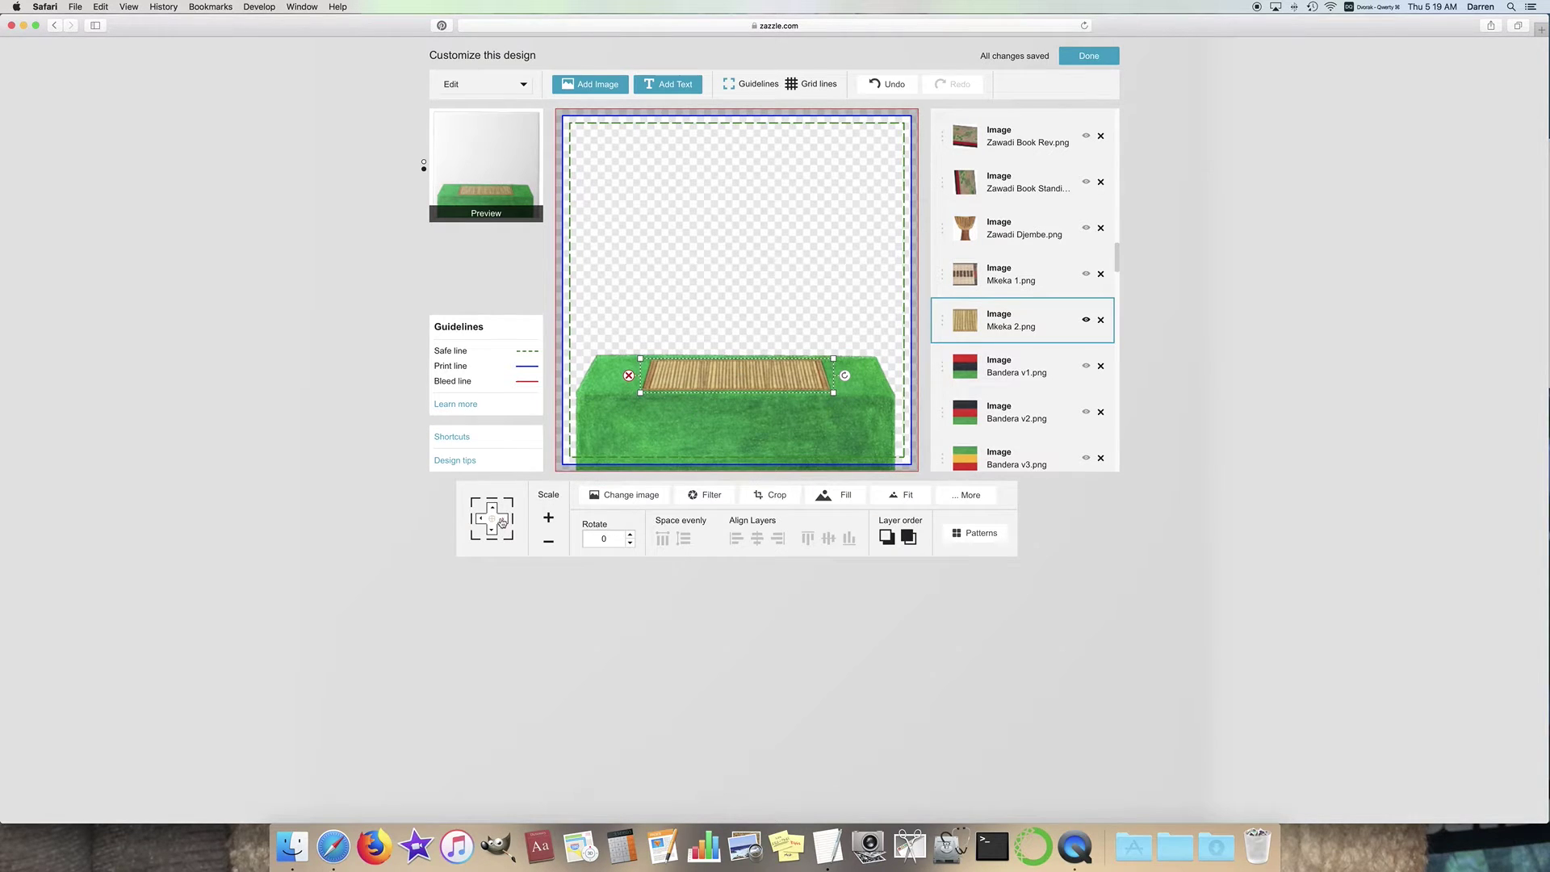
Step: Show the Mkeka 1 mat and scale it down to the same width as the Mkeka 2 mat
click(1086, 274)
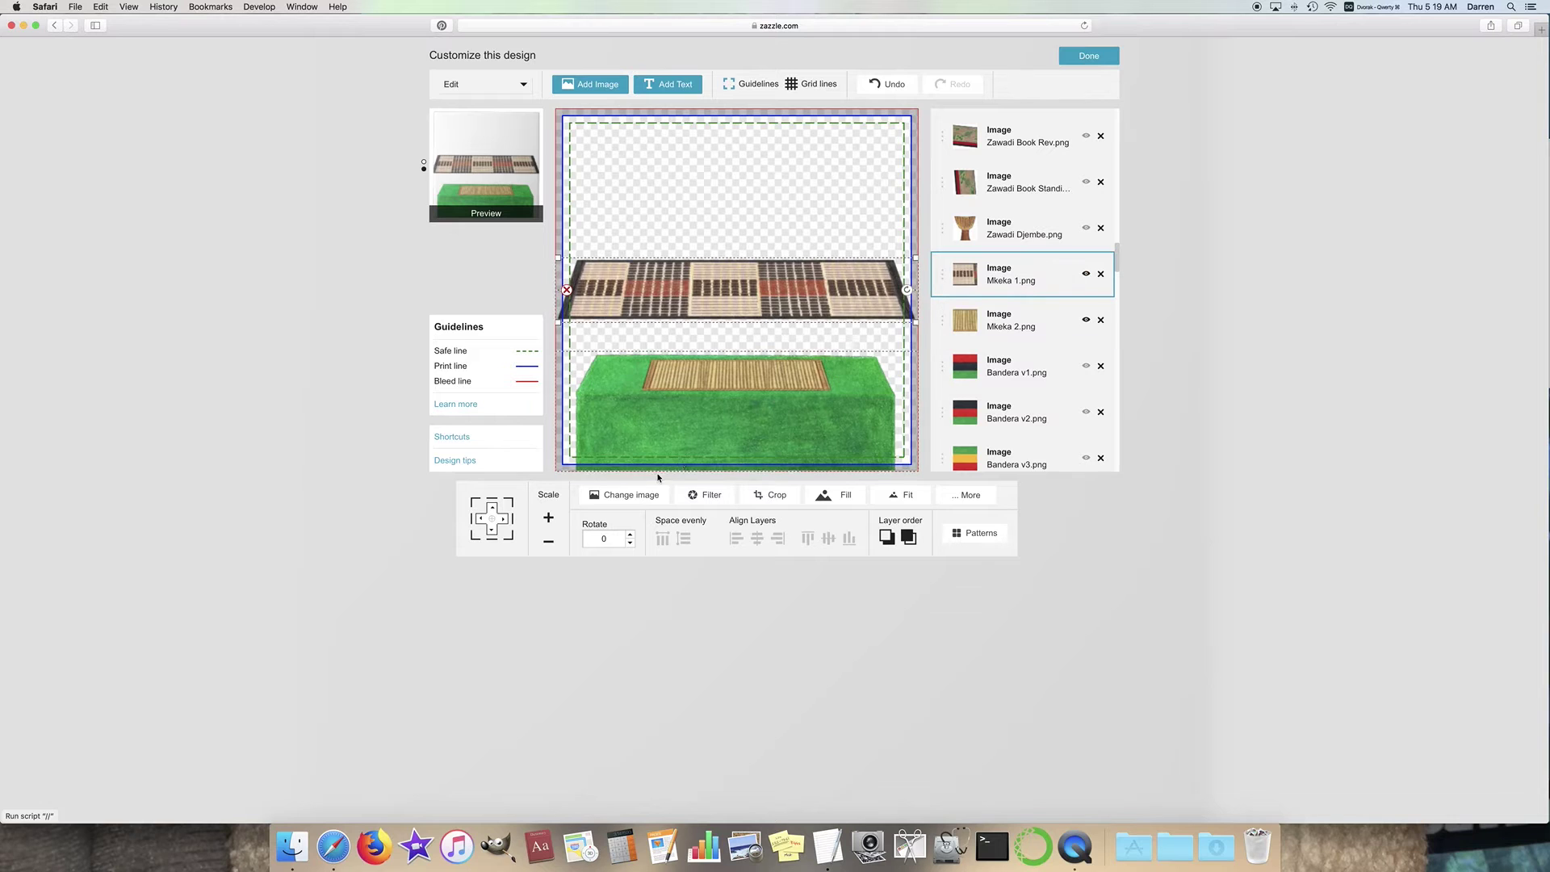
click(549, 543)
click(548, 543)
click(548, 546)
click(548, 546)
click(548, 545)
click(548, 546)
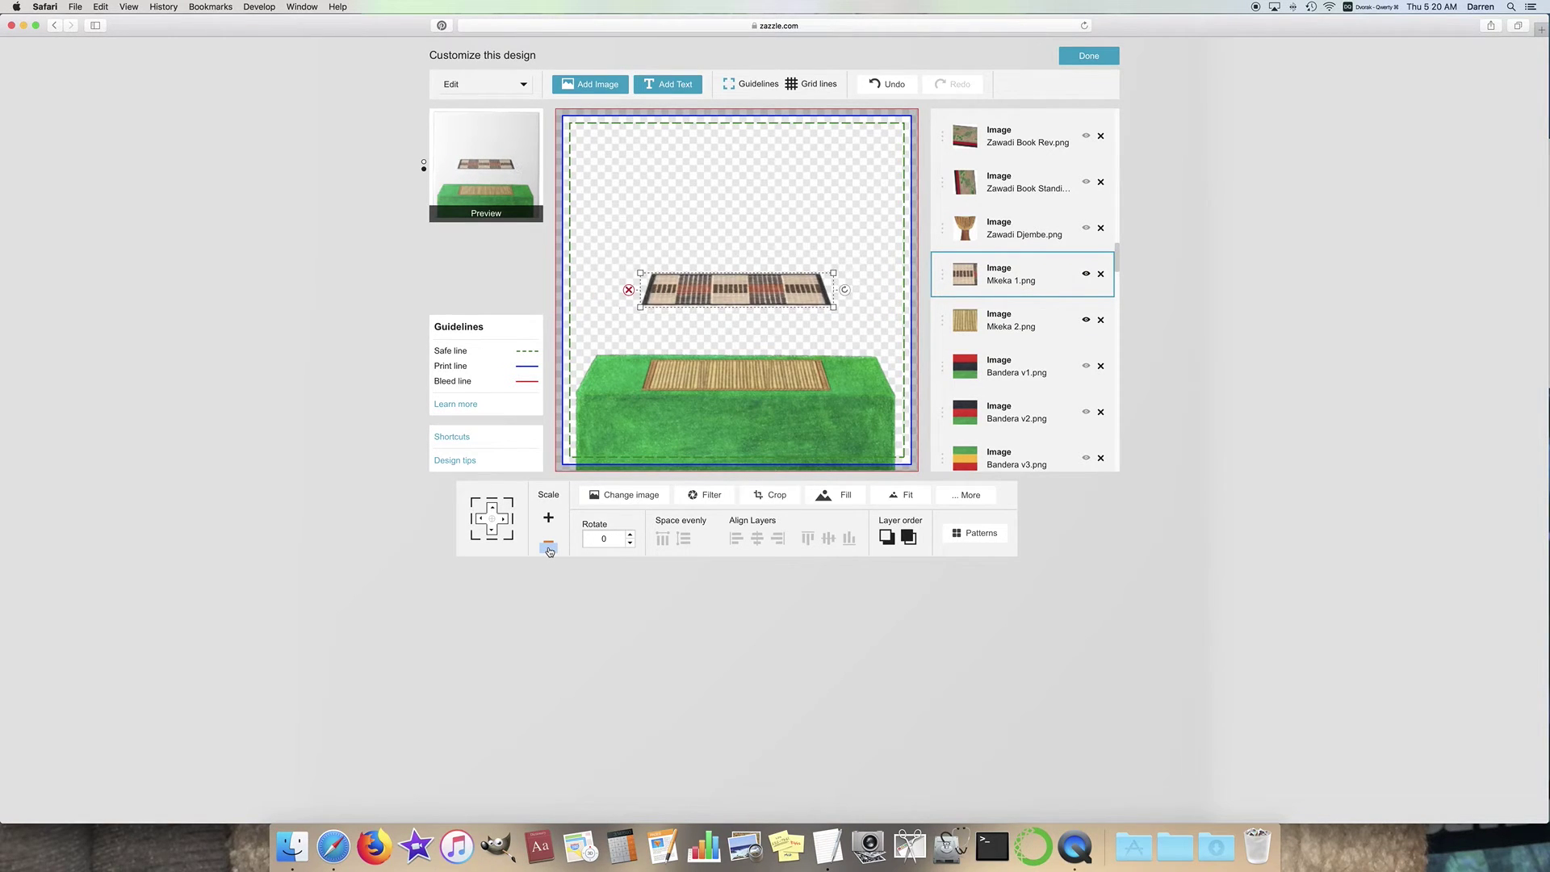
Step: Move the Mkeka 1 mat down onto the green table's top surface, over the Mkeka 2 mat
click(492, 531)
click(492, 531)
click(492, 532)
click(492, 532)
click(492, 531)
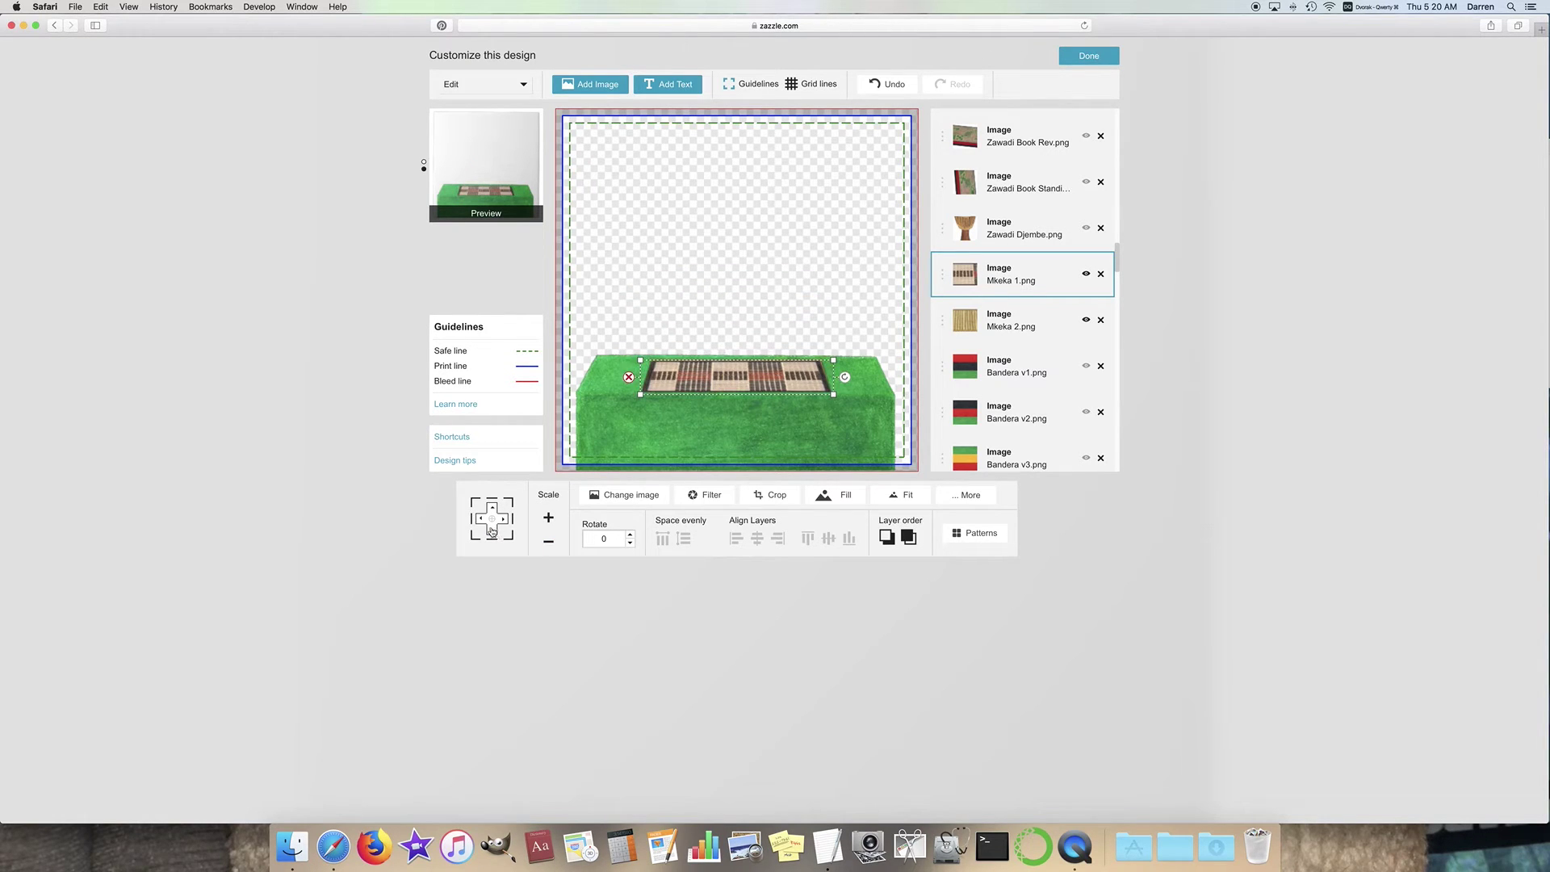
click(677, 278)
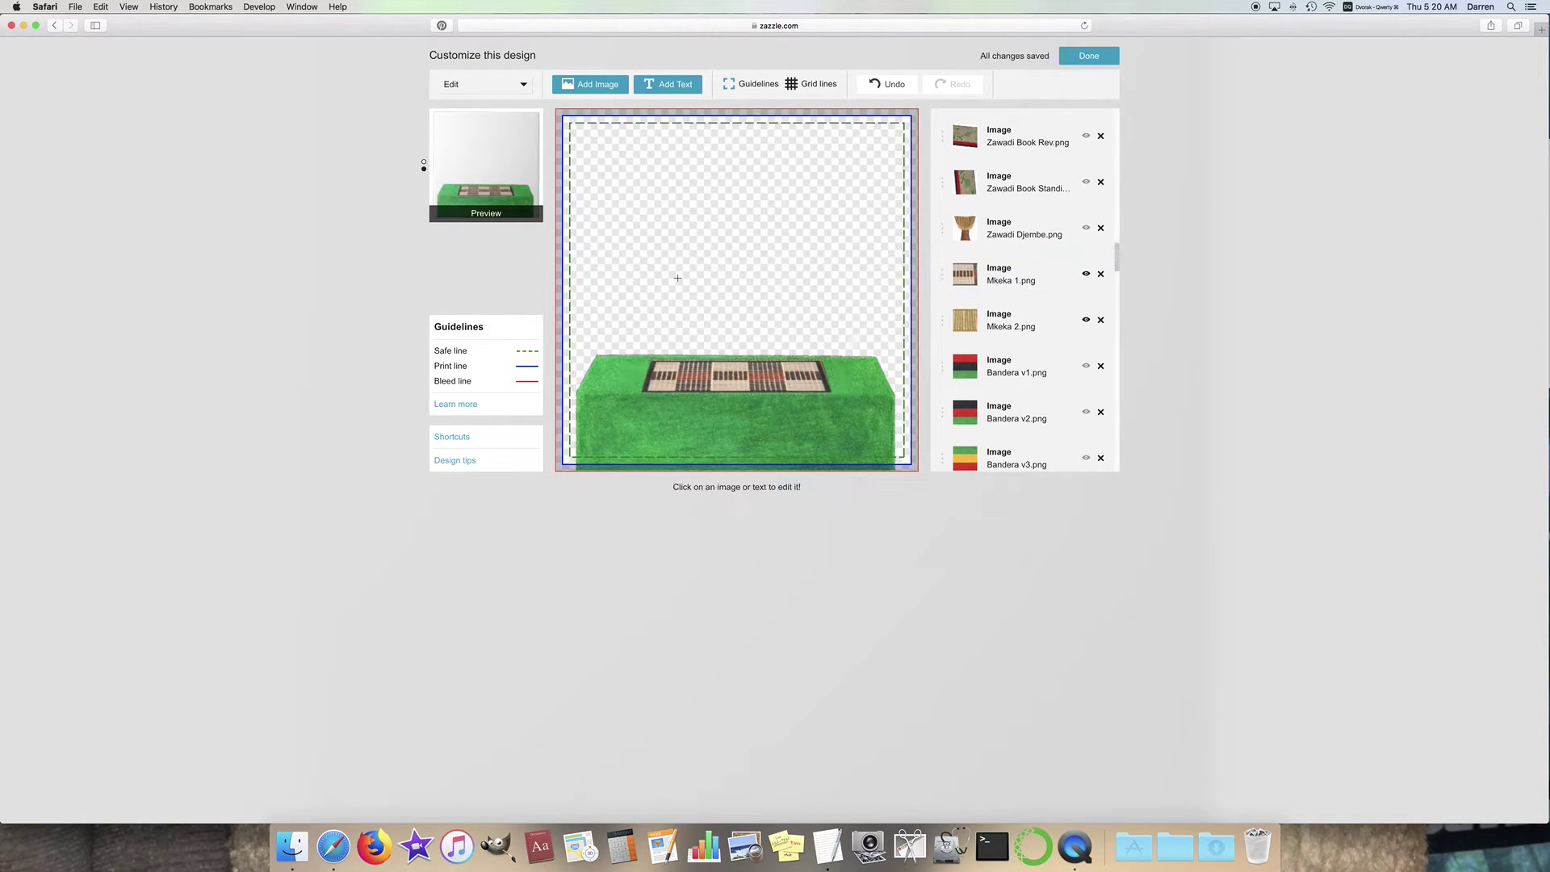
click(690, 373)
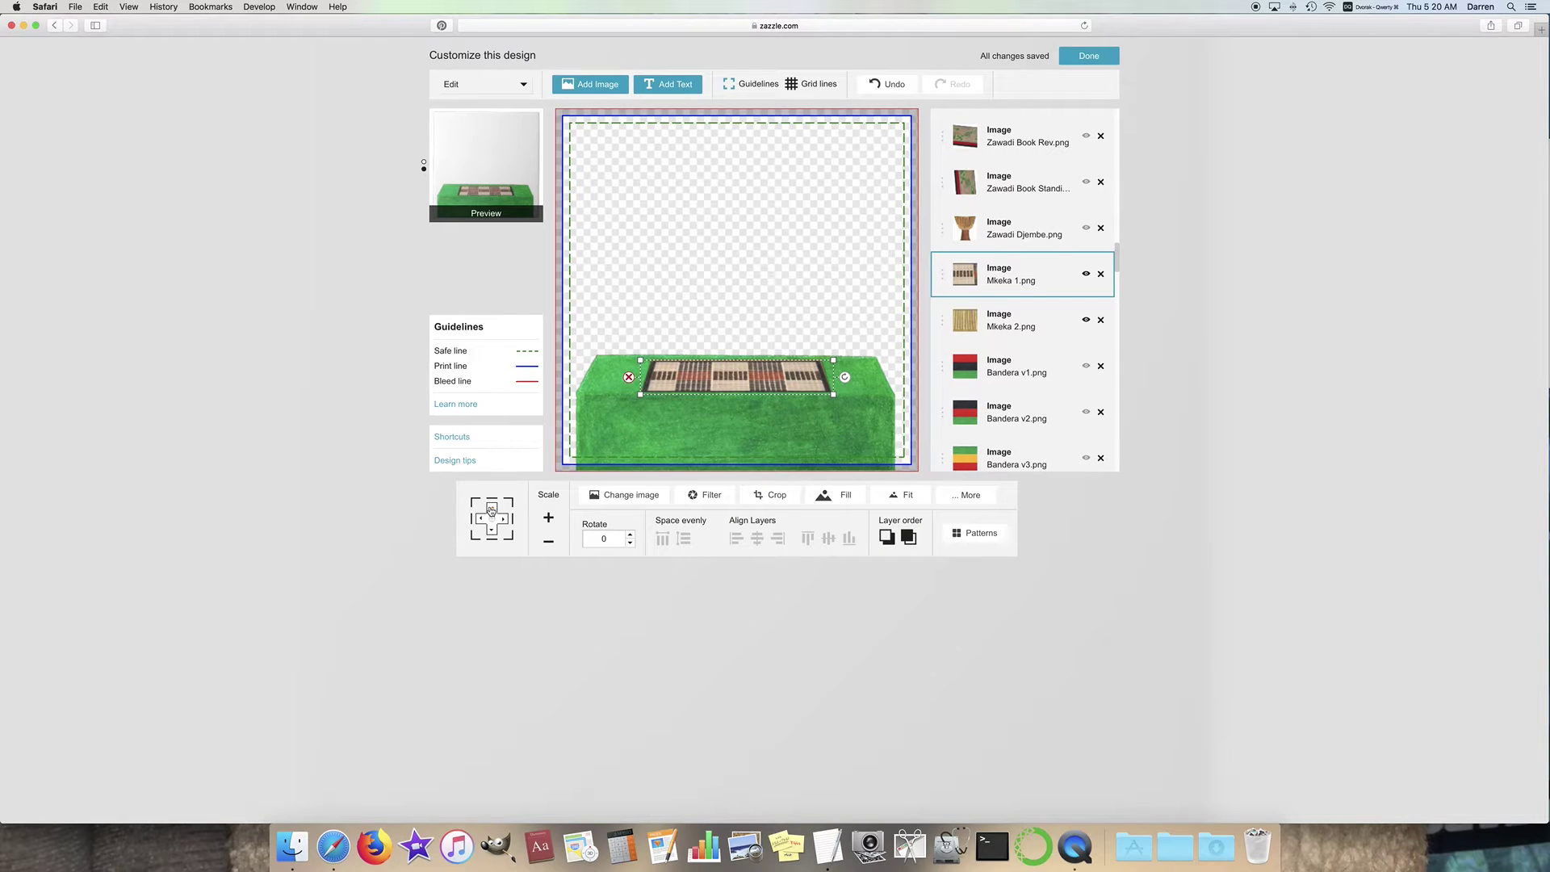
click(696, 268)
click(730, 371)
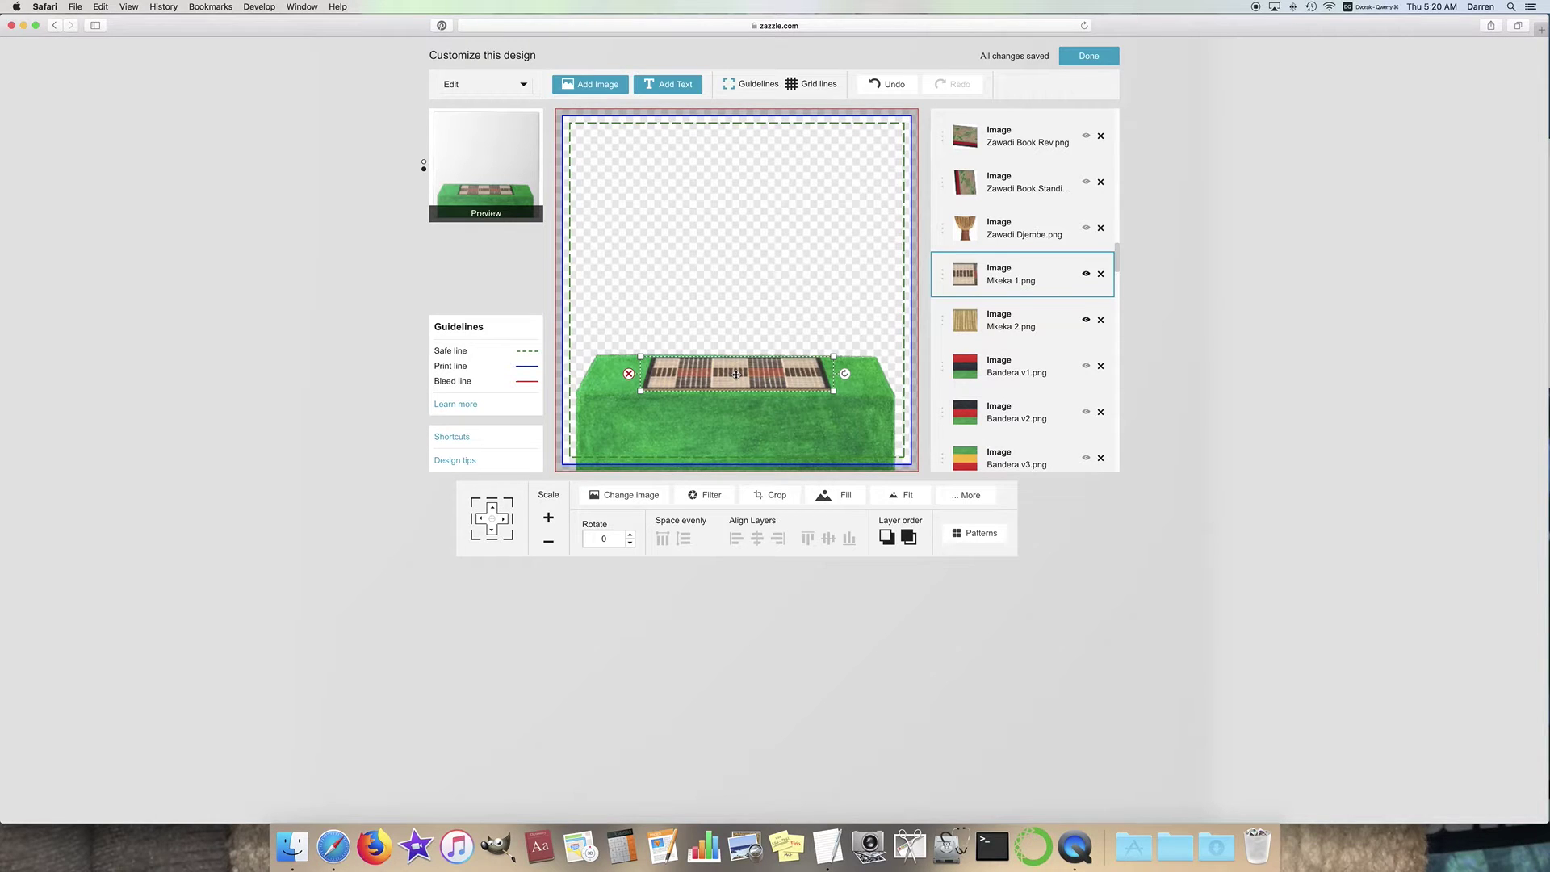
drag(737, 374, 738, 375)
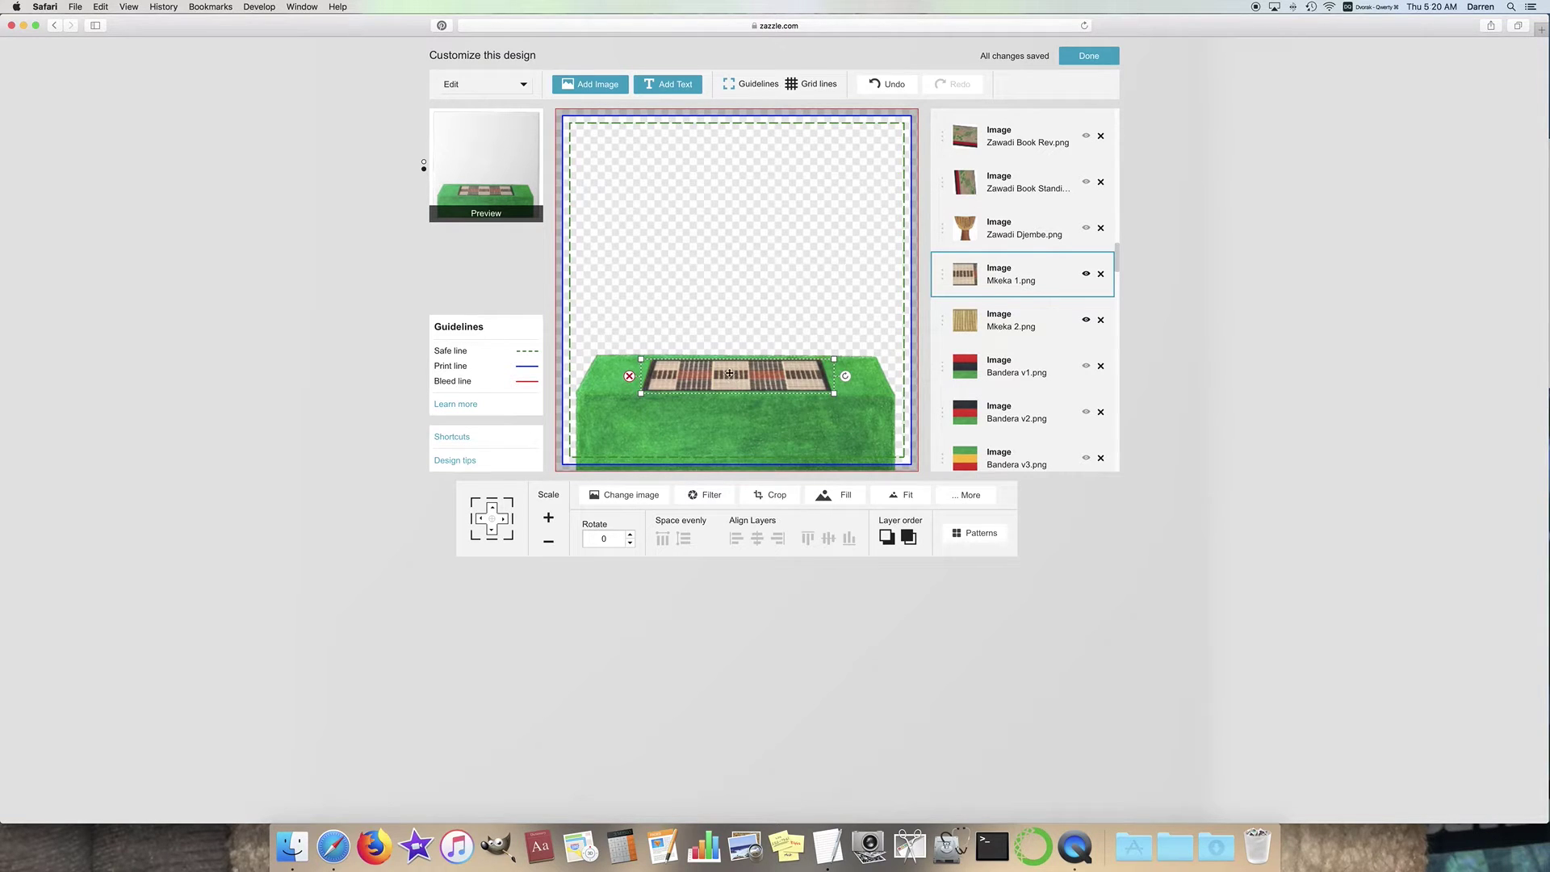
key(super+z)
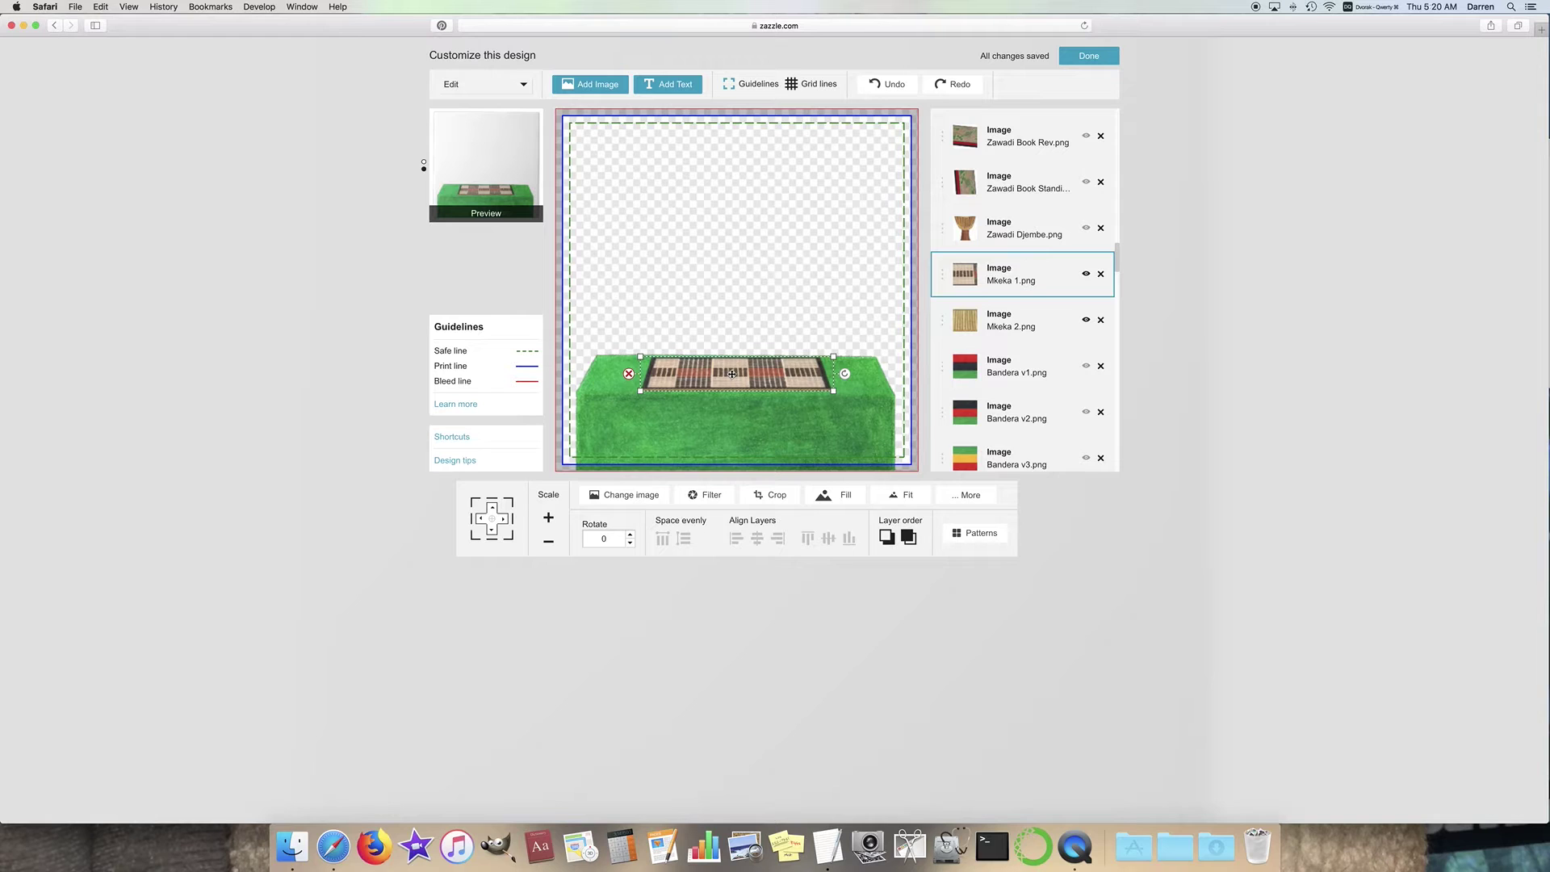
drag(732, 374, 734, 376)
click(886, 84)
Step: Shift the Mkeka 1 mat slightly down to cover the Mkeka 2 mat exactly, and hide the Mkeka 2 layer
drag(735, 373, 735, 375)
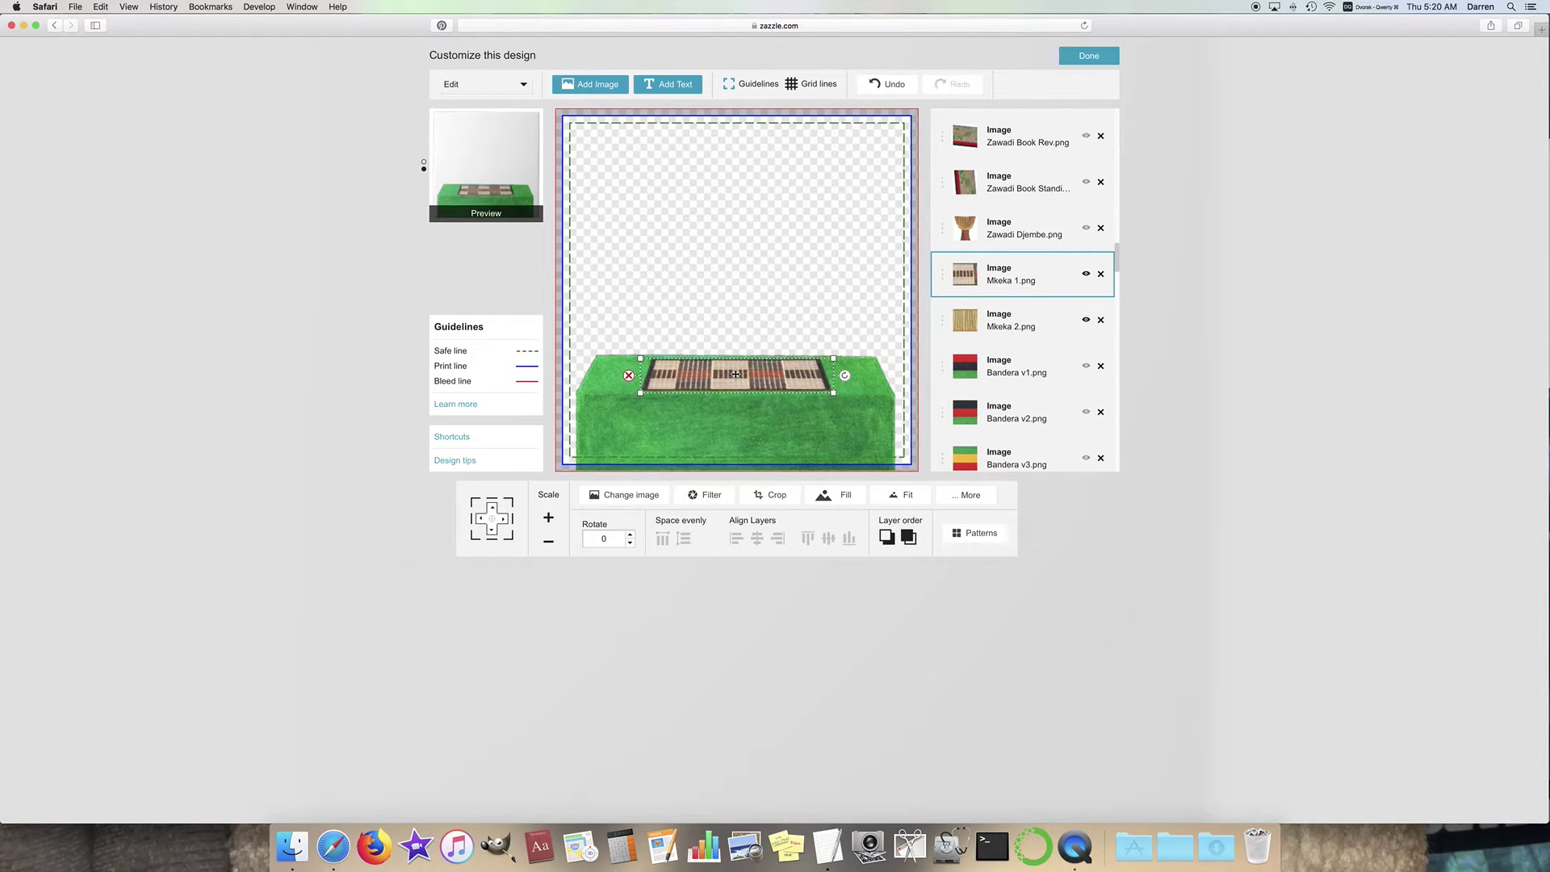
click(766, 290)
click(1086, 320)
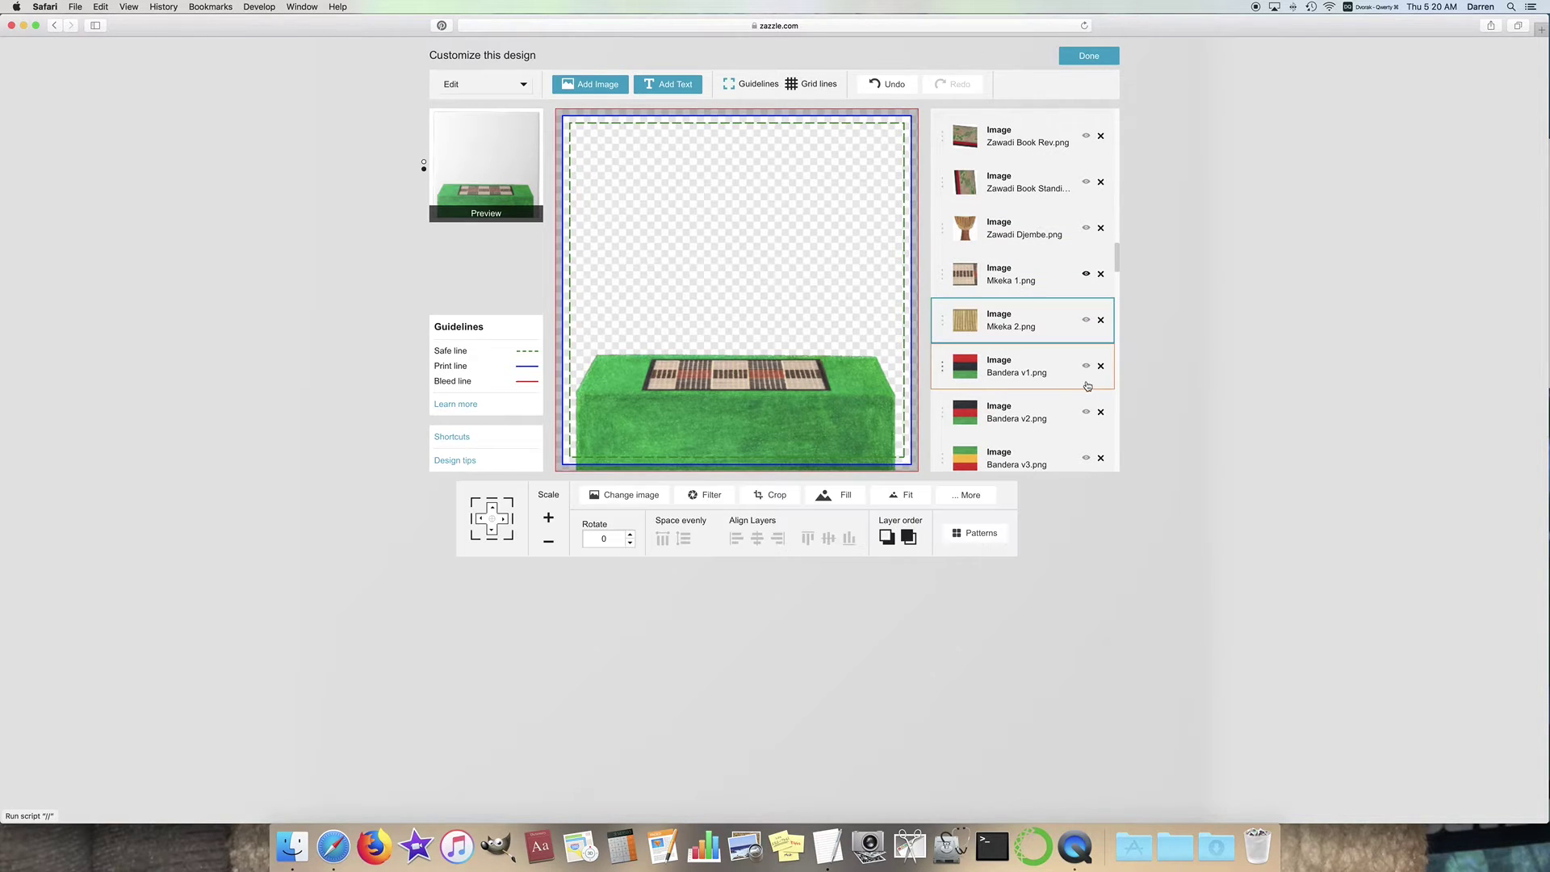
Step: Show the gold-candle version of the Kinara 3 layer
scroll(1087, 359, up, 3)
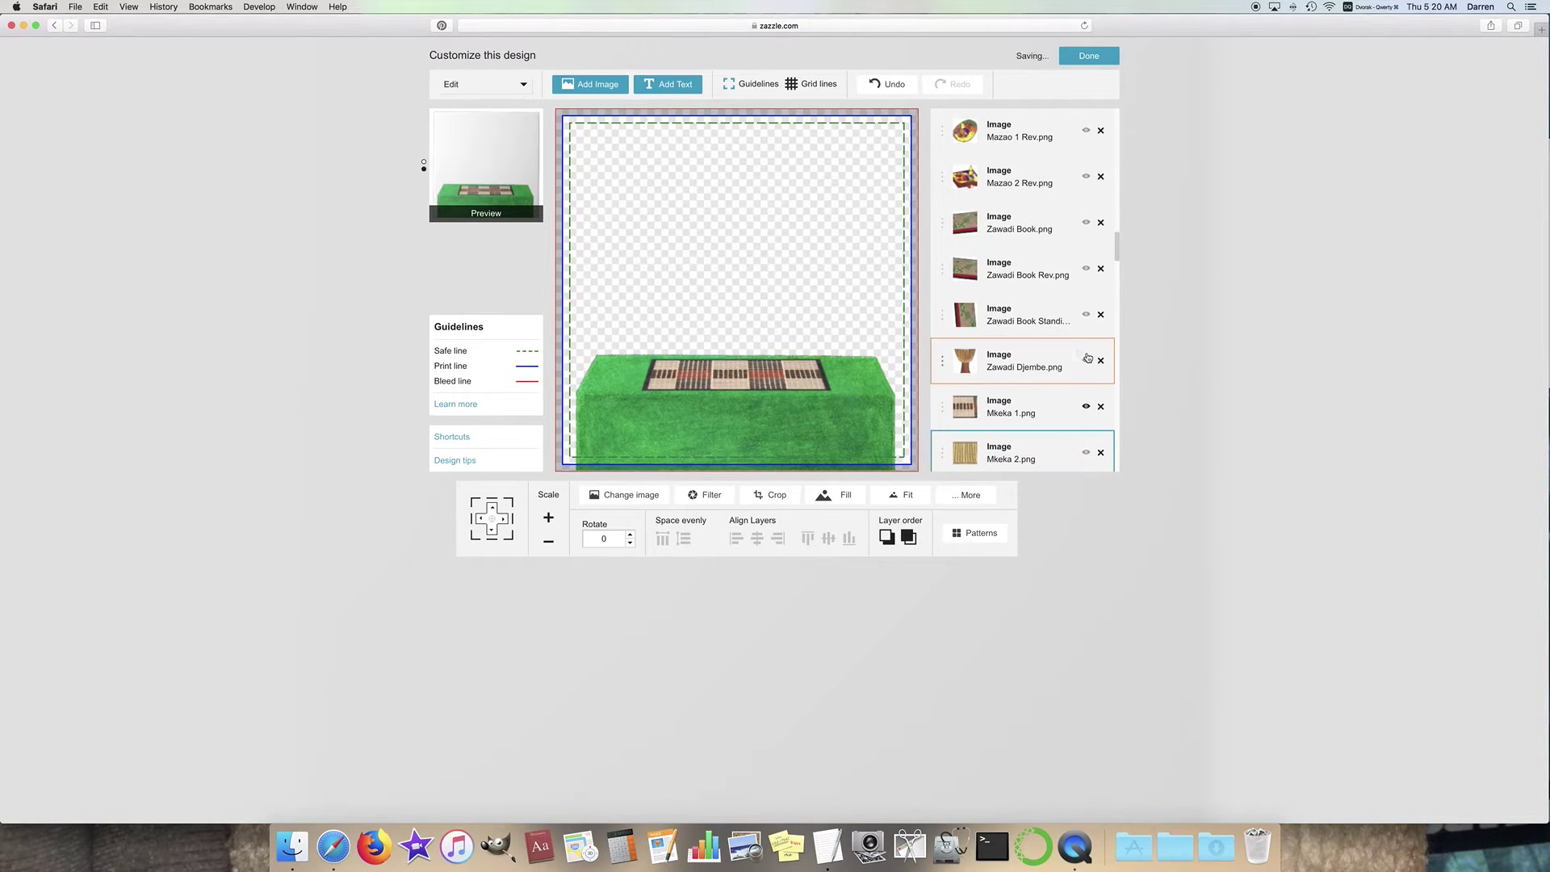
scroll(1088, 357, up, 8)
click(1086, 352)
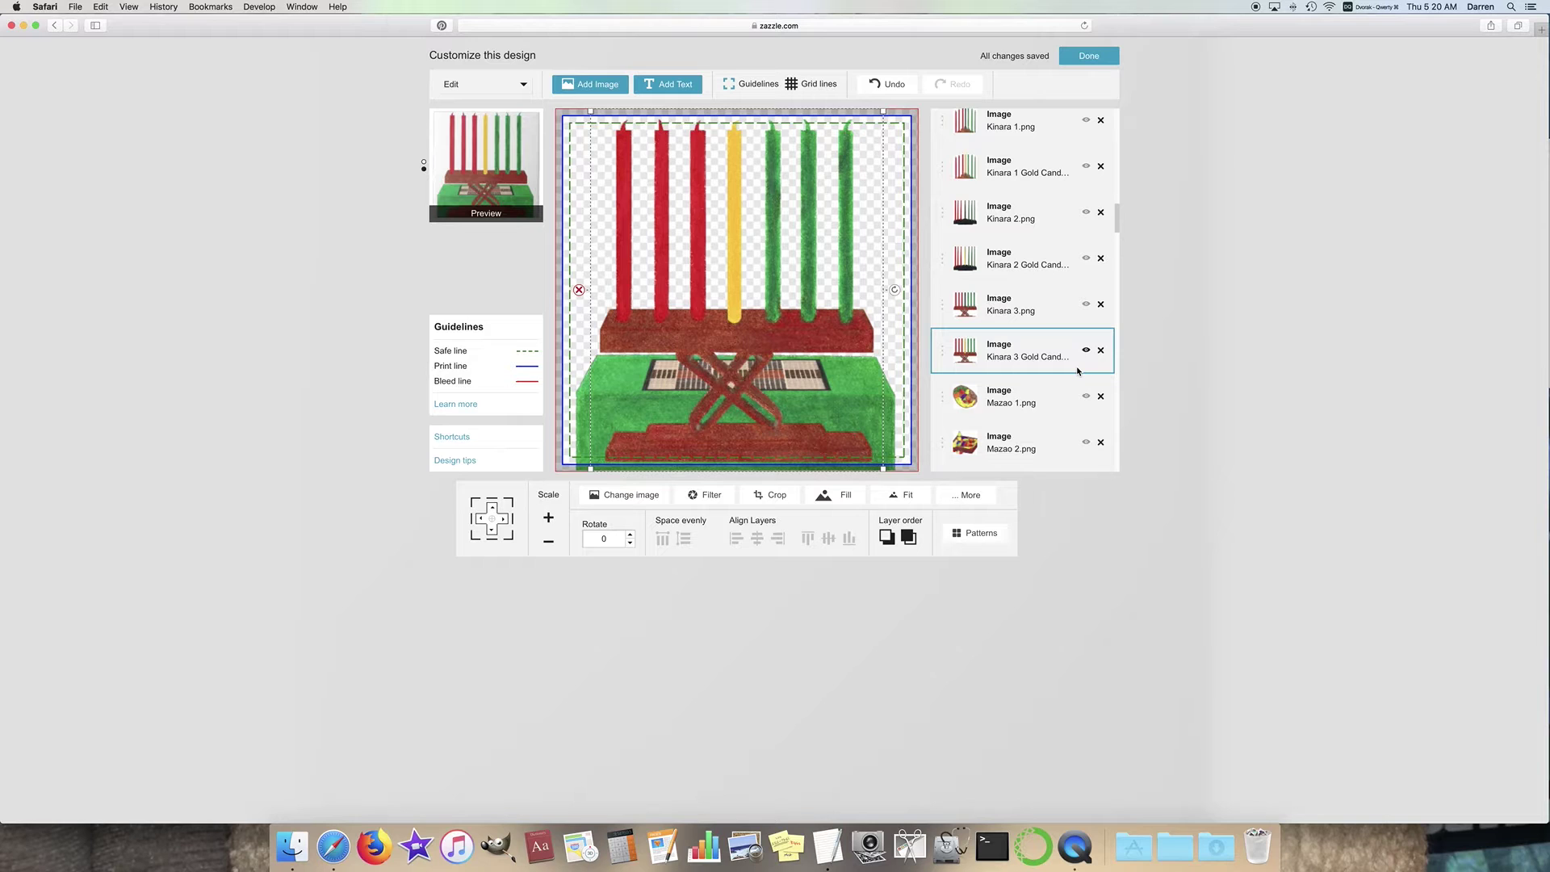
click(892, 496)
click(550, 547)
click(549, 547)
click(549, 547)
click(549, 547)
click(549, 547)
click(549, 547)
click(549, 547)
click(549, 546)
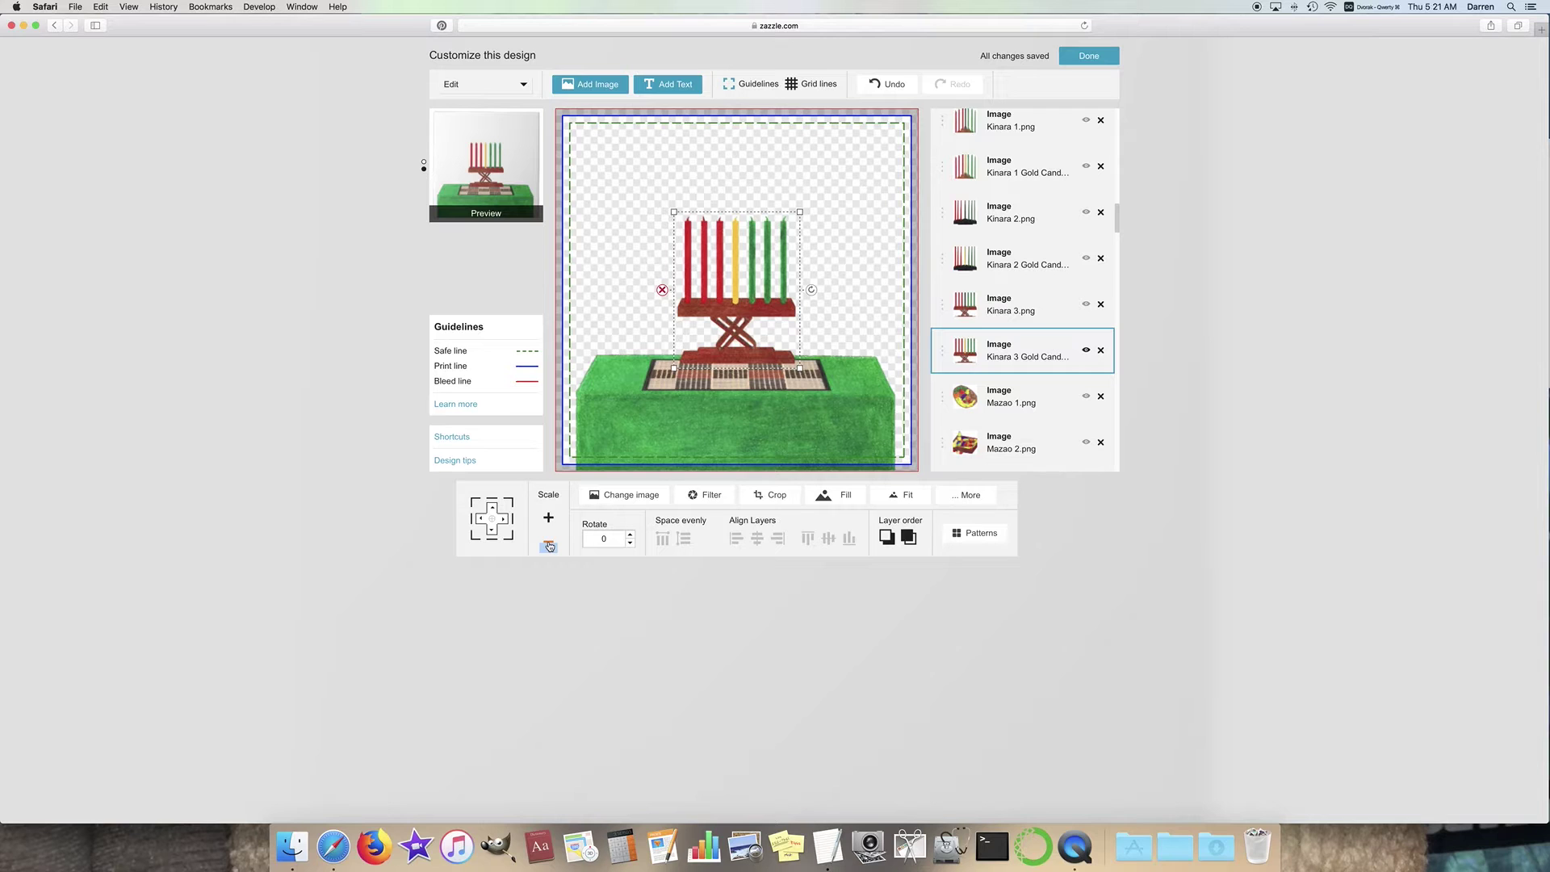
Step: Fit the gold-candle Kinara 3 to the tile and scale it down nine steps to a little under a third of the tile's width
click(902, 495)
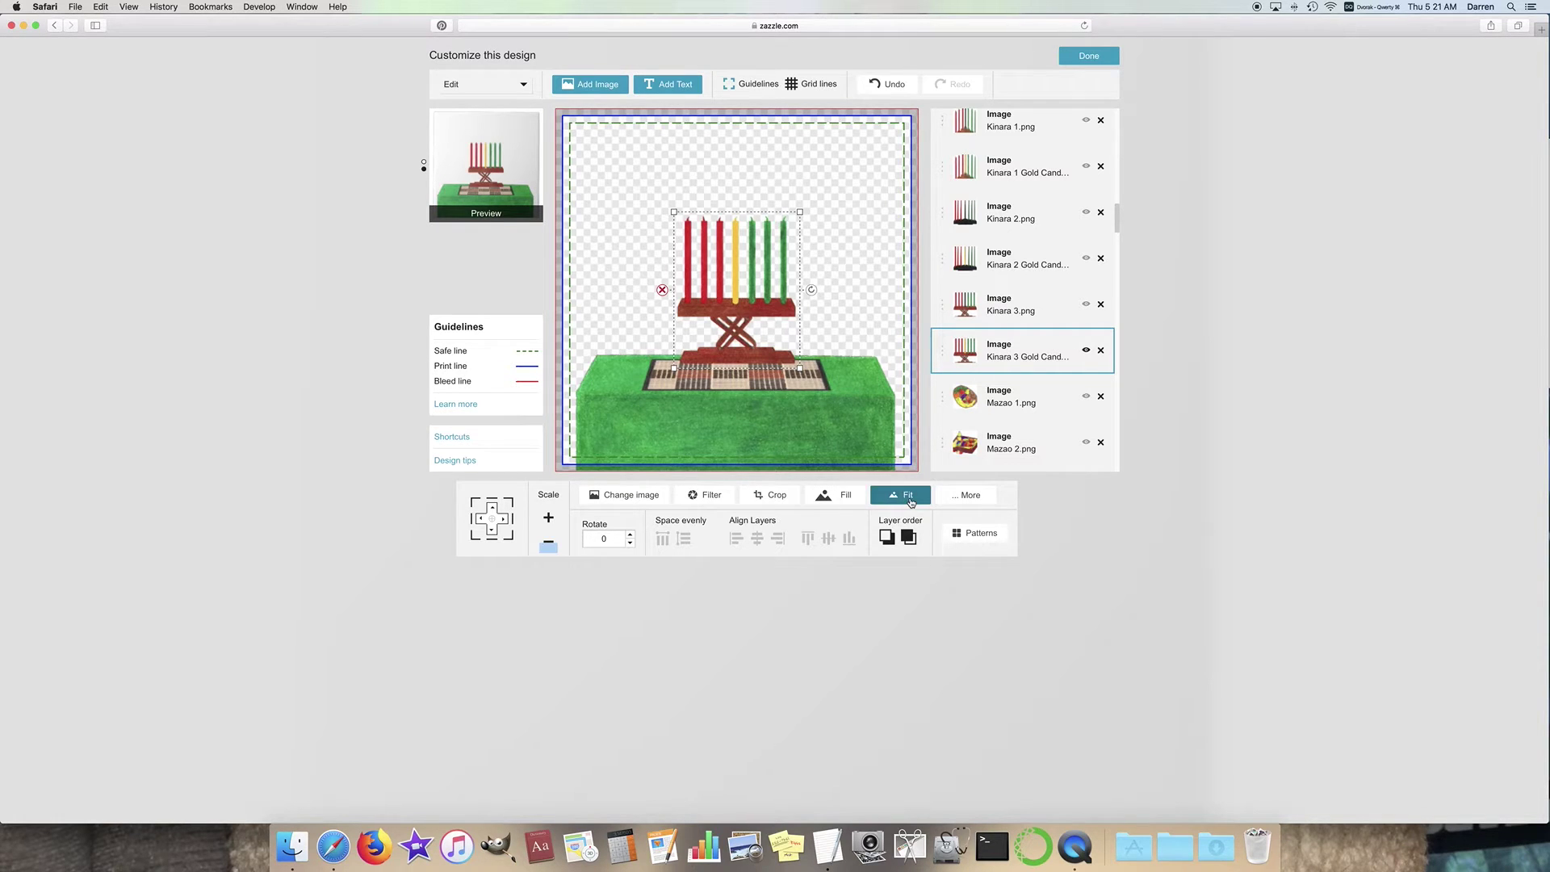
click(549, 546)
click(549, 546)
click(549, 546)
click(550, 547)
click(549, 547)
click(549, 547)
click(549, 547)
click(549, 547)
click(549, 547)
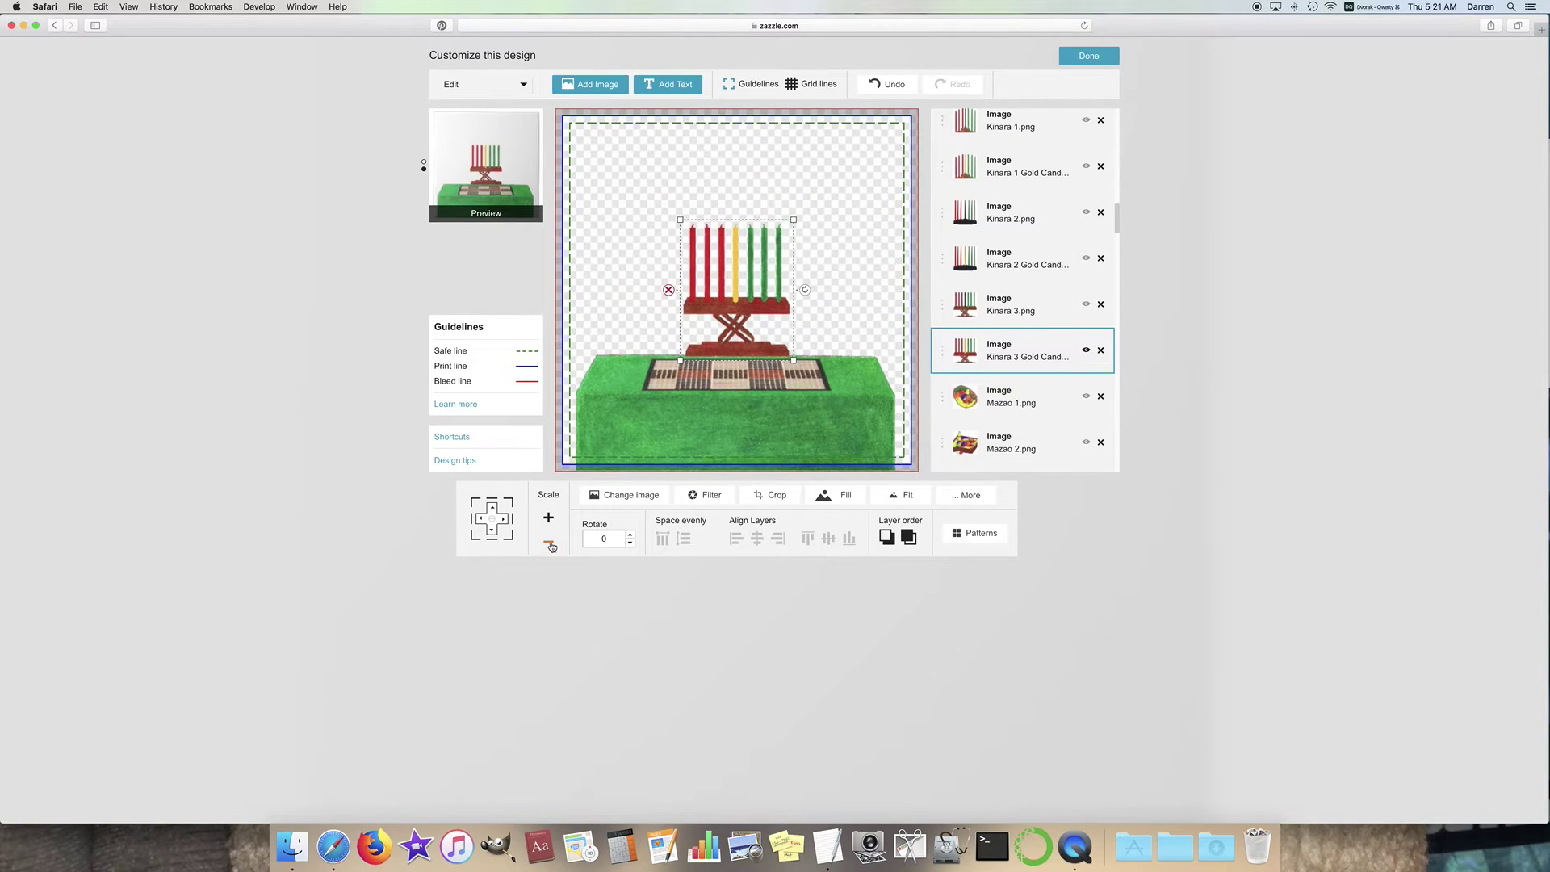
Step: Move the gold-candle Kinara 3 down so its base stands on the mat, and undo the last downward nudge
click(492, 532)
click(492, 533)
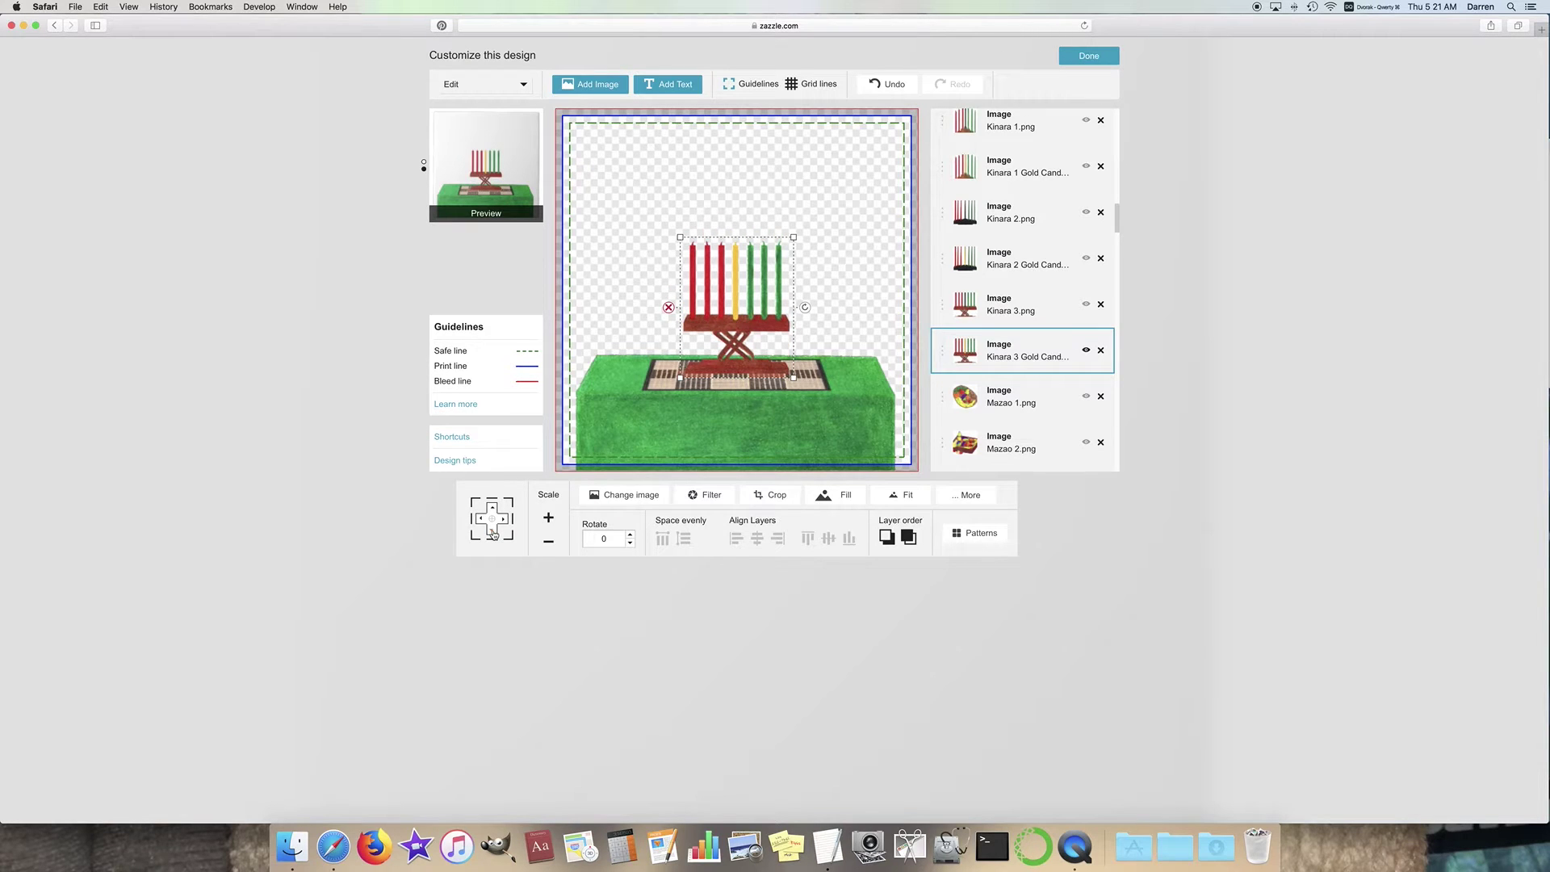
click(492, 533)
click(493, 533)
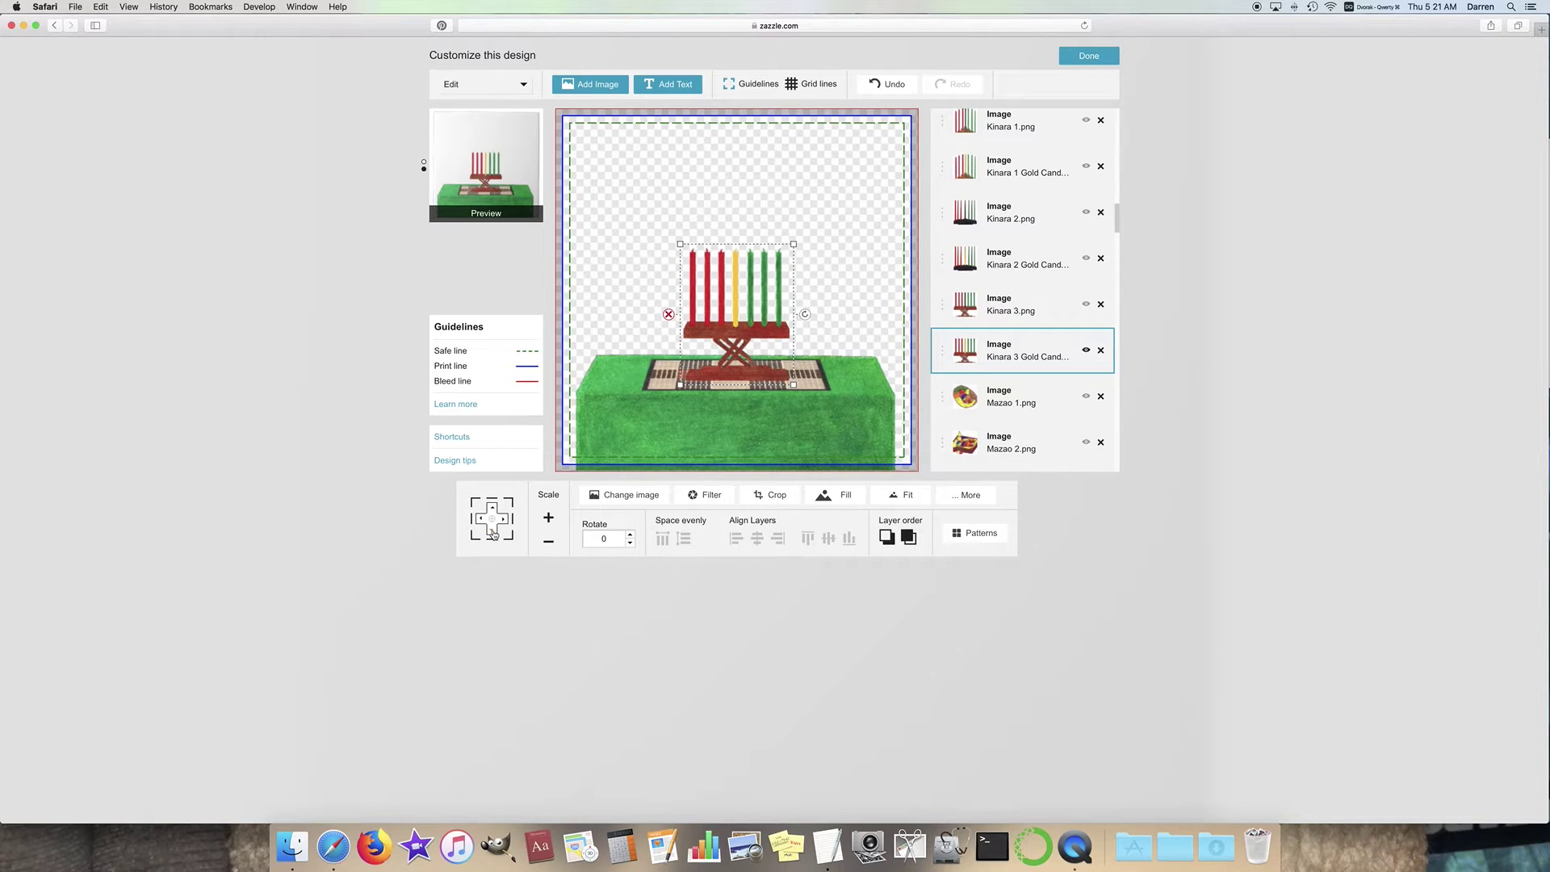
click(889, 84)
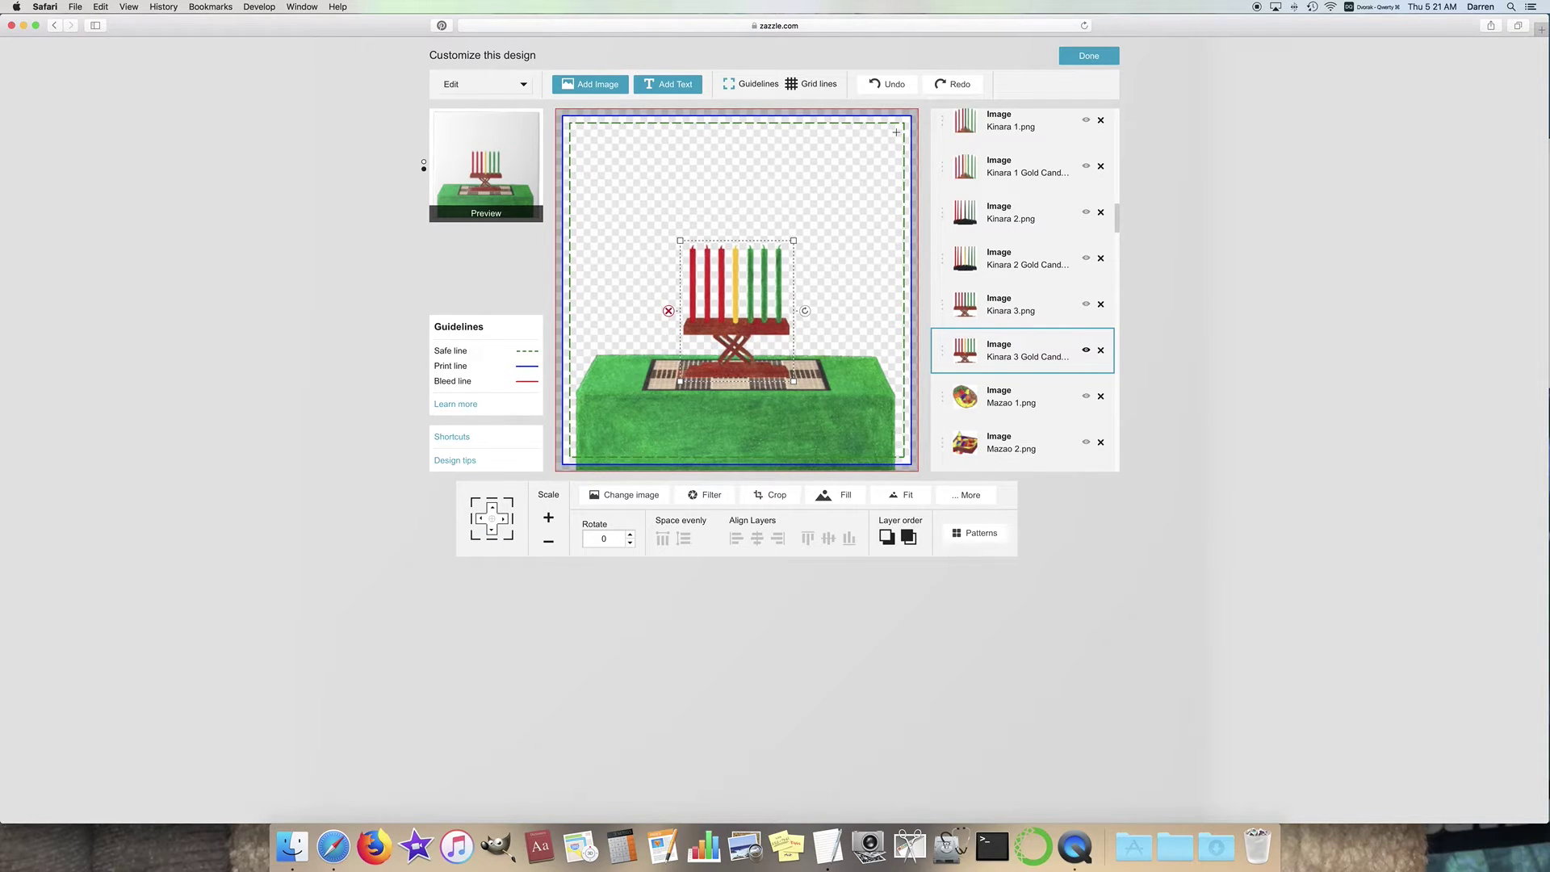
Step: Show the Kinara 3 layer with the black candle and scale it down to the size of its gold-candle version
click(946, 298)
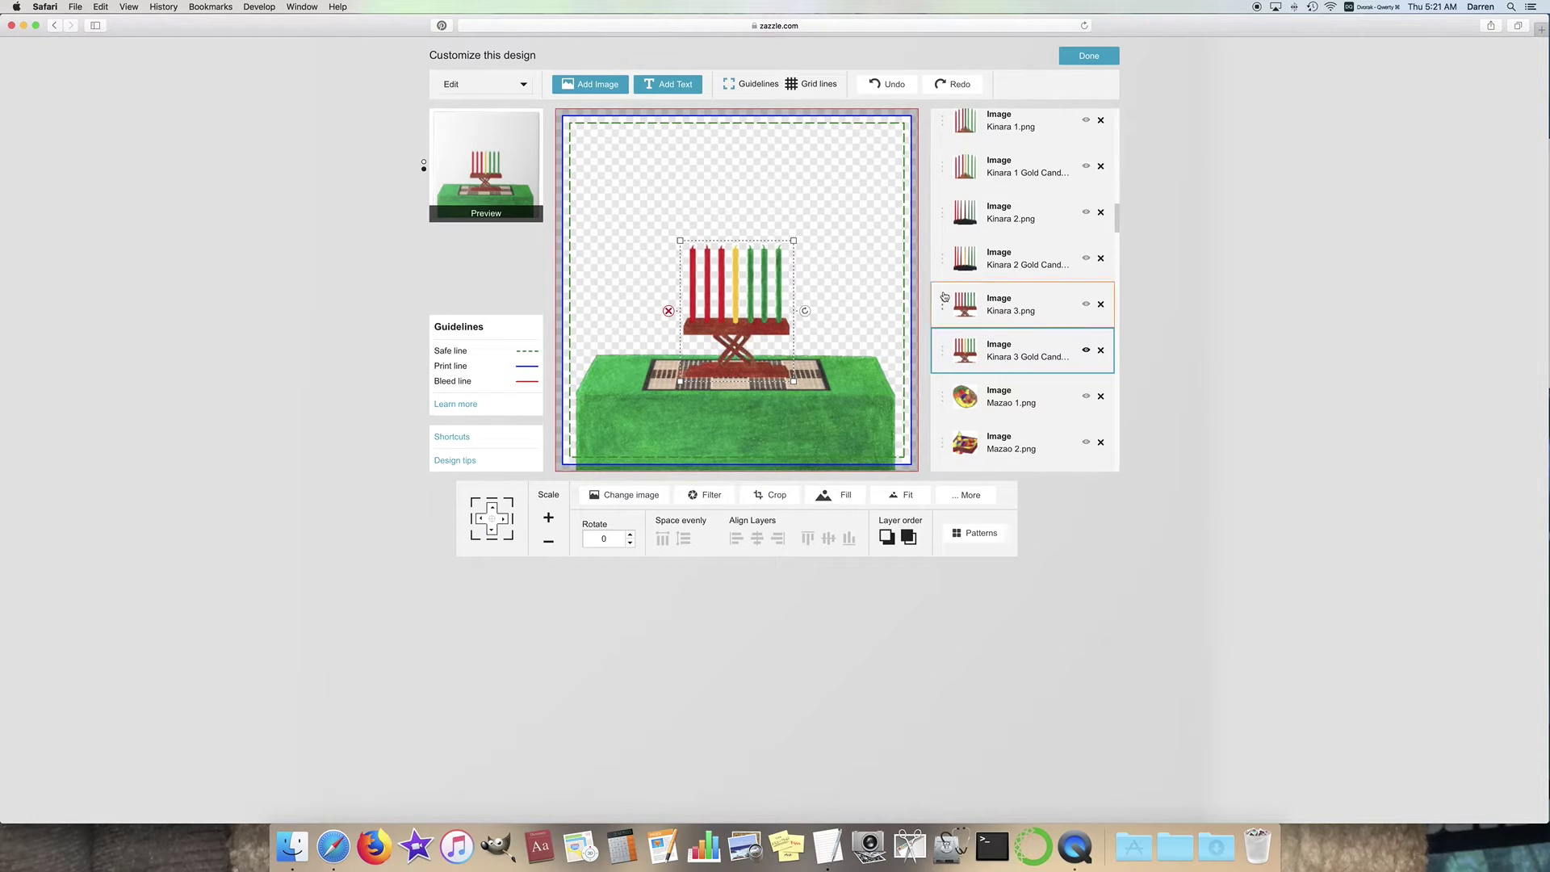
click(1086, 305)
click(548, 543)
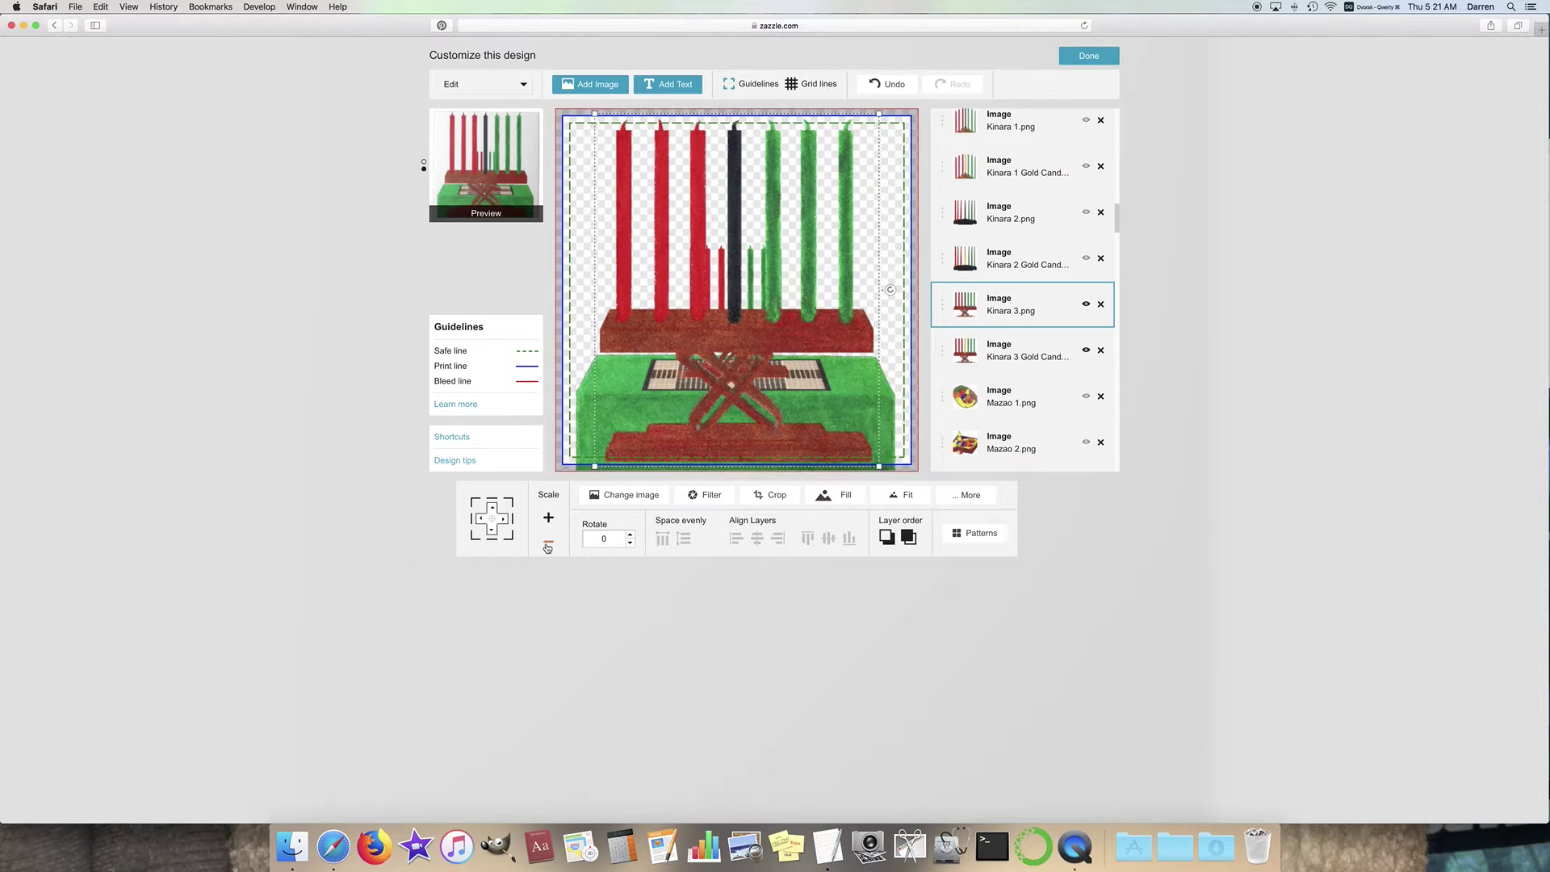
click(548, 546)
click(549, 546)
click(549, 546)
click(549, 547)
click(549, 547)
click(548, 548)
click(548, 547)
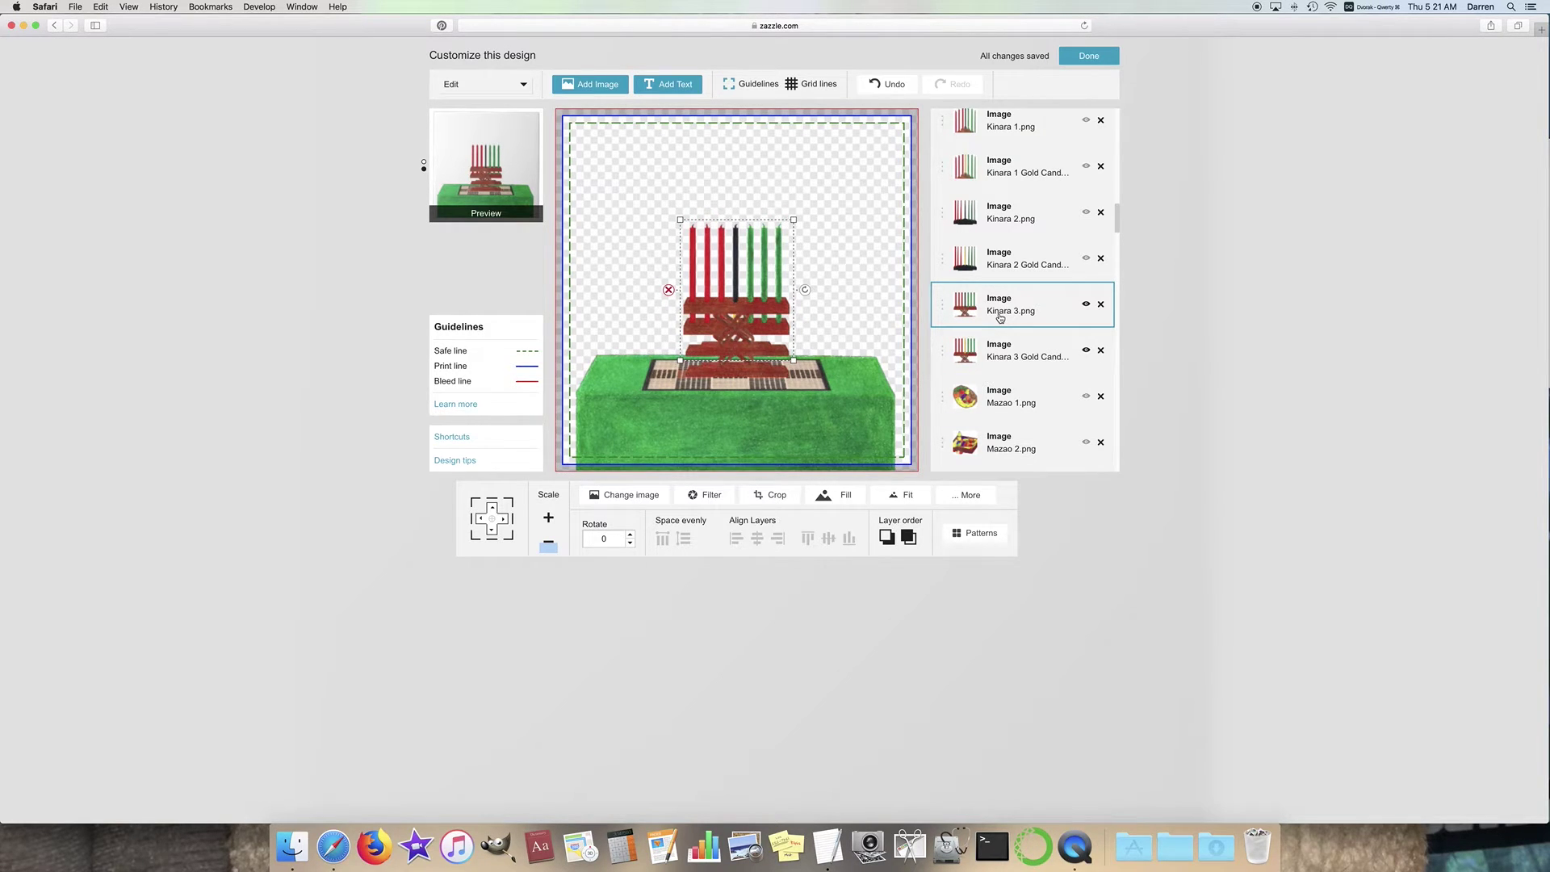
Step: Move Kinara 3 down so it exactly covers its gold-candle version on the mat
click(492, 533)
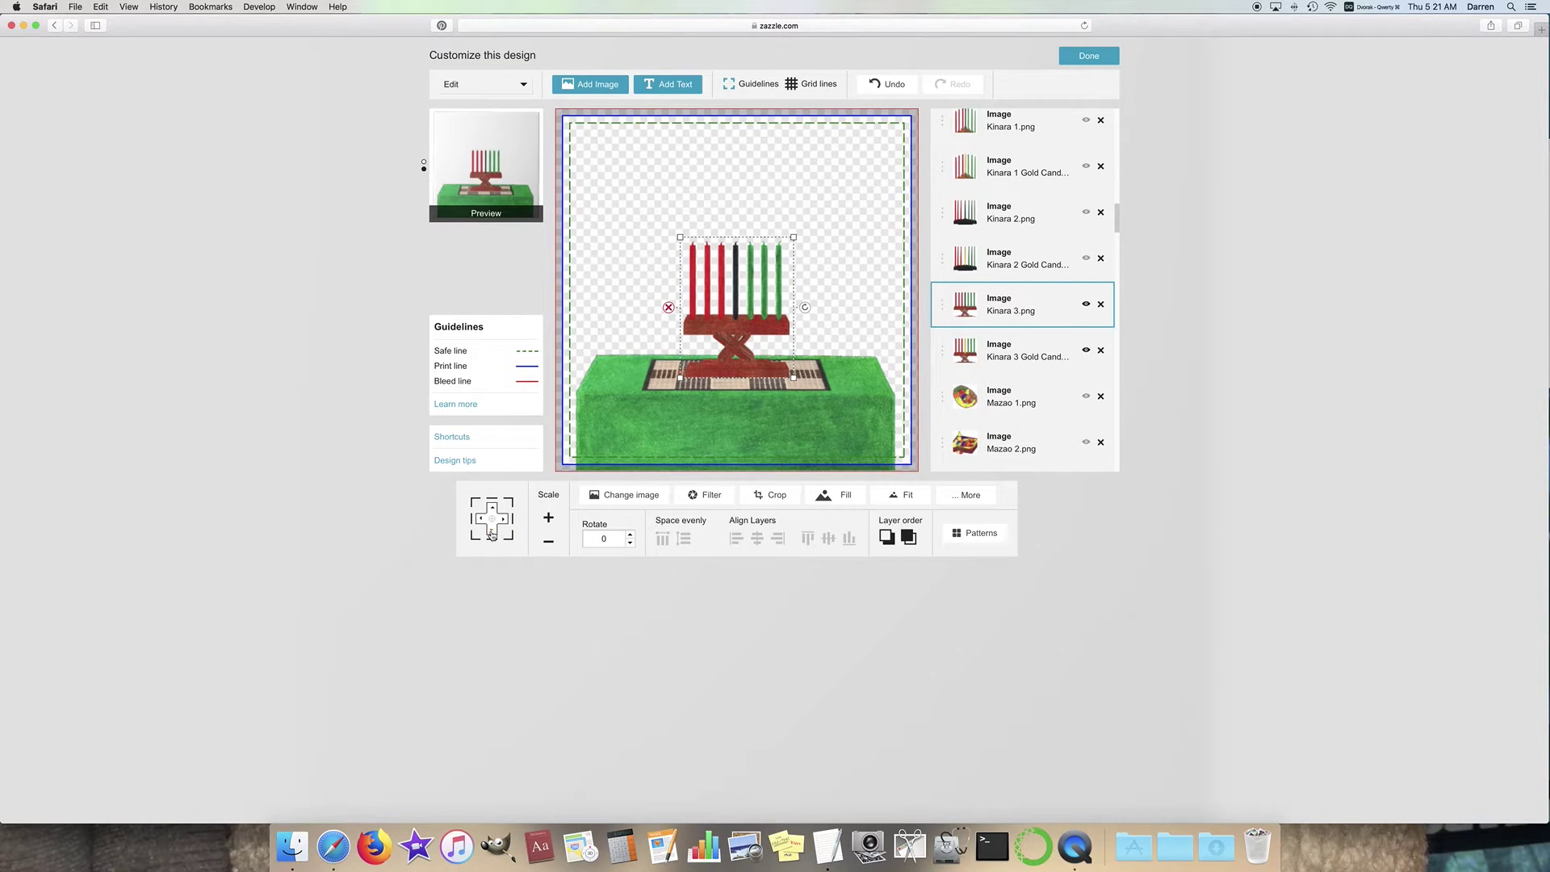
click(491, 534)
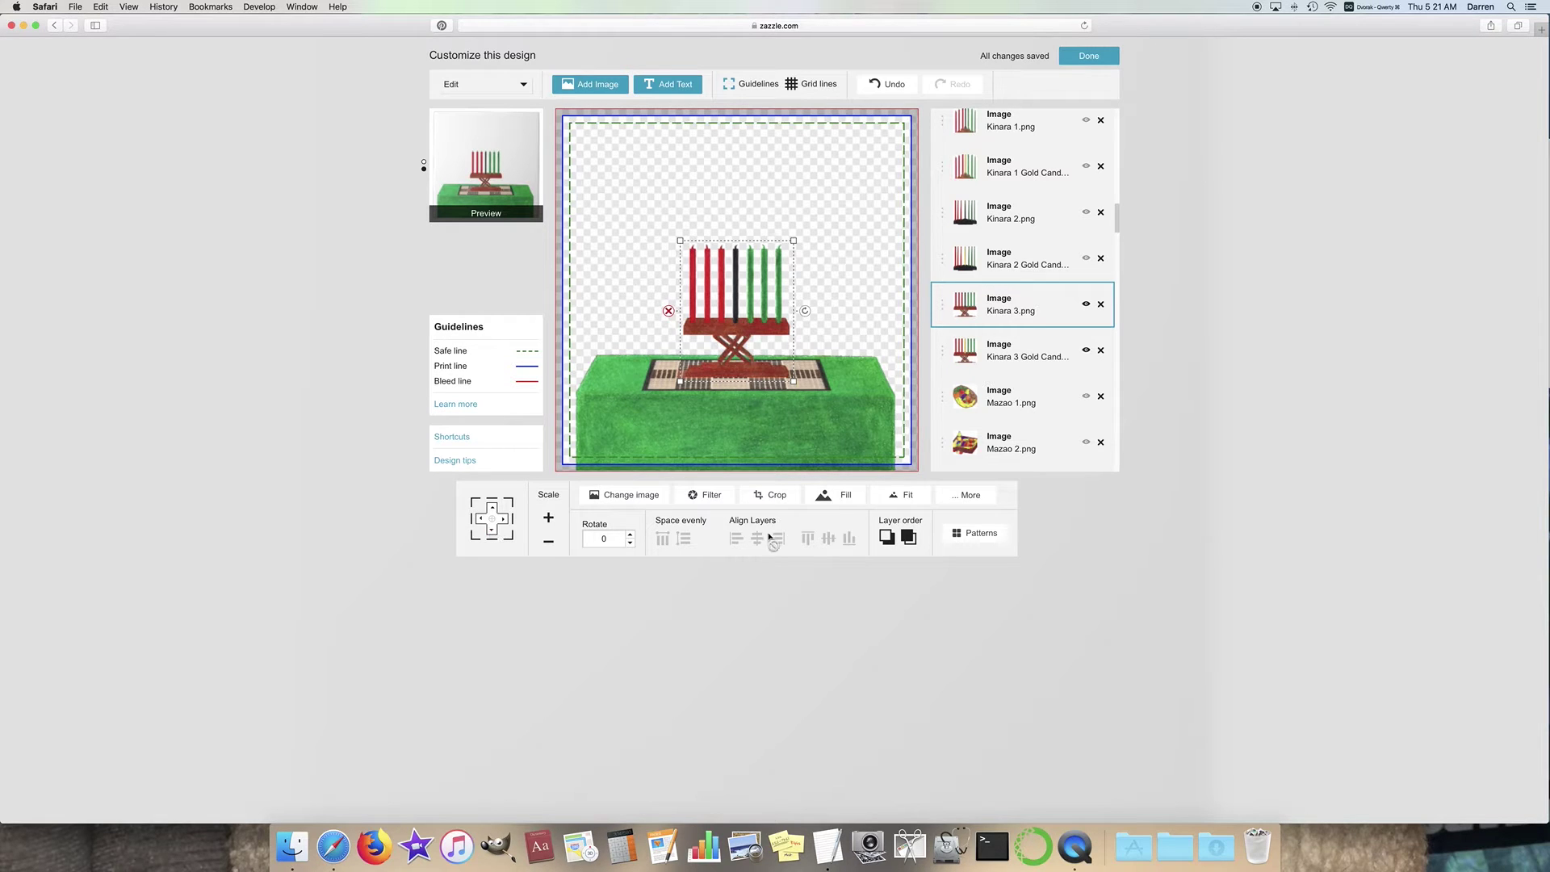
Step: Hide both Kinara 3 layers and show the gold-candle version of Kinara 2
click(1086, 350)
click(1086, 303)
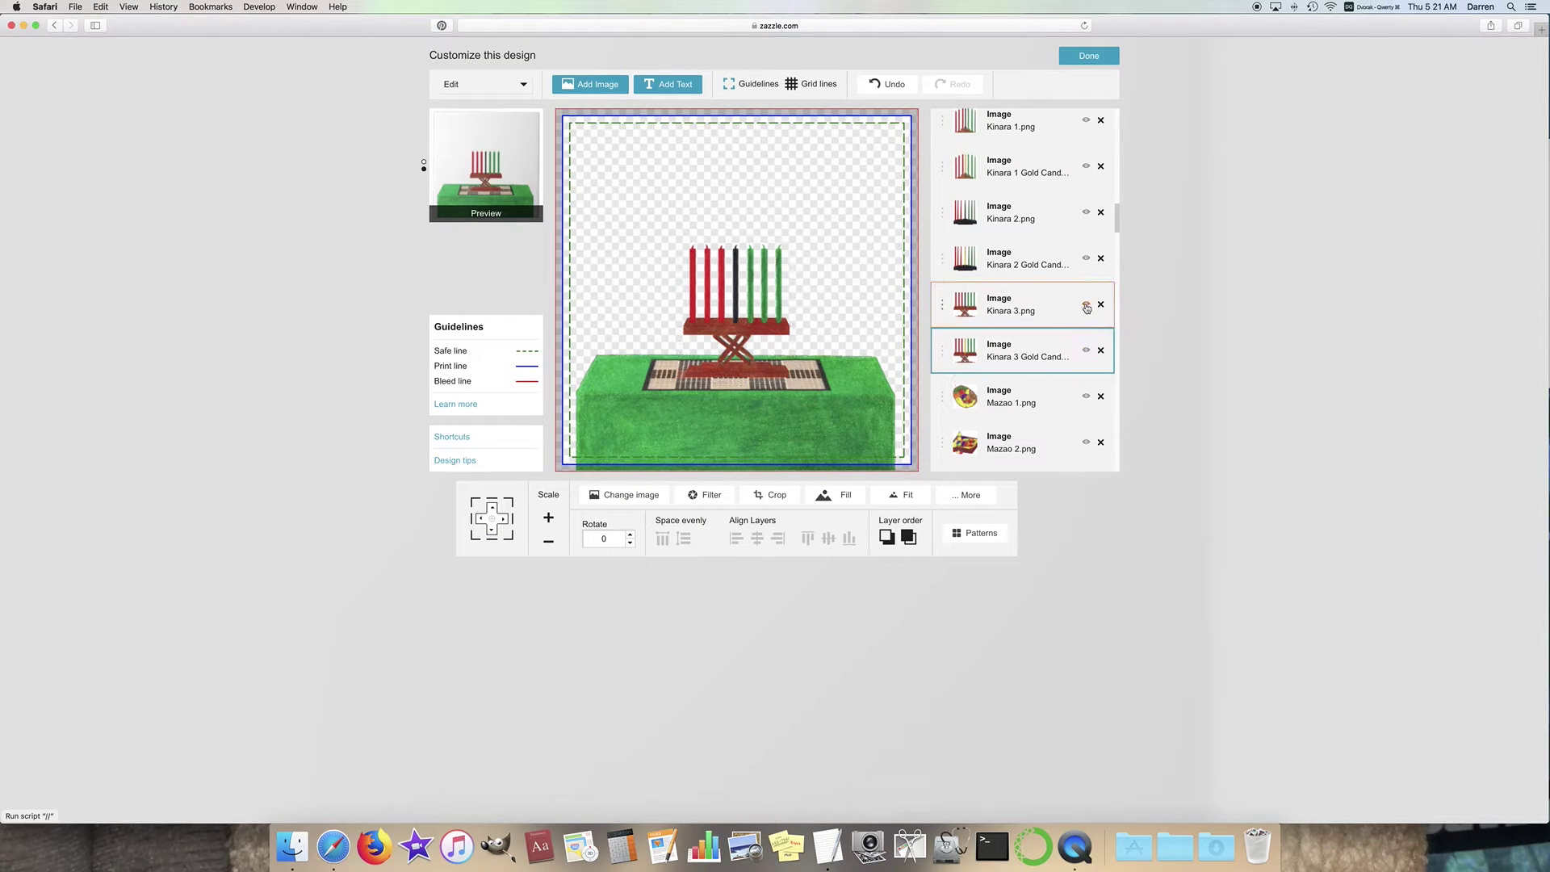
click(1086, 259)
click(548, 543)
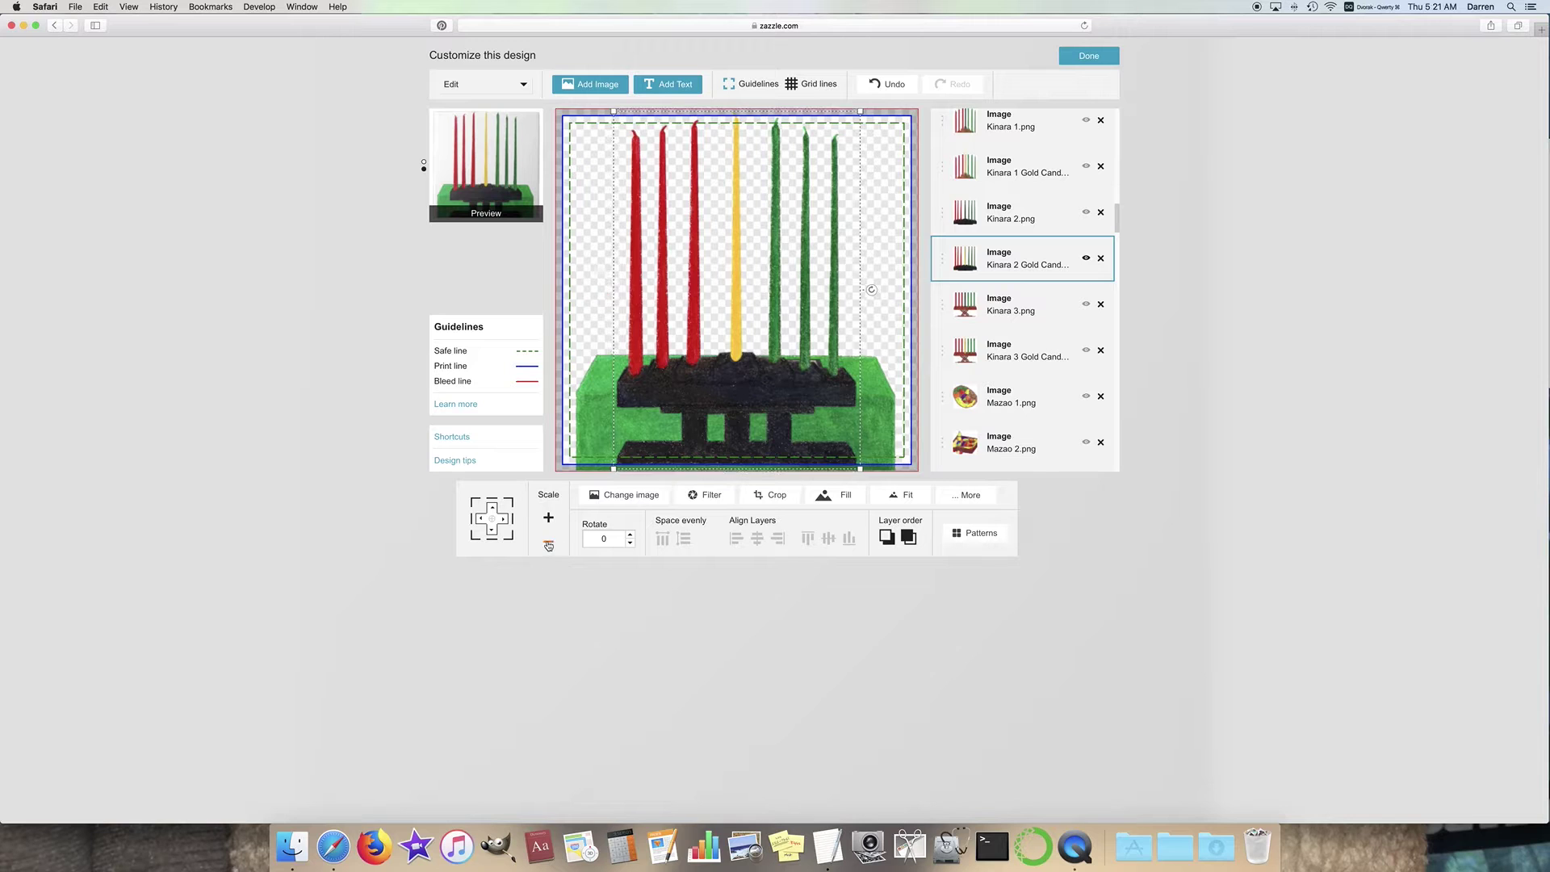
click(549, 544)
click(550, 545)
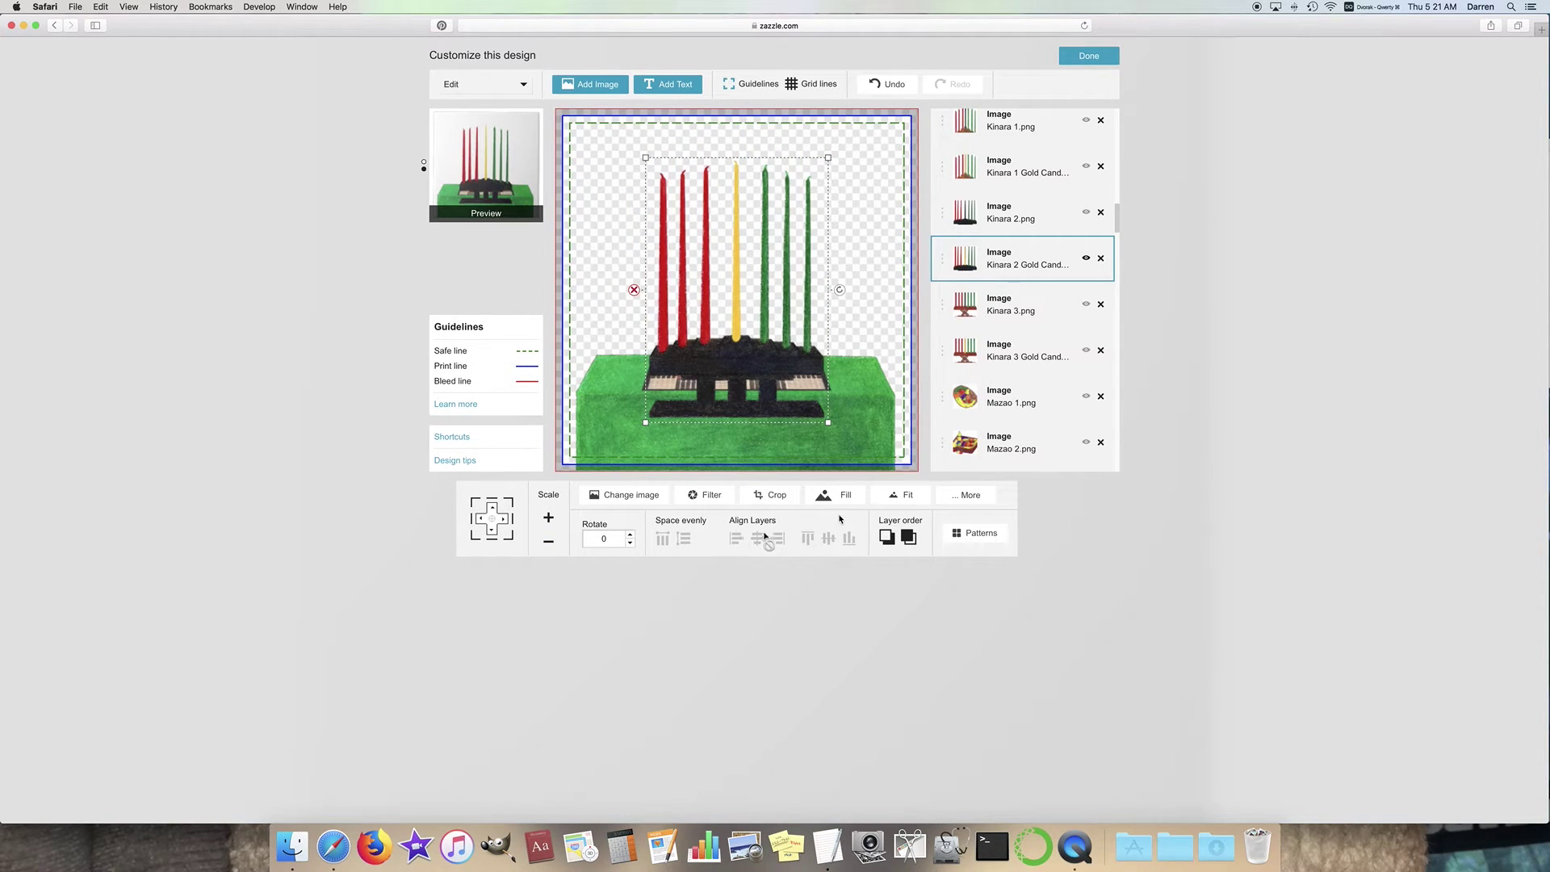
Step: Fit the gold-candle Kinara 2 to the tile and scale it down nine steps to a little over a quarter of the tile's width
click(902, 495)
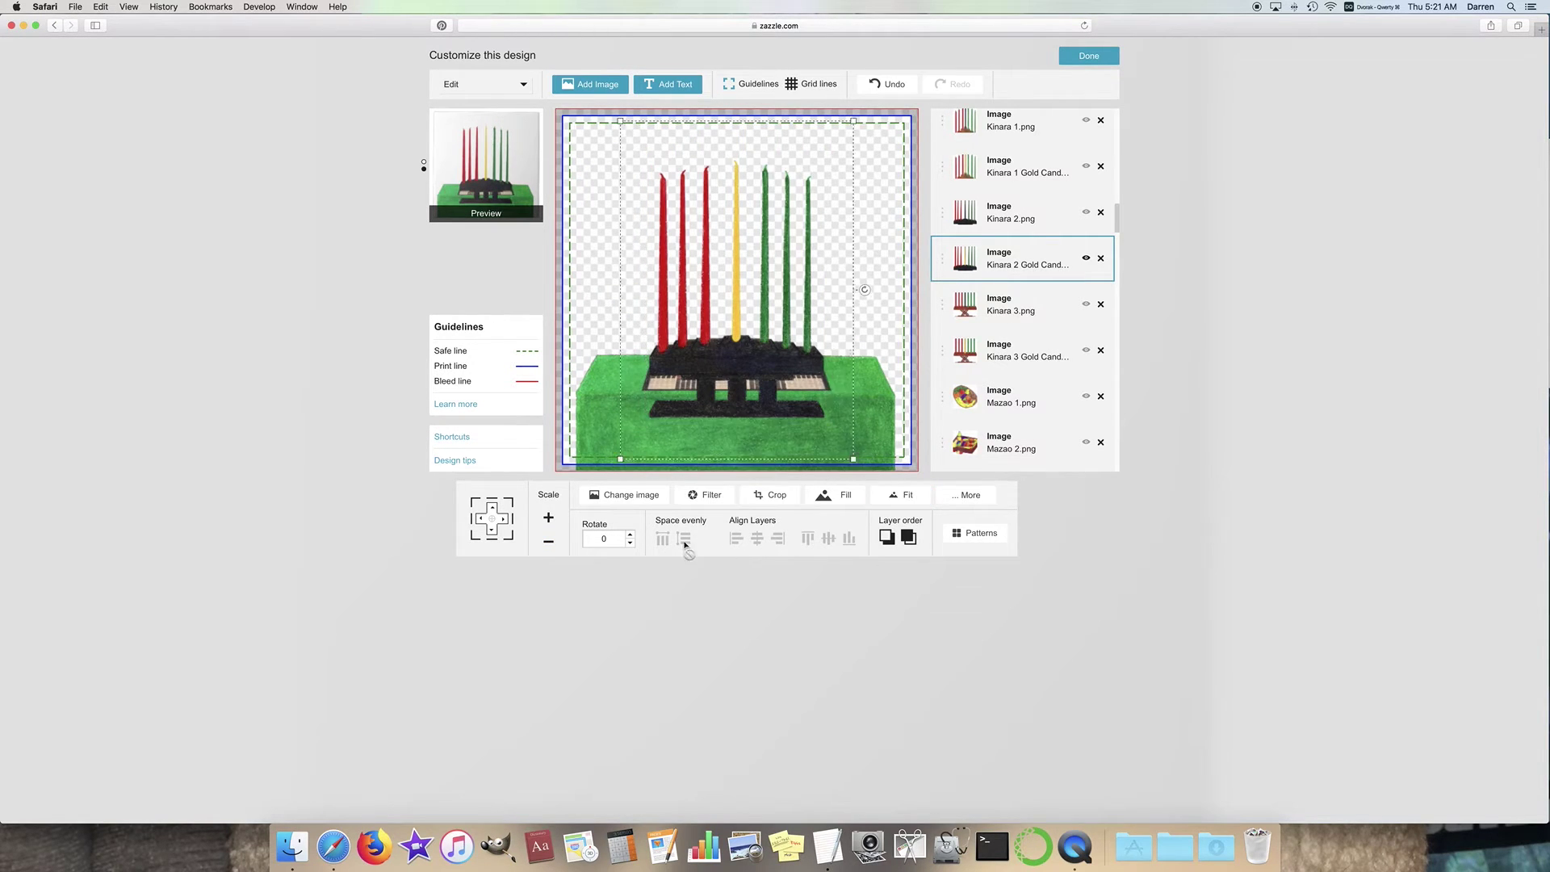
click(550, 545)
click(550, 545)
click(549, 545)
click(550, 545)
click(550, 545)
click(550, 545)
click(550, 545)
click(549, 545)
click(551, 545)
Step: Move the gold-candle Kinara 2 down so its base stands on the mat, and undo the last downward nudge
click(494, 532)
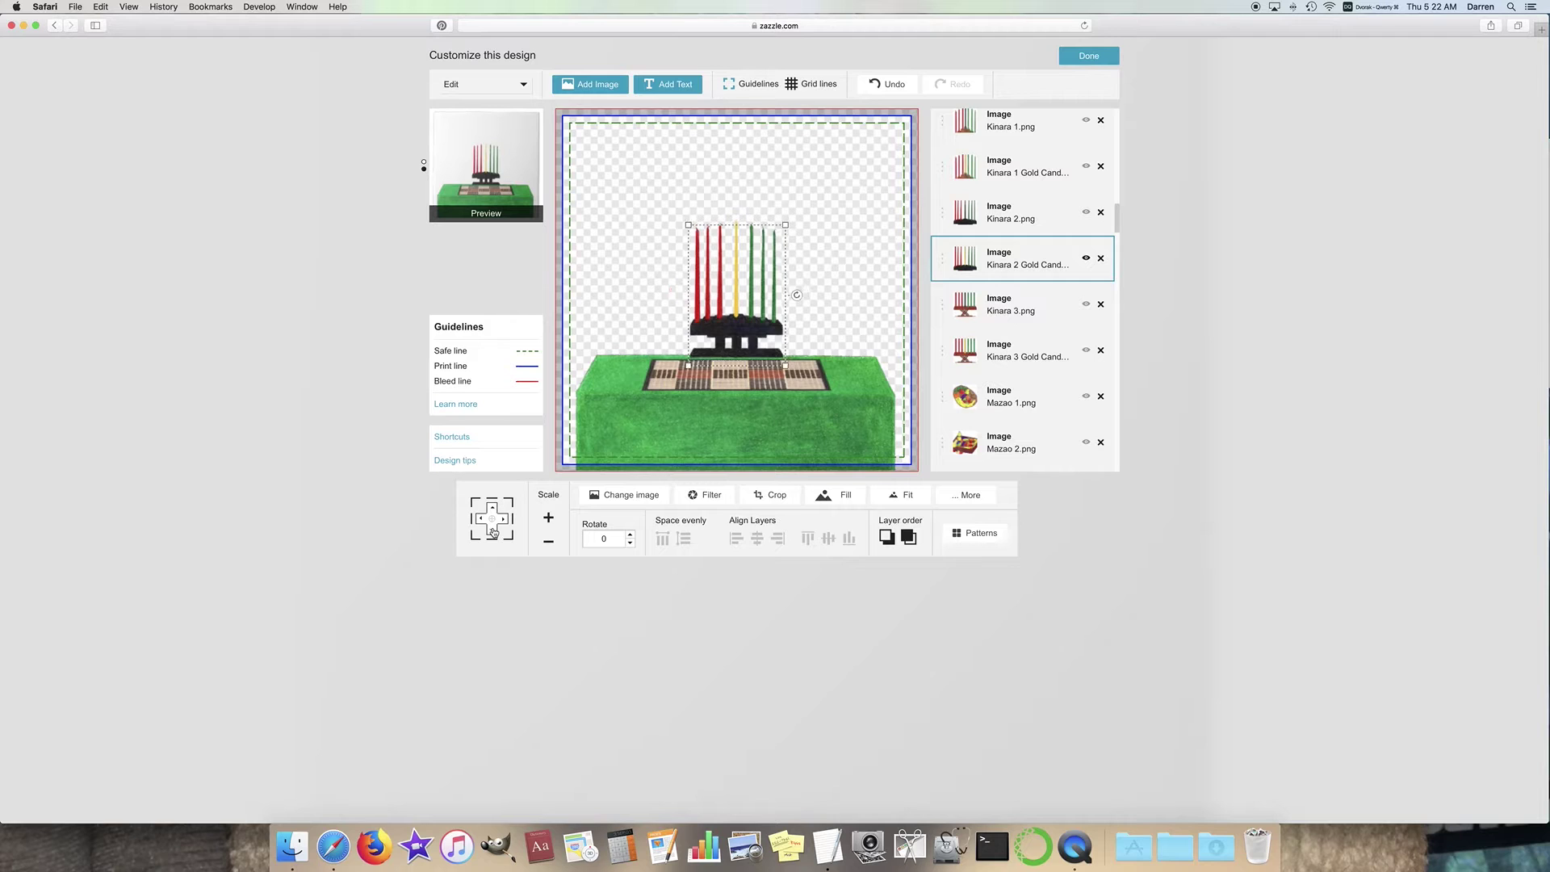
click(494, 532)
click(494, 532)
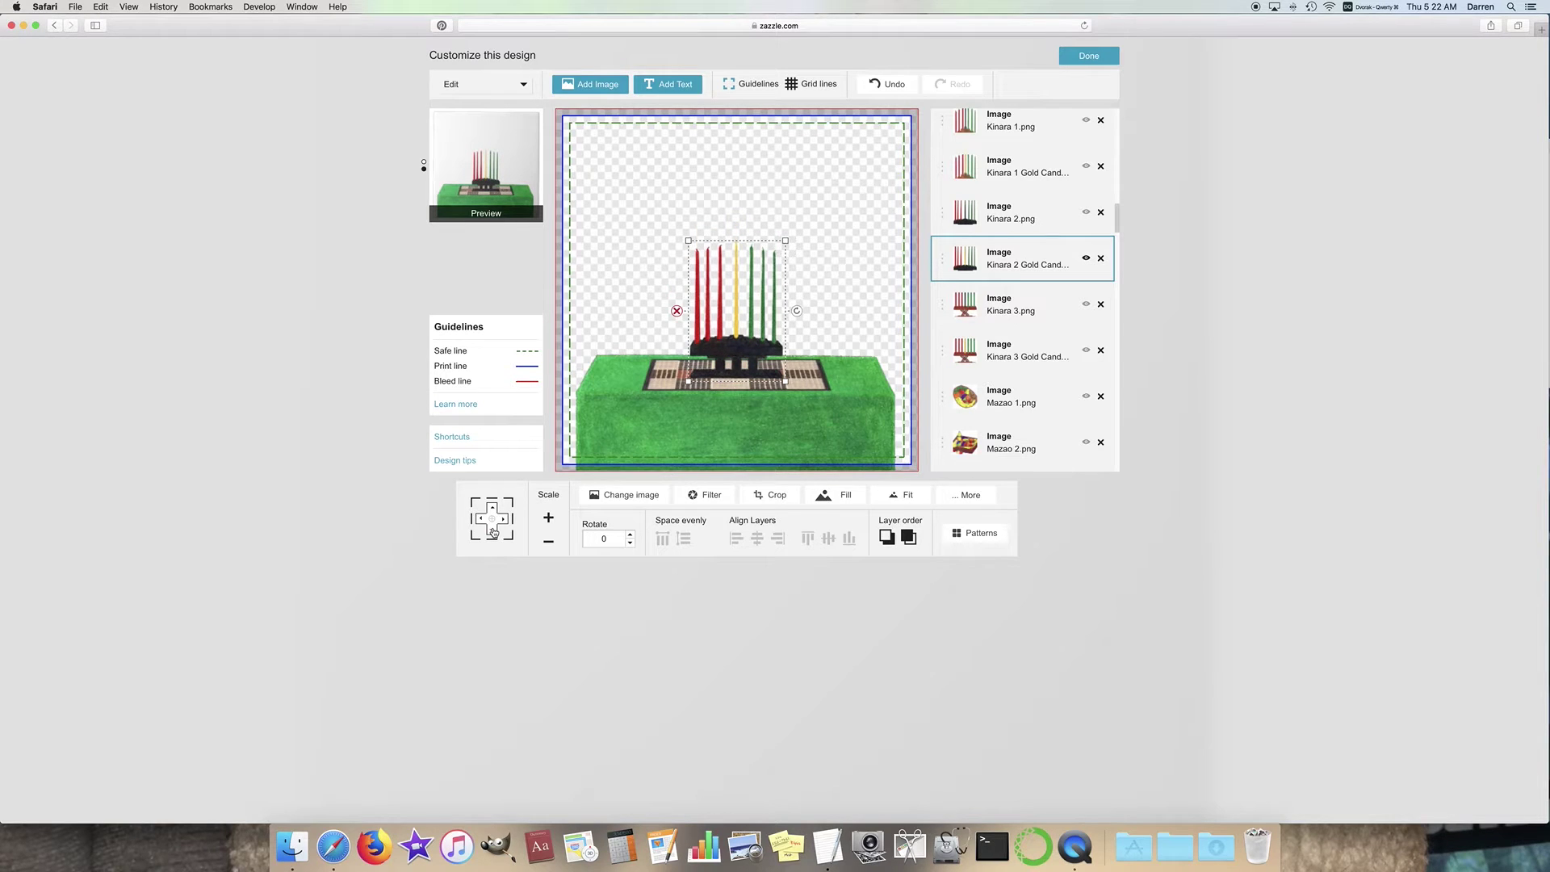
click(887, 84)
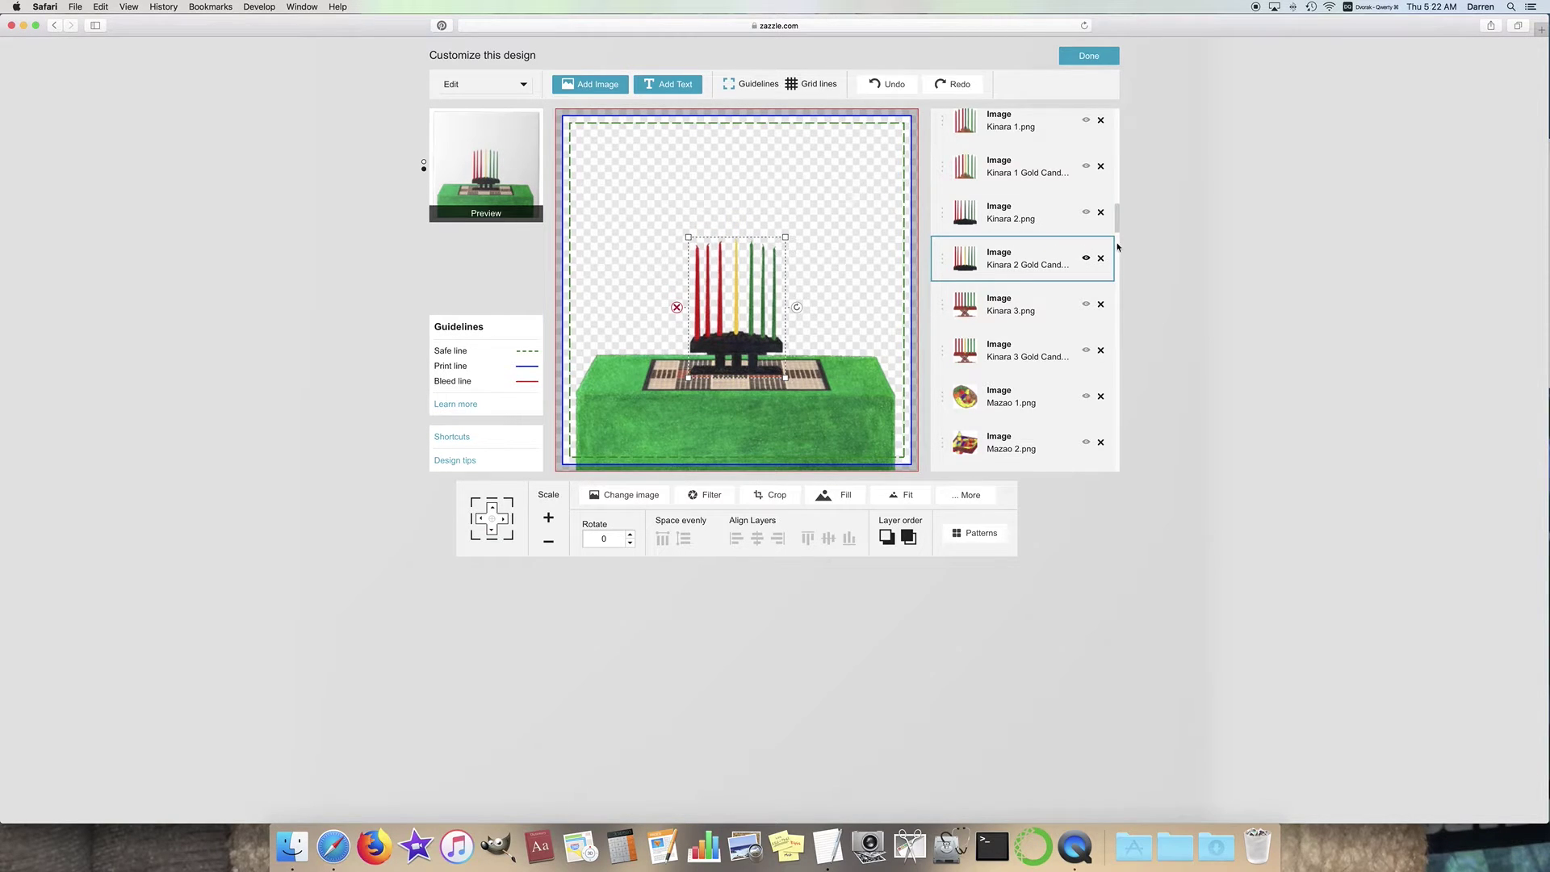
Step: Show Kinara 2, scale it down nine steps, and move it down so it exactly covers its gold-candle version
click(1086, 211)
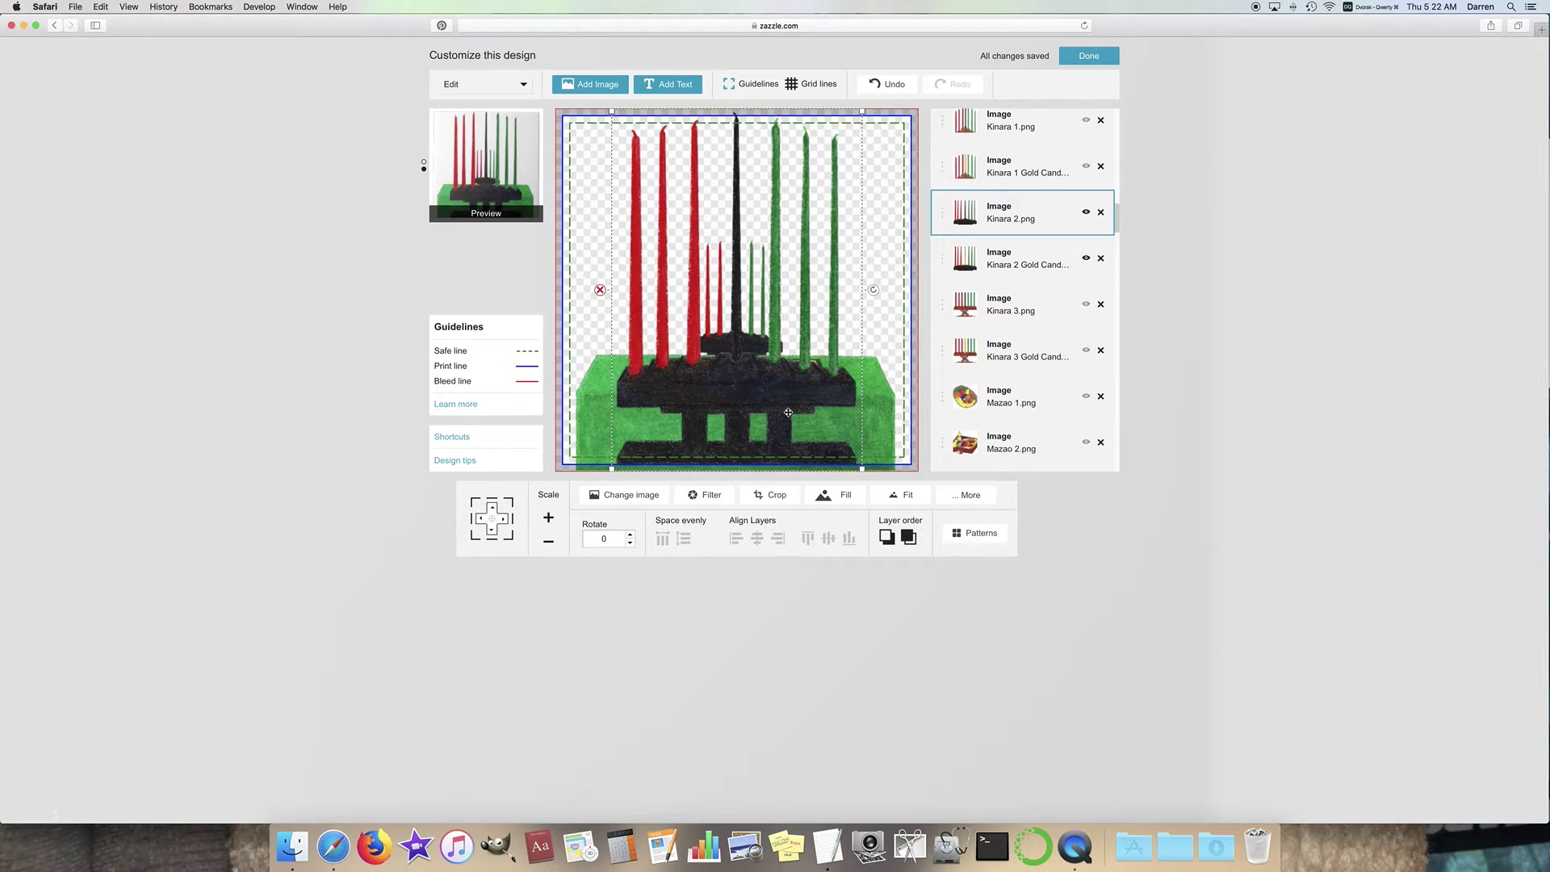
click(551, 544)
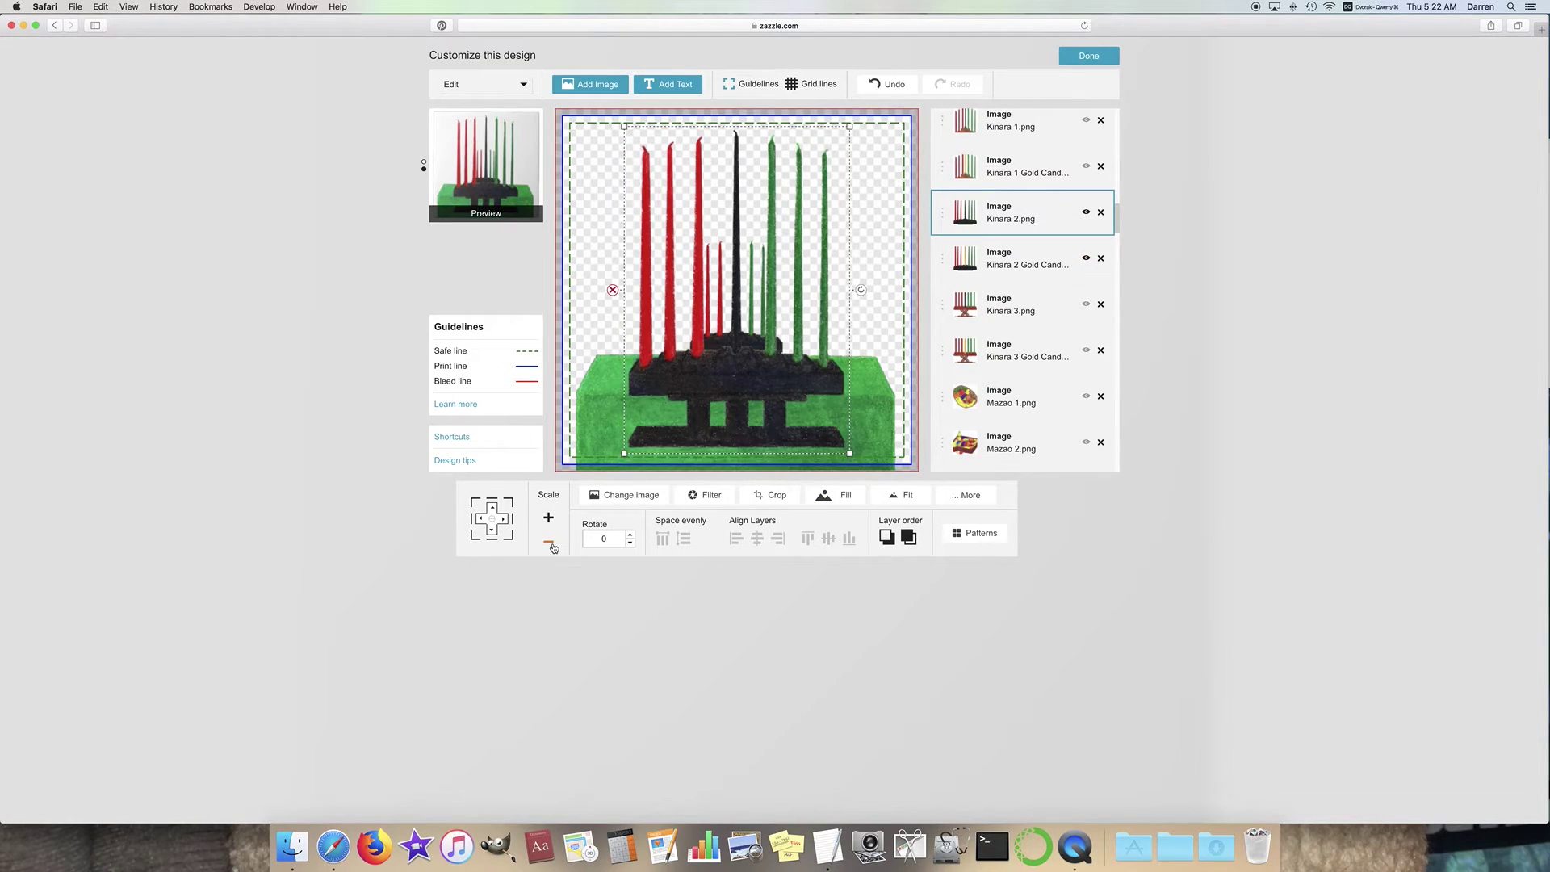
click(551, 545)
click(551, 545)
click(551, 545)
click(551, 545)
click(552, 546)
click(553, 546)
click(553, 546)
click(554, 547)
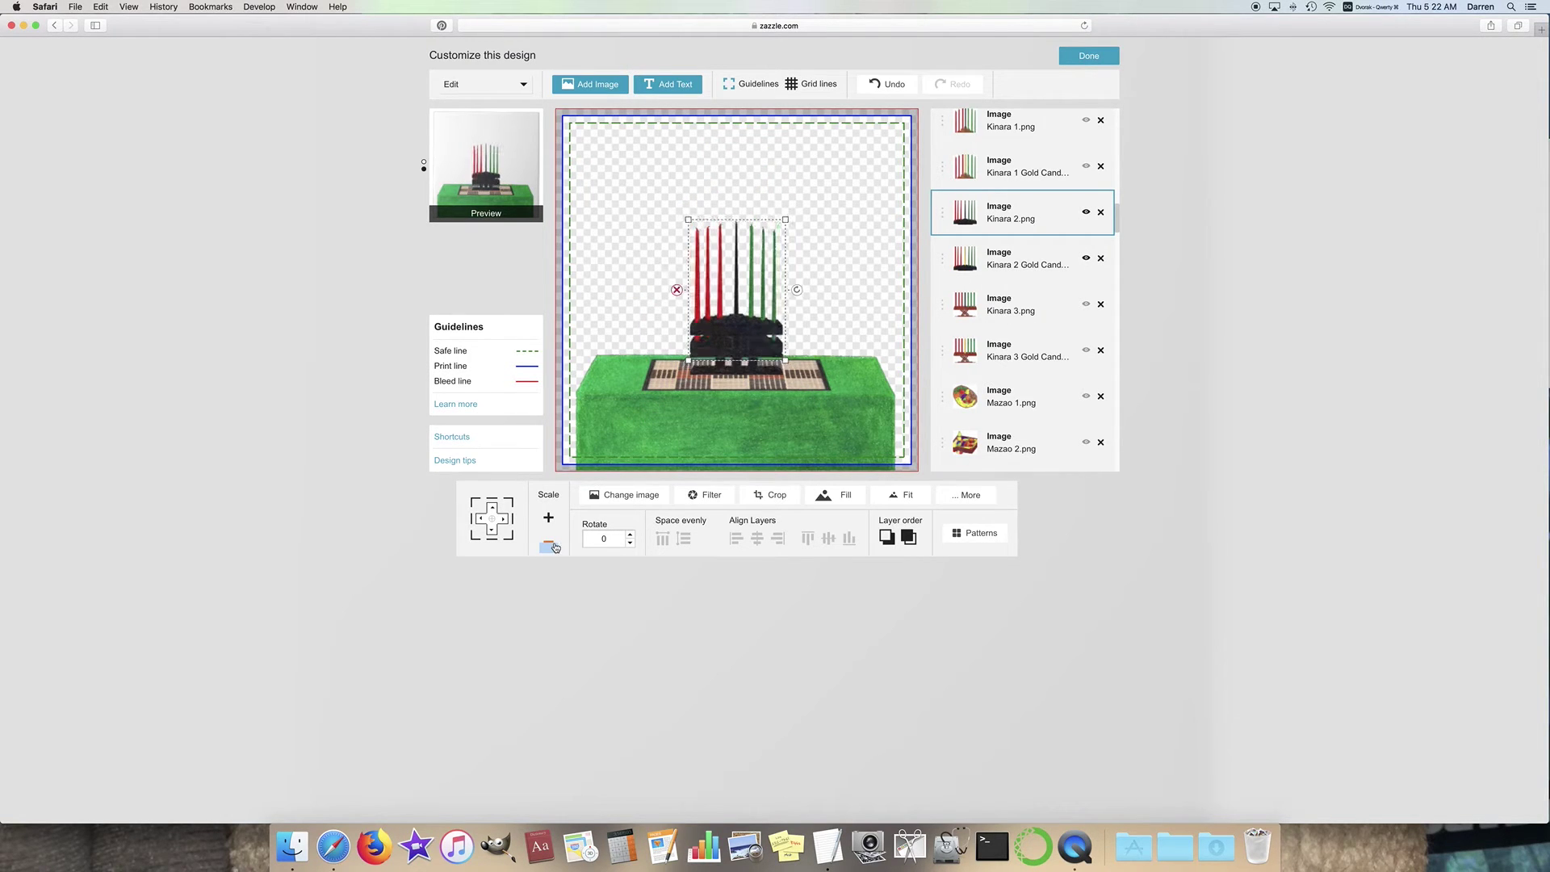
click(493, 534)
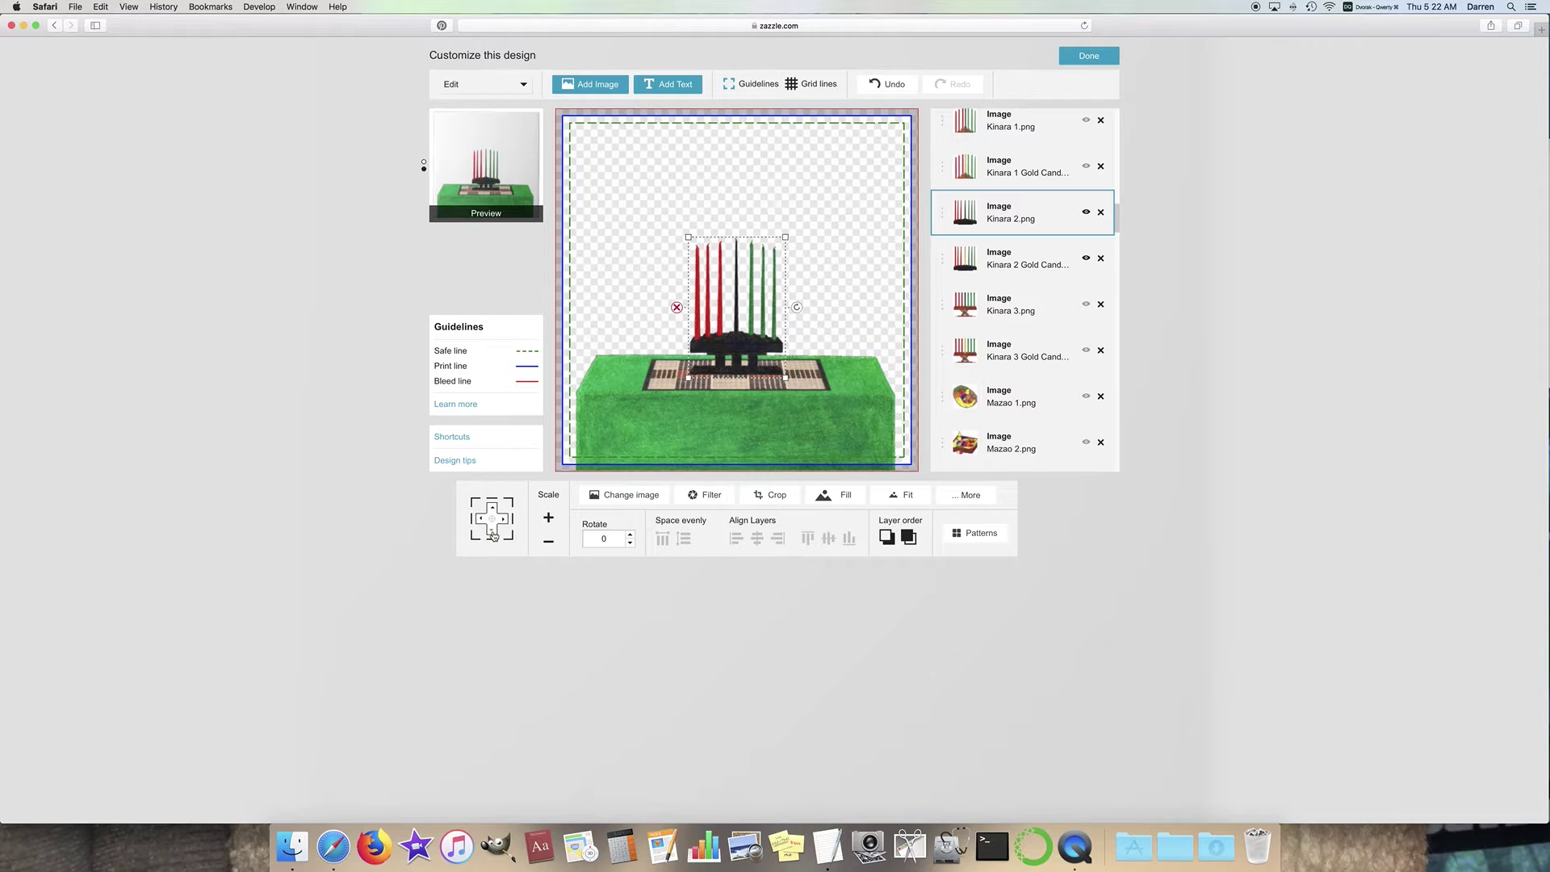
Step: Hide both Kinara 2 layers and show the gold-candle version of Kinara 1
click(1086, 213)
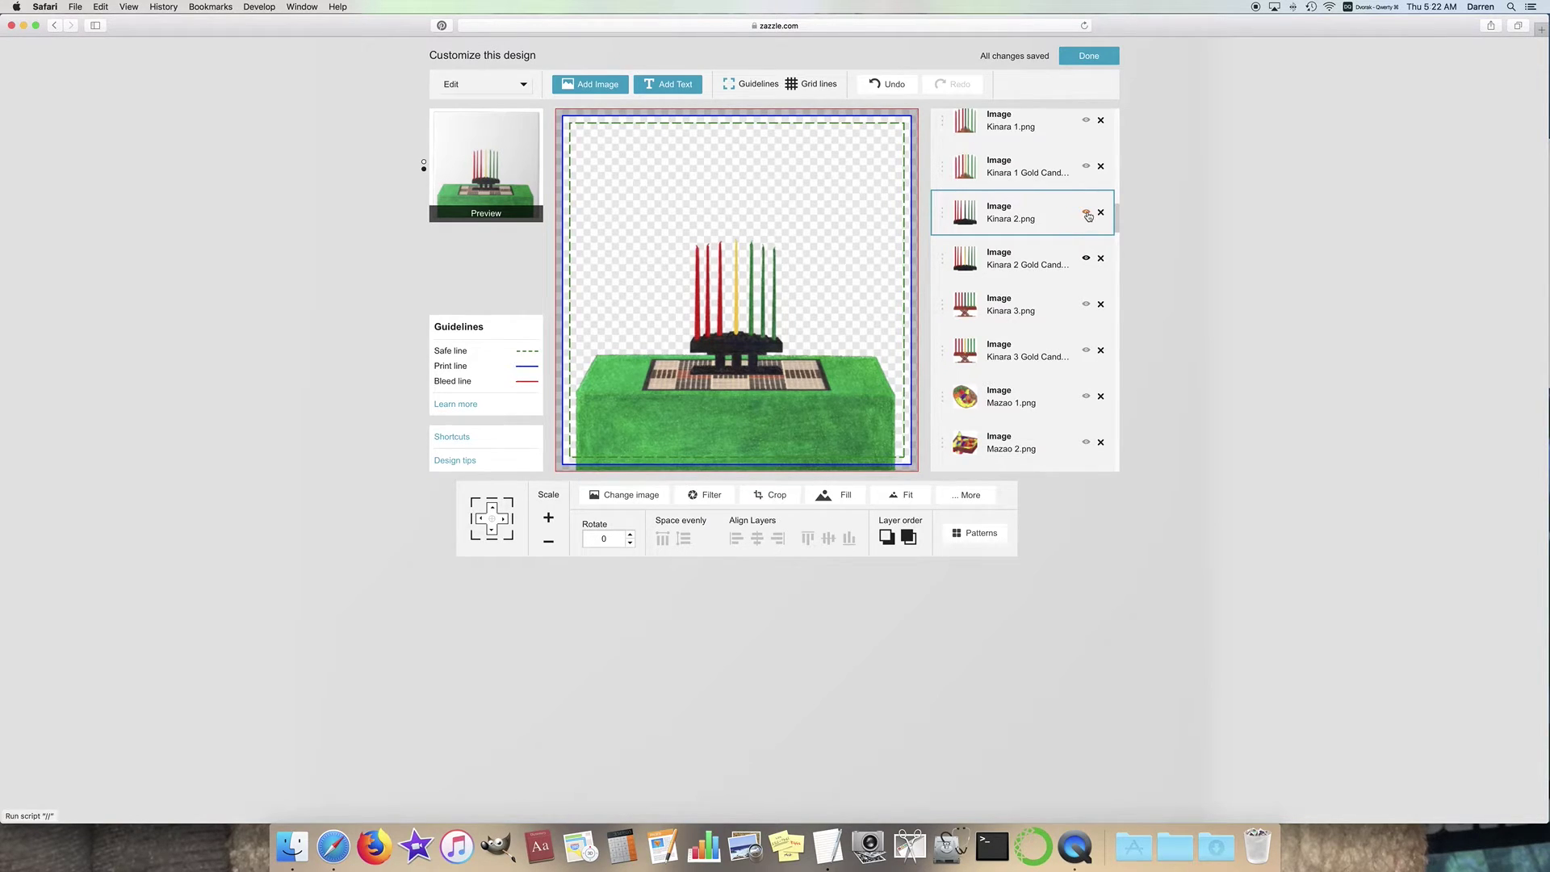
click(1087, 259)
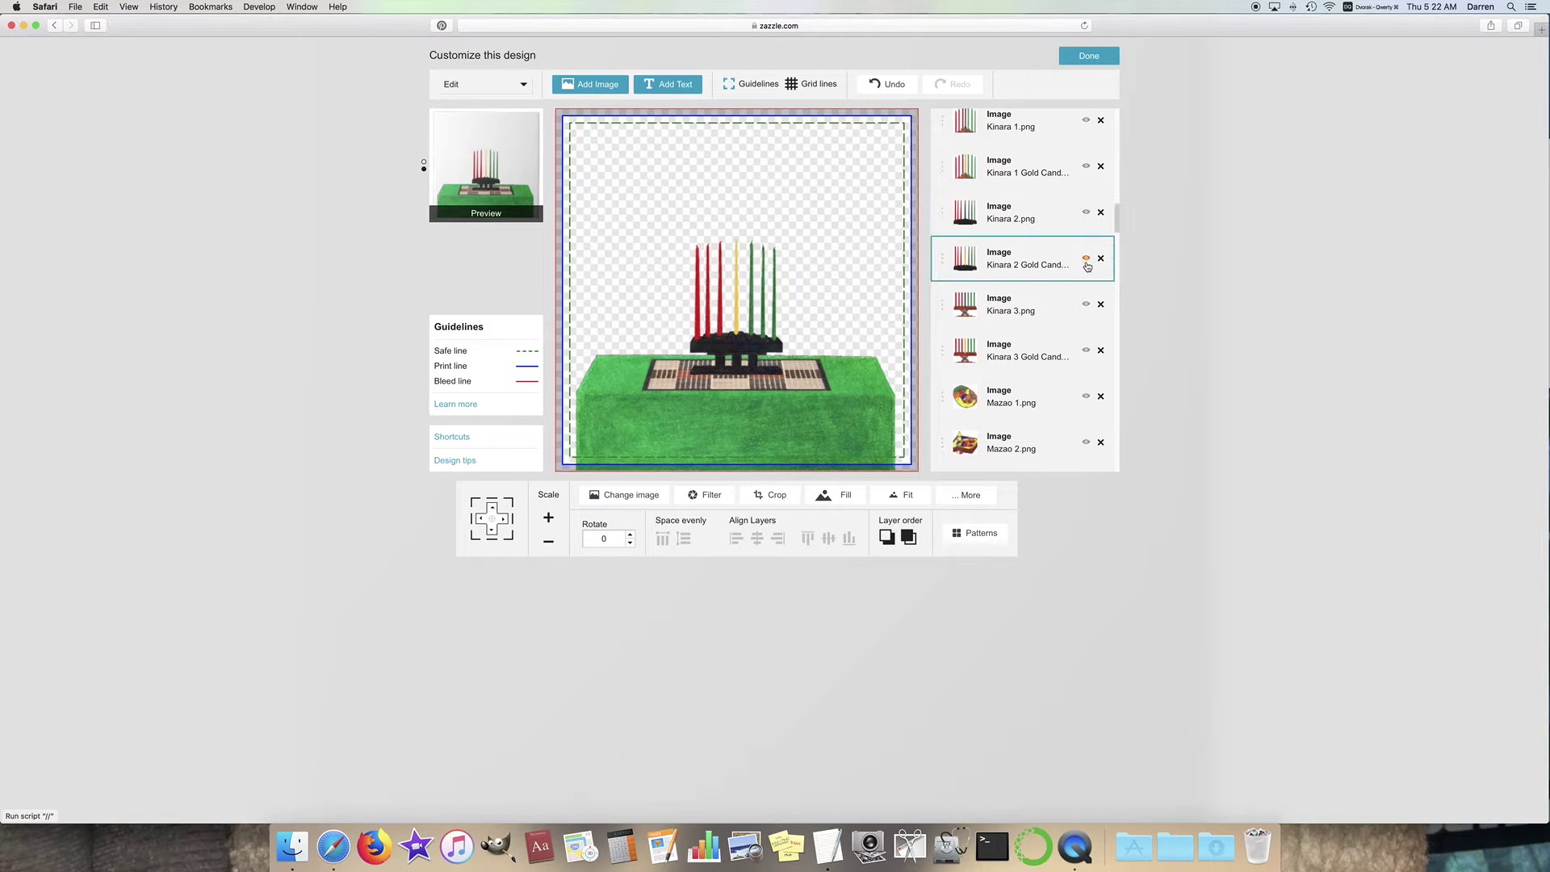
scroll(1090, 260, up, 2)
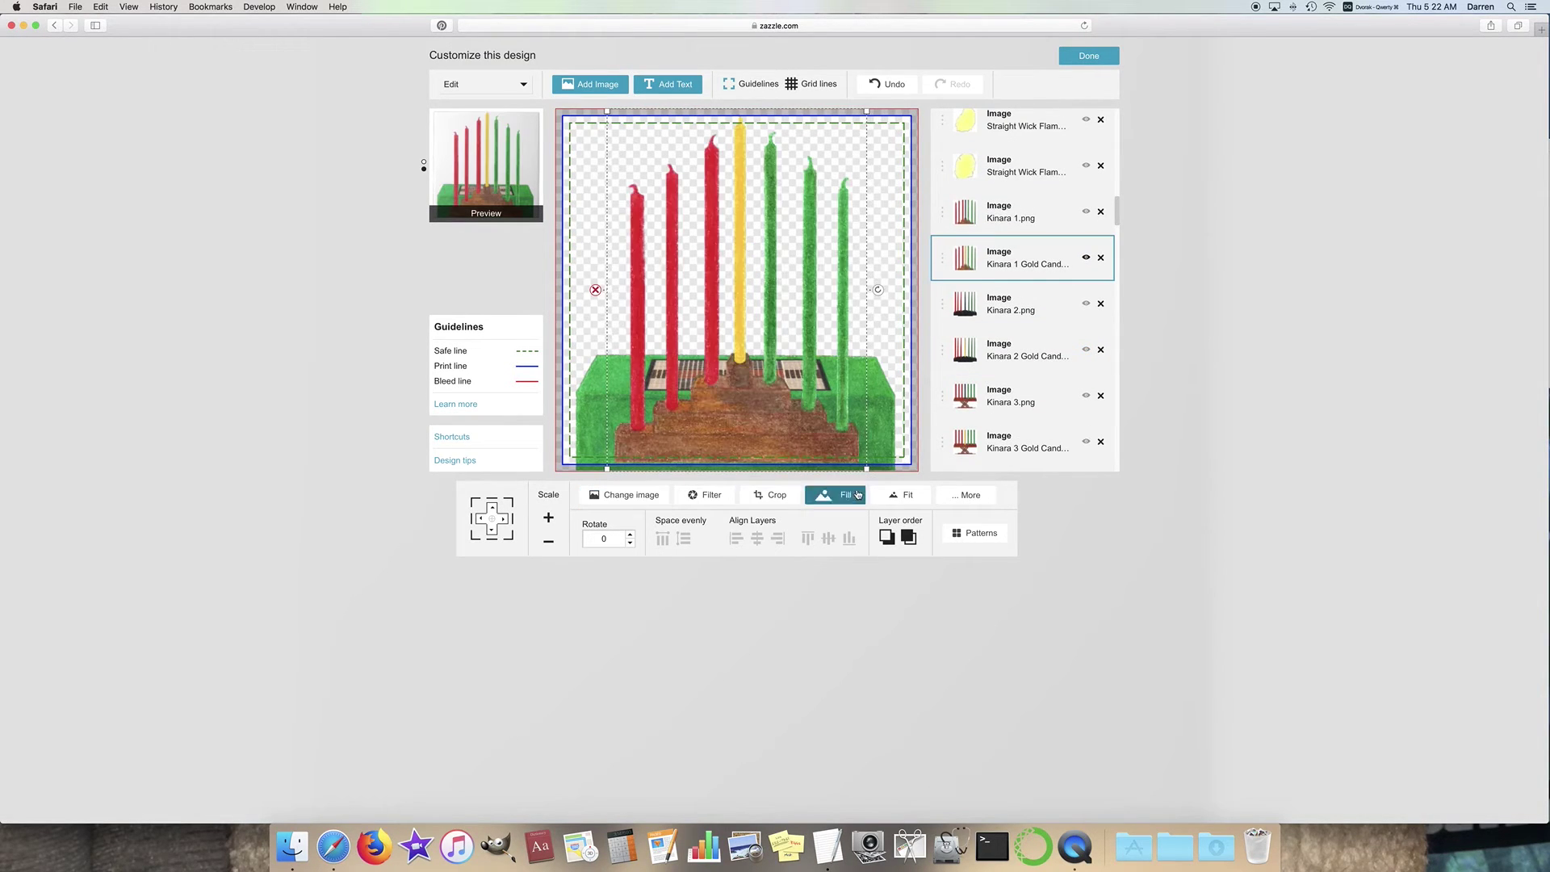
Step: Scale the gold-candle Kinara 1 down to a little over a quarter of the tile's width and move it down onto the mat
click(549, 544)
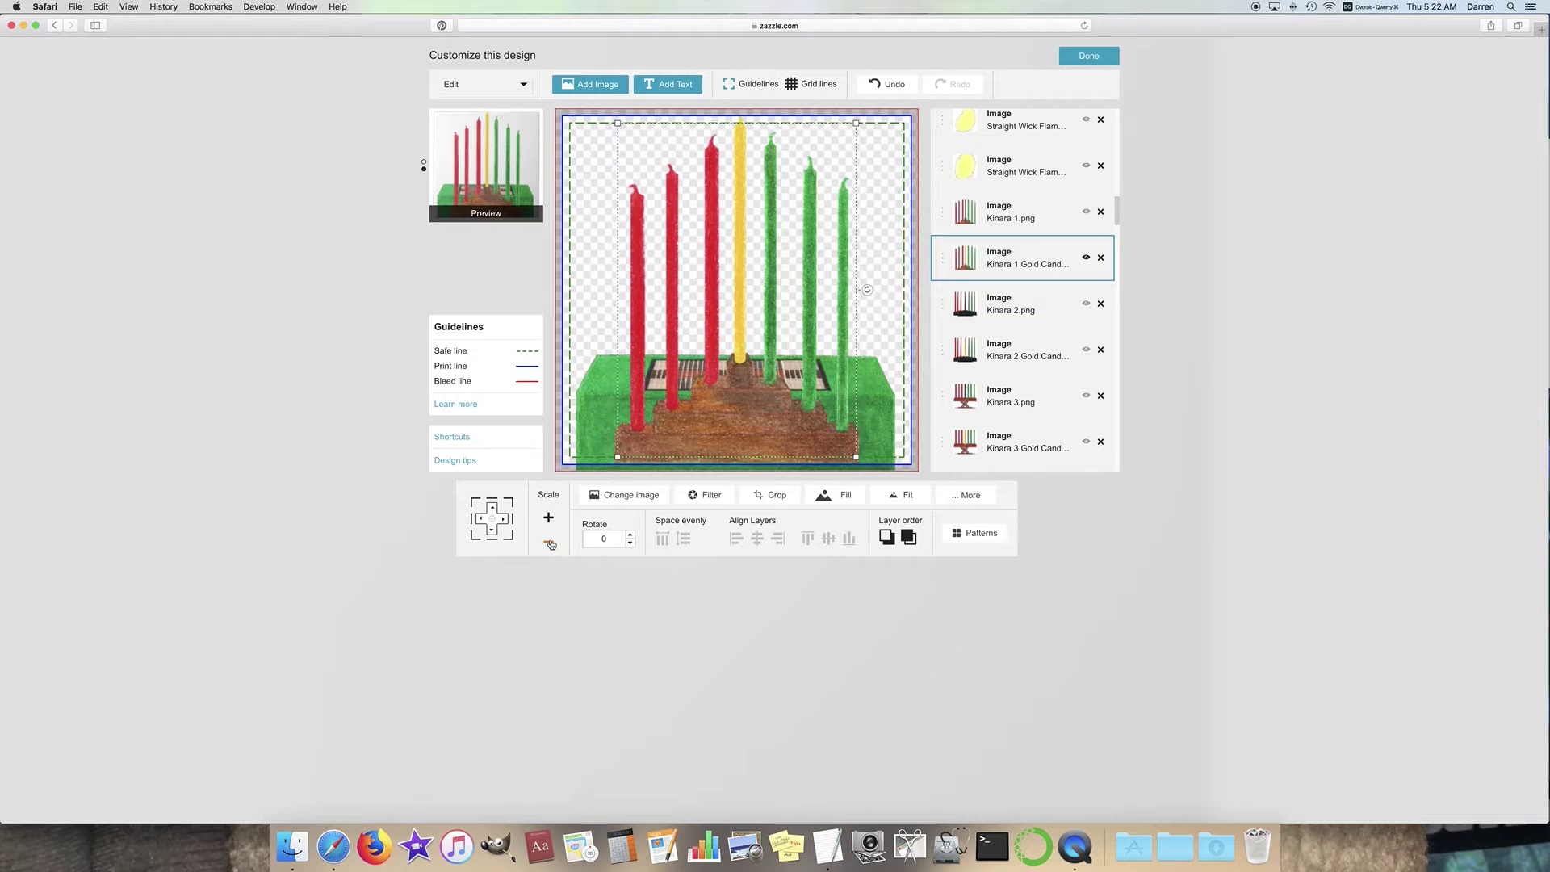
click(550, 544)
click(549, 544)
click(550, 544)
click(550, 544)
click(550, 544)
click(549, 544)
click(549, 545)
click(549, 544)
click(549, 545)
click(549, 545)
click(549, 545)
click(549, 545)
click(549, 545)
click(549, 545)
click(549, 545)
click(549, 545)
click(492, 531)
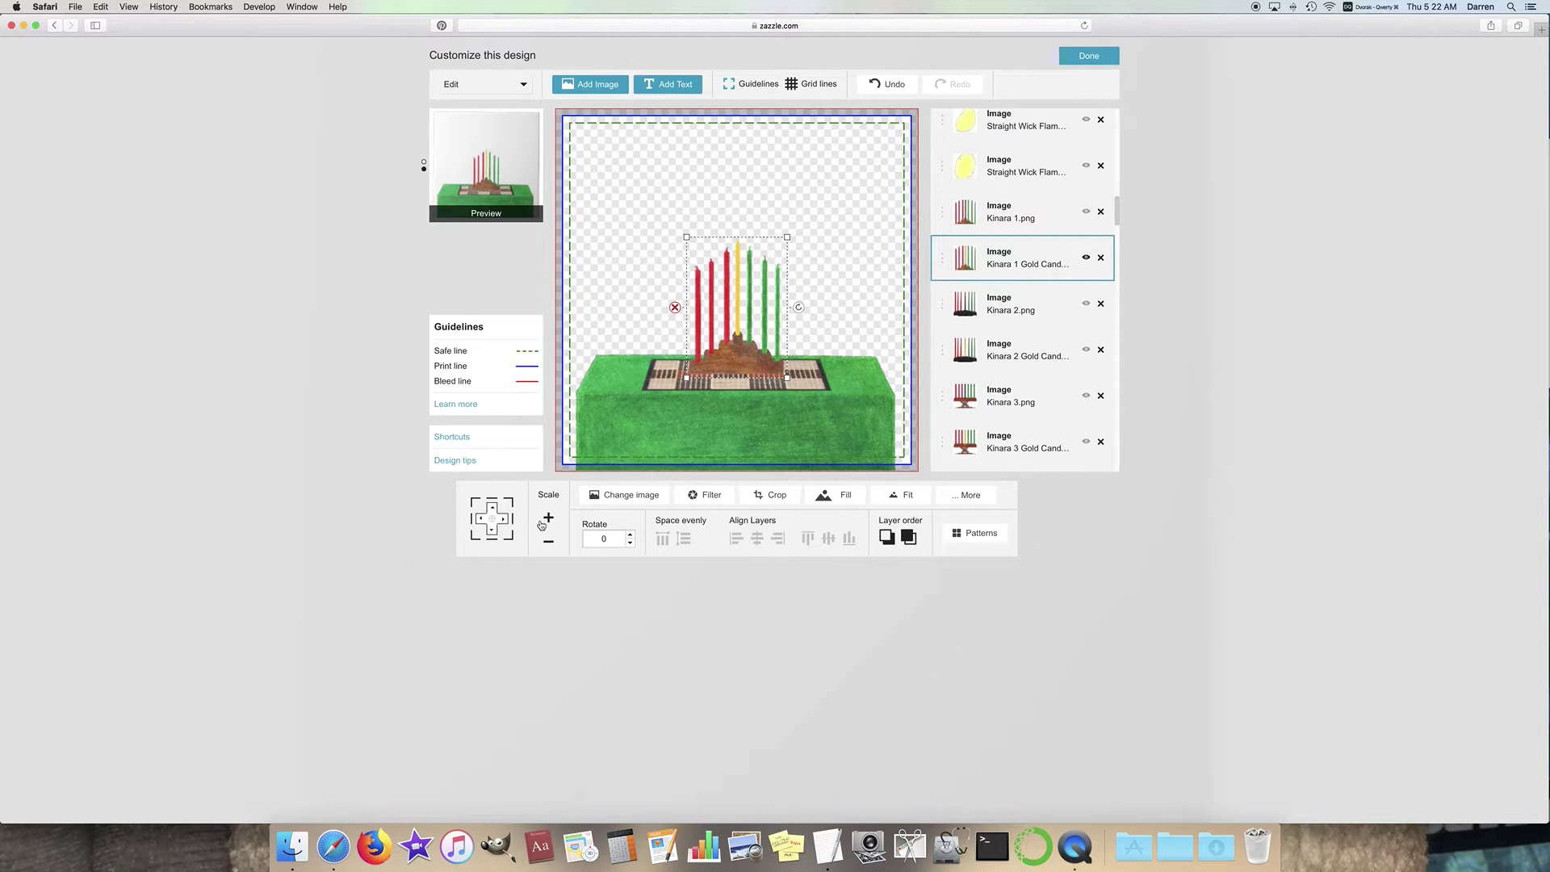
Step: Show Kinara 1, scale it down nine steps, and move it down over its gold-candle version on the mat
click(1087, 212)
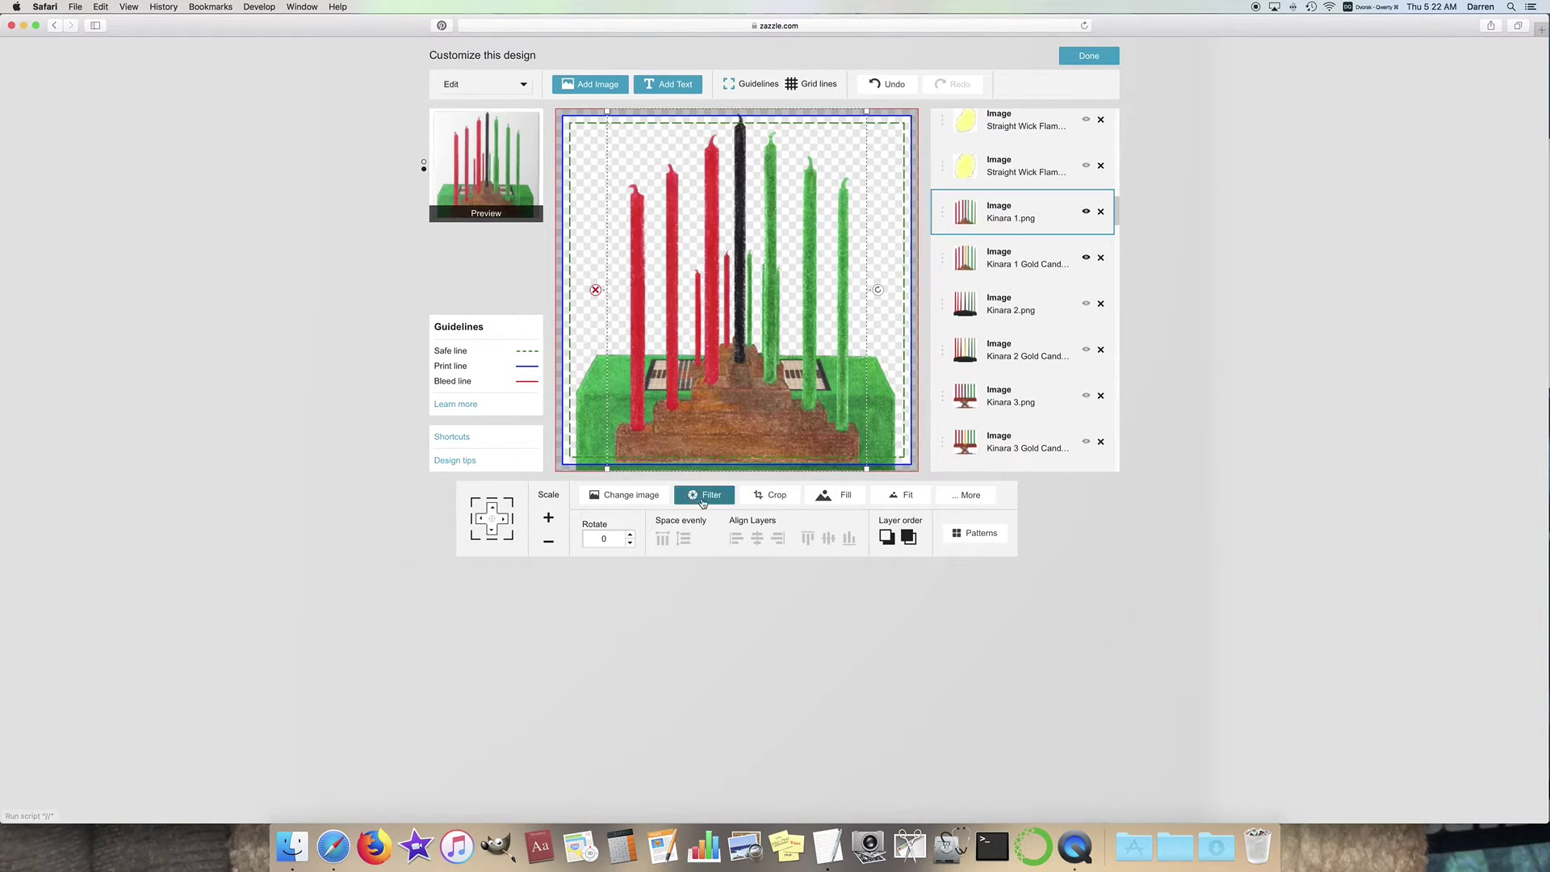
click(547, 545)
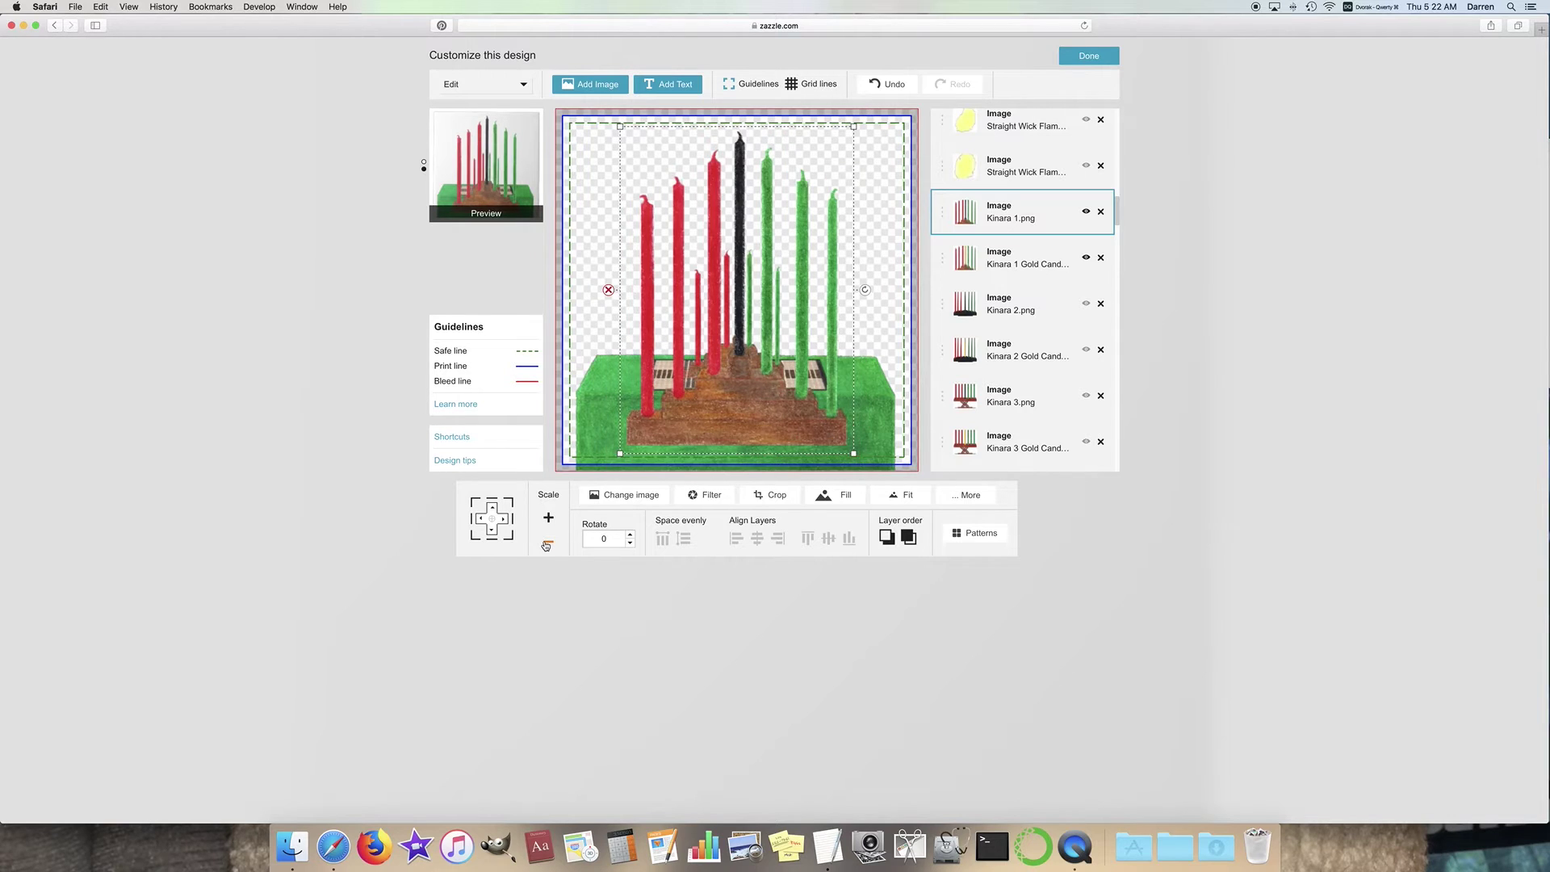
click(547, 545)
click(546, 545)
click(547, 545)
click(547, 545)
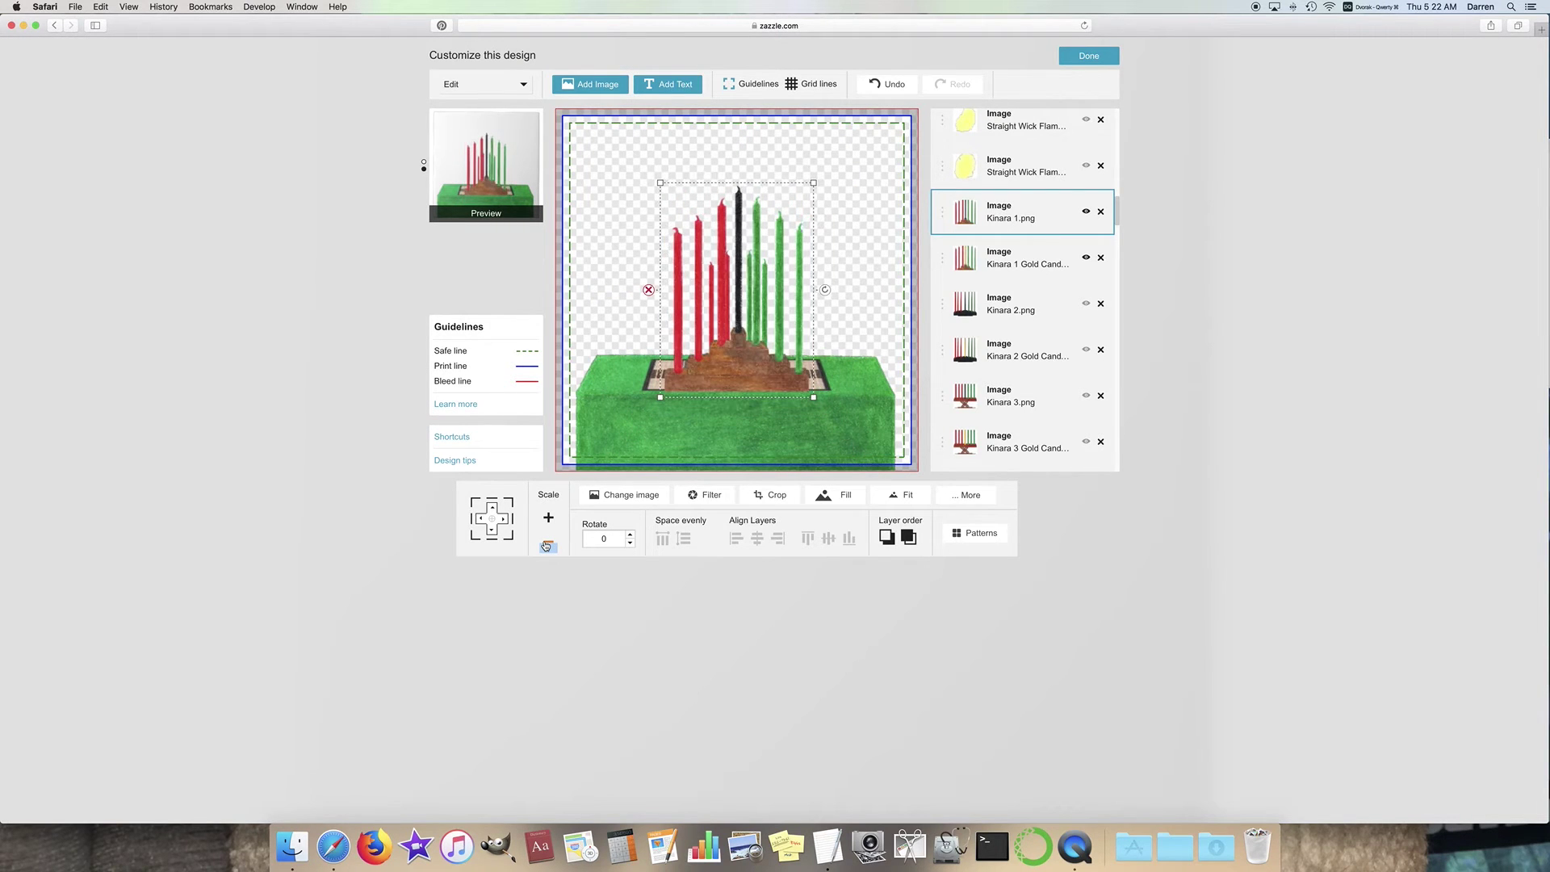
click(546, 545)
click(547, 545)
click(546, 545)
click(547, 545)
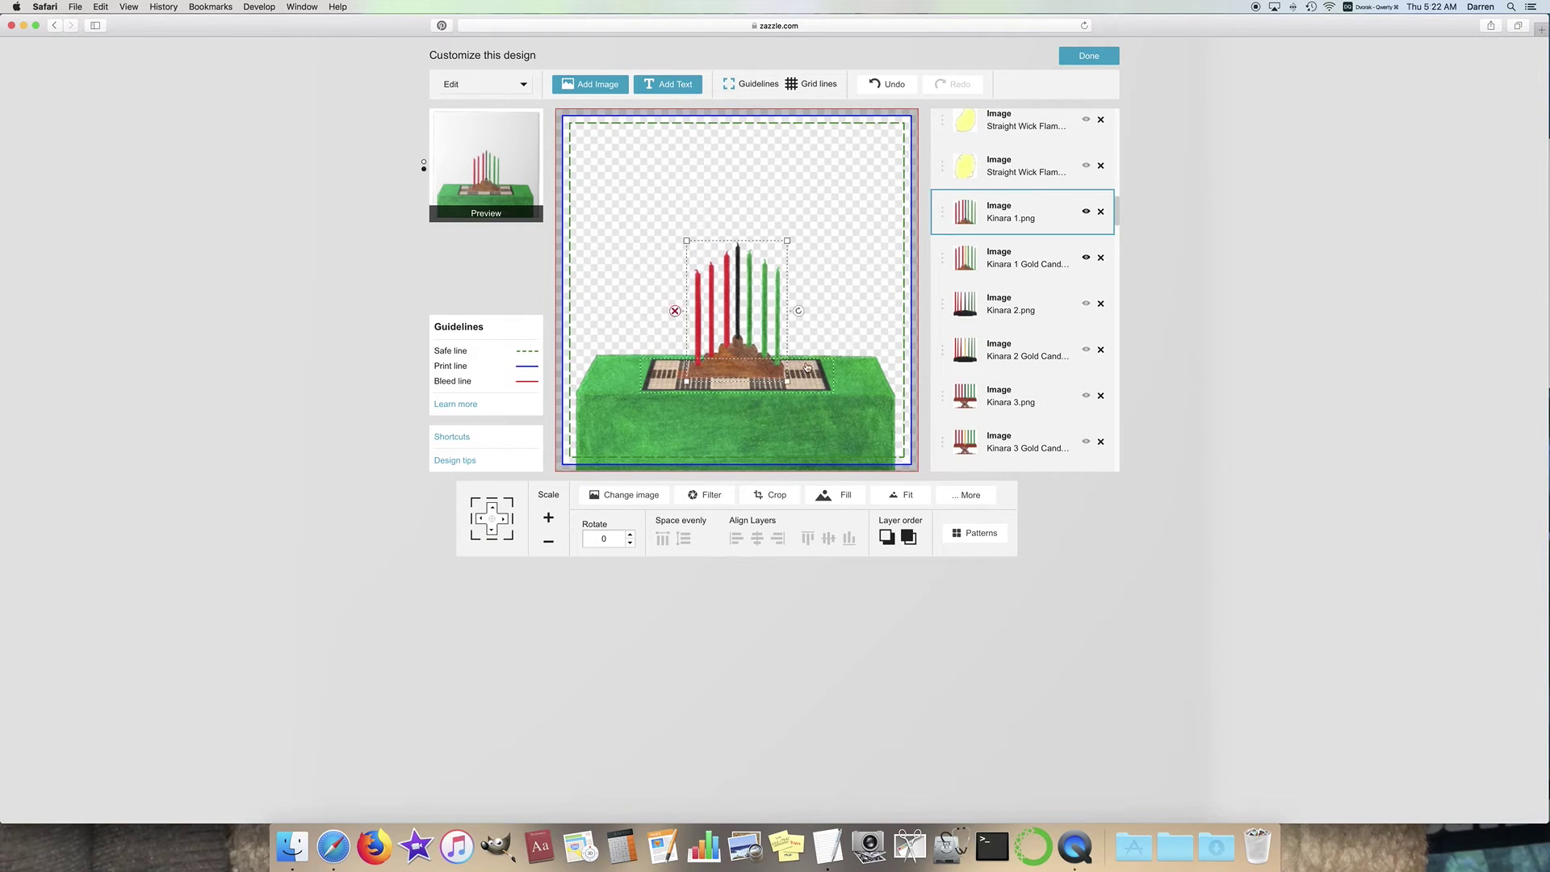
Step: Hide both Kinara 1 layers and show Kinara 2 on the mat again
click(1086, 211)
click(1086, 258)
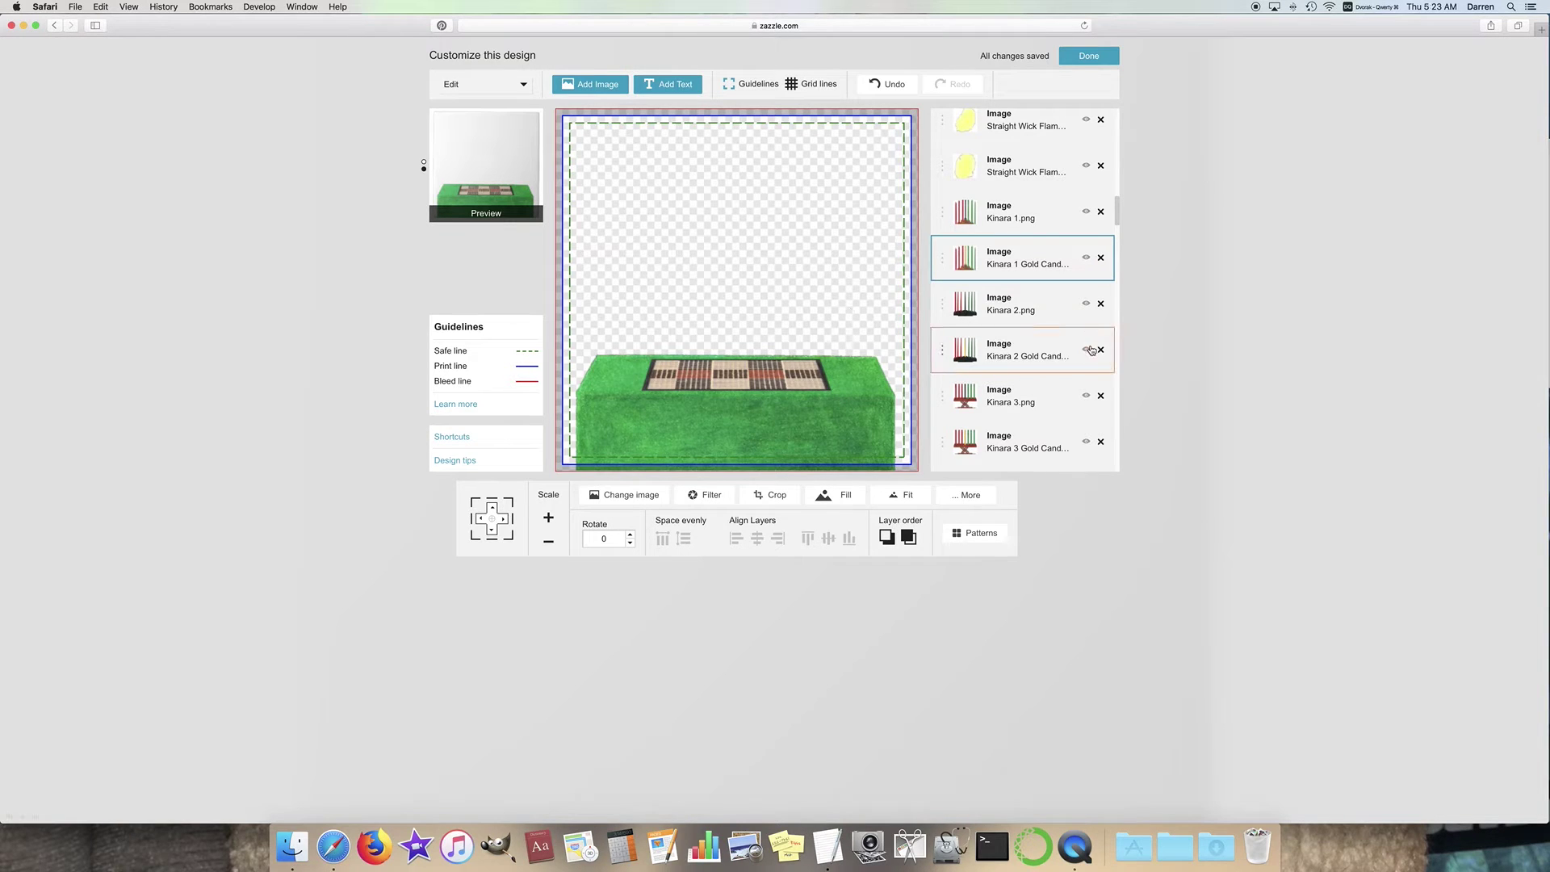
click(1086, 305)
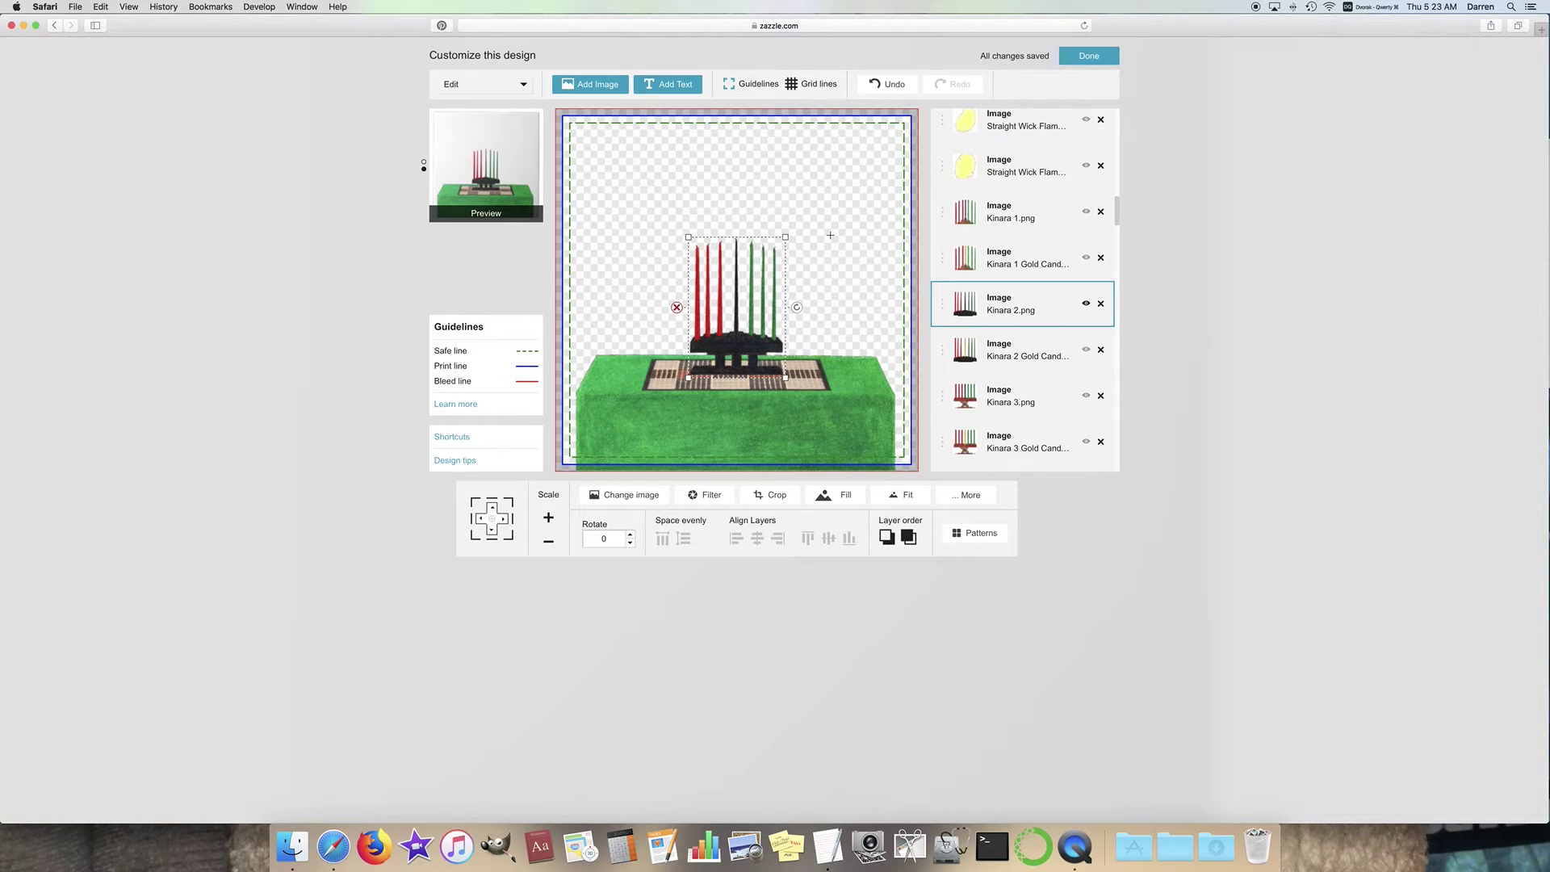
Step: Show the straight wick flame layer directly above Kinara 1 in the layer list and fit it to the tile
scroll(1050, 295, up, 1)
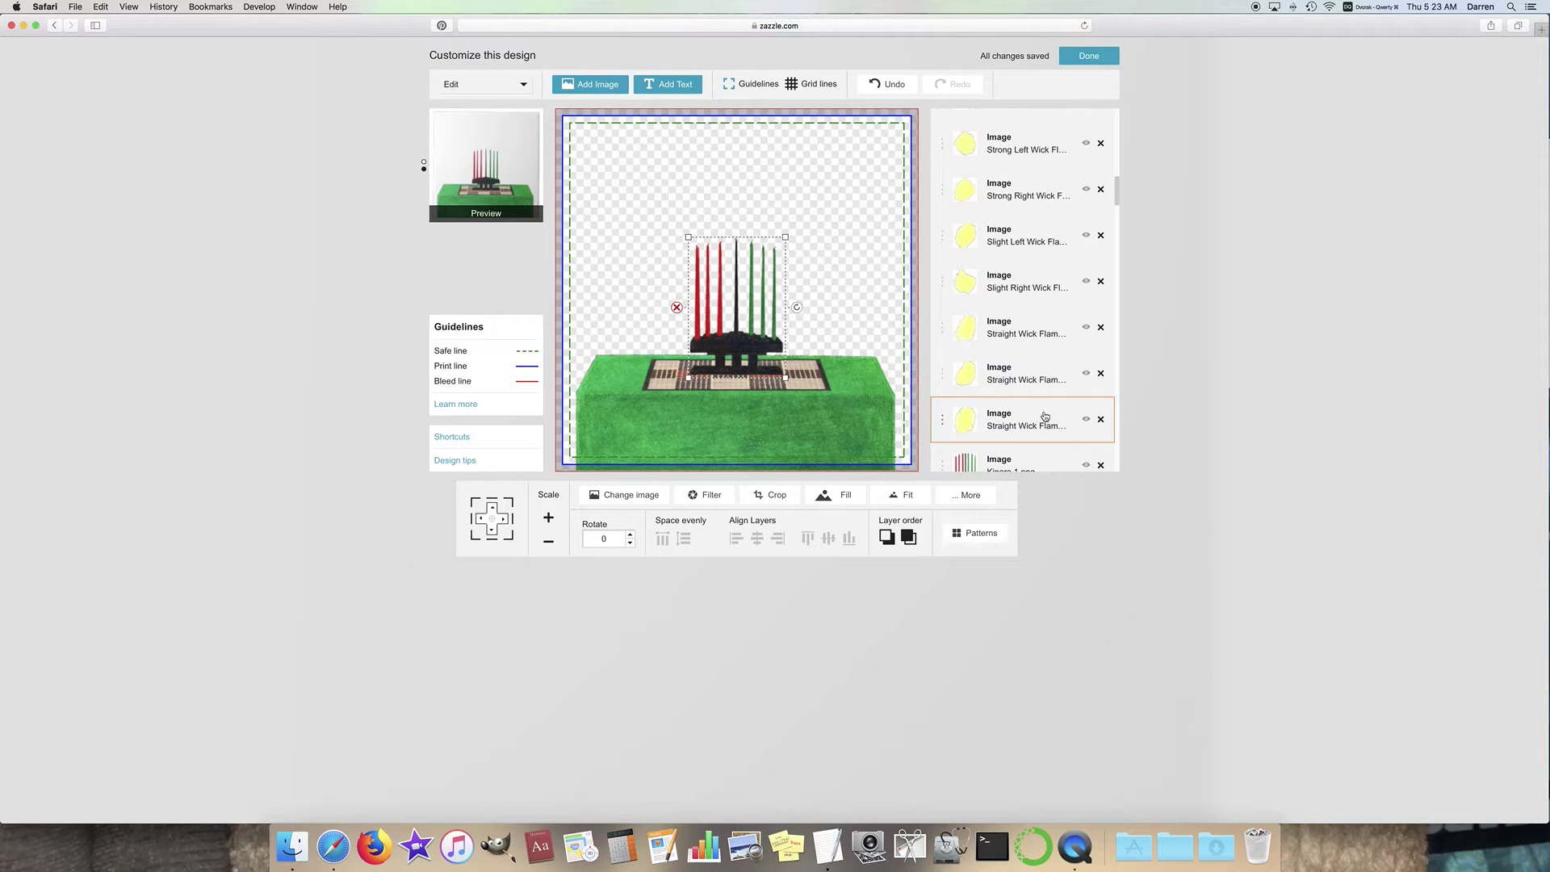
click(1023, 384)
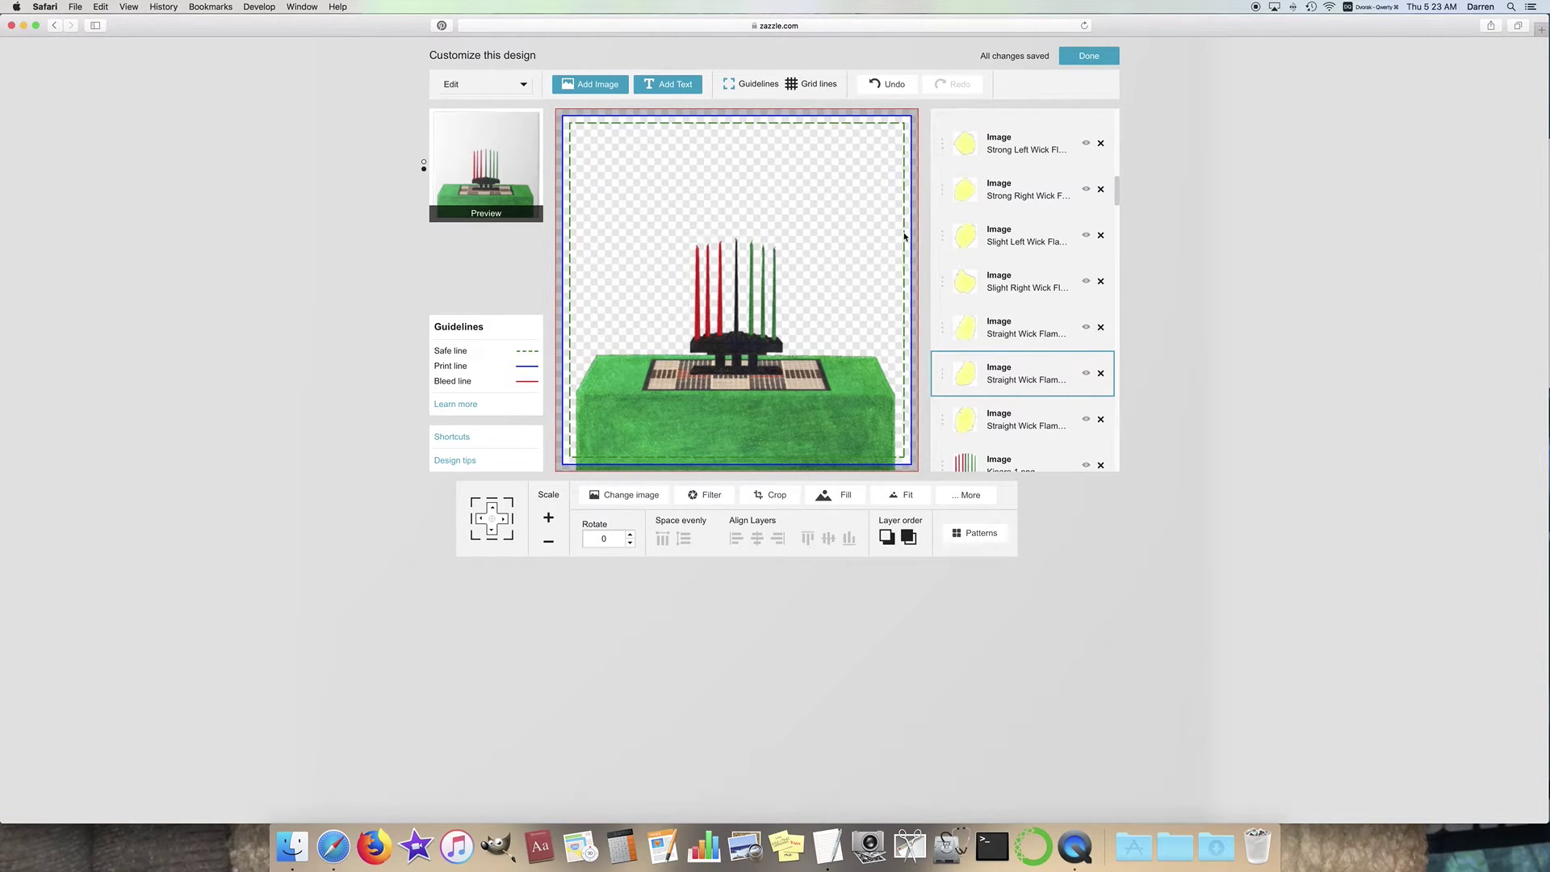
click(1031, 428)
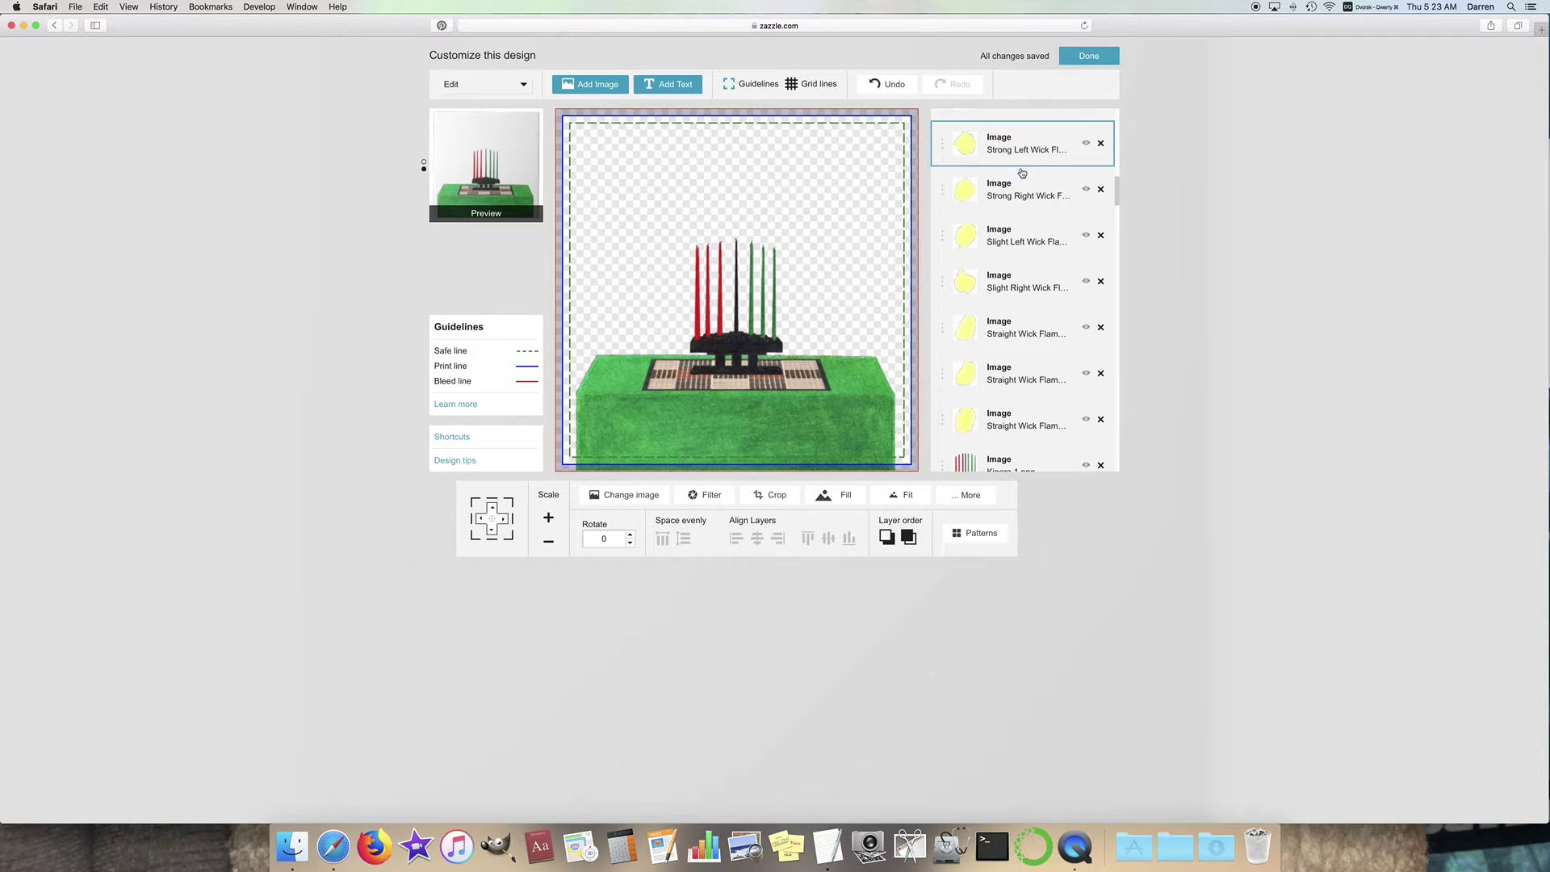
click(1087, 419)
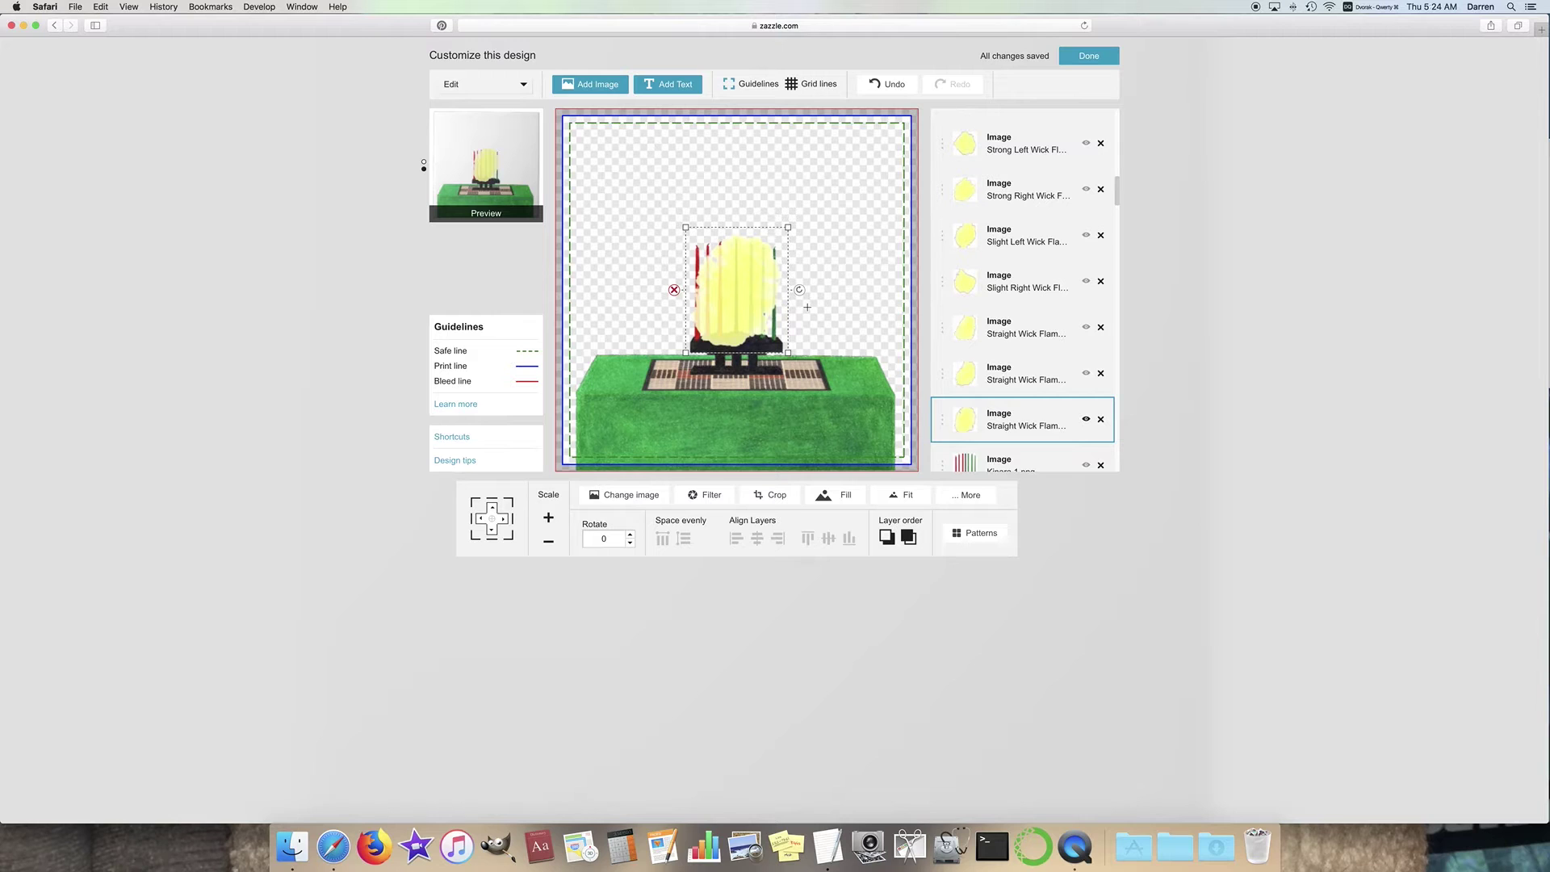
click(902, 495)
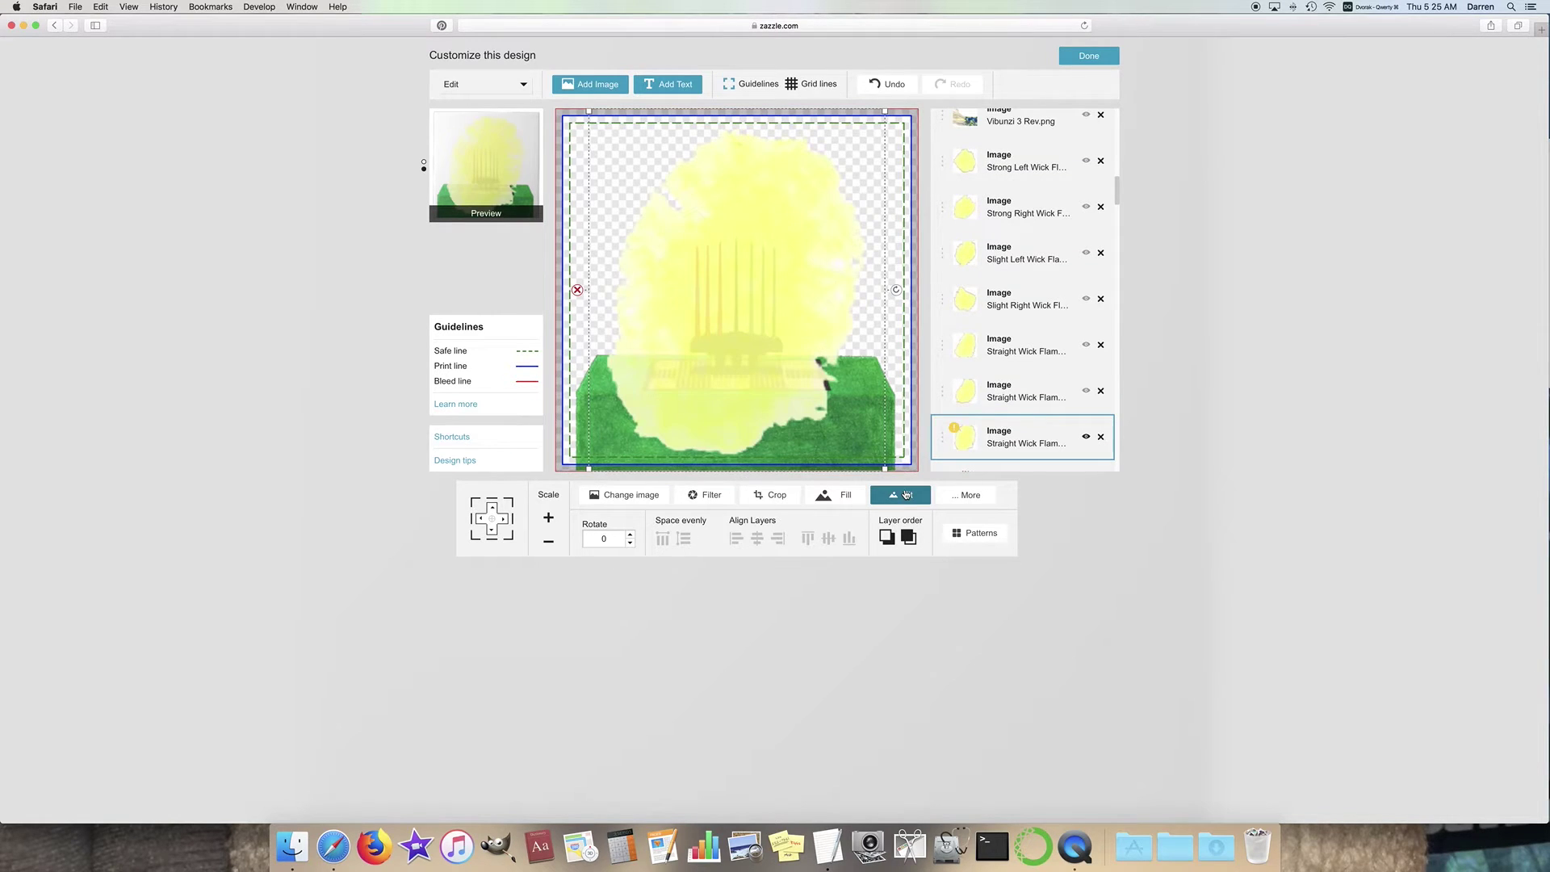
scroll(1080, 326, down, 3)
mouse_move(955, 376)
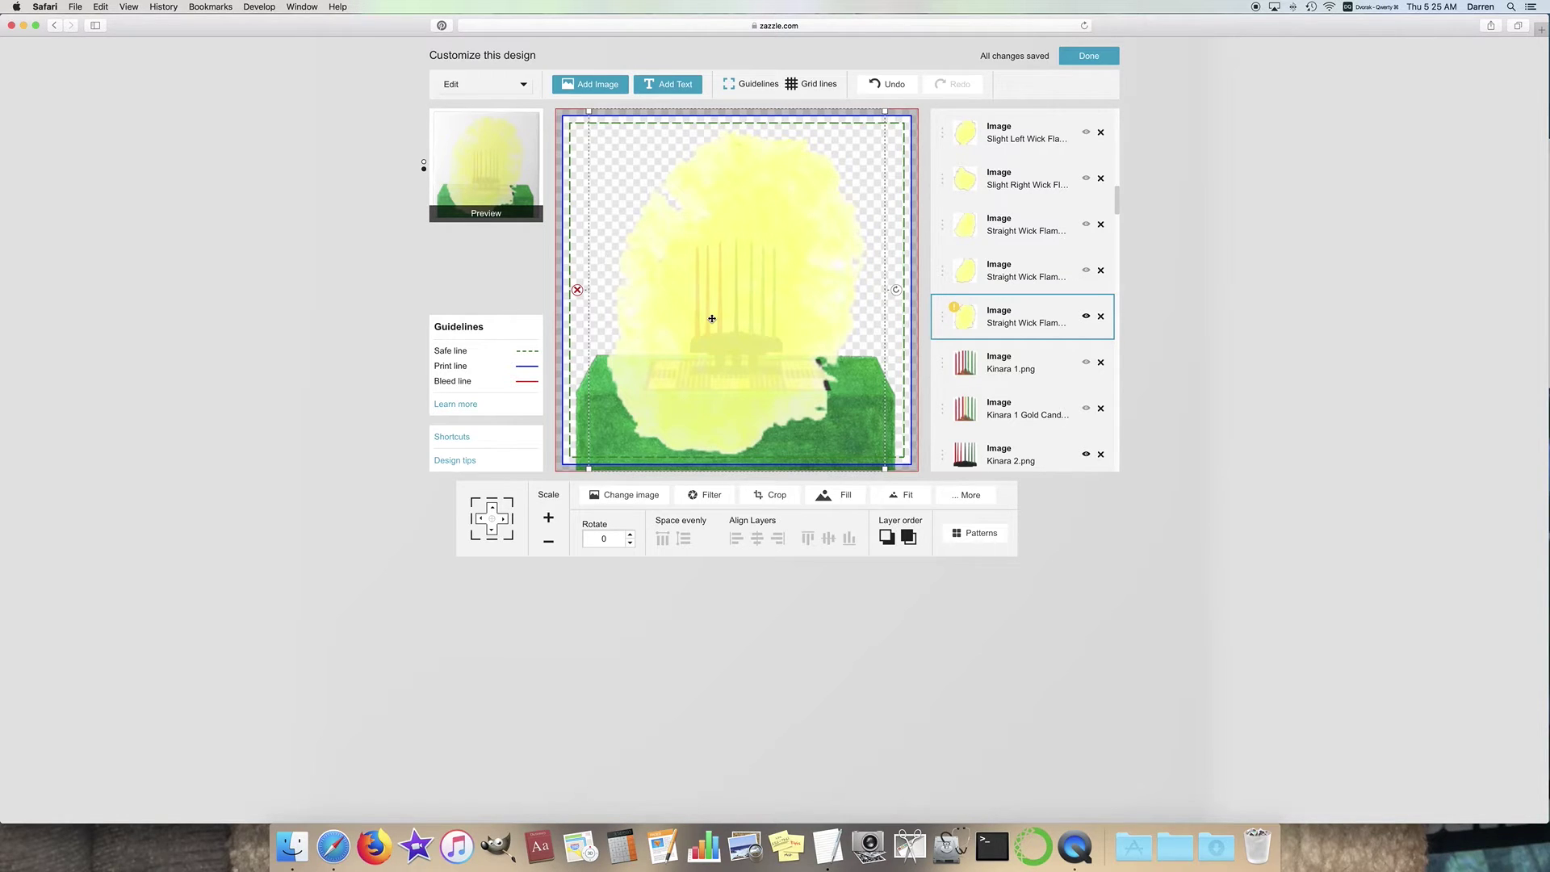
mouse_move(969, 311)
Step: Scale the straight wick flame down repeatedly to about 3% of the tile's width
click(547, 544)
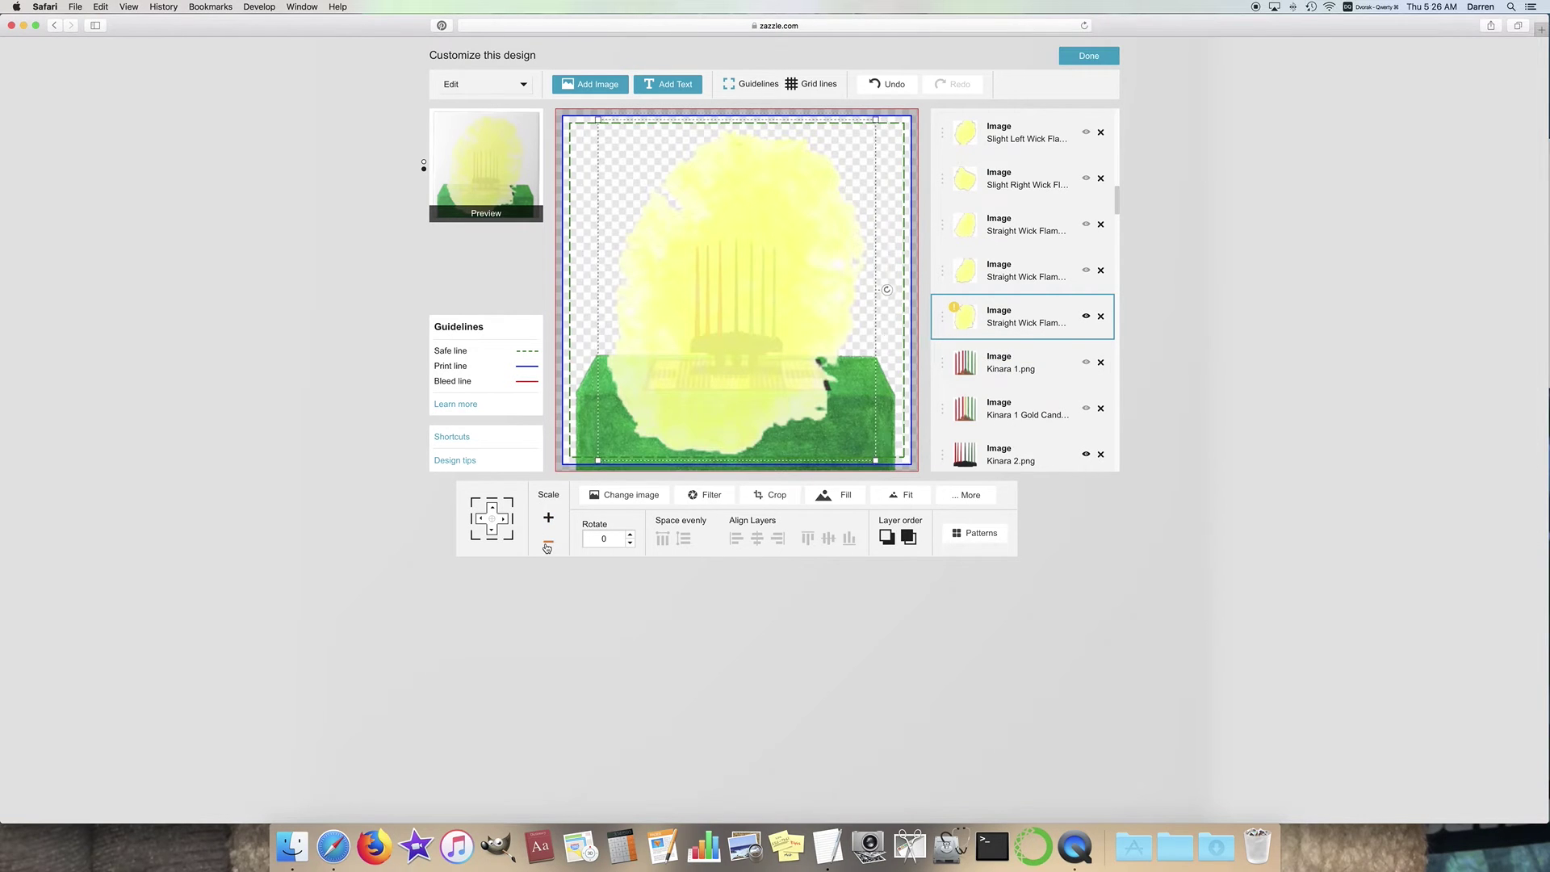
click(547, 544)
click(547, 544)
click(547, 545)
click(547, 544)
click(547, 545)
click(548, 545)
click(547, 545)
click(547, 545)
click(547, 545)
click(548, 545)
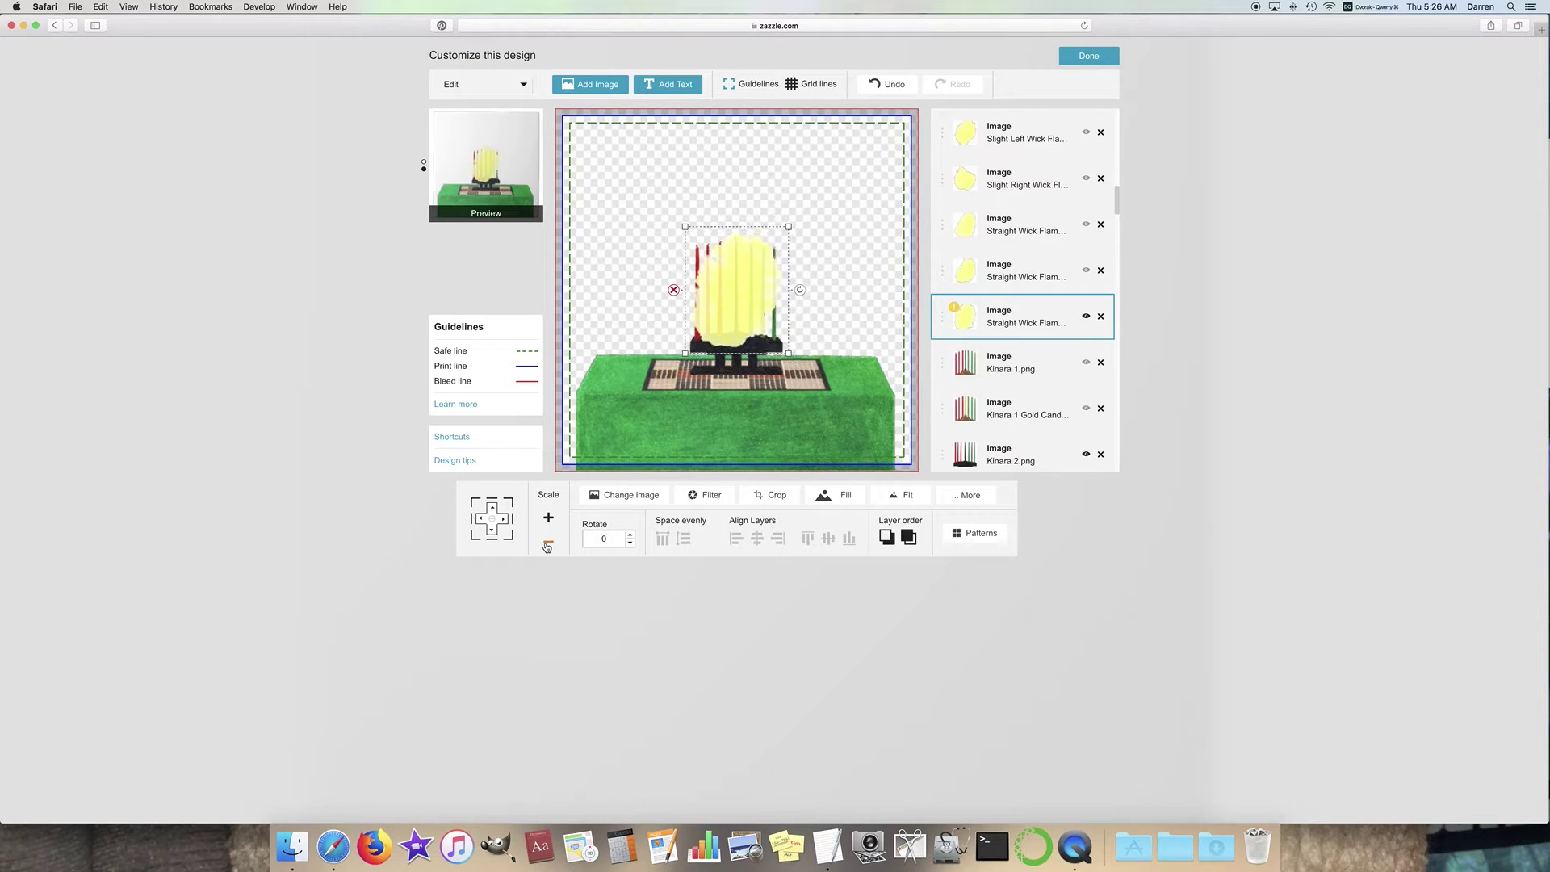
click(547, 545)
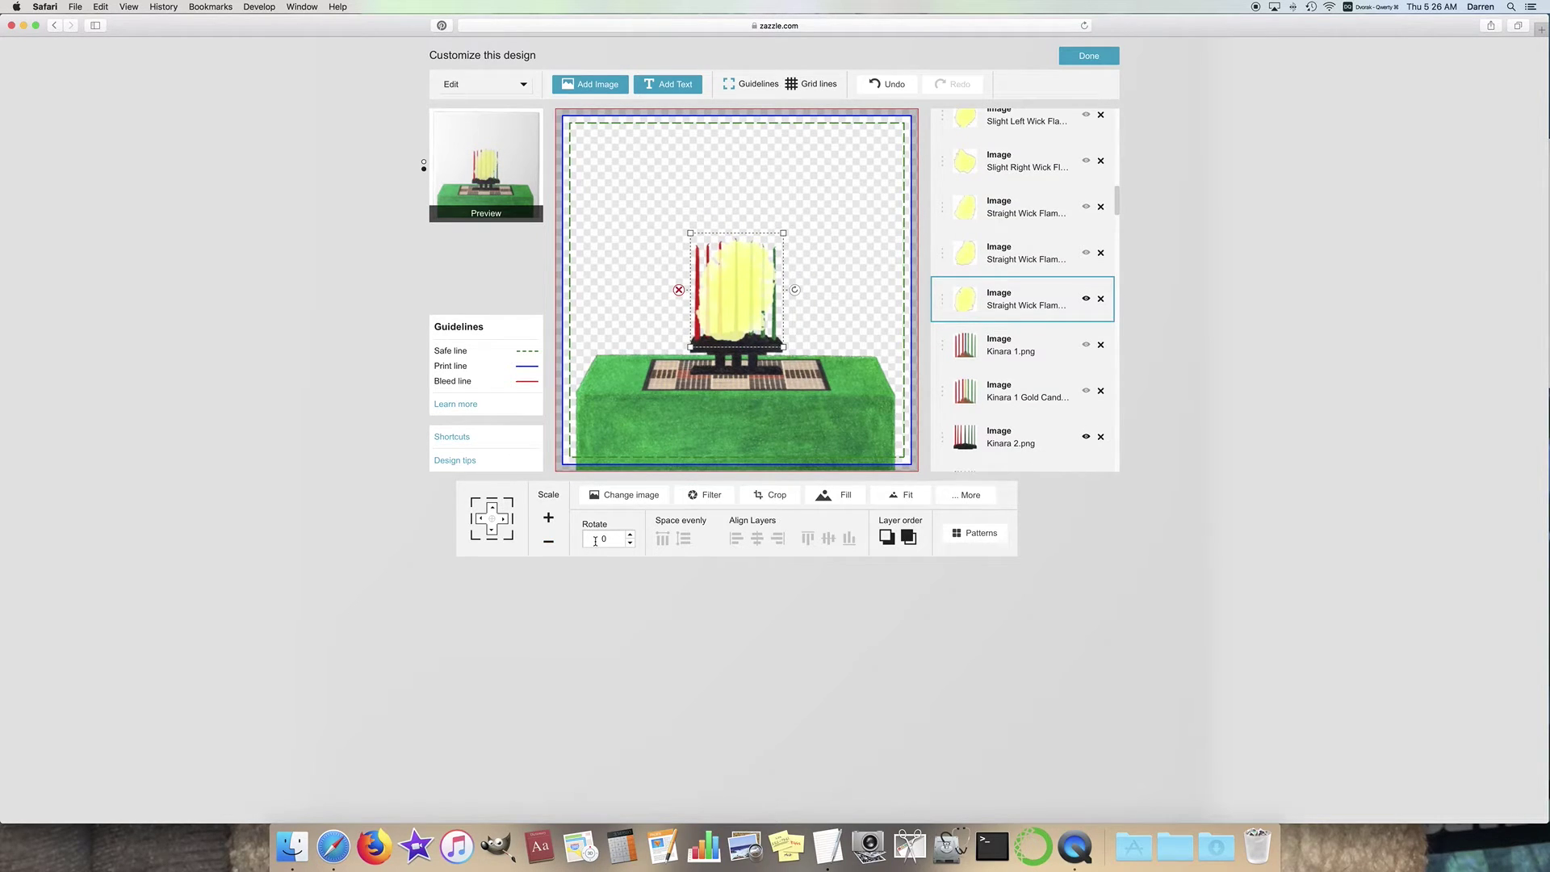
click(547, 545)
click(547, 545)
click(547, 545)
click(548, 545)
click(549, 545)
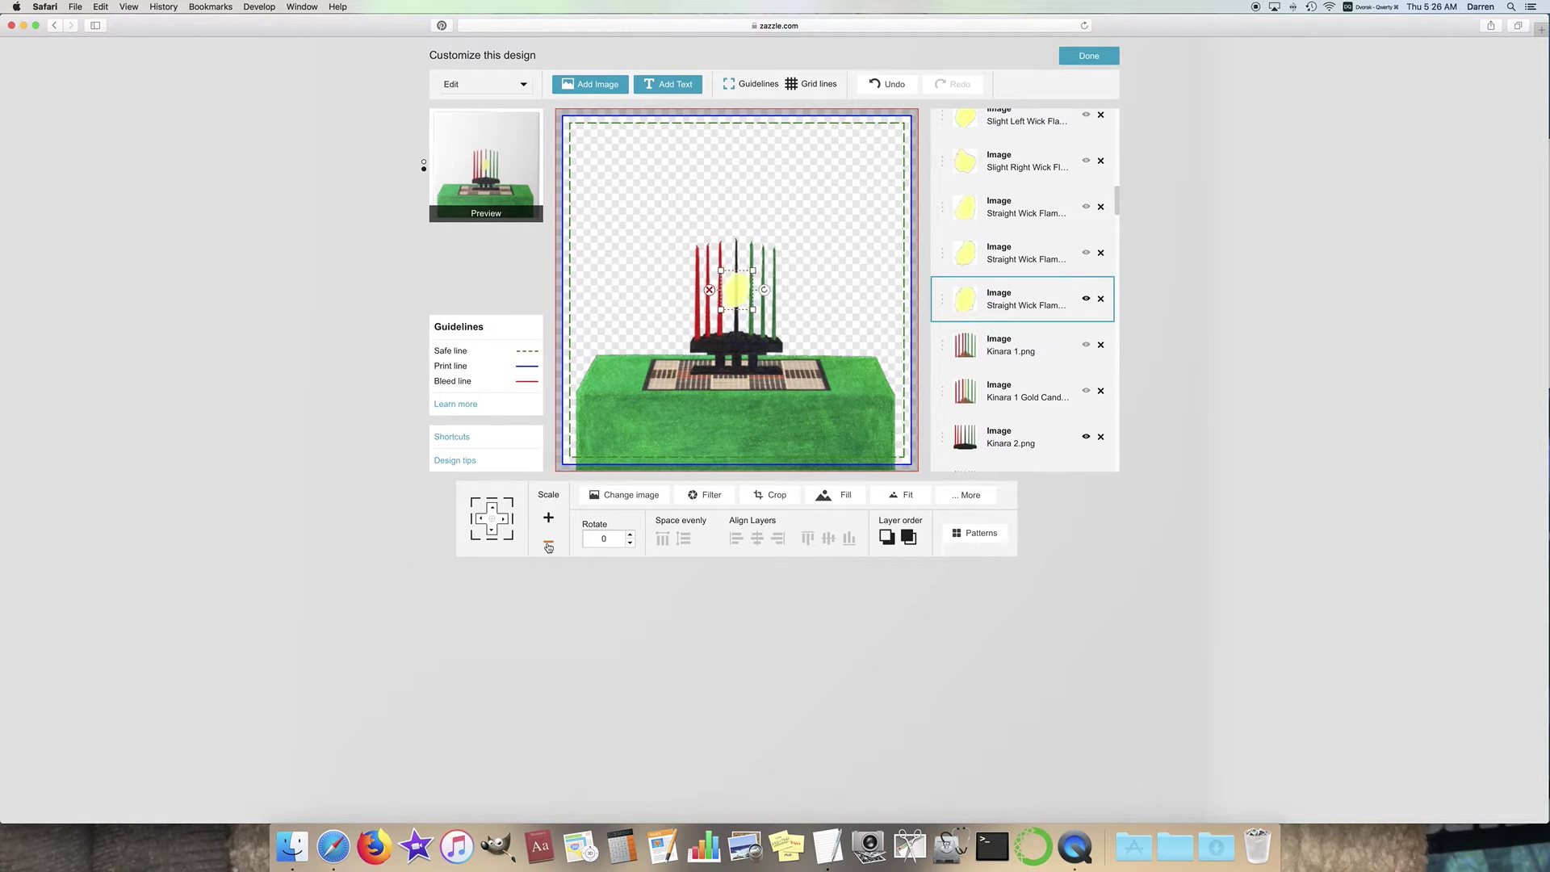
click(548, 546)
click(548, 545)
click(548, 546)
click(548, 545)
click(548, 546)
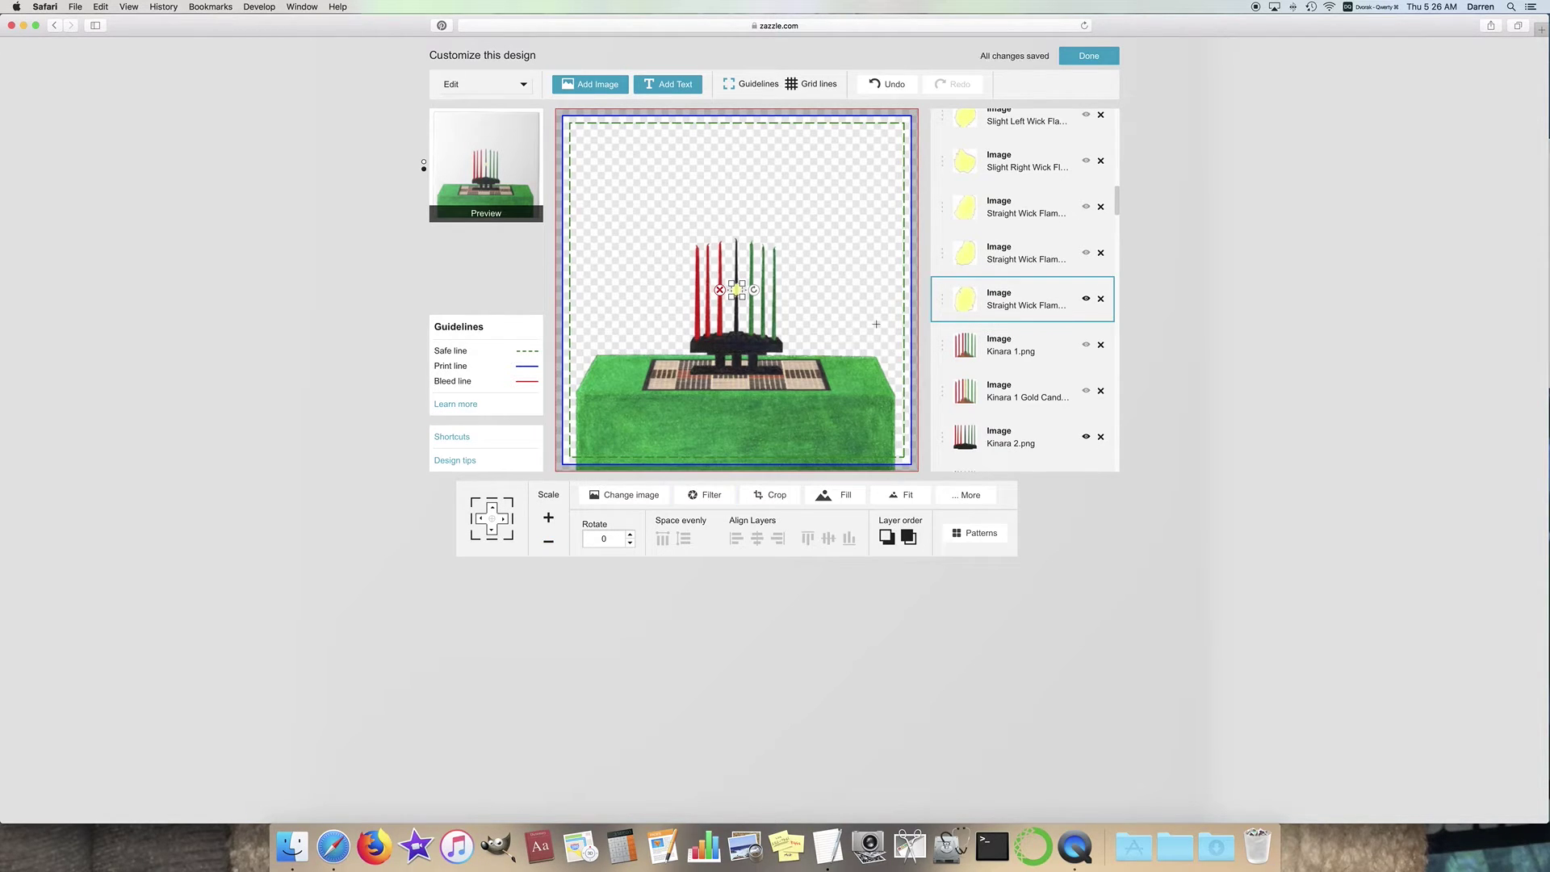
Step: Move the straight wick flame up to just above the black center candle of Kinara 2
scroll(840, 314, up, 5)
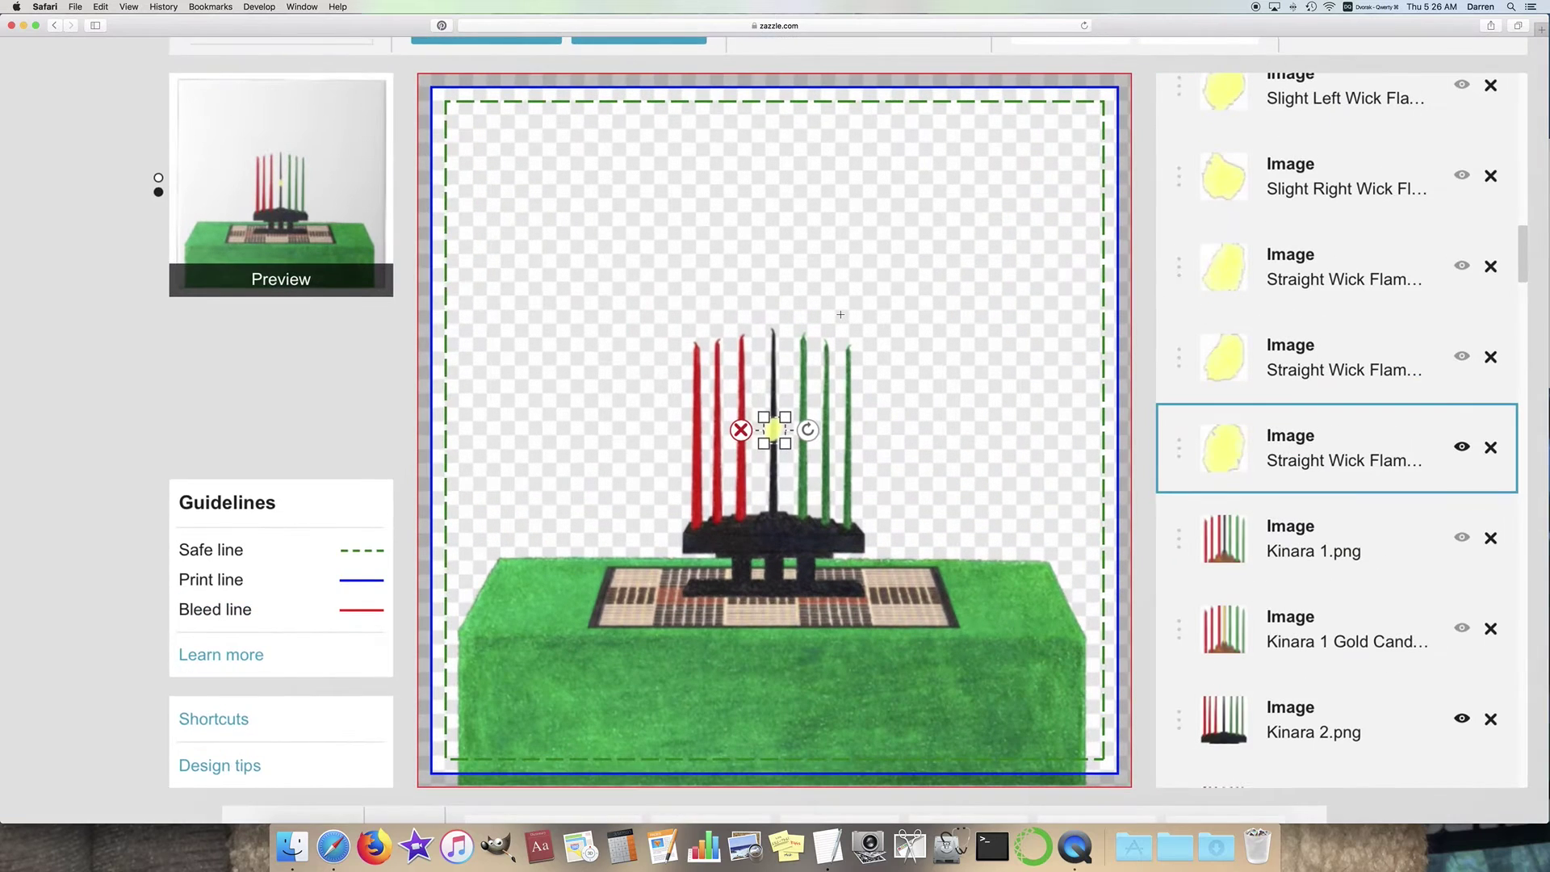
scroll(897, 329, down, 2)
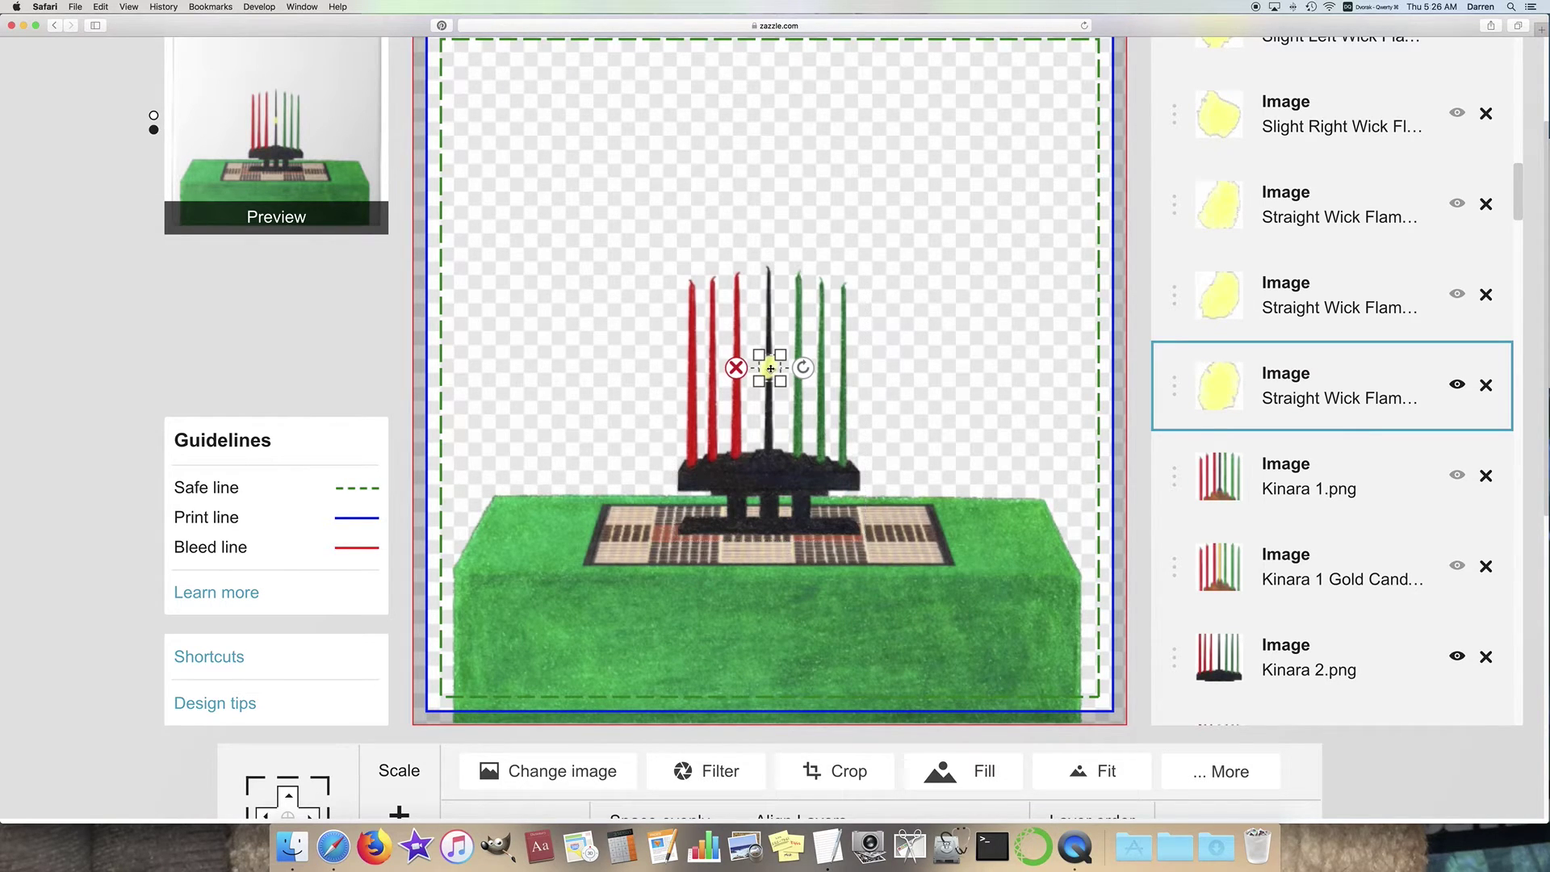
drag(771, 366, 763, 233)
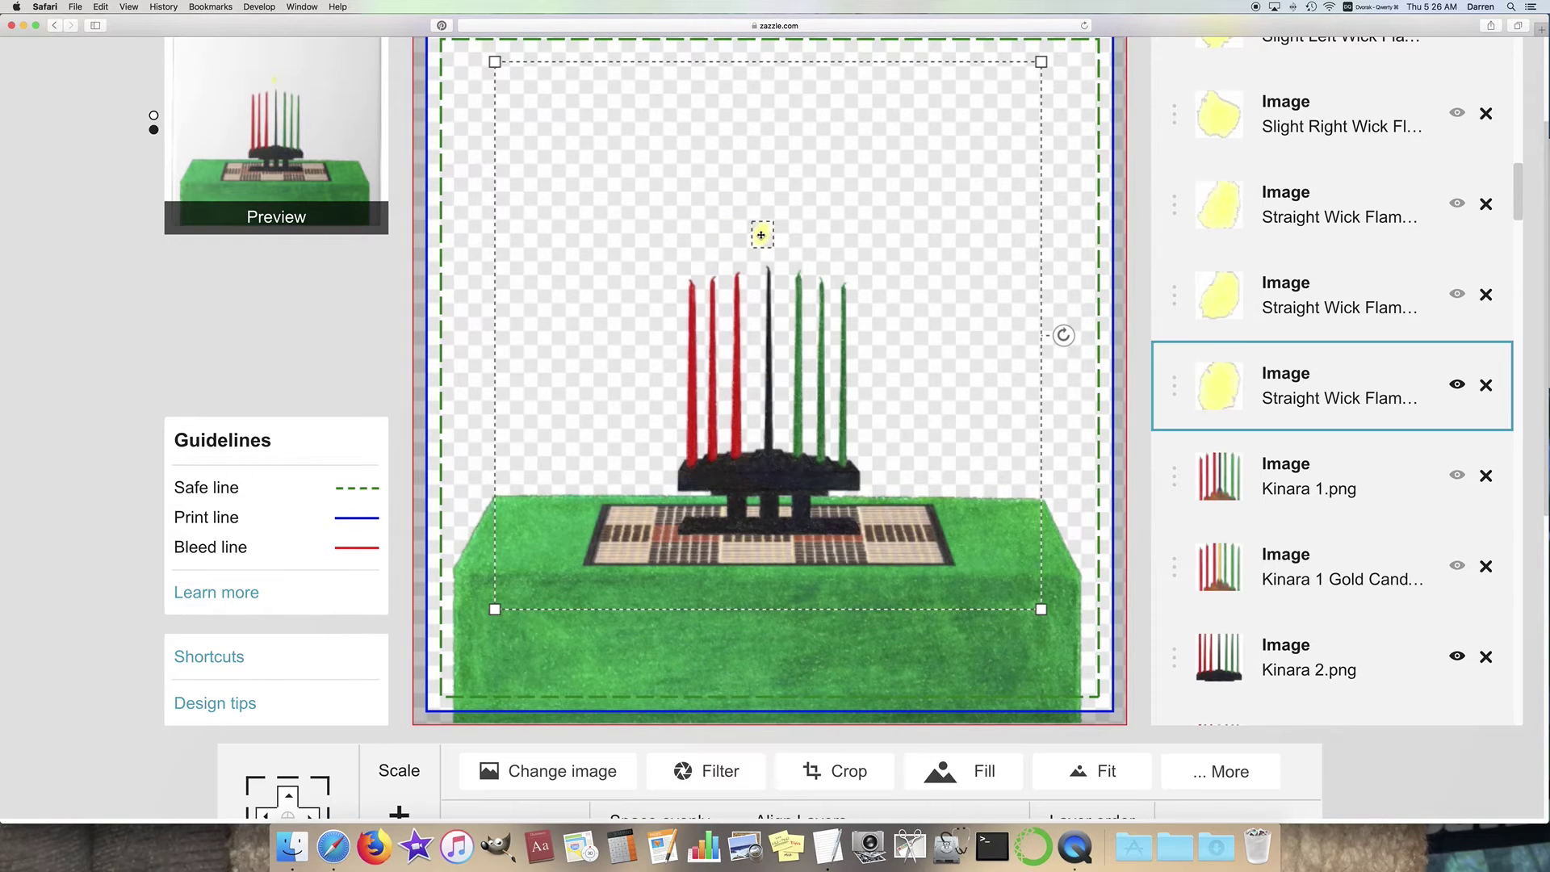
Step: Scale the straight wick flame down further until it is only slightly wider than a candle, and deselect it
scroll(401, 675, down, 2)
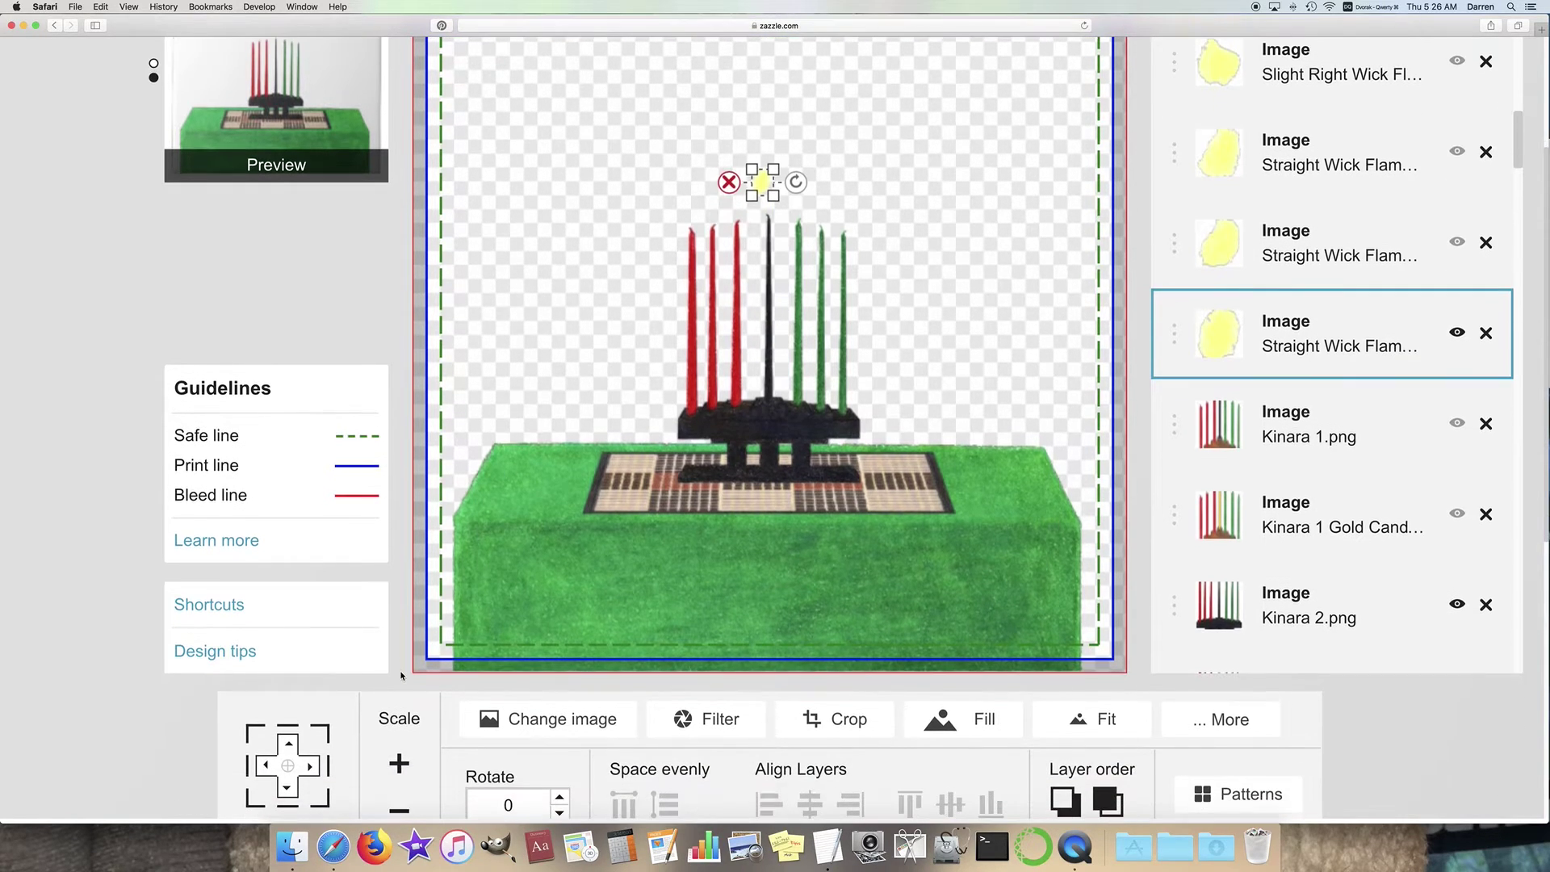
double_click(399, 812)
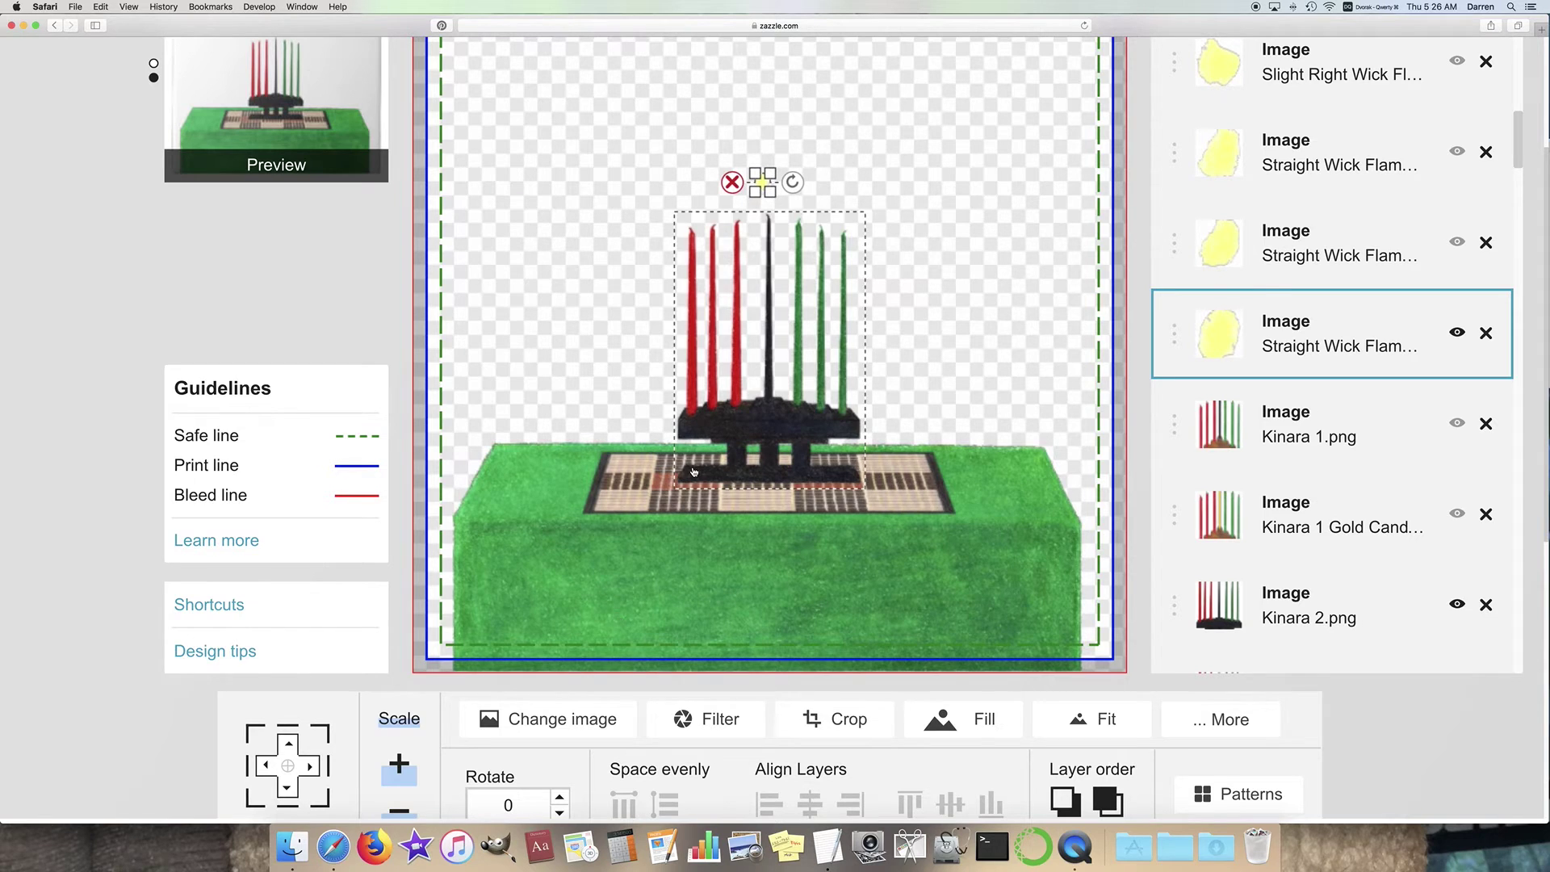
click(874, 212)
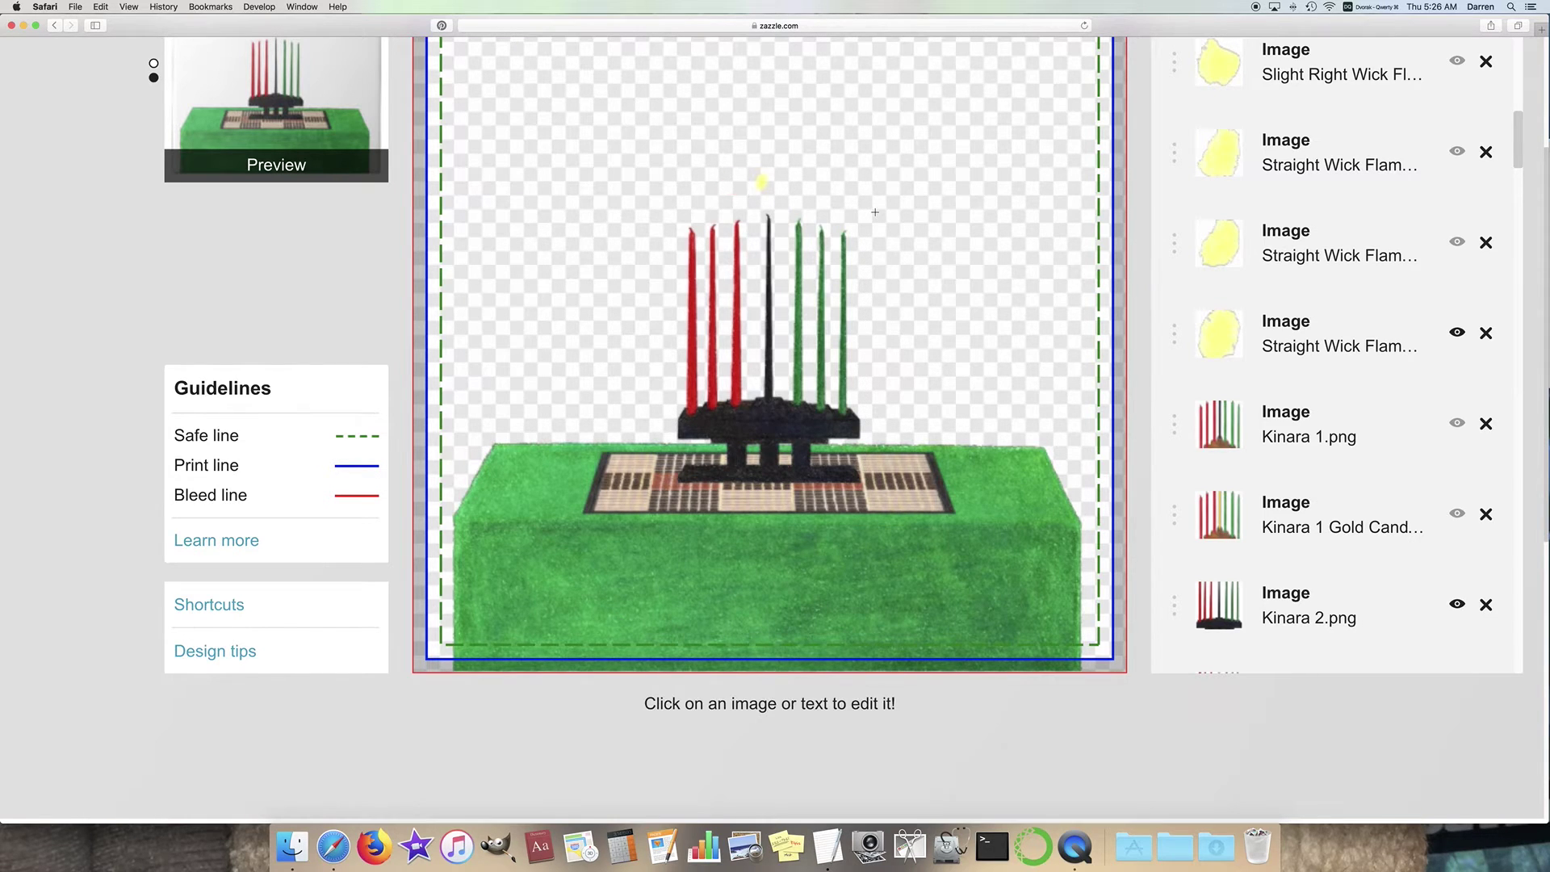
click(768, 188)
click(400, 811)
click(400, 812)
click(400, 811)
click(946, 155)
scroll(951, 172, up, 5)
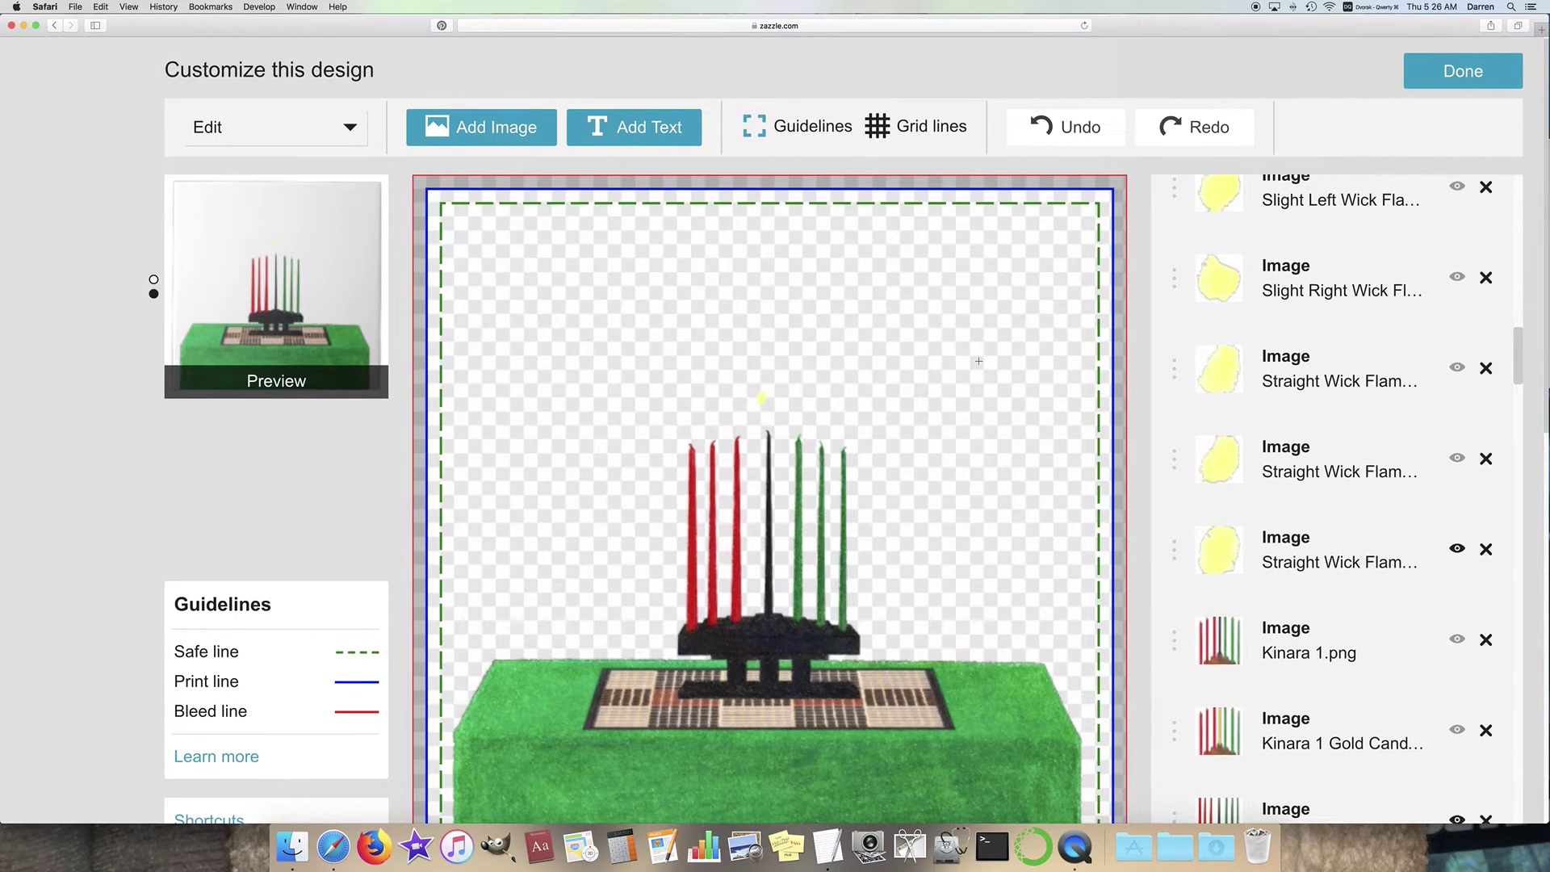
scroll(976, 366, down, 5)
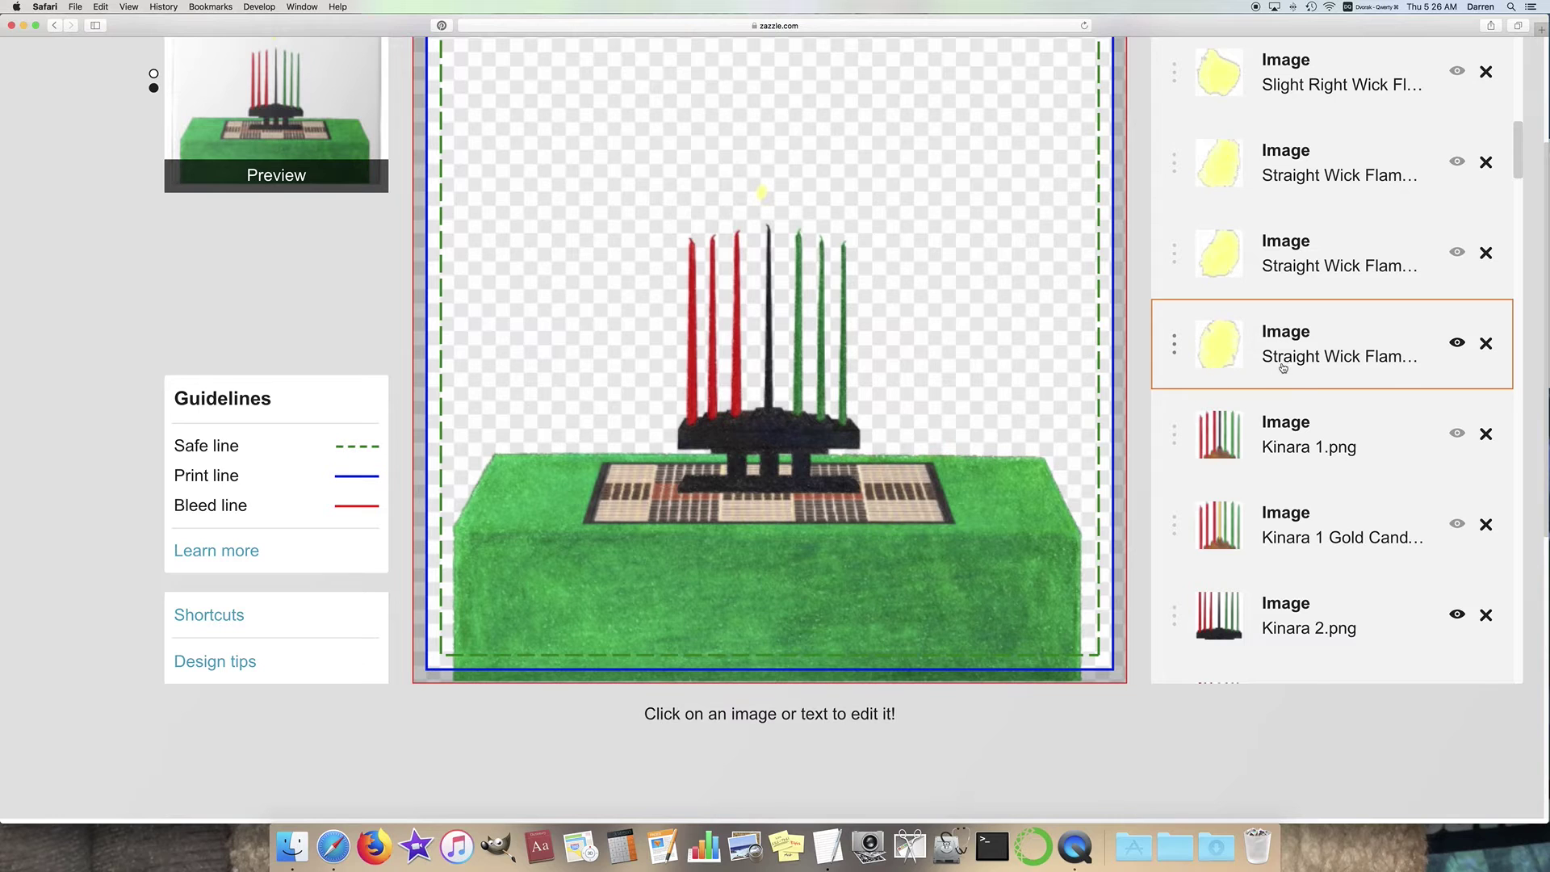
Step: Show the Grey Wall.png layer as the background behind the kinara and green table
scroll(912, 323, down, 5)
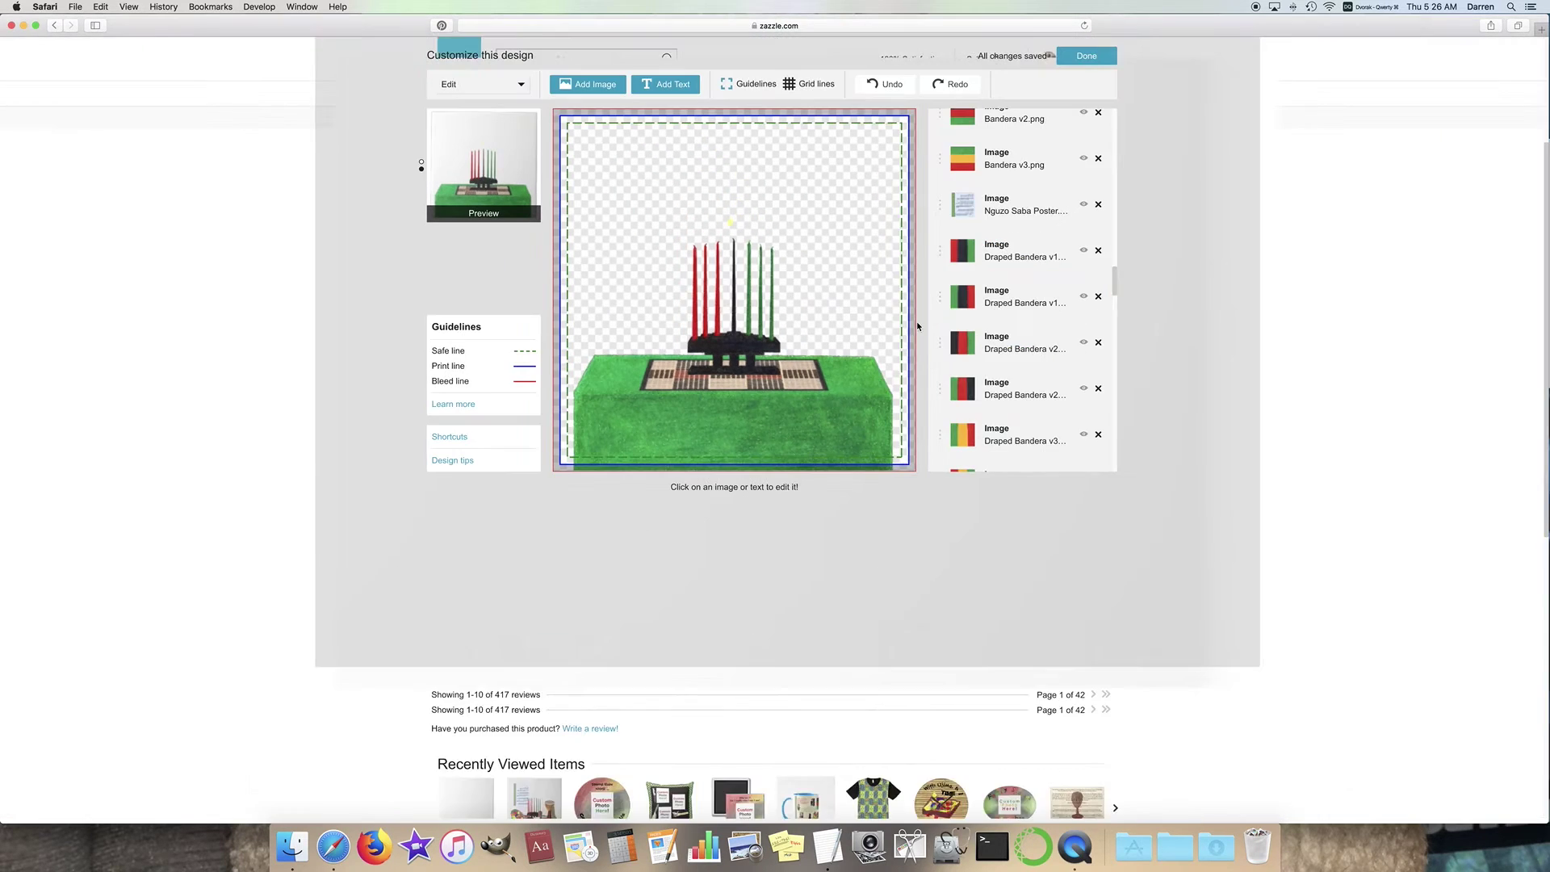
scroll(1066, 311, down, 3)
scroll(1067, 311, down, 6)
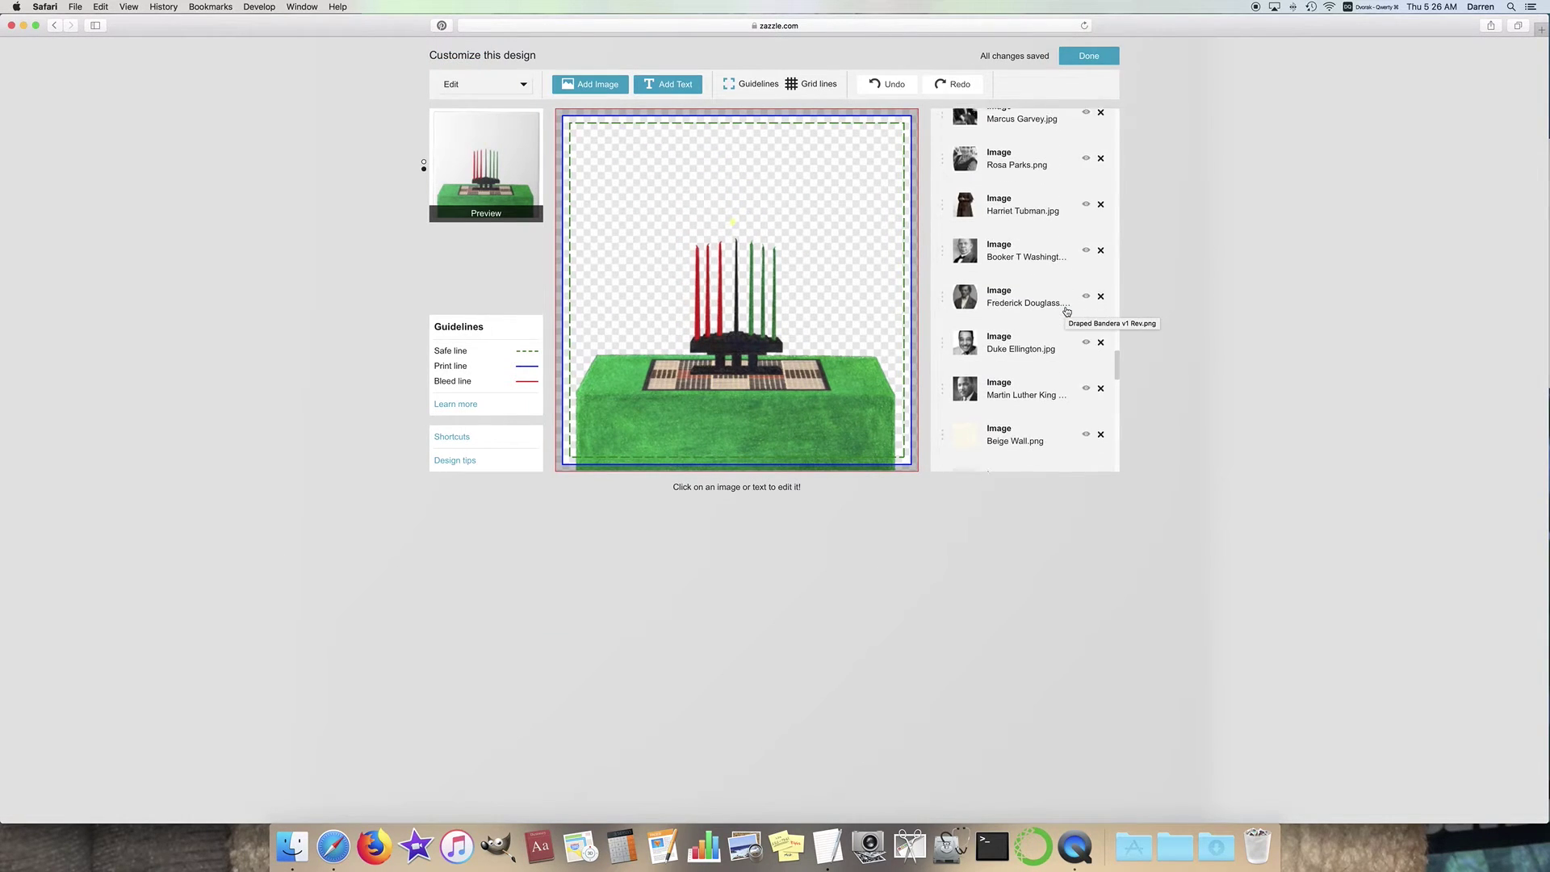
click(1084, 311)
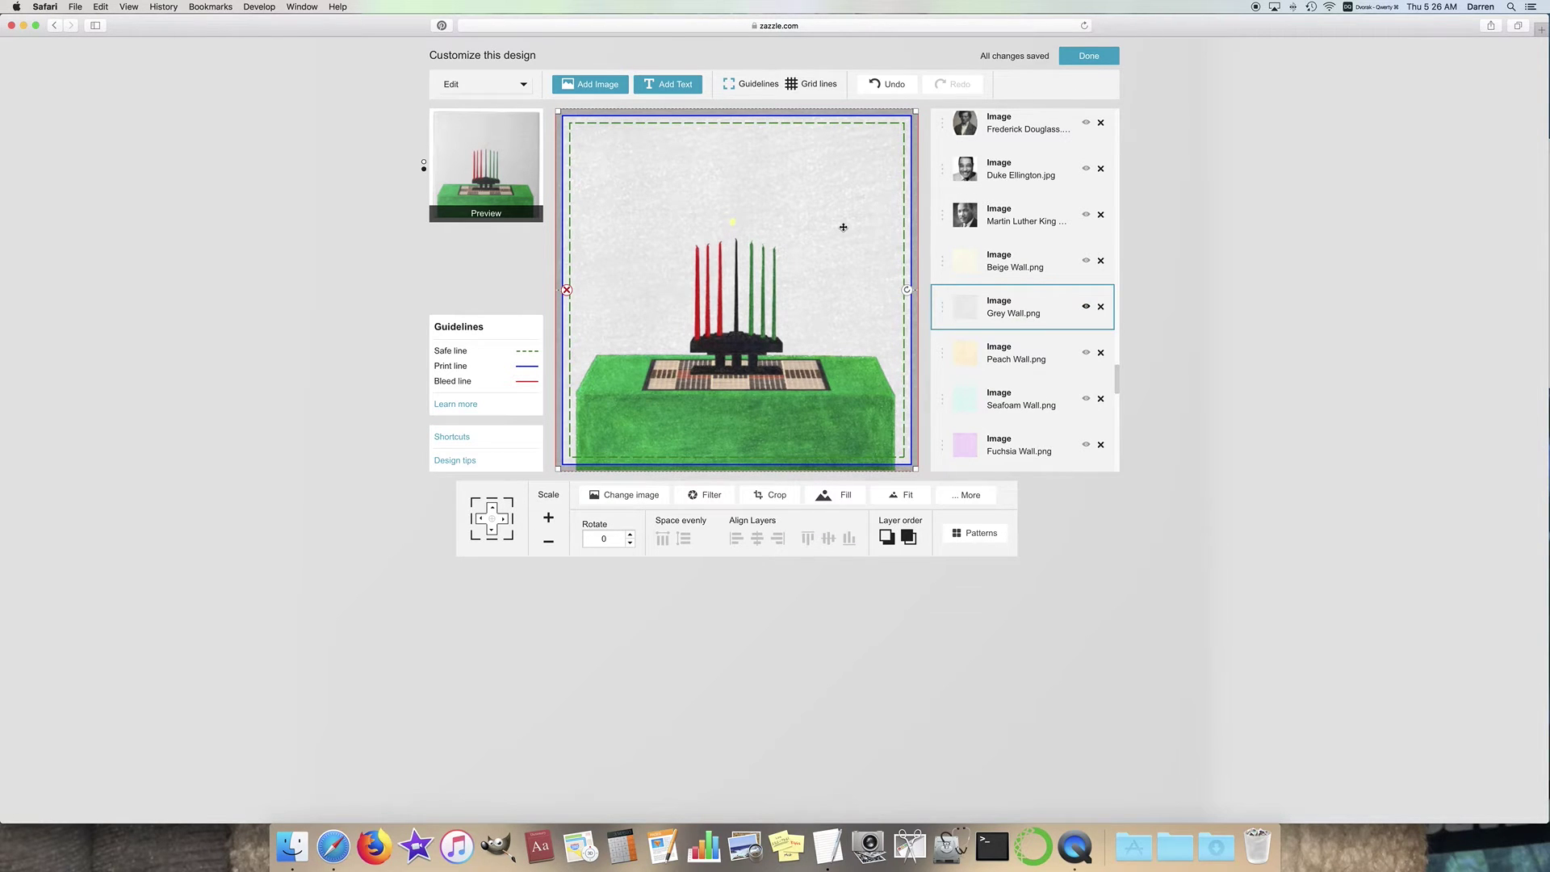
key(super+plus)
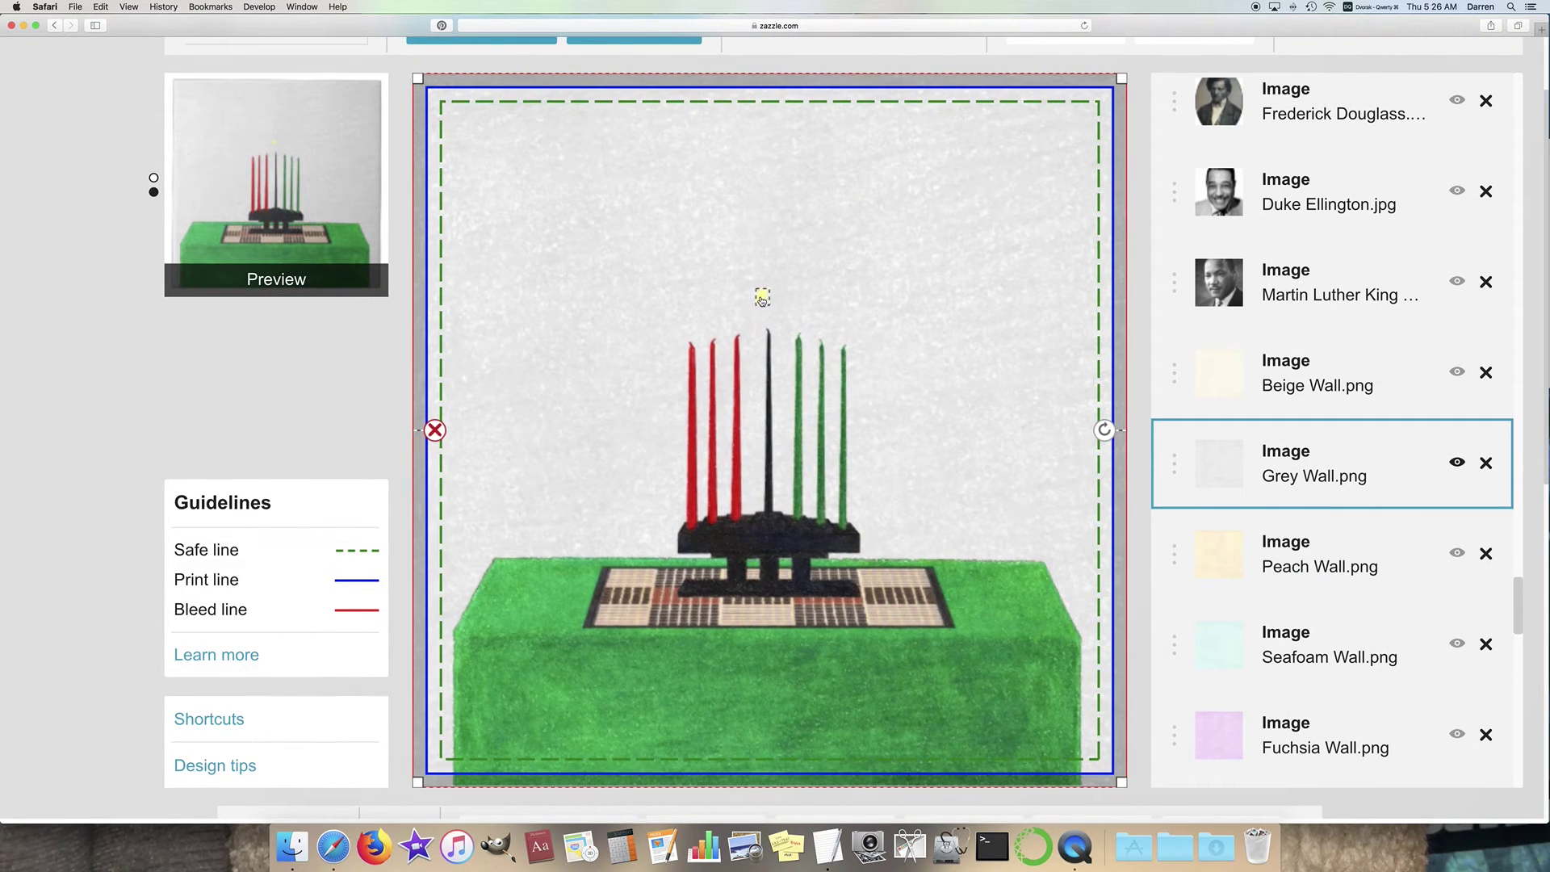
Step: Move the small straight wick flame above the black candle onto the wick of the middle green candle
scroll(1259, 315, up, 15)
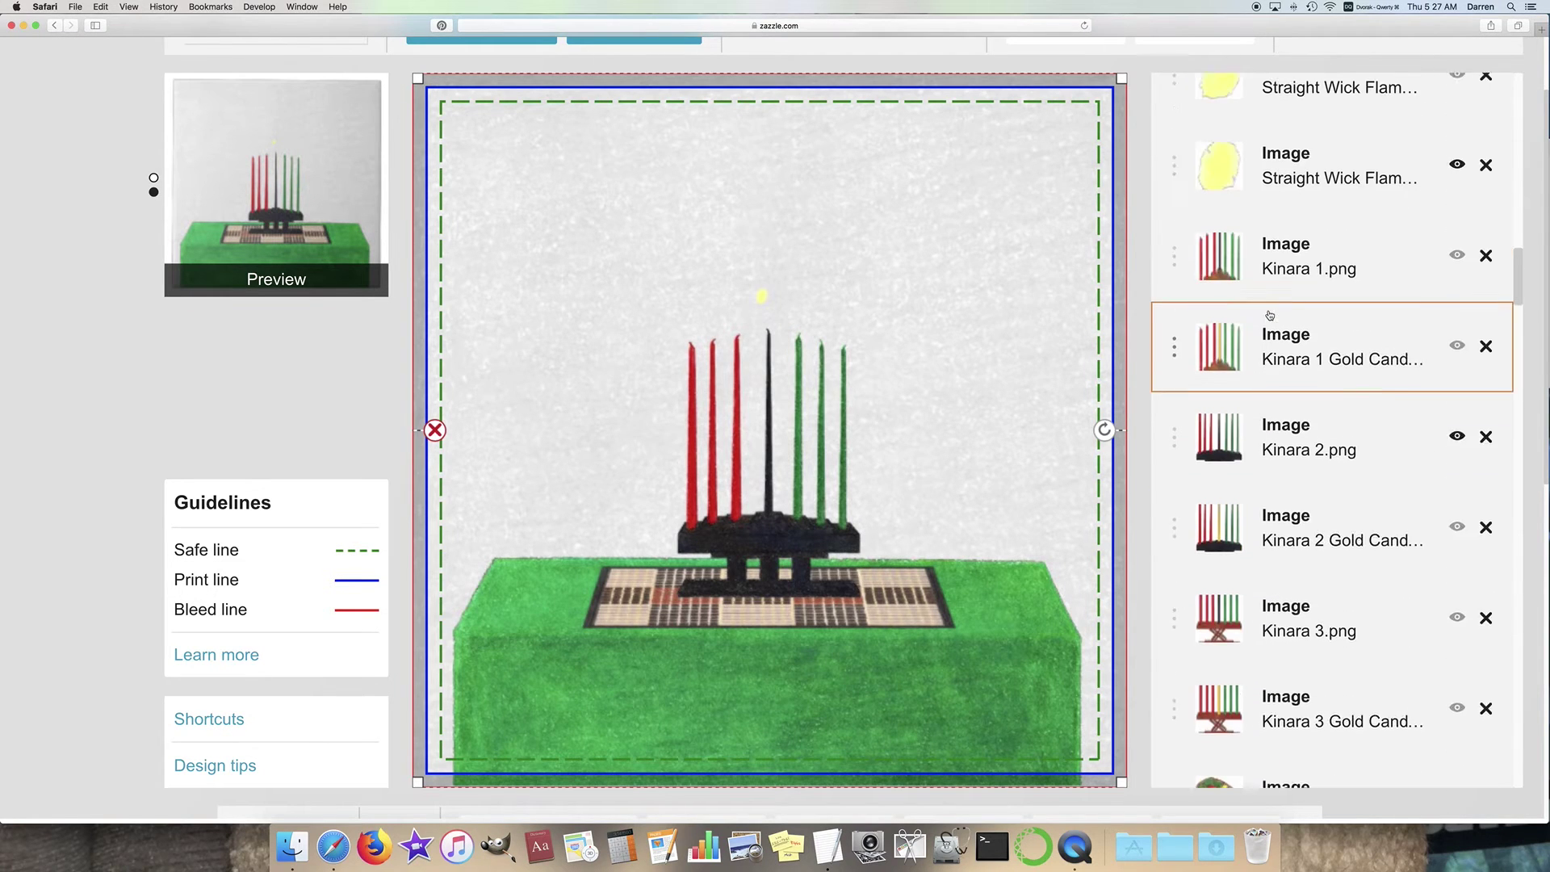
scroll(1291, 484, down, 7)
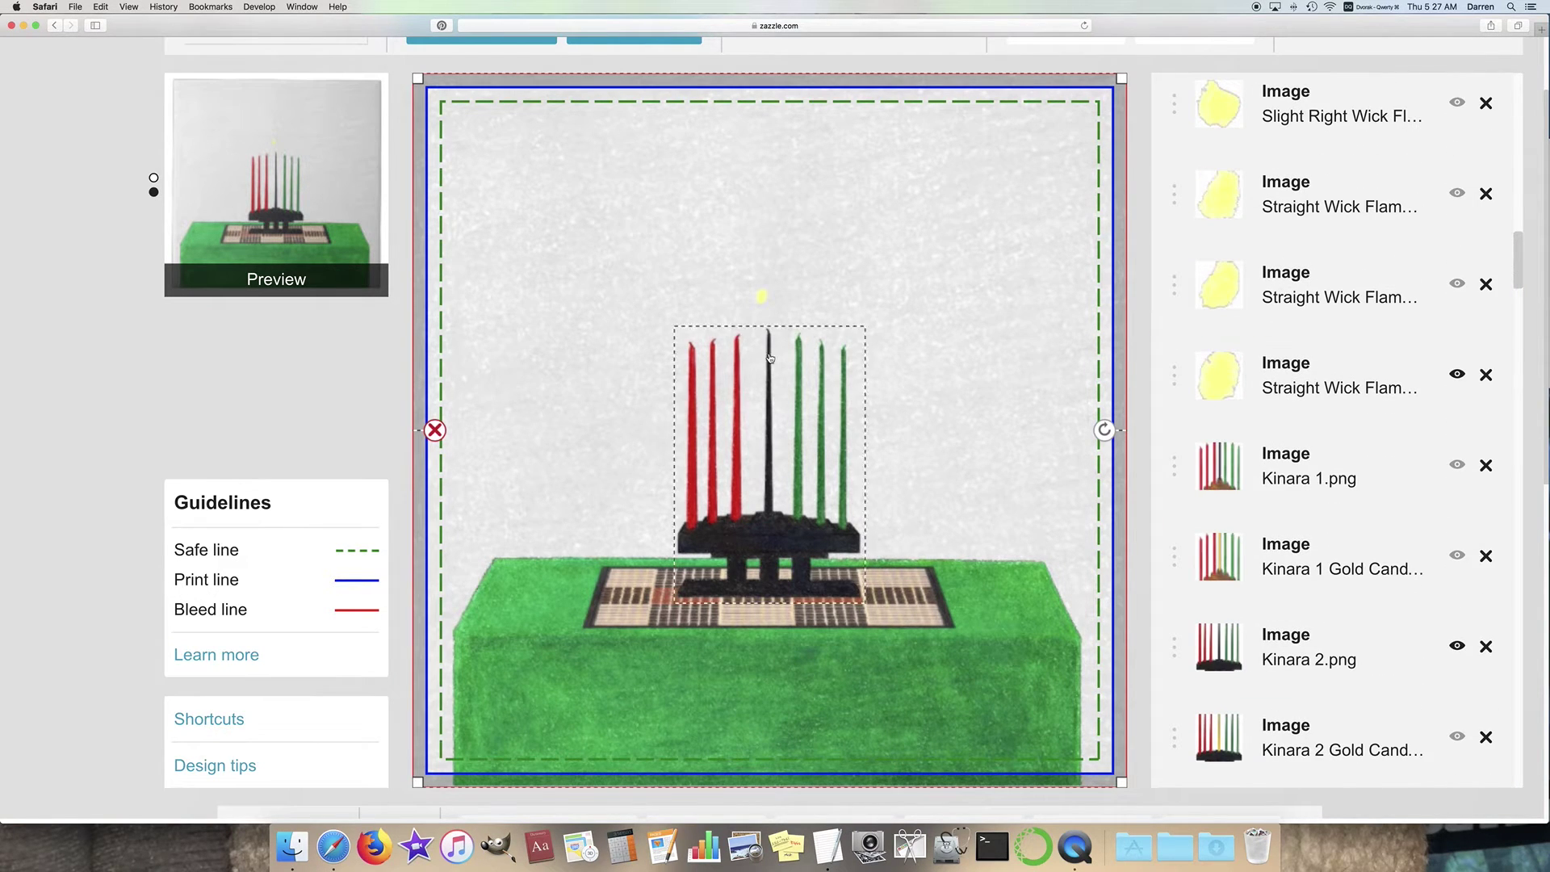
click(764, 300)
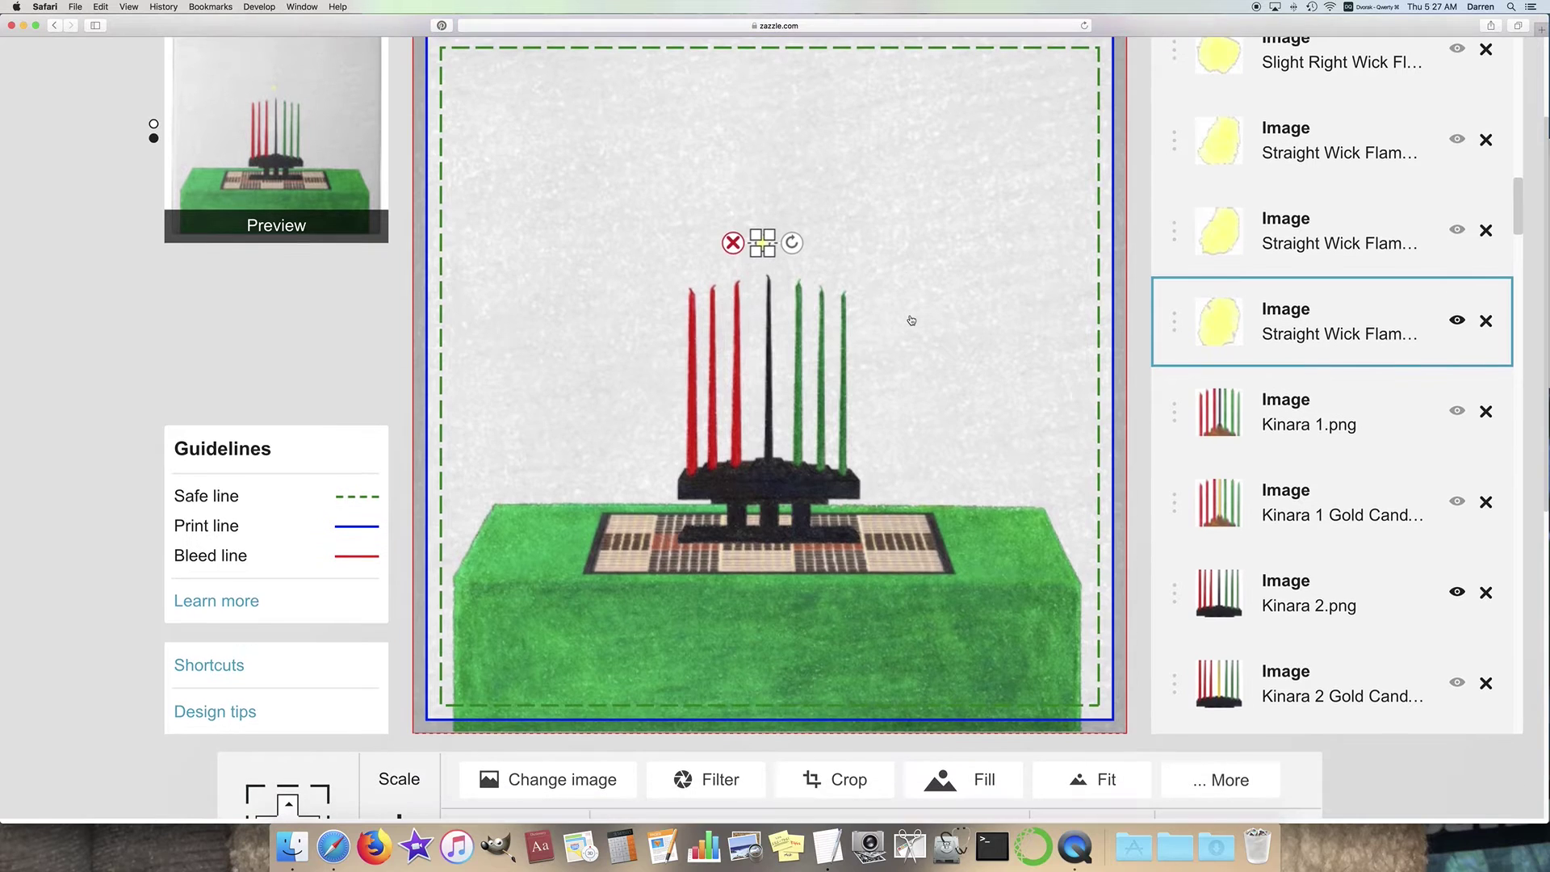
scroll(410, 702, down, 2)
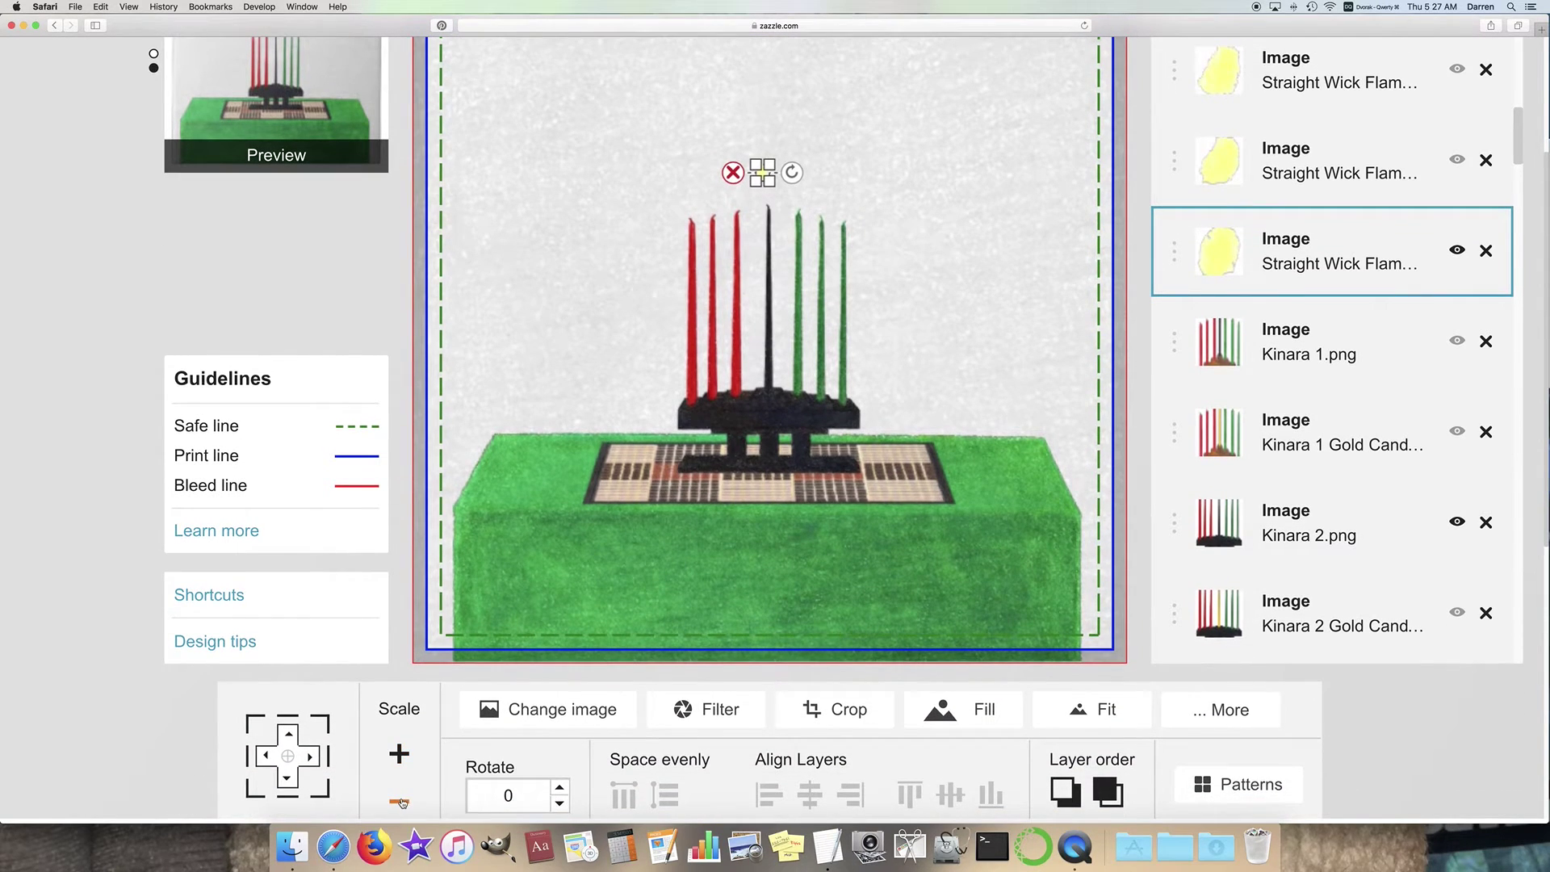
click(792, 184)
click(766, 174)
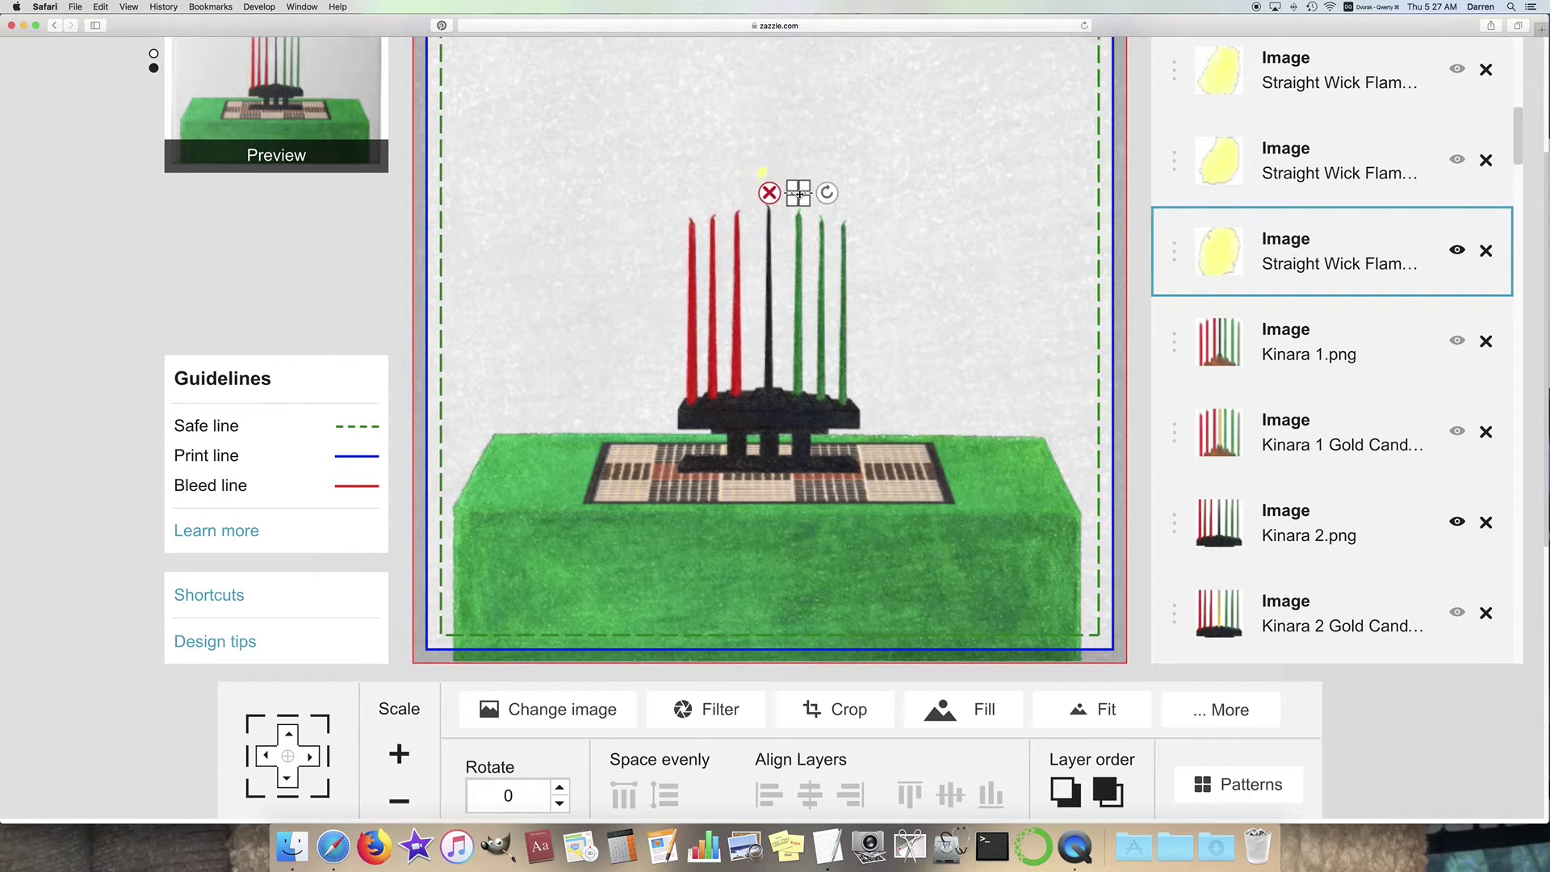
drag(799, 193, 808, 165)
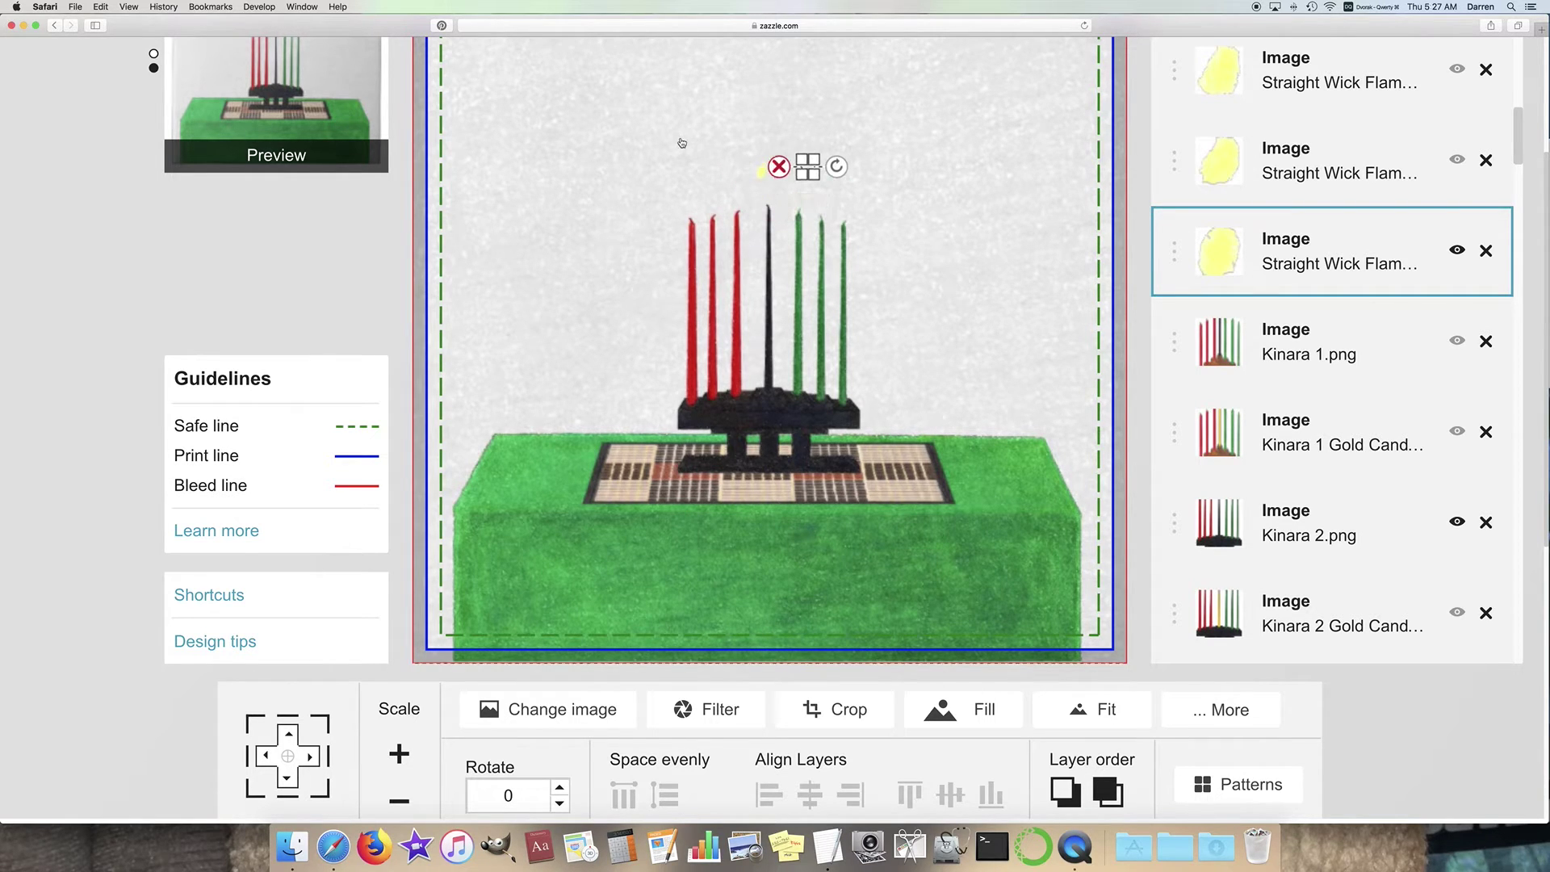
click(768, 169)
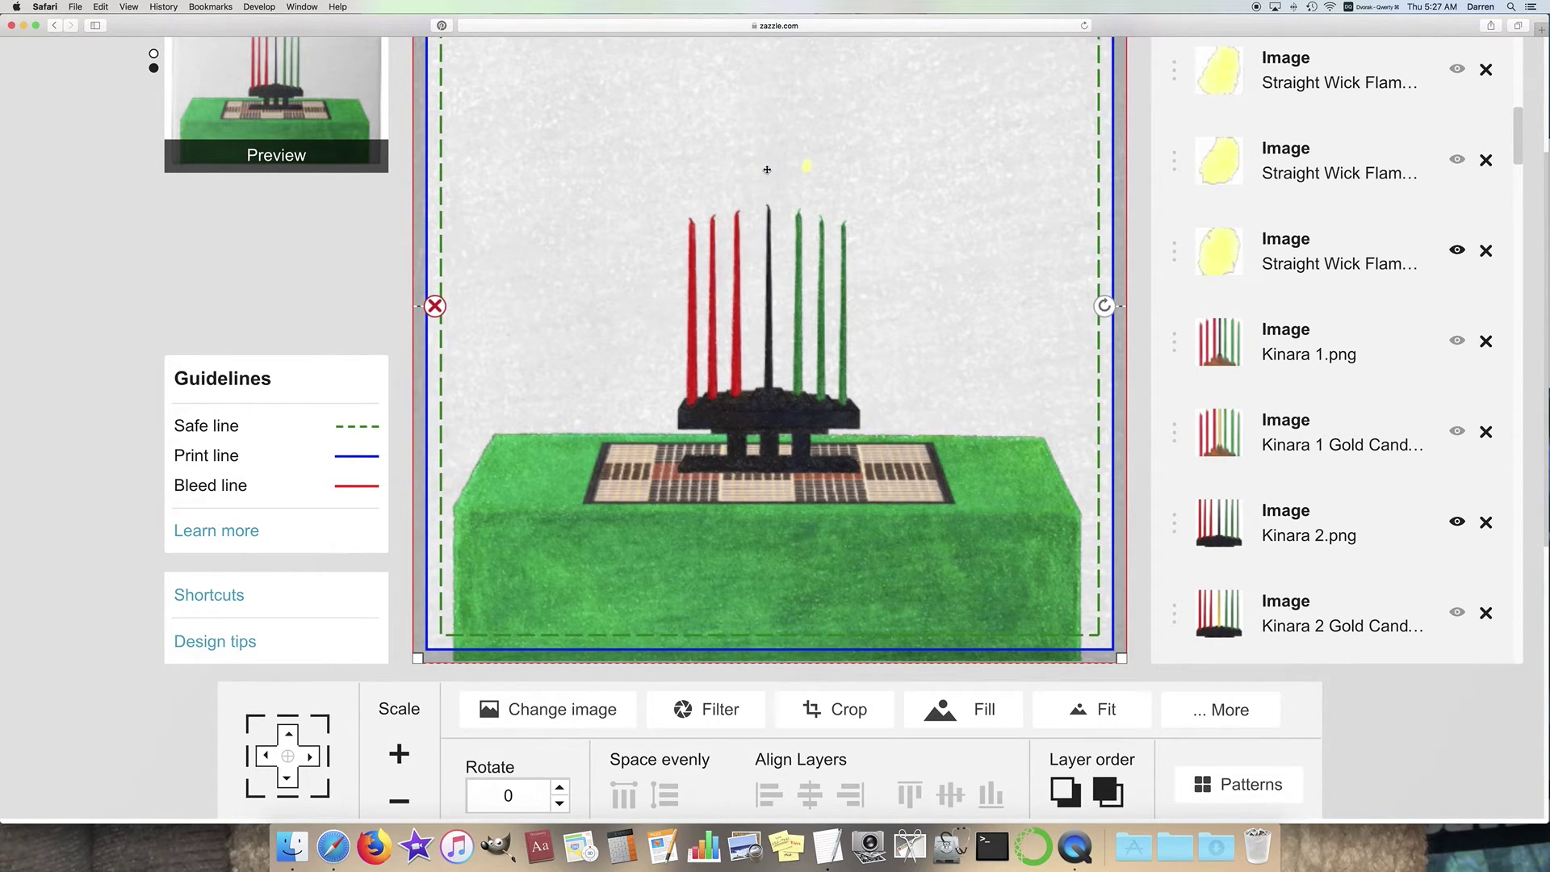
click(808, 168)
drag(809, 165, 824, 218)
click(833, 136)
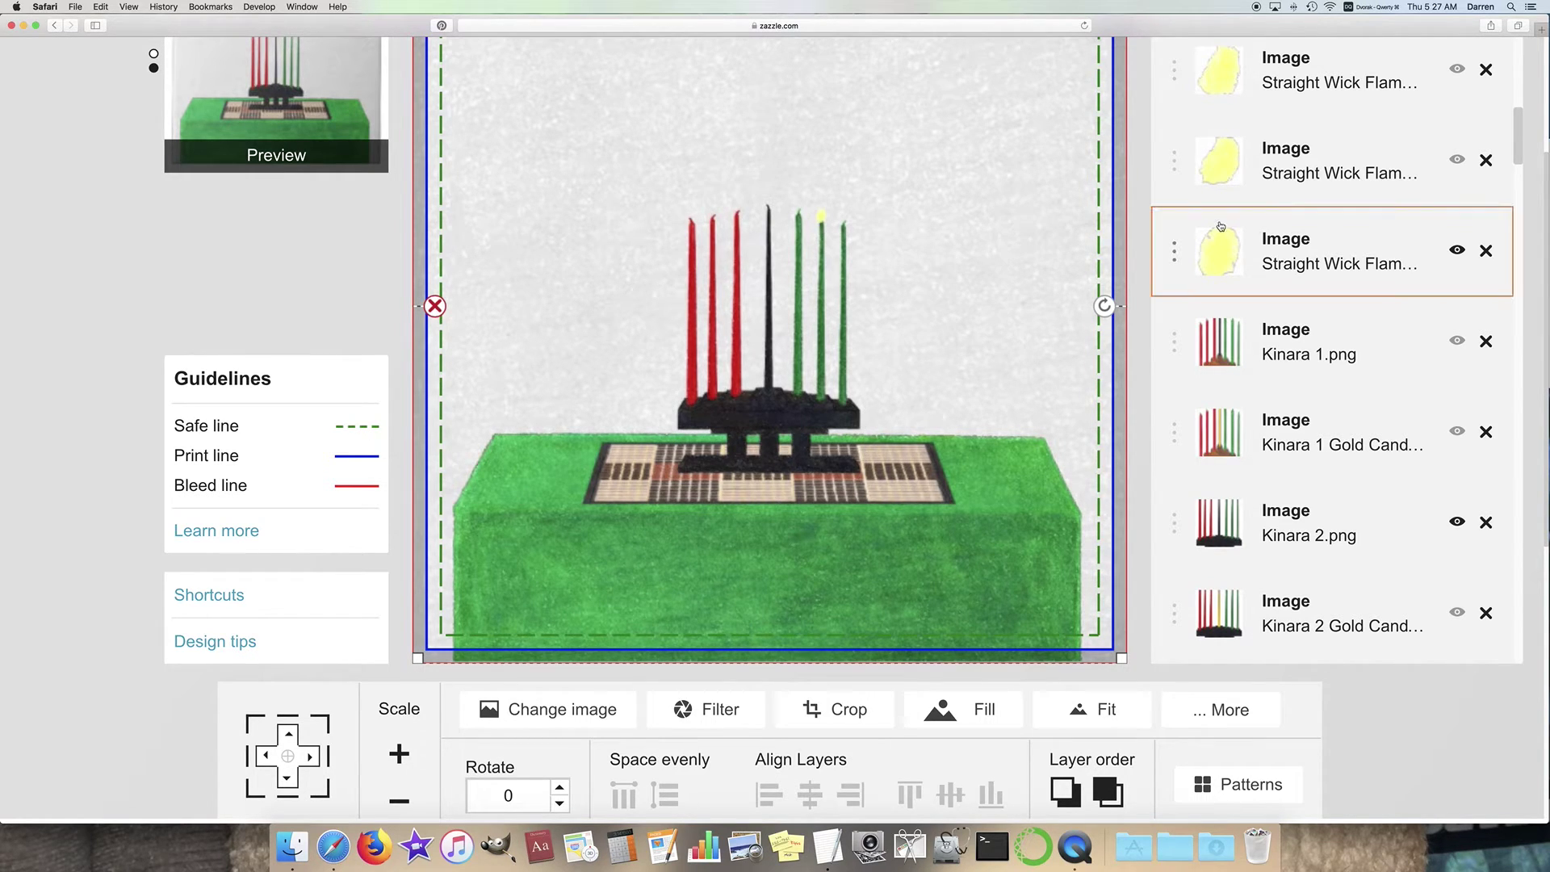
Step: Show the Straight Wick Flame layer directly above the one already used and scale it down to candle-flame size
click(1456, 160)
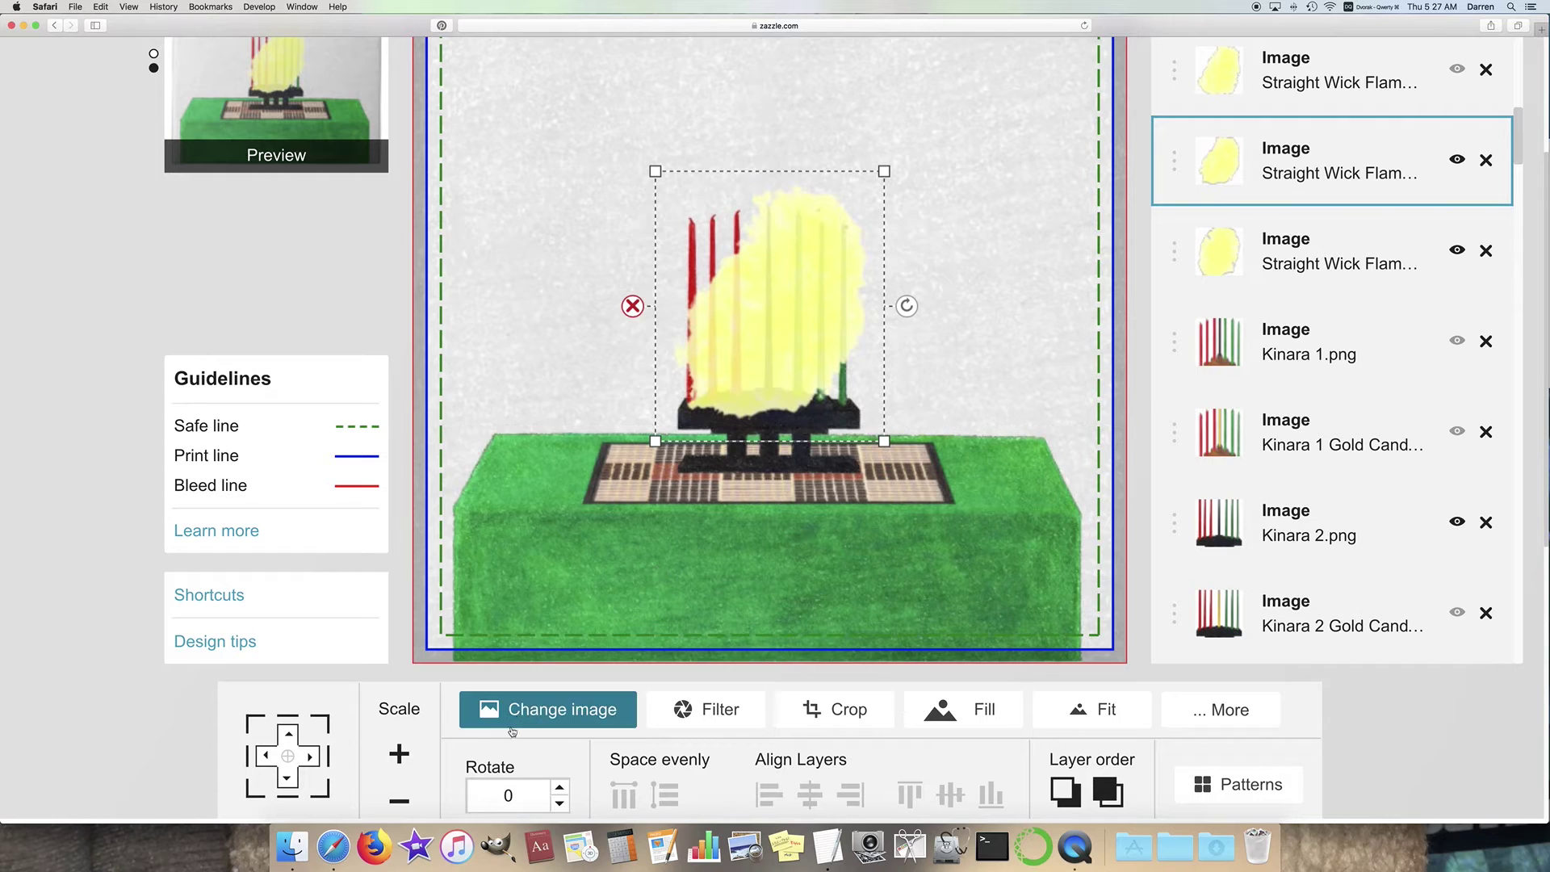
click(399, 801)
click(399, 803)
click(399, 803)
click(399, 803)
click(399, 803)
click(399, 803)
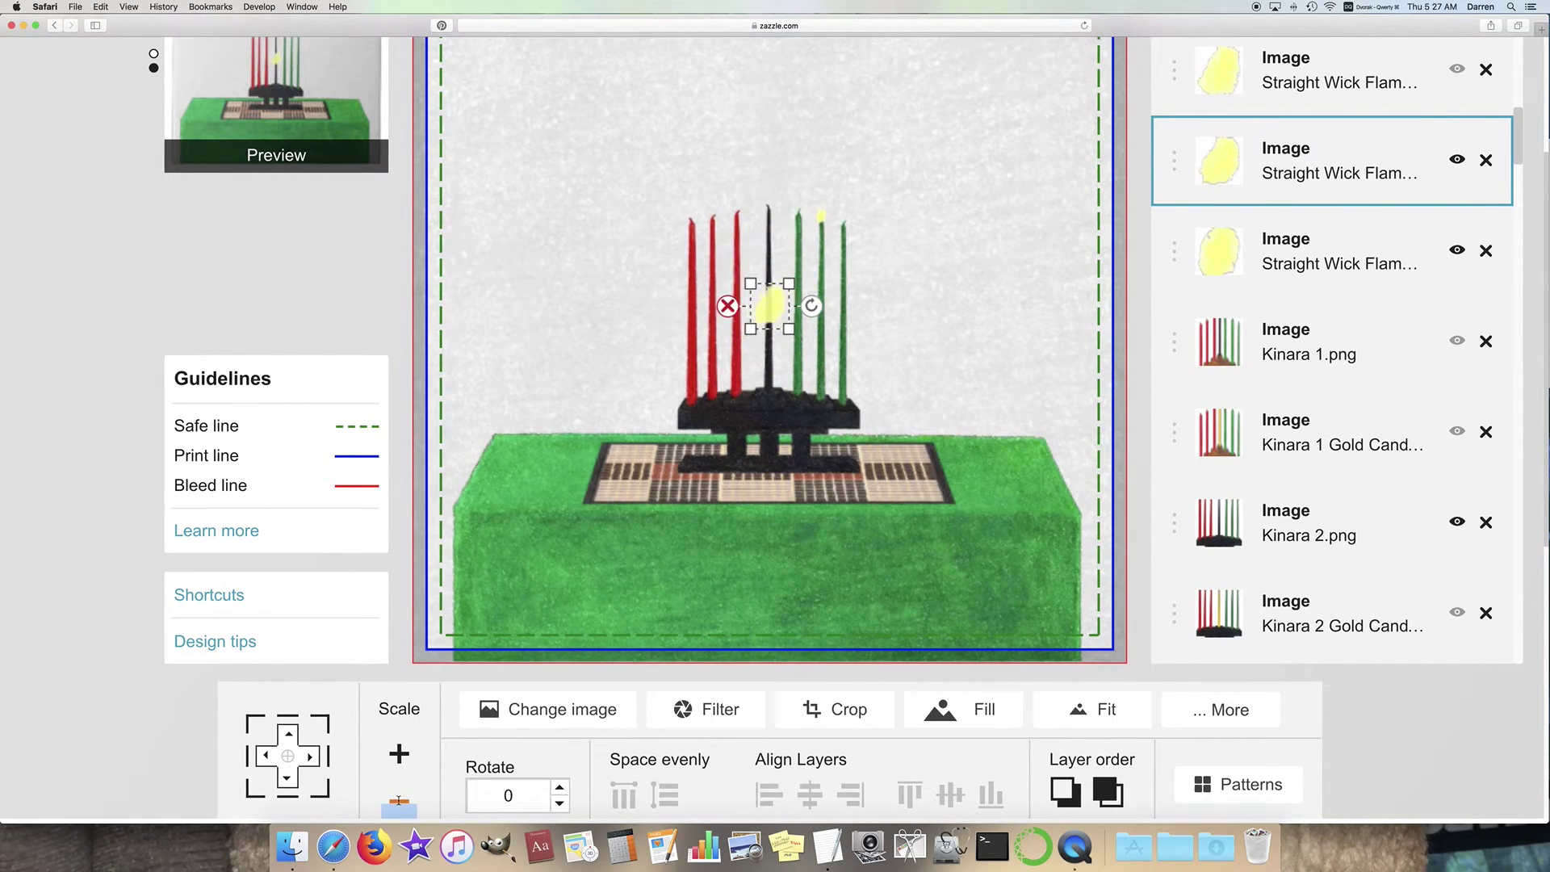
click(399, 804)
click(399, 804)
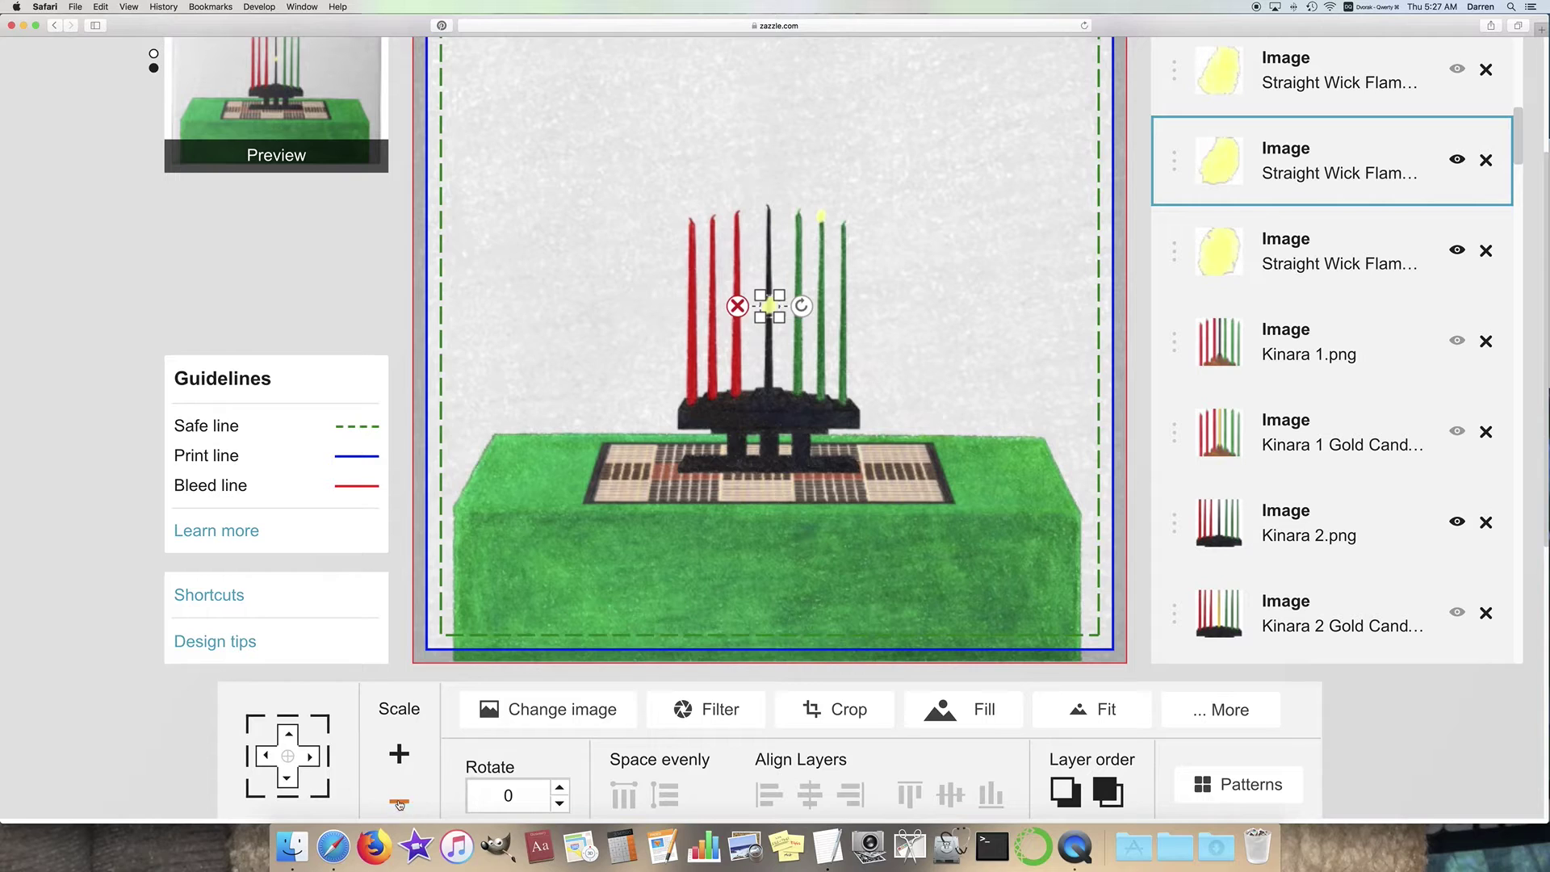
Step: Place the second straight wick flame on the wick of the green candle nearest the black candle
click(900, 288)
drag(769, 306, 843, 188)
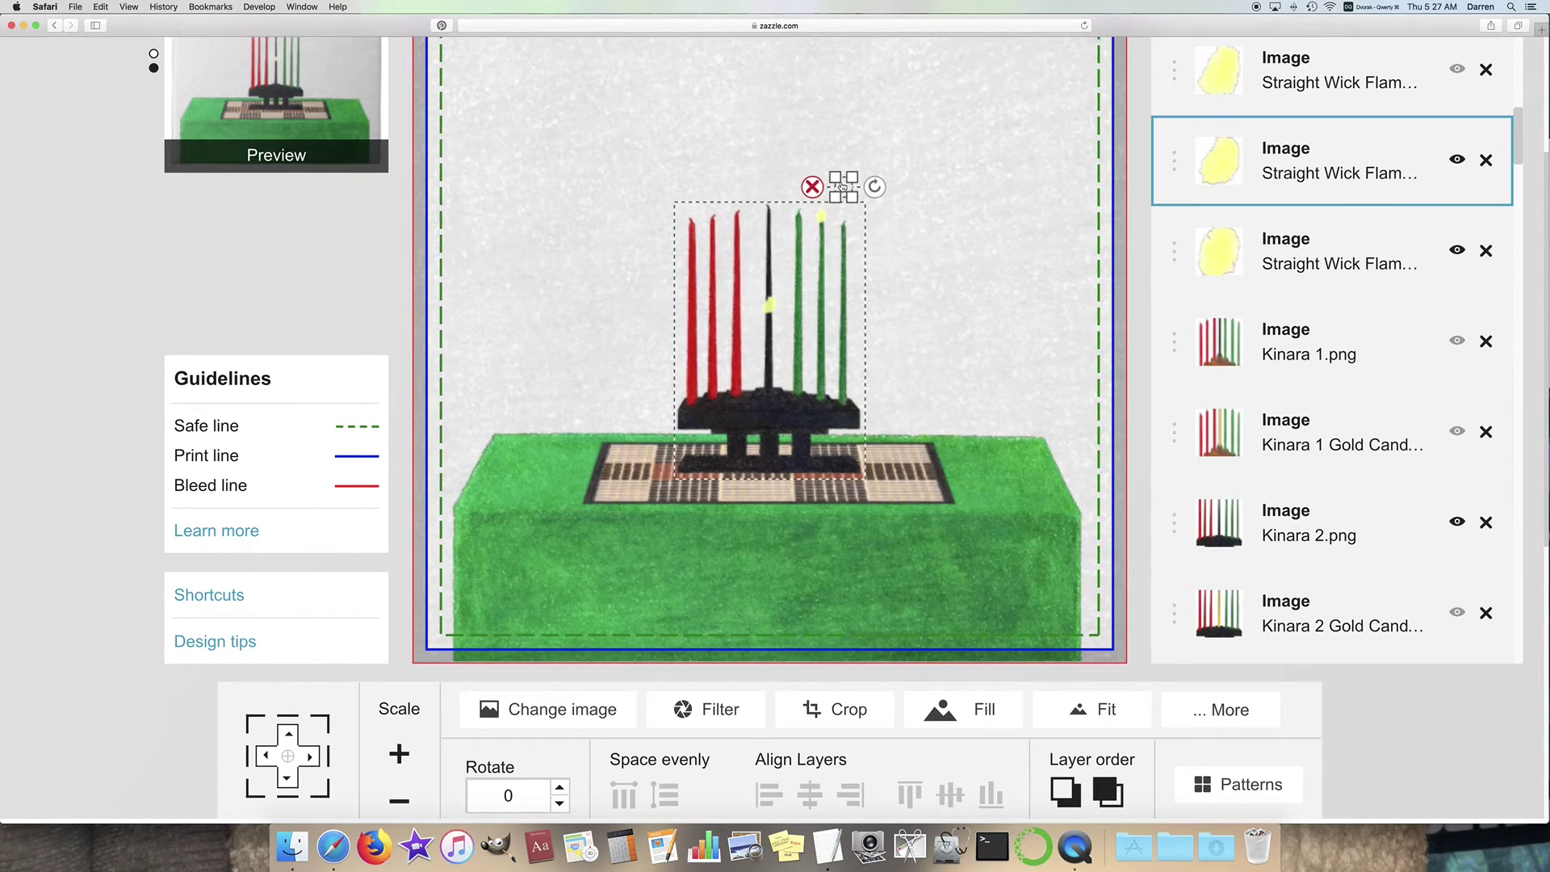
click(744, 162)
click(844, 189)
click(953, 211)
drag(842, 190, 798, 179)
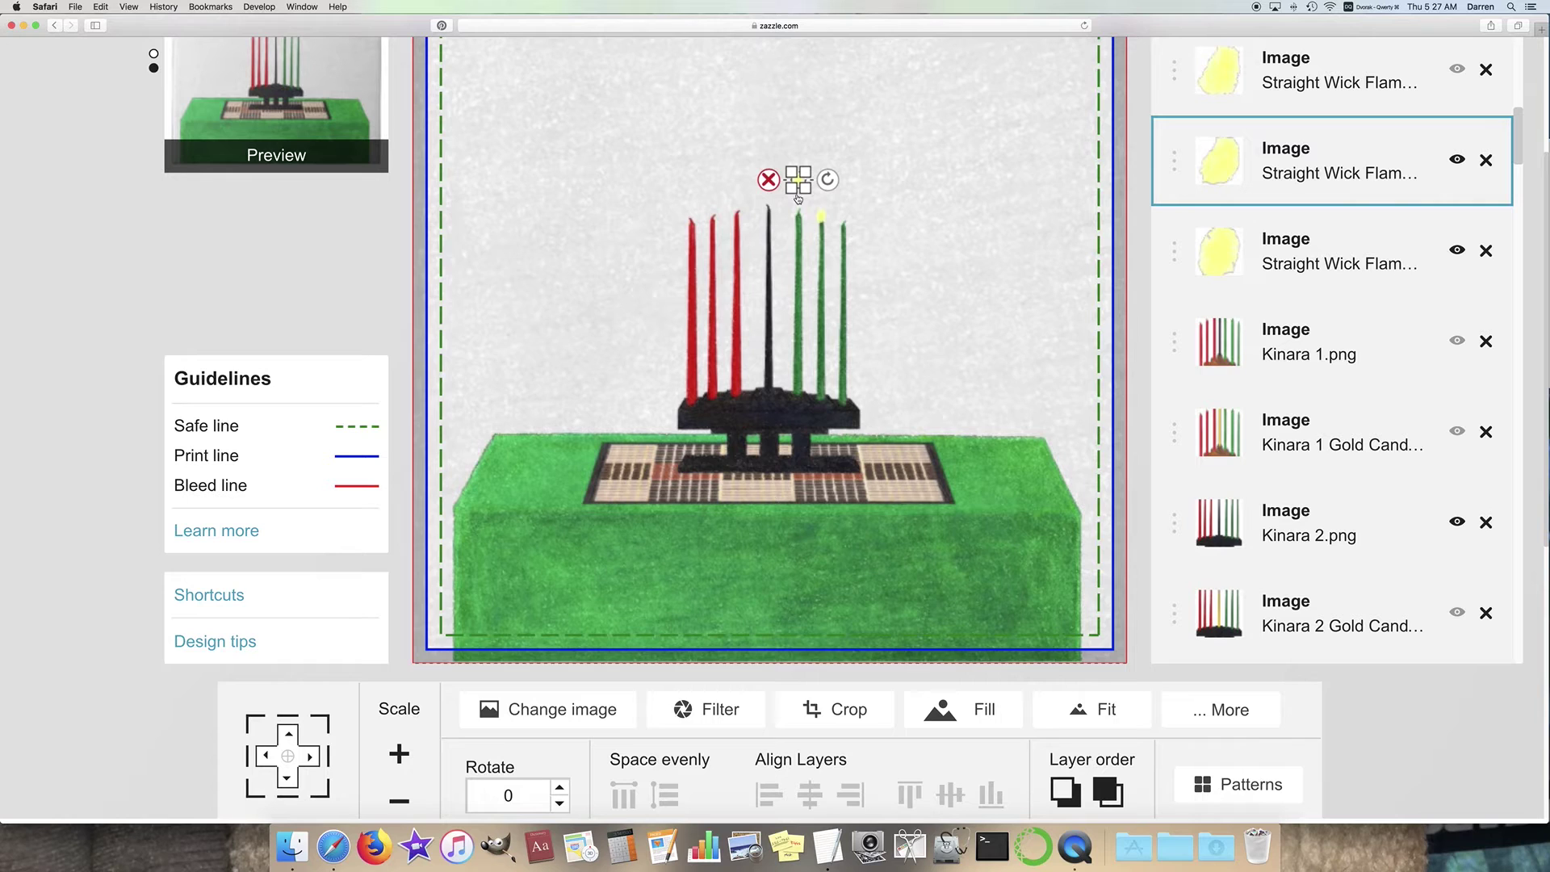
drag(798, 179, 801, 208)
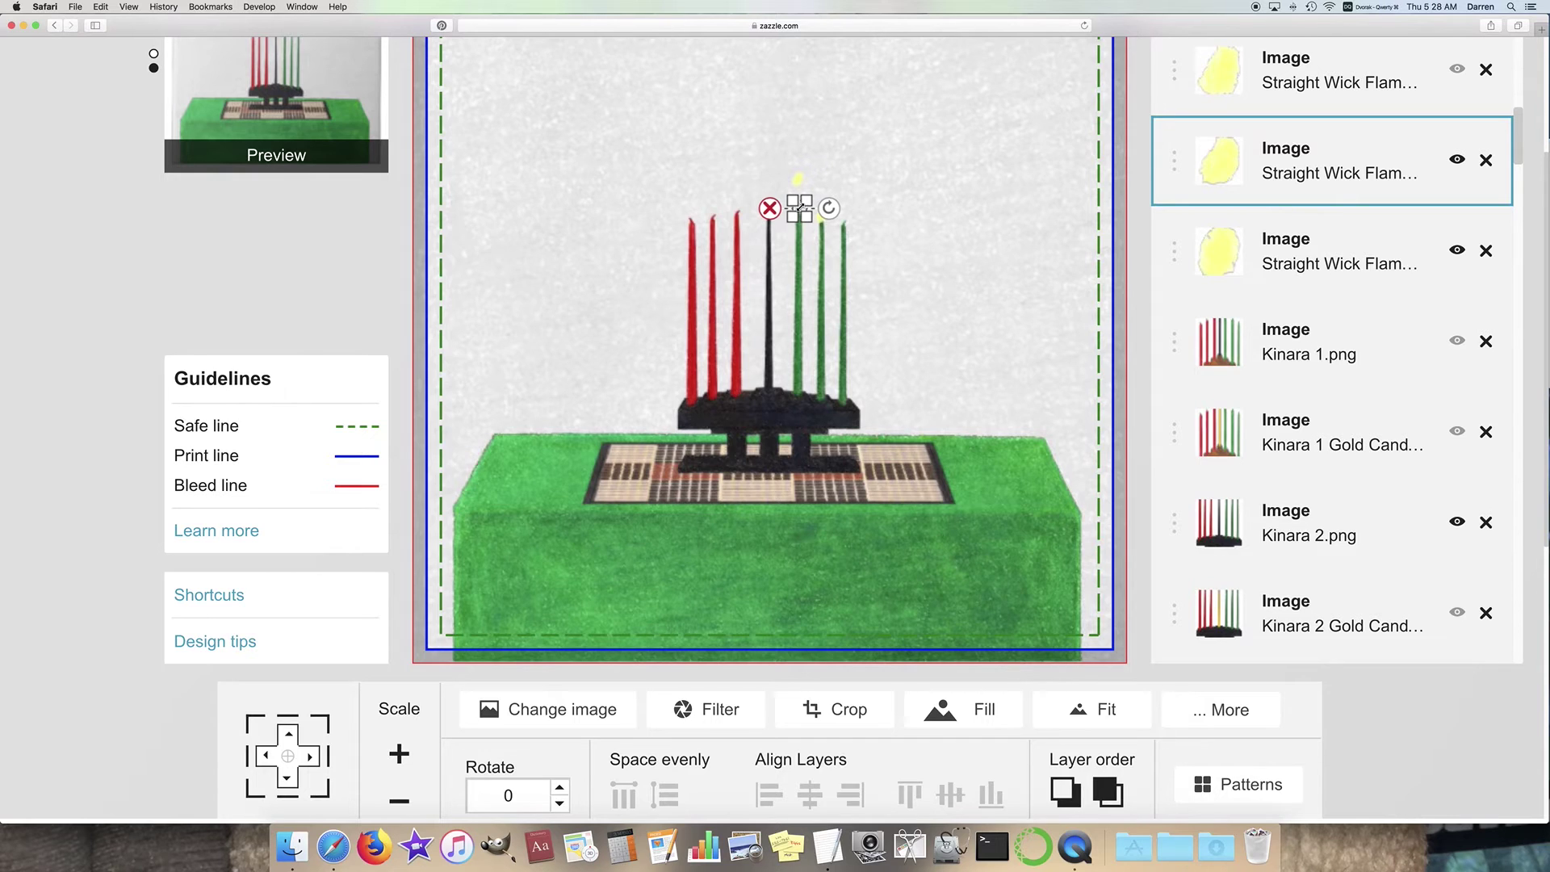
click(854, 173)
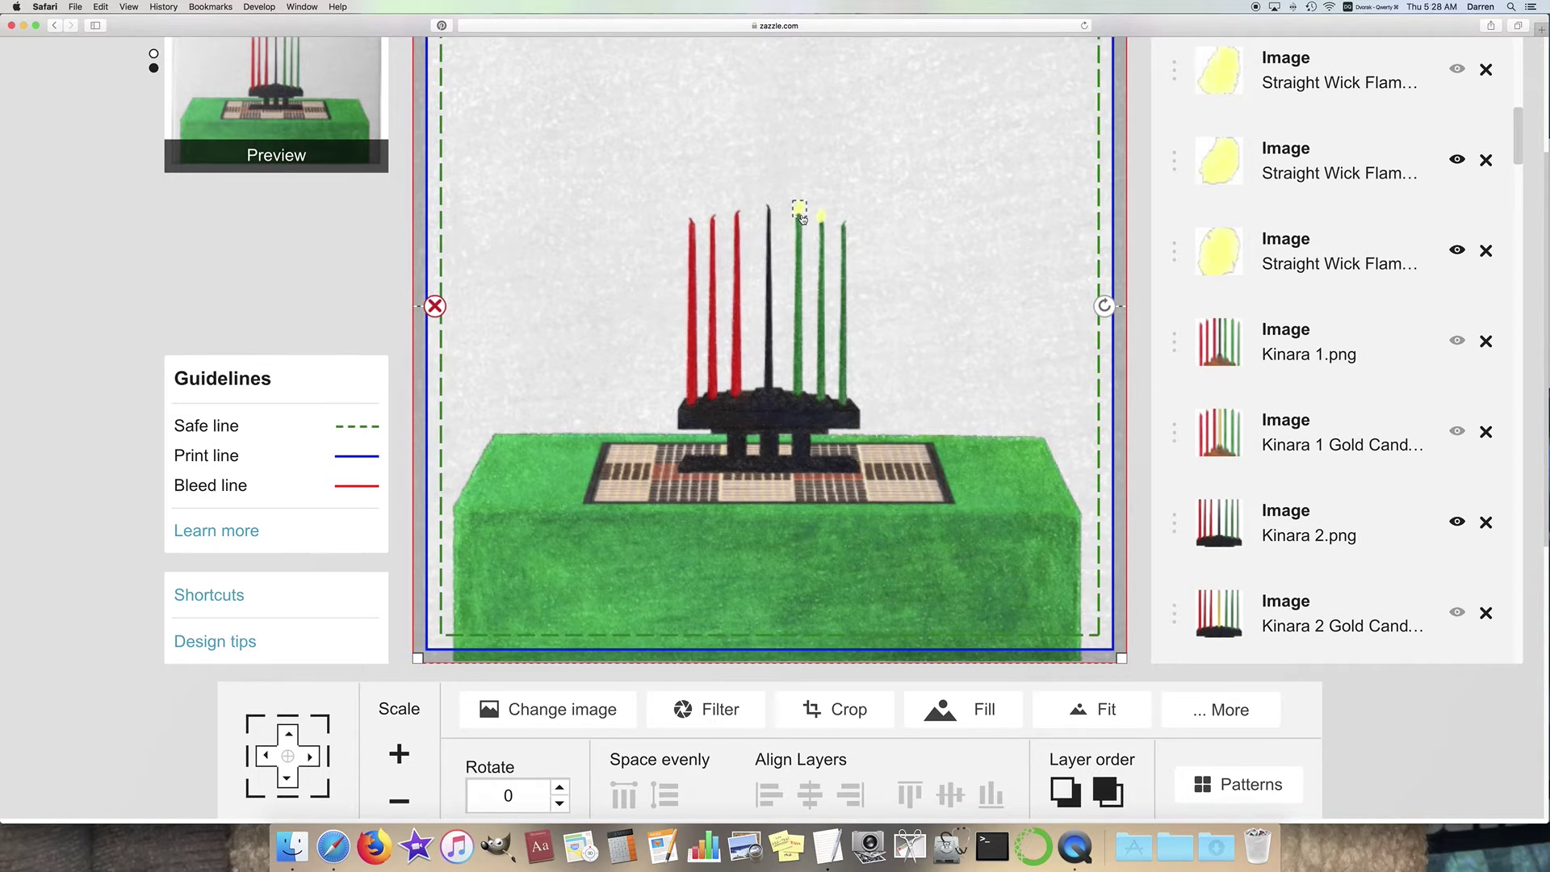
Step: Reposition the second flame slightly lower so it sits on the wick of the green candle beside the black one
scroll(1009, 198, up, 5)
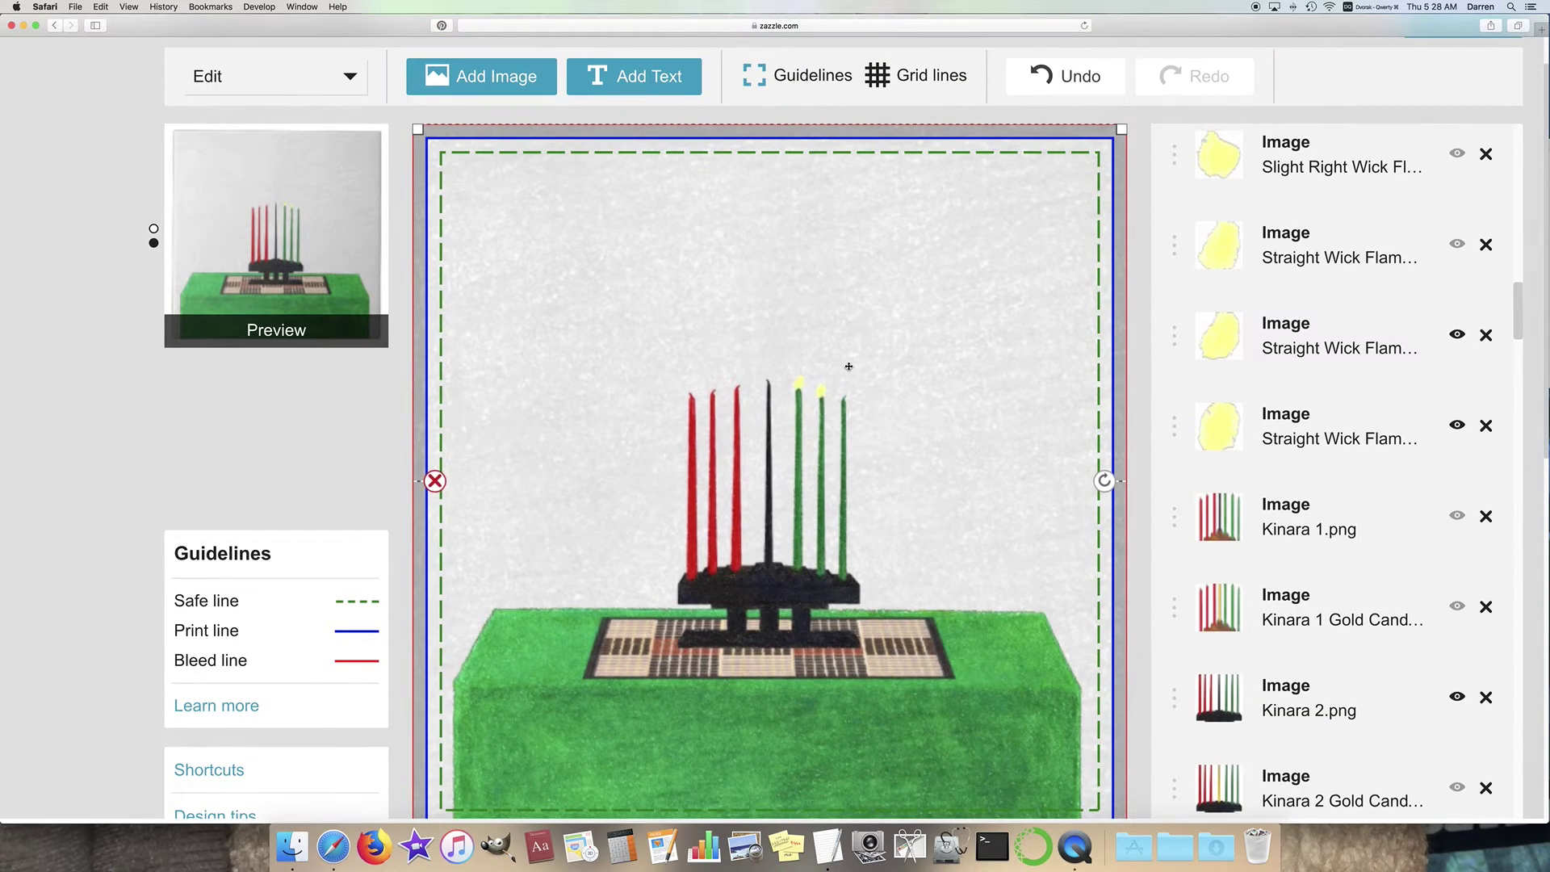
drag(799, 383, 877, 316)
click(737, 291)
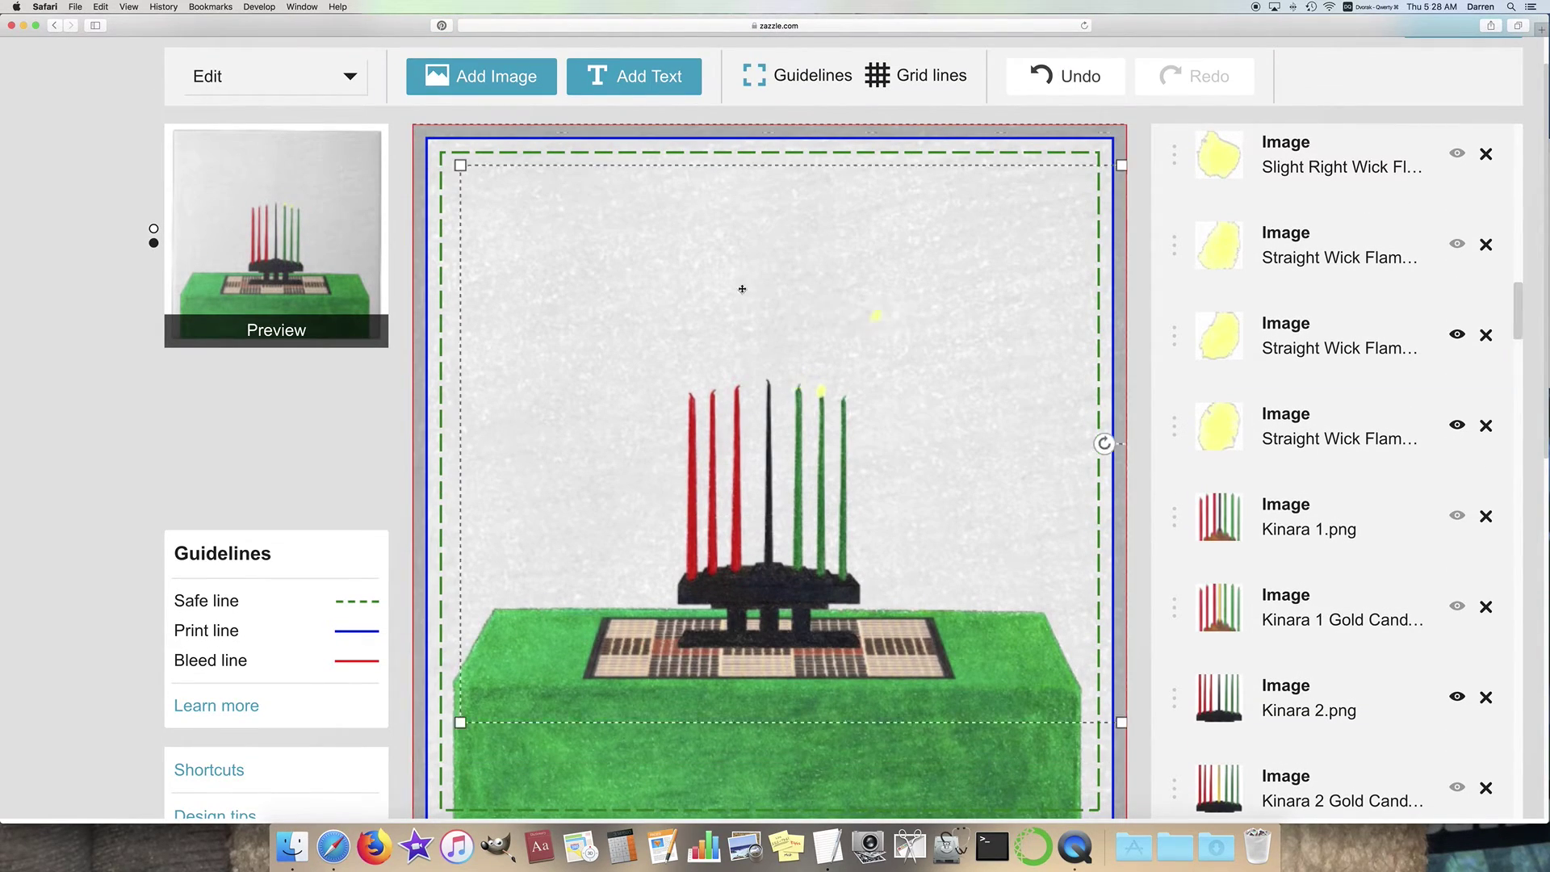
click(879, 319)
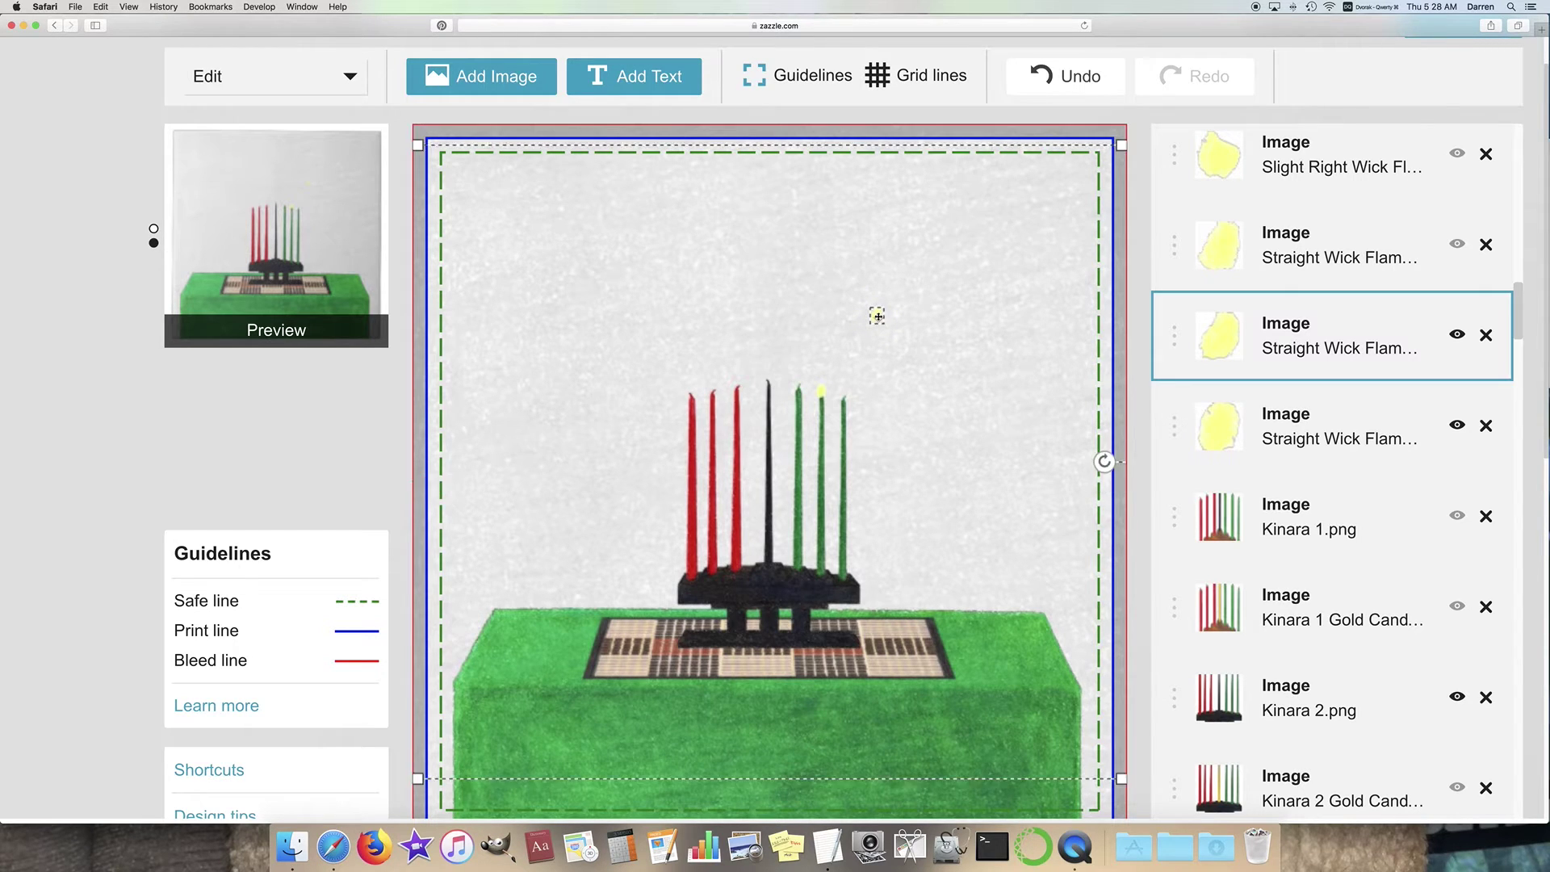
drag(799, 387, 801, 392)
click(907, 309)
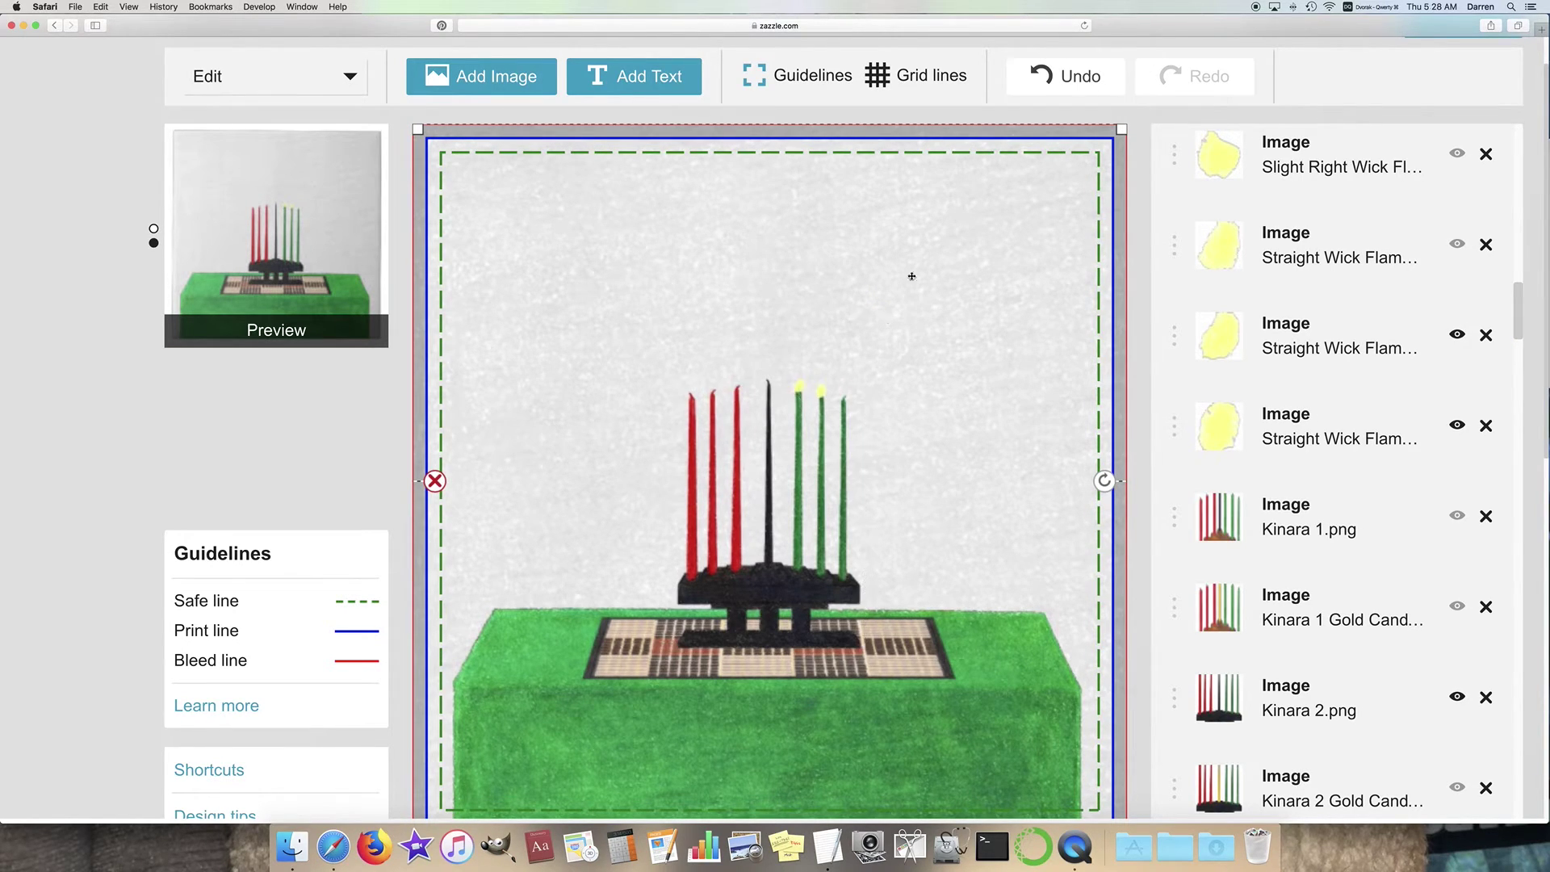
click(800, 393)
click(935, 253)
Step: Show the remaining hidden Straight Wick Flame layer and scale it down to match the other candle flames
click(1457, 246)
scroll(537, 620, down, 5)
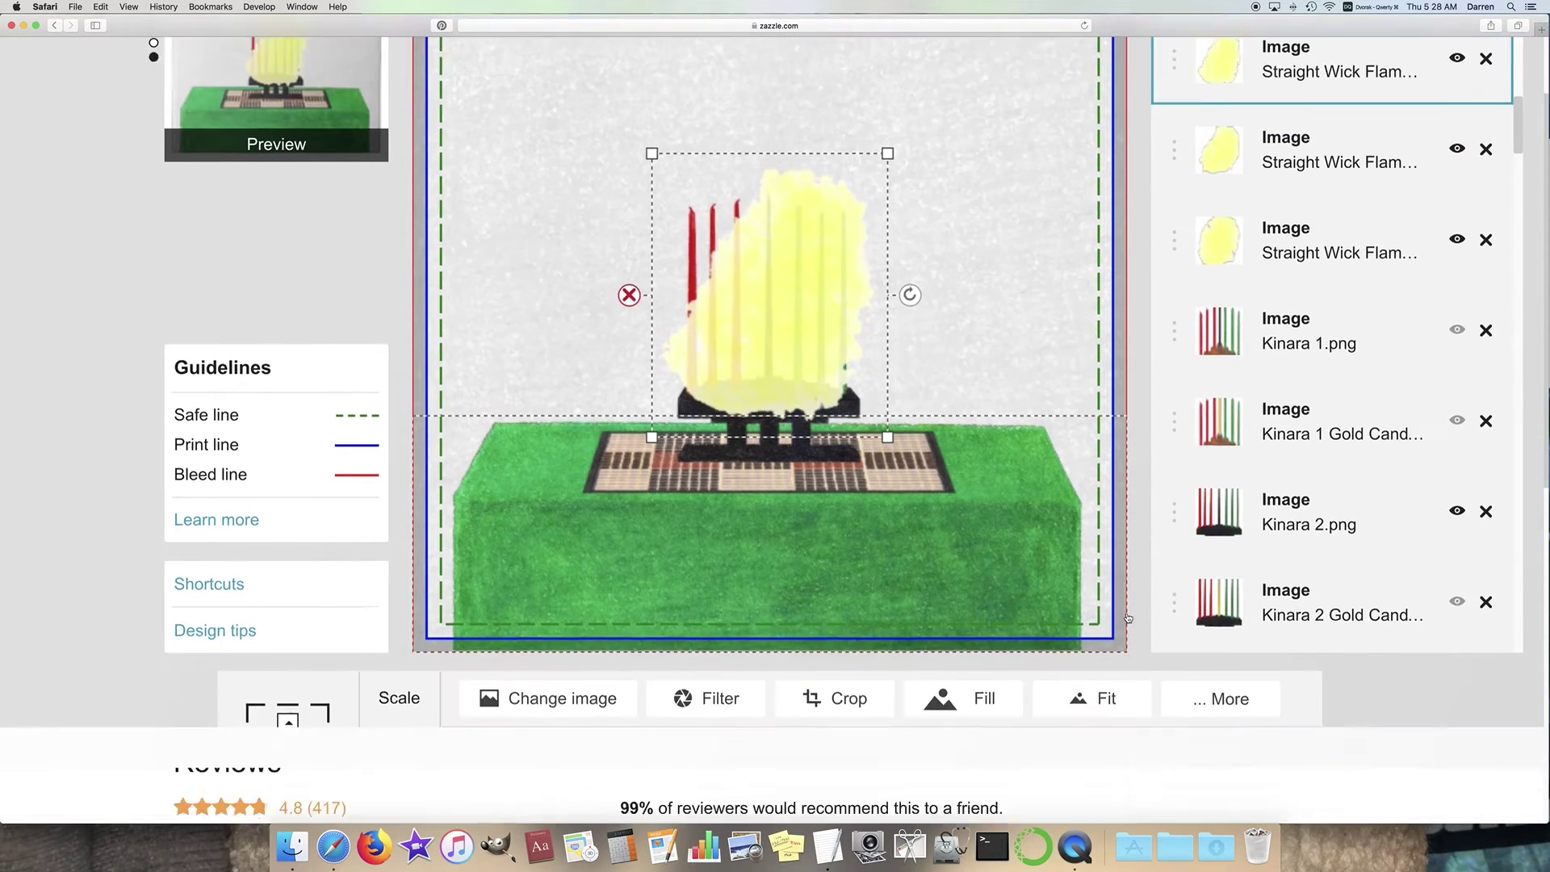
click(398, 699)
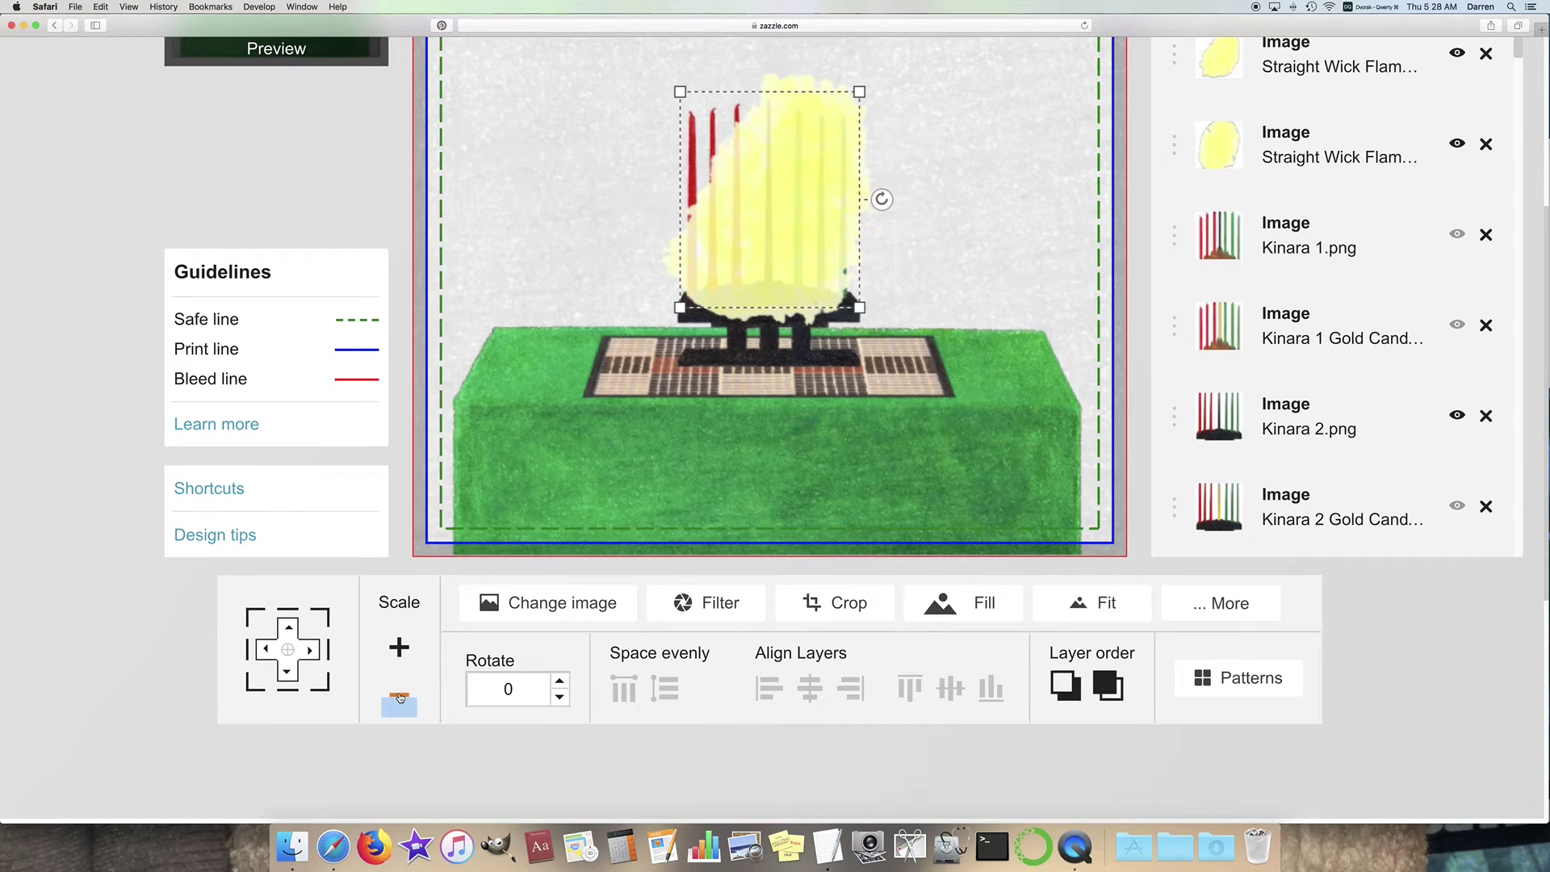
click(398, 699)
click(399, 698)
click(400, 697)
click(399, 698)
click(399, 699)
click(399, 698)
click(399, 698)
triple_click(398, 698)
click(399, 698)
scroll(942, 264, up, 3)
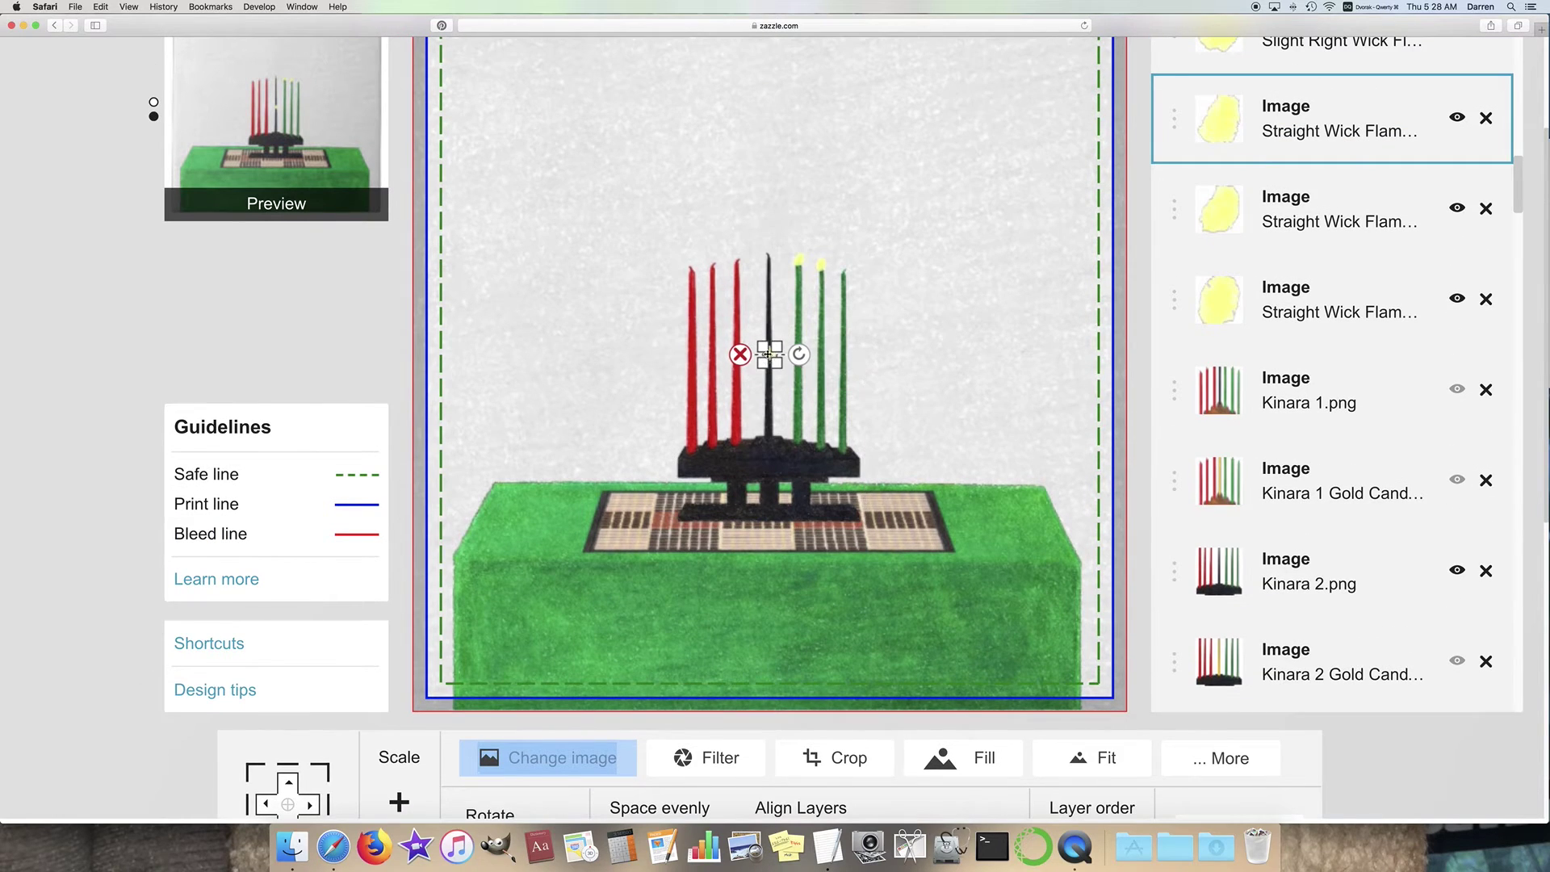
Step: Fine-tune the third straight wick flame's size and place it on the wick of the central black candle
drag(769, 354, 770, 219)
click(616, 204)
click(764, 214)
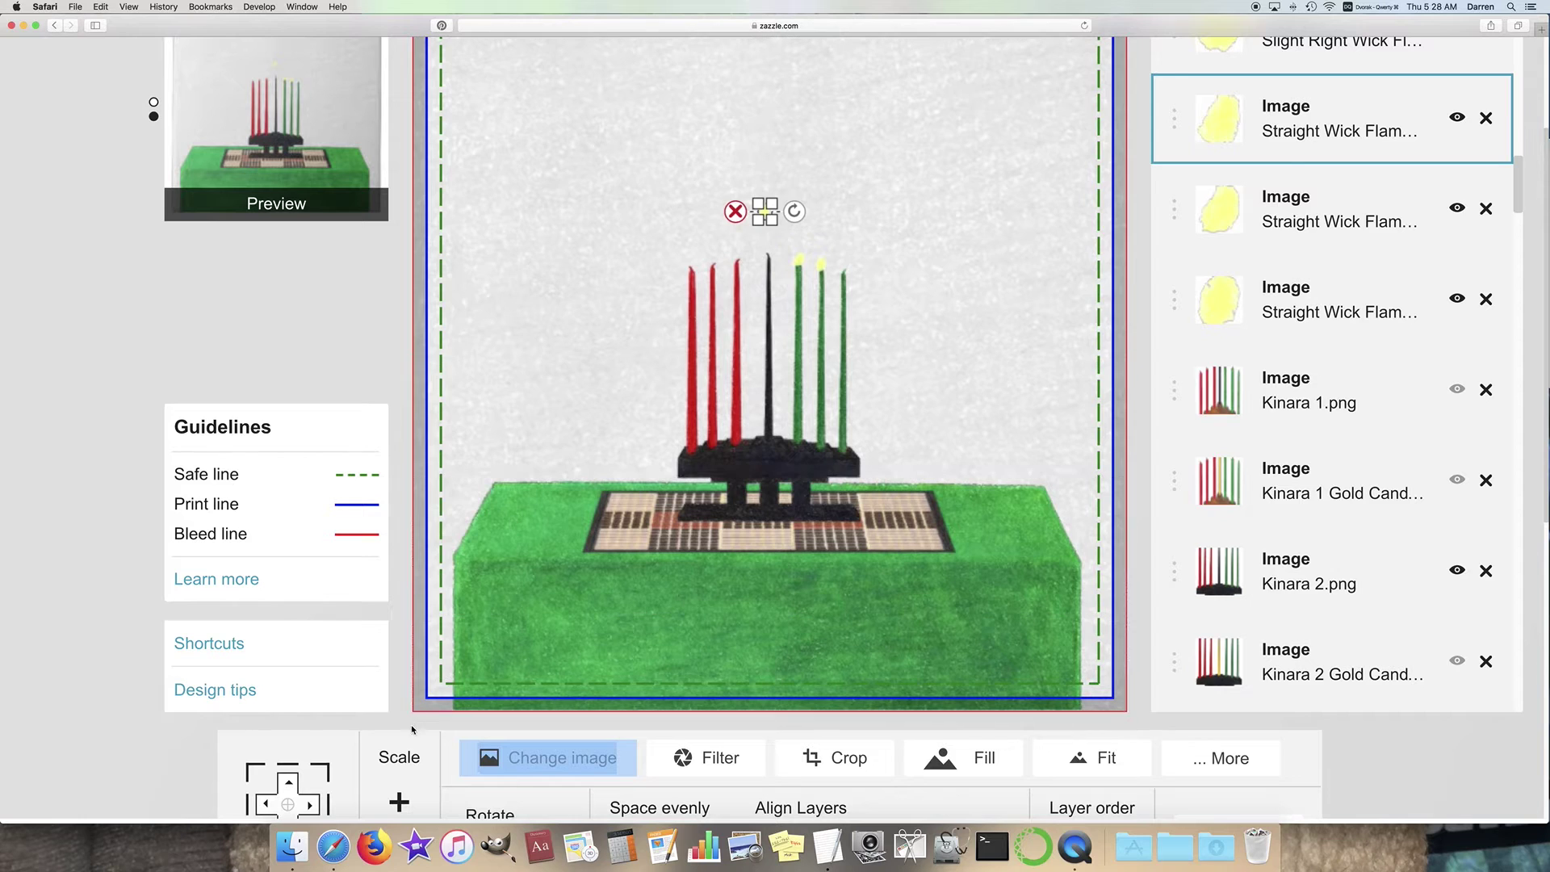
scroll(565, 565, down, 1)
scroll(573, 688, down, 1)
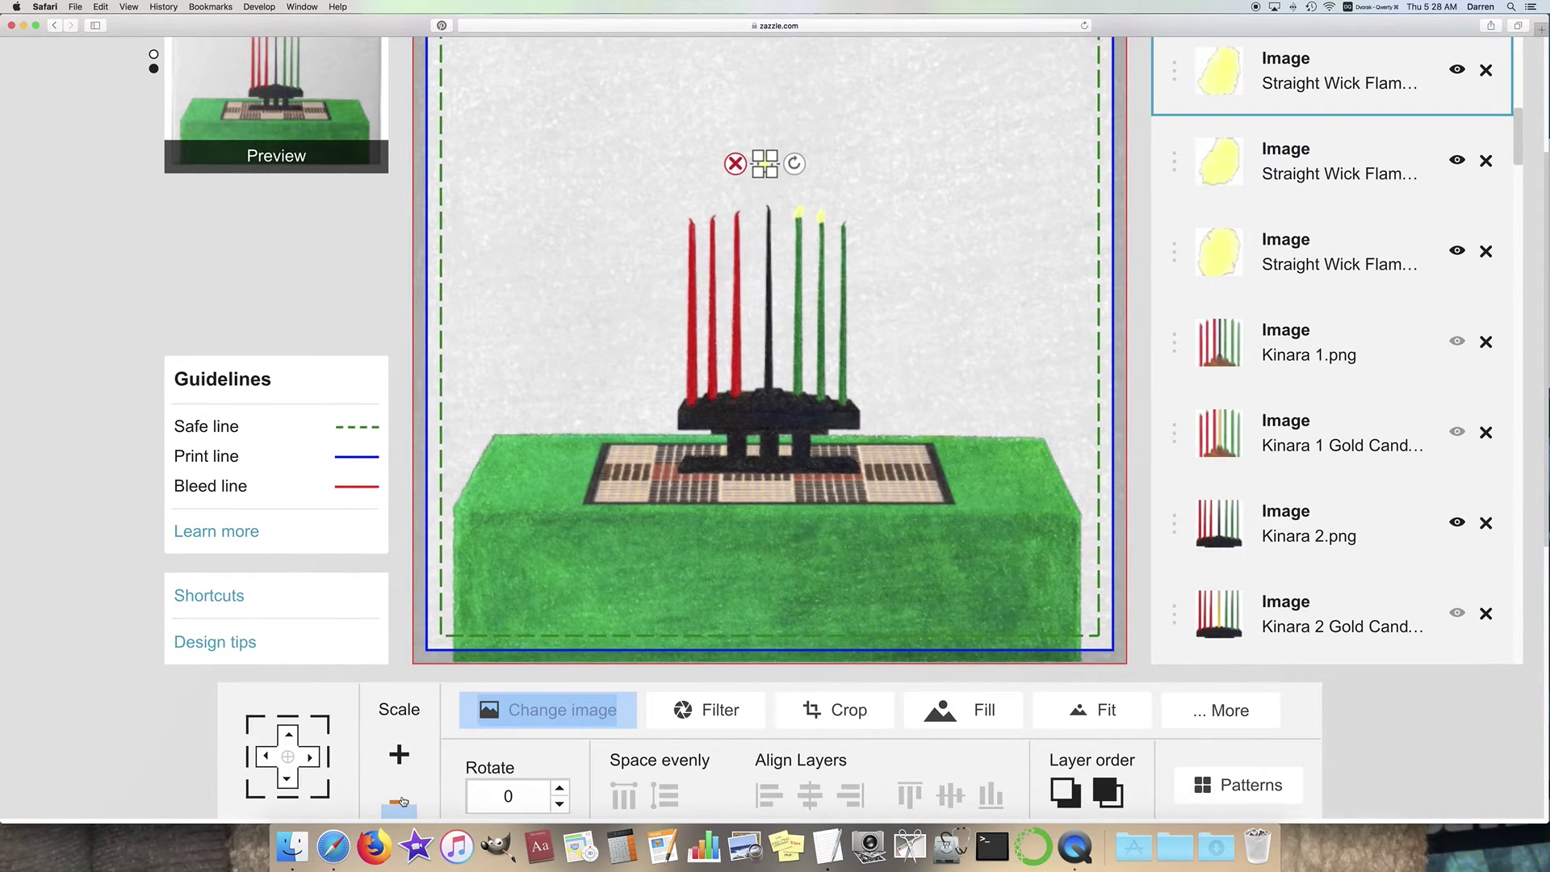
click(906, 207)
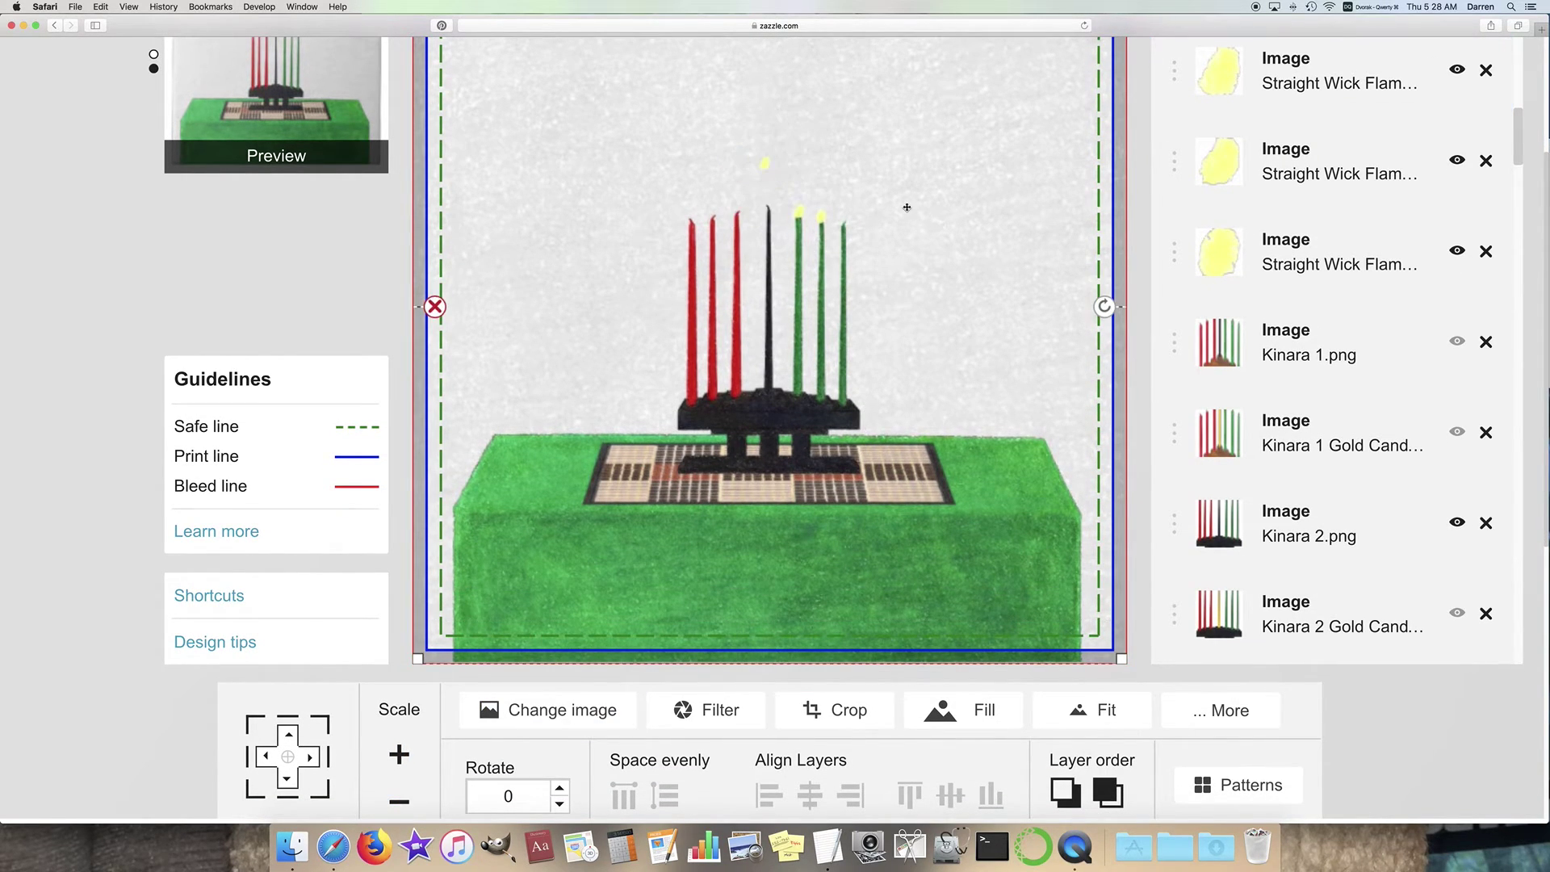
click(765, 165)
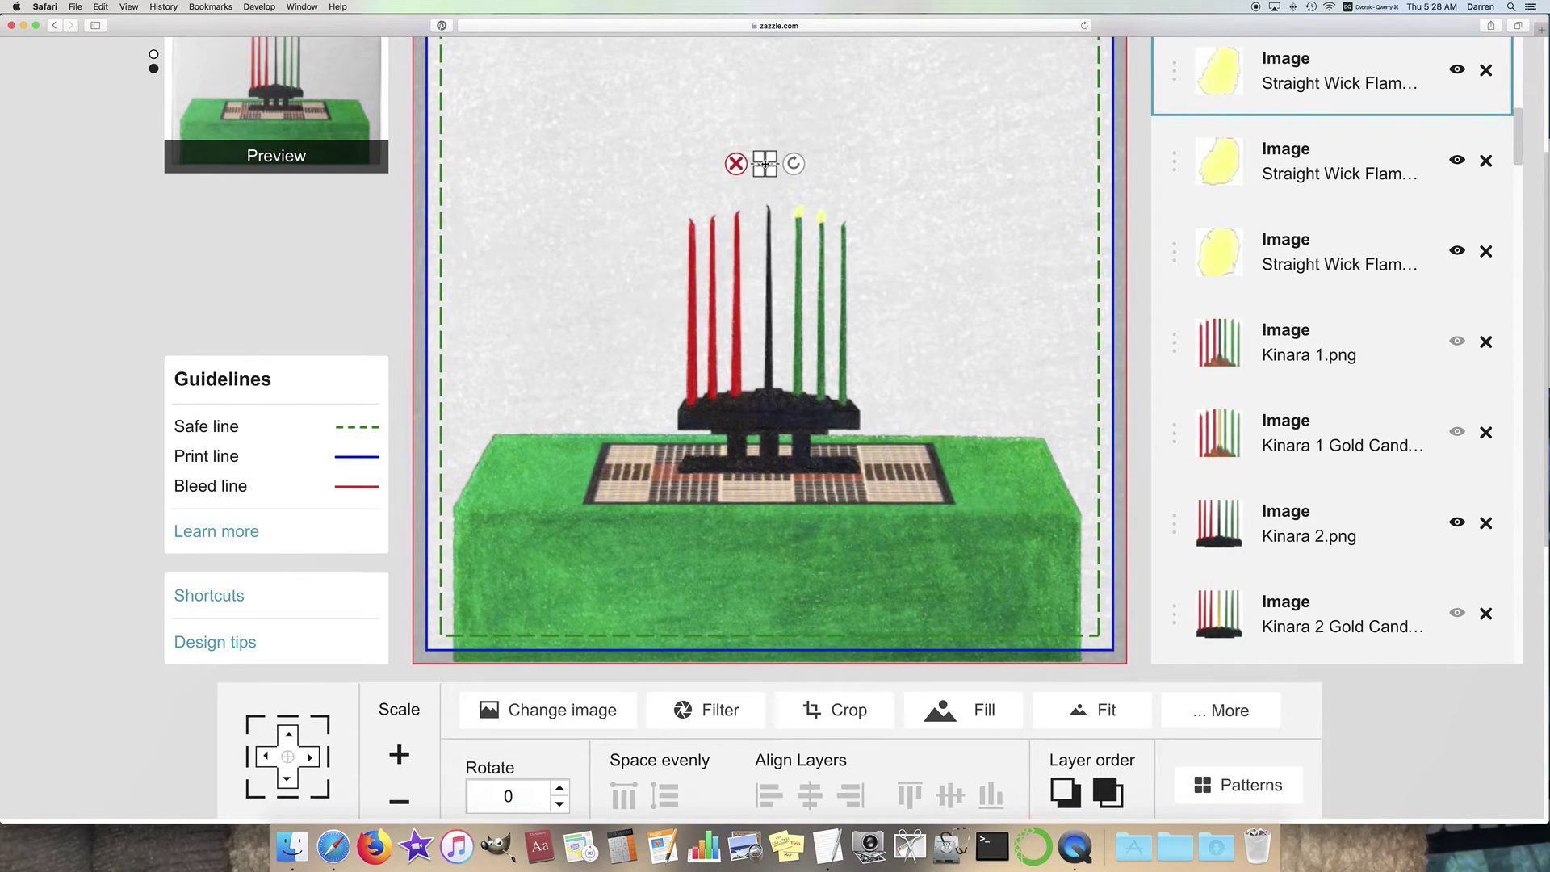
drag(764, 165, 769, 206)
click(842, 148)
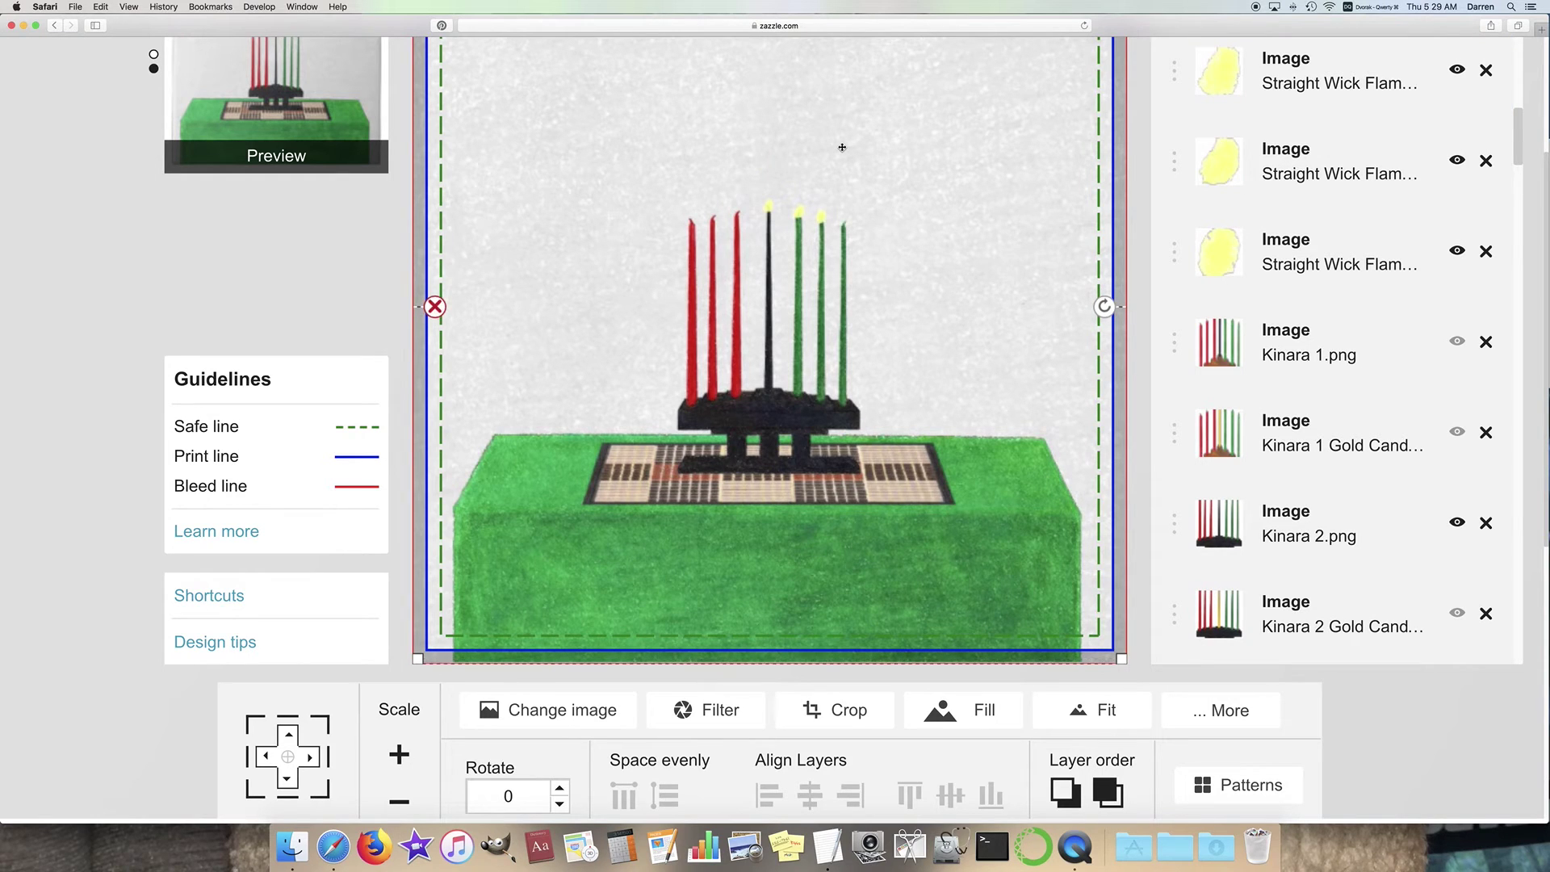
Step: Show the Slight Right Wick Flame layer and scale it down to candle-flame size
scroll(1372, 388, up, 5)
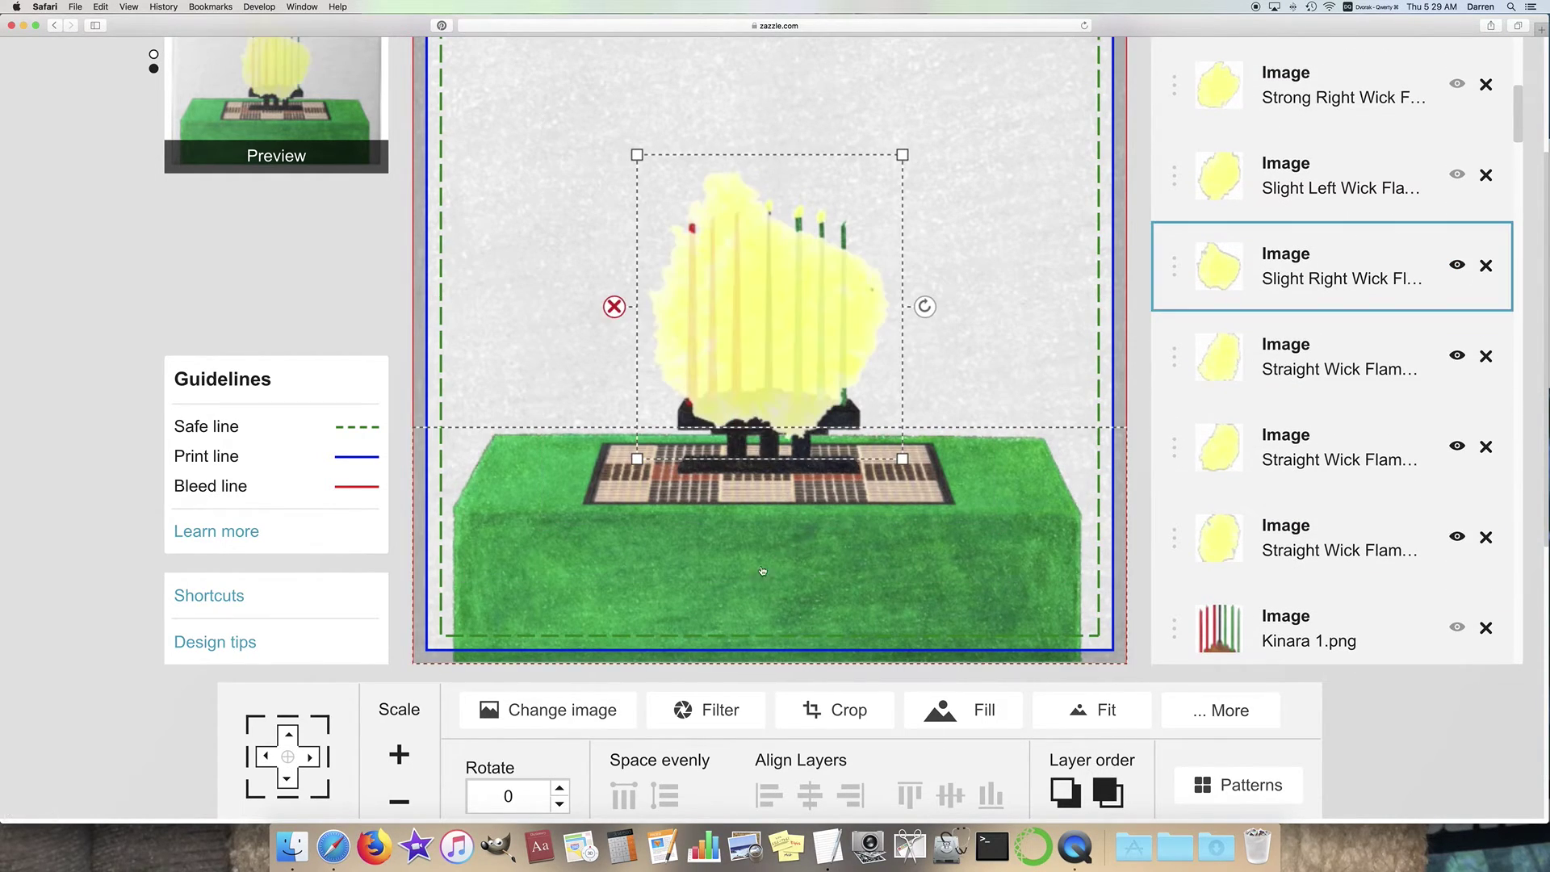
scroll(440, 753, down, 1)
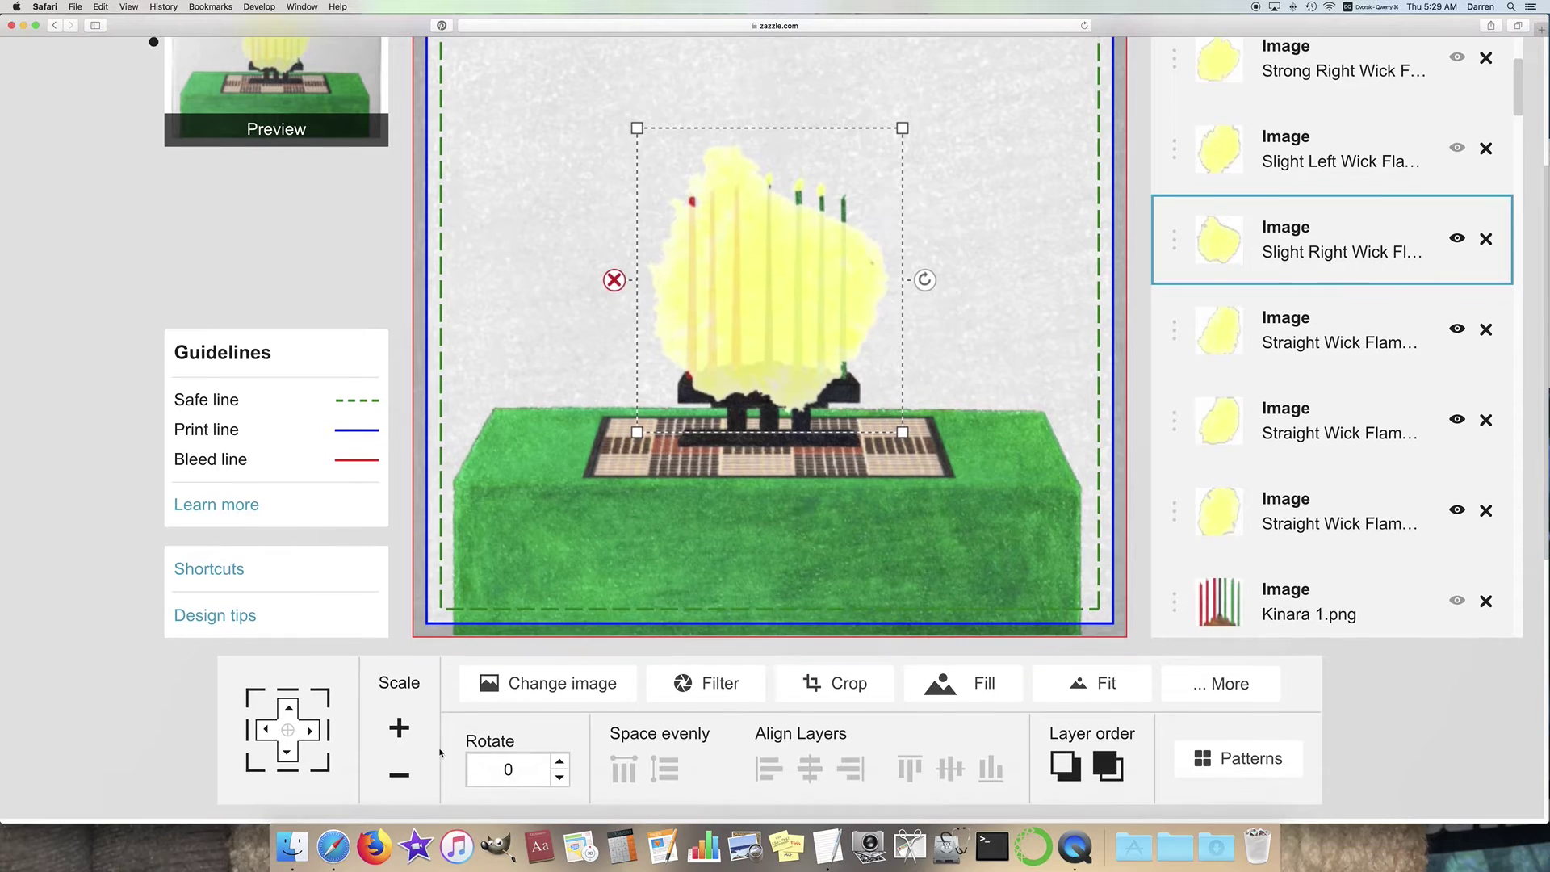
click(402, 779)
click(402, 780)
click(403, 778)
click(403, 778)
click(404, 777)
click(403, 778)
click(404, 778)
click(404, 778)
click(404, 777)
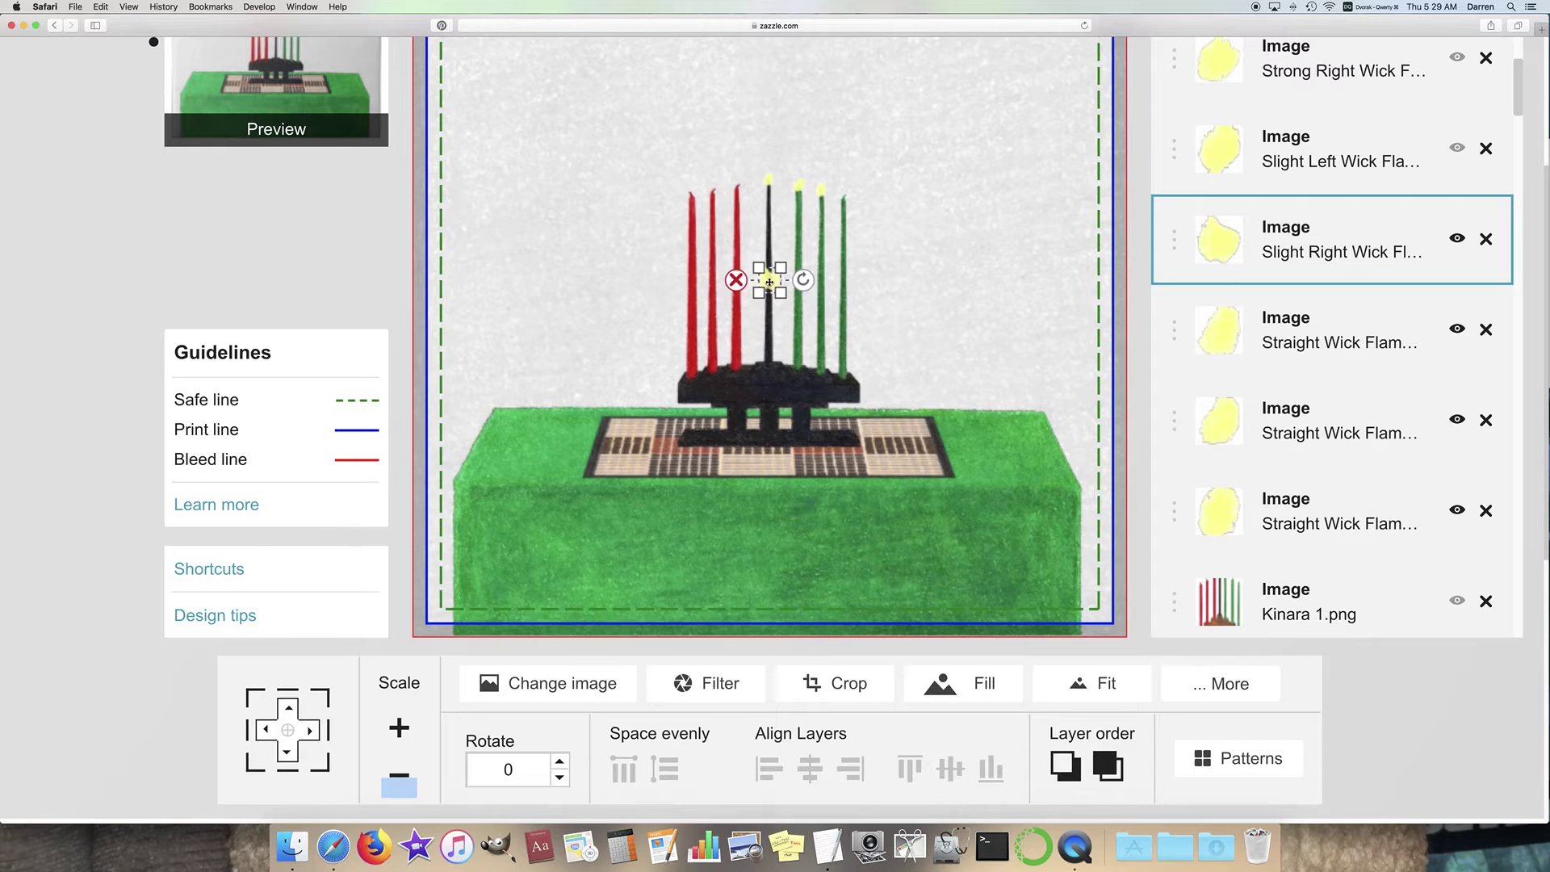
double_click(402, 779)
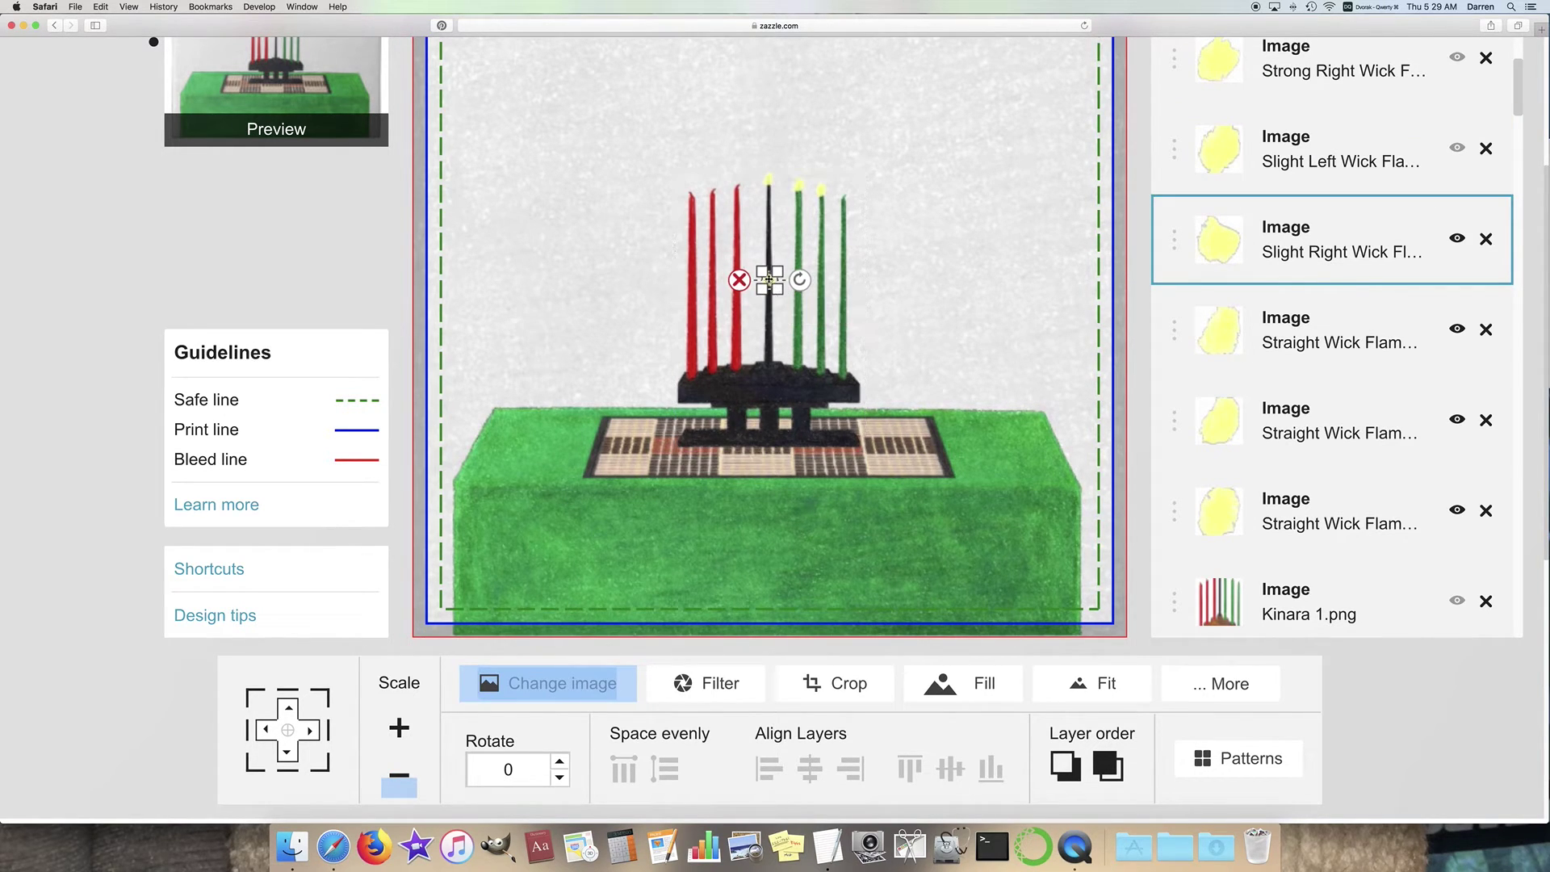
Step: Move the Slight Right Wick Flame onto the blank wall beside the green candles to check its size
drag(769, 280, 886, 142)
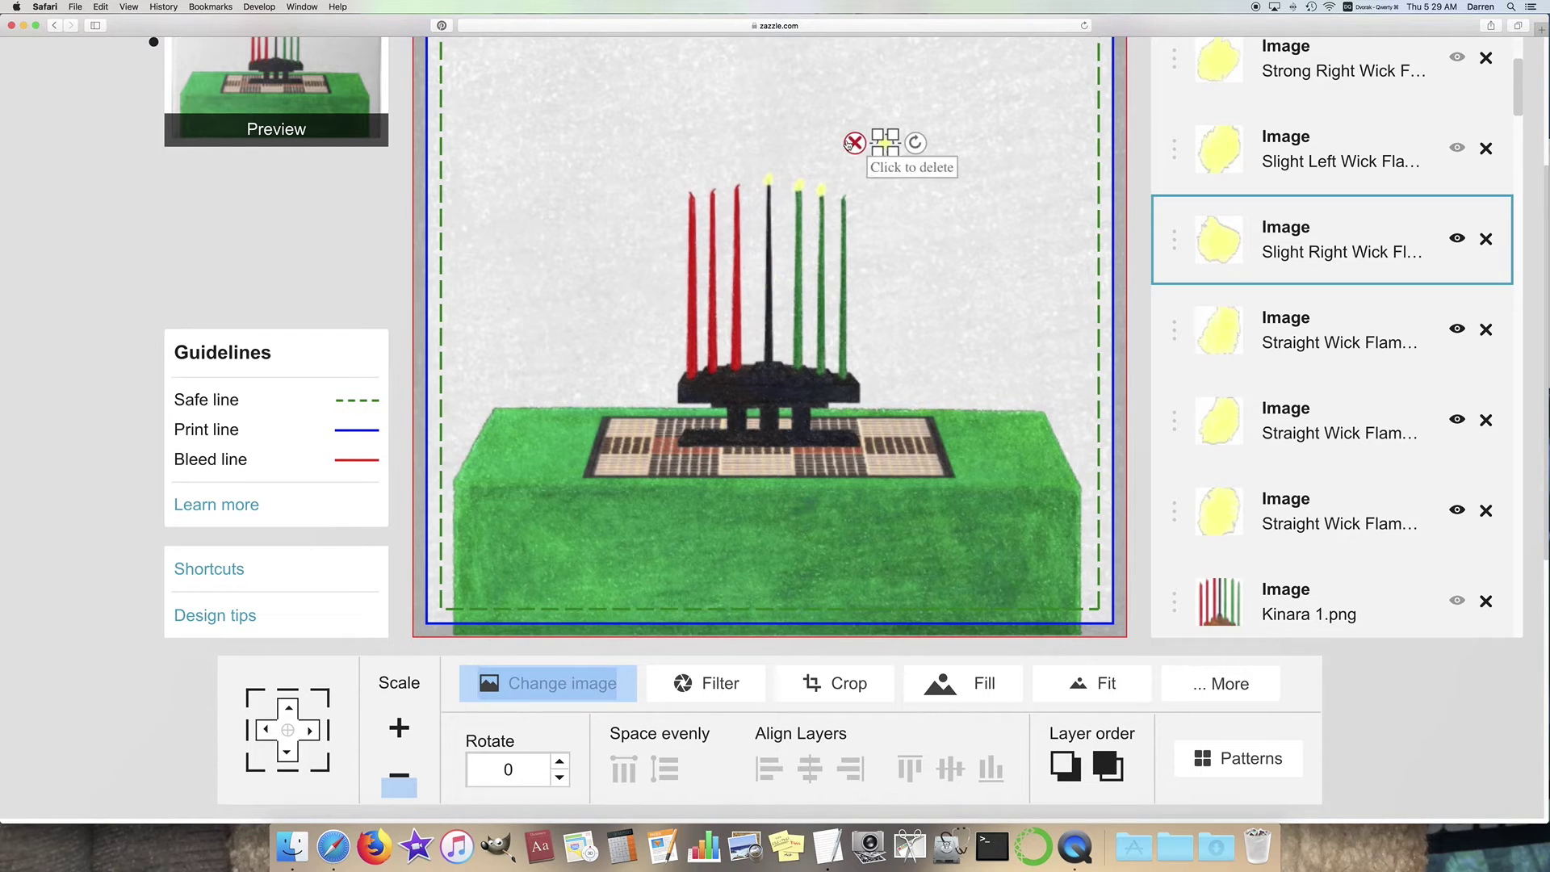
click(807, 132)
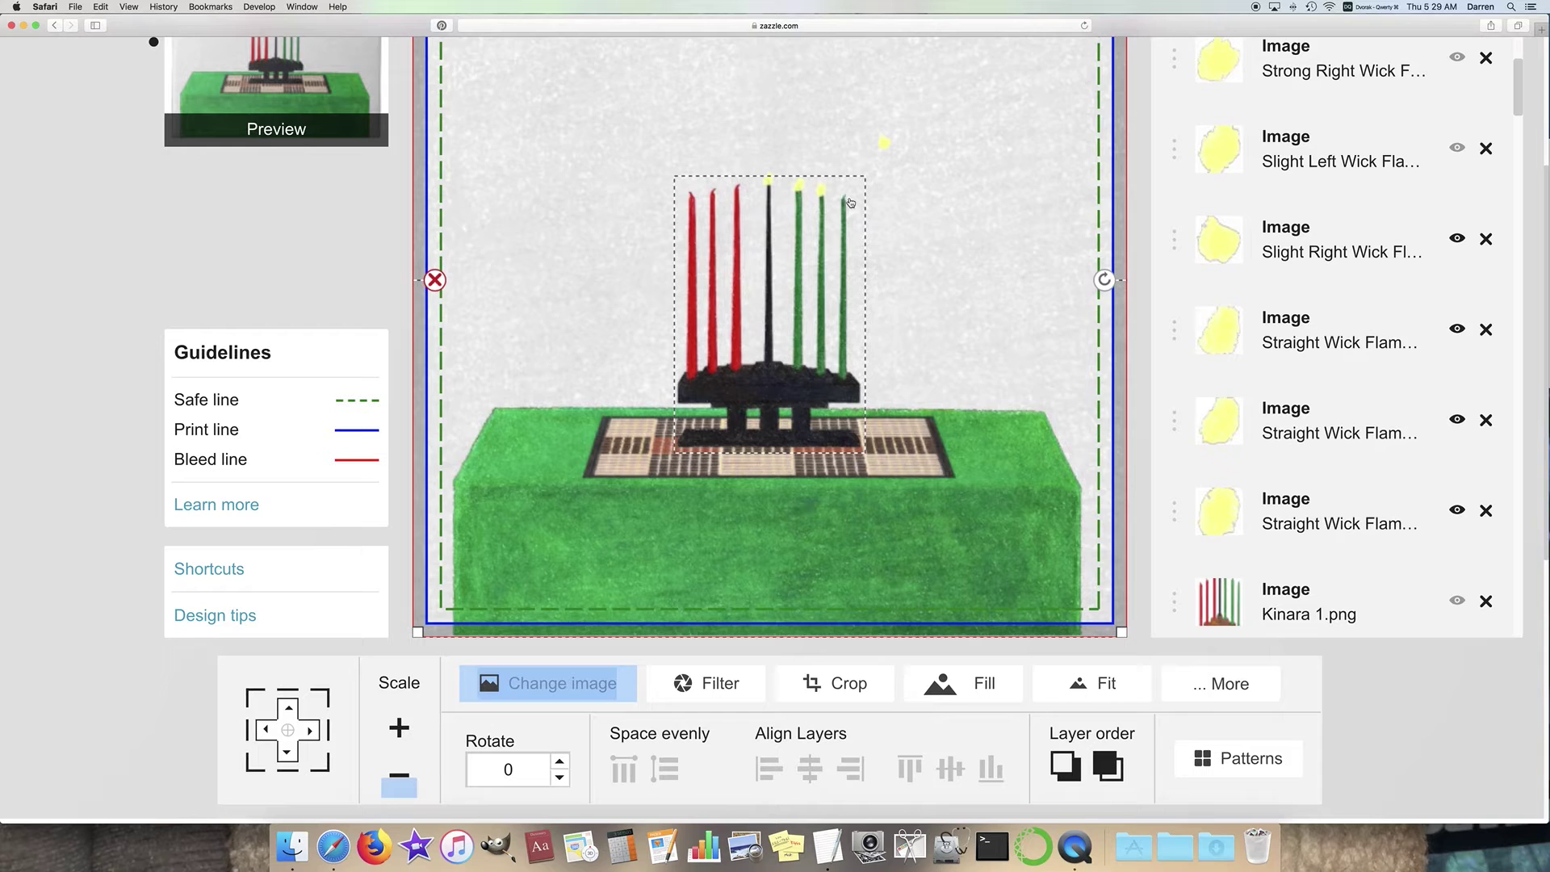
click(1268, 274)
scroll(1324, 273, up, 3)
scroll(1340, 235, up, 2)
click(1363, 167)
click(1361, 272)
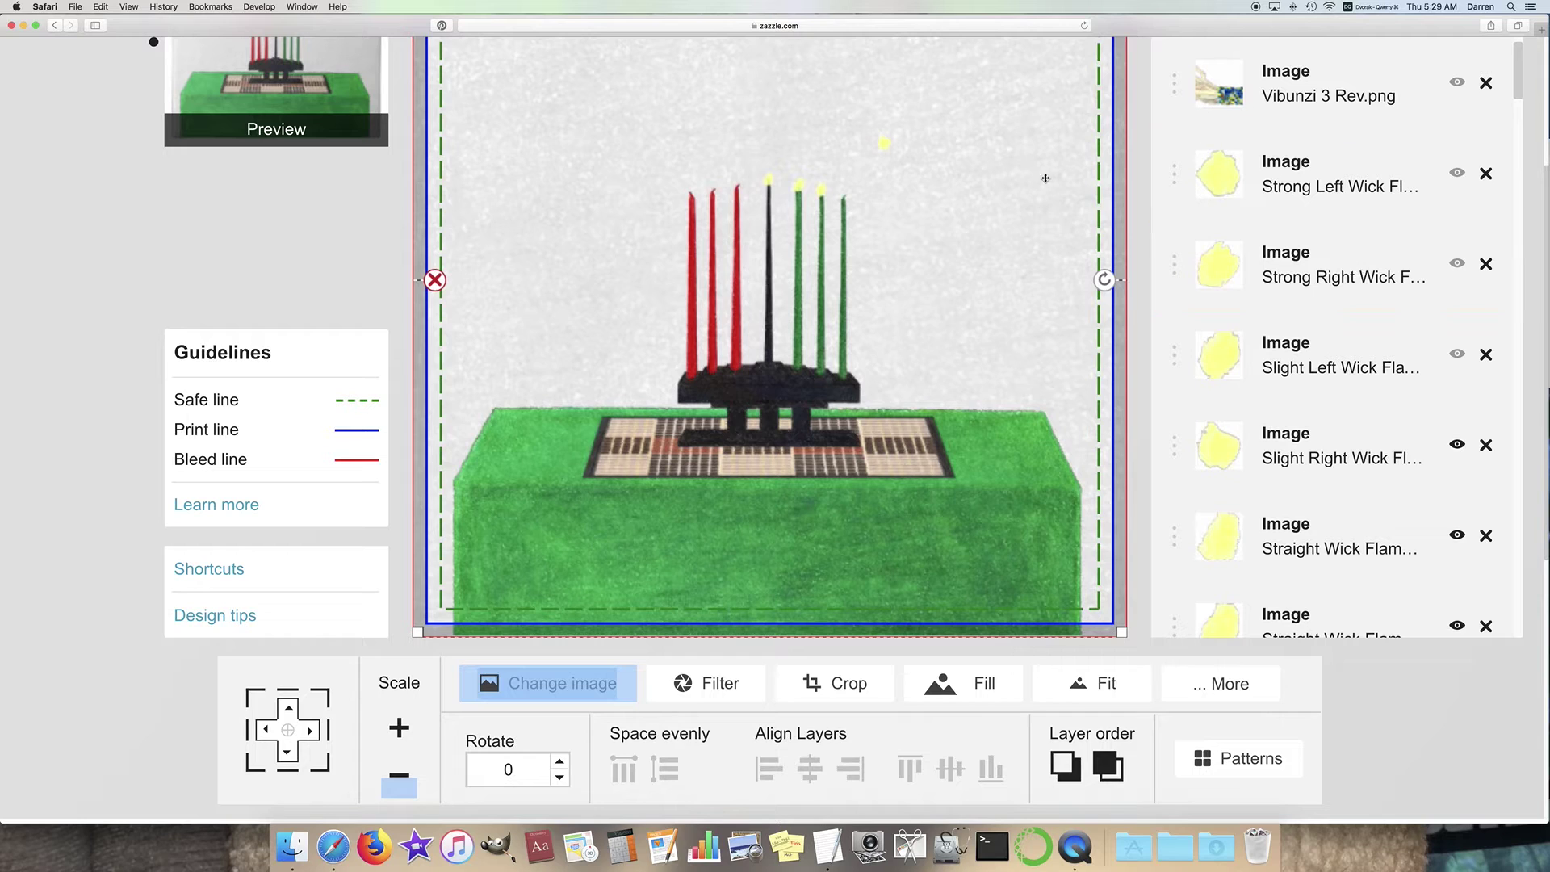
click(888, 150)
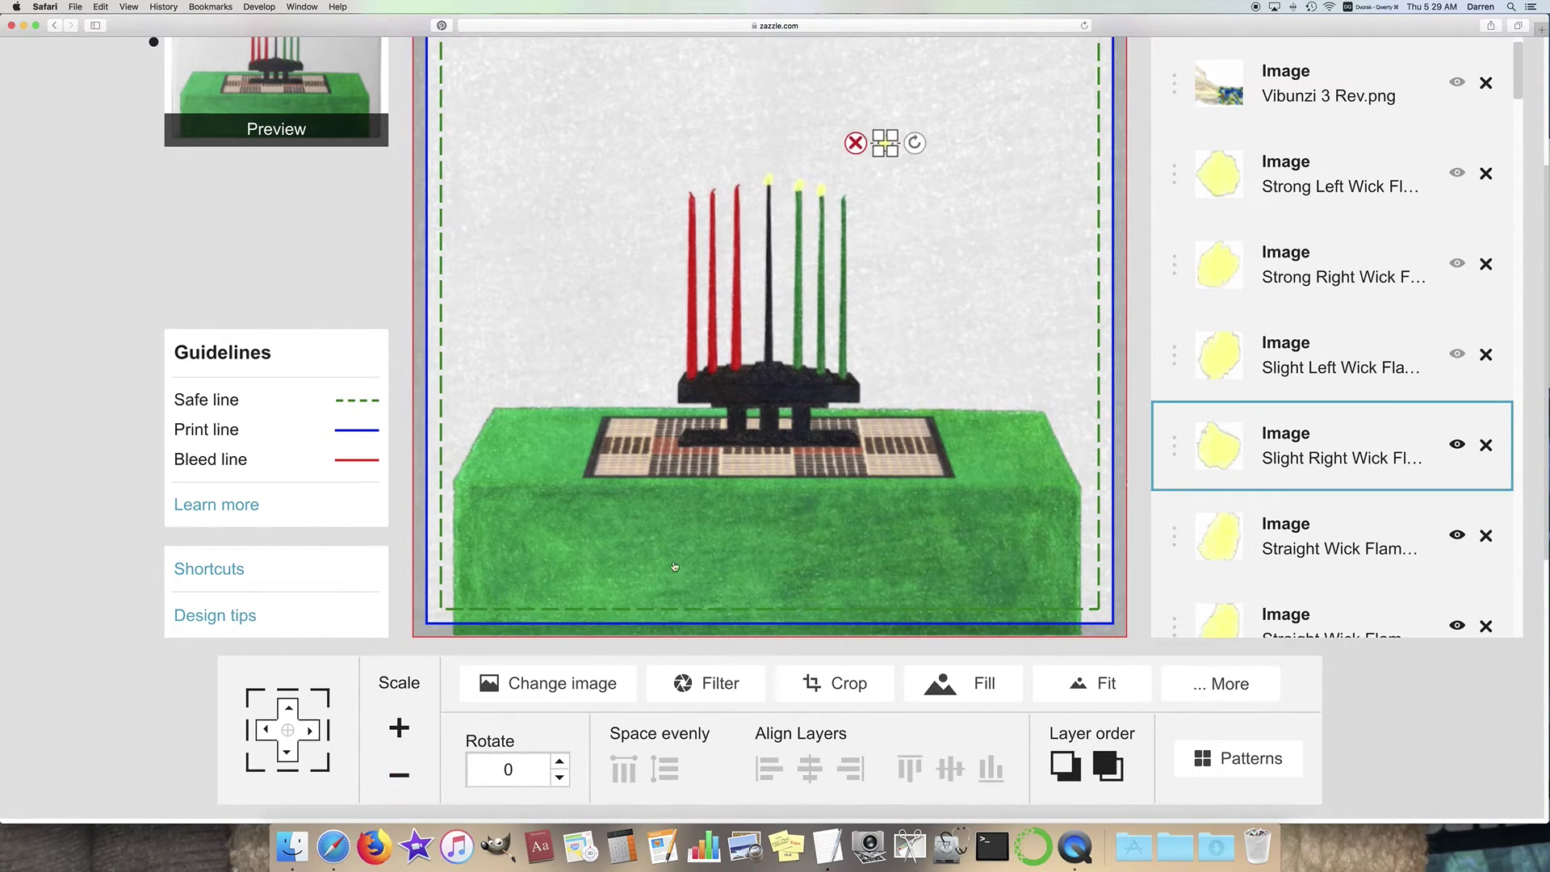
click(954, 204)
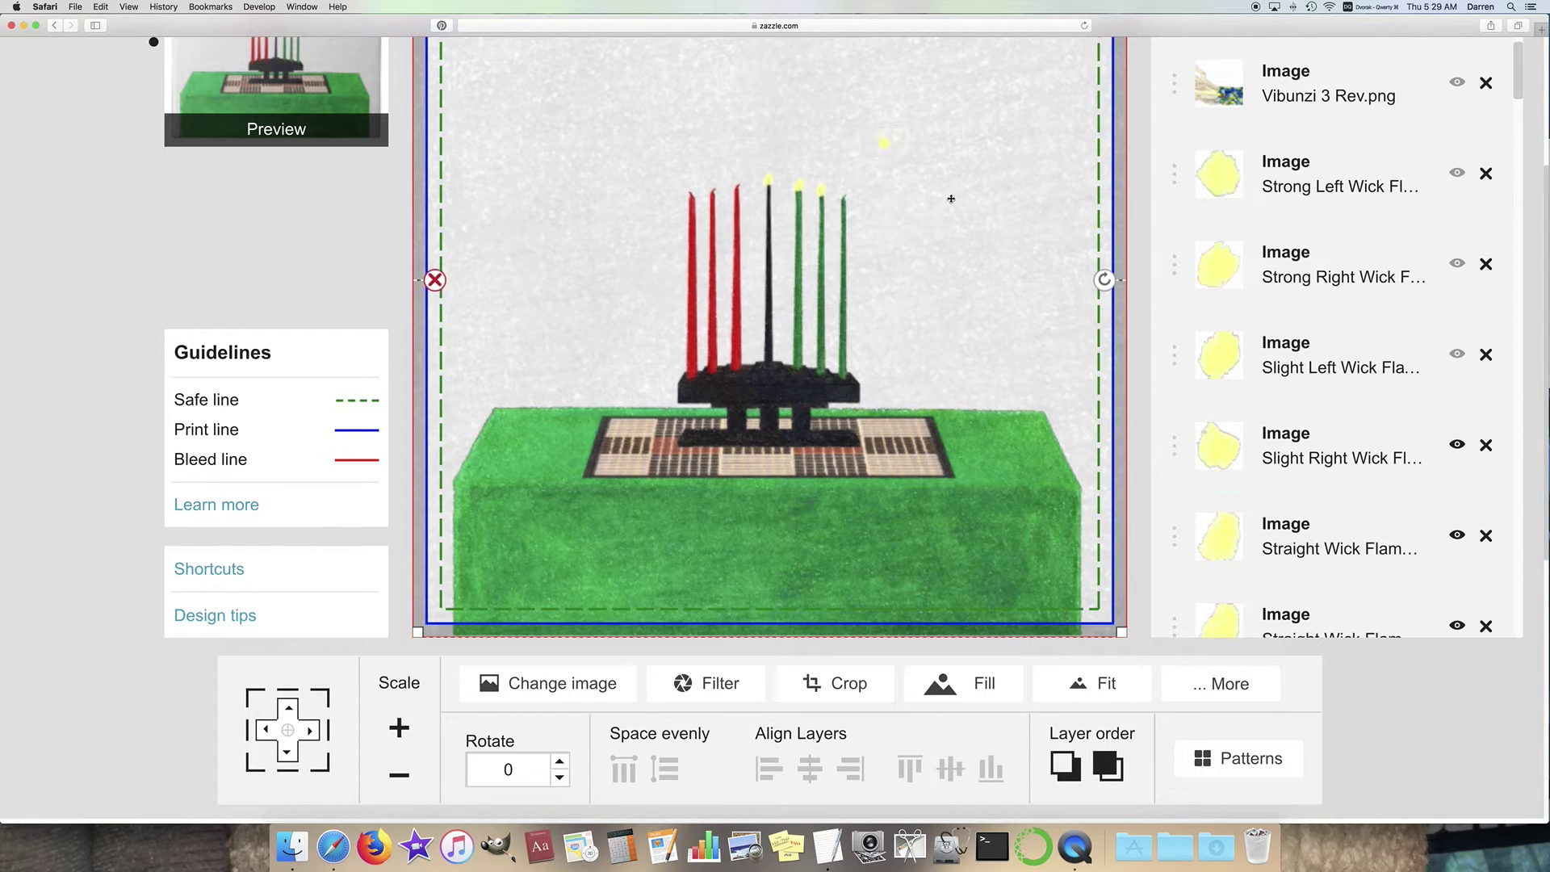
Step: Place the Slight Right Wick Flame on the wick of the outermost green candle
click(885, 144)
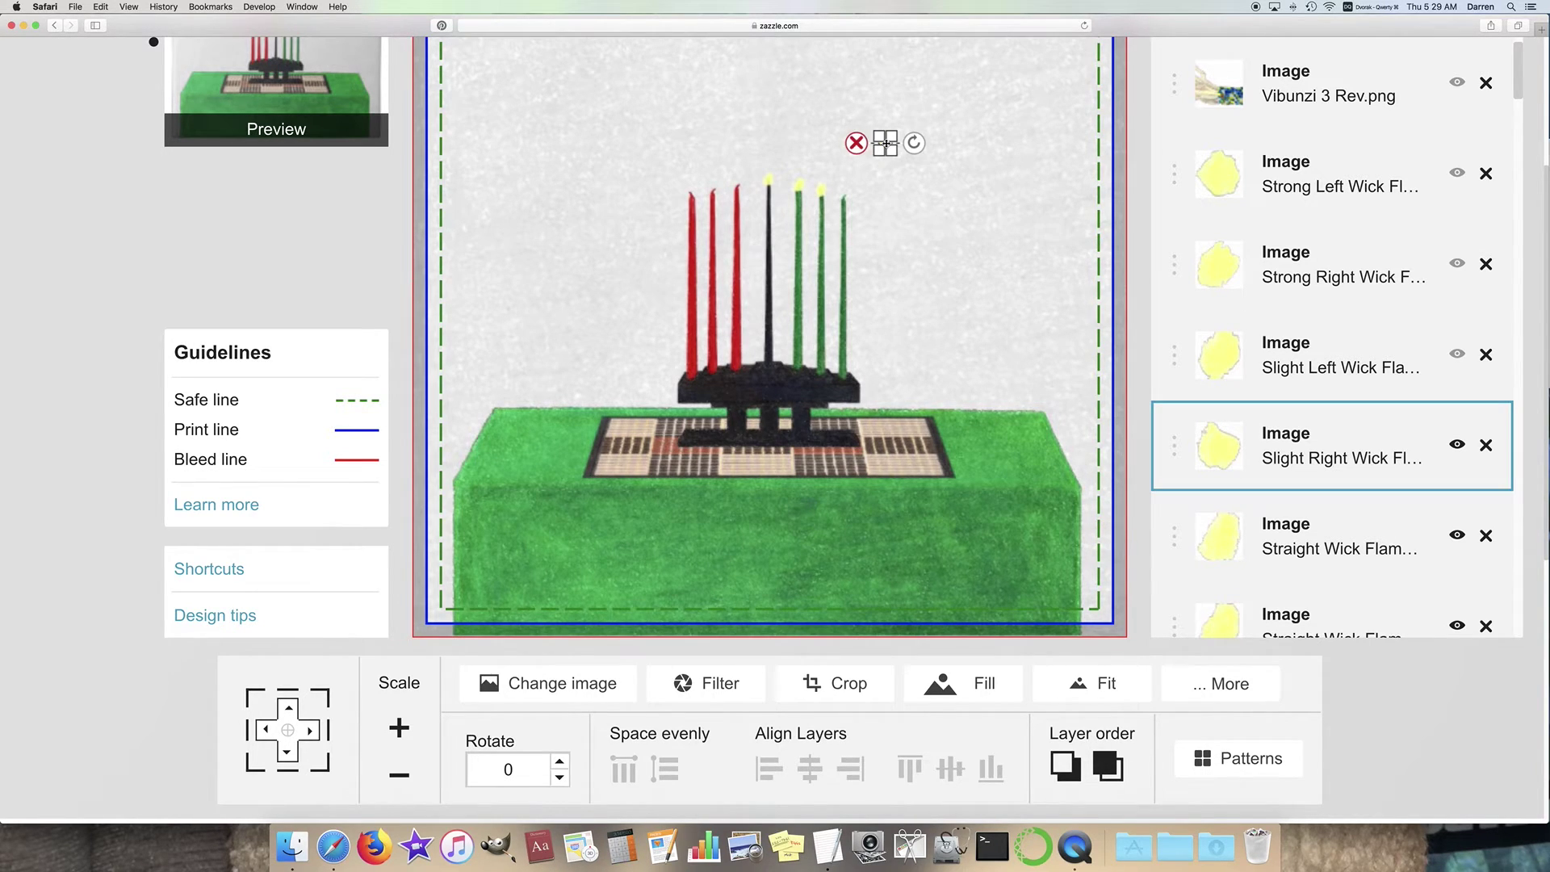
drag(885, 144, 885, 176)
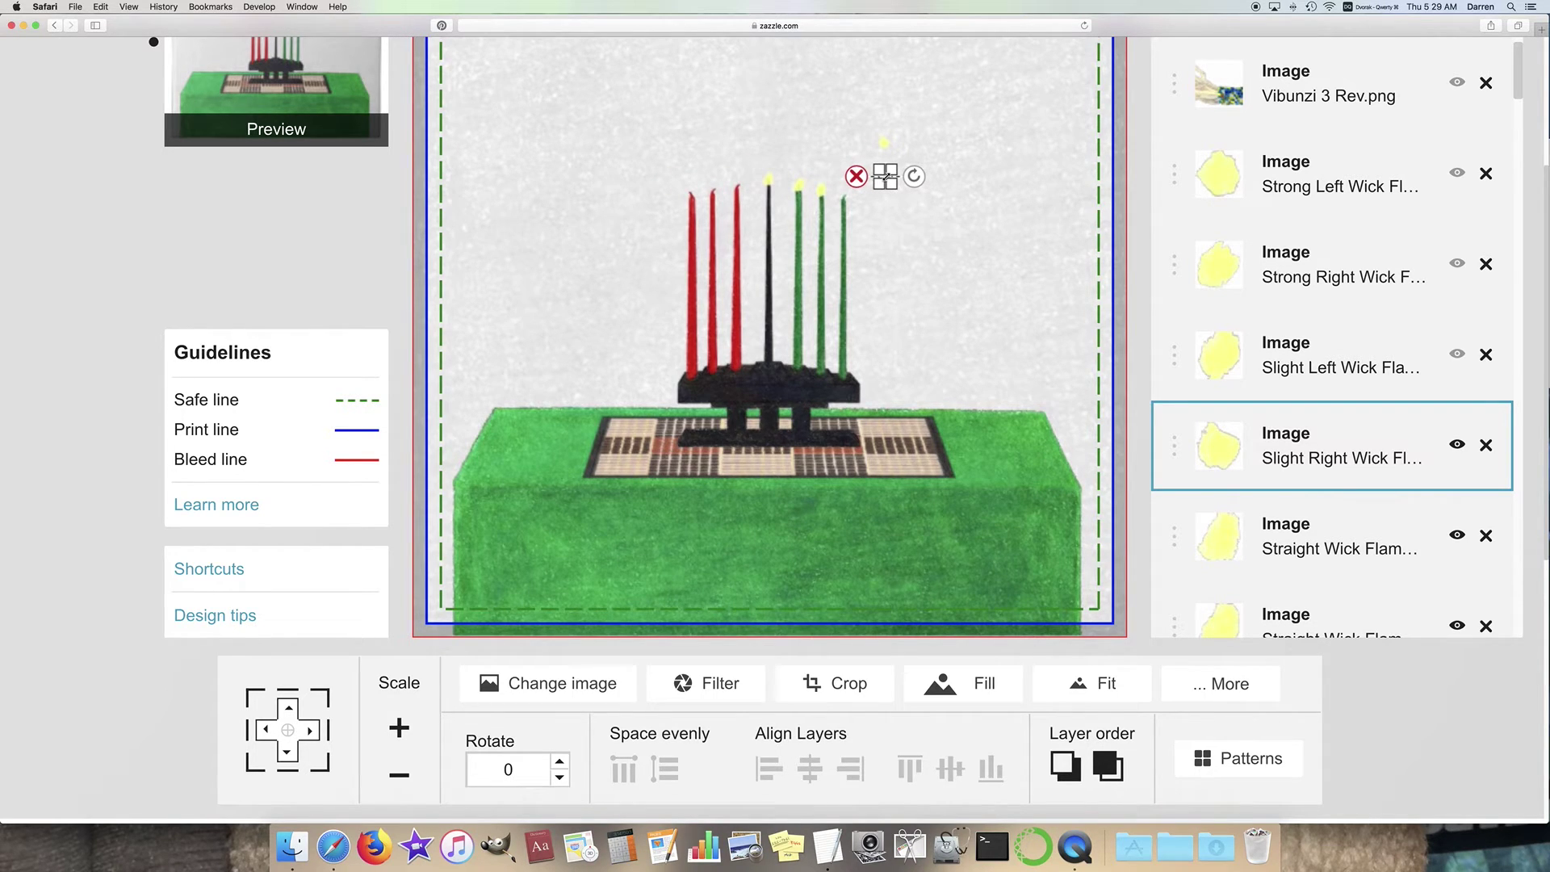
drag(885, 176, 844, 194)
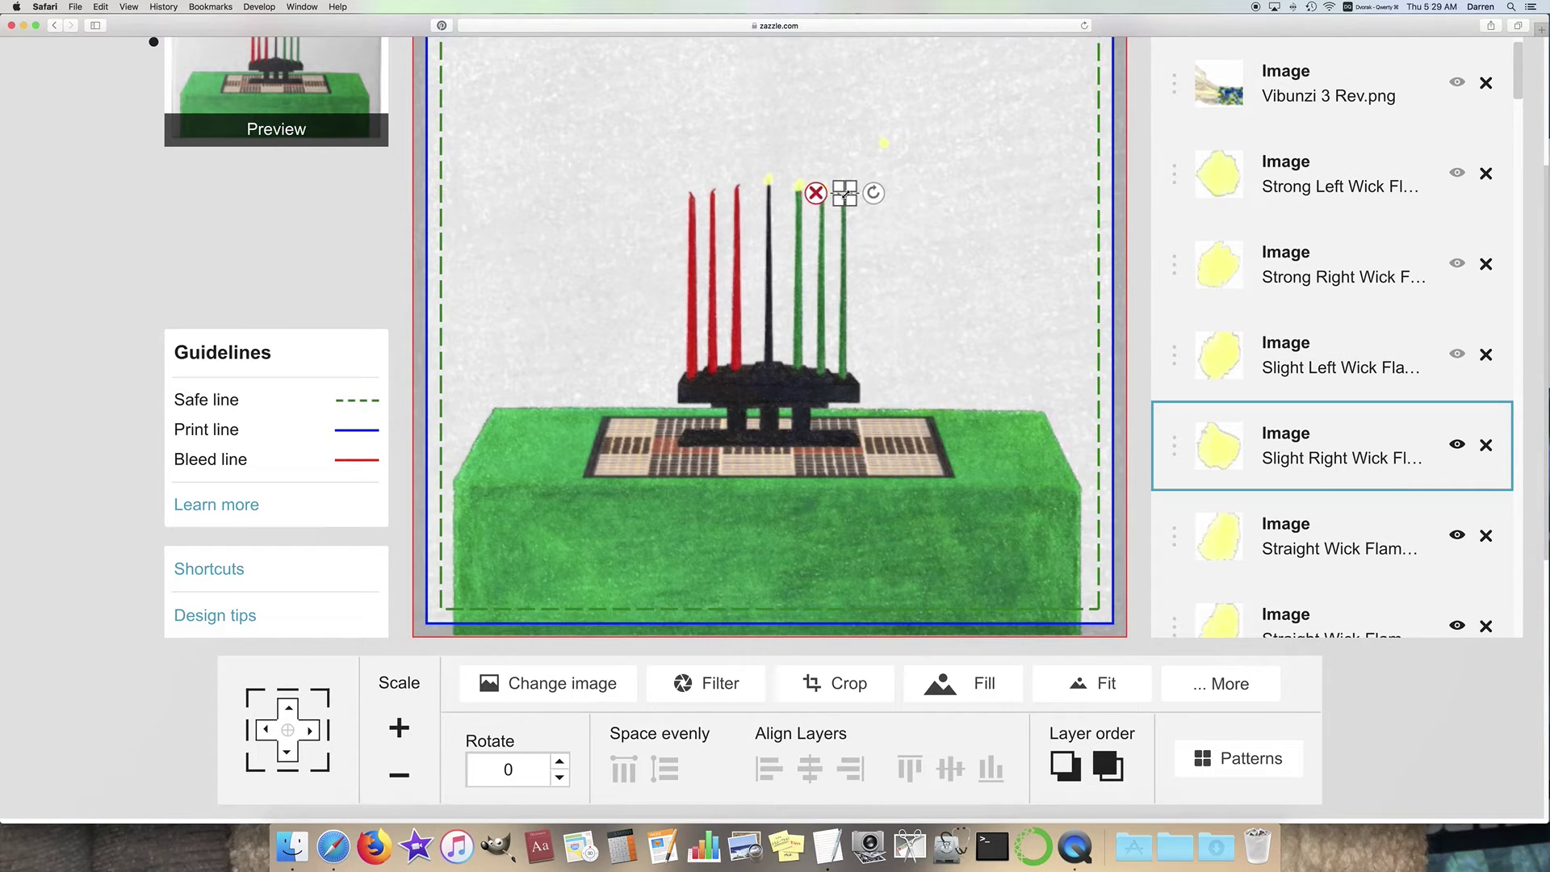
click(928, 185)
click(933, 135)
click(918, 139)
drag(854, 173, 844, 200)
click(966, 120)
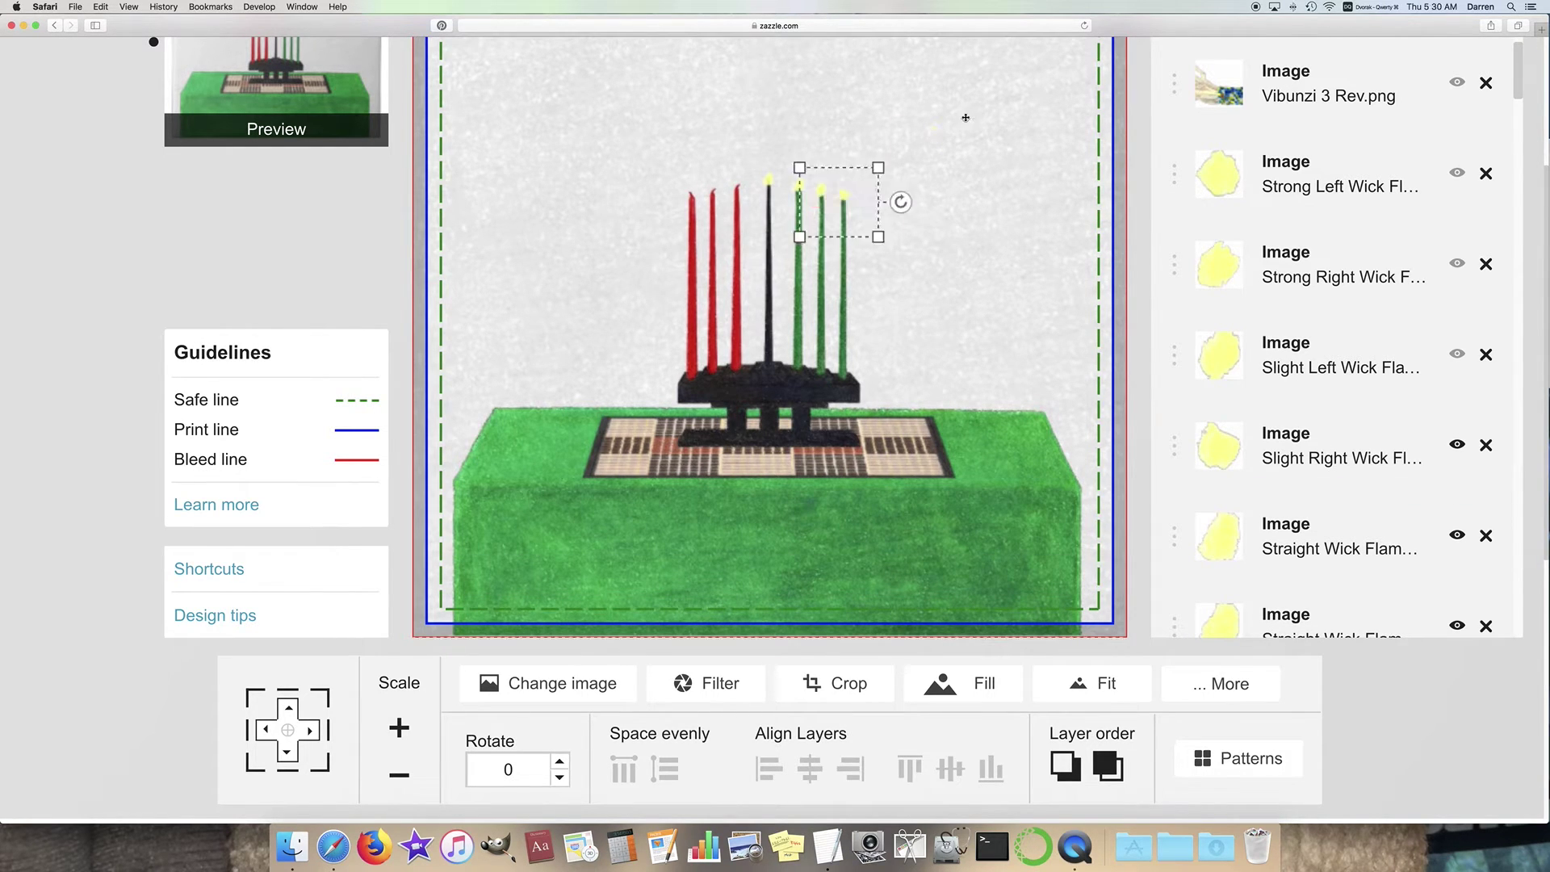
Step: Show the Slight Left Wick Flame layer and scale it down to candle-flame size
click(1457, 354)
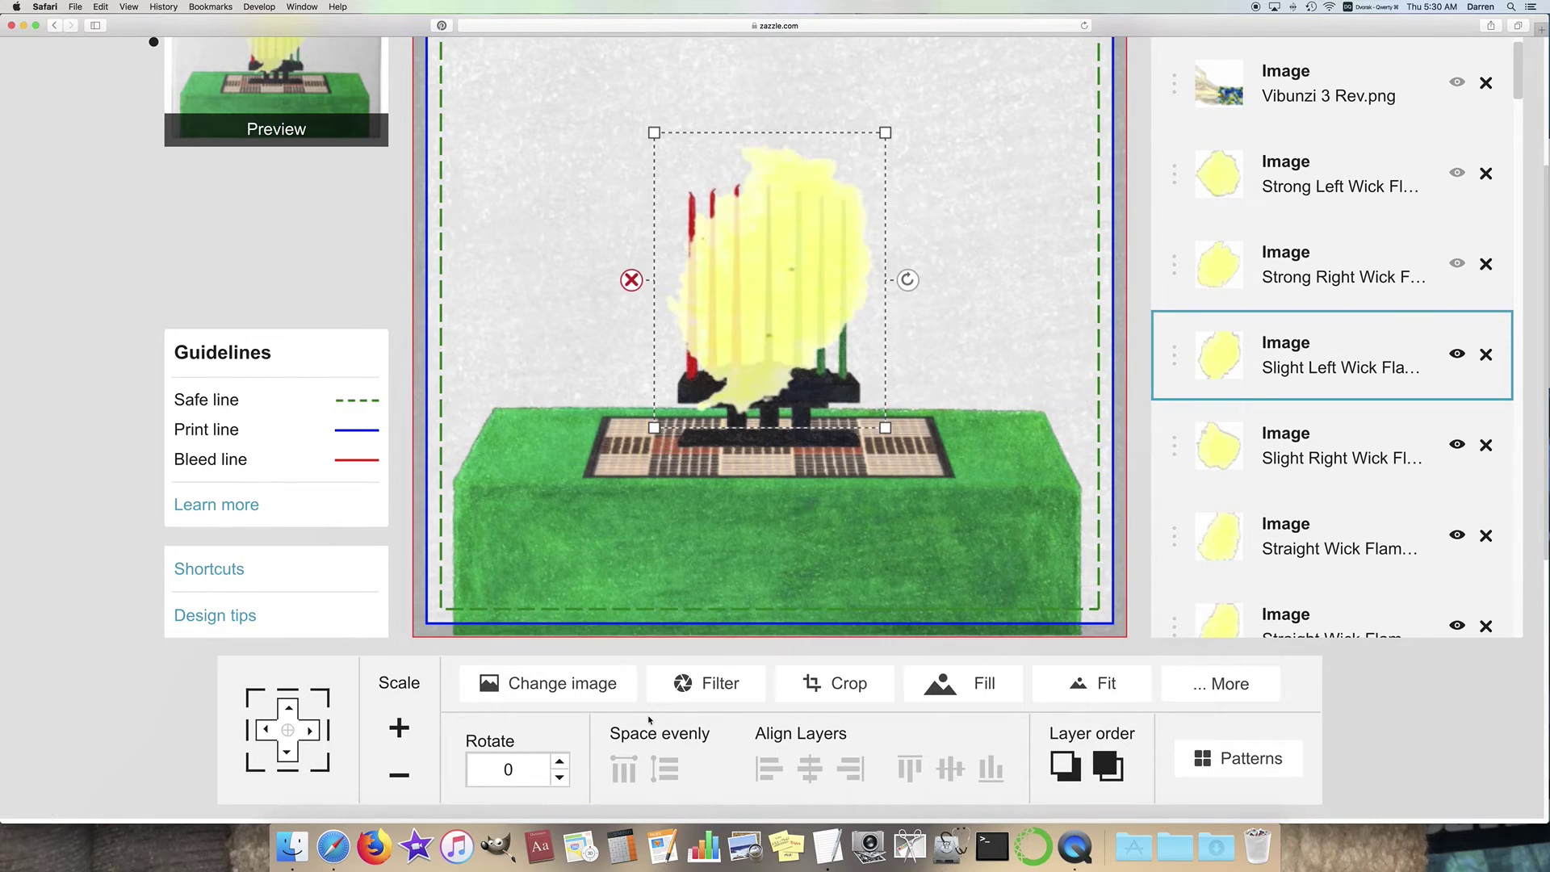
click(399, 776)
click(399, 777)
click(398, 777)
click(399, 776)
click(401, 777)
click(401, 777)
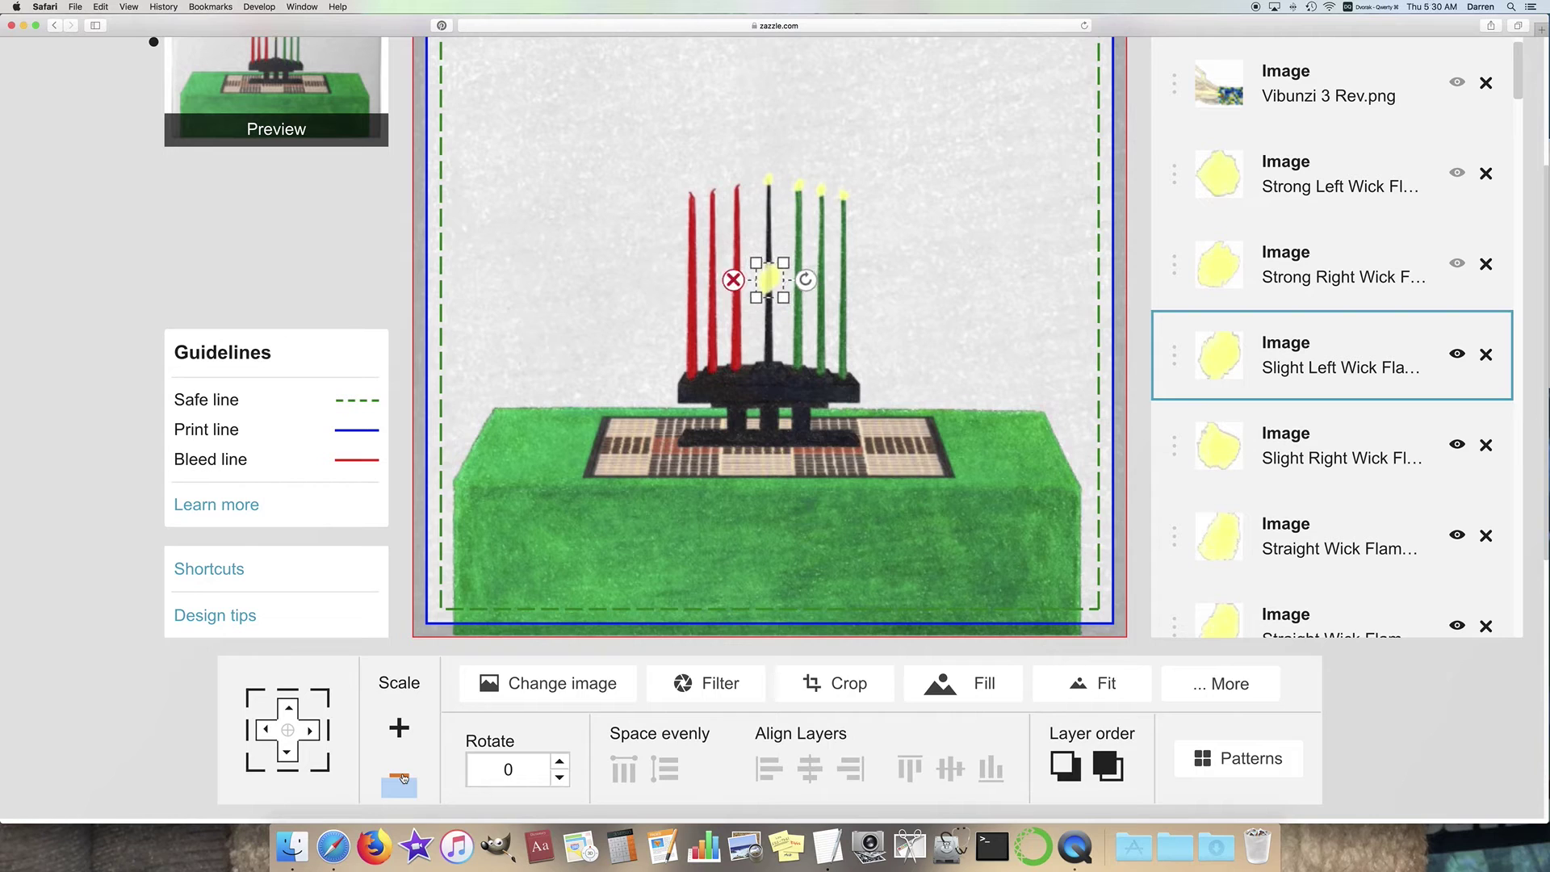
click(401, 777)
click(401, 777)
click(402, 777)
click(401, 777)
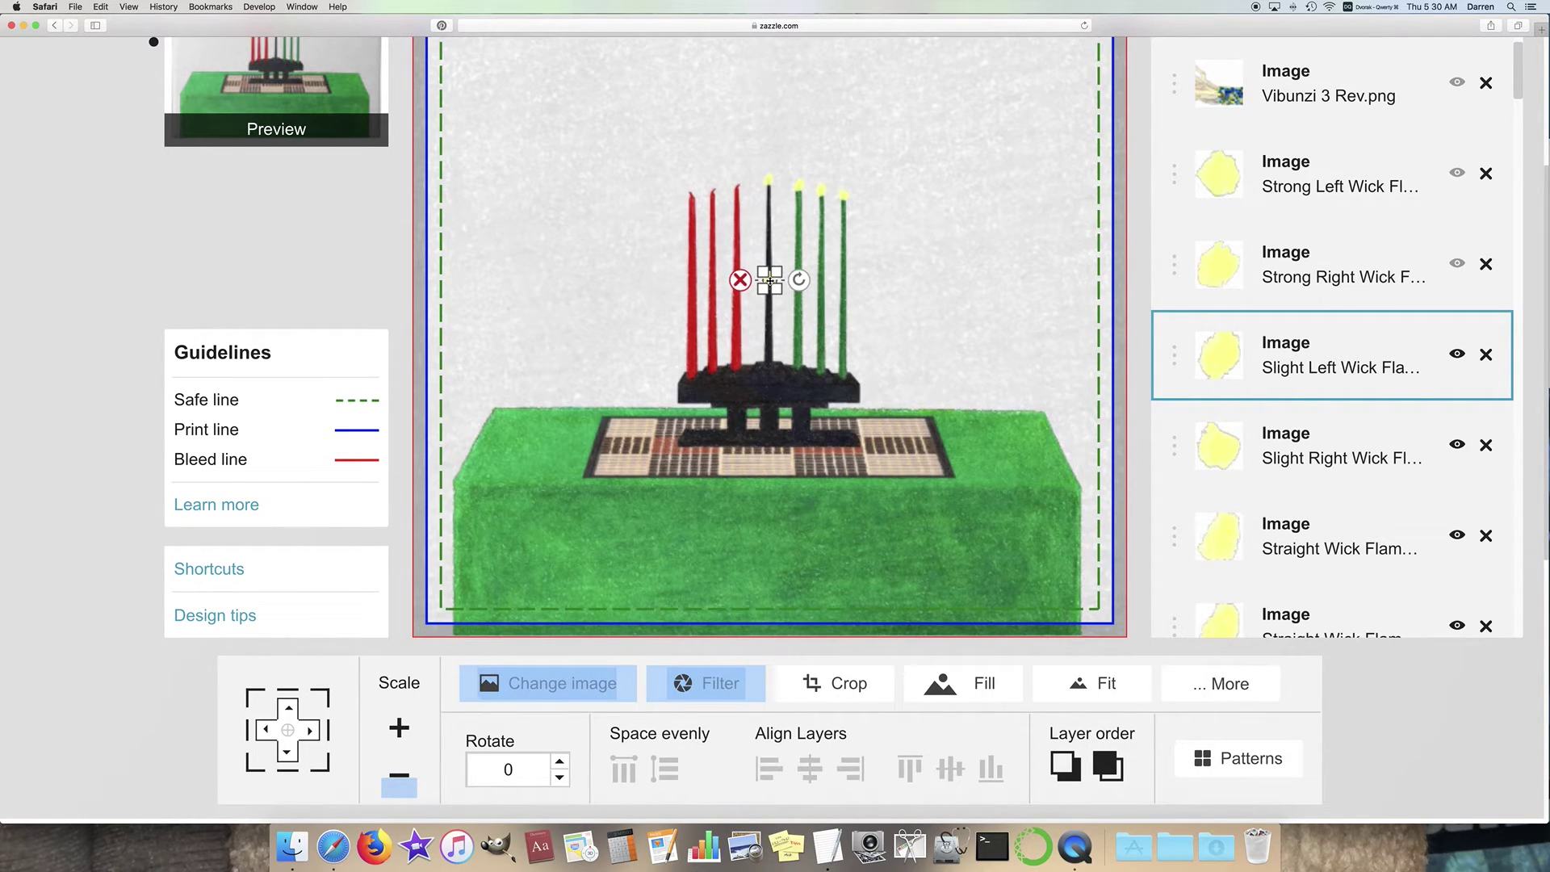
Step: Move the Slight Left Wick Flame onto the blank wall beside the green candles and shrink it slightly more
drag(770, 280, 918, 172)
click(919, 262)
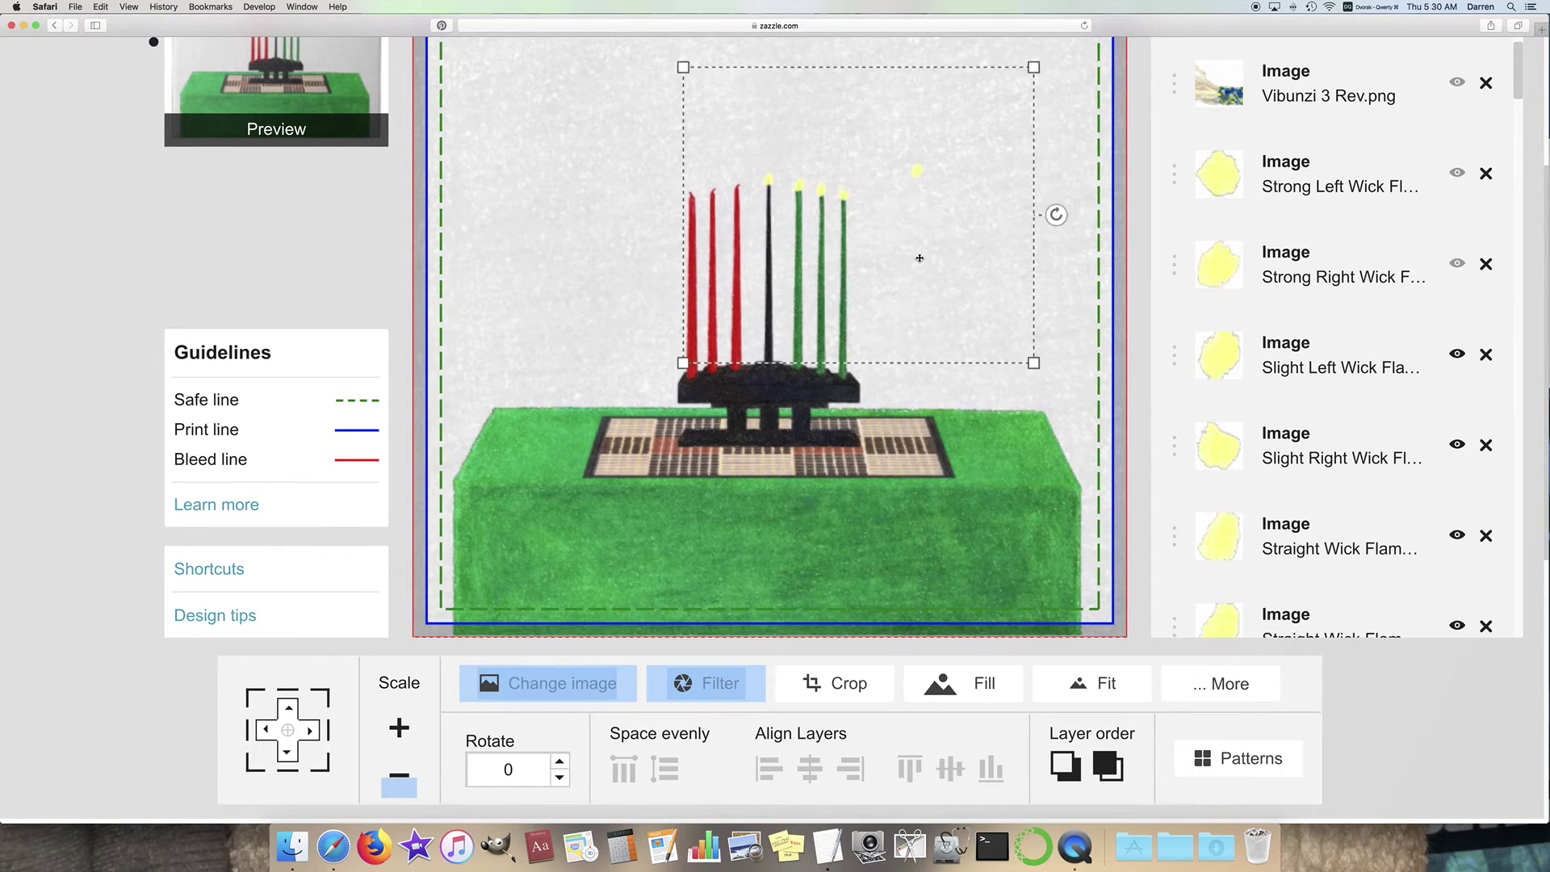
click(917, 171)
click(407, 784)
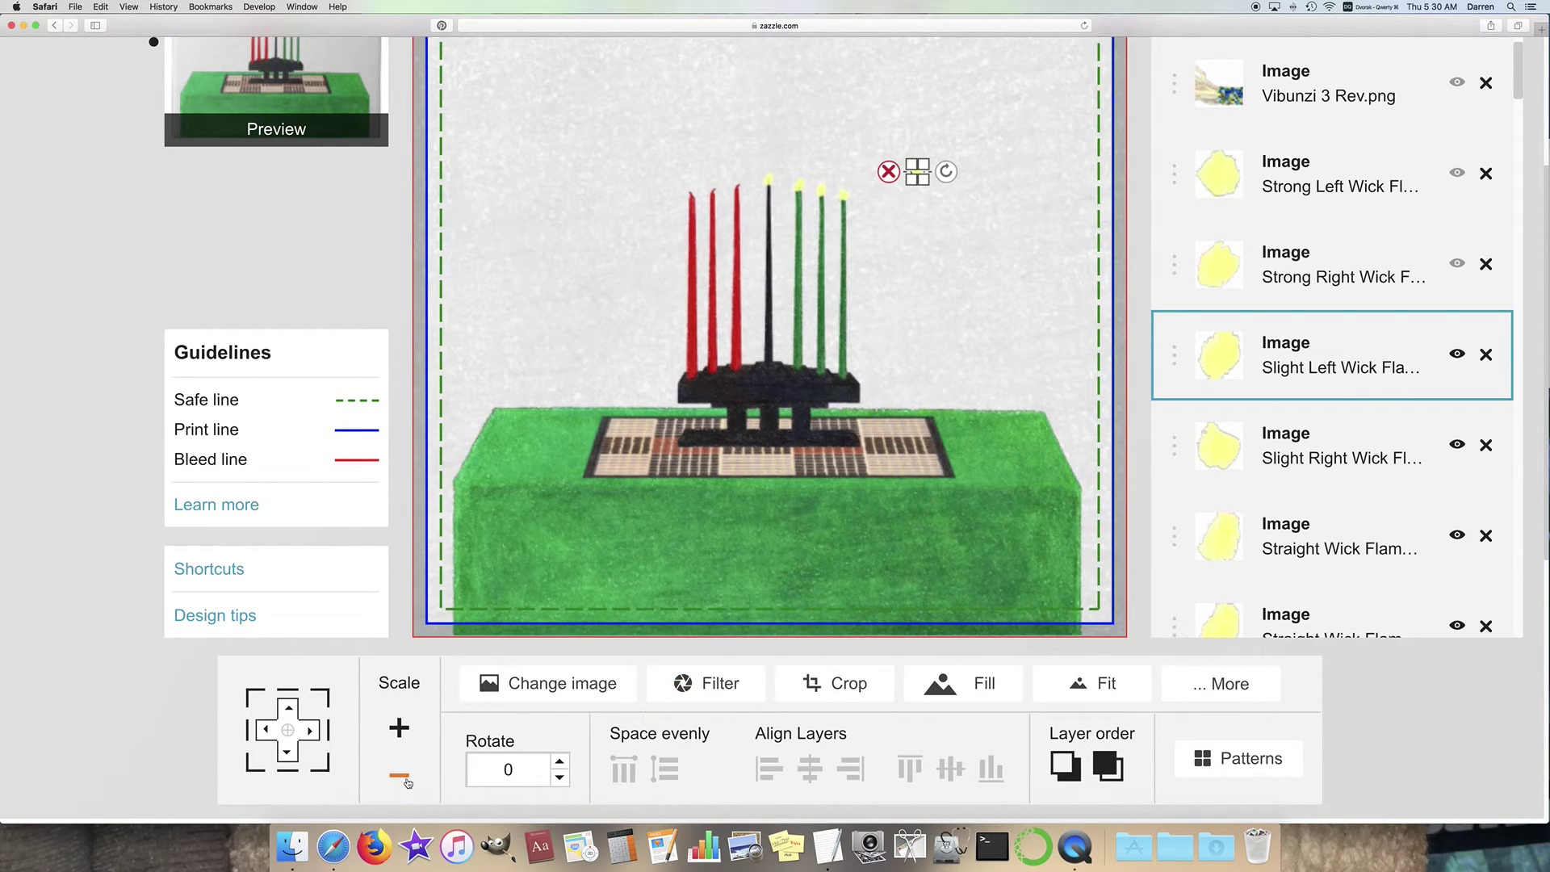
click(928, 295)
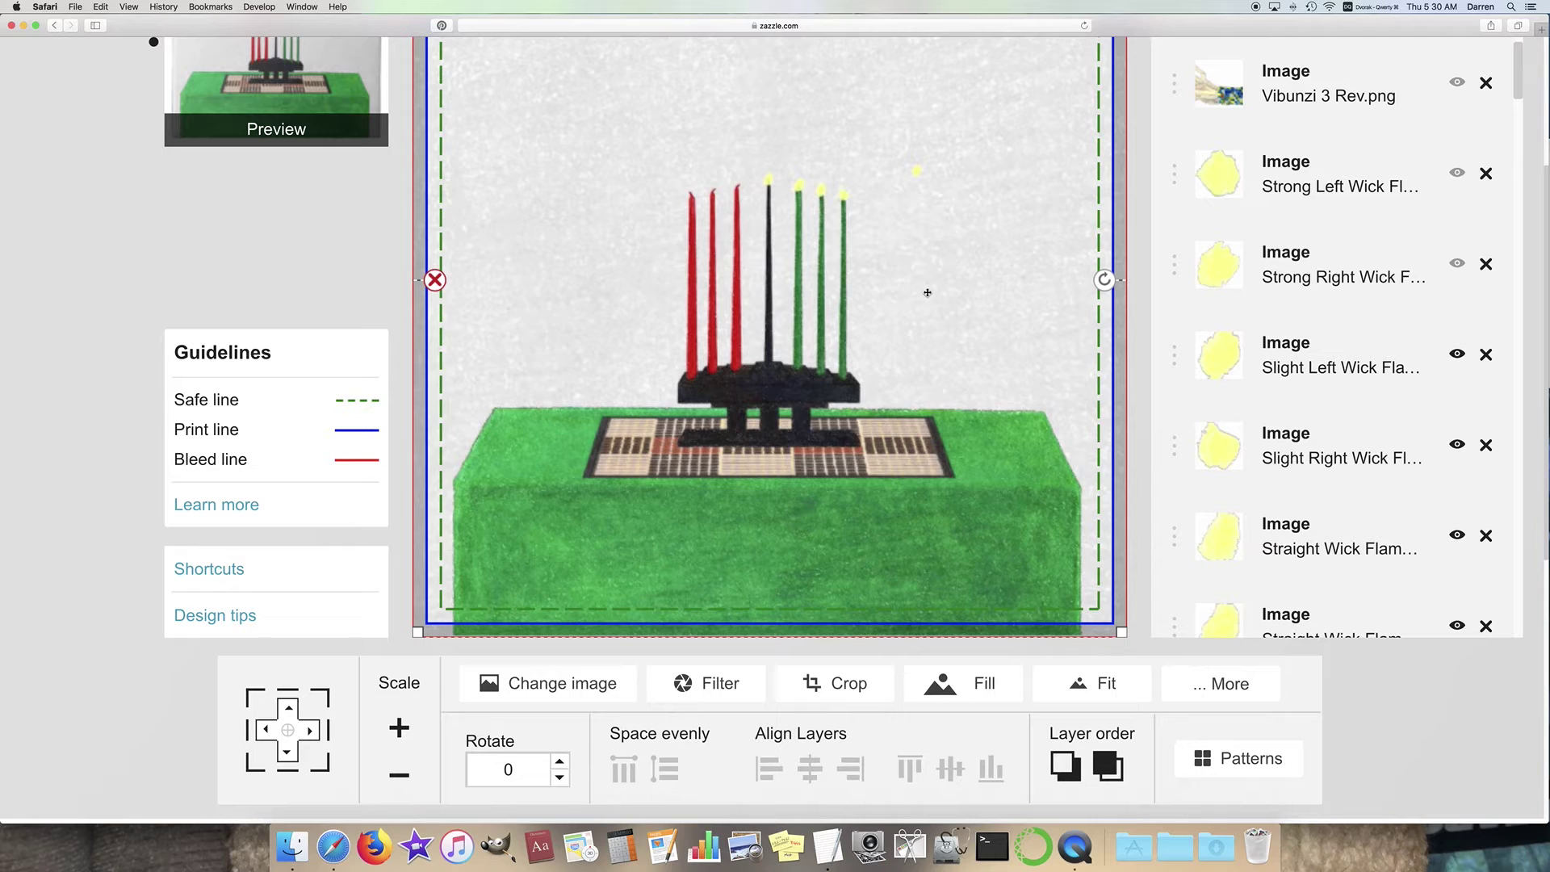
Step: Place the Slight Left Wick Flame on the wick of the outermost red candle
drag(918, 172, 709, 158)
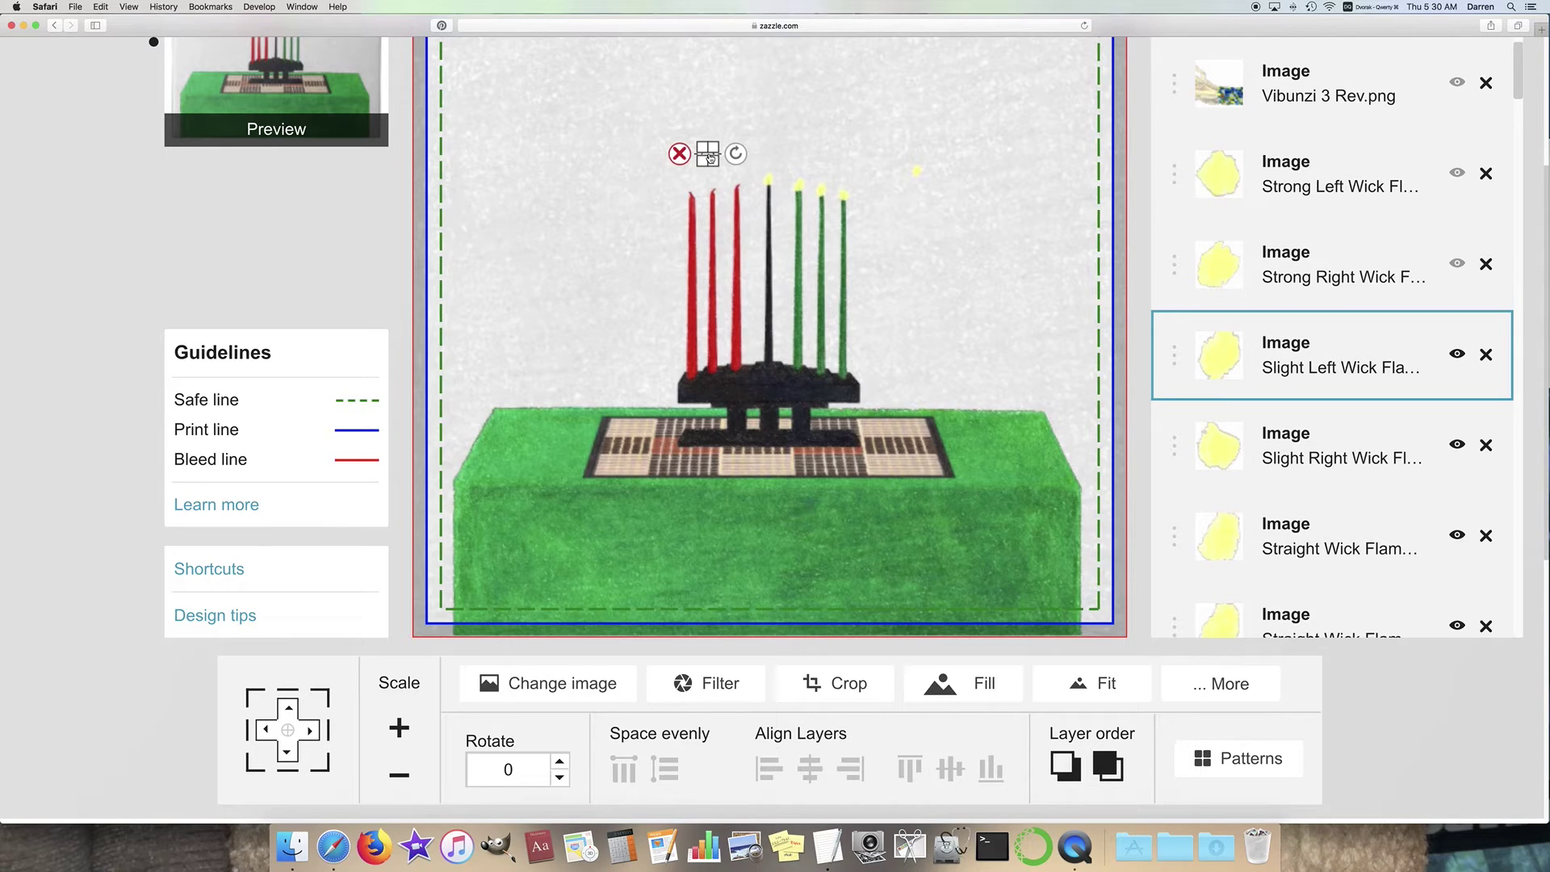
drag(710, 158, 692, 194)
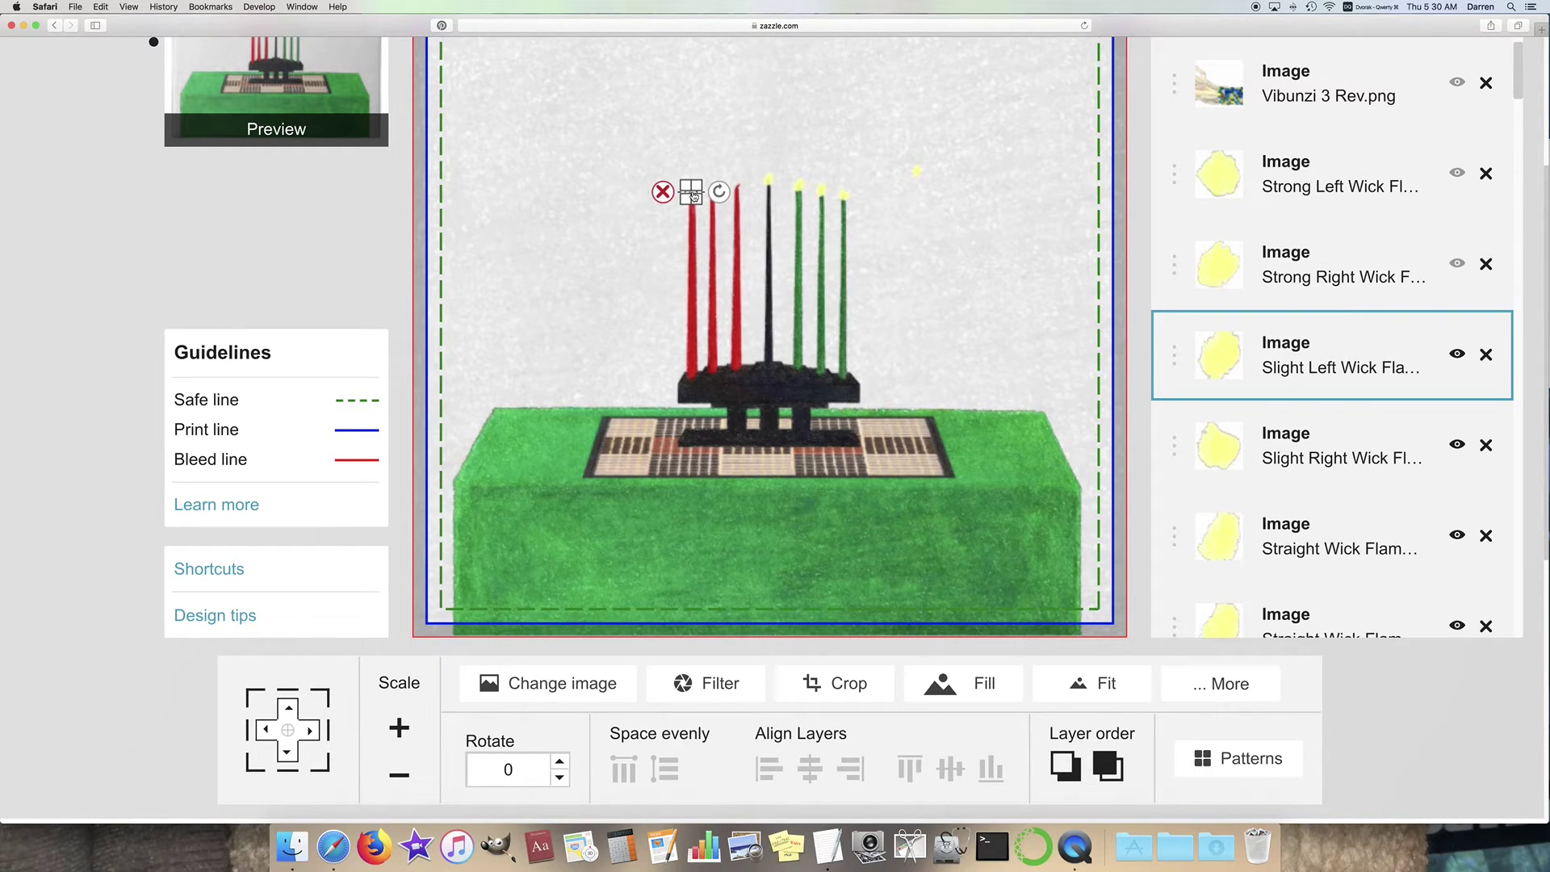
click(635, 178)
click(771, 123)
click(706, 124)
drag(771, 120, 693, 198)
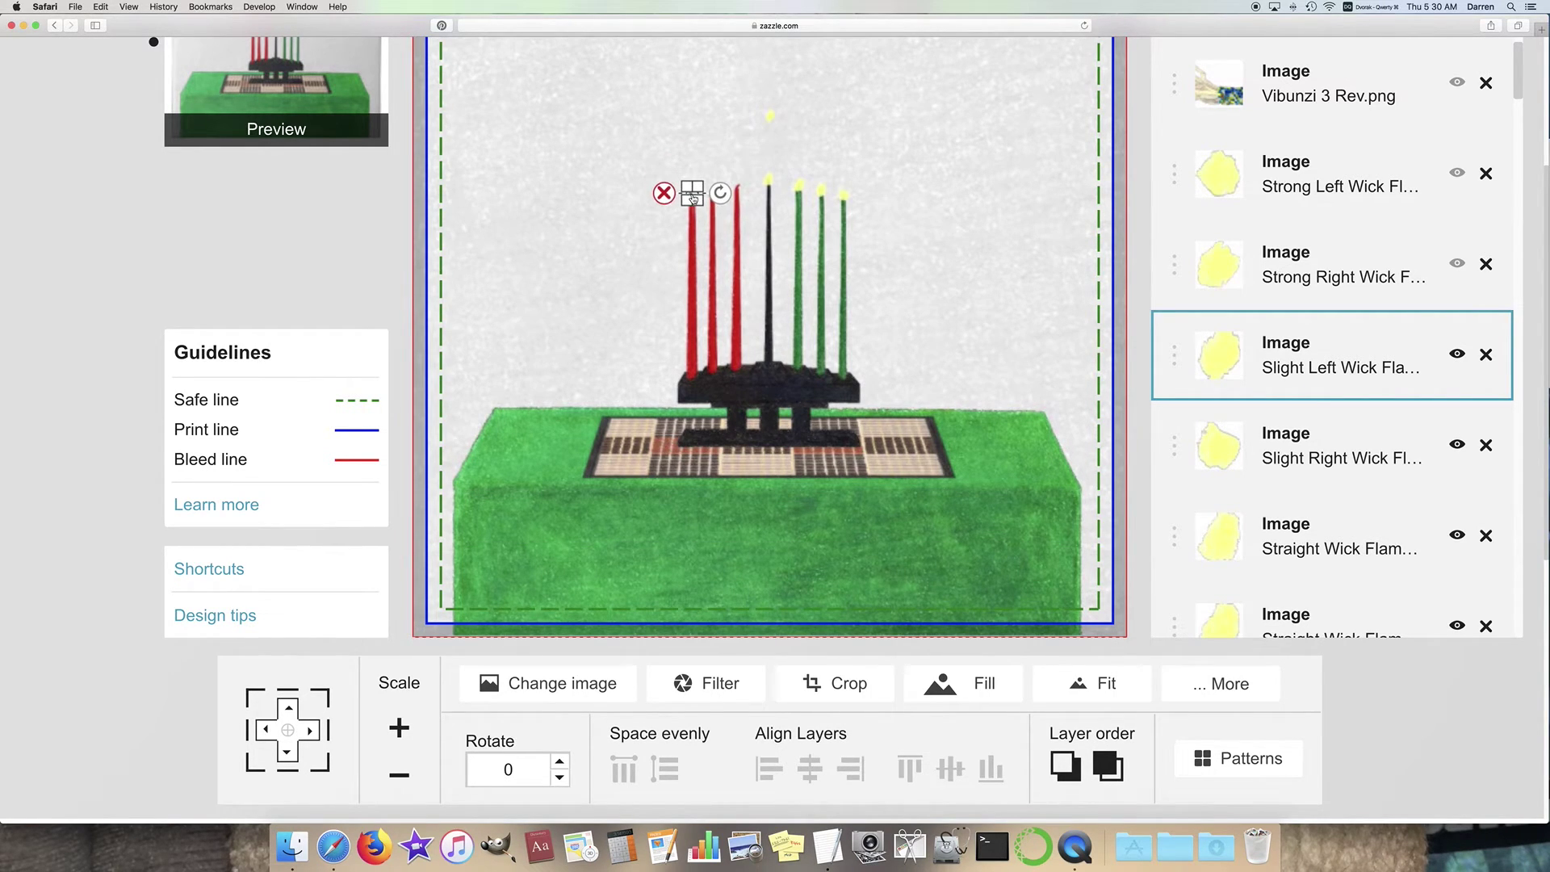
click(615, 192)
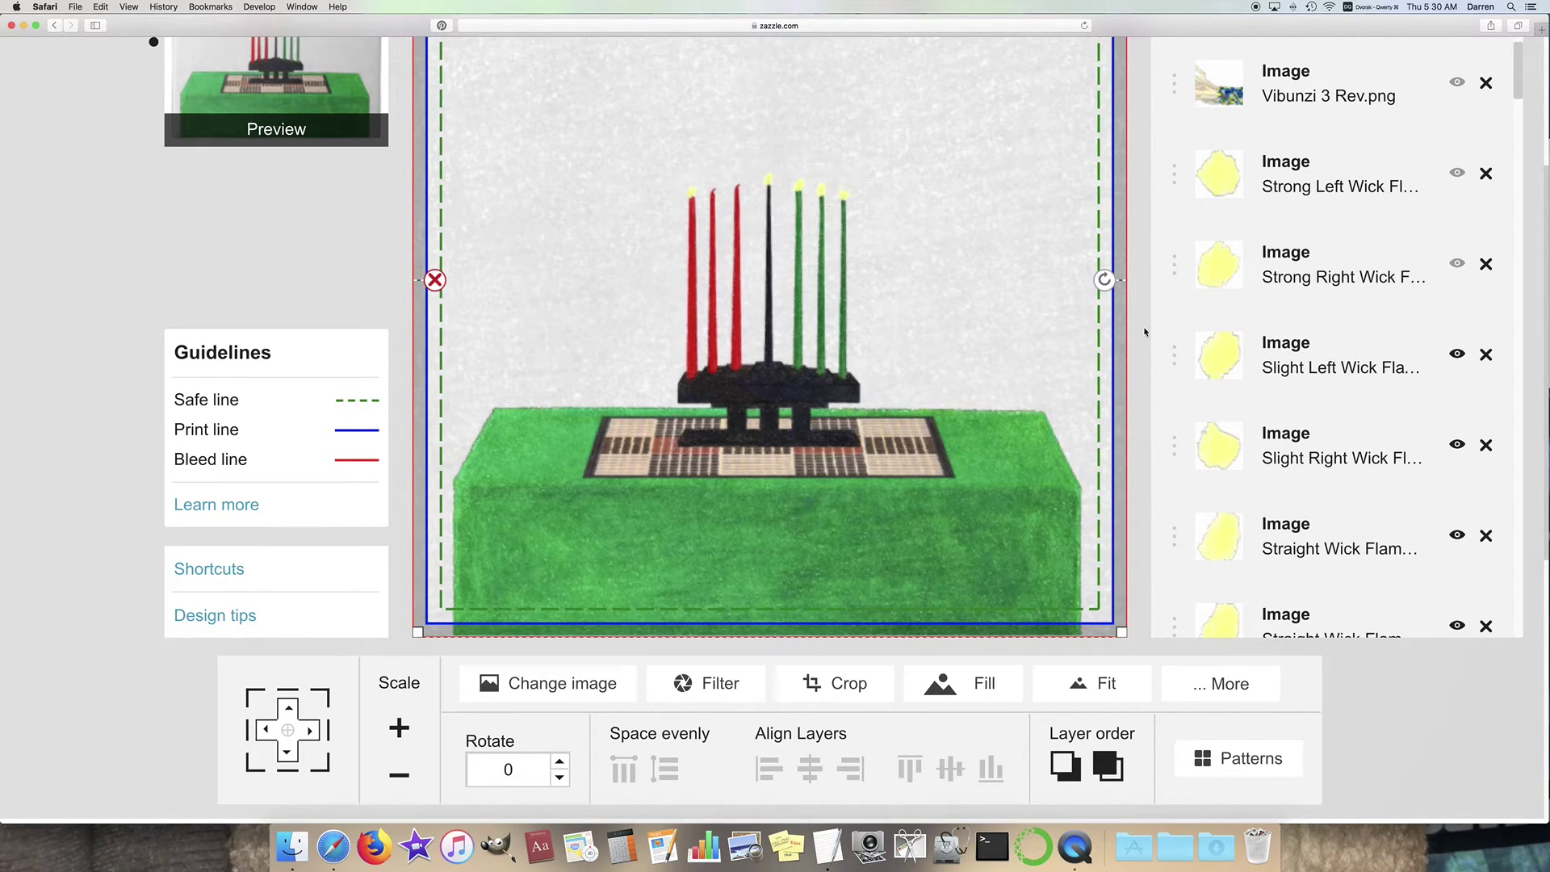
Step: Show the Strong Right Wick Flame layer and scale it down to candle-flame size
click(1457, 263)
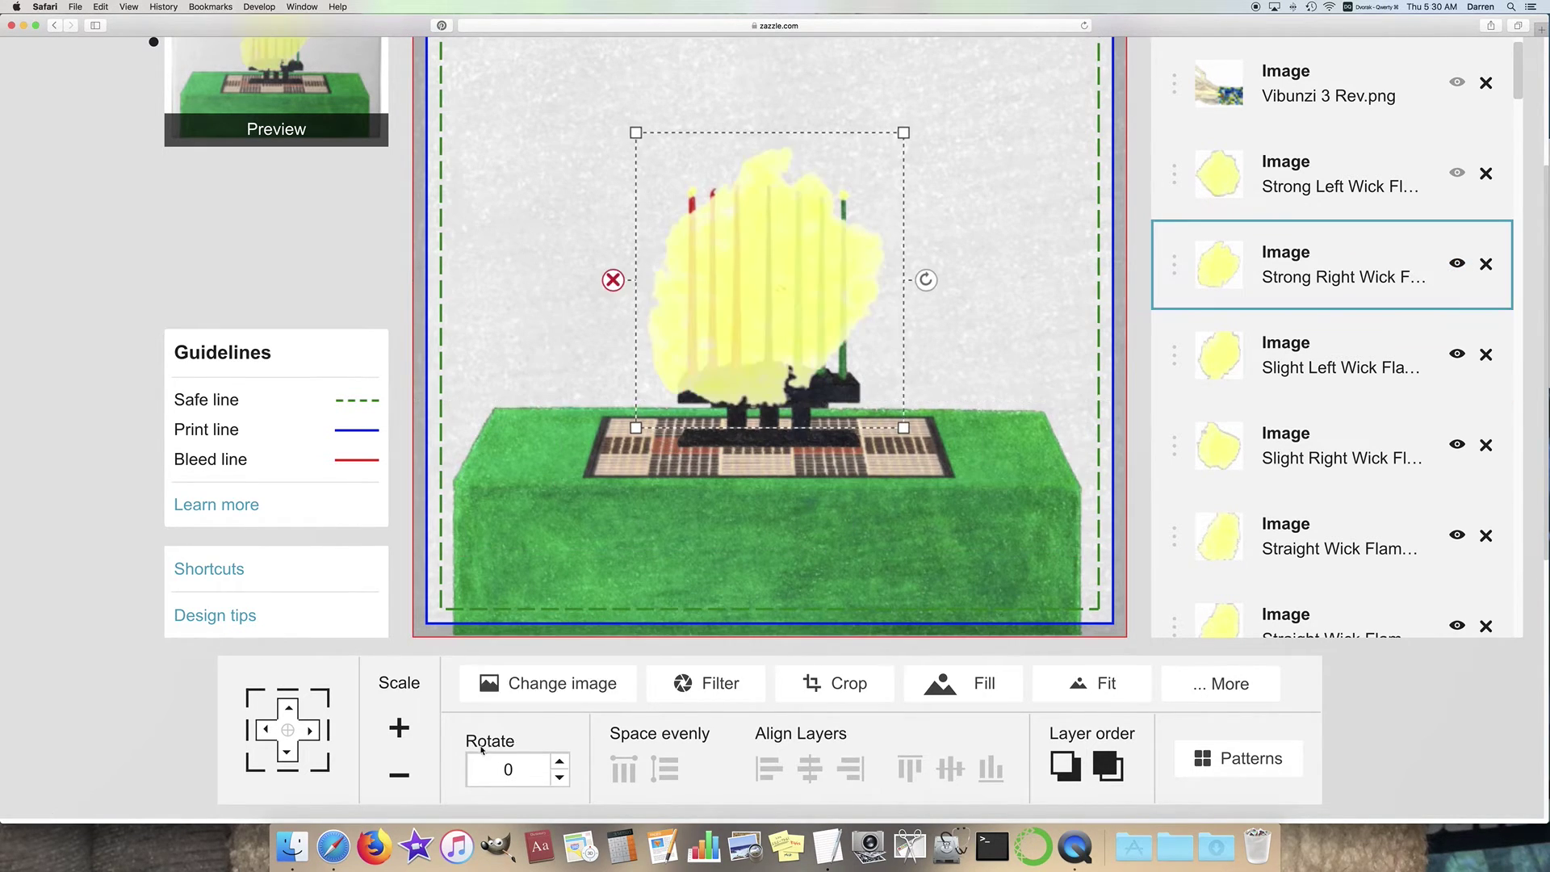
click(398, 776)
click(398, 776)
click(399, 775)
click(399, 775)
click(399, 775)
click(399, 775)
click(399, 775)
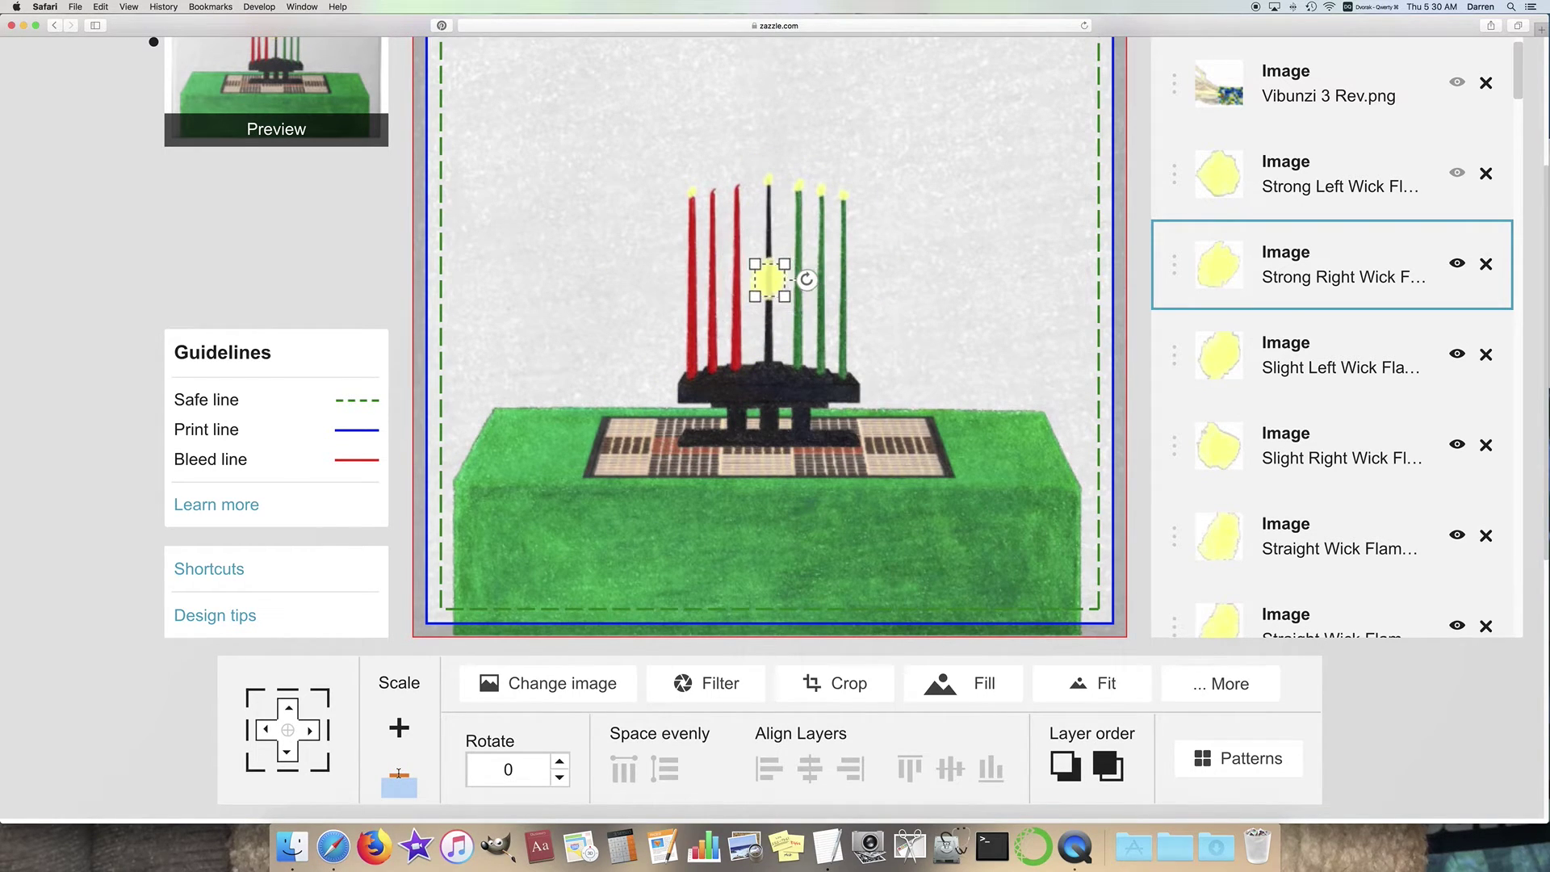
click(399, 775)
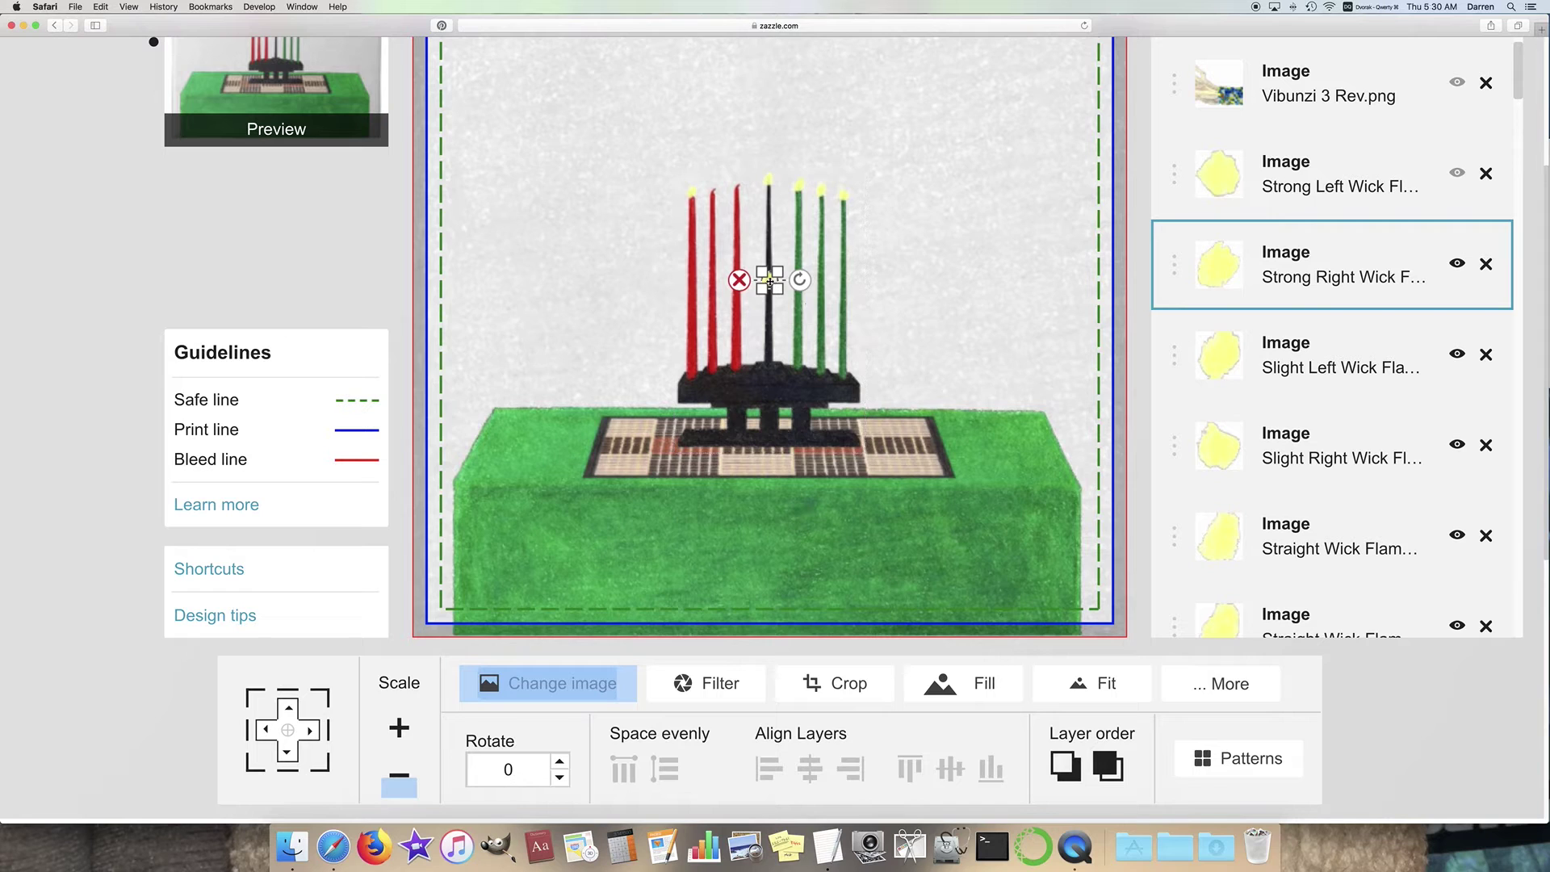
Step: Move the Strong Right Wick Flame above the red candles and shrink it further to match the other flames
drag(769, 280, 721, 148)
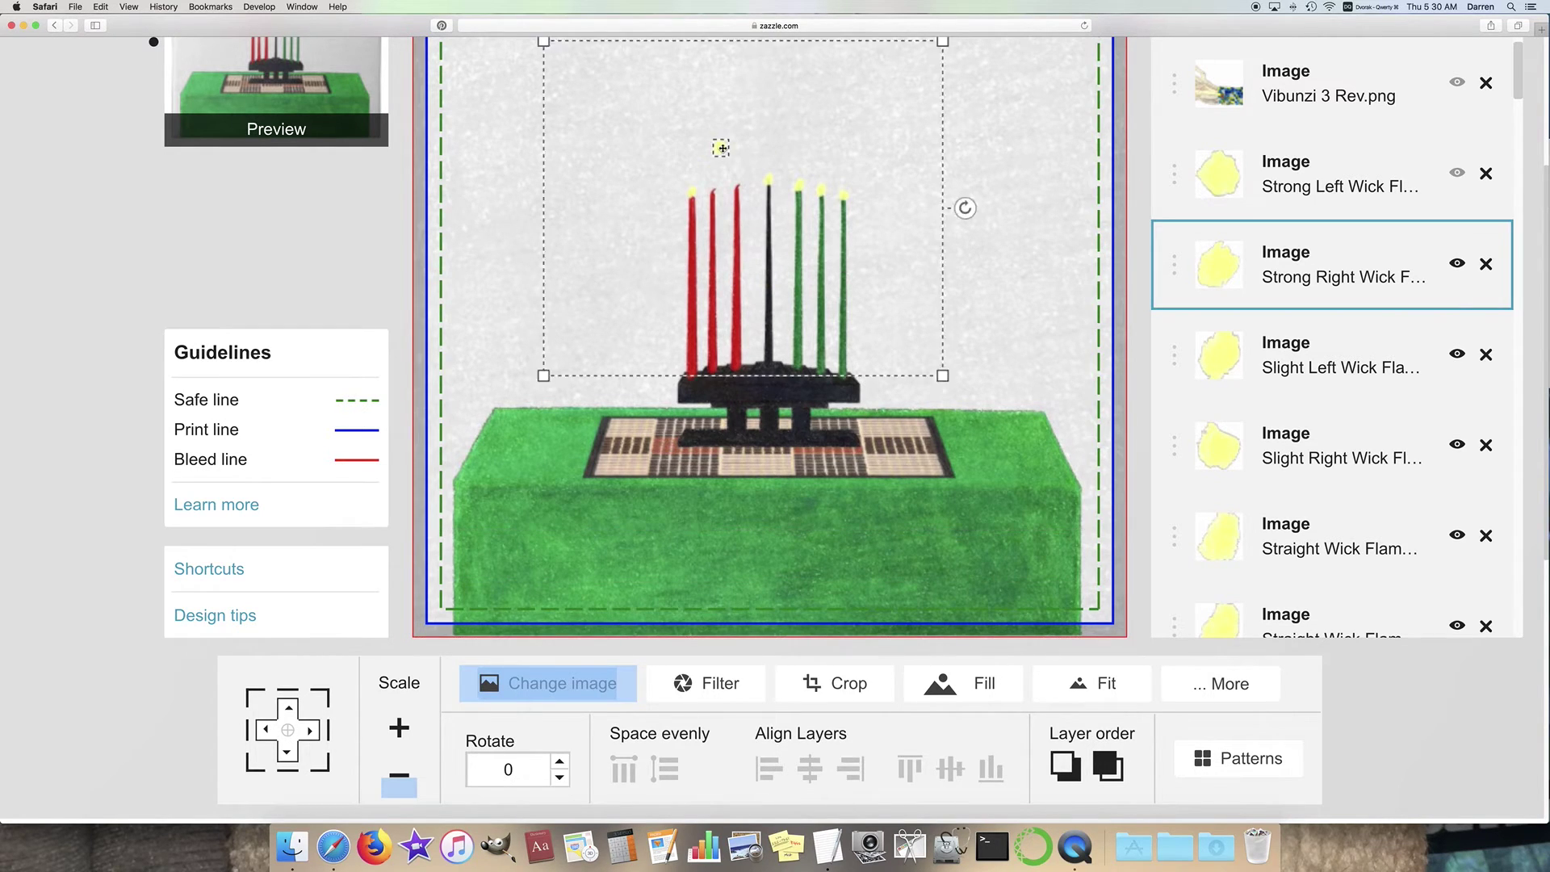
click(399, 780)
click(399, 780)
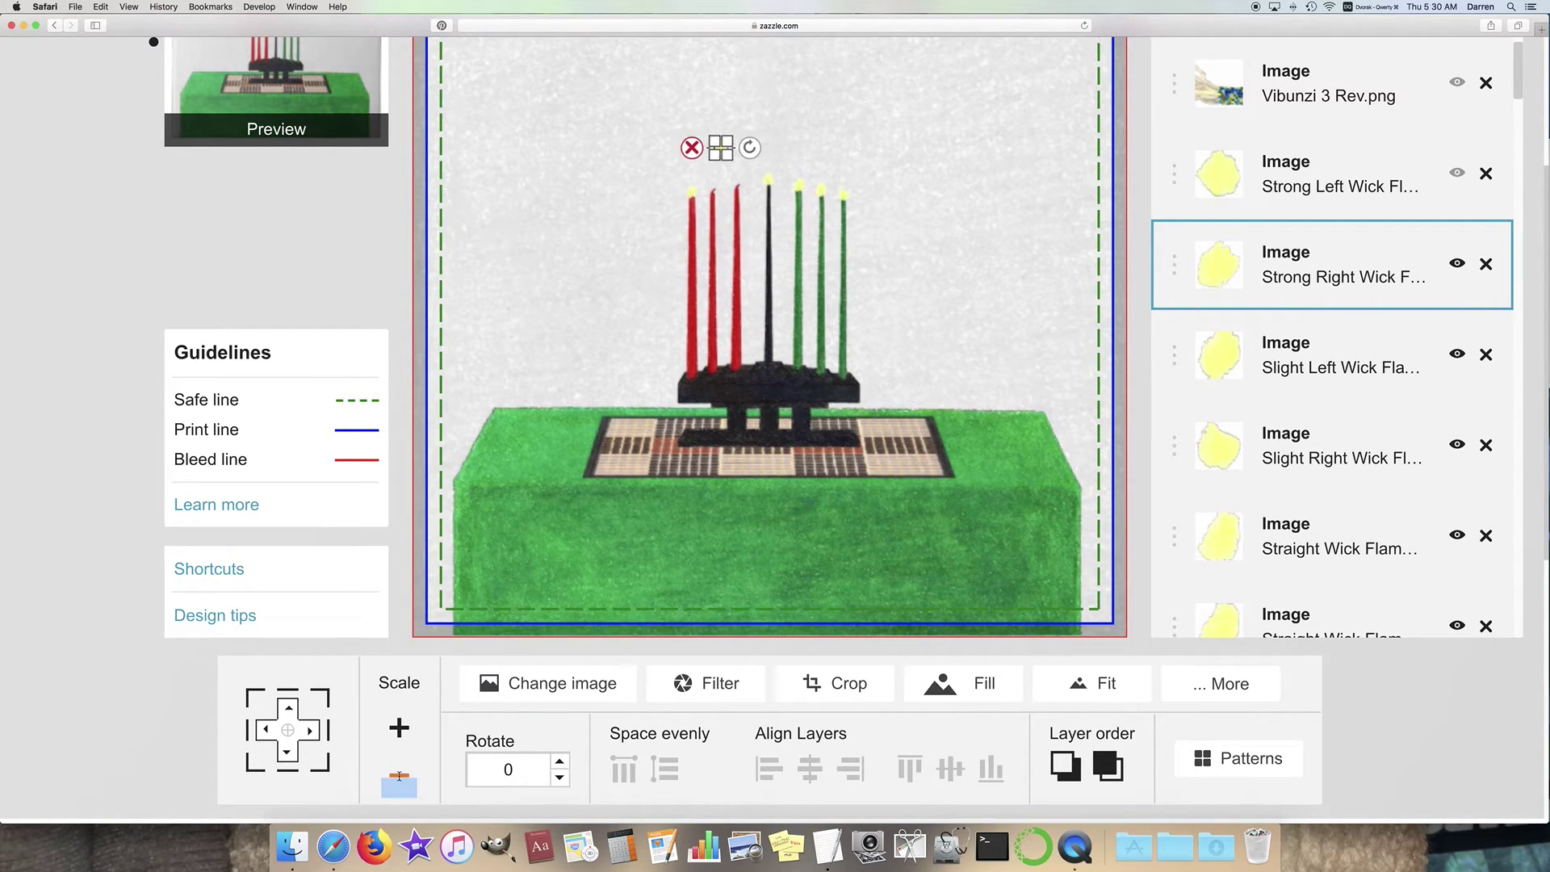
click(399, 780)
click(566, 320)
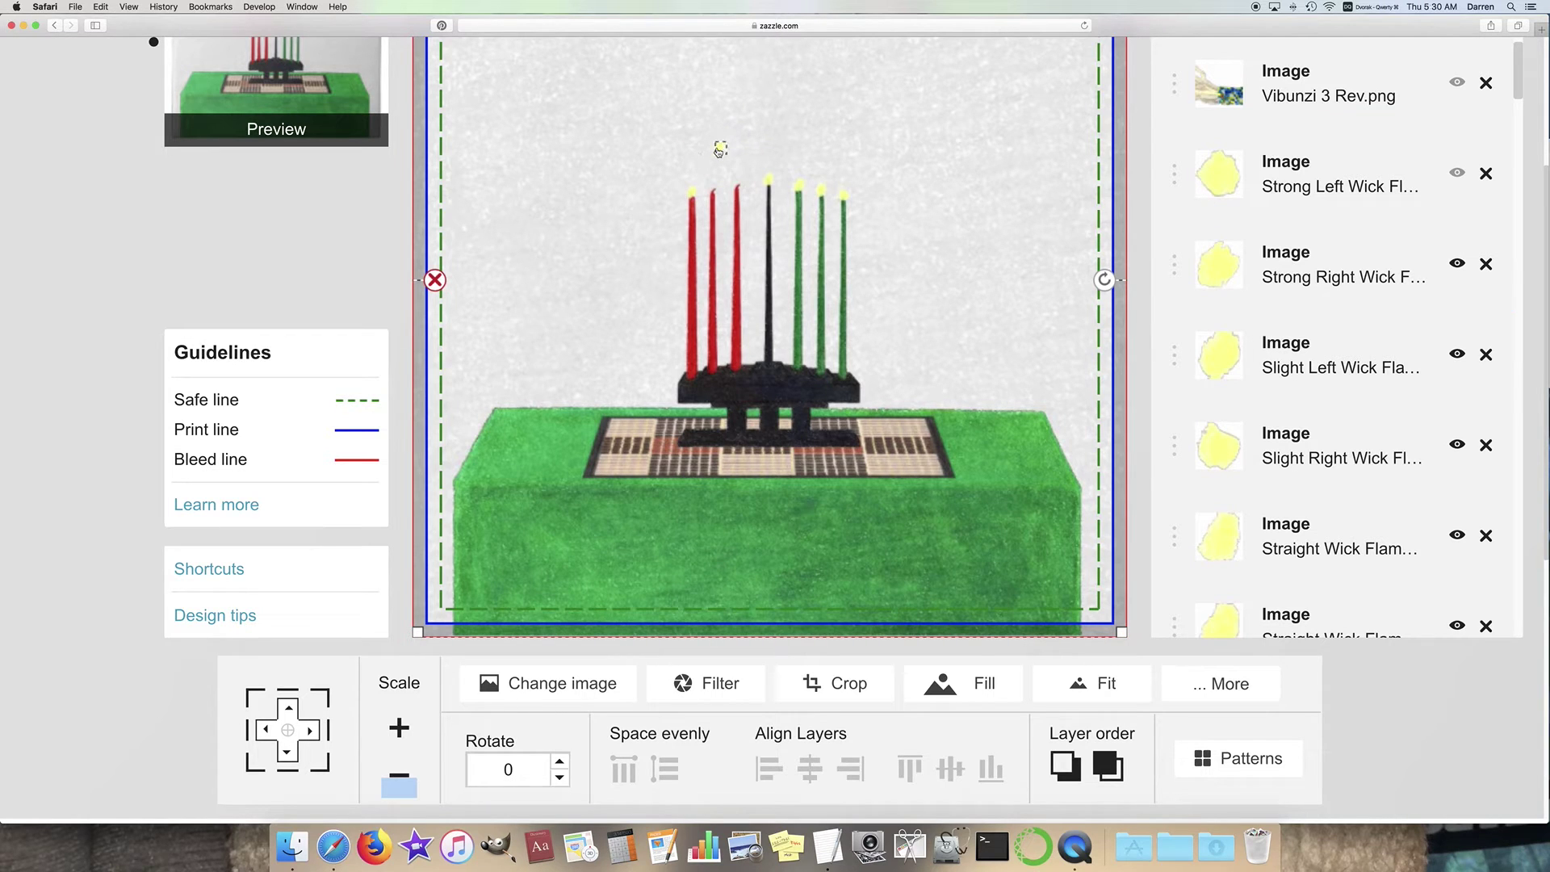
Step: Place the Strong Right Wick Flame on the wick of the middle red candle
click(721, 150)
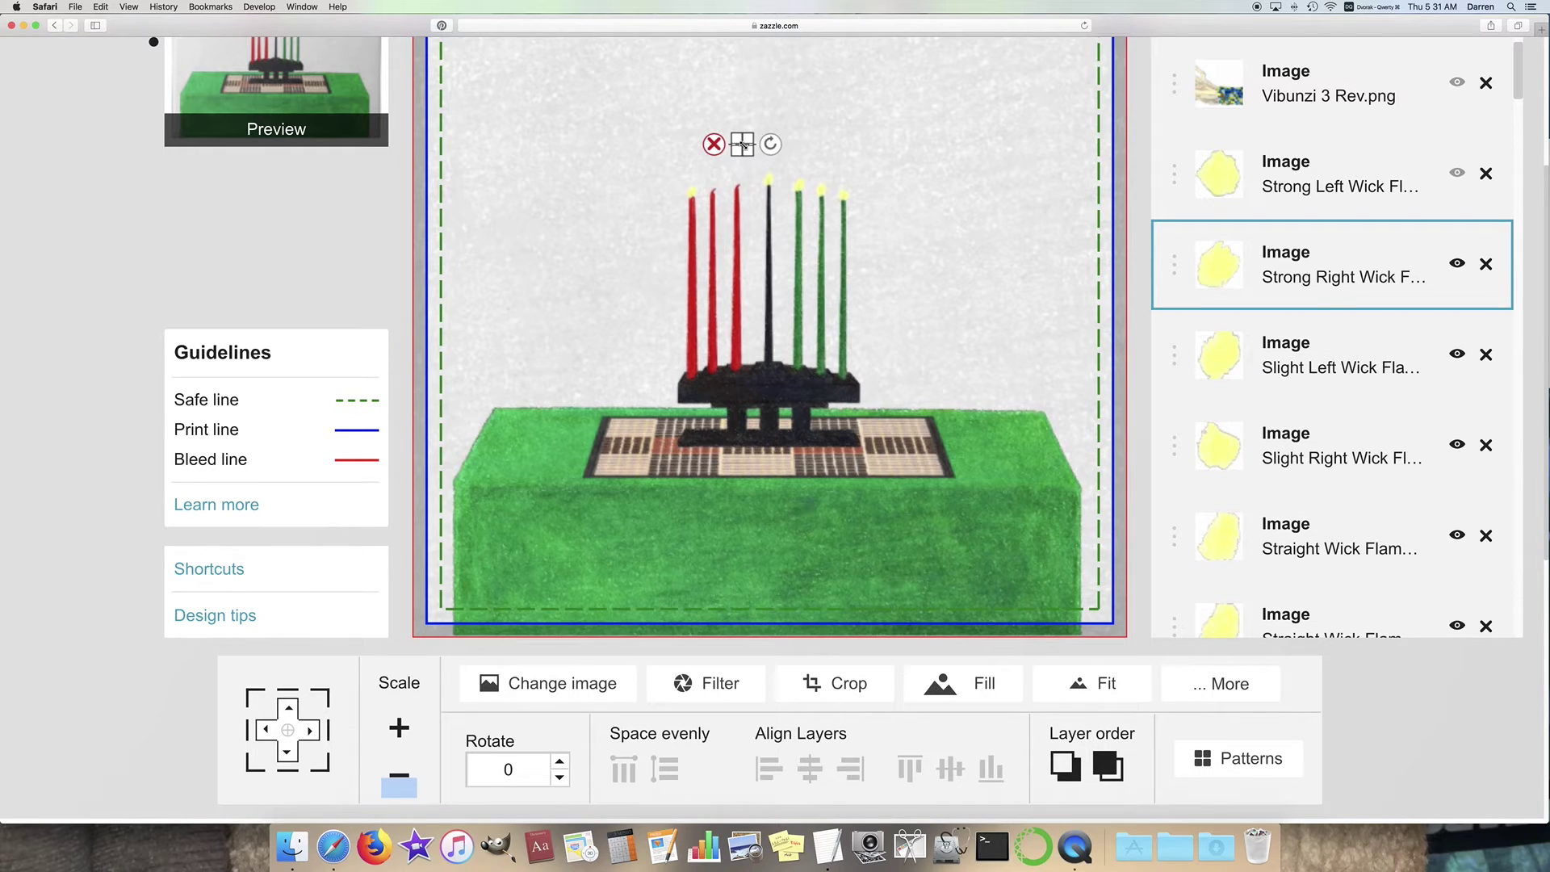
drag(743, 143, 743, 151)
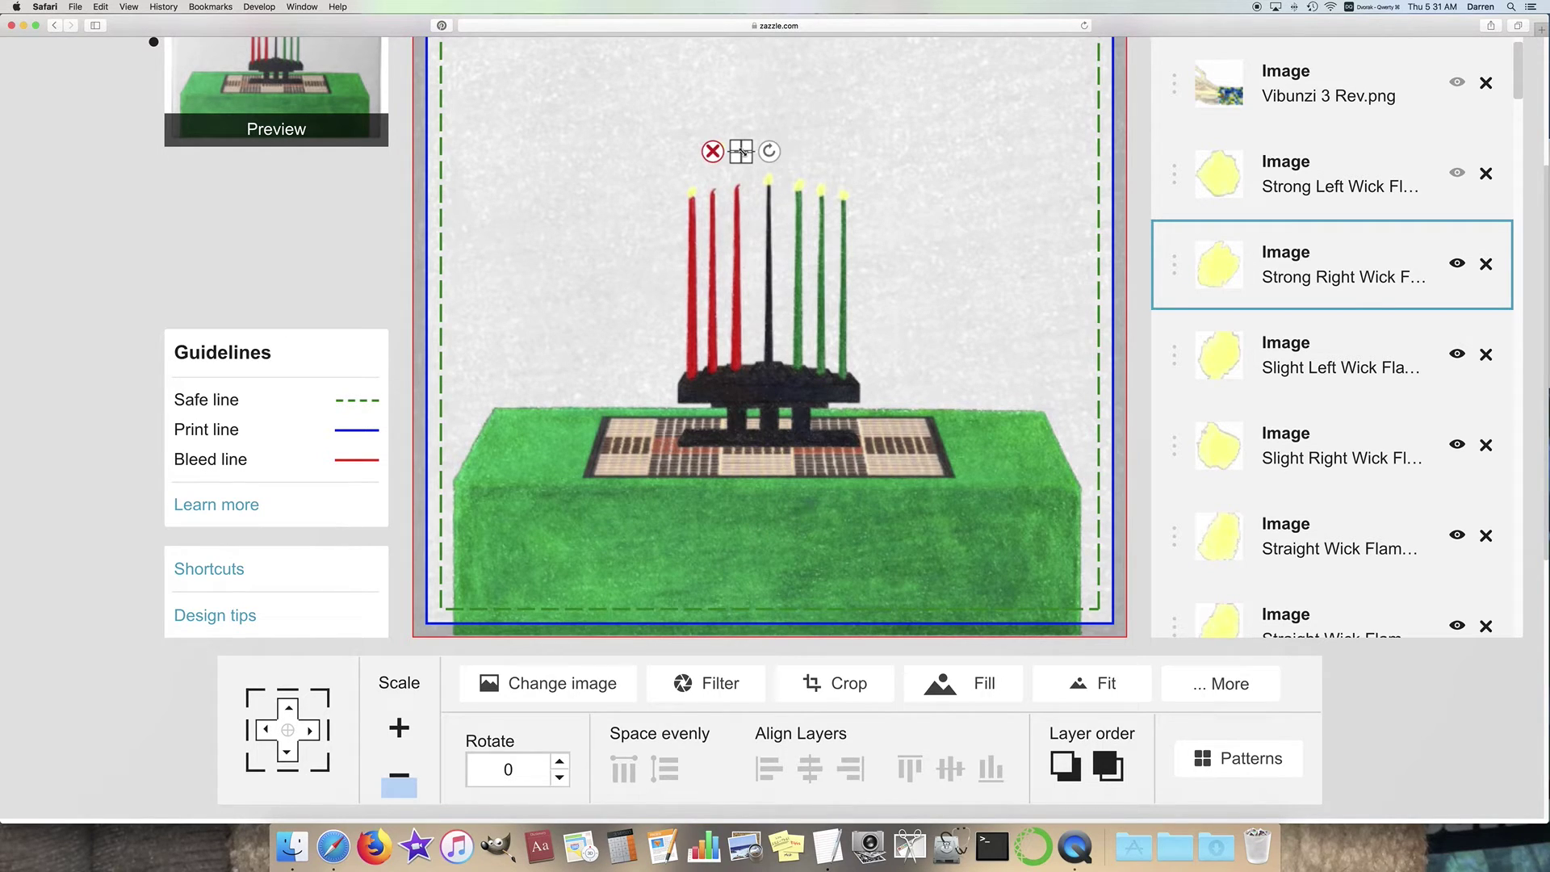
drag(743, 151, 713, 188)
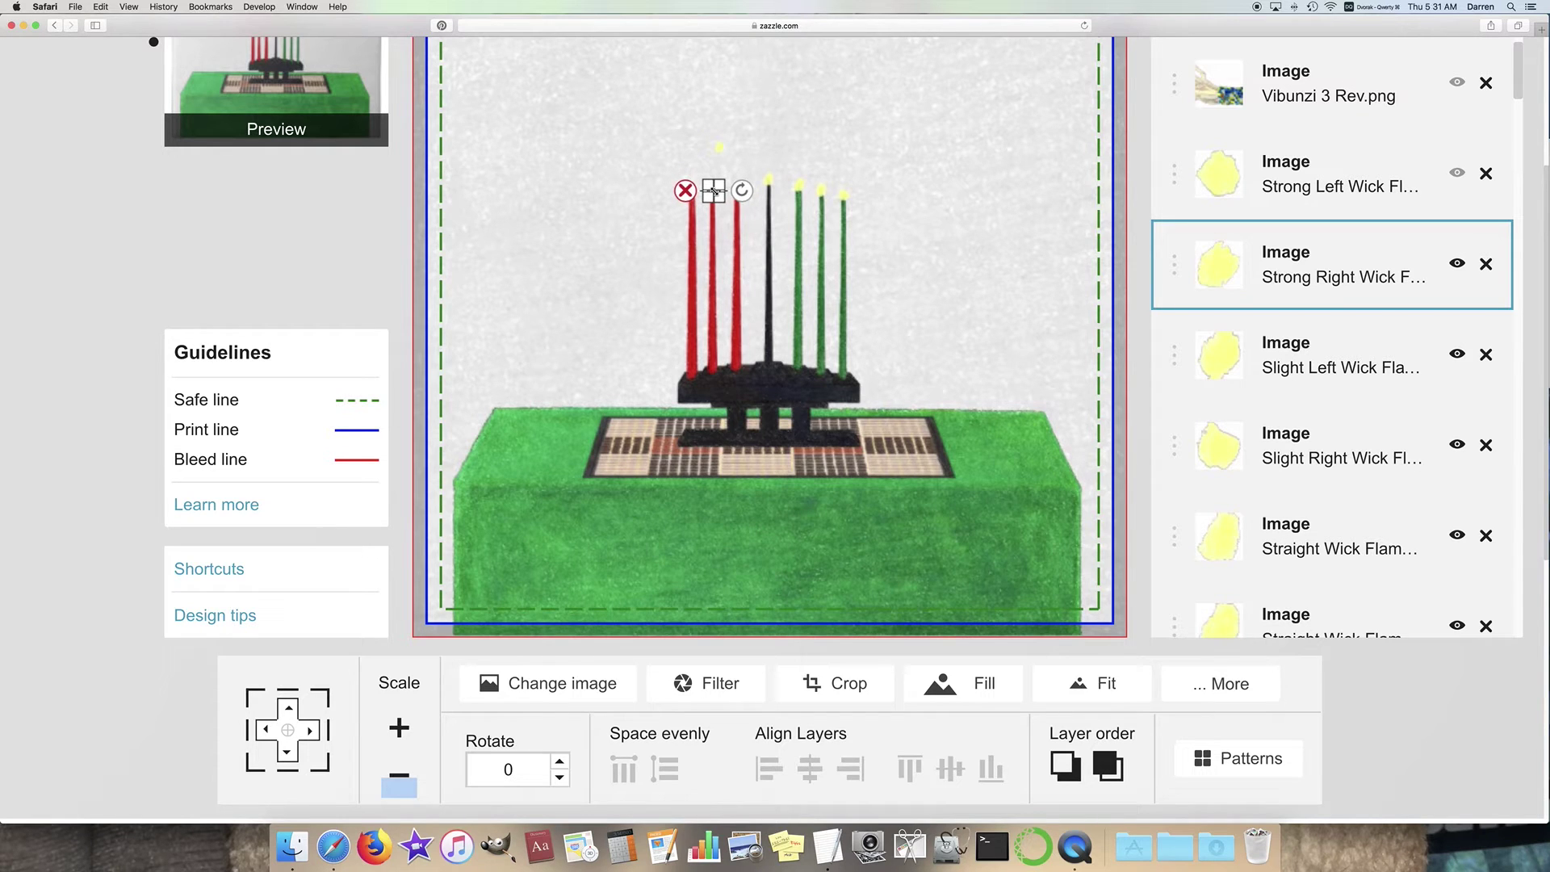
click(658, 151)
Step: Show the Strong Left Wick Flame layer and scale it down to candle-flame size
click(1458, 173)
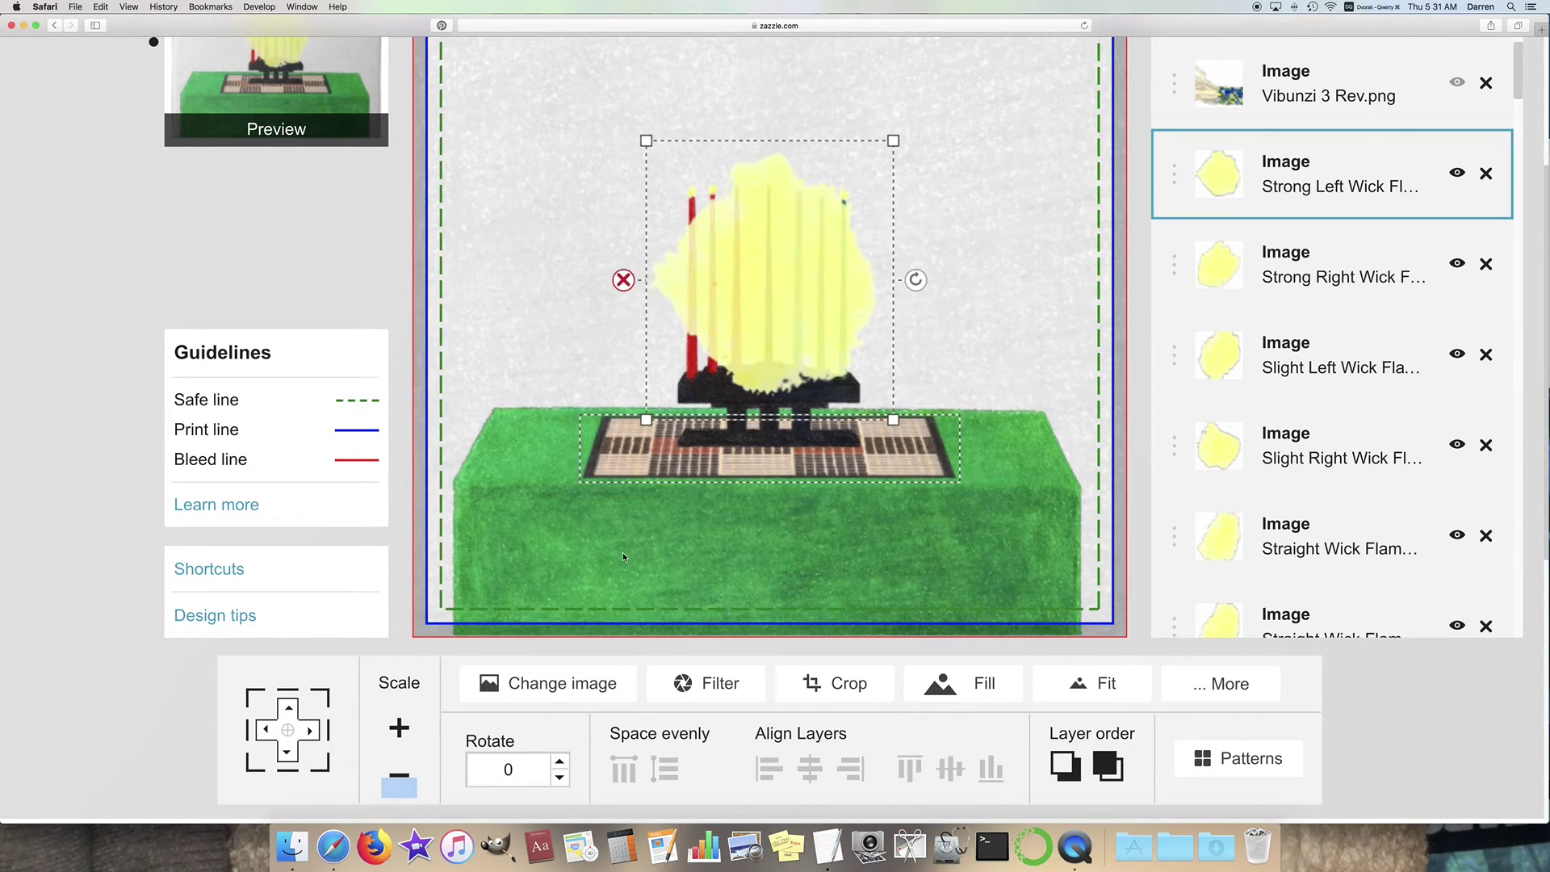
double_click(399, 781)
double_click(400, 782)
click(404, 781)
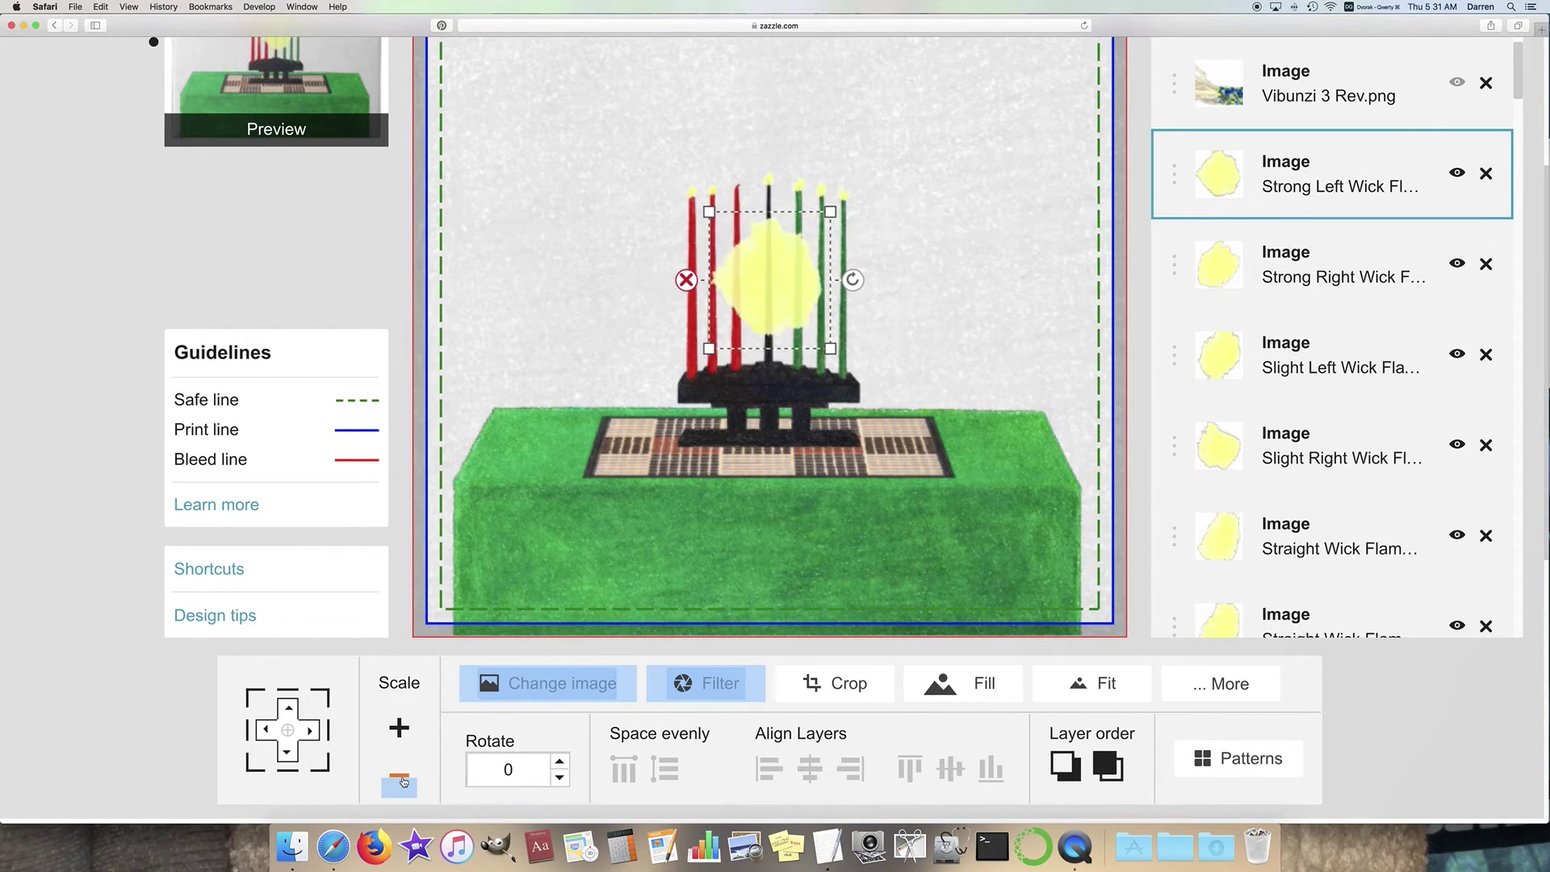
click(404, 782)
click(403, 781)
click(403, 782)
click(404, 781)
click(403, 781)
click(404, 782)
Step: Place the Strong Left Wick Flame on the wick of the red candle beside the black one
mouse_move(770, 280)
drag(770, 280, 753, 155)
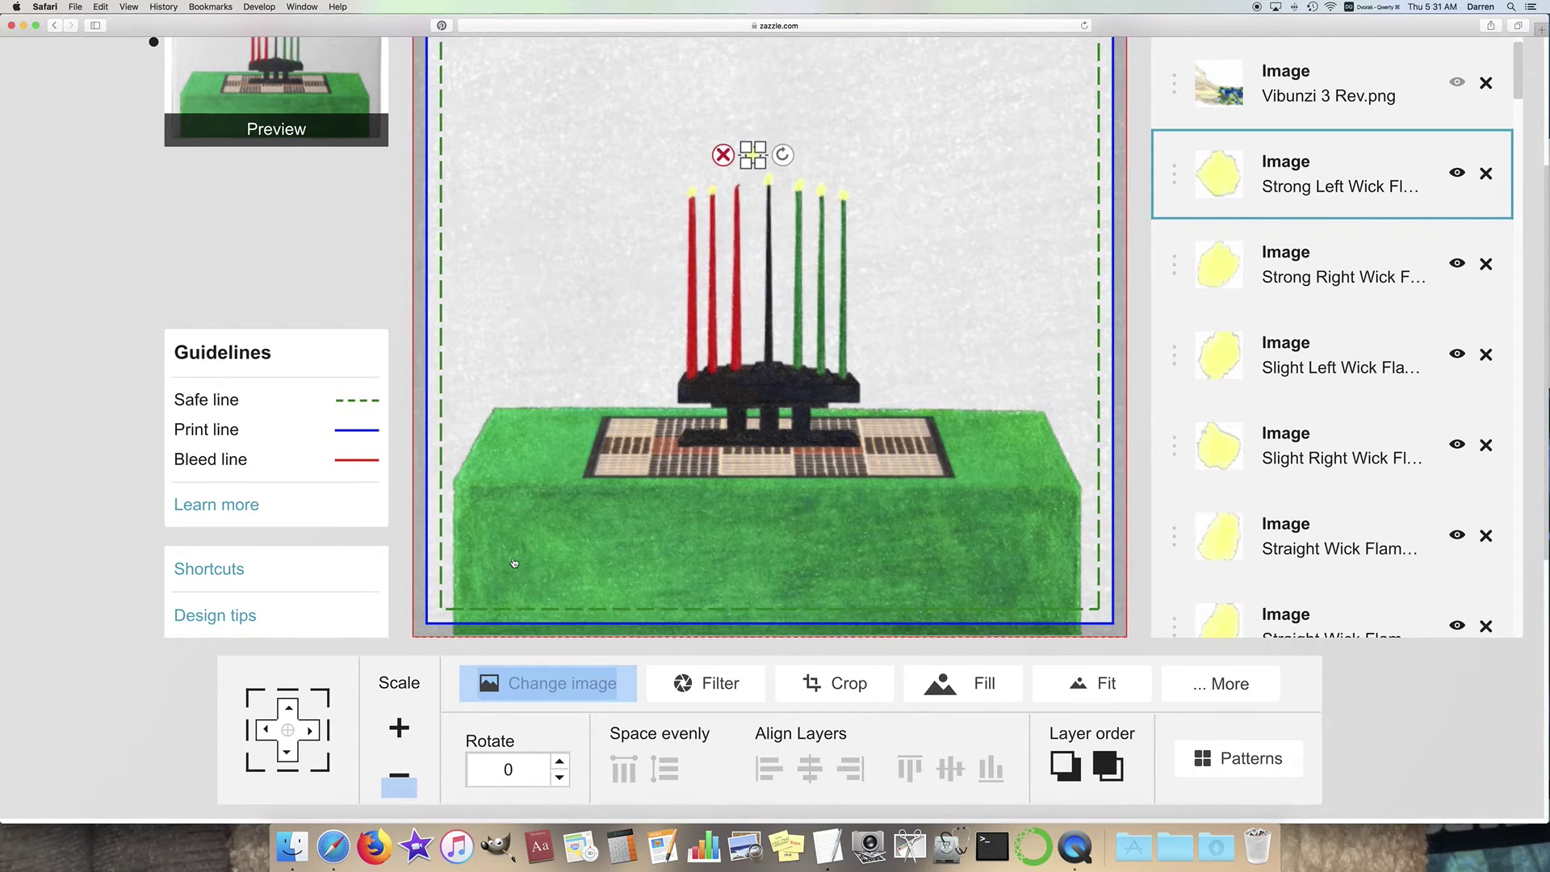
click(566, 425)
click(751, 155)
drag(736, 186, 739, 190)
click(671, 134)
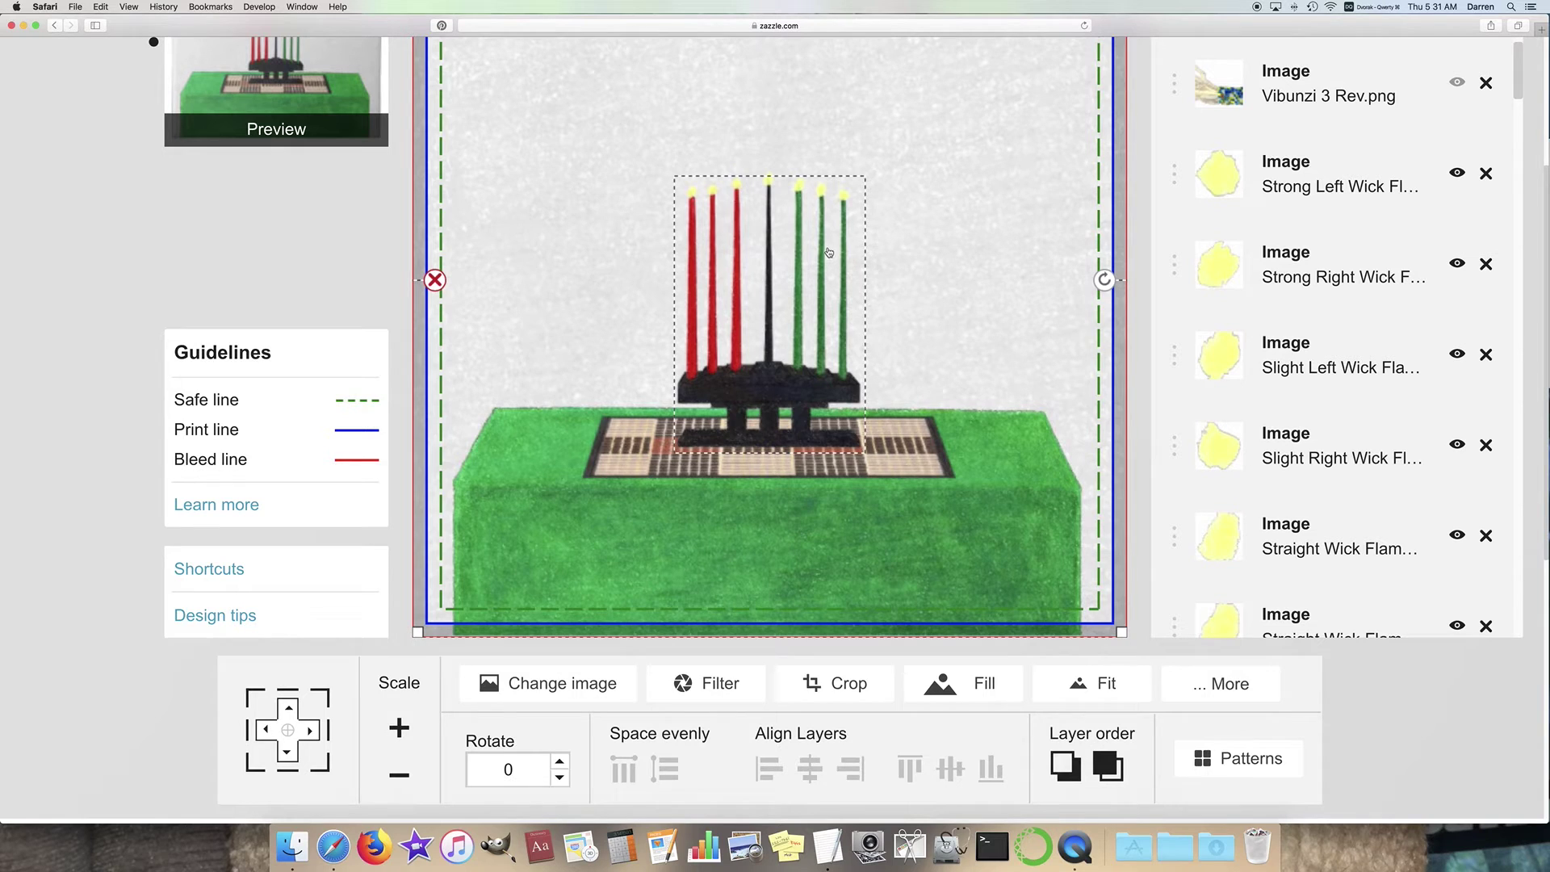
Step: Move the flame off the middle green candle's wick and undo the move
click(824, 204)
drag(824, 204, 876, 144)
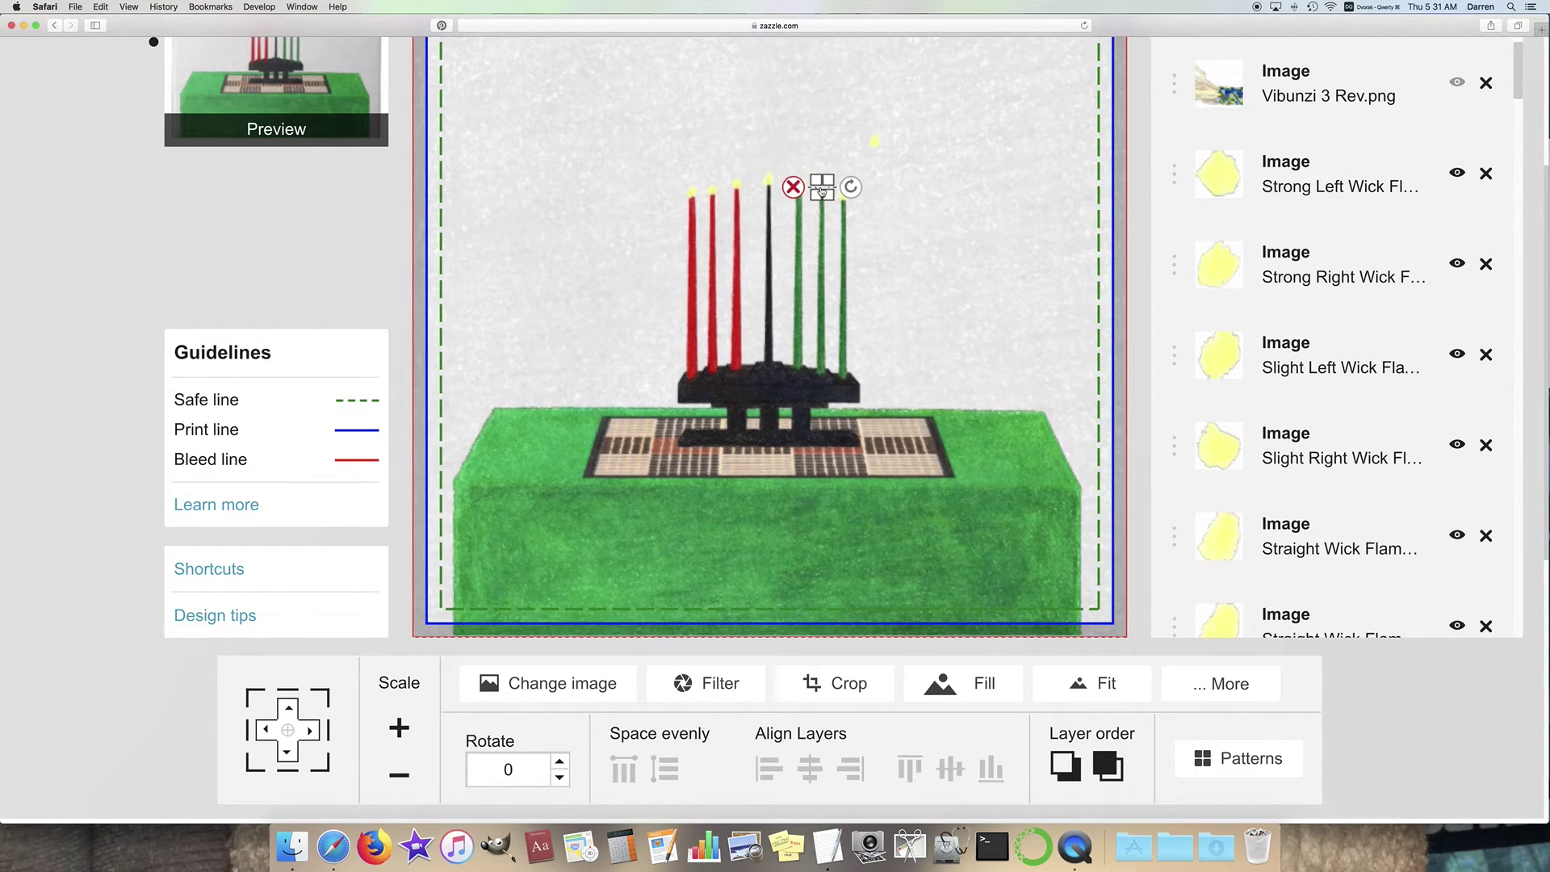
click(939, 165)
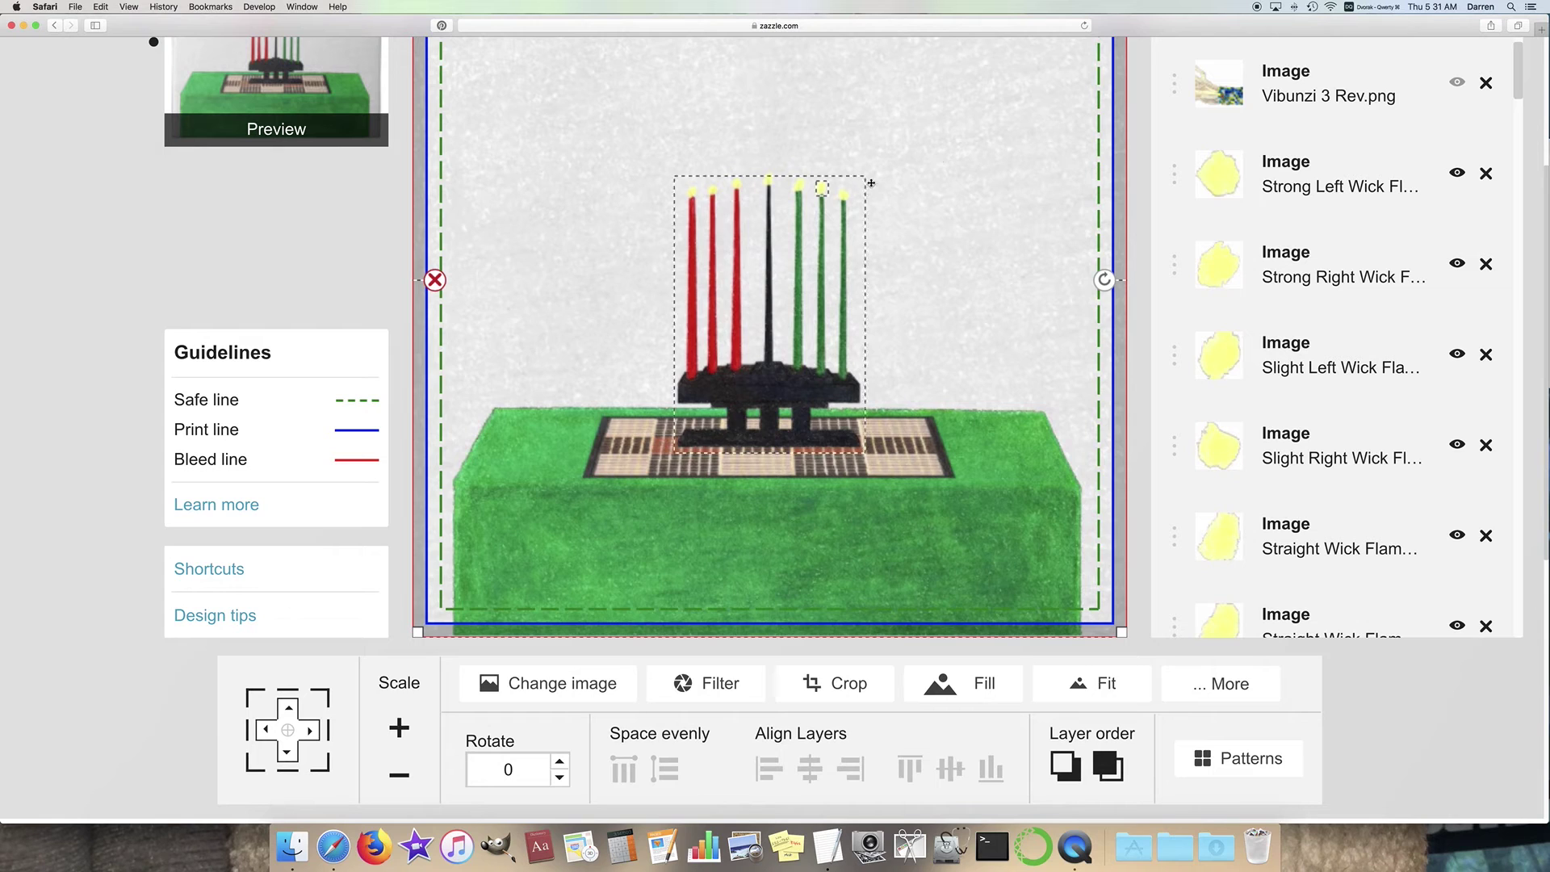
click(821, 189)
click(942, 101)
drag(822, 209, 906, 153)
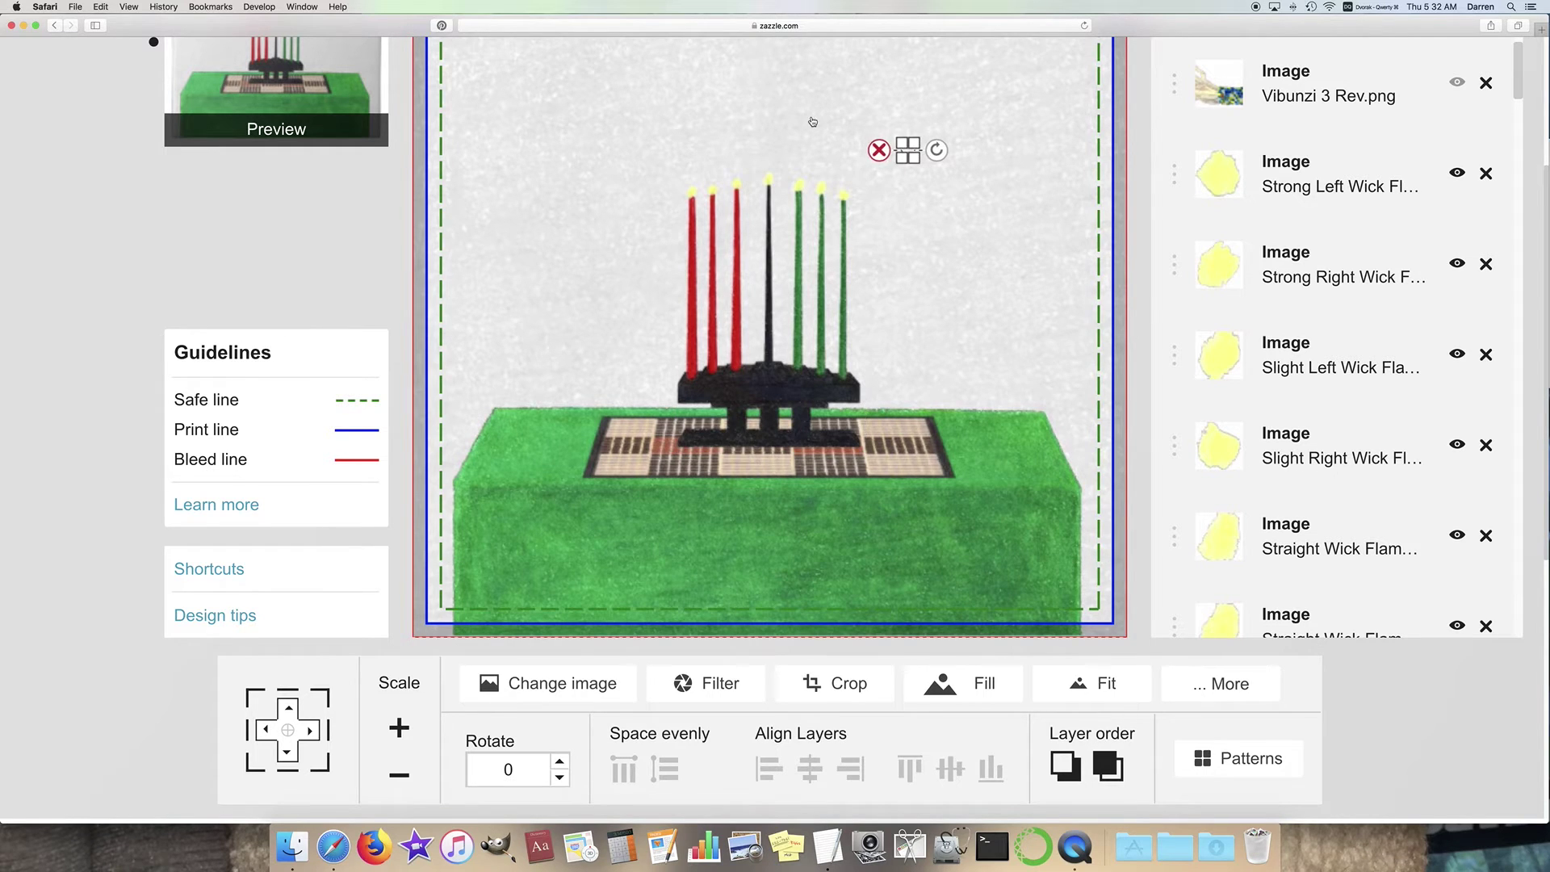
click(836, 181)
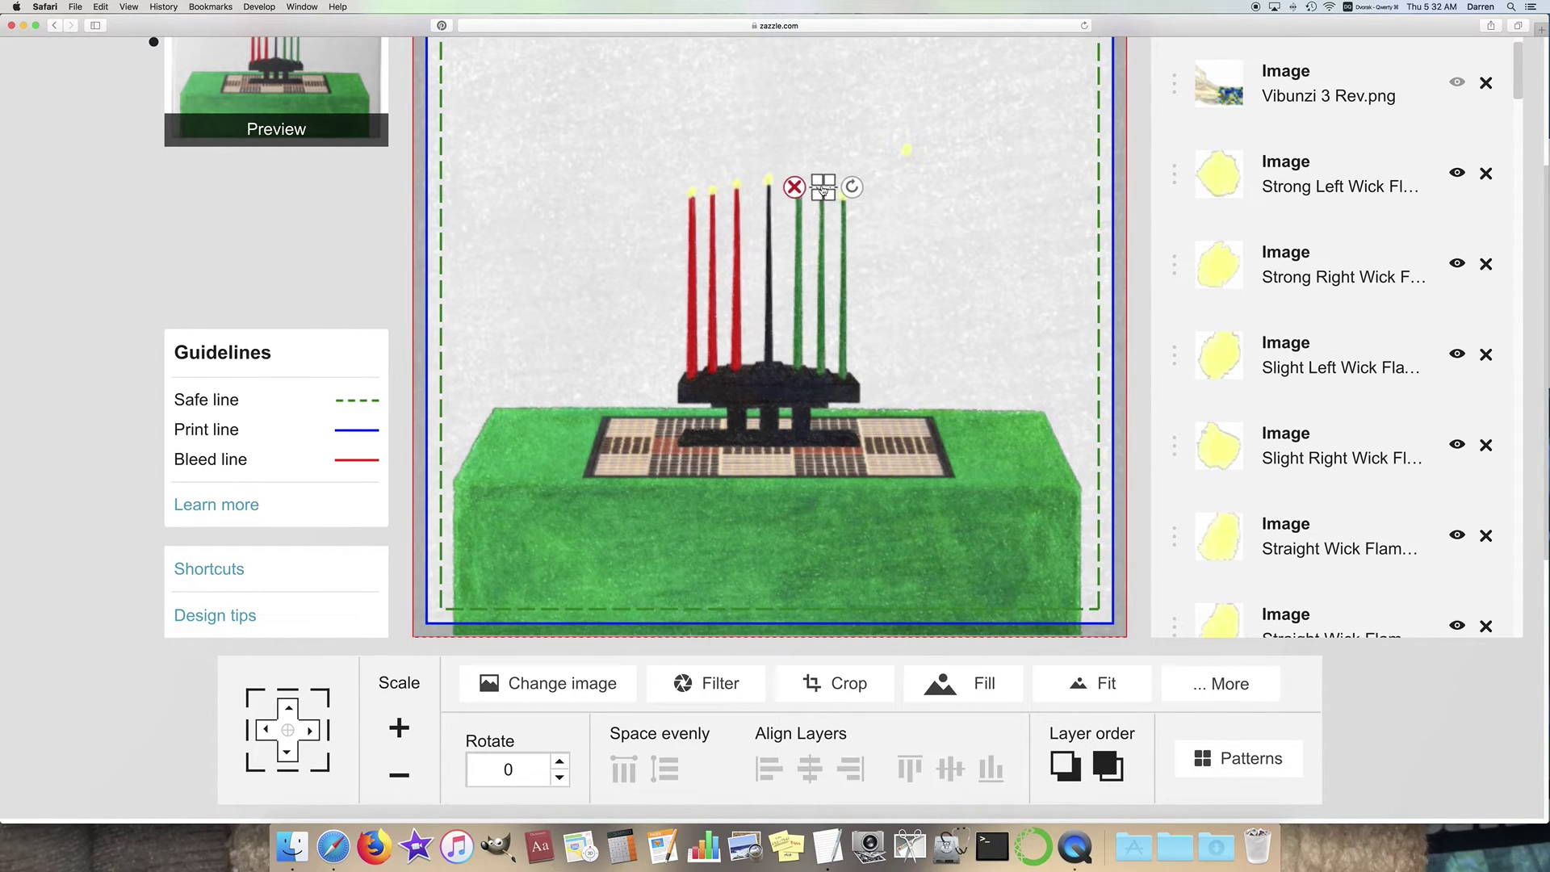
key(super+z)
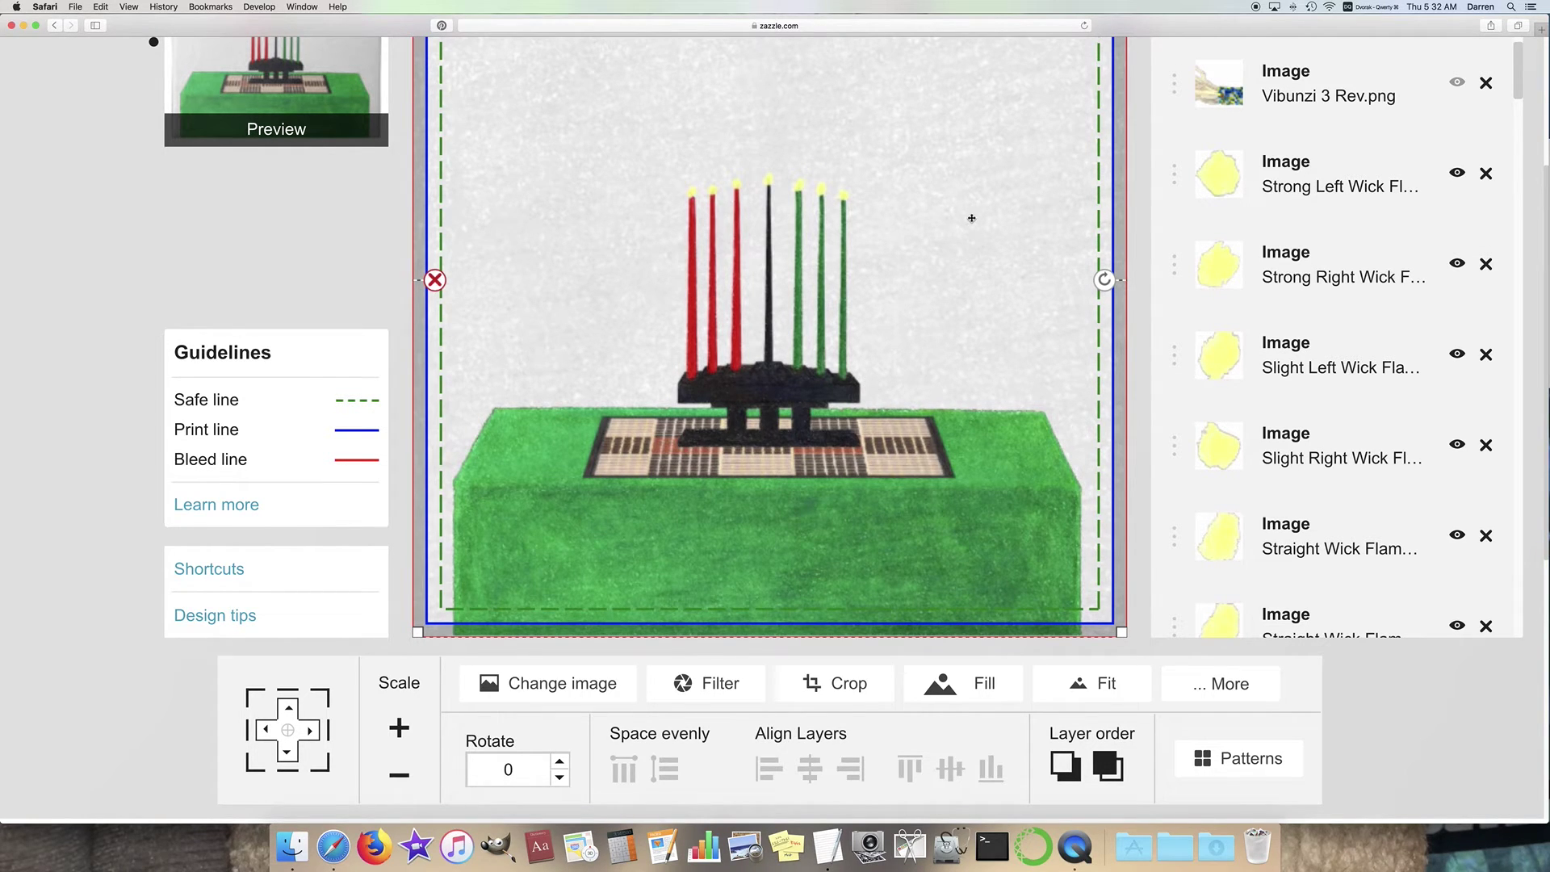
Step: Hide the Kinara 2.png layer and show the Kinara 2 gold candle layer in its place
scroll(994, 301, down, 5)
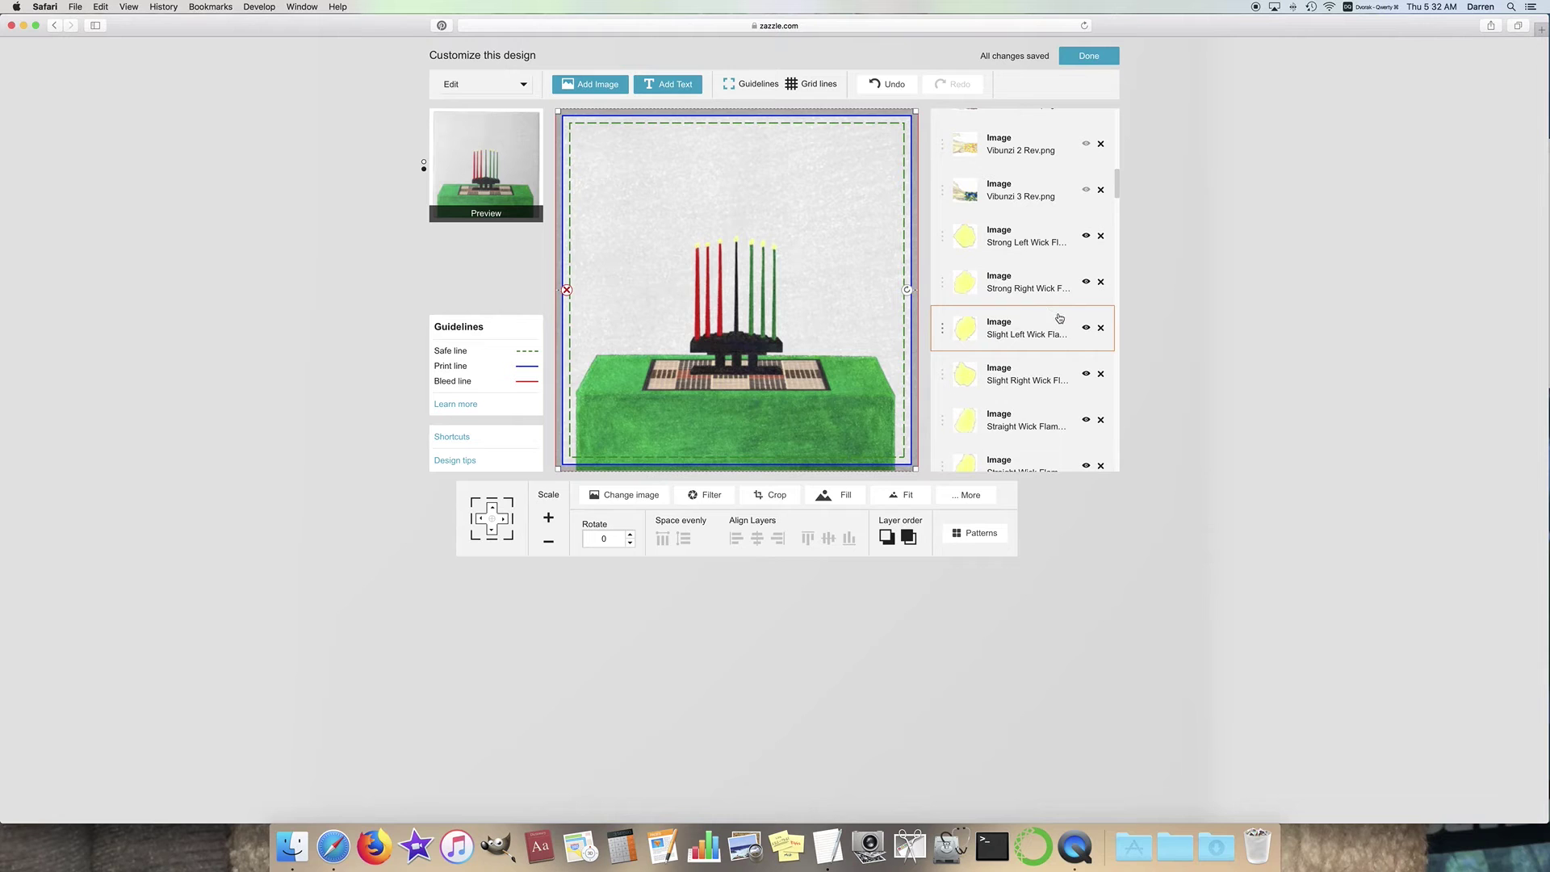
scroll(1059, 317, down, 6)
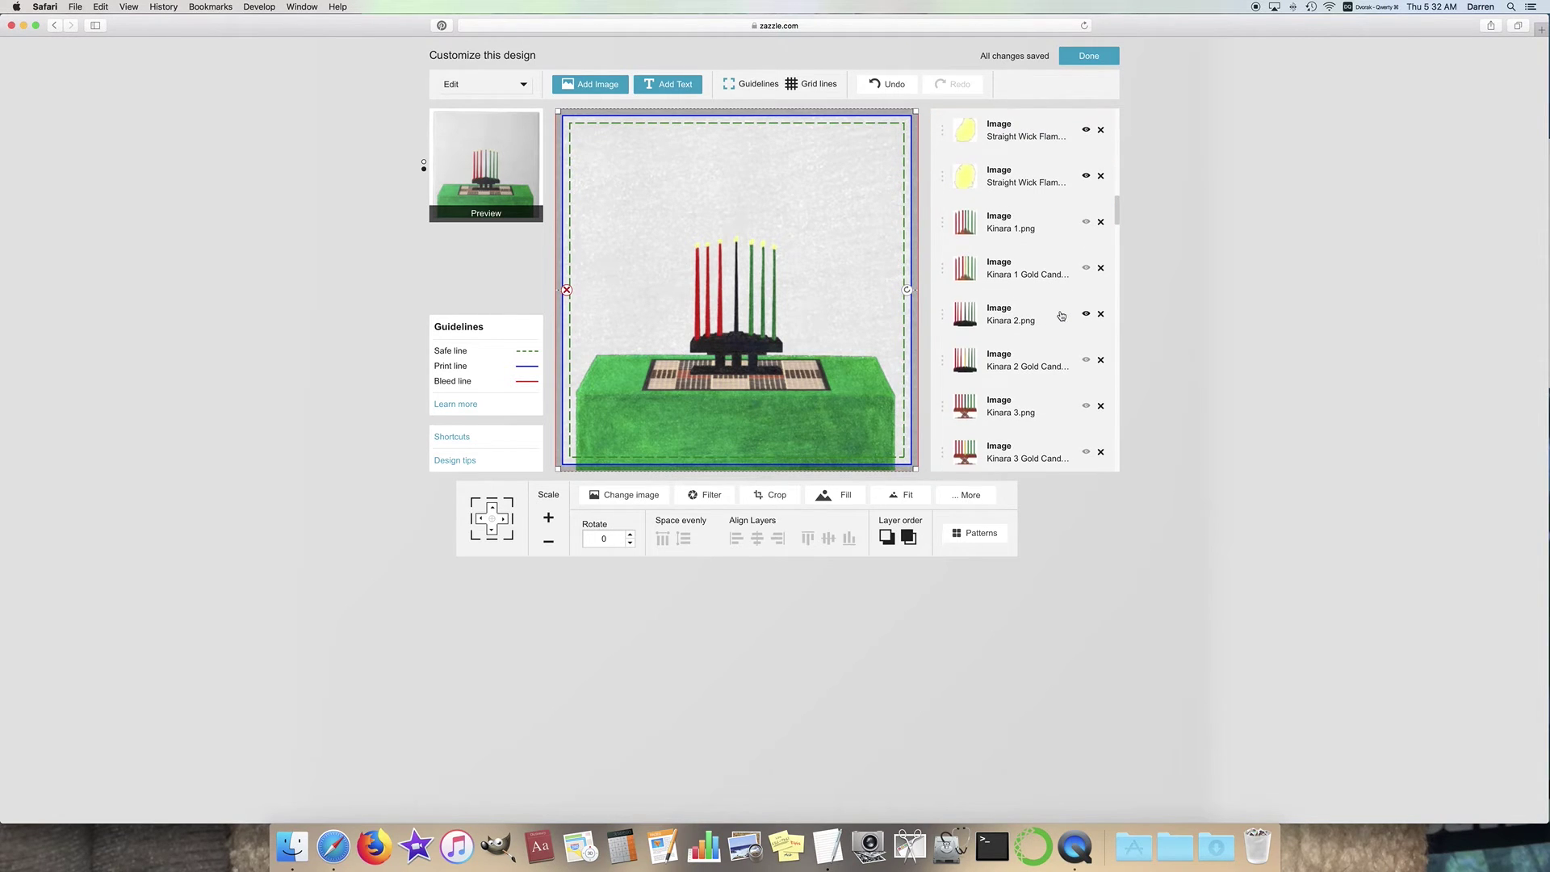
click(1086, 316)
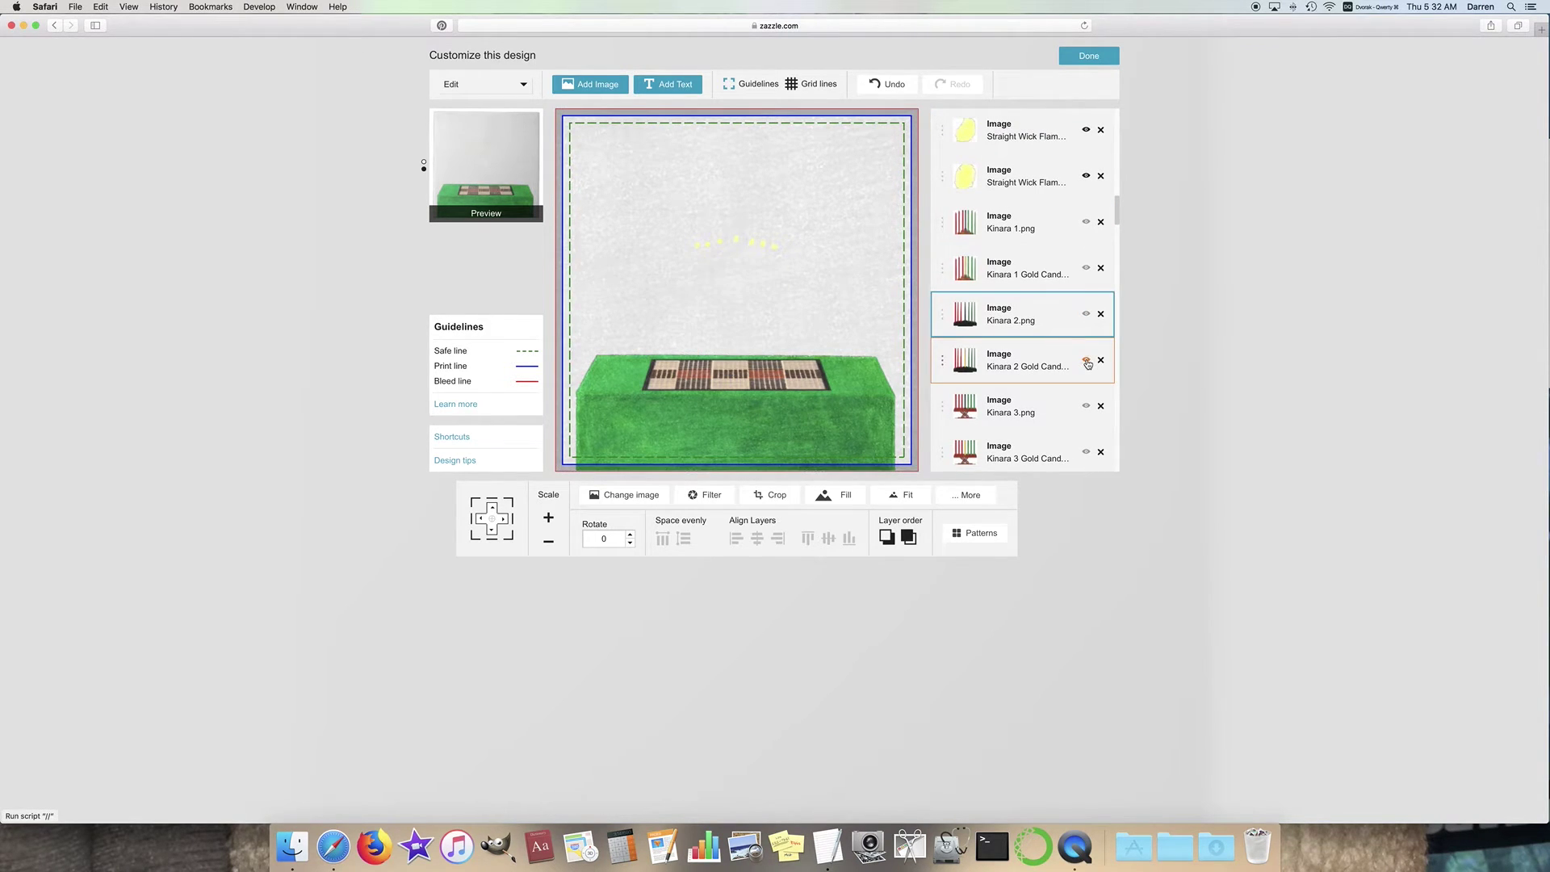
click(1087, 361)
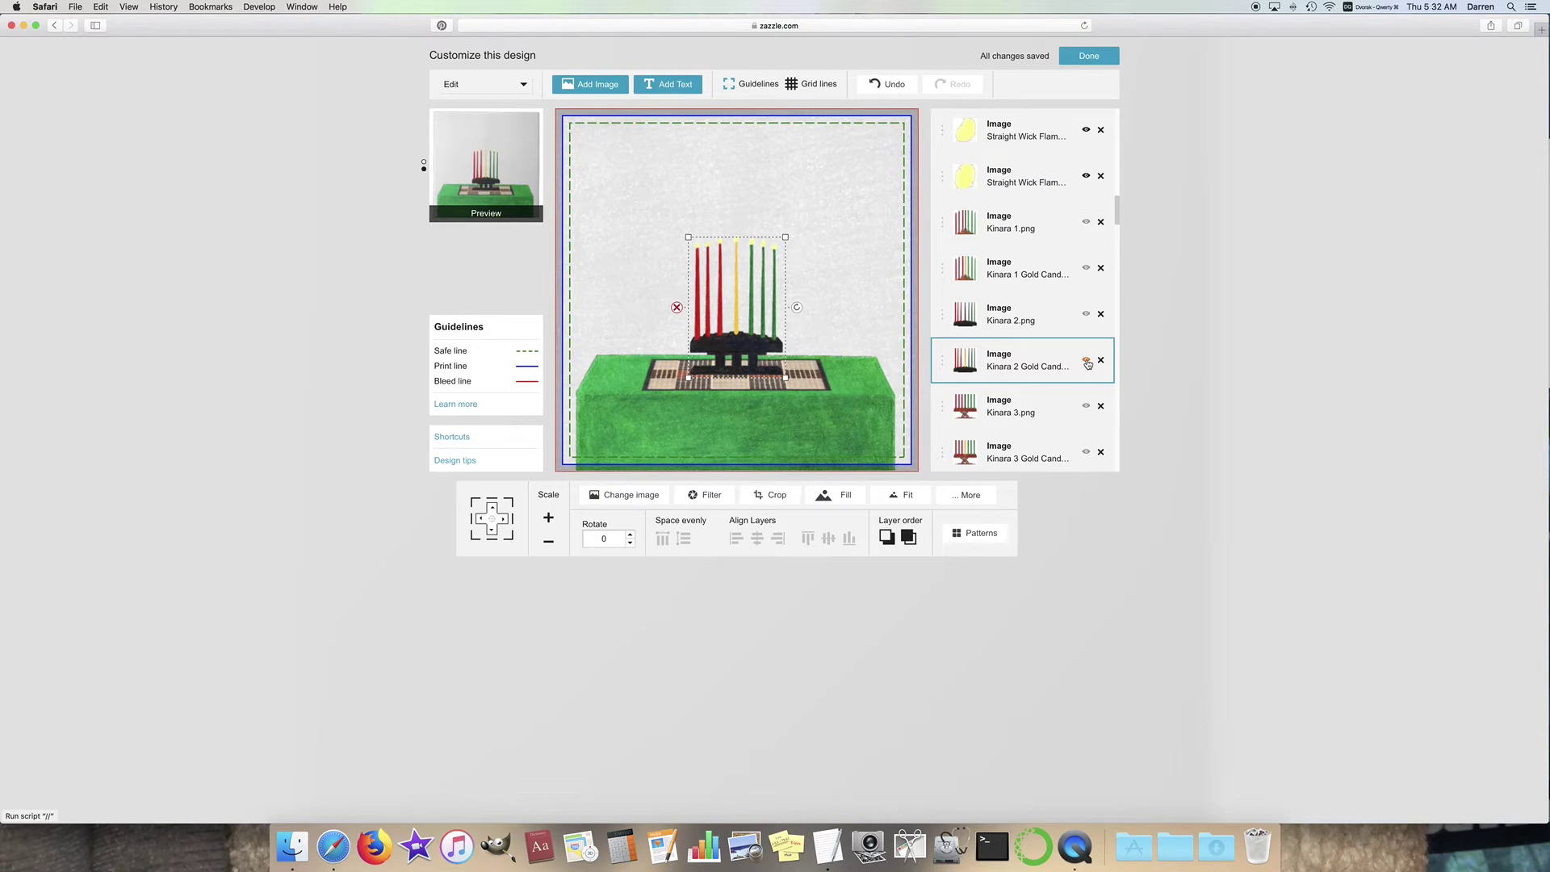
Step: Hide the Kinara 2 gold candle layer and show the Kinara 3.png layer under the flames
click(1087, 360)
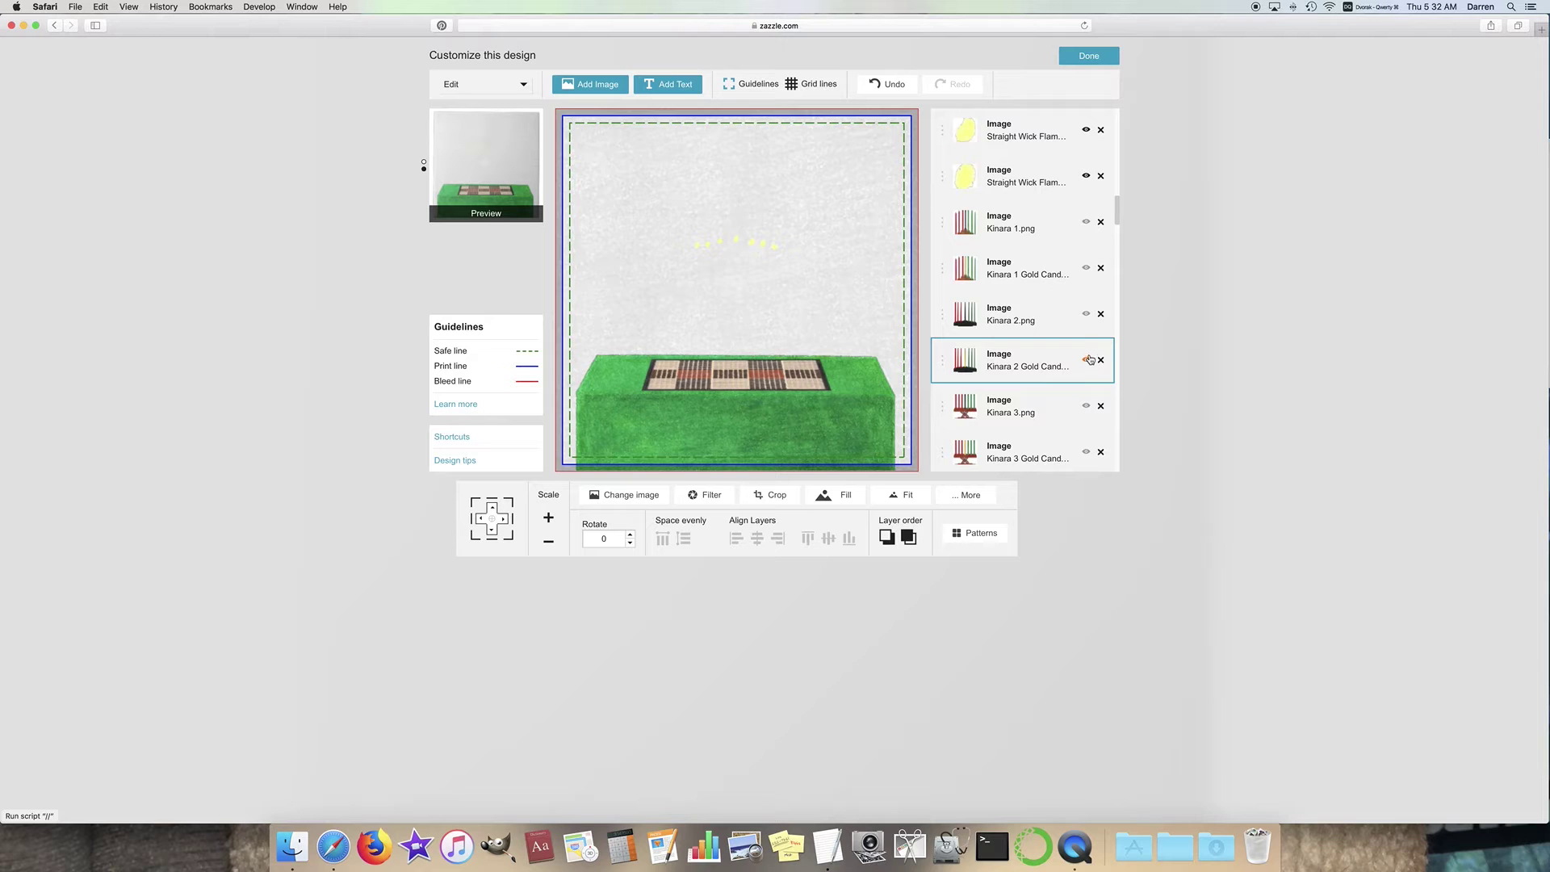
click(1086, 408)
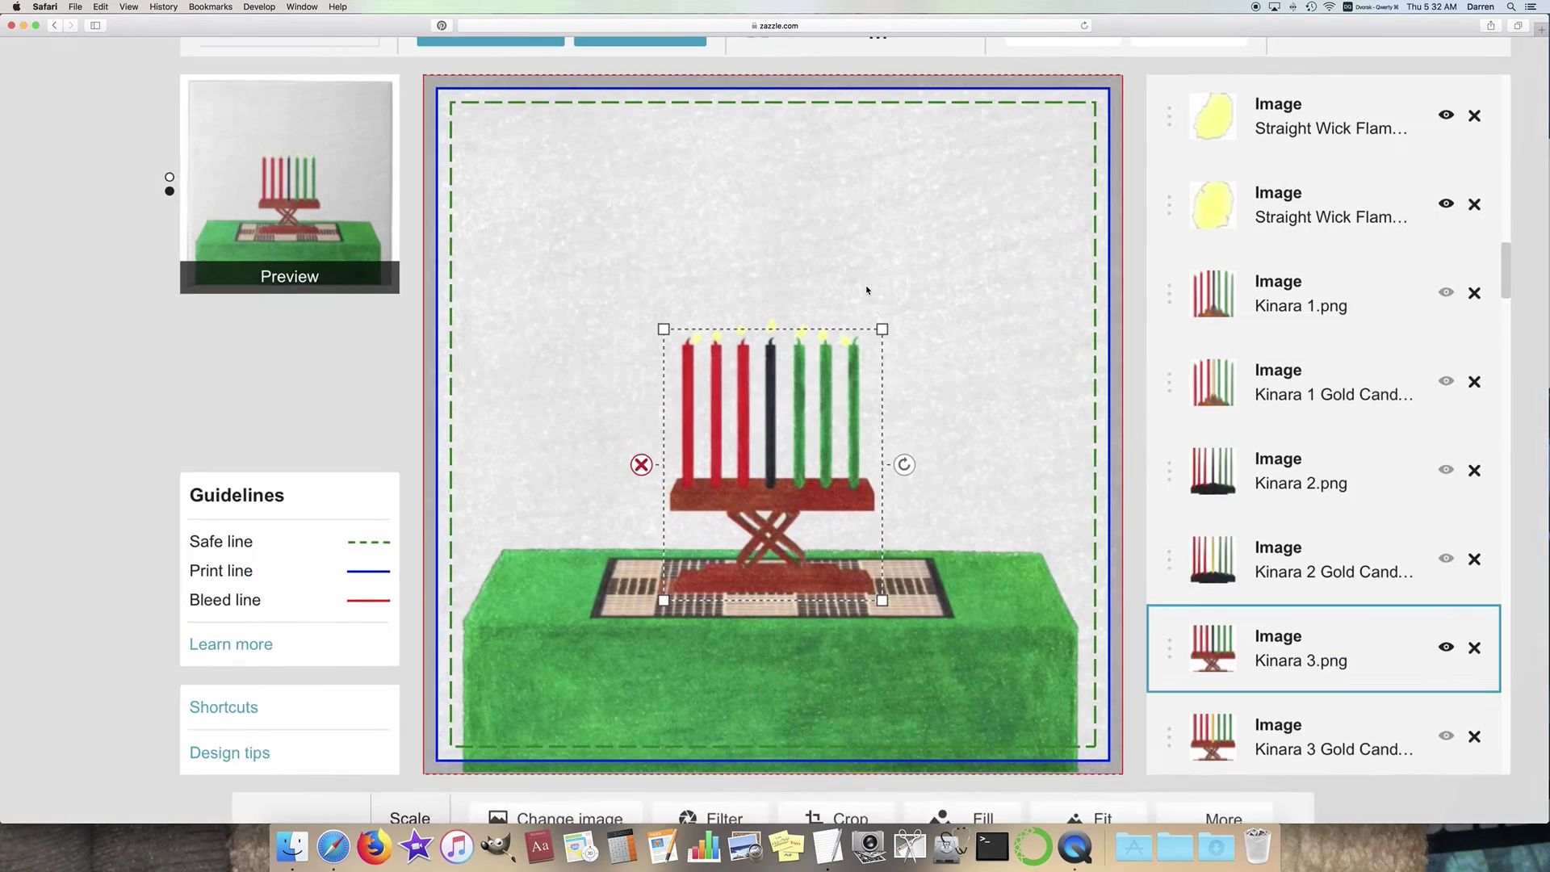
click(922, 265)
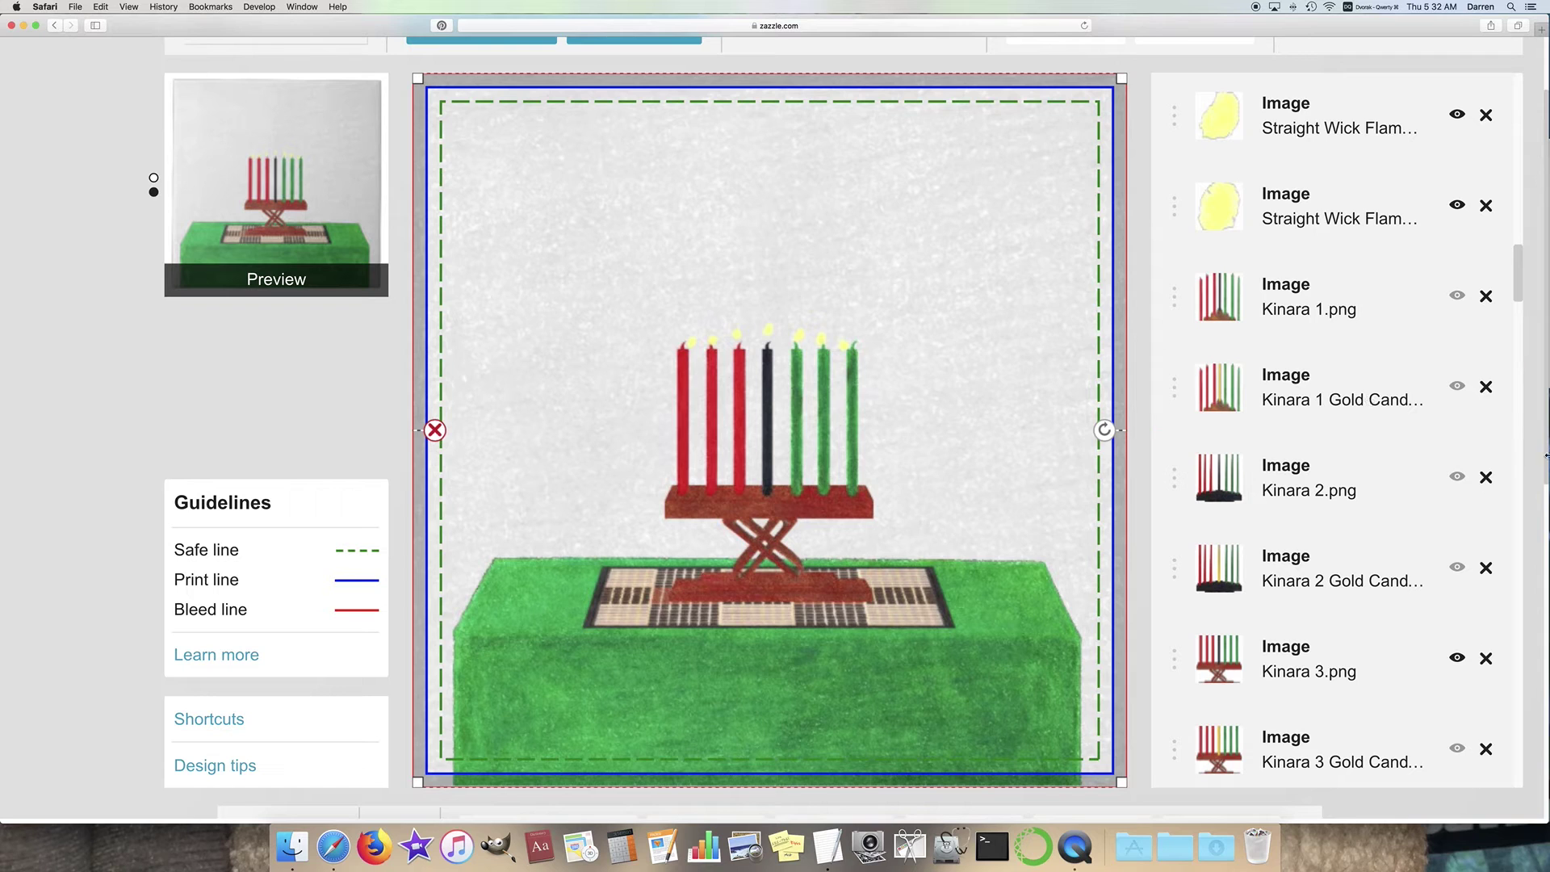
Step: Show the Kinara 2.png layer again and hide the Kinara 3.png layer
scroll(1025, 392, down, 5)
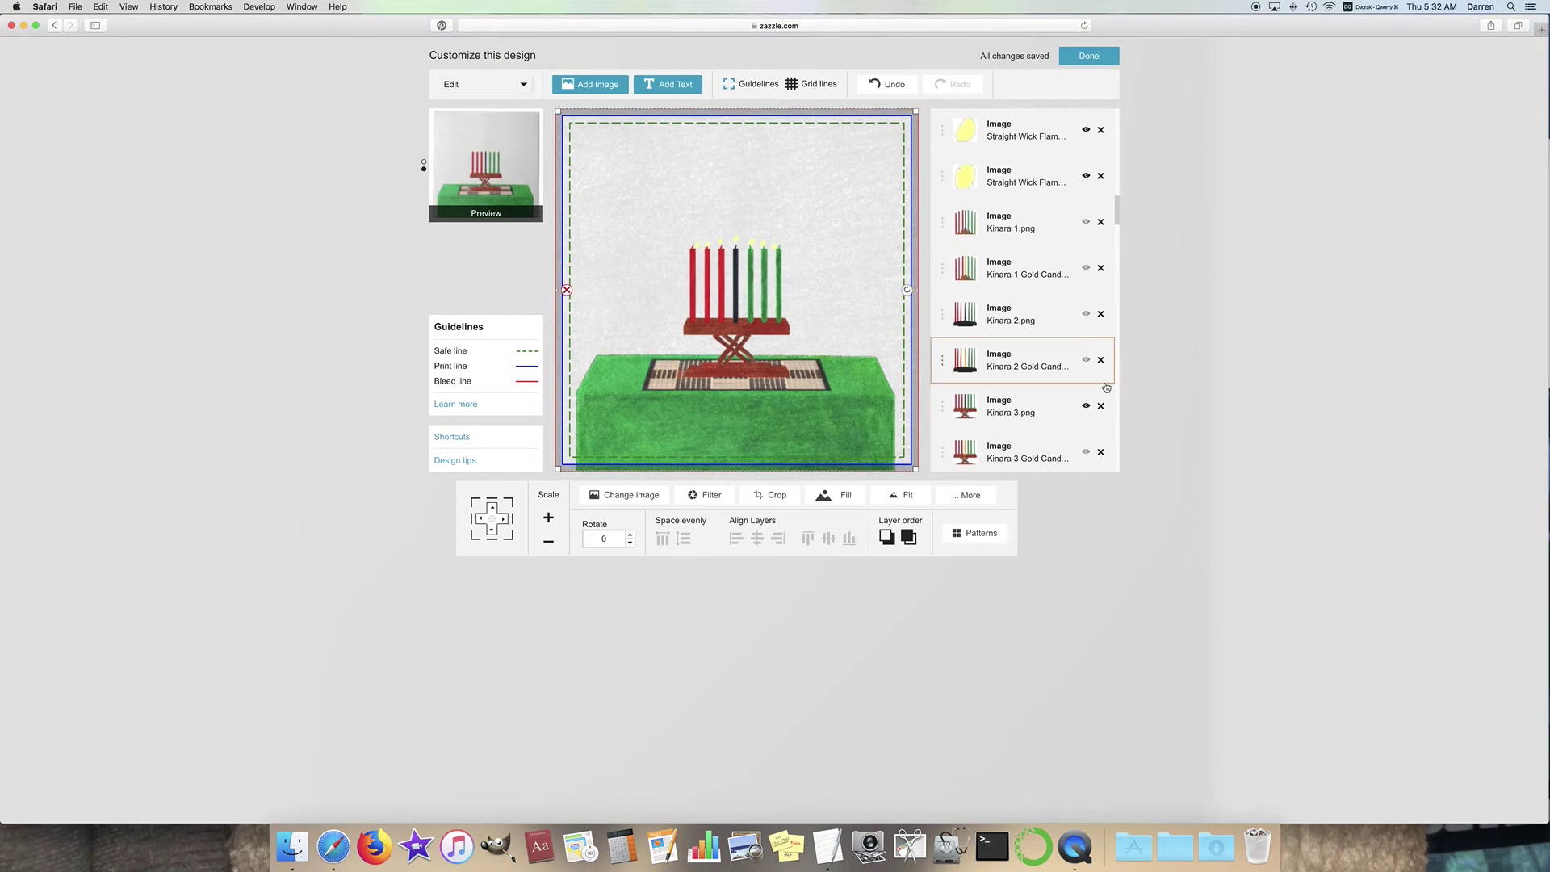
click(1086, 313)
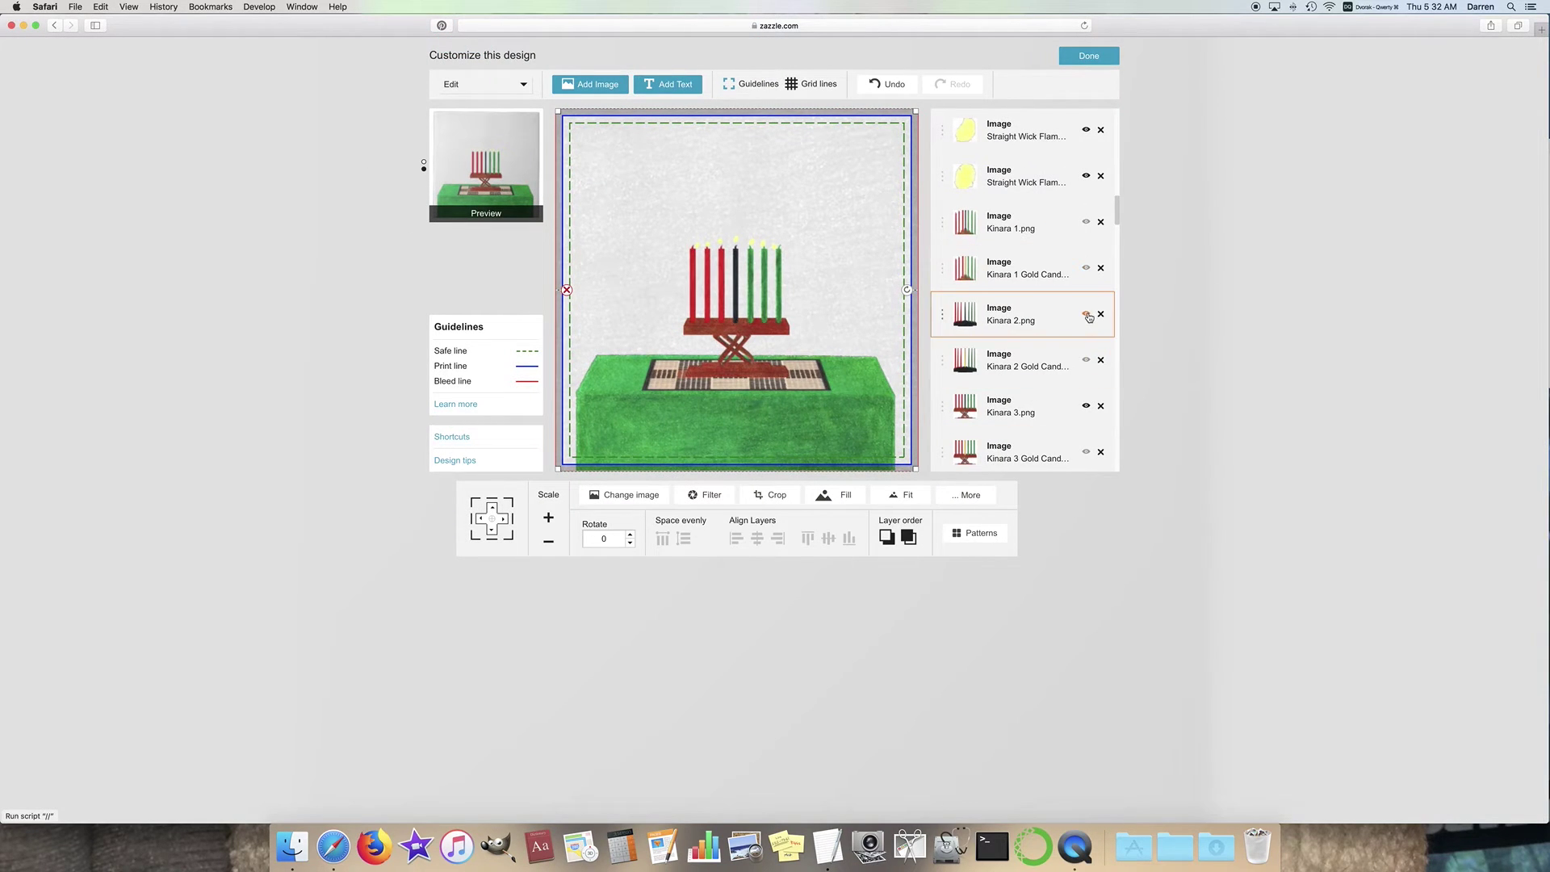
click(1085, 407)
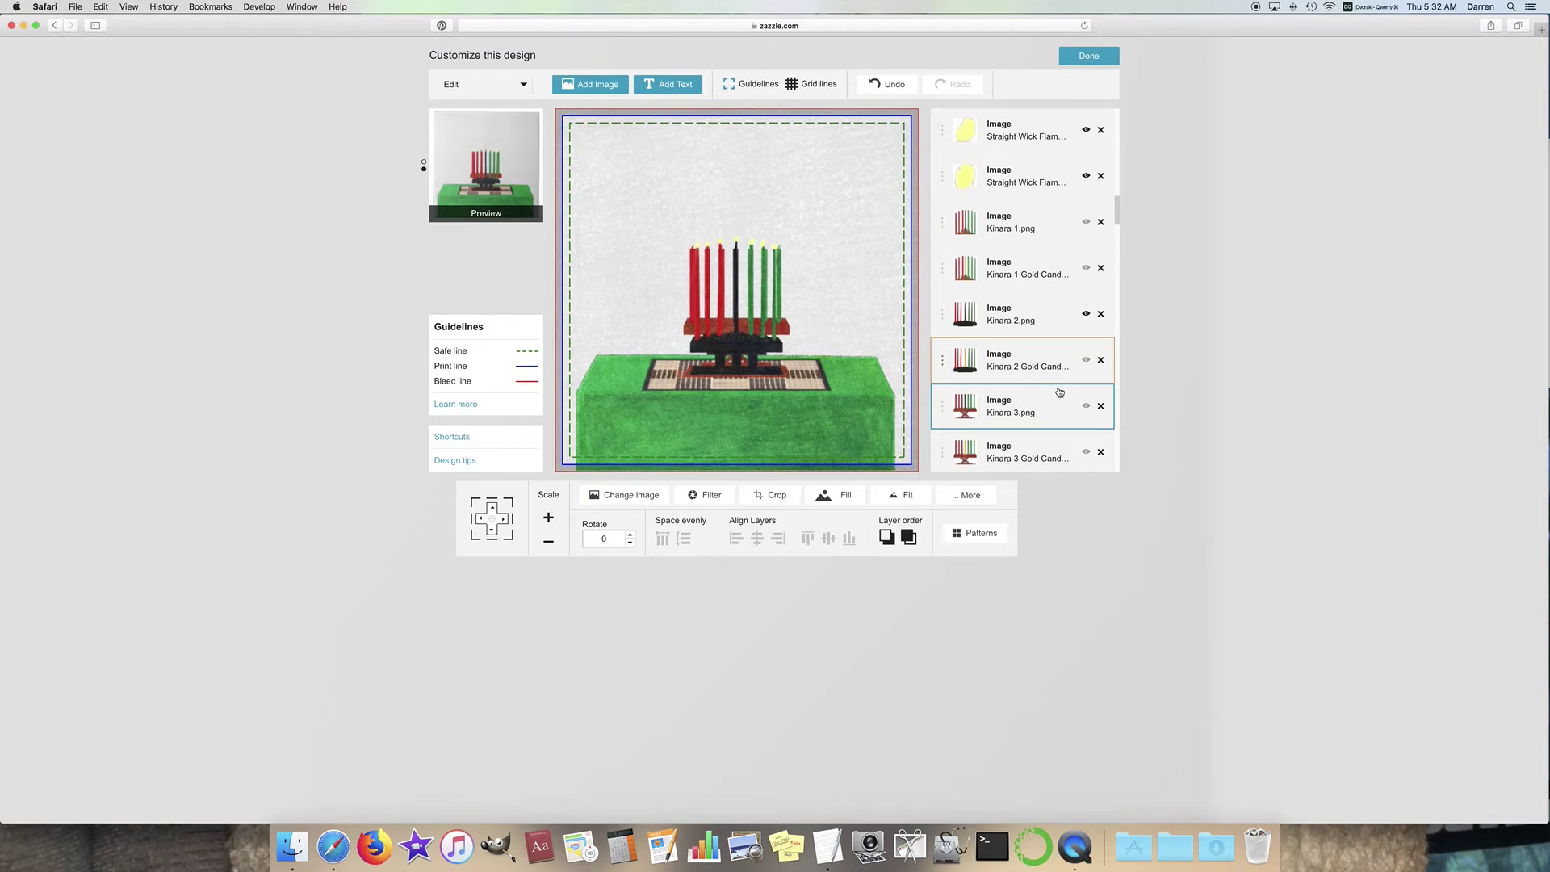
Step: Show the Mazao 1 Rev.png fruit basket layer in the design
scroll(1081, 408, up, 5)
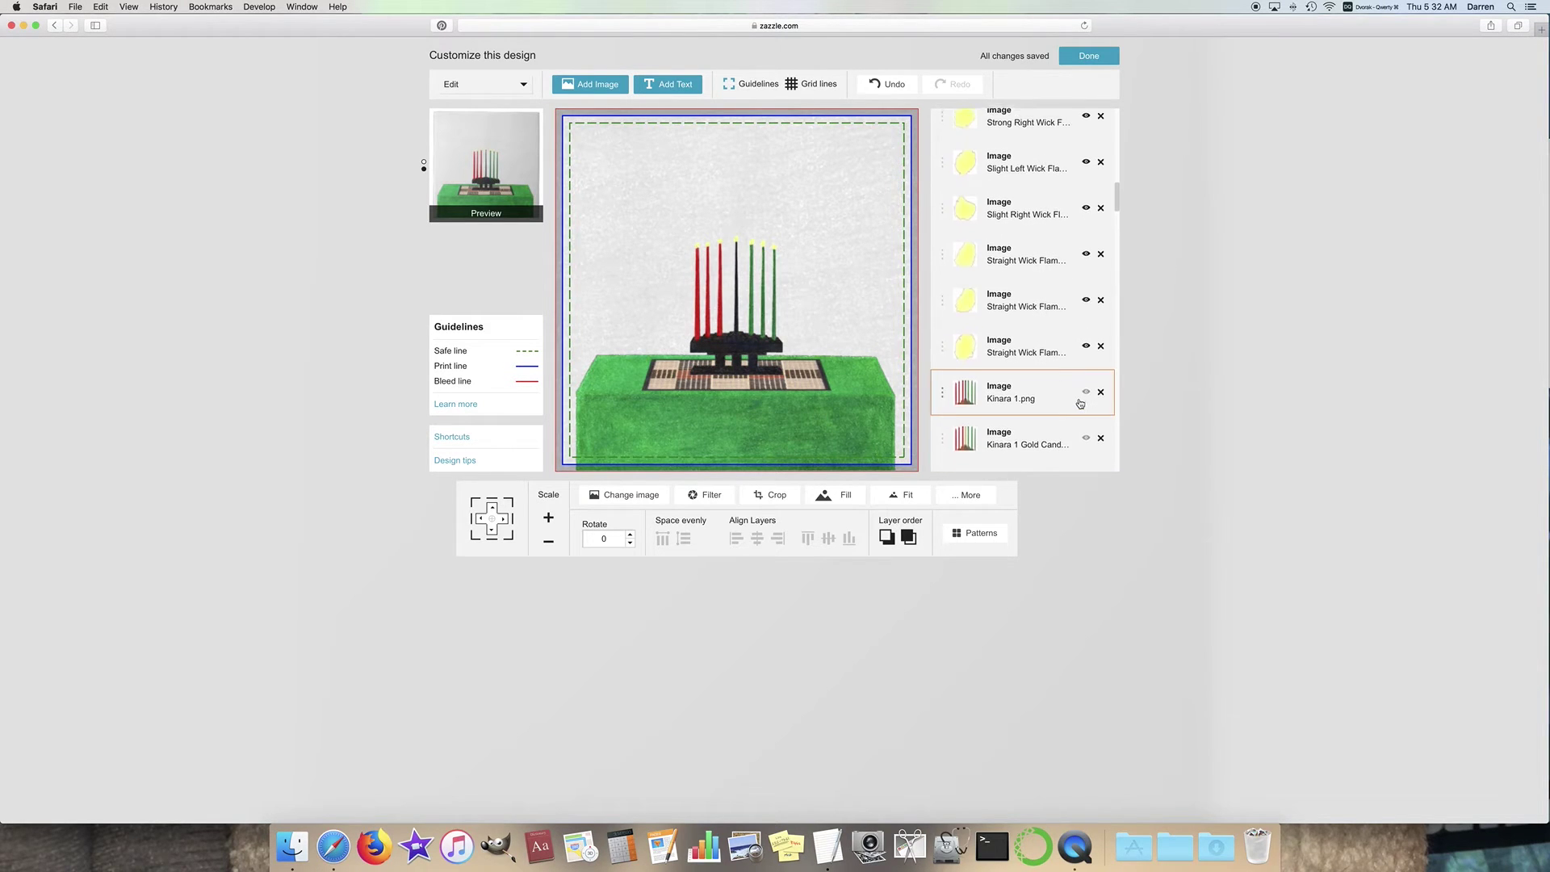
scroll(1078, 387, down, 8)
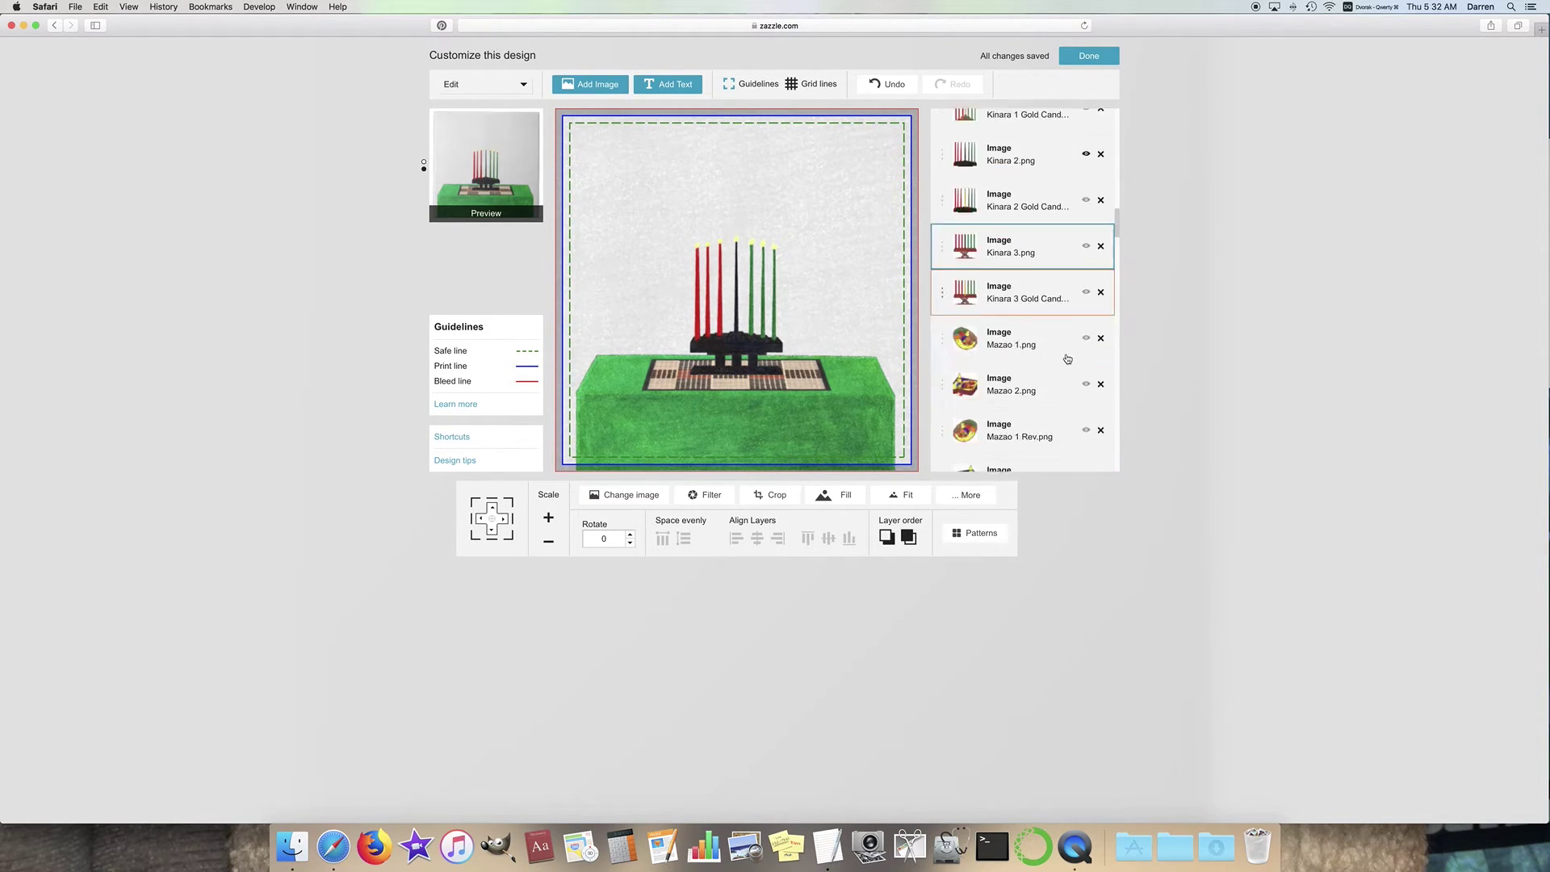
click(1085, 404)
scroll(1079, 412, down, 2)
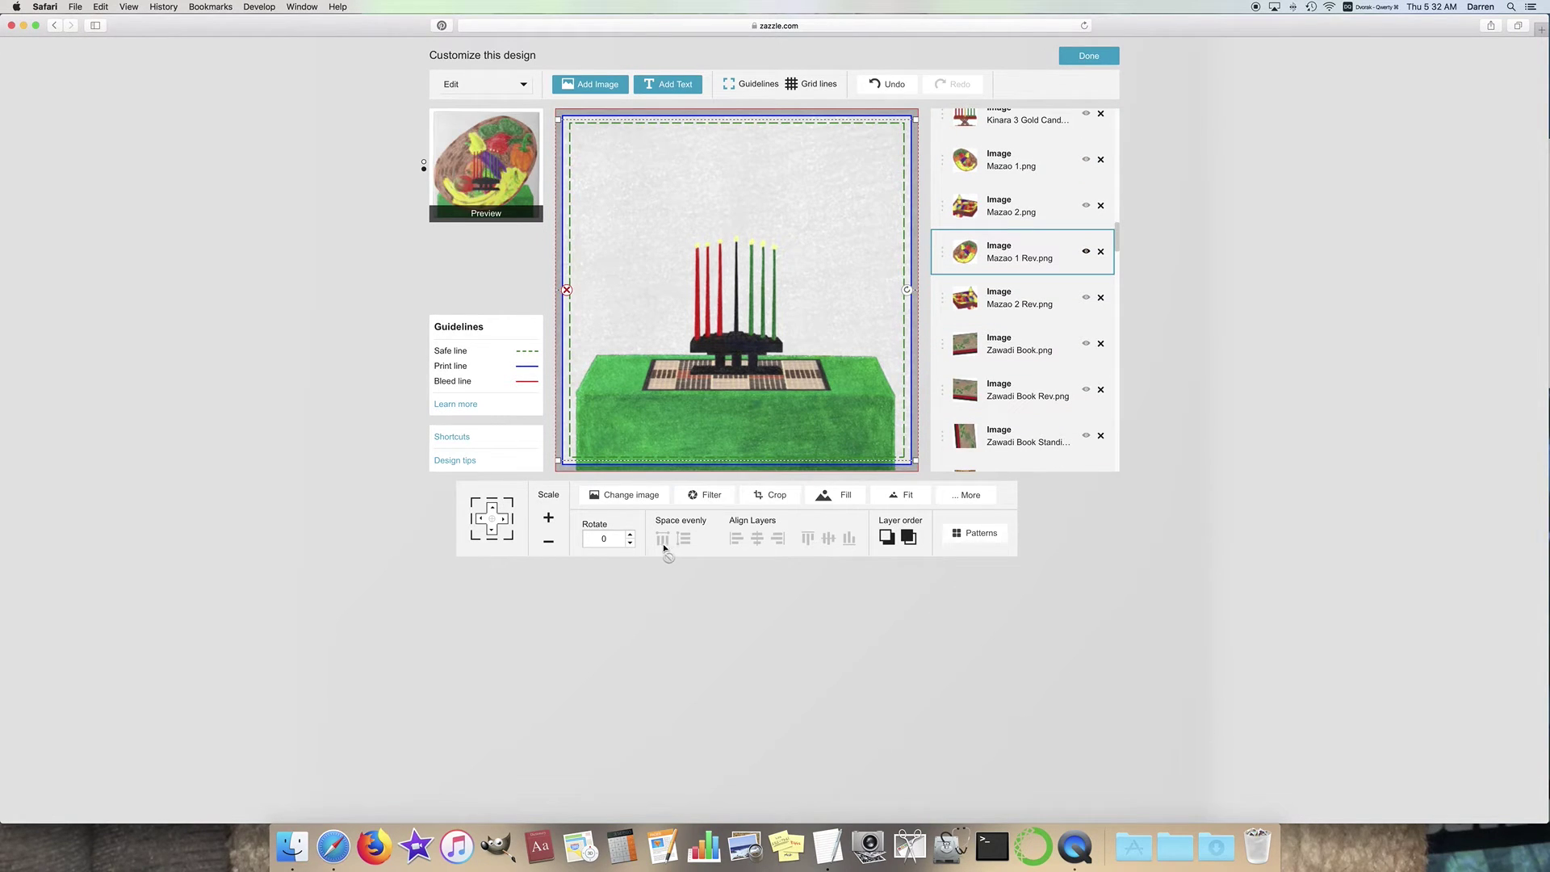
Step: Try scaling the Mazao 1 Rev.png basket down, and refit it to the full design area
click(548, 546)
click(548, 546)
click(548, 546)
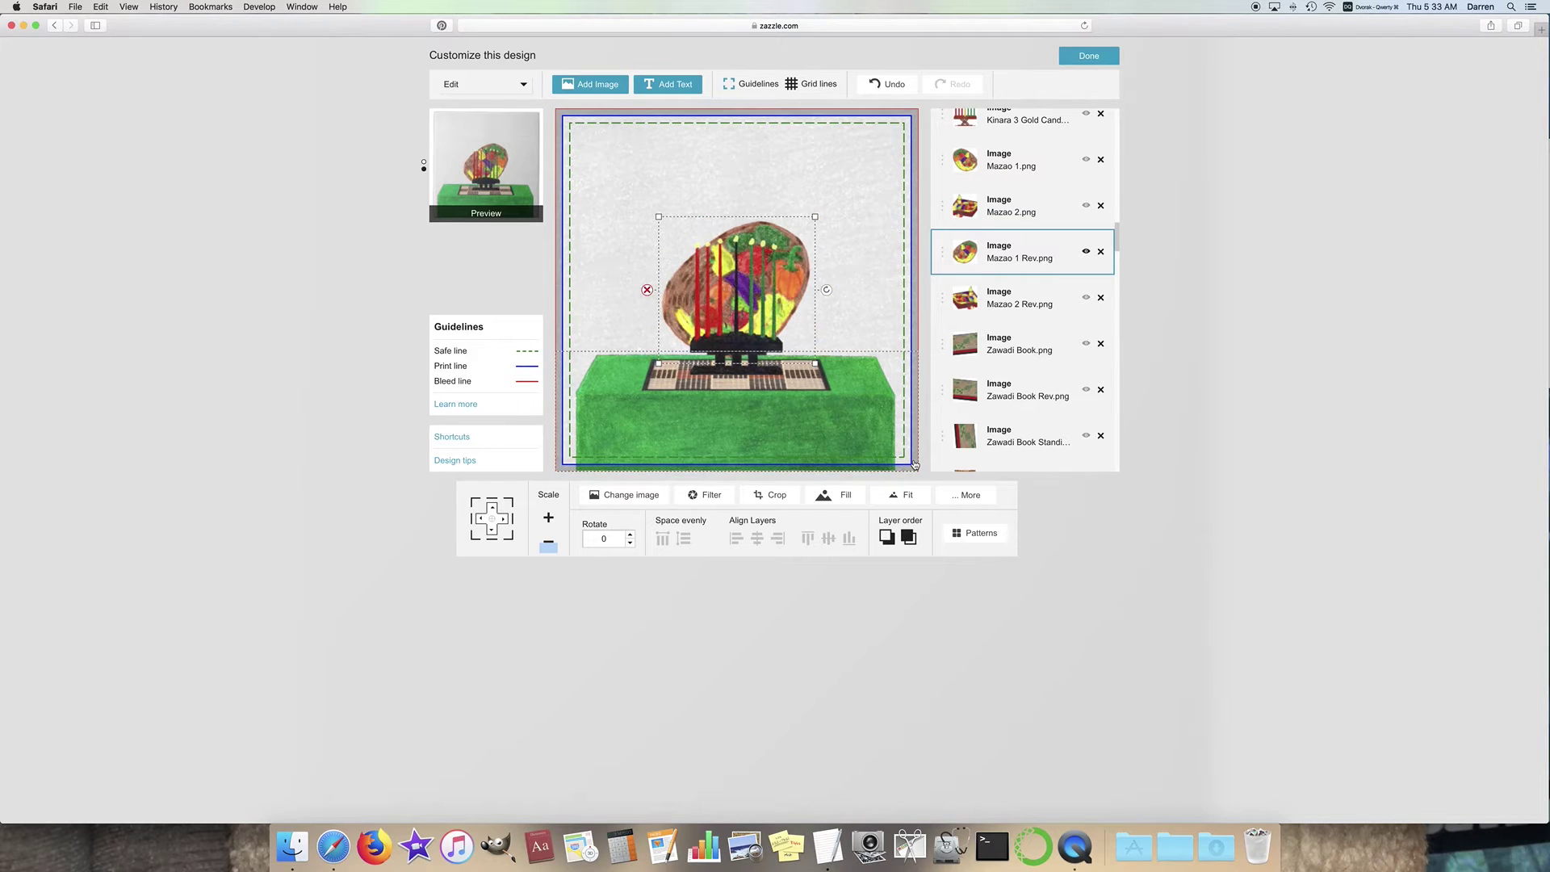
click(900, 495)
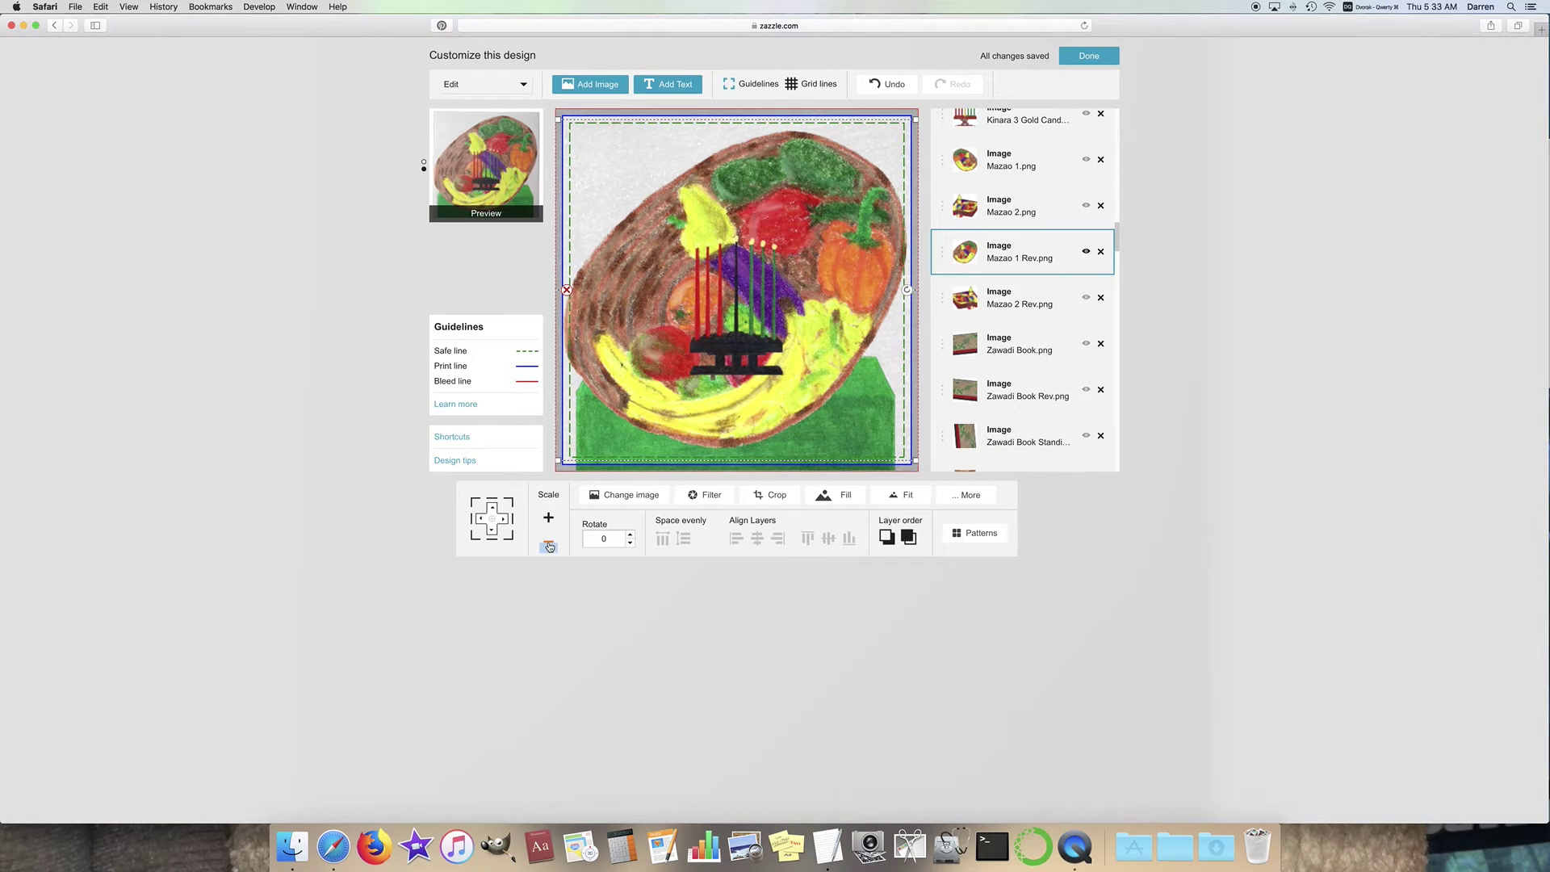
click(549, 545)
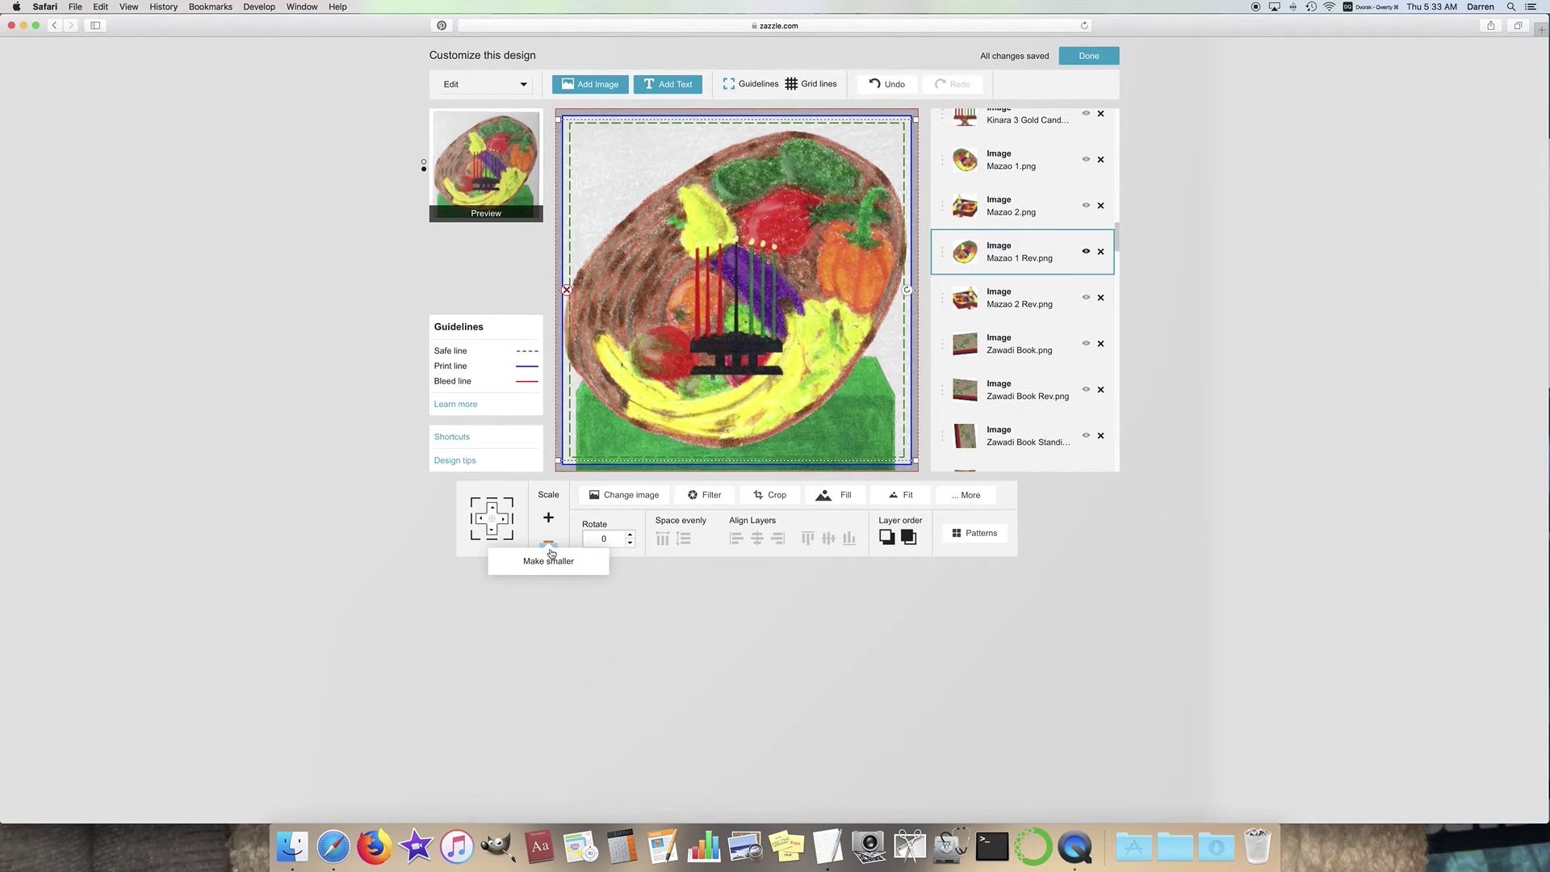
click(552, 553)
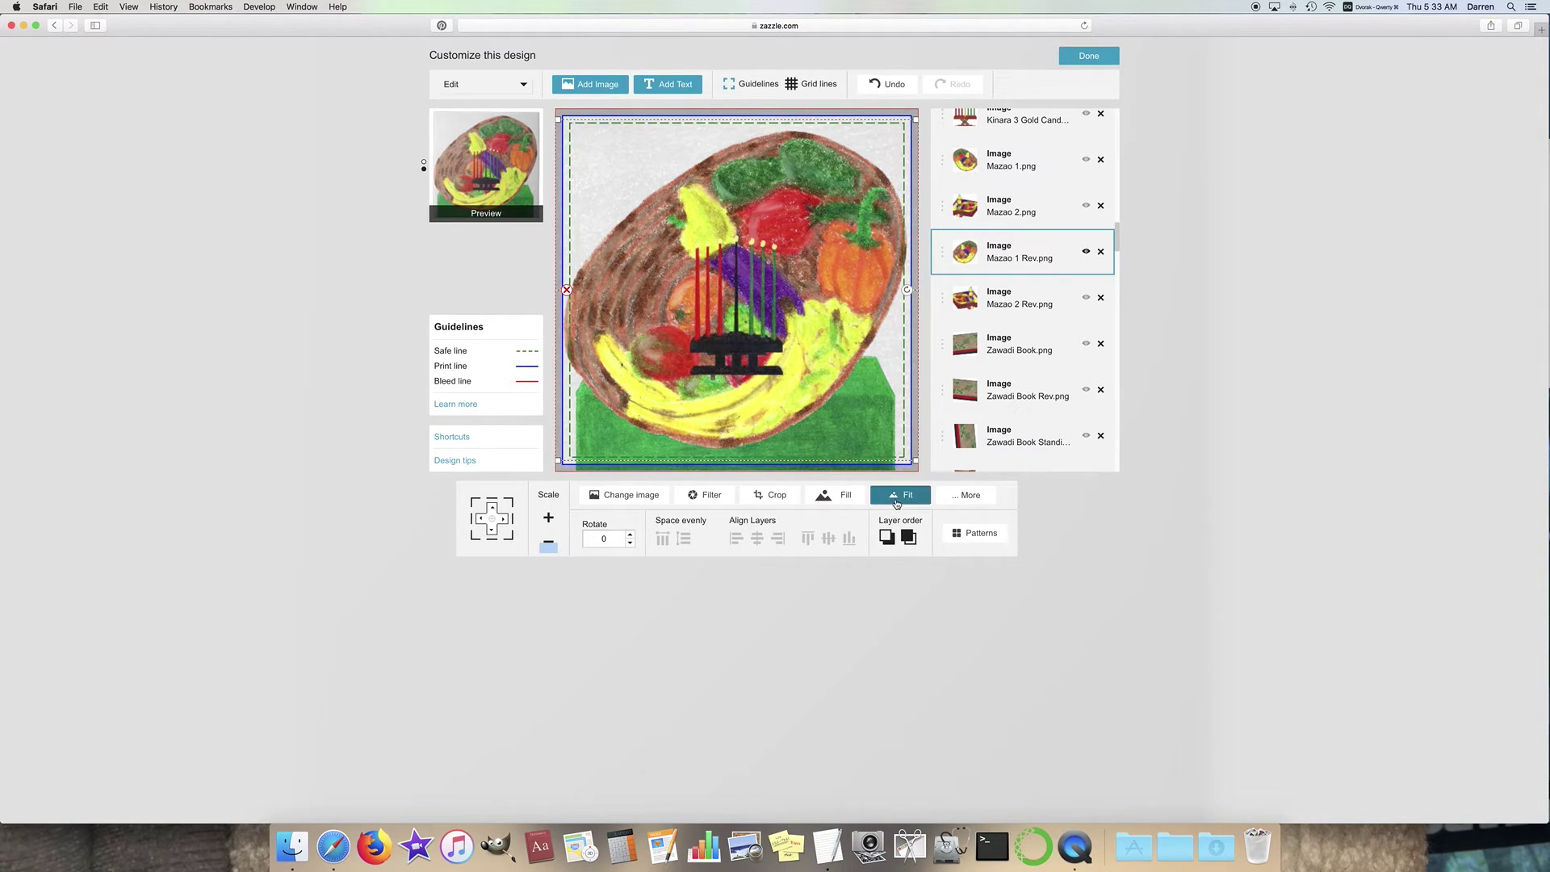
Step: Scale the Mazao 1 Rev.png basket down to about kinara width and place it on the right end of the table
click(557, 549)
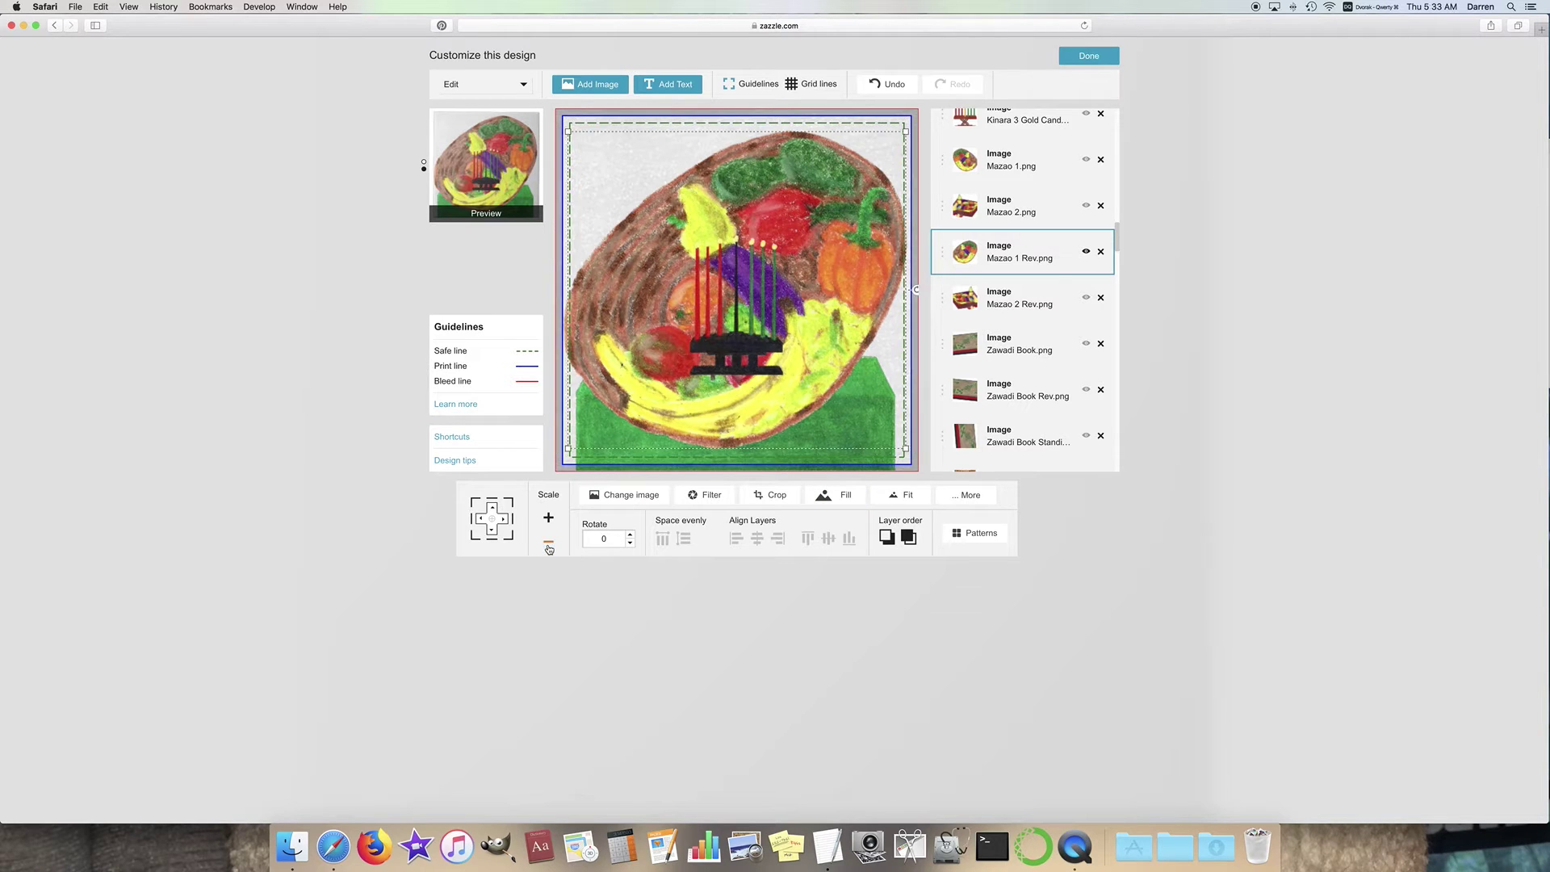
click(550, 549)
click(548, 549)
click(548, 549)
click(549, 549)
click(548, 549)
click(549, 549)
click(549, 549)
click(548, 549)
click(548, 549)
click(548, 549)
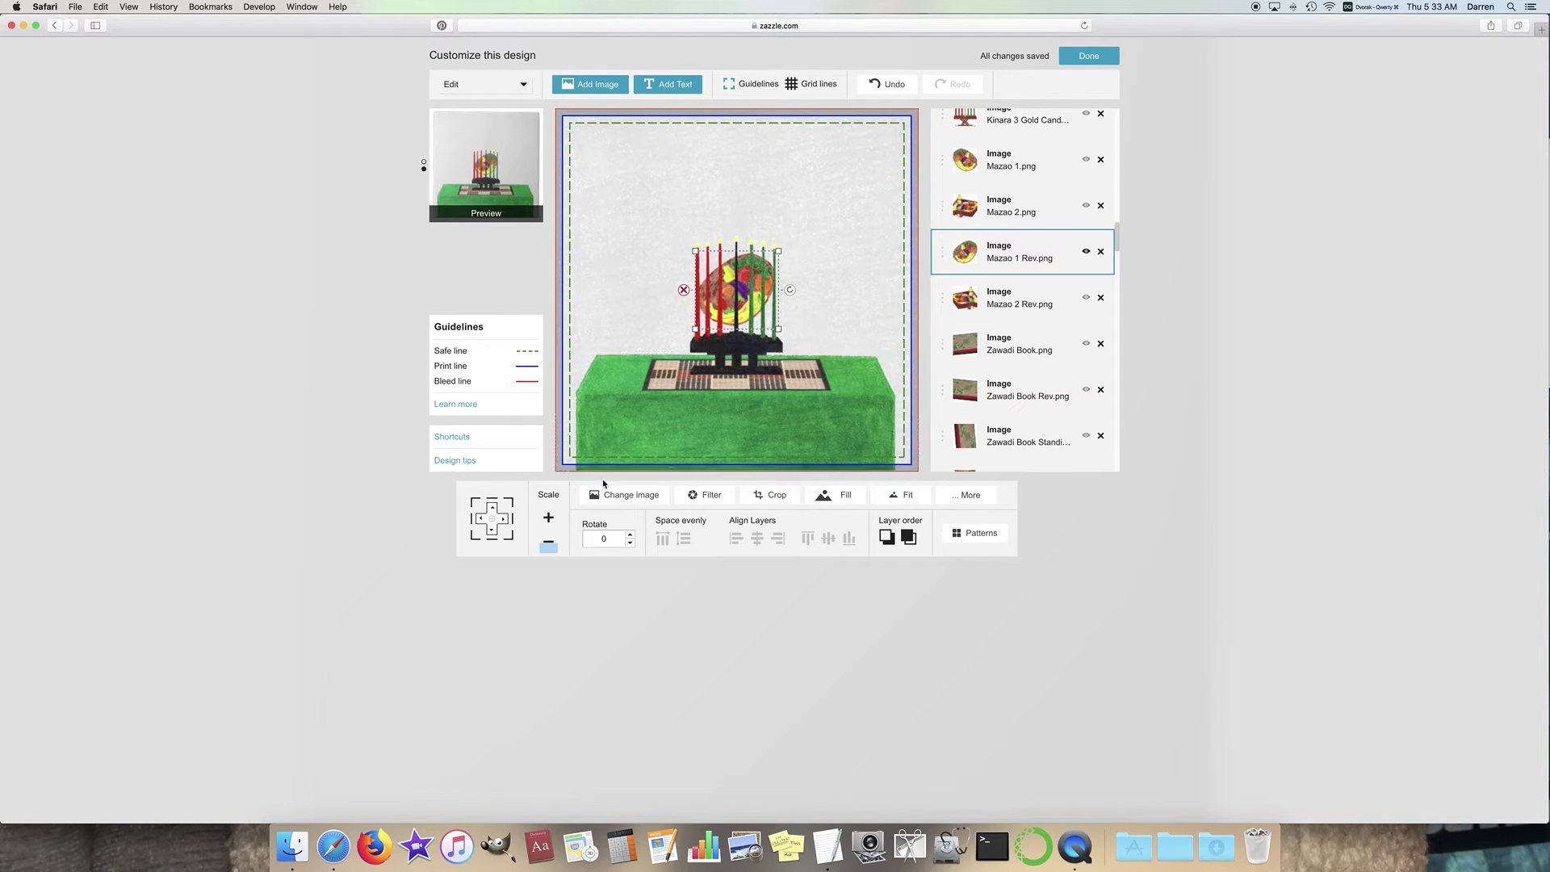
drag(734, 290, 867, 353)
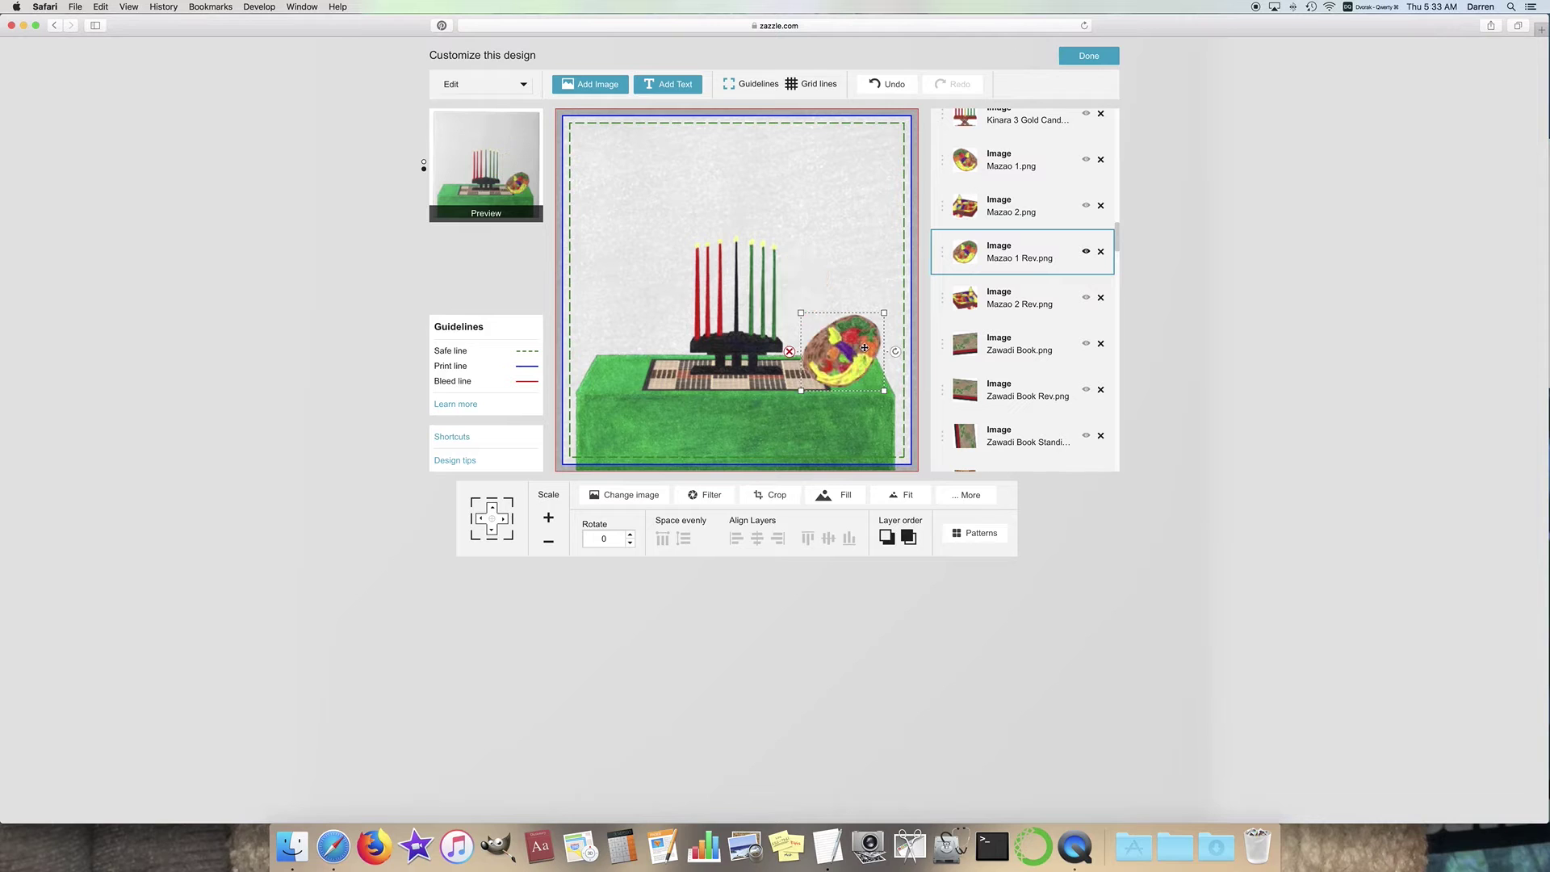
Step: Show the Mazao 1.png basket, scale it down to match the other basket, and place it on the table's left end
click(1086, 159)
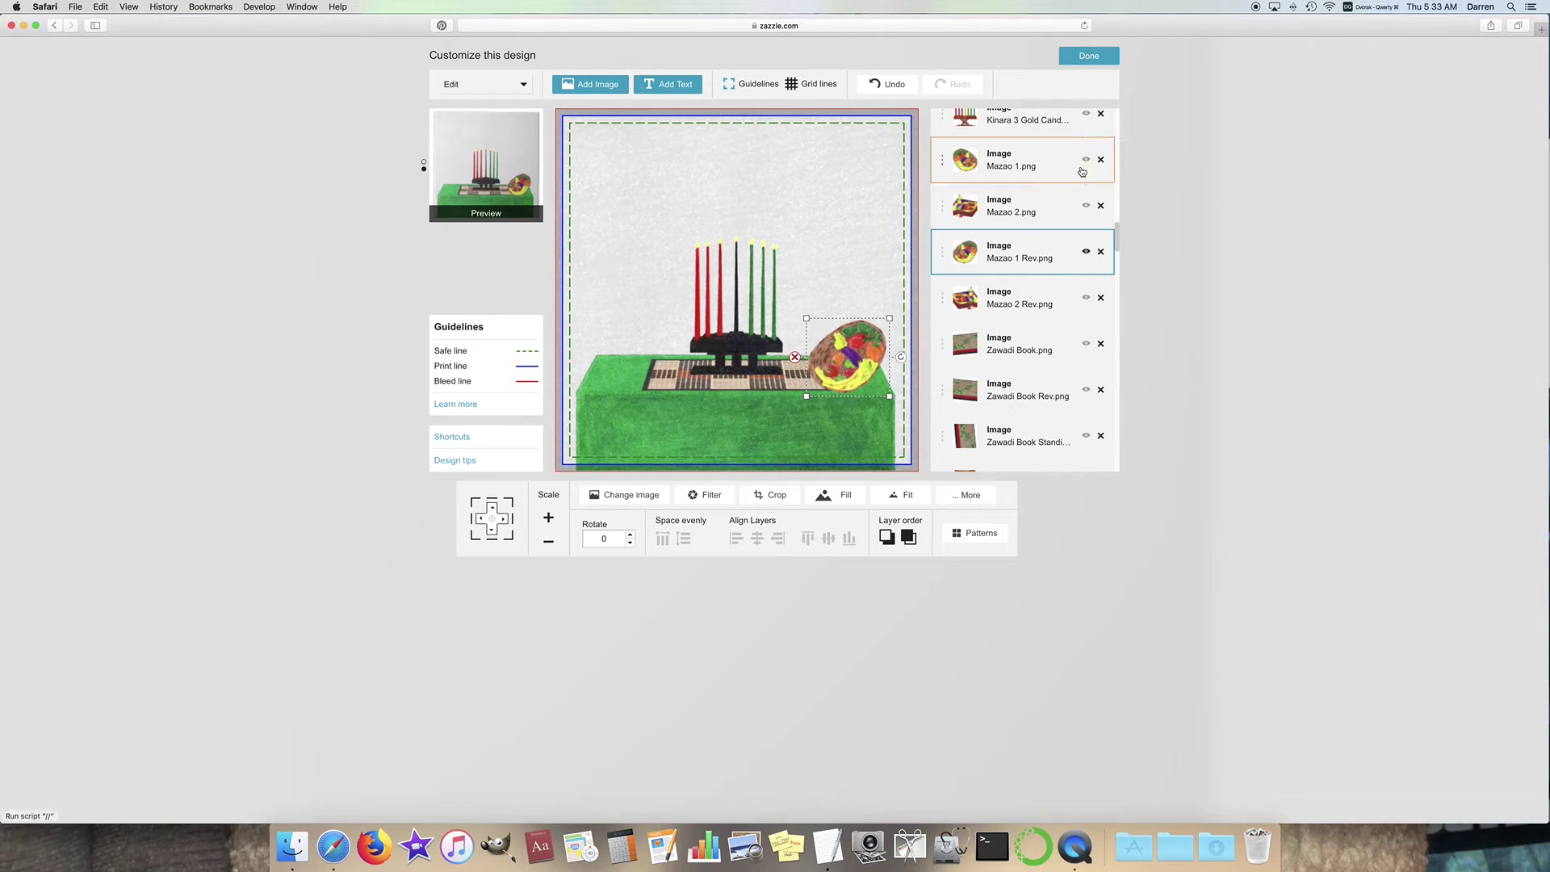
click(549, 545)
click(549, 546)
click(549, 546)
click(549, 546)
click(549, 546)
click(549, 546)
click(549, 546)
click(549, 546)
click(549, 545)
click(549, 546)
click(549, 546)
click(549, 546)
drag(726, 292, 610, 357)
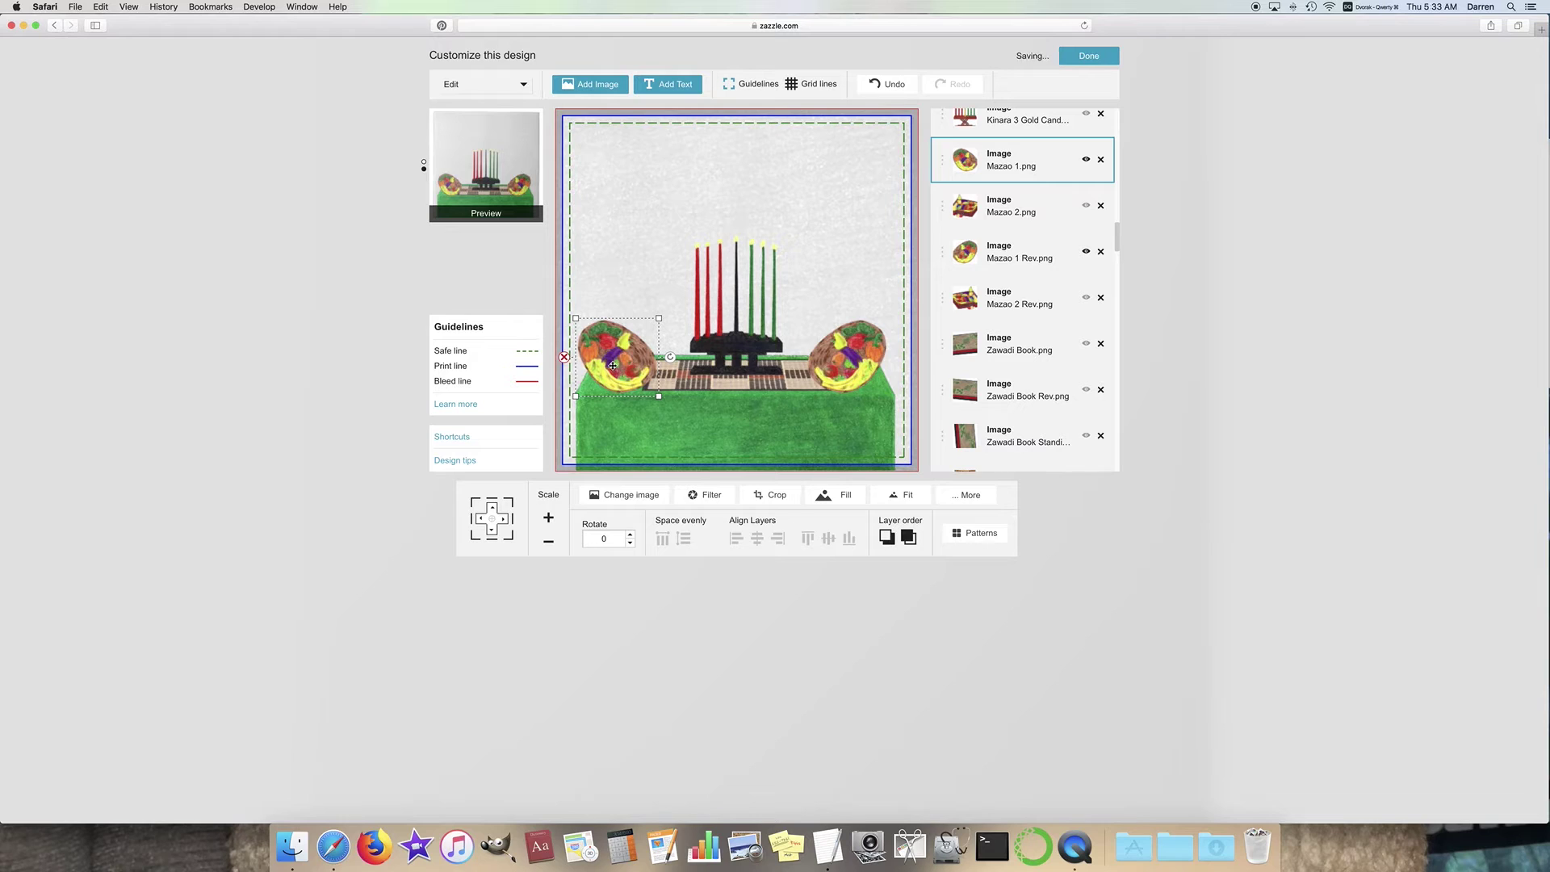
Step: Nudge the Mazao 1 Rev.png basket slightly right and hide both the Mazao 1 Rev.png and Mazao 1.png layers
drag(846, 373, 857, 376)
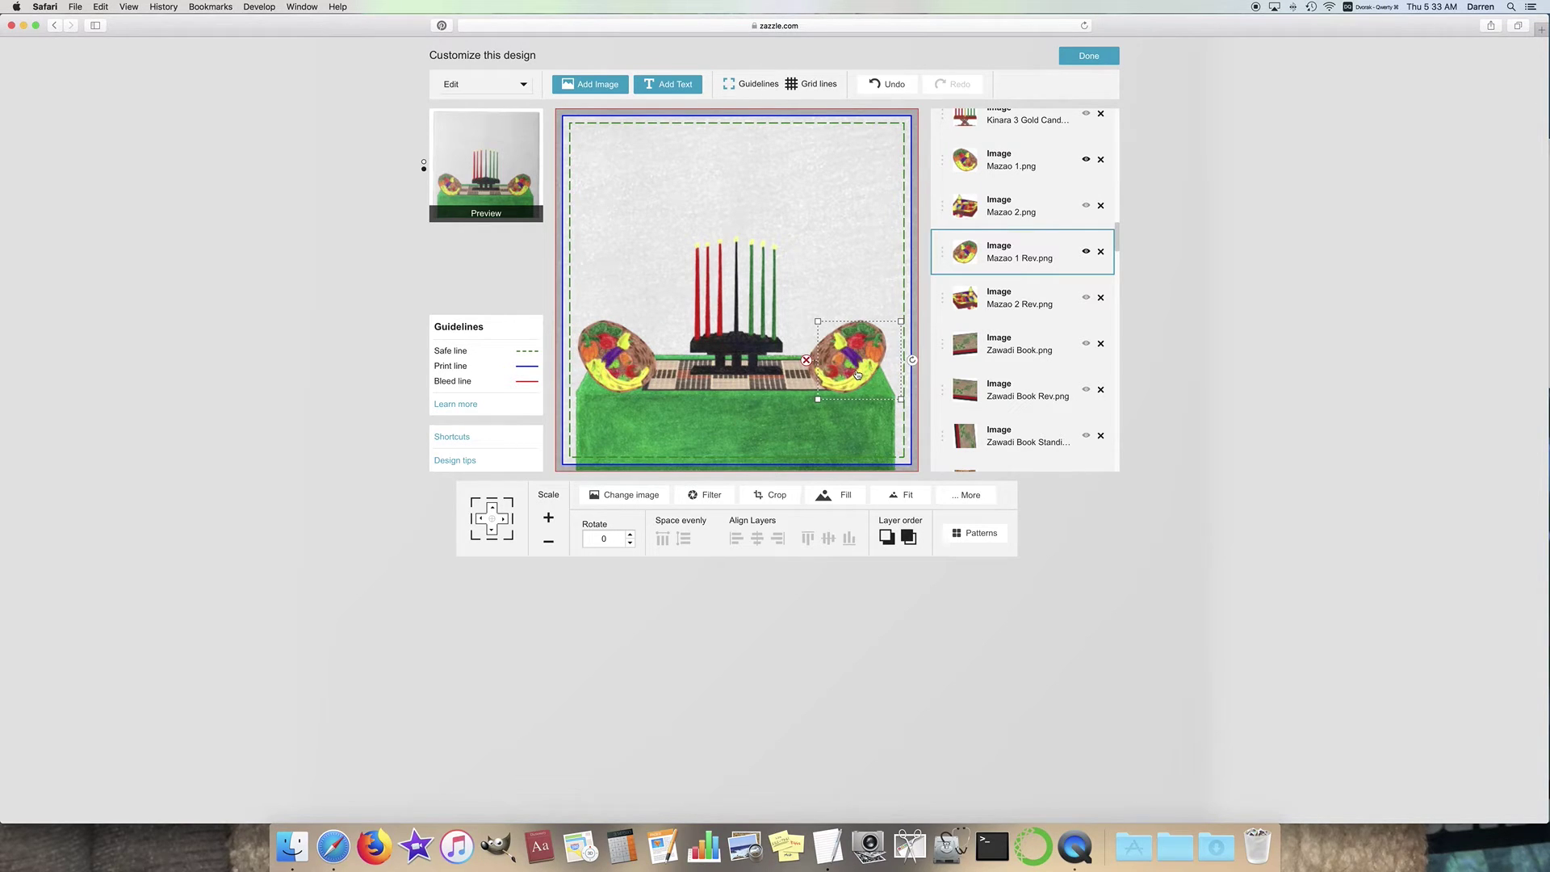
click(1086, 251)
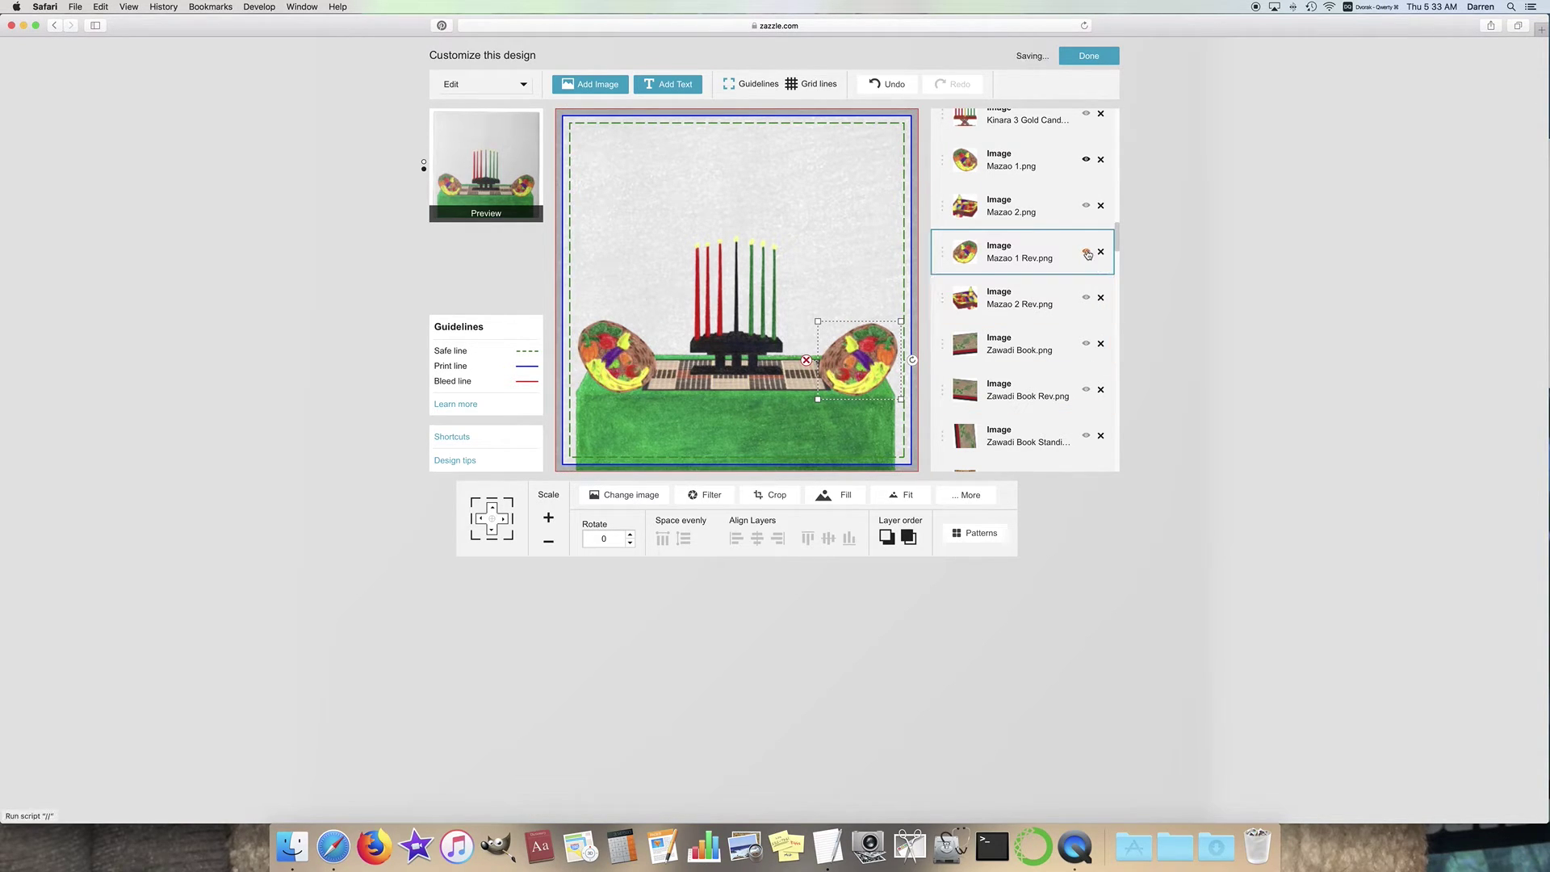
click(1086, 159)
Step: Show the Mazao 2.png fruit crate layer and fit it to the design area
click(1086, 205)
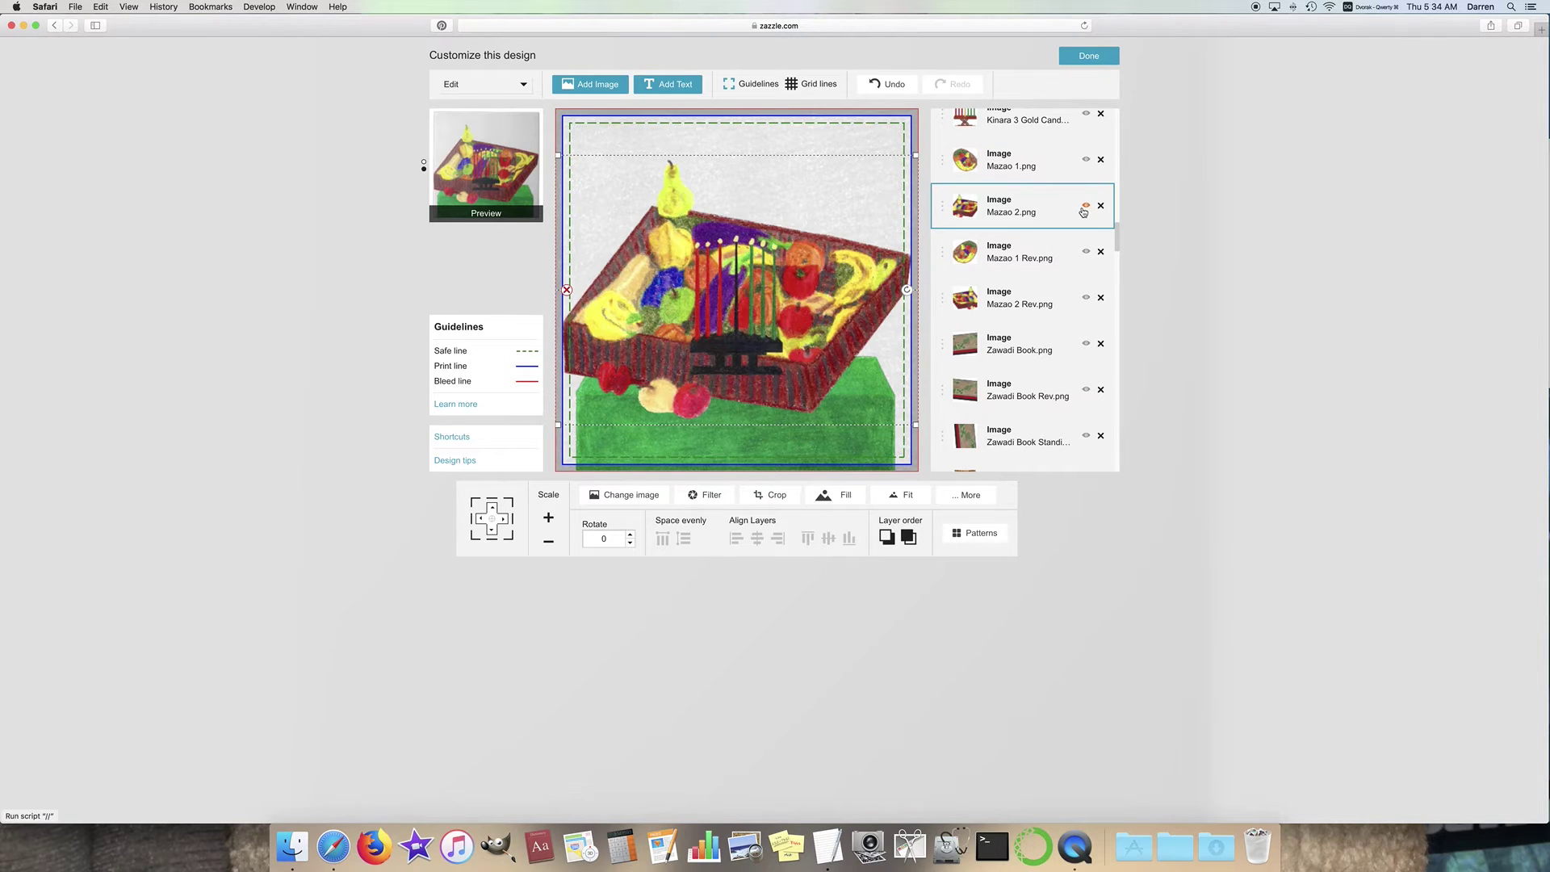
click(551, 546)
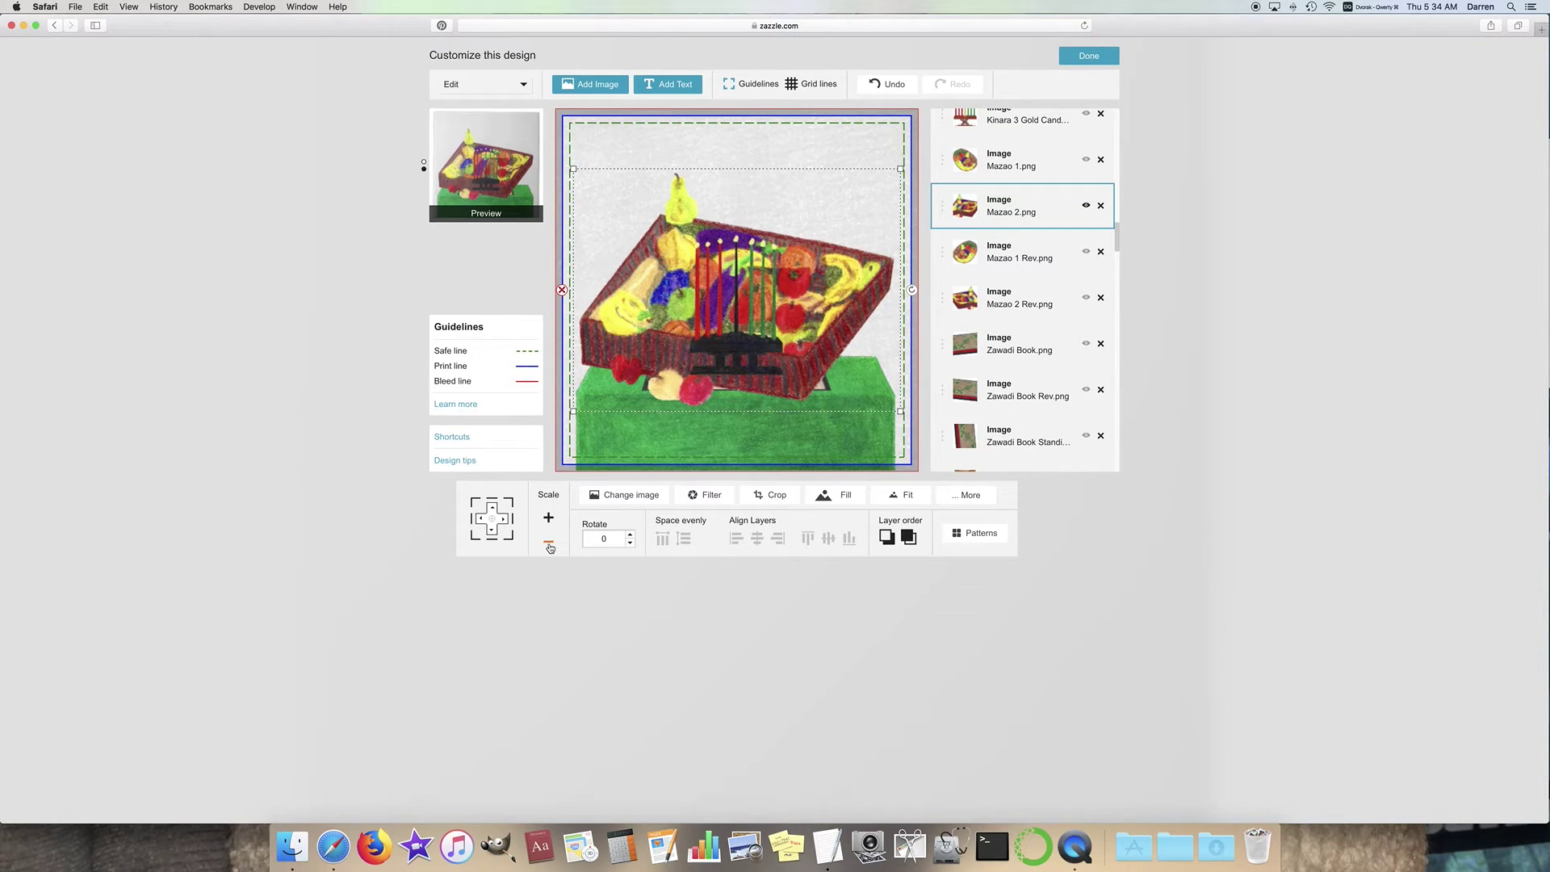
click(550, 546)
click(901, 495)
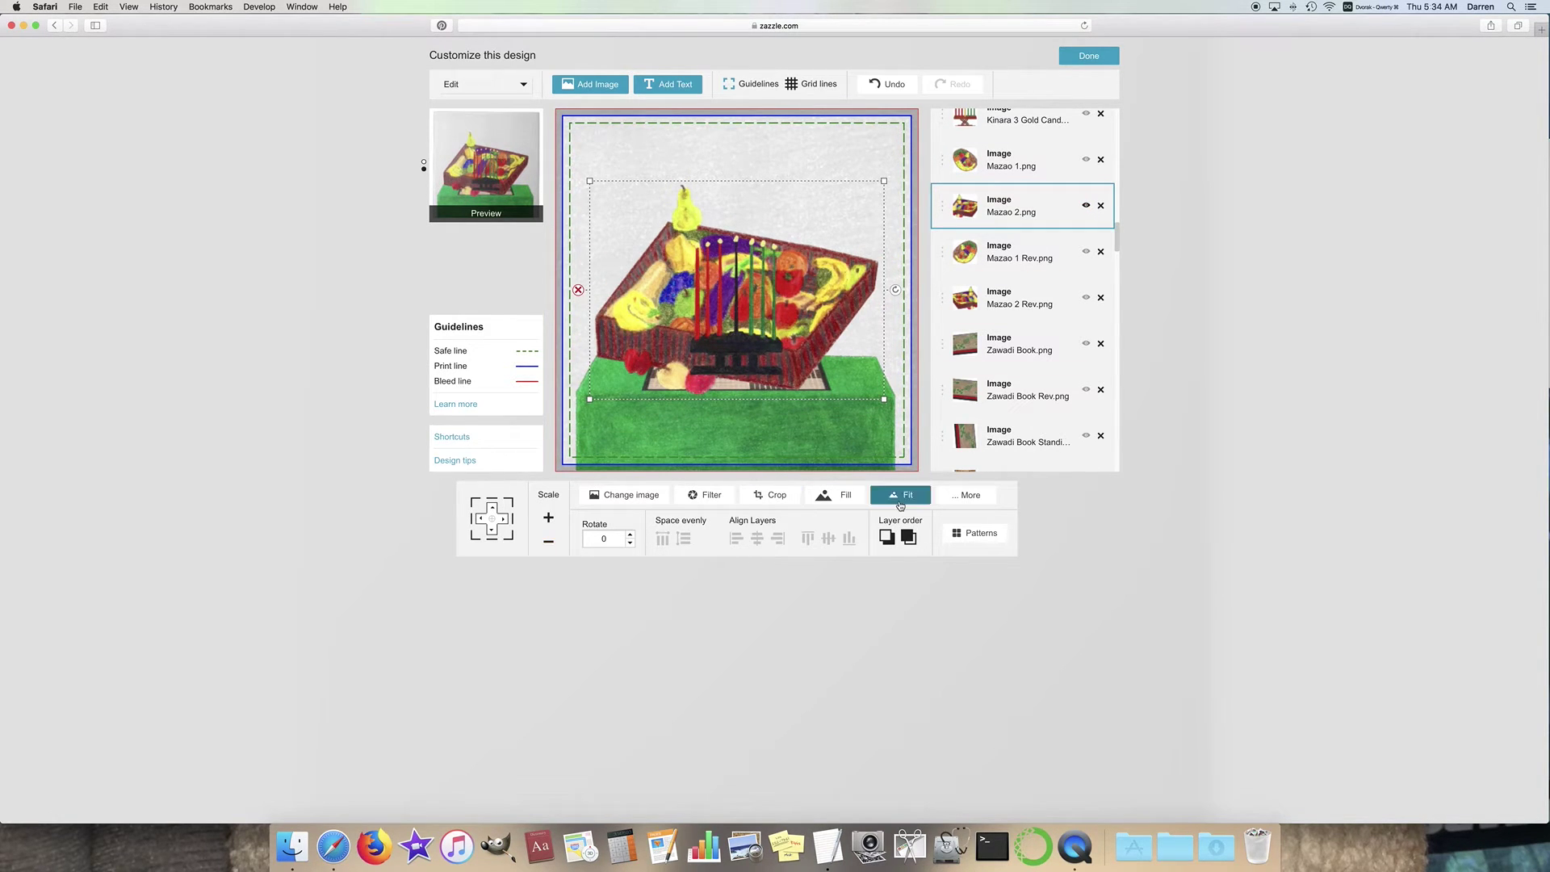
Step: Scale the Mazao 2.png fruit crate down until it is only slightly wider than the kinara
click(551, 546)
click(550, 546)
click(551, 546)
click(550, 546)
click(550, 546)
click(550, 546)
click(550, 545)
click(550, 546)
click(550, 546)
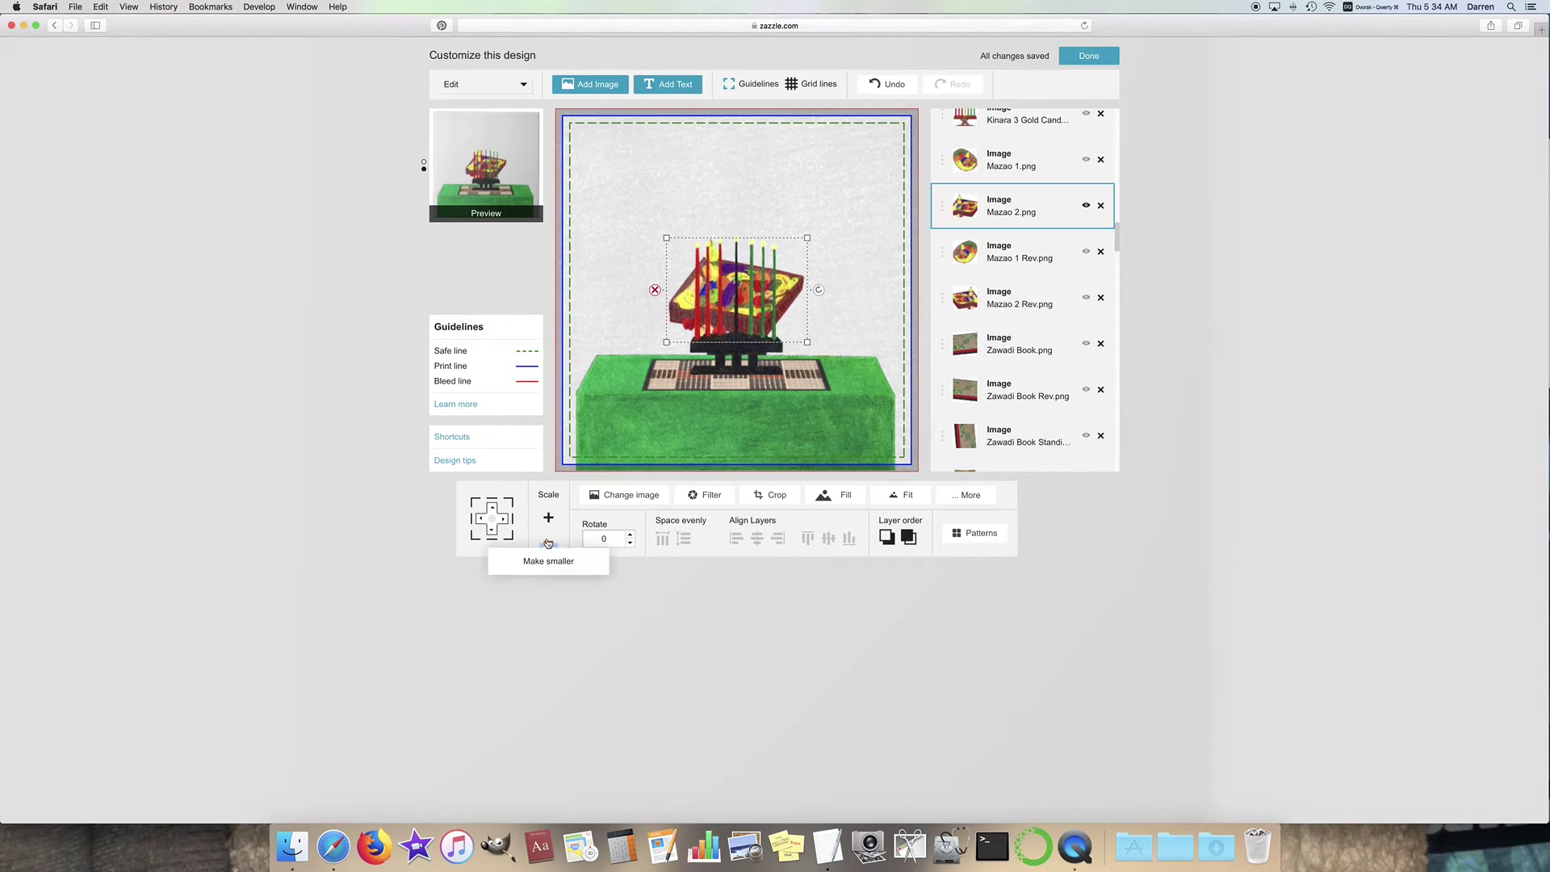
click(548, 545)
click(549, 547)
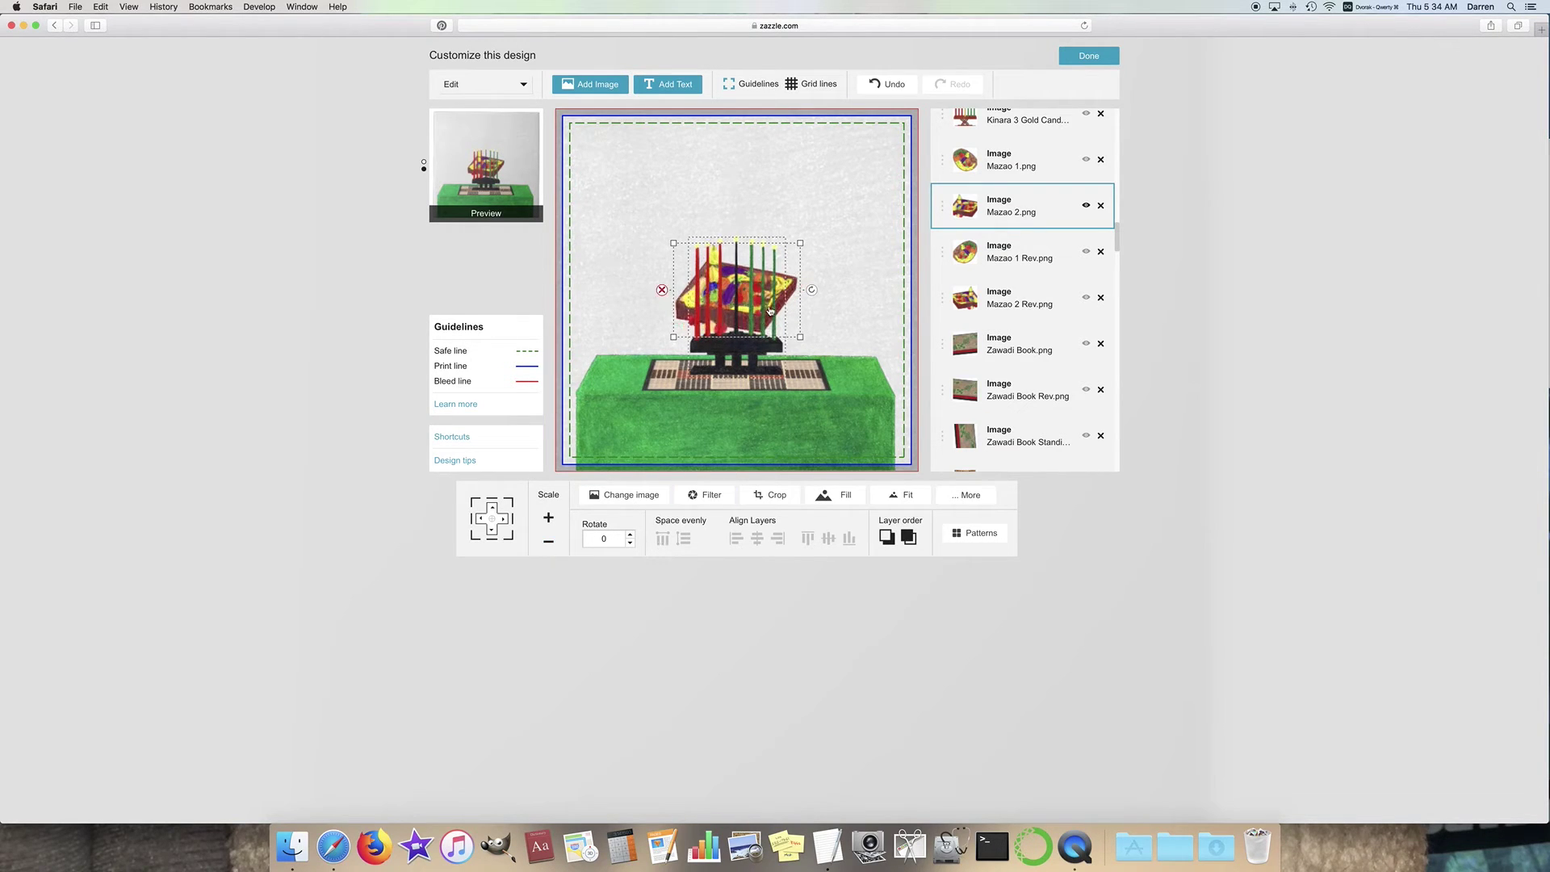
click(547, 538)
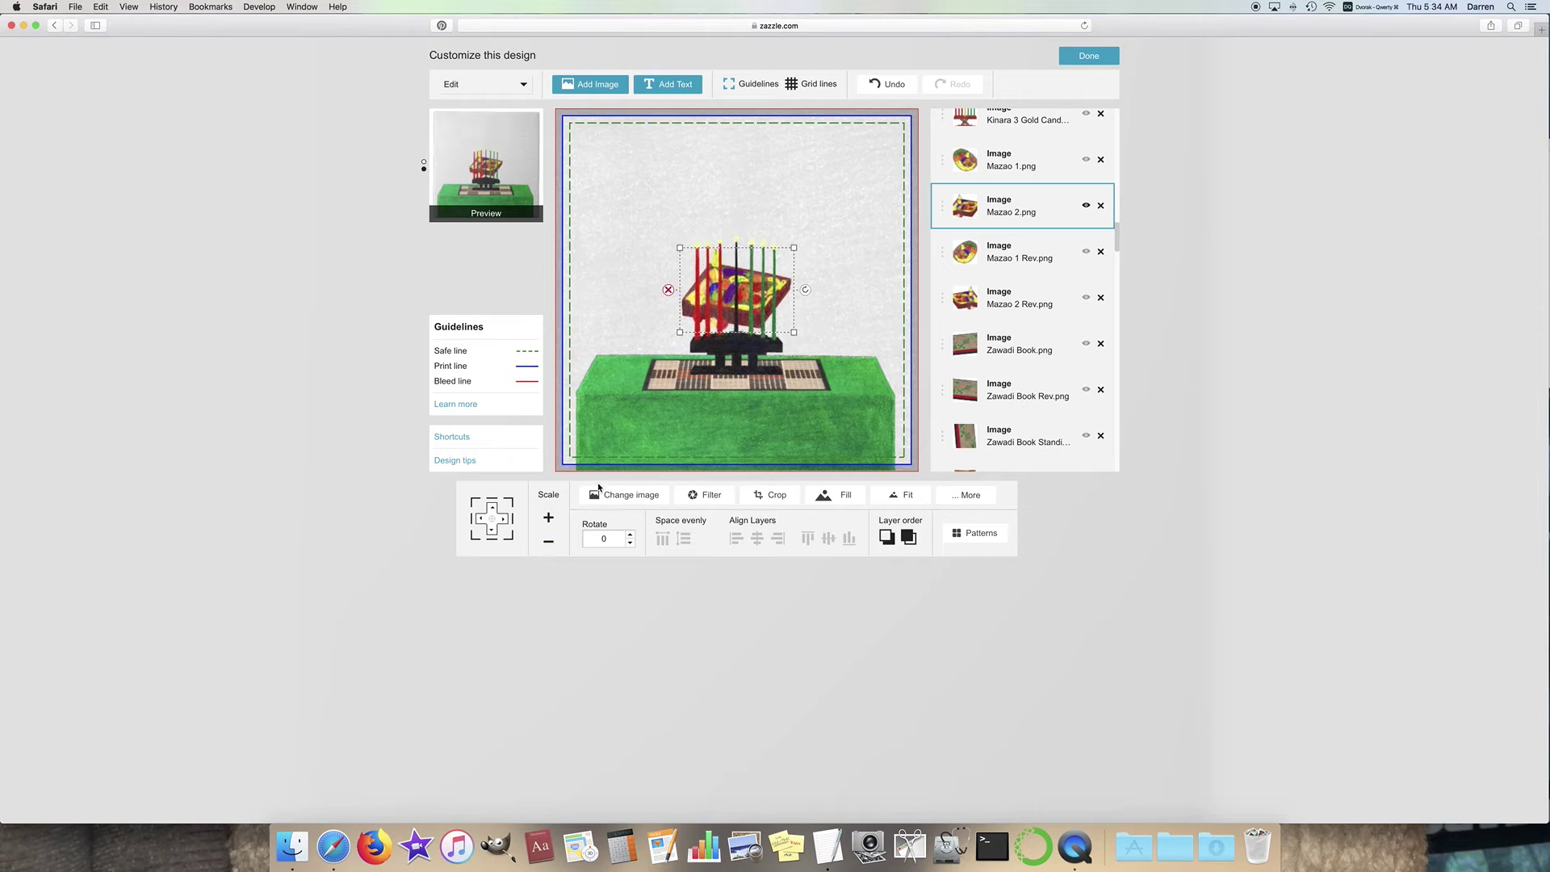
Step: Place the Mazao 2.png fruit crate on the table's left end and scale it down slightly to fit beside the kinara
click(478, 521)
click(478, 520)
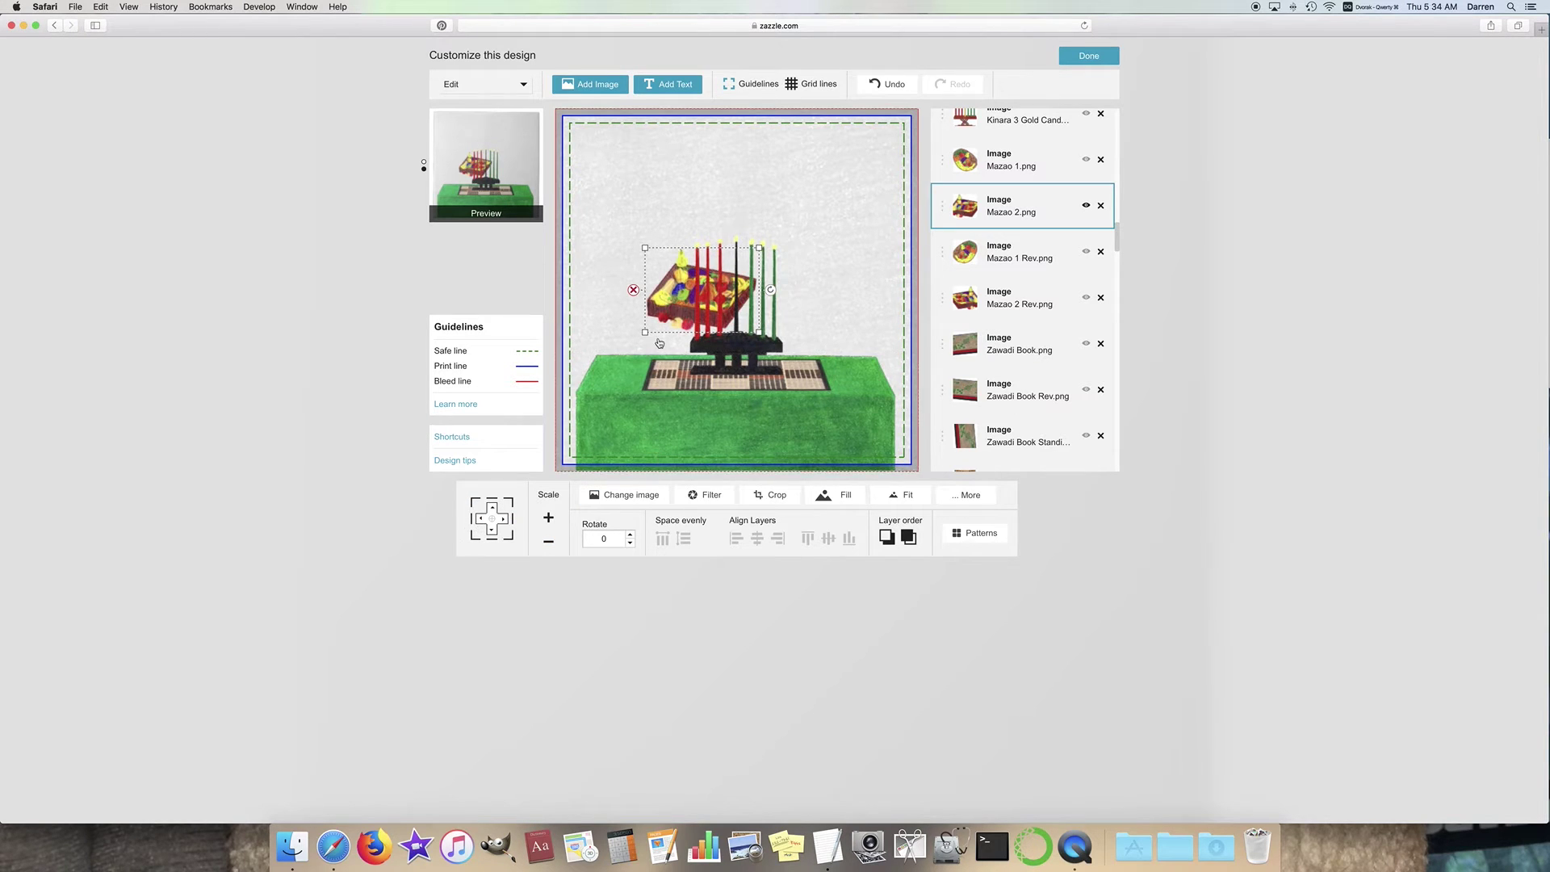
drag(672, 298, 605, 363)
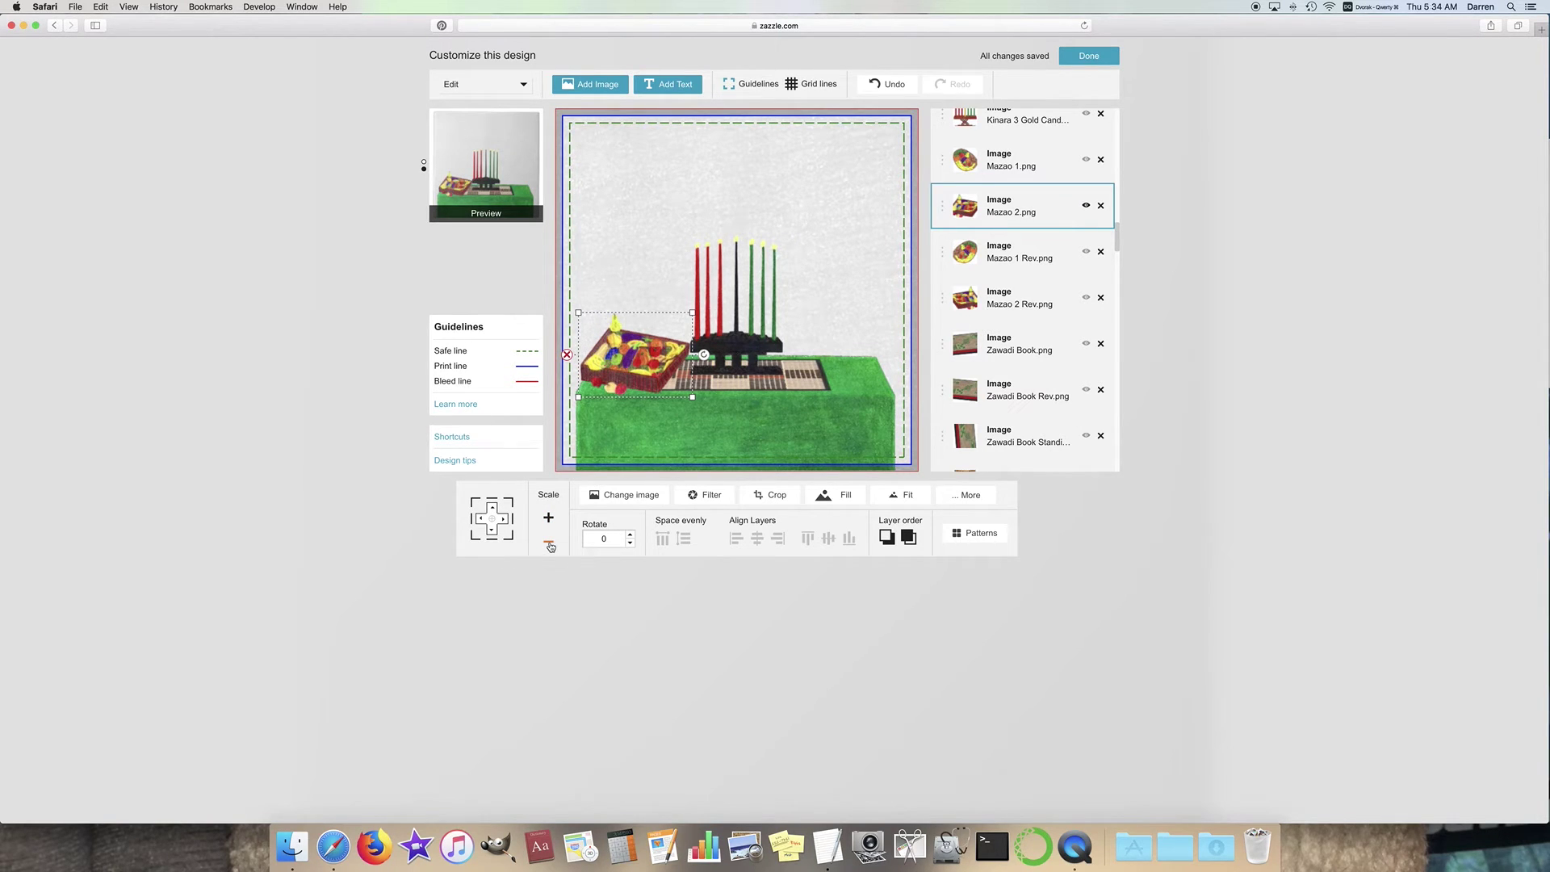
click(549, 544)
drag(638, 370, 636, 373)
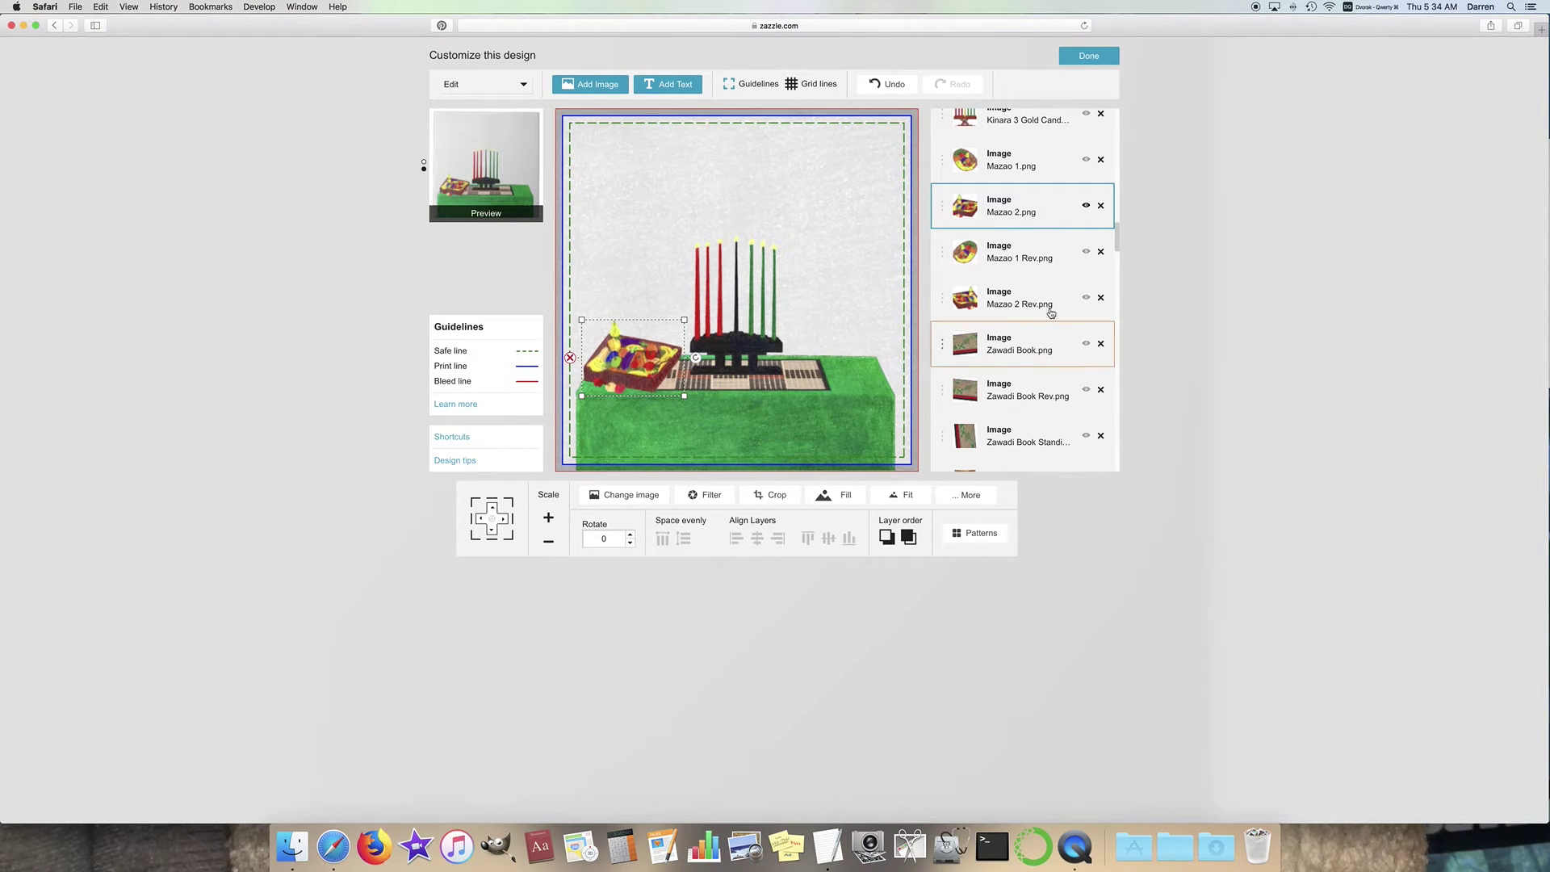
Step: Show the Mazao 2 Rev.png fruit crate layer, scale it down, and move it above the crate on the table
click(1086, 300)
click(1086, 300)
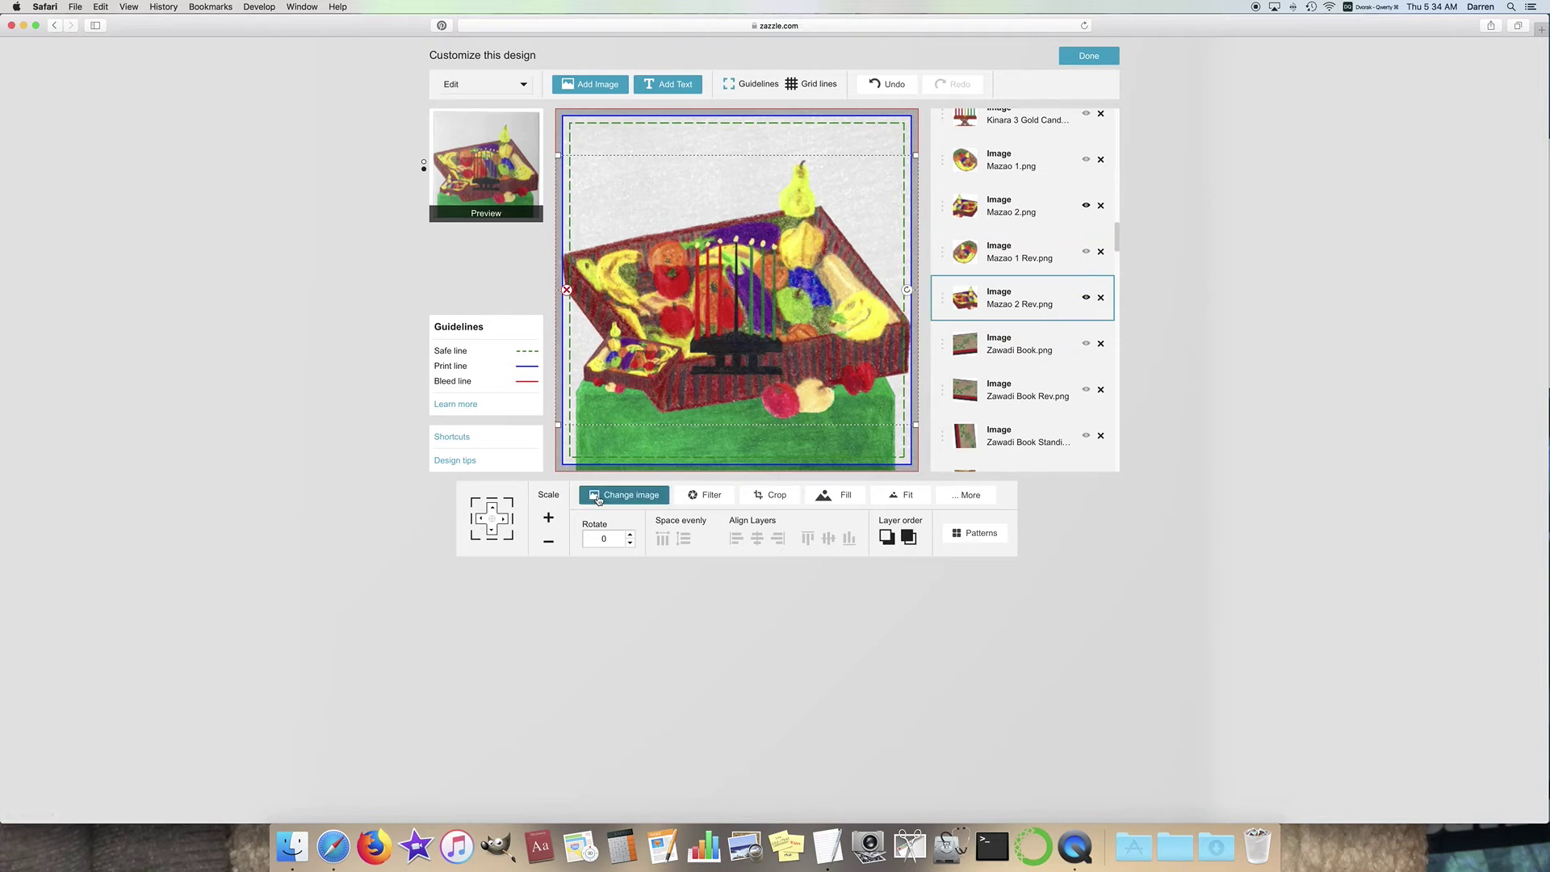
click(556, 545)
click(555, 545)
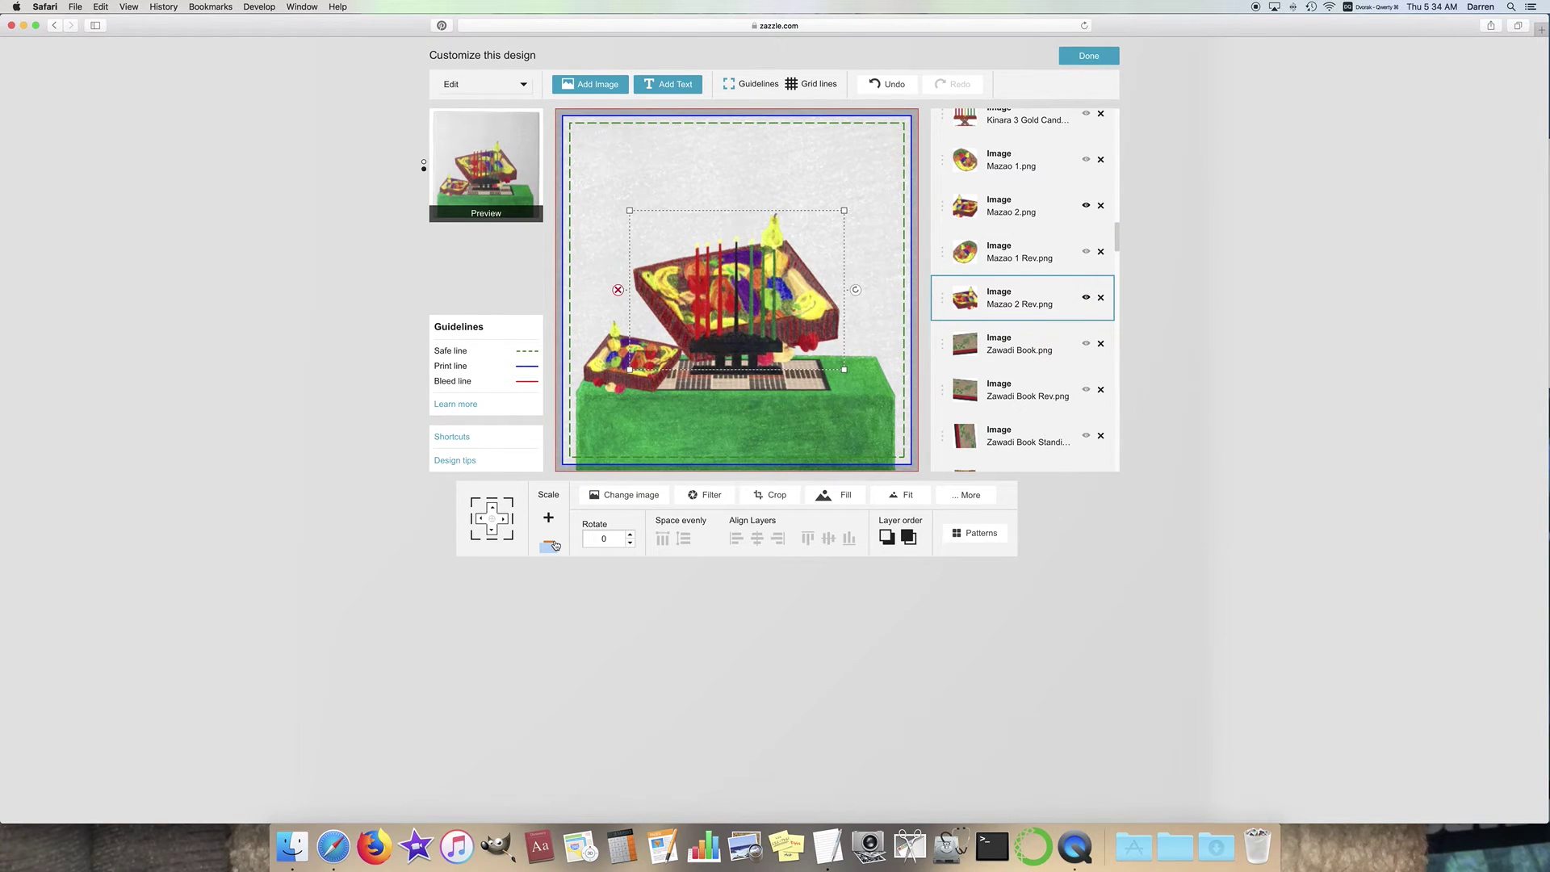
click(555, 545)
click(556, 545)
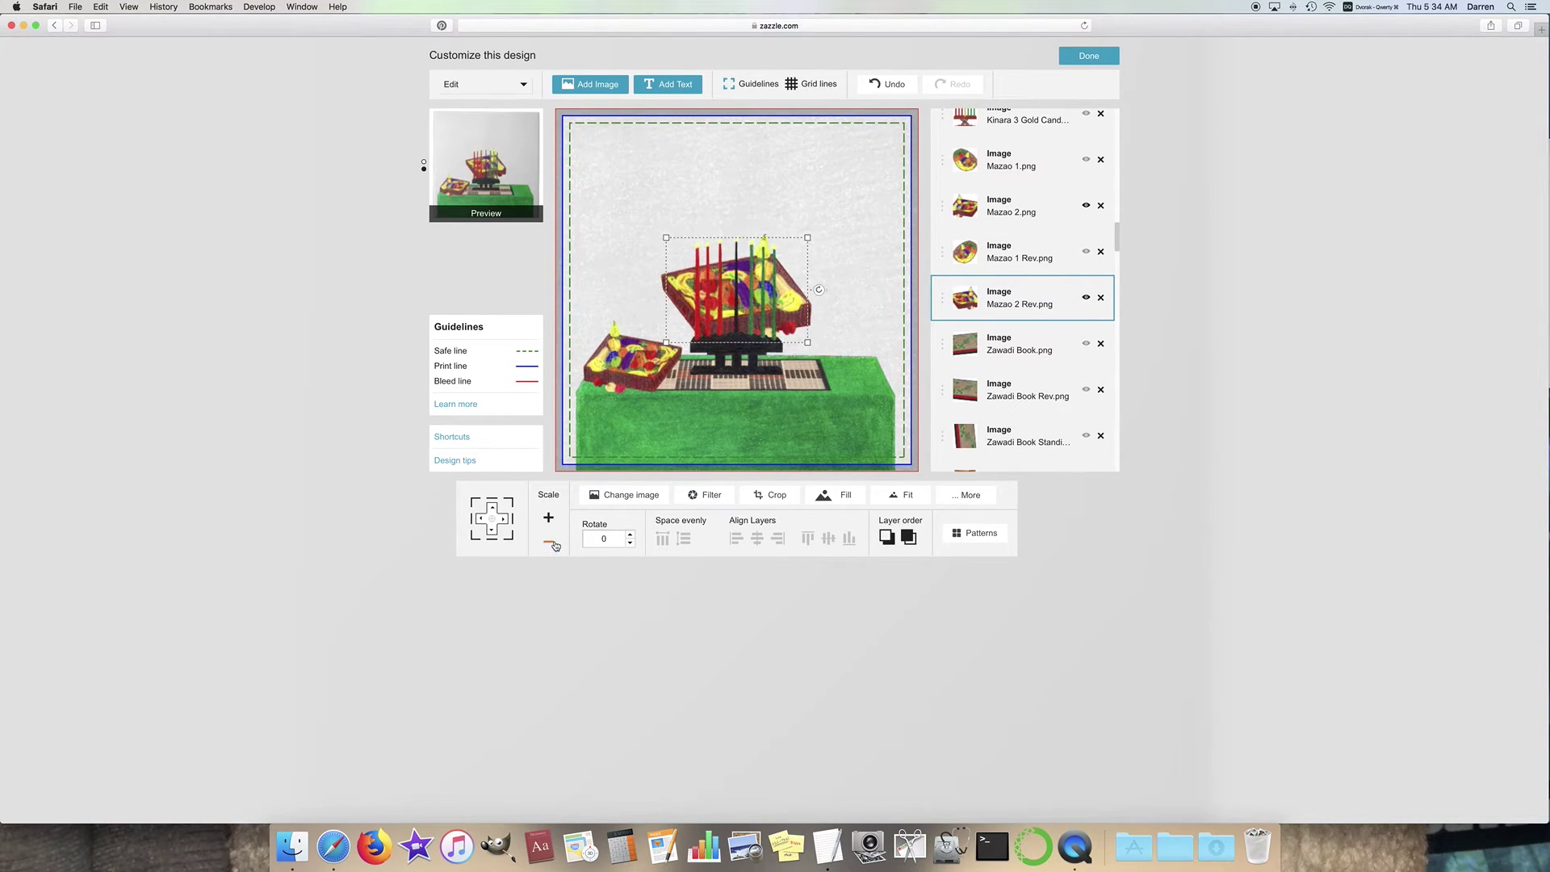
drag(680, 296, 581, 263)
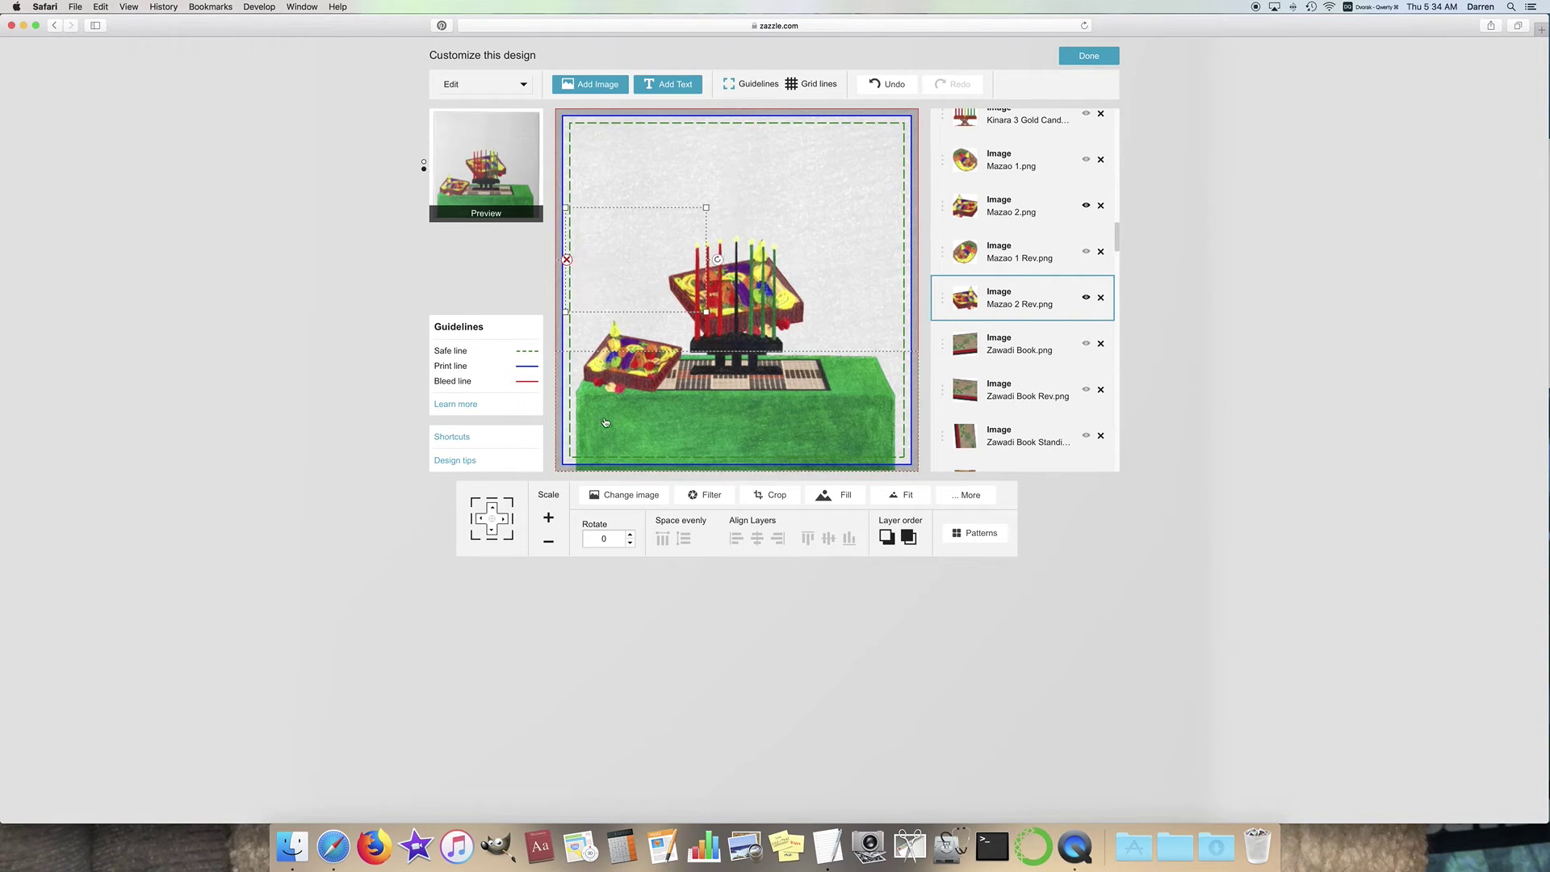
Step: Scale the Mazao 2 Rev.png crate down to match the other crate and place it on the table's right end
click(549, 542)
click(549, 545)
click(549, 545)
click(549, 545)
click(890, 83)
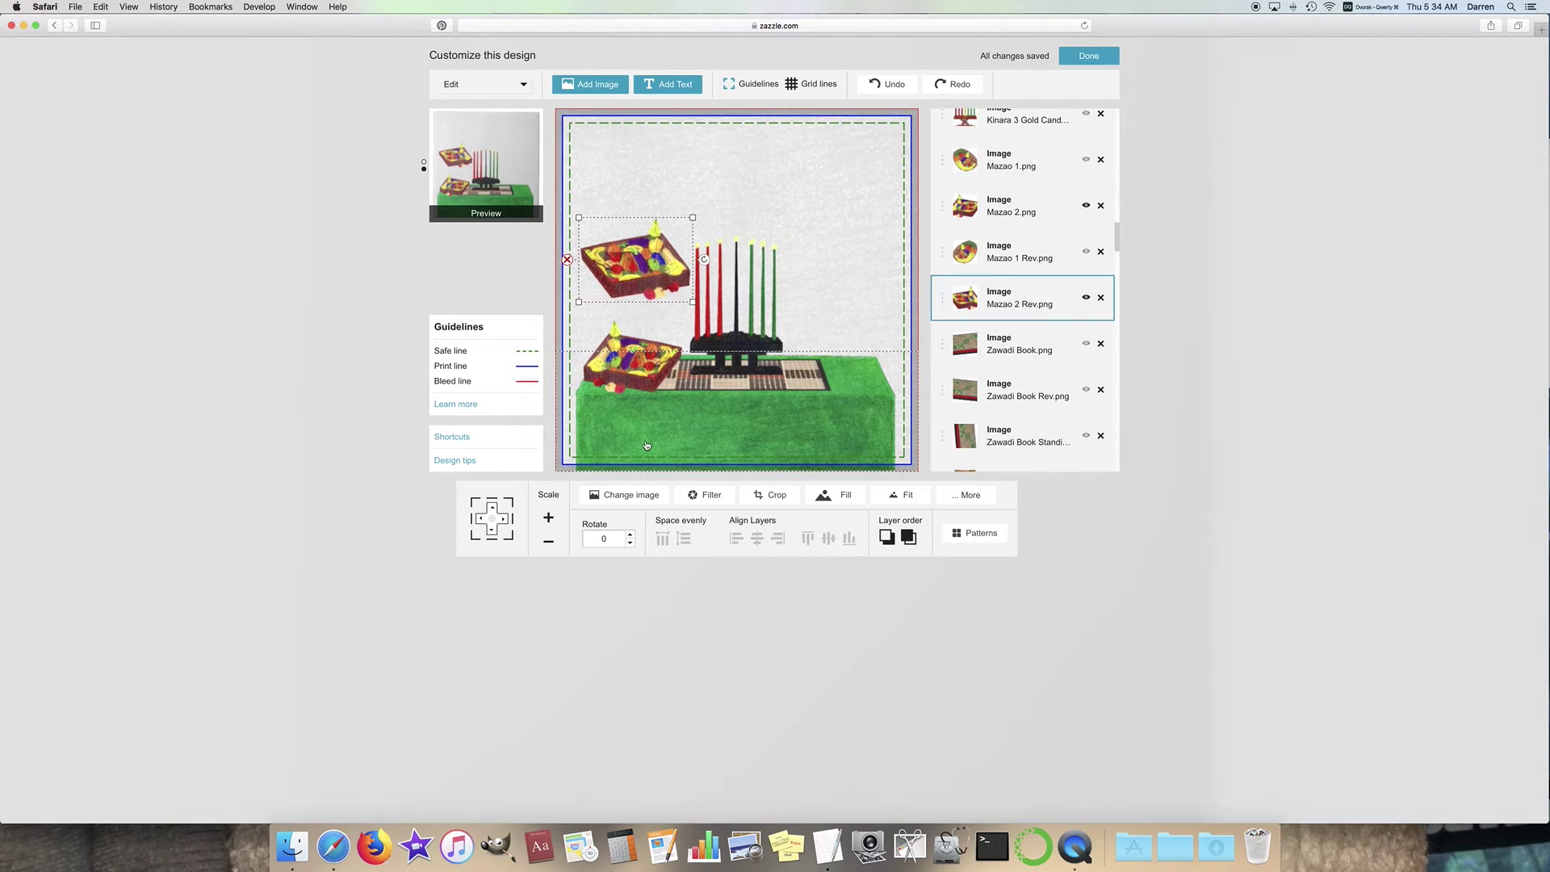
click(549, 541)
drag(637, 292, 838, 364)
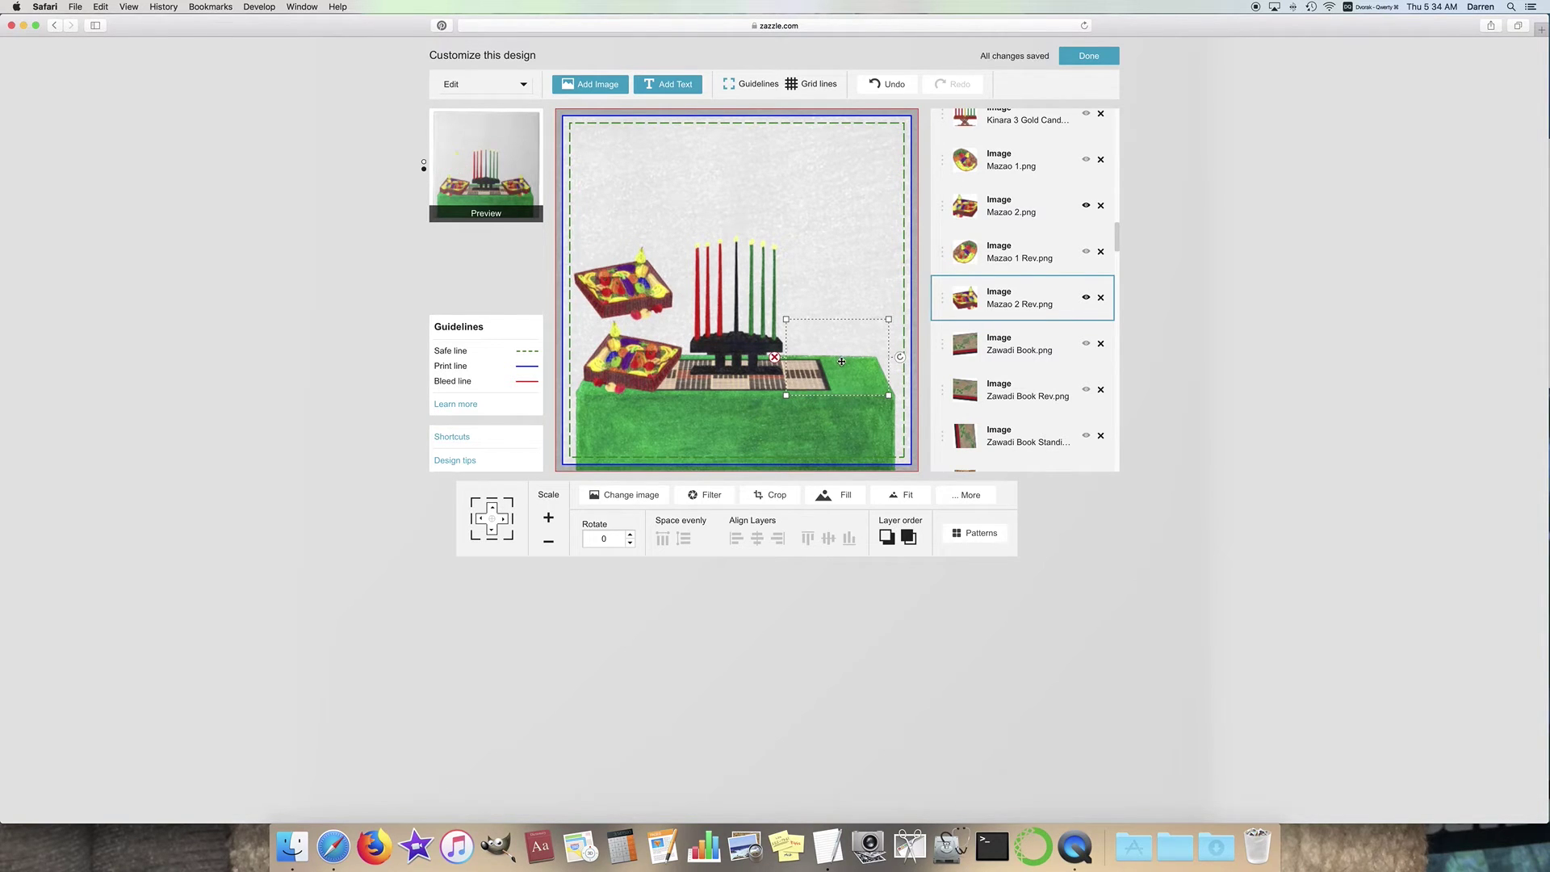
click(837, 245)
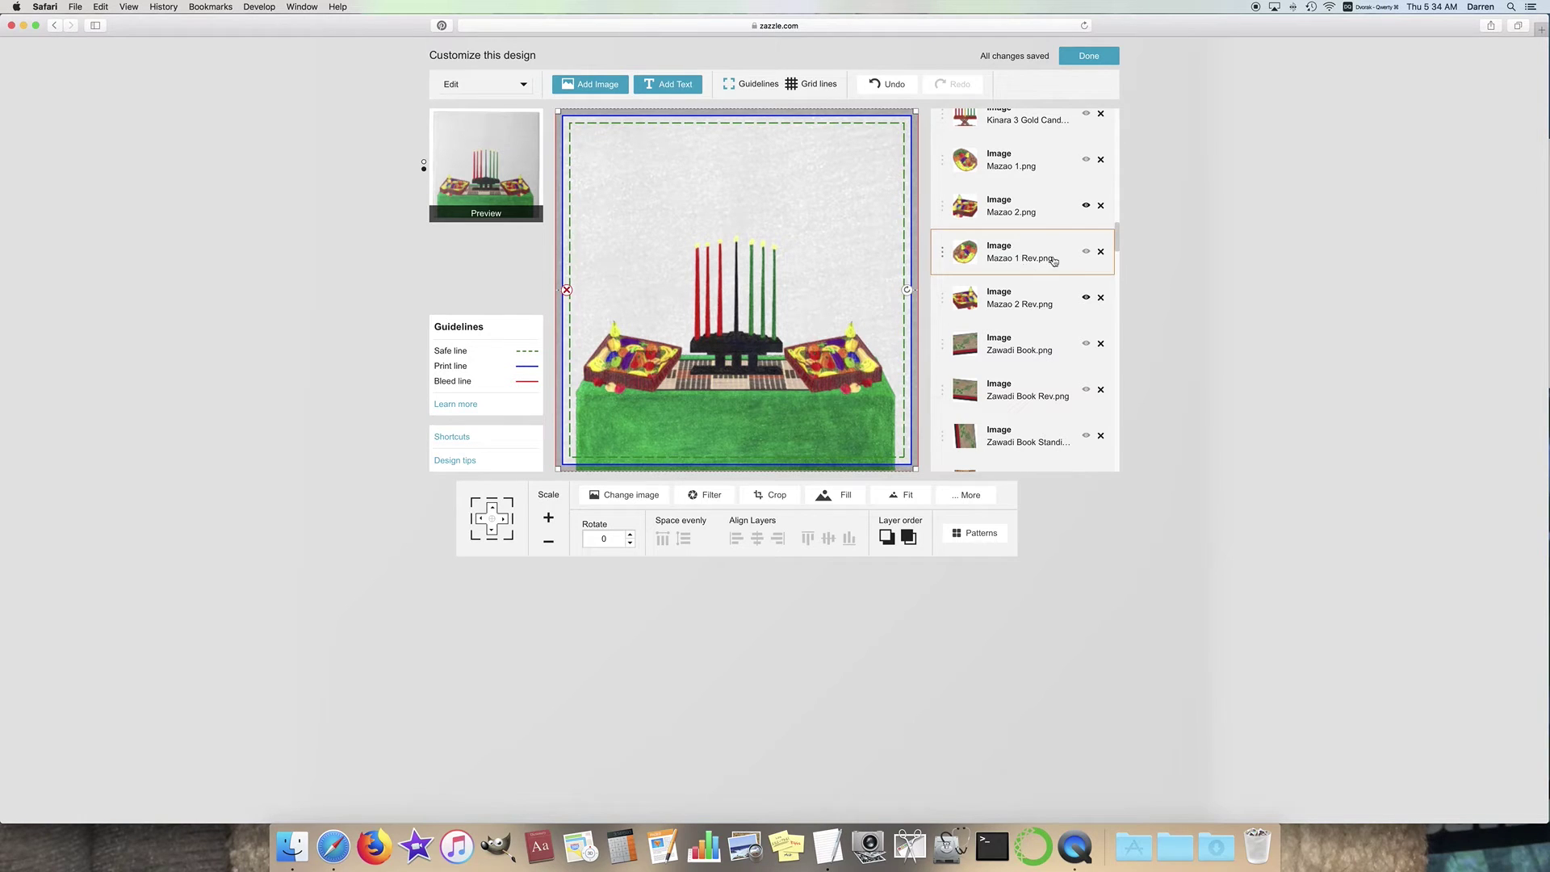
Step: Hide both the Mazao 2 Rev.png and Mazao 2.png crate layers
click(1086, 300)
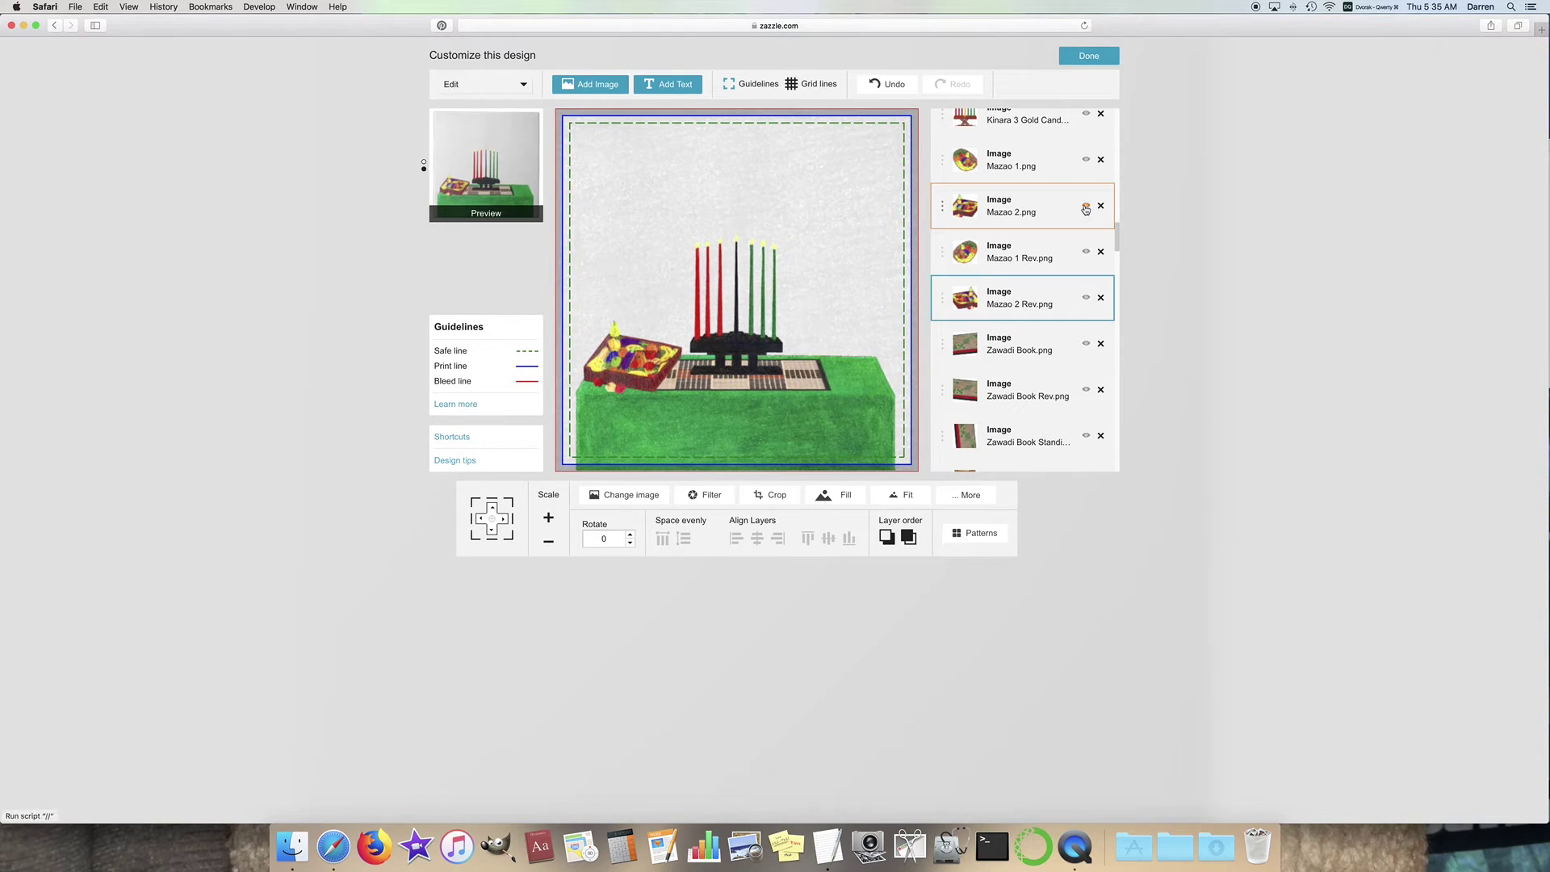
click(1086, 205)
Step: Show the Zawadi Book.png layer in the design
scroll(1085, 311, up, 2)
scroll(1084, 311, up, 4)
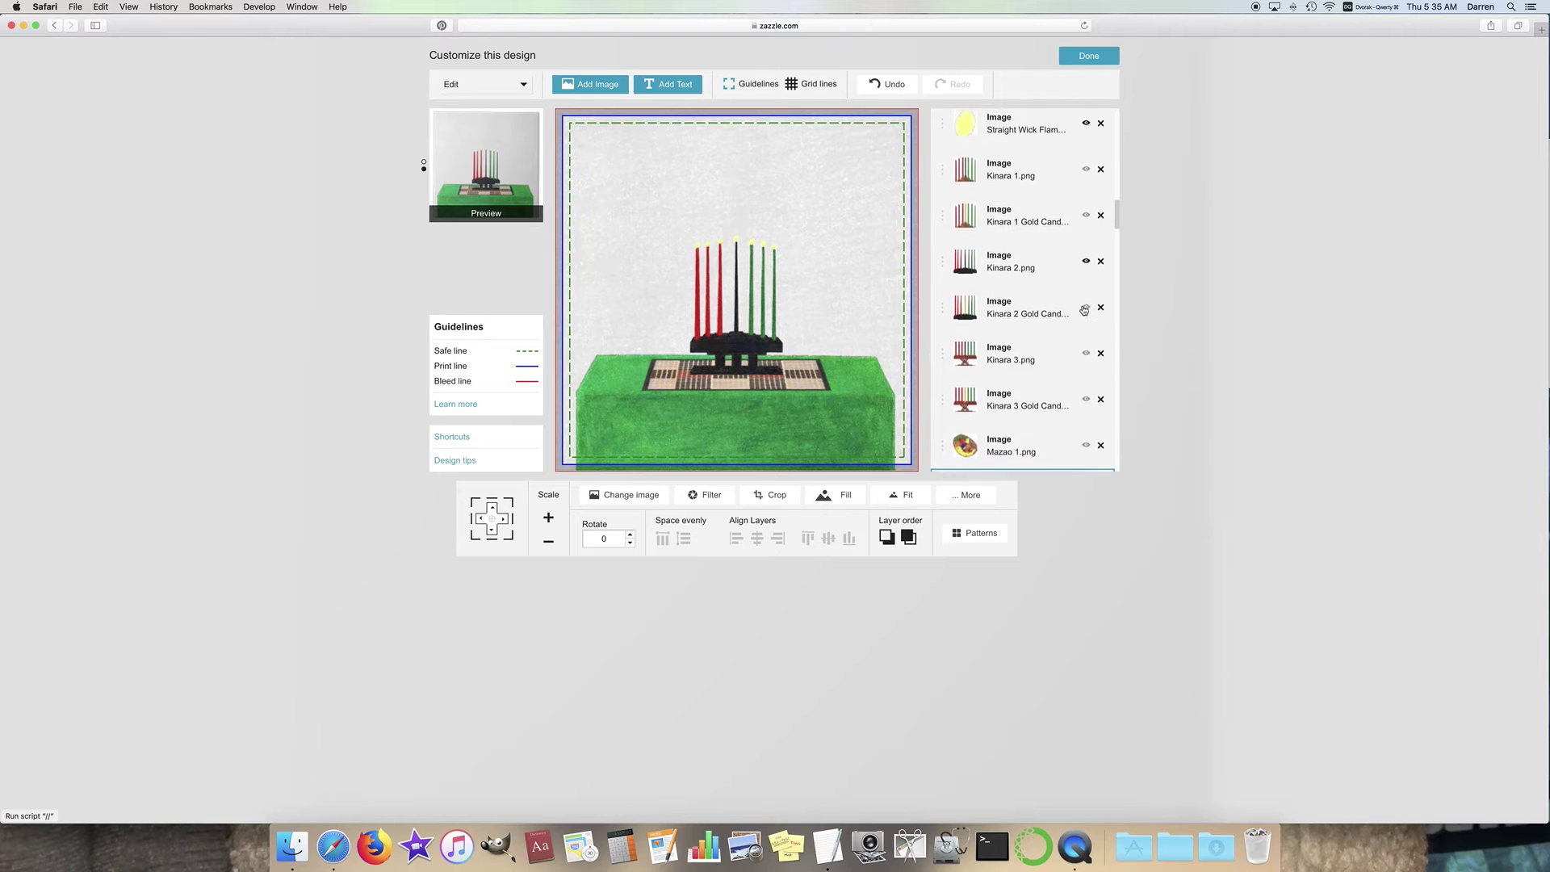
scroll(1082, 339, down, 3)
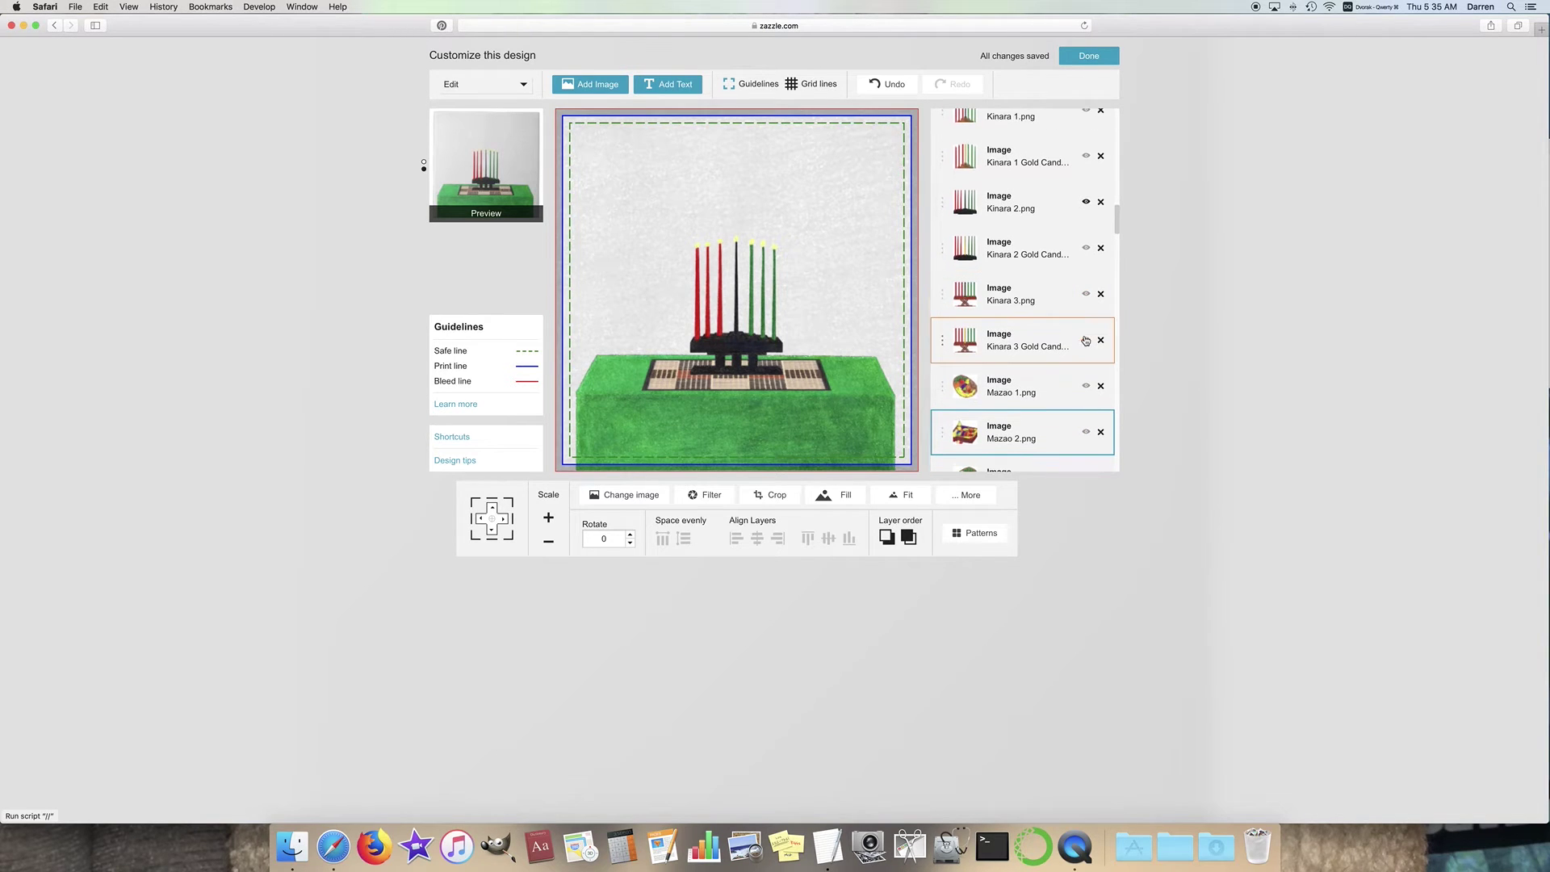
scroll(1070, 373, down, 4)
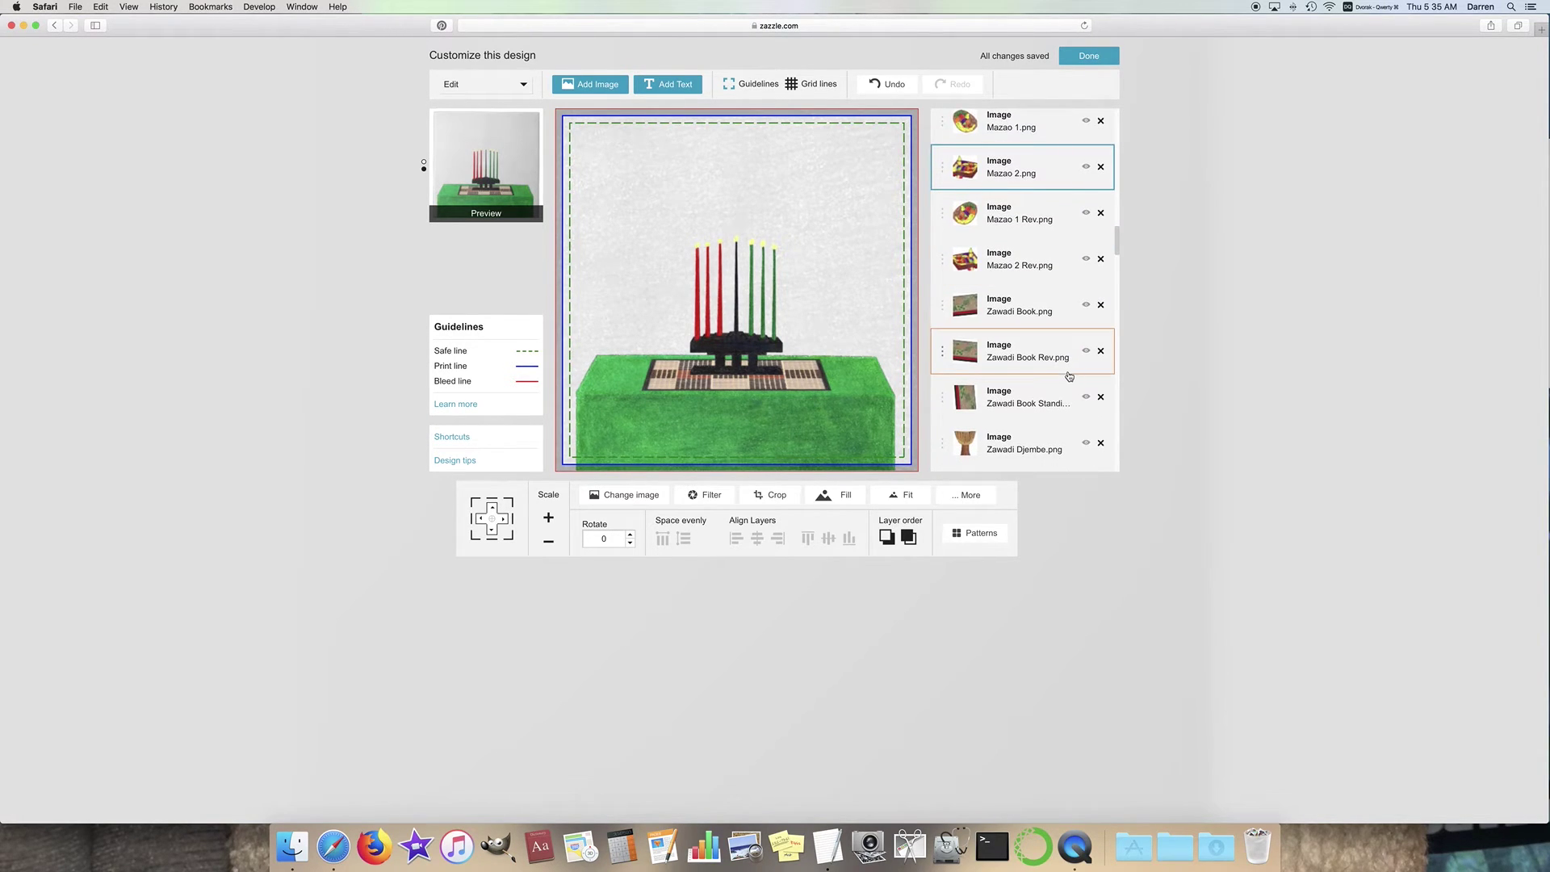
click(1086, 248)
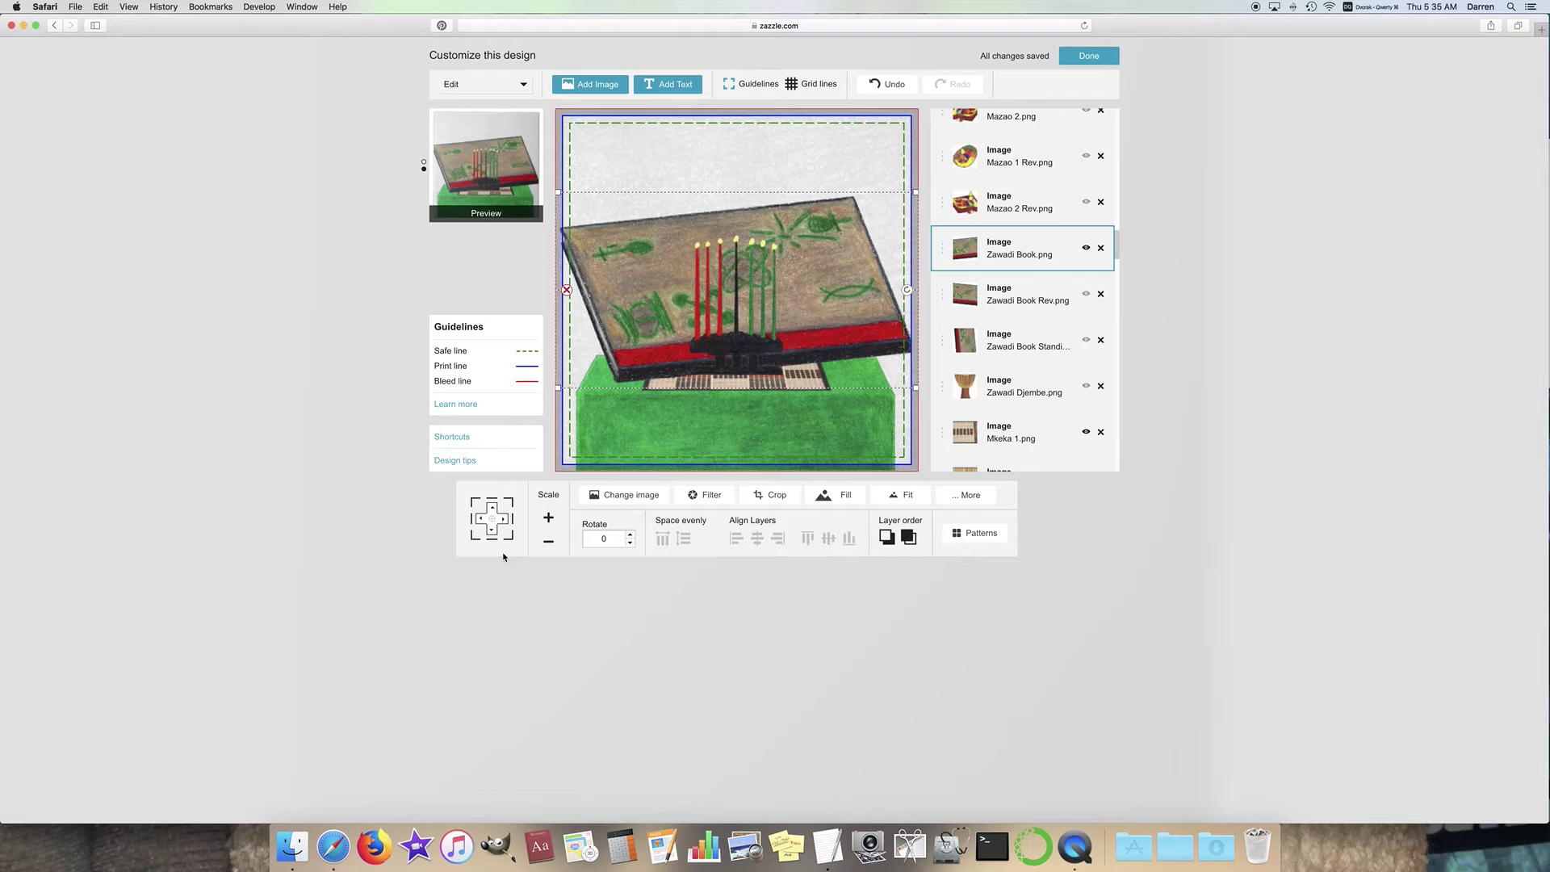
Step: Scale the Zawadi Book.png book down until slightly narrower than the kinara and place it on the table's left end
click(550, 544)
click(550, 544)
click(550, 545)
click(550, 545)
click(550, 545)
click(549, 545)
click(550, 545)
click(550, 545)
click(550, 545)
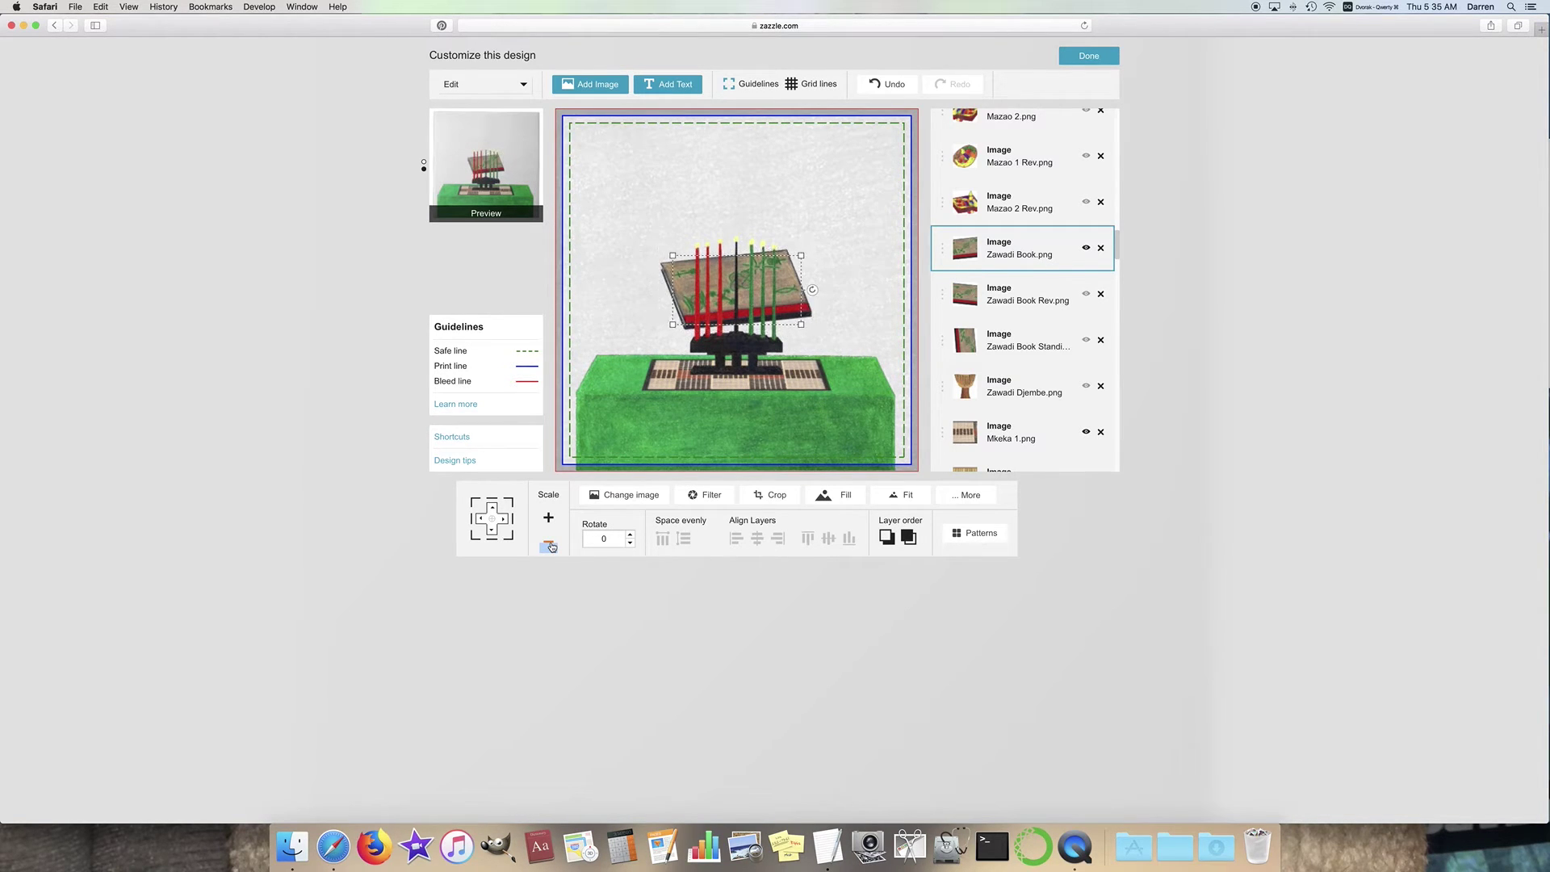
click(549, 545)
click(550, 545)
click(550, 546)
click(550, 546)
click(550, 546)
click(550, 546)
click(550, 546)
drag(701, 300, 632, 377)
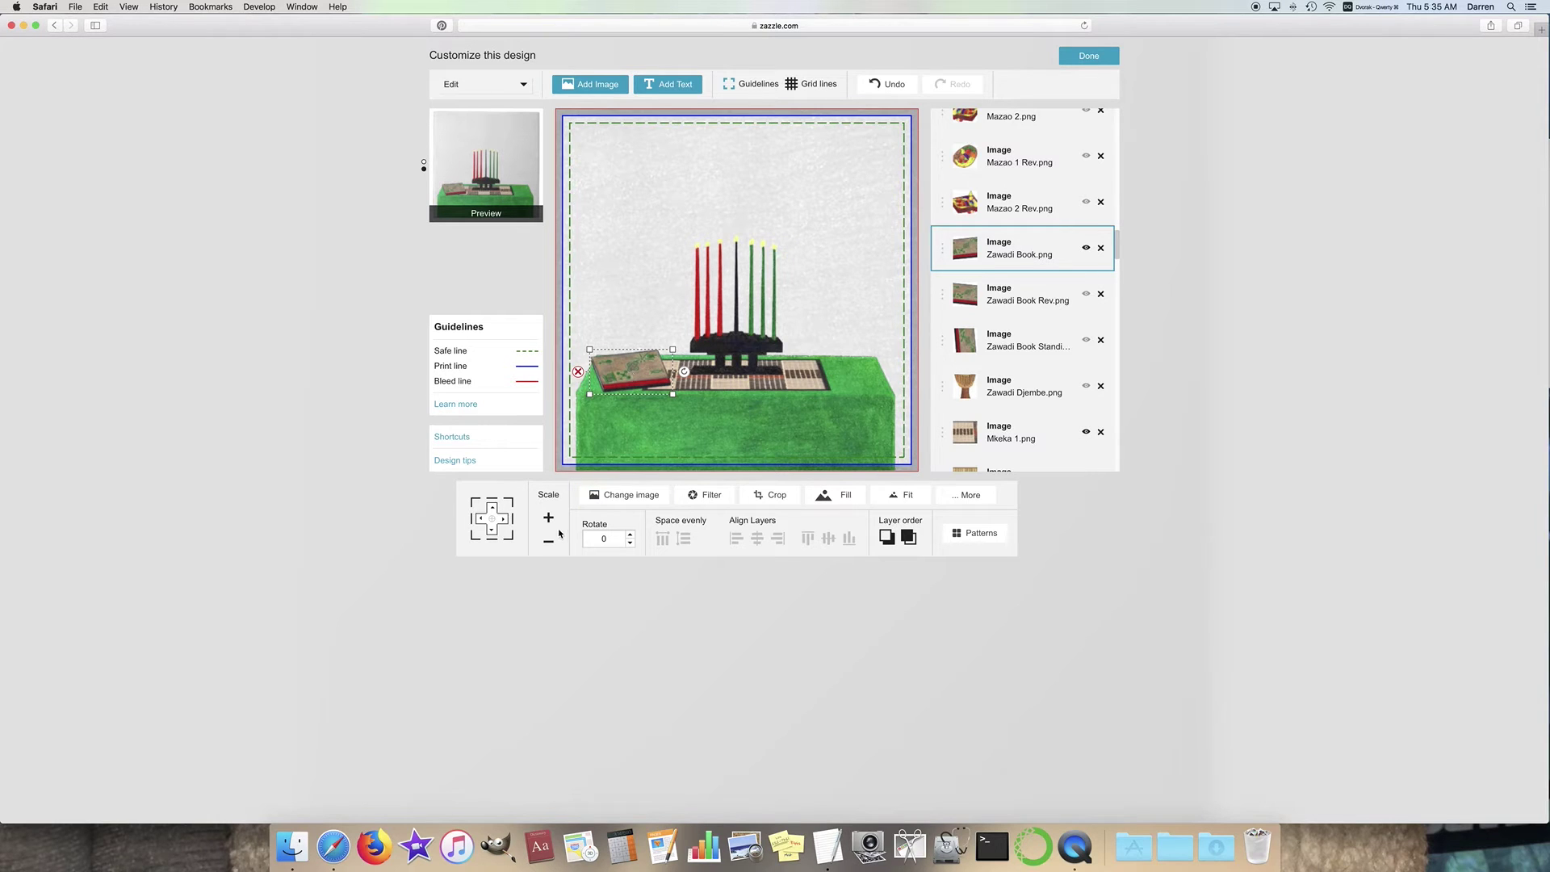
Step: Show the Zawadi Book Rev.png layer, scale it down, and move it above the book on the table
click(1086, 294)
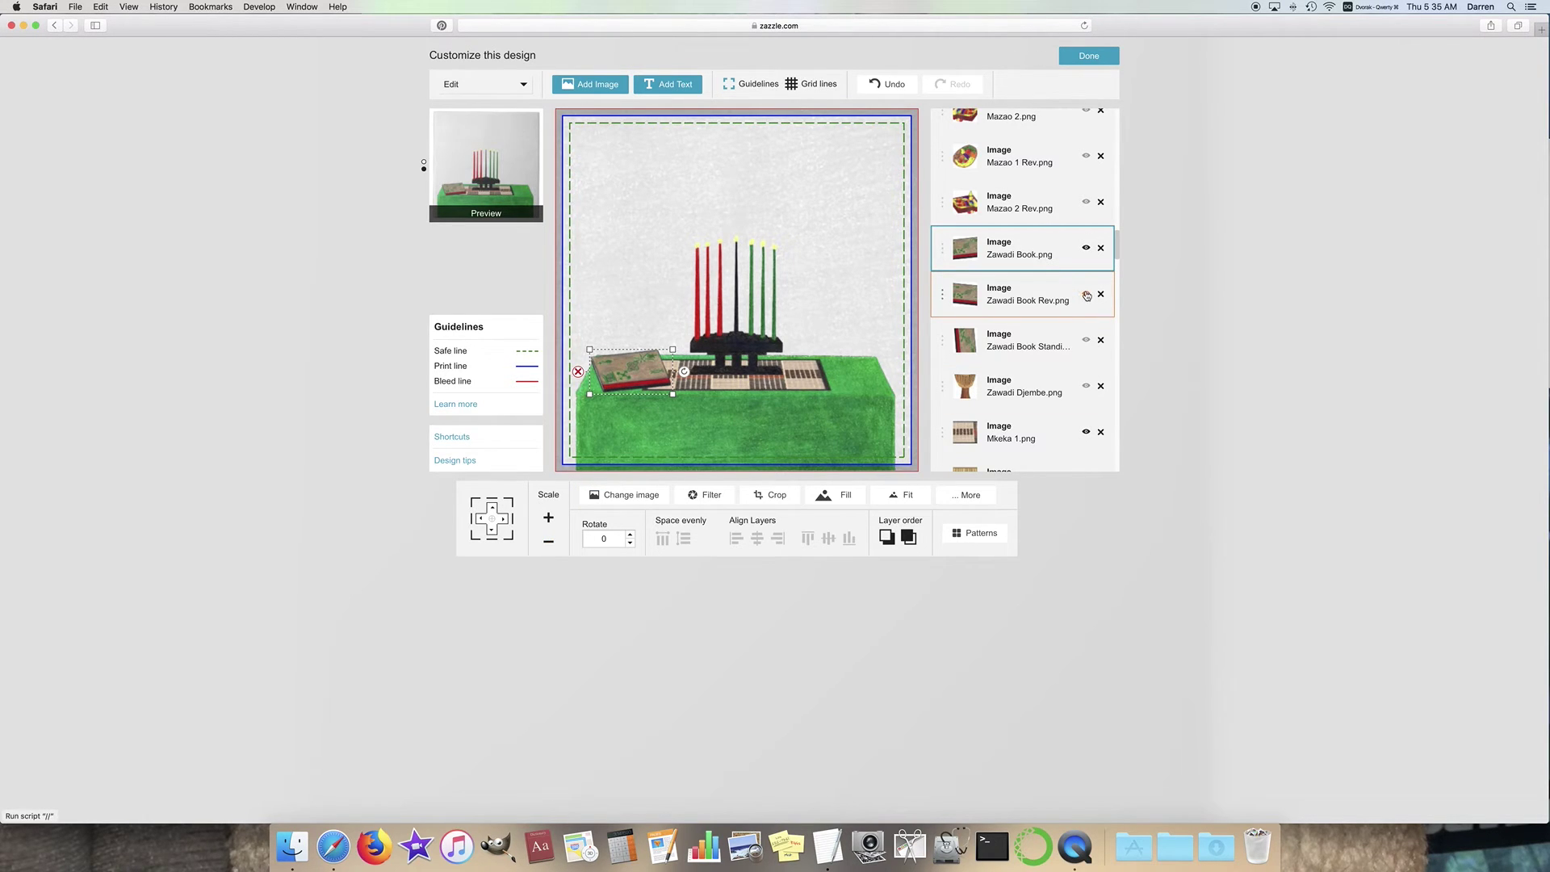
click(549, 545)
click(549, 545)
click(549, 545)
click(549, 545)
click(549, 545)
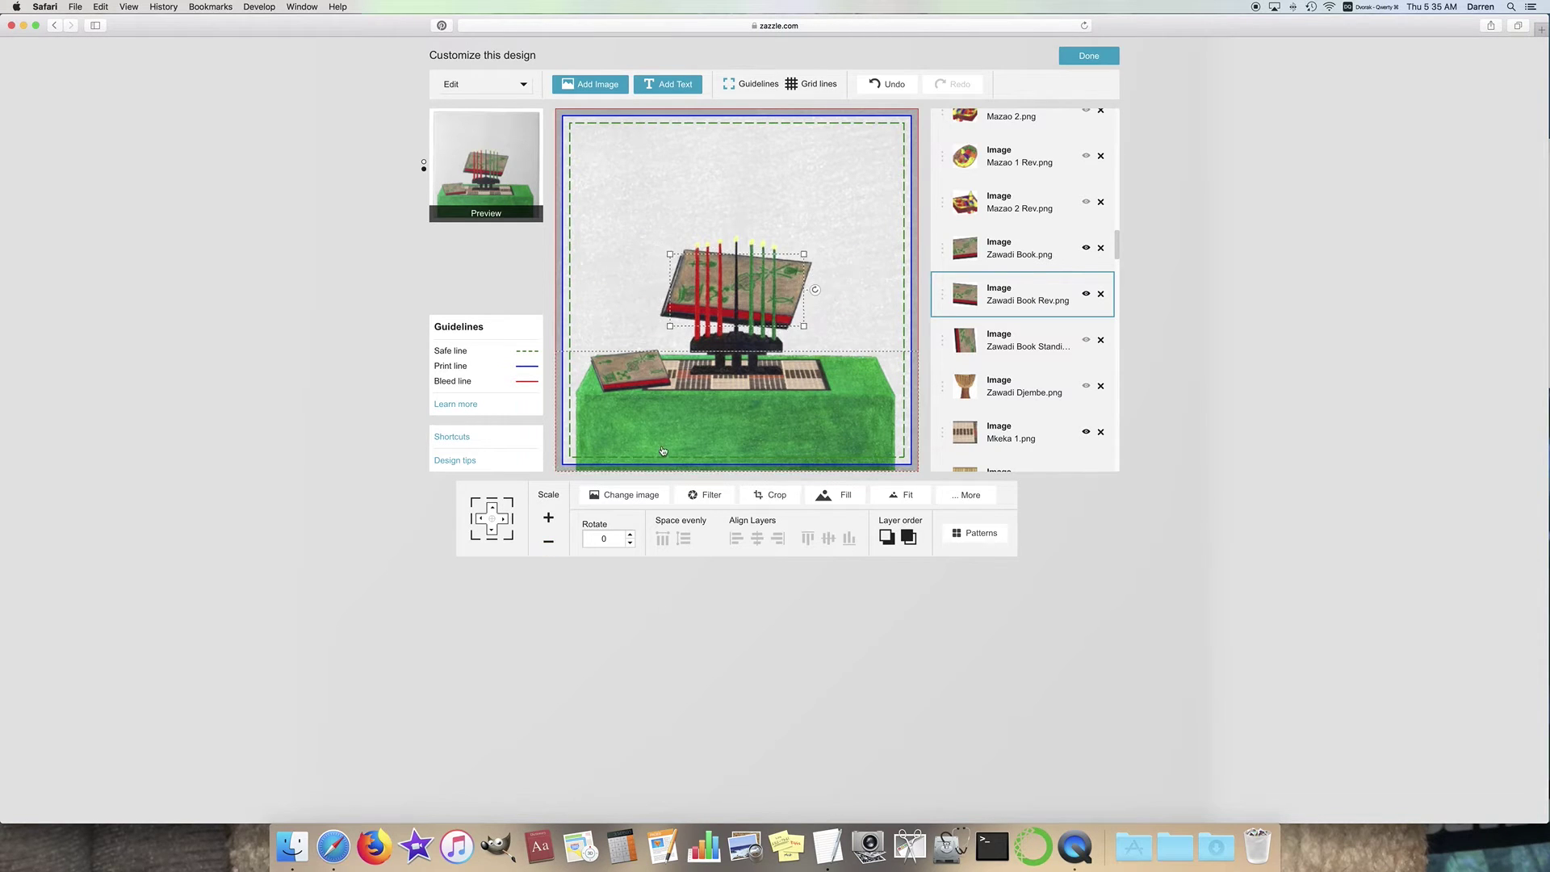
drag(677, 278, 586, 291)
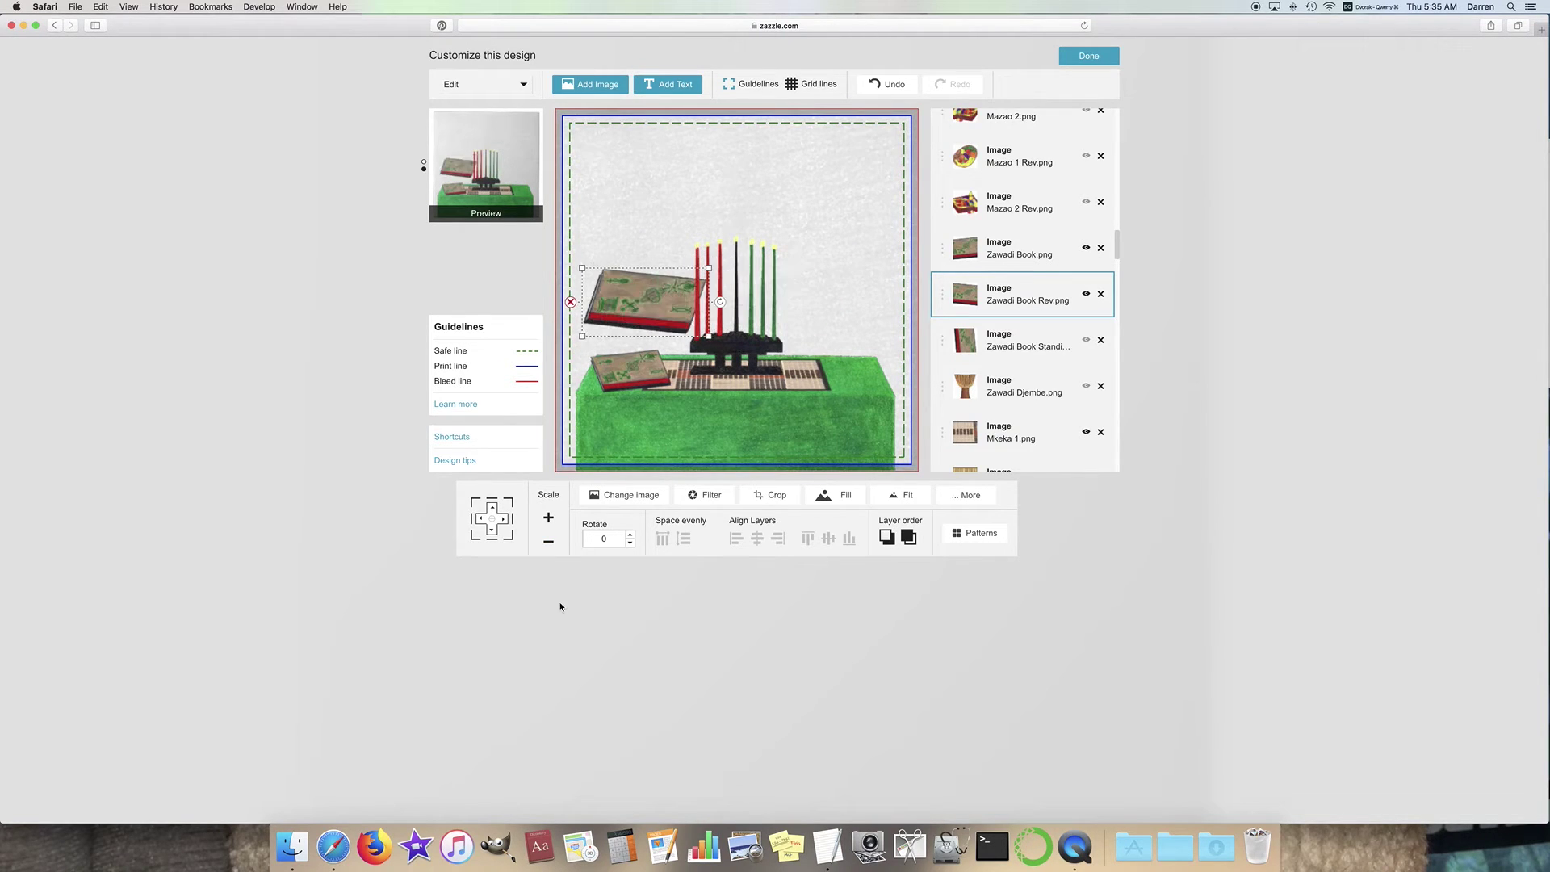
Step: Scale the Zawadi Book Rev.png book down to match the first book and place it at the same spot on the table
click(547, 549)
click(548, 549)
click(547, 549)
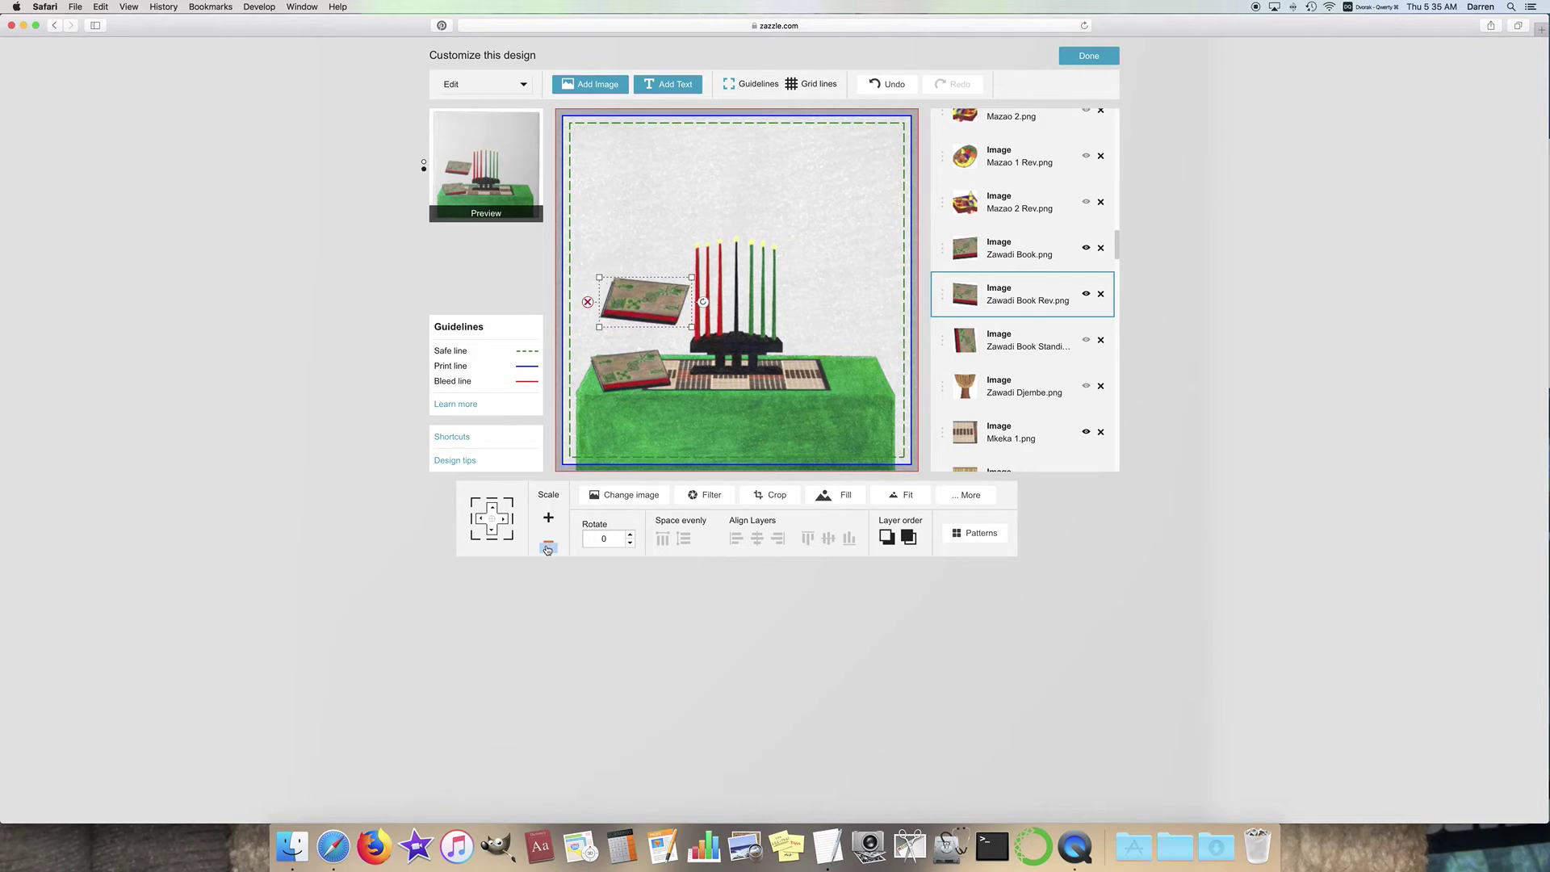
click(548, 549)
click(548, 549)
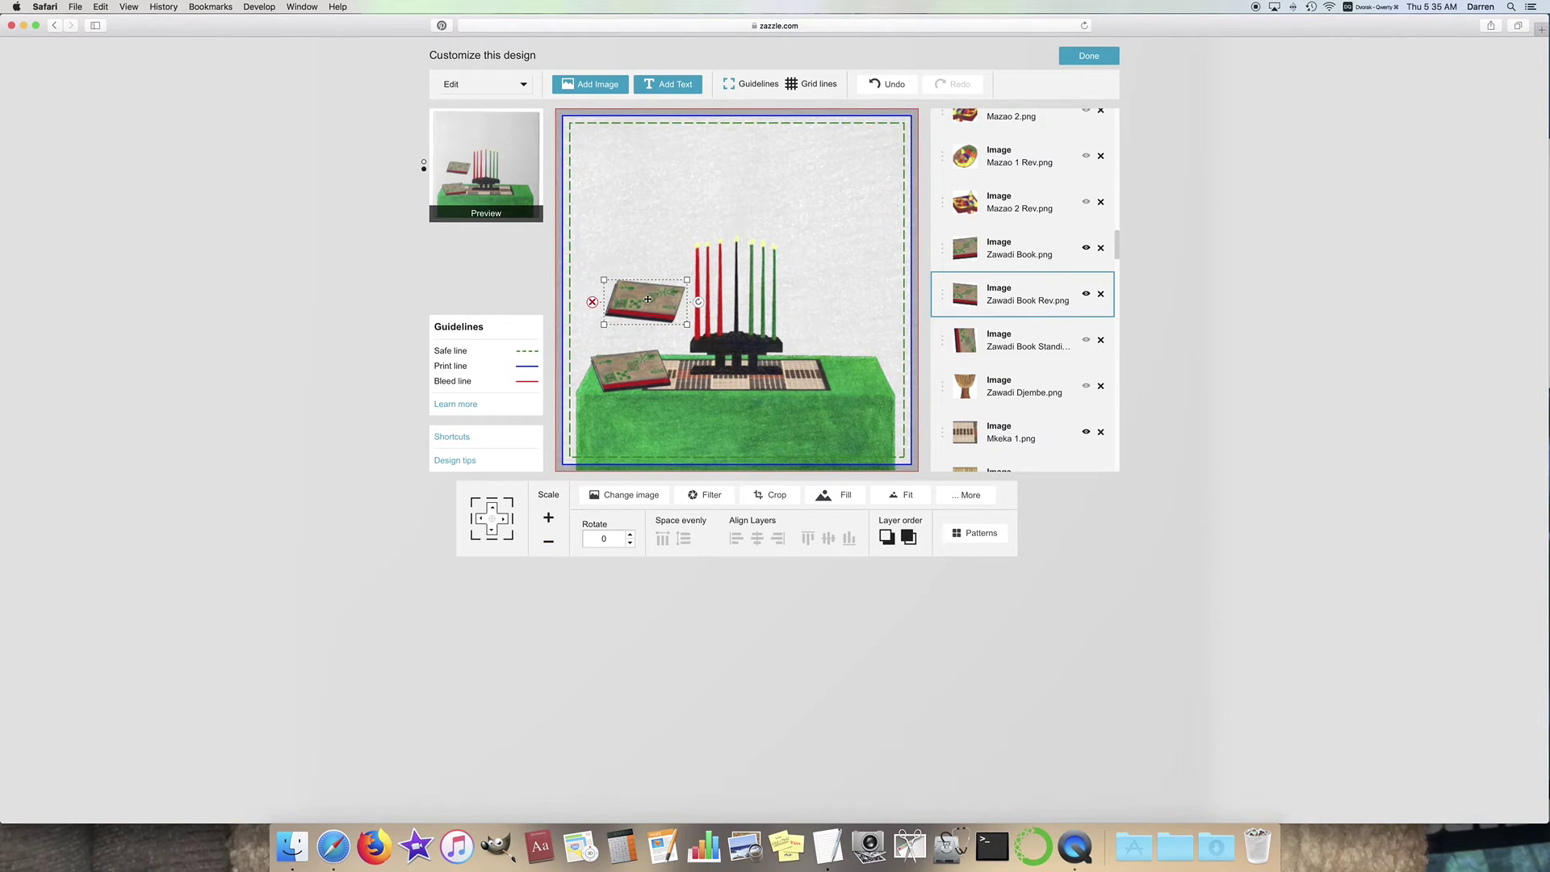
drag(652, 297, 640, 322)
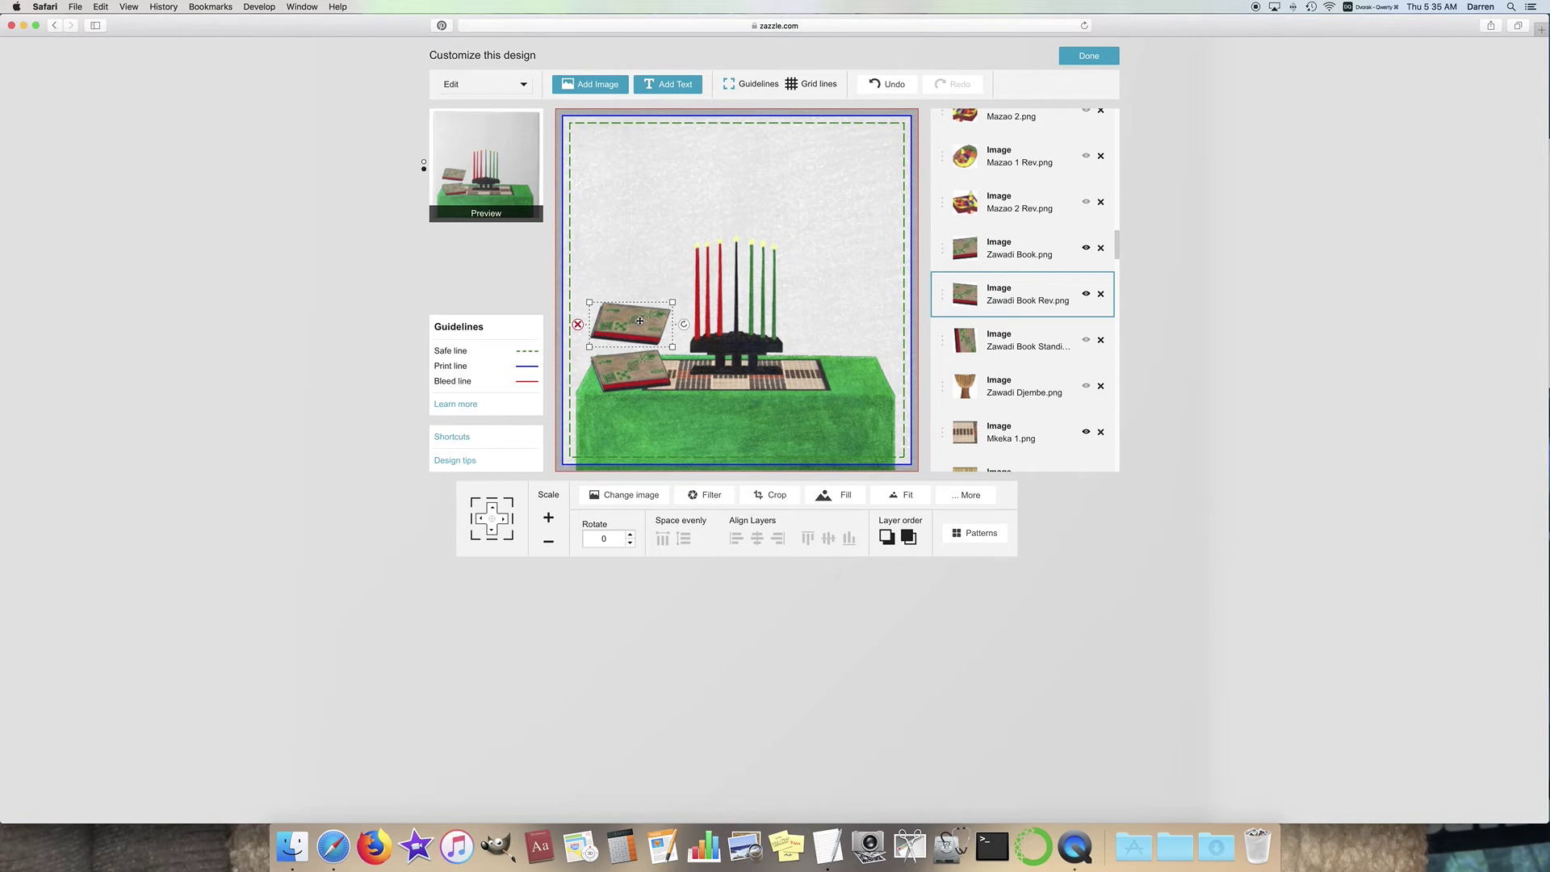
click(630, 373)
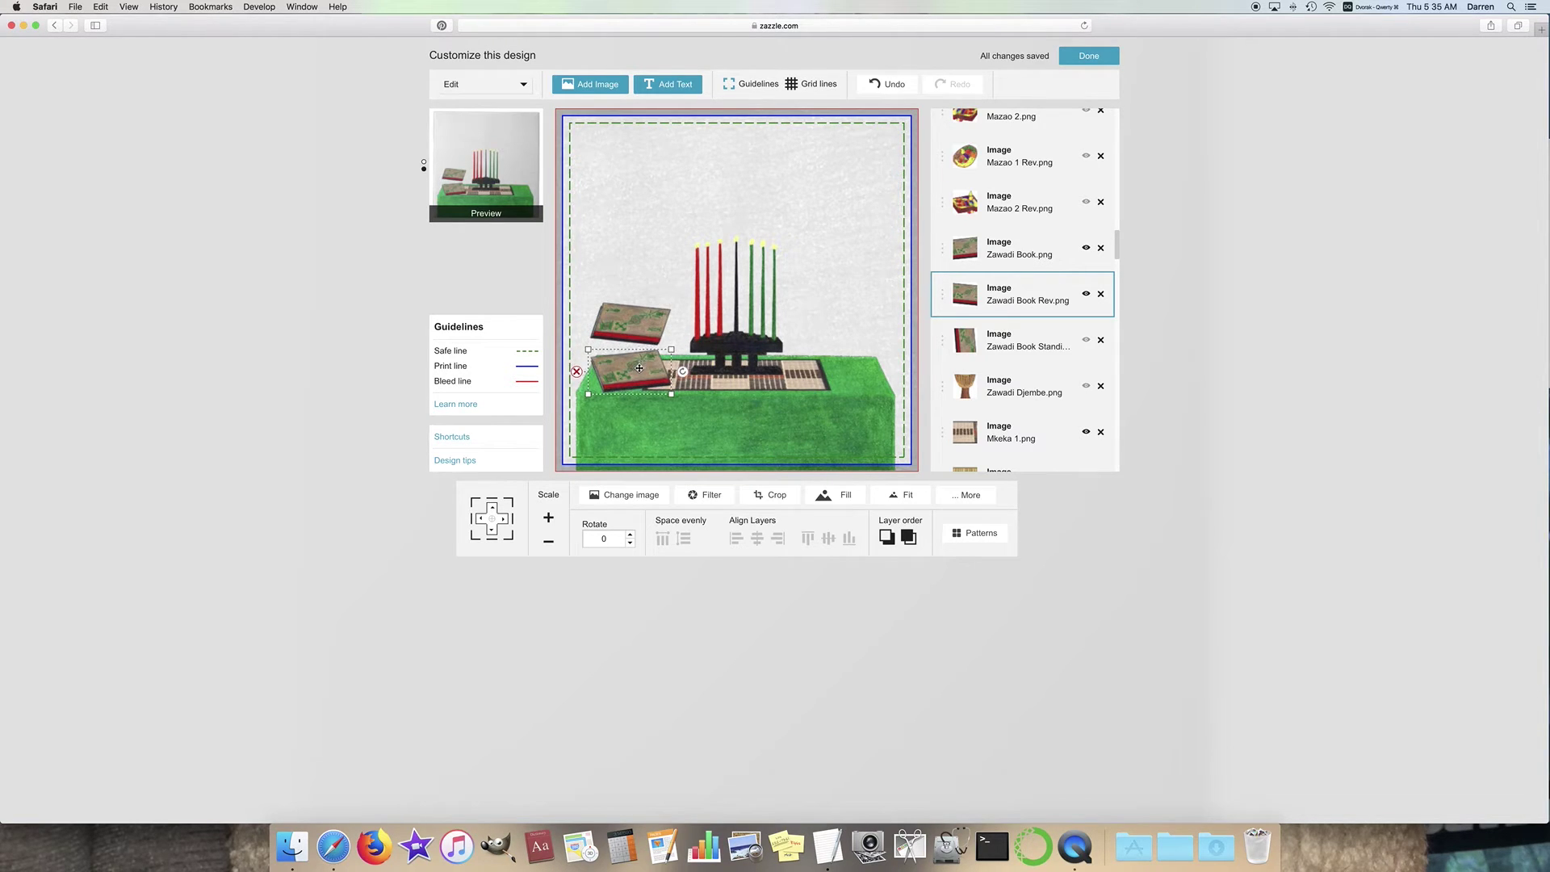
Step: Show the standing Zawadi book layer, scale it down, and move it above the table's left end
click(1086, 339)
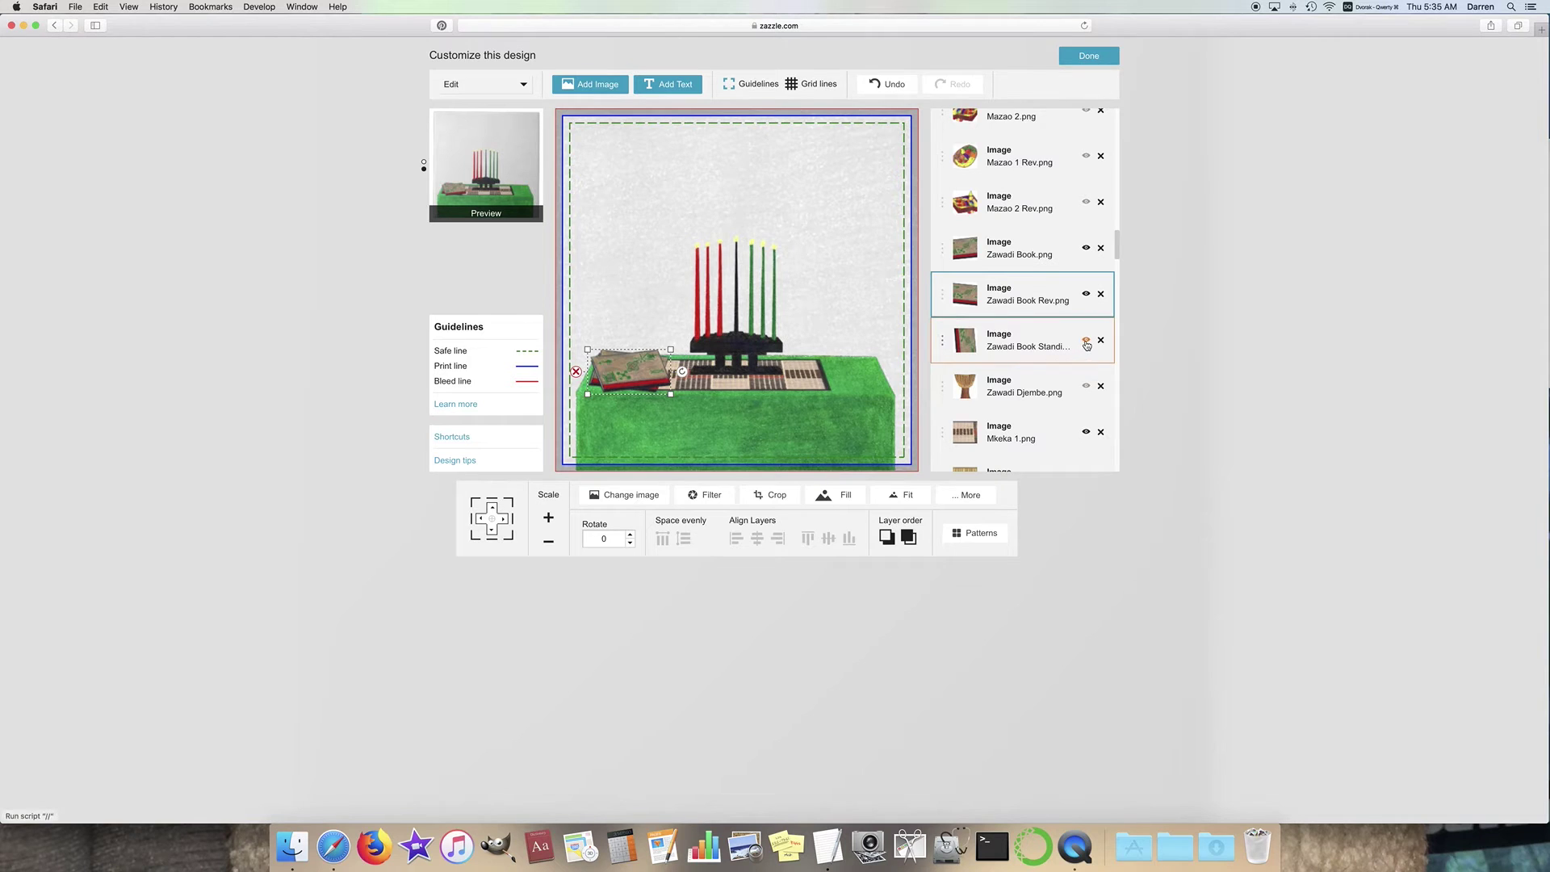
click(549, 544)
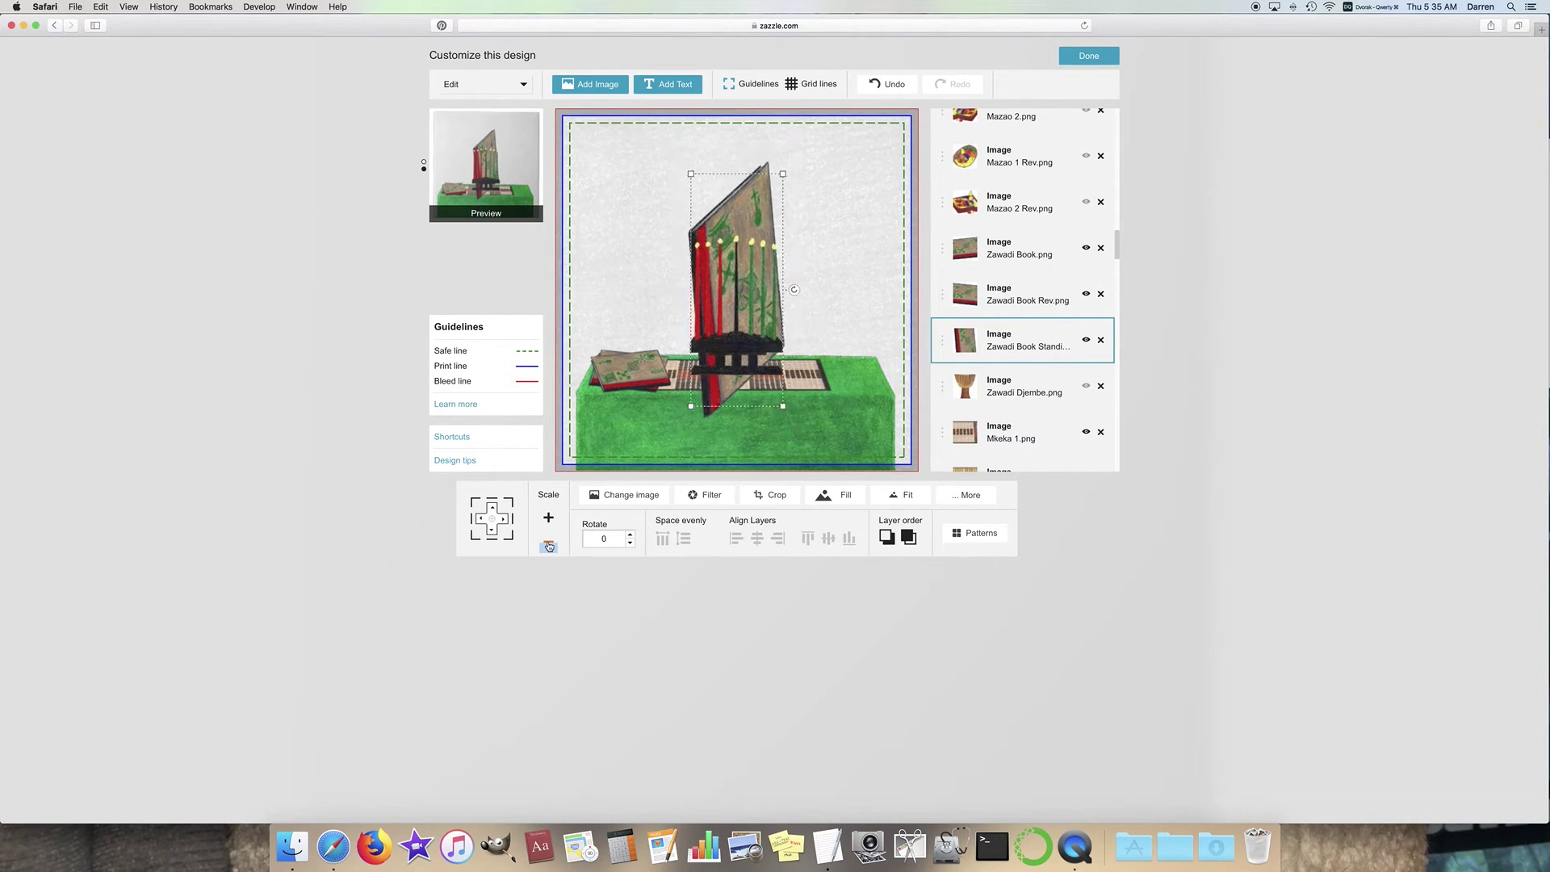
drag(744, 213, 636, 179)
click(547, 546)
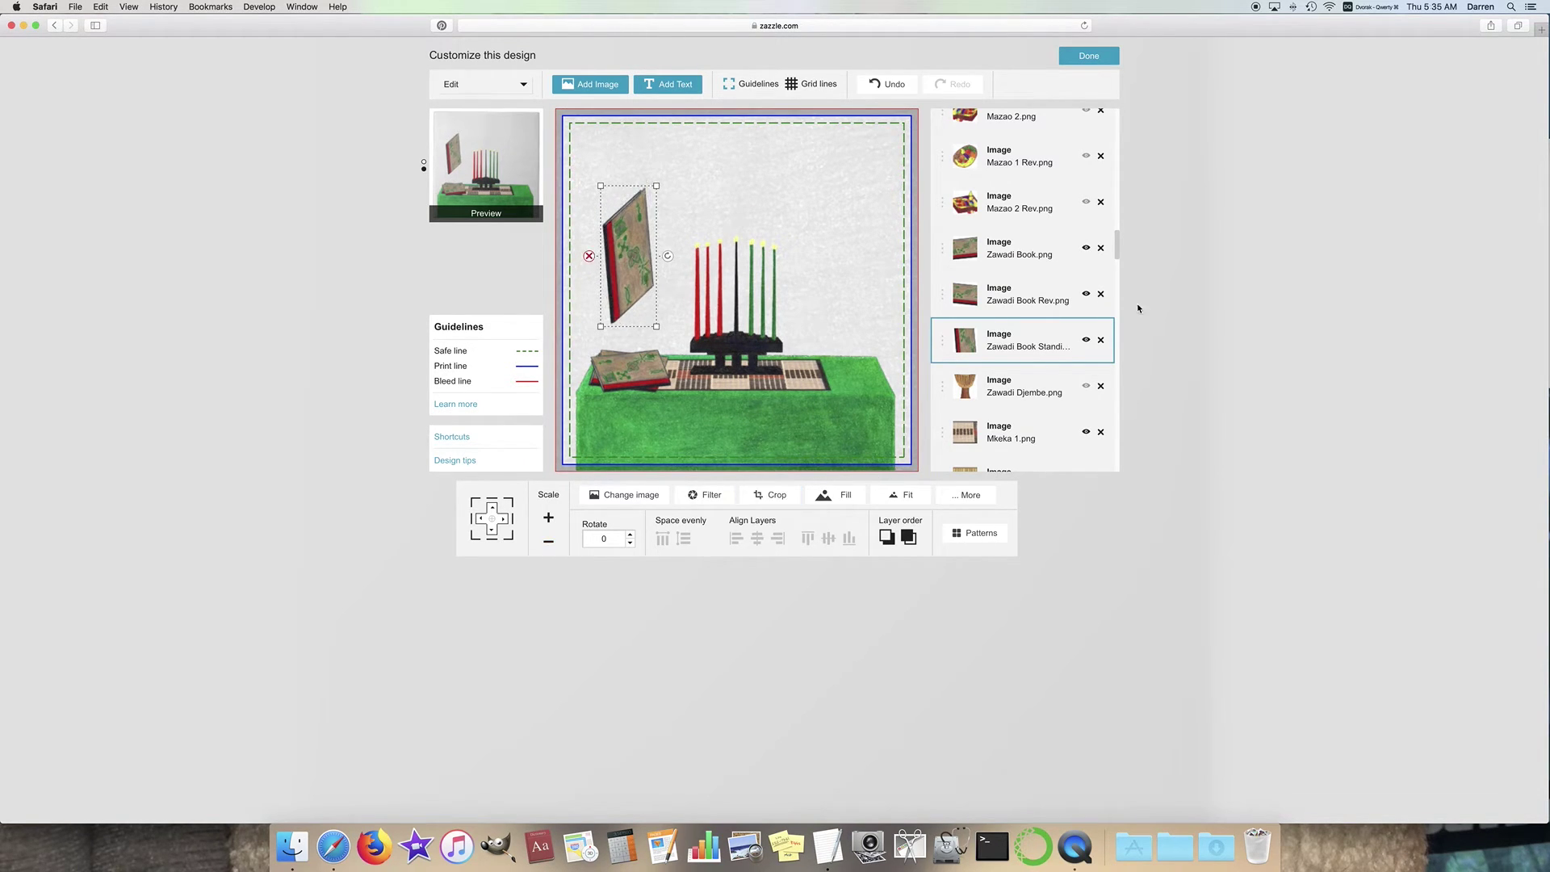
Step: Switch the visibility of the two flat Zawadi book layers so that only Zawadi Book Rev.png is shown
click(1086, 295)
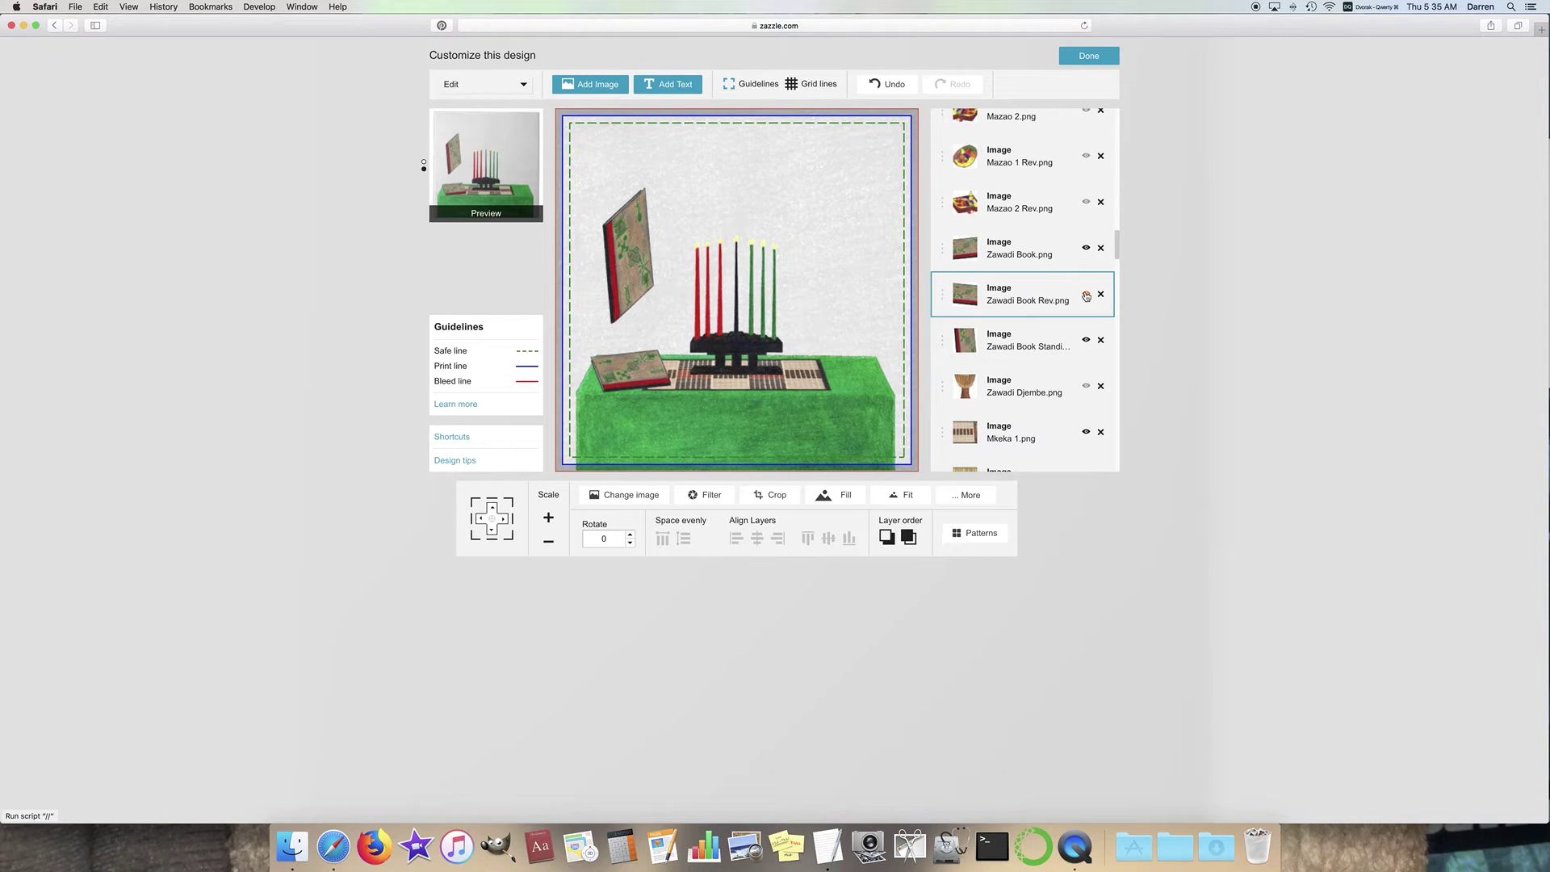
click(1086, 248)
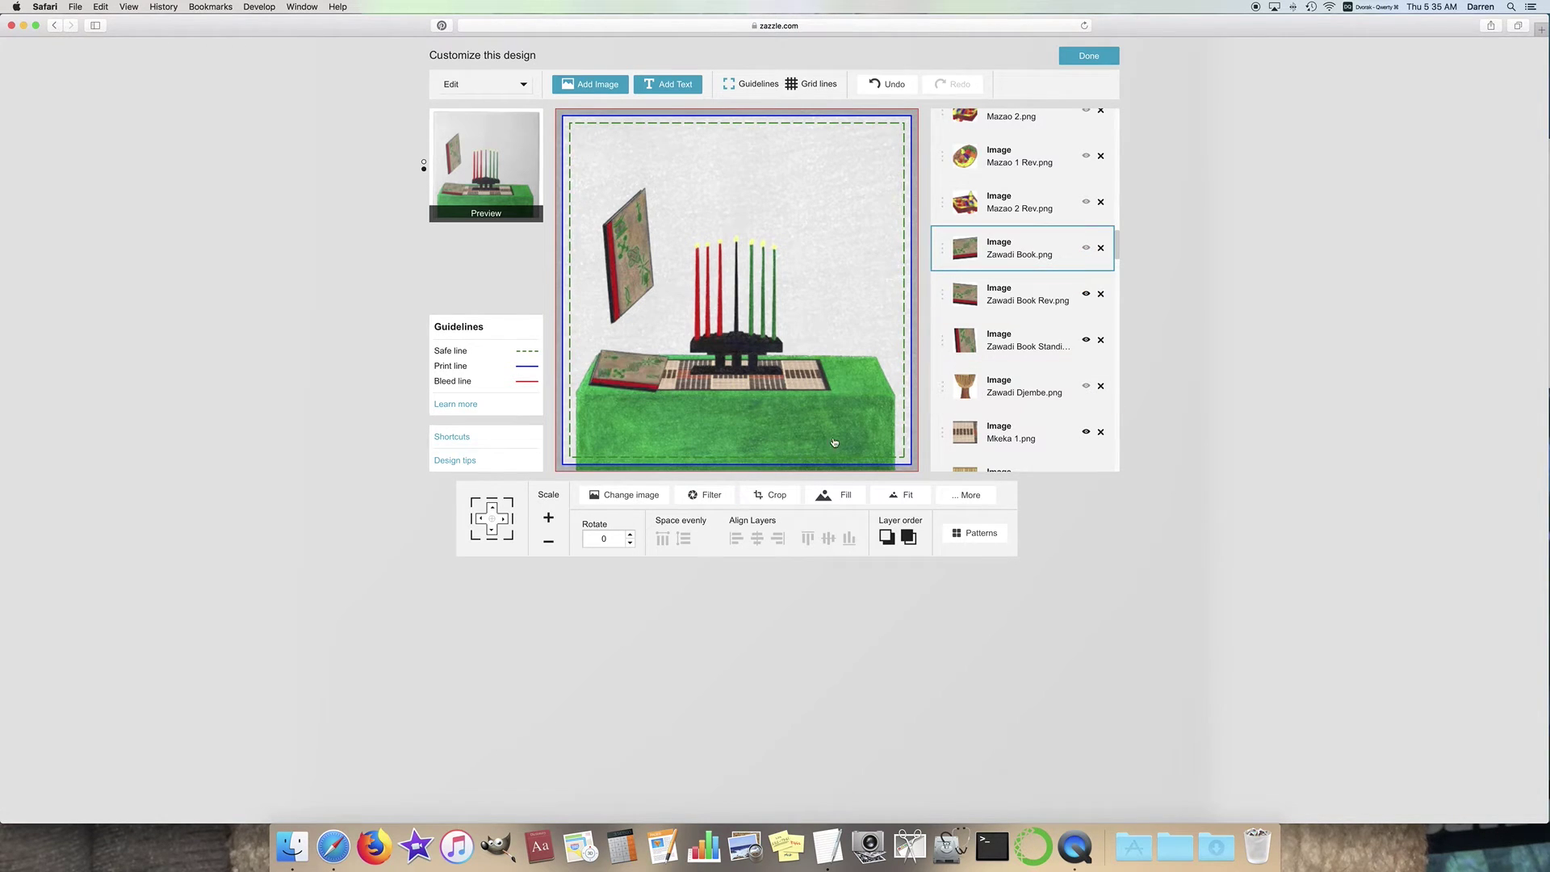
Step: Scale the standing Zawadi book down until somewhat shorter than the kinara, undoing the last reduction
click(615, 291)
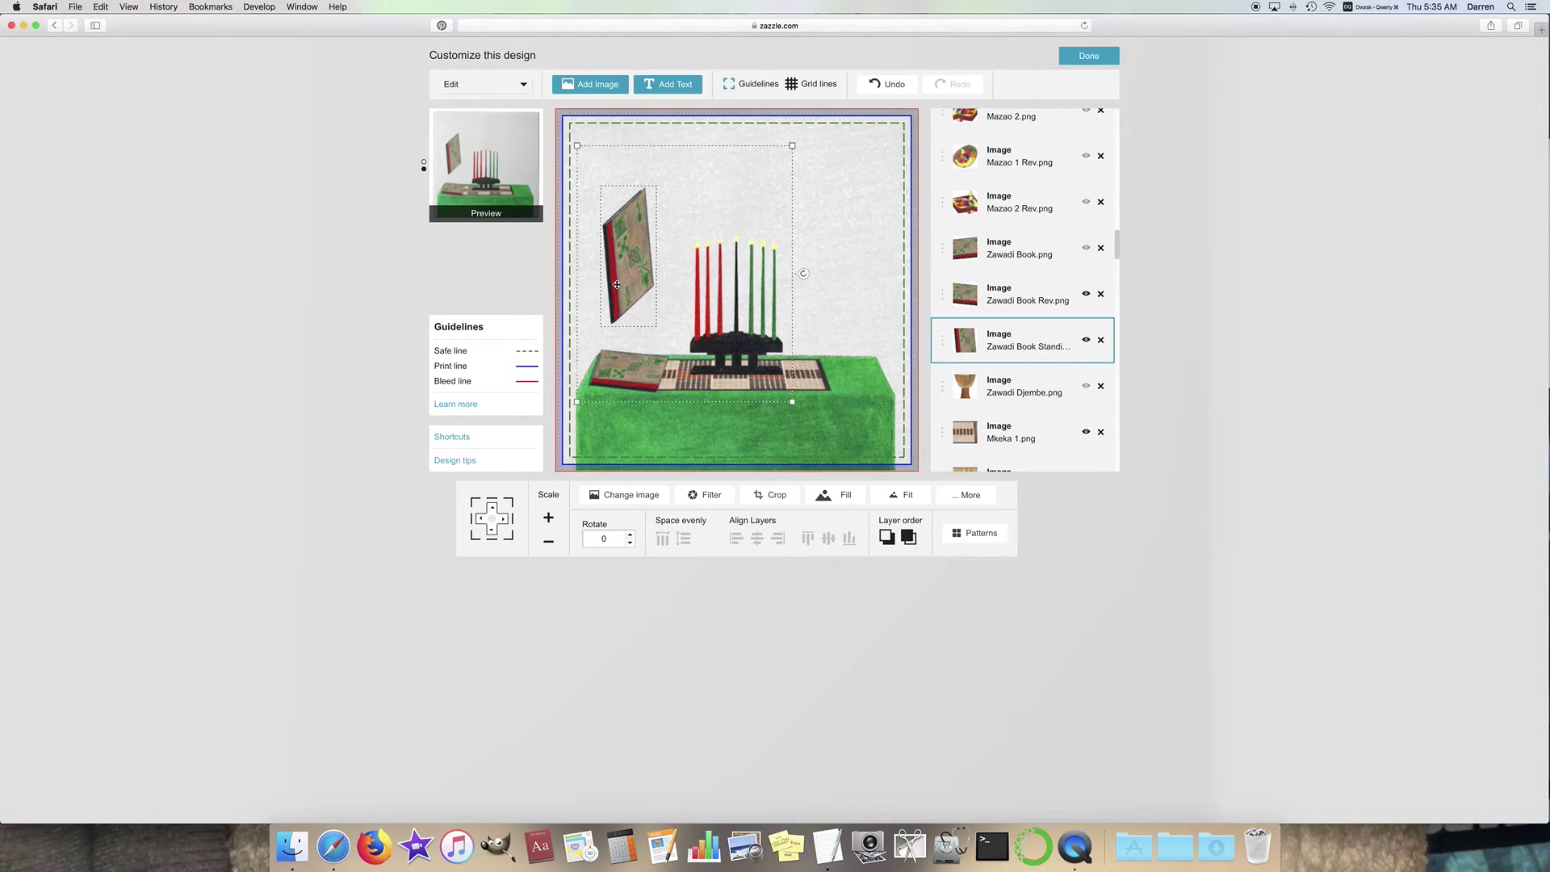
click(550, 546)
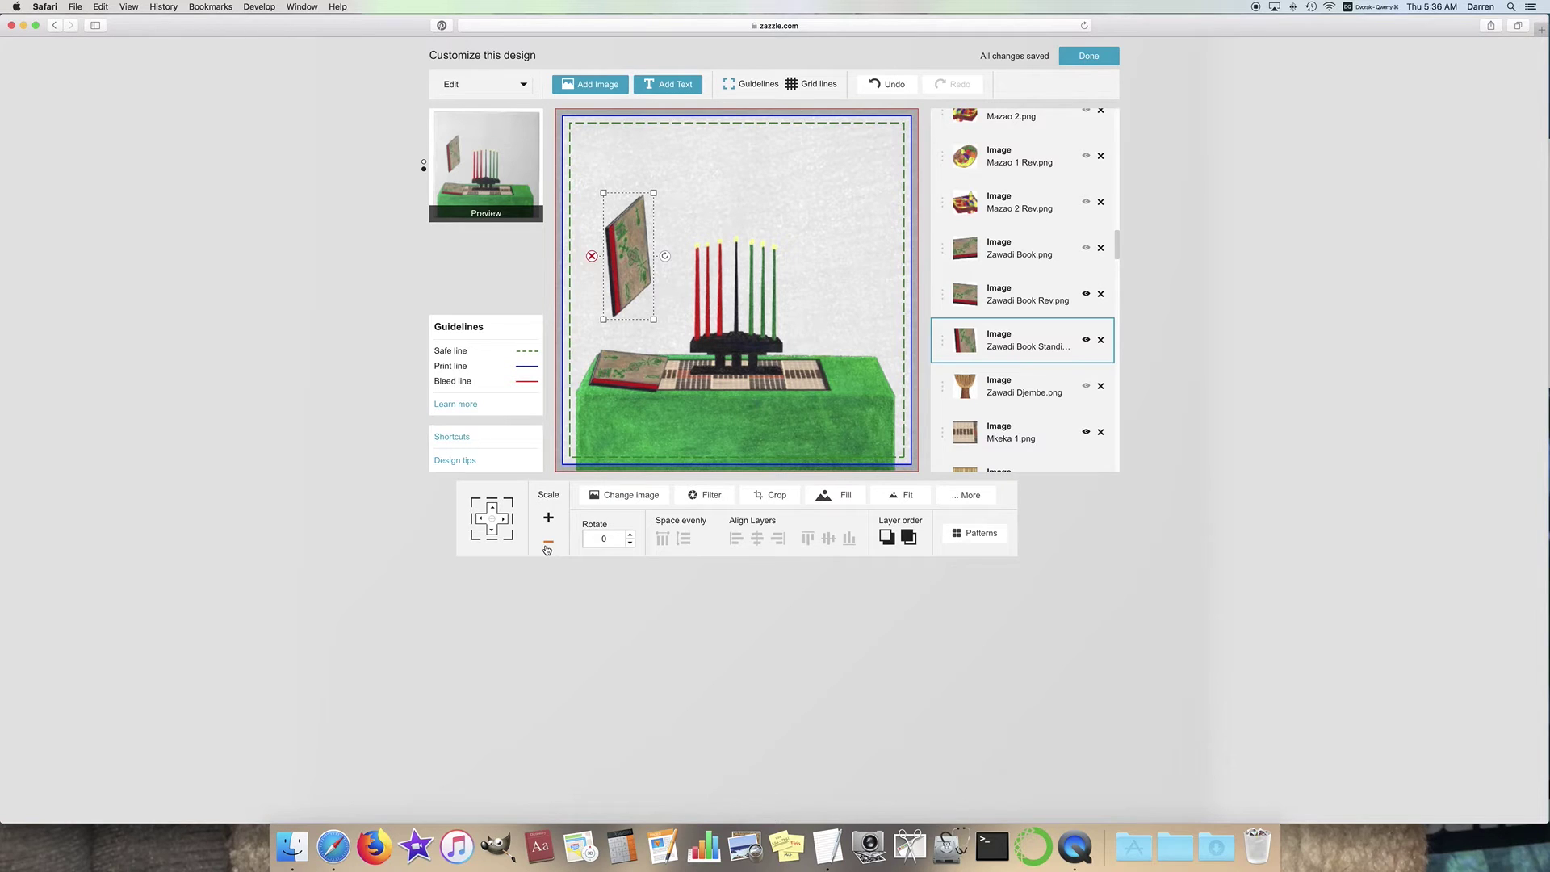
click(548, 548)
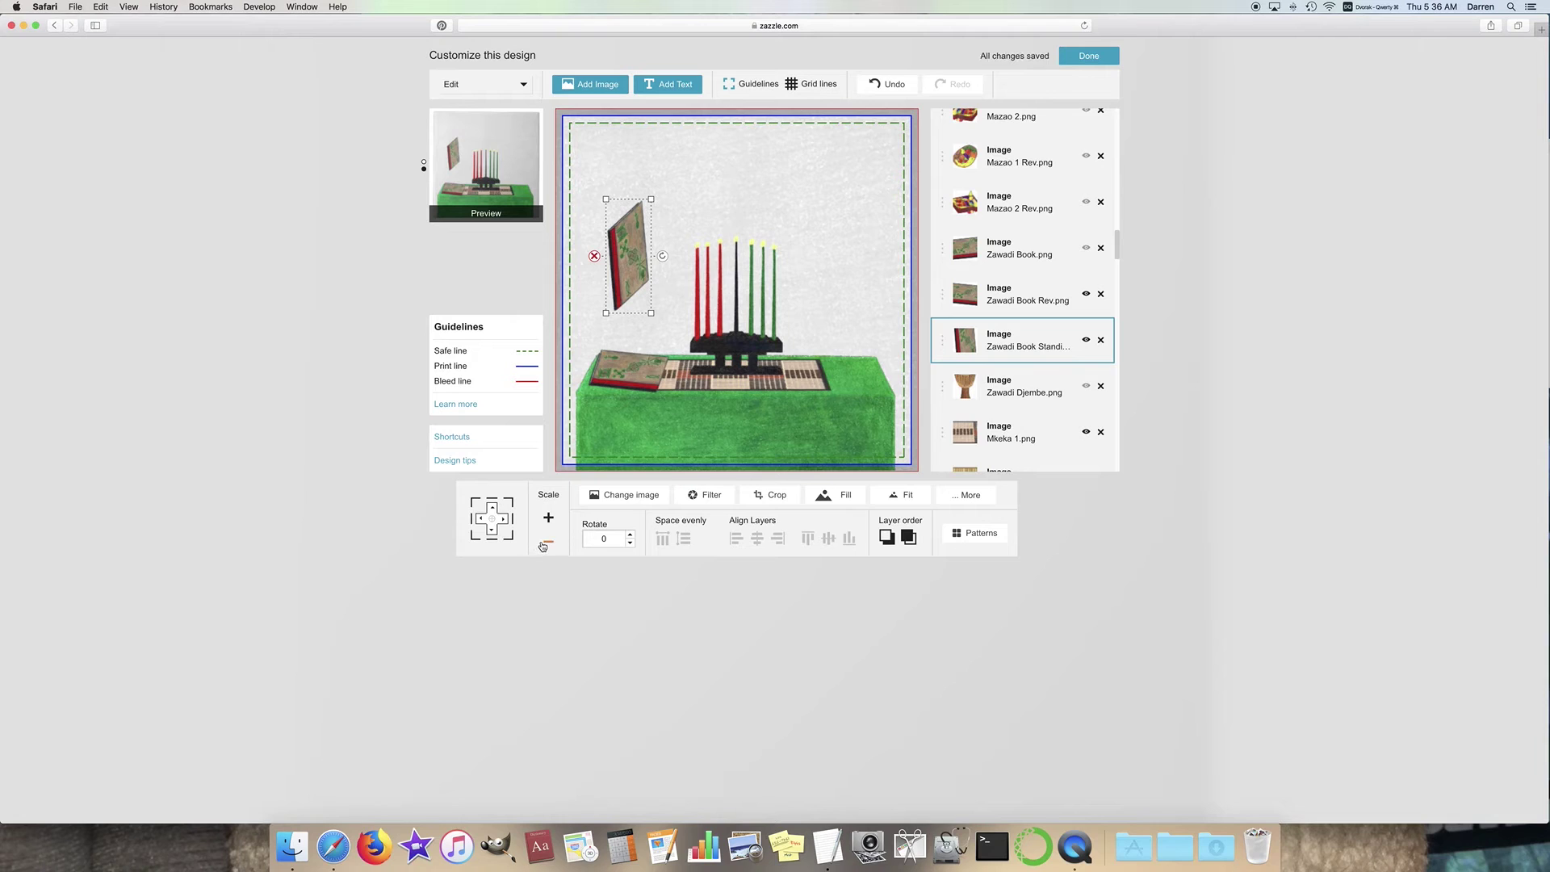
click(546, 545)
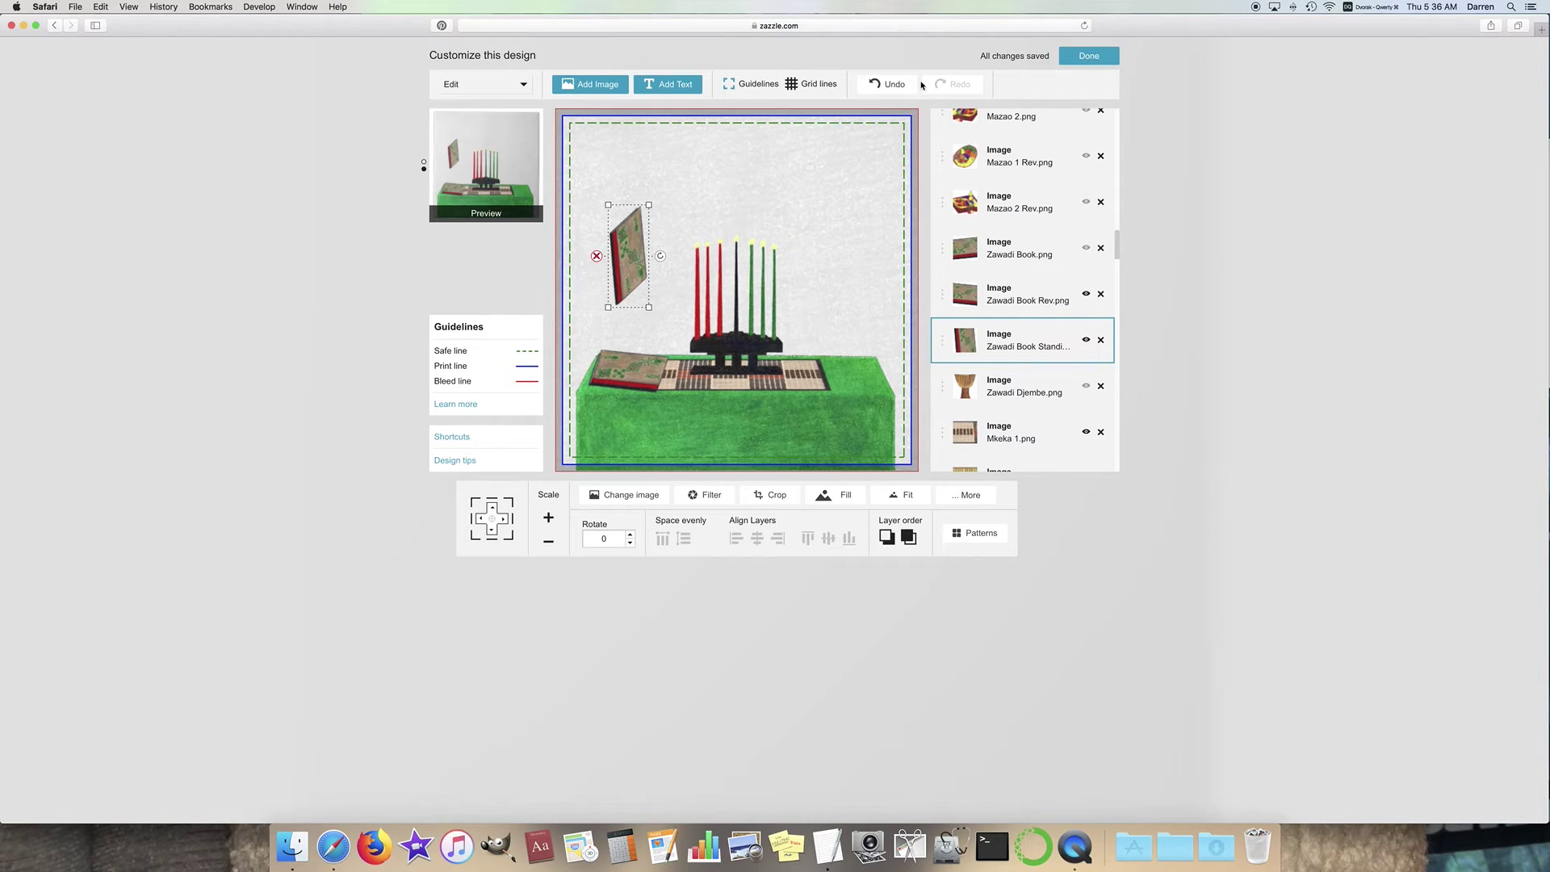
key(super+z)
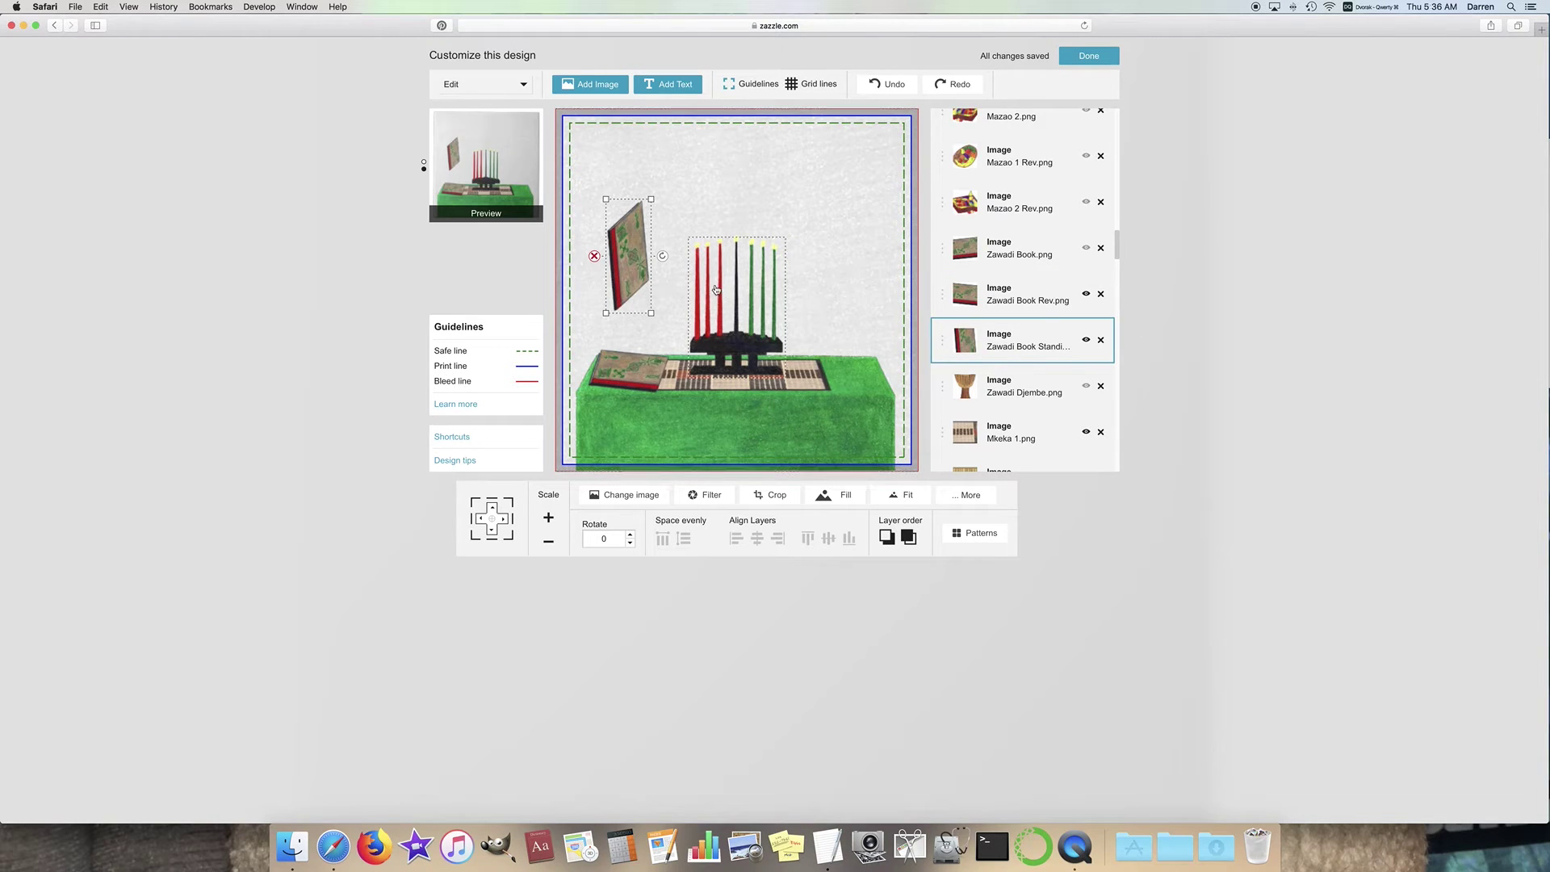
scroll(1086, 330, up, 3)
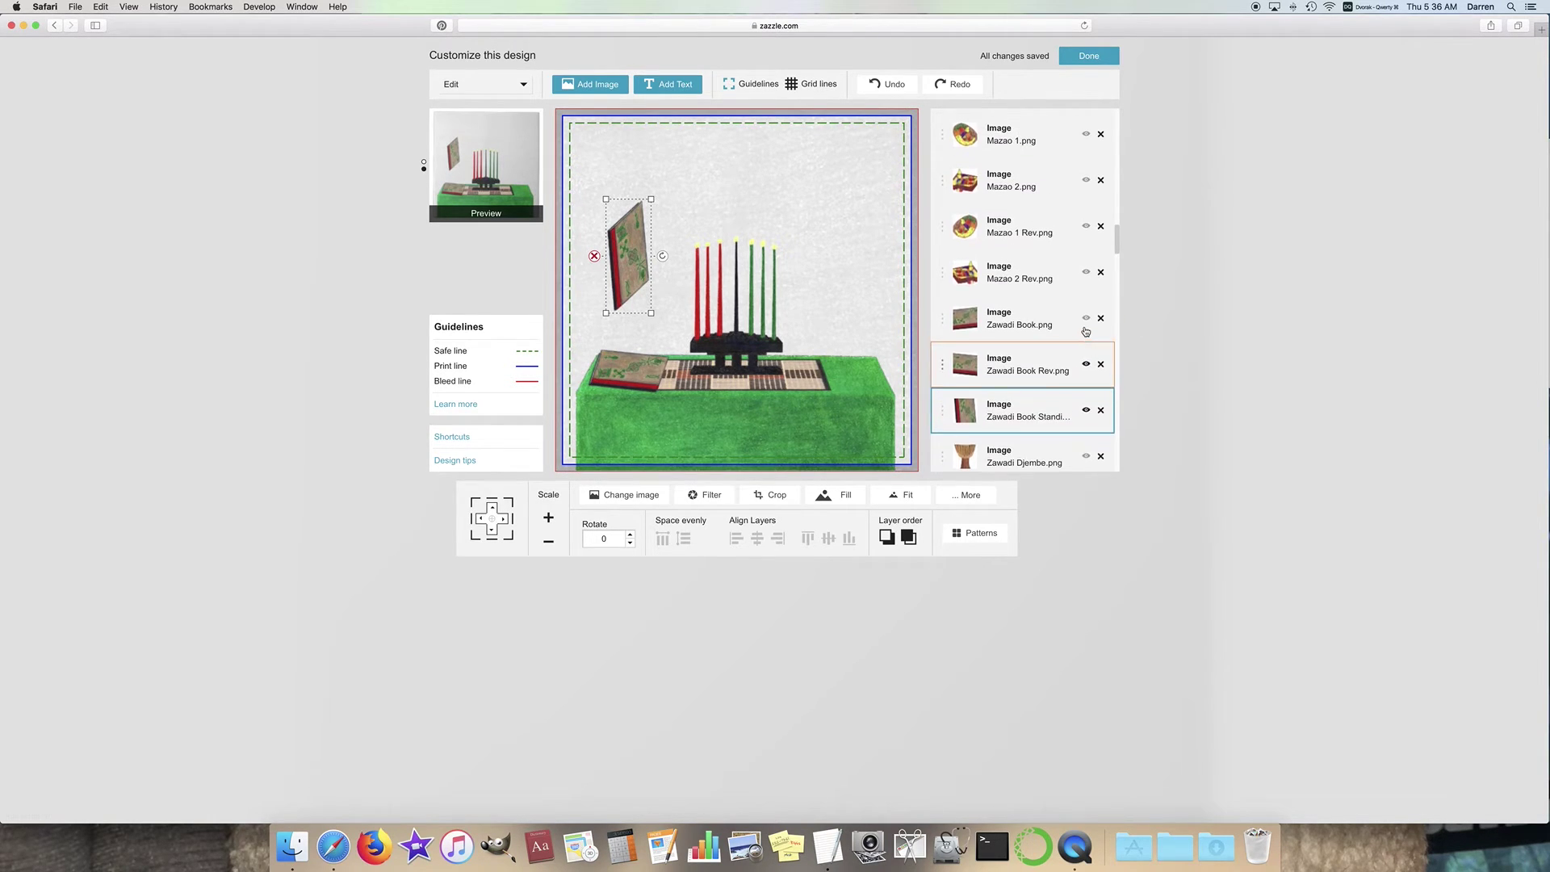
Step: Show the Mazao 1 Rev.png fruit, nudge it toward the kinara, and move the standing Zawadi book to the table's right end
click(1086, 264)
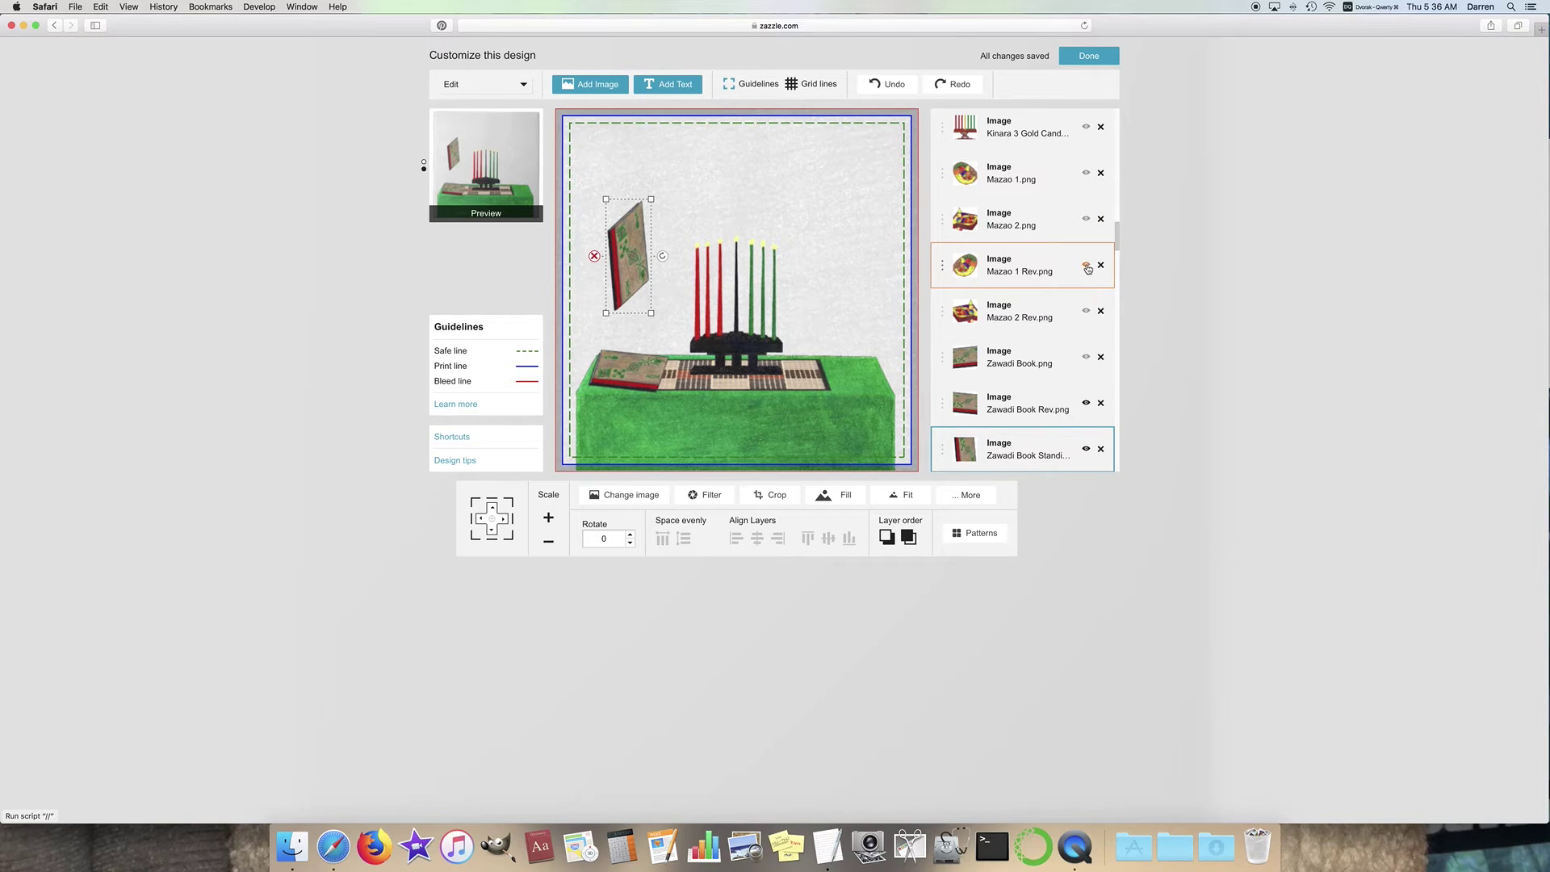
drag(859, 349, 843, 353)
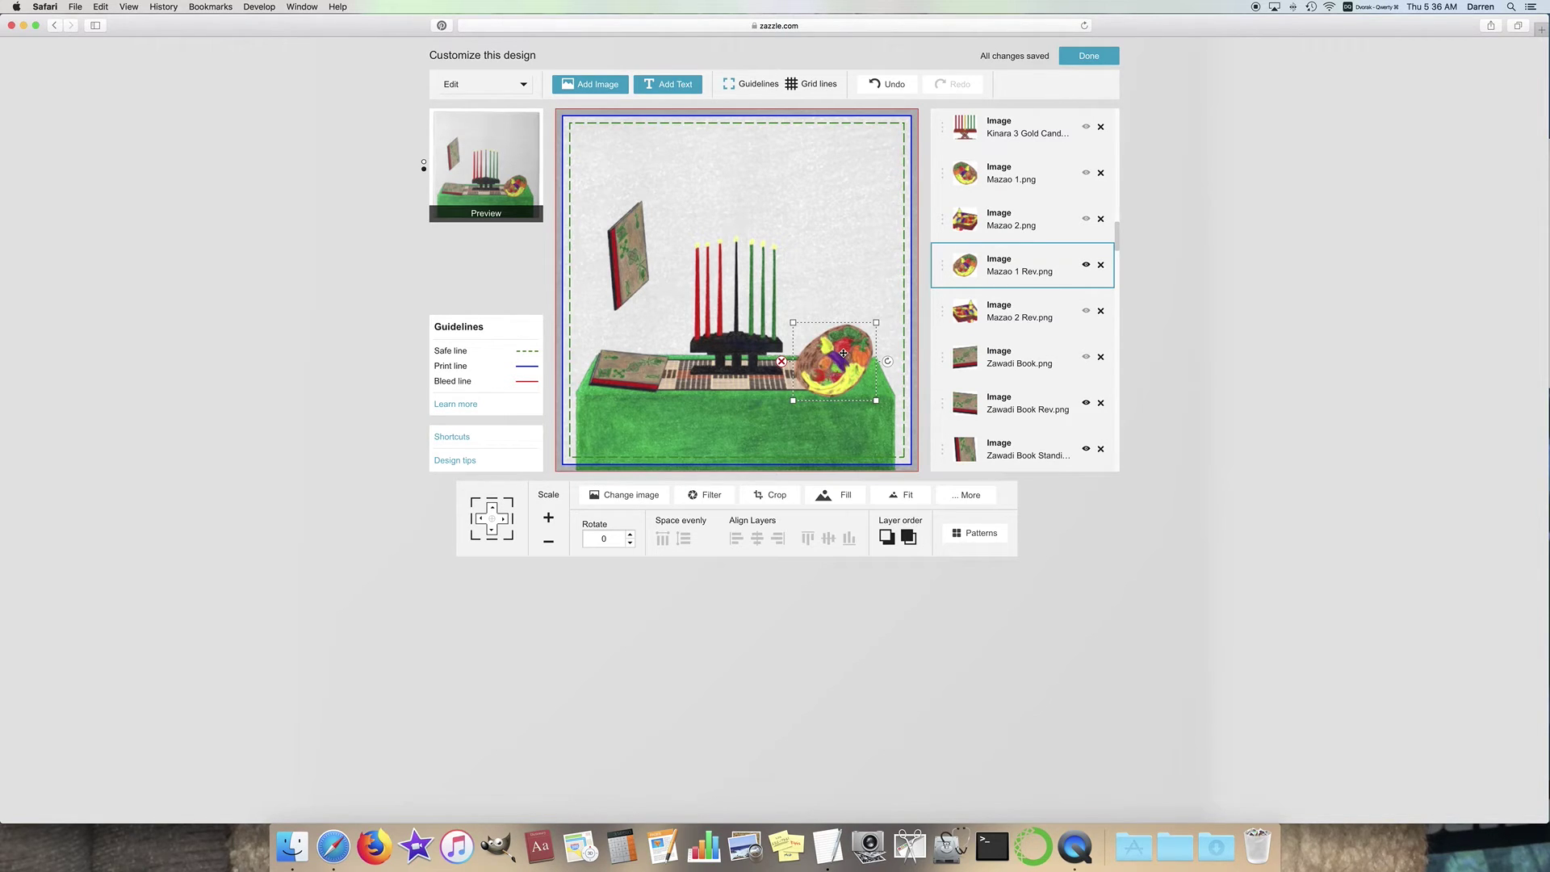
drag(629, 251, 861, 307)
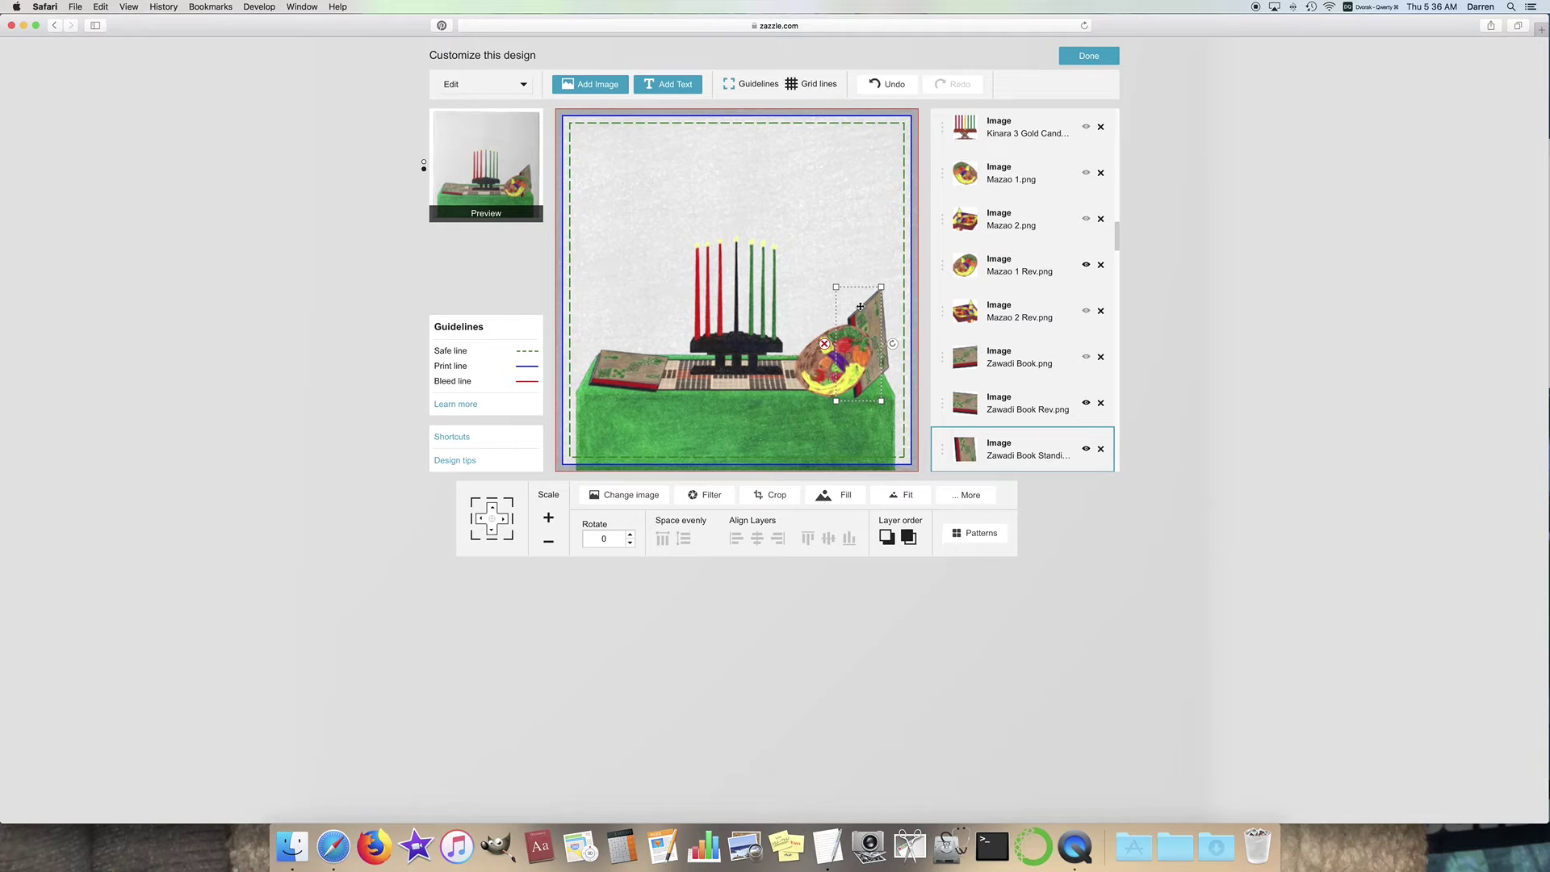
Step: Layer the standing Zawadi book in front of the Mazao 1 Rev.png fruit and shift both until the book stands just behind the table's right edge
scroll(1007, 421, down, 1)
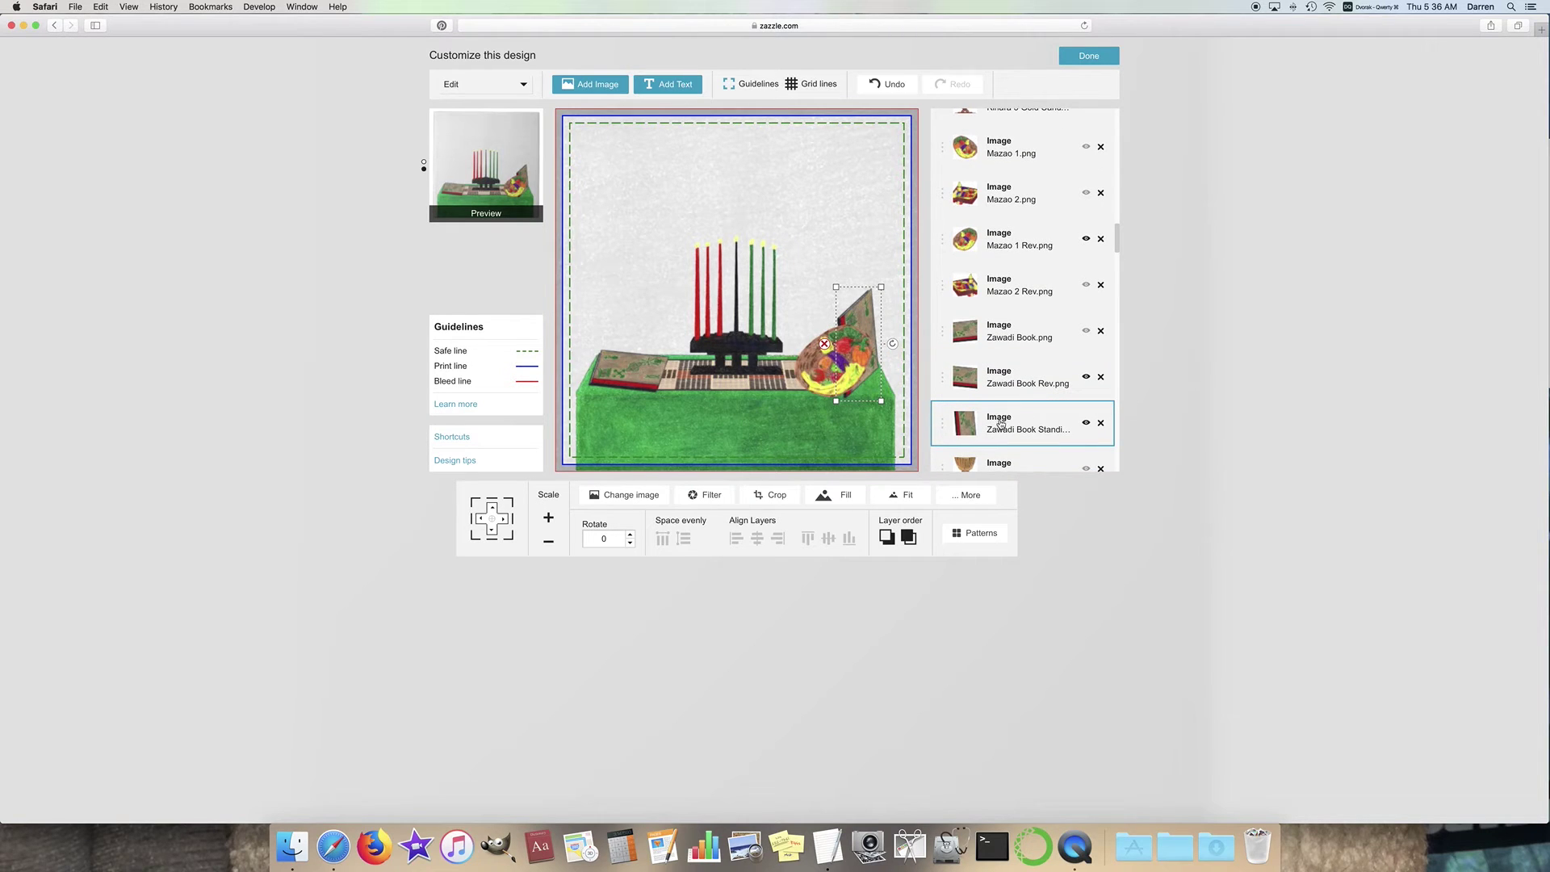
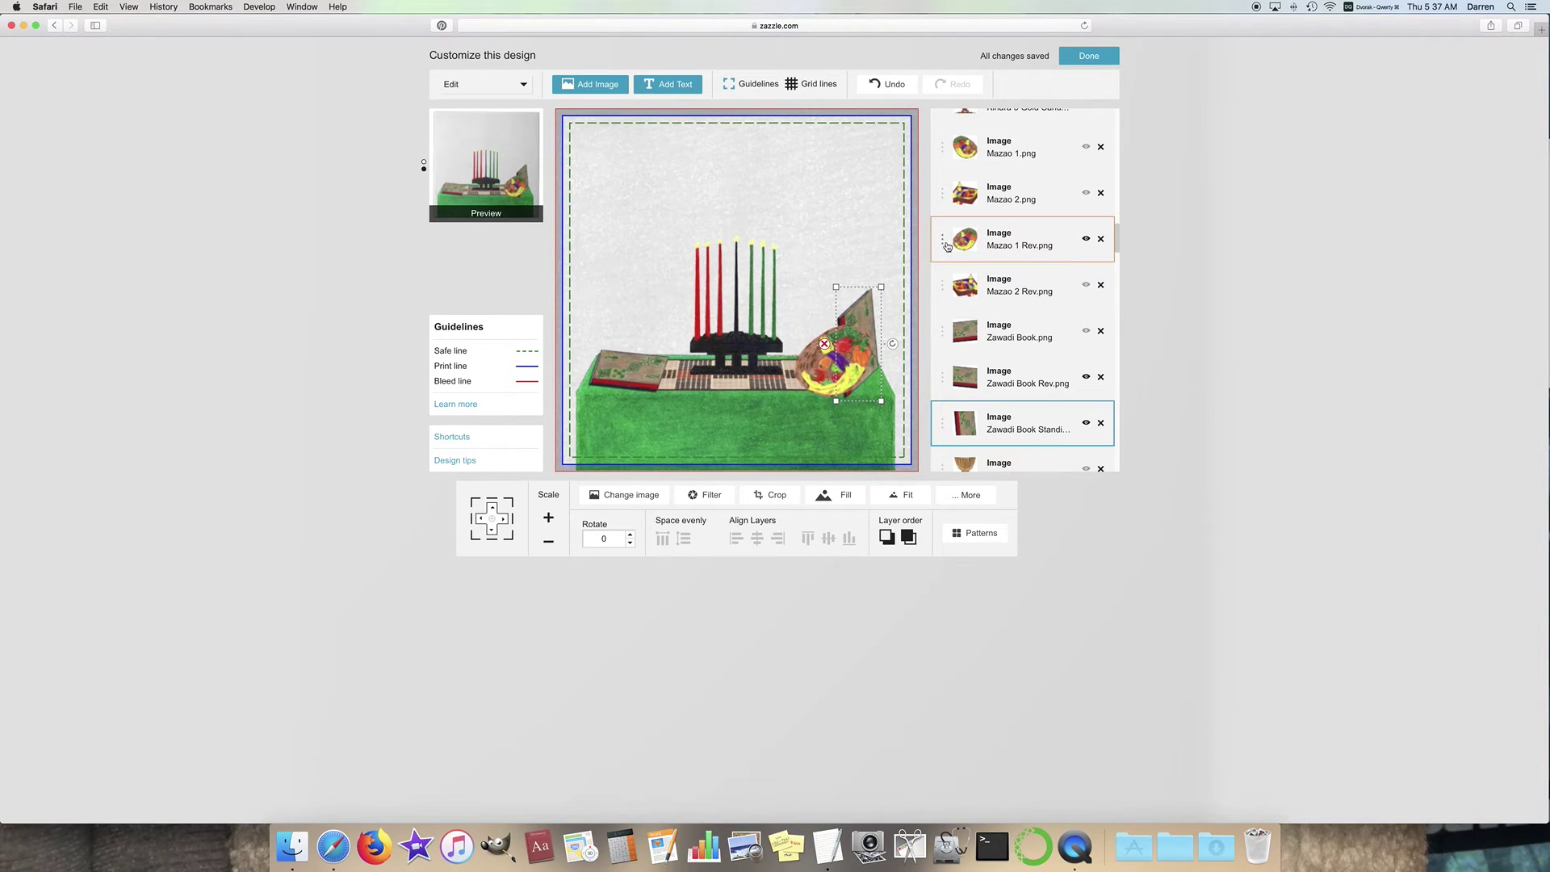
drag(942, 417, 939, 236)
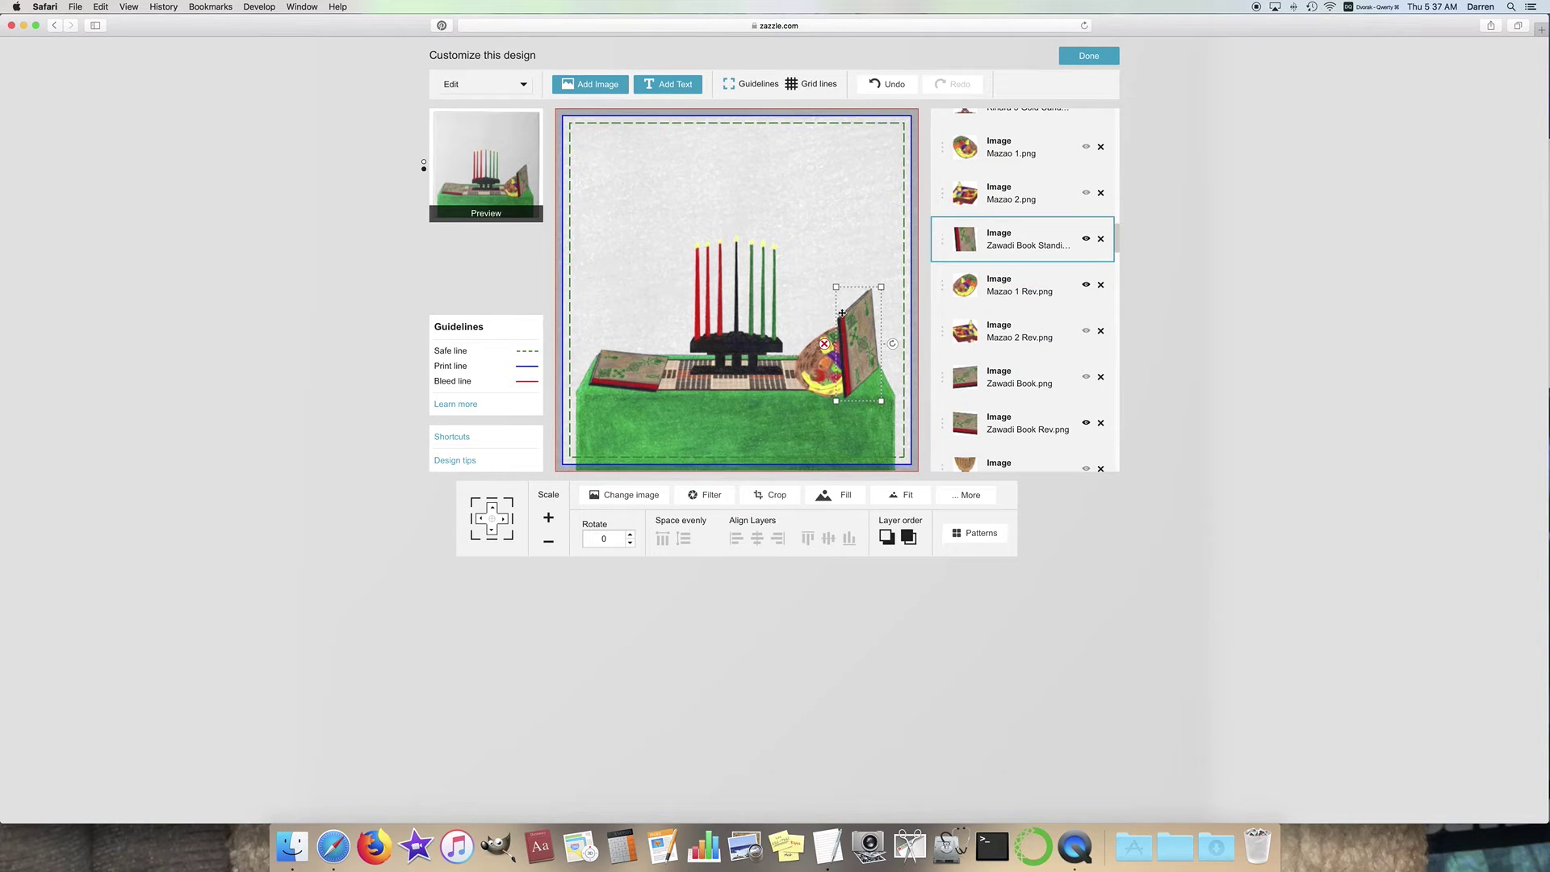
click(821, 360)
drag(820, 361, 813, 360)
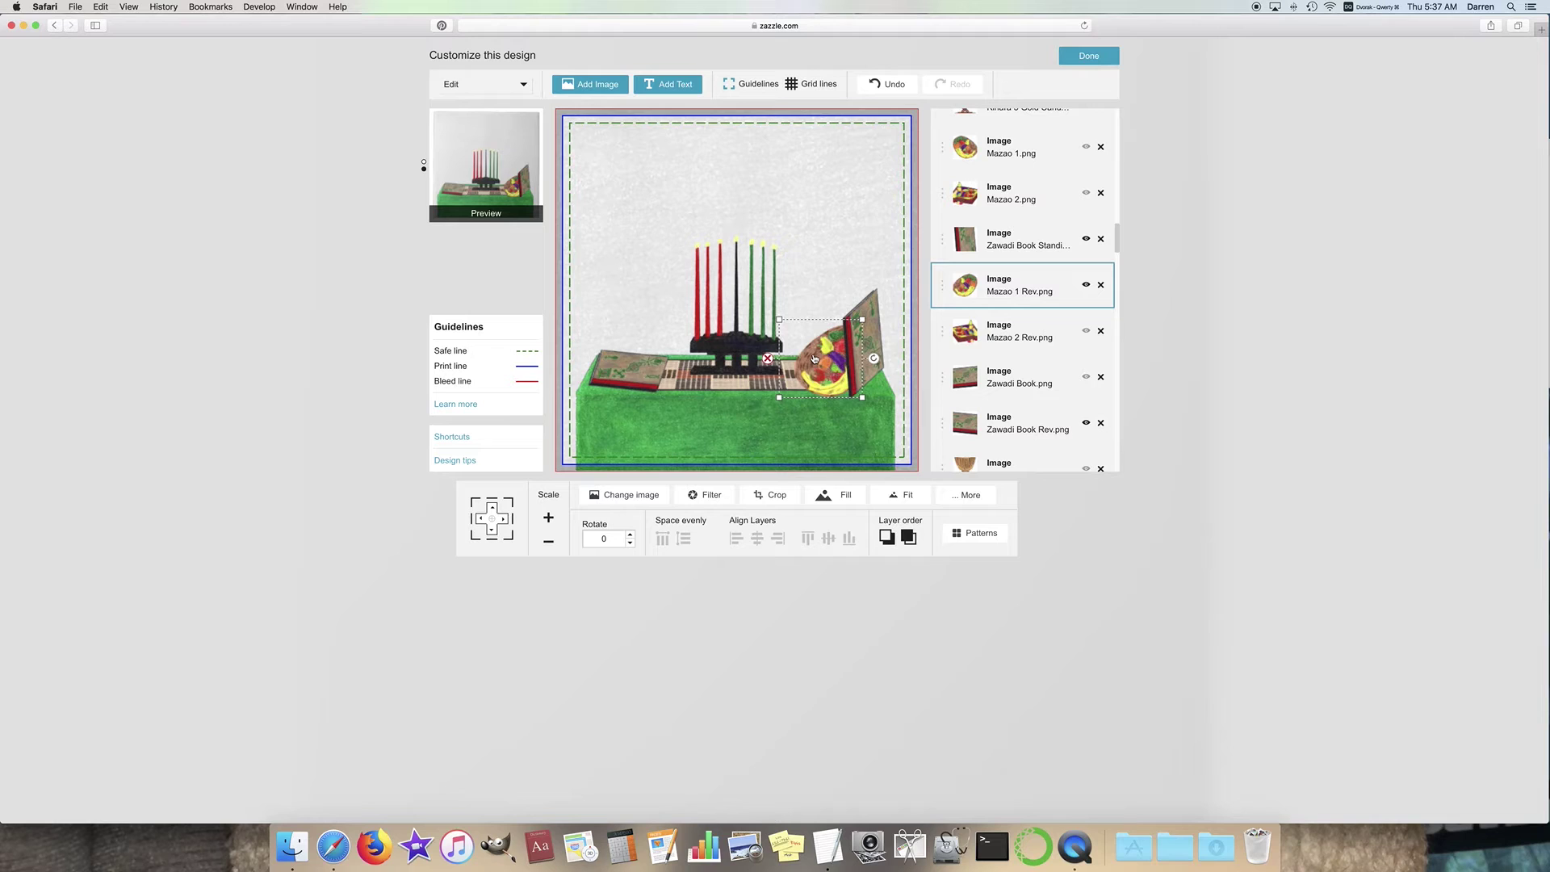
click(870, 305)
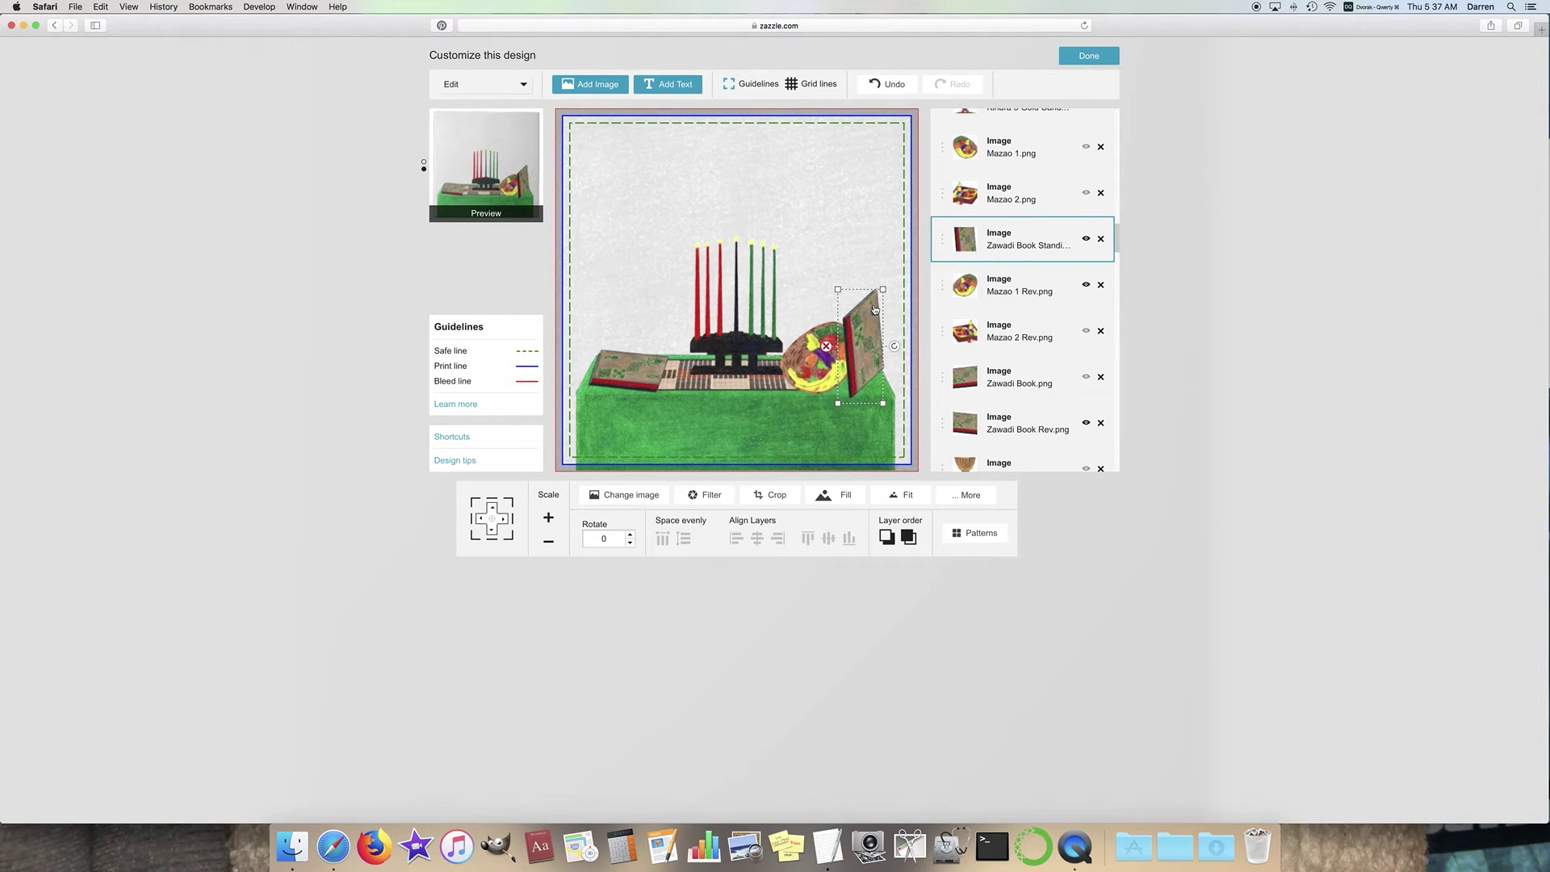
drag(872, 308, 875, 302)
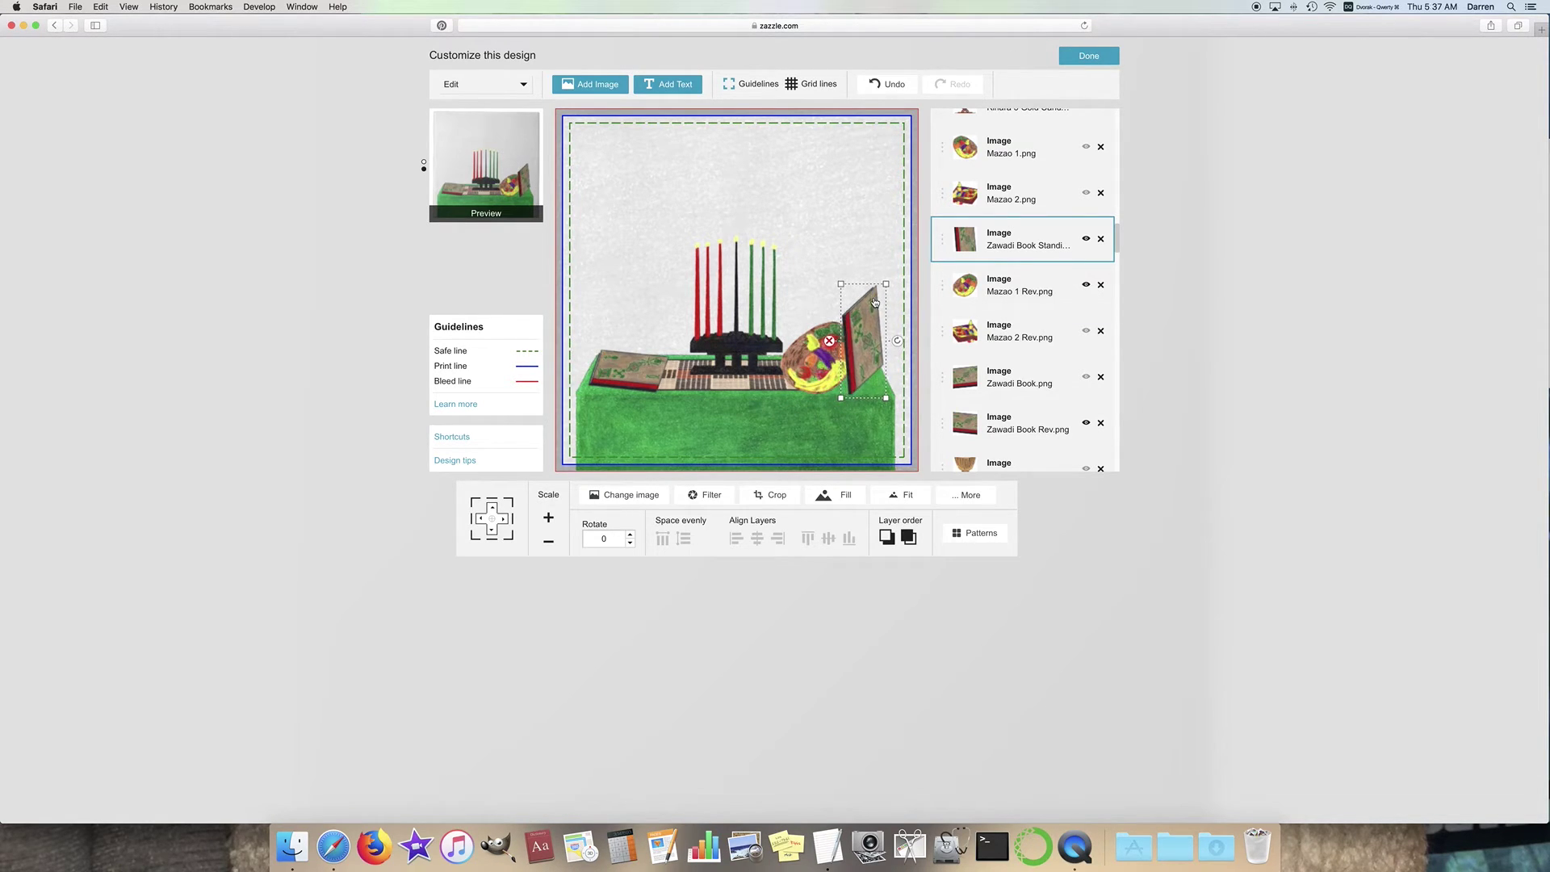
key(Left)
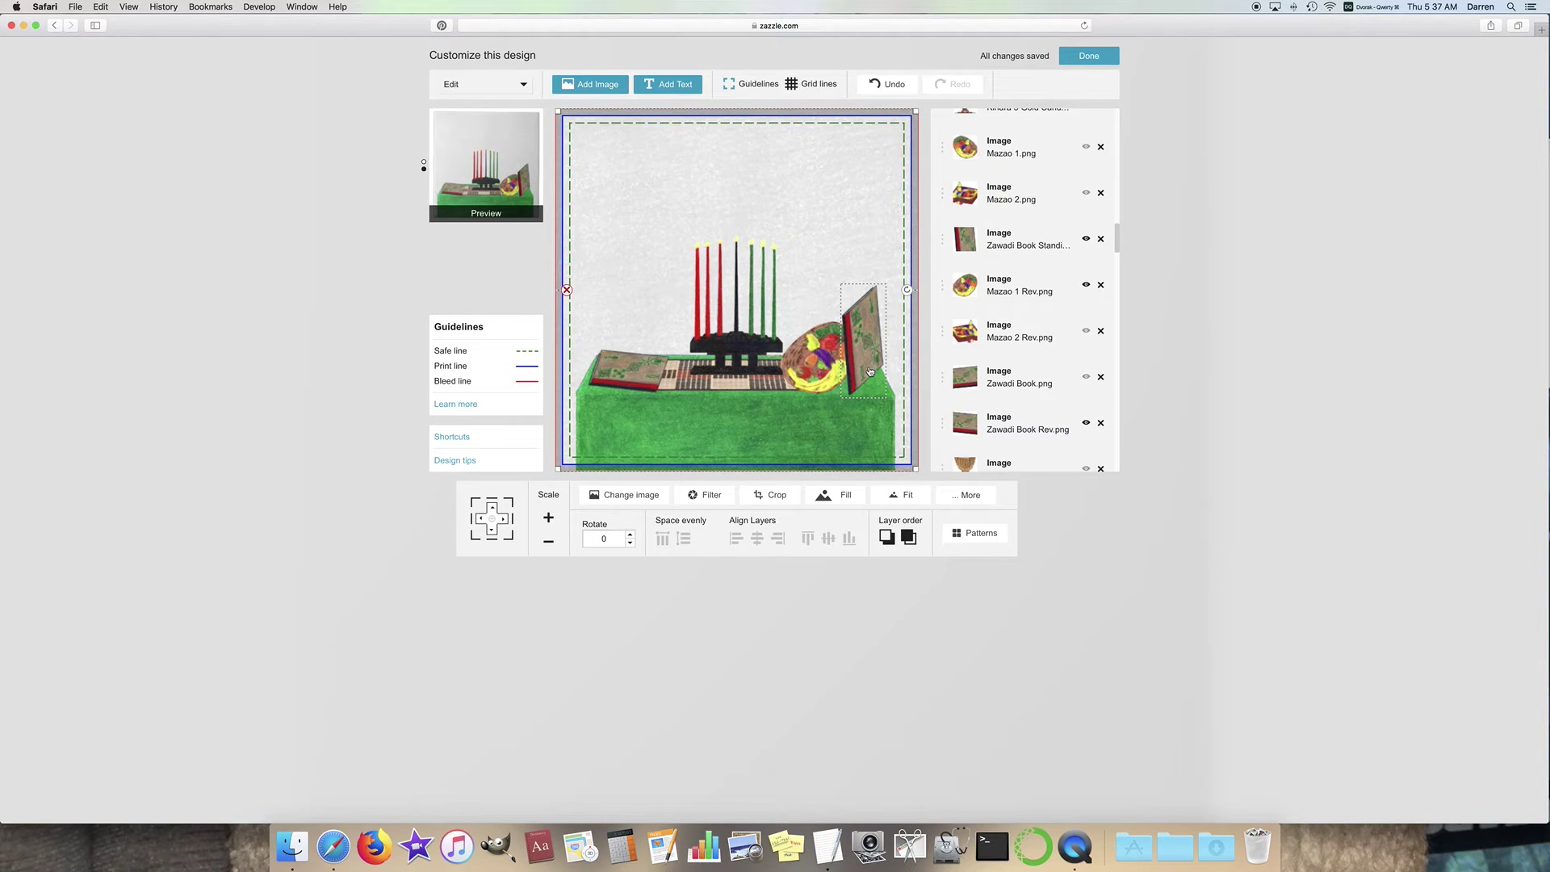
click(813, 174)
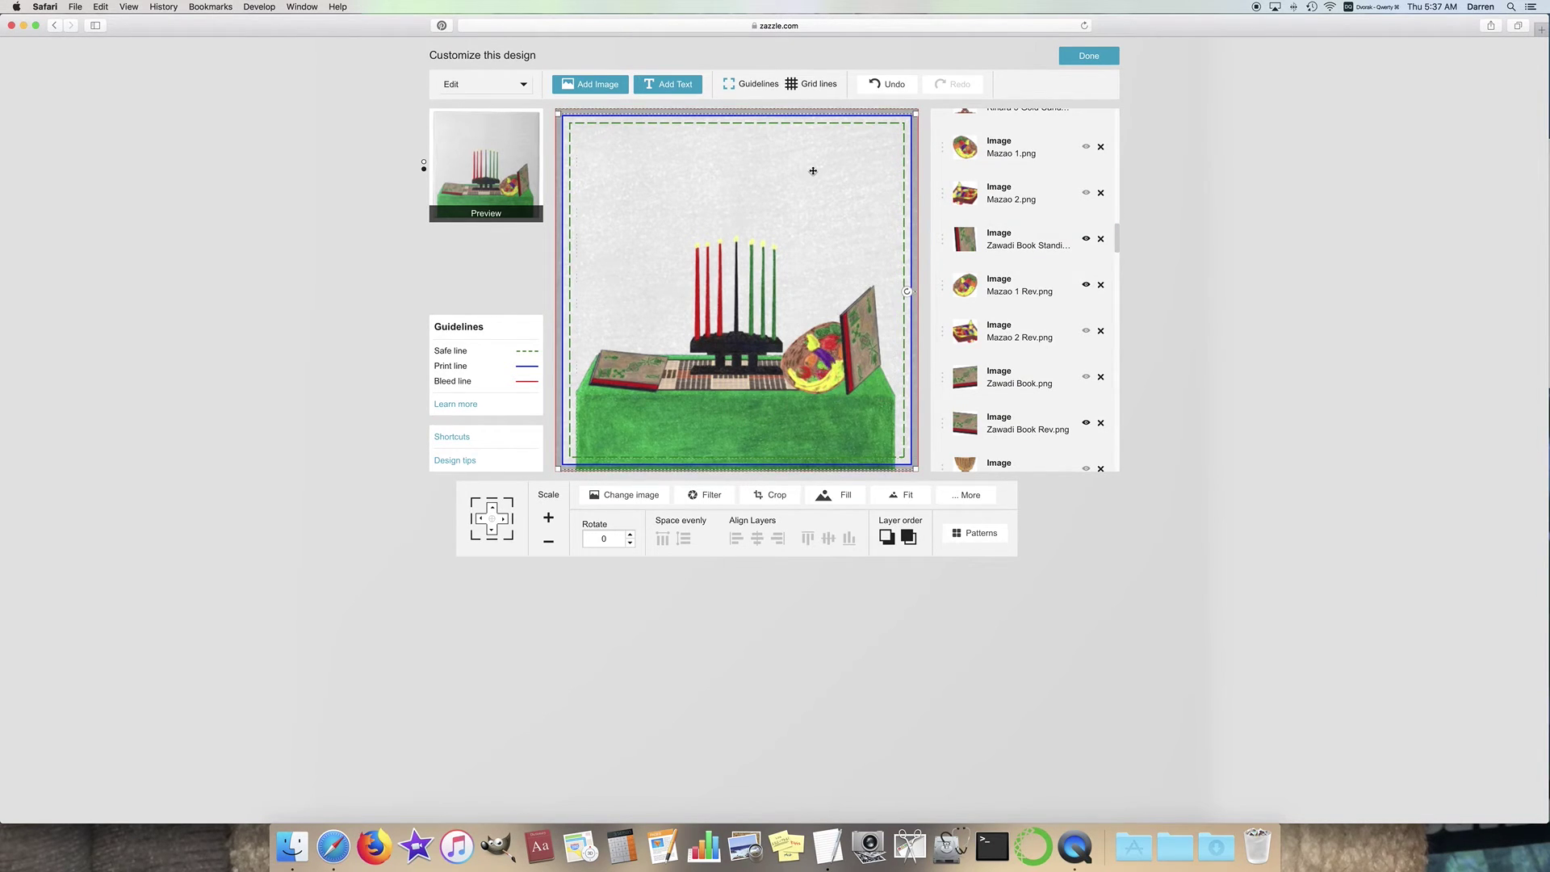
Step: Turn the standing Zawadi book's visibility off and back on, and hide Zawadi Book Rev.png
click(1087, 241)
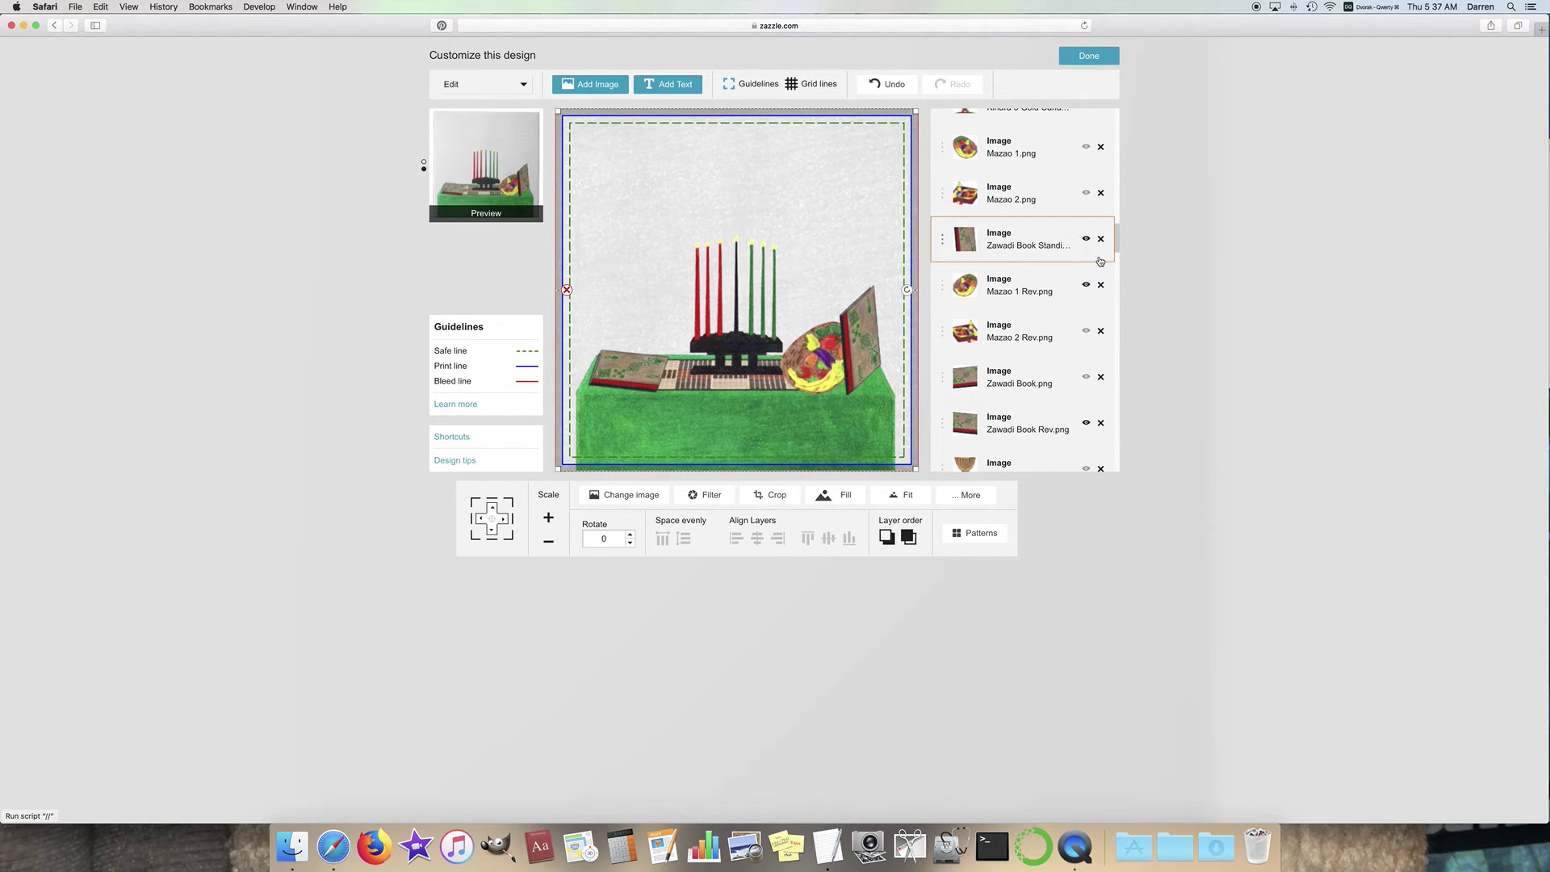
click(1087, 241)
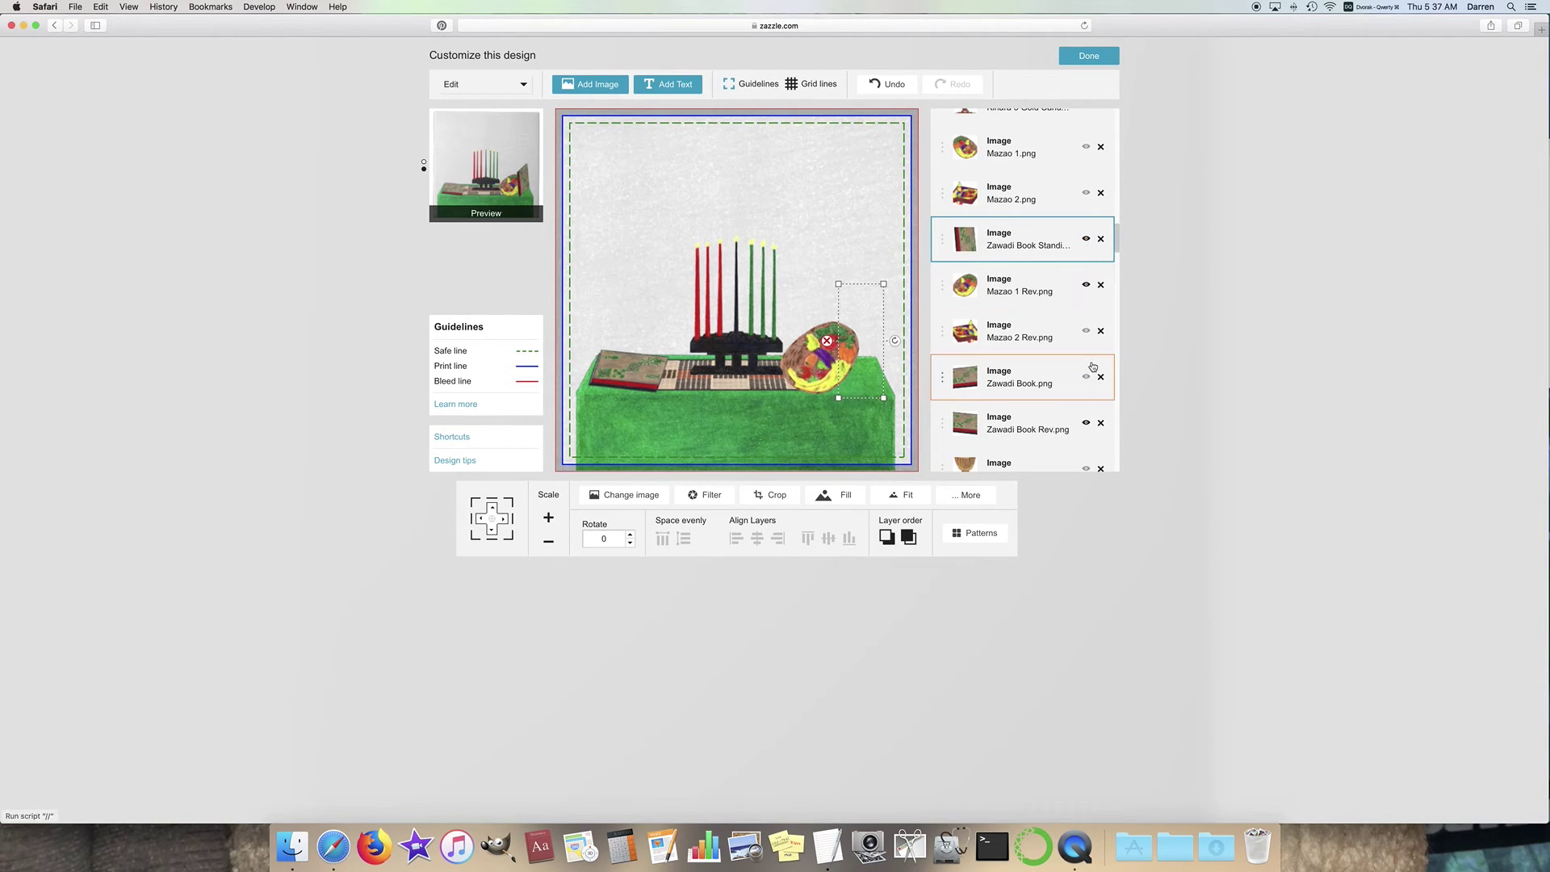
click(1087, 422)
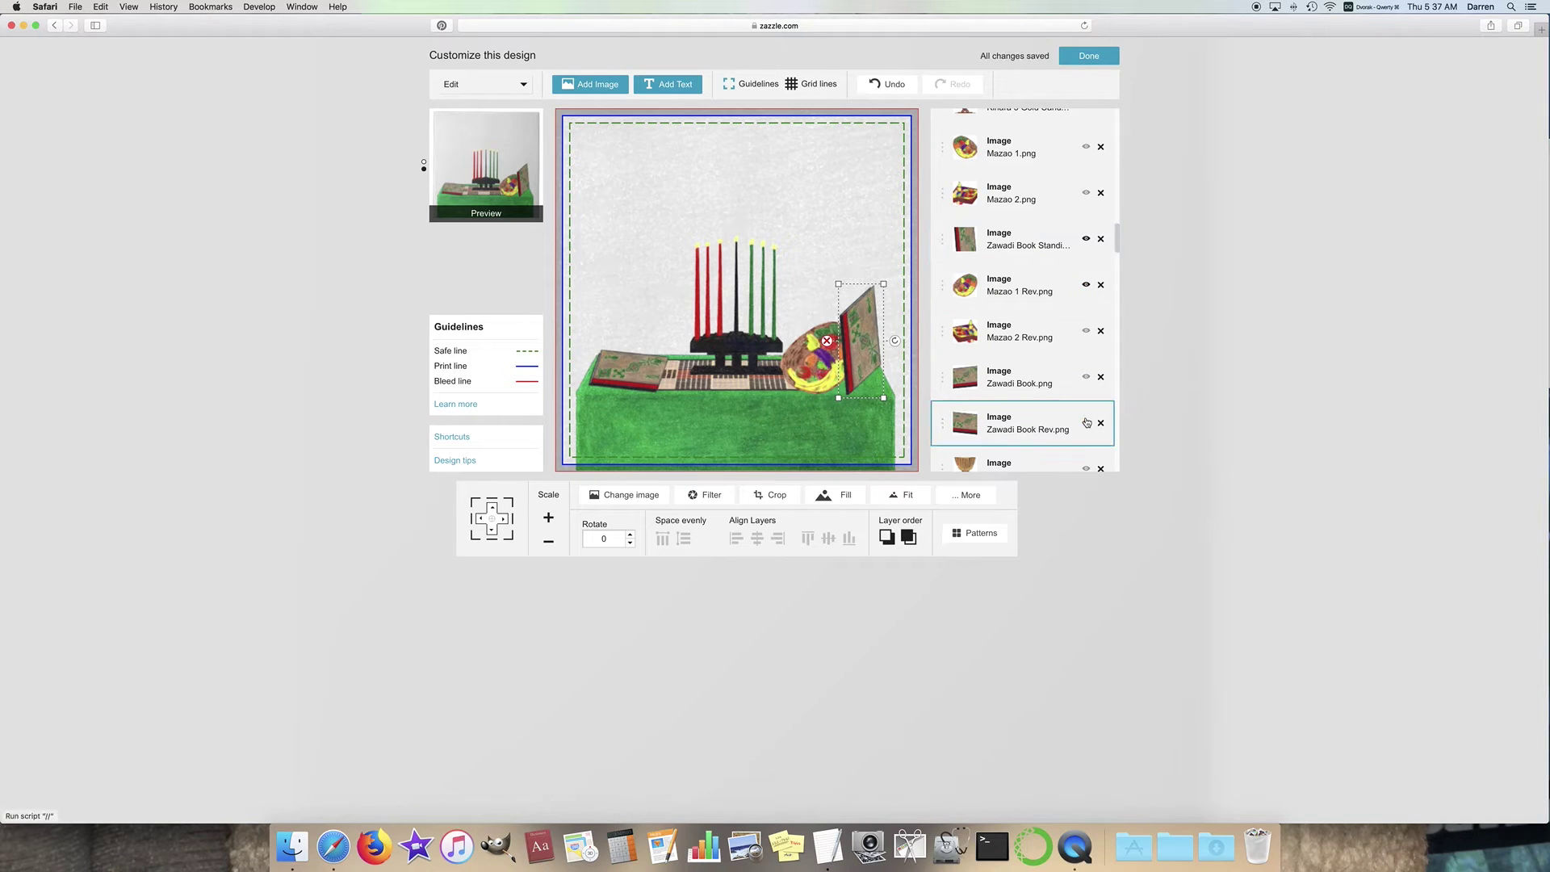
Step: Show Zawadi Djembe.png and scale the drum down to roughly the kinara's height
scroll(1087, 423, down, 1)
click(1087, 425)
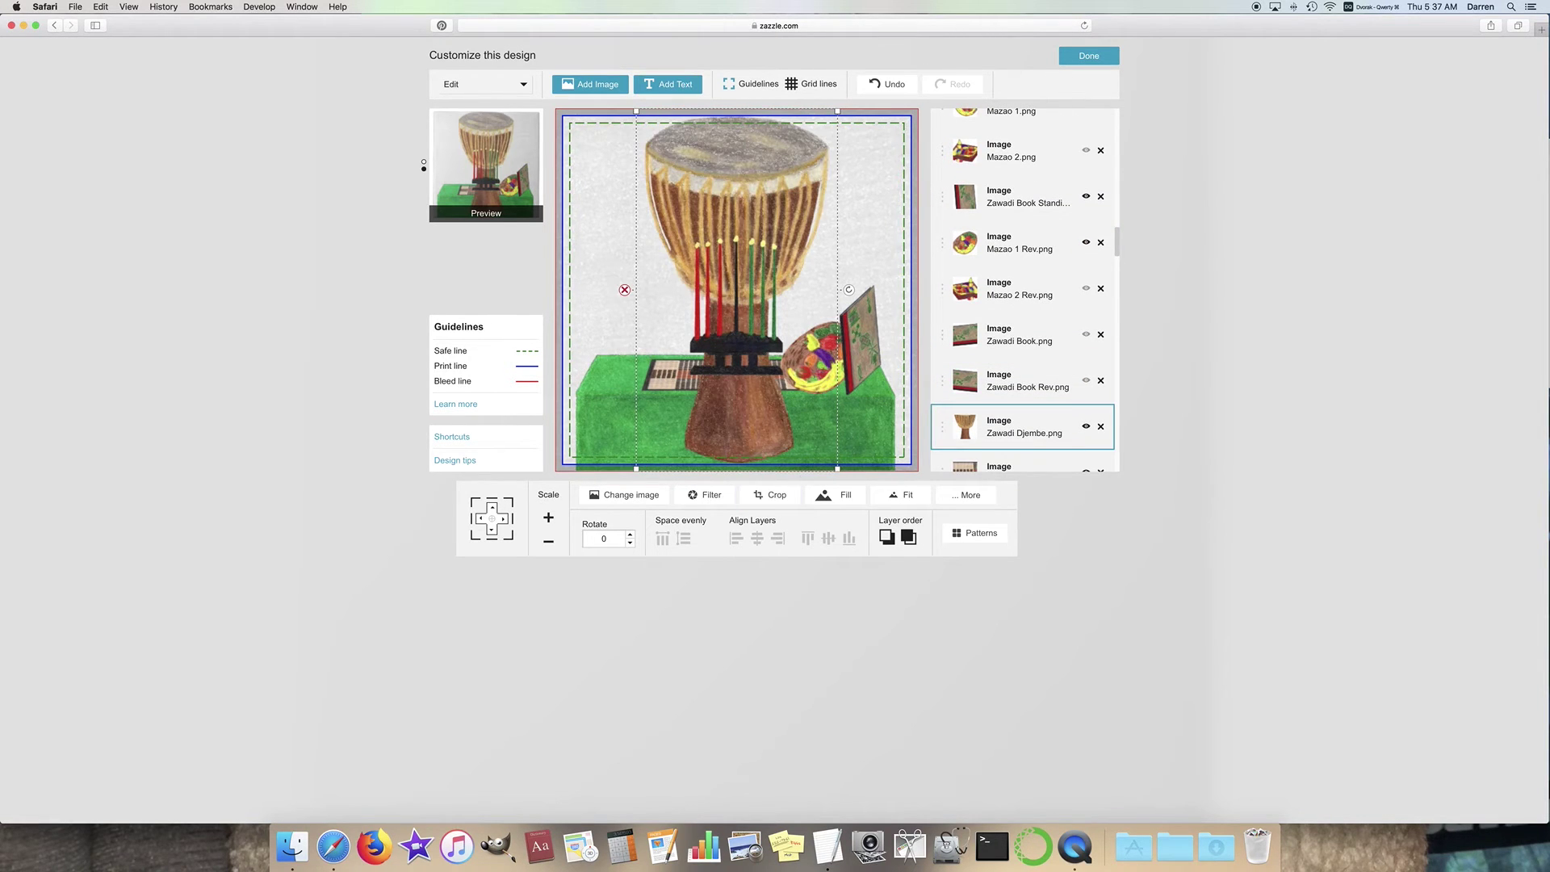
click(550, 542)
click(550, 543)
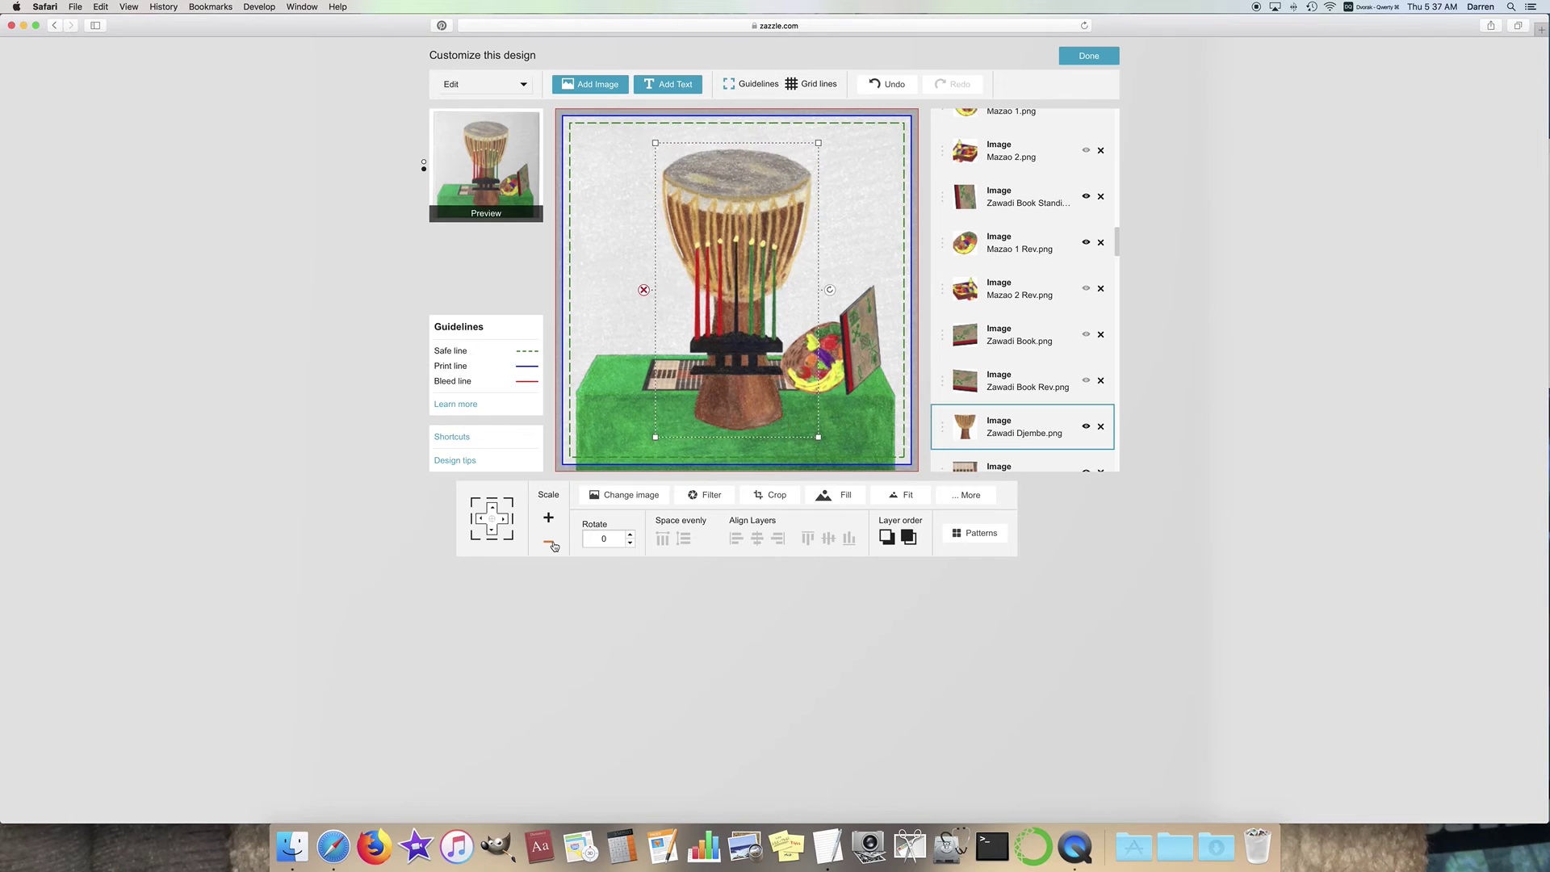
click(550, 542)
click(549, 543)
click(549, 543)
click(550, 542)
click(552, 545)
click(552, 545)
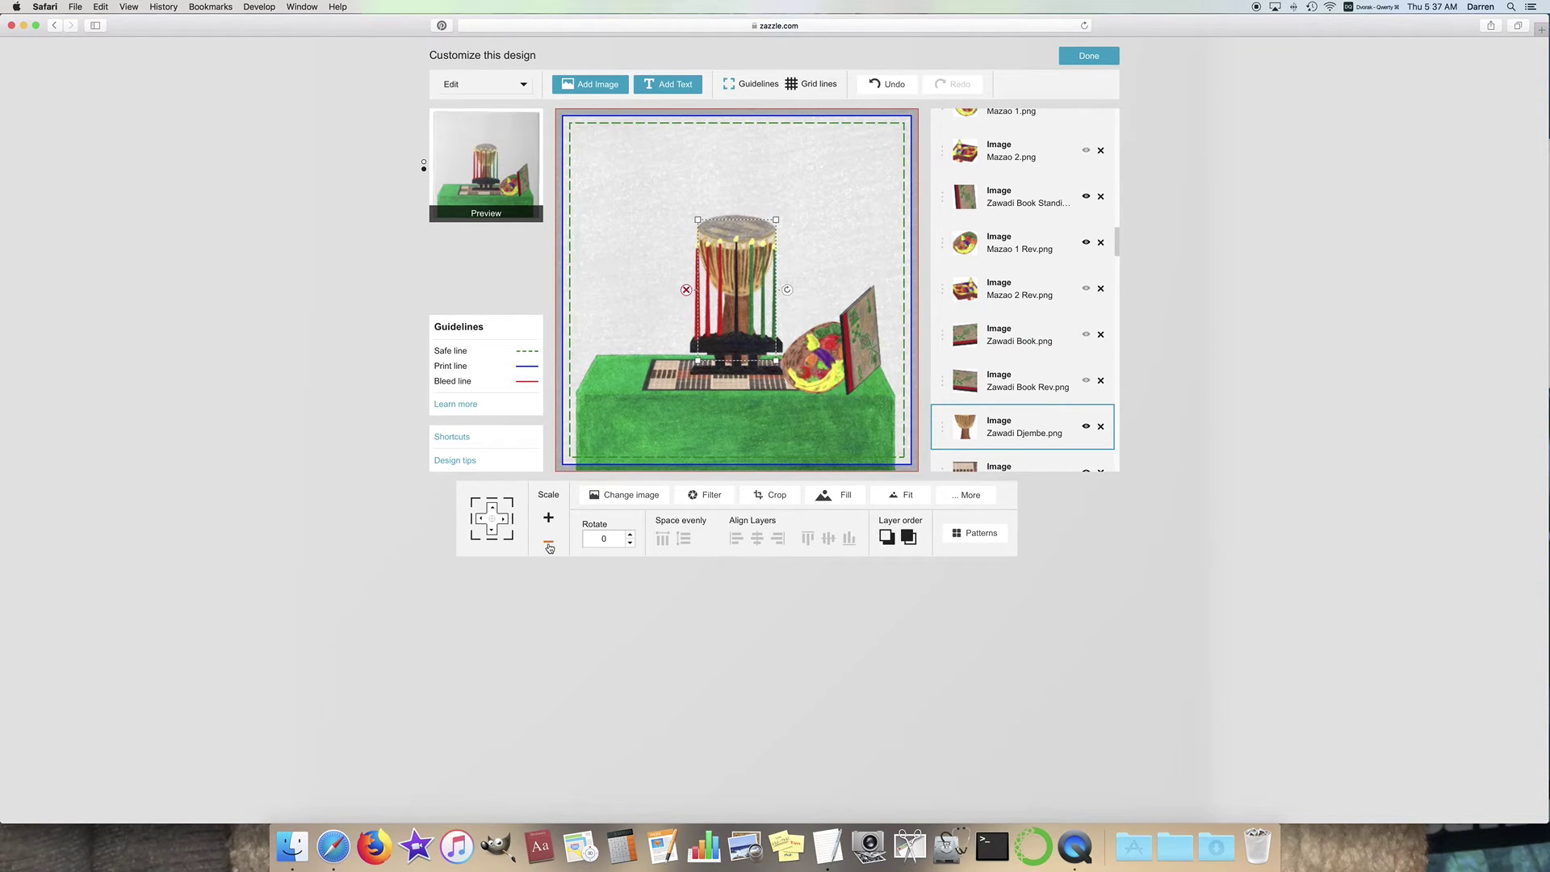
Step: Place the djembe on the table's left end and scale it down slightly more
drag(698, 316, 618, 300)
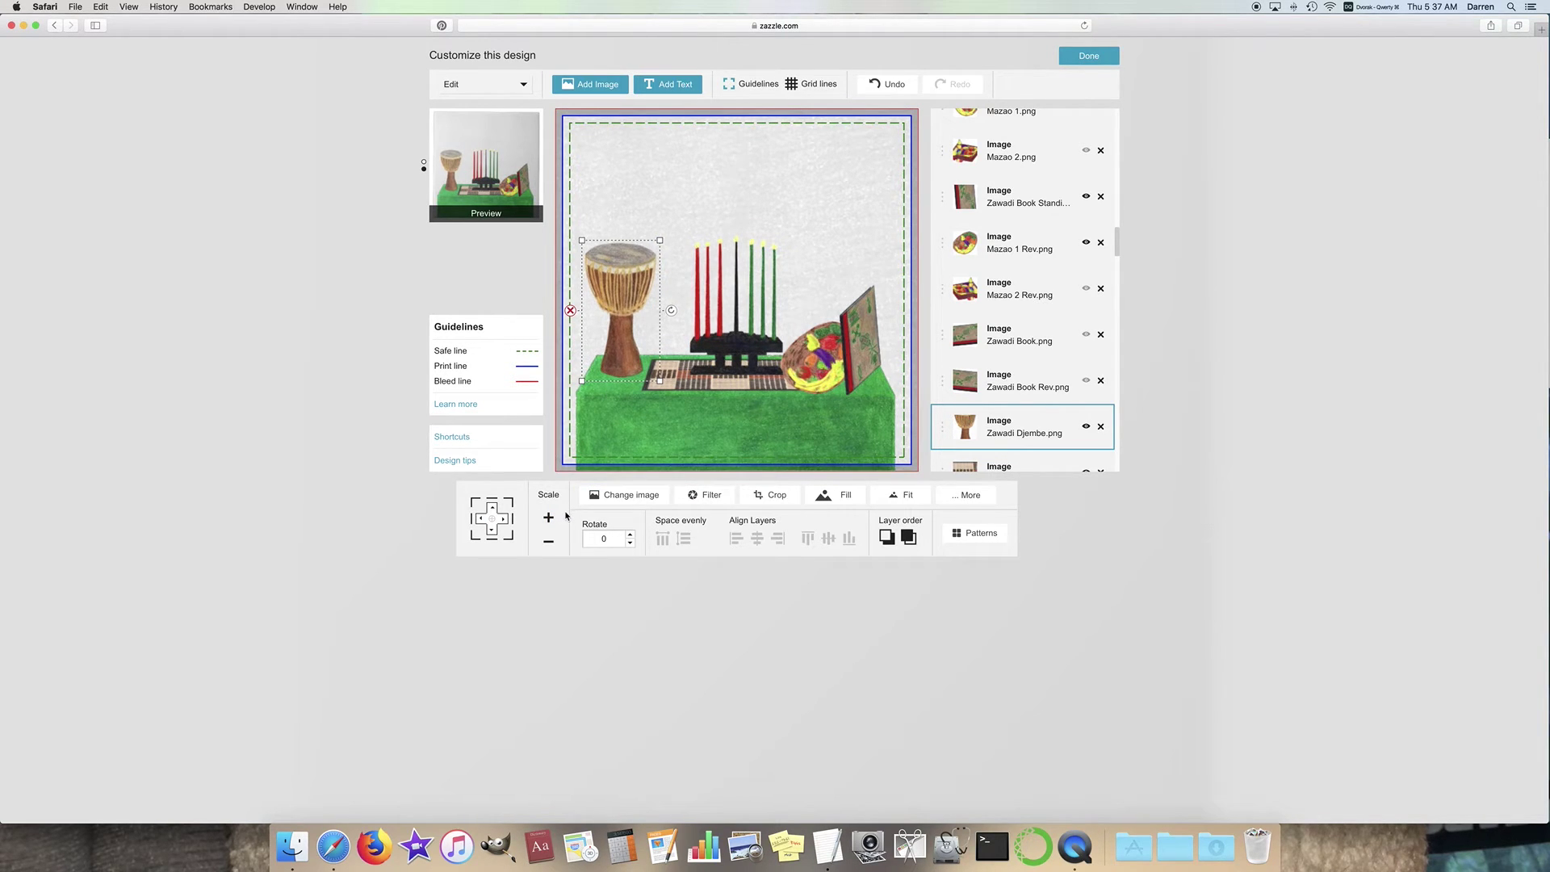
click(546, 547)
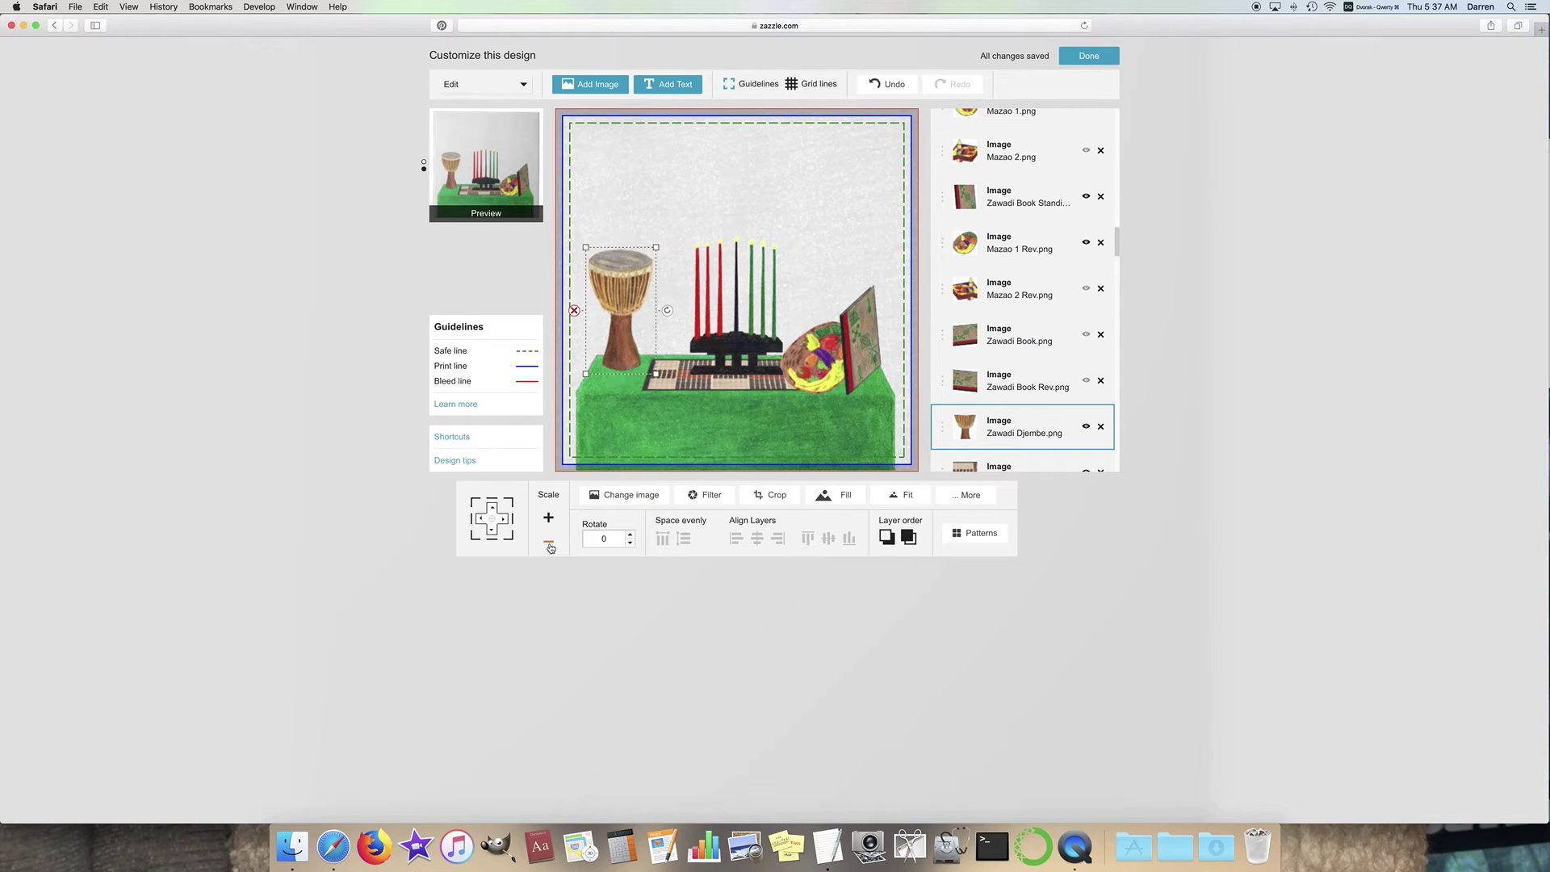
drag(621, 351, 616, 358)
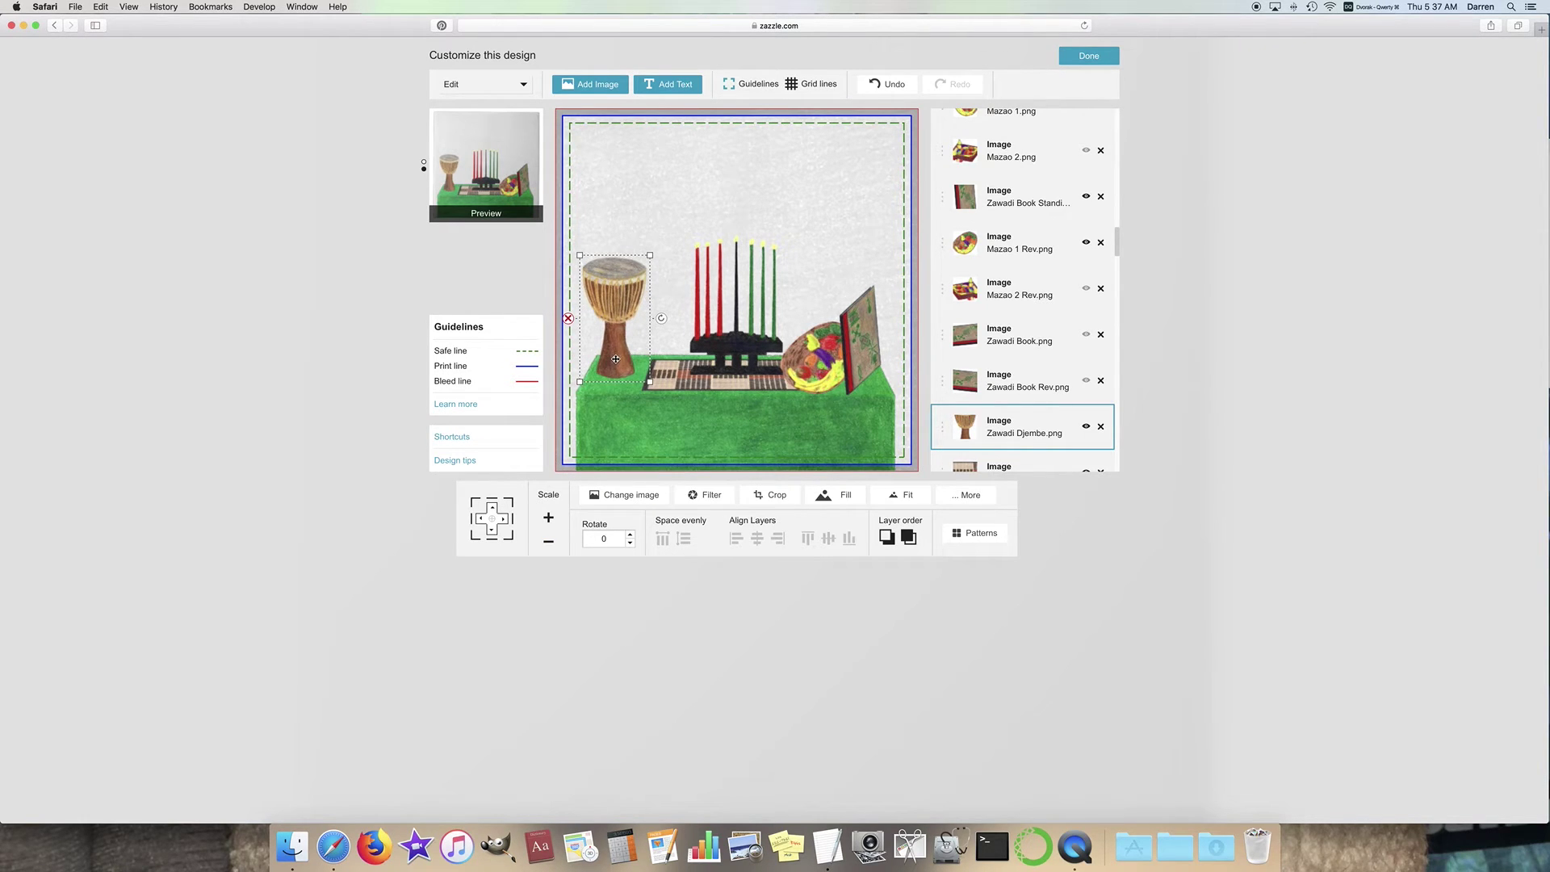
Step: Hide the djembe layer and show it again
click(1087, 425)
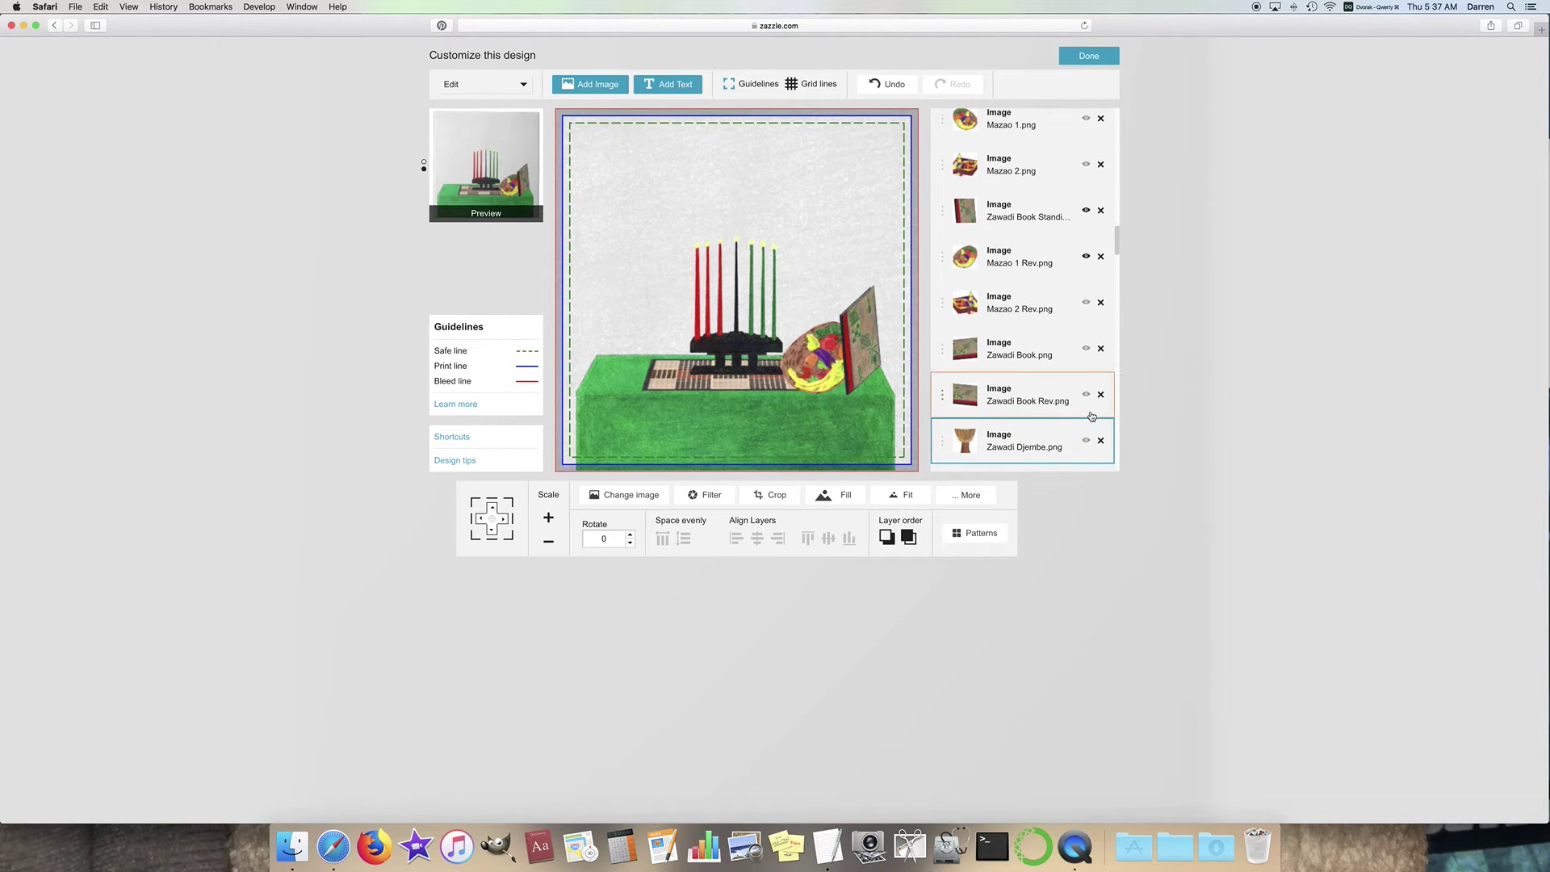
scroll(1092, 416, down, 1)
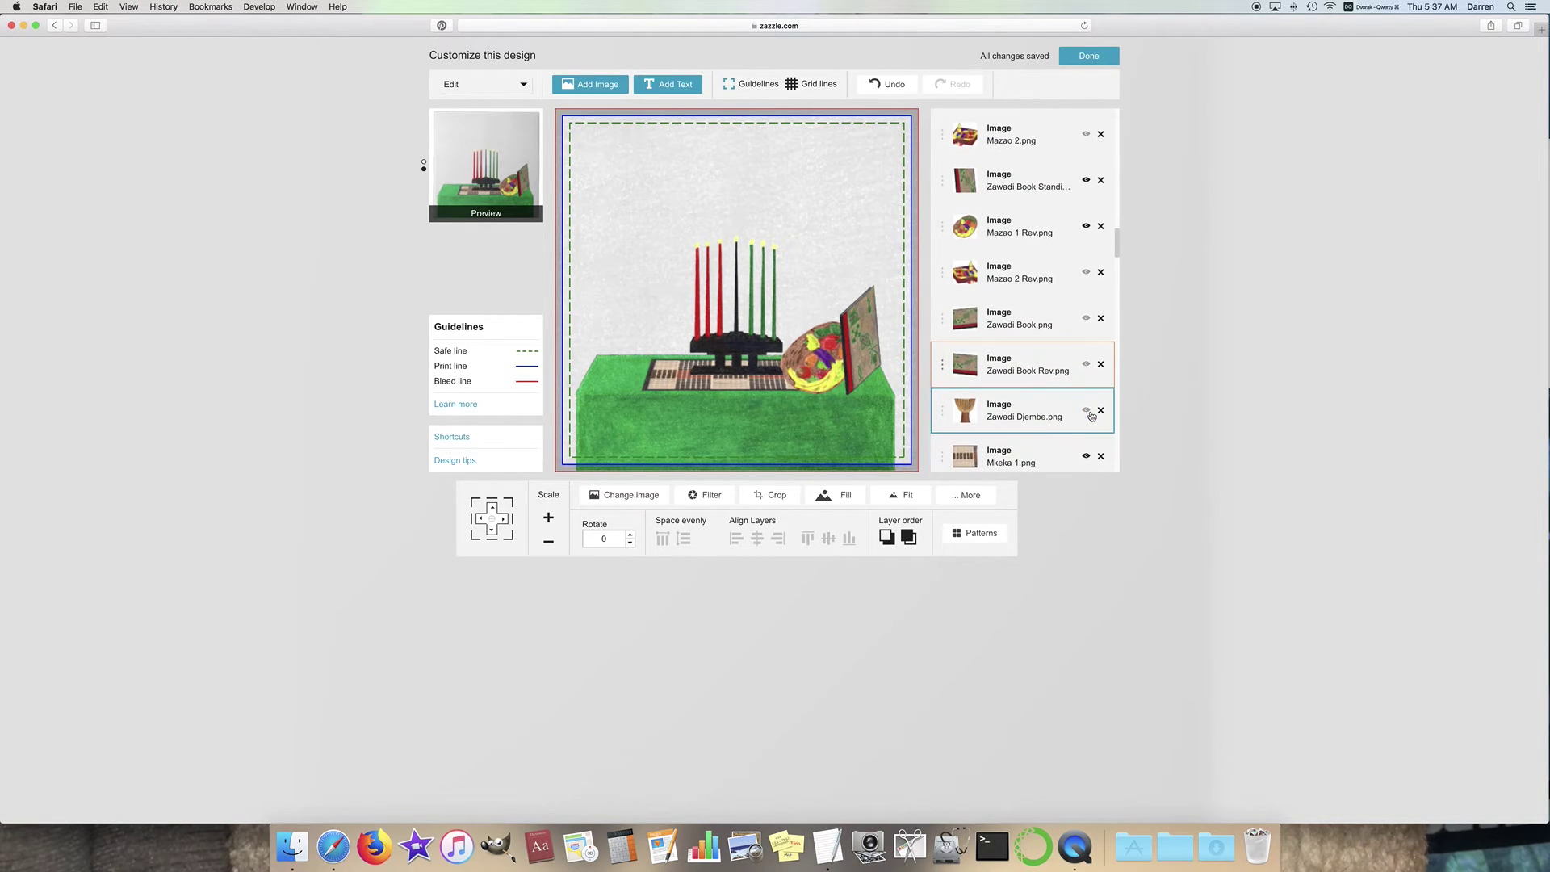
click(1086, 411)
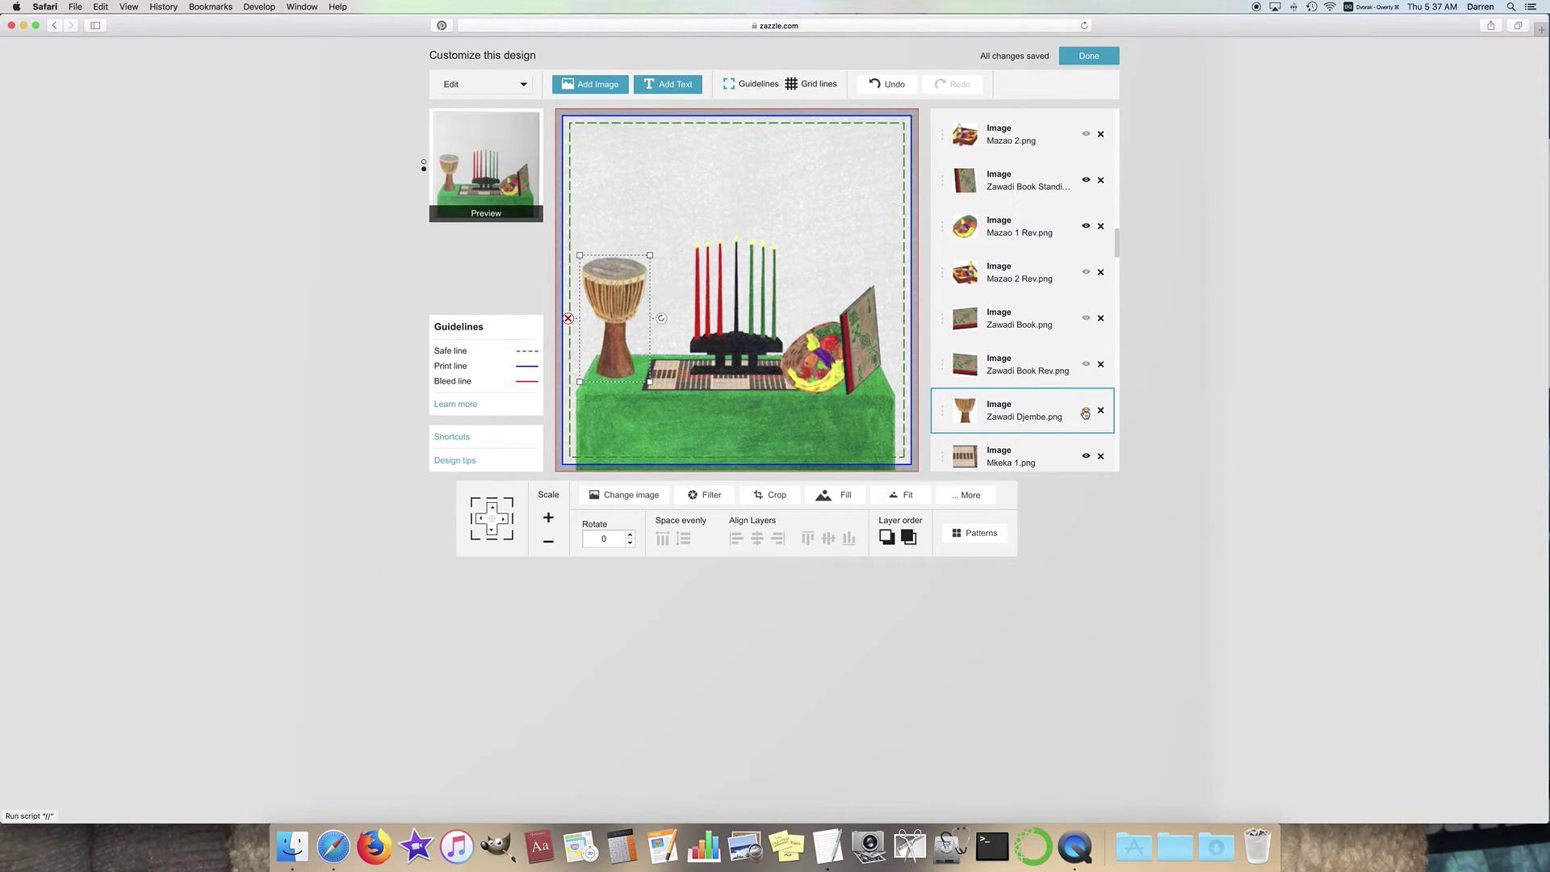
Step: Show the black Kikombe cha Umoja cup layer
scroll(1084, 412, up, 5)
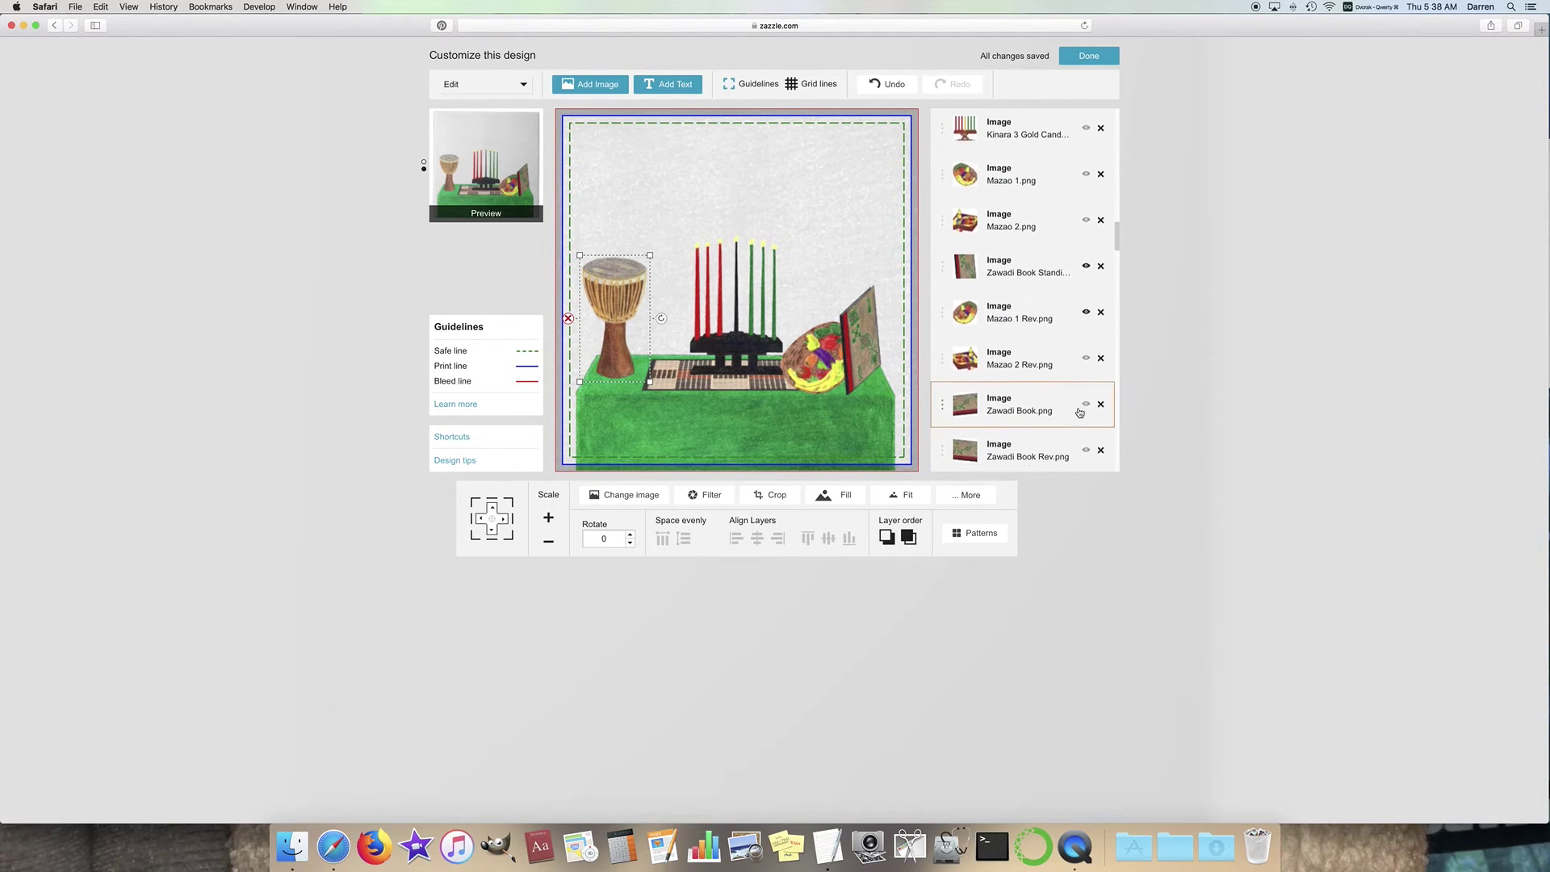
scroll(1080, 412, up, 5)
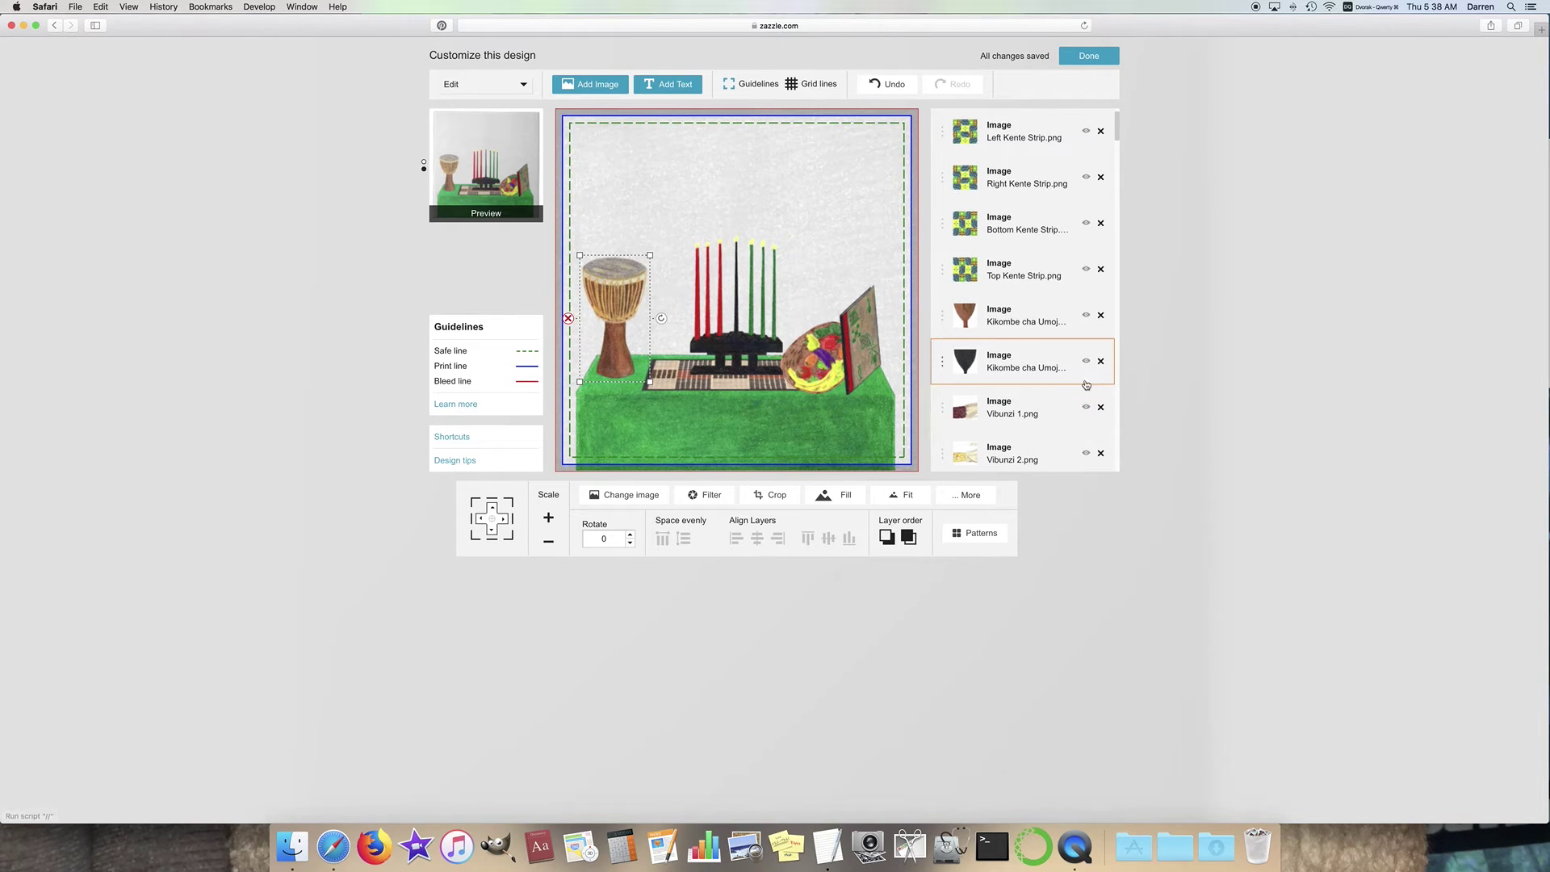
click(1086, 362)
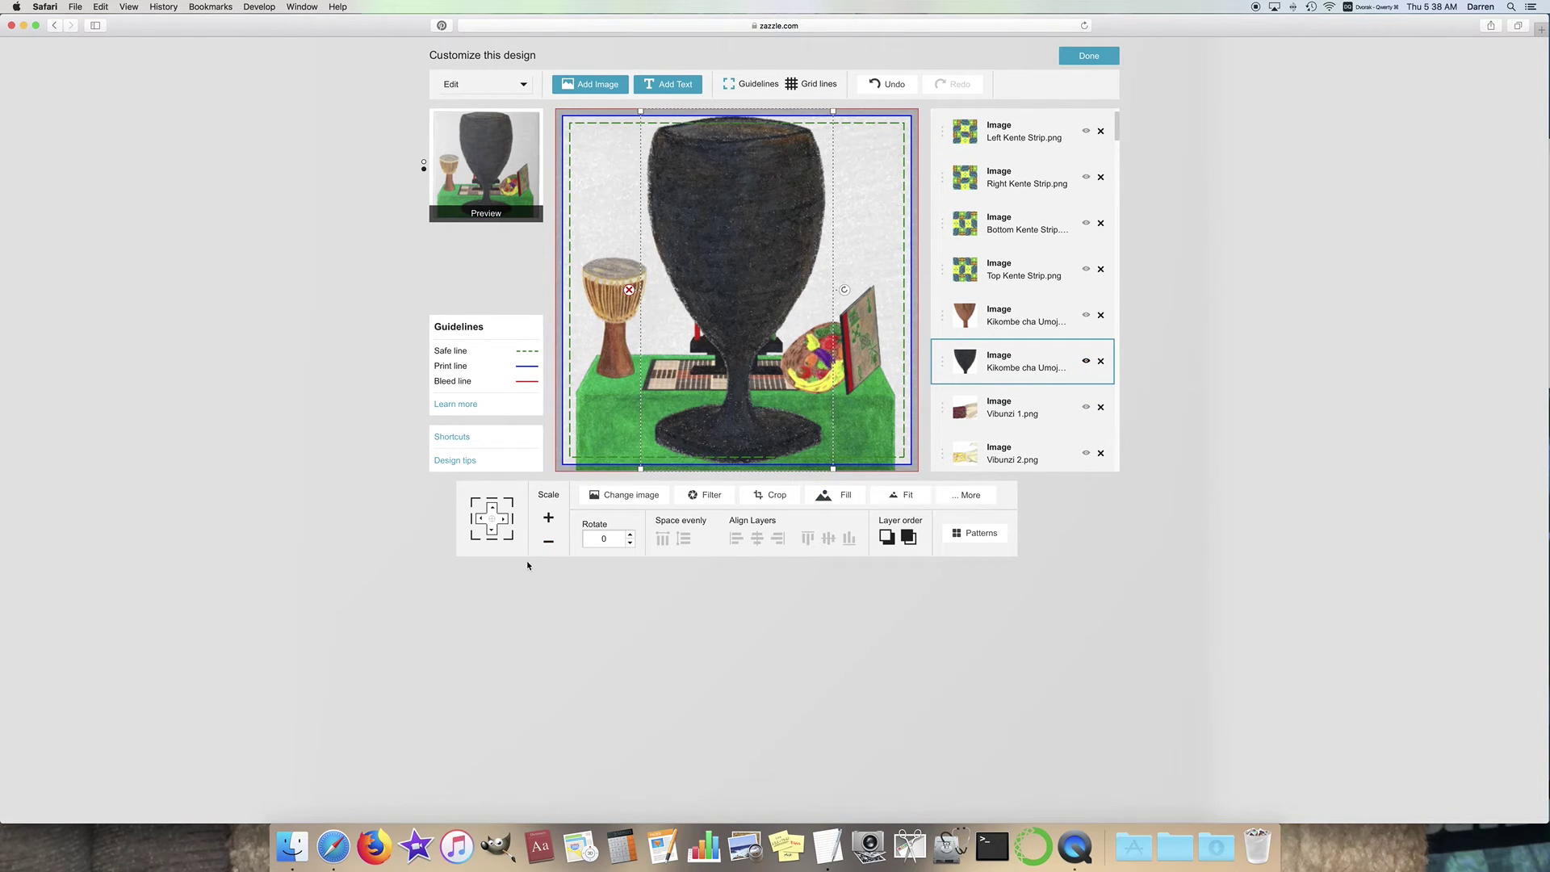
Step: Try scaling the black Kikombe cha Umoja cup down, and reset it to fit the print area
click(552, 543)
click(553, 543)
click(552, 544)
click(901, 494)
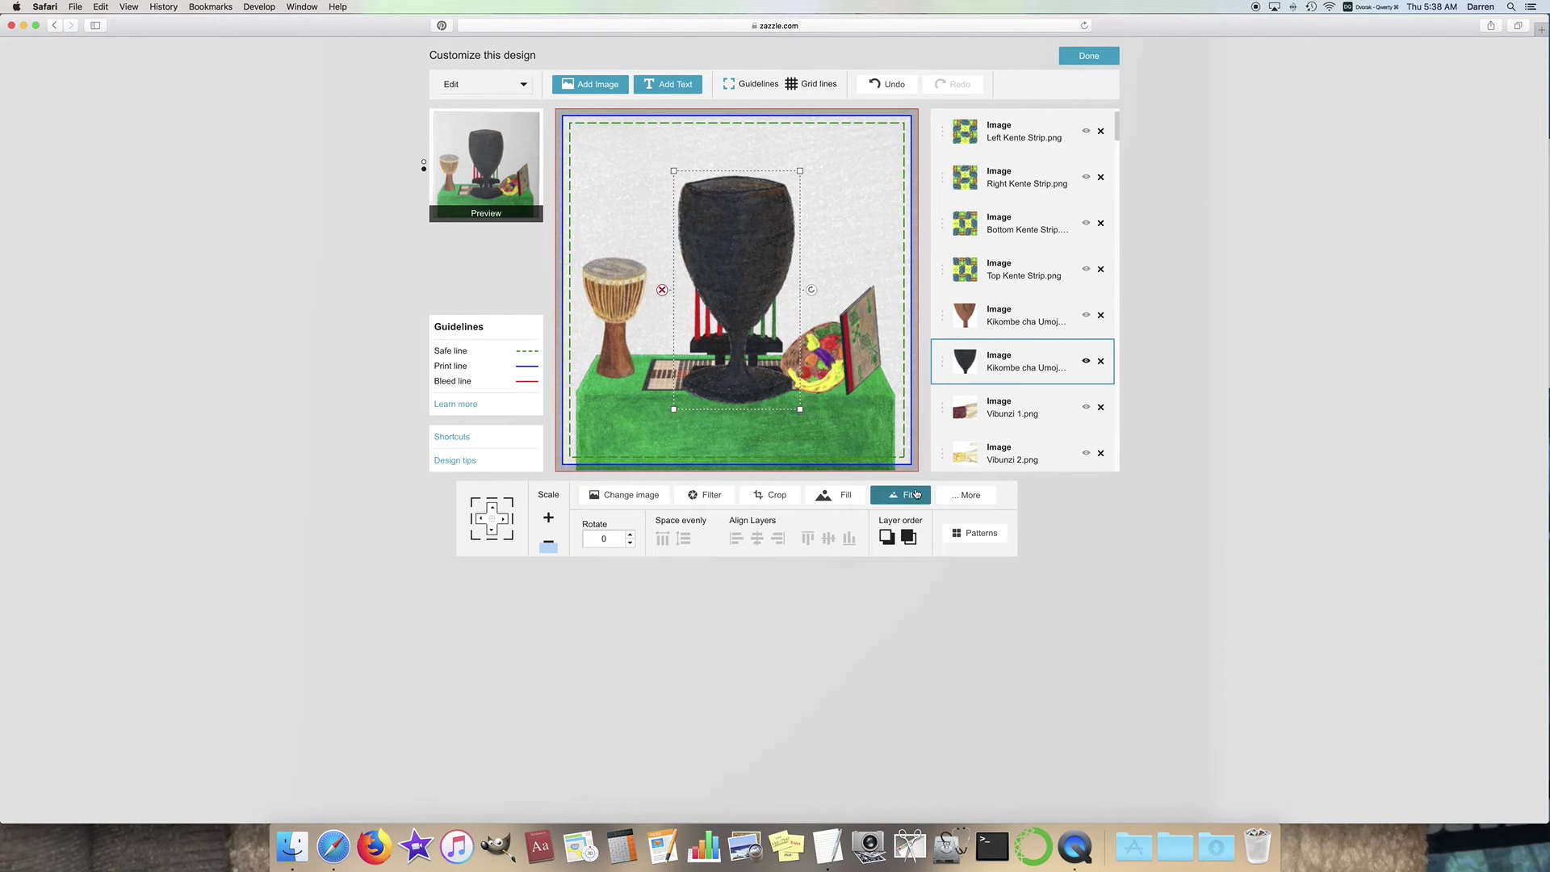
click(550, 545)
click(549, 545)
click(549, 545)
click(549, 545)
click(549, 545)
click(549, 546)
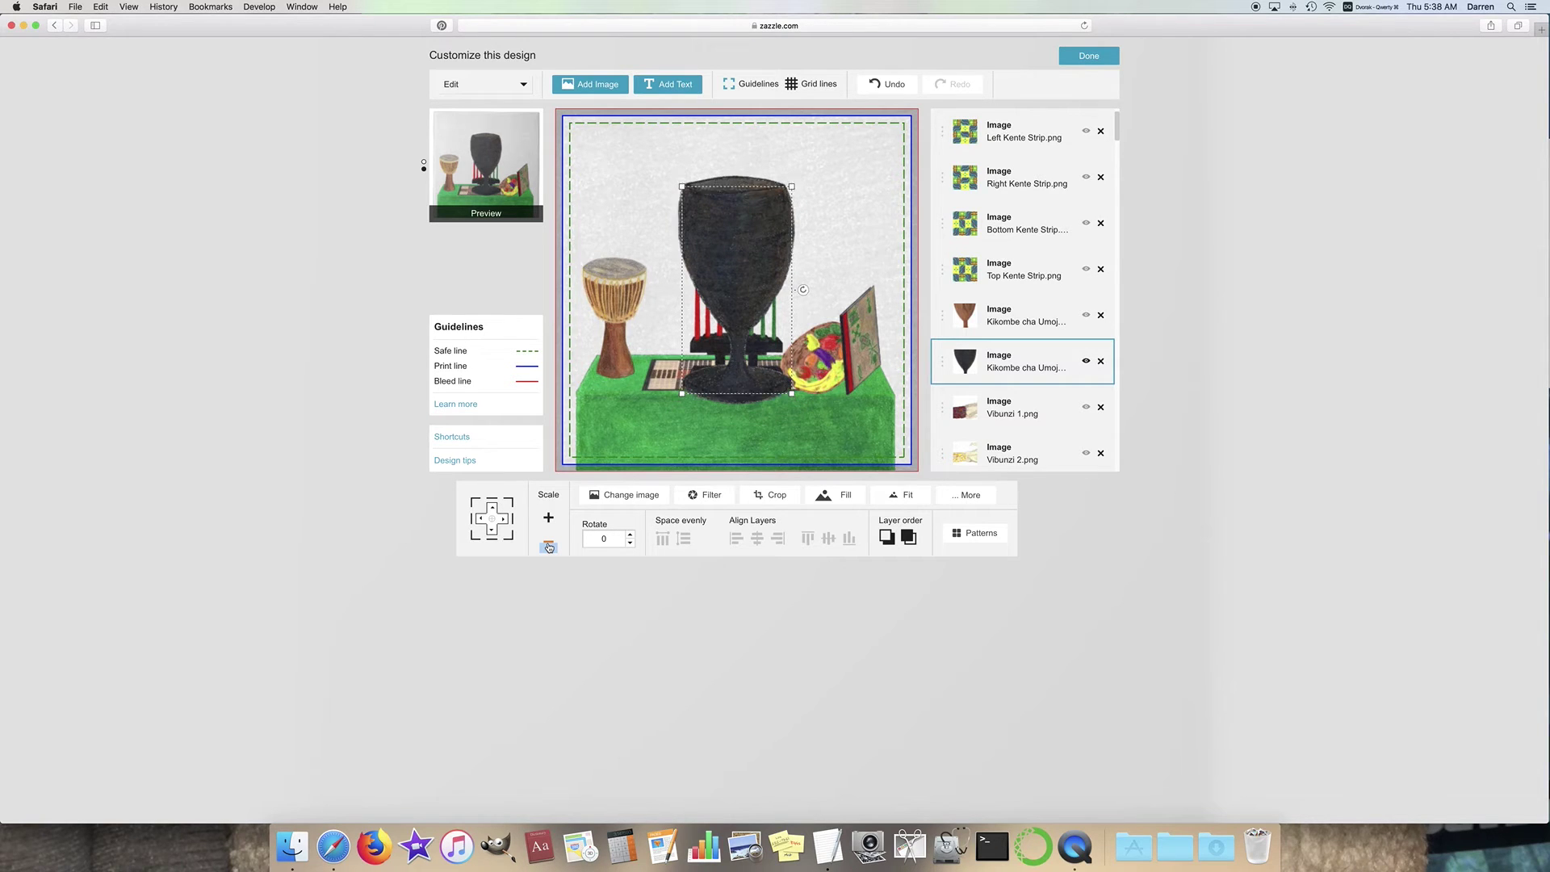
click(899, 499)
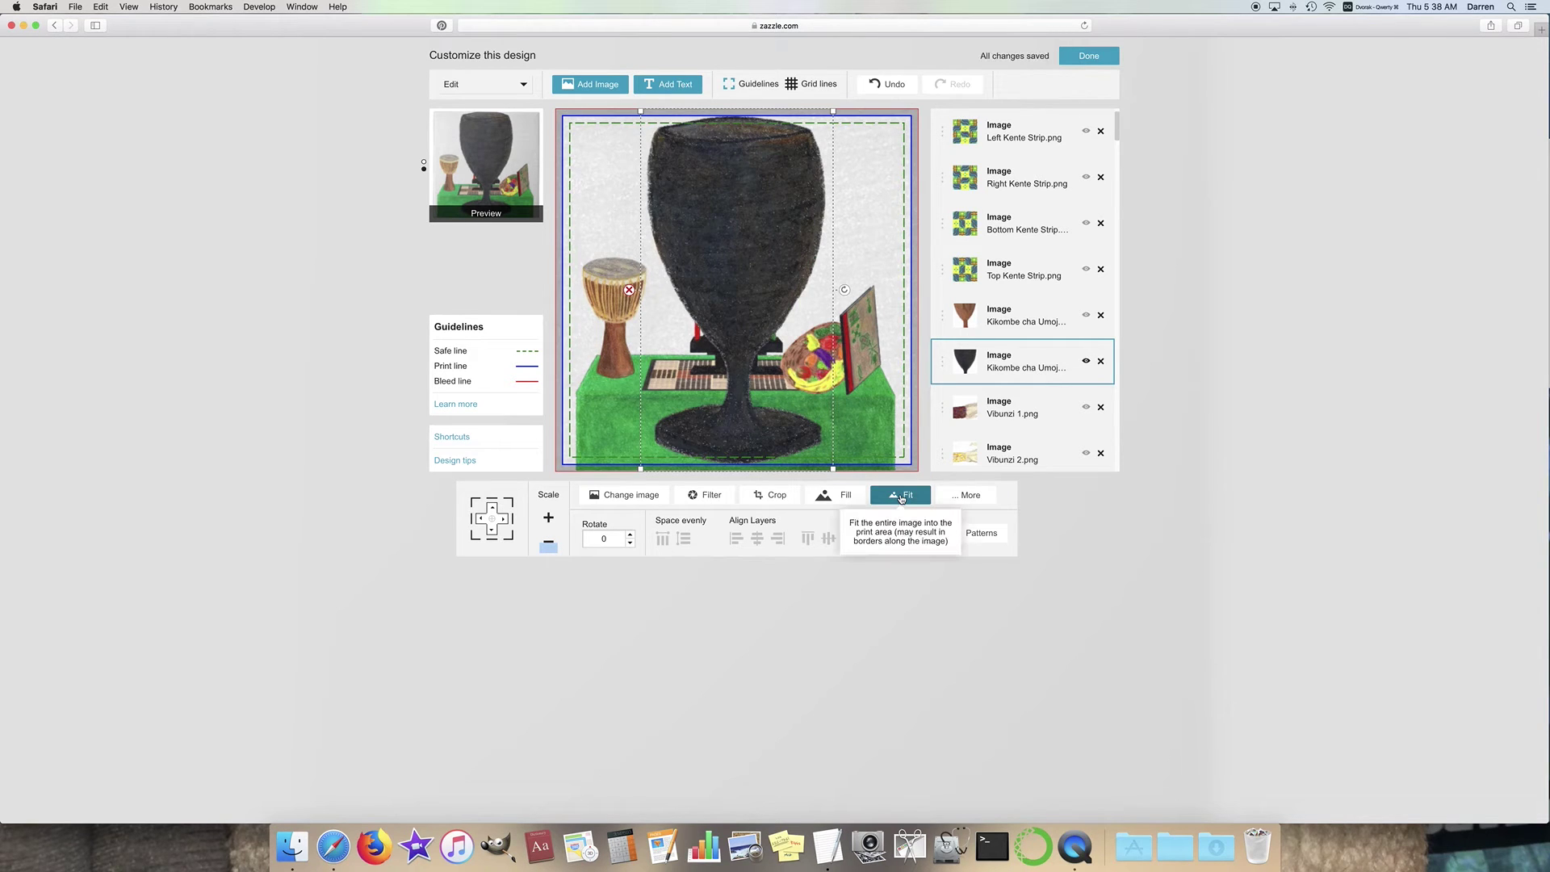
Step: Scale the black Kikombe cha Umoja cup down until it is less than half the kinara's height
click(550, 546)
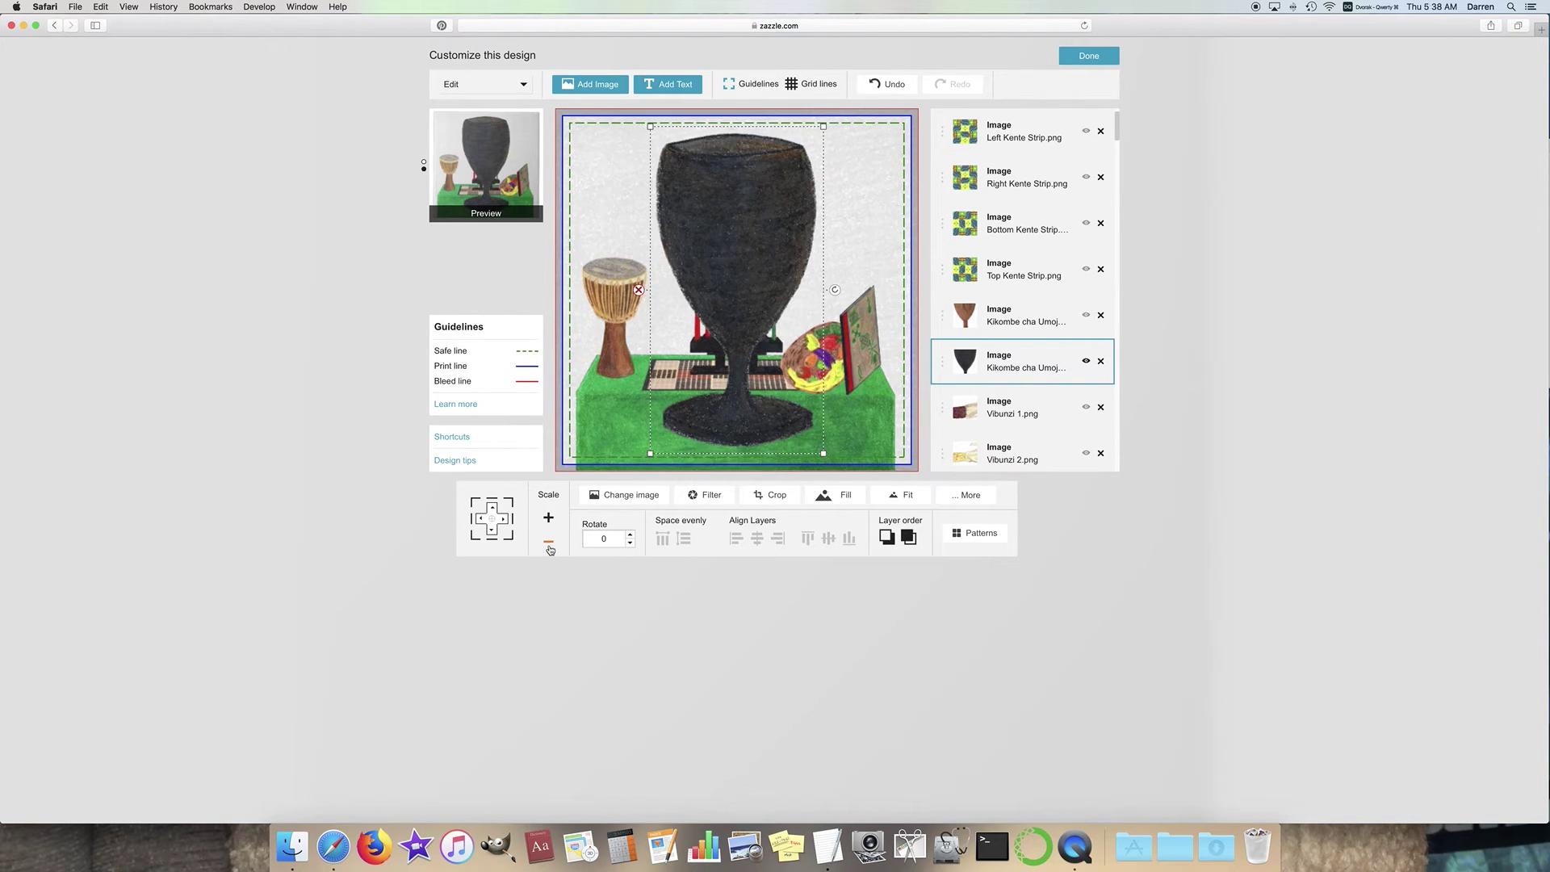
click(549, 547)
click(549, 547)
click(549, 546)
click(549, 546)
click(549, 546)
click(549, 547)
click(549, 547)
click(549, 547)
click(549, 547)
click(549, 546)
click(549, 547)
click(549, 547)
click(549, 547)
click(549, 547)
click(549, 546)
click(549, 547)
click(549, 547)
Step: Place the black cup on the mat's left end between the djembe and kinara, scale it down once more, and undo that reduction
drag(737, 275, 669, 344)
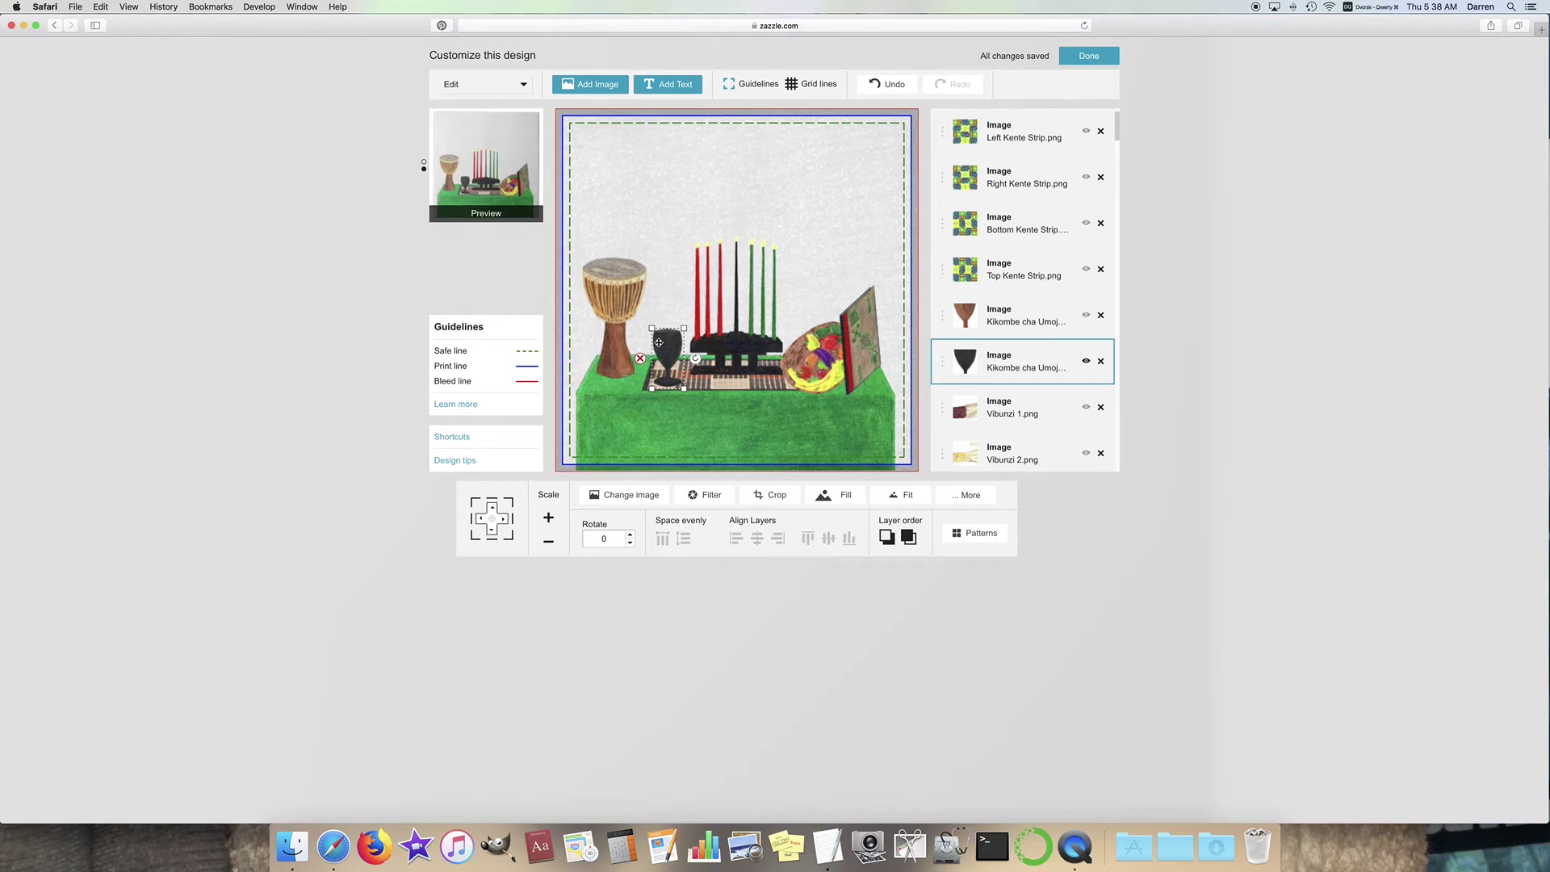
click(549, 543)
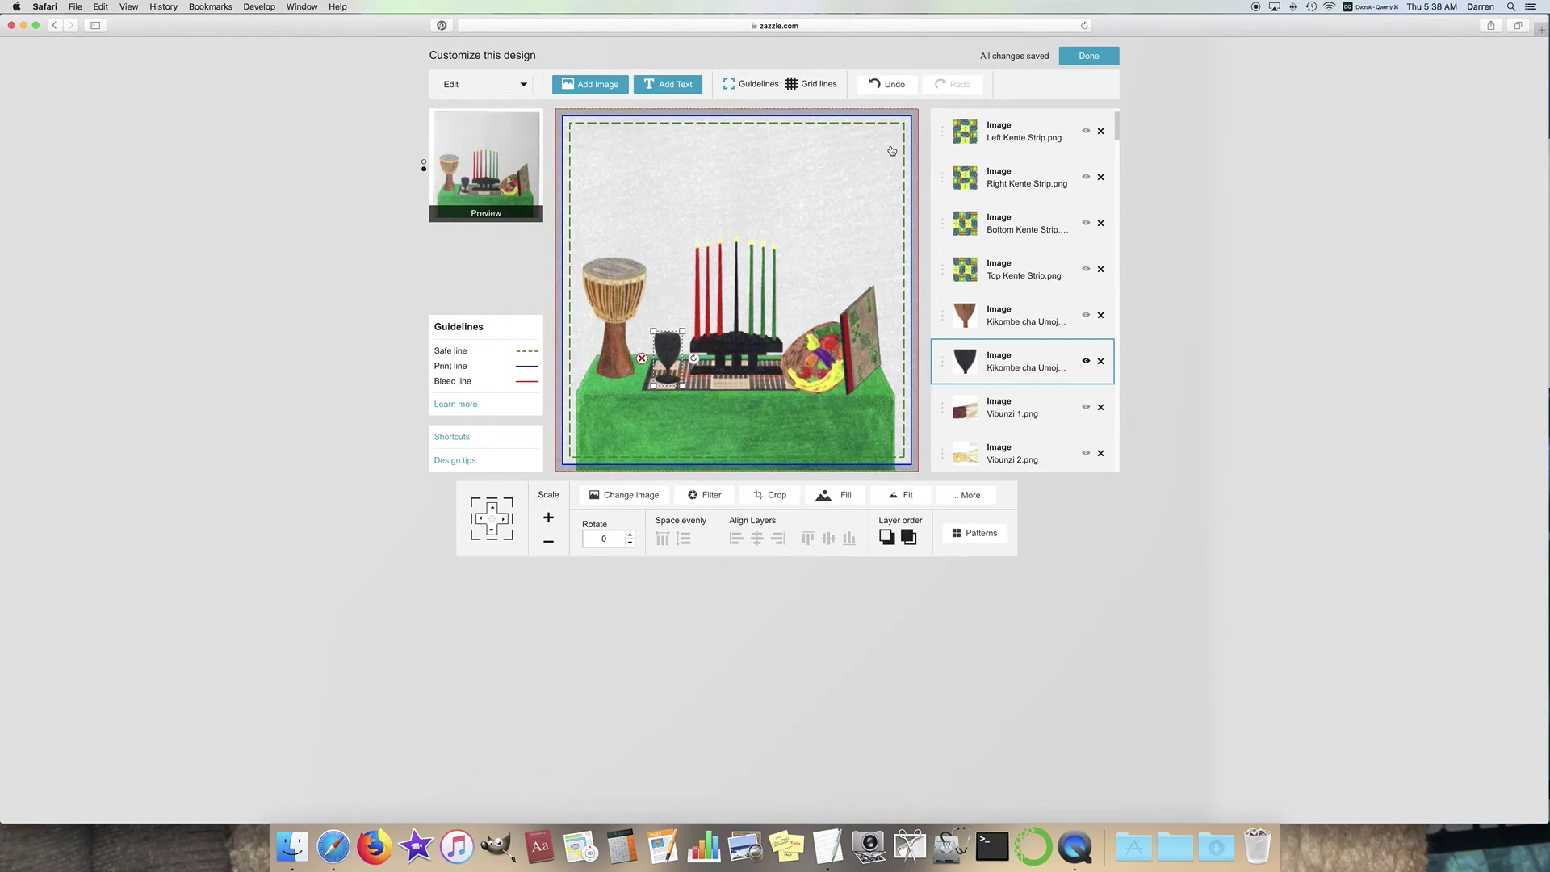
click(886, 84)
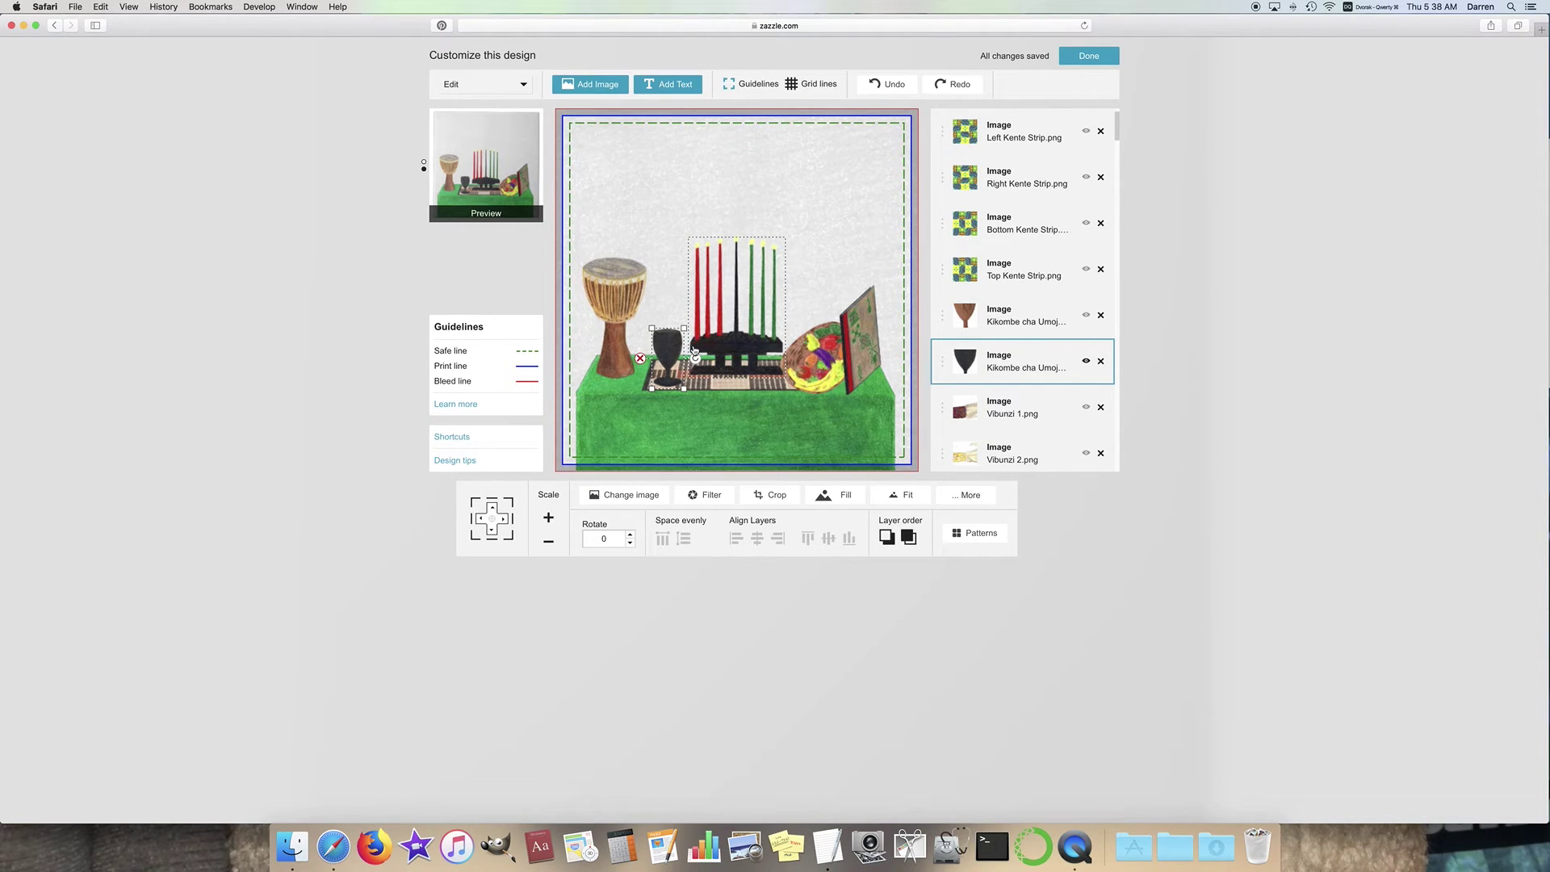
Step: Show the brown Kikombe cha Umoja cup layer
click(1086, 315)
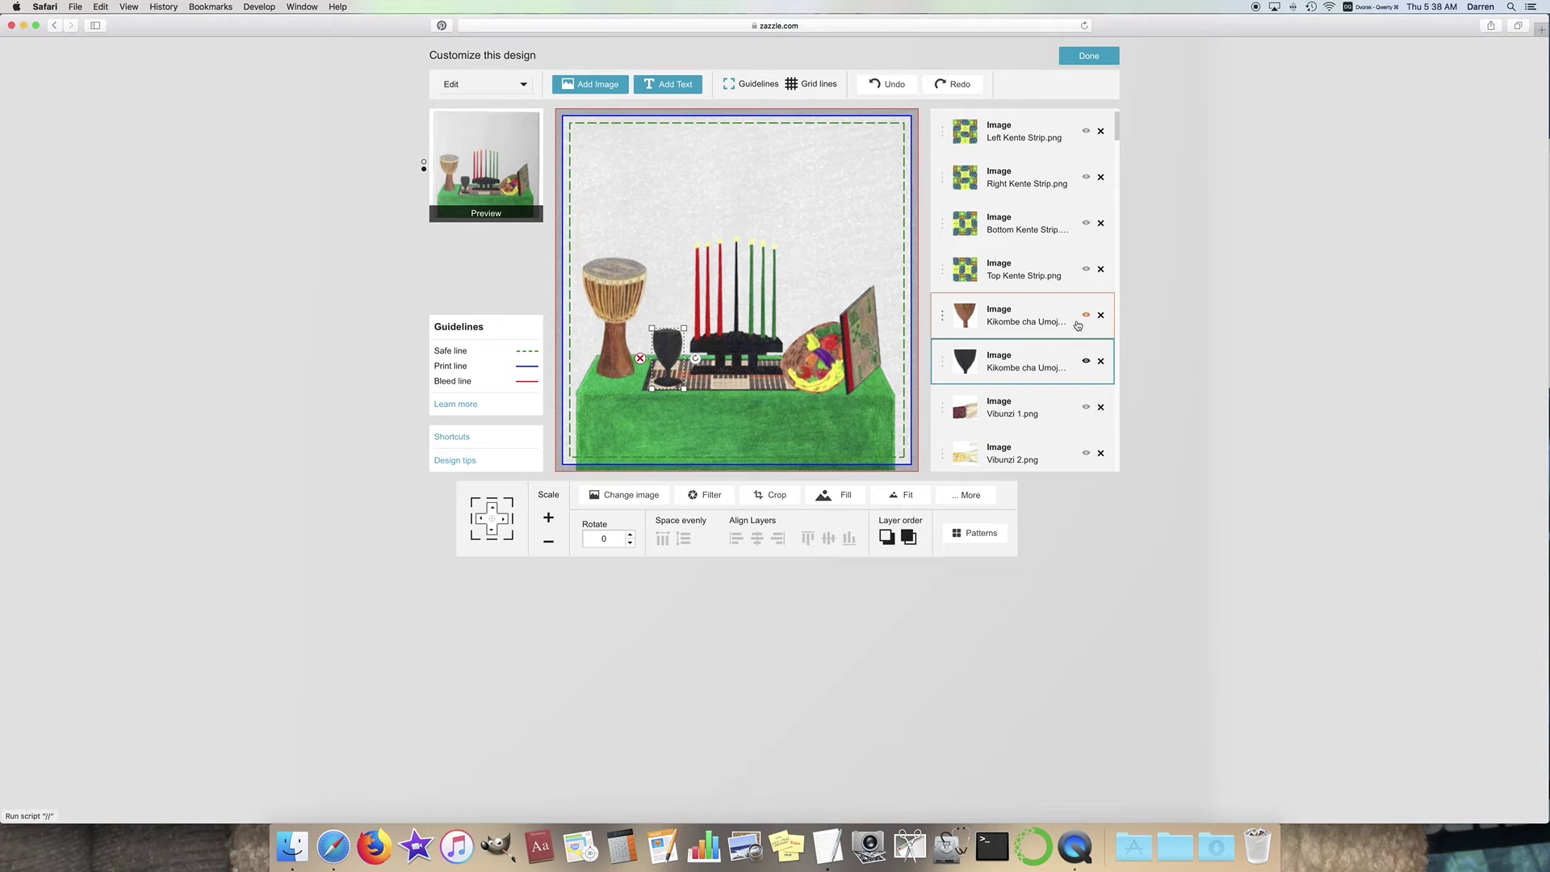
Step: Try scaling the brown Kikombe cha Umoja cup down, and reset it to fit the print area
click(550, 544)
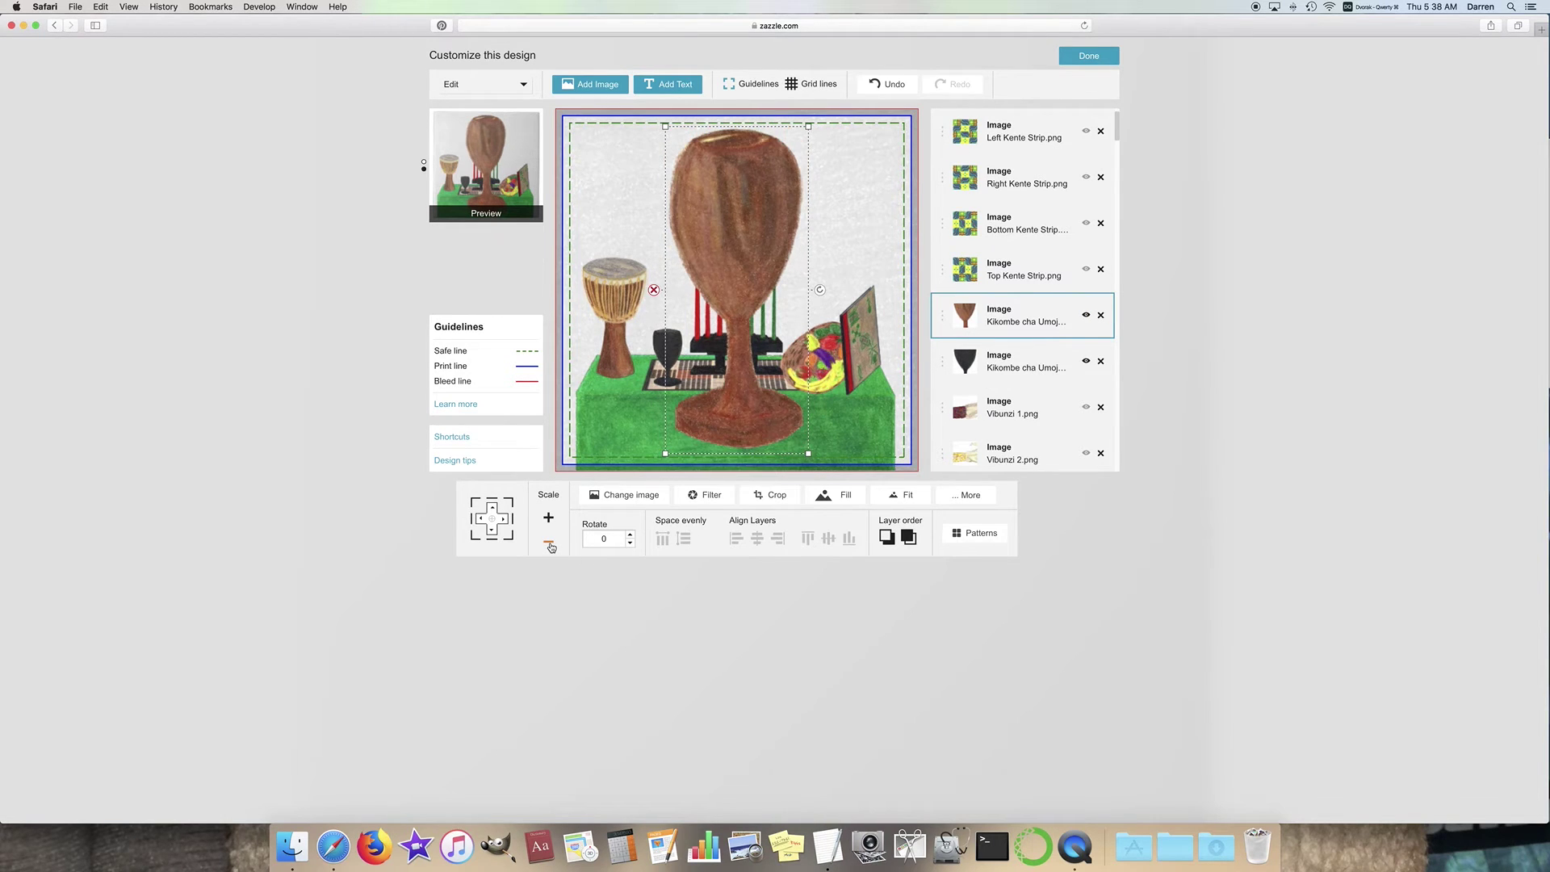
click(550, 544)
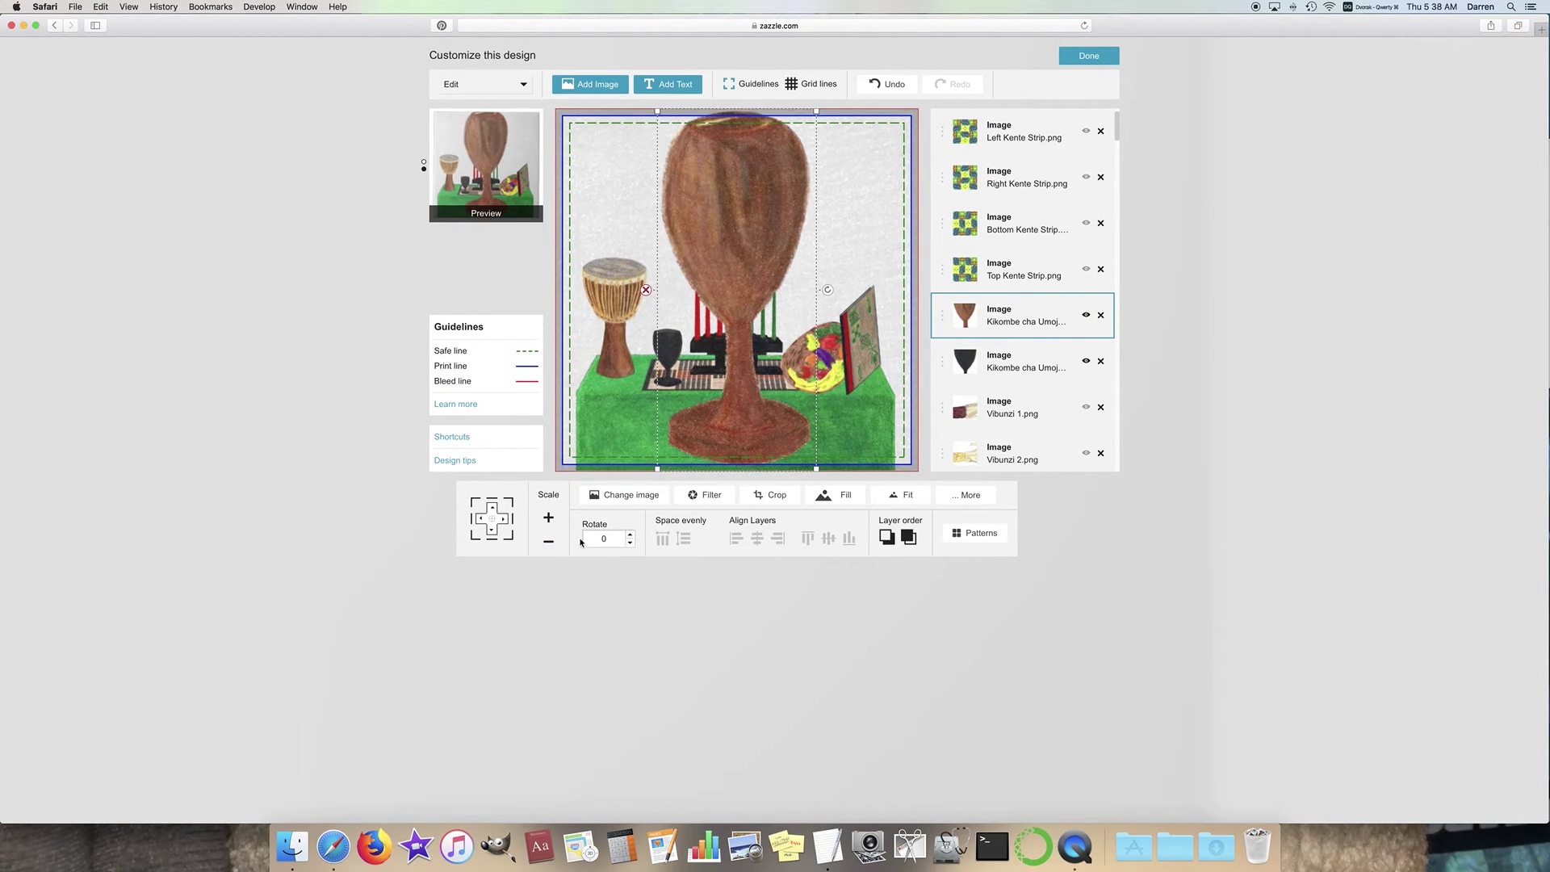
click(550, 545)
click(549, 544)
click(550, 544)
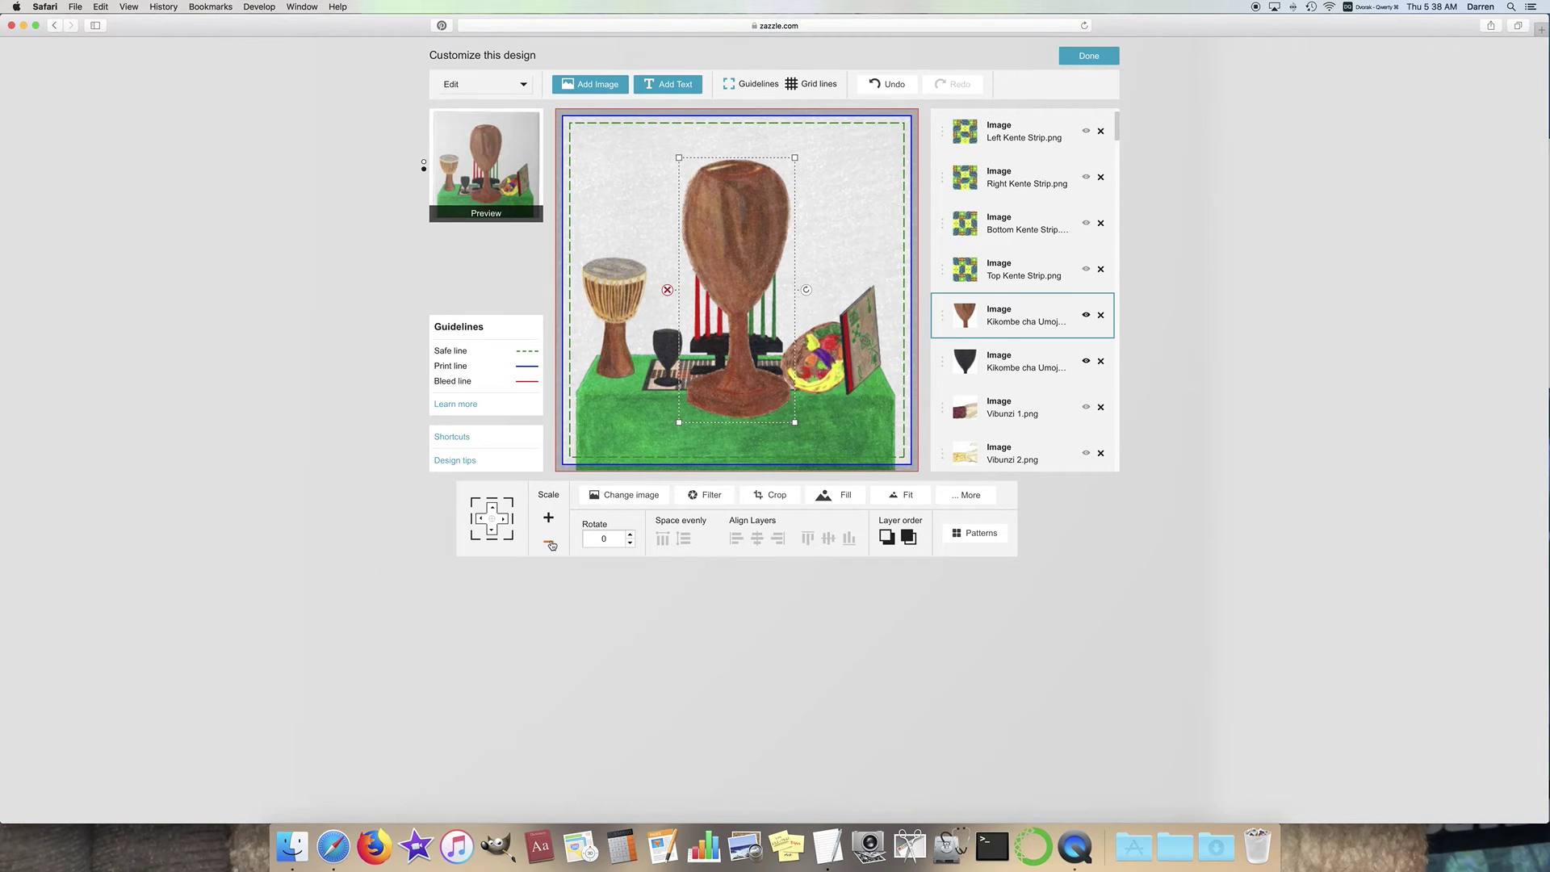
click(550, 544)
click(549, 544)
click(550, 544)
click(550, 544)
click(549, 545)
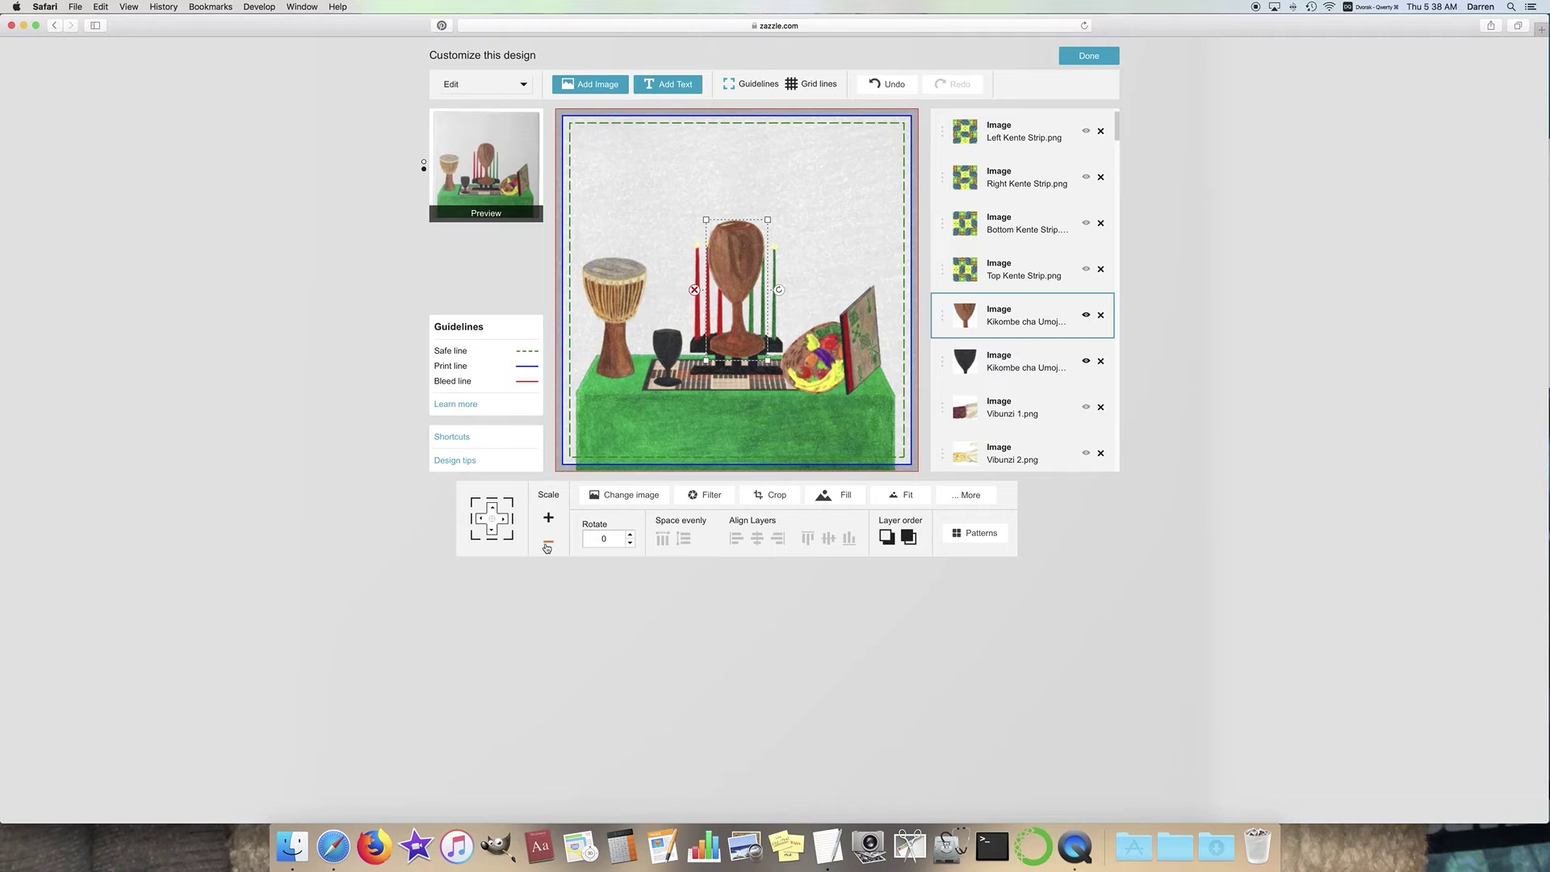
click(550, 544)
click(550, 544)
click(550, 544)
click(550, 544)
click(902, 495)
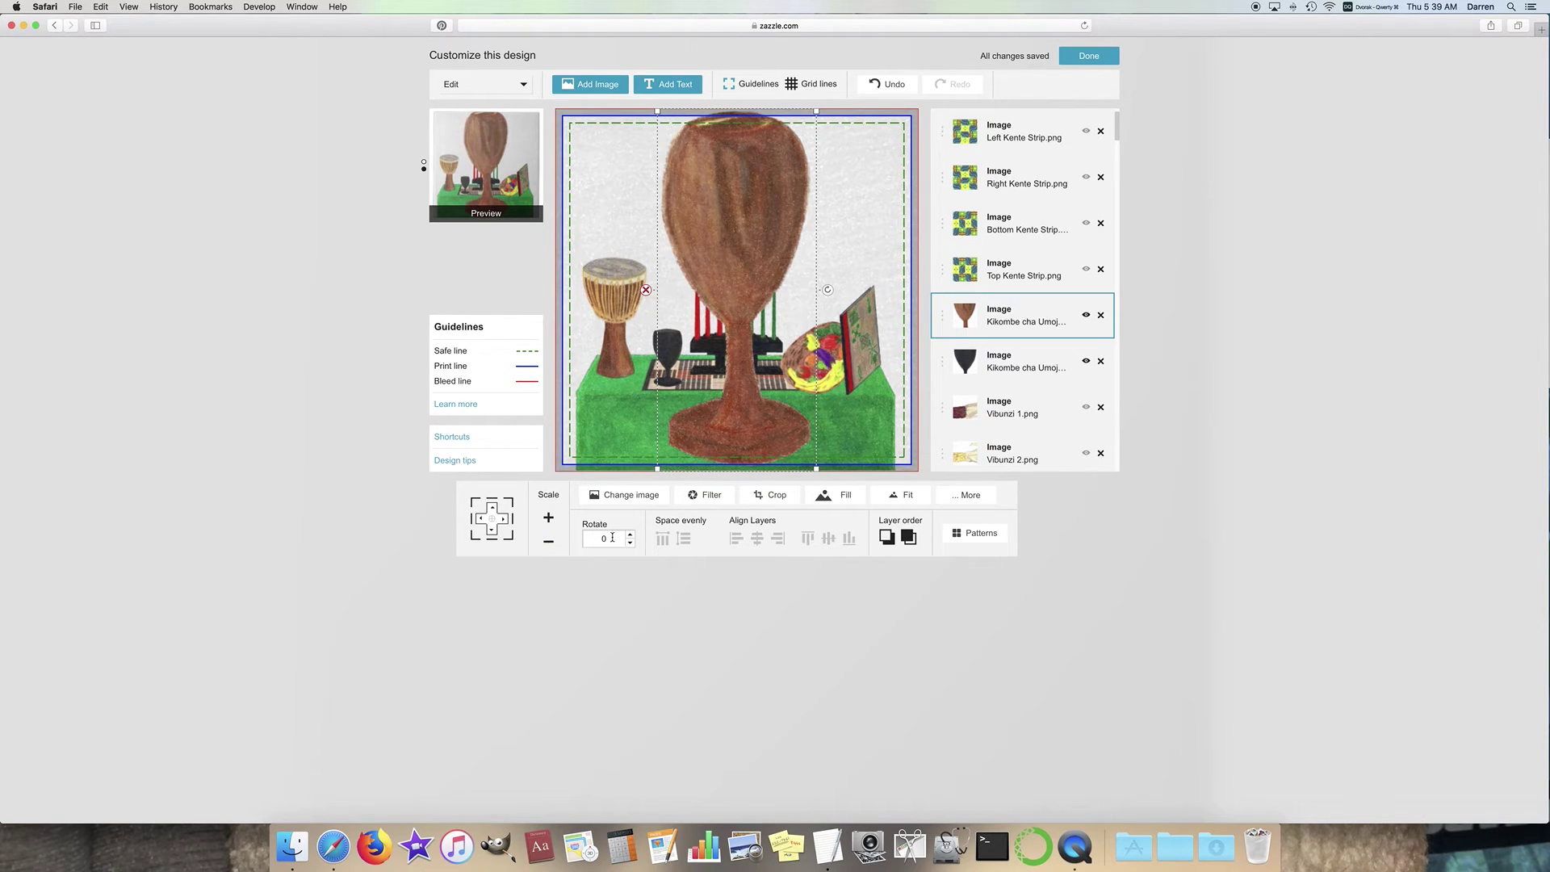
Step: Scale the brown cup down to less than half the kinara's height and place it over the black cup on the mat's left end
click(548, 545)
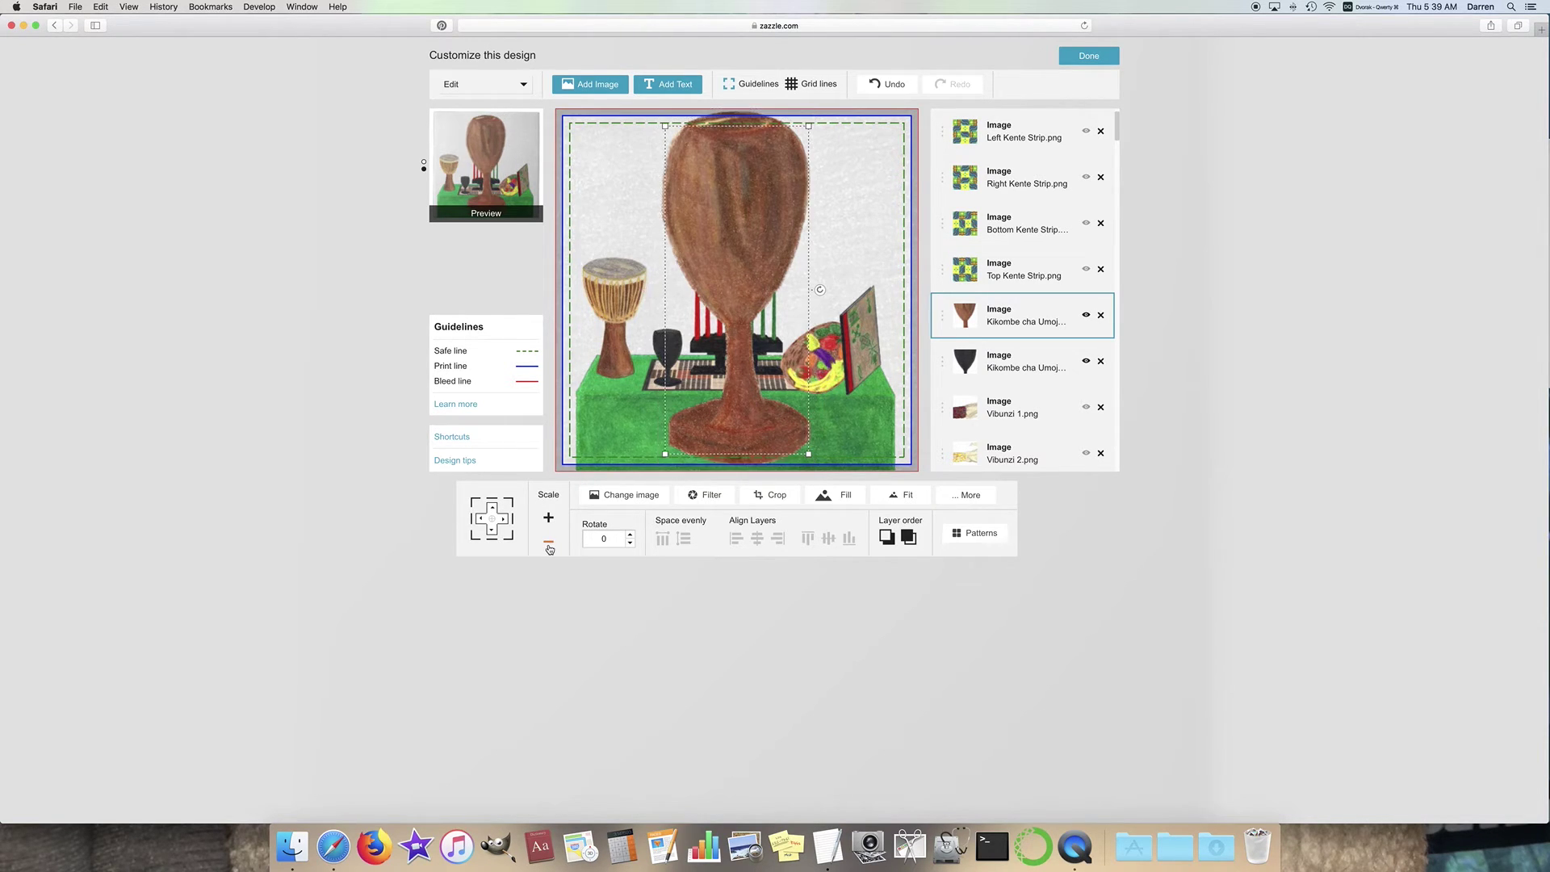
click(548, 545)
click(548, 545)
click(549, 546)
click(549, 547)
click(548, 547)
click(548, 546)
click(548, 547)
click(549, 547)
click(548, 547)
click(548, 547)
click(548, 547)
click(548, 547)
click(548, 546)
click(548, 547)
click(548, 547)
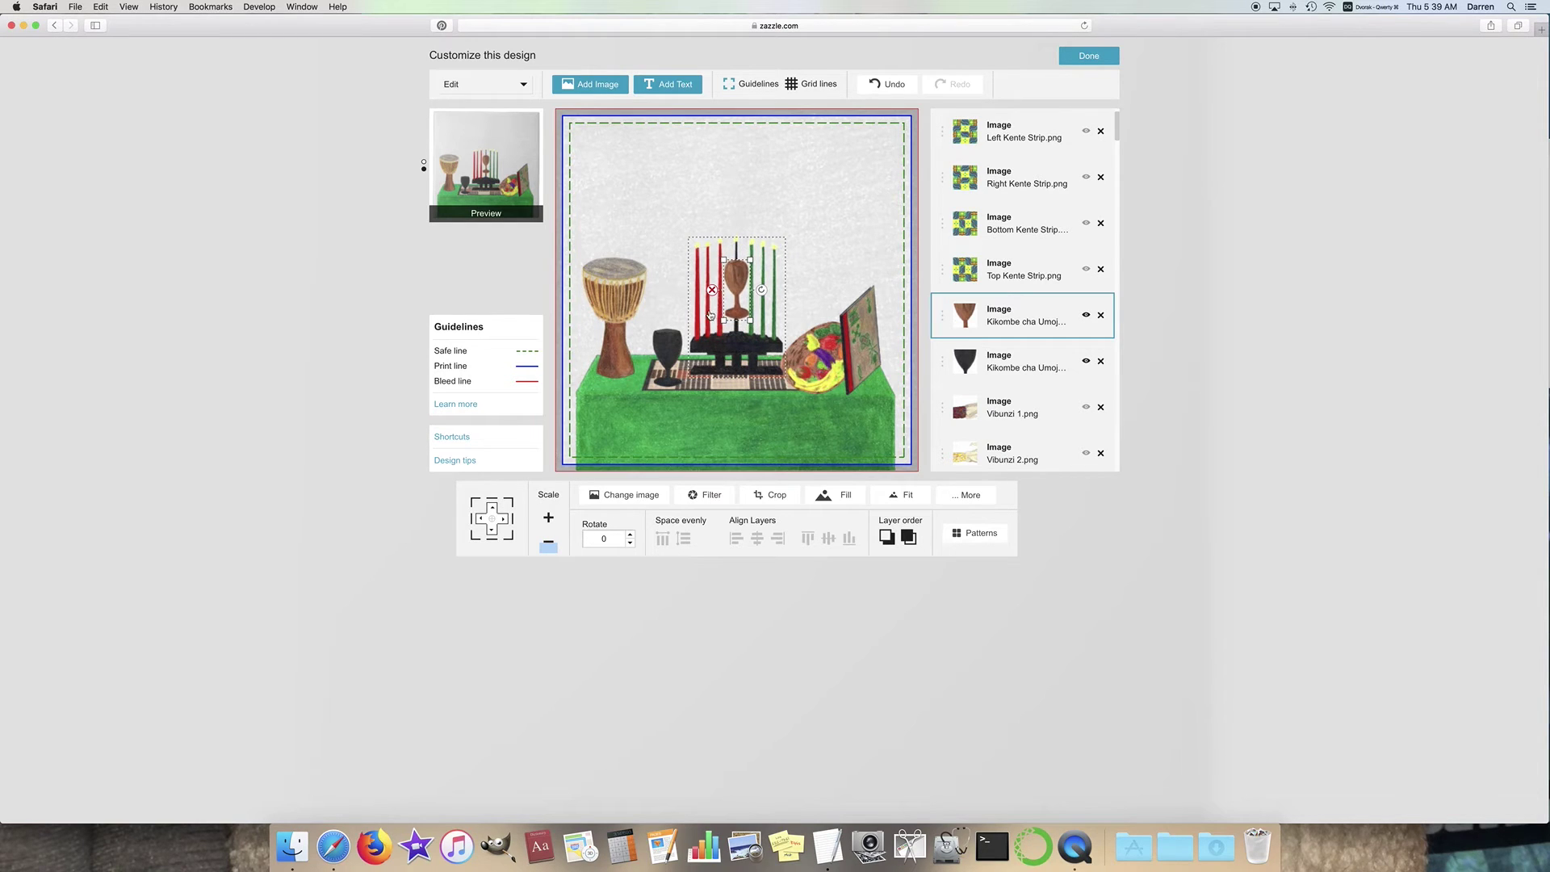
drag(736, 281, 674, 348)
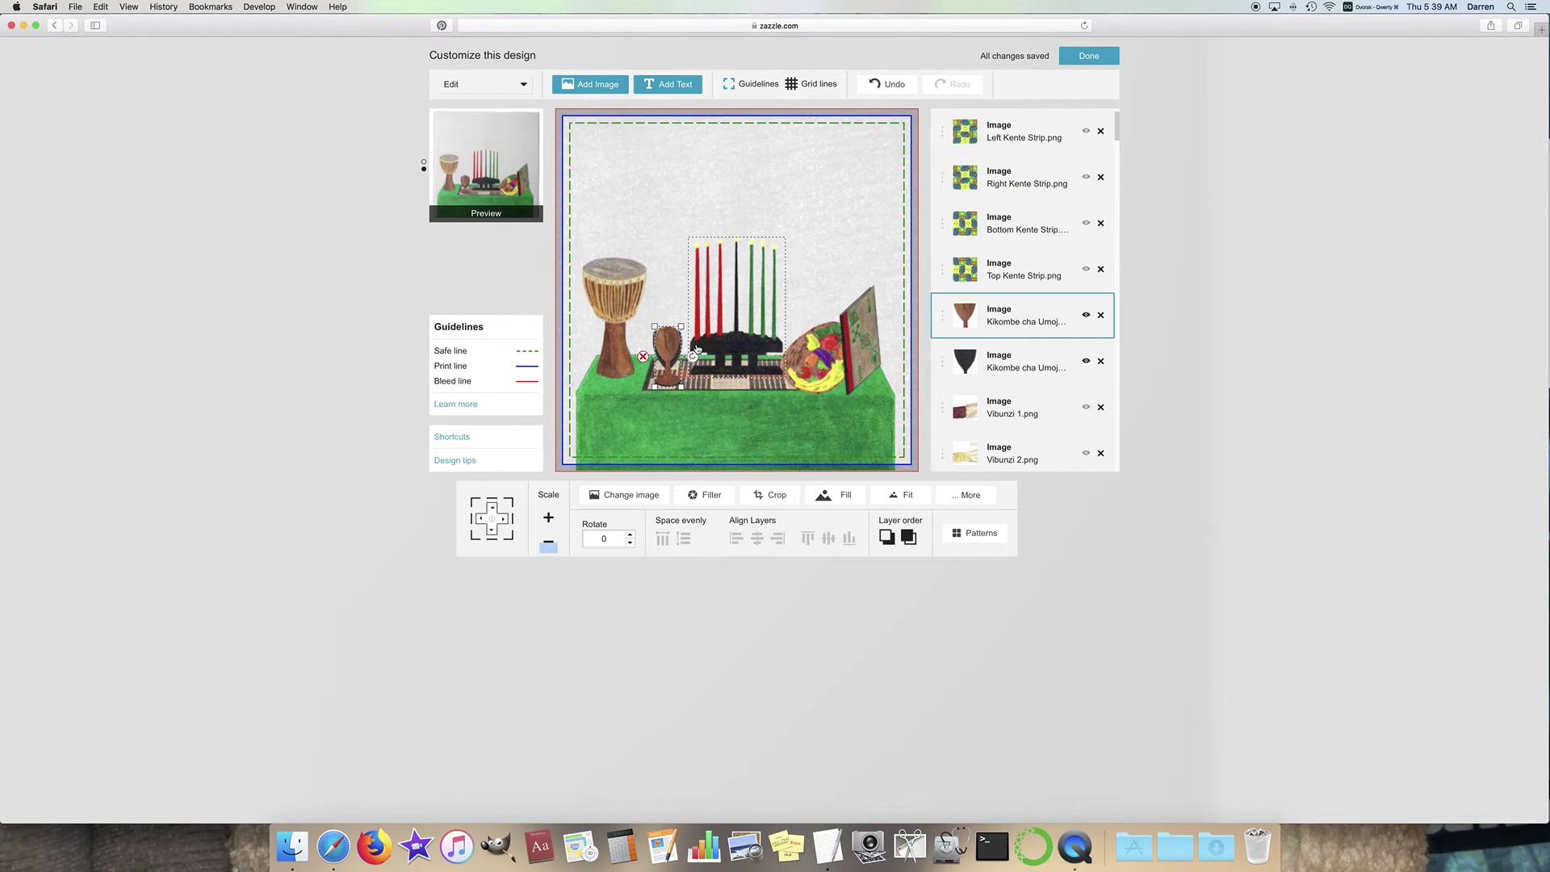
Step: Hide the black cup layer, enlarge the brown cup slightly, and shift it a little closer to the kinara
click(549, 518)
click(1086, 362)
click(672, 349)
click(548, 518)
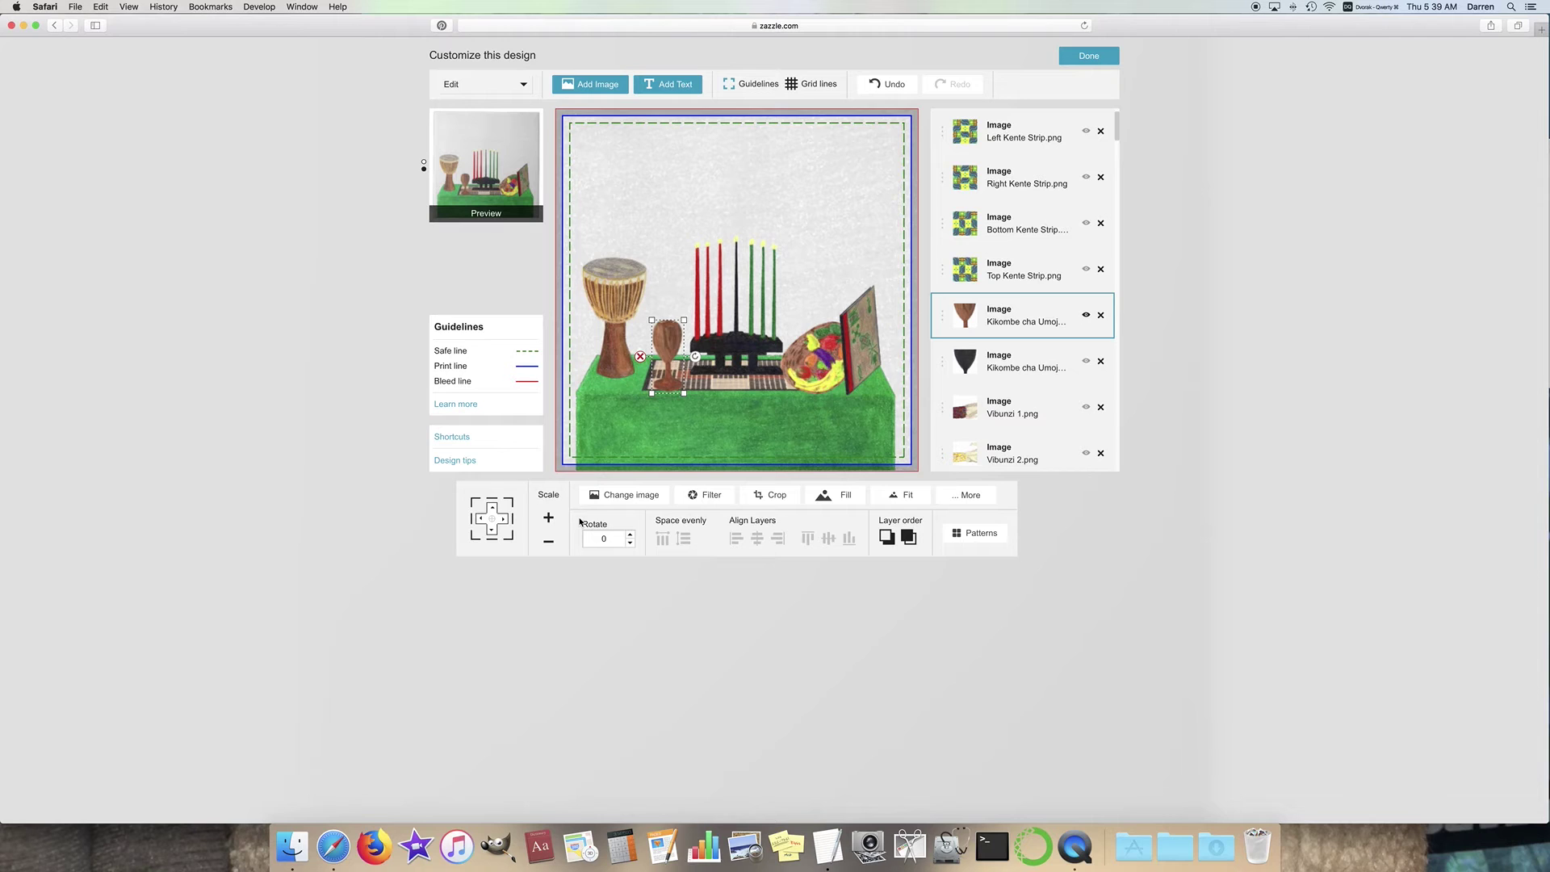
click(887, 84)
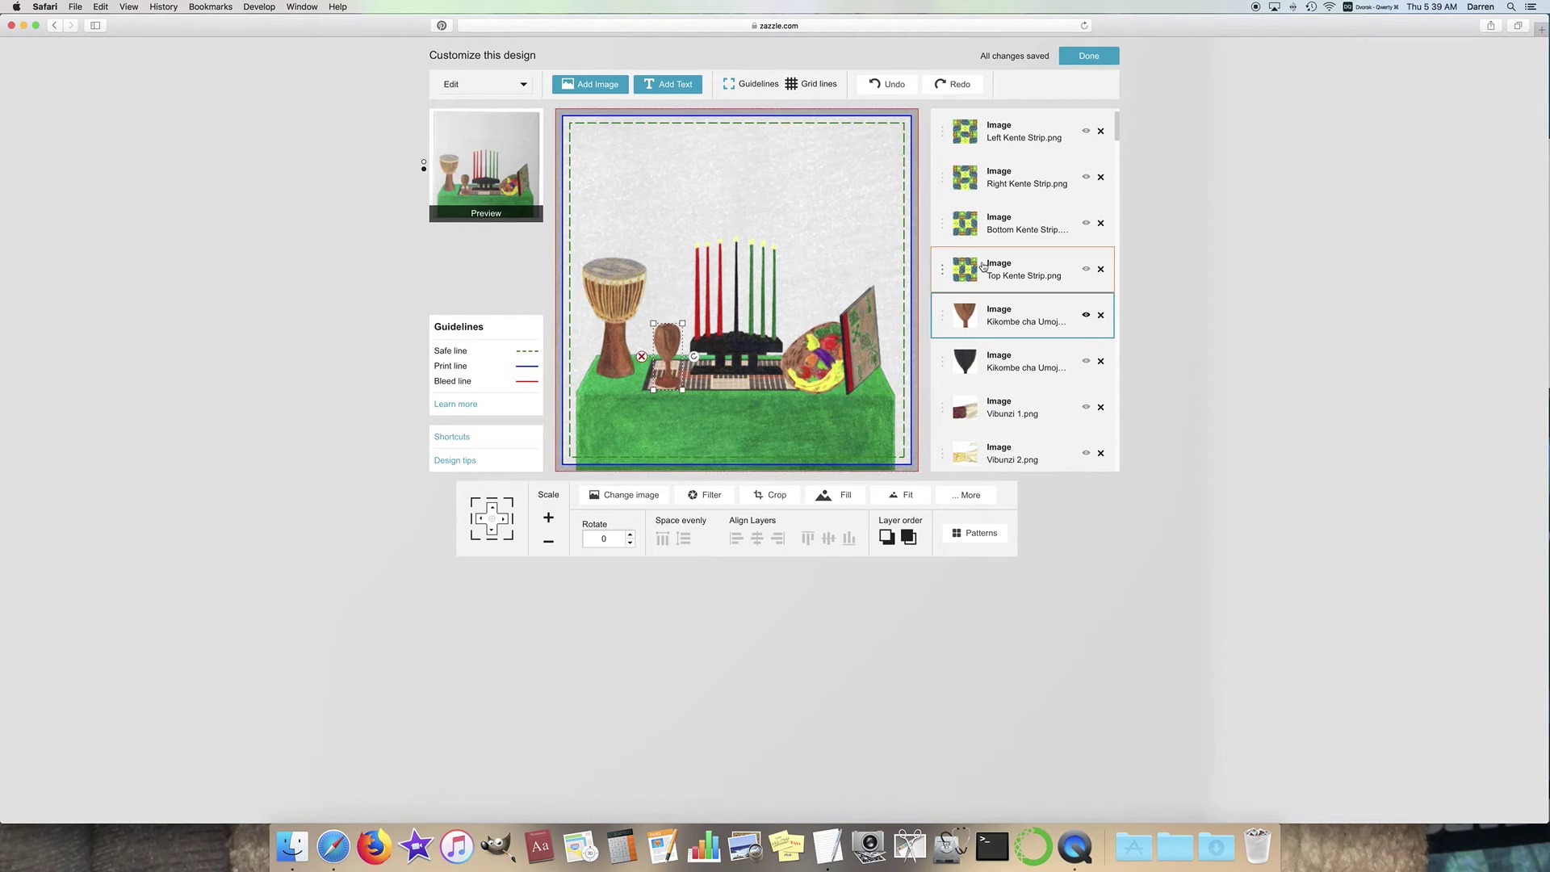
drag(669, 328, 676, 328)
Step: Show the Vibunzi 3 Rev.png corn layer, the last of the Vibunzi images above the wick flames
scroll(1050, 307, down, 5)
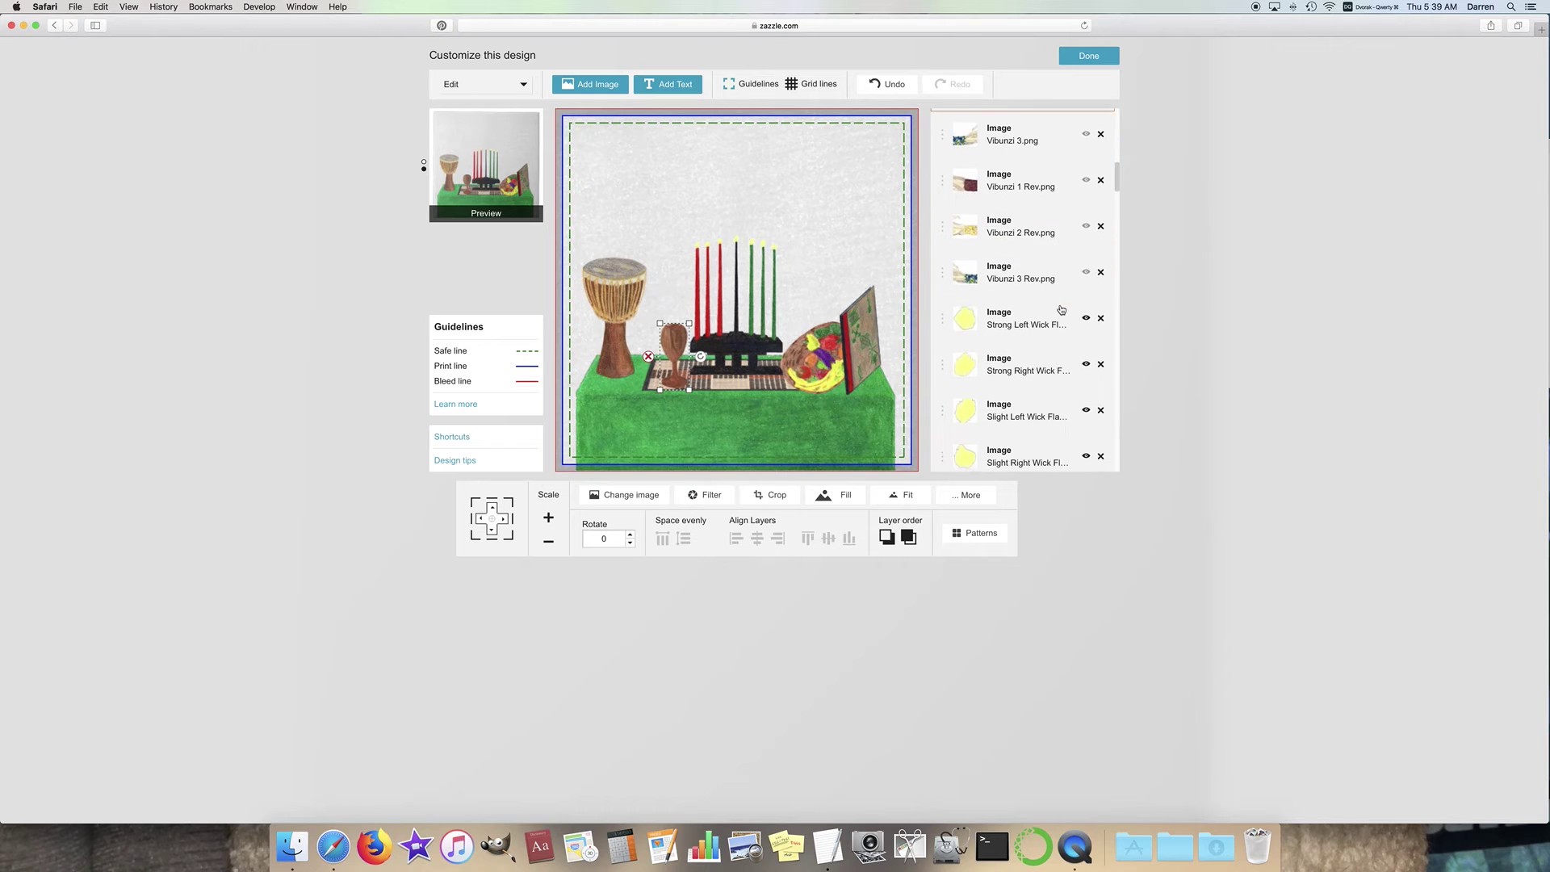
scroll(1062, 315, down, 2)
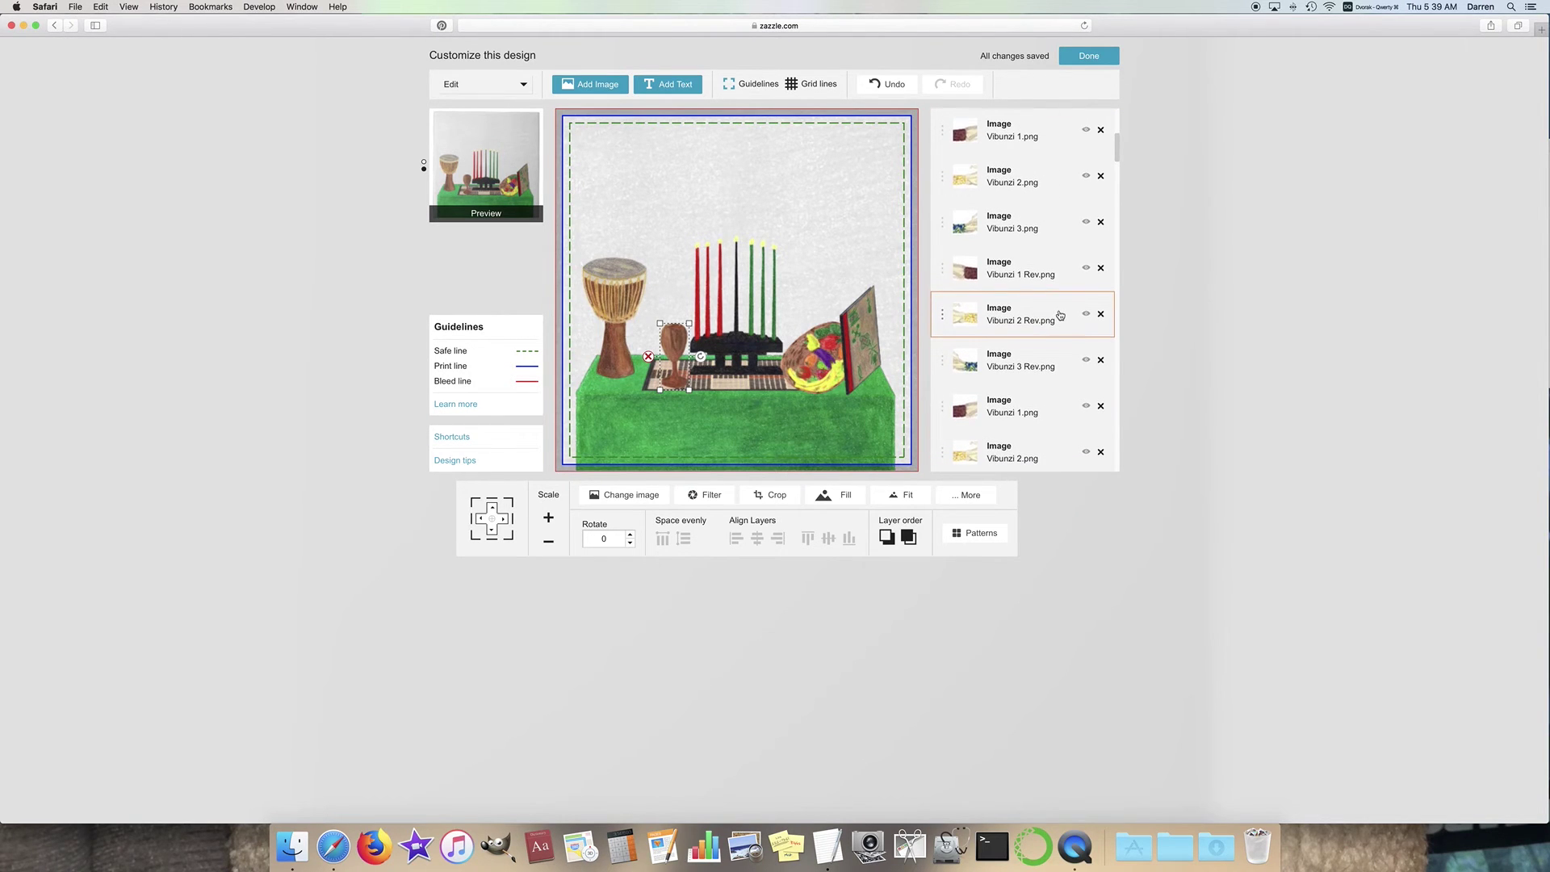
scroll(1056, 315, up, 1)
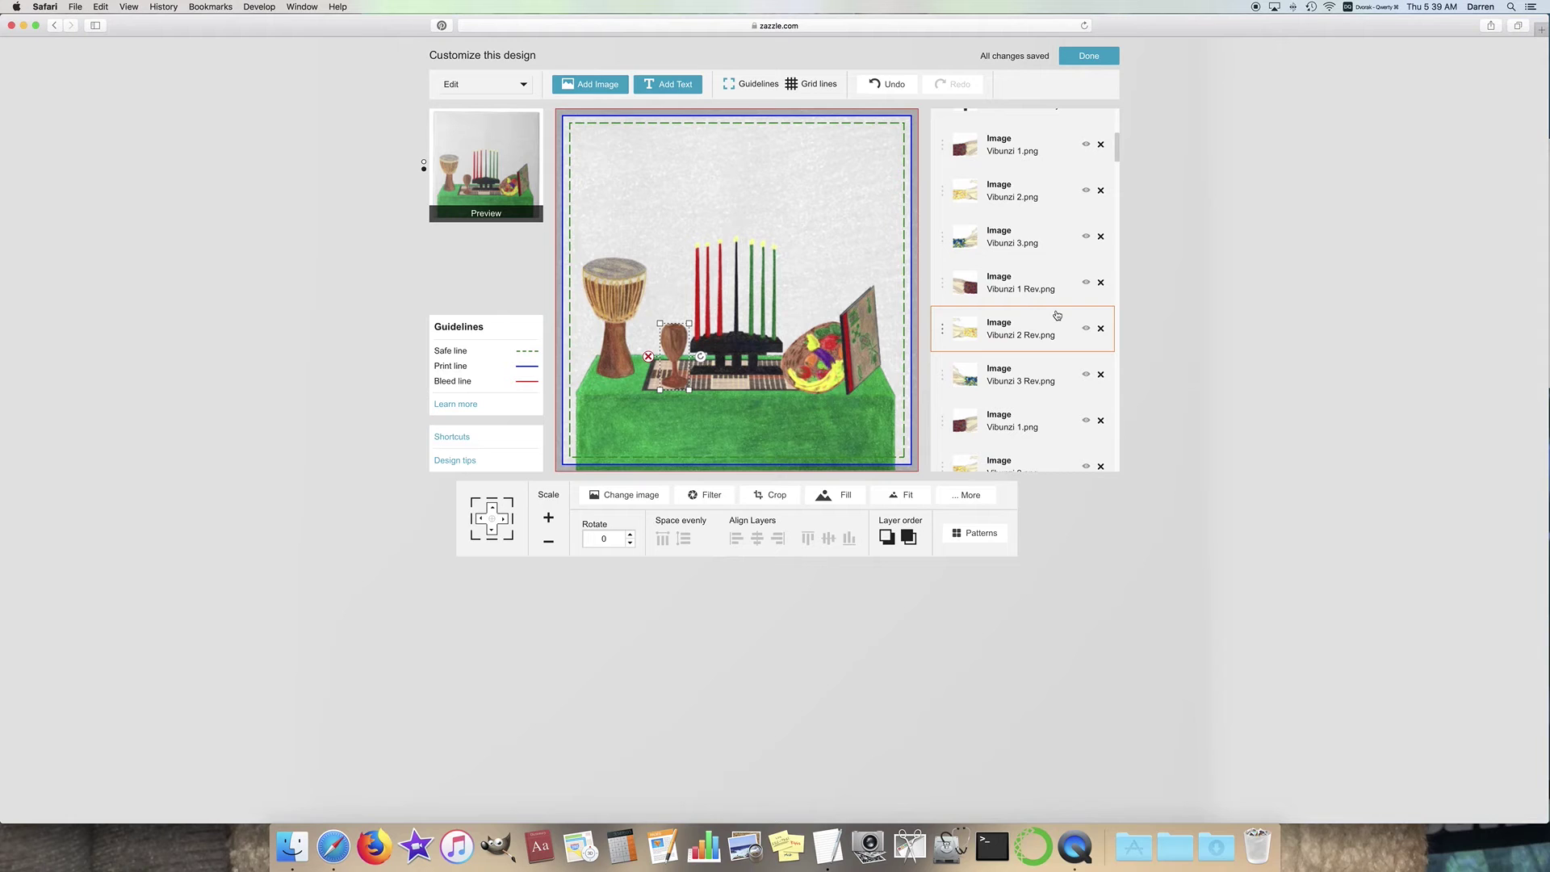
scroll(1054, 298, down, 3)
scroll(1052, 277, down, 4)
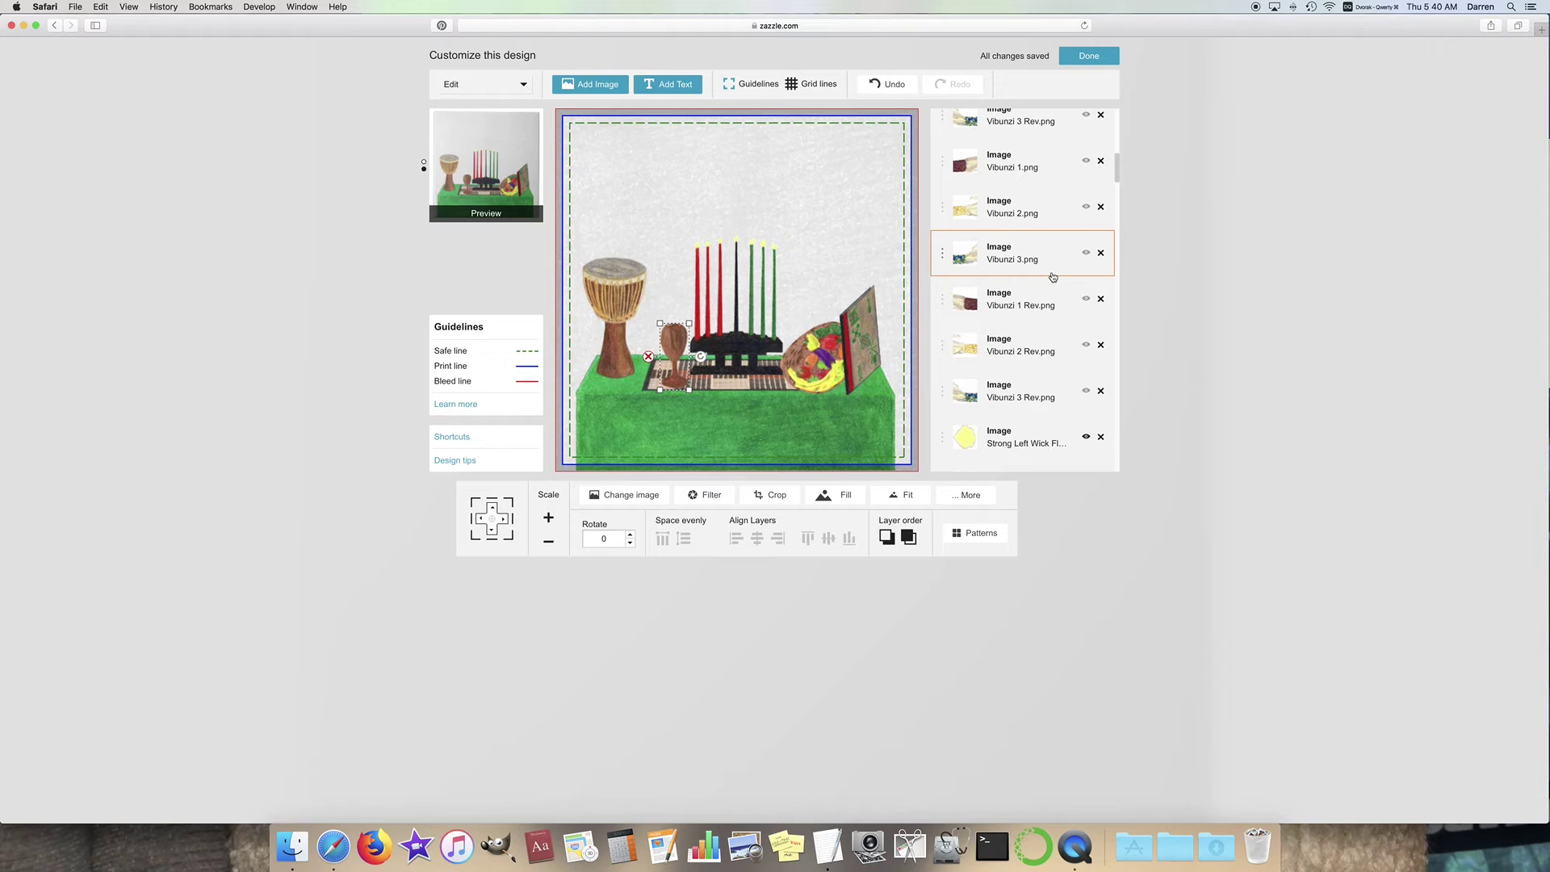
click(1086, 392)
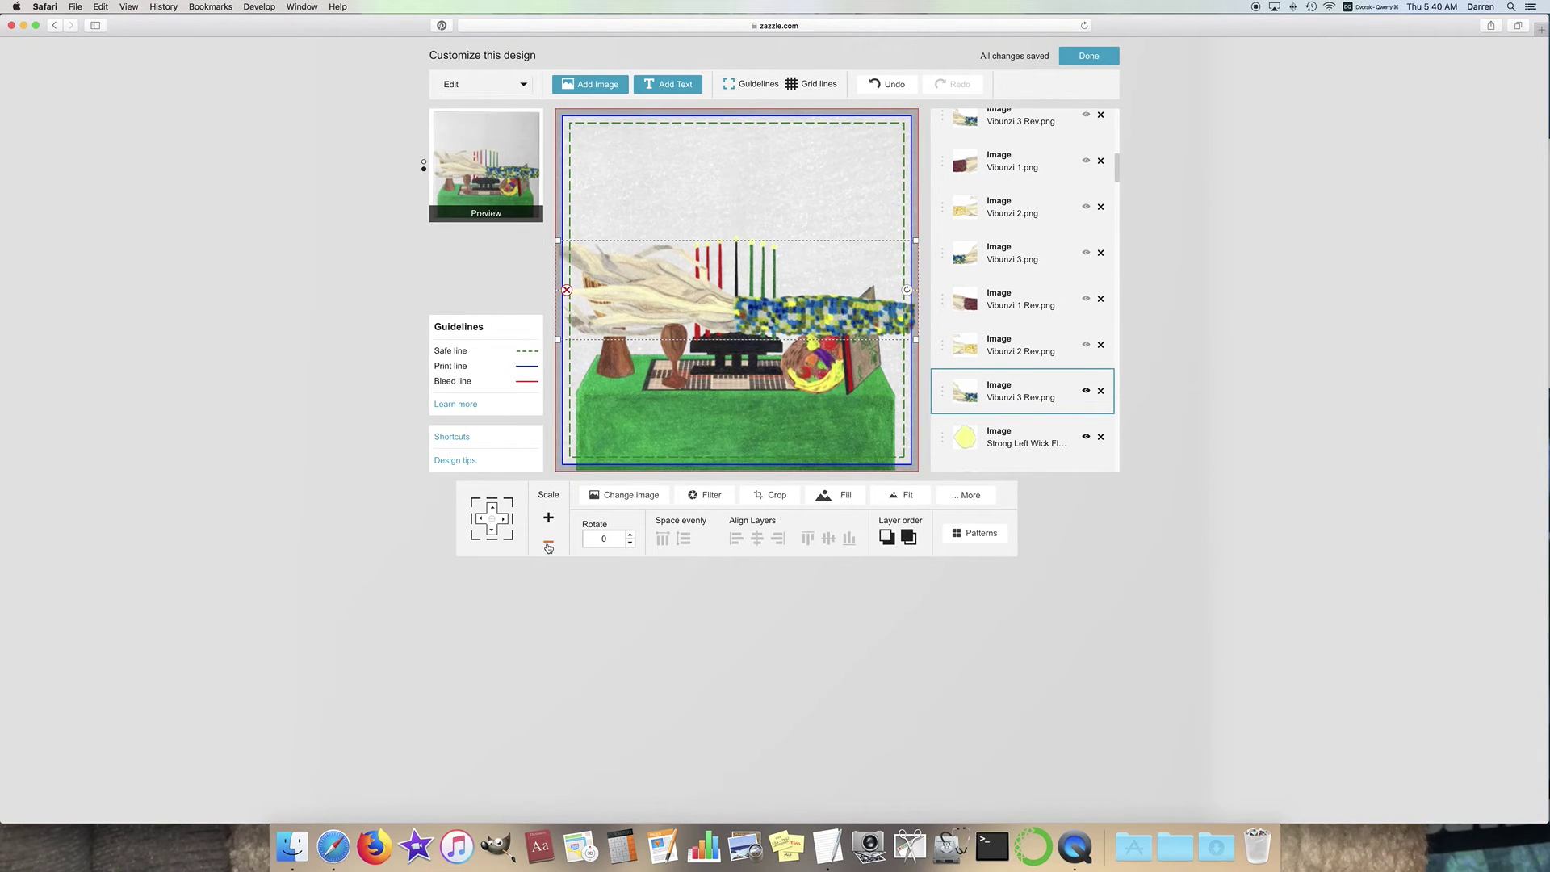
Step: Scale the Vibunzi 3 Rev.png corn down to slightly wider than the kinara and place it in the design's upper-left corner
click(549, 545)
click(549, 545)
click(549, 545)
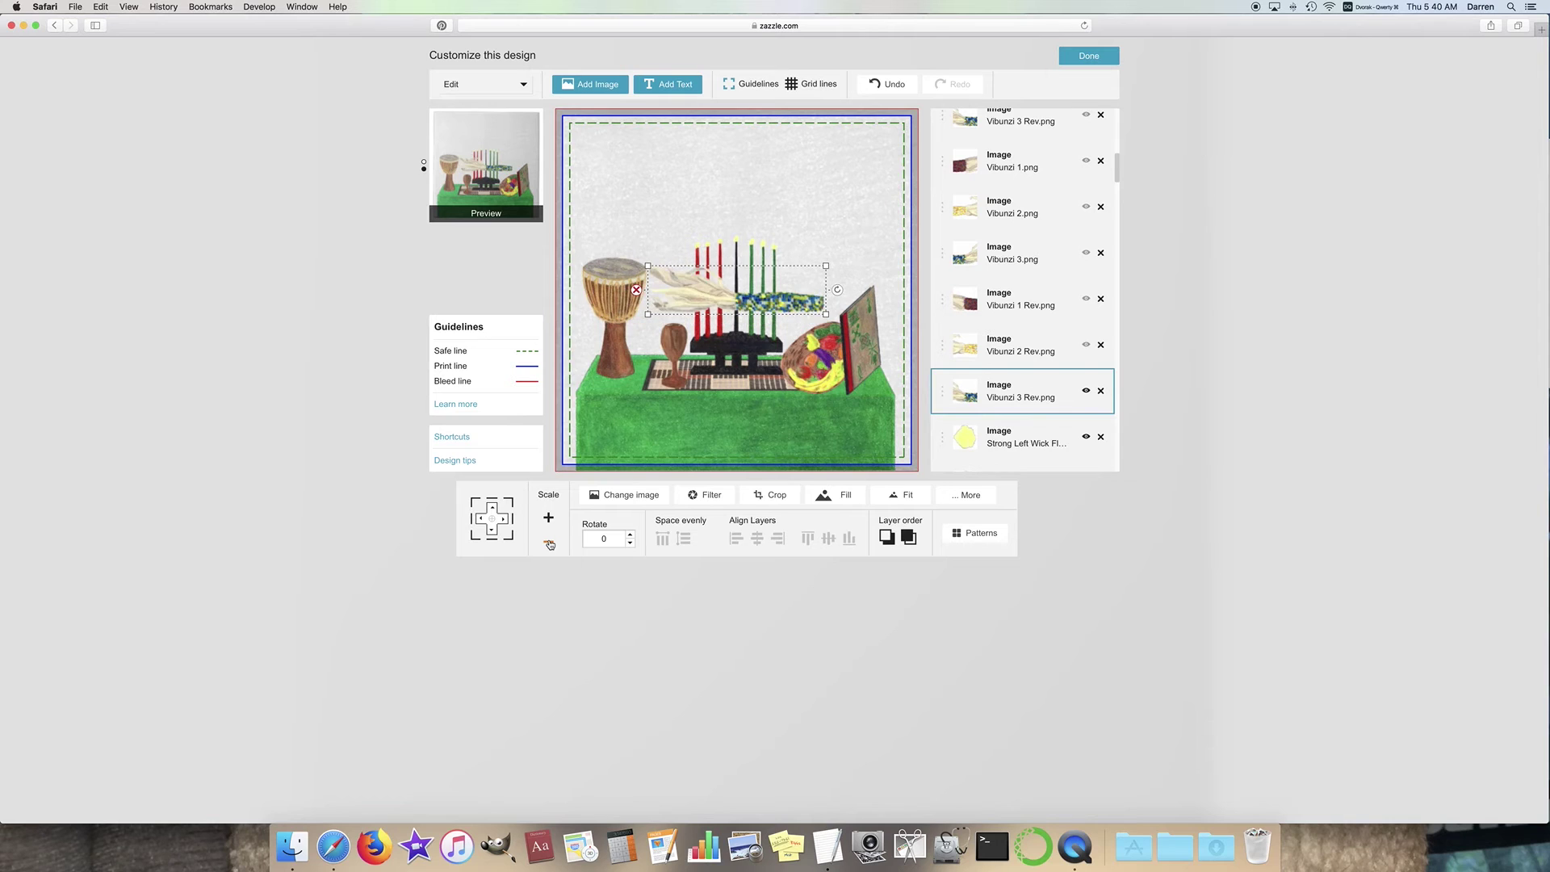
click(549, 545)
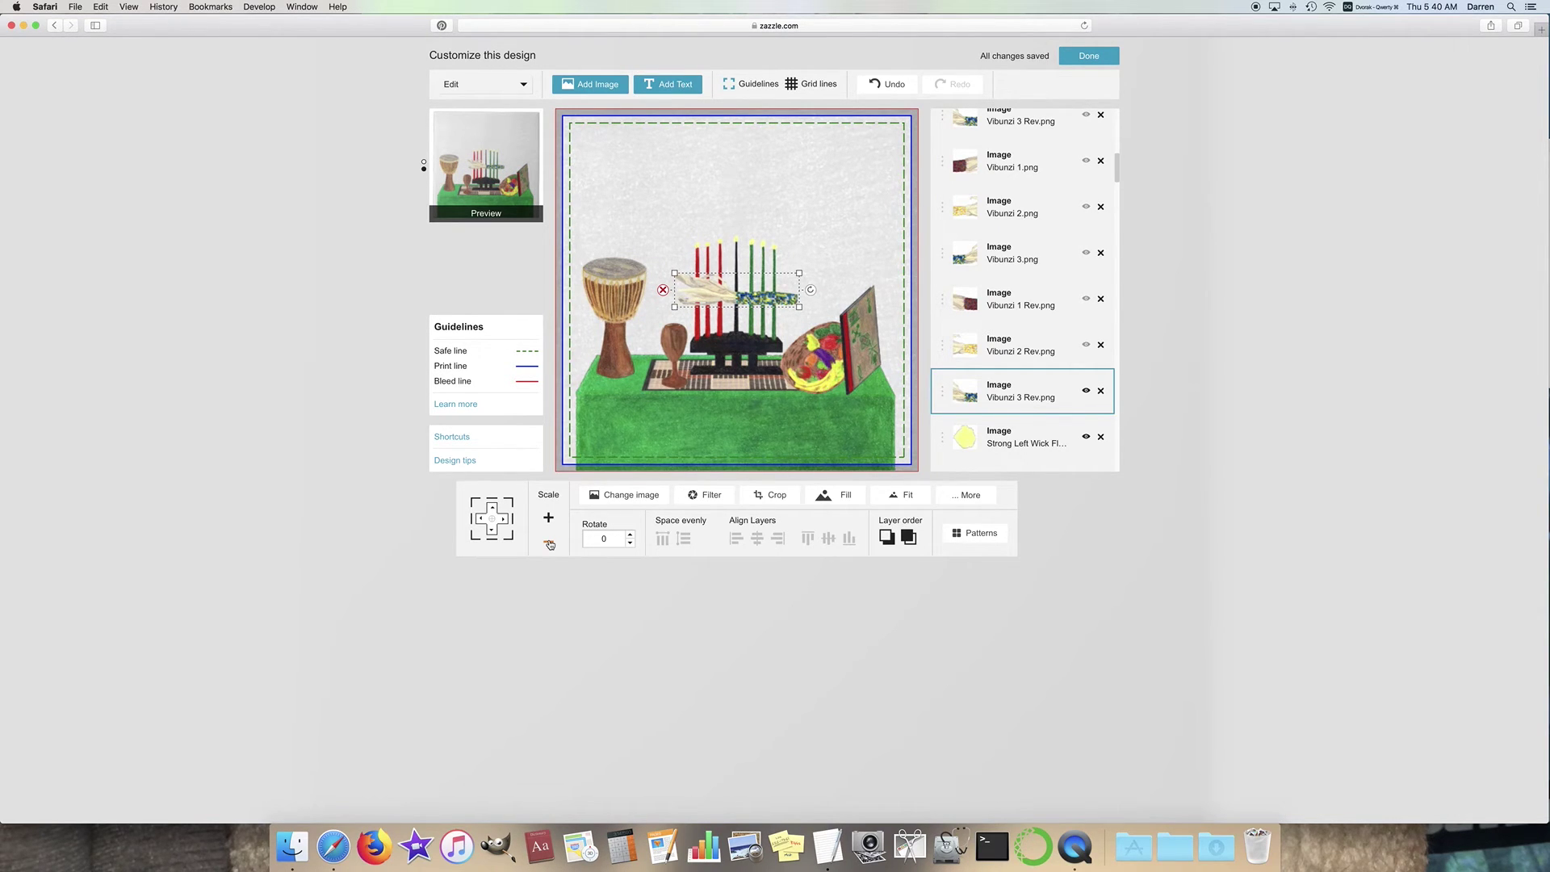
click(549, 545)
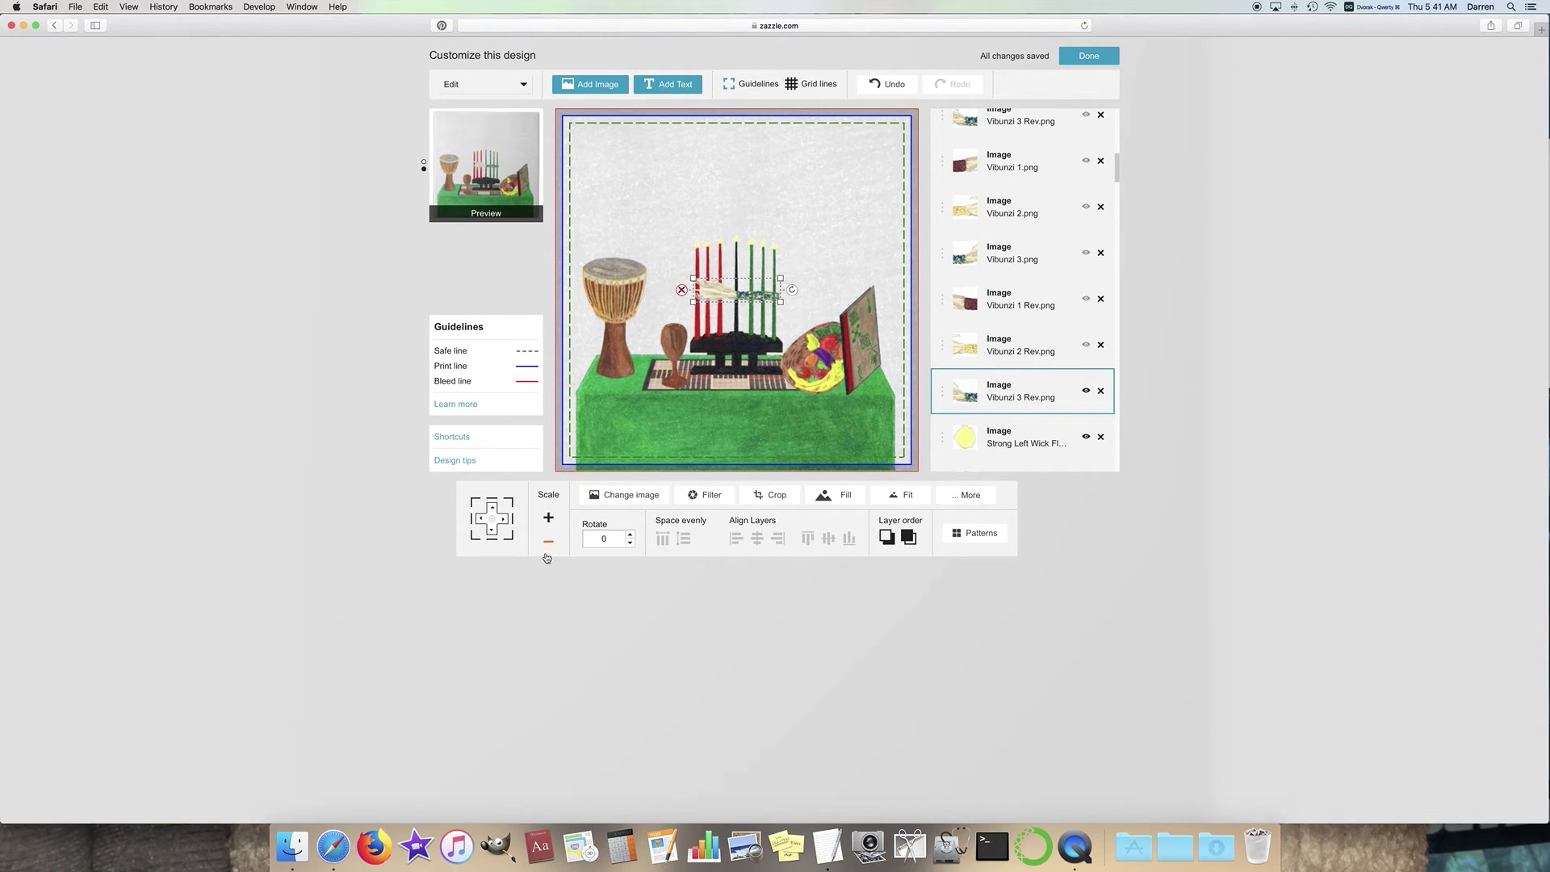
click(888, 84)
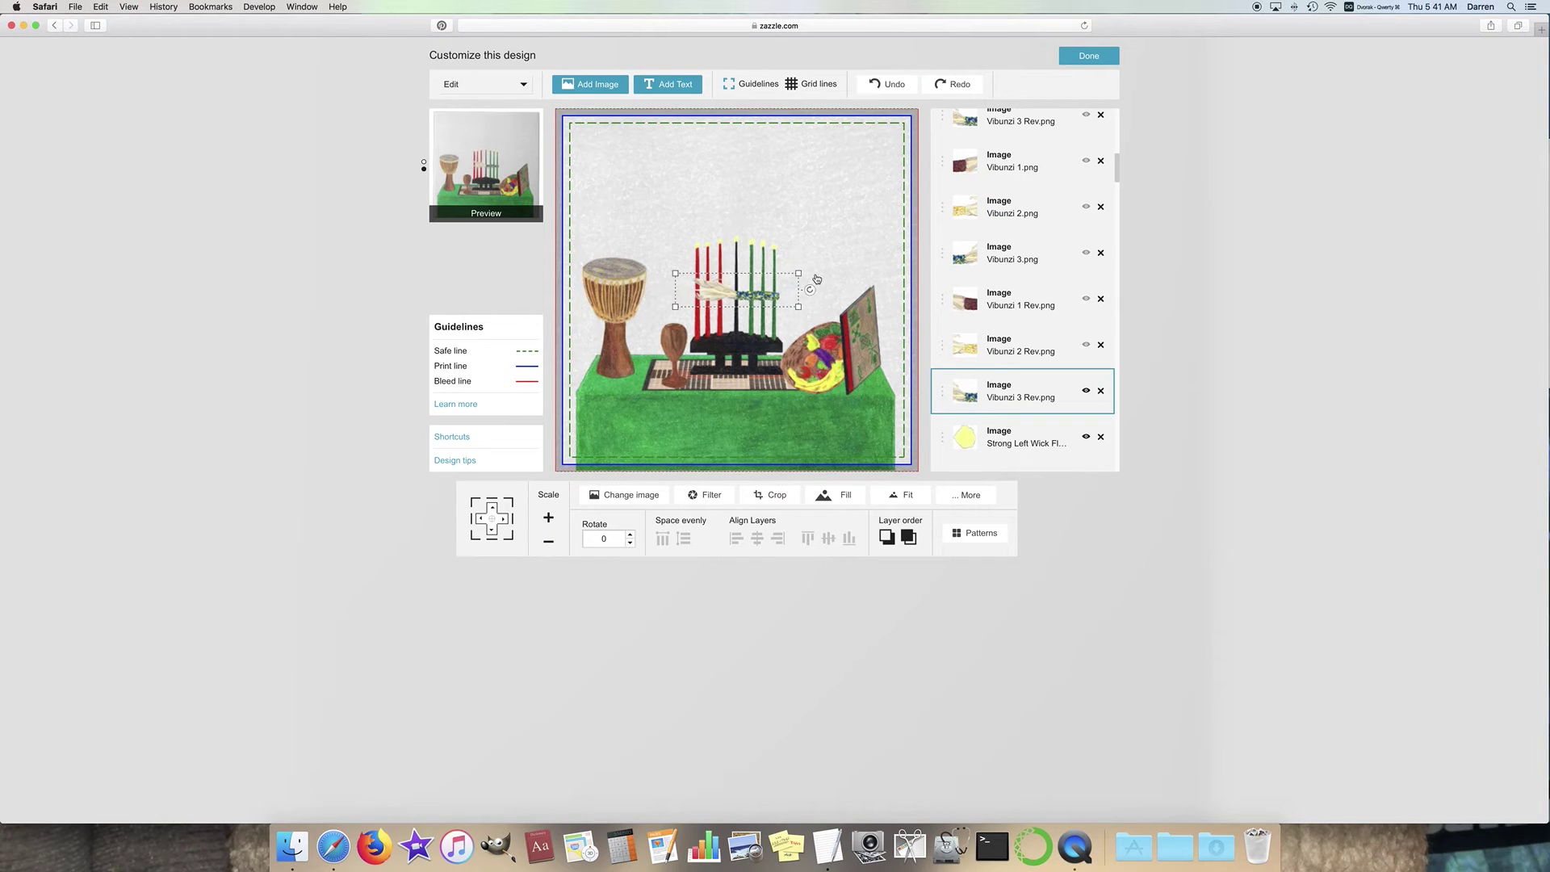
click(549, 545)
click(549, 544)
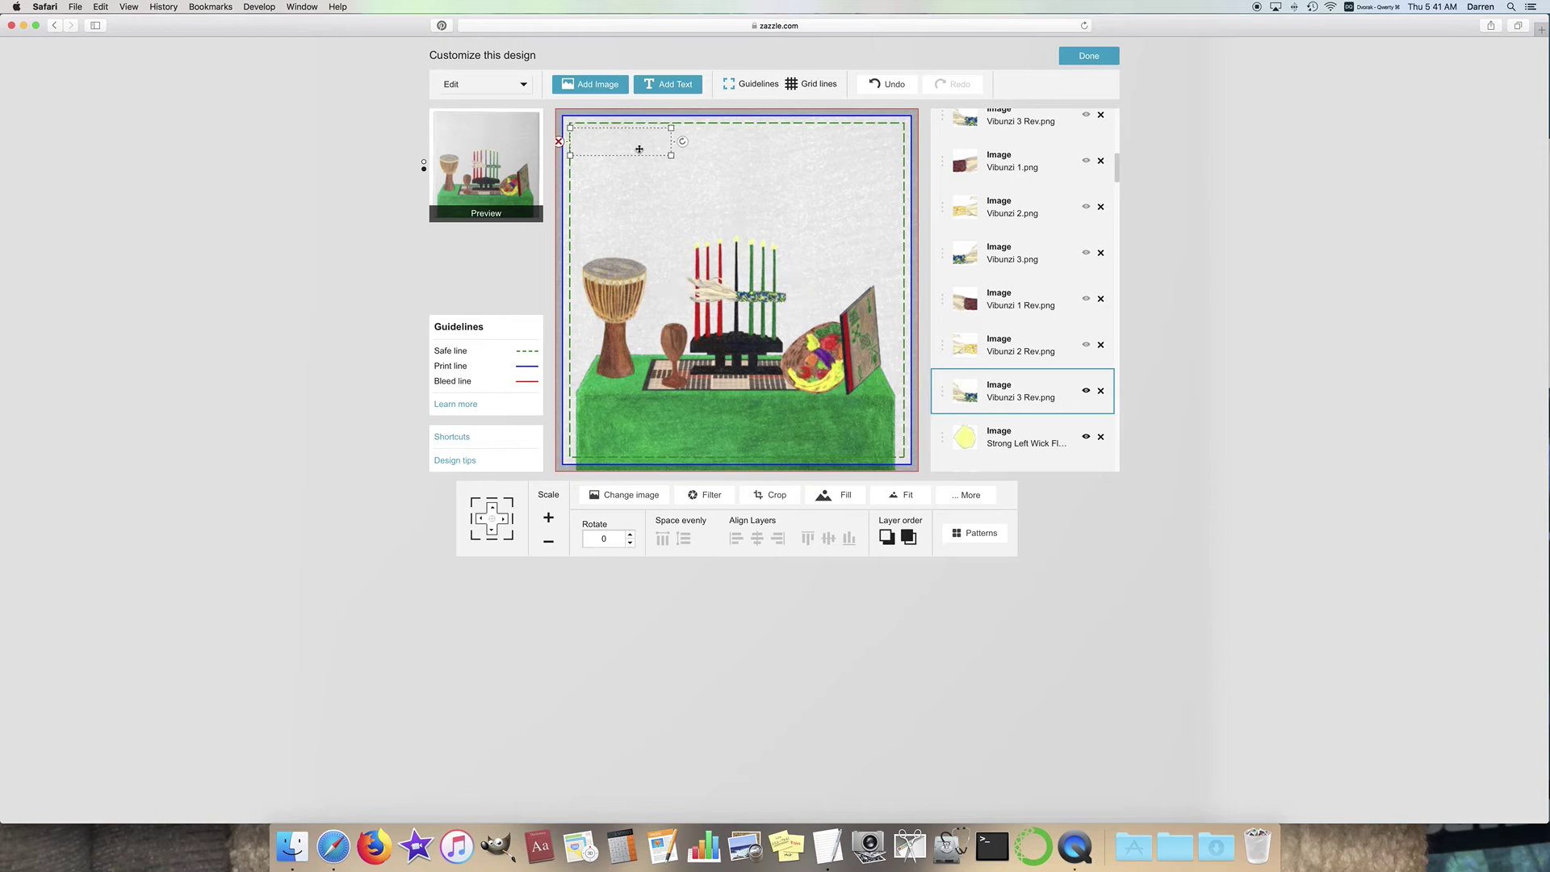
Step: Show the Vibunzi 2 Rev.png corn, scale it down to match the blue corn, and place it beside that ear at the design's top
click(1049, 347)
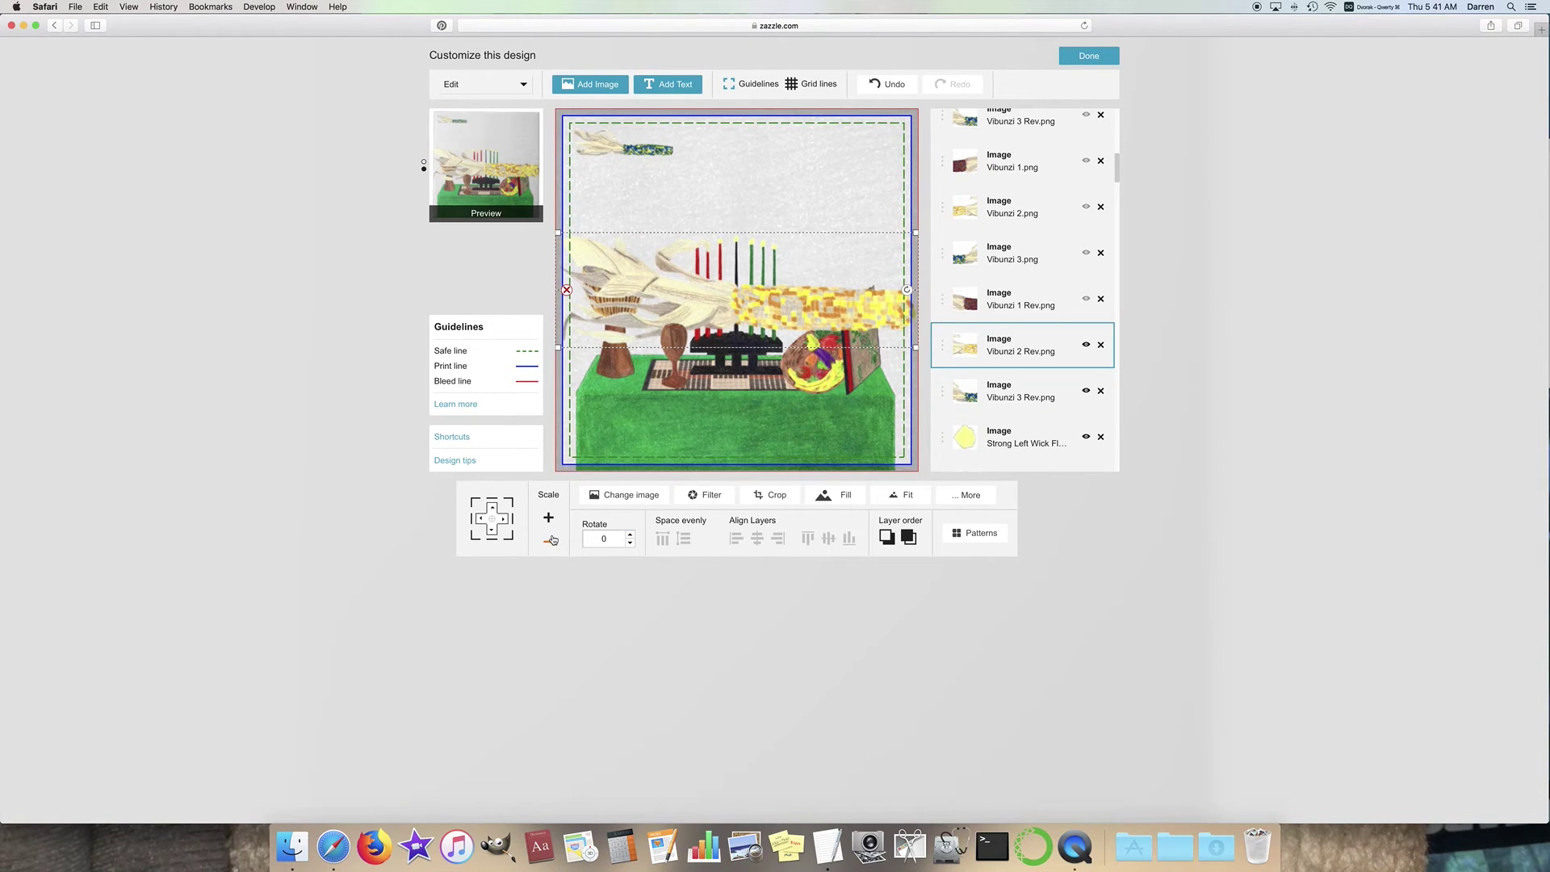
click(549, 546)
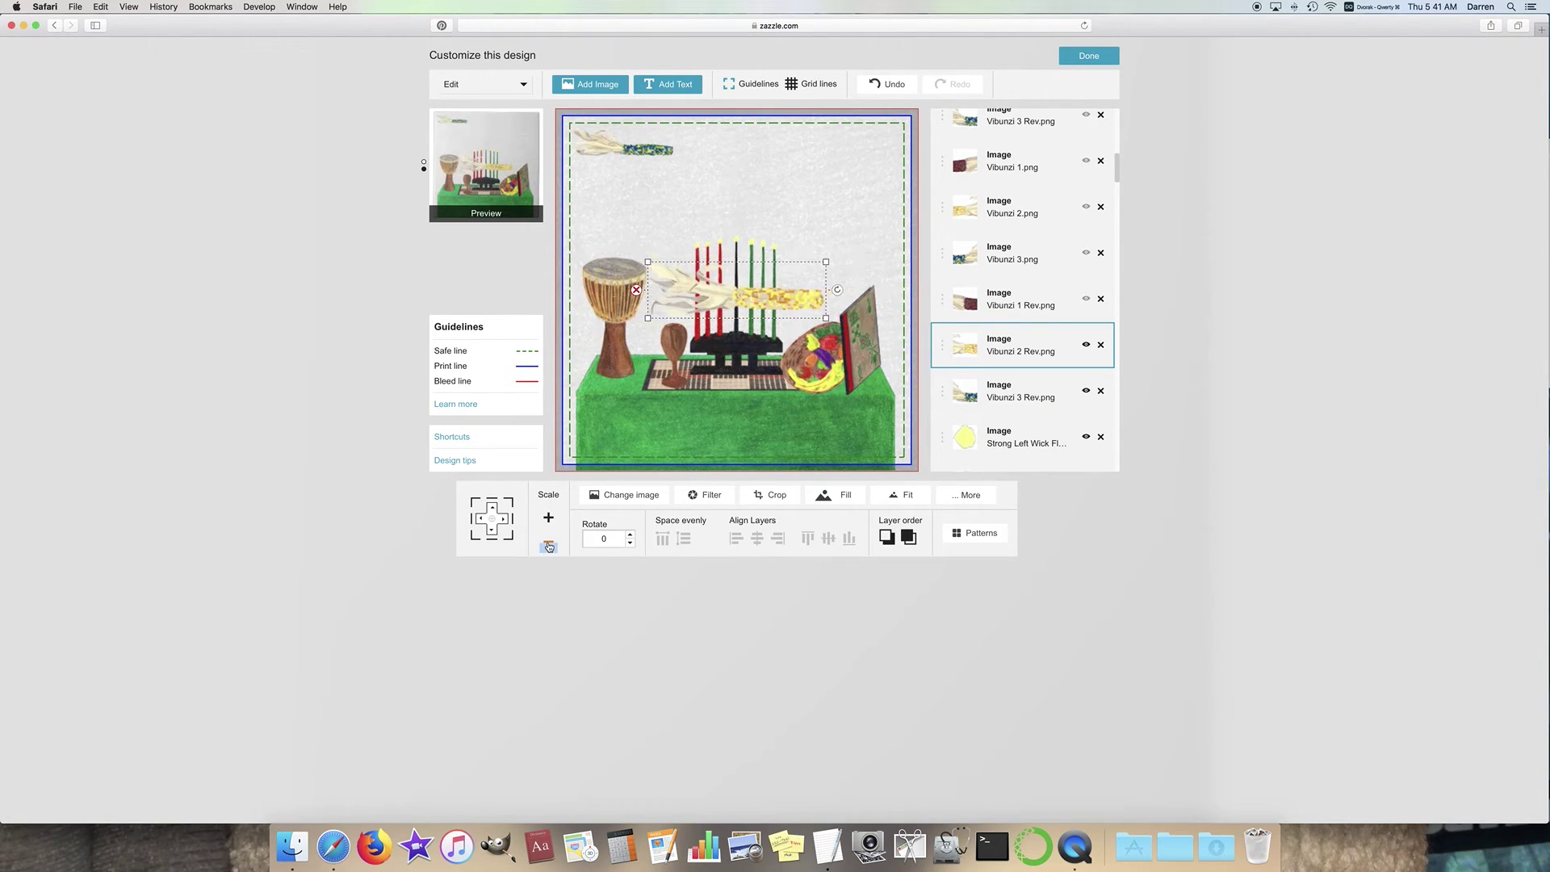
click(549, 546)
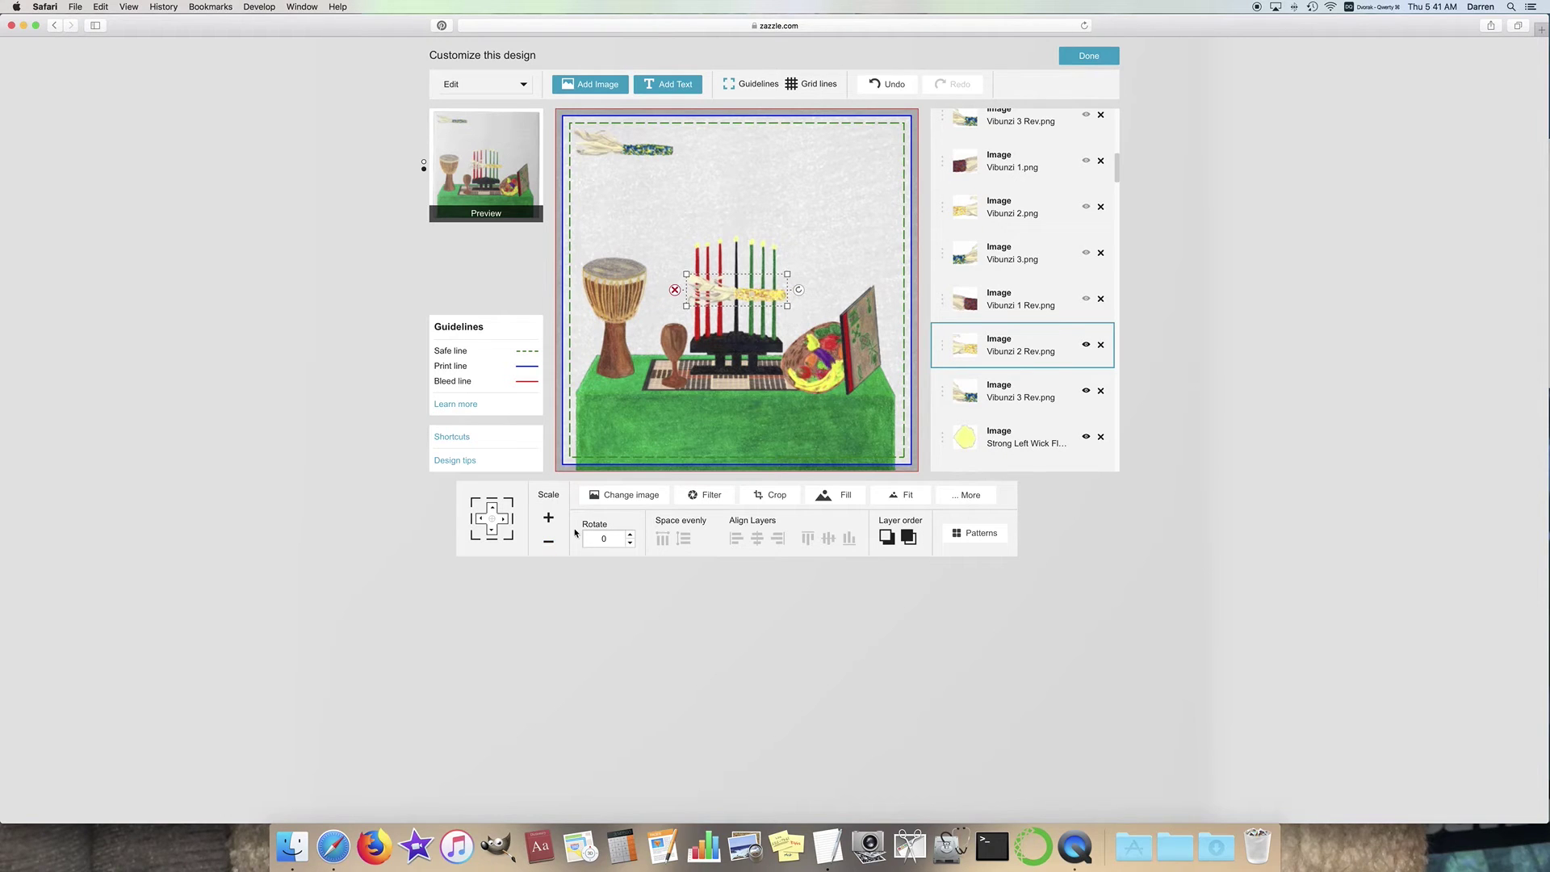
drag(754, 295, 747, 153)
Step: Show the Vibunzi 1 Rev.png corn layer
click(1085, 298)
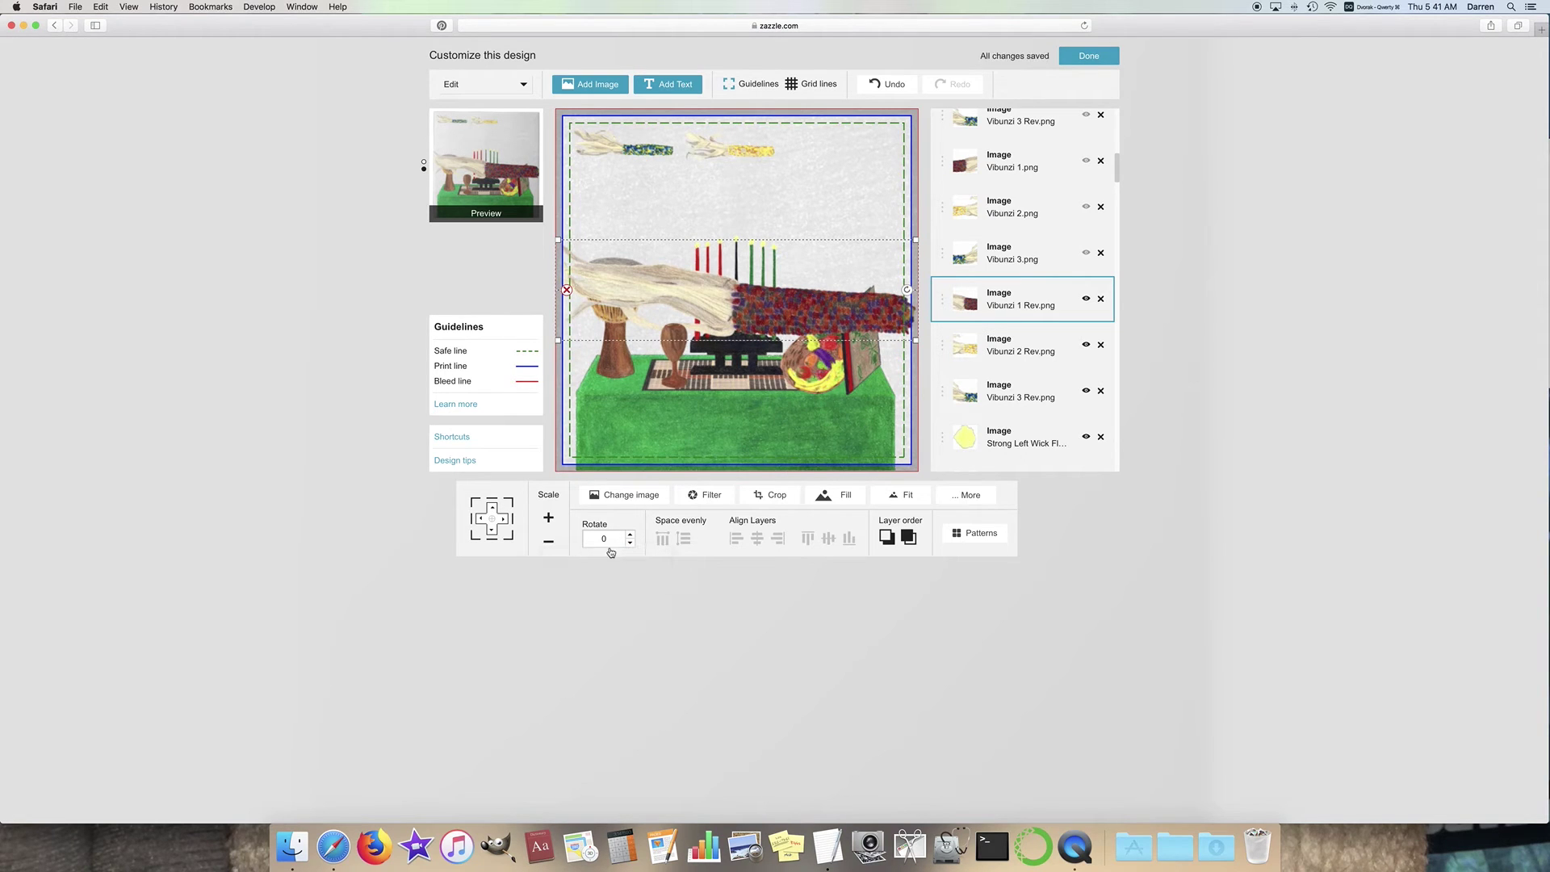
Step: Try scaling the Vibunzi 1 Rev.png corn down, and reset it to fit the print area
click(549, 548)
click(549, 549)
click(549, 549)
click(549, 548)
click(549, 548)
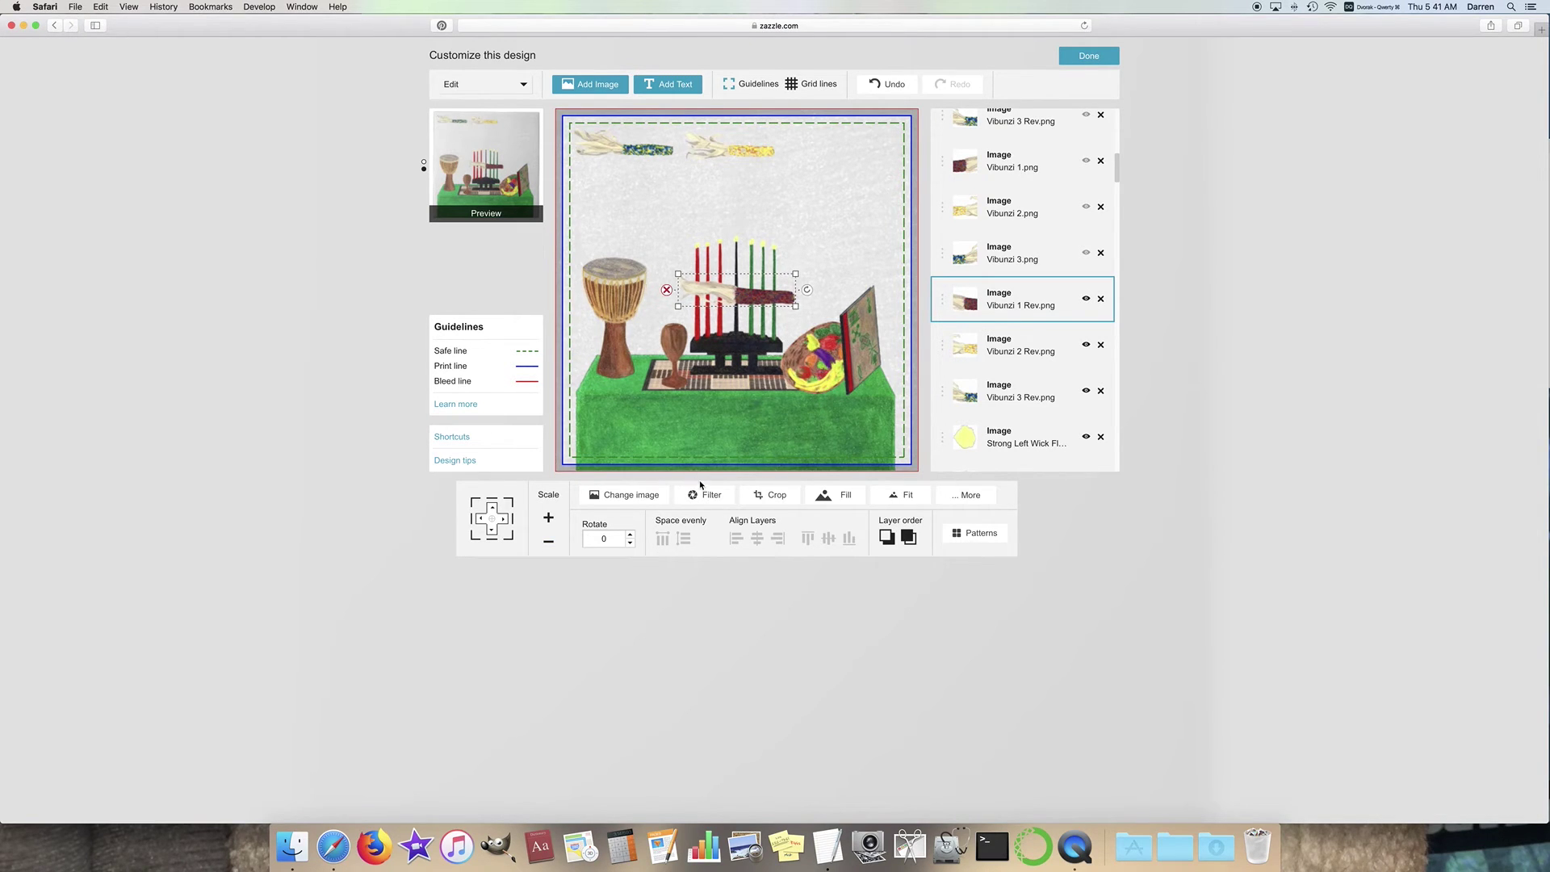
click(902, 496)
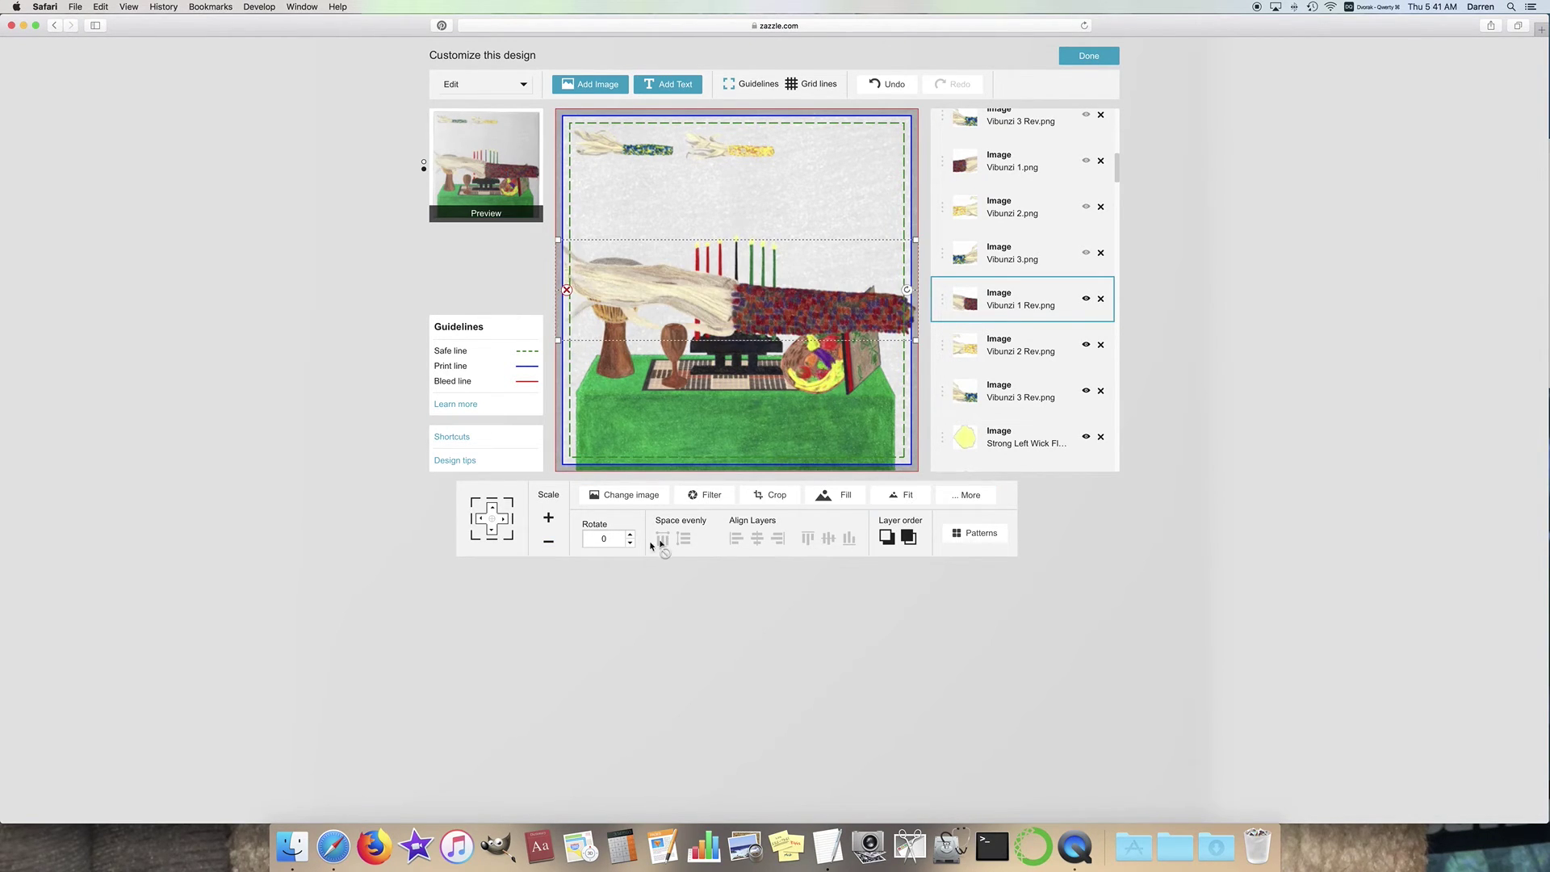
Step: Scale the Vibunzi 1 Rev.png corn down to match the other ears and place it in the design's upper-right corner
click(549, 545)
click(548, 545)
click(548, 545)
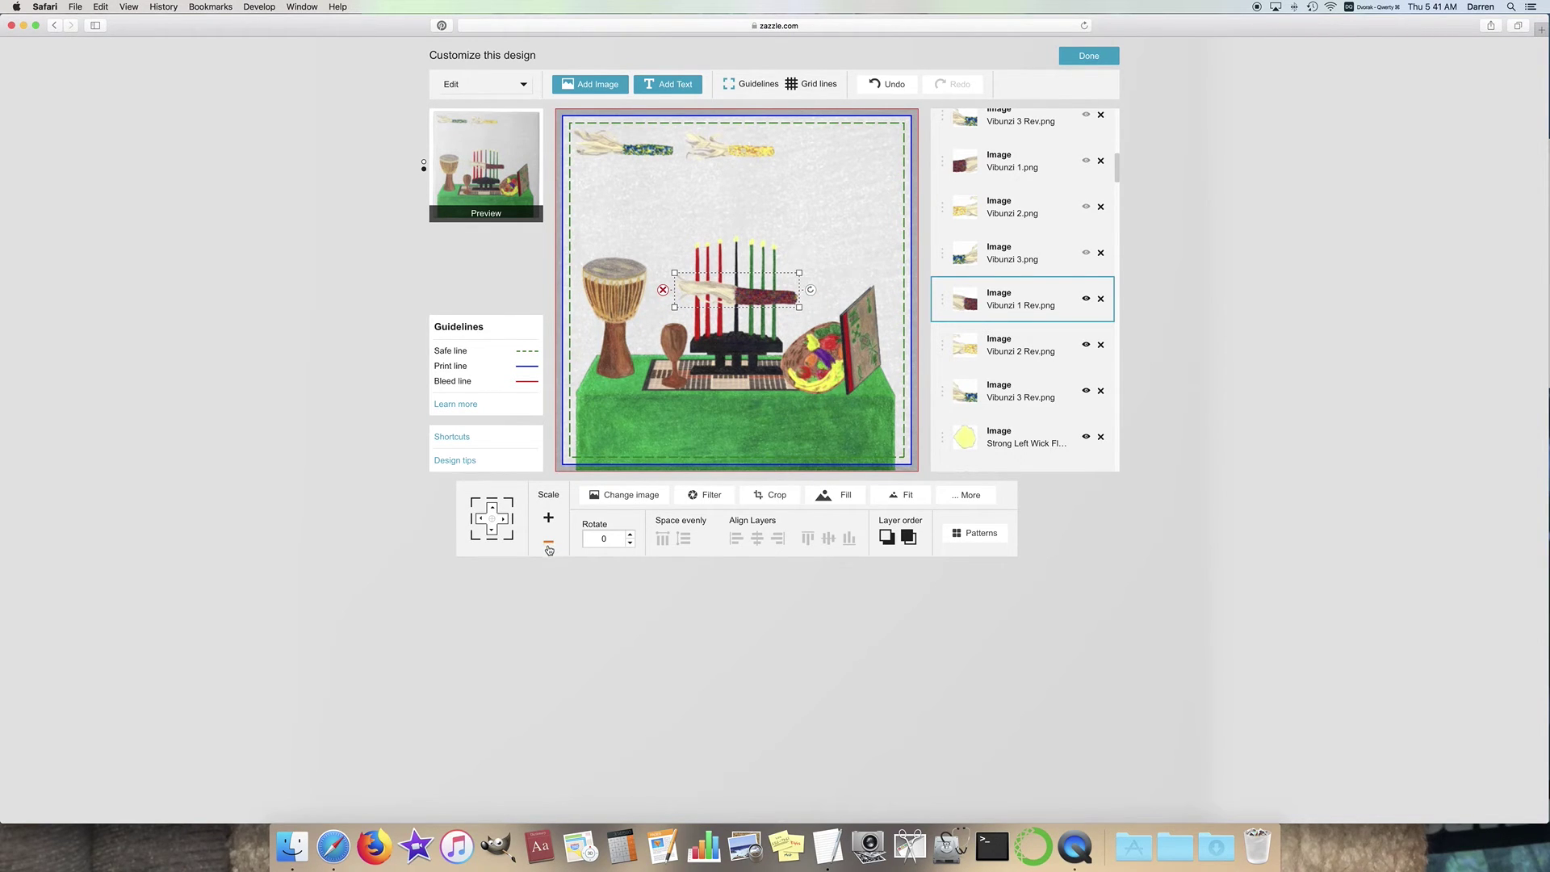
click(548, 545)
click(548, 545)
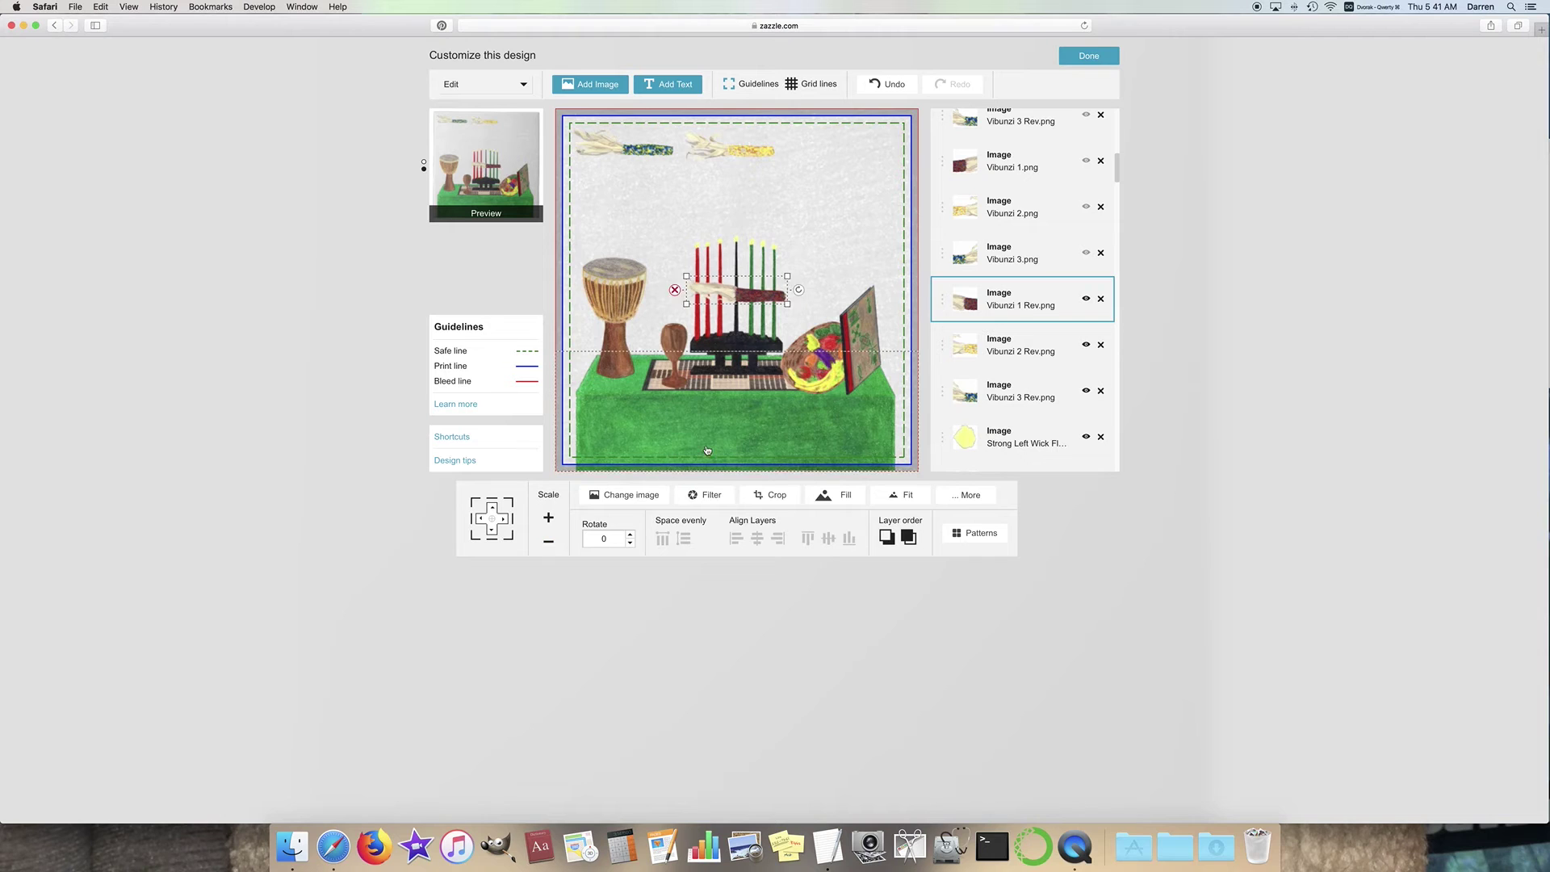
drag(735, 294, 842, 146)
Step: Show the Vibunzi 3.png corn, scale it down to match the other ears, and place it directly below the Vibunzi 3 Rev.png ear
click(1019, 253)
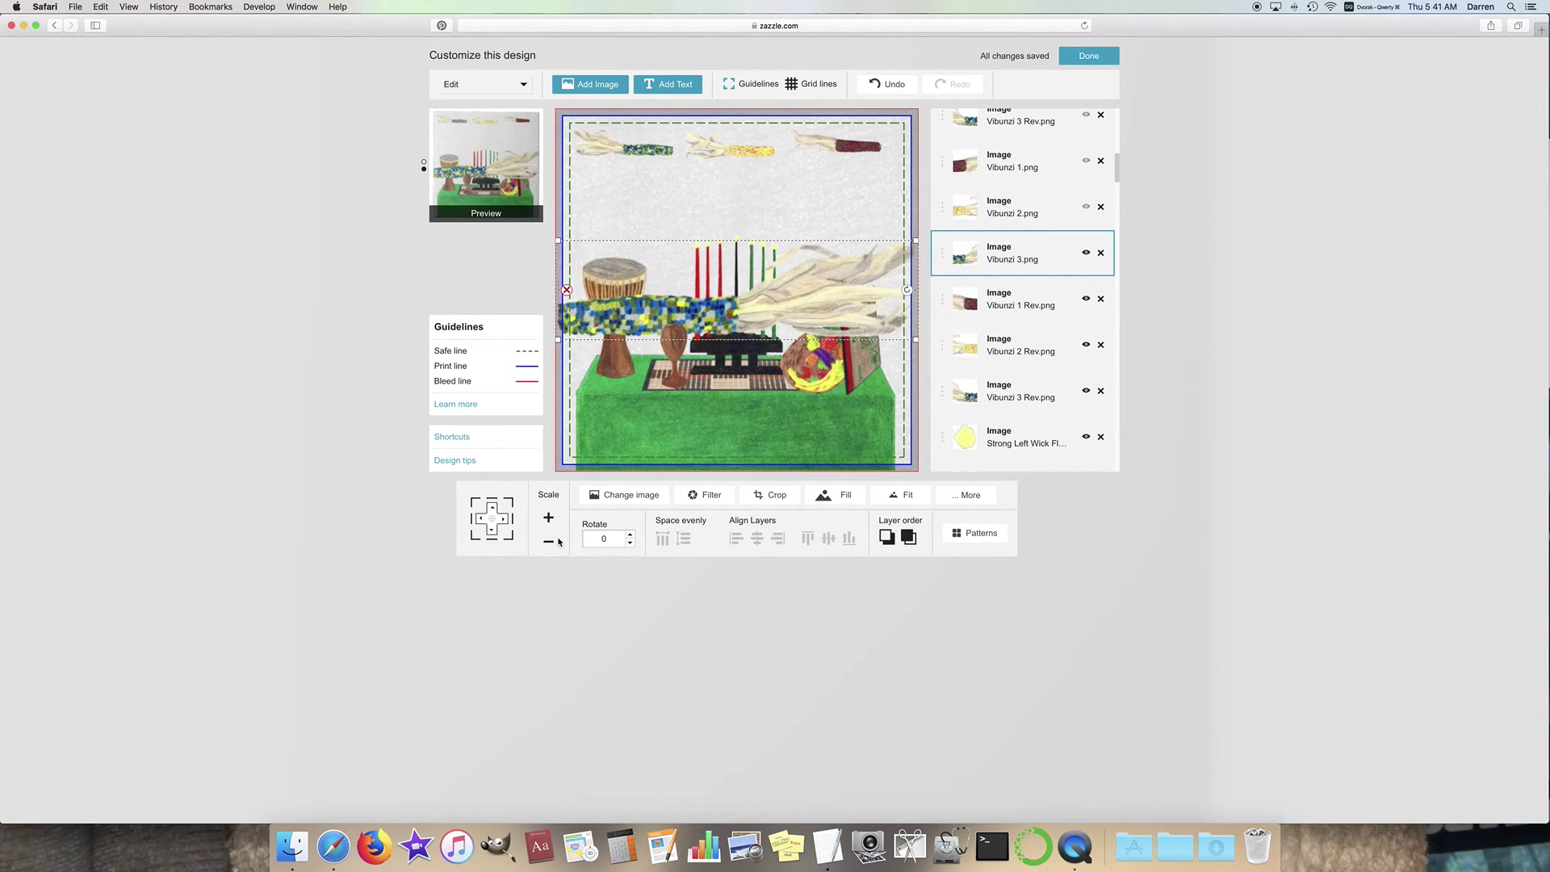
click(549, 544)
click(549, 543)
click(549, 543)
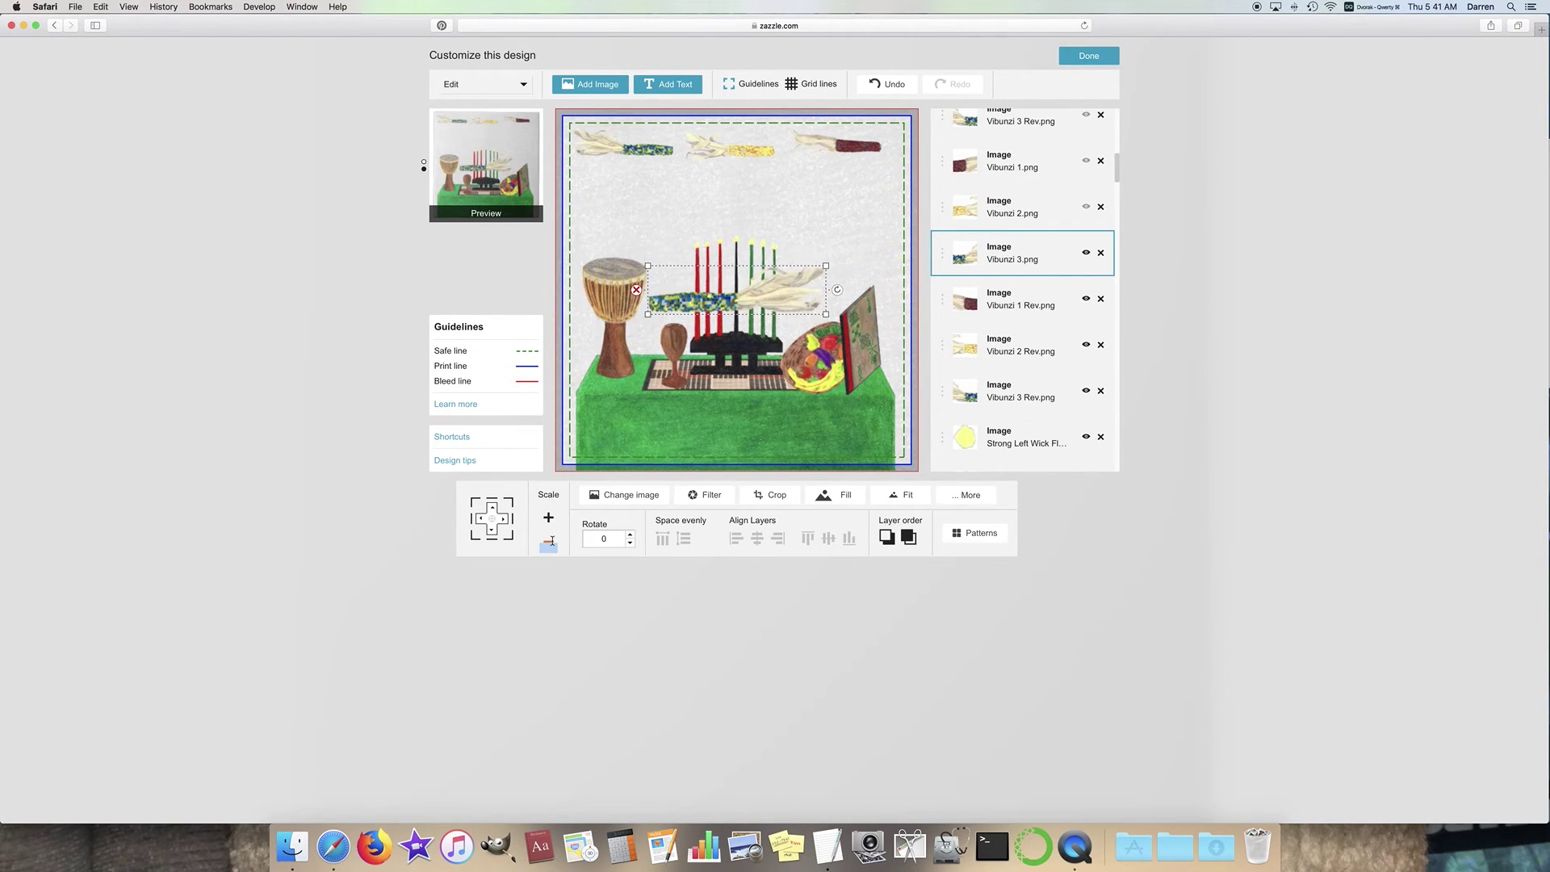
click(549, 543)
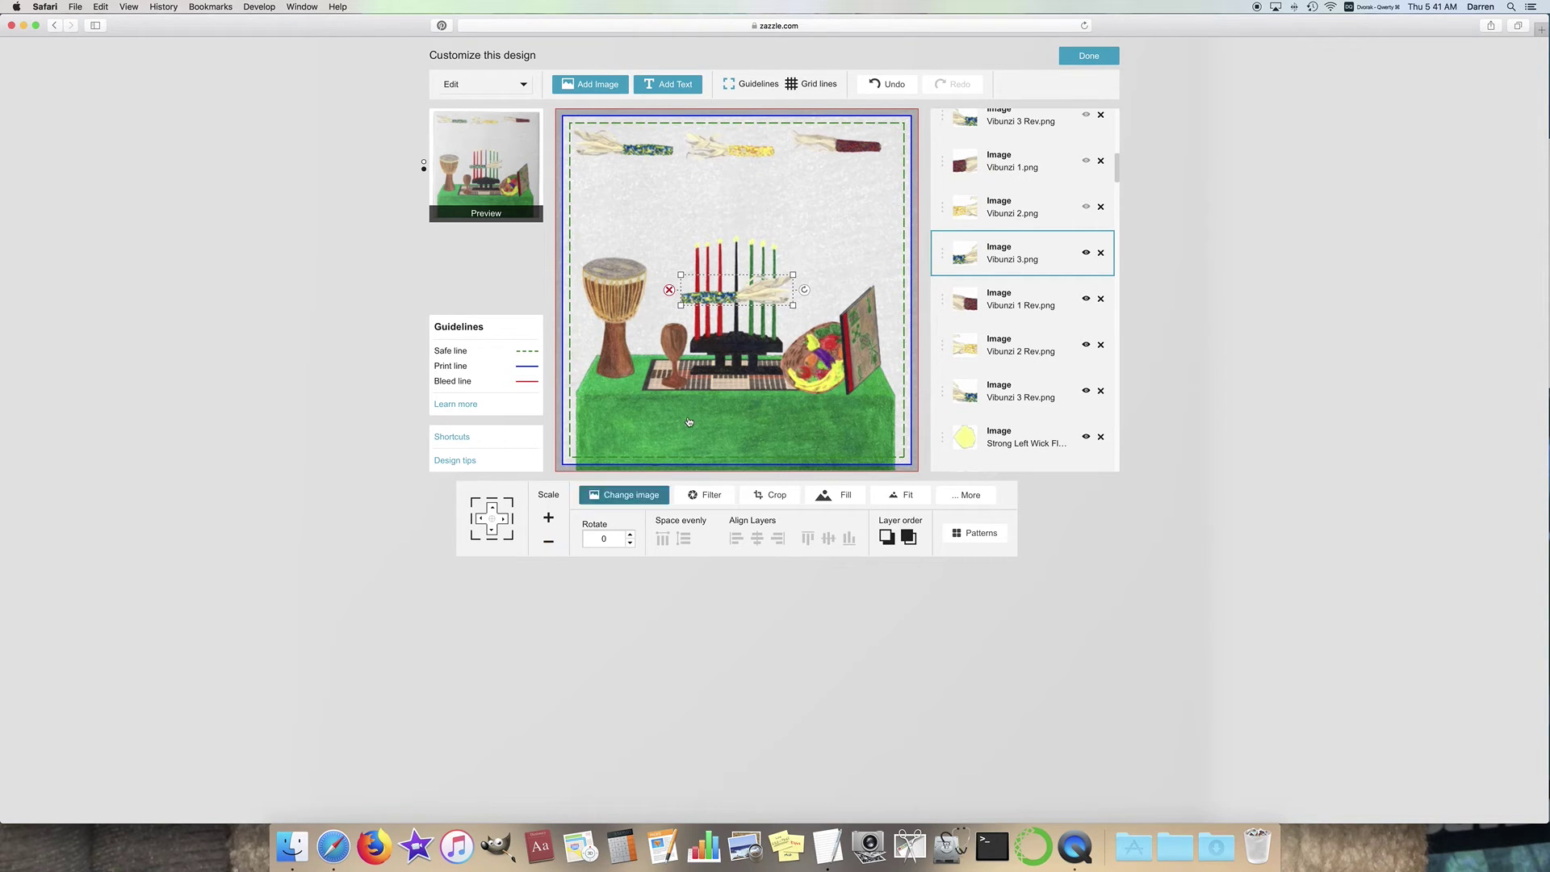
drag(735, 294, 631, 172)
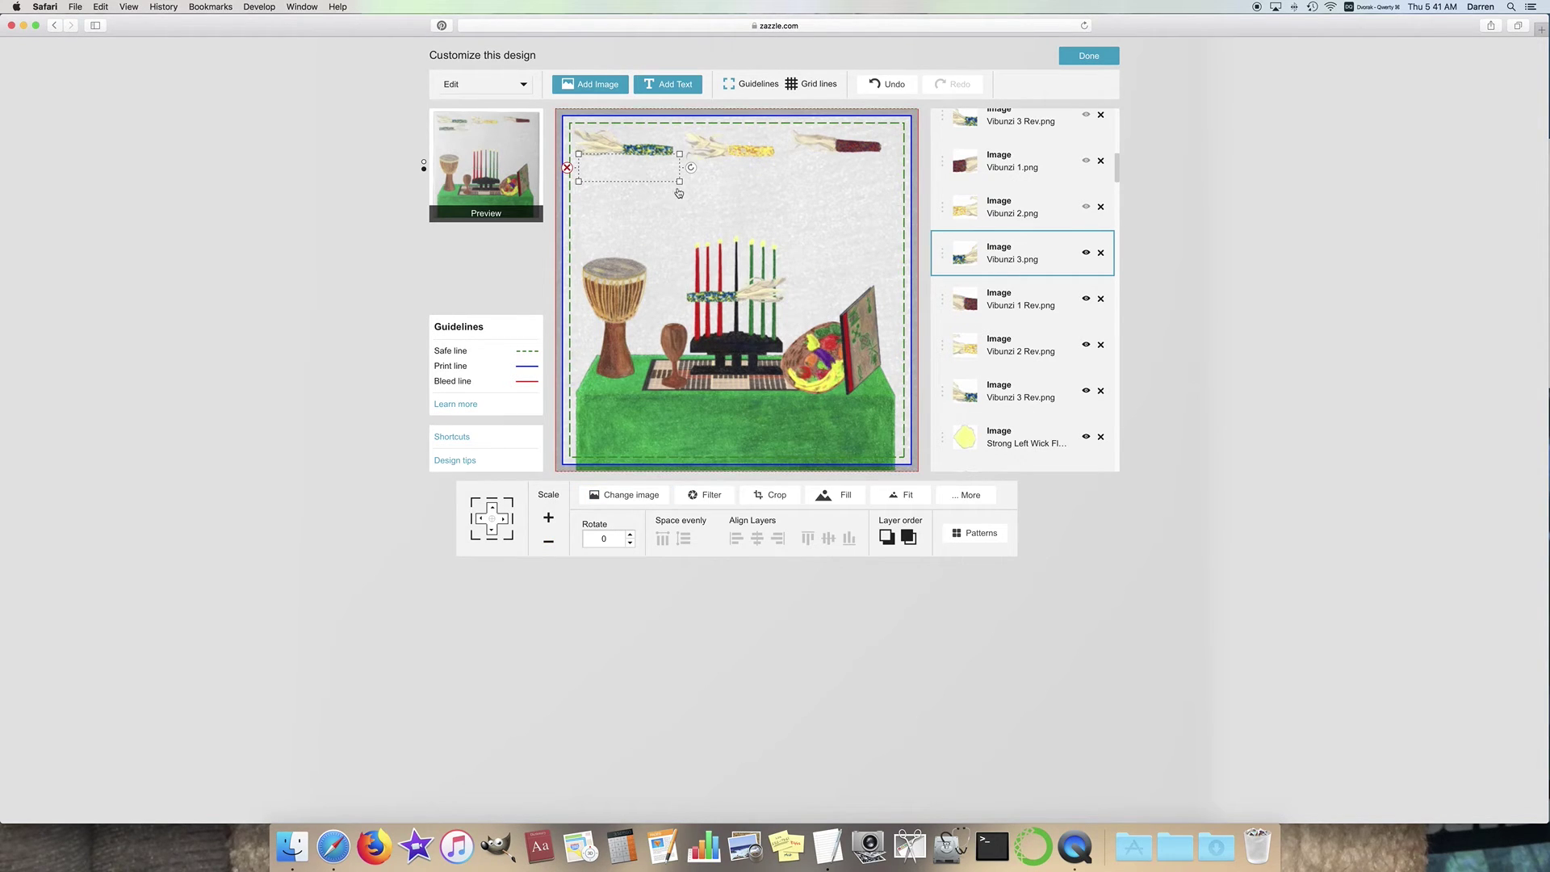
click(745, 189)
Step: Show the Vibunzi 2.png corn, scale it down to match the other ears, and place it directly below the Vibunzi 2 Rev.png ear
scroll(1102, 250, up, 2)
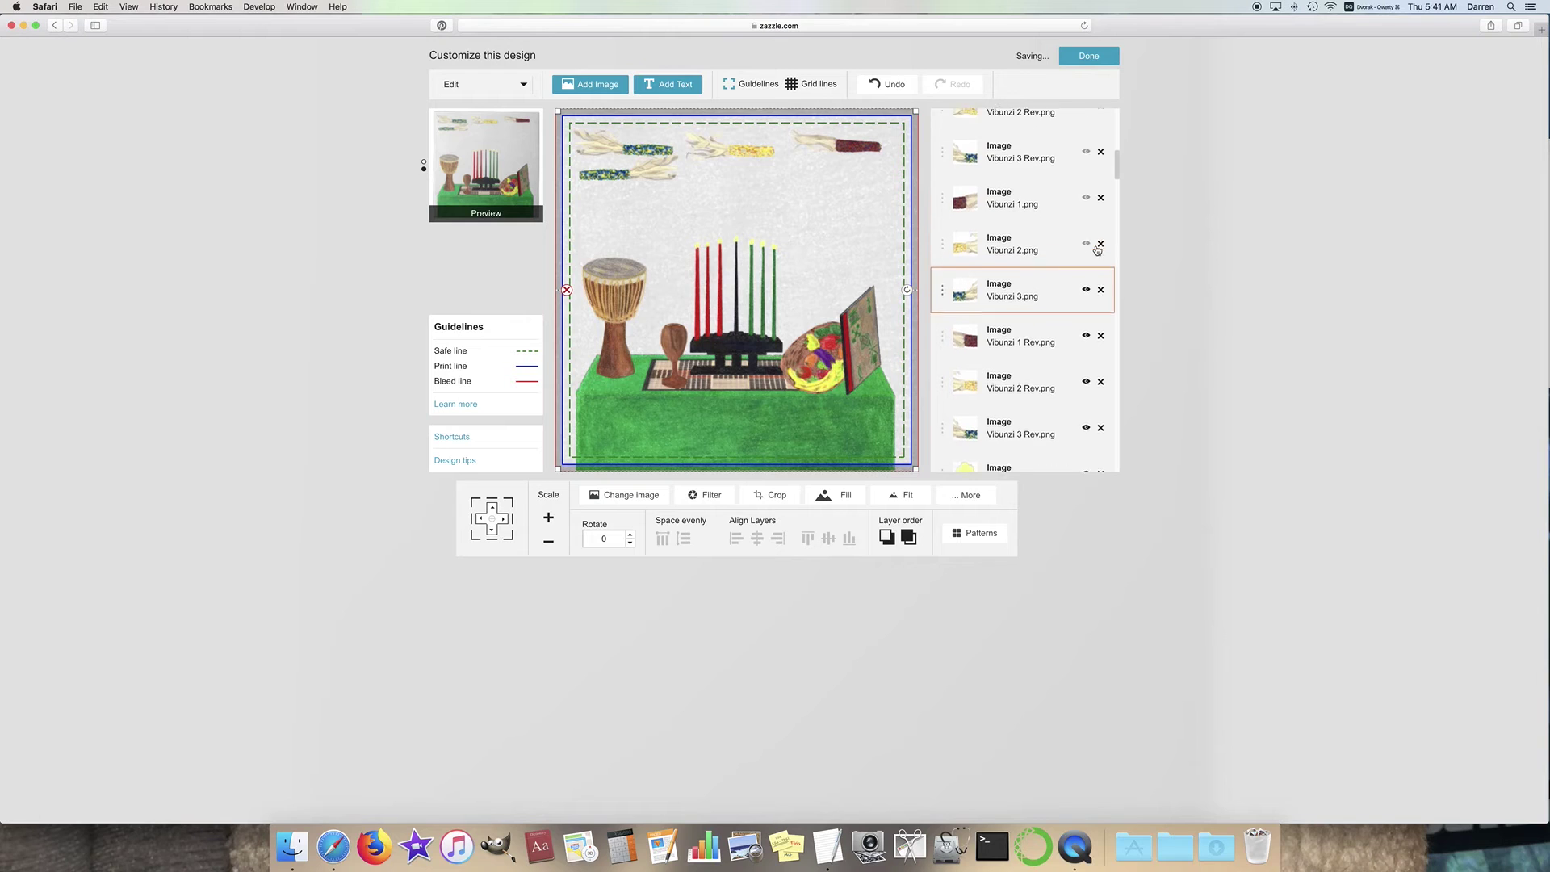
click(1086, 284)
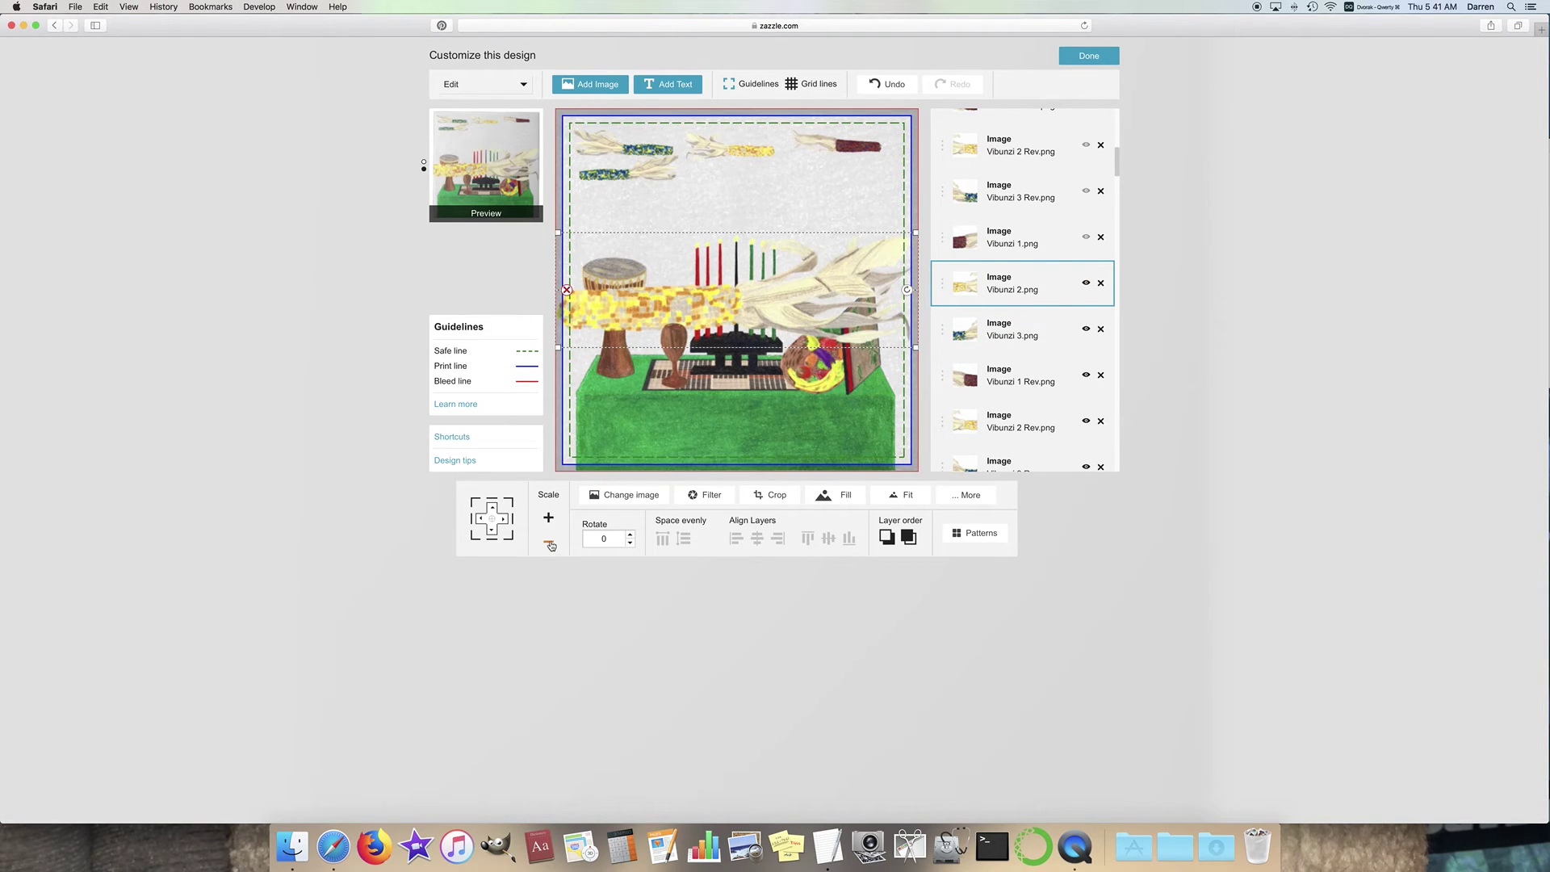
click(550, 544)
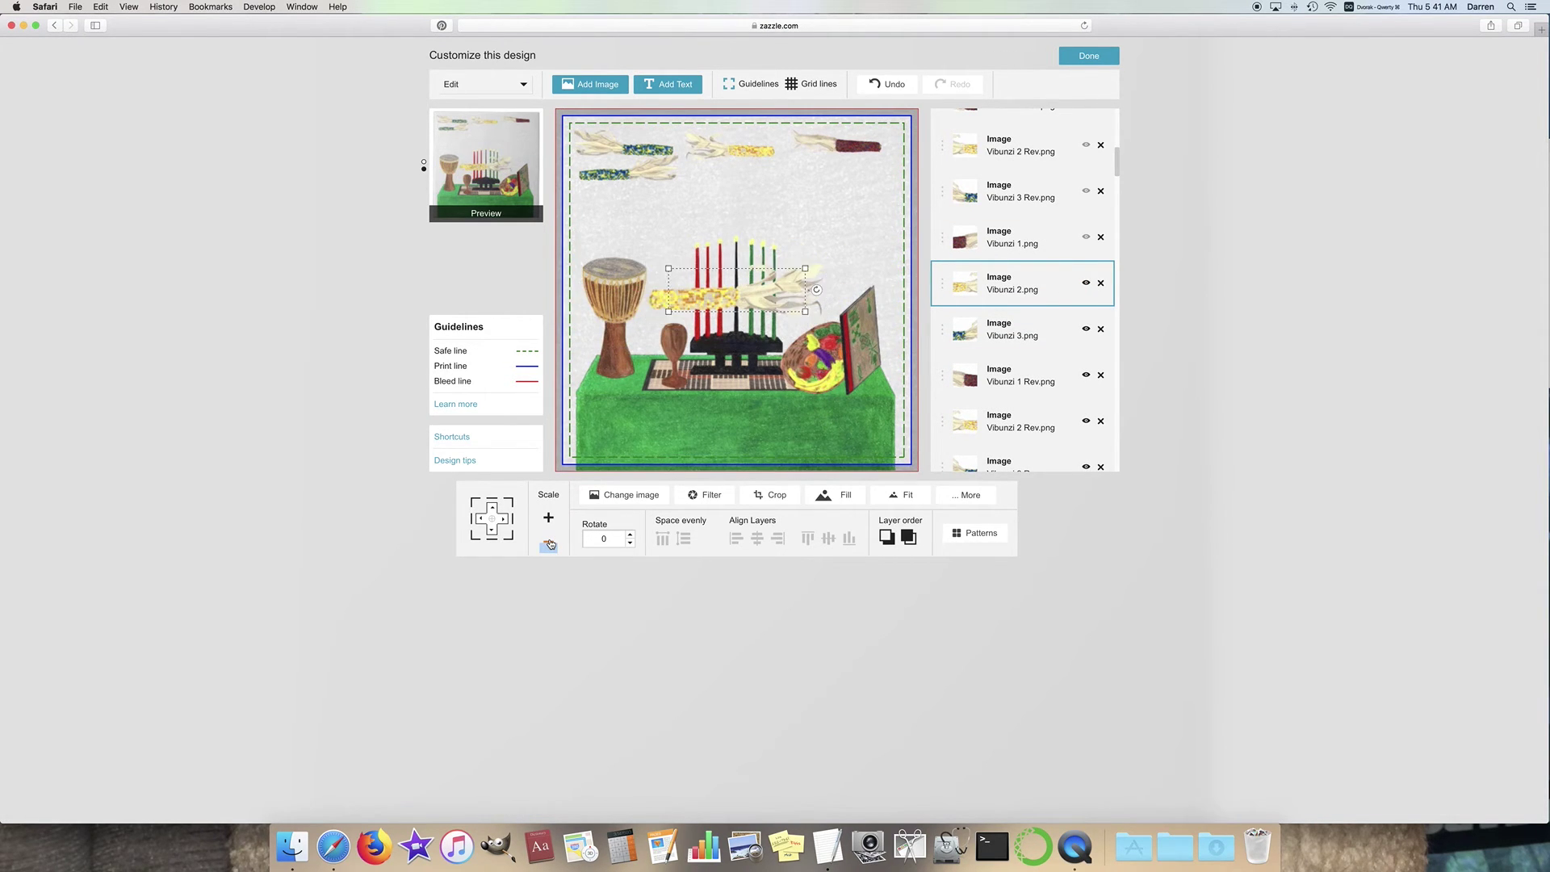
click(549, 544)
click(550, 544)
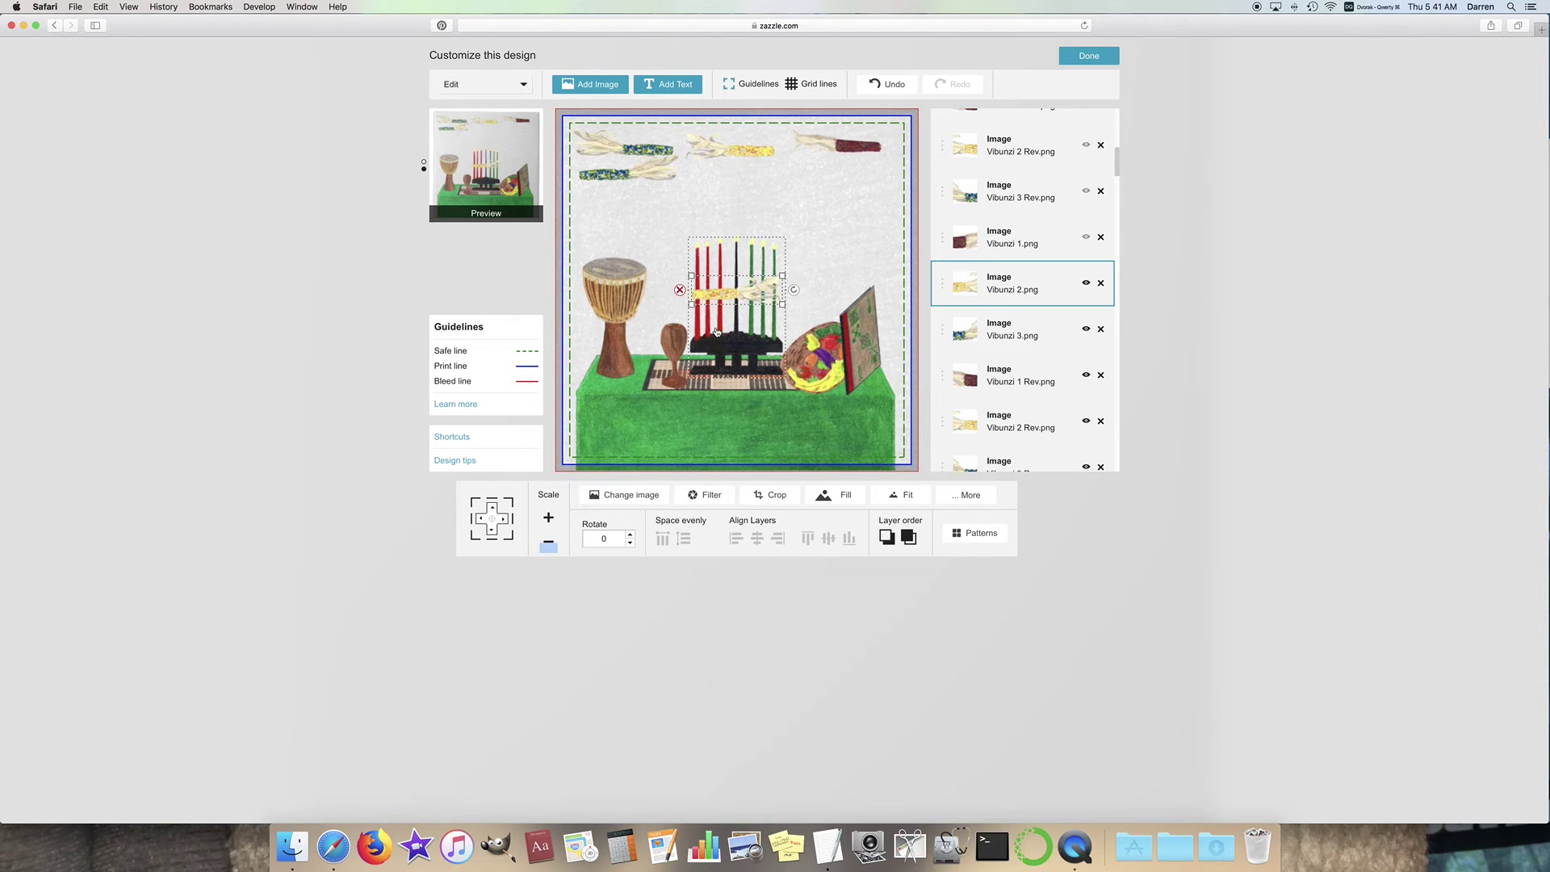
drag(725, 293, 721, 170)
Step: Show the Vibunzi 1.png corn and realign the small Vibunzi 2.png ear under the yellow ear above it
click(1086, 237)
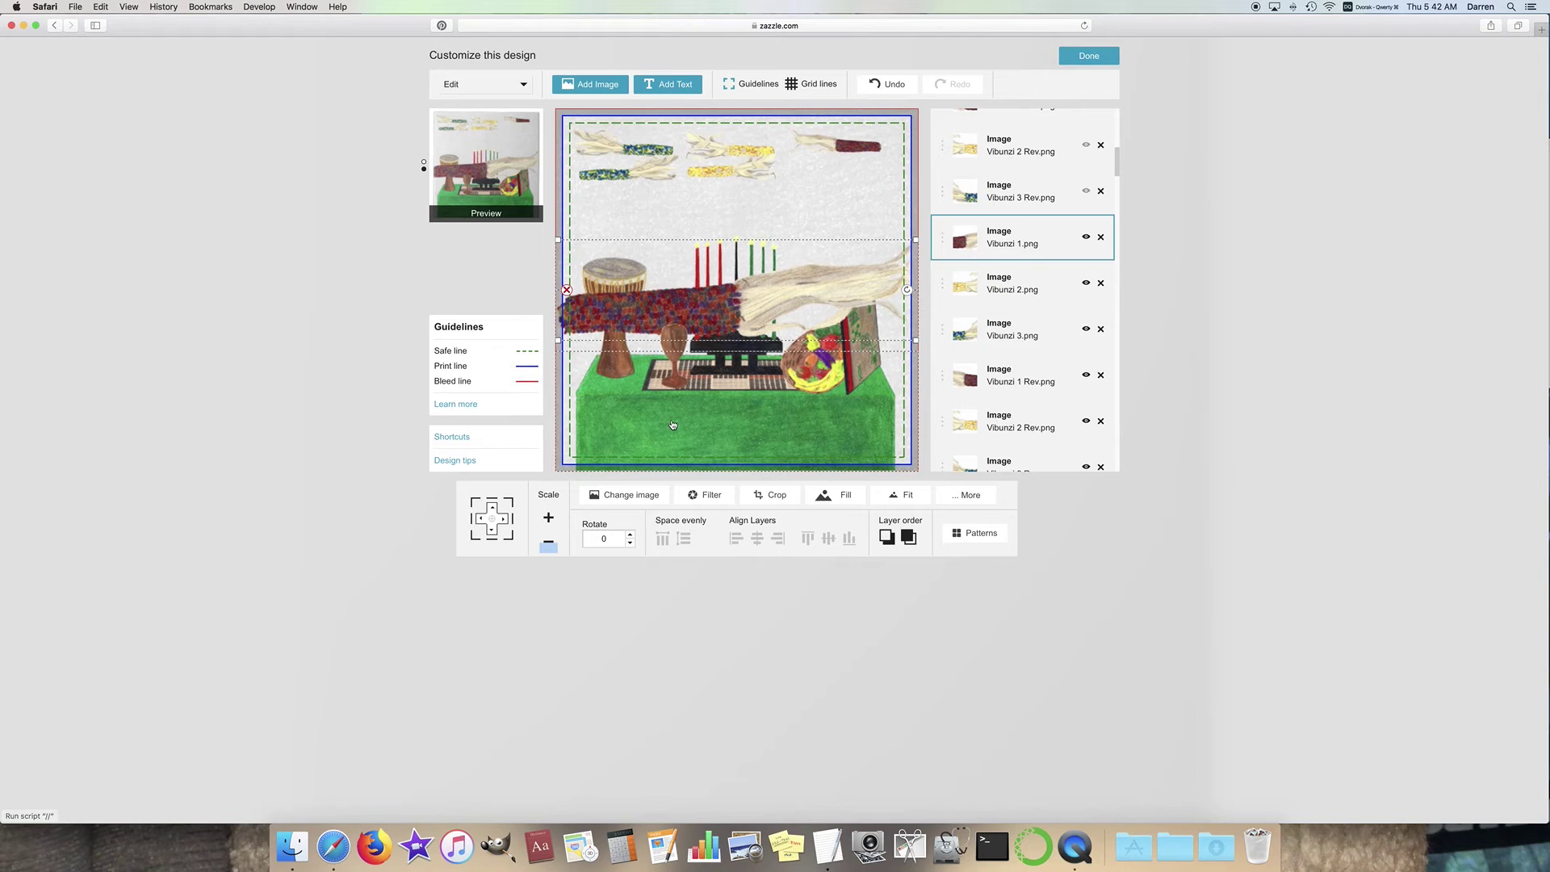
drag(722, 172, 757, 161)
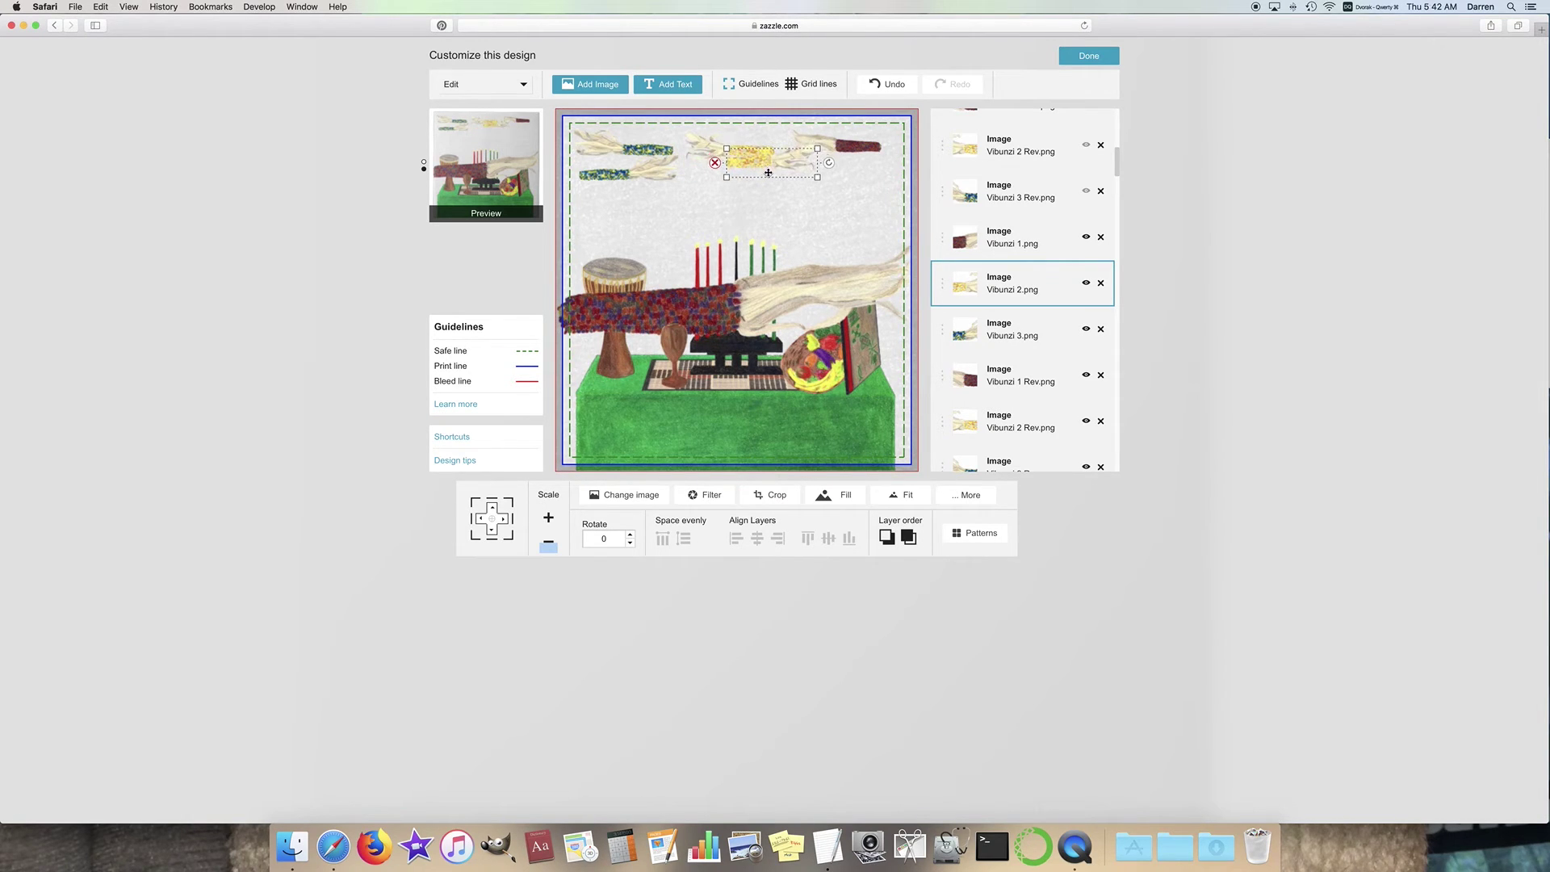
click(855, 184)
click(749, 172)
Step: Scale the Vibunzi 1.png corn down to match the other ears and place it directly below the Vibunzi 1 Rev.png ear
click(841, 336)
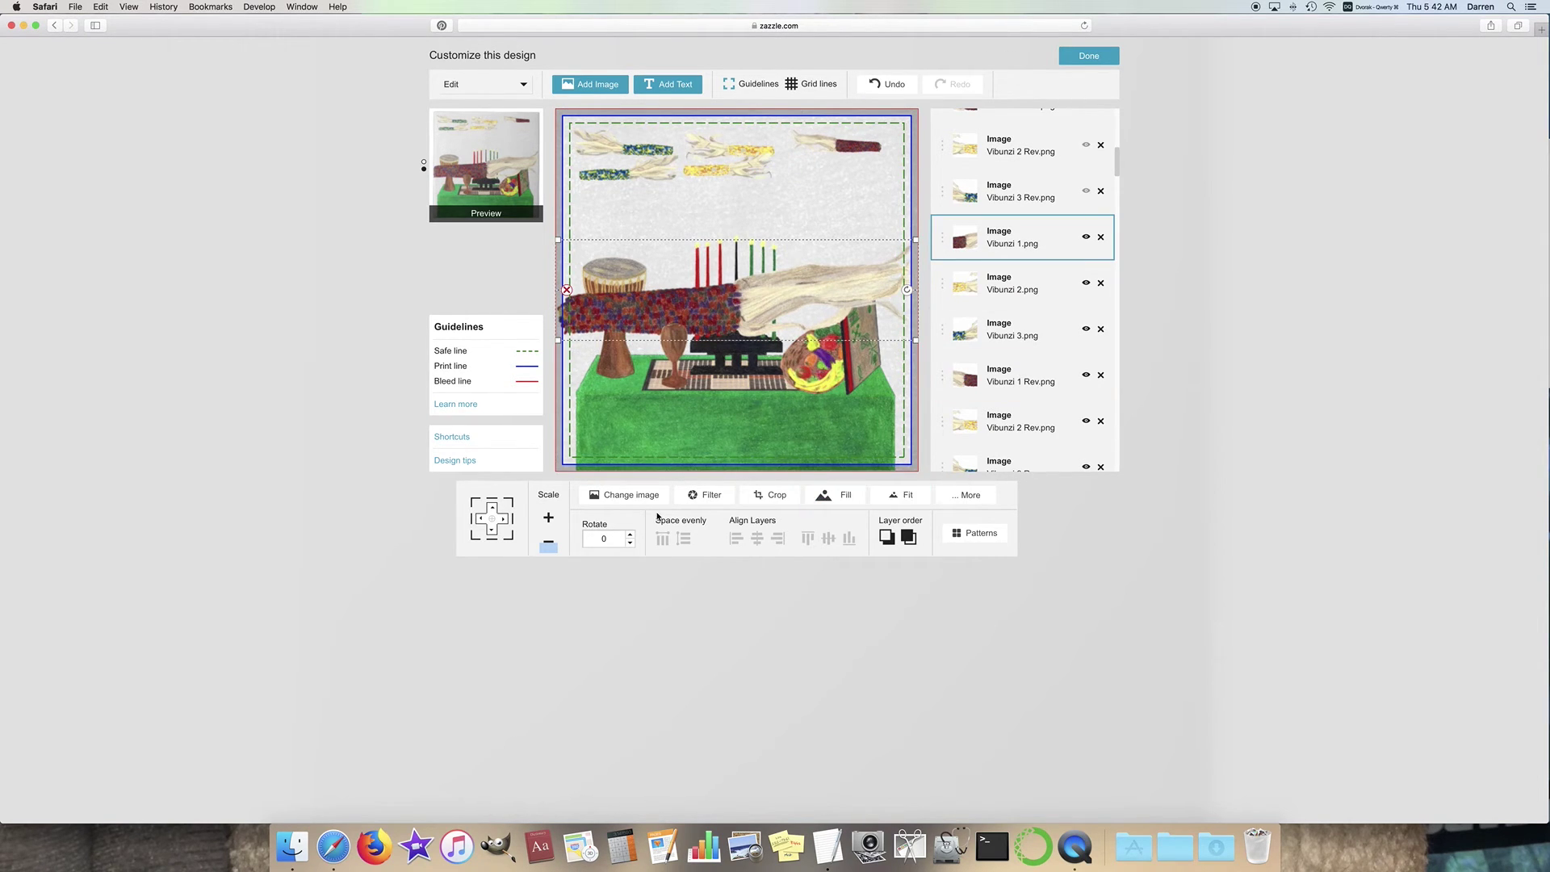
click(549, 547)
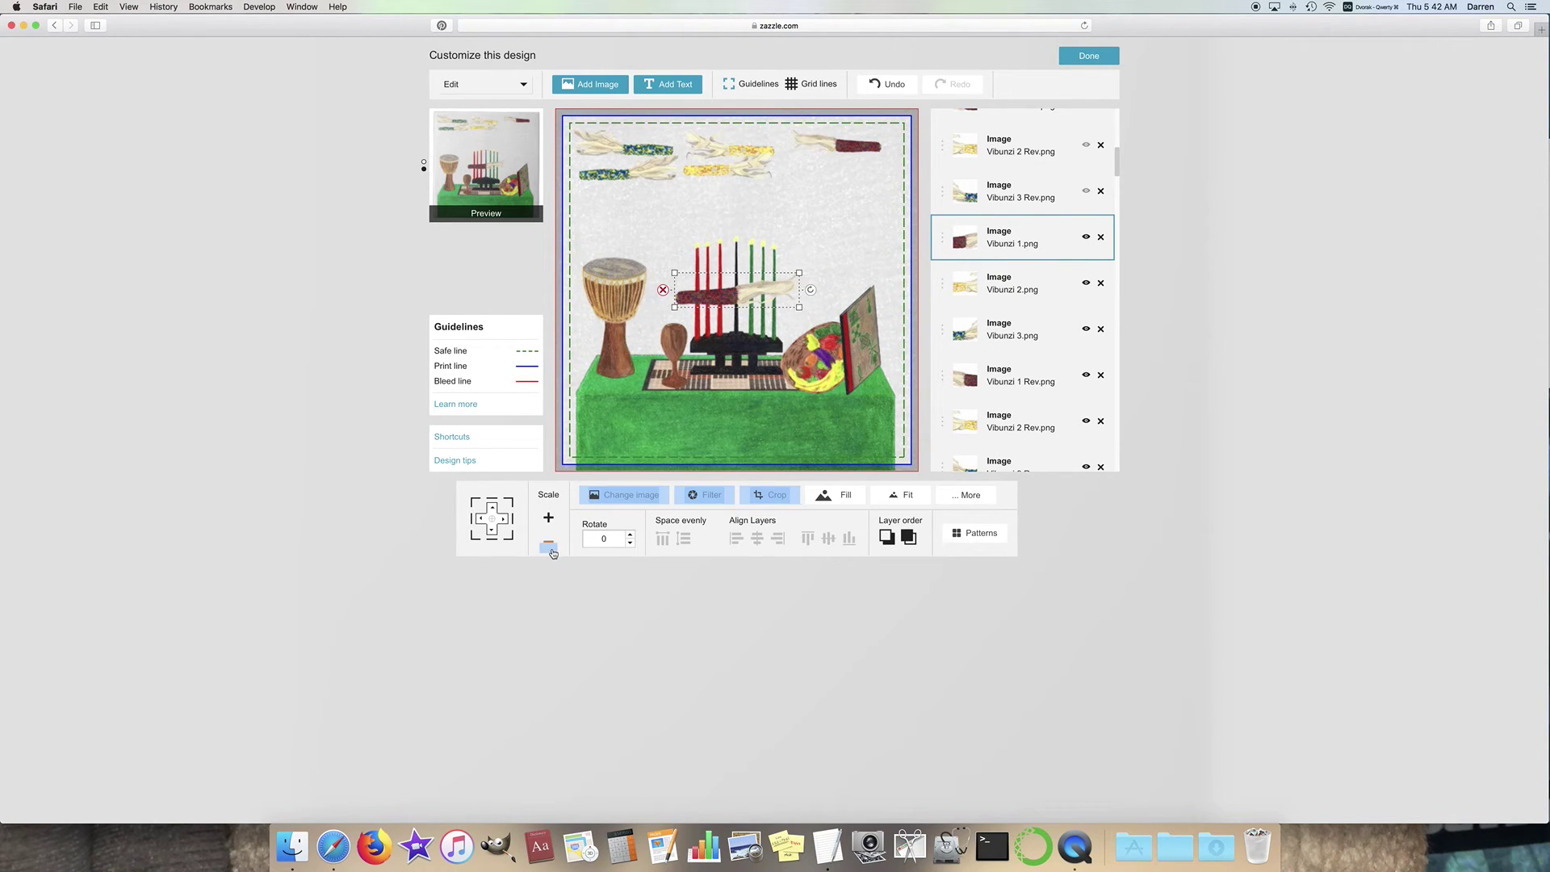
click(553, 546)
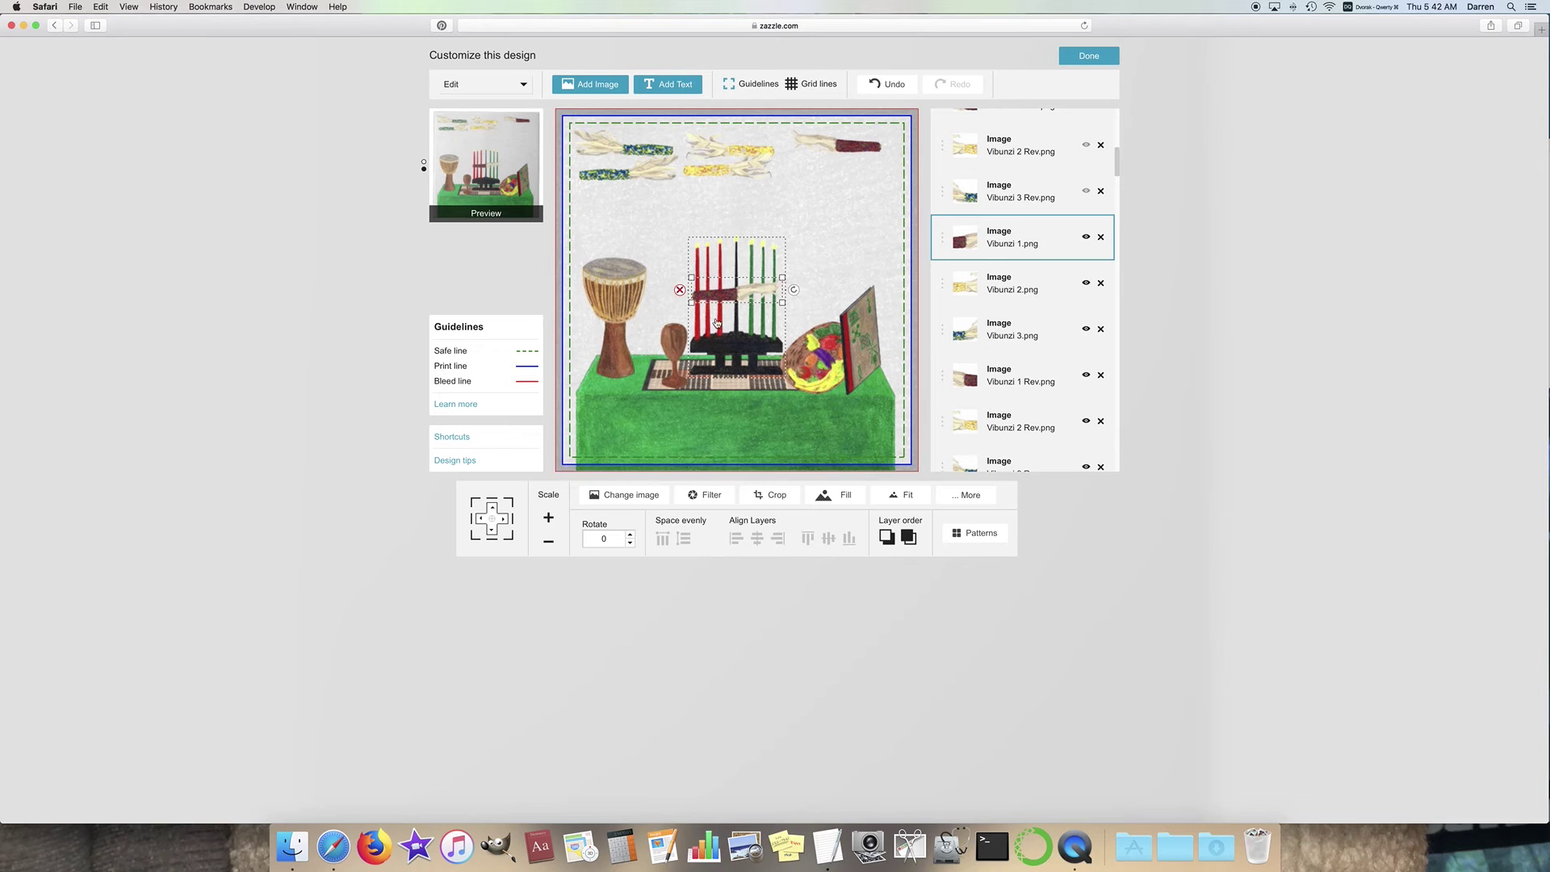
drag(722, 305, 824, 164)
Step: Show the next hidden Vibunzi 3 Rev.png corn, scale it down to match, and place it third in the blue-green ear column
scroll(1082, 363, up, 5)
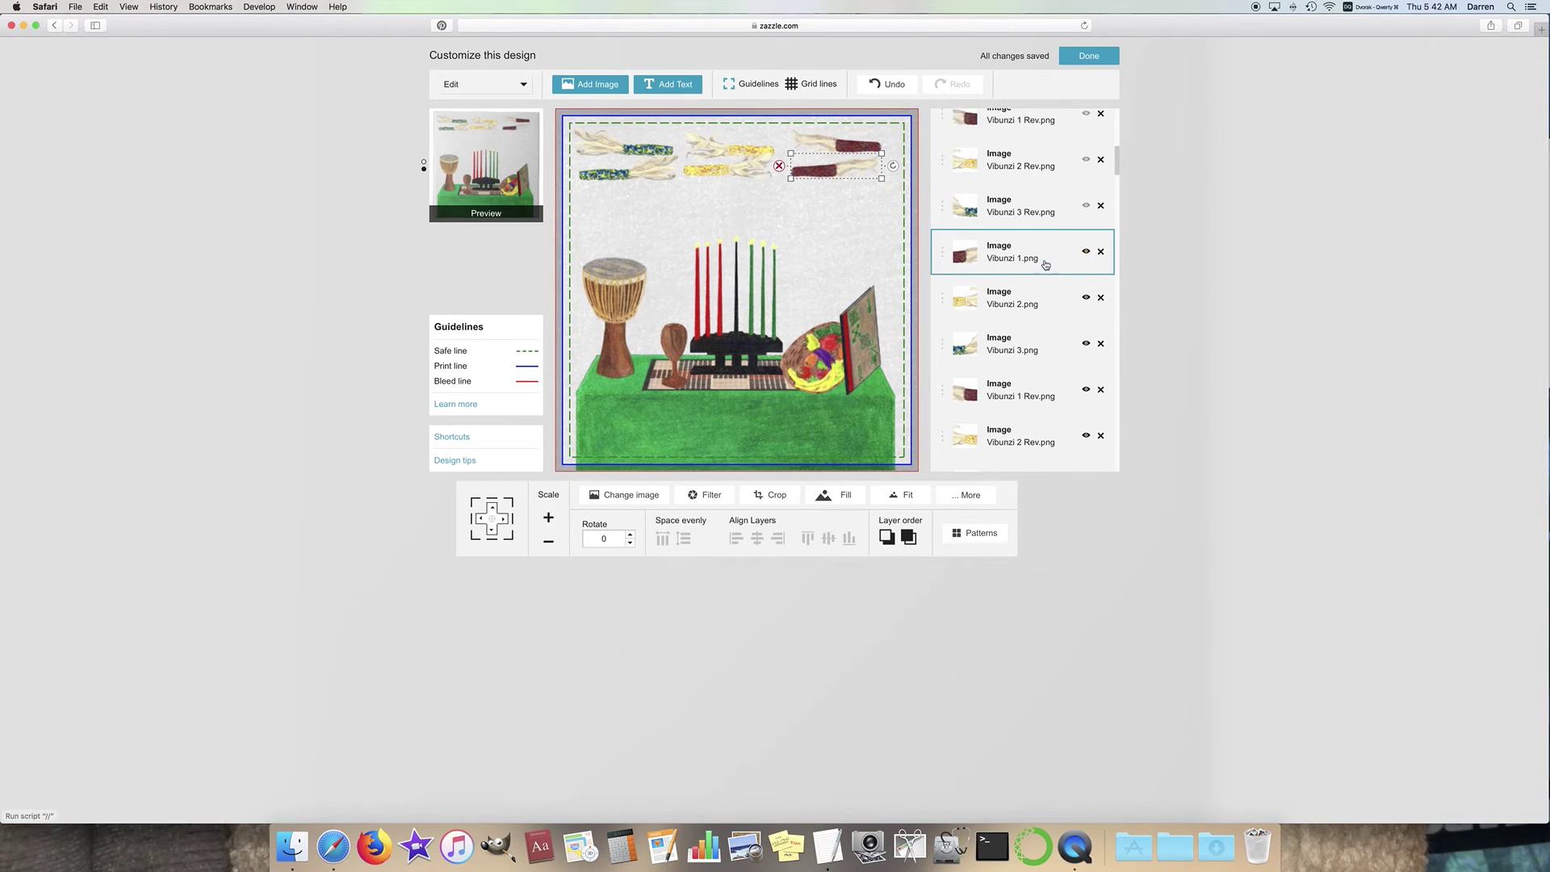
click(1086, 362)
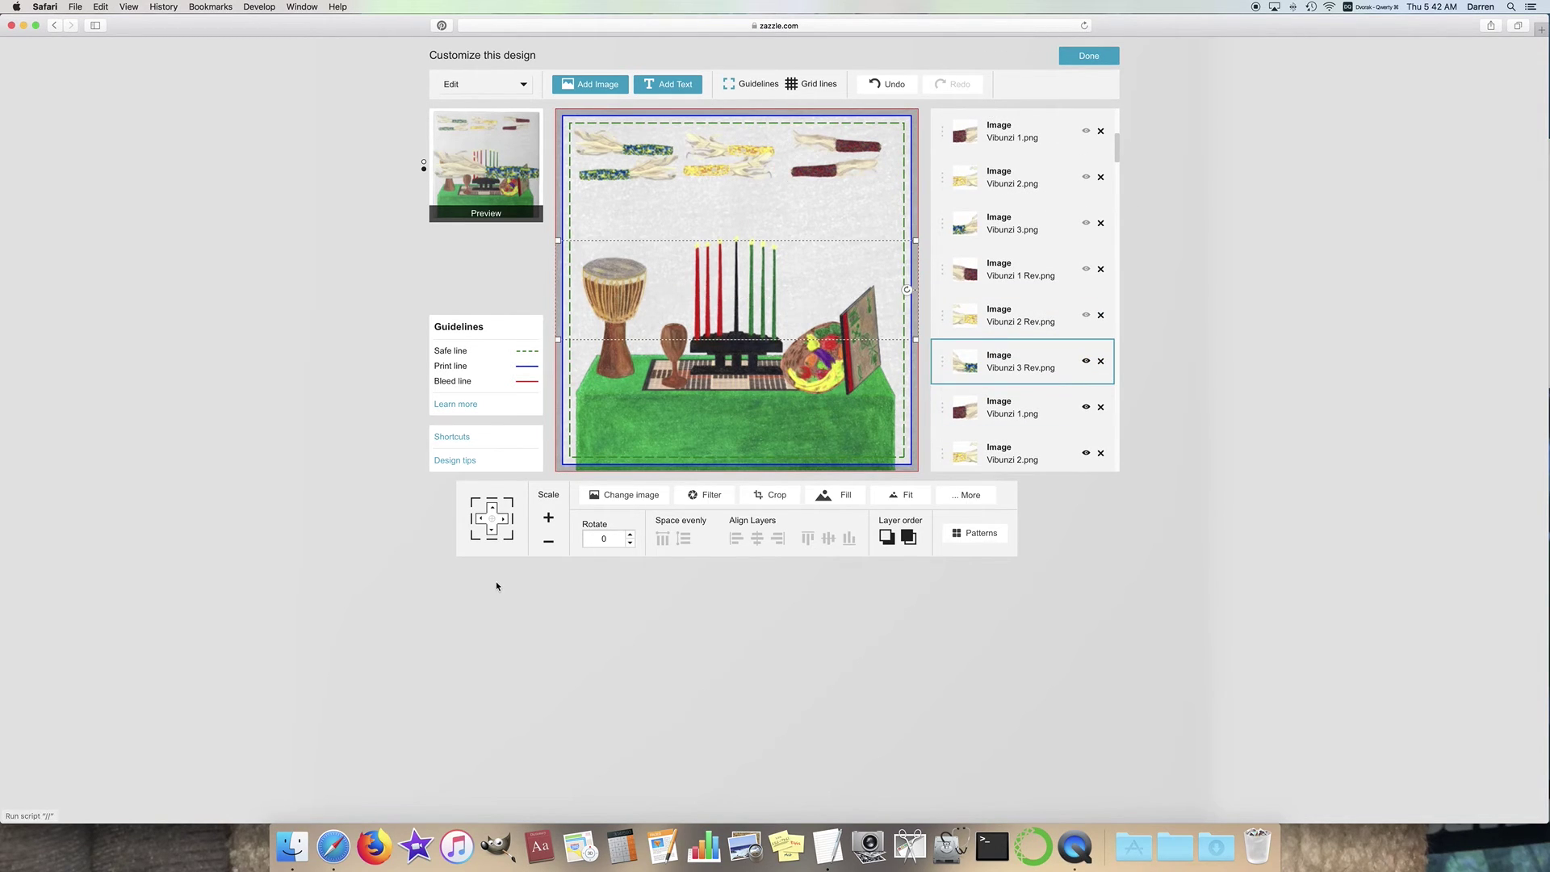
click(548, 548)
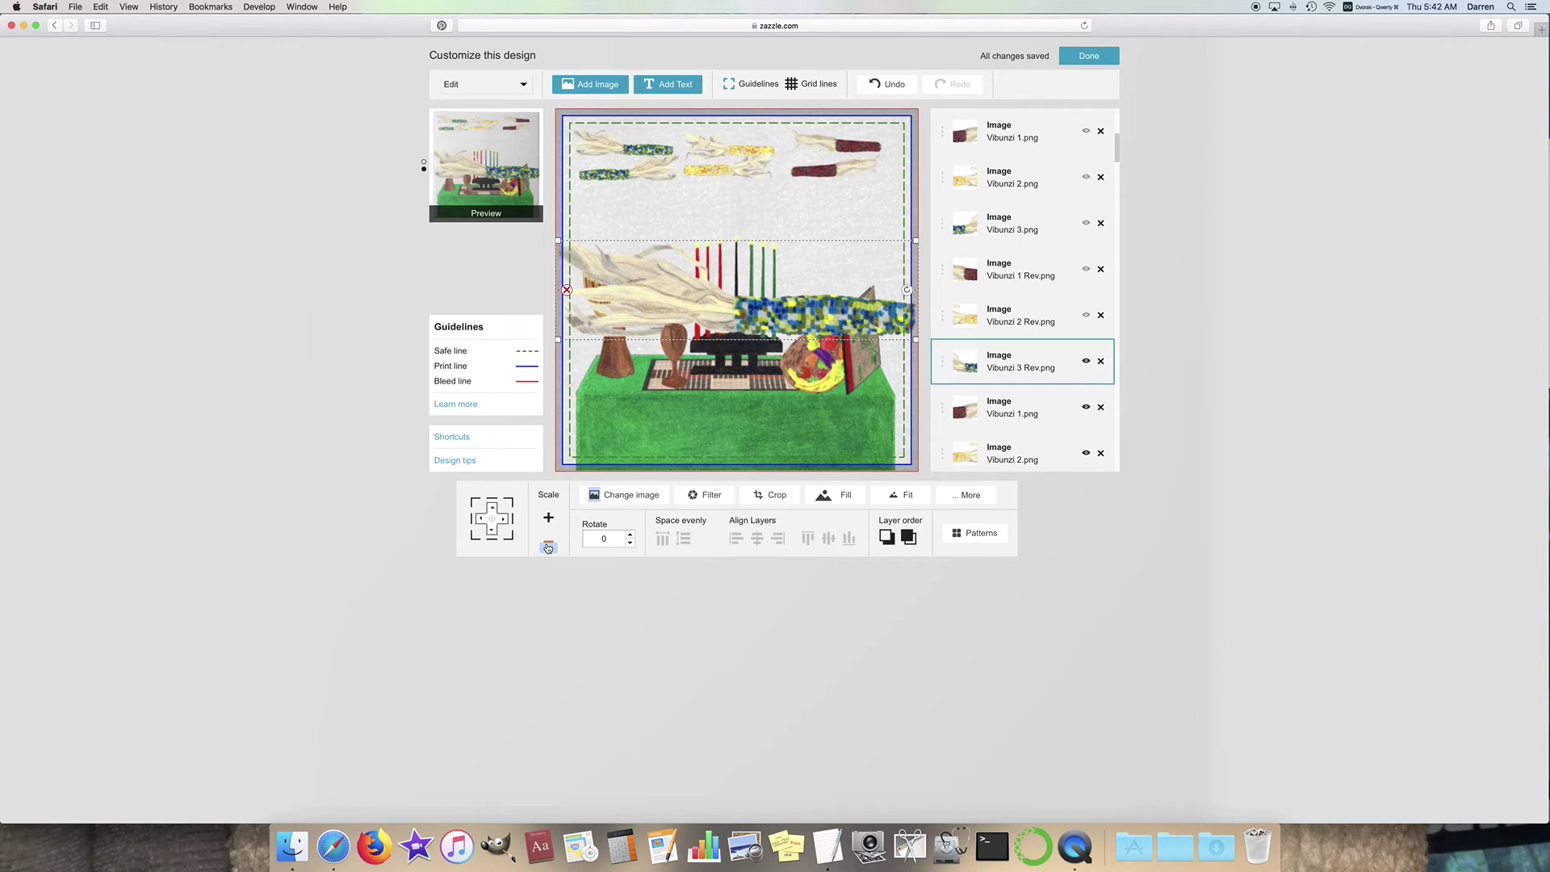
click(913, 494)
click(549, 548)
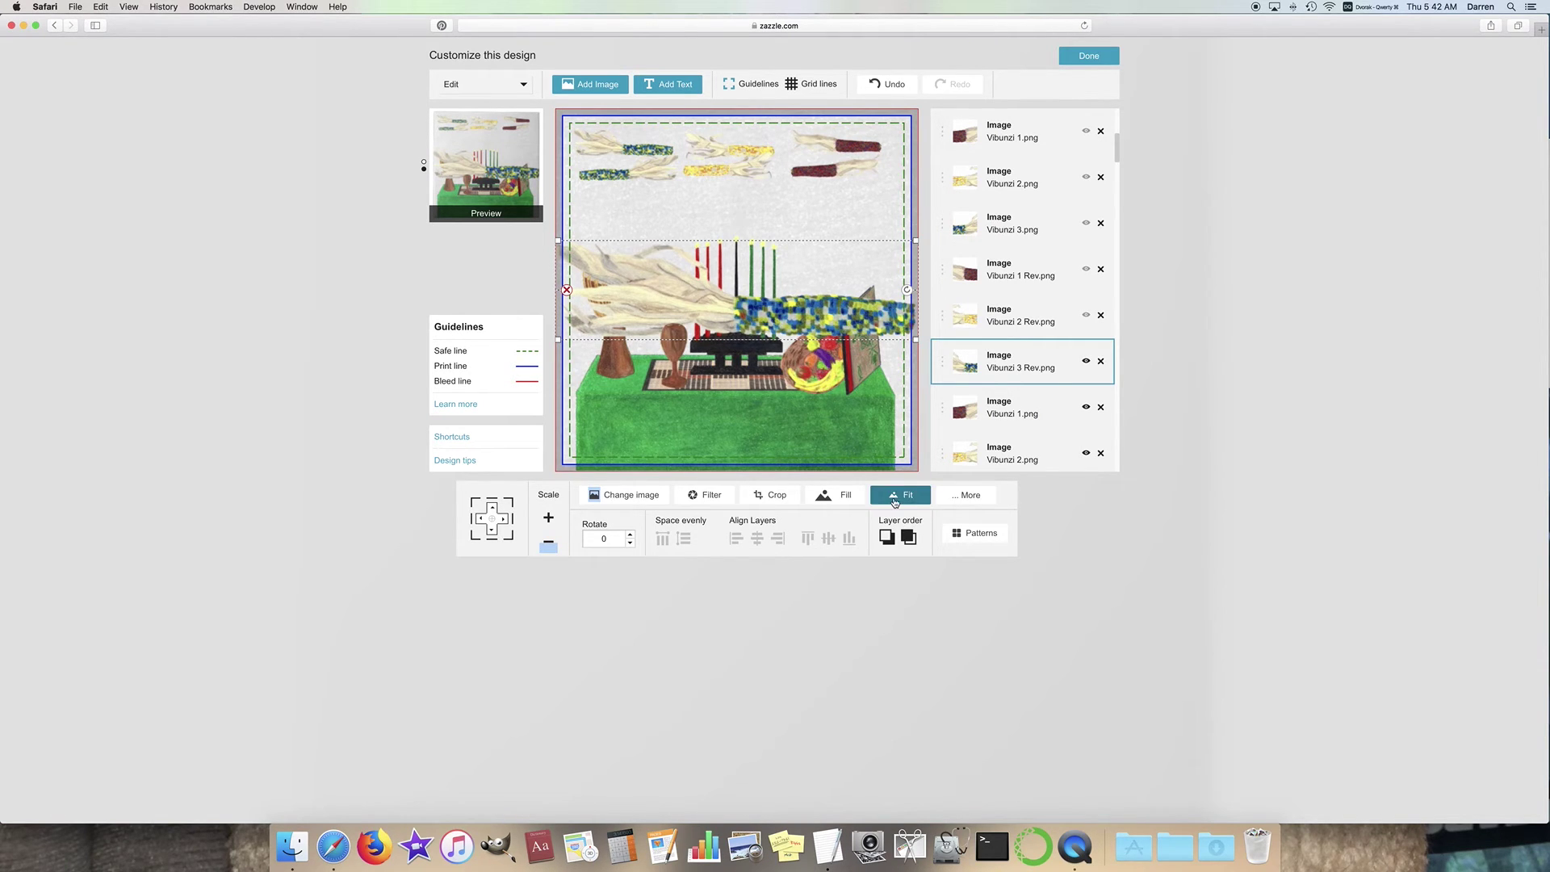
click(548, 548)
click(548, 549)
click(548, 548)
click(548, 548)
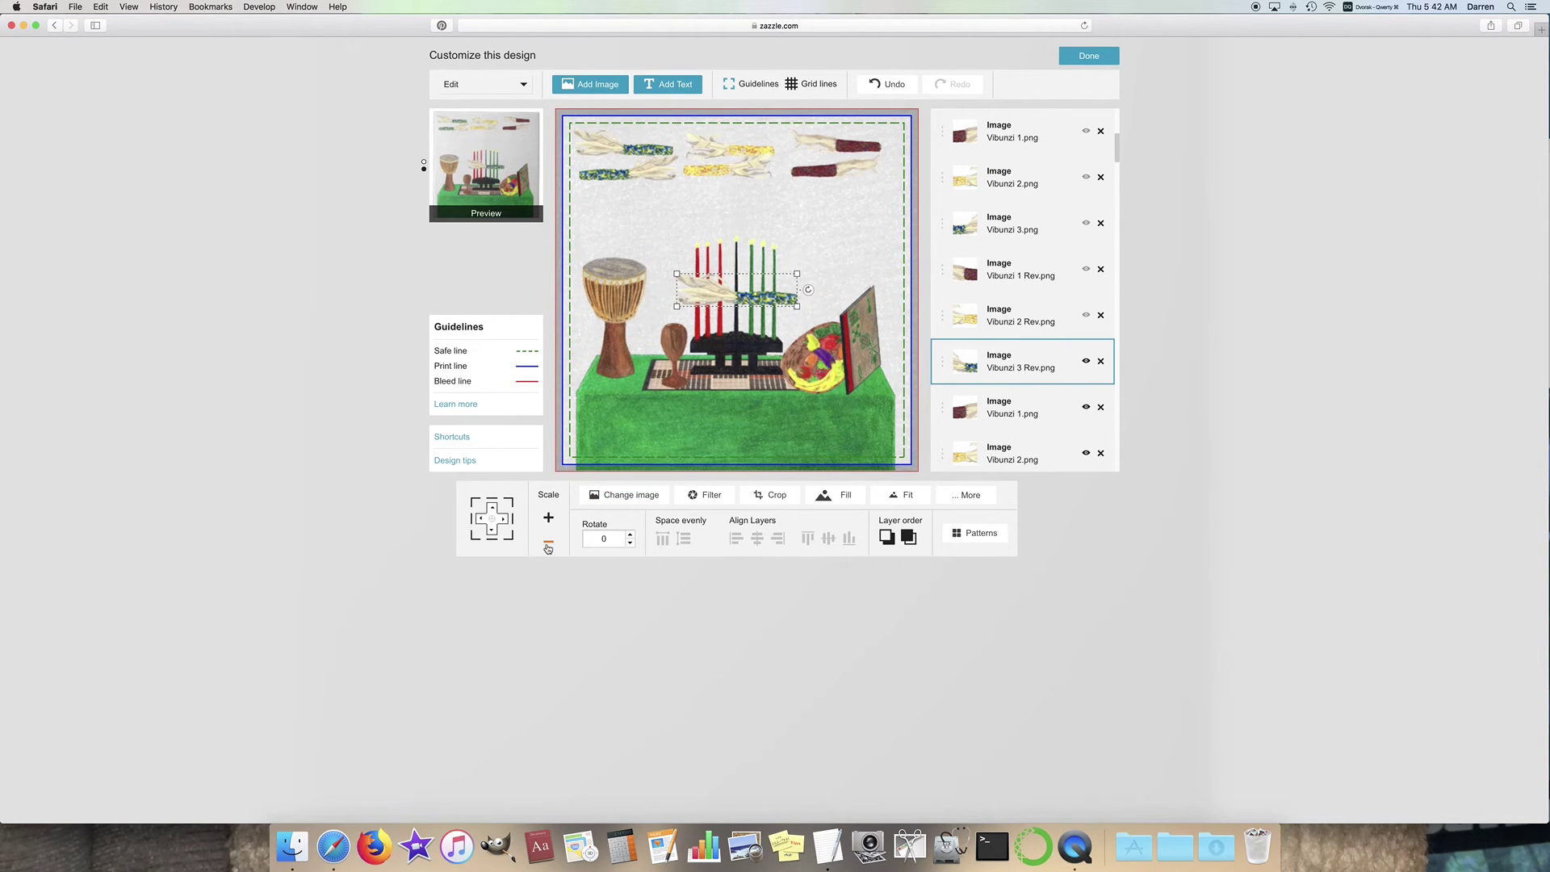
click(548, 548)
drag(759, 295, 648, 194)
Step: Show the next hidden Vibunzi 2 Rev.png corn, scale it down to match, and place it third in the yellow ear column
click(1086, 315)
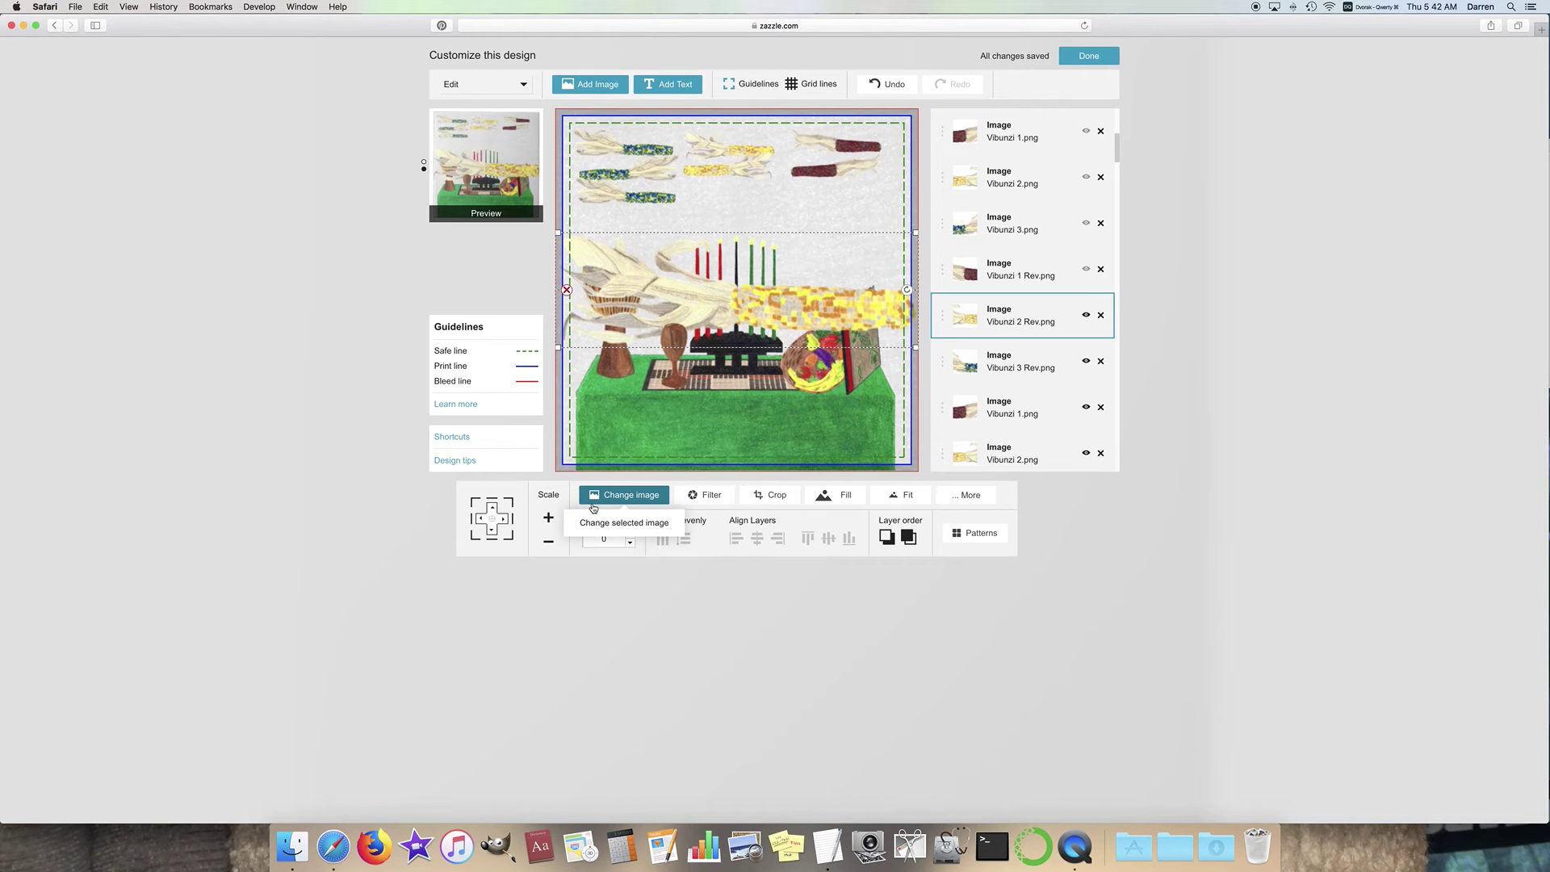
click(548, 541)
click(549, 542)
click(549, 543)
click(549, 543)
click(548, 542)
click(548, 542)
drag(759, 300, 742, 188)
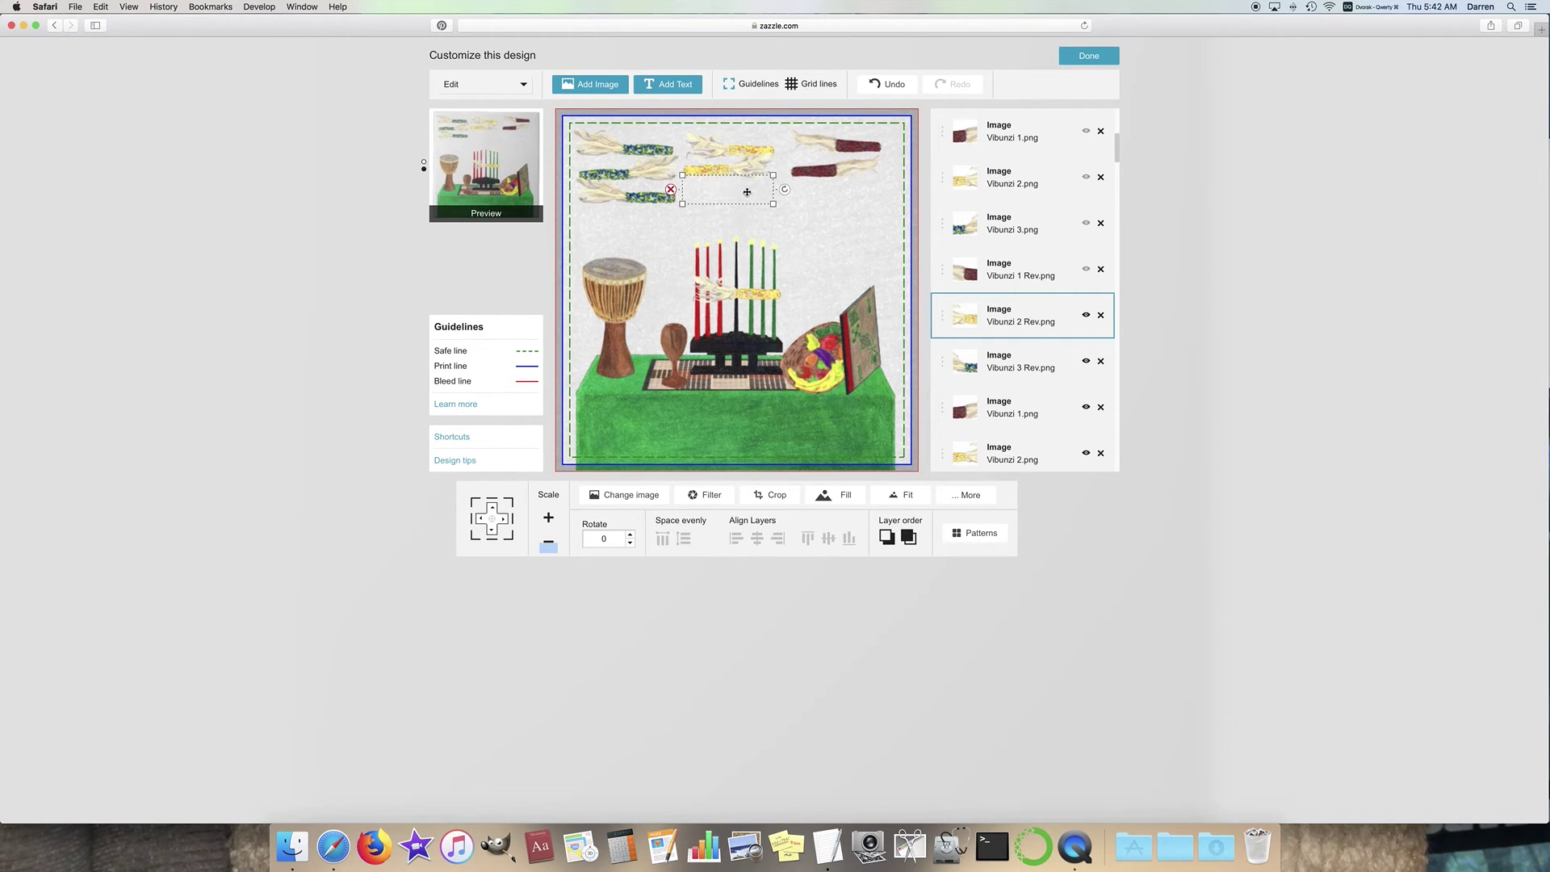
Step: Show the next hidden Vibunzi 1 Rev.png corn, scale it down to match, and place it third in the dark red ear column
click(1096, 280)
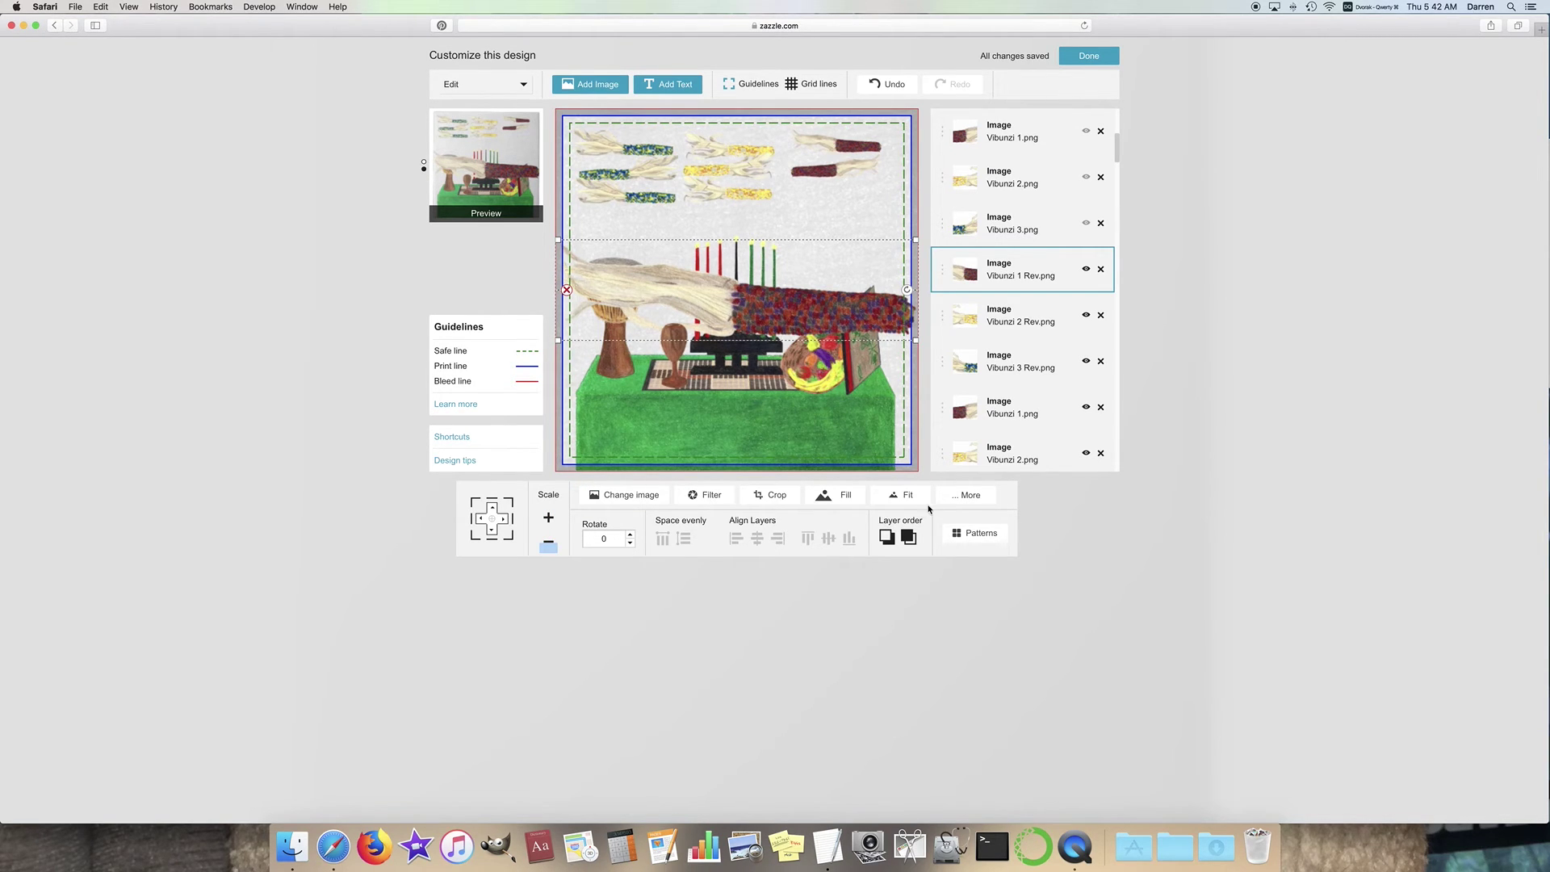
click(550, 545)
double_click(550, 545)
click(550, 545)
click(550, 545)
click(550, 545)
click(549, 545)
drag(777, 281, 874, 180)
Step: Show the remaining hidden Vibunzi 3.png corn, scale it down to match, and place it fourth in the blue-green ear column
click(1089, 225)
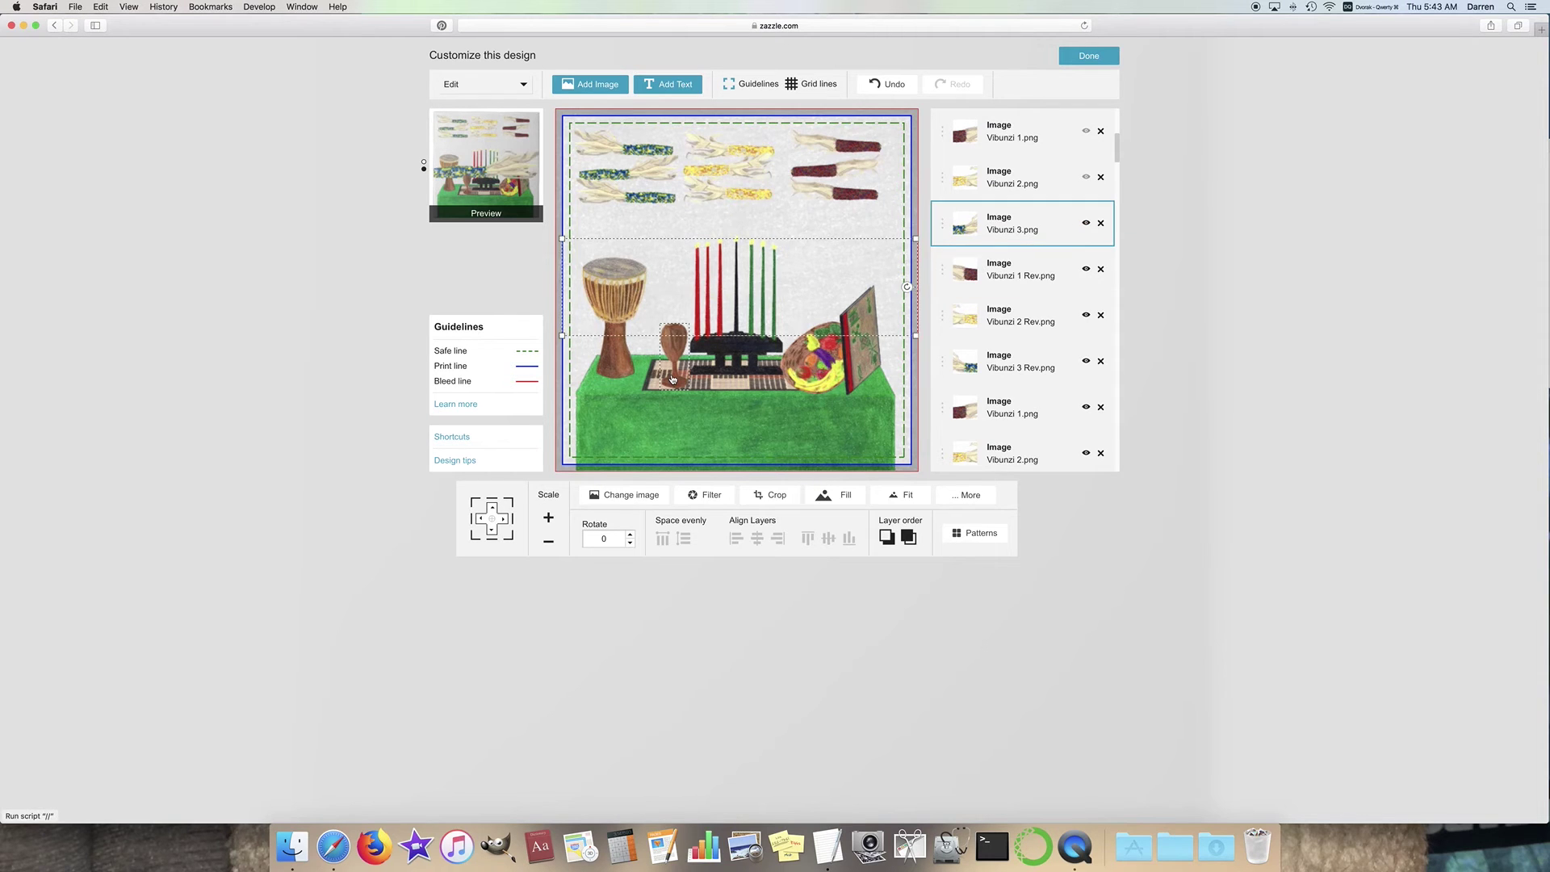
click(549, 546)
click(549, 547)
click(549, 546)
click(549, 546)
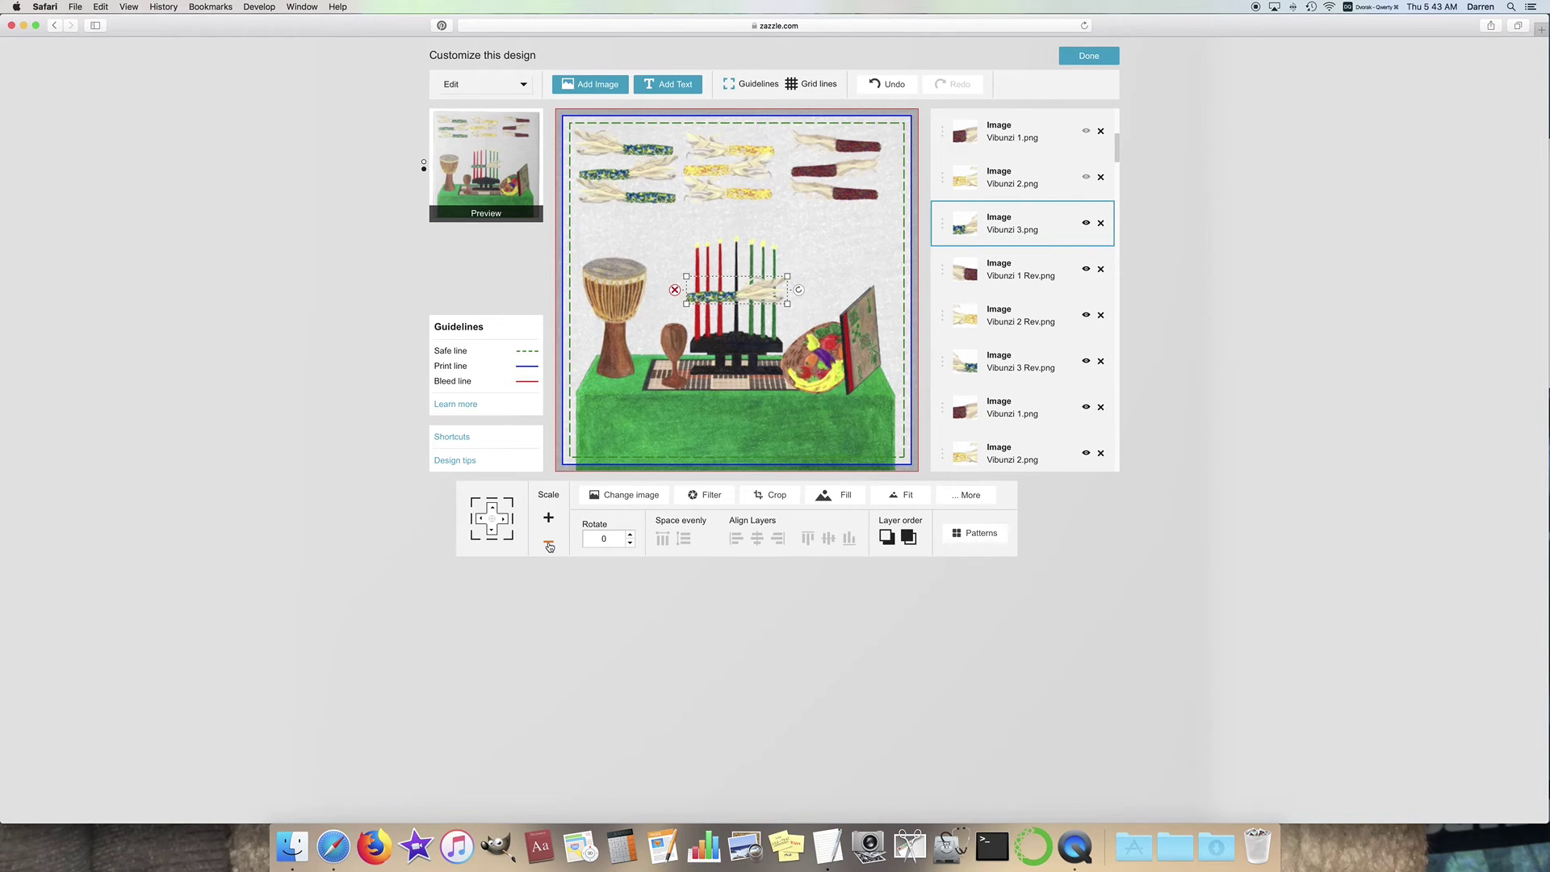
drag(728, 295, 624, 218)
Step: Show the remaining hidden Vibunzi 2.png corn, scale it down to match, and place it fourth in the yellow ear column
click(1084, 178)
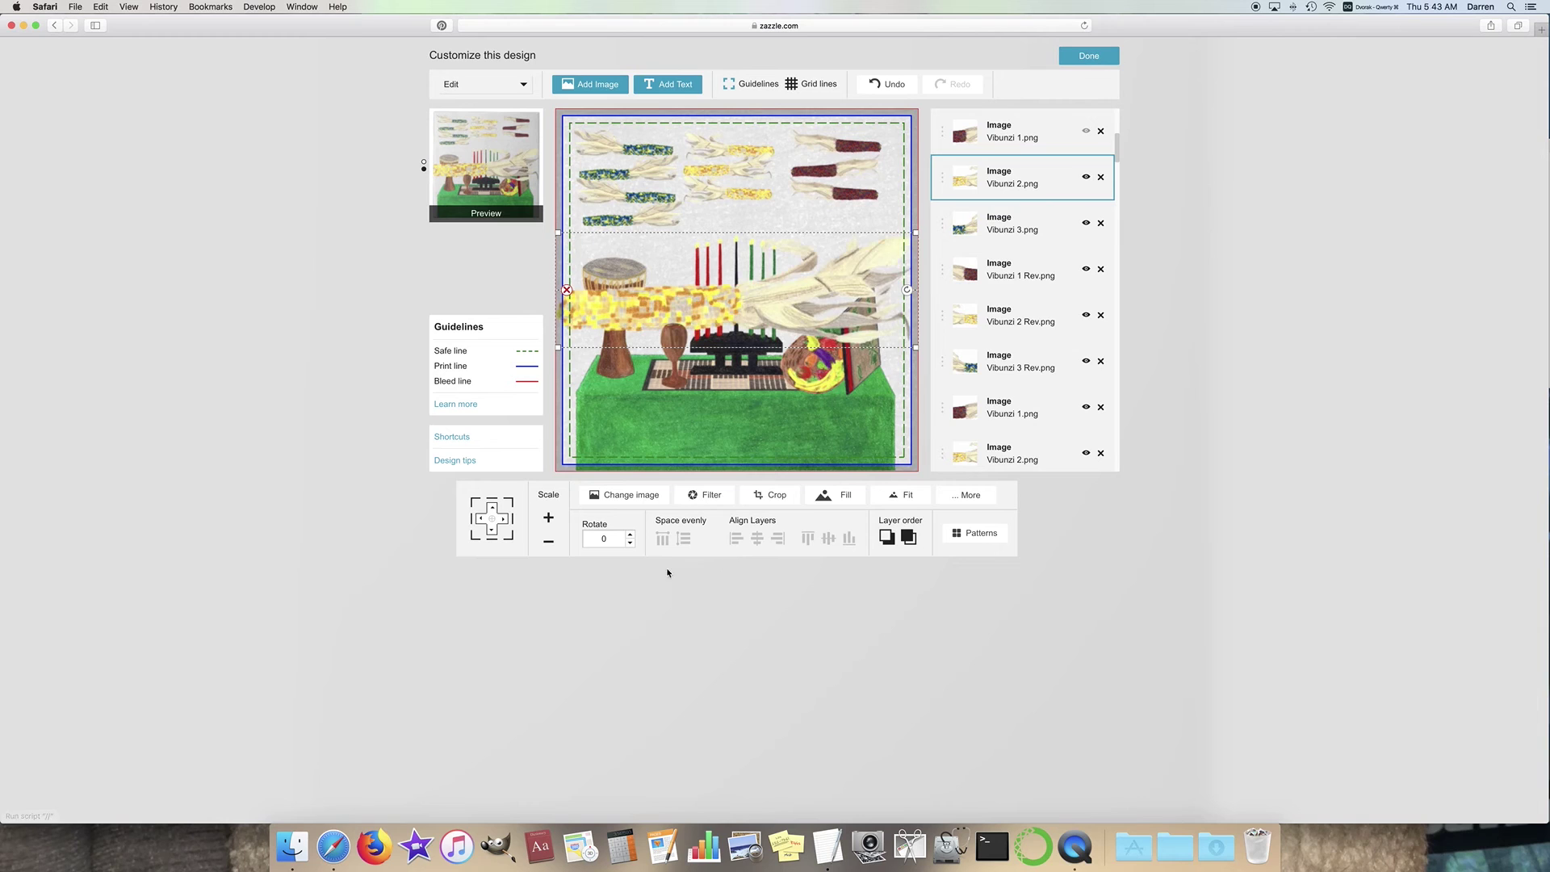
click(547, 546)
click(548, 547)
click(549, 547)
click(549, 547)
click(549, 546)
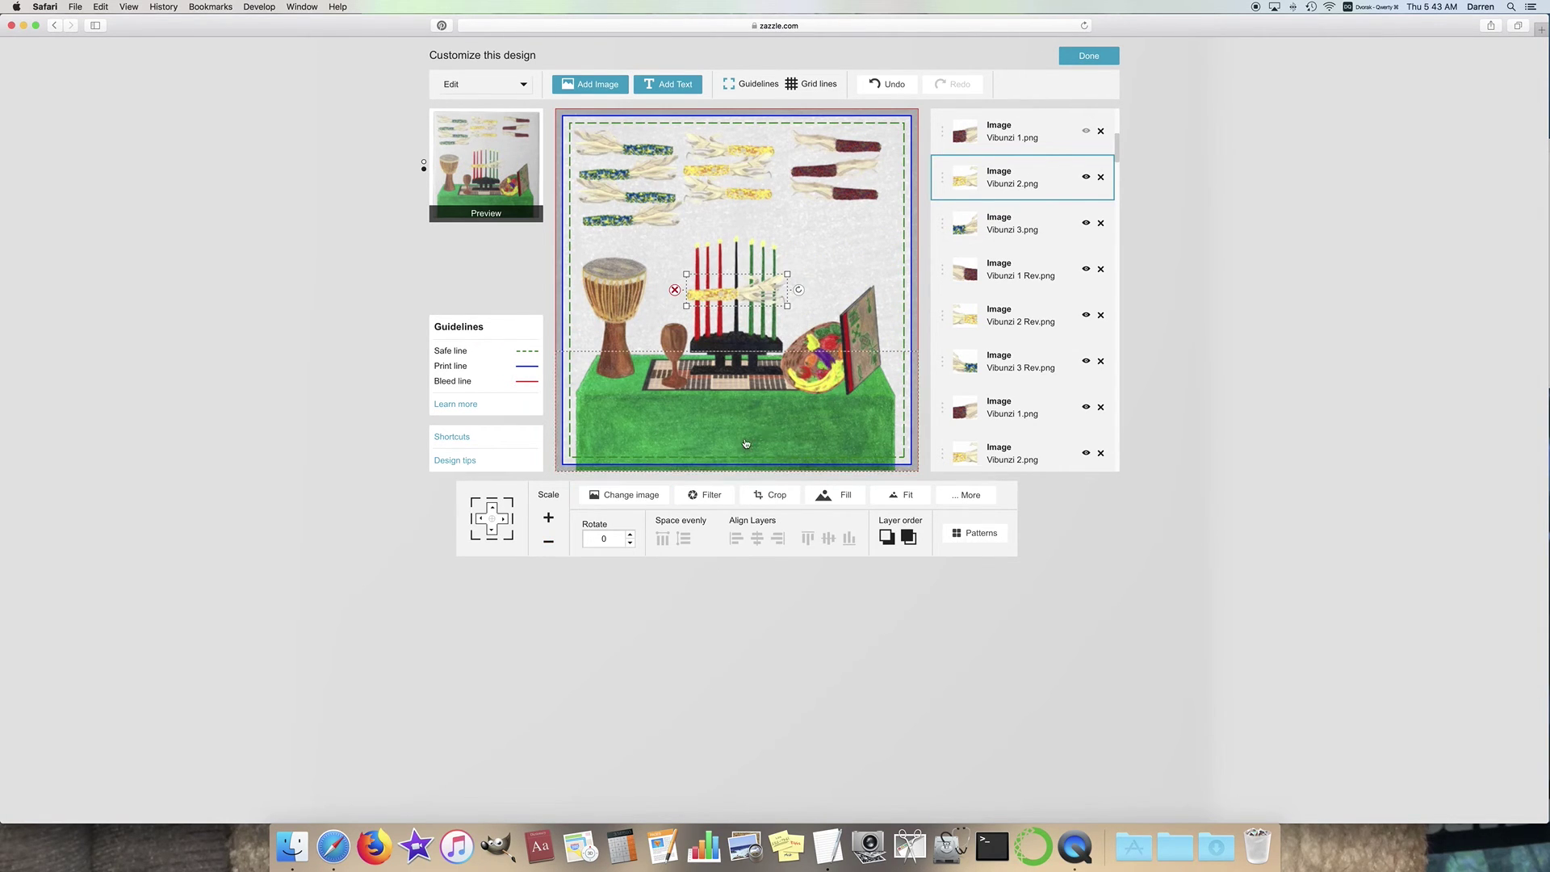
drag(749, 300, 751, 218)
Step: Show the remaining hidden Vibunzi 1.png corn, scale it down to match, and place it fourth in the dark red ear column
click(1082, 134)
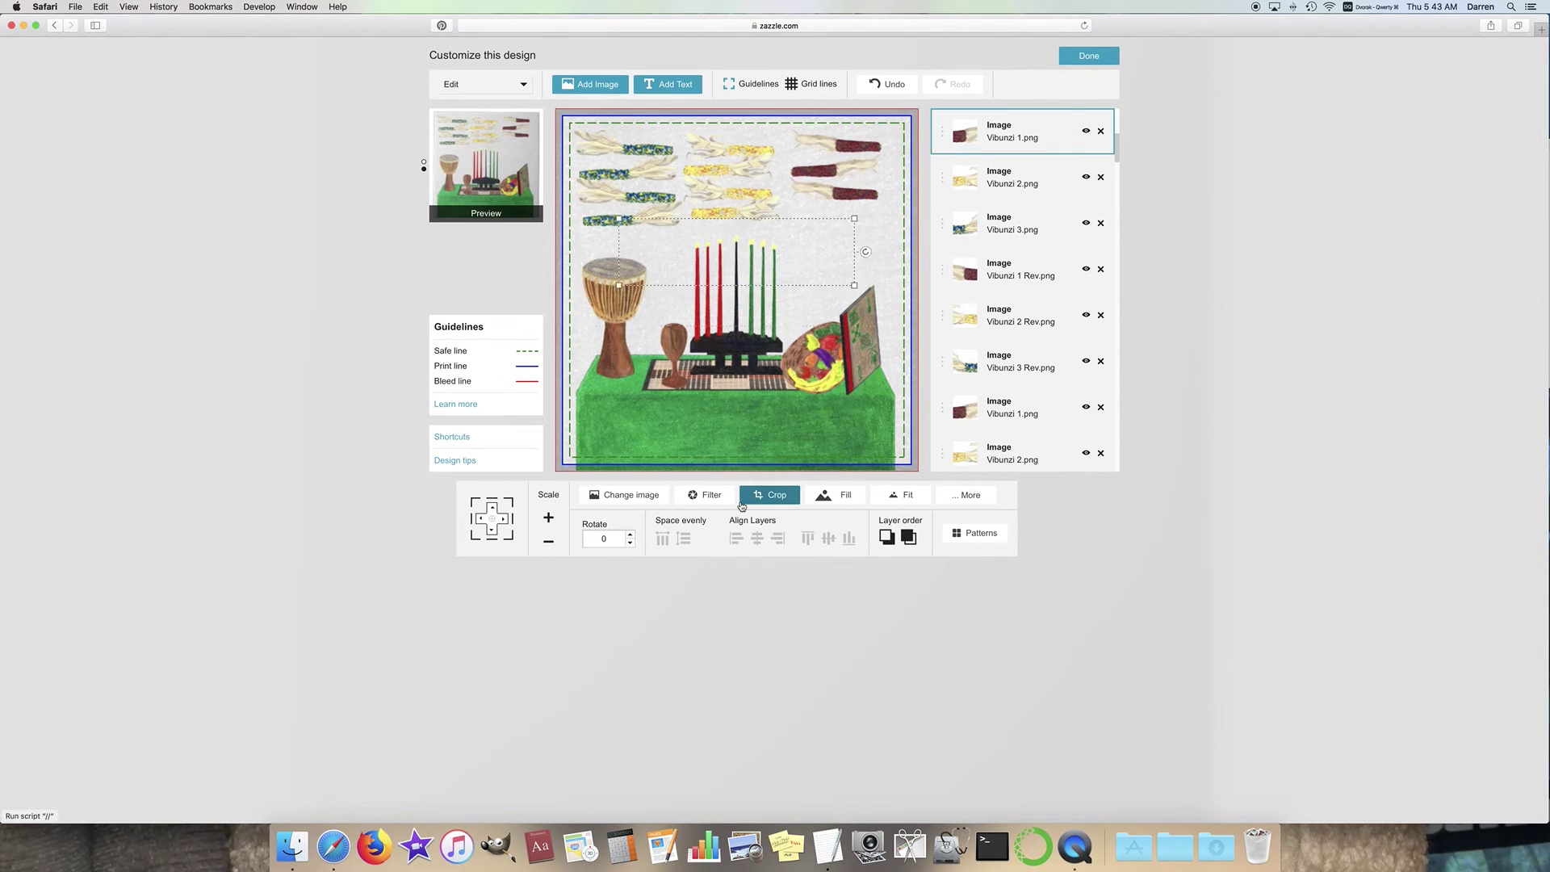
click(549, 546)
click(549, 547)
click(549, 546)
click(549, 546)
click(549, 547)
click(549, 546)
click(549, 547)
drag(732, 294, 835, 218)
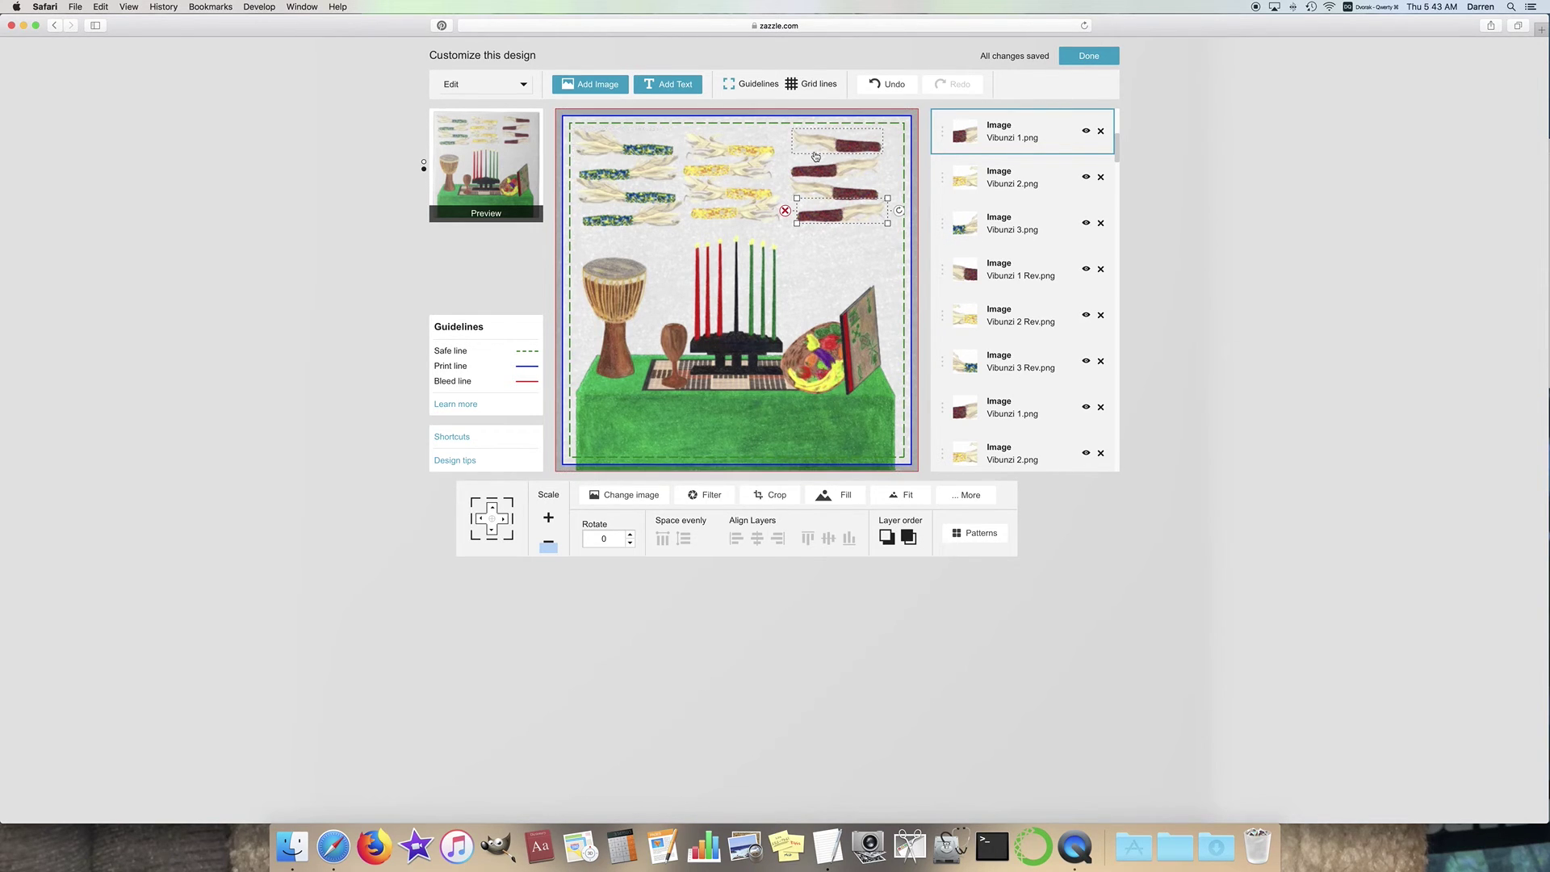
Step: Try placing the third-row Vibunzi 3 Rev.png ear on the mat in front of the kinara, and undo the move
click(726, 338)
drag(725, 338, 725, 382)
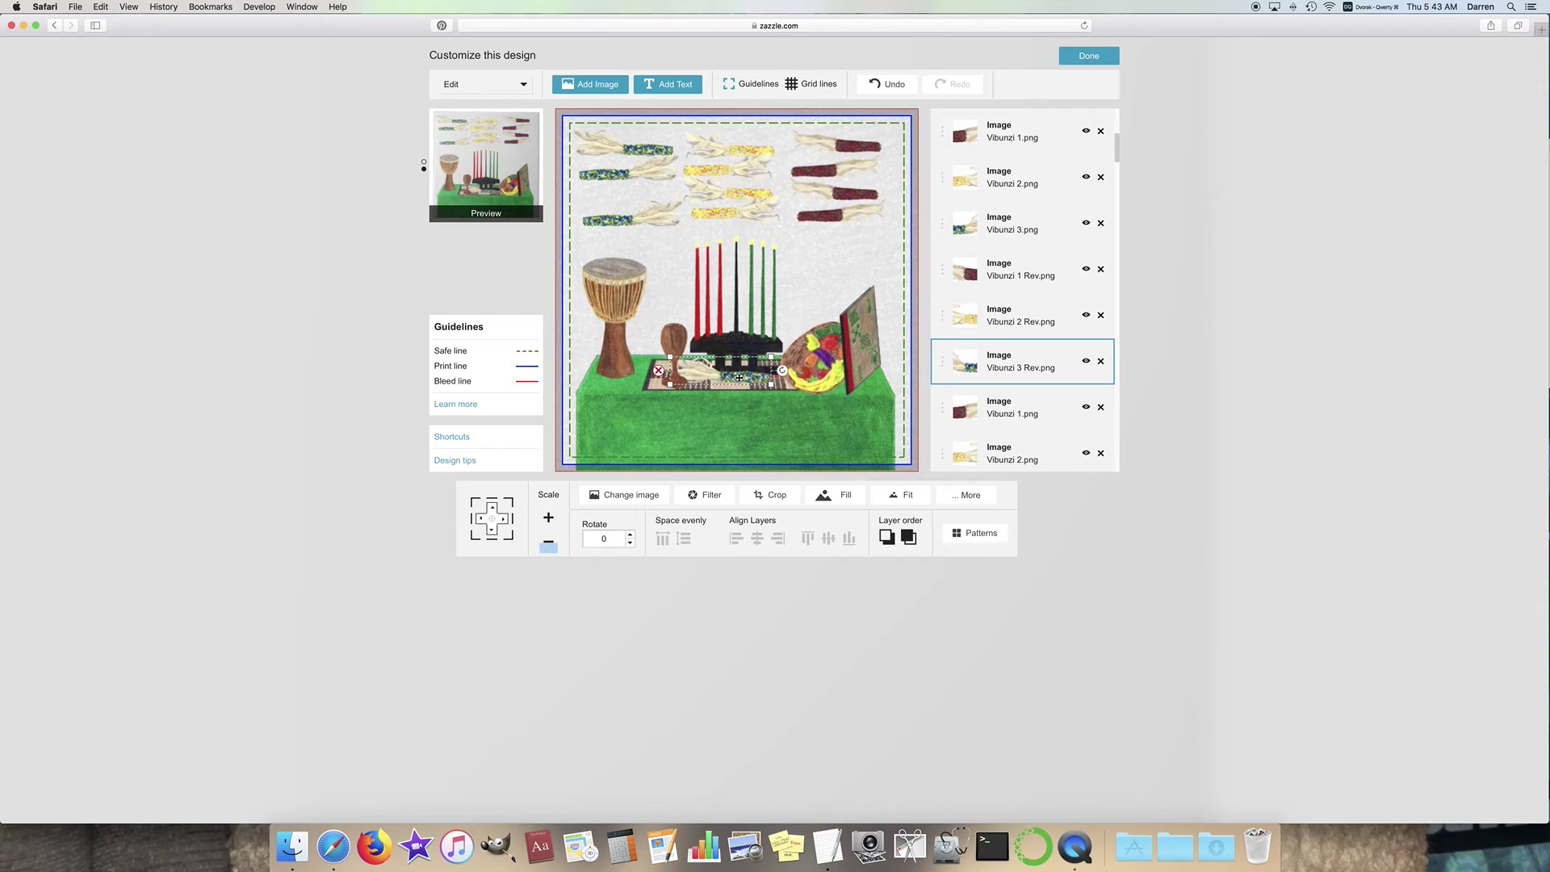
key(super+z)
Step: Move the wooden unity cup slightly left on the mat, away from the kinara
click(864, 248)
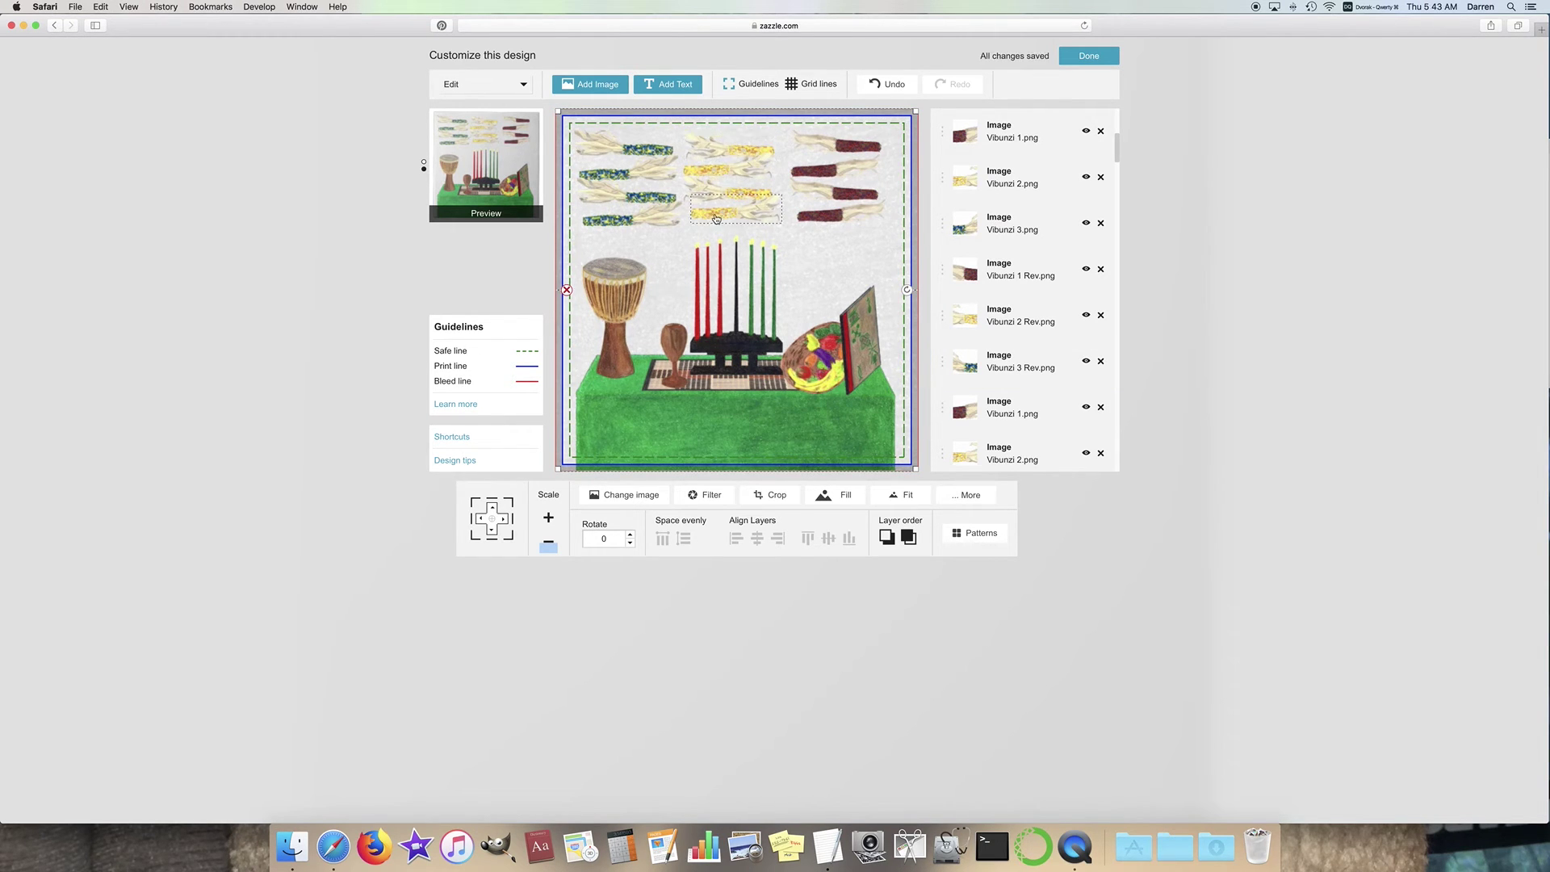
click(670, 343)
drag(669, 346, 667, 346)
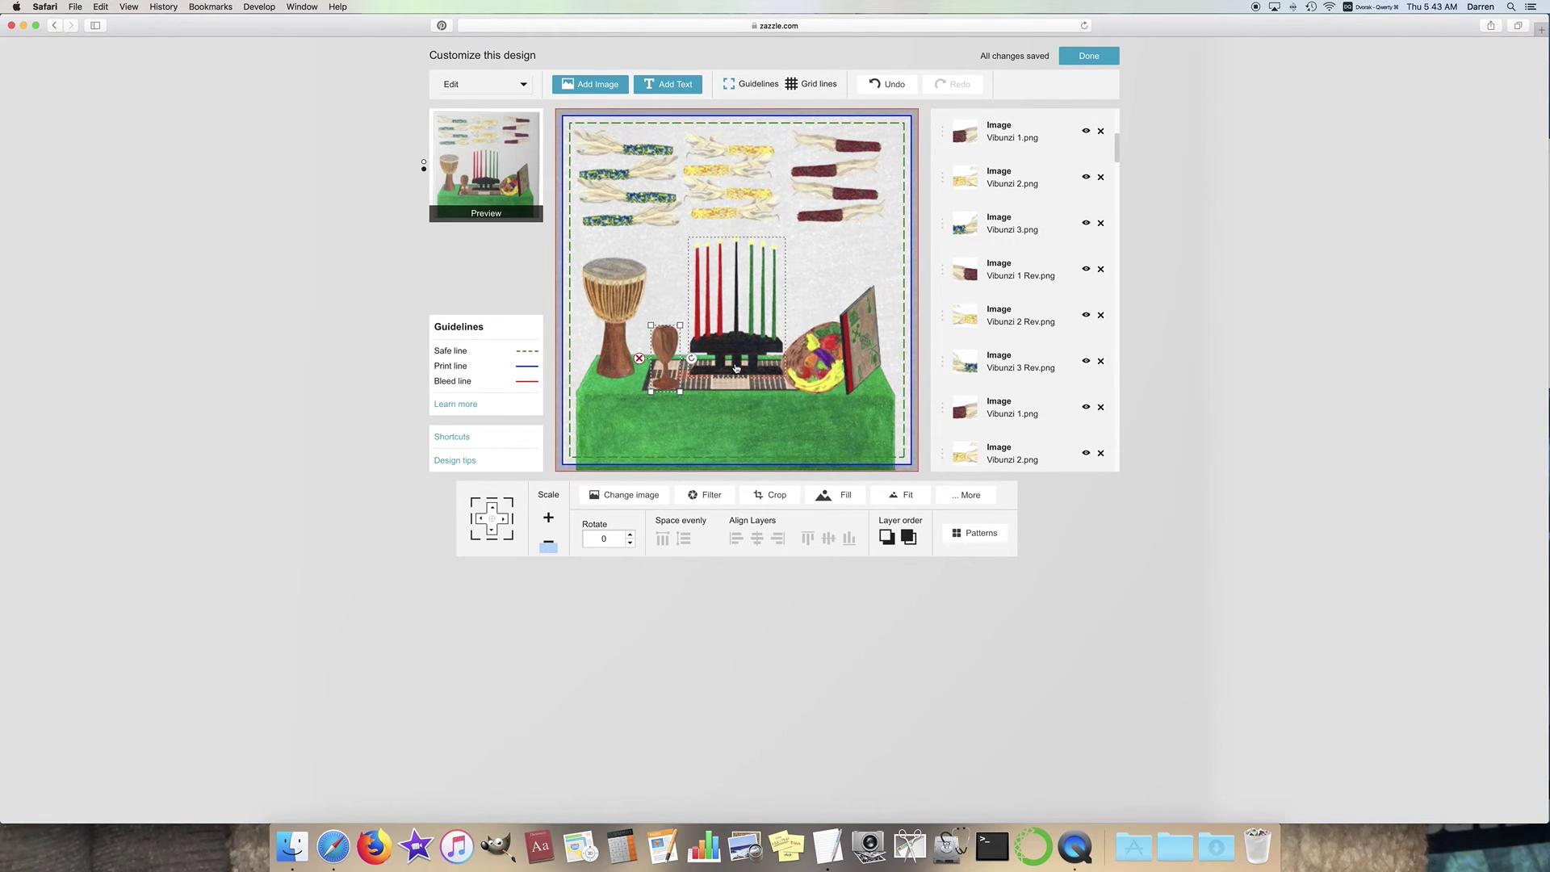
Step: Try moving only the gift book slightly right on the table, and undo the move
click(864, 352)
drag(864, 351, 866, 351)
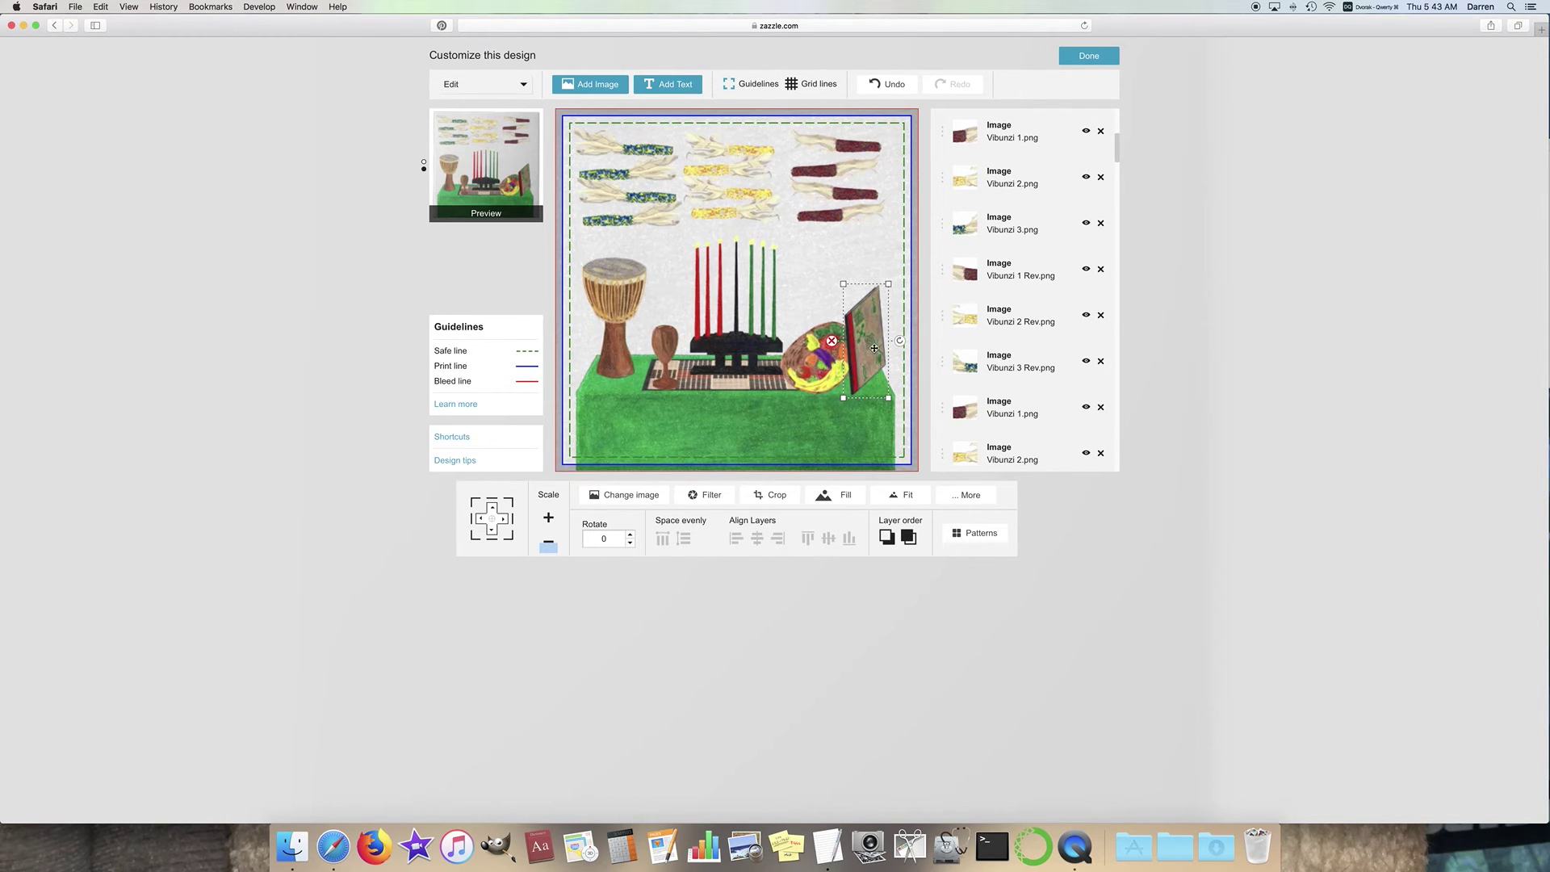
click(887, 84)
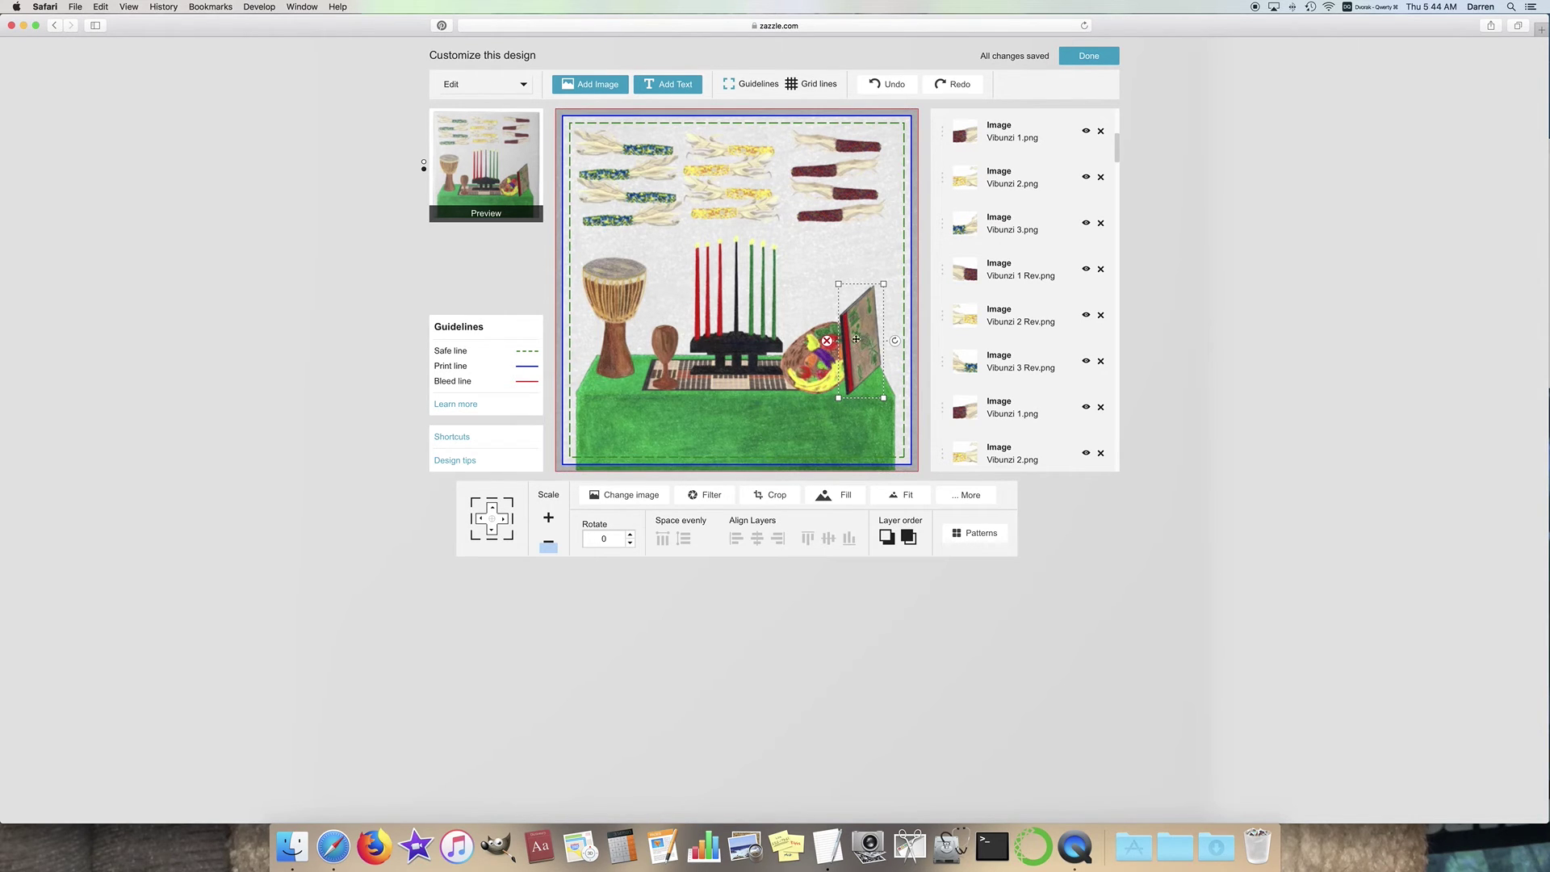
Step: Move the fruit basket and the gift book together slightly right on the table
shift+click(809, 361)
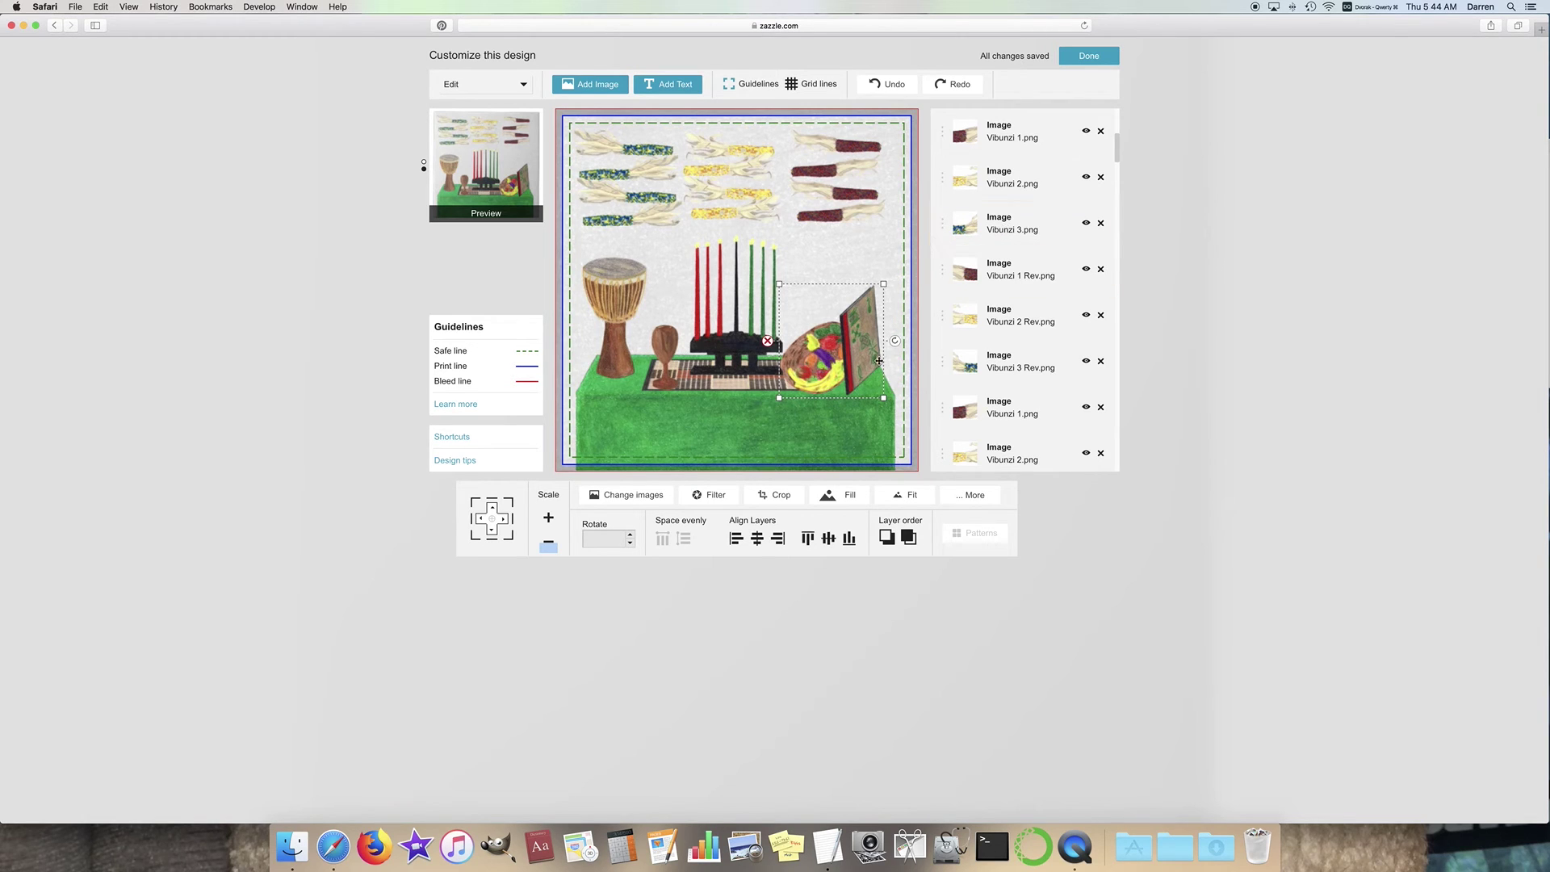
drag(839, 357, 841, 357)
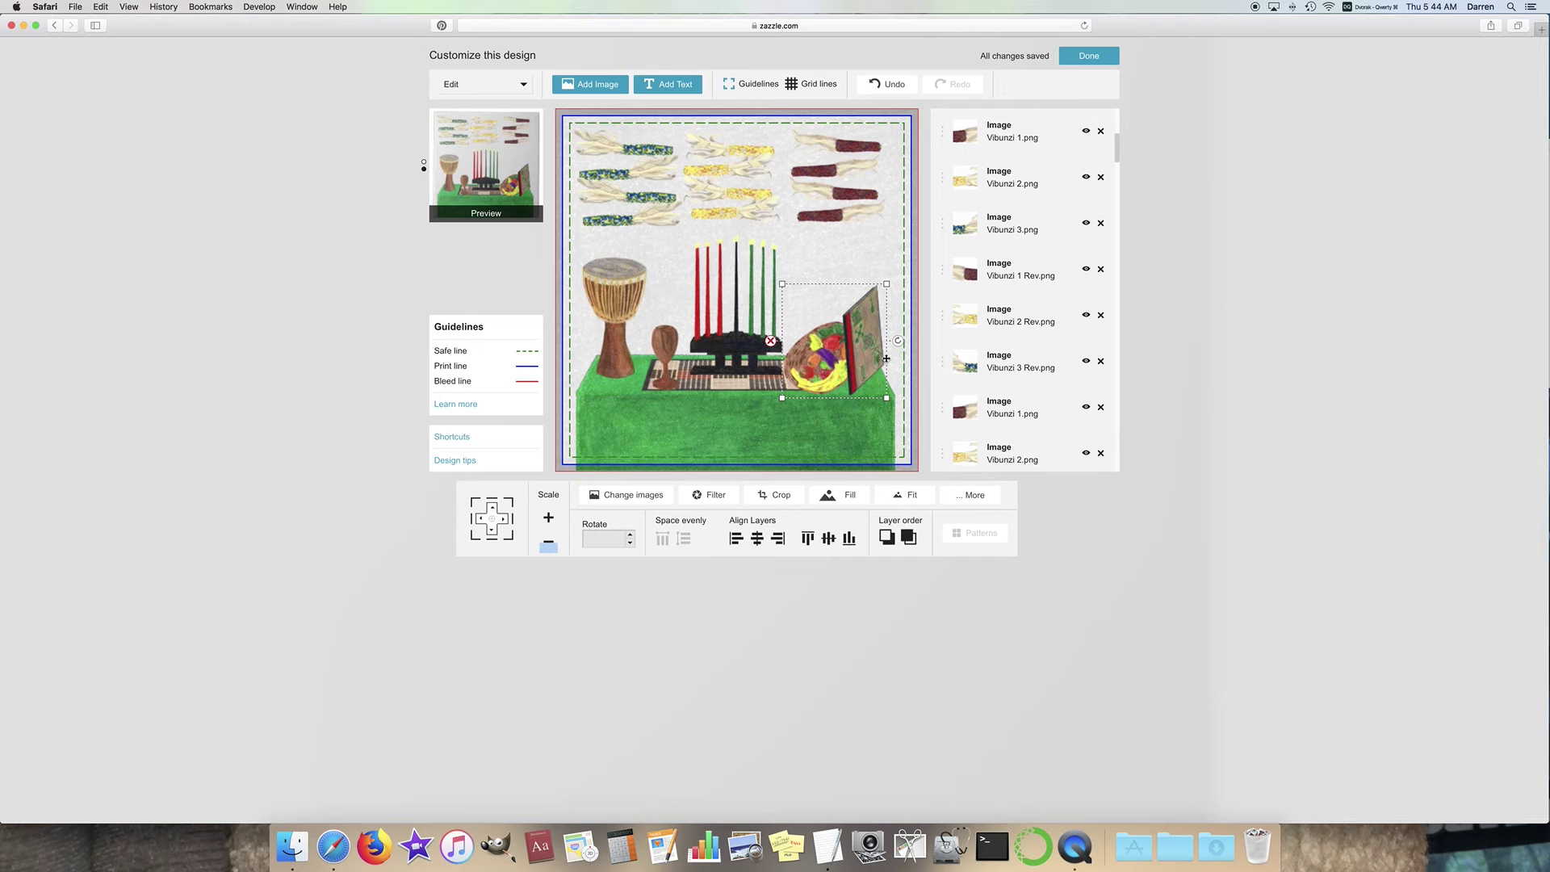
click(858, 260)
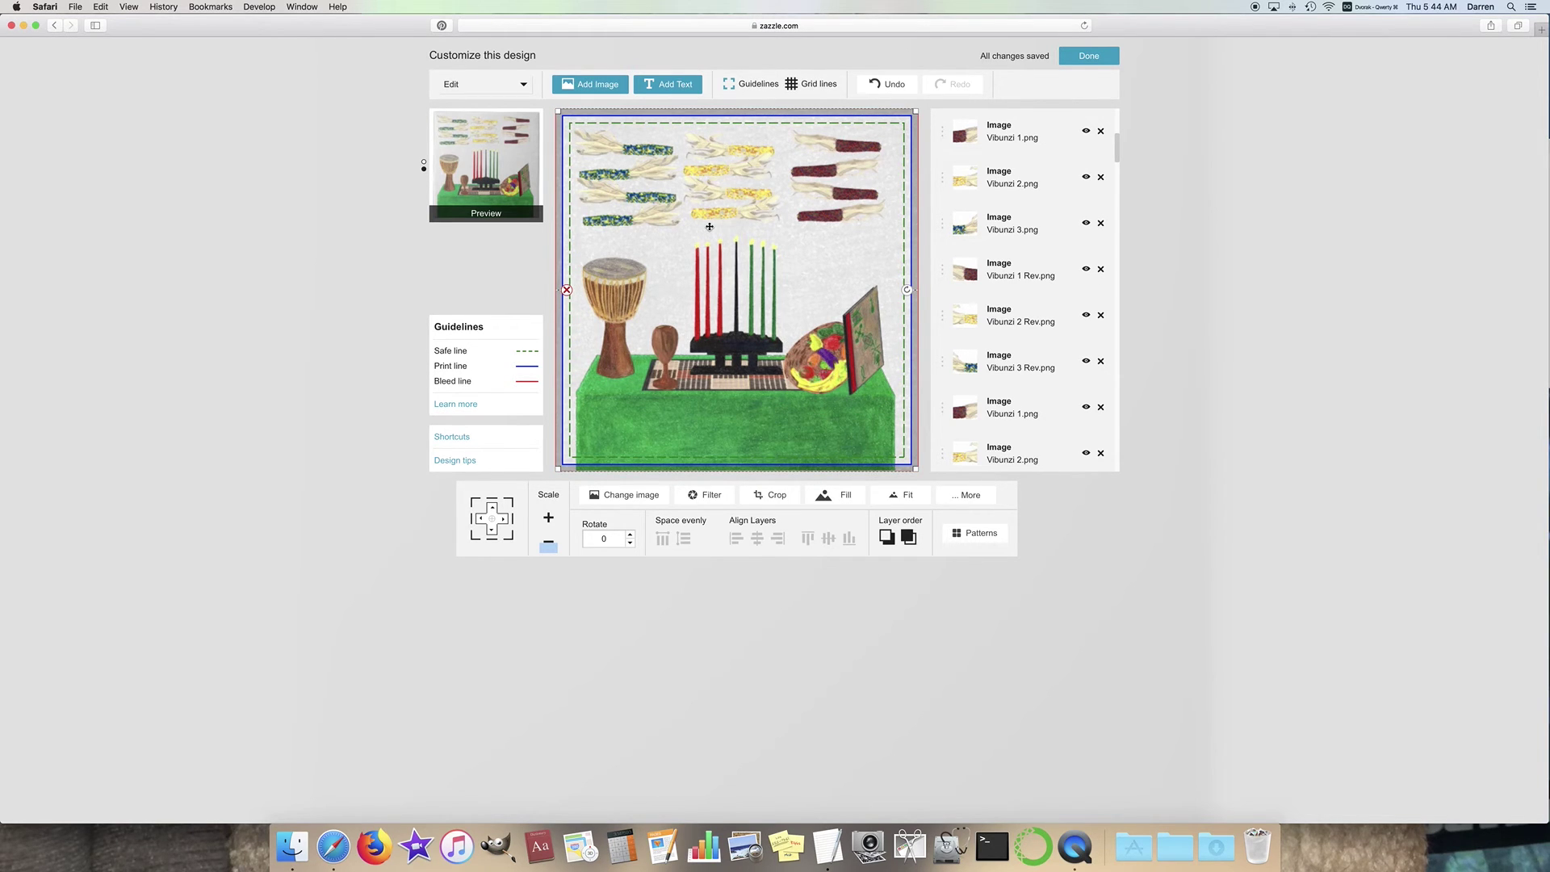
Step: Move the third-row Vibunzi 2 Rev.png ear onto the mat in front of the kinara and adjust its position there
scroll(1034, 230, up, 2)
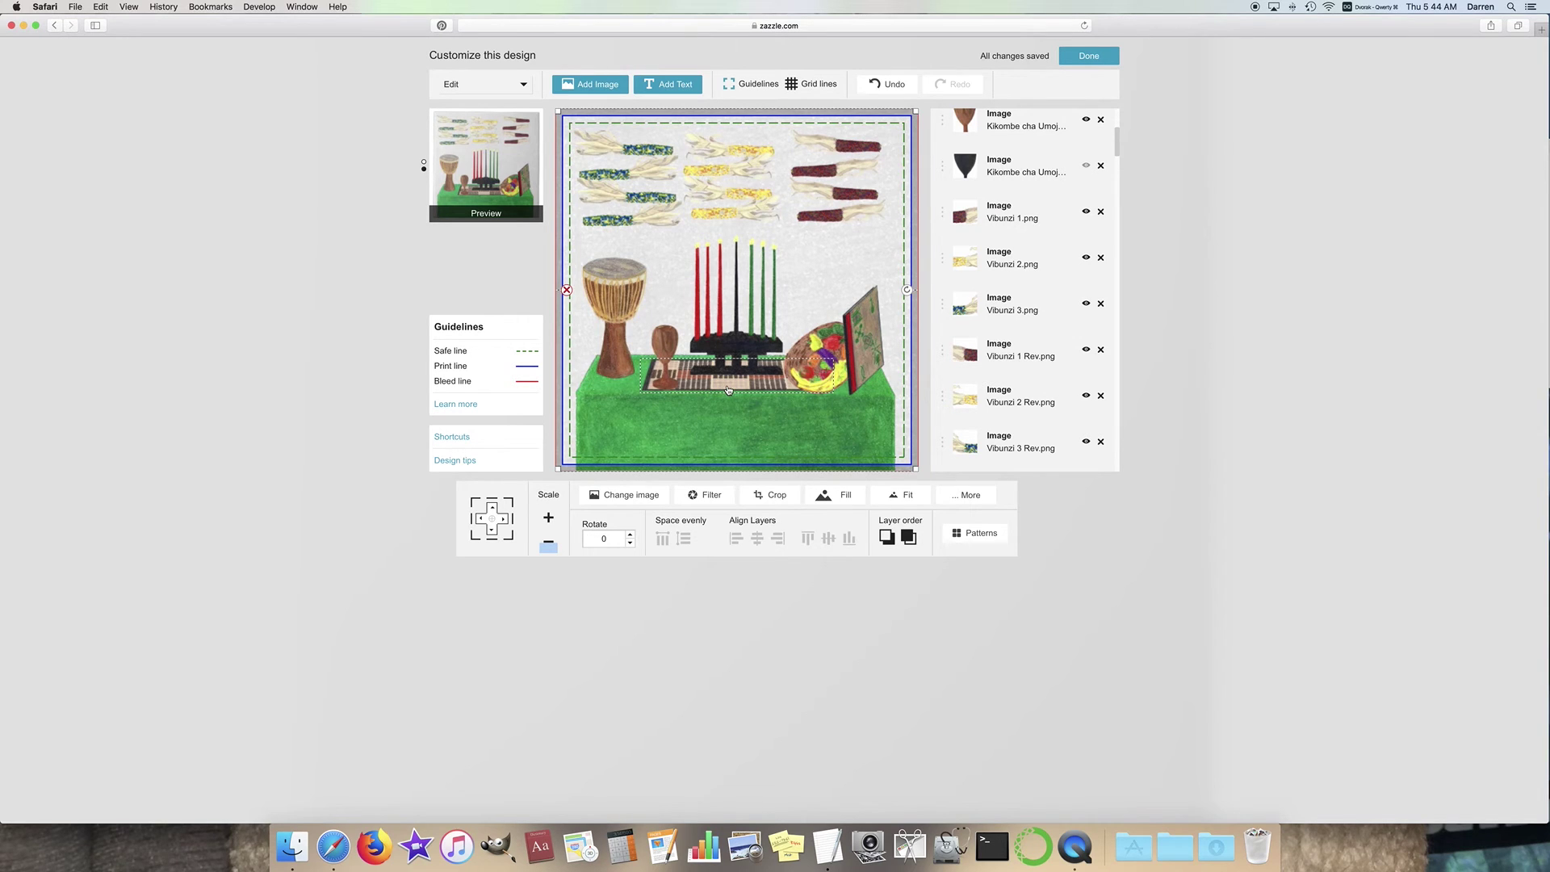
click(1030, 266)
click(1019, 389)
drag(727, 194, 731, 378)
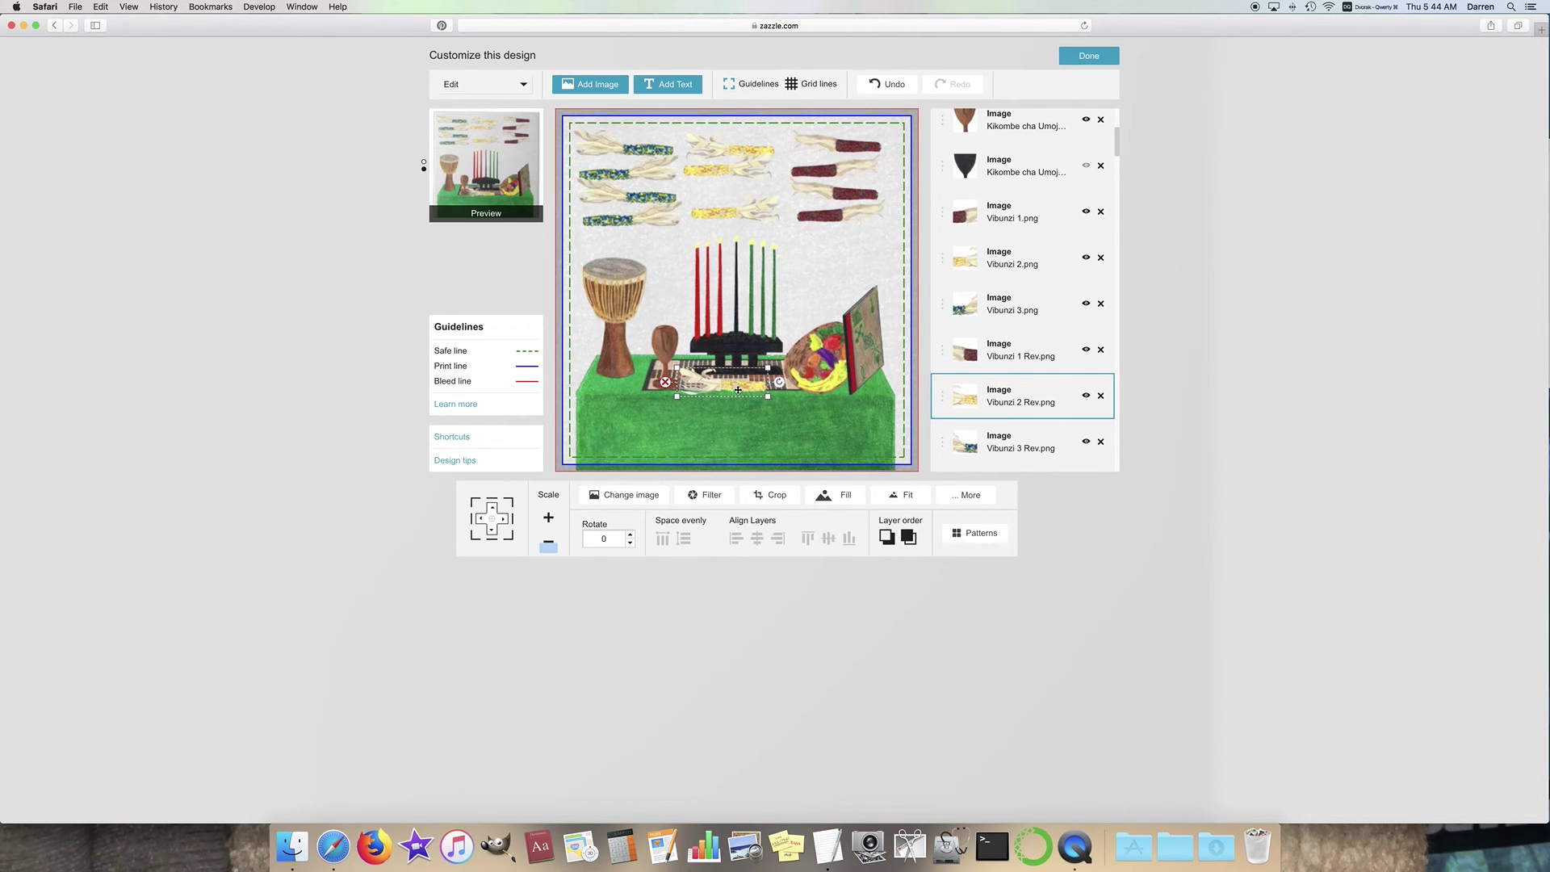
drag(738, 391, 746, 392)
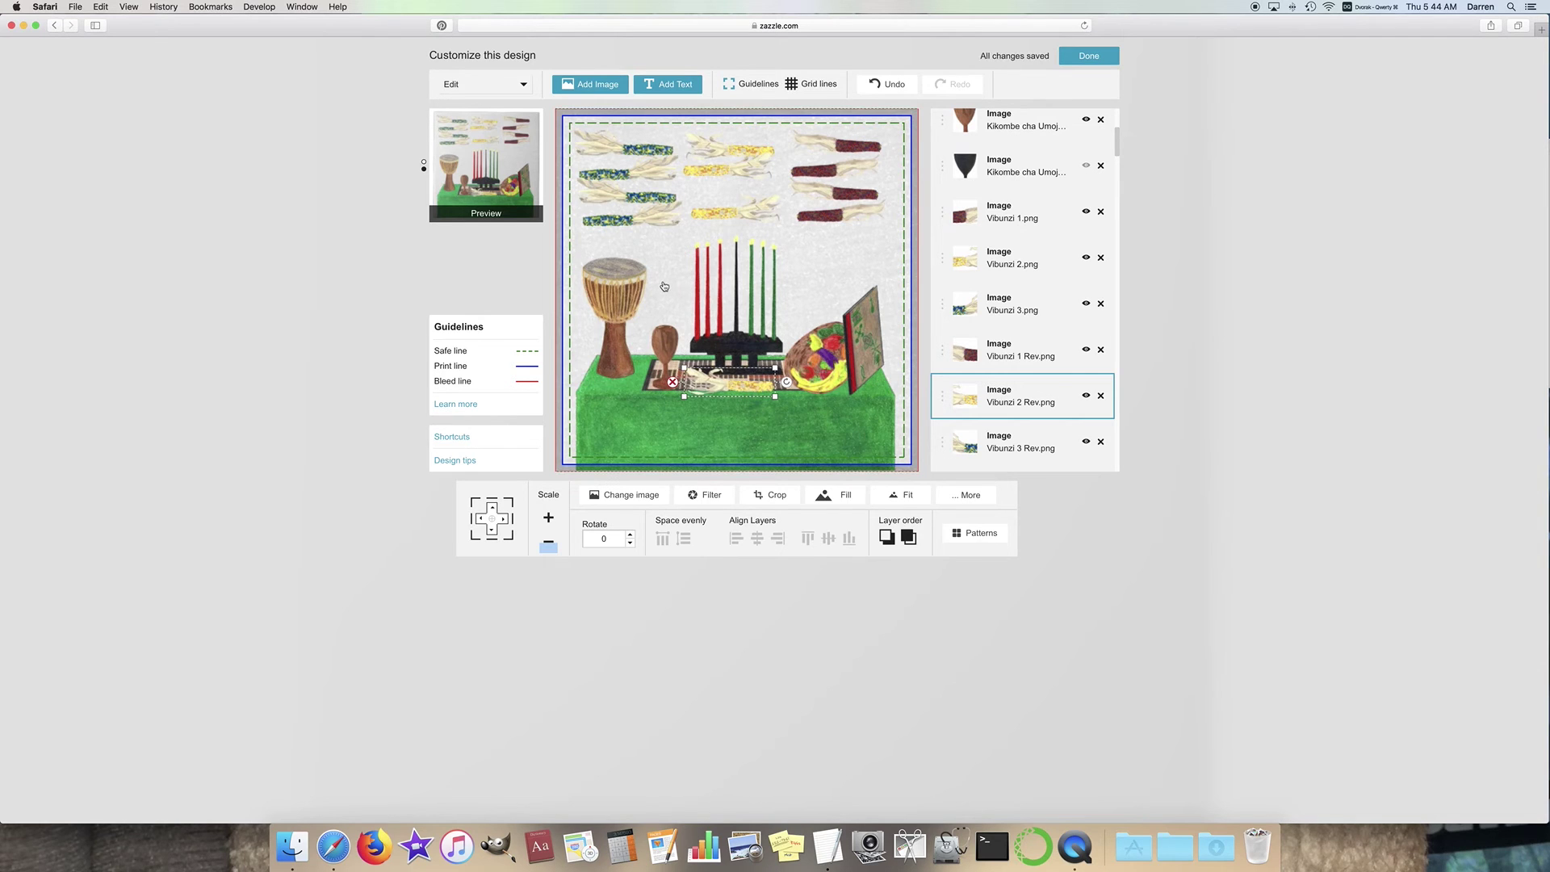
click(669, 280)
click(713, 388)
scroll(1021, 335, down, 4)
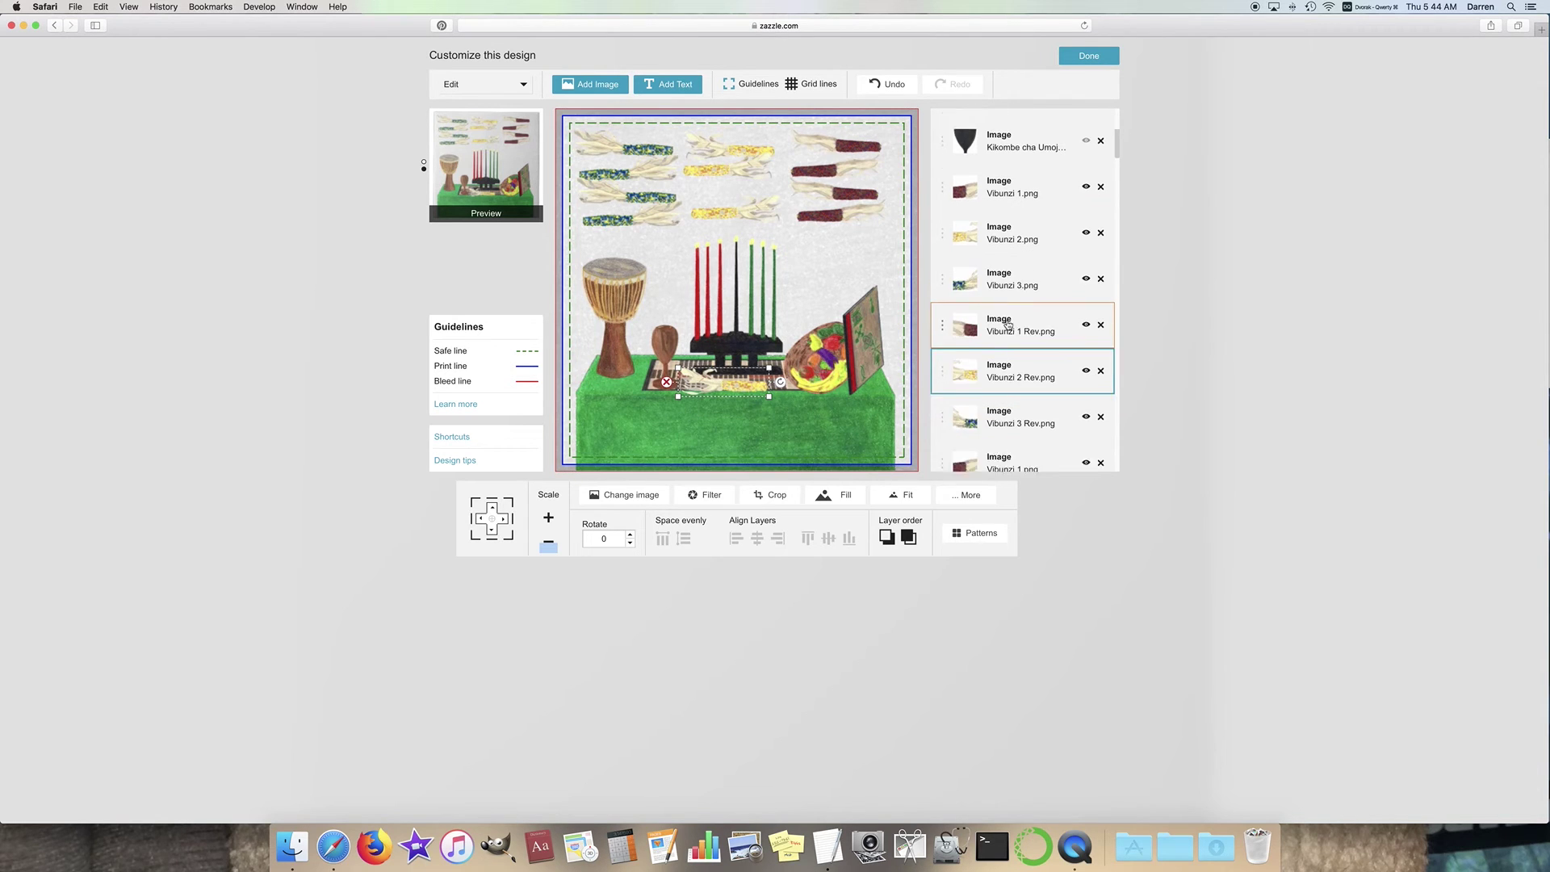
Step: Move the second-row Vibunzi 1.png ear onto the mat at the foot of the kinara, beside the fruit basket
click(1021, 340)
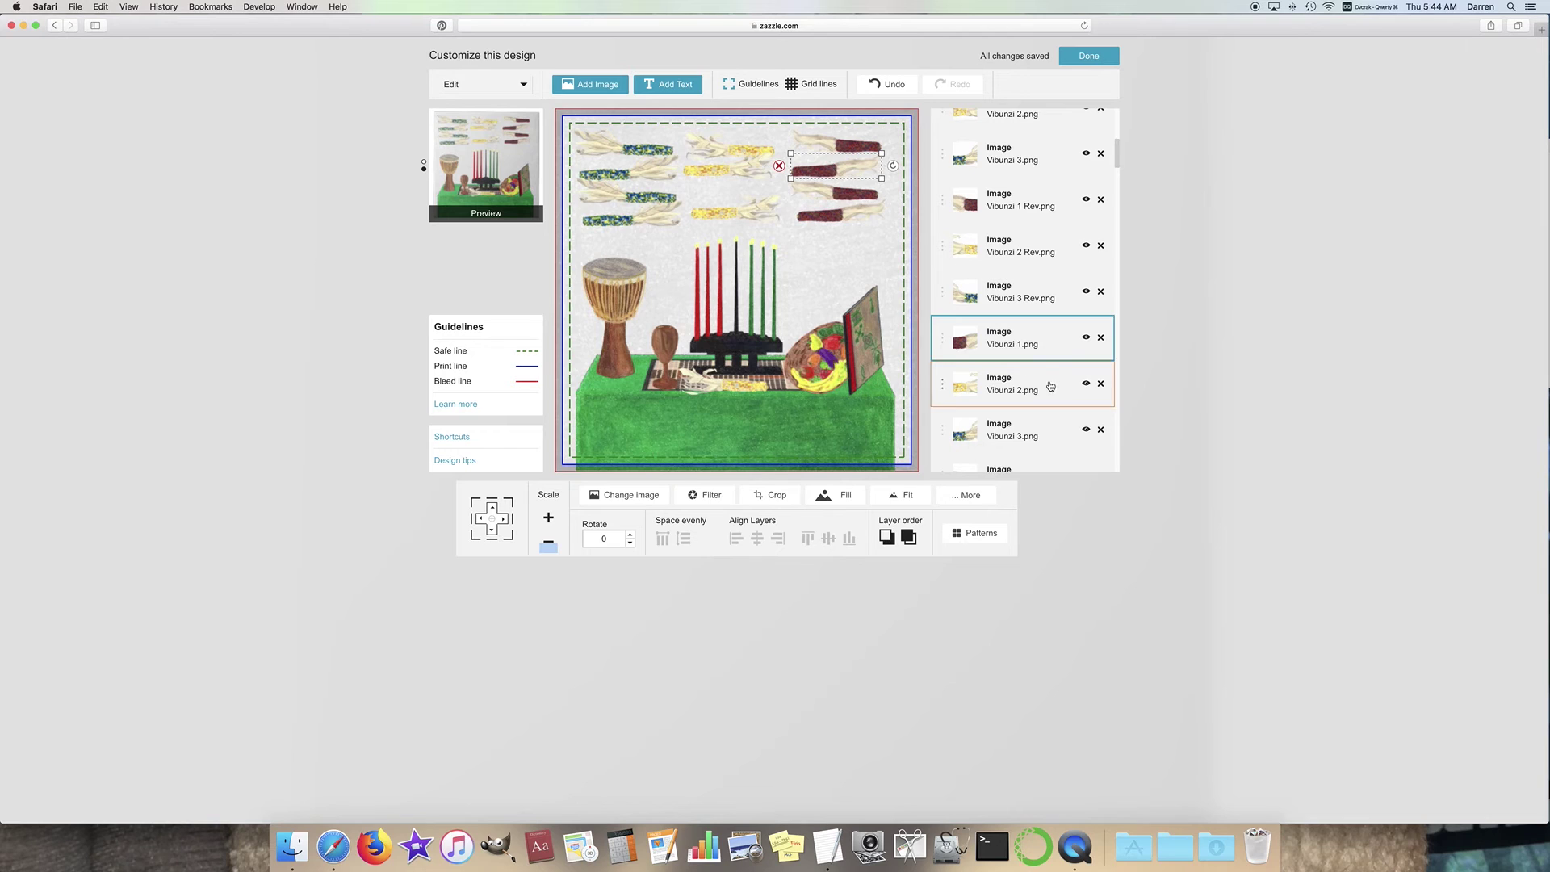
drag(837, 171, 742, 381)
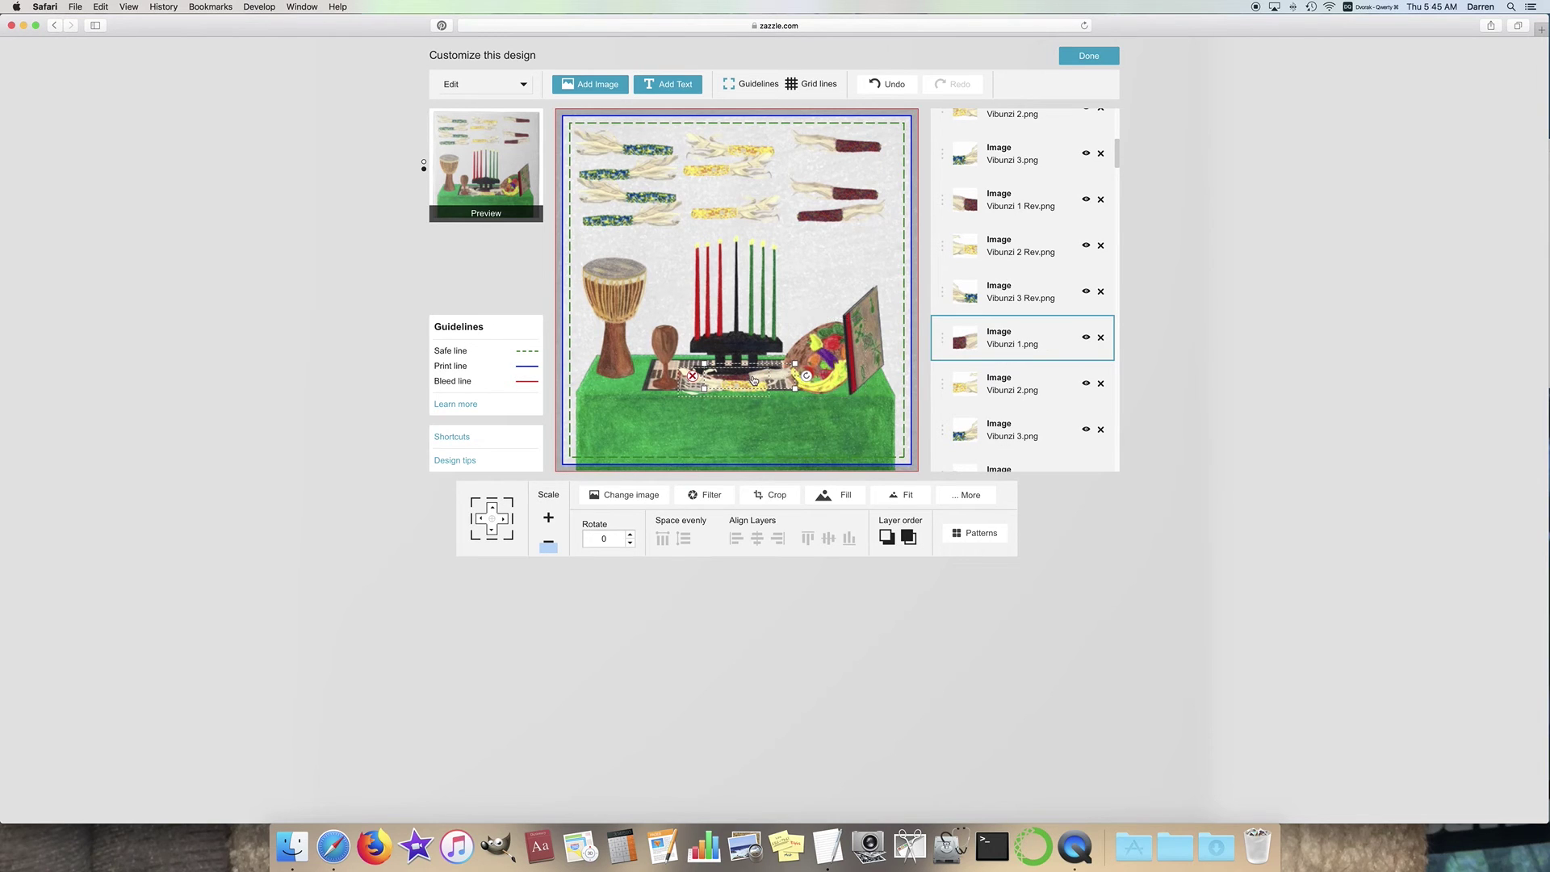
drag(776, 373, 776, 371)
click(816, 235)
click(1069, 289)
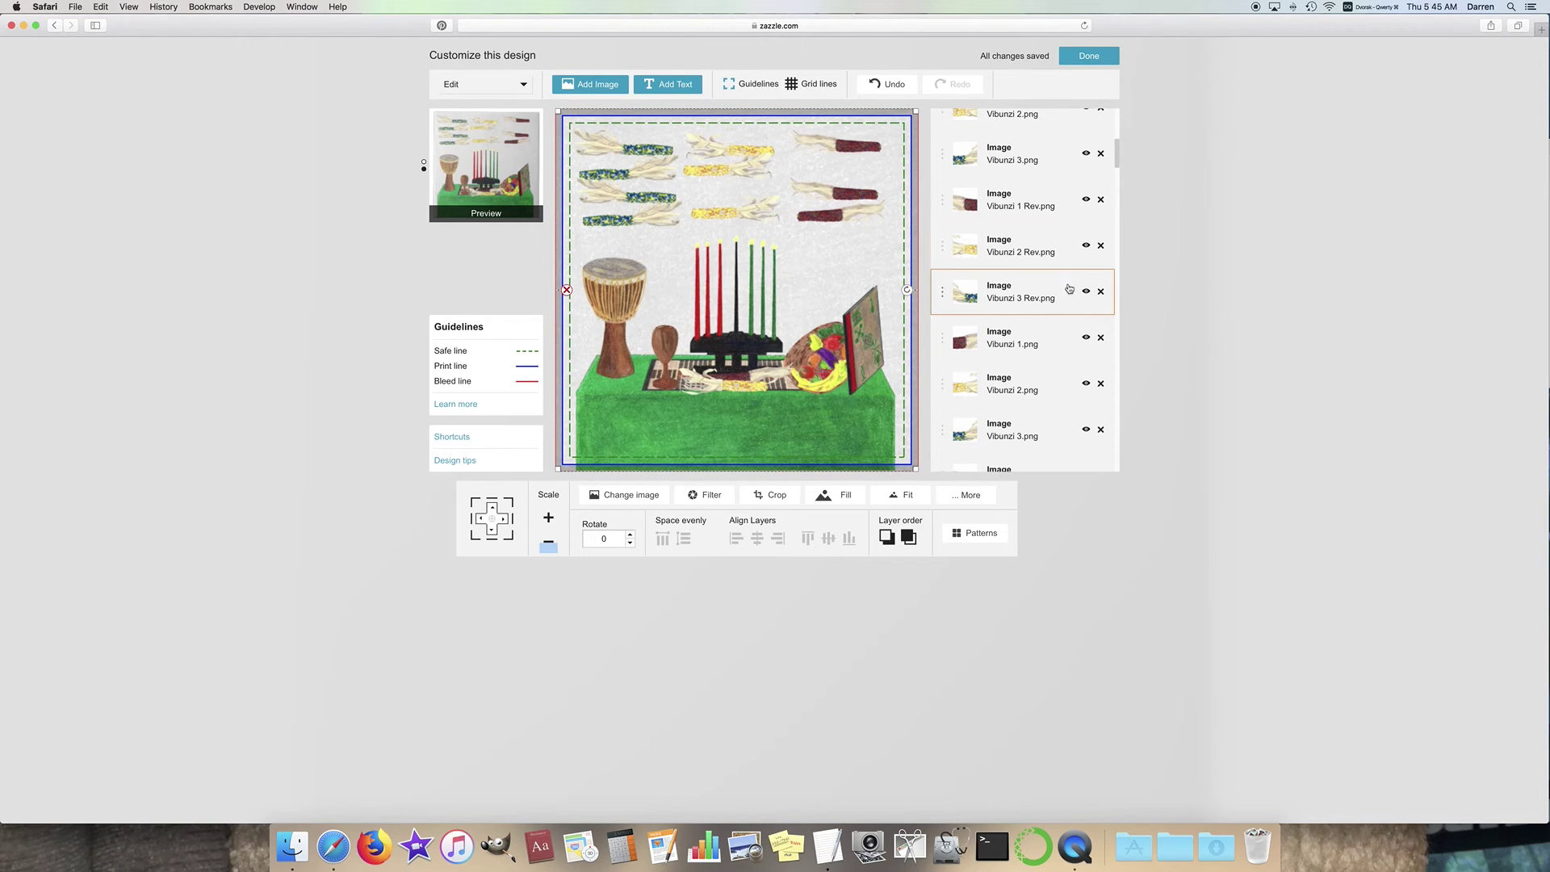
scroll(1074, 275, up, 3)
click(1086, 202)
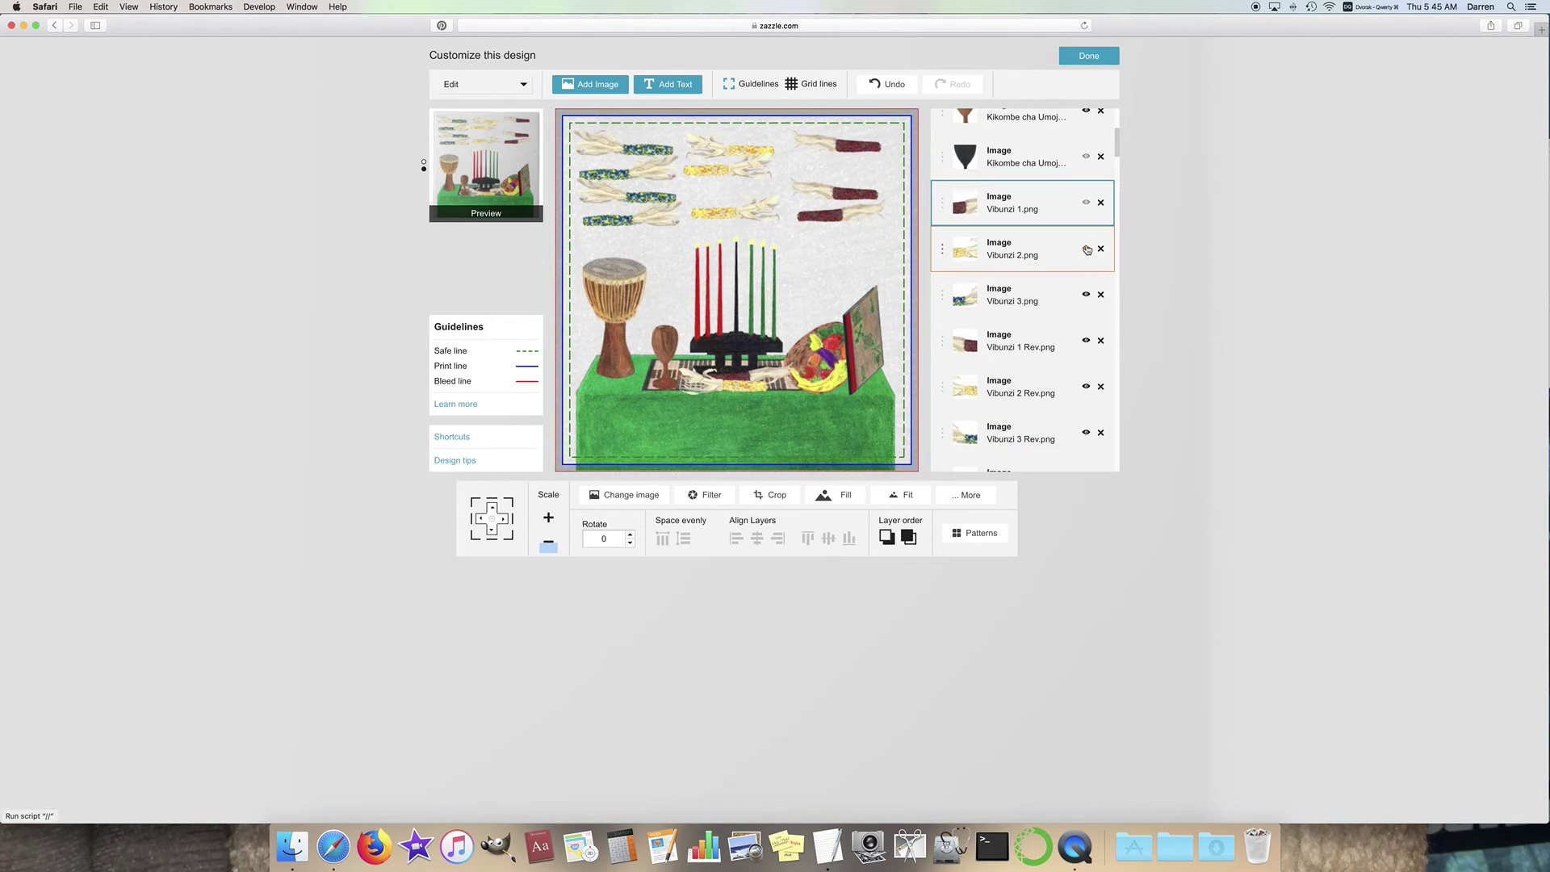
click(1087, 249)
click(1087, 245)
click(1086, 202)
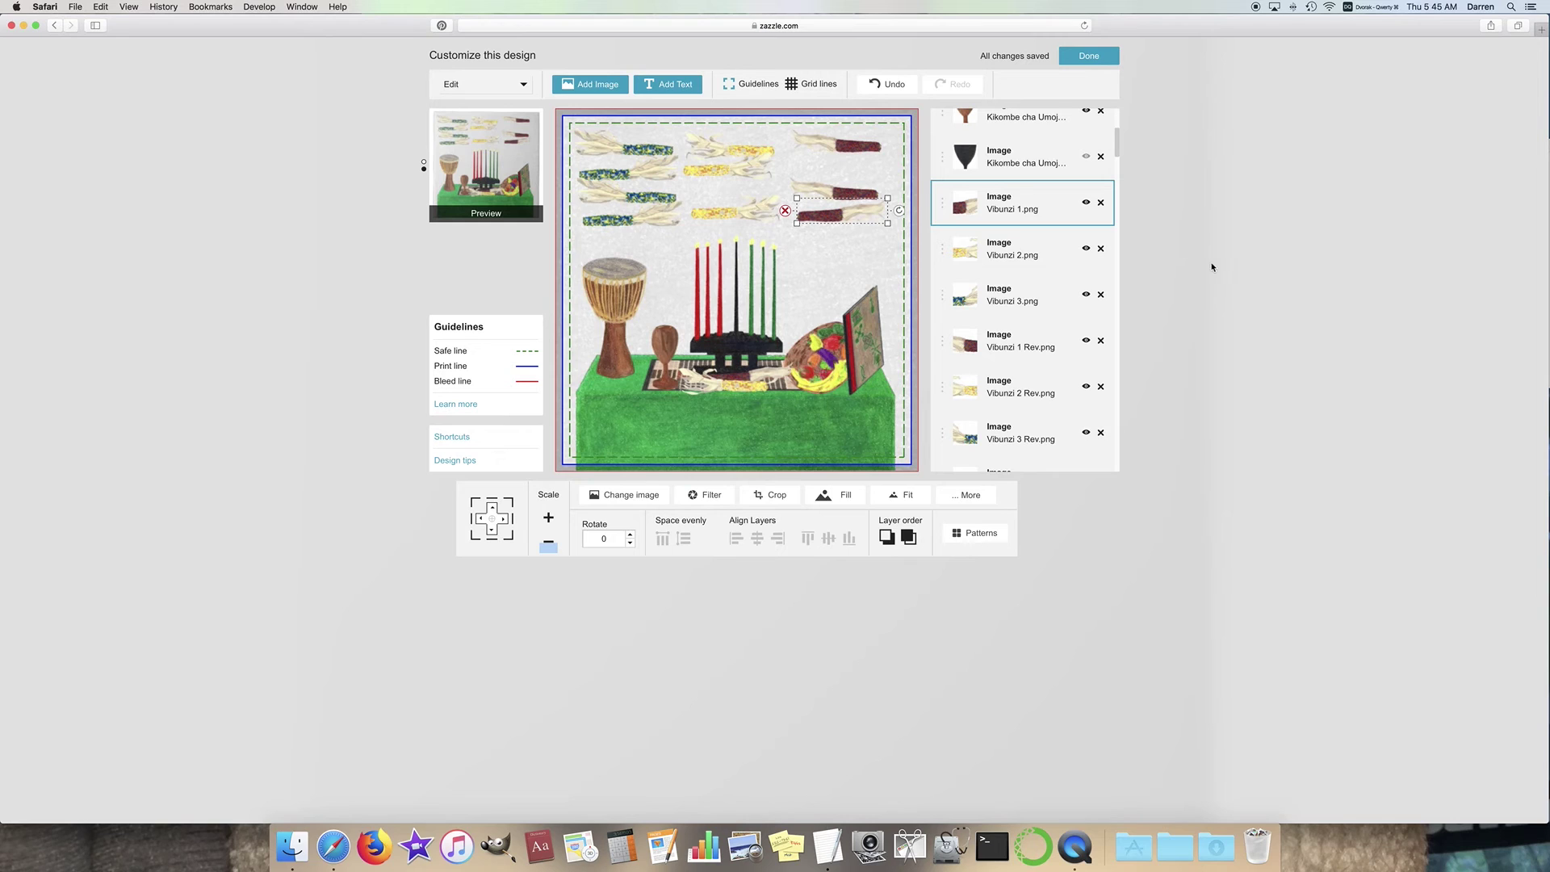
Step: Hide the first set of six Vibunzi layers, from Vibunzi 1.png through Vibunzi 3 Rev.png
click(1085, 203)
click(1086, 248)
click(1087, 295)
click(1086, 340)
scroll(1086, 340, down, 3)
click(1086, 274)
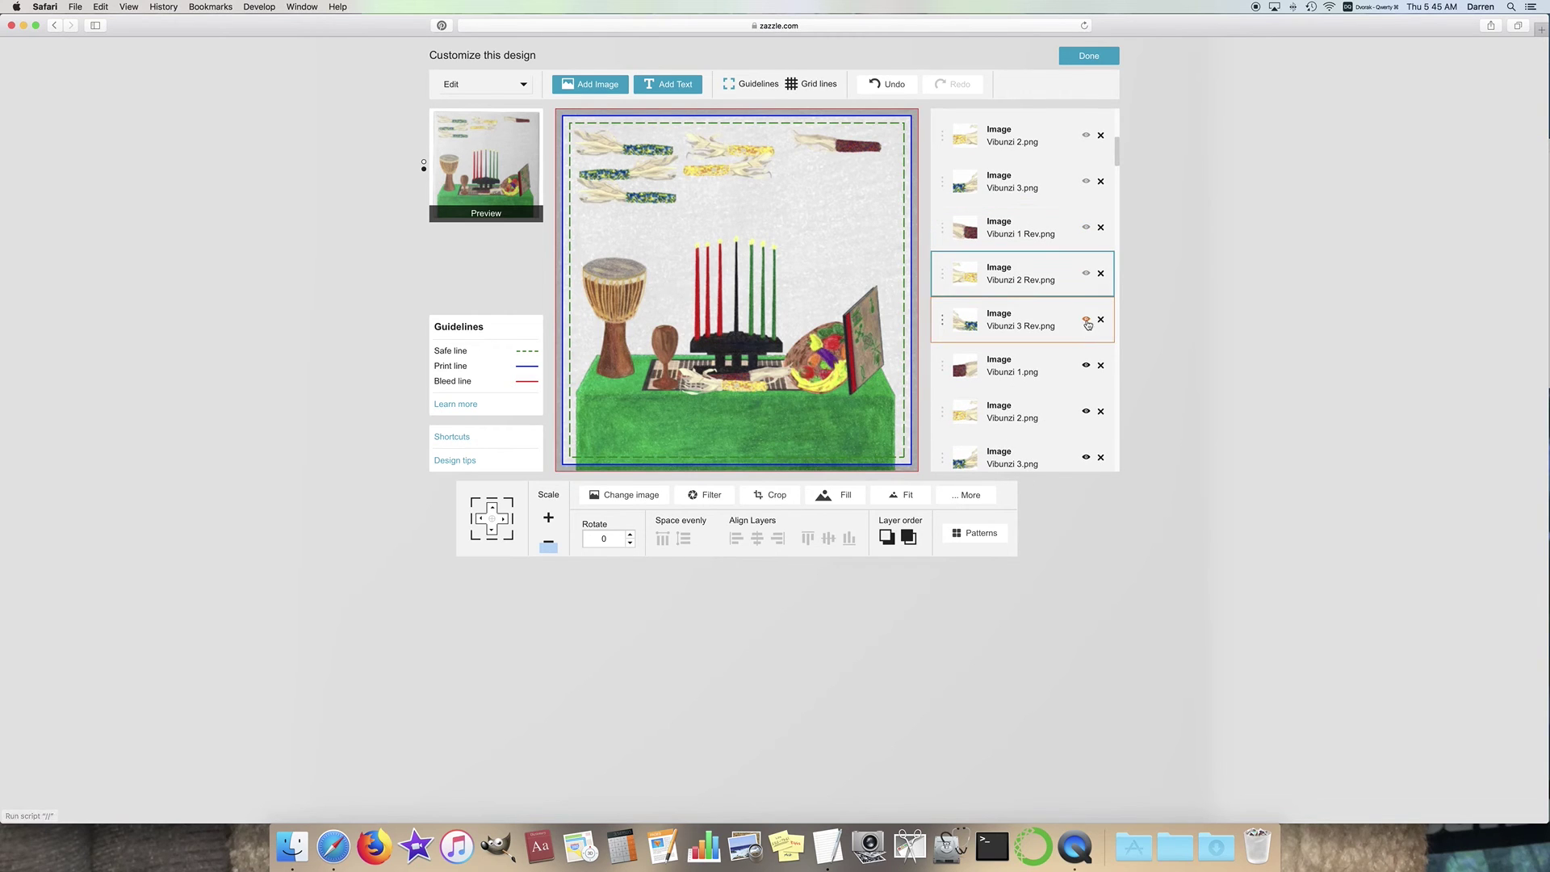
click(1087, 320)
Step: Hide Vibunzi 2, 3, 1 Rev, 2 Rev and 3 Rev in the second set, leaving its Vibunzi 1.png layer shown
click(1086, 410)
scroll(1087, 407, down, 1)
scroll(1087, 408, down, 1)
click(1086, 404)
scroll(1087, 408, down, 1)
click(1087, 404)
scroll(1088, 406, down, 1)
click(1087, 402)
click(1086, 449)
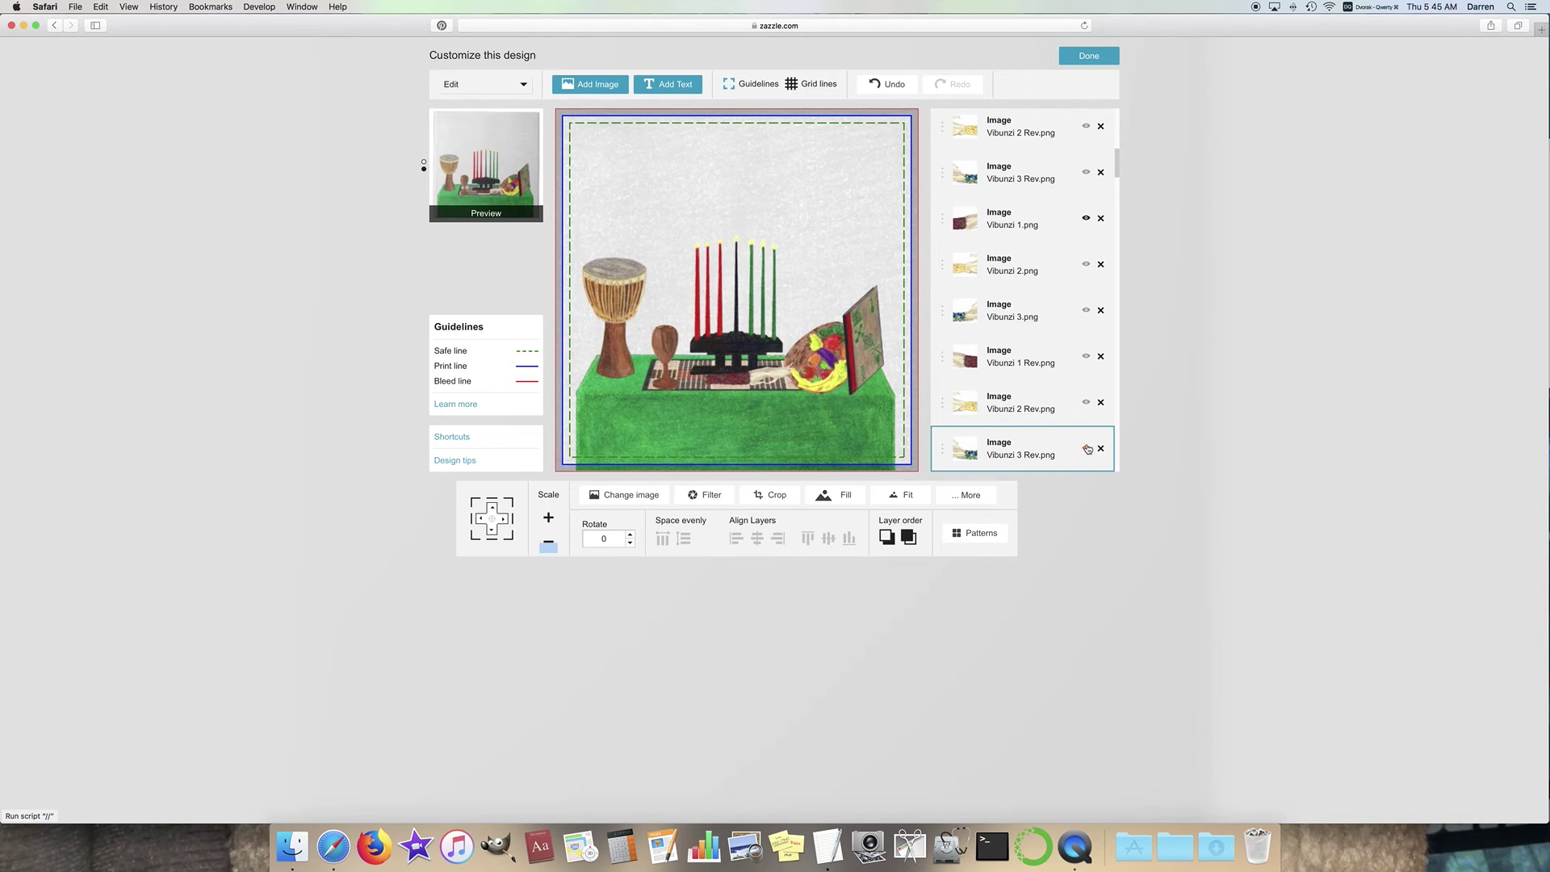
Step: Show the first set's Vibunzi 2 Rev.png ear on the mat again
click(1084, 408)
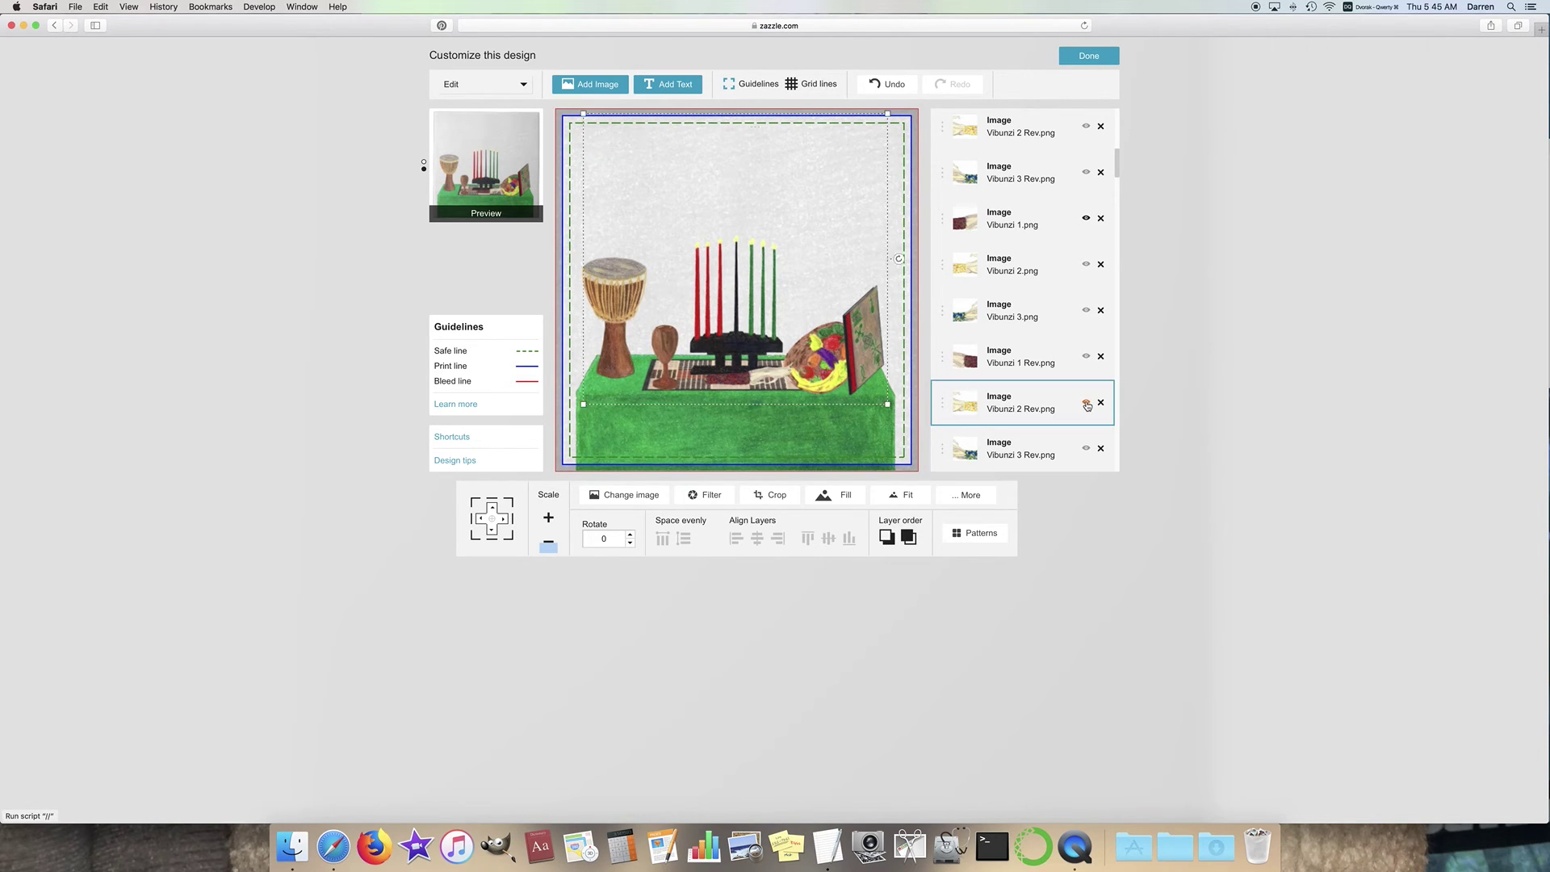
click(1087, 129)
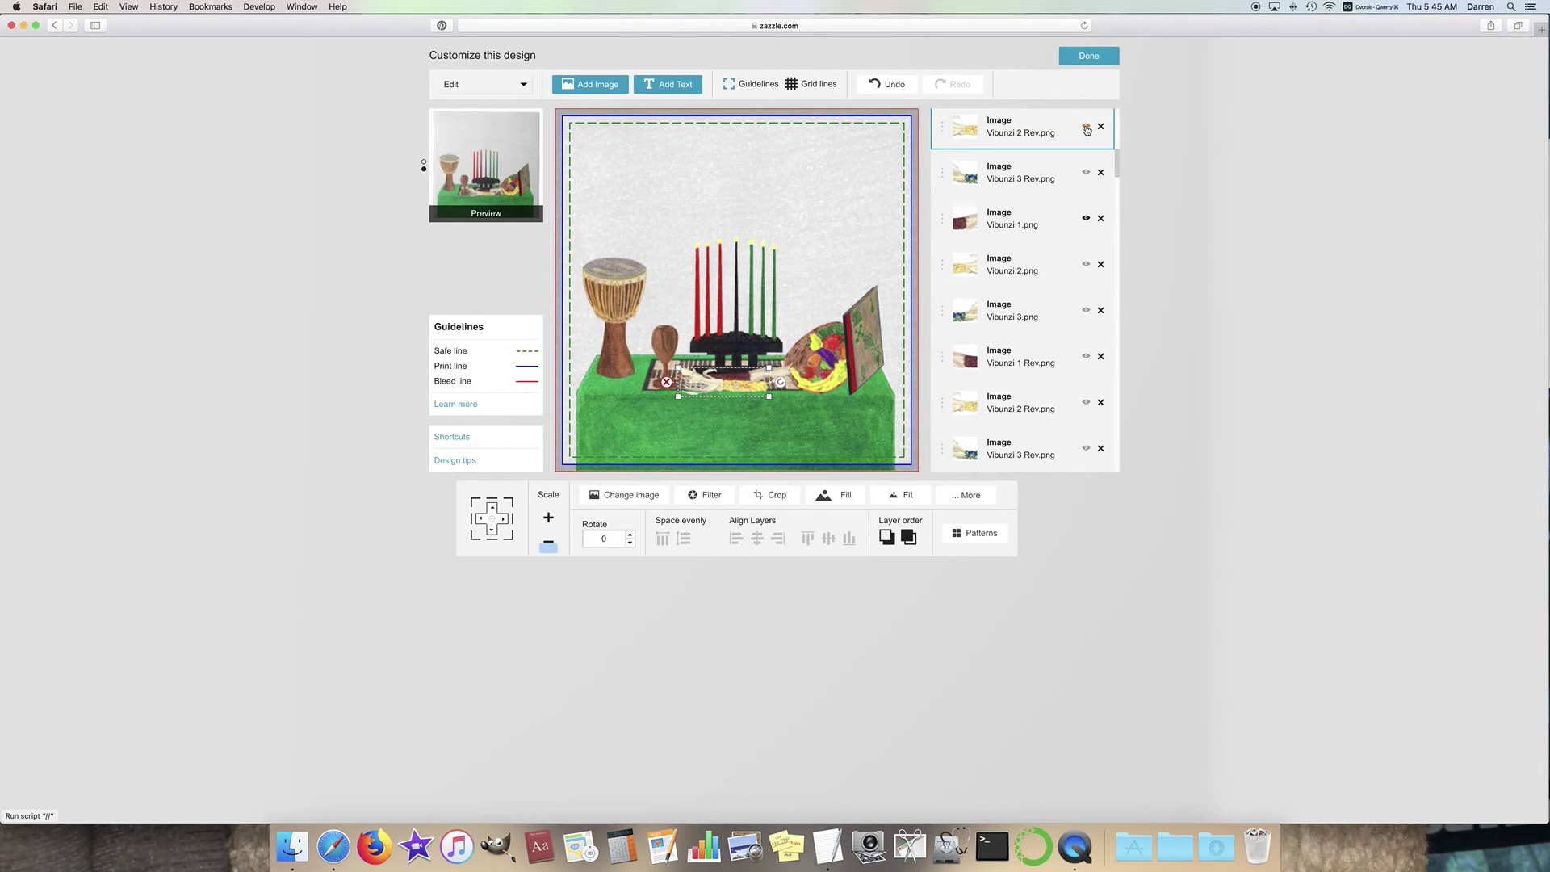
click(799, 202)
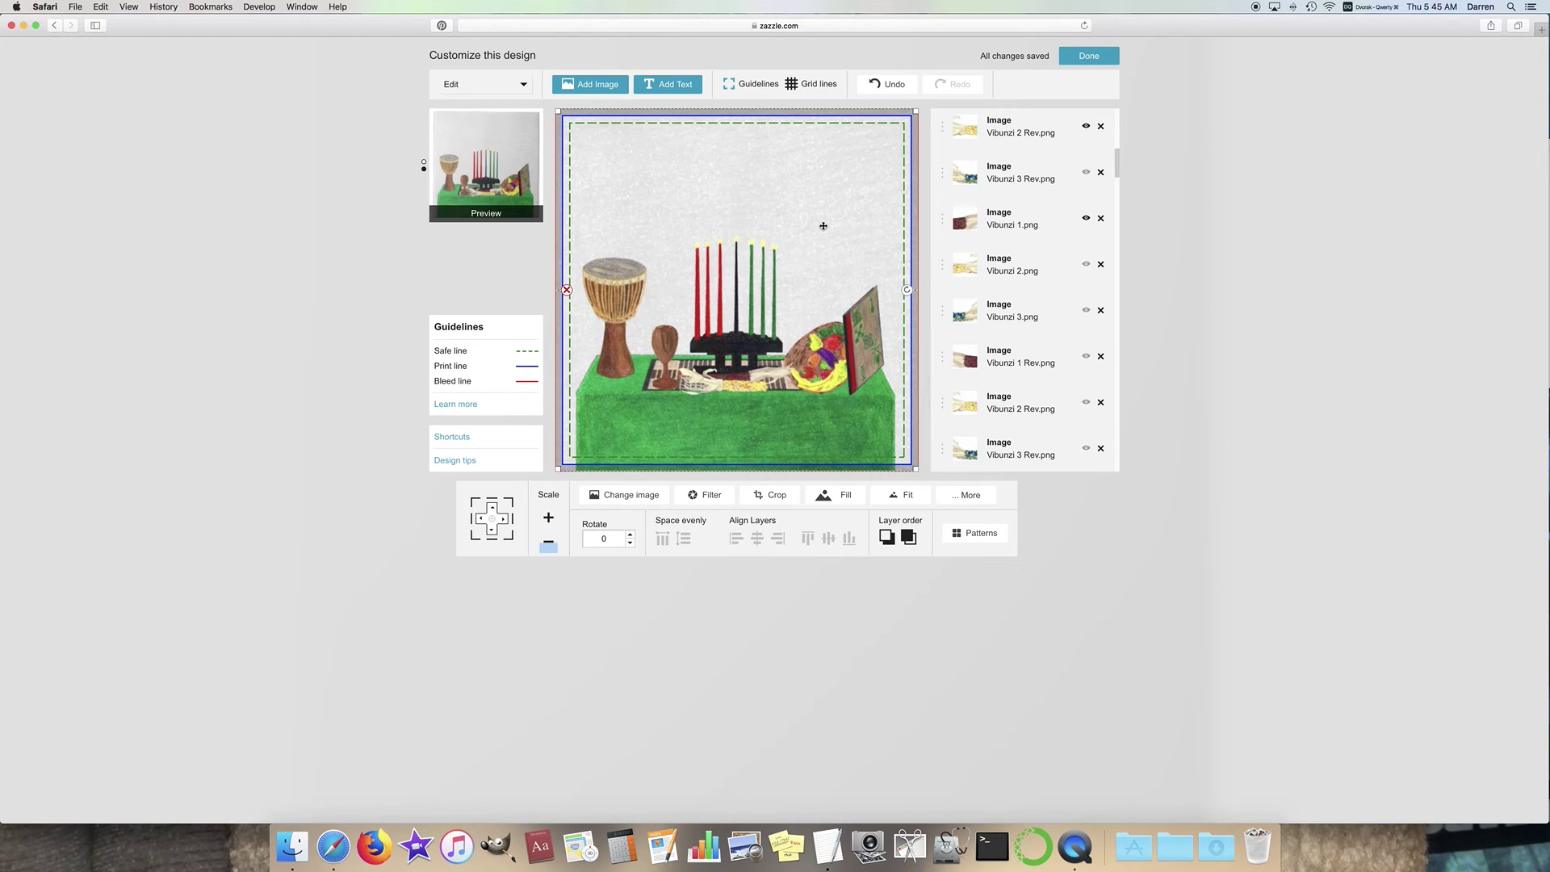
Step: Show the first set's Vibunzi 3 Rev.png ear, move it above the kinara, and set its rotation to 15
click(1054, 321)
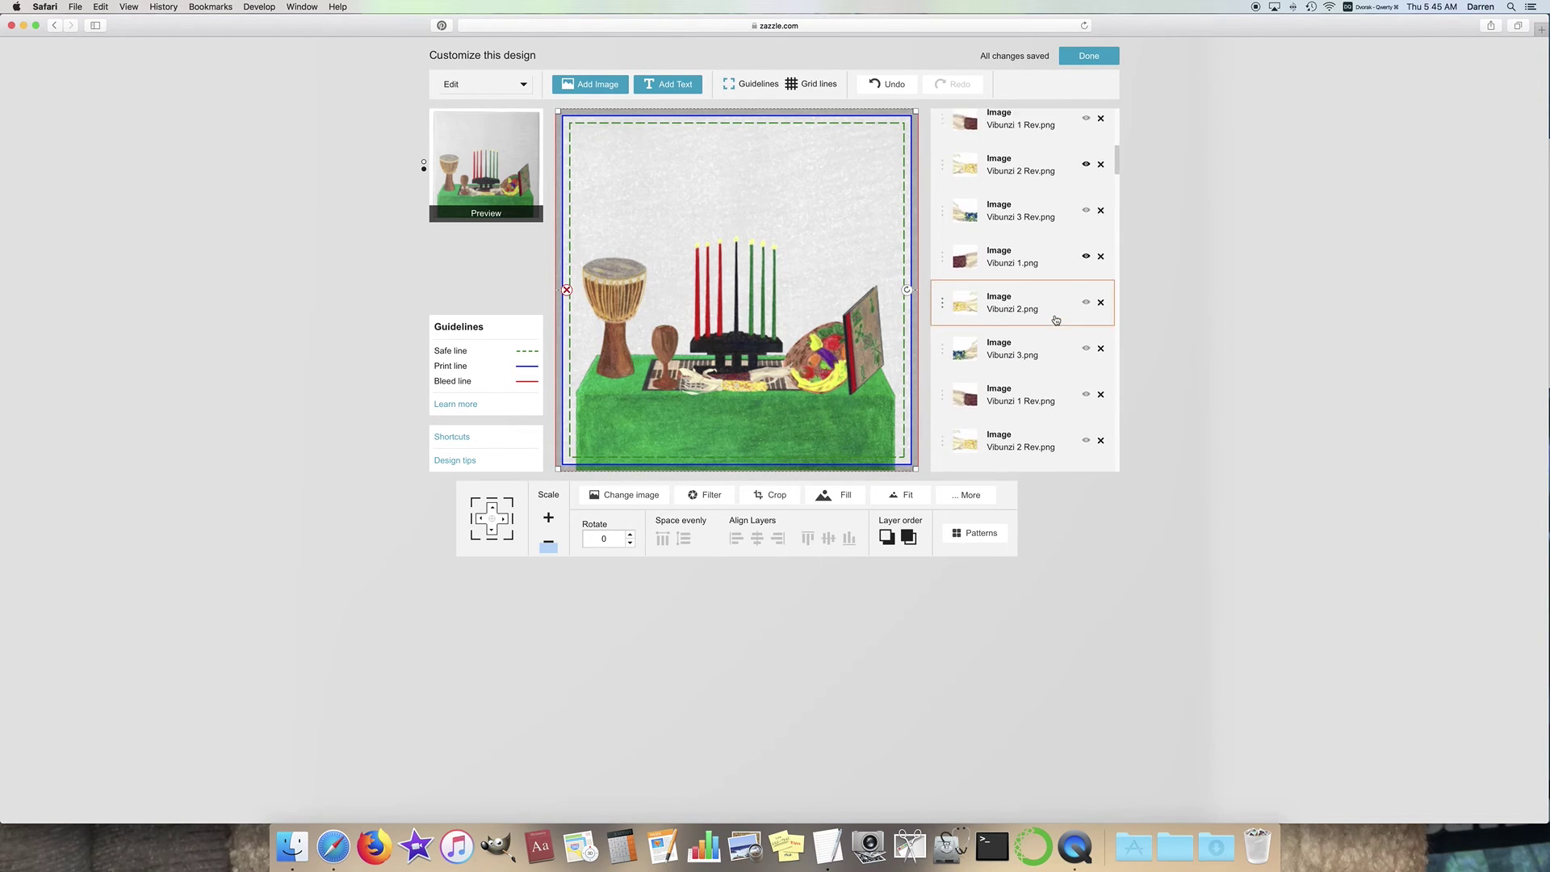
click(1081, 337)
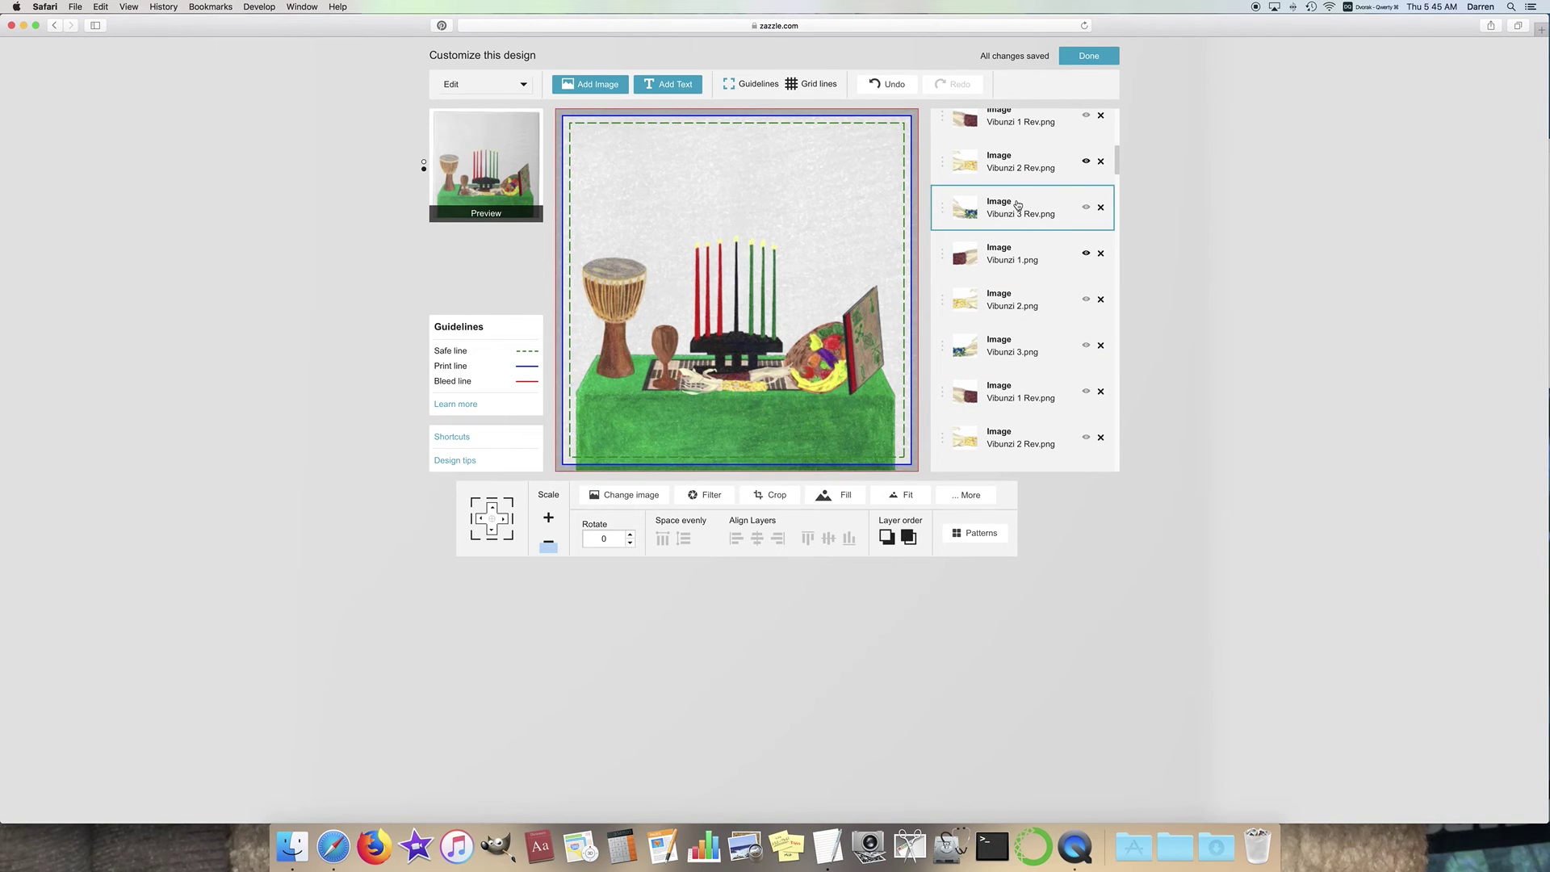
click(1086, 207)
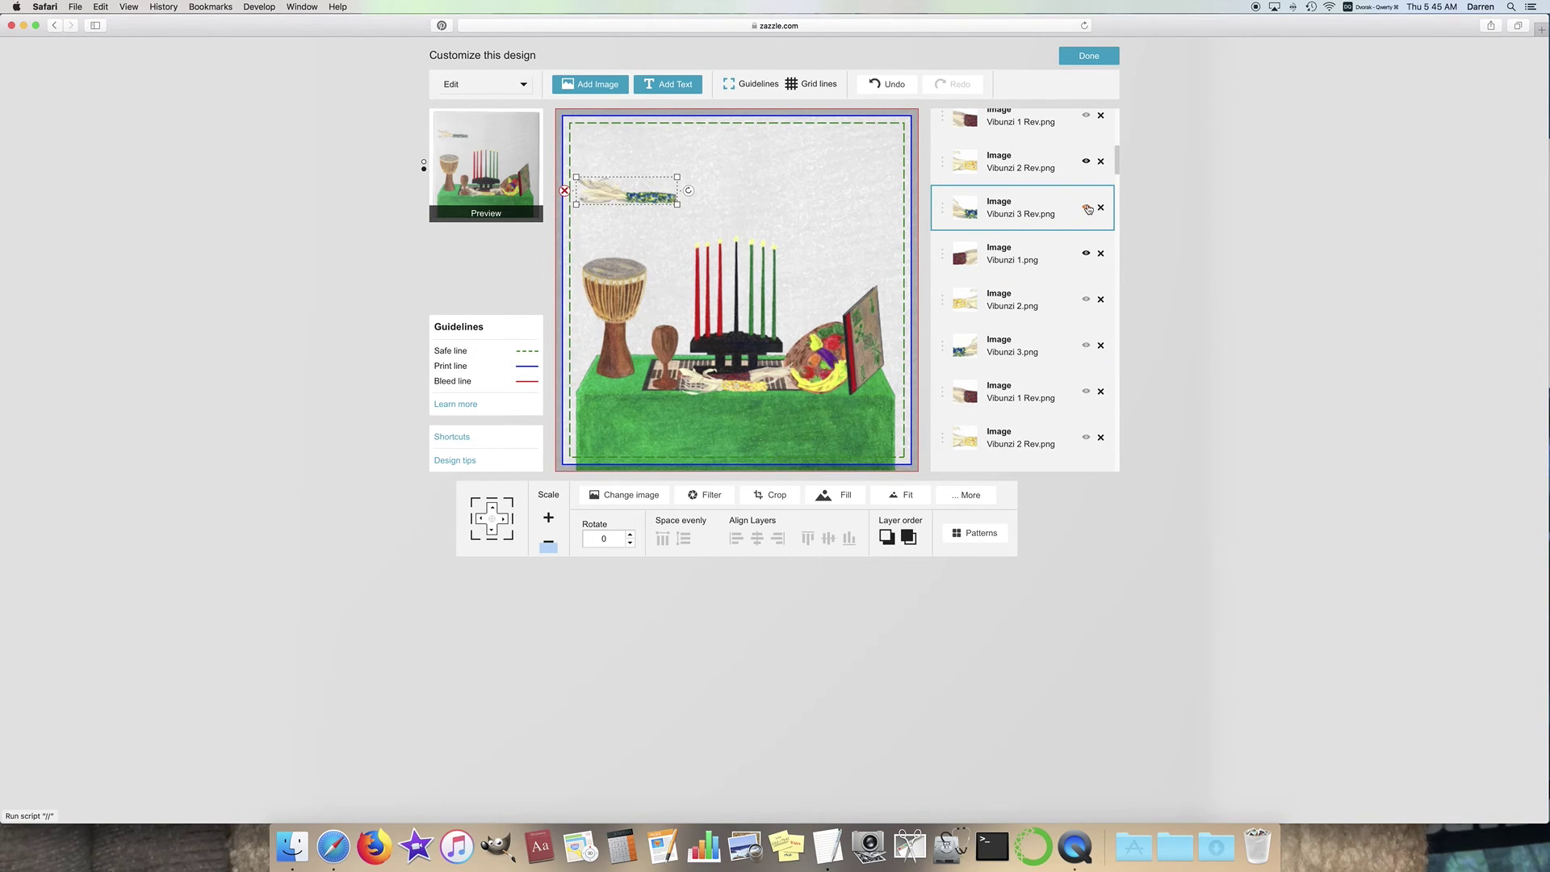
drag(643, 212, 720, 203)
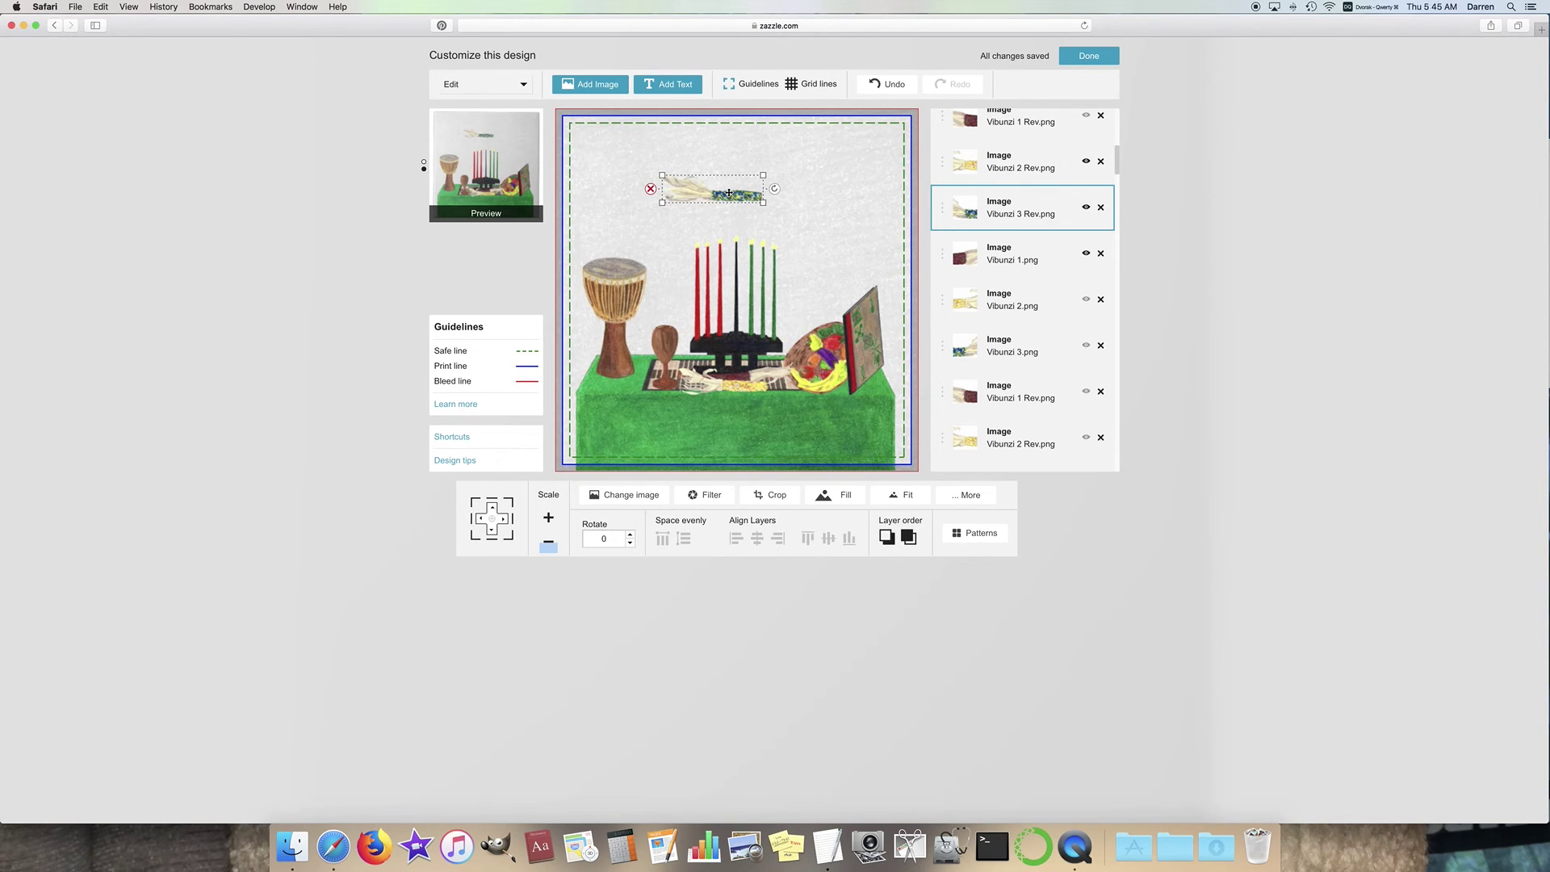
click(618, 538)
key(Return)
Step: Move the rotated Vibunzi 3 Rev.png ear onto the table between the drum and the kinara, adjusting it around the unity cup
drag(733, 189, 618, 375)
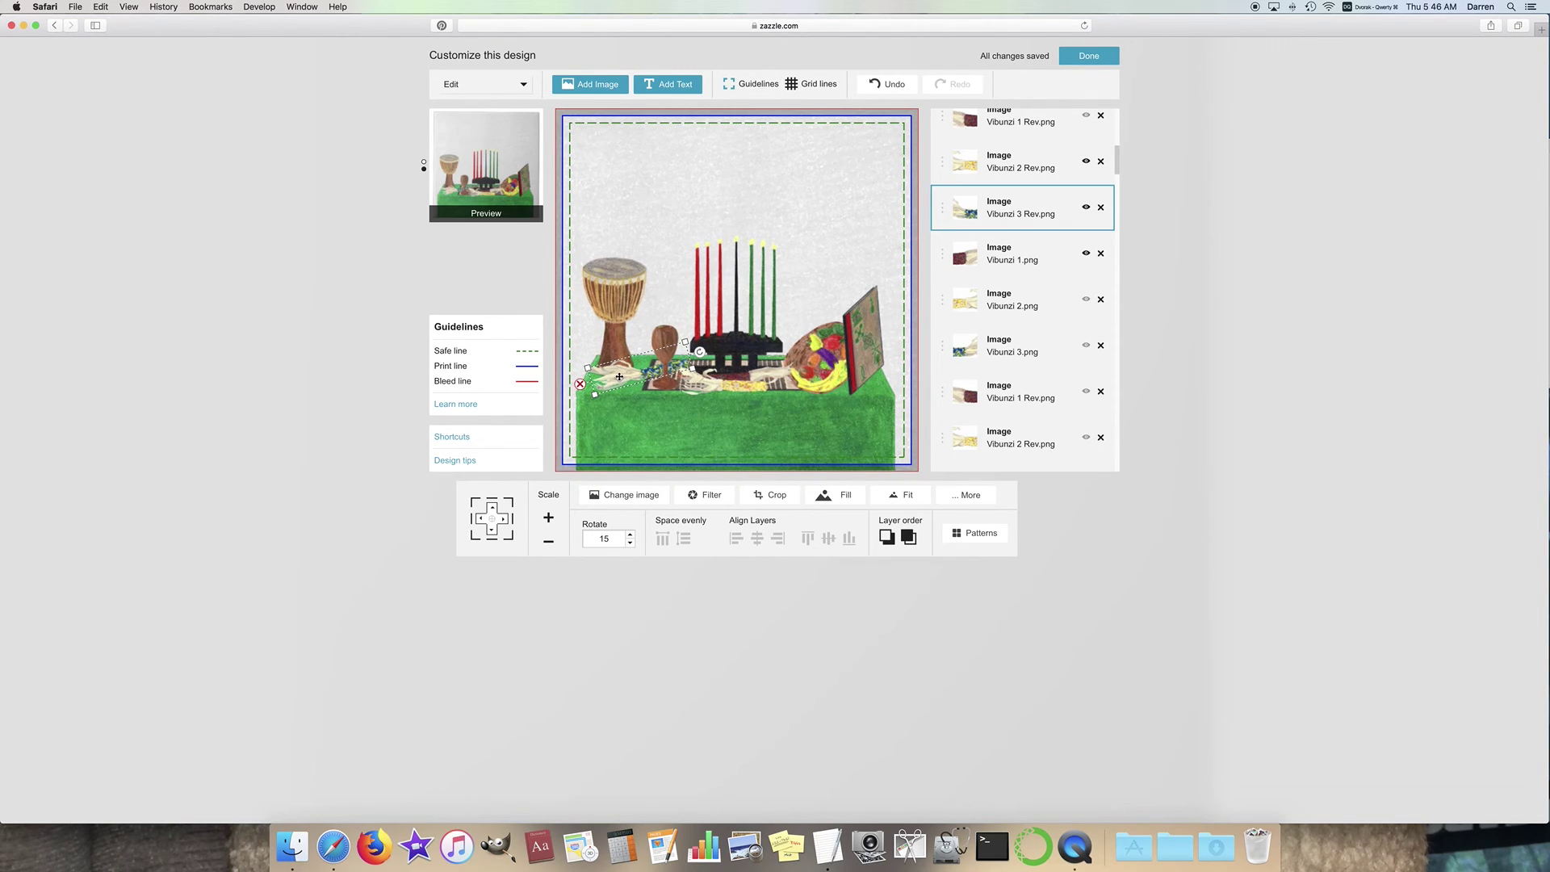
drag(619, 376, 626, 384)
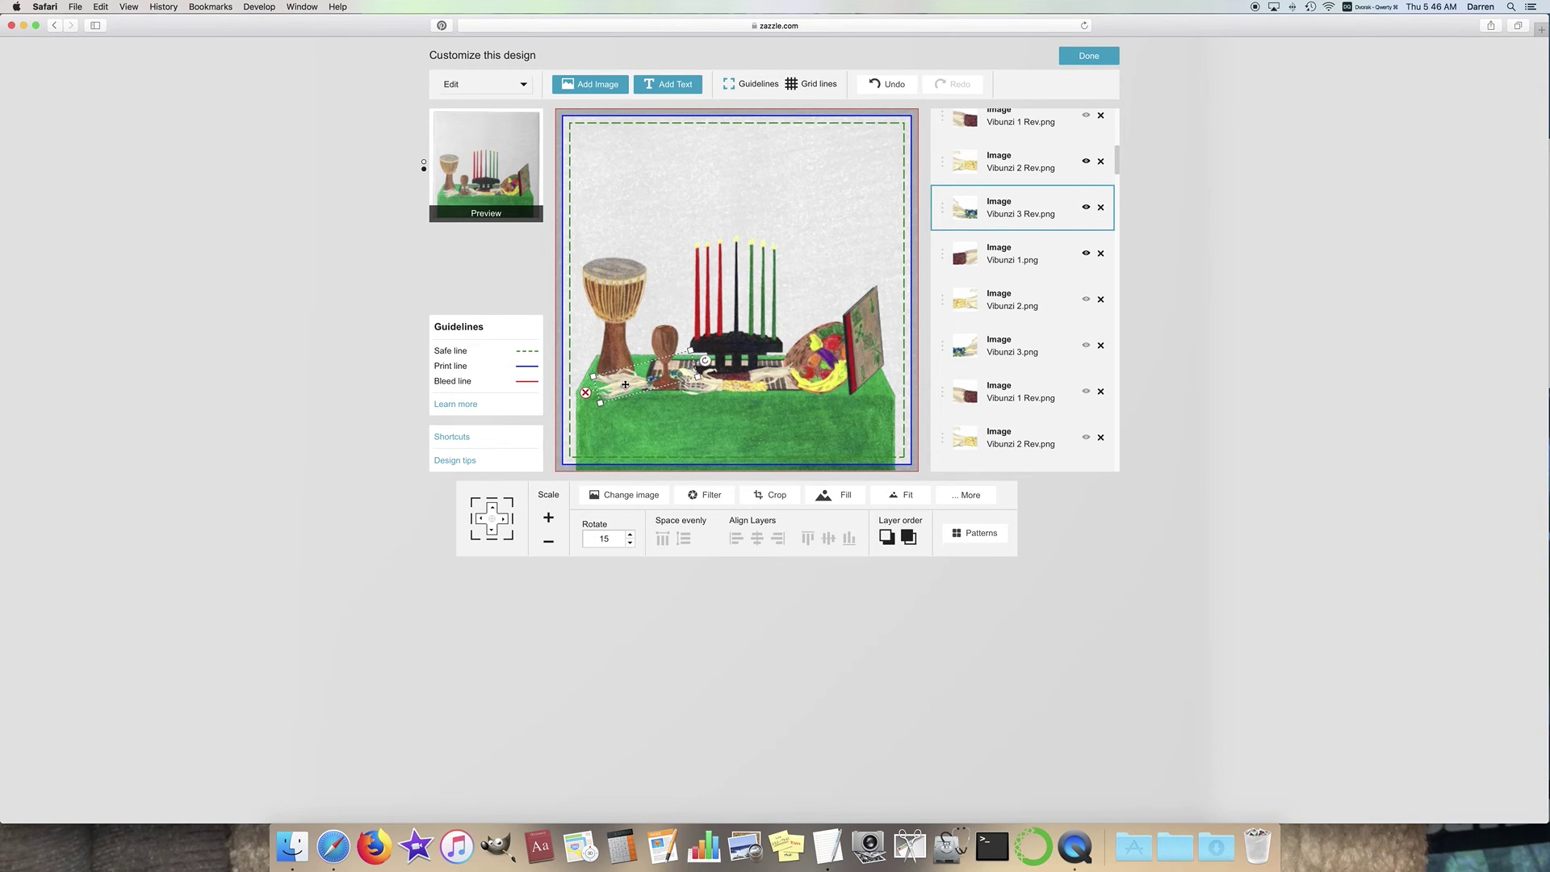
drag(630, 384, 632, 387)
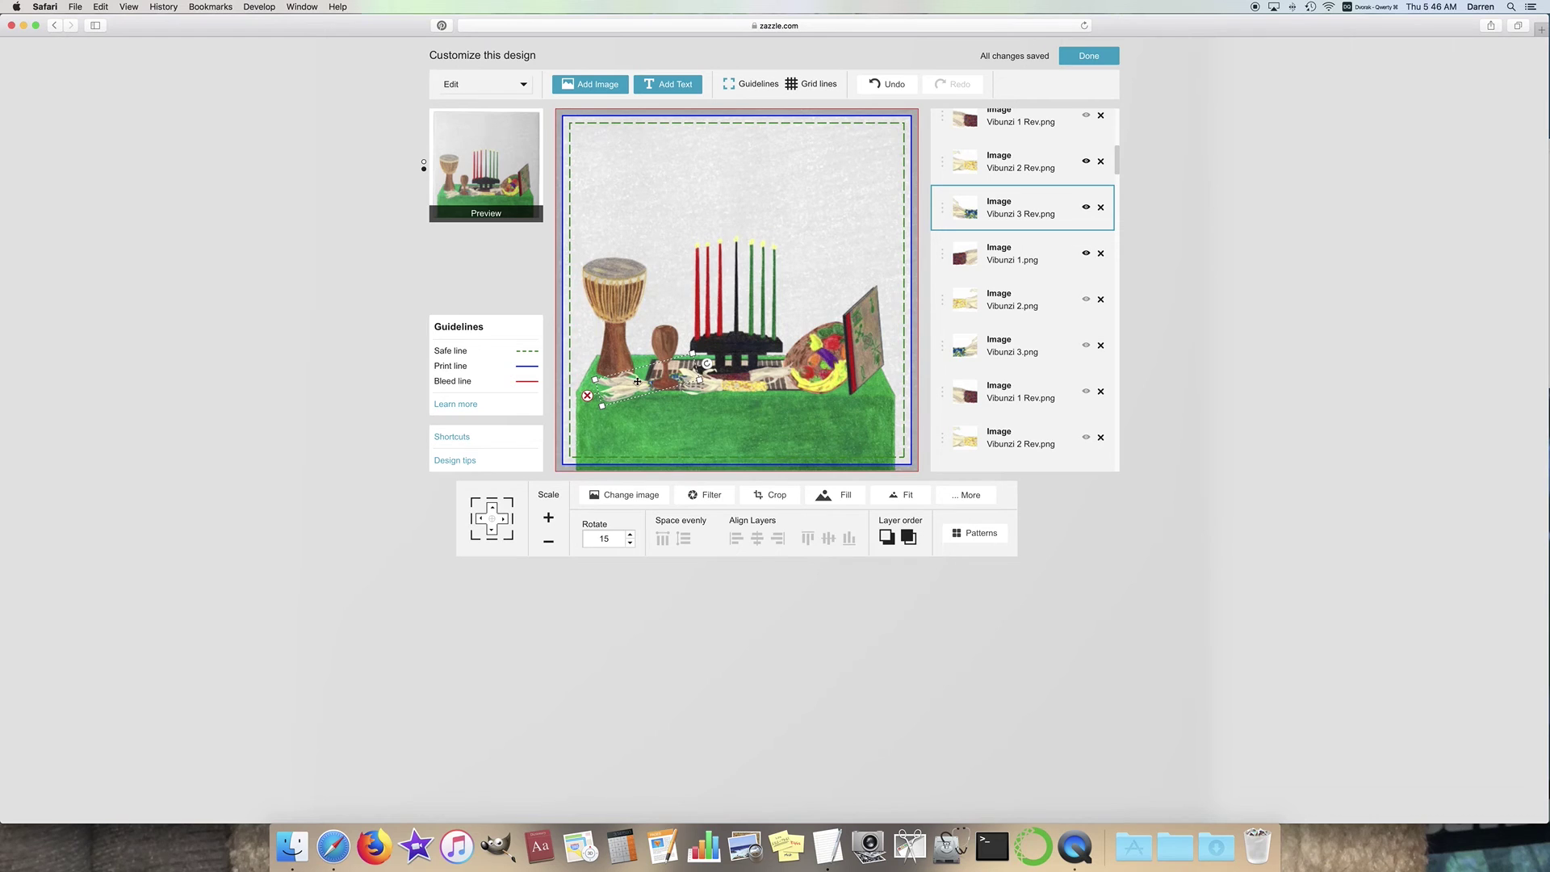
mouse_move(633, 387)
mouse_down()
mouse_move(623, 356)
mouse_move(621, 377)
mouse_up()
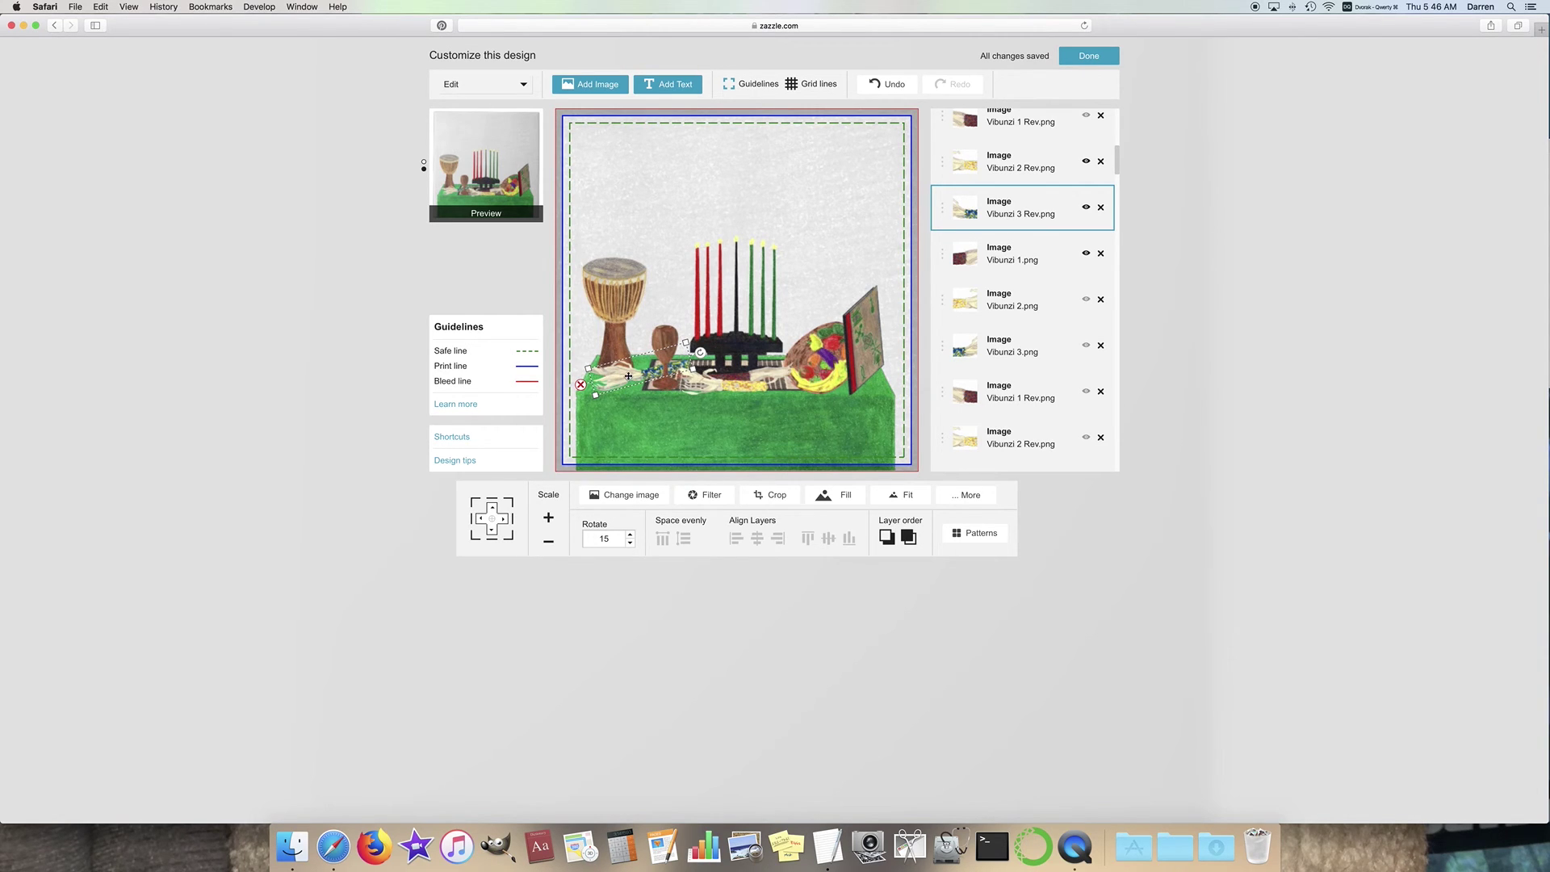
drag(627, 374, 626, 374)
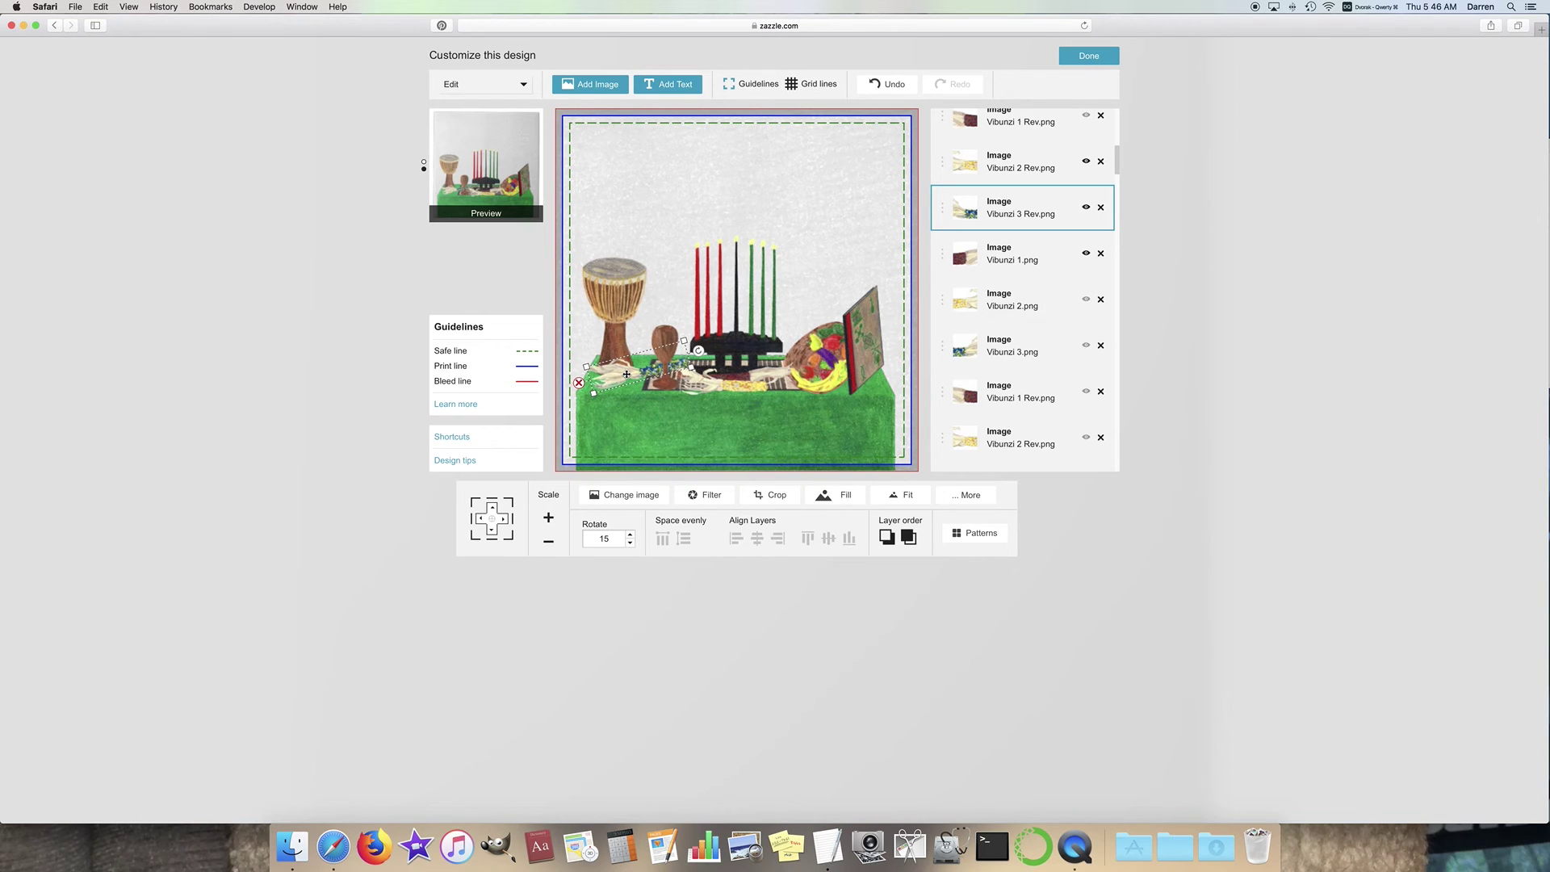
click(695, 352)
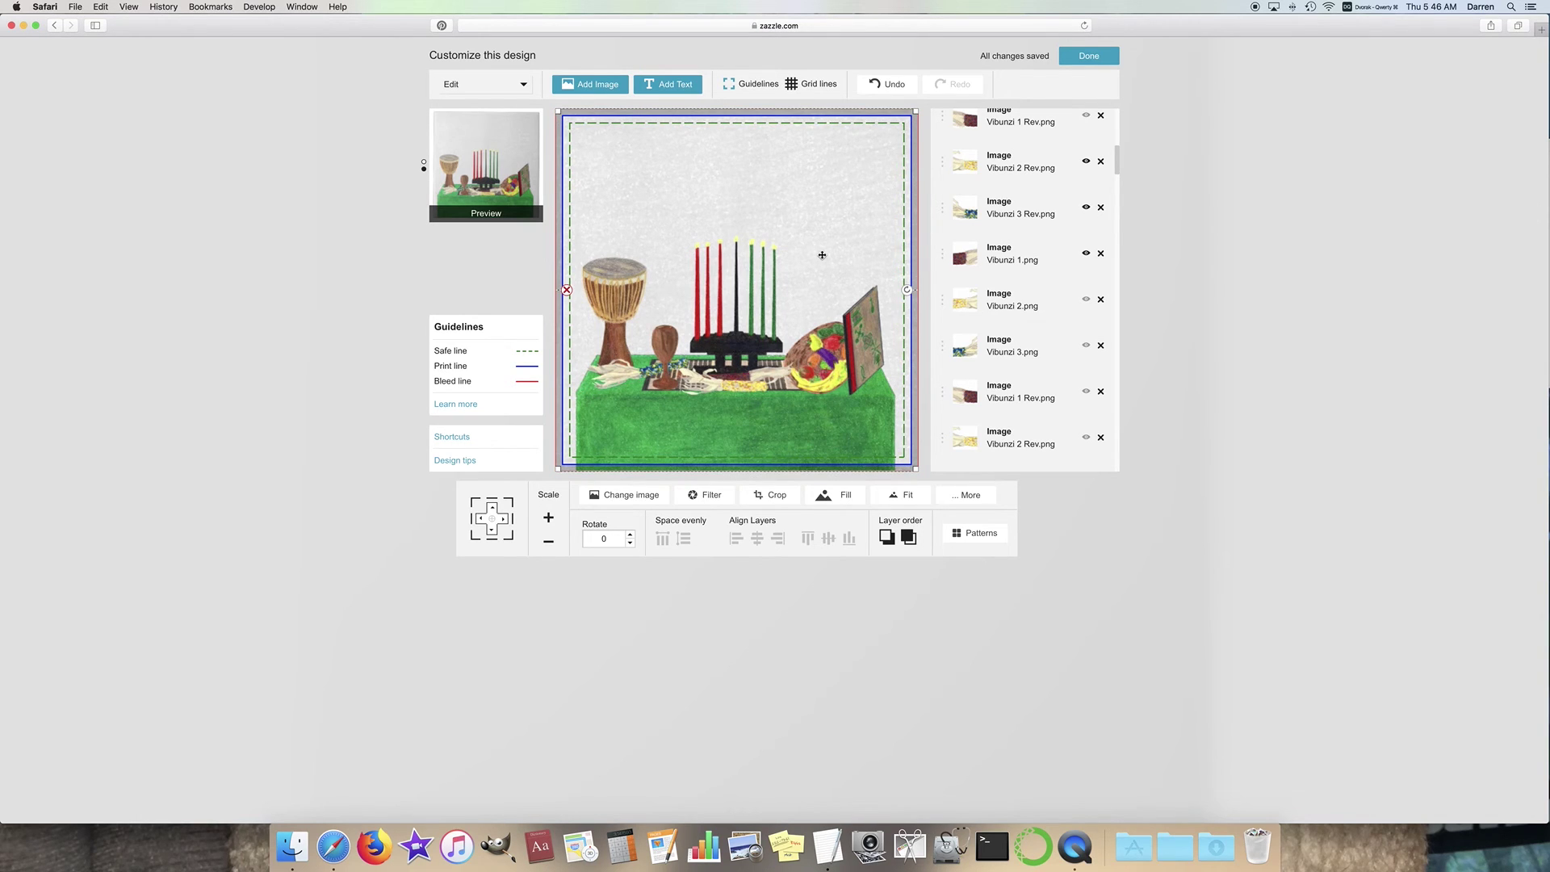
click(700, 373)
click(855, 296)
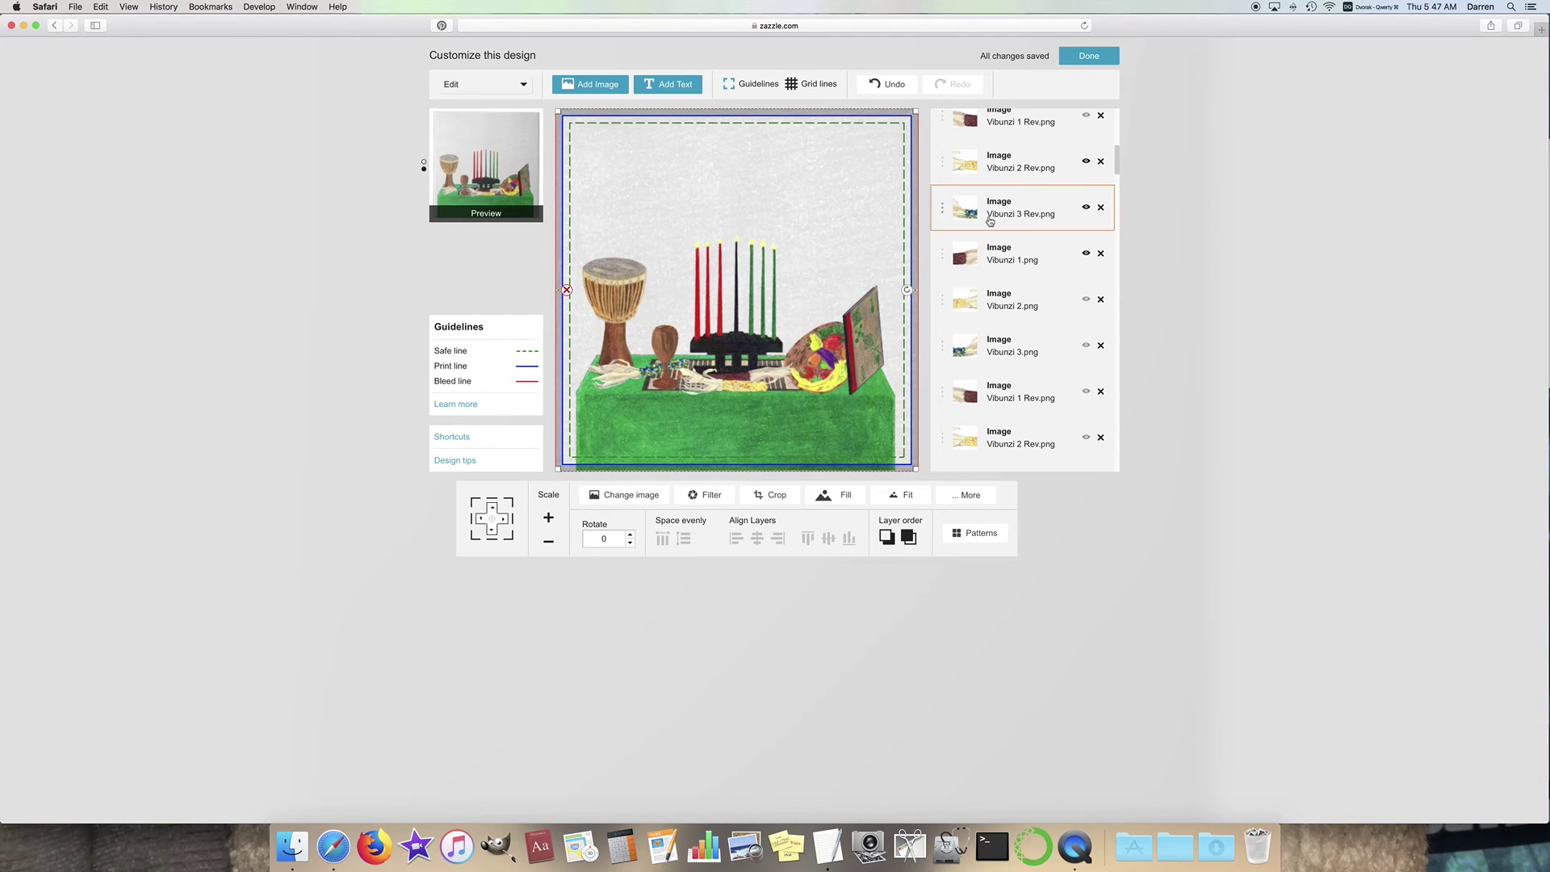
Step: Hide the rotated Vibunzi 3 Rev.png ear and the Vibunzi 1.png ear on the table
click(1086, 207)
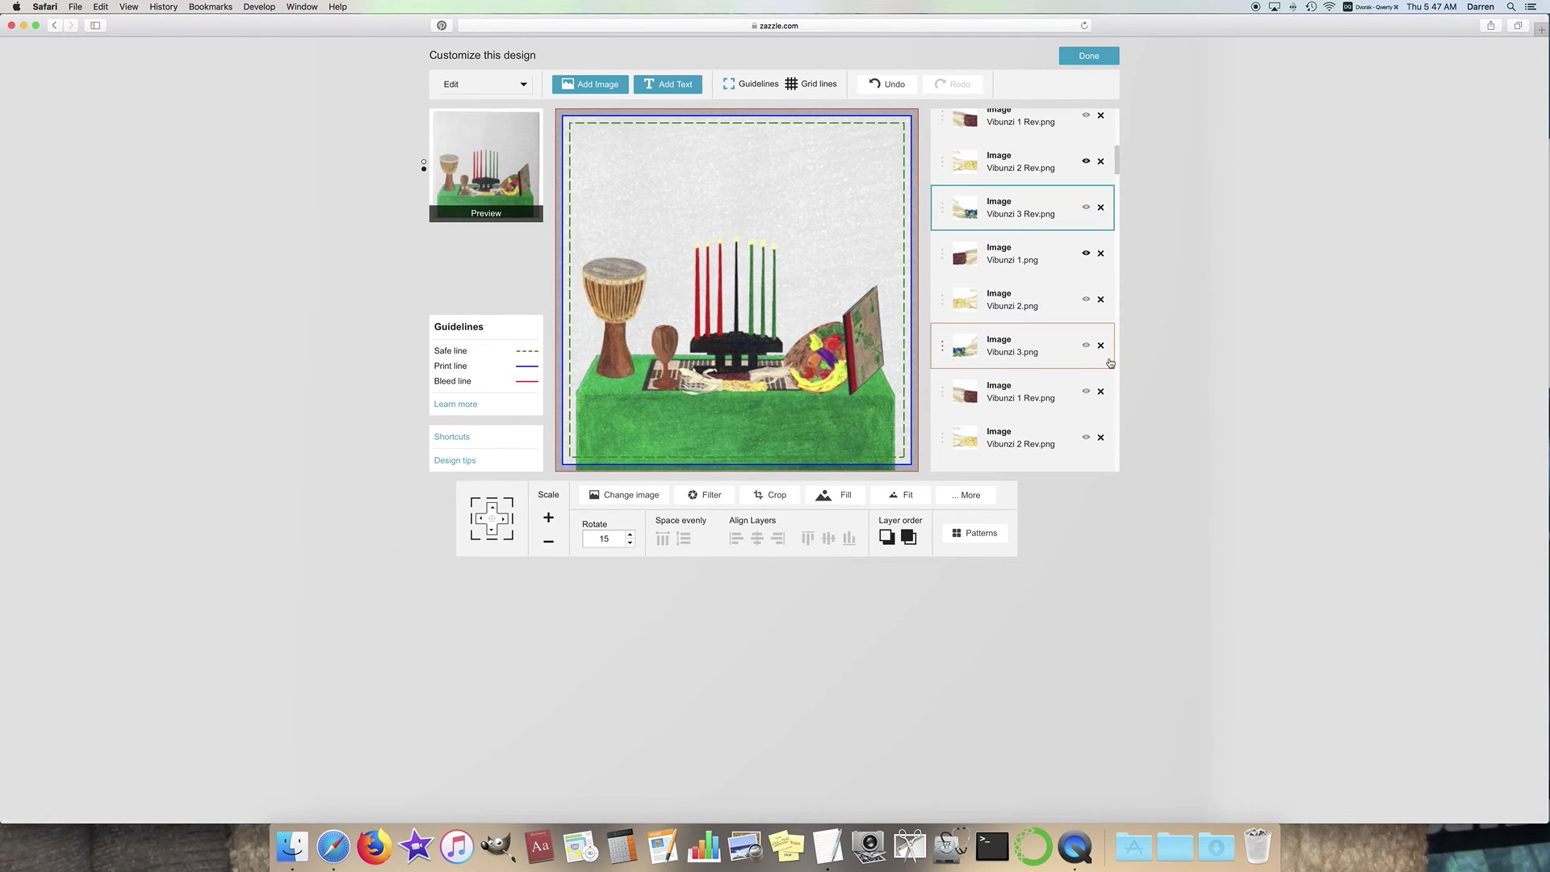
click(1086, 252)
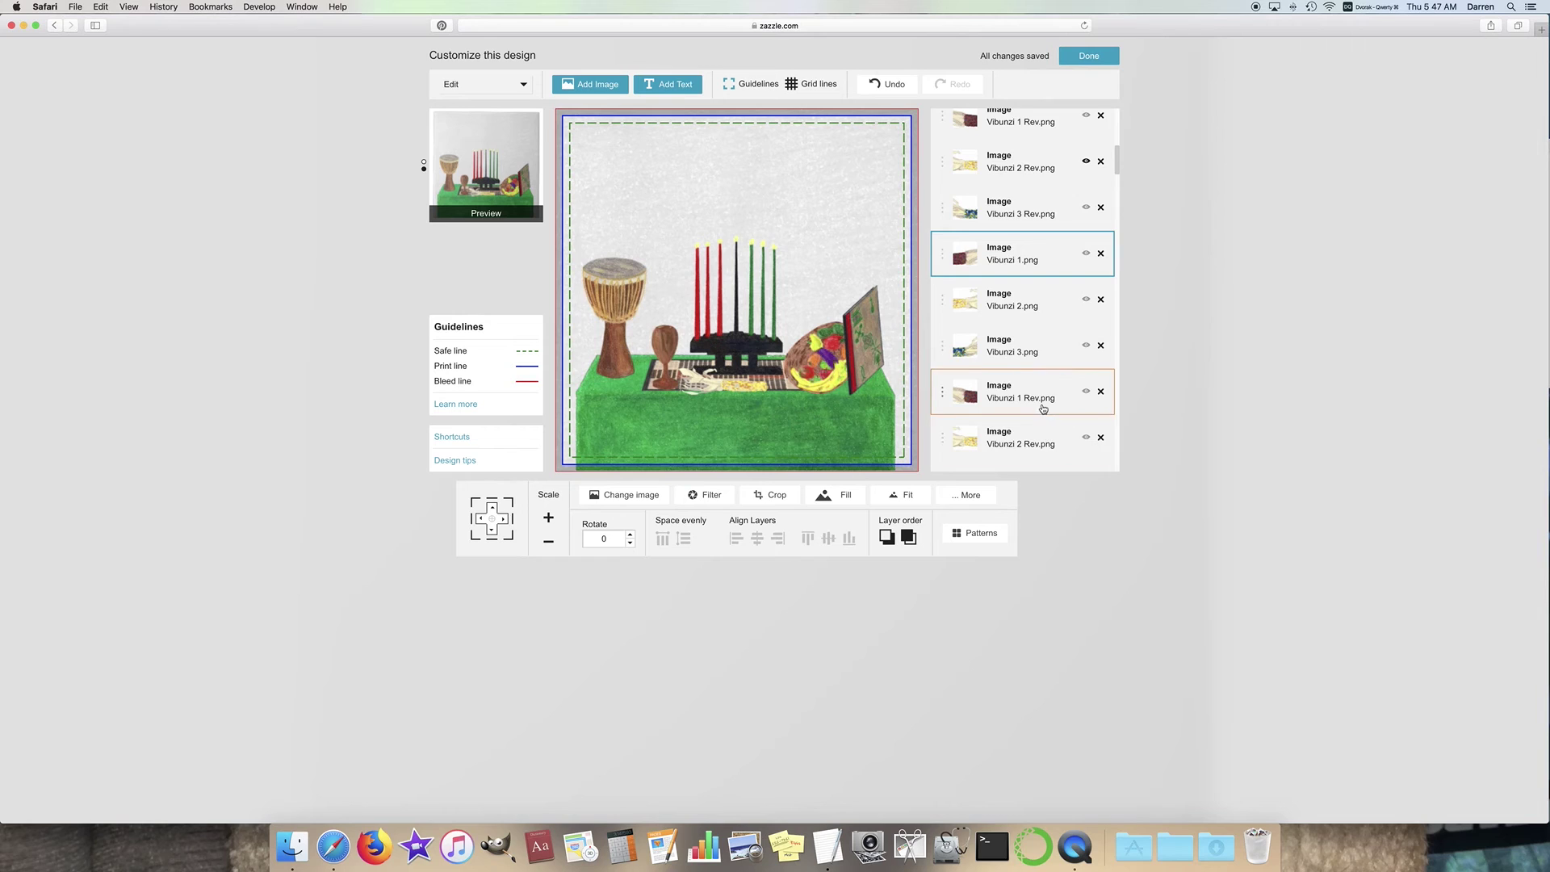
scroll(1045, 414, down, 1)
scroll(1032, 412, up, 1)
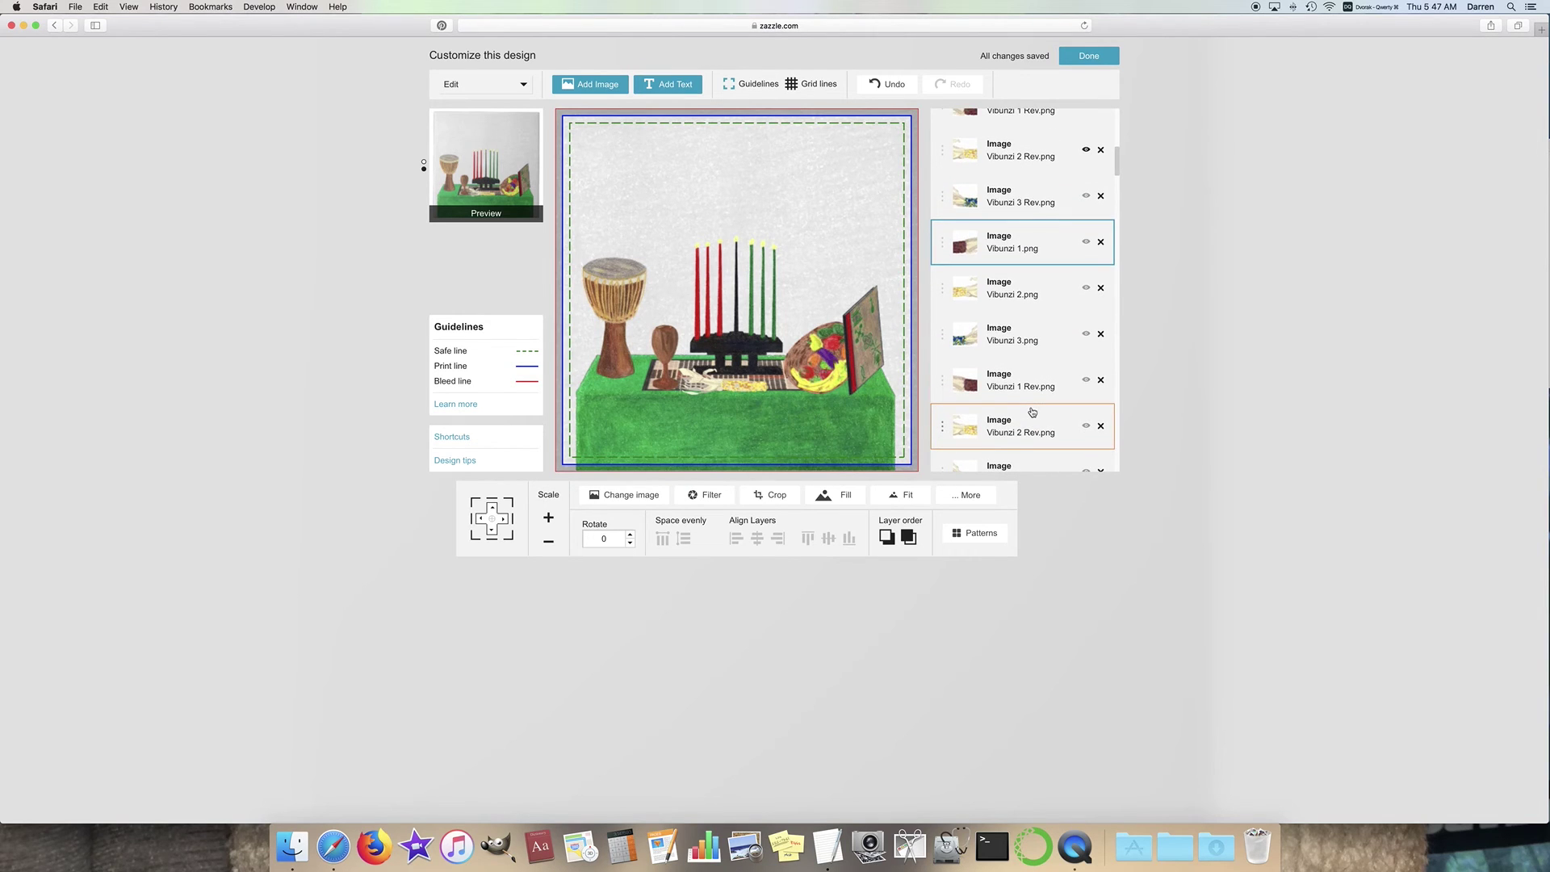
Step: Show the second set's Vibunzi 2 Rev.png ear and move it onto the mat beside the matching yellow ear
click(1086, 426)
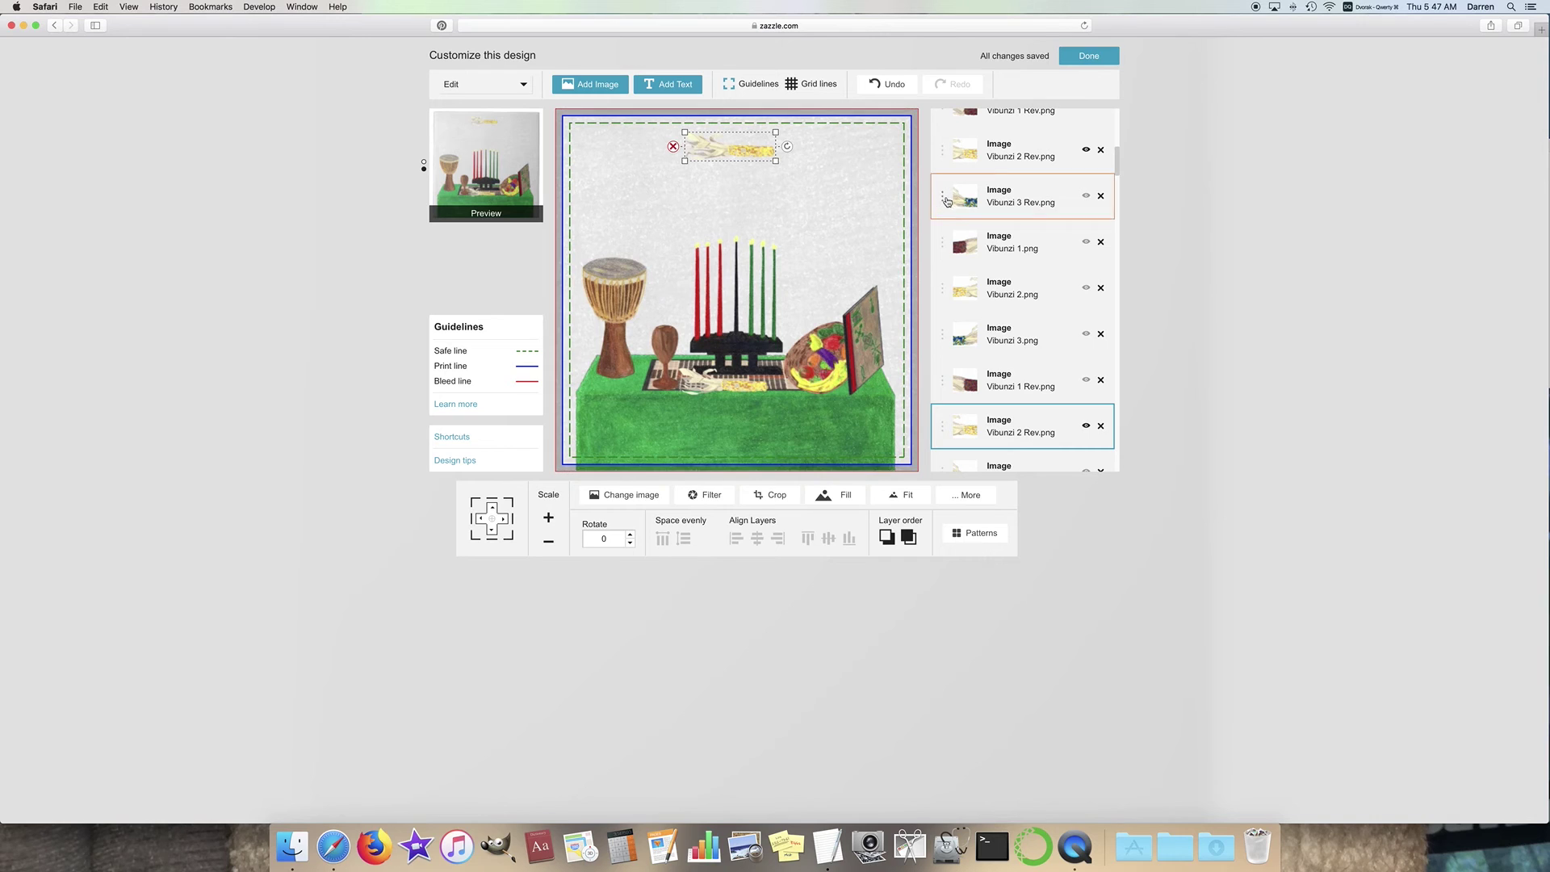
click(1027, 178)
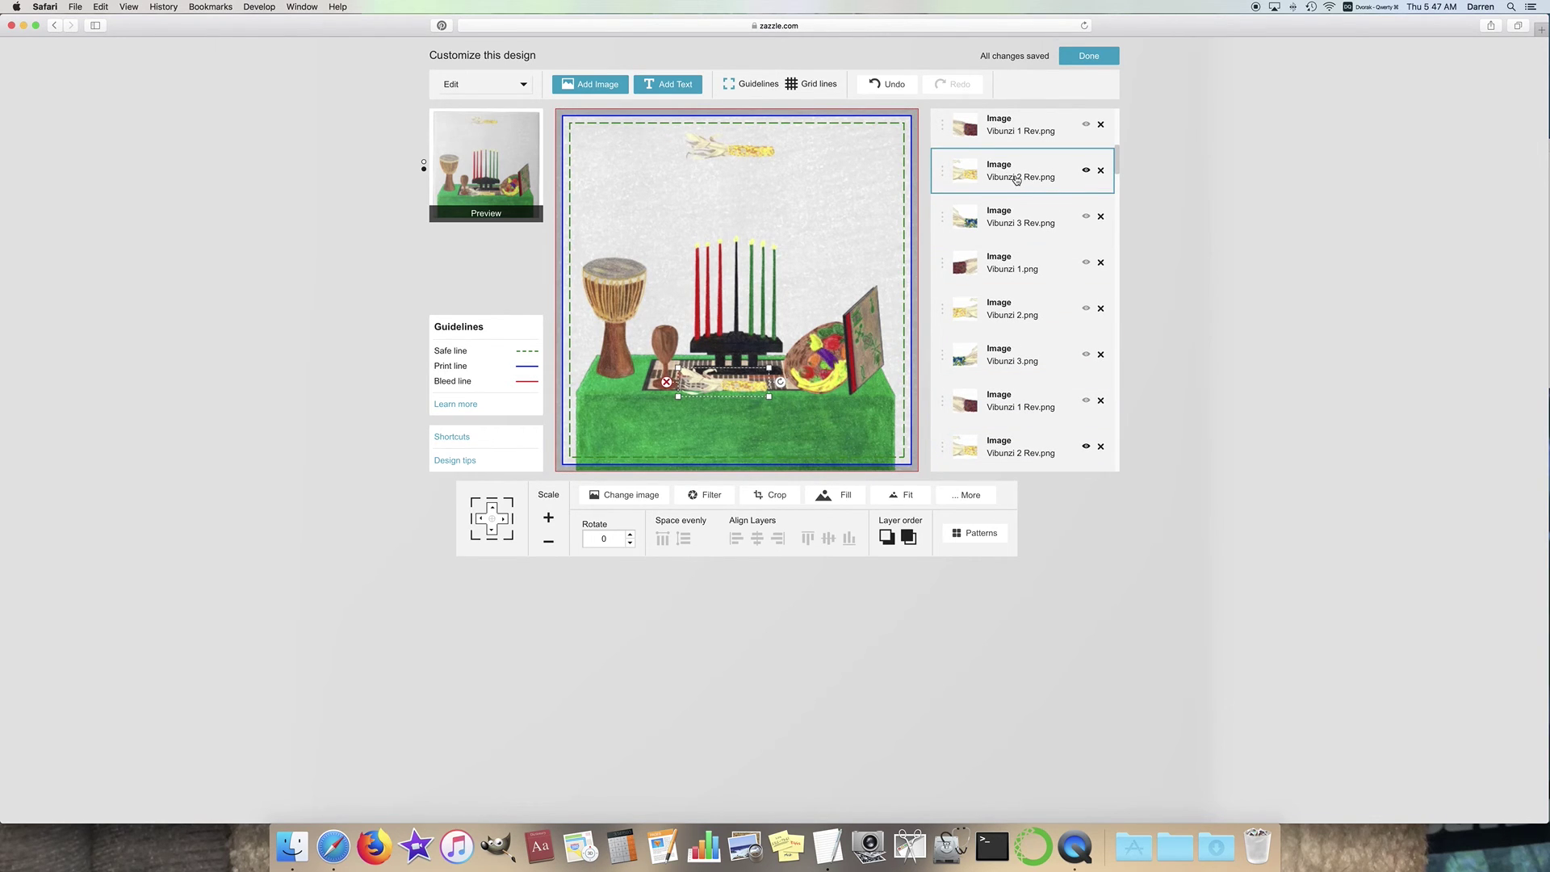
drag(751, 155, 767, 368)
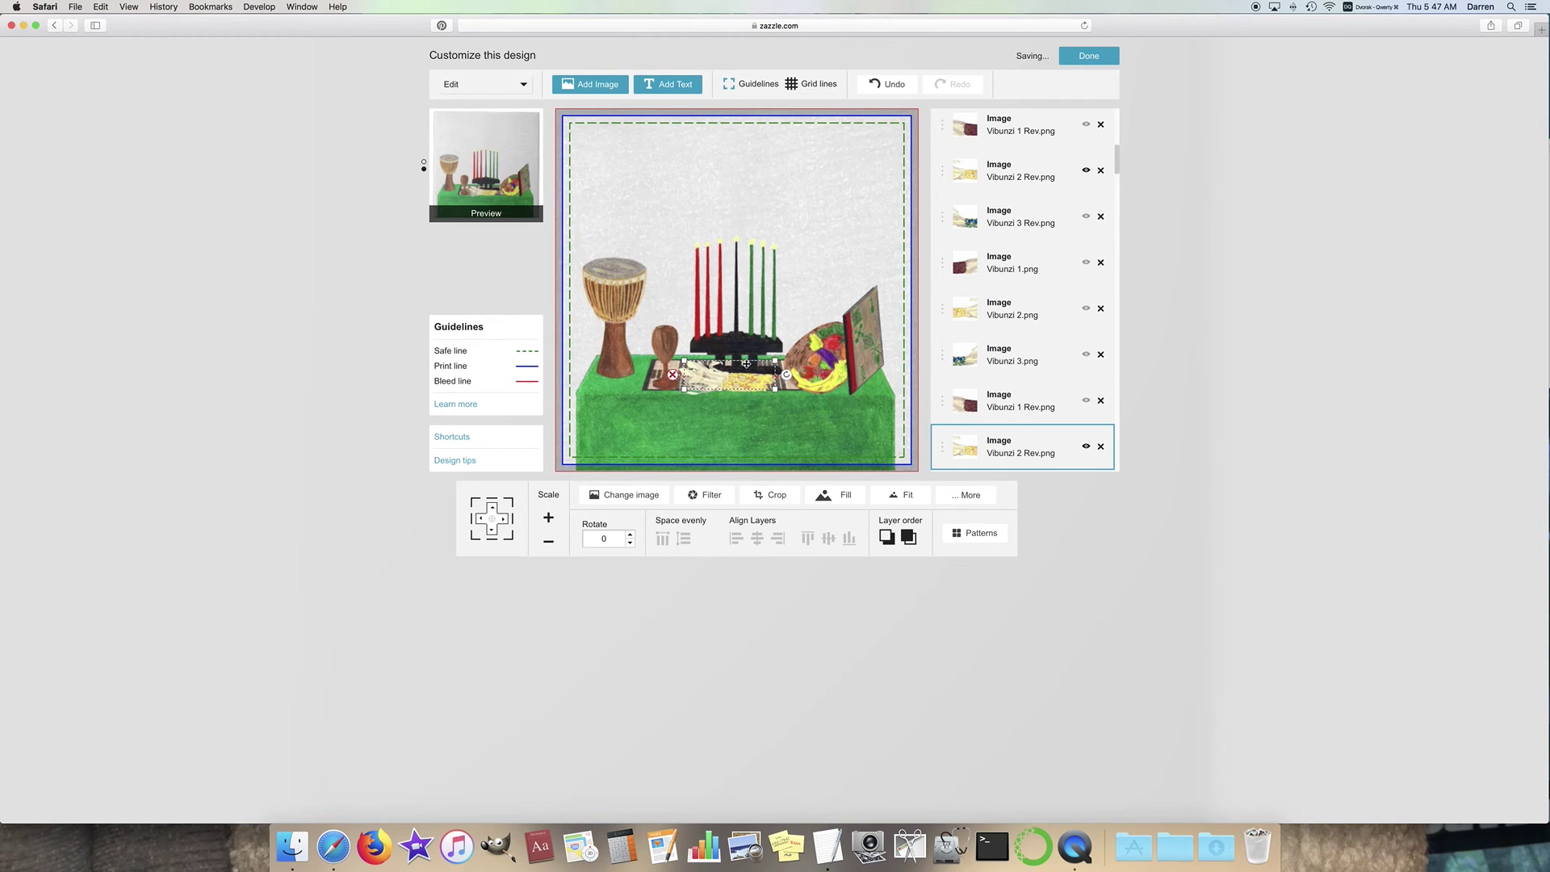
Step: Look up the shortcut for duplicating an element in the editor's shortcuts list
click(450, 440)
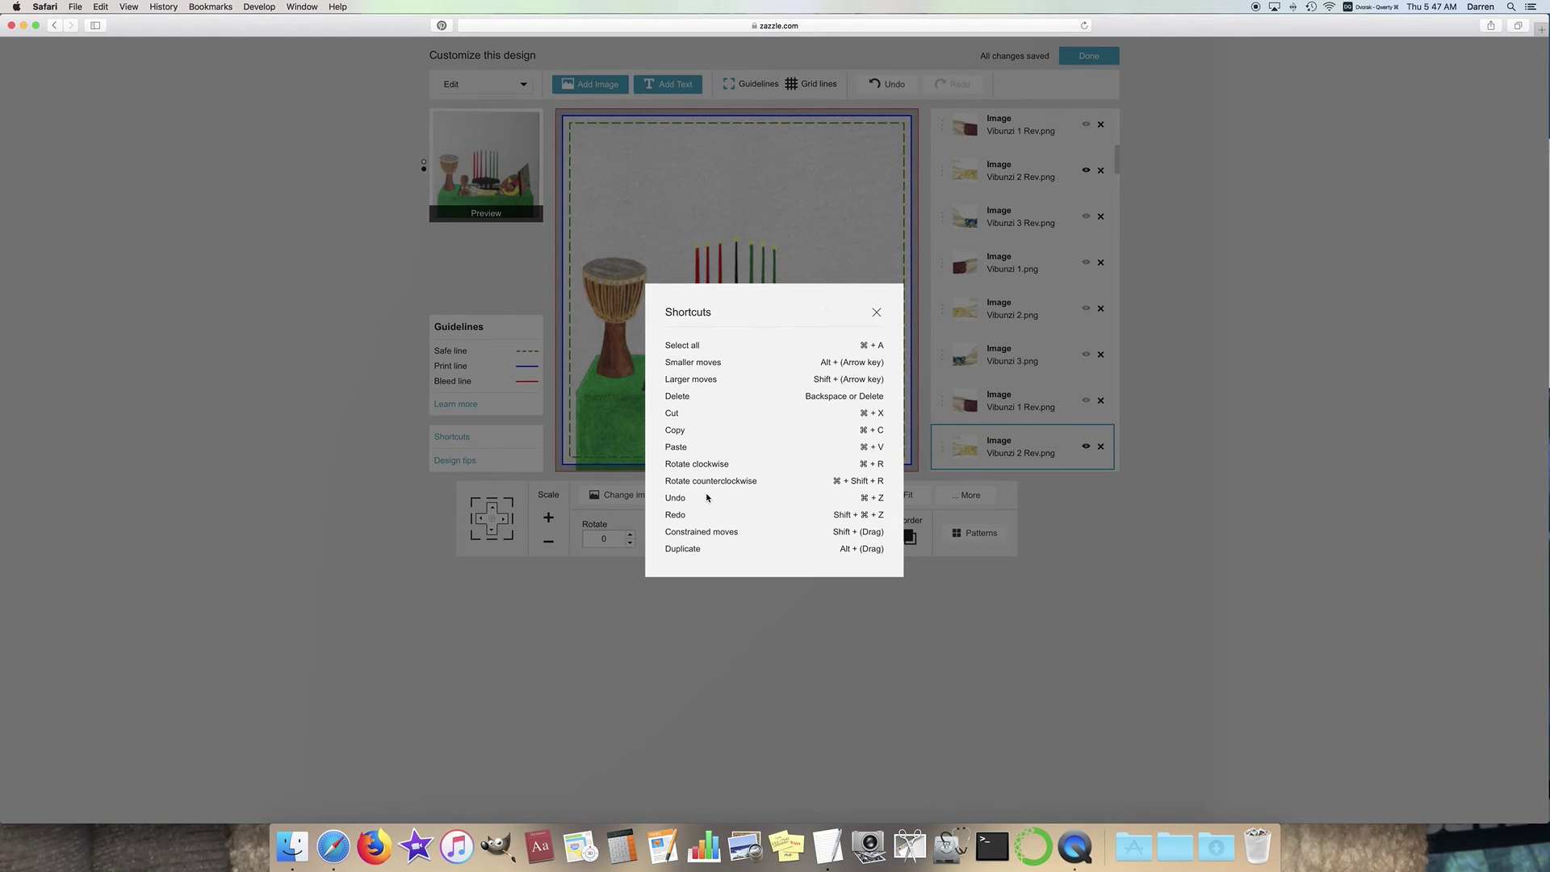
drag(666, 549, 888, 548)
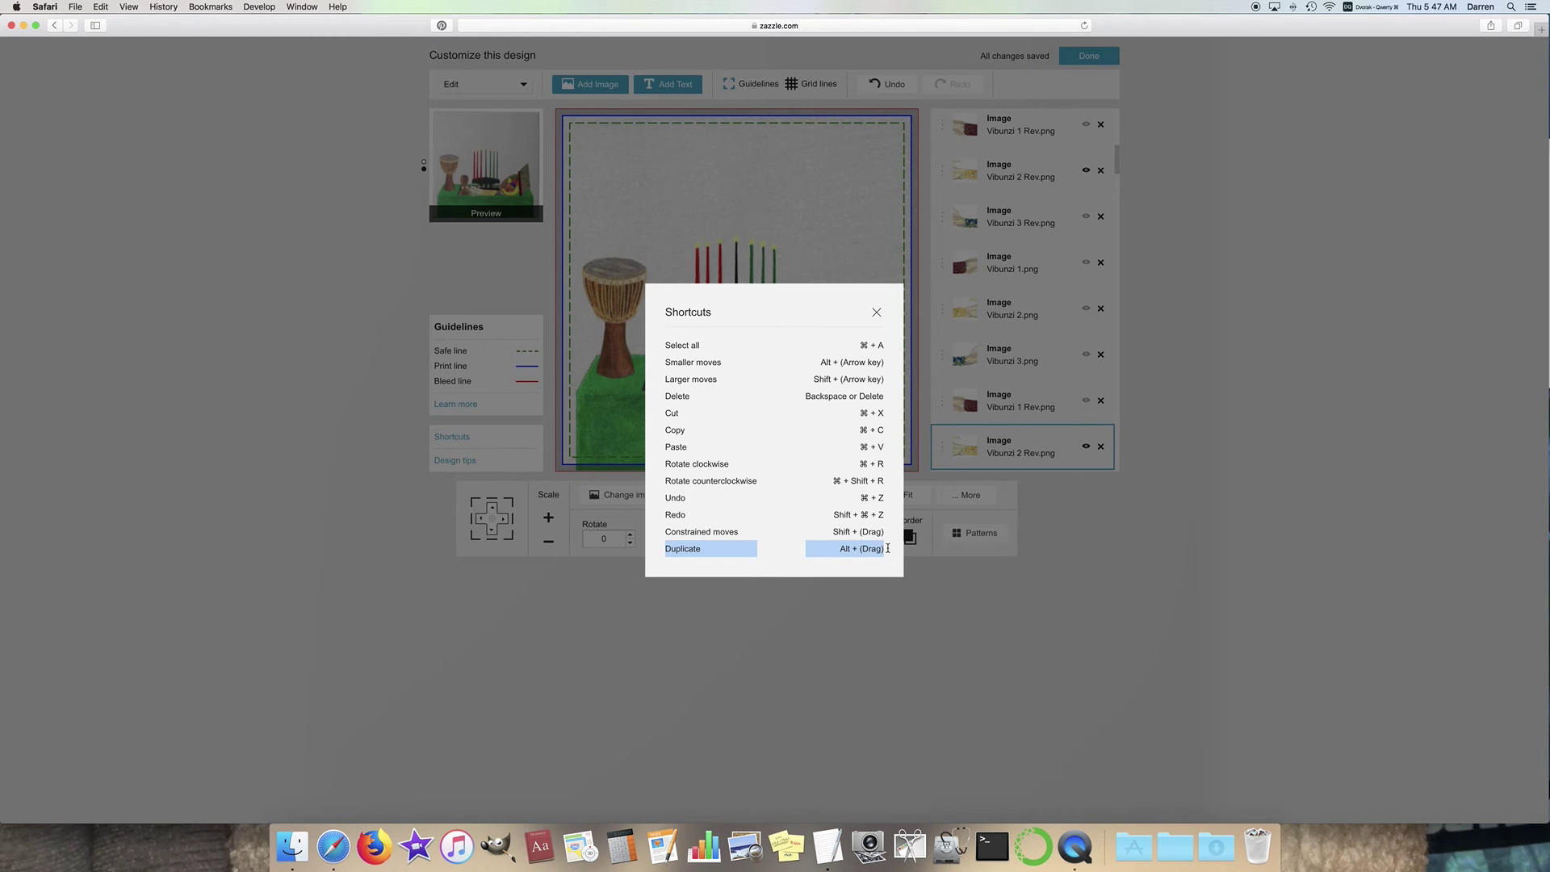
click(877, 312)
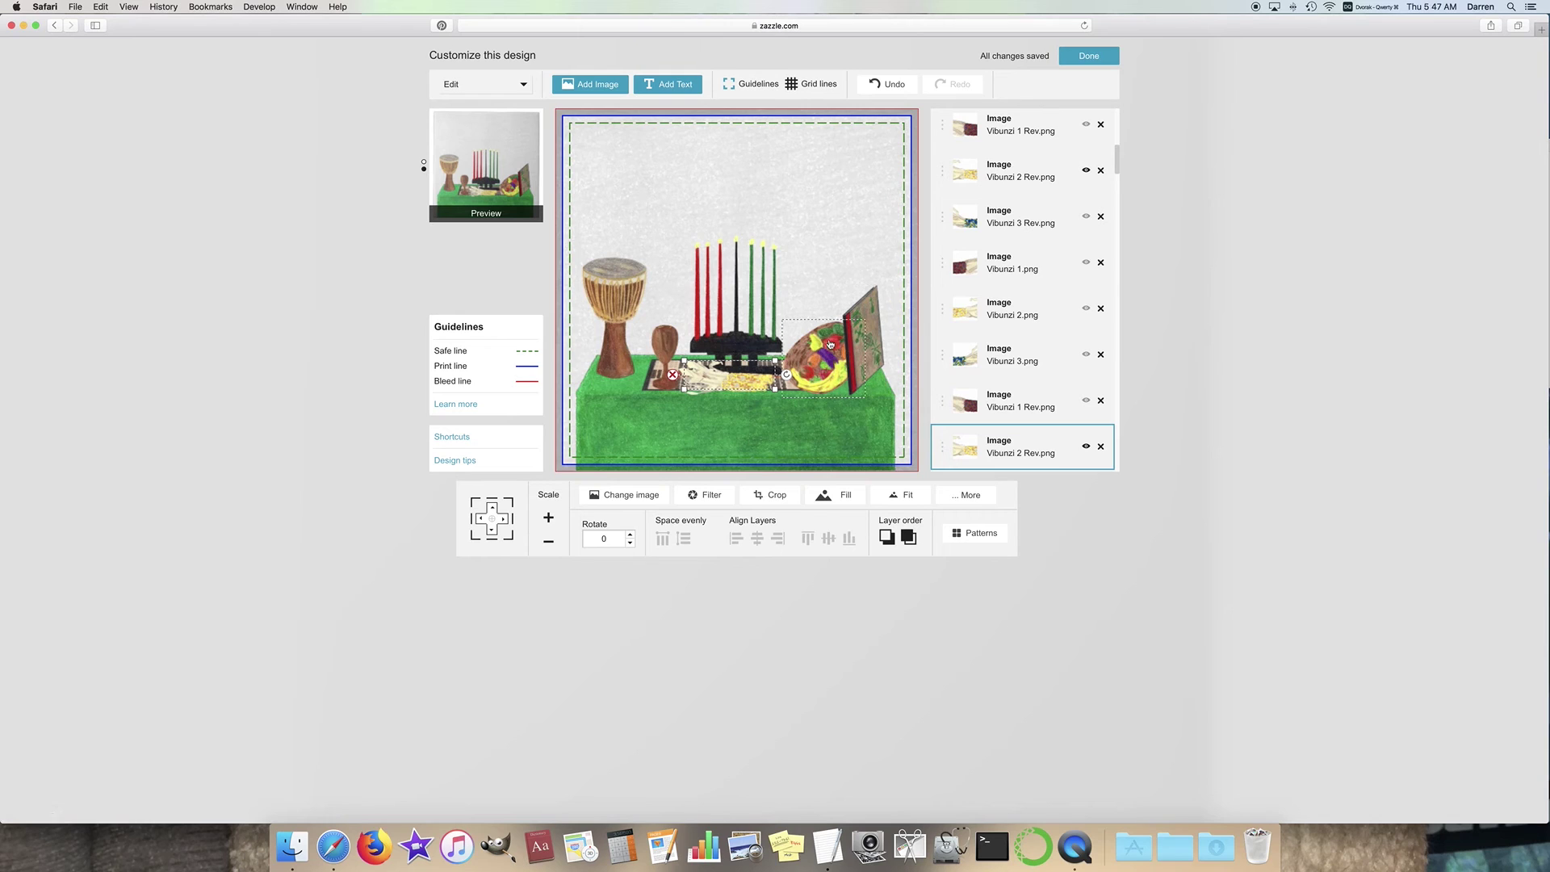
Step: Move the second Vibunzi 2 Rev.png ear off the mat into open space and raise its layer directly above the first ear's
drag(751, 372, 750, 364)
drag(747, 364, 829, 198)
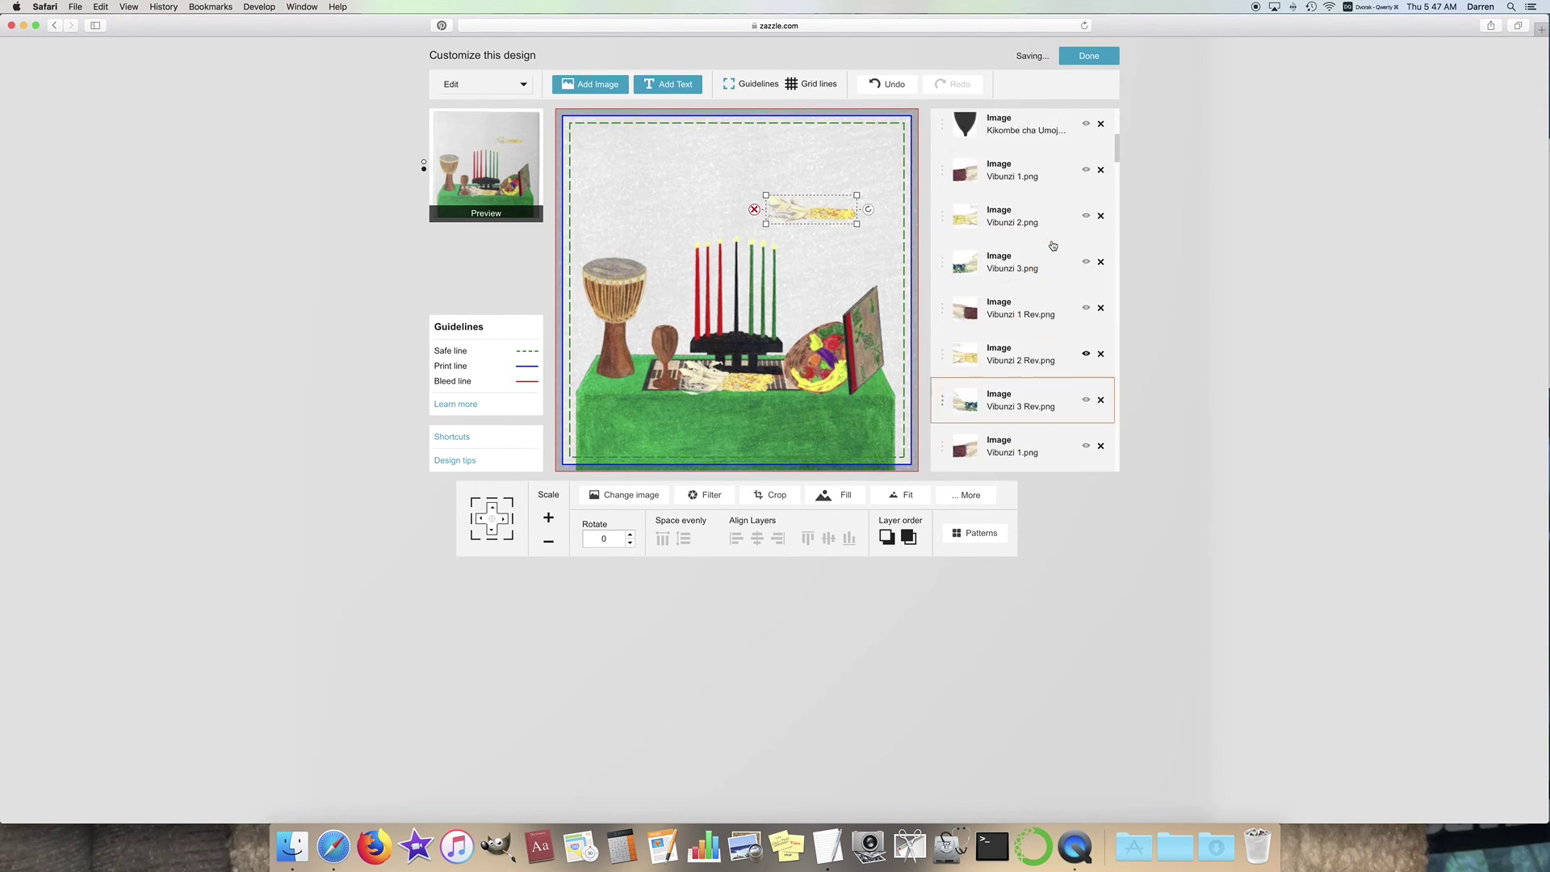
mouse_move(941, 177)
mouse_down()
mouse_move(942, 489)
mouse_move(954, 185)
mouse_up()
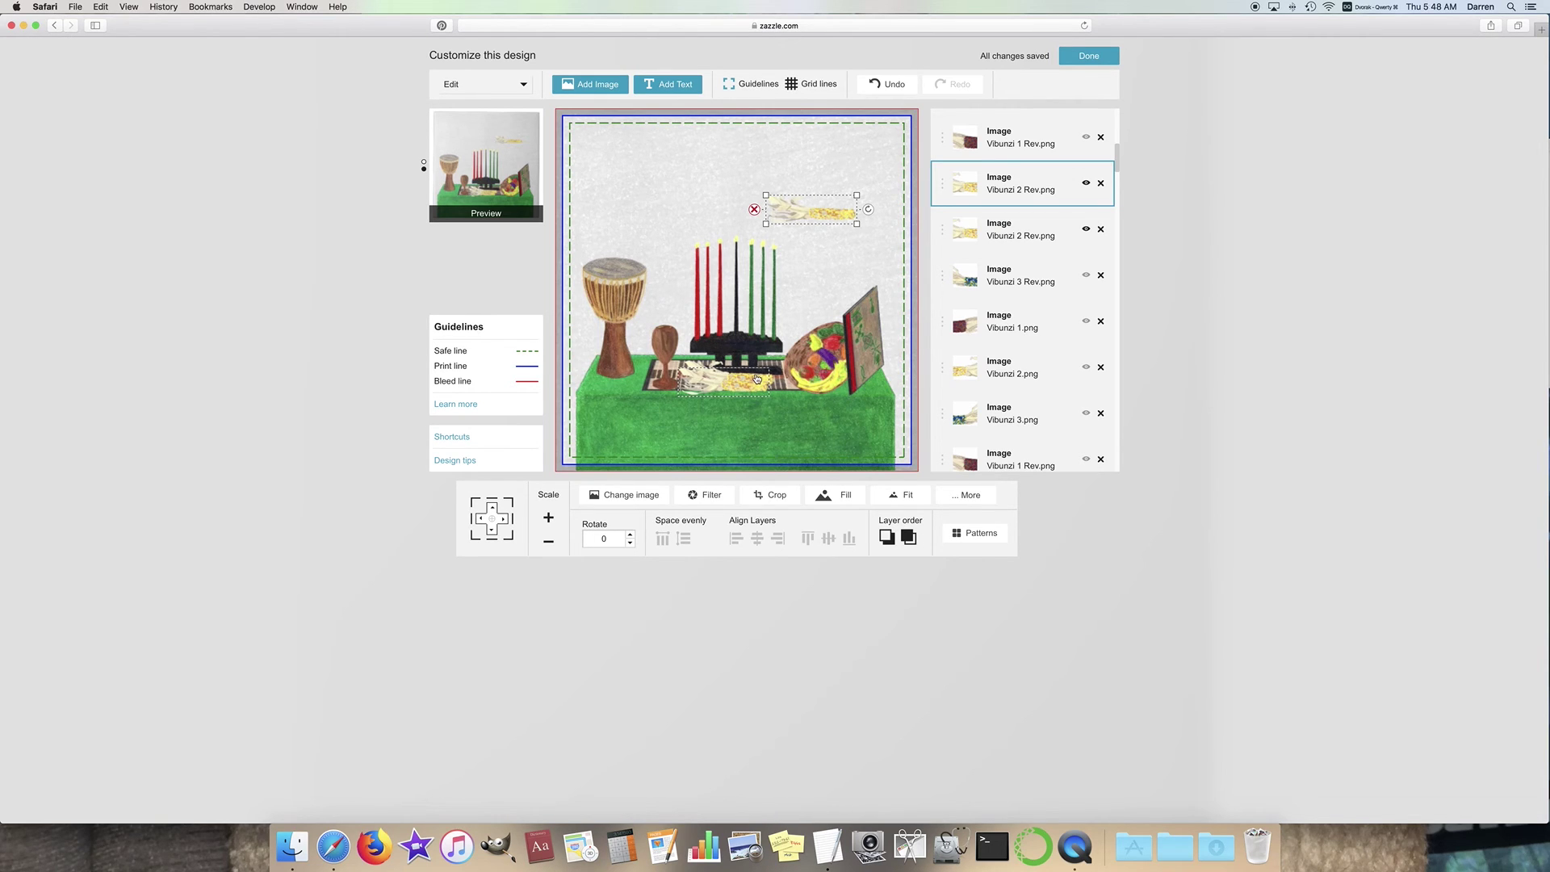
Step: Reorder the second Vibunzi 2 Rev.png layer directly beneath the first one and move its ear back onto the mat
click(1014, 235)
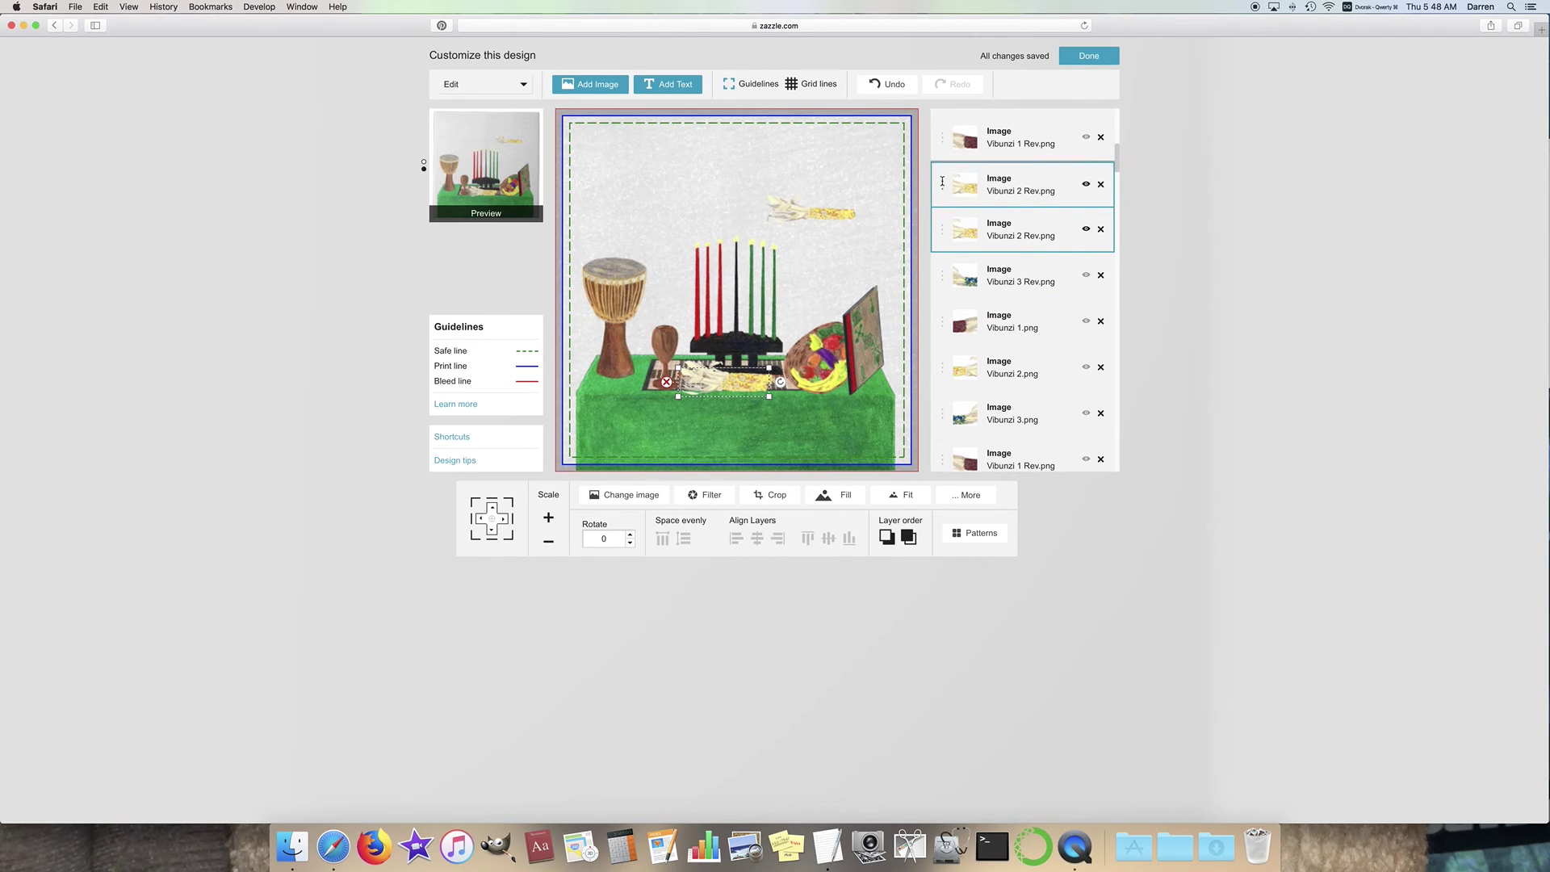
drag(942, 181, 942, 230)
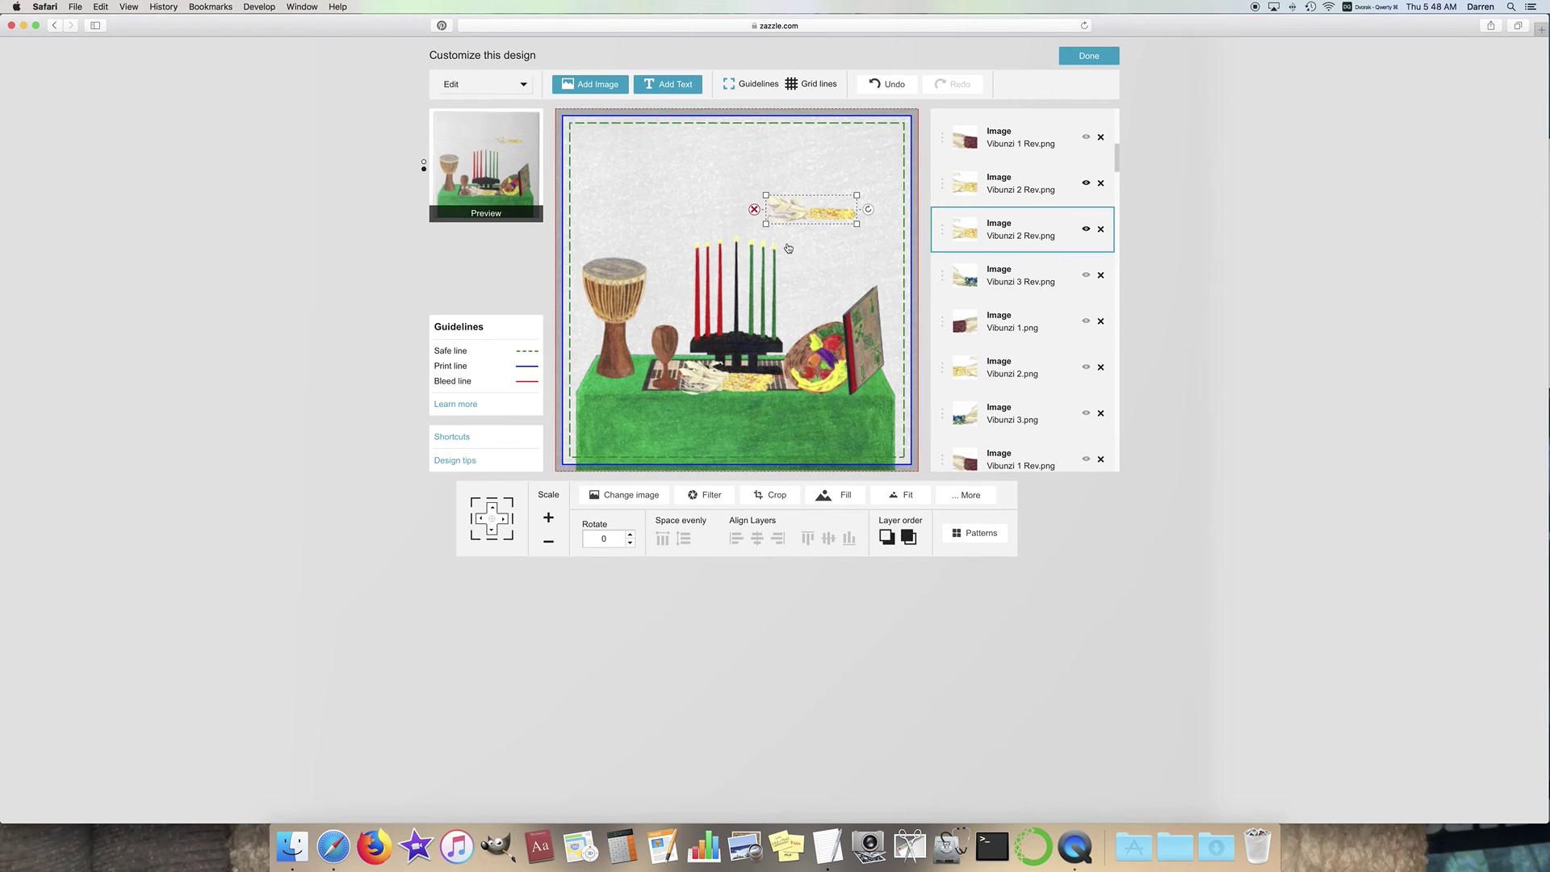
drag(816, 211, 742, 378)
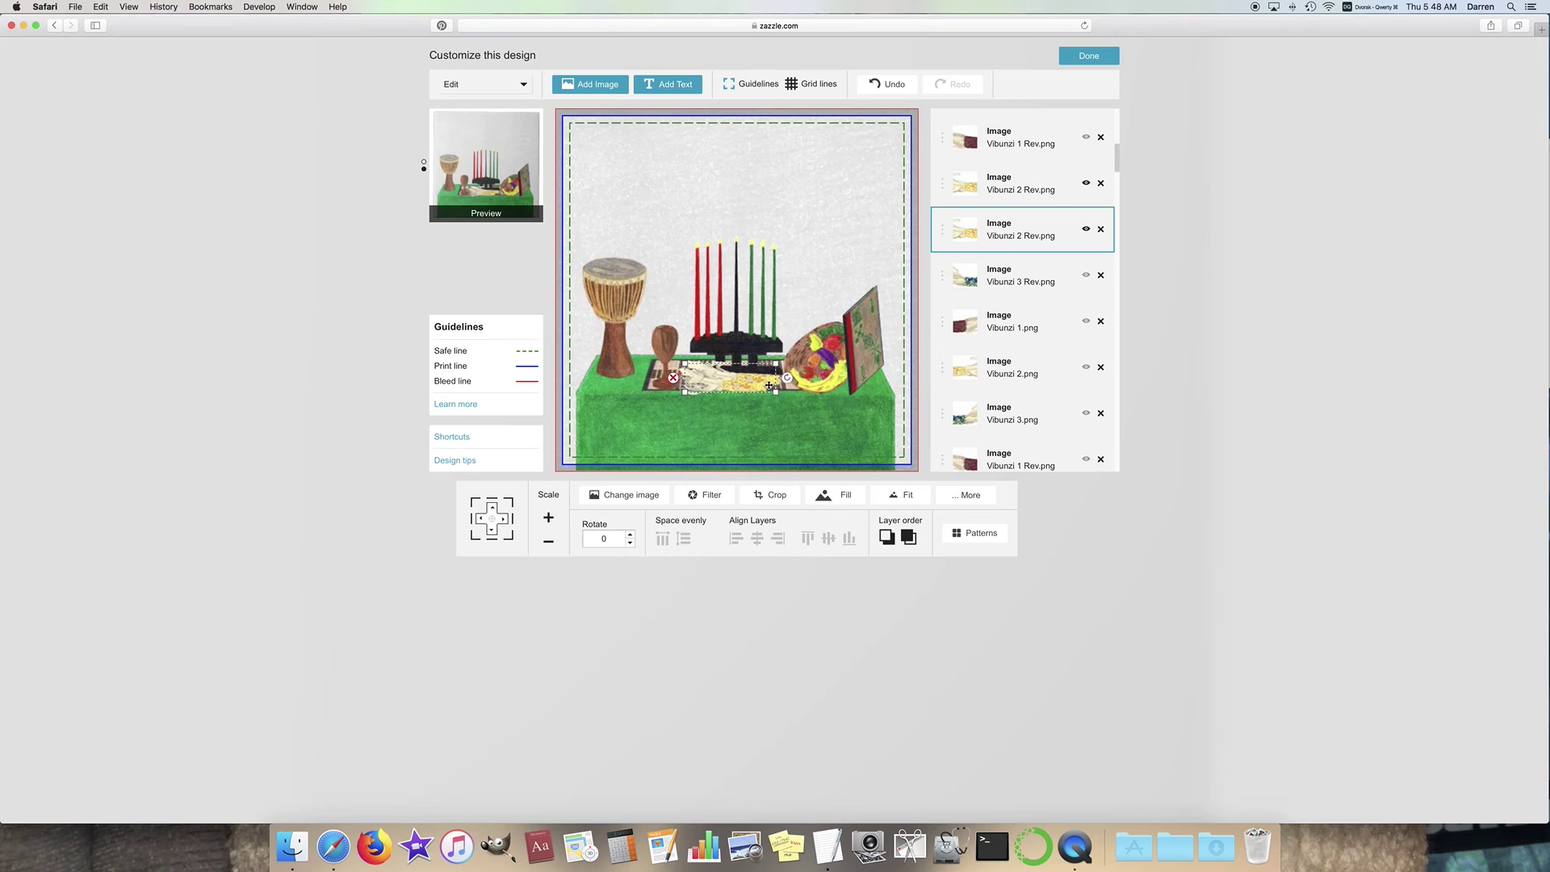
Step: Lift the second Vibunzi 2 Rev.png ear off the mat and set it back slightly above the first yellow ear
drag(783, 396, 771, 372)
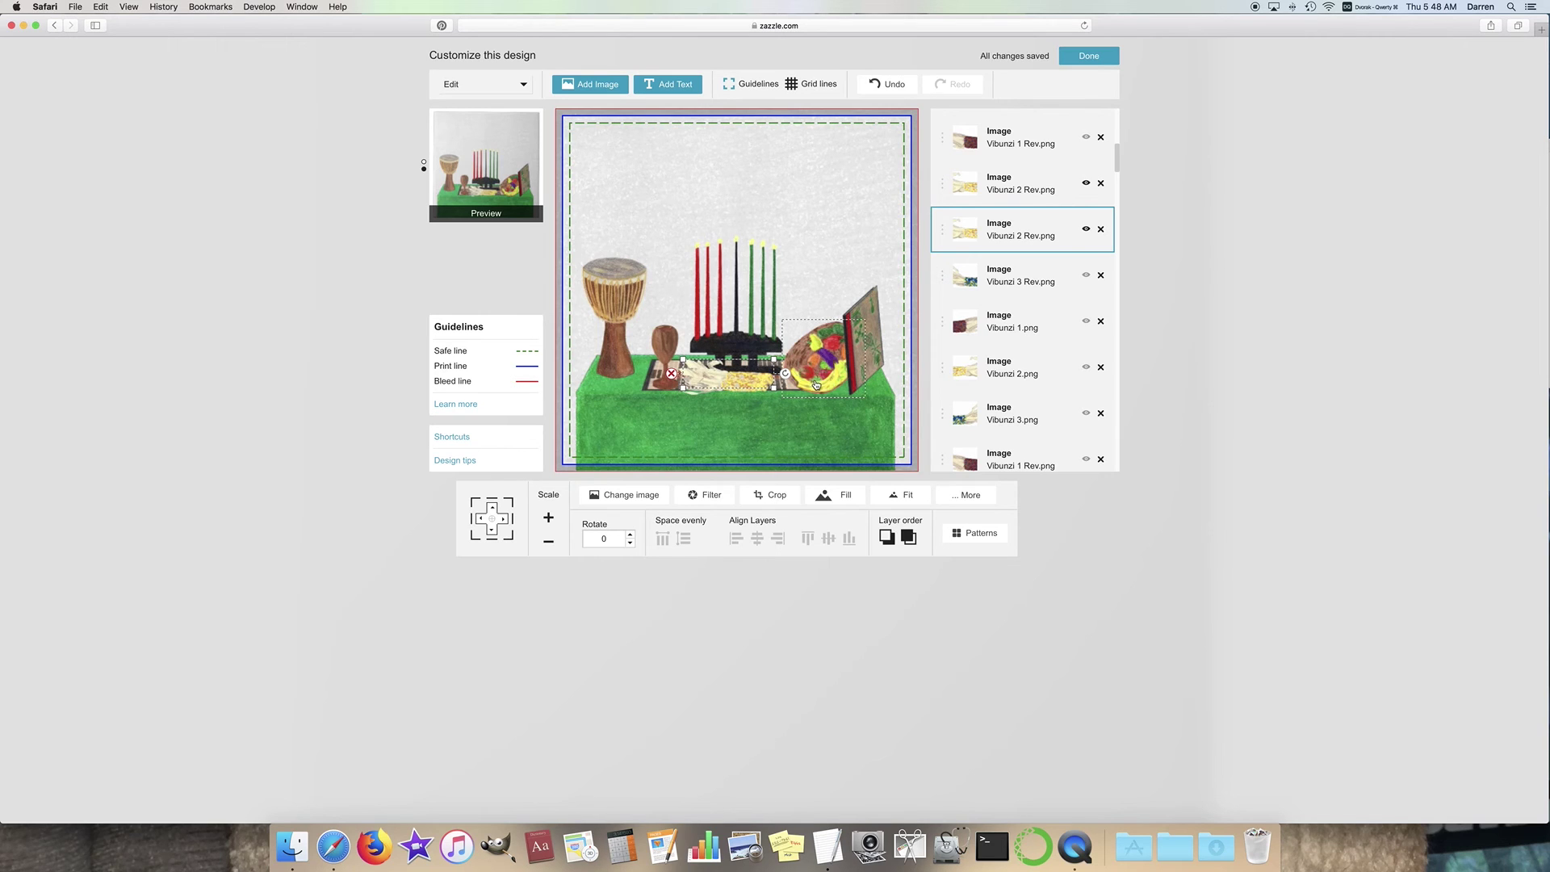
click(888, 84)
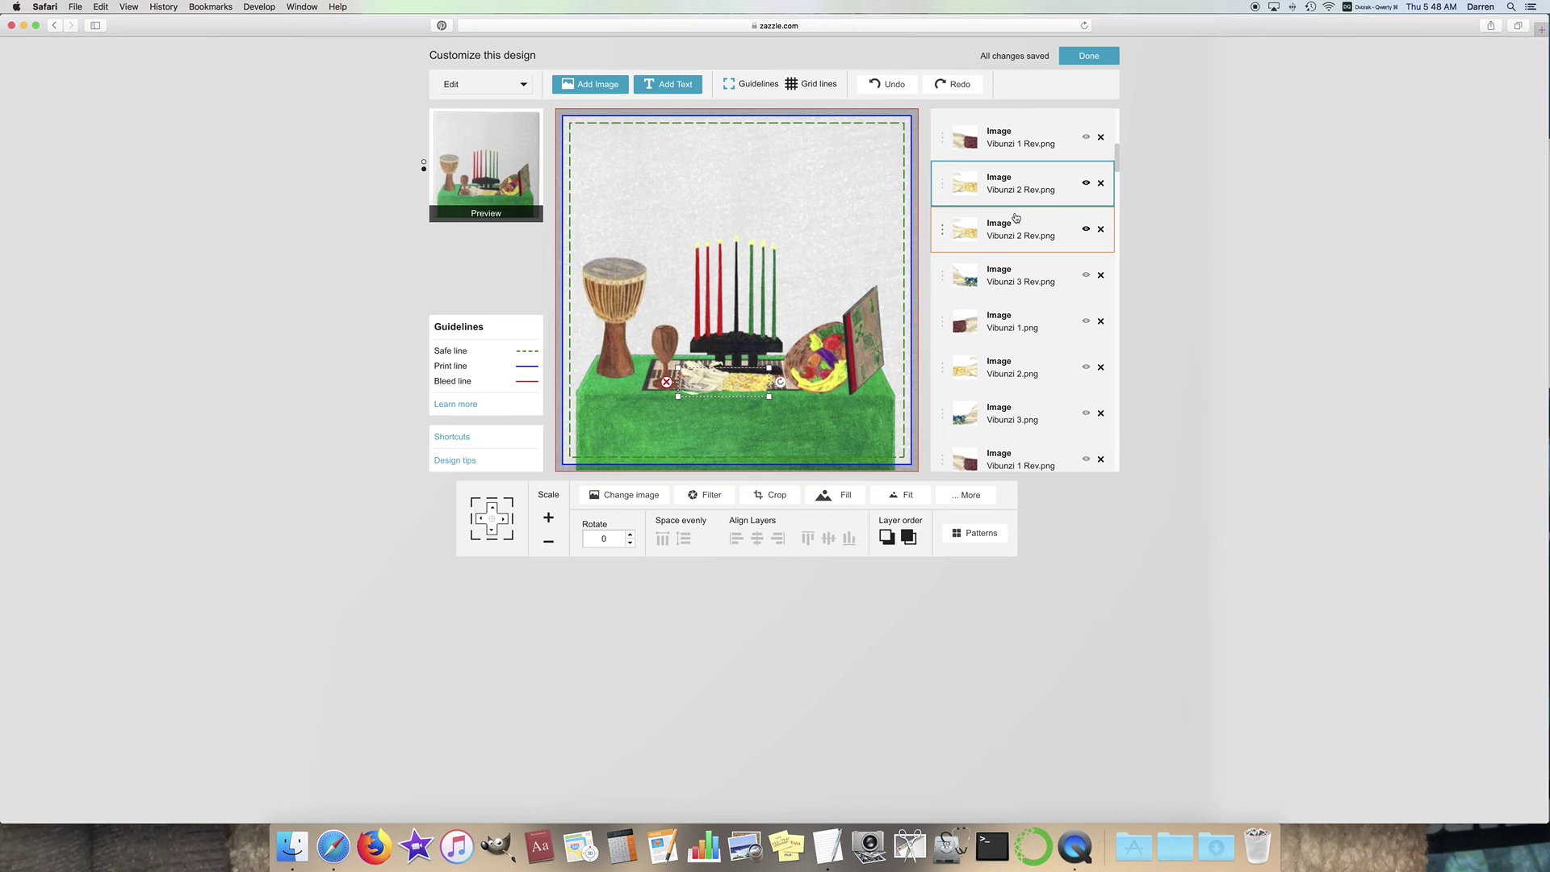
drag(760, 365, 832, 226)
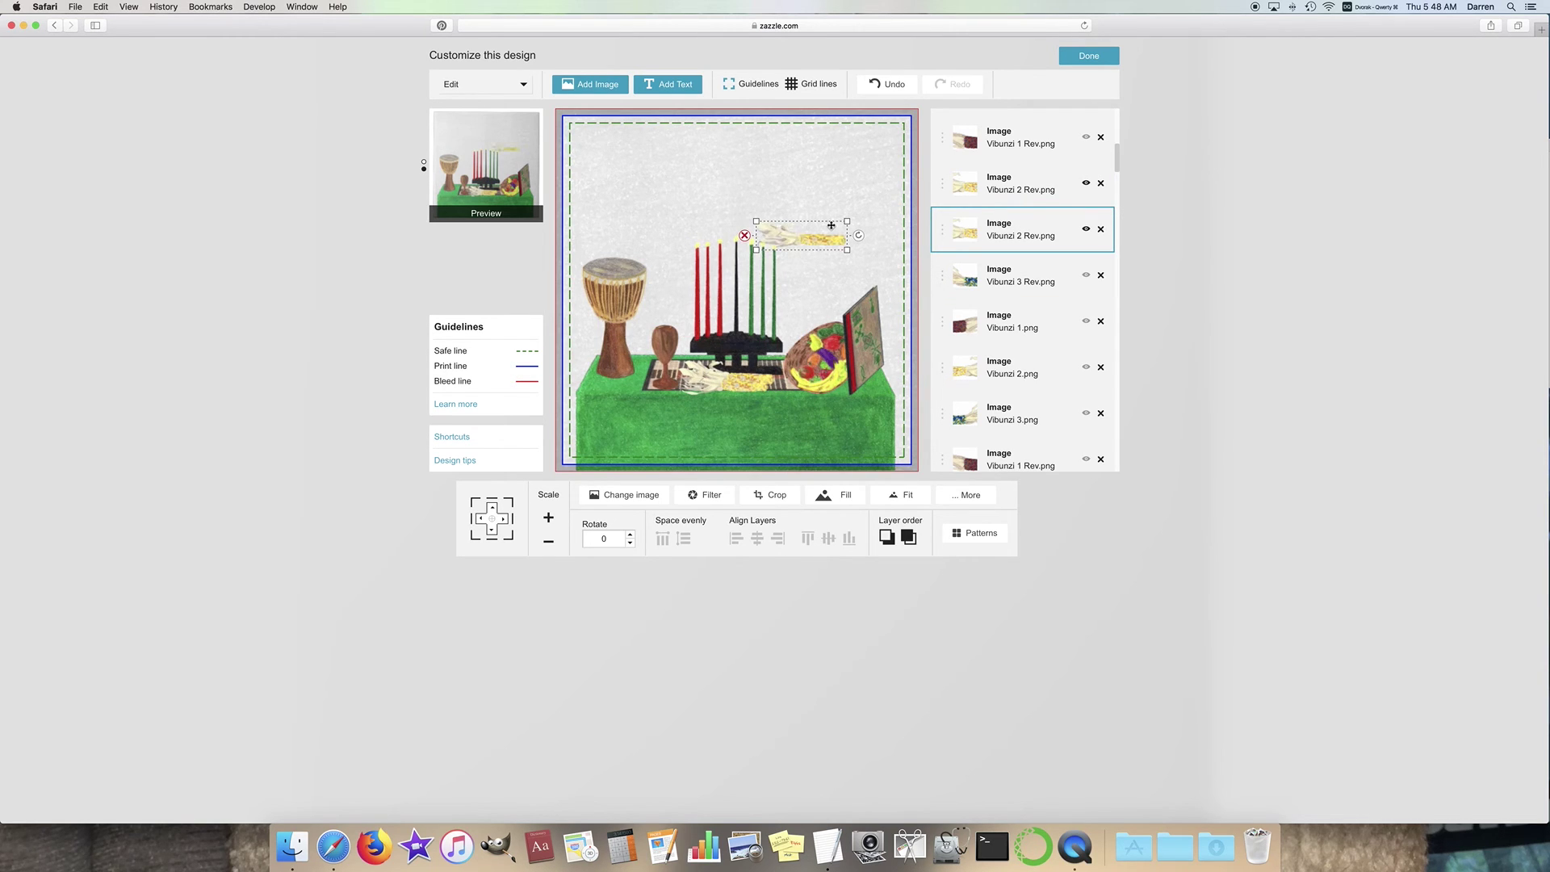
drag(837, 227, 764, 366)
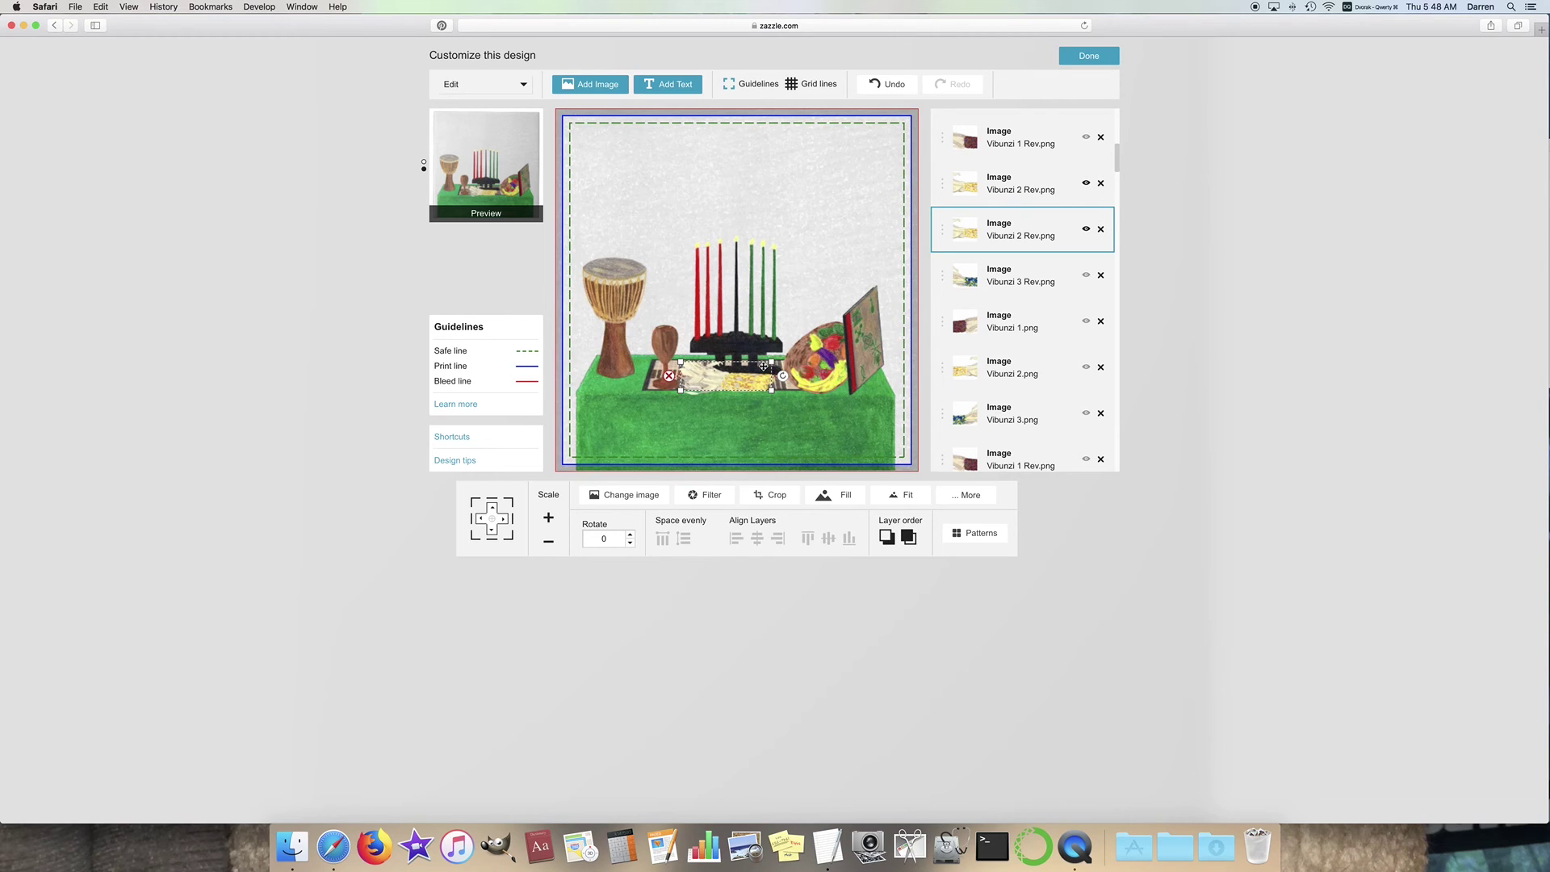
click(818, 233)
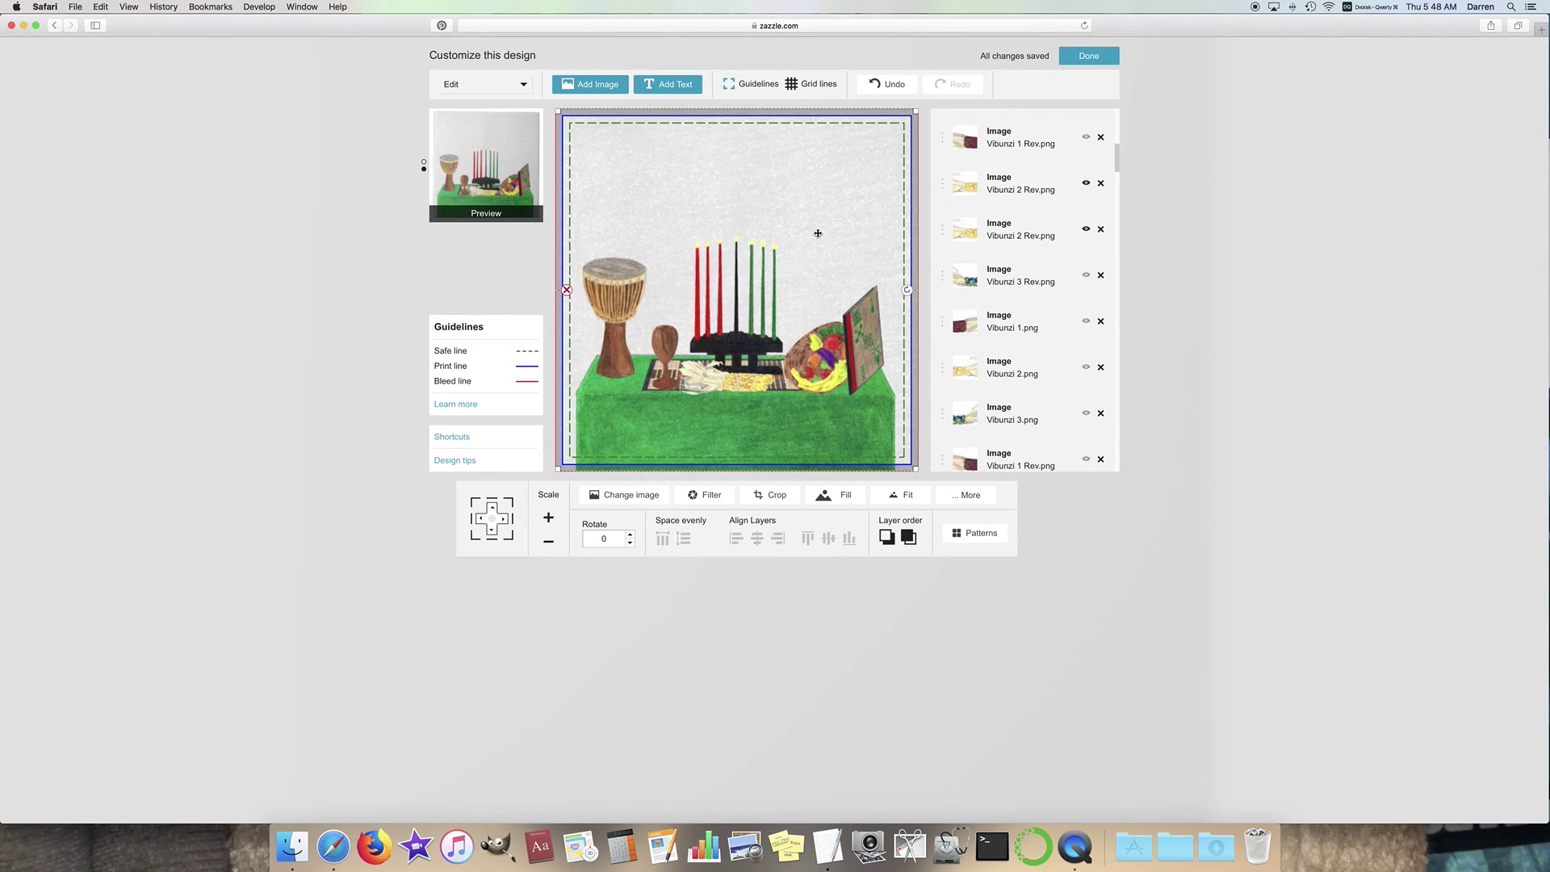
click(763, 386)
click(1021, 187)
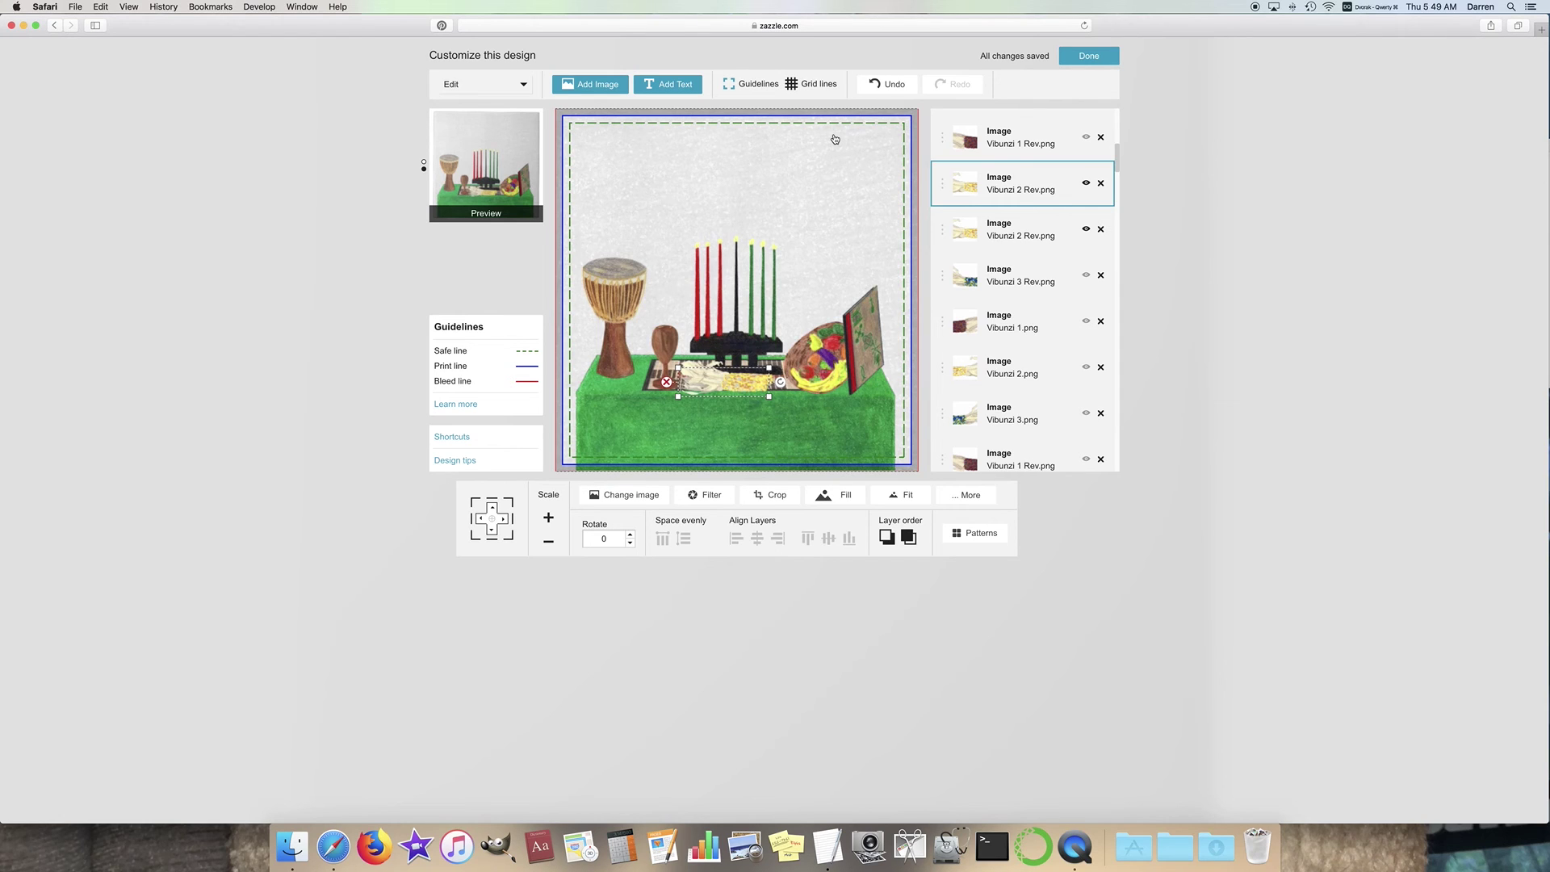
click(806, 219)
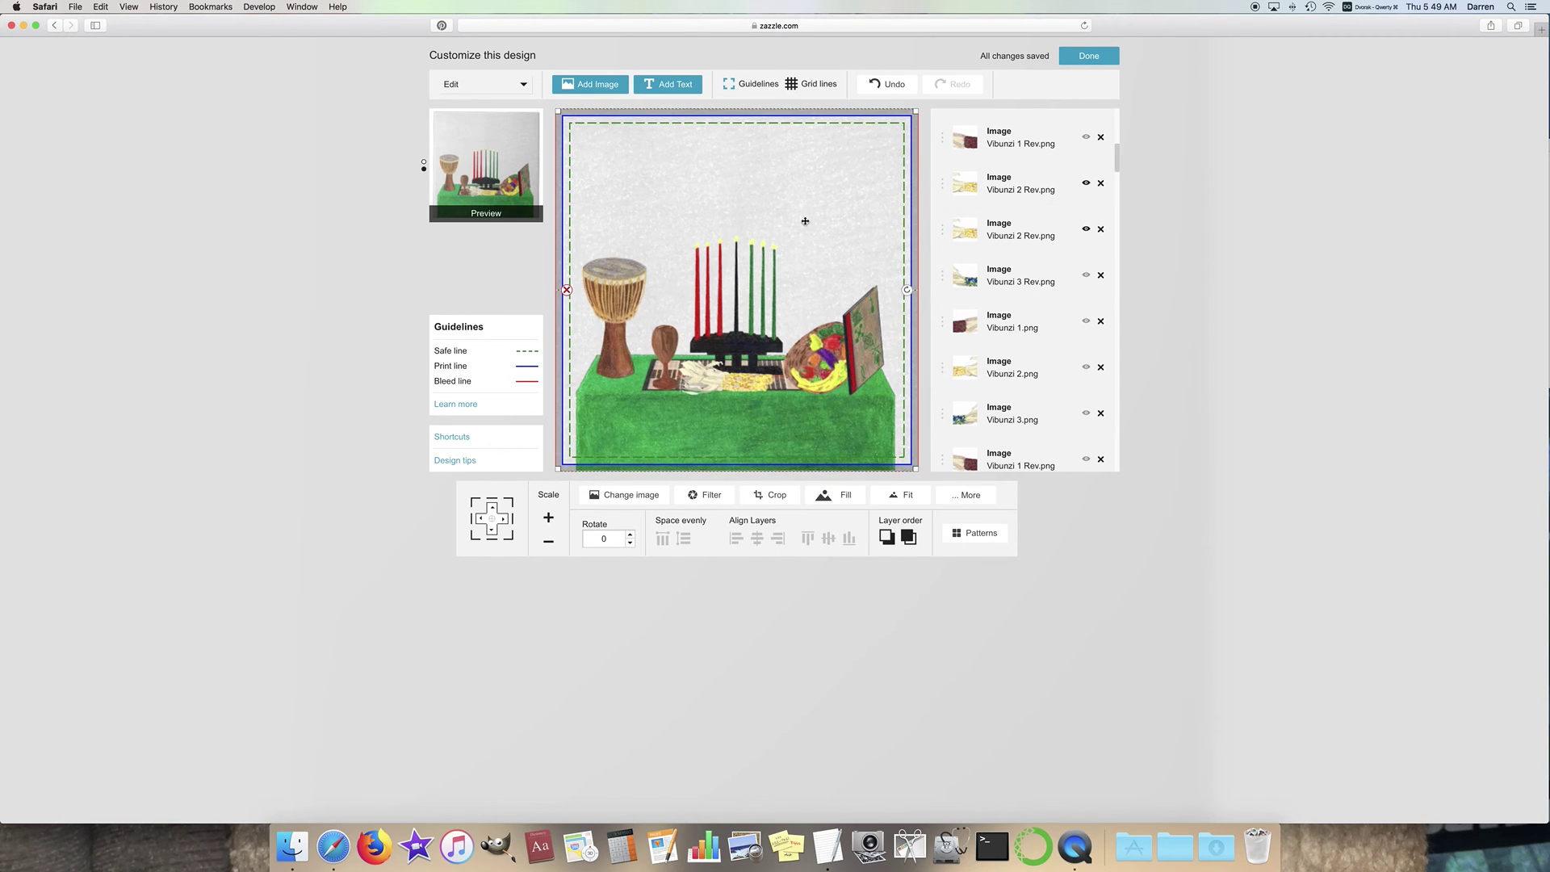
Step: Show Top Kente Strip.png, align it along the top of the design and check it in the enlarged preview
scroll(1066, 311, up, 5)
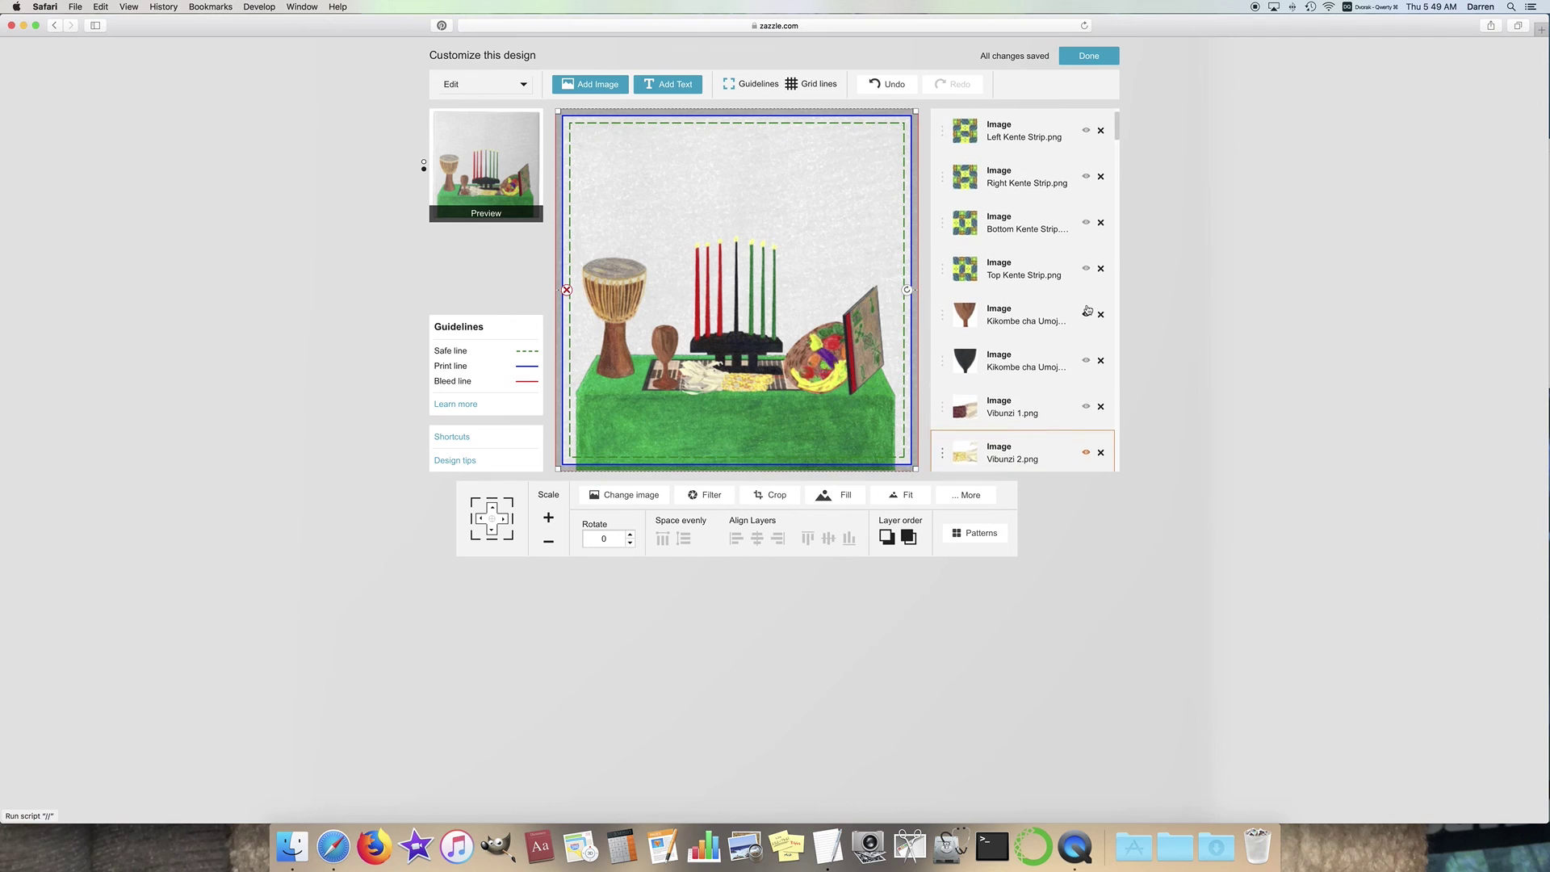
click(1087, 286)
click(1087, 285)
scroll(1087, 287, up, 5)
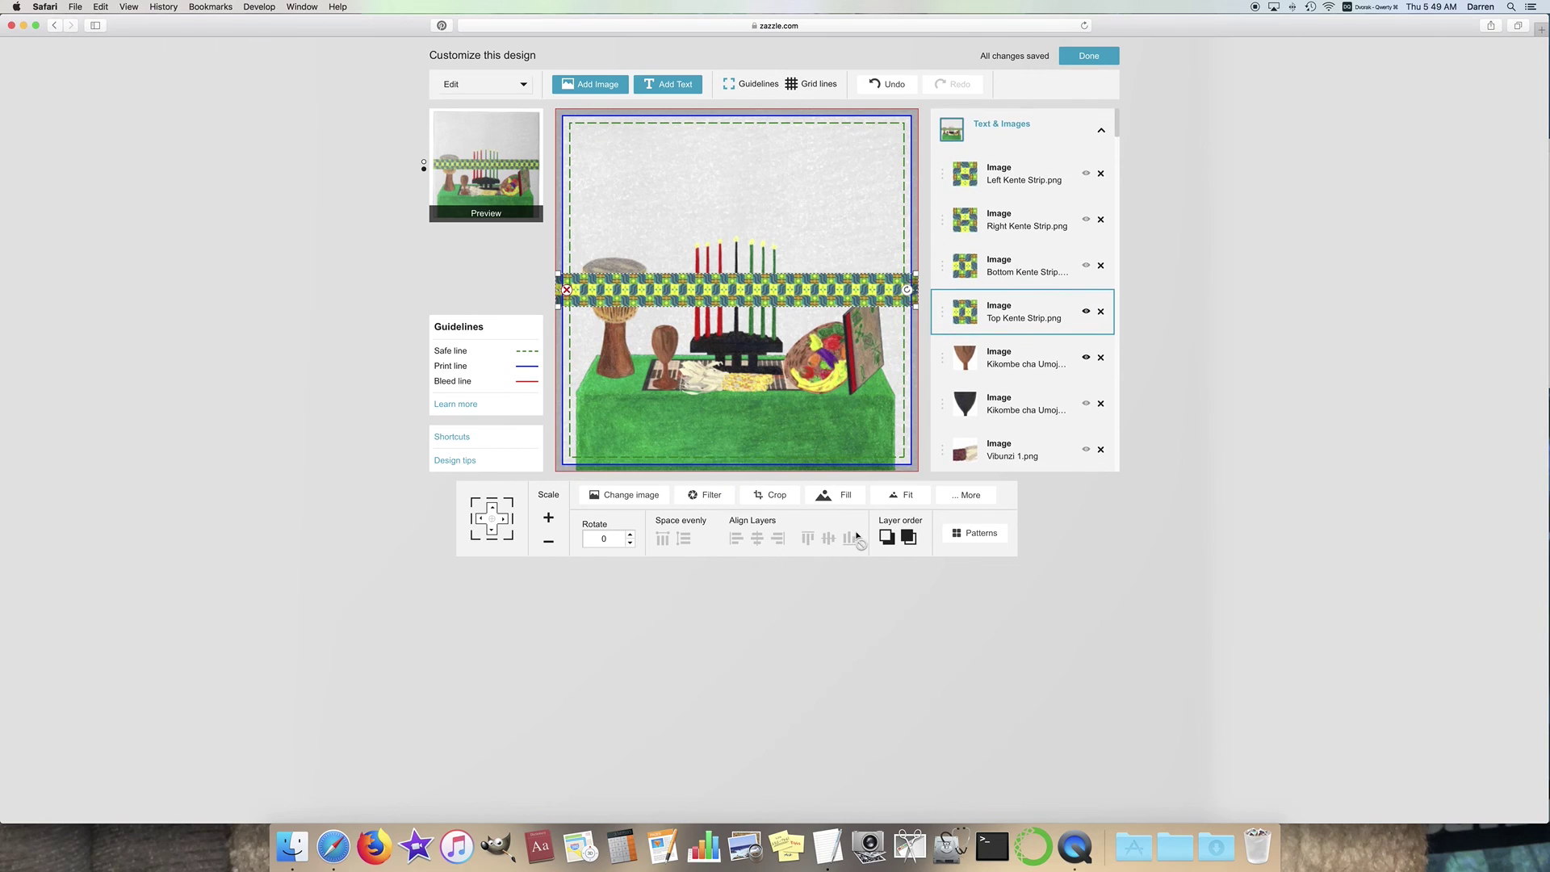
click(899, 498)
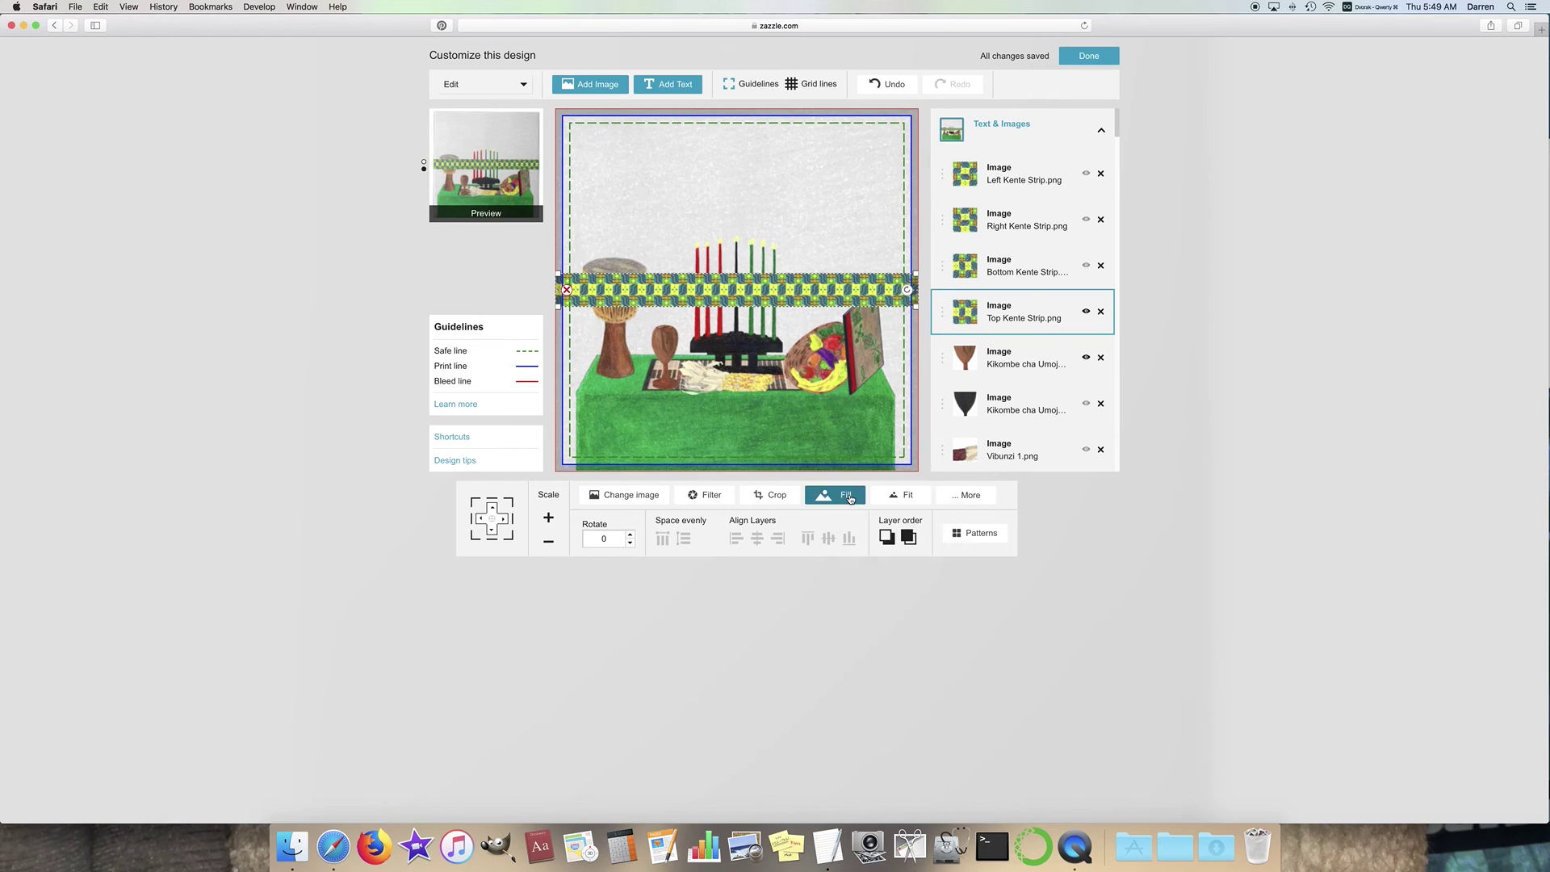
click(492, 502)
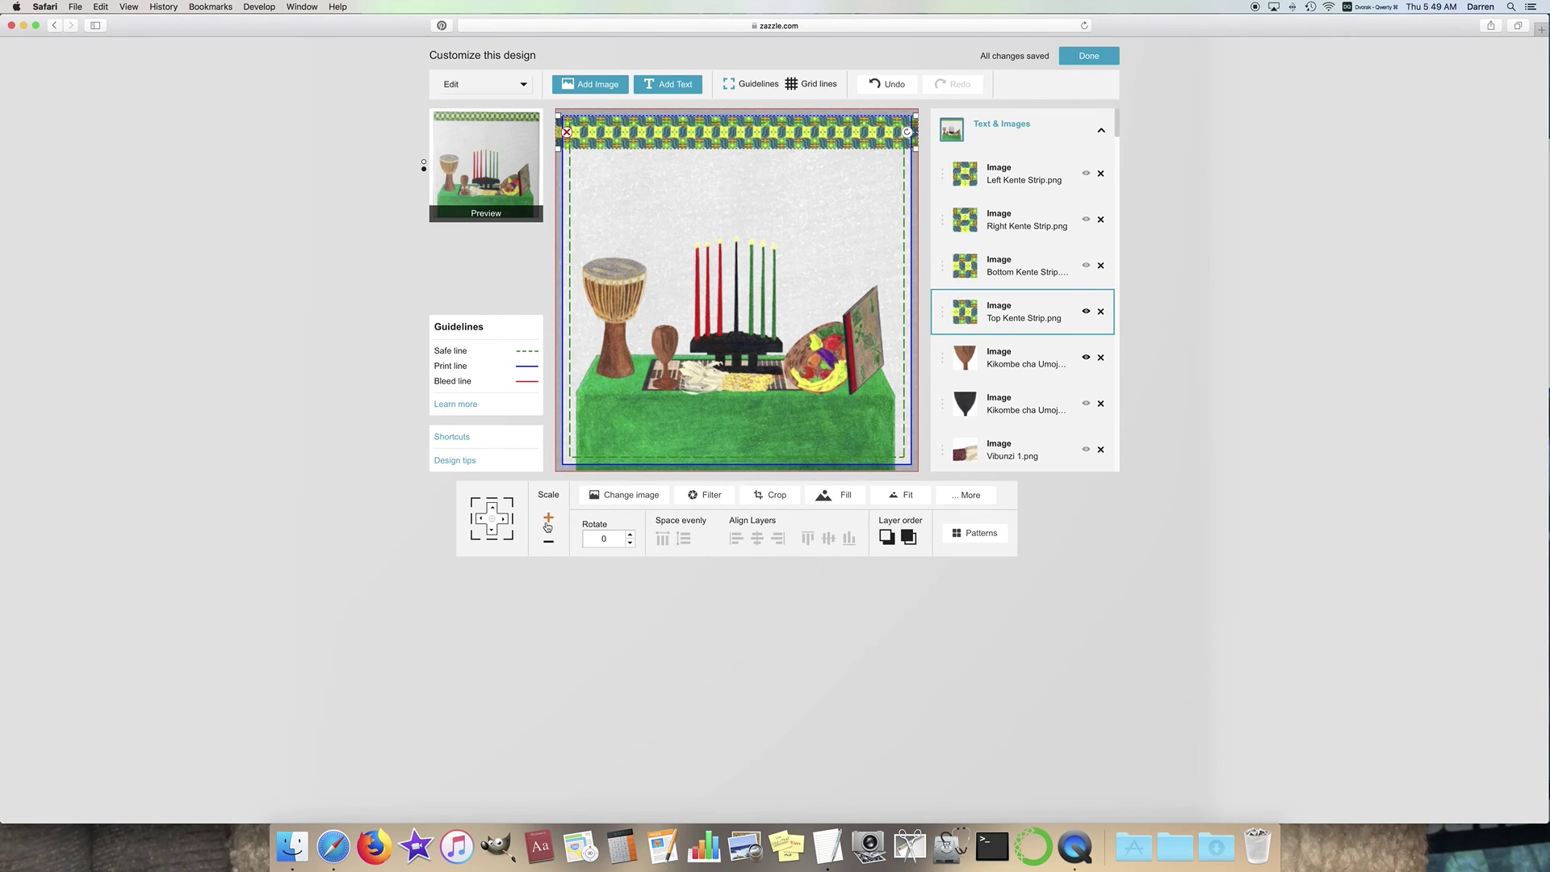
click(716, 110)
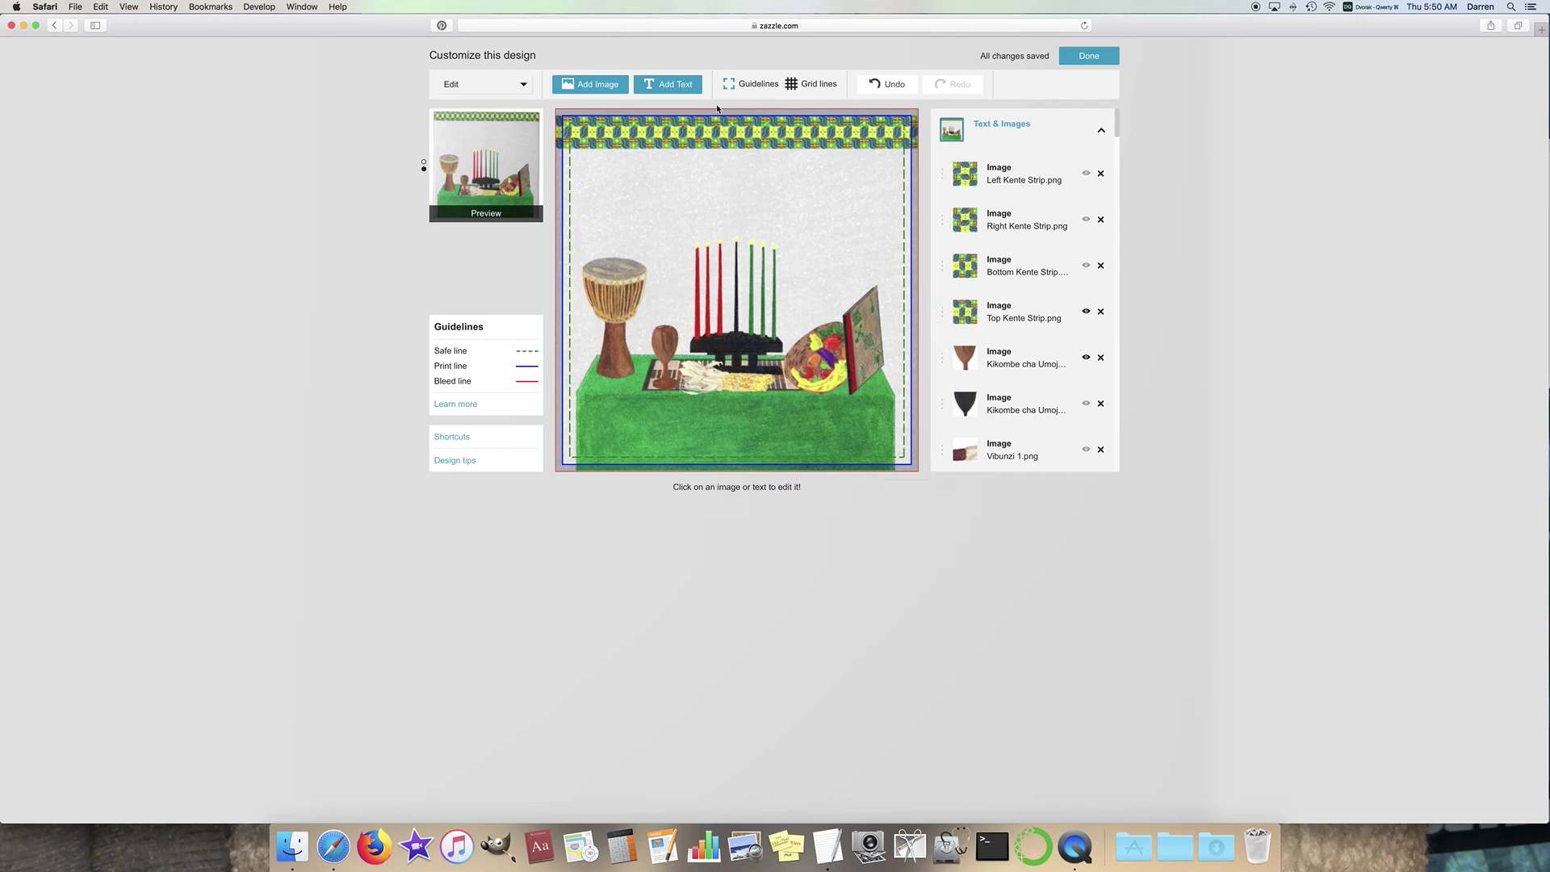
click(502, 177)
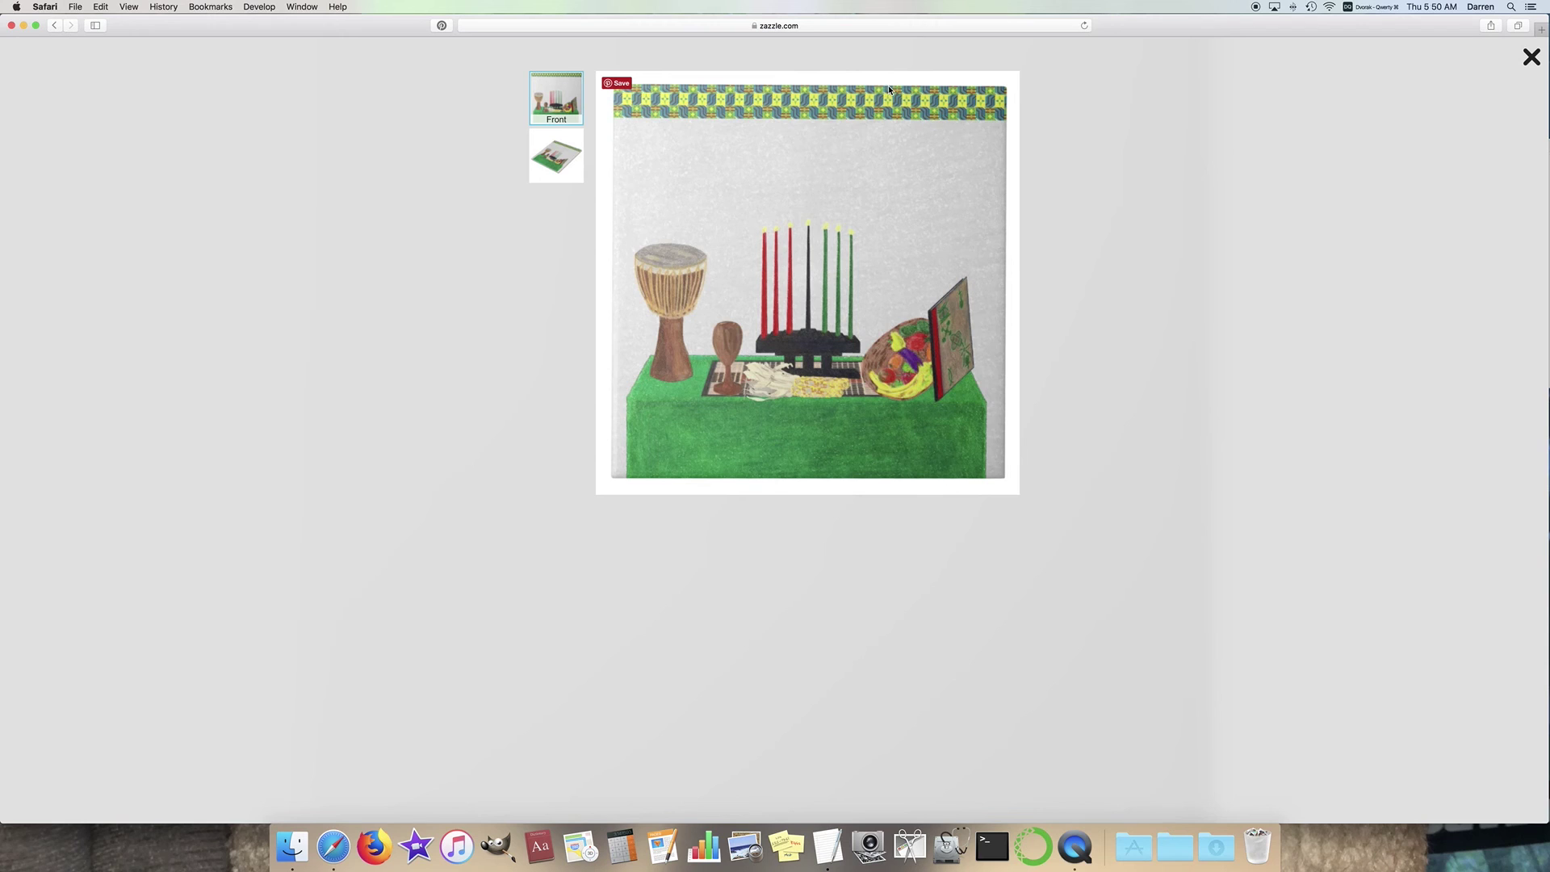
click(1531, 57)
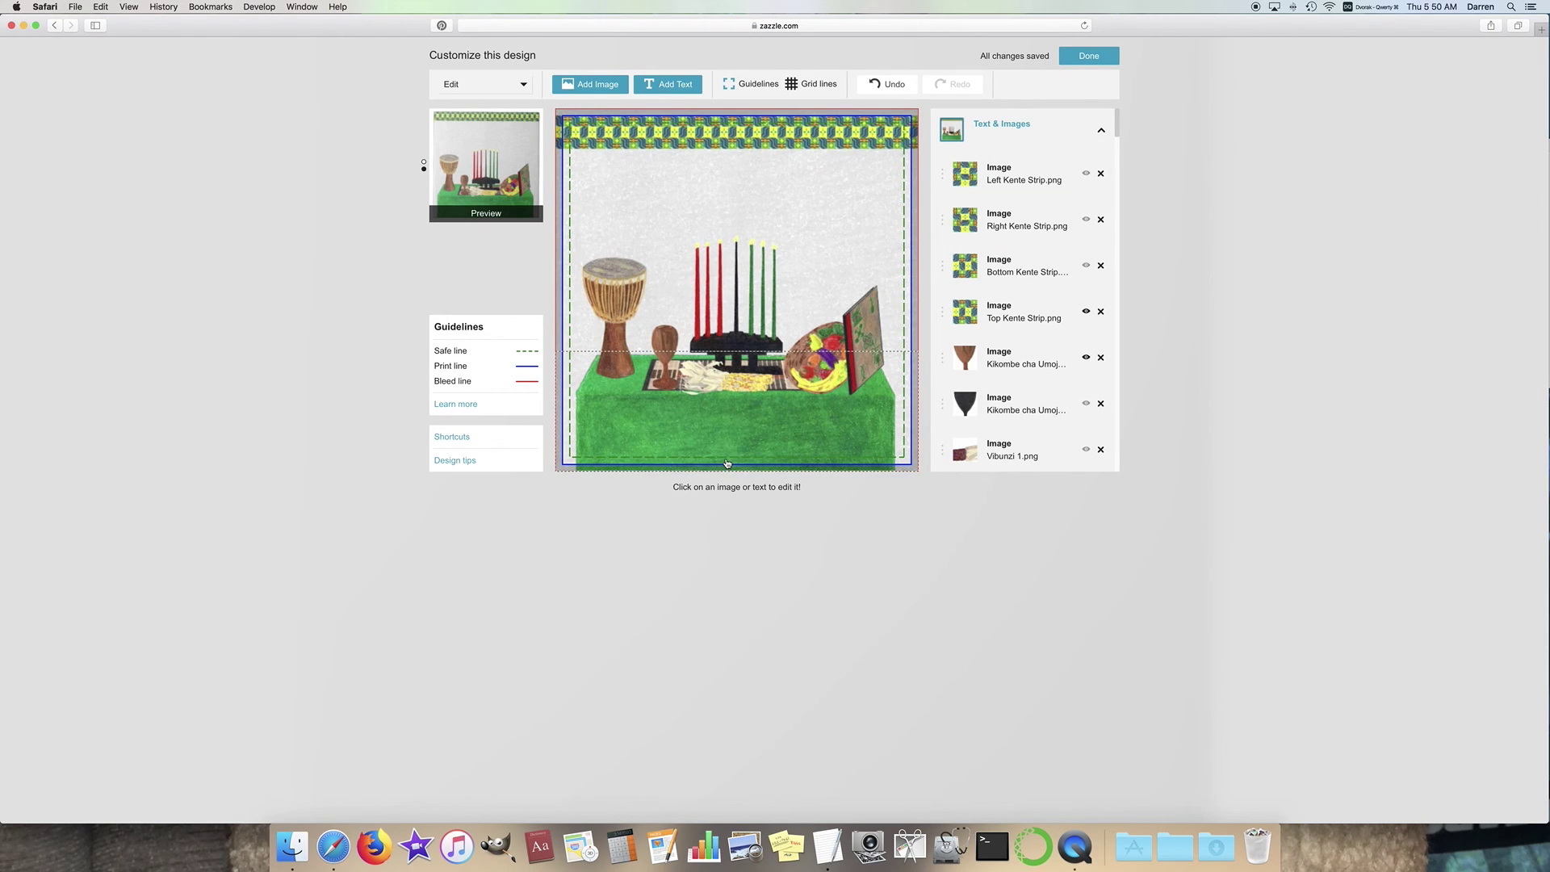
Step: Nudge Top Kente Strip.png up to the bleed edge and check the strip in the enlarged preview
click(710, 141)
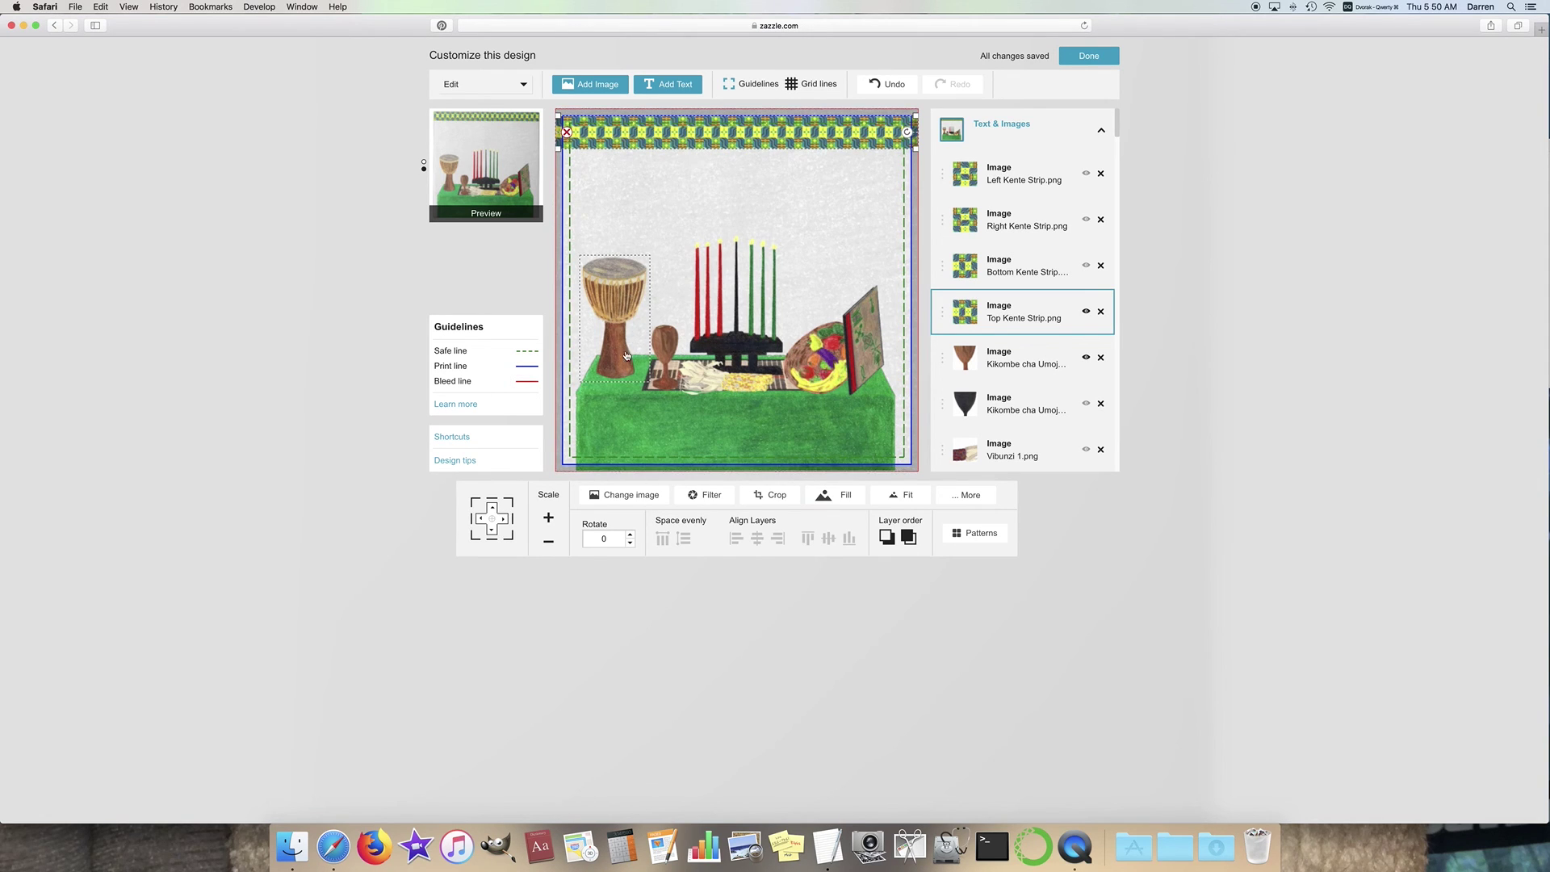
click(493, 510)
click(493, 510)
click(493, 511)
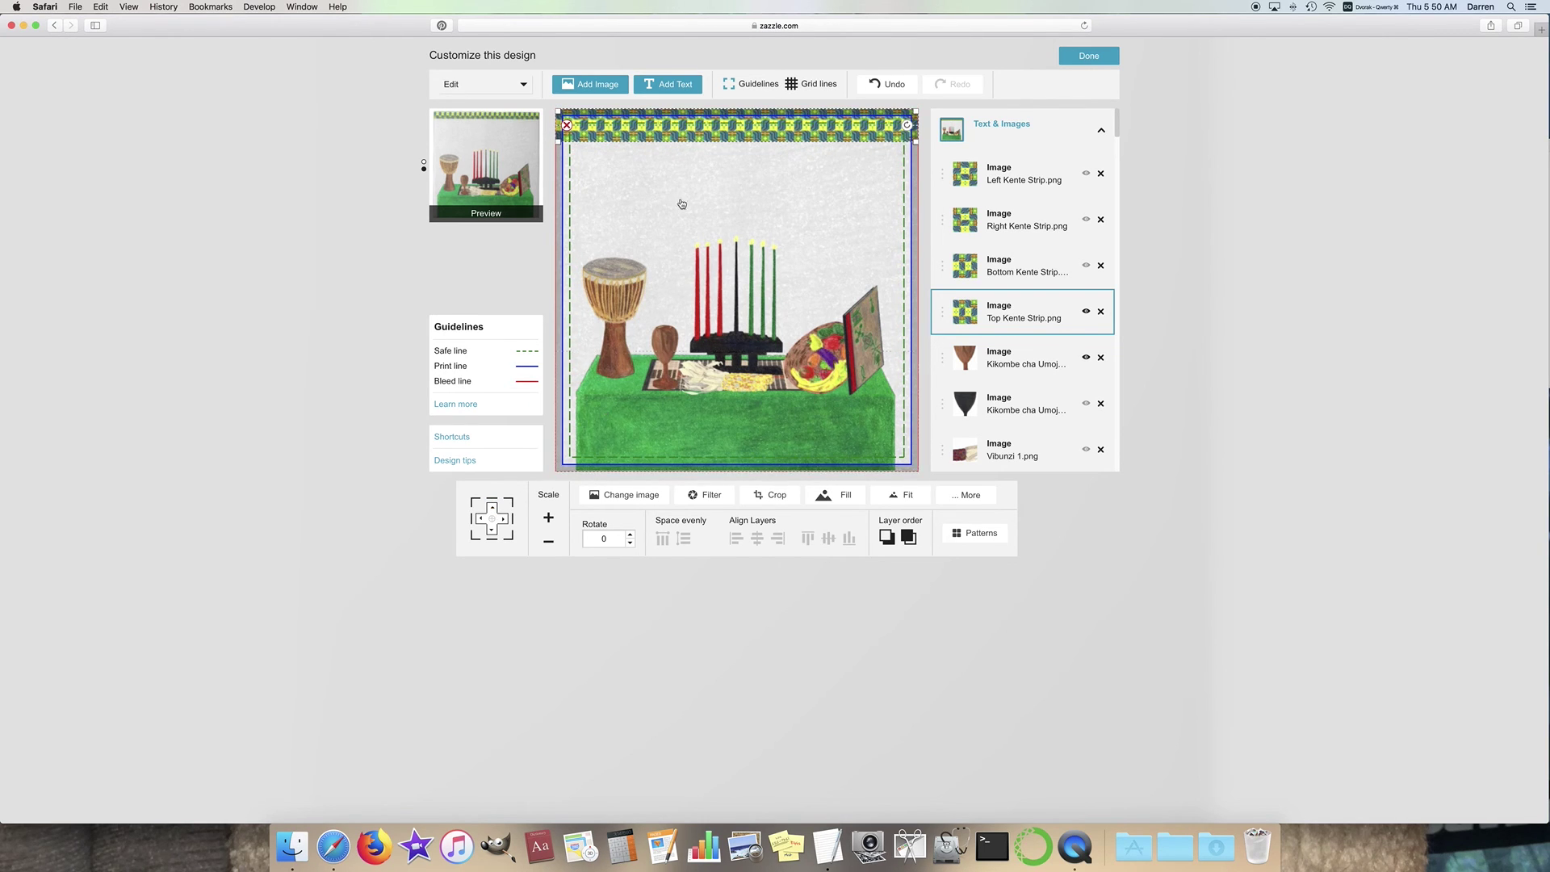
click(520, 156)
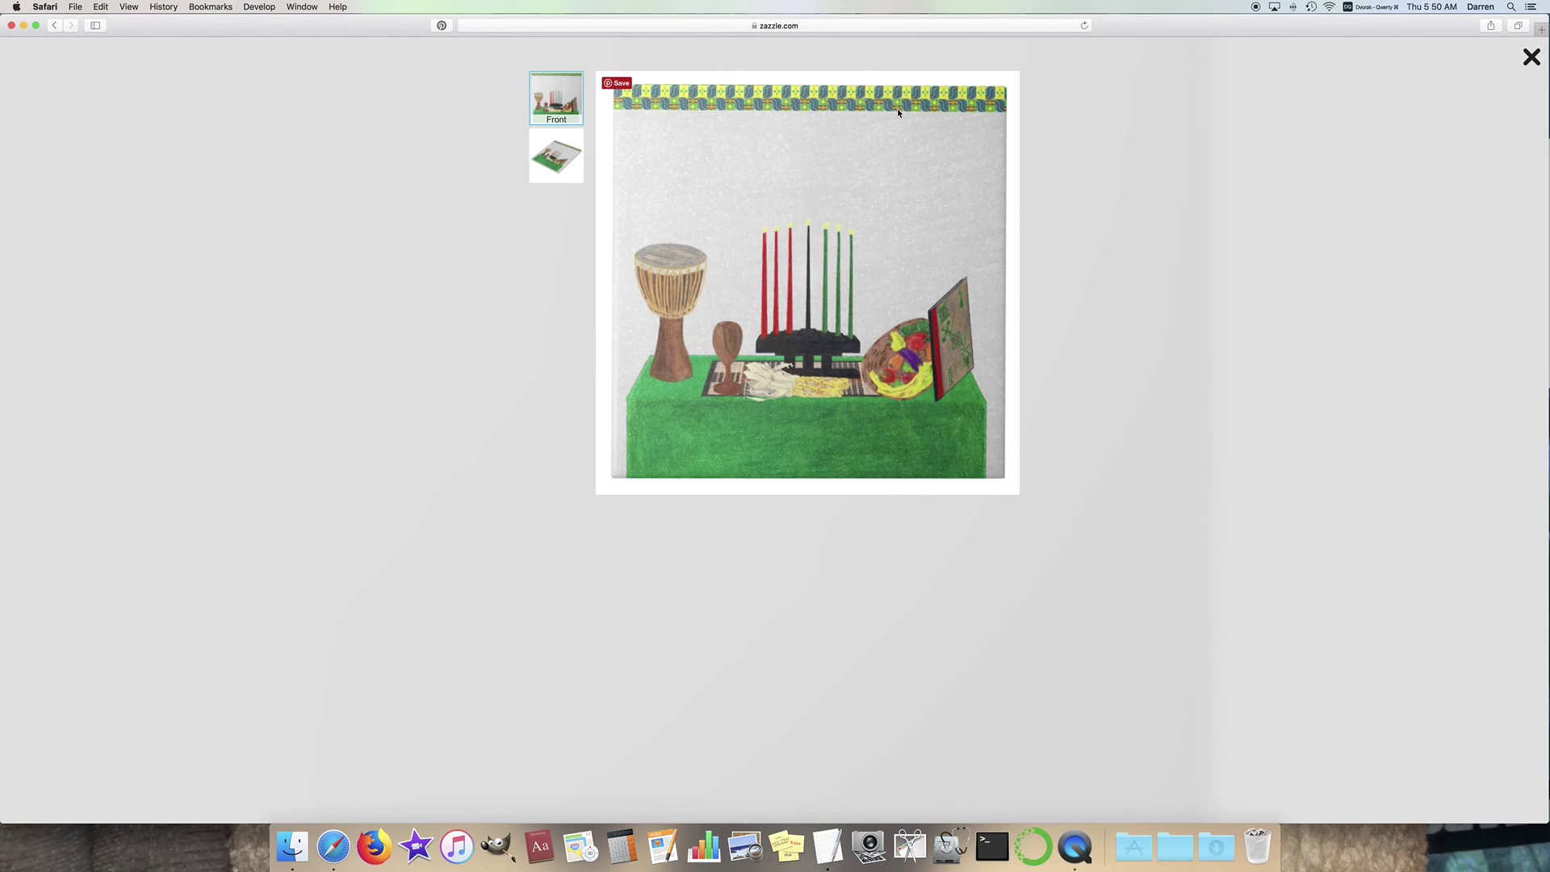
click(1532, 56)
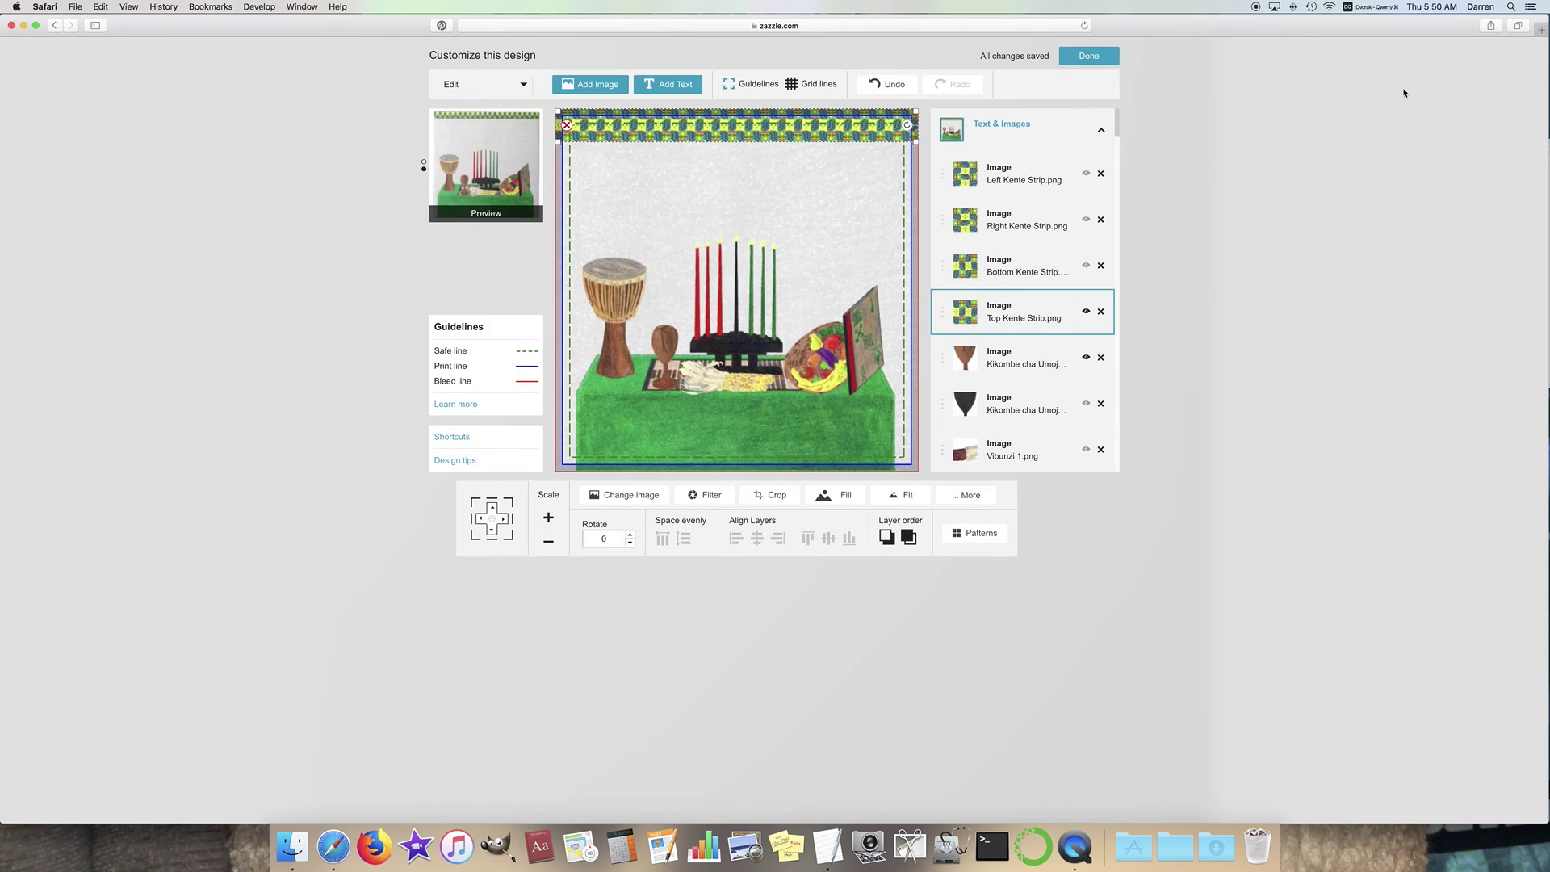
Step: Show Bottom Kente Strip.png and place it along the bottom edge of the design, reaching into the bleed area
click(1085, 266)
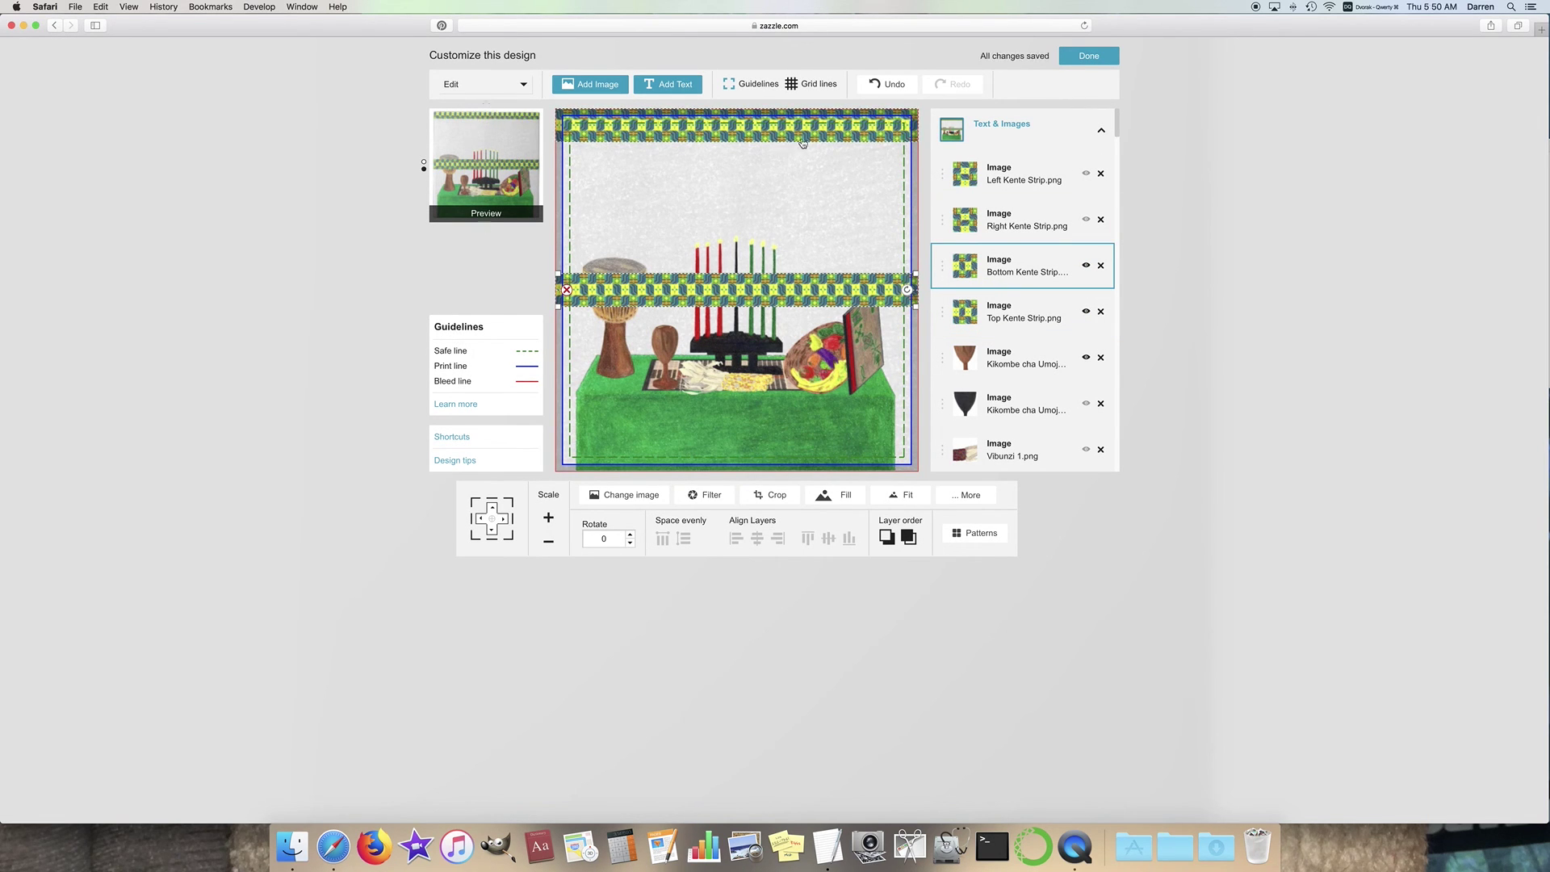
click(491, 541)
click(491, 541)
click(491, 541)
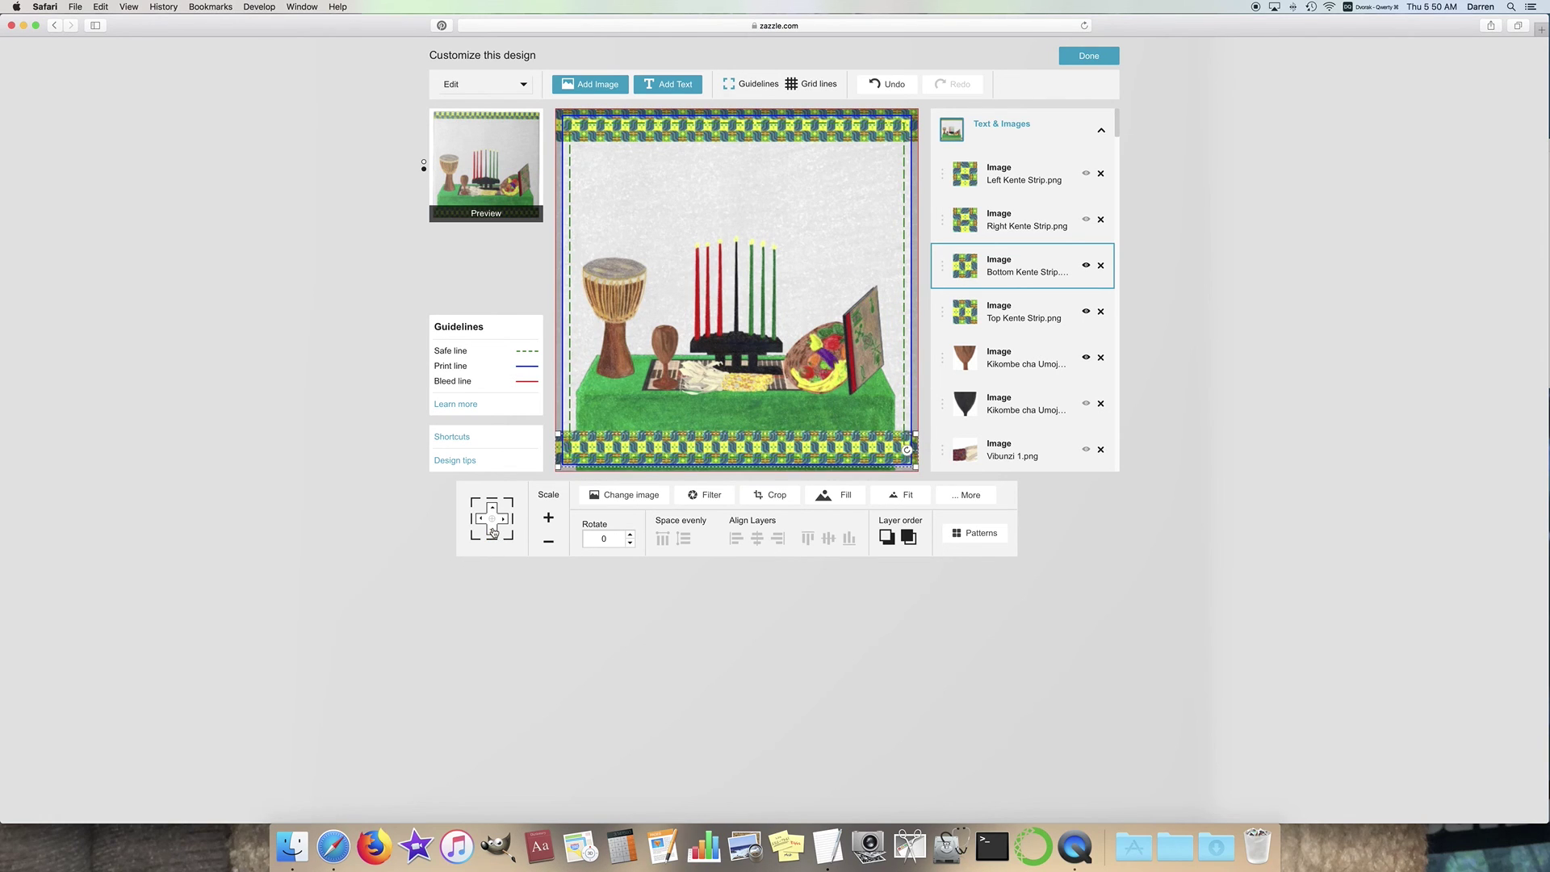
Step: Show Right Kente Strip.png and place it along the right edge of the design, reaching into the bleed area
click(1086, 219)
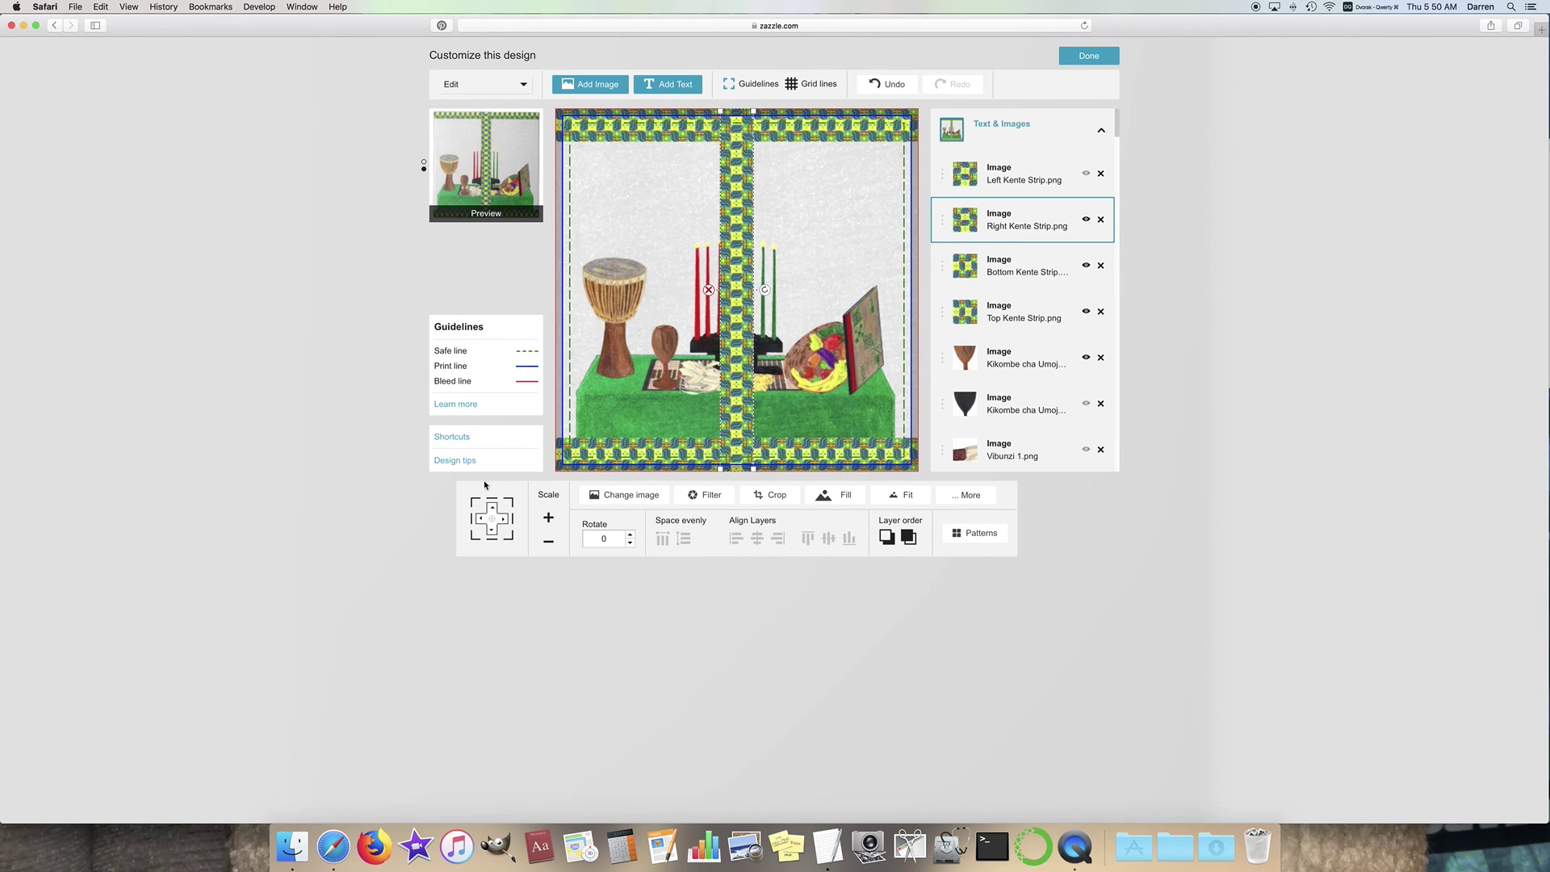
click(506, 521)
click(506, 521)
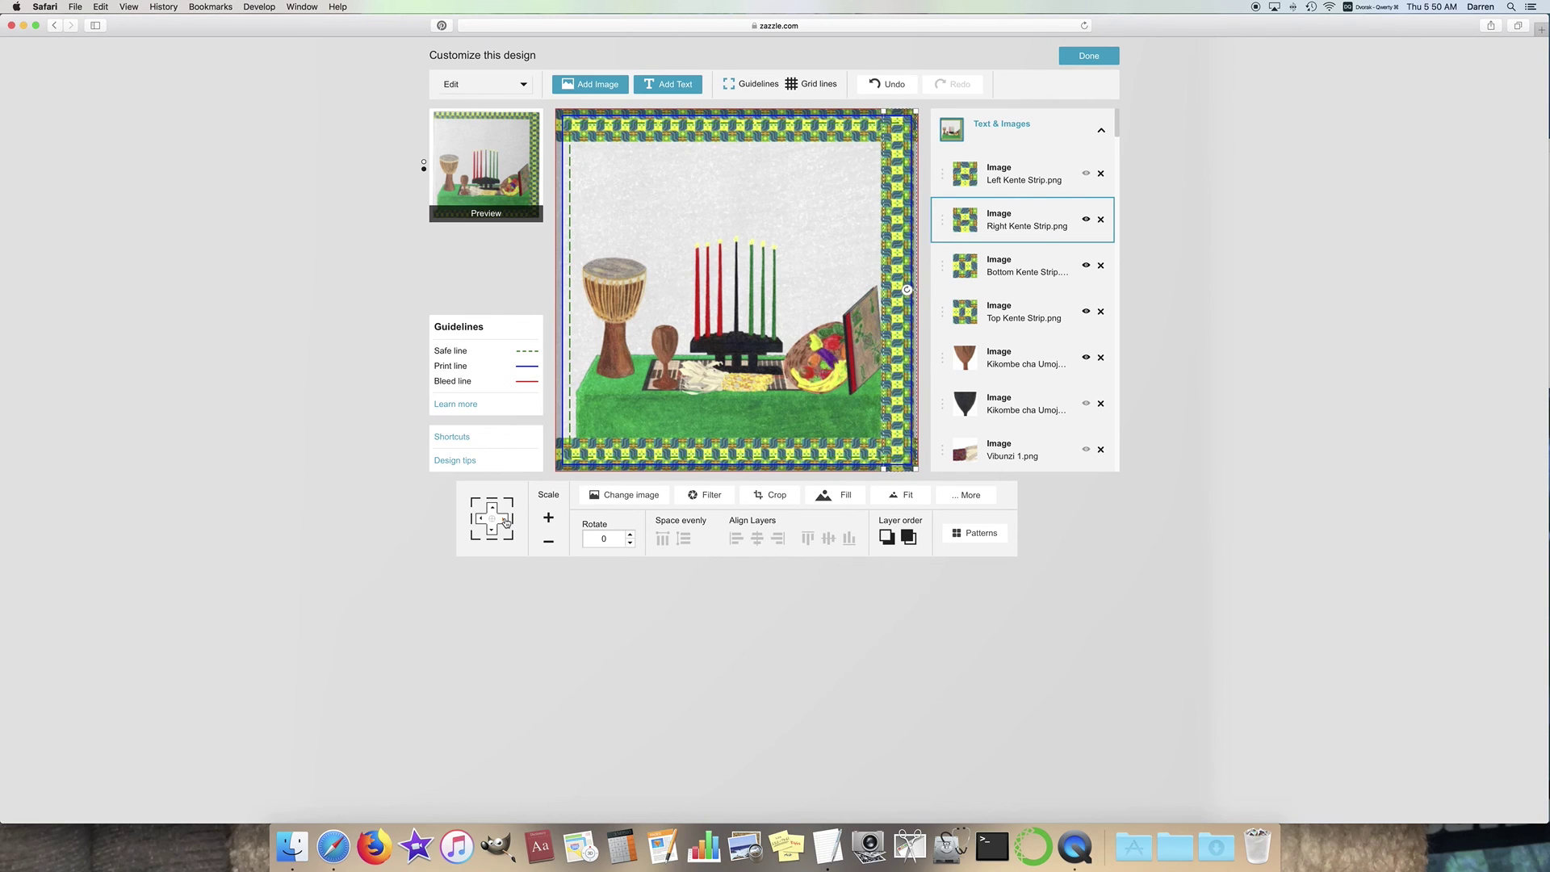
click(506, 522)
Step: Show Left Kente Strip.png, place it along the design's left edge and check the full kente border in the enlarged preview
click(1086, 173)
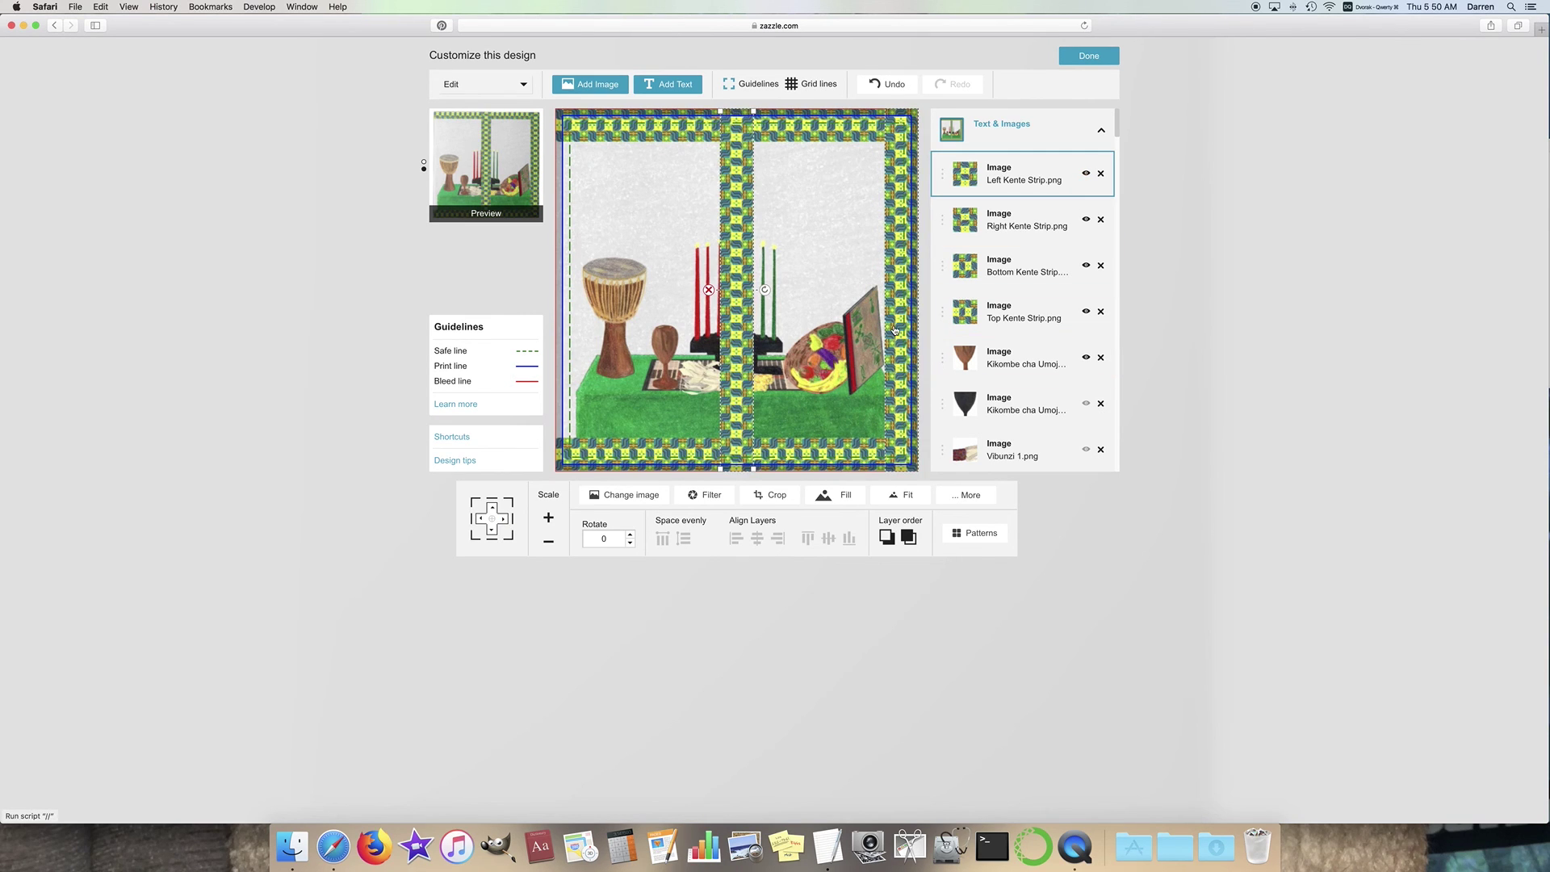
click(480, 521)
click(478, 521)
click(478, 521)
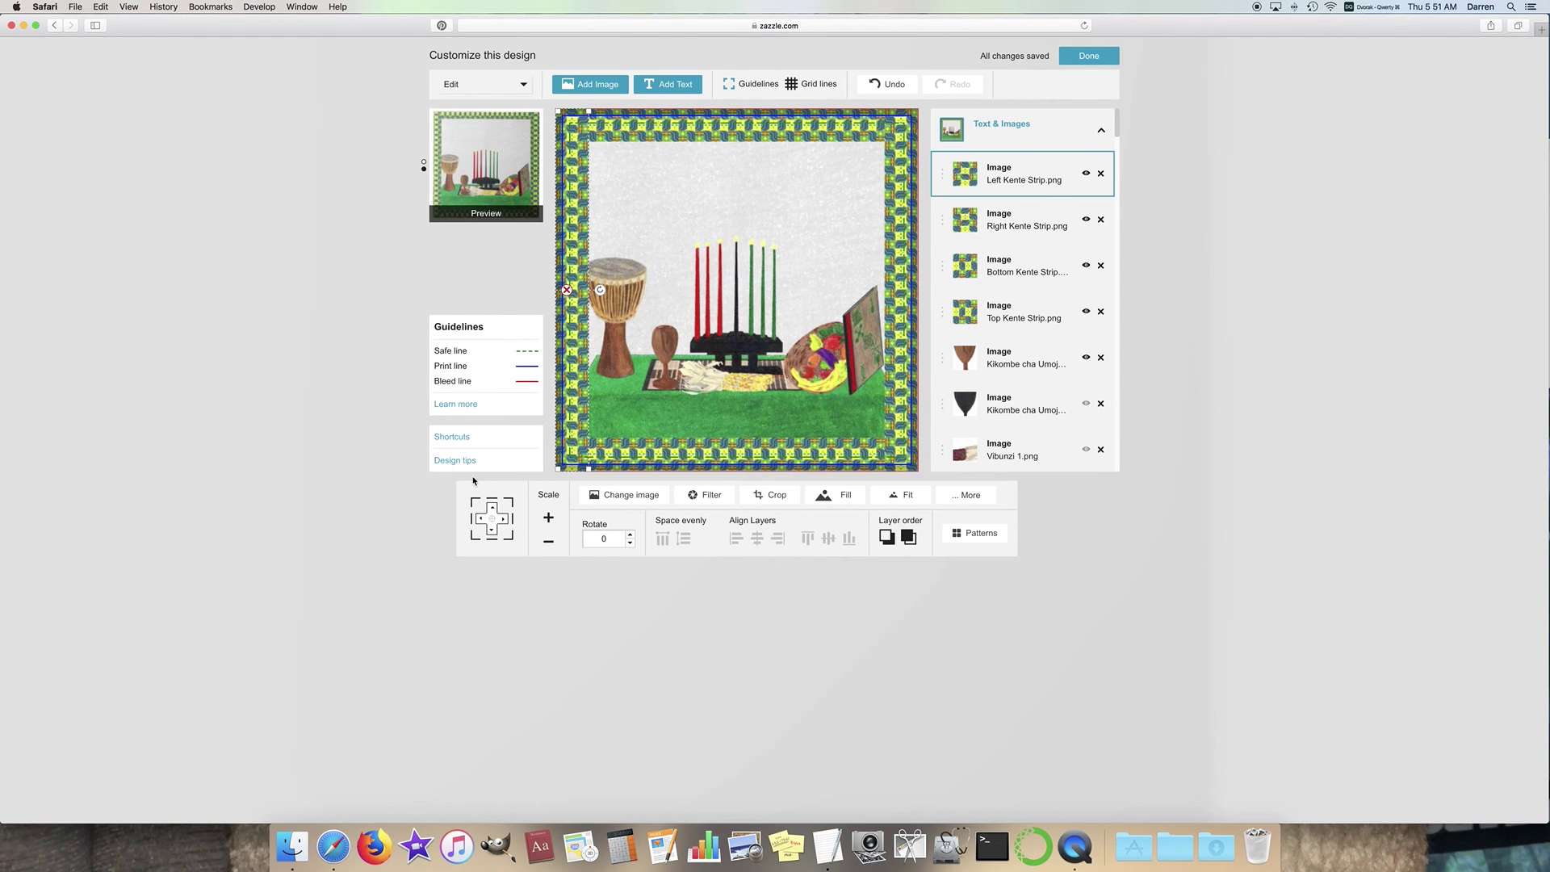
click(486, 177)
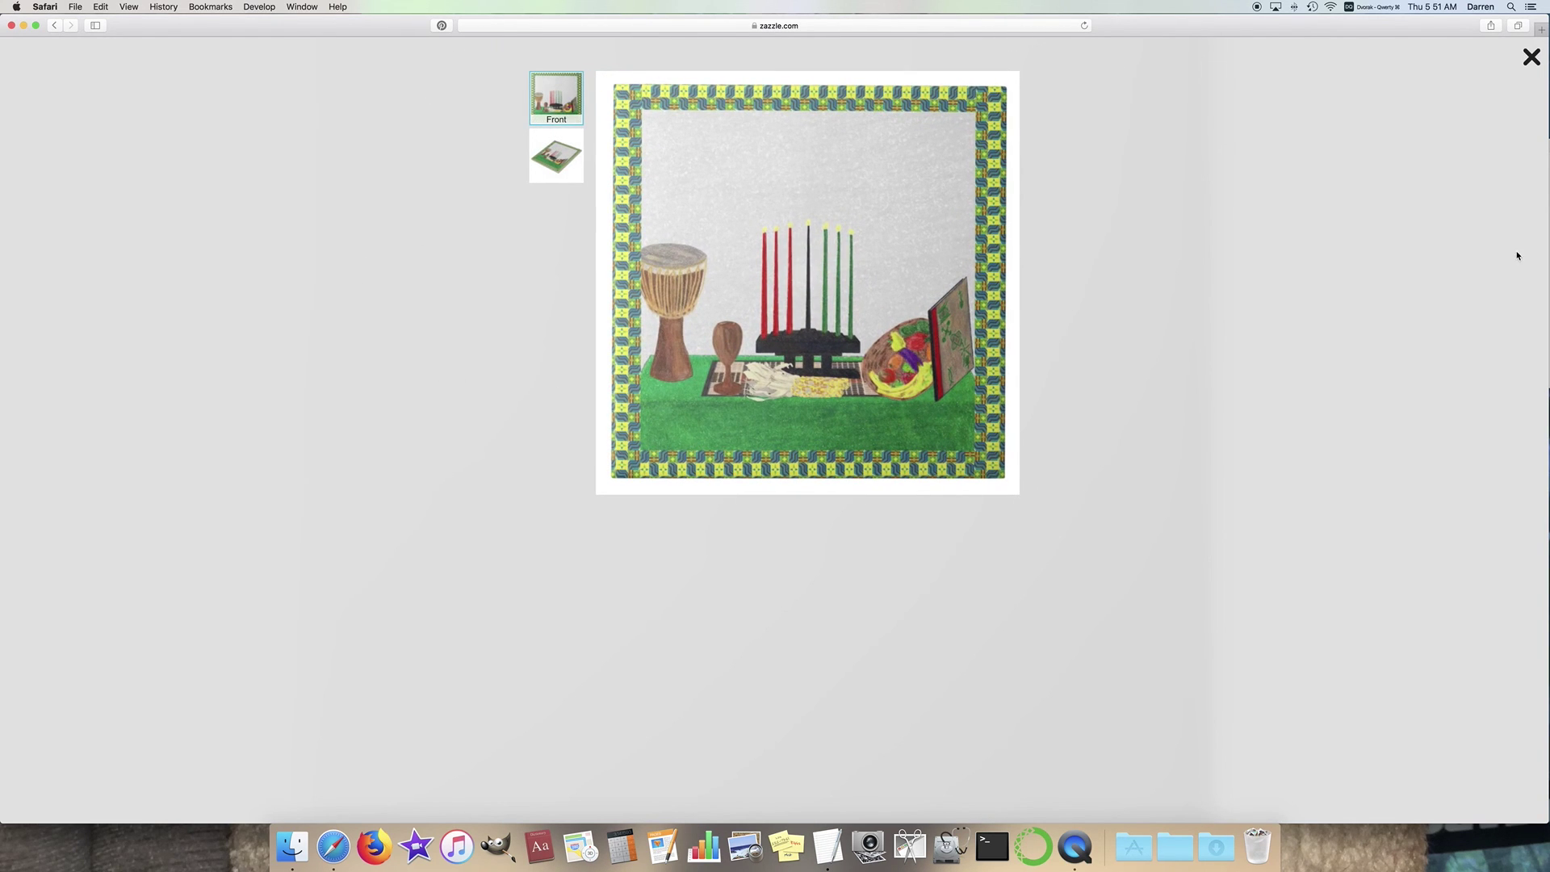
click(1532, 61)
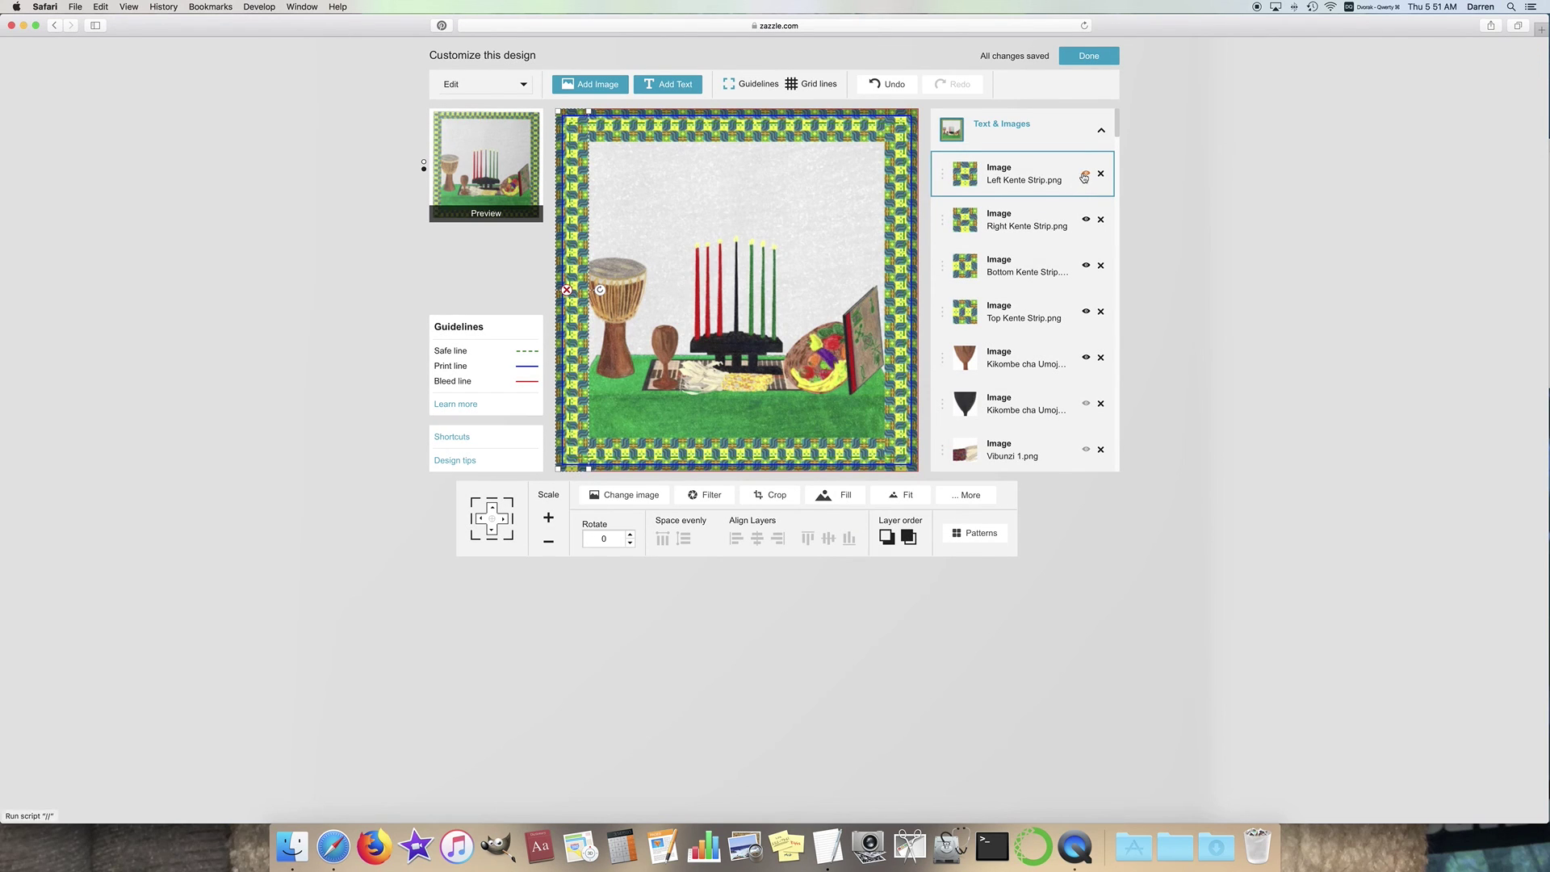
Step: Hide the left, right, bottom and top kente strip layers
click(1086, 219)
click(1086, 264)
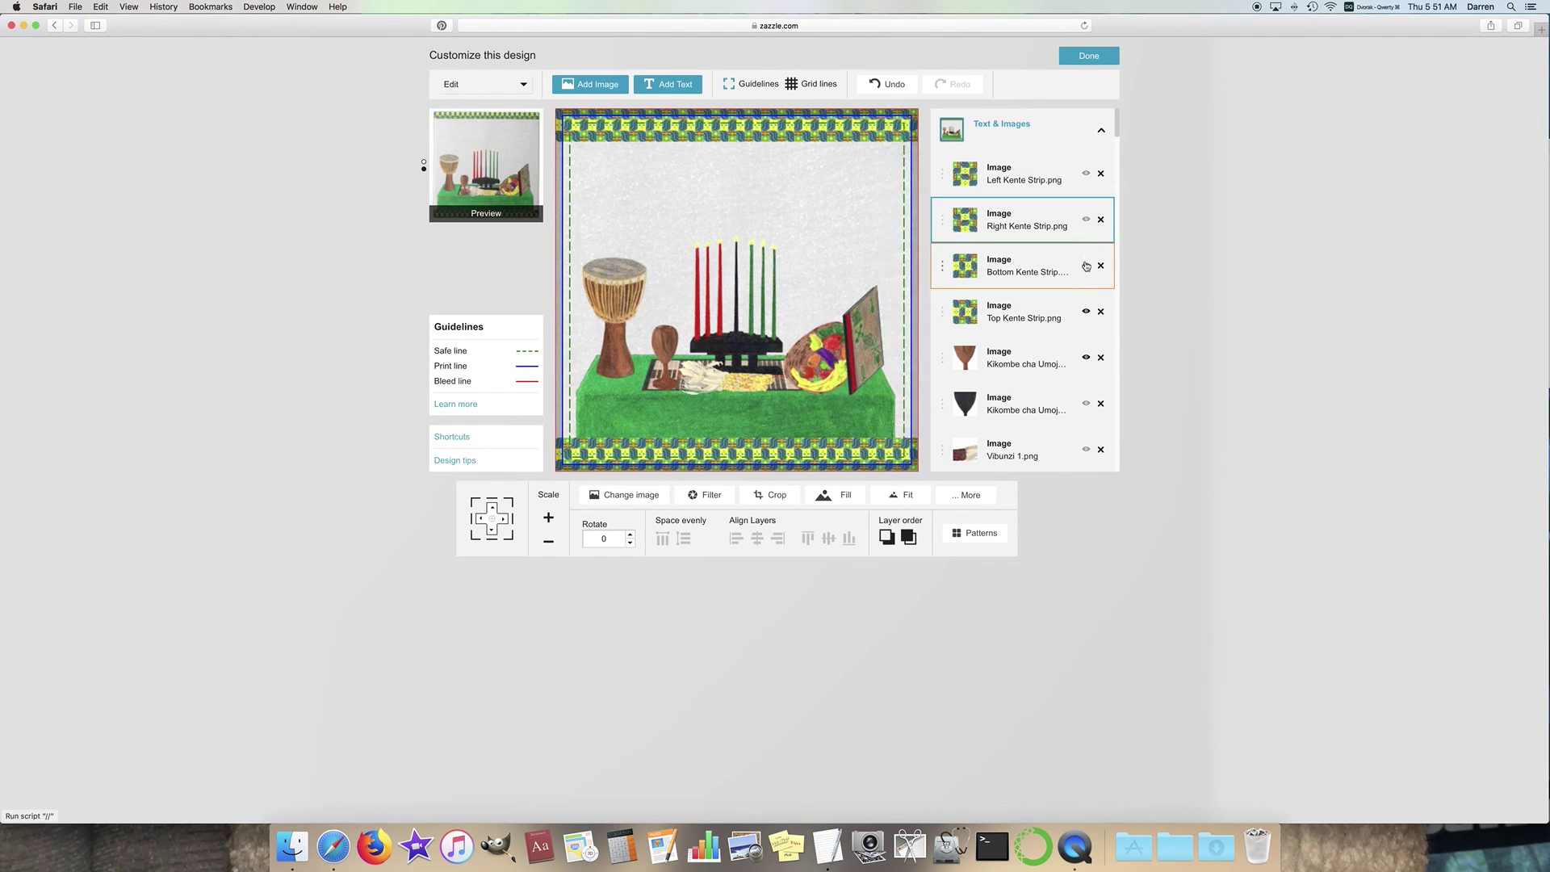
click(1086, 312)
Step: Look through the remaining layers, including candle flames, portraits, walls, mkeka, bandera and kente patterns, and the background colors
scroll(1087, 314, down, 1)
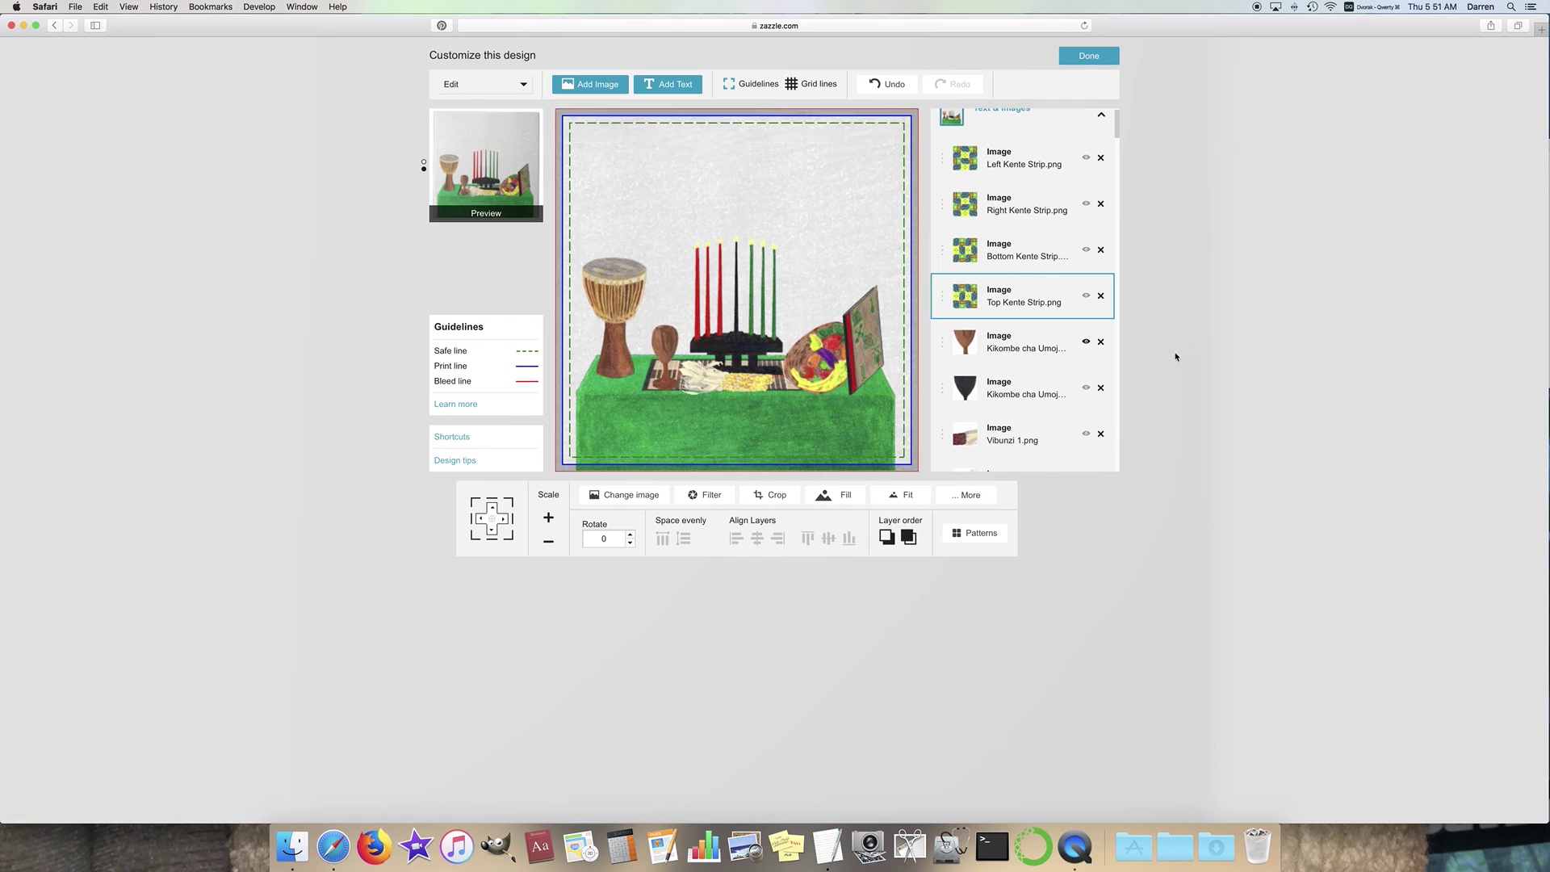
scroll(1087, 332, down, 10)
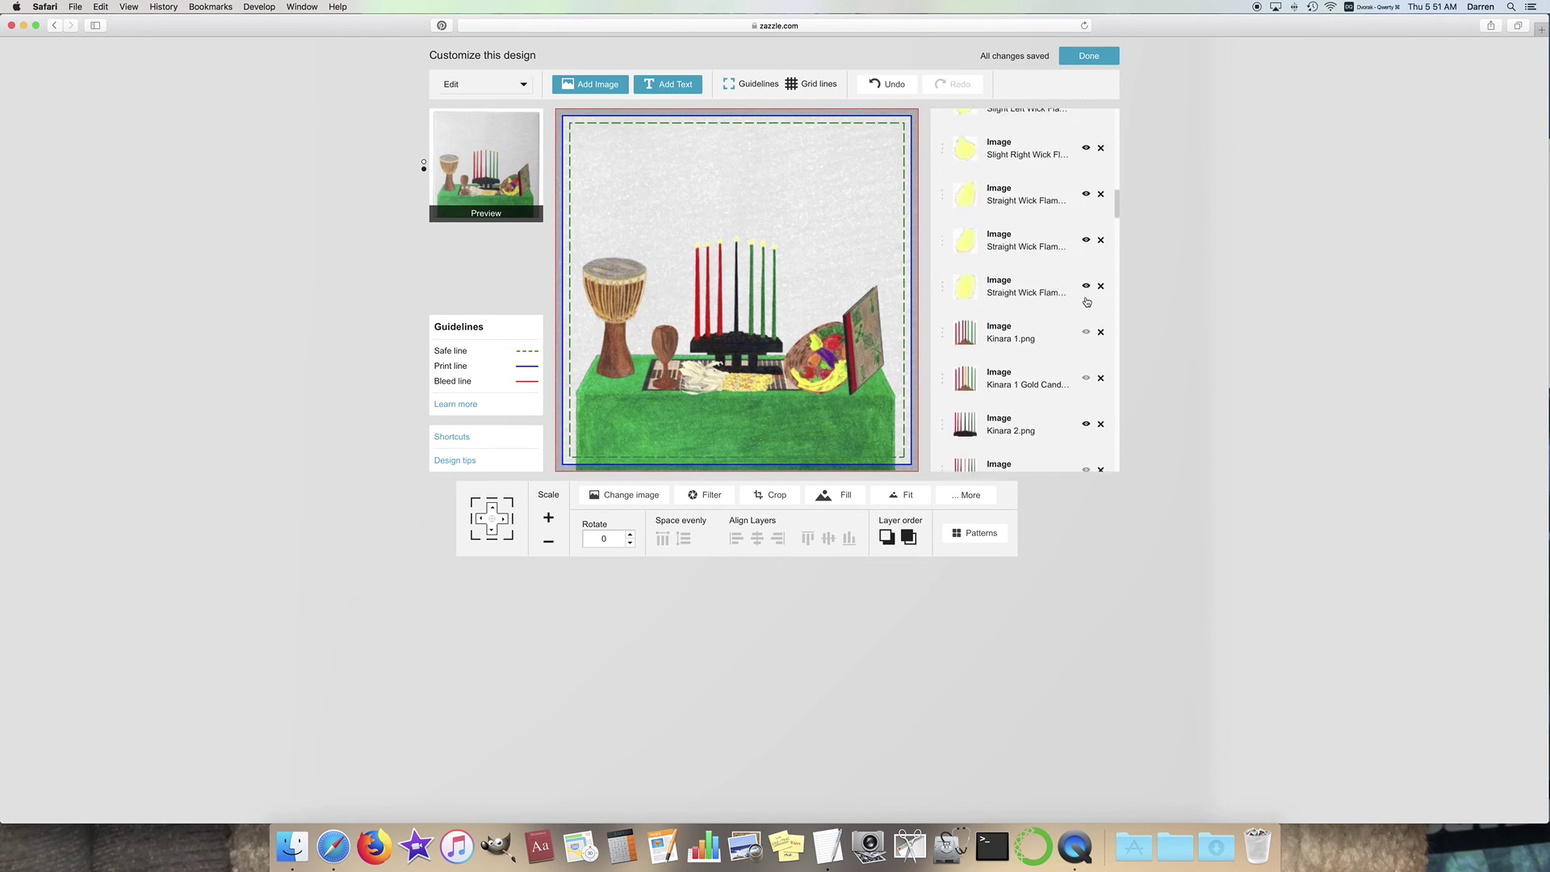
scroll(1087, 302, down, 10)
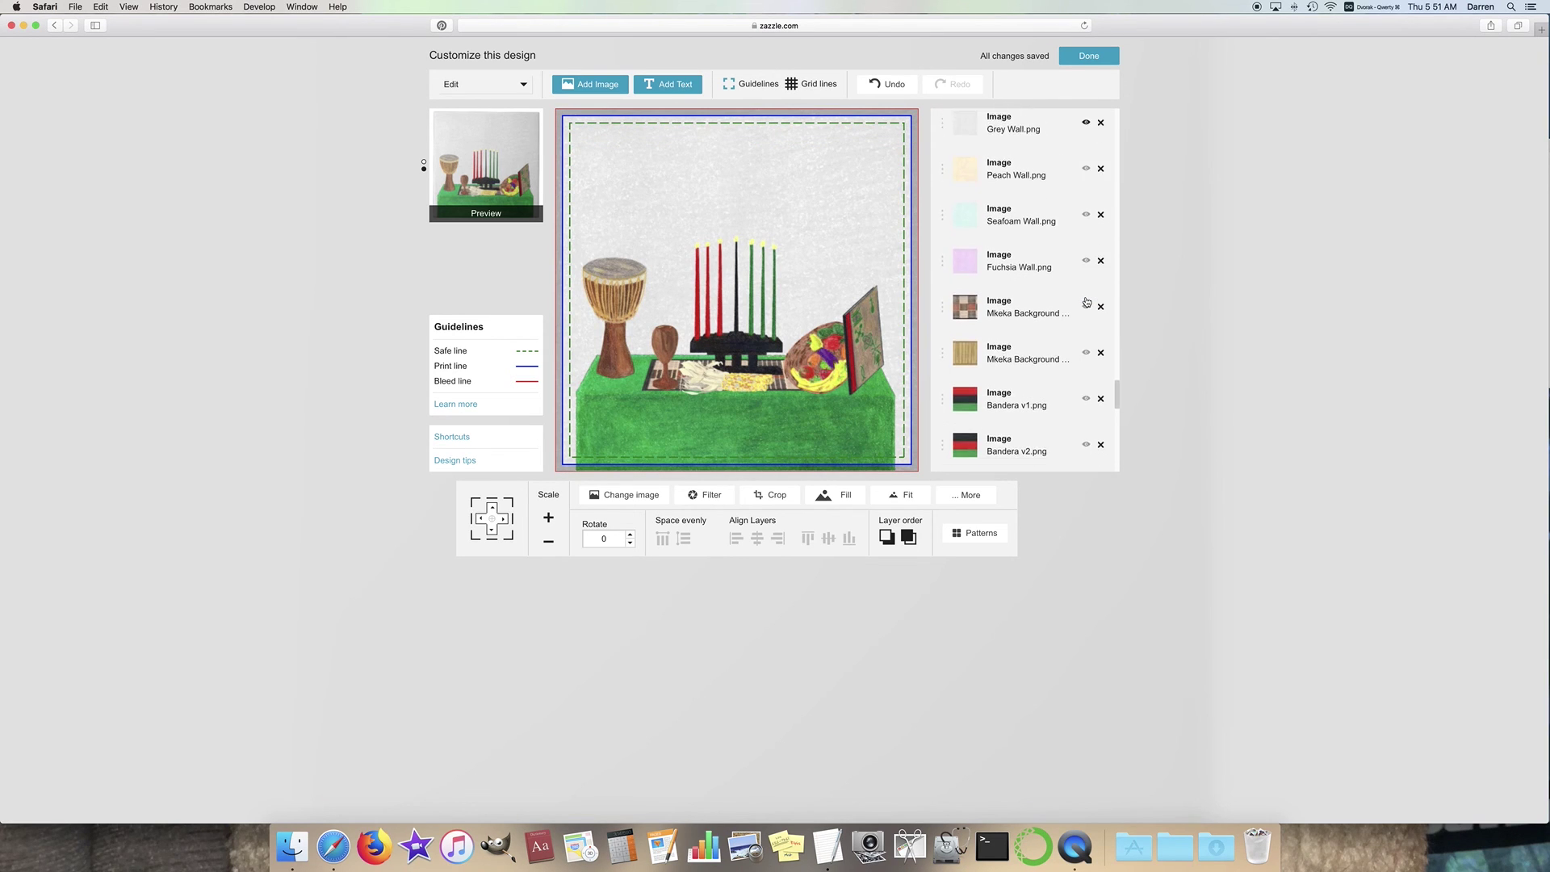
scroll(1087, 302, down, 10)
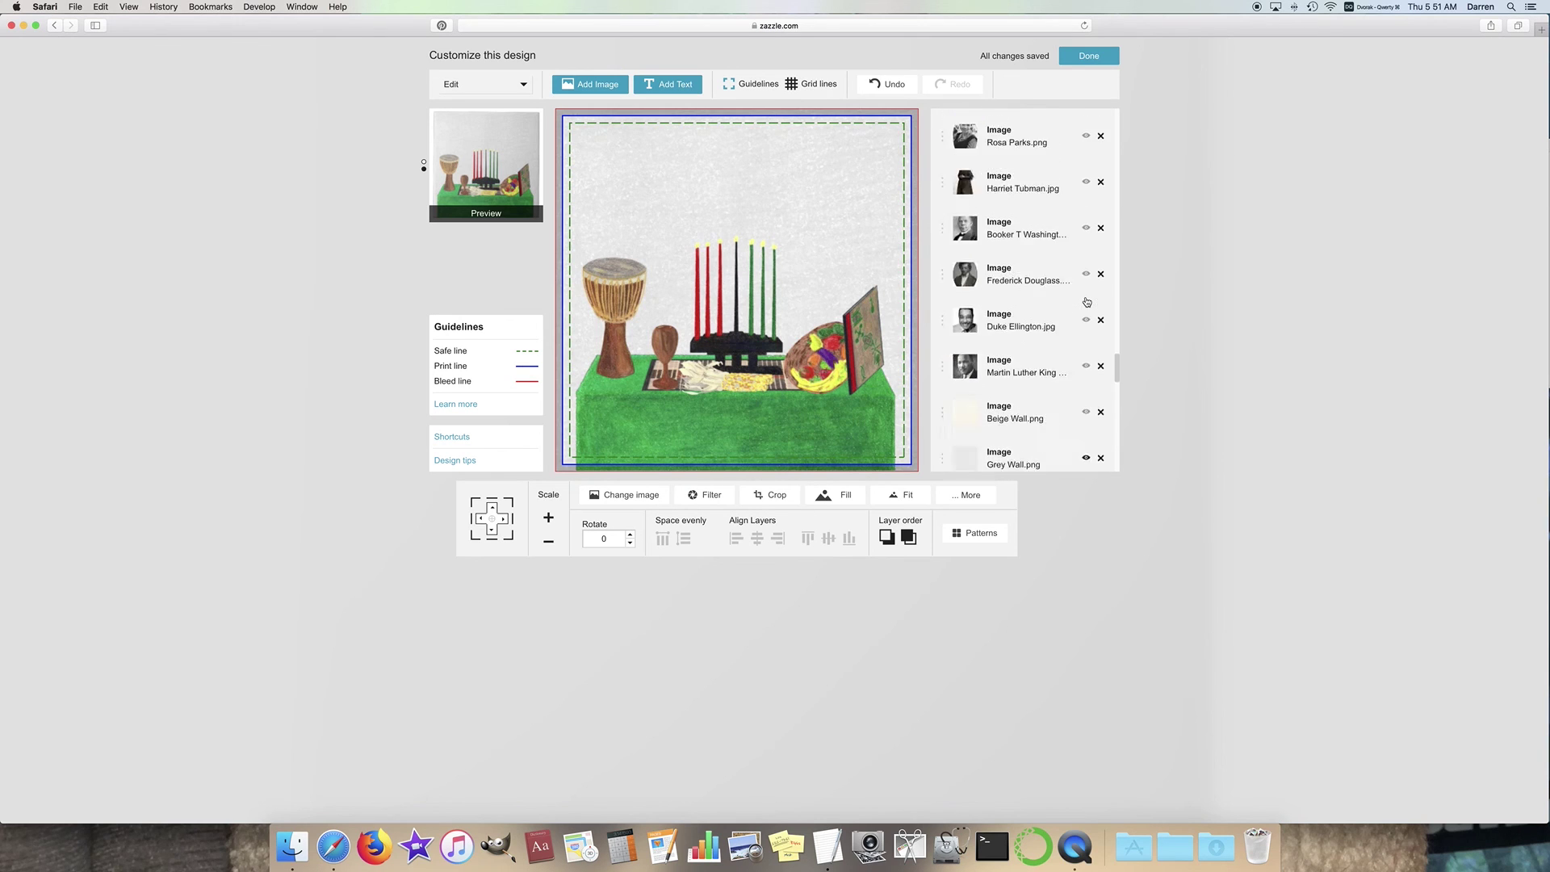
scroll(1087, 301, down, 3)
scroll(1089, 319, up, 5)
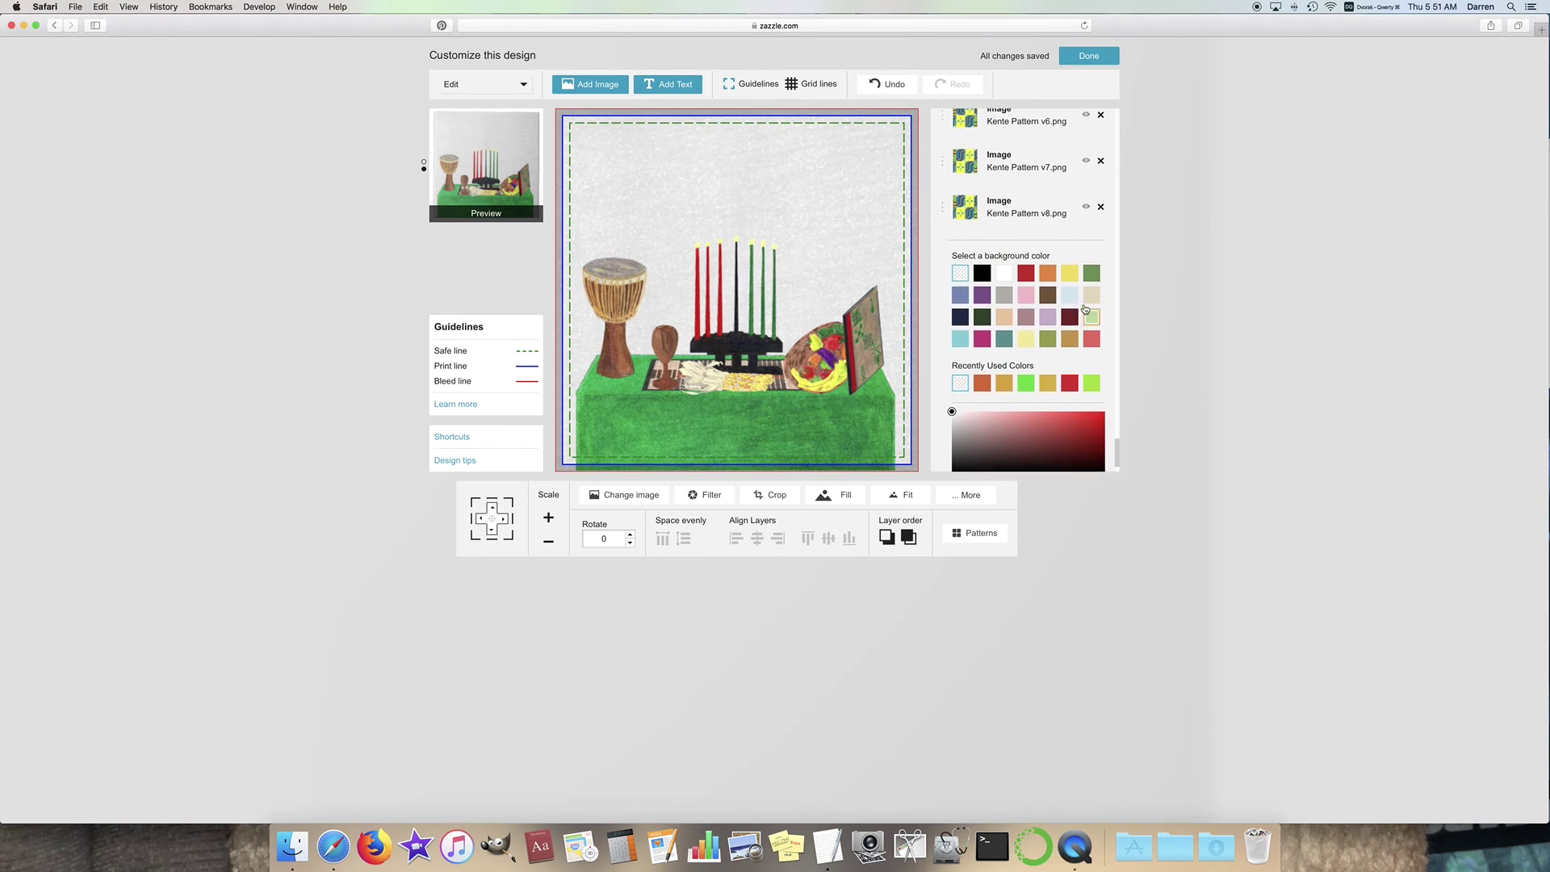
scroll(1091, 331, up, 10)
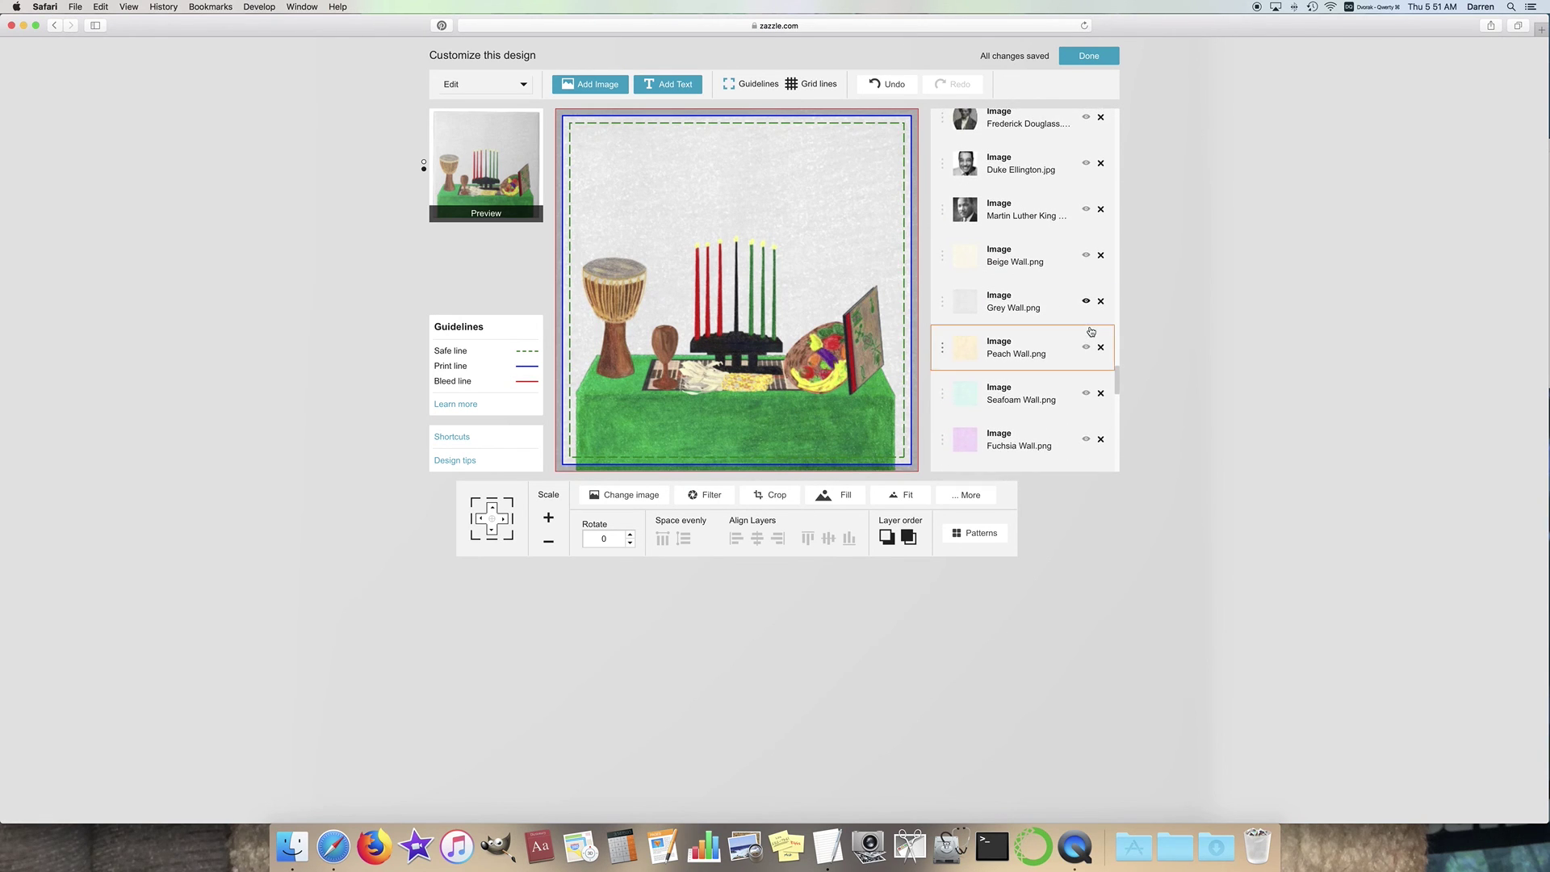
scroll(1091, 331, up, 10)
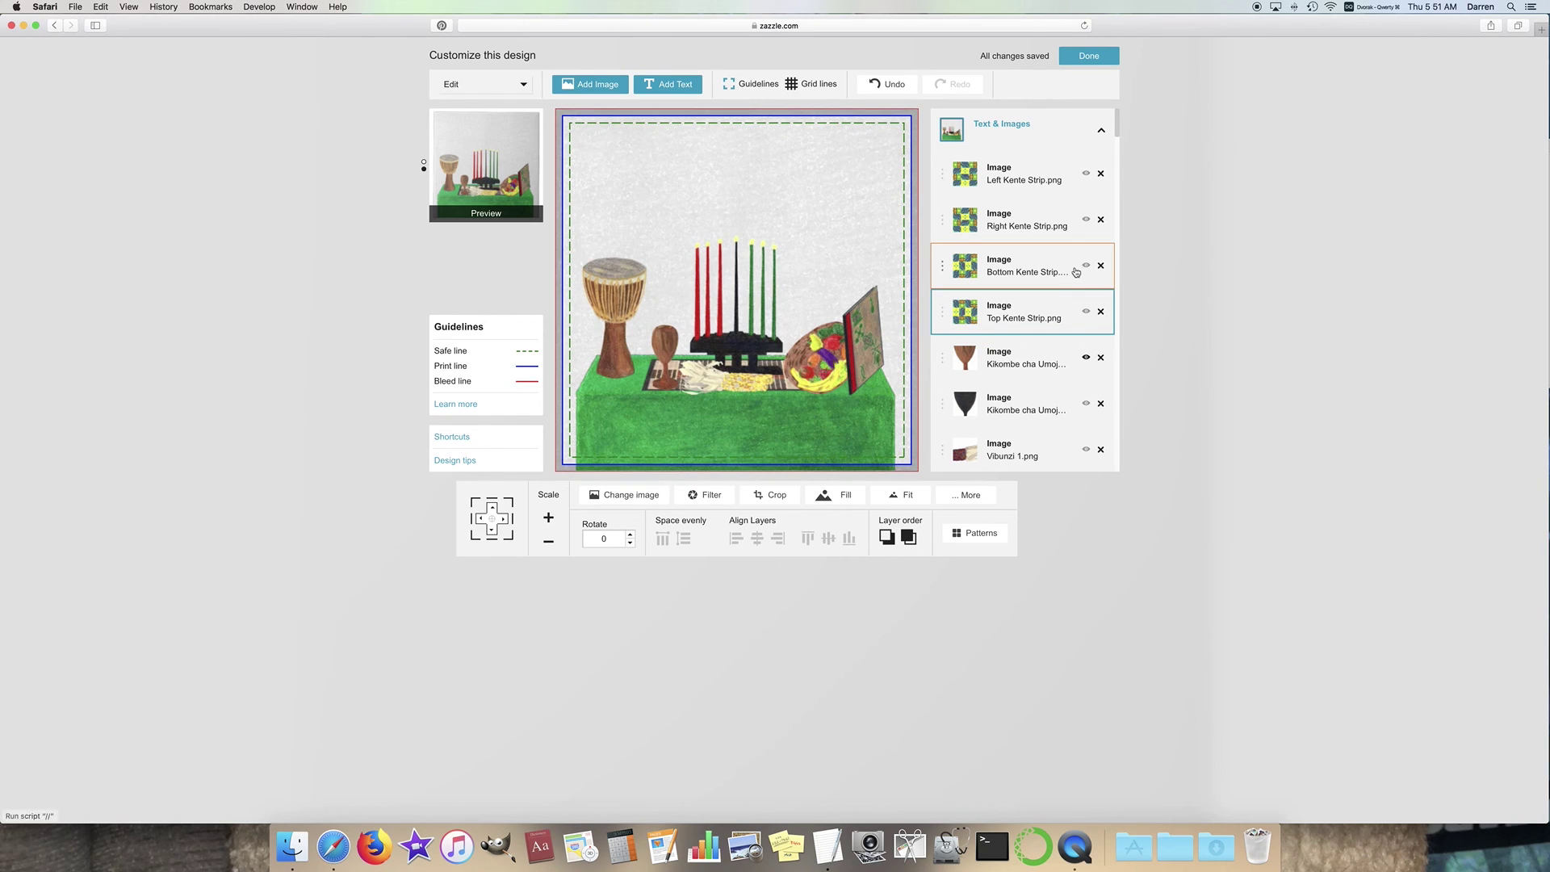
Step: Add the text "Your text here ..." and place it in the empty wall area above the kinara
click(648, 85)
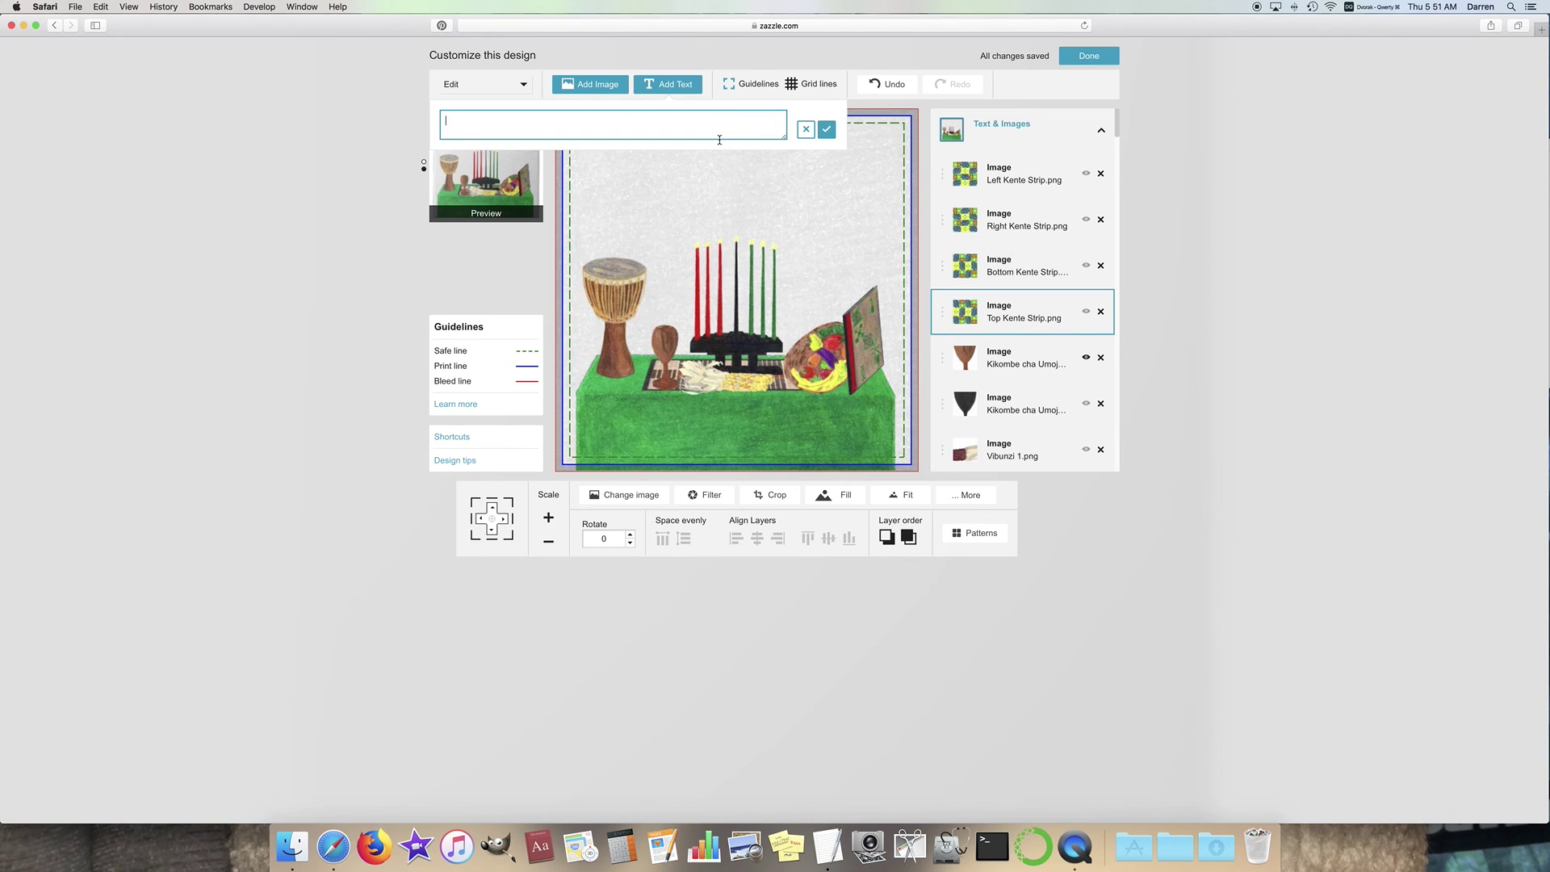
text(Your text here ...)
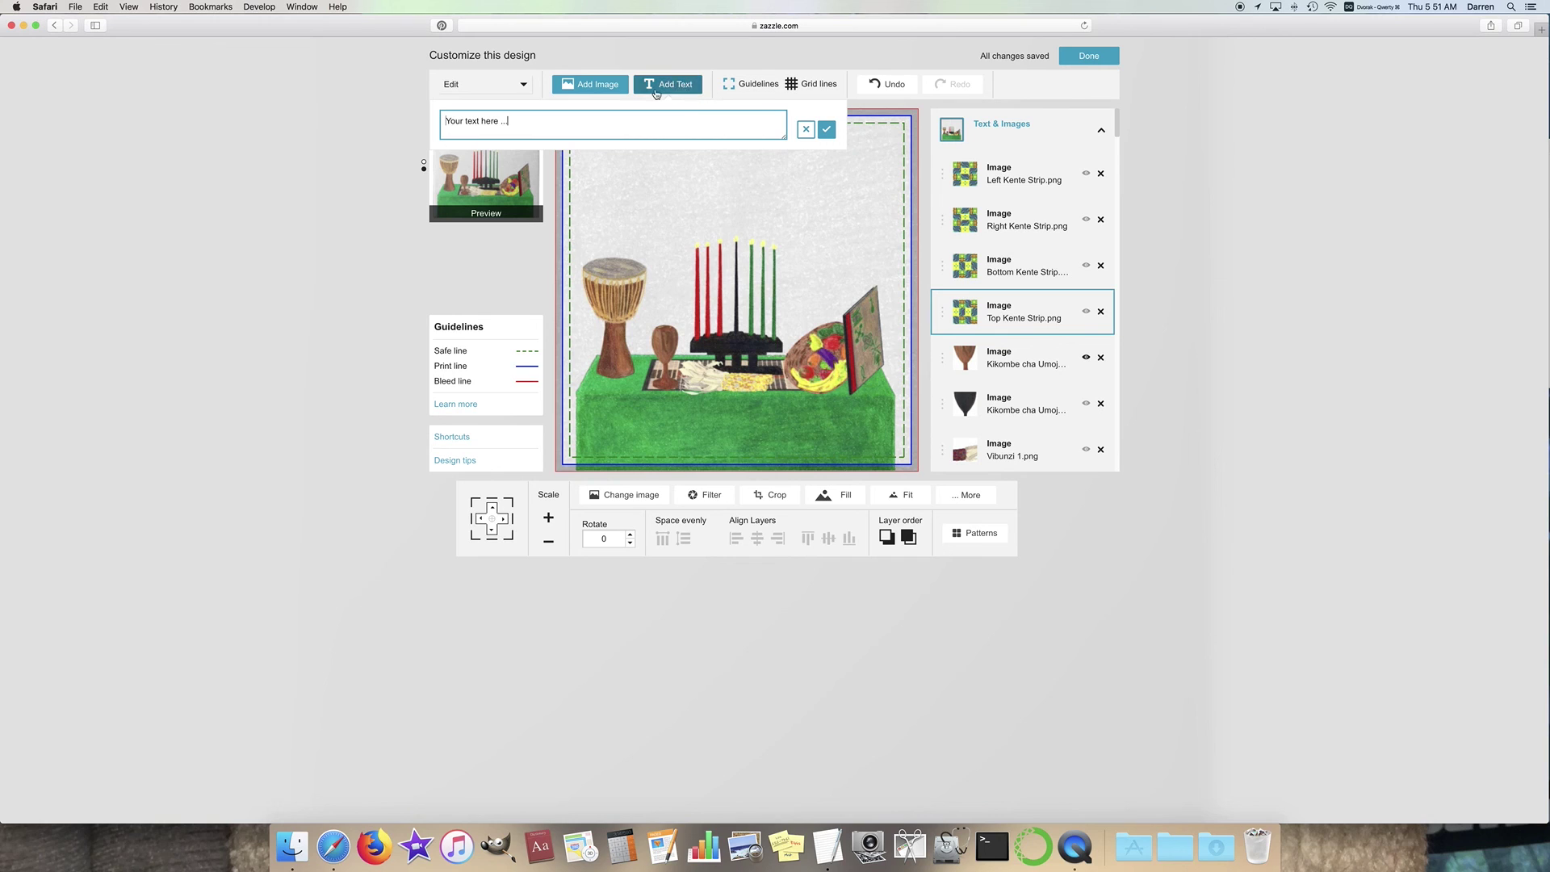
click(826, 130)
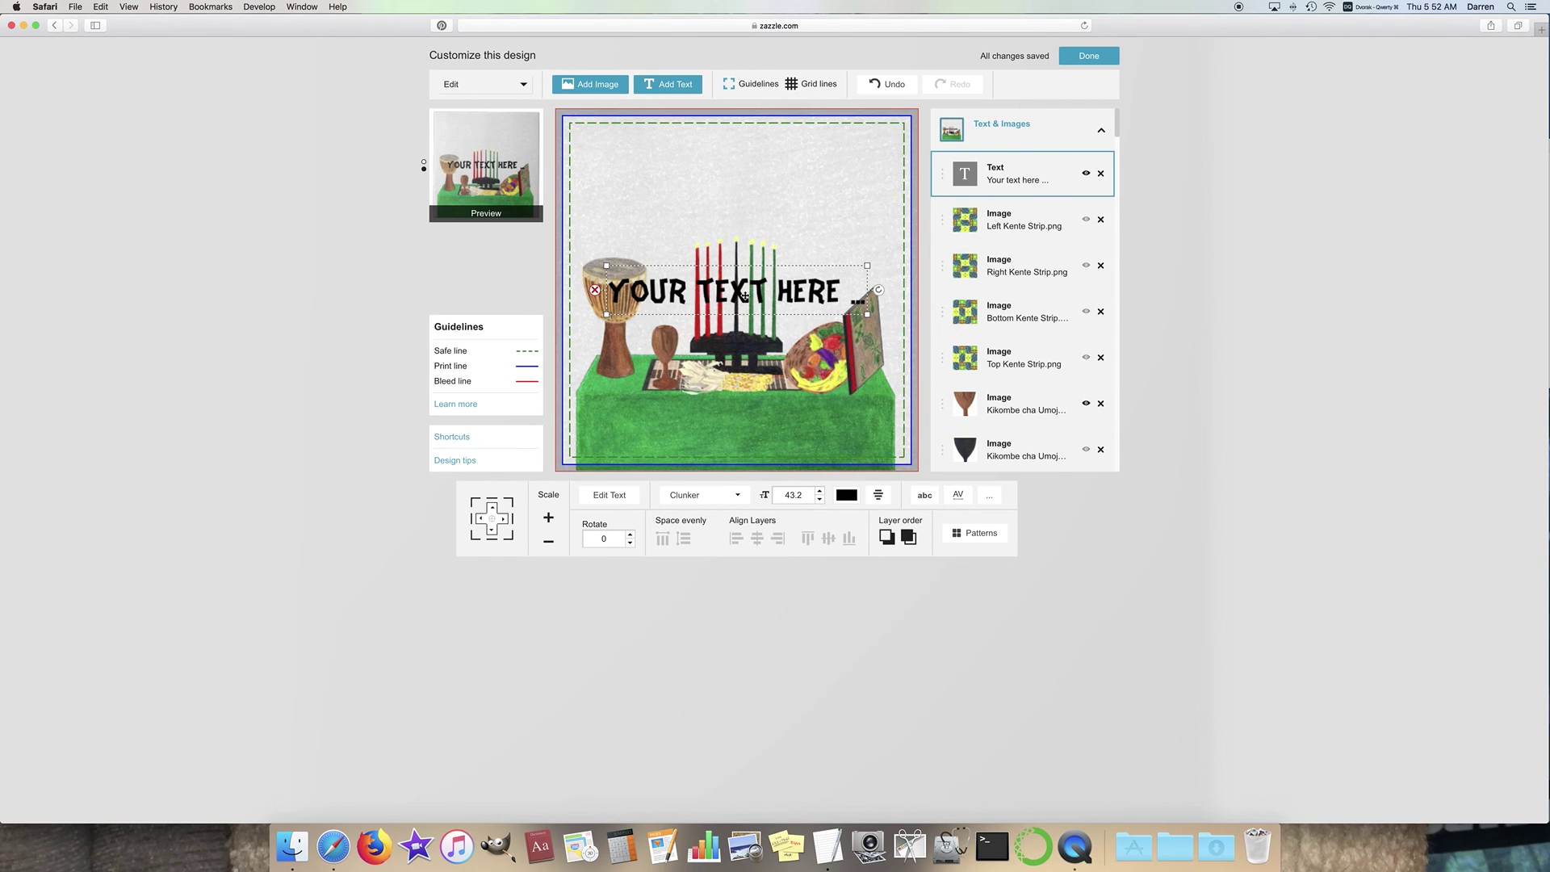
drag(738, 295, 737, 173)
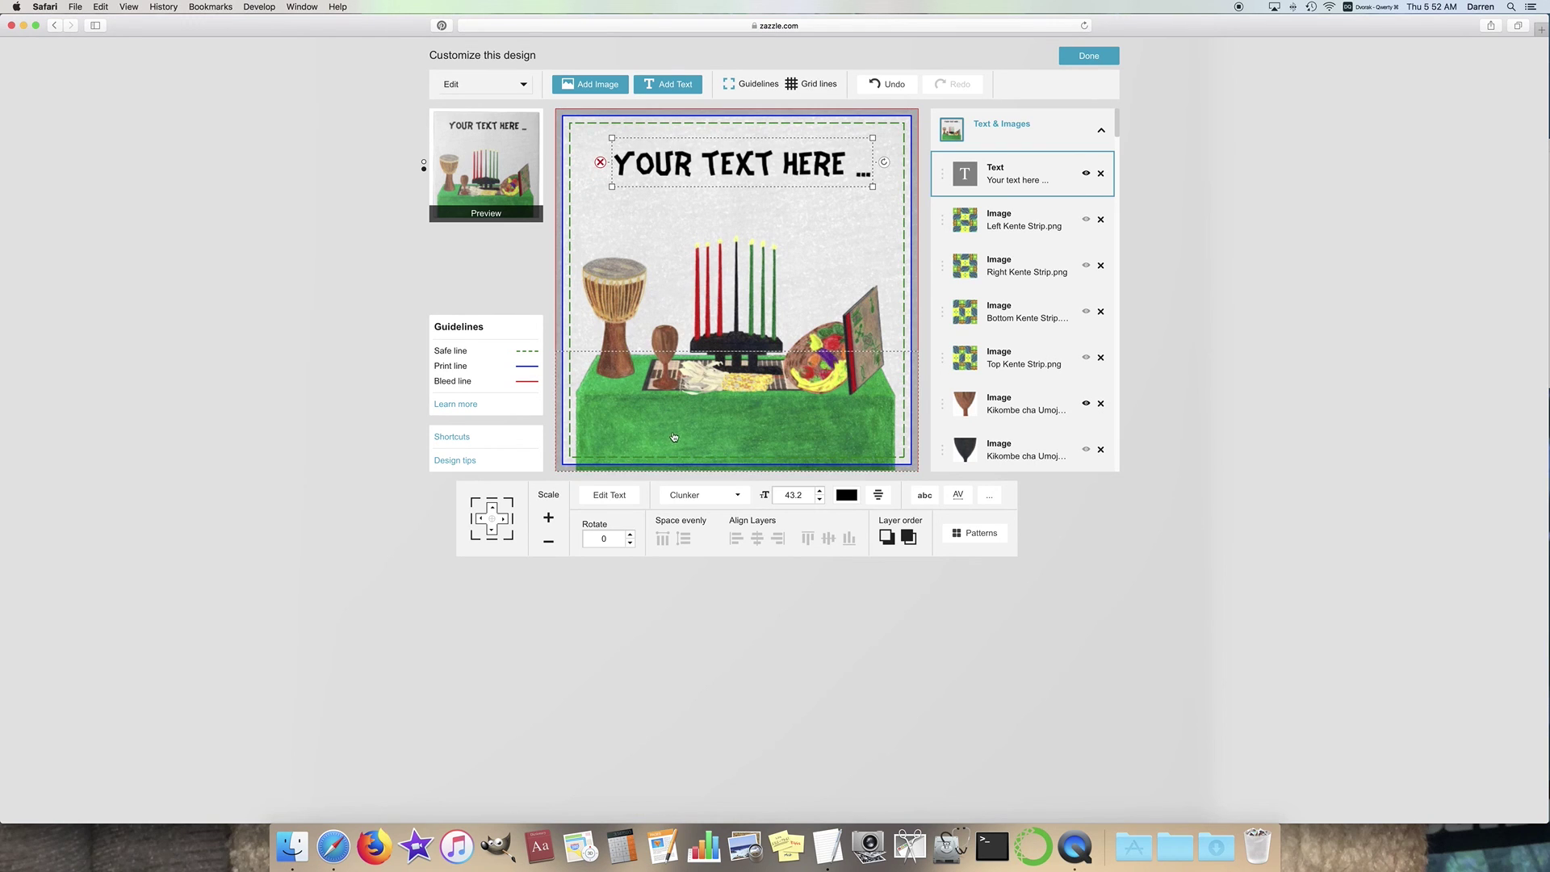
click(610, 495)
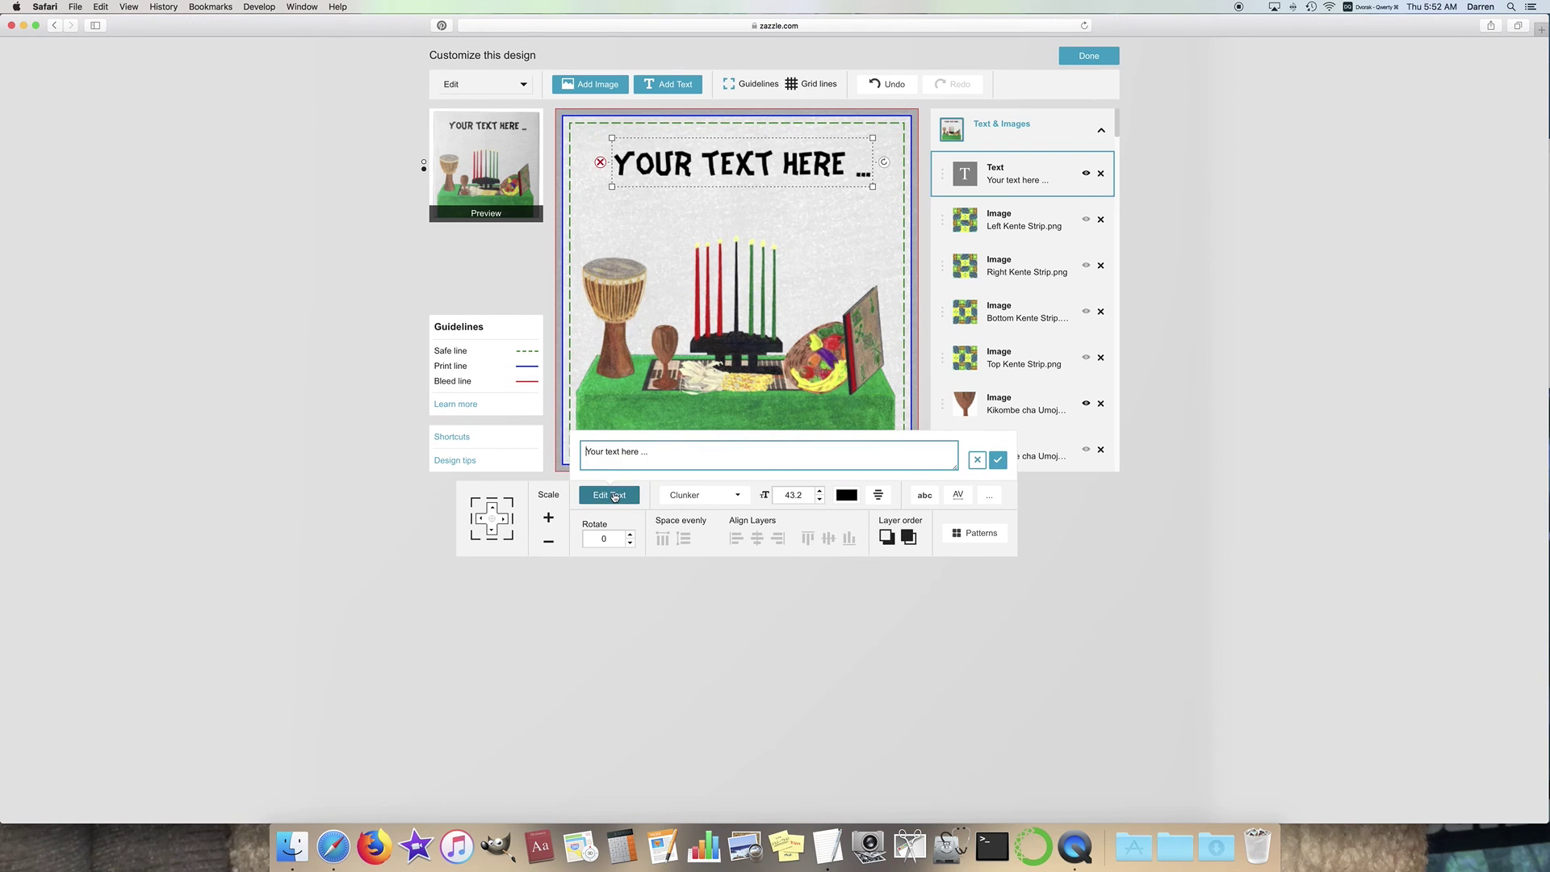
click(1000, 462)
Step: Browse all available fonts for the text without choosing a different one
click(739, 499)
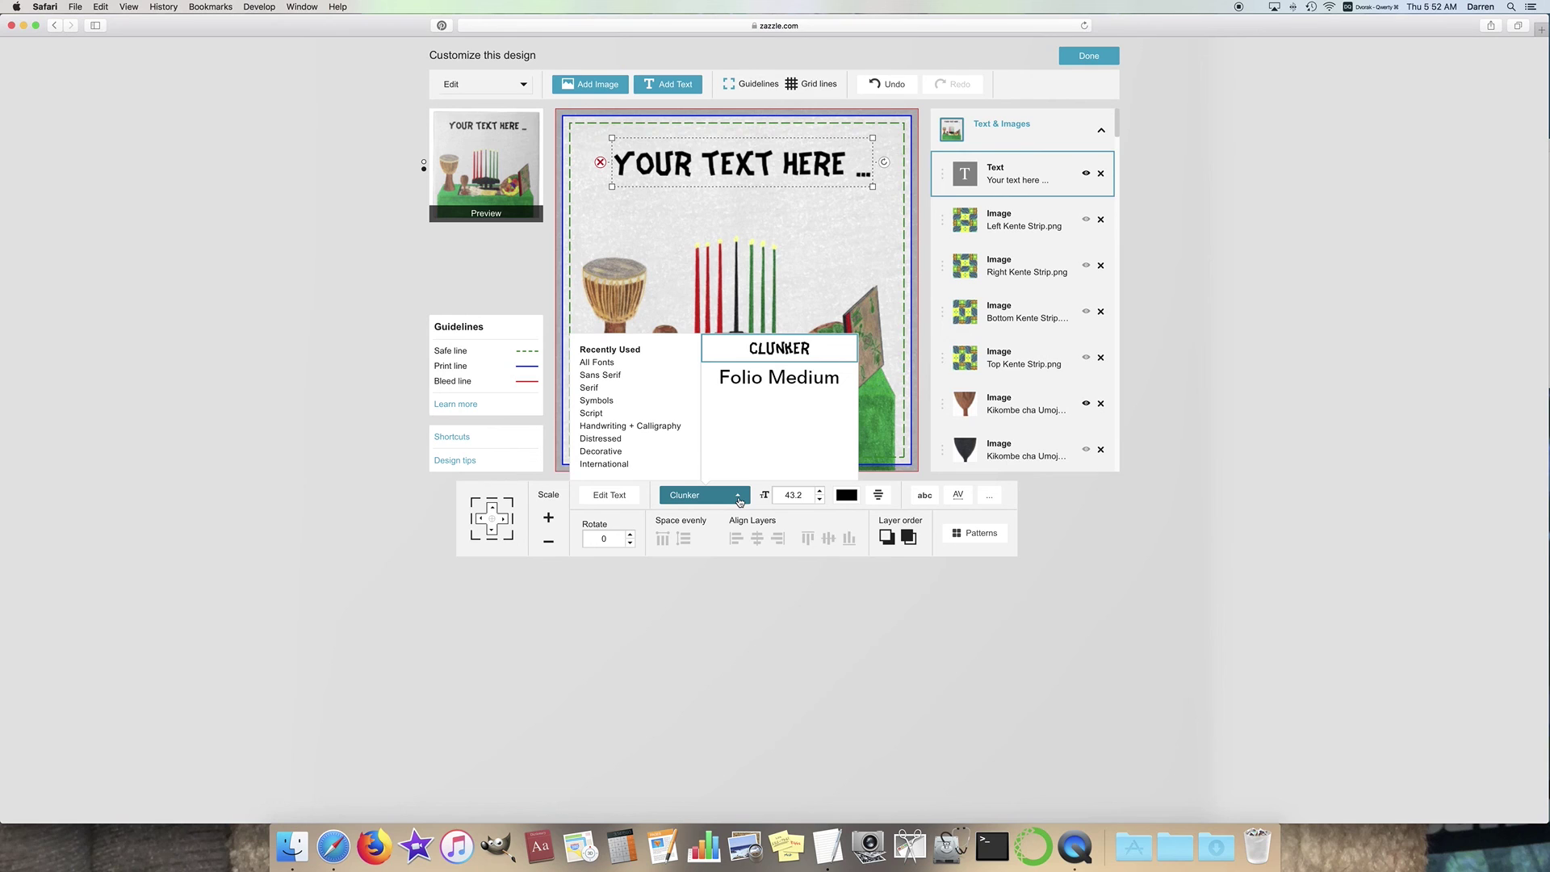
click(596, 362)
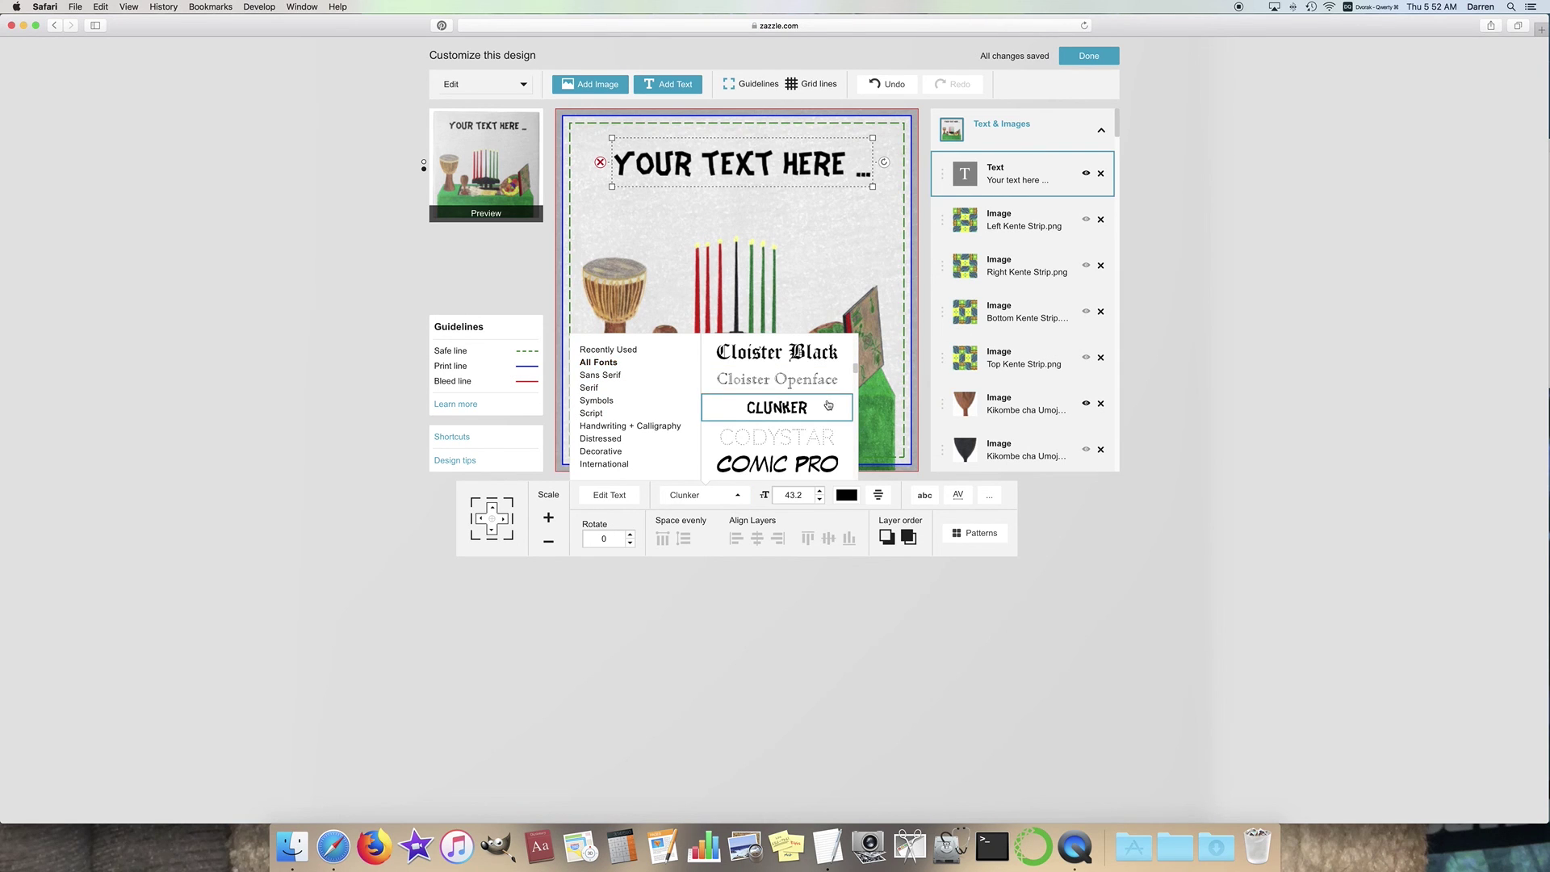
scroll(828, 405, up, 15)
scroll(827, 405, down, 20)
scroll(822, 393, down, 20)
scroll(826, 412, down, 20)
scroll(825, 412, down, 3)
scroll(825, 412, up, 6)
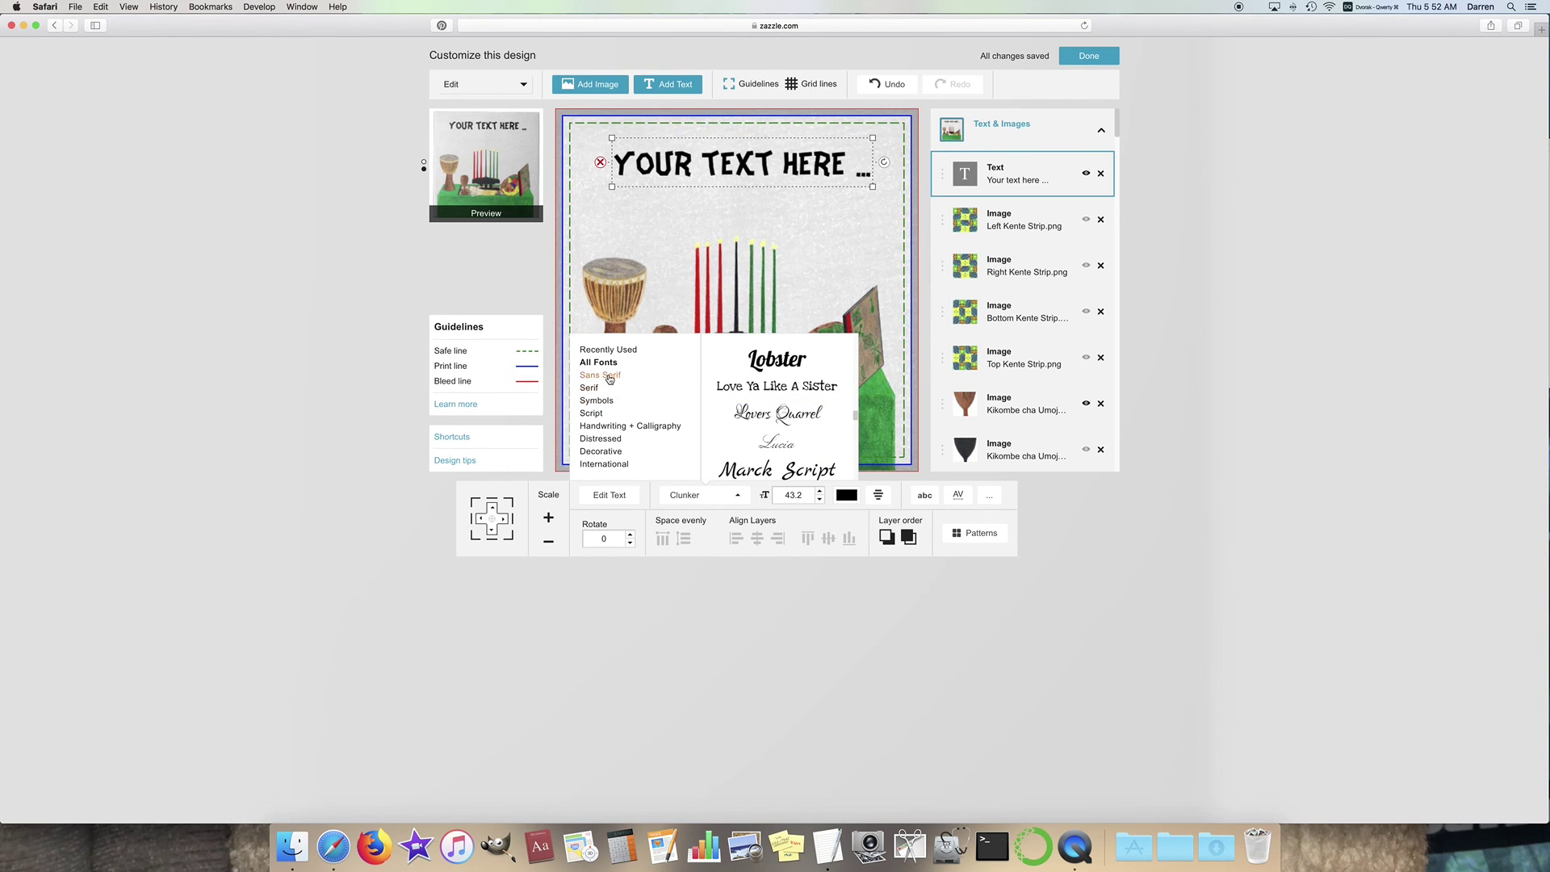
click(725, 566)
Step: Look at the text size setting, the color swatches and the custom color picker for the text
click(807, 493)
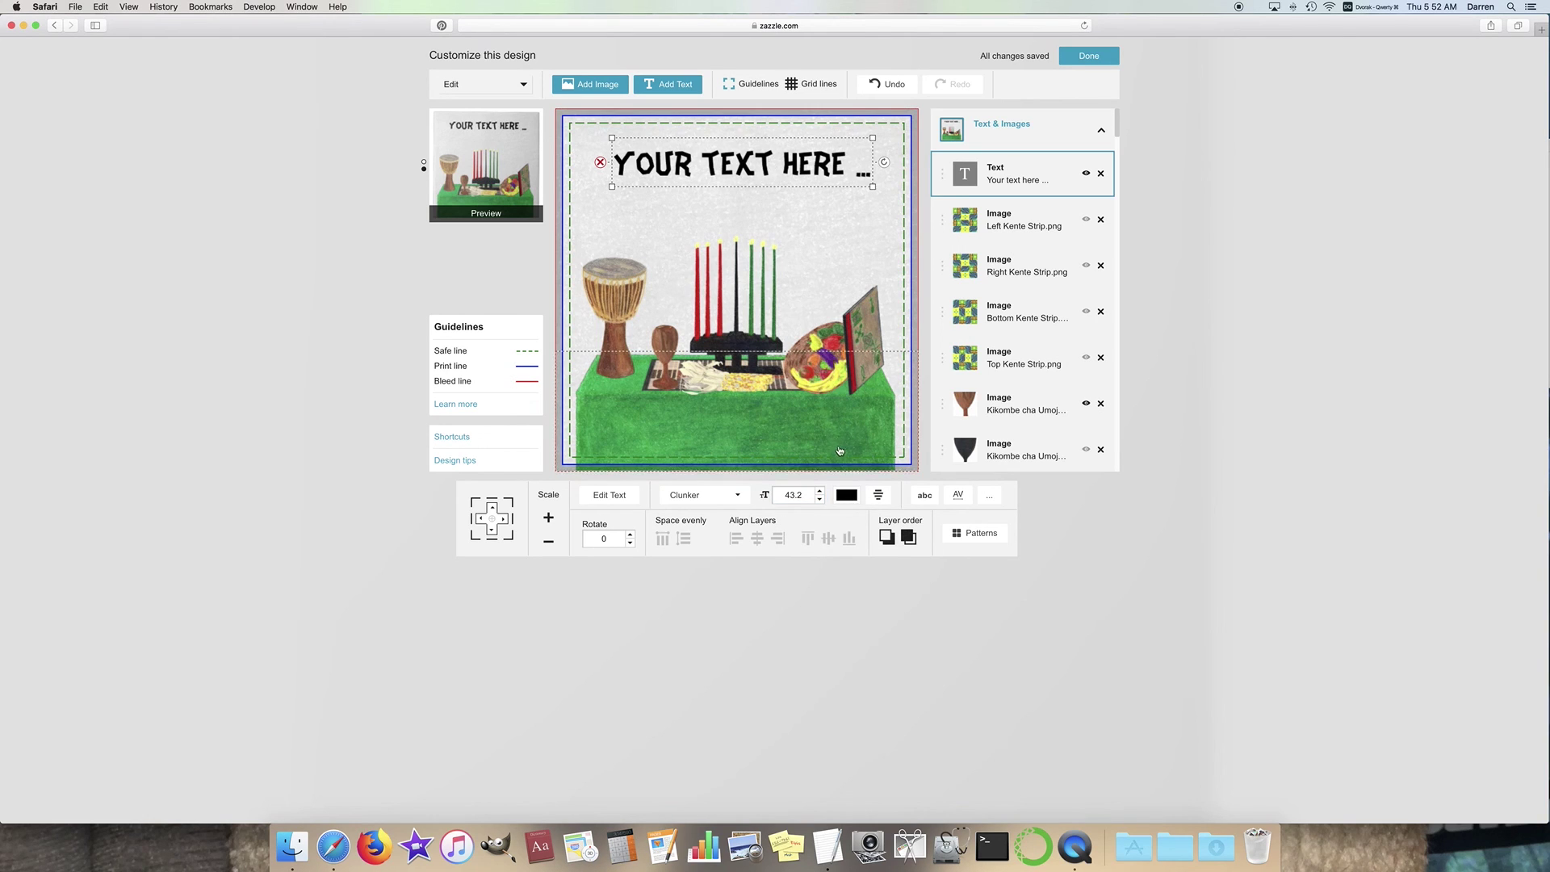
click(848, 495)
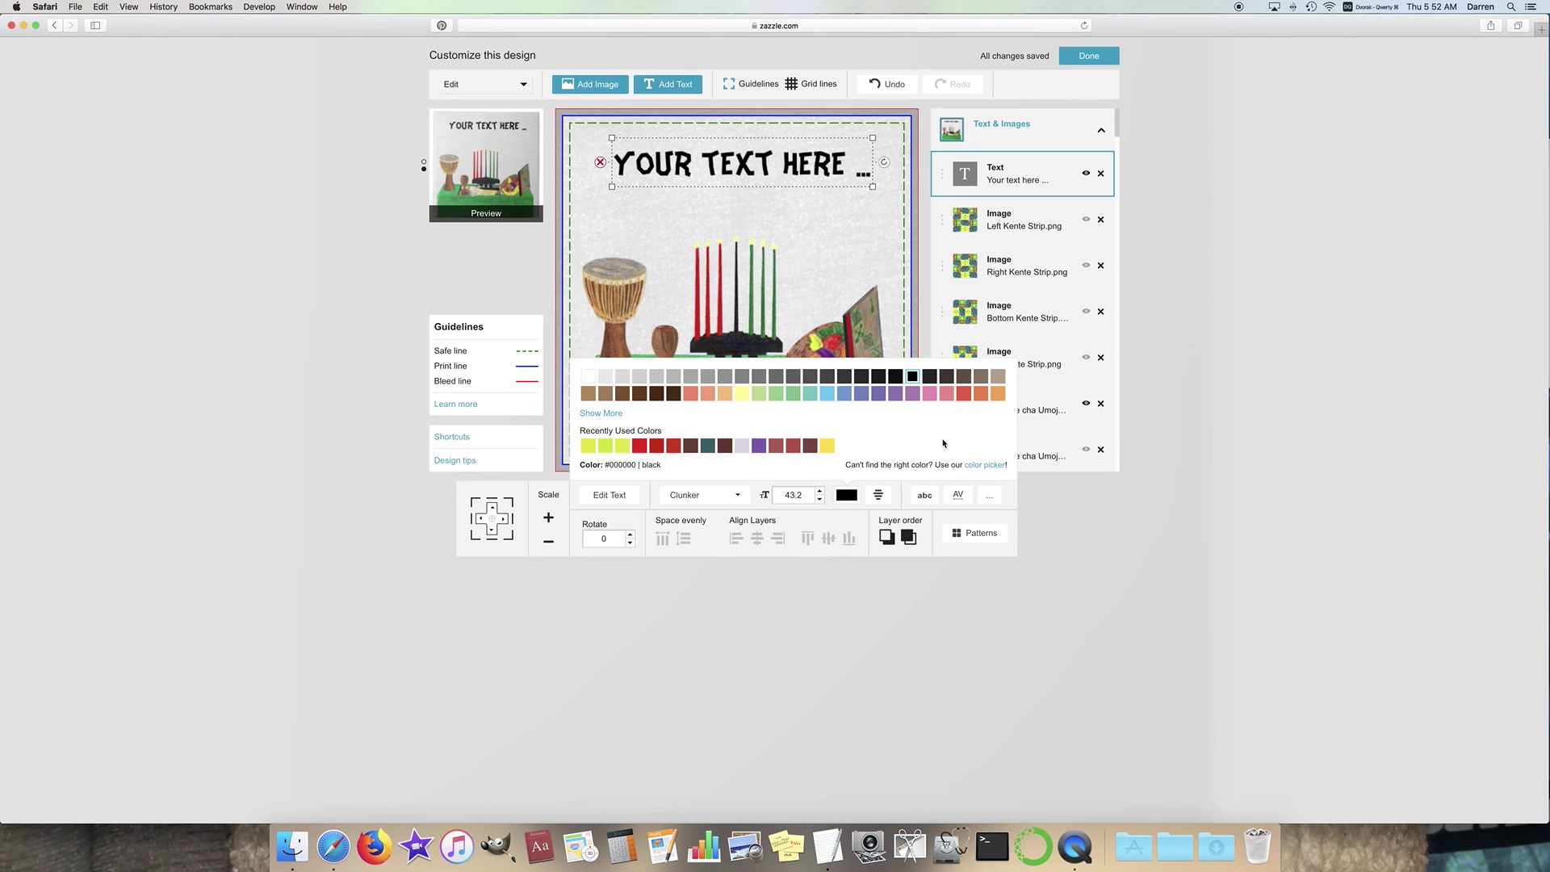
click(987, 465)
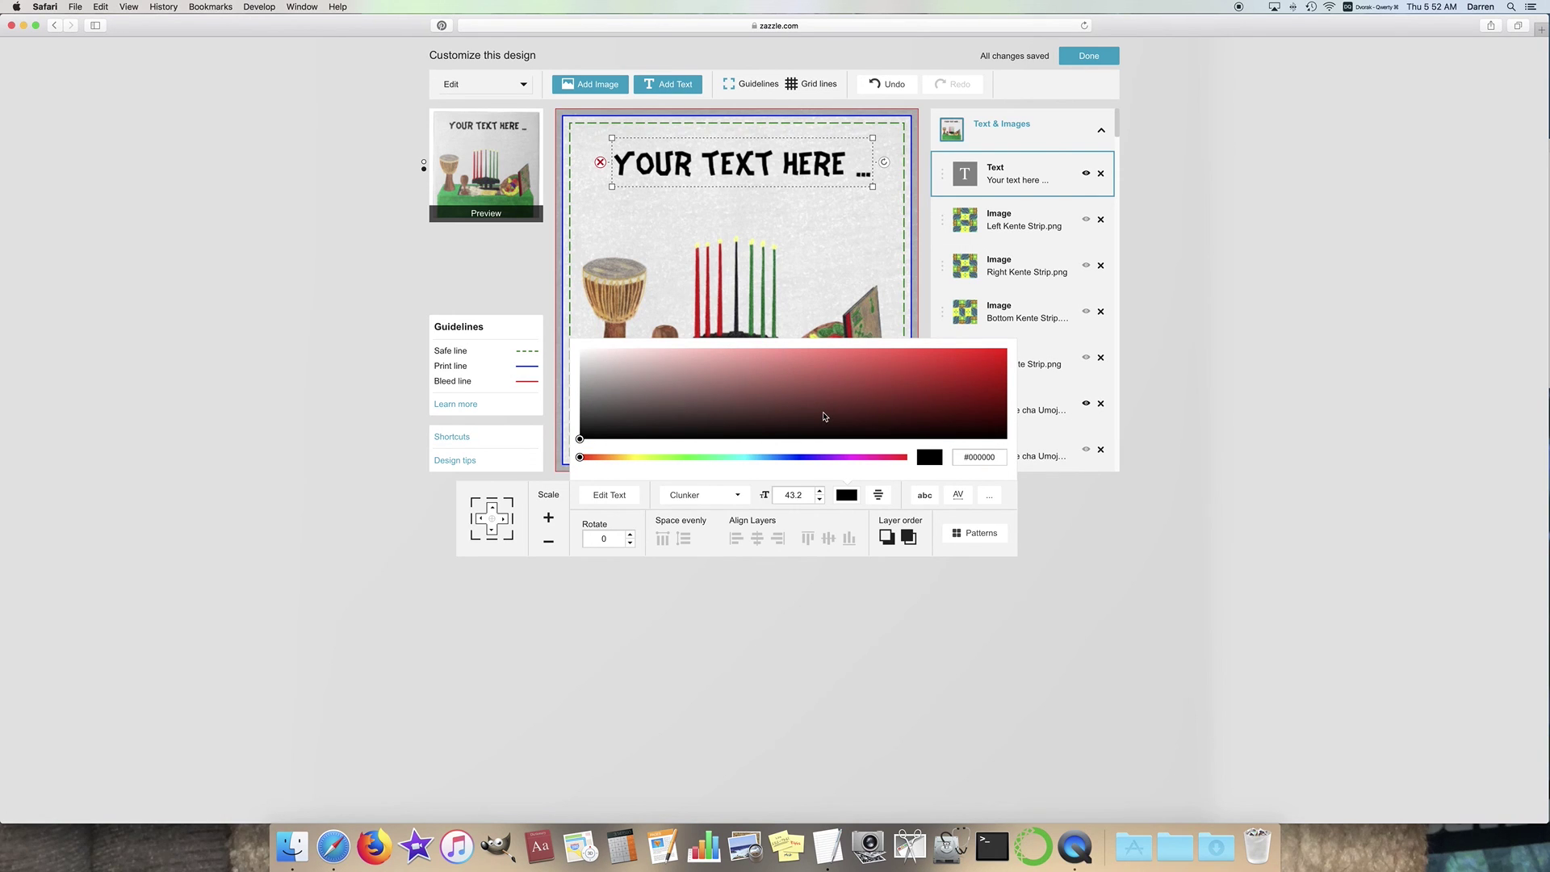
click(1057, 541)
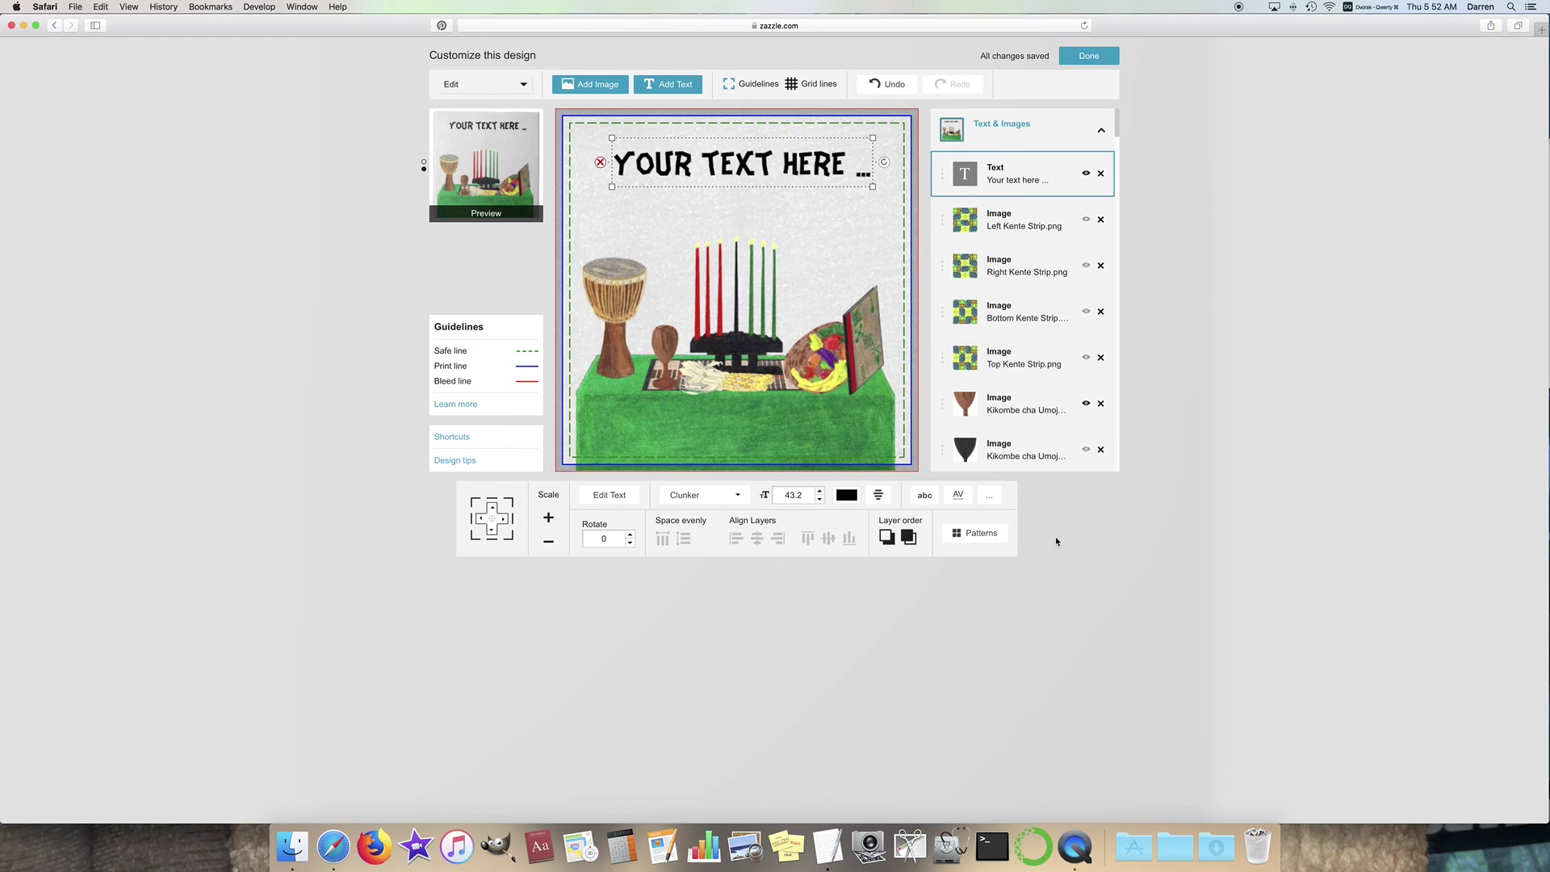
Step: Try arching the text with the arc value lowered to 3.3, and return it to straight text
click(925, 495)
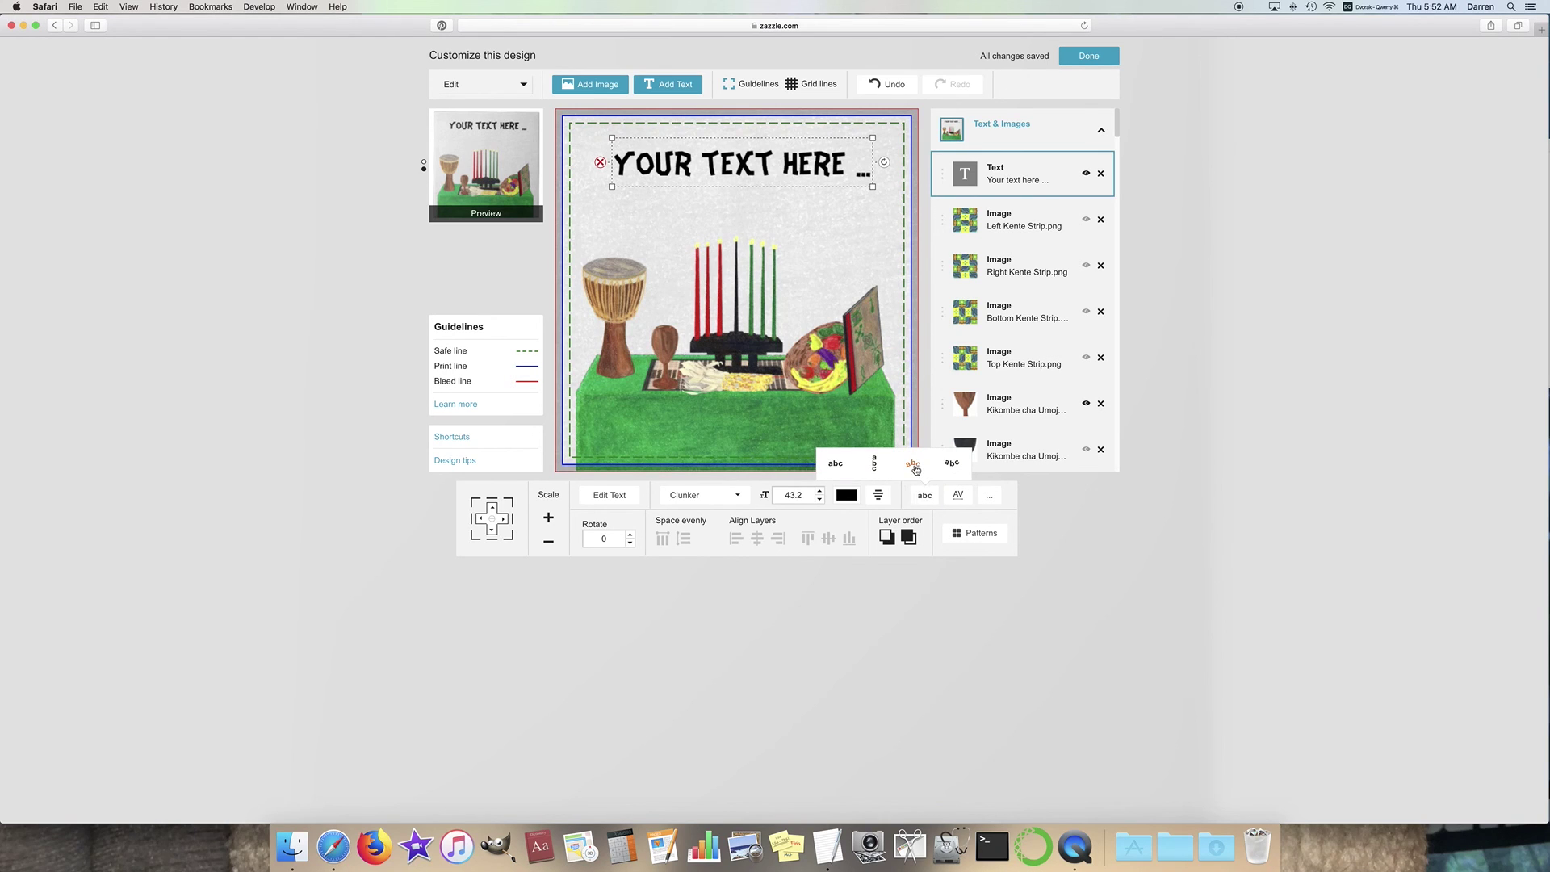
click(916, 469)
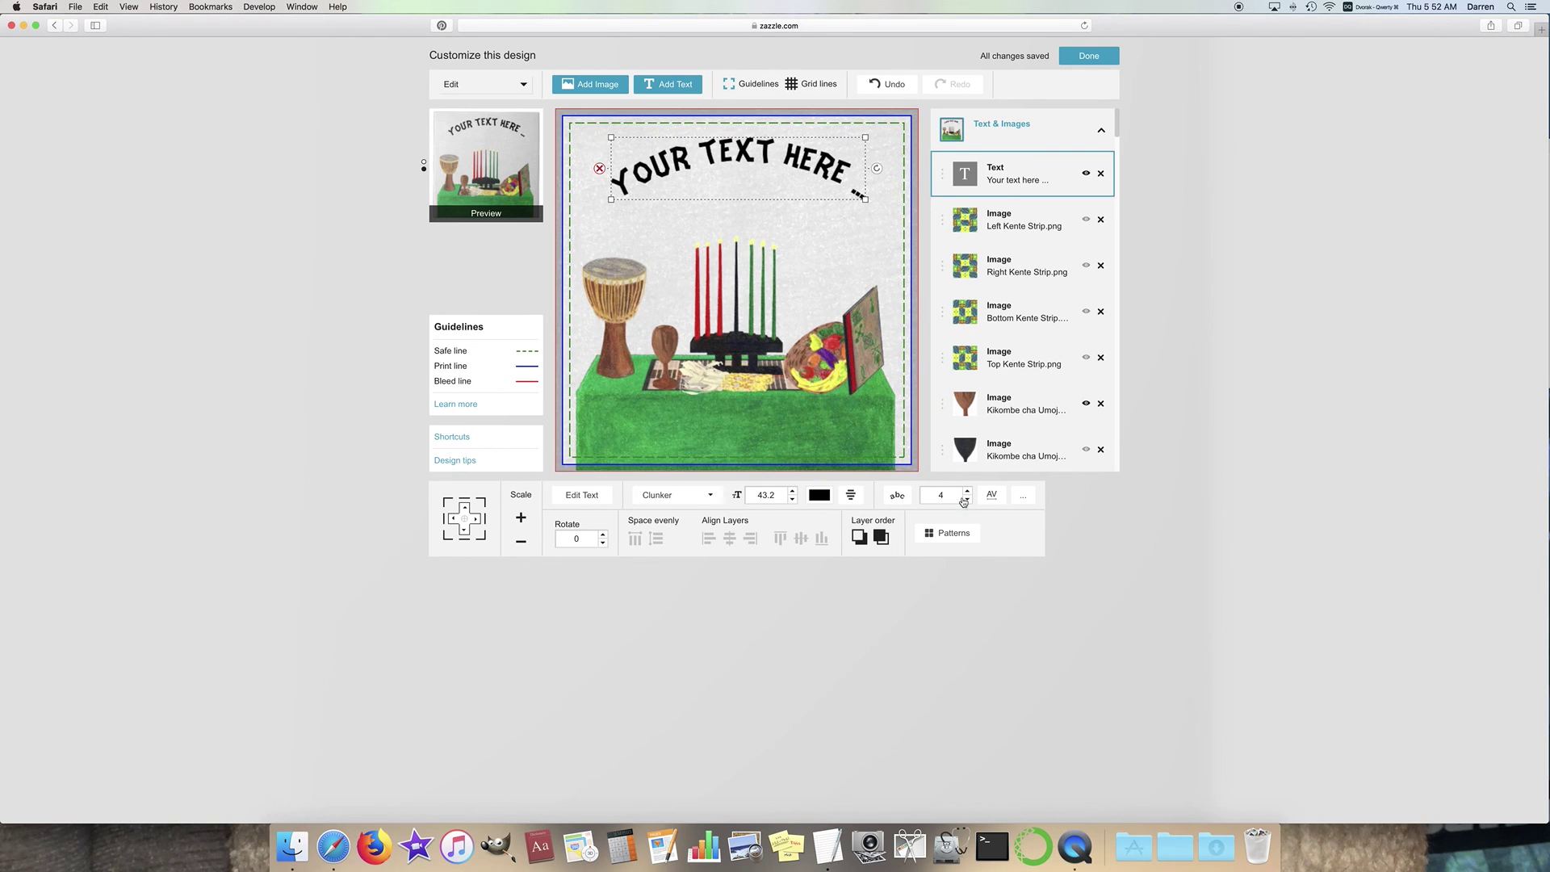
click(967, 499)
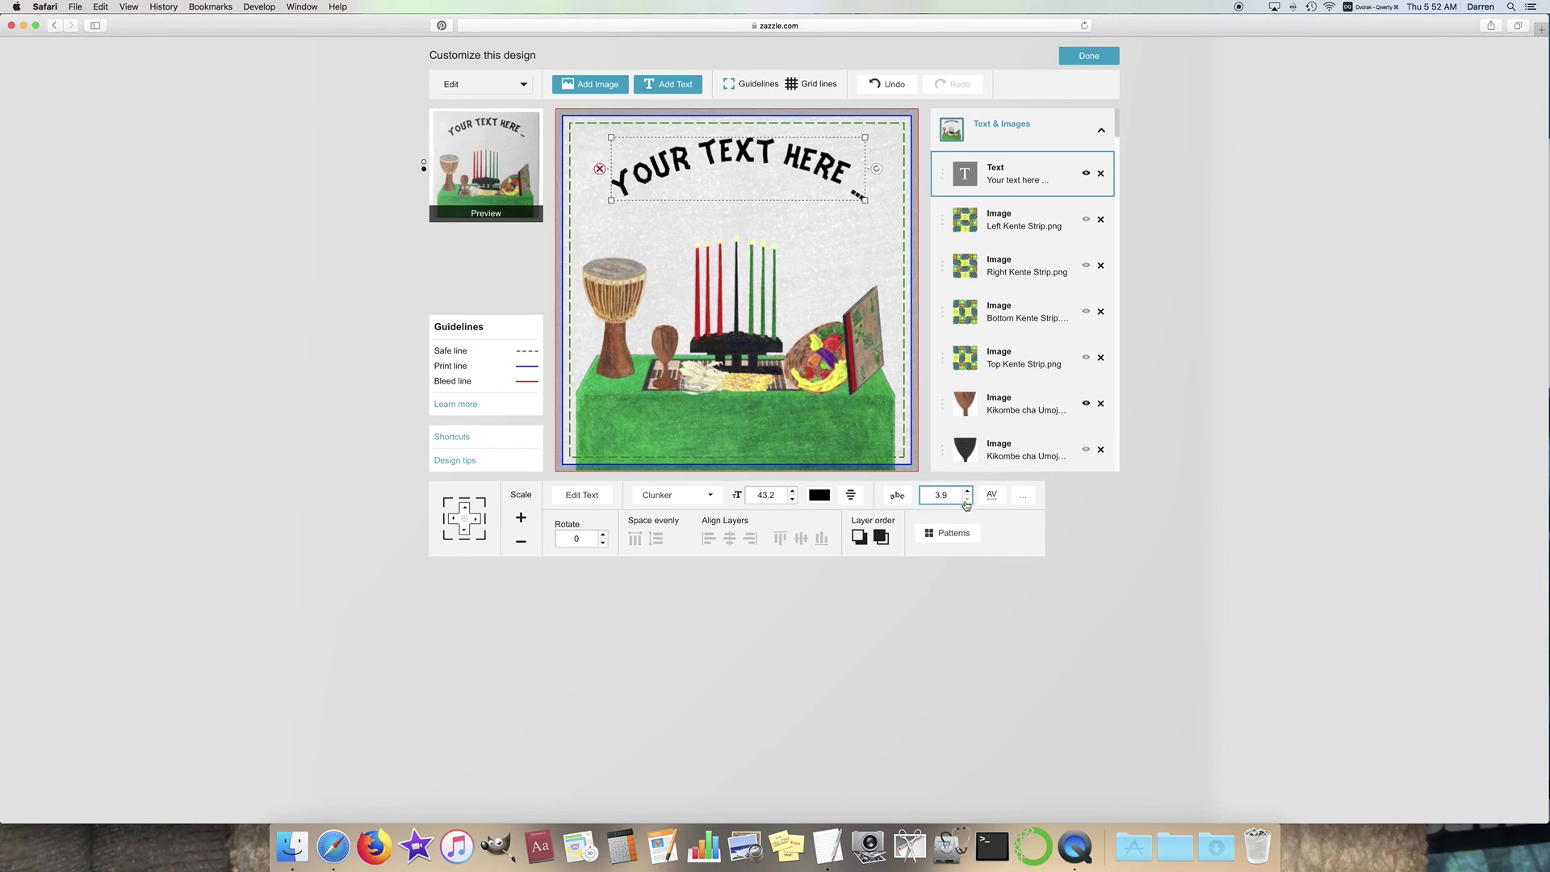
click(966, 500)
click(968, 499)
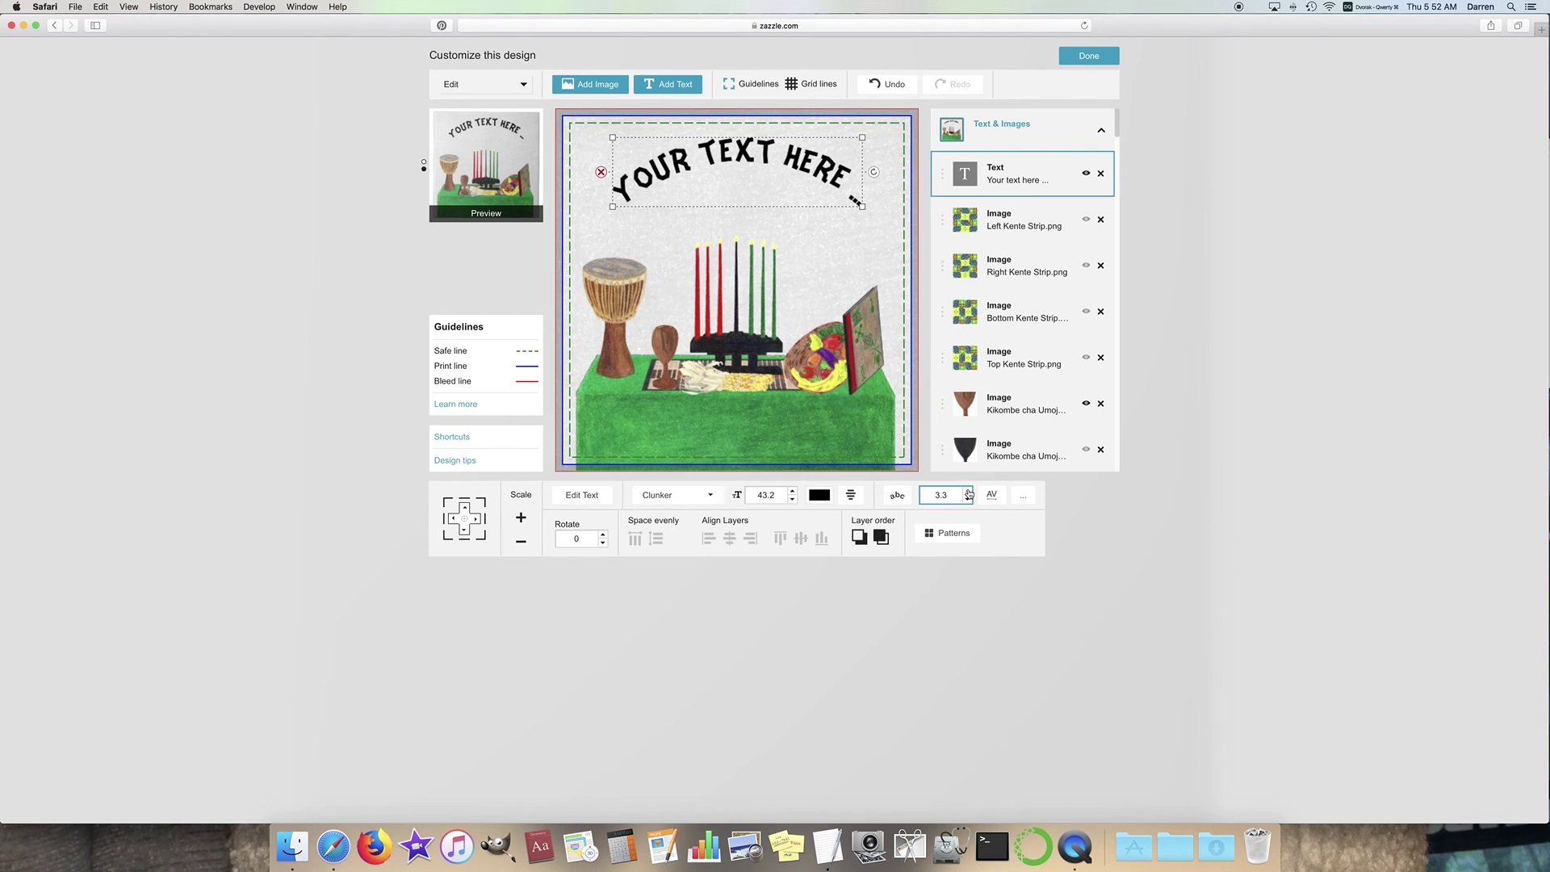
click(969, 495)
click(896, 495)
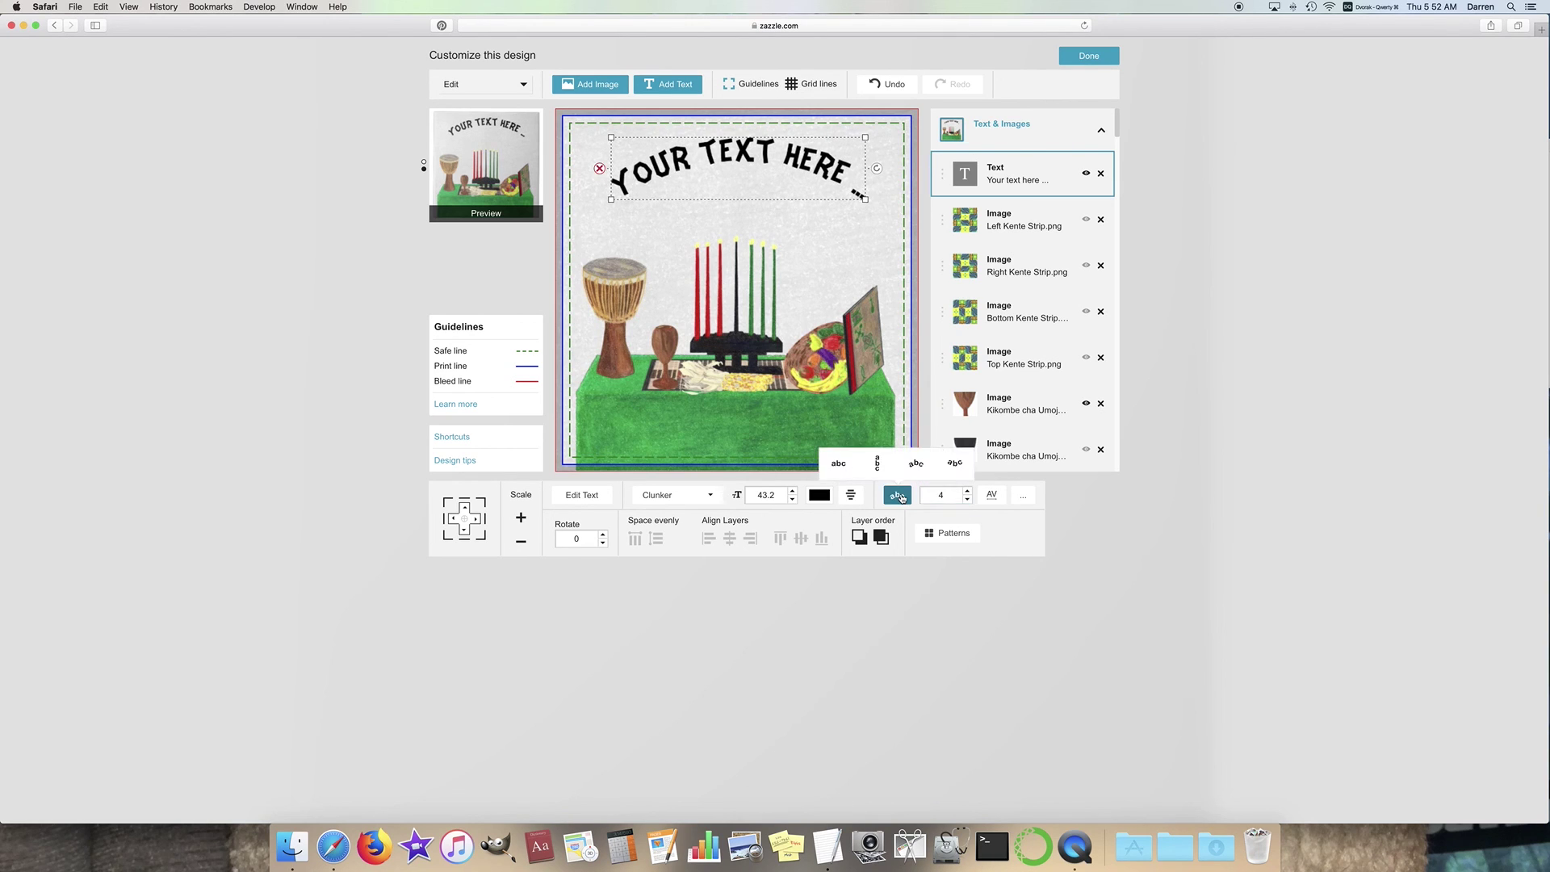
click(837, 466)
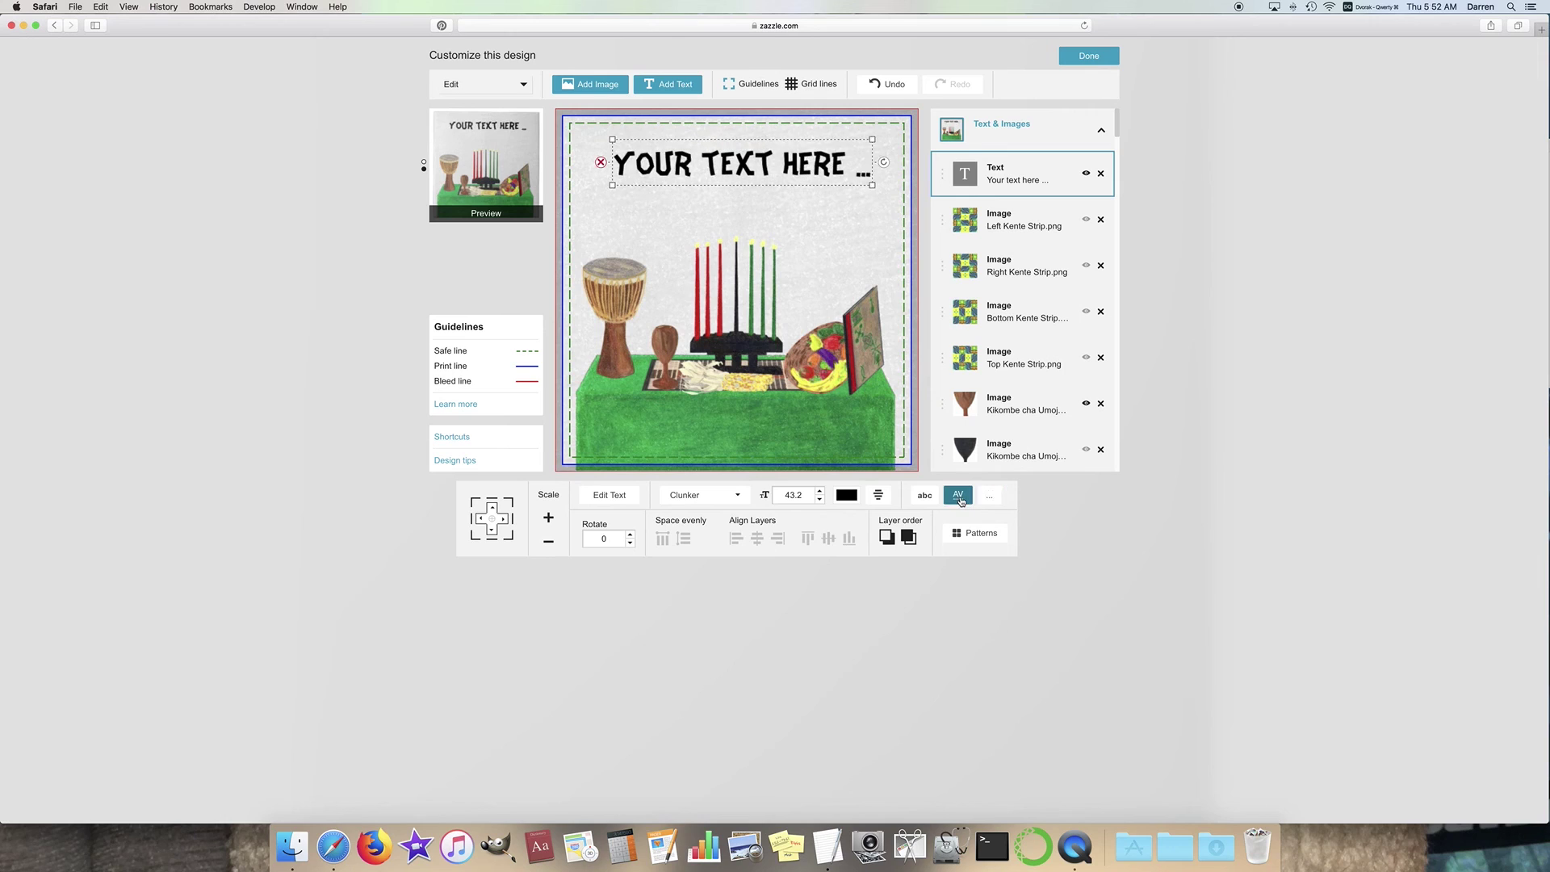
Step: Try a character spacing of 0.05 on the text and reset it to 0
click(957, 494)
click(876, 457)
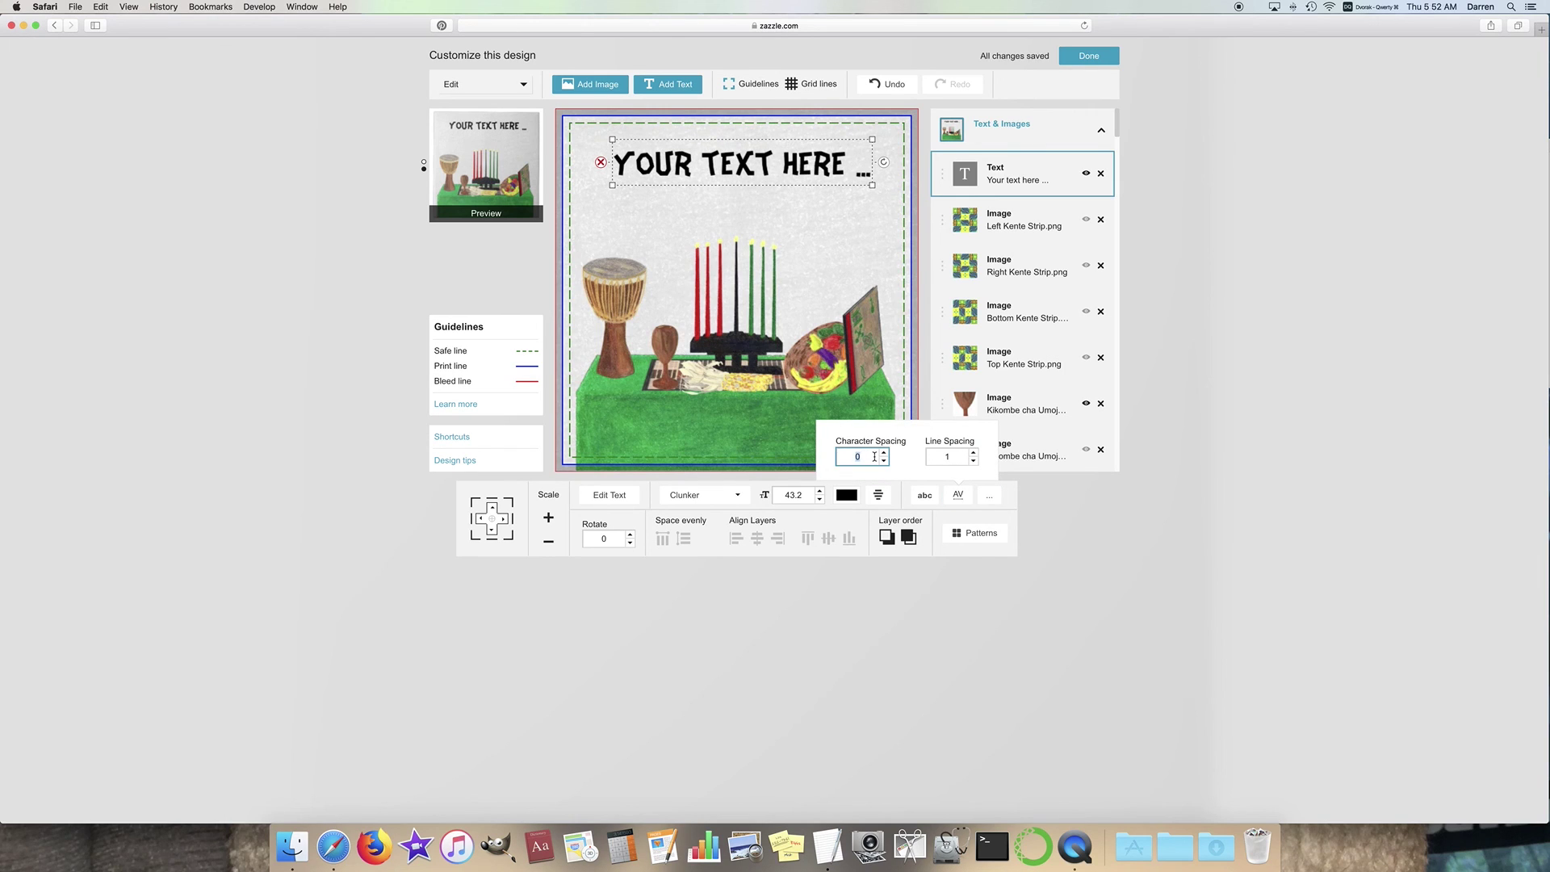
text(0.05)
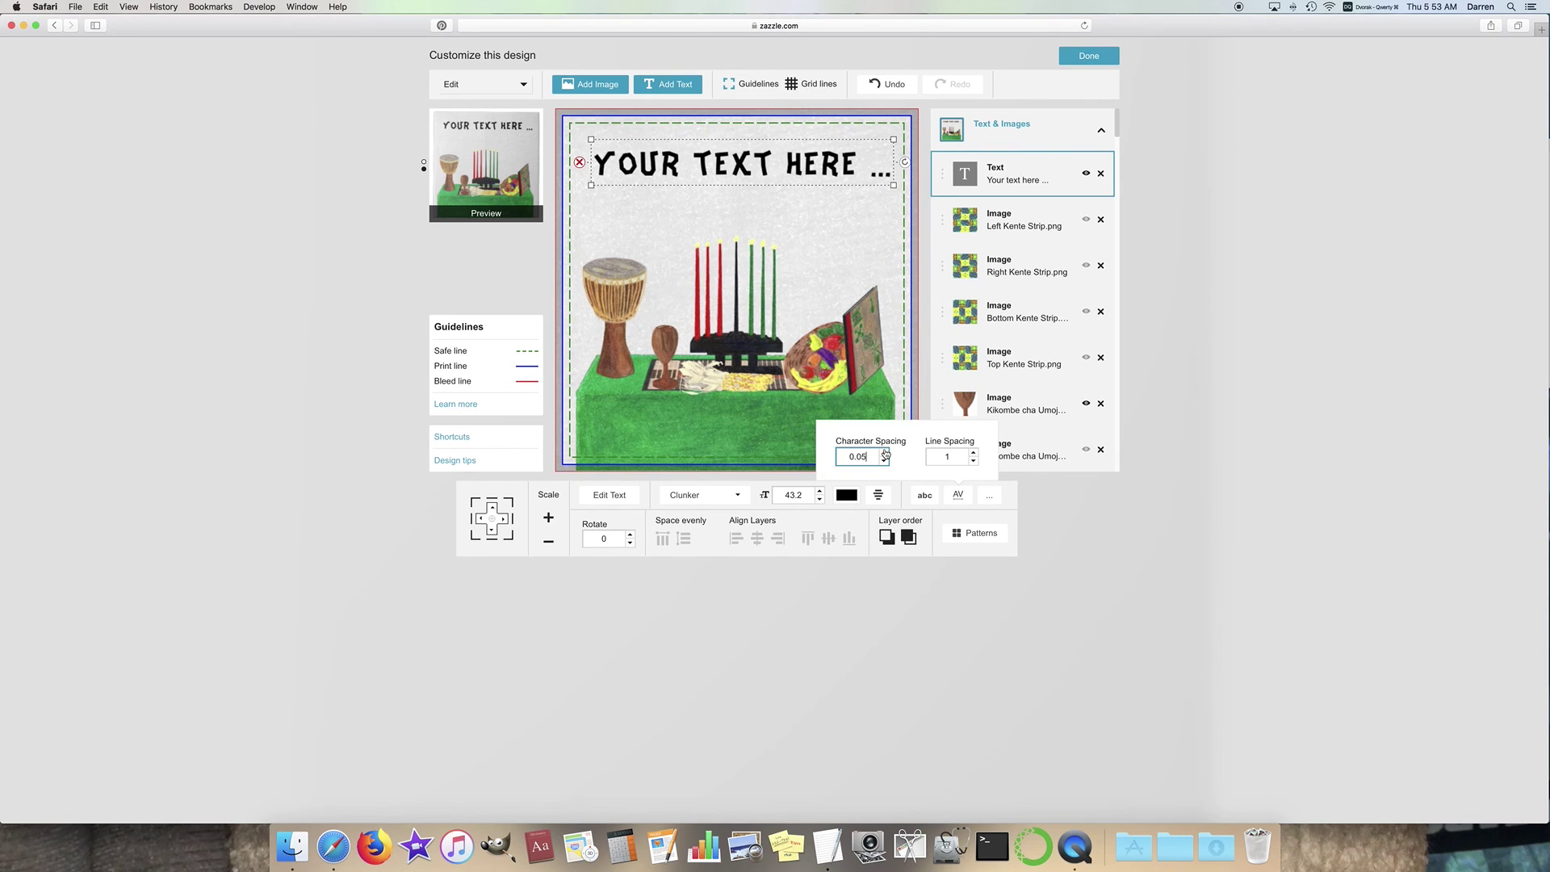
click(884, 460)
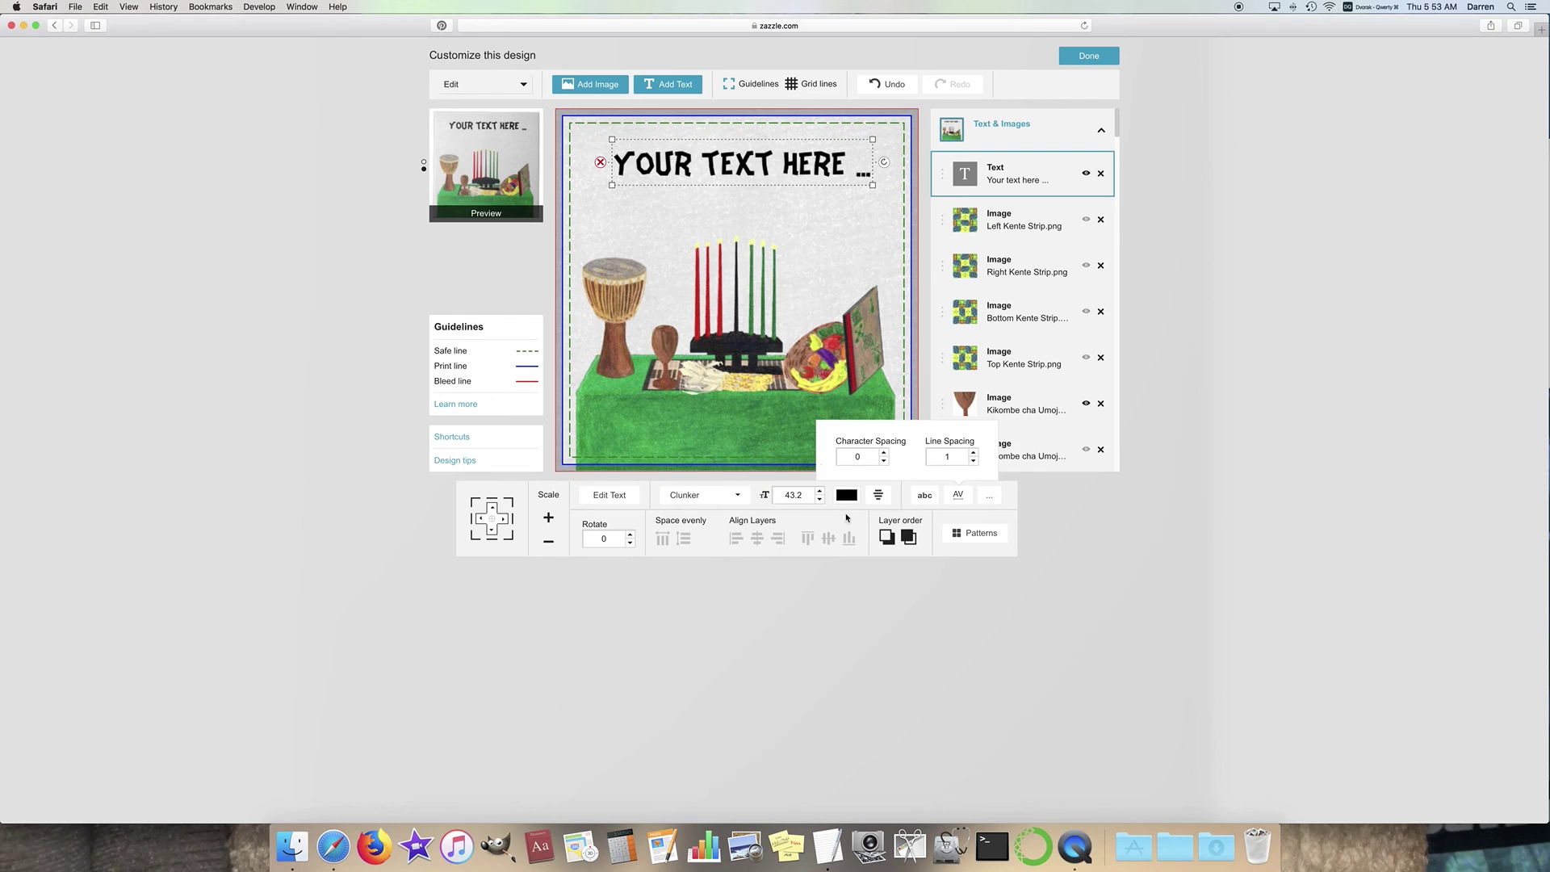
Step: Break the text into two lines, "Your text" and "here ...", and reposition it above the kinara
click(610, 495)
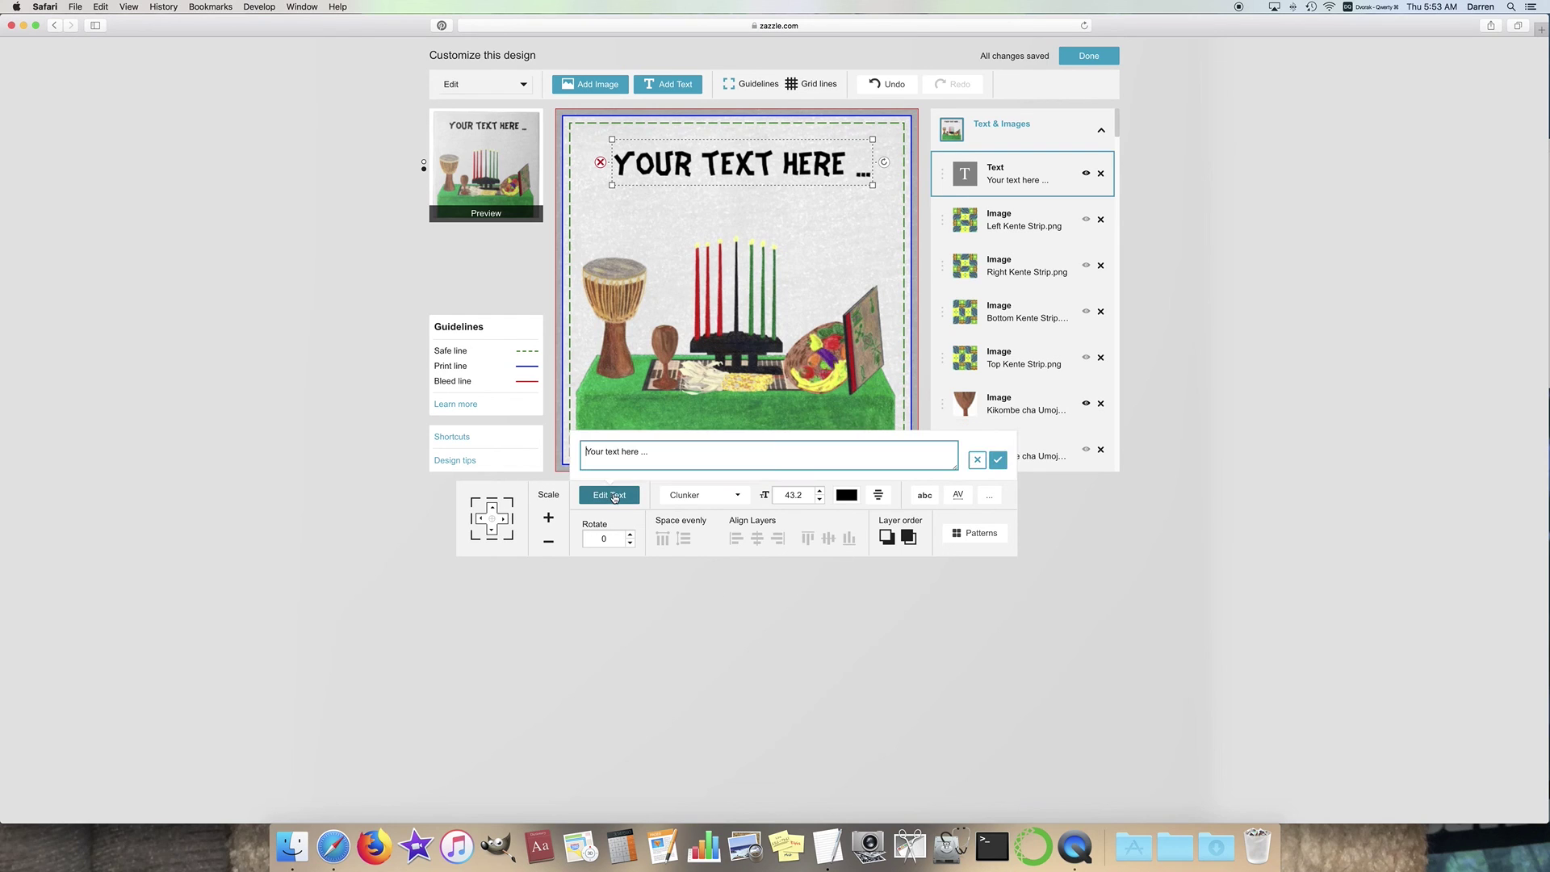
click(621, 452)
key(Return)
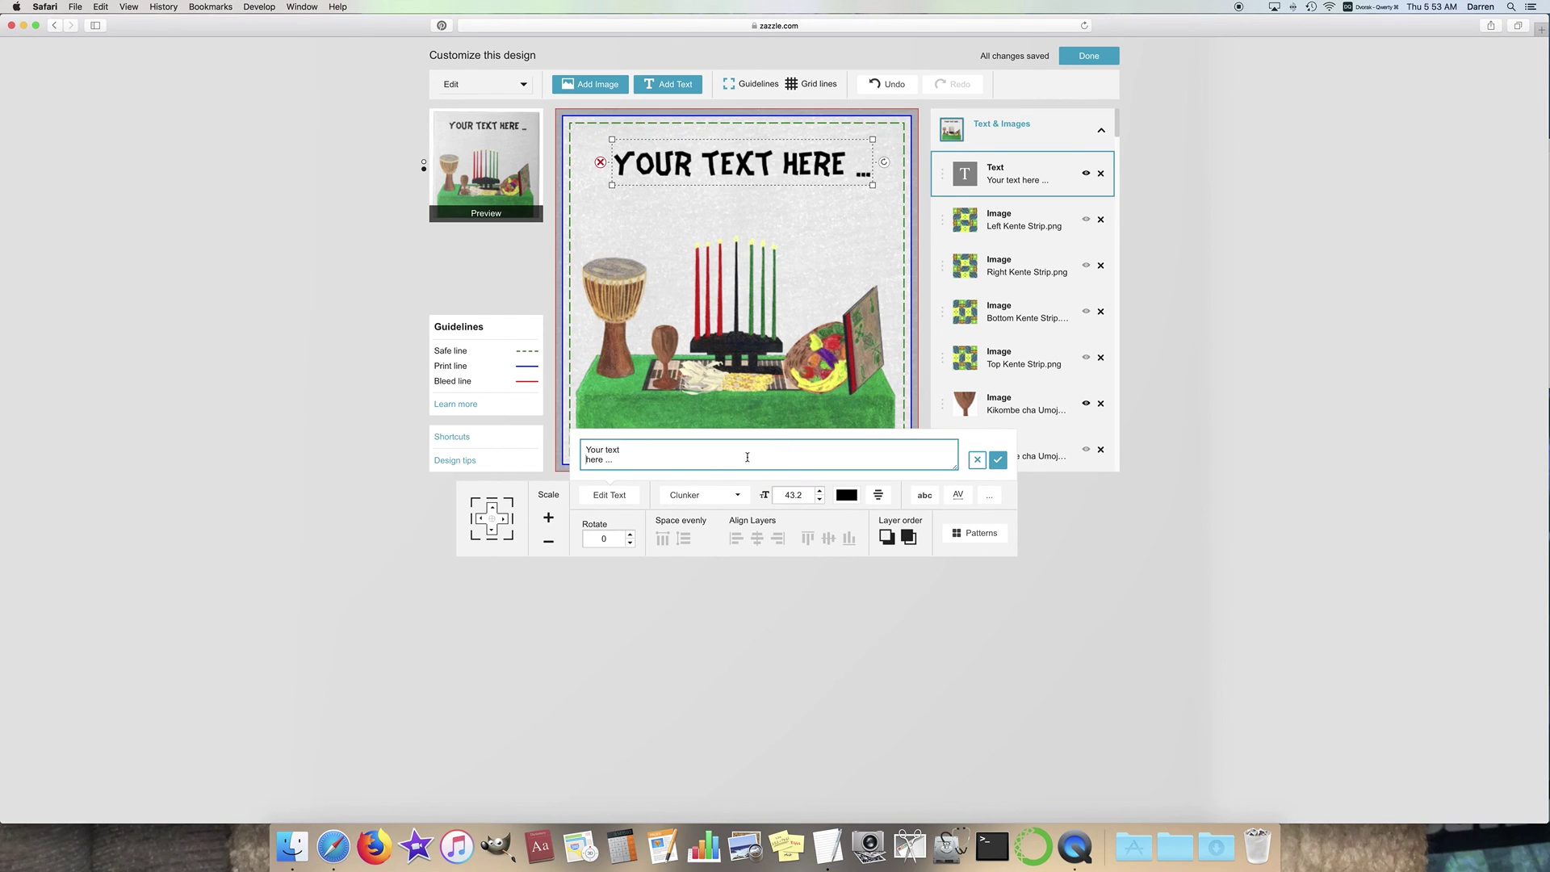
click(998, 459)
drag(743, 179, 738, 193)
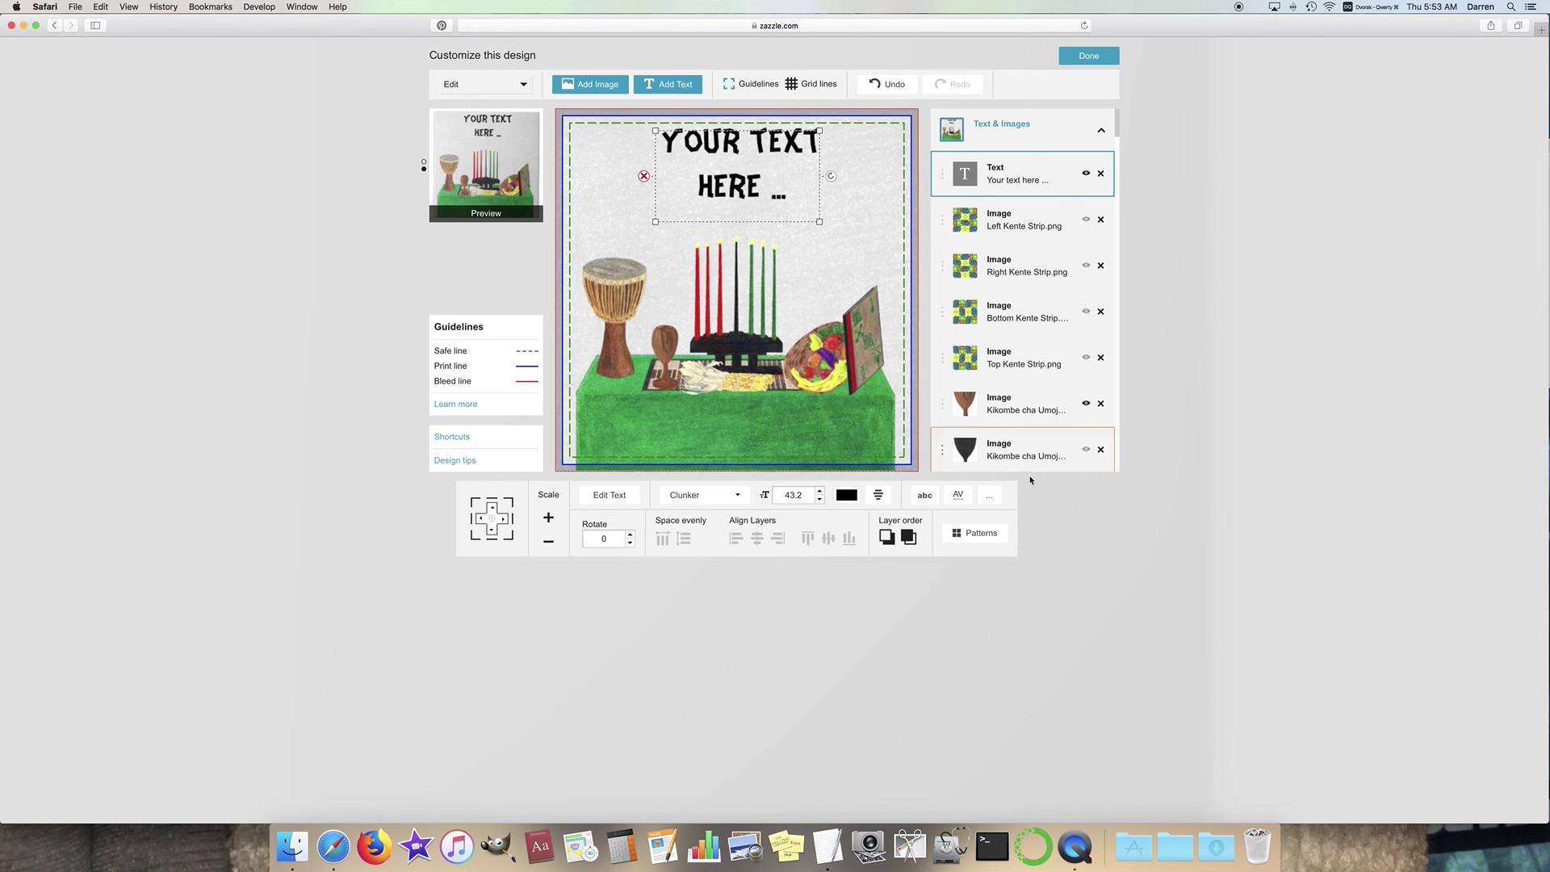
Step: Try a wider line spacing on the two-line text and return it to 1
click(958, 494)
click(974, 453)
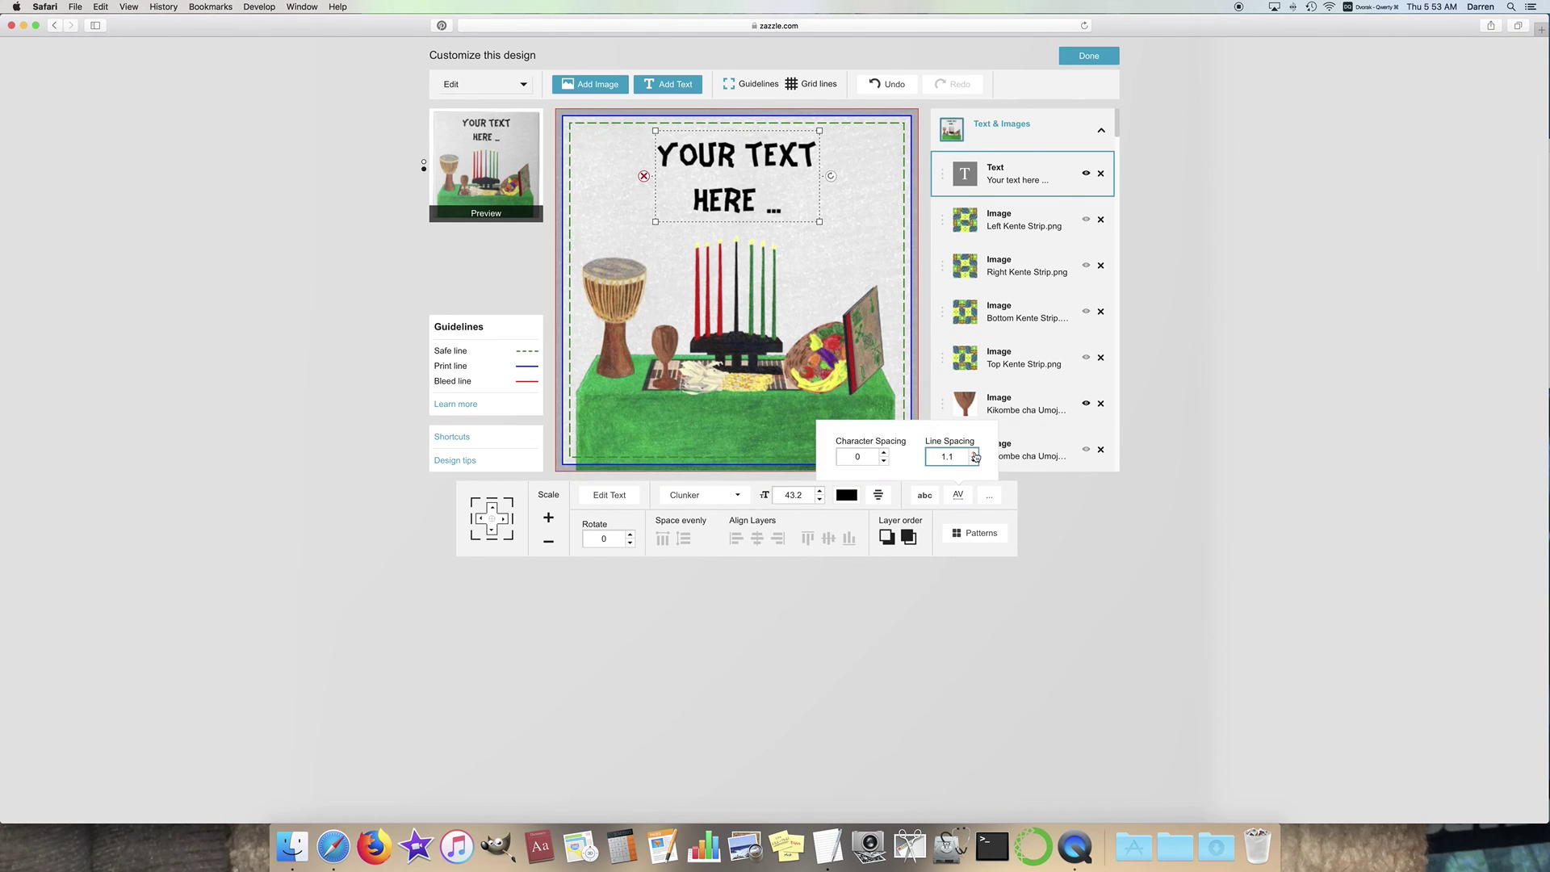
click(974, 460)
click(975, 461)
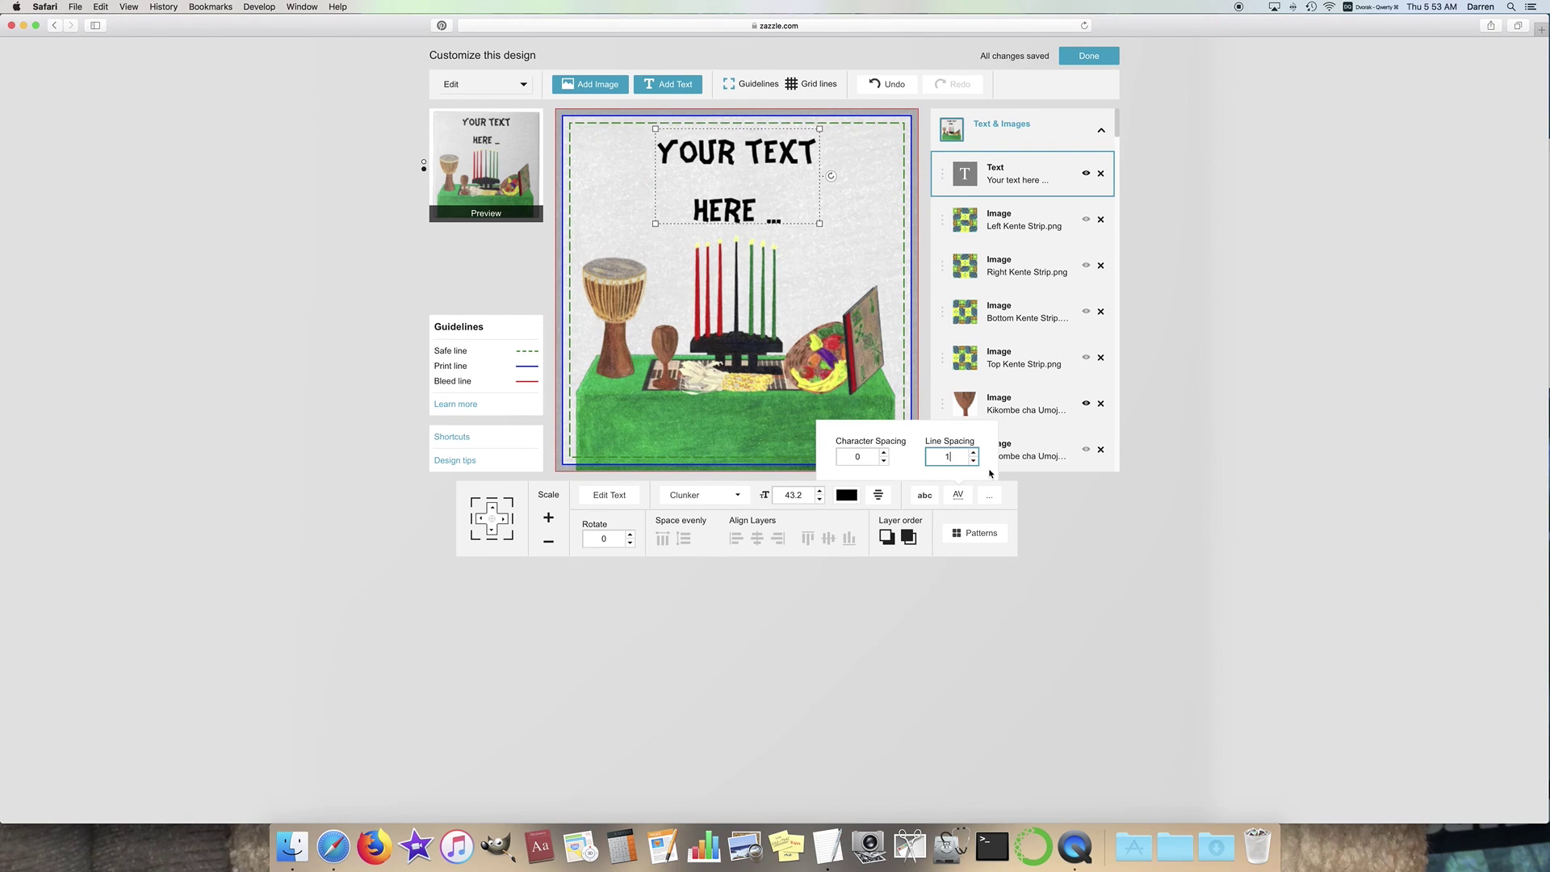
Step: Check the left, center and right alignment choices for the text and delete the text layer
click(873, 504)
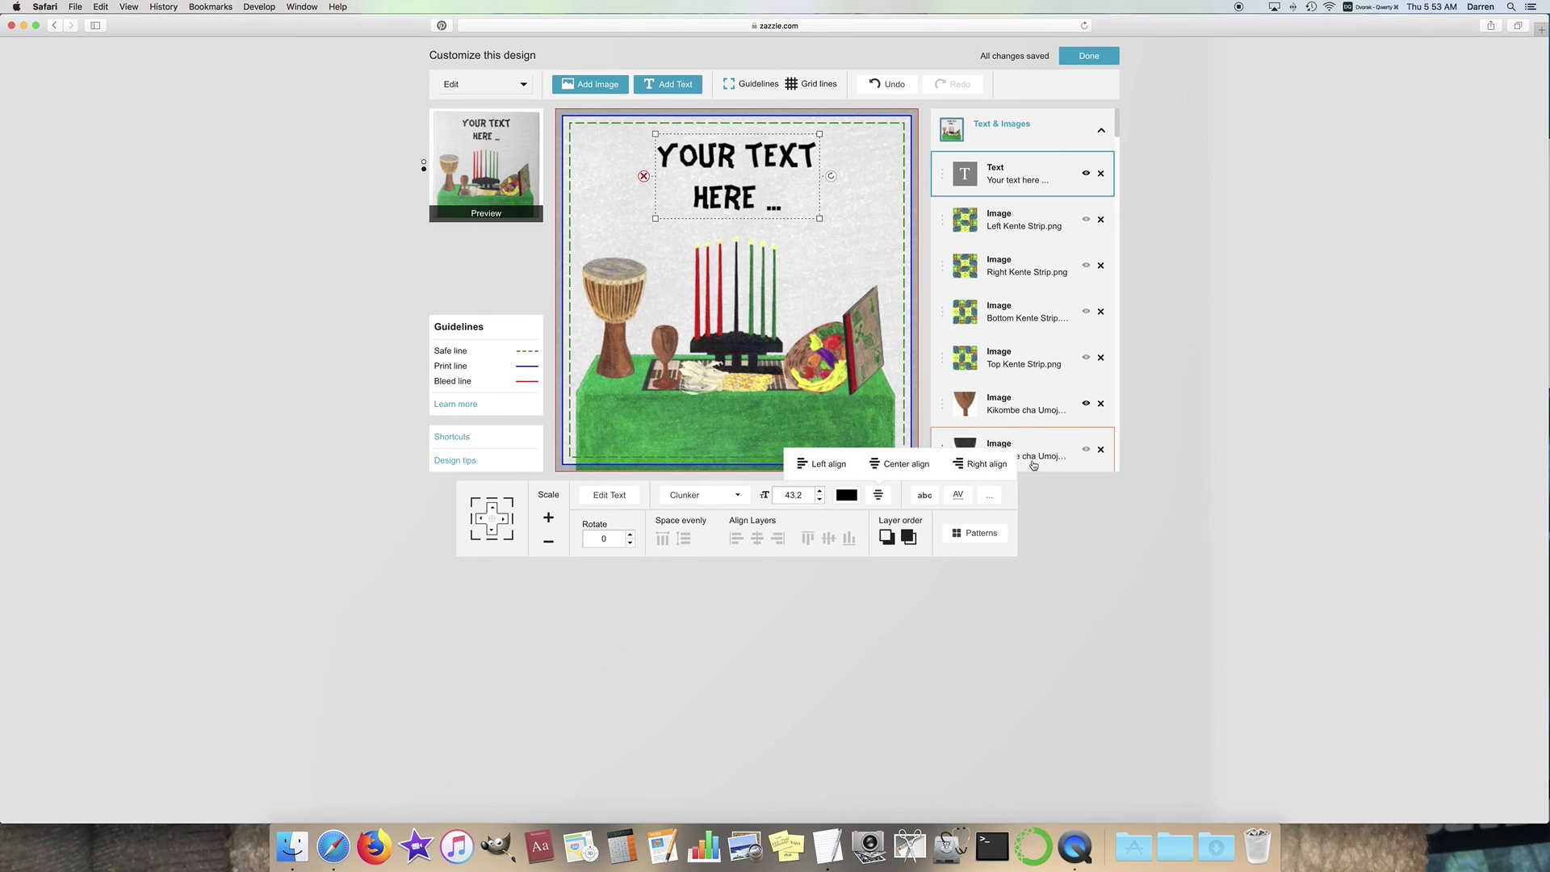
click(1055, 523)
click(1101, 173)
click(1091, 179)
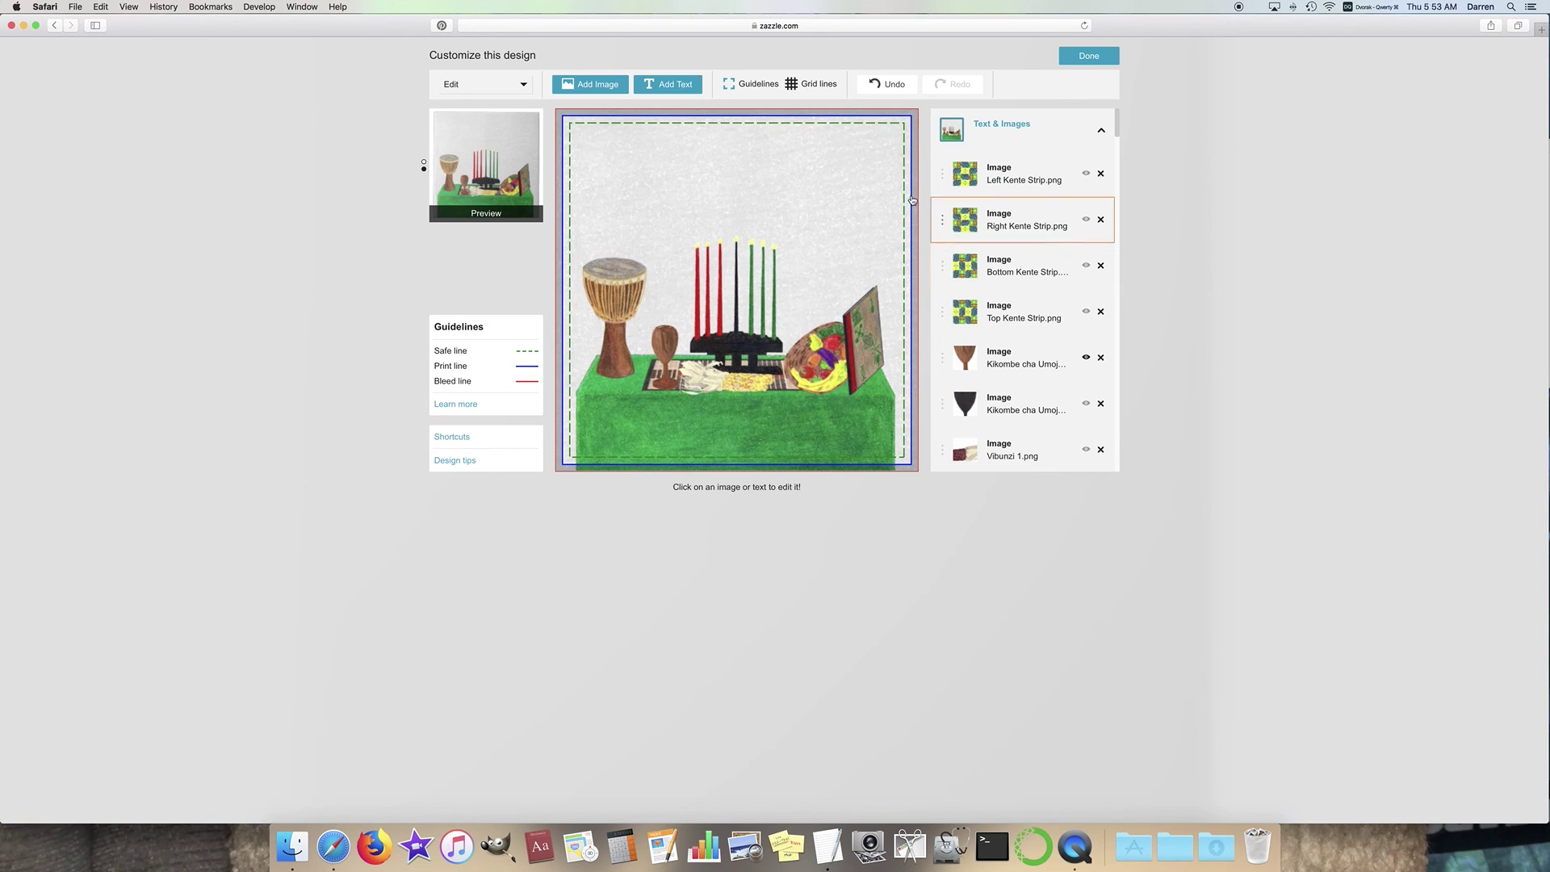
Step: Add the Martin Luther King Jr.jpg portrait from the uploaded images to the design
click(592, 85)
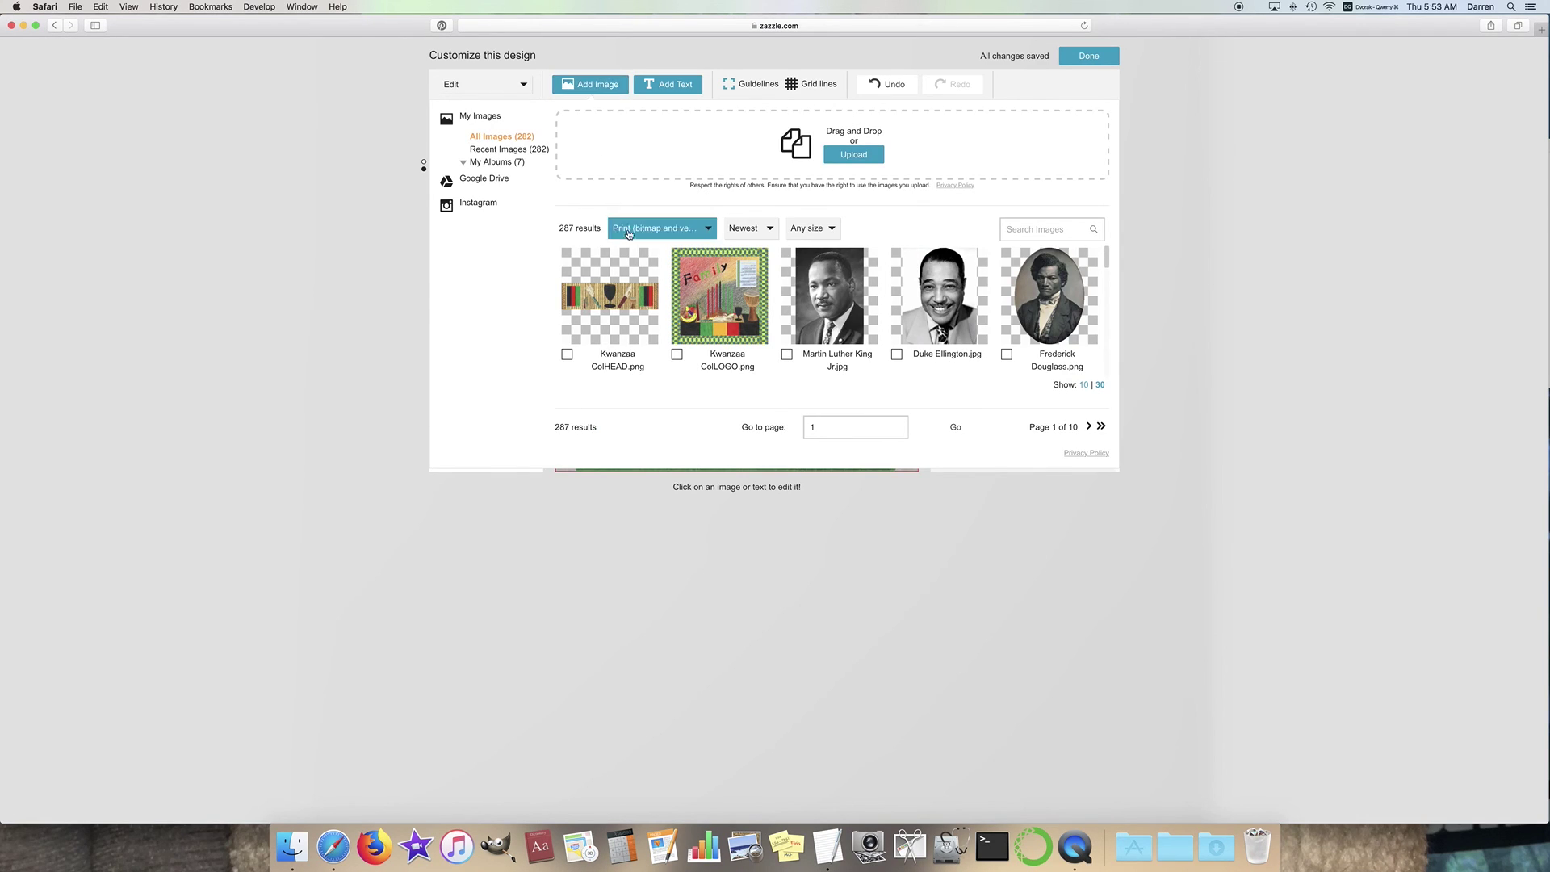
mouse_move(856, 261)
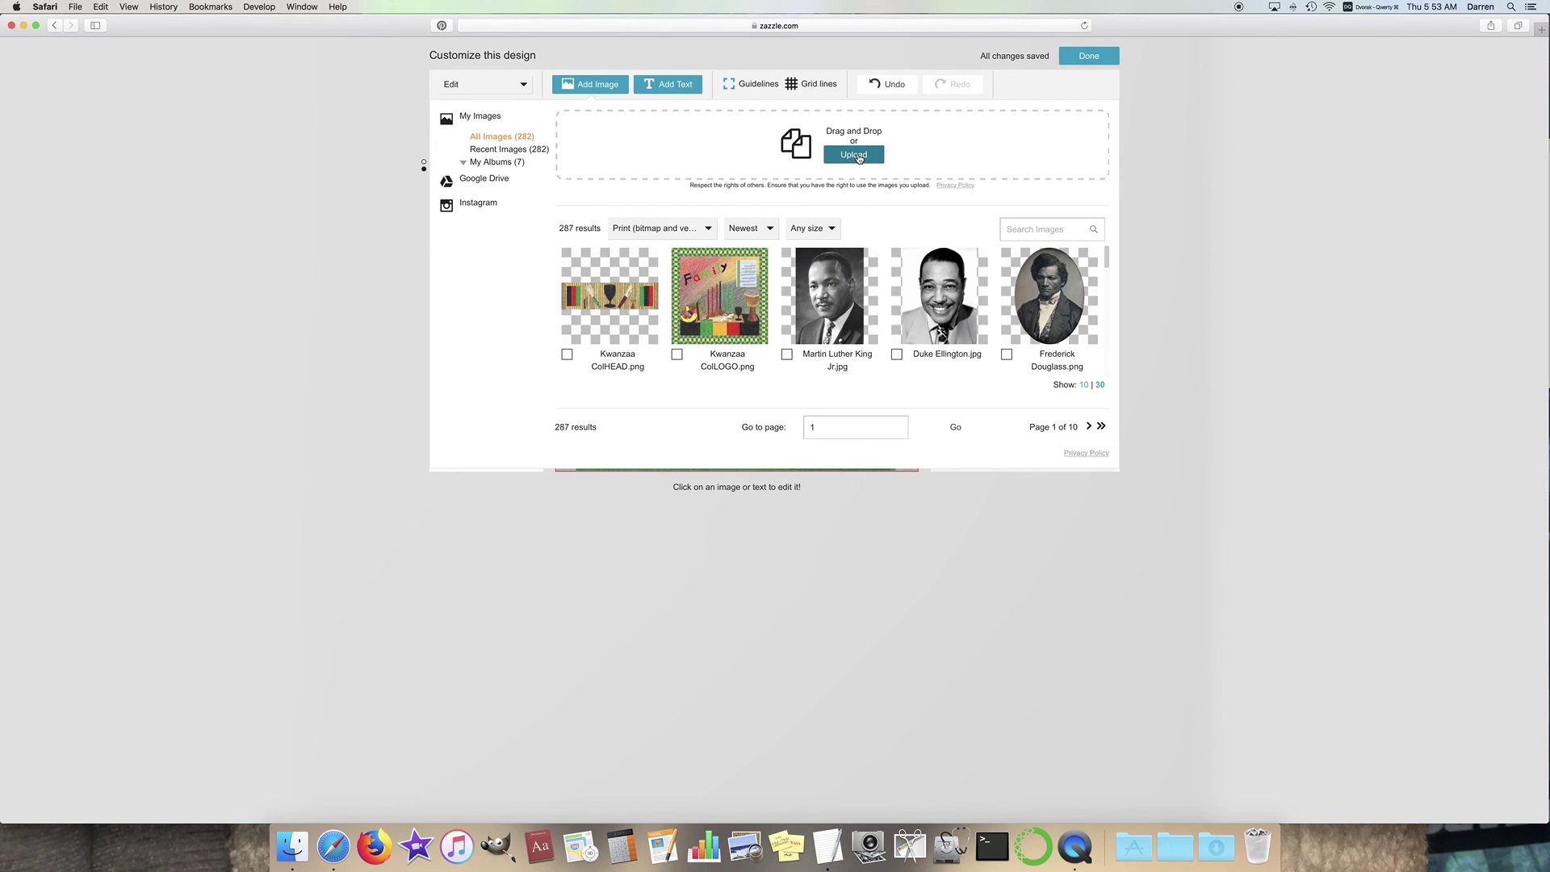
click(873, 330)
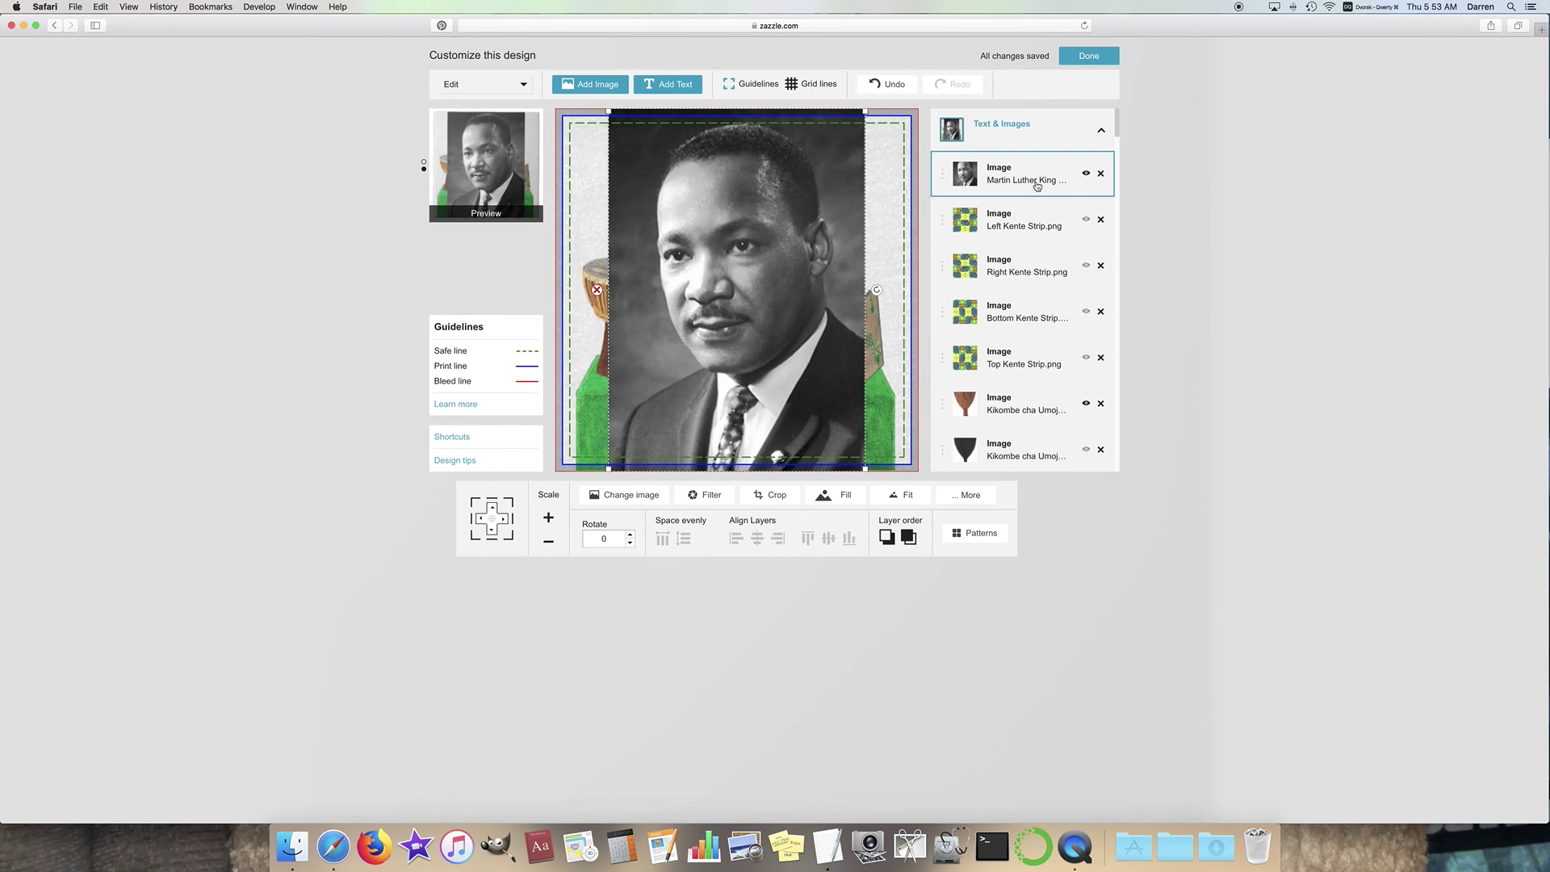
Step: Scale down the Martin Luther King Jr. portrait and place it in the design's upper right corner, inside the safe line
click(548, 542)
click(548, 542)
click(549, 542)
click(548, 547)
click(548, 546)
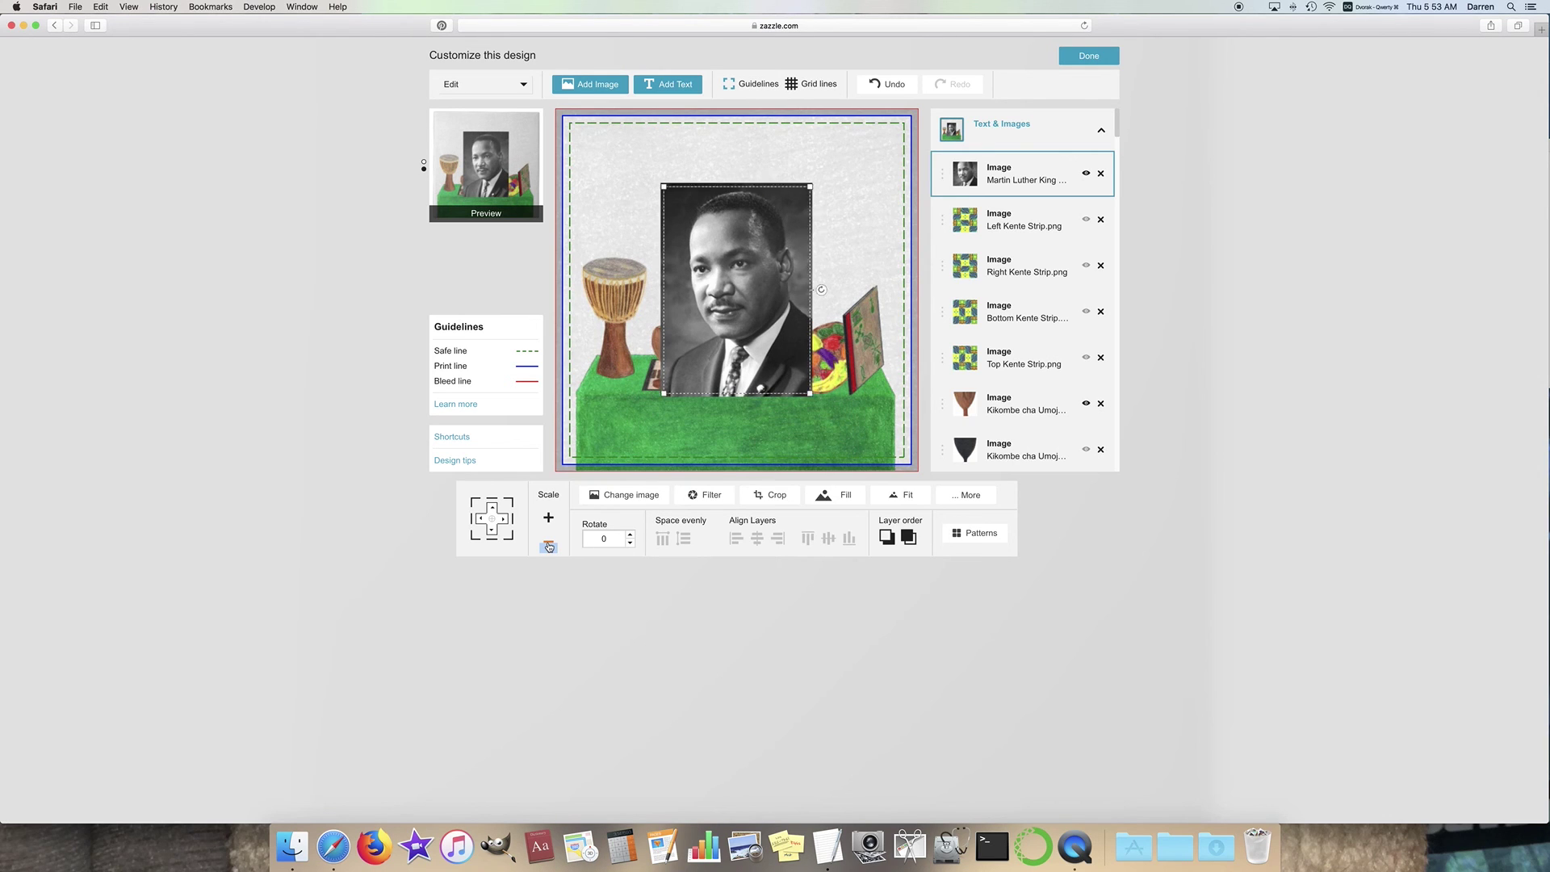
click(549, 546)
drag(736, 292, 843, 201)
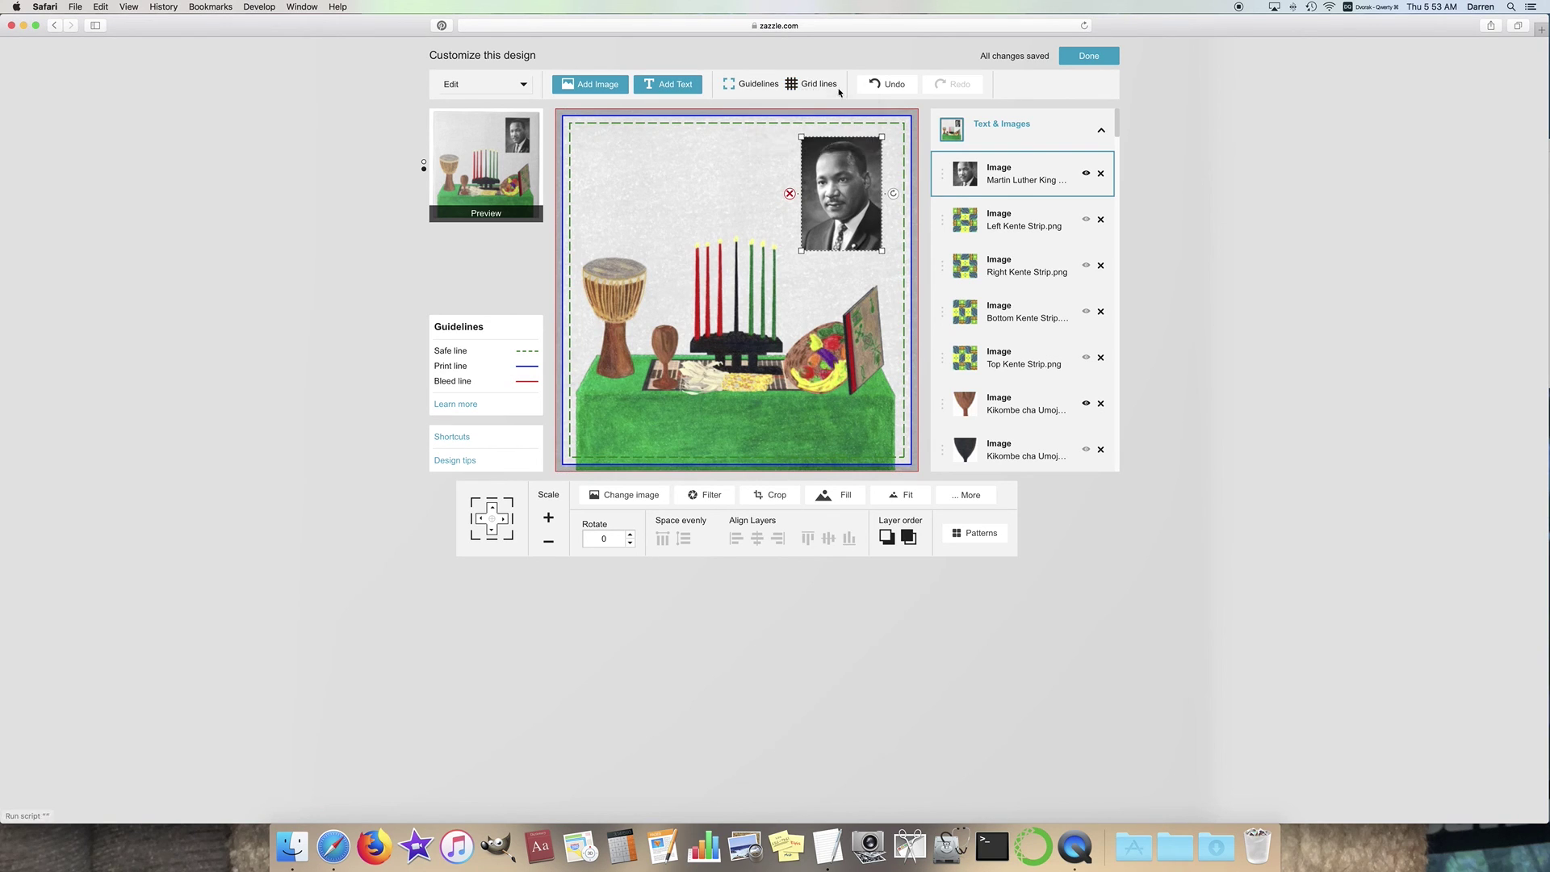
Step: Check the design with the portrait in the enlarged product preview
click(747, 156)
click(507, 163)
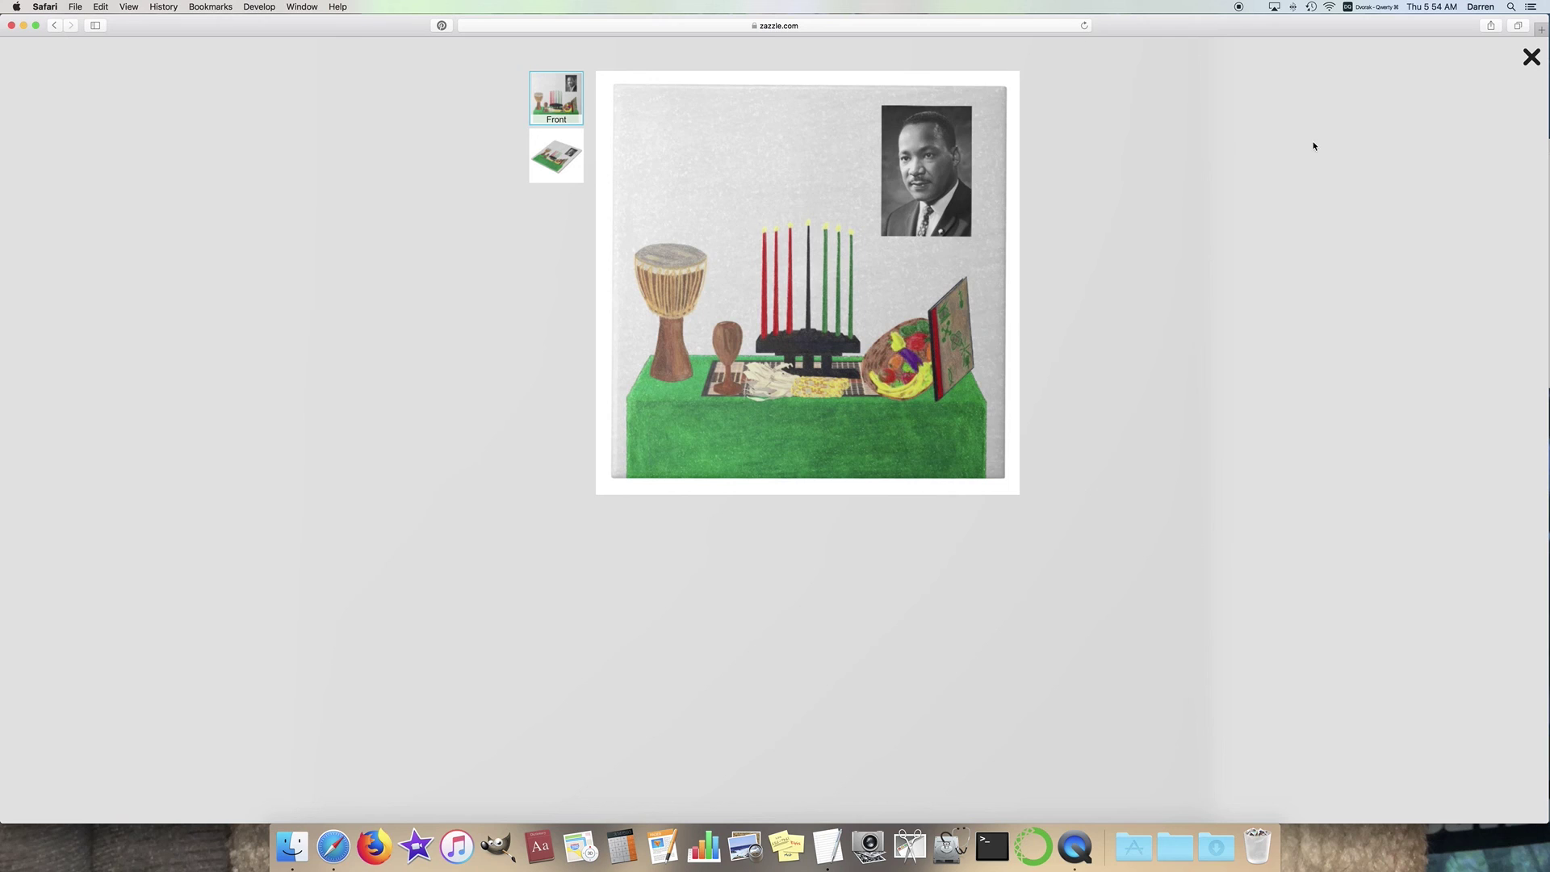
click(1523, 64)
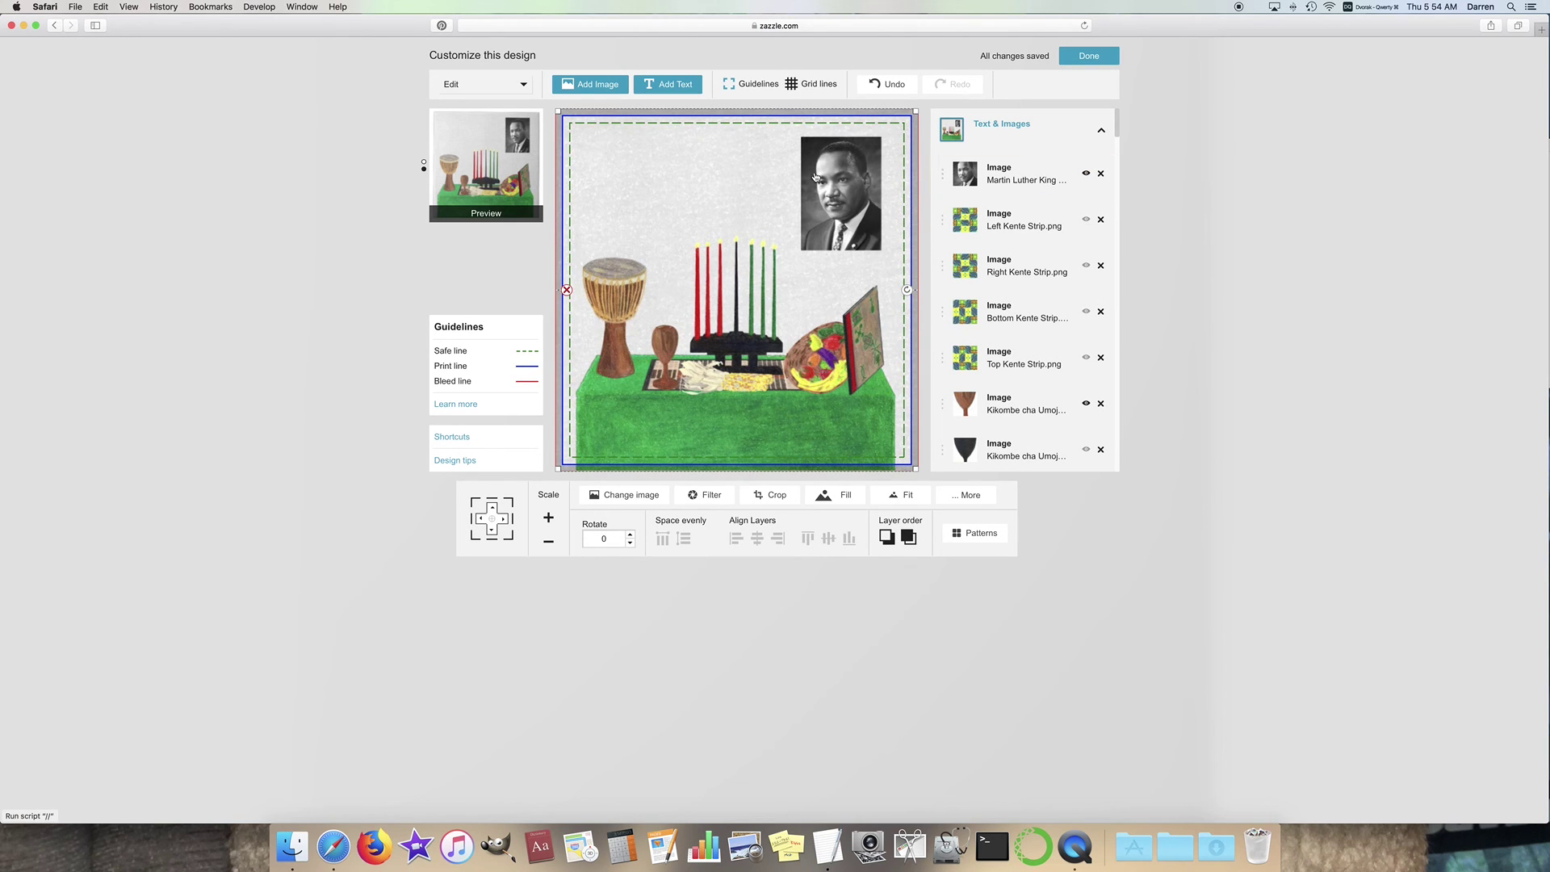
Step: View the replacement image choices for the selected background layer, close them unchanged and finish customizing the tile design
click(628, 496)
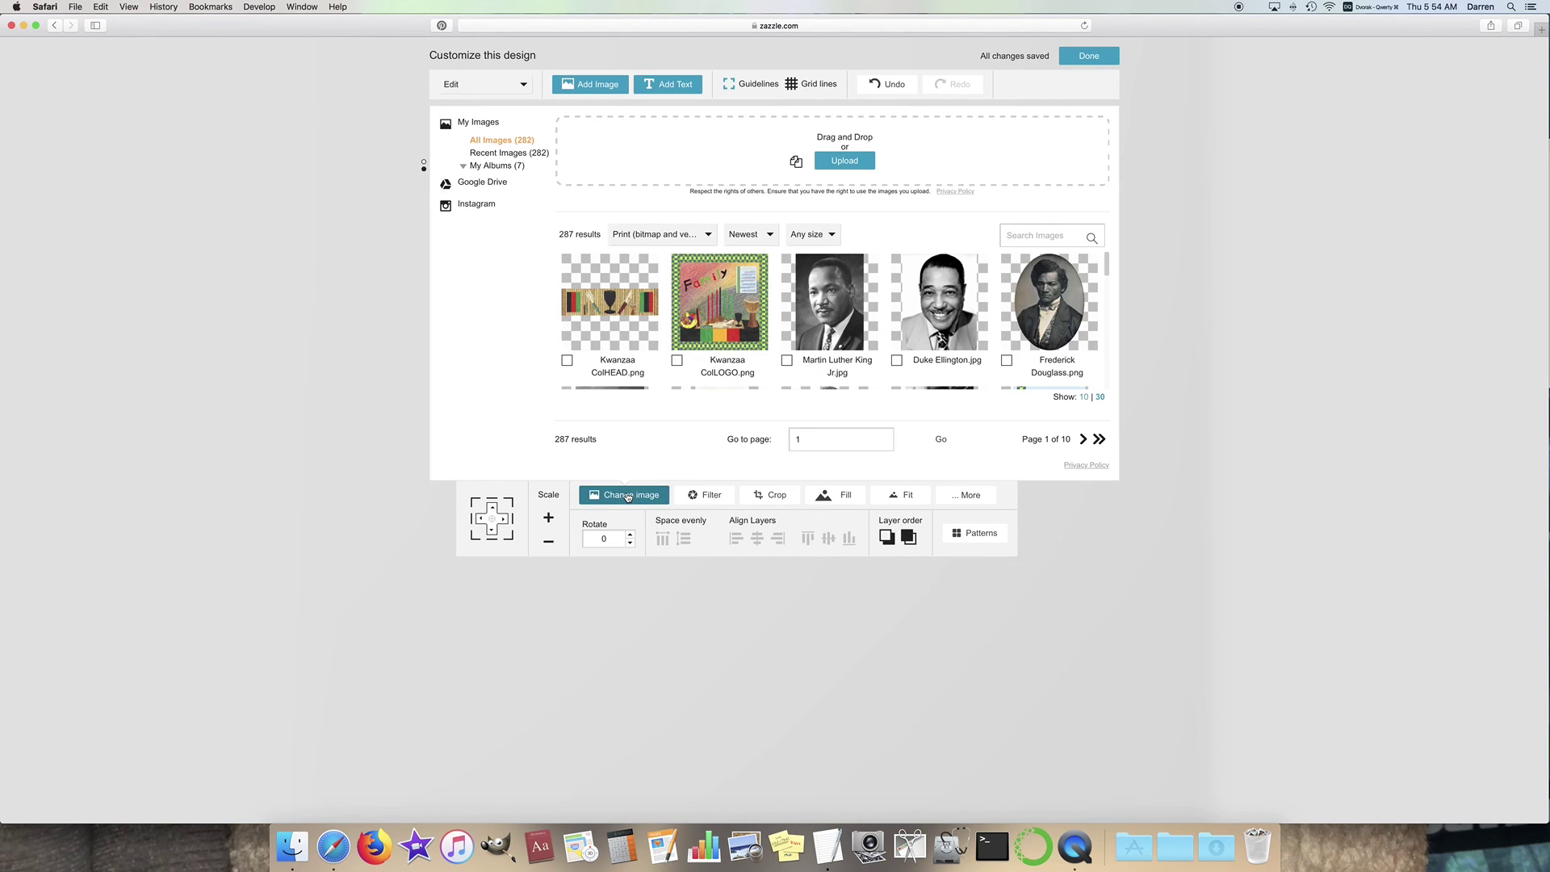
click(1117, 521)
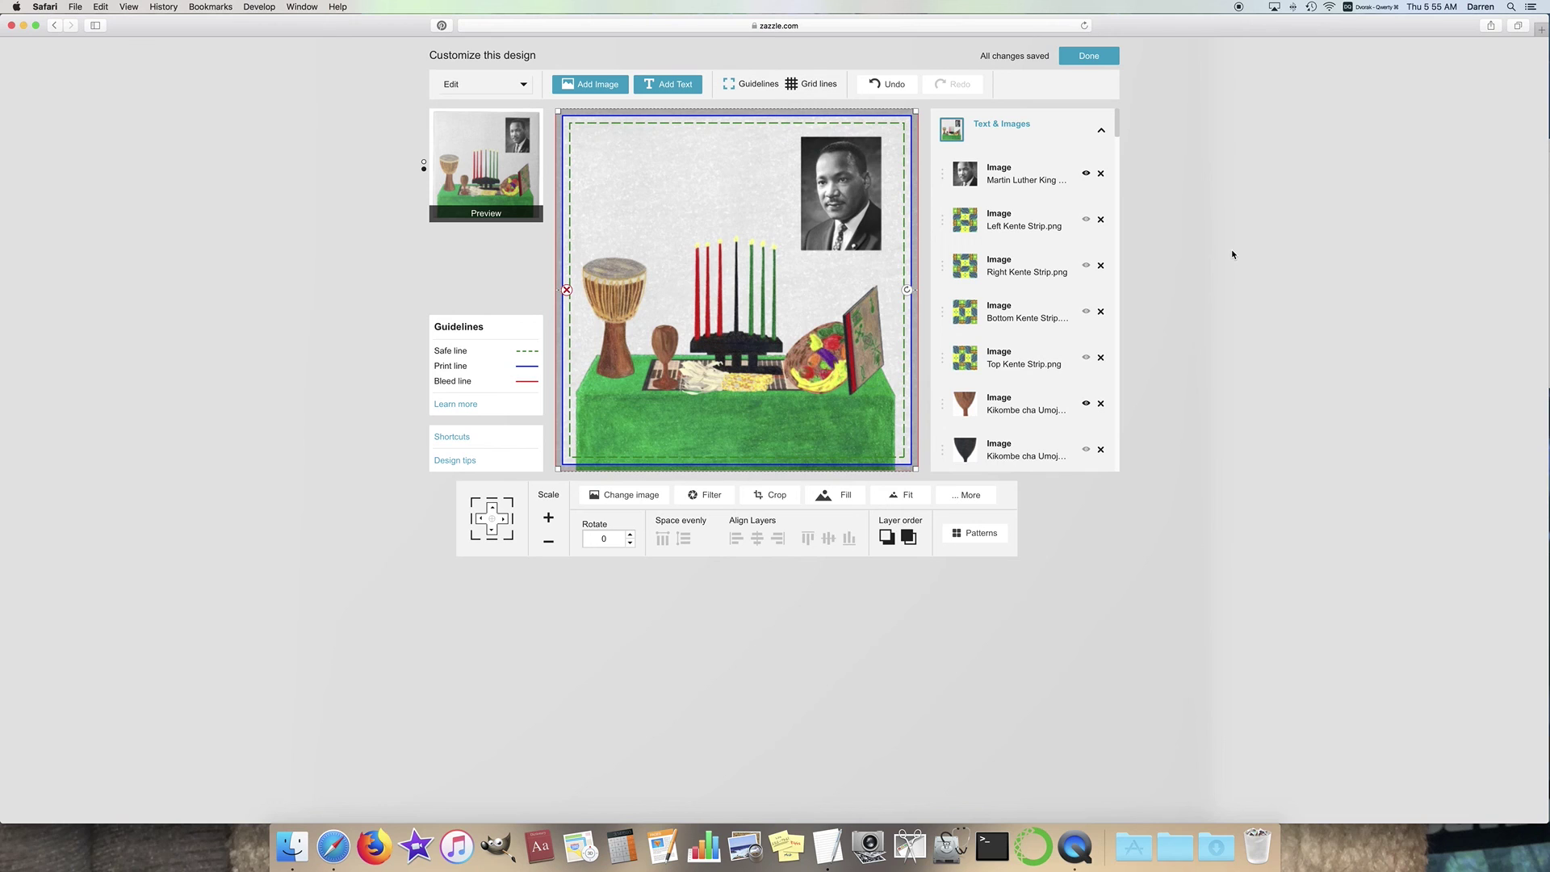
click(1105, 58)
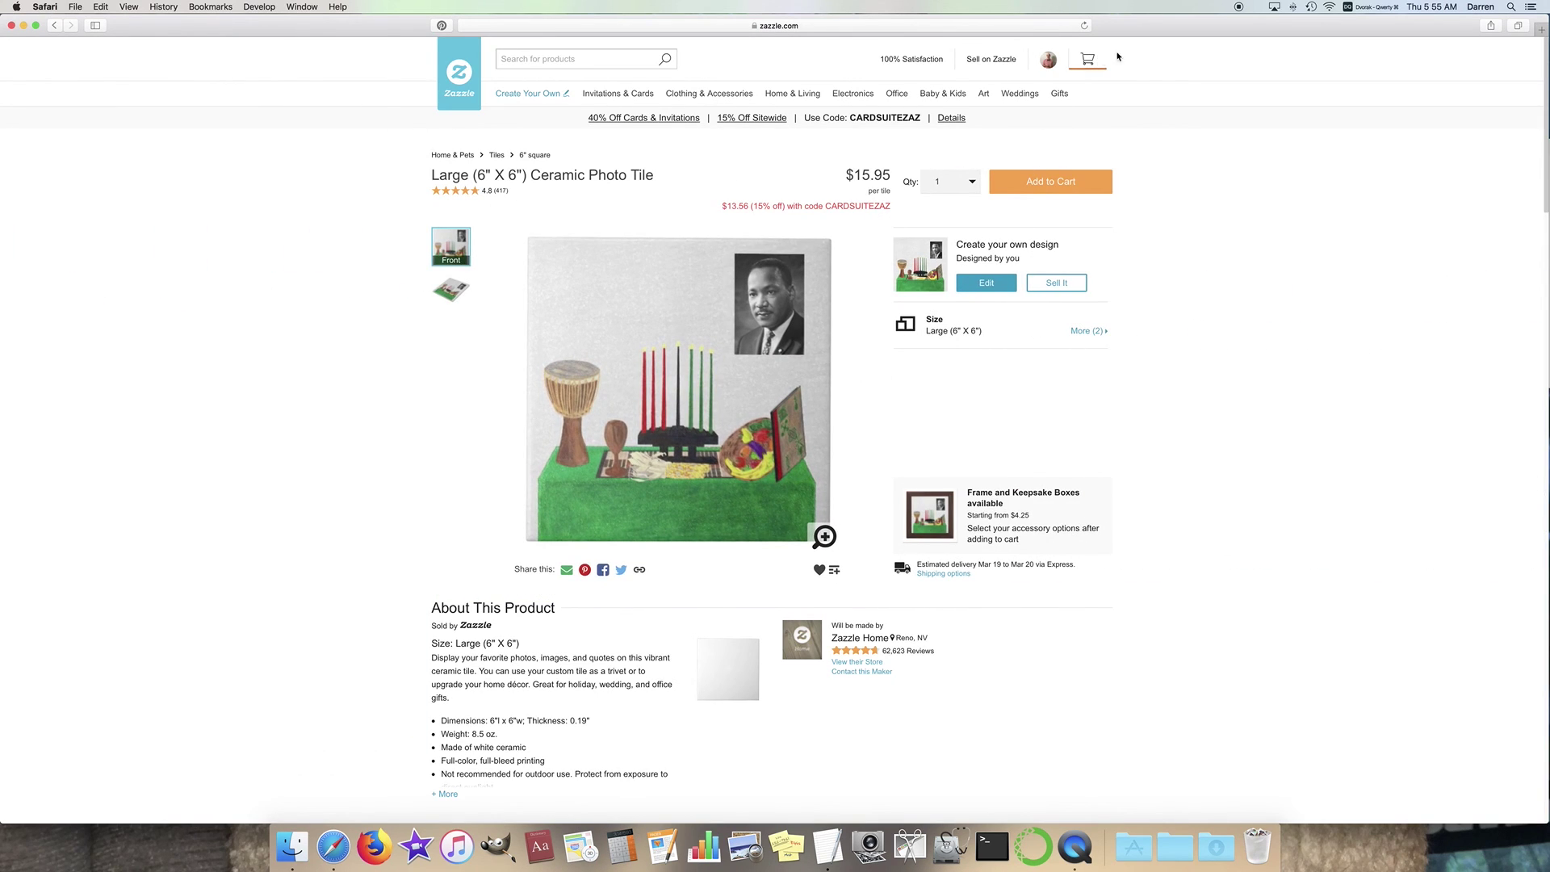